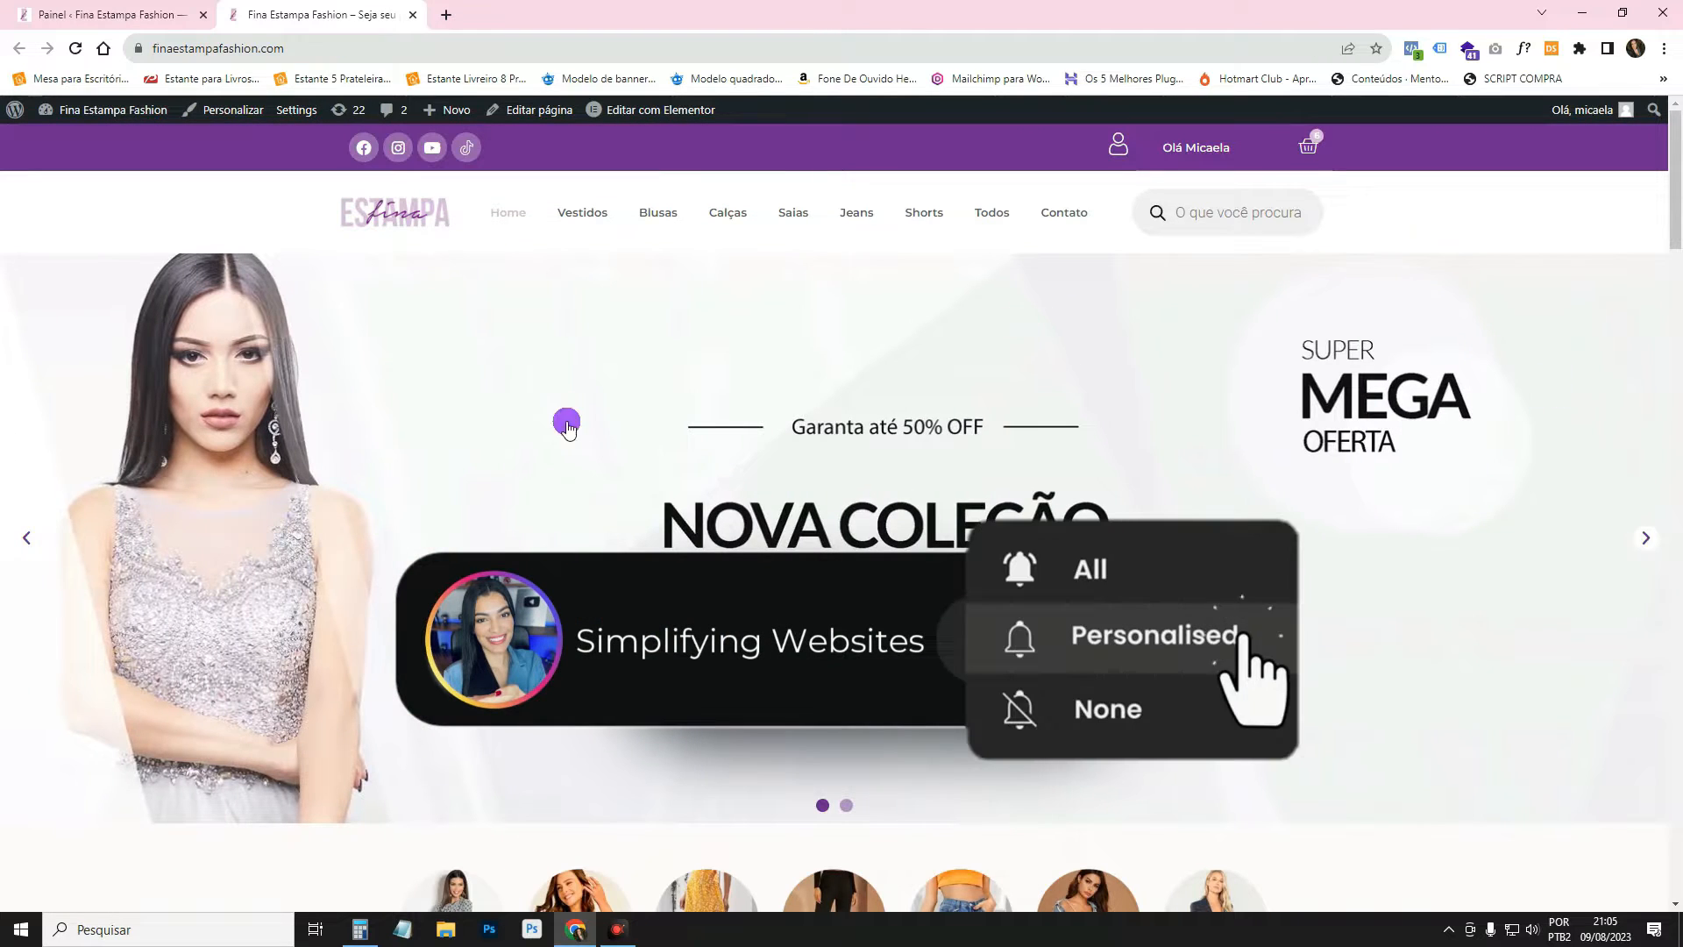
Look through the store's home page, including the banner carousel, category links and product sections.
scroll(1267, 455, down, 4)
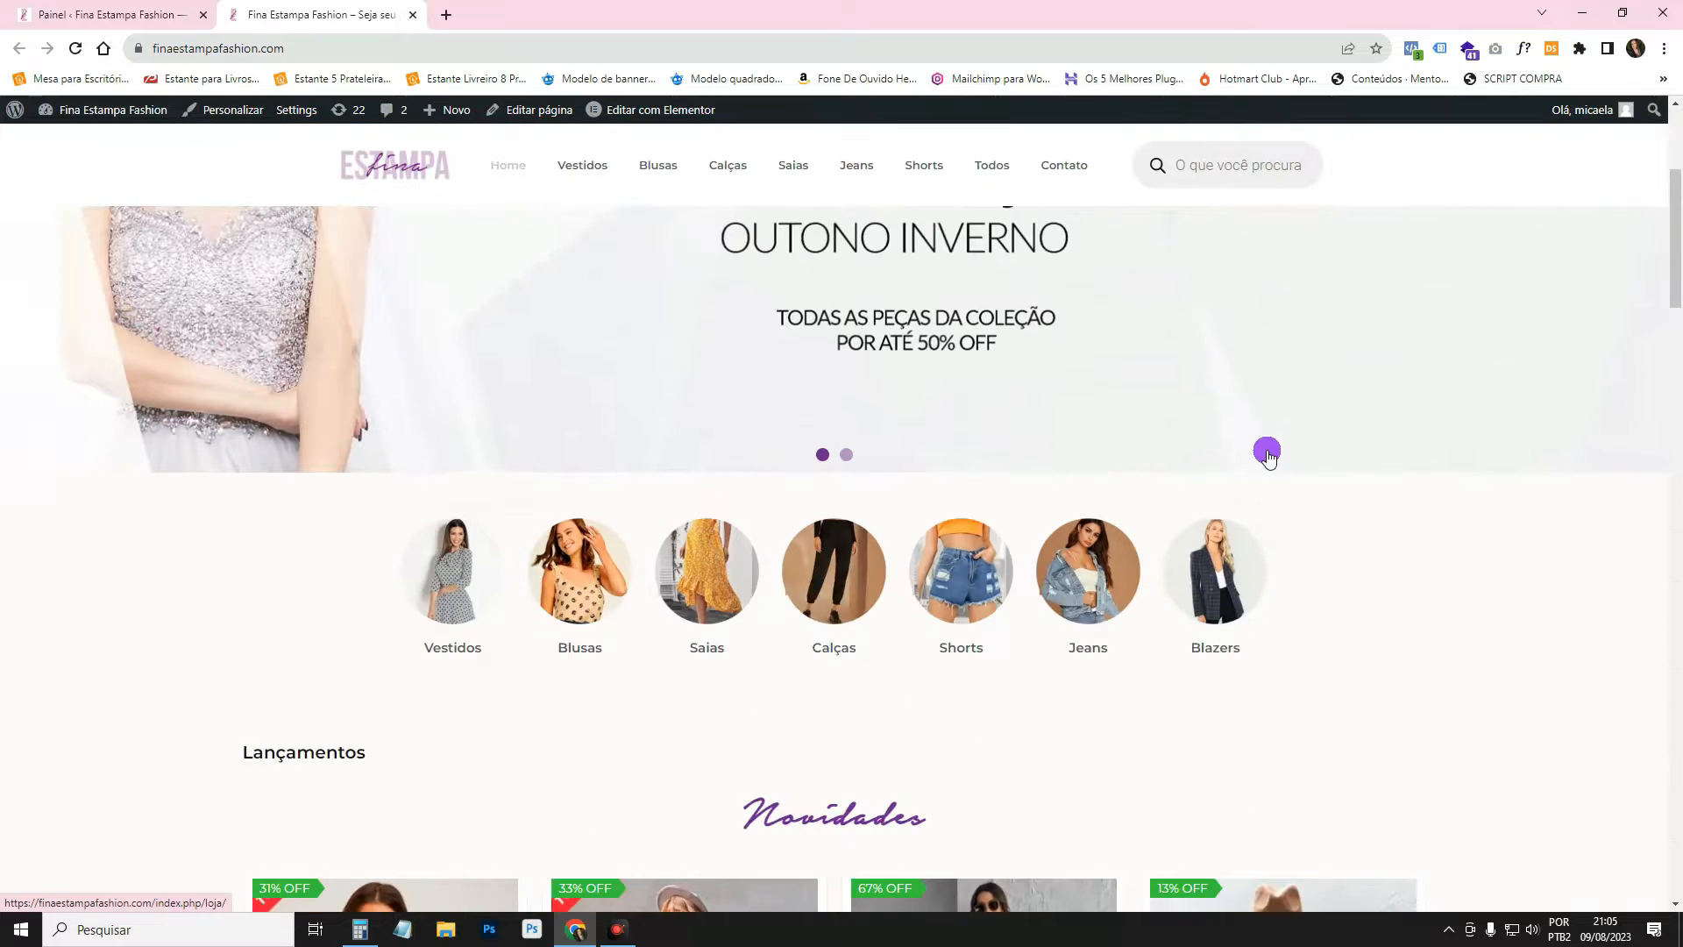
scroll(1267, 455, down, 7)
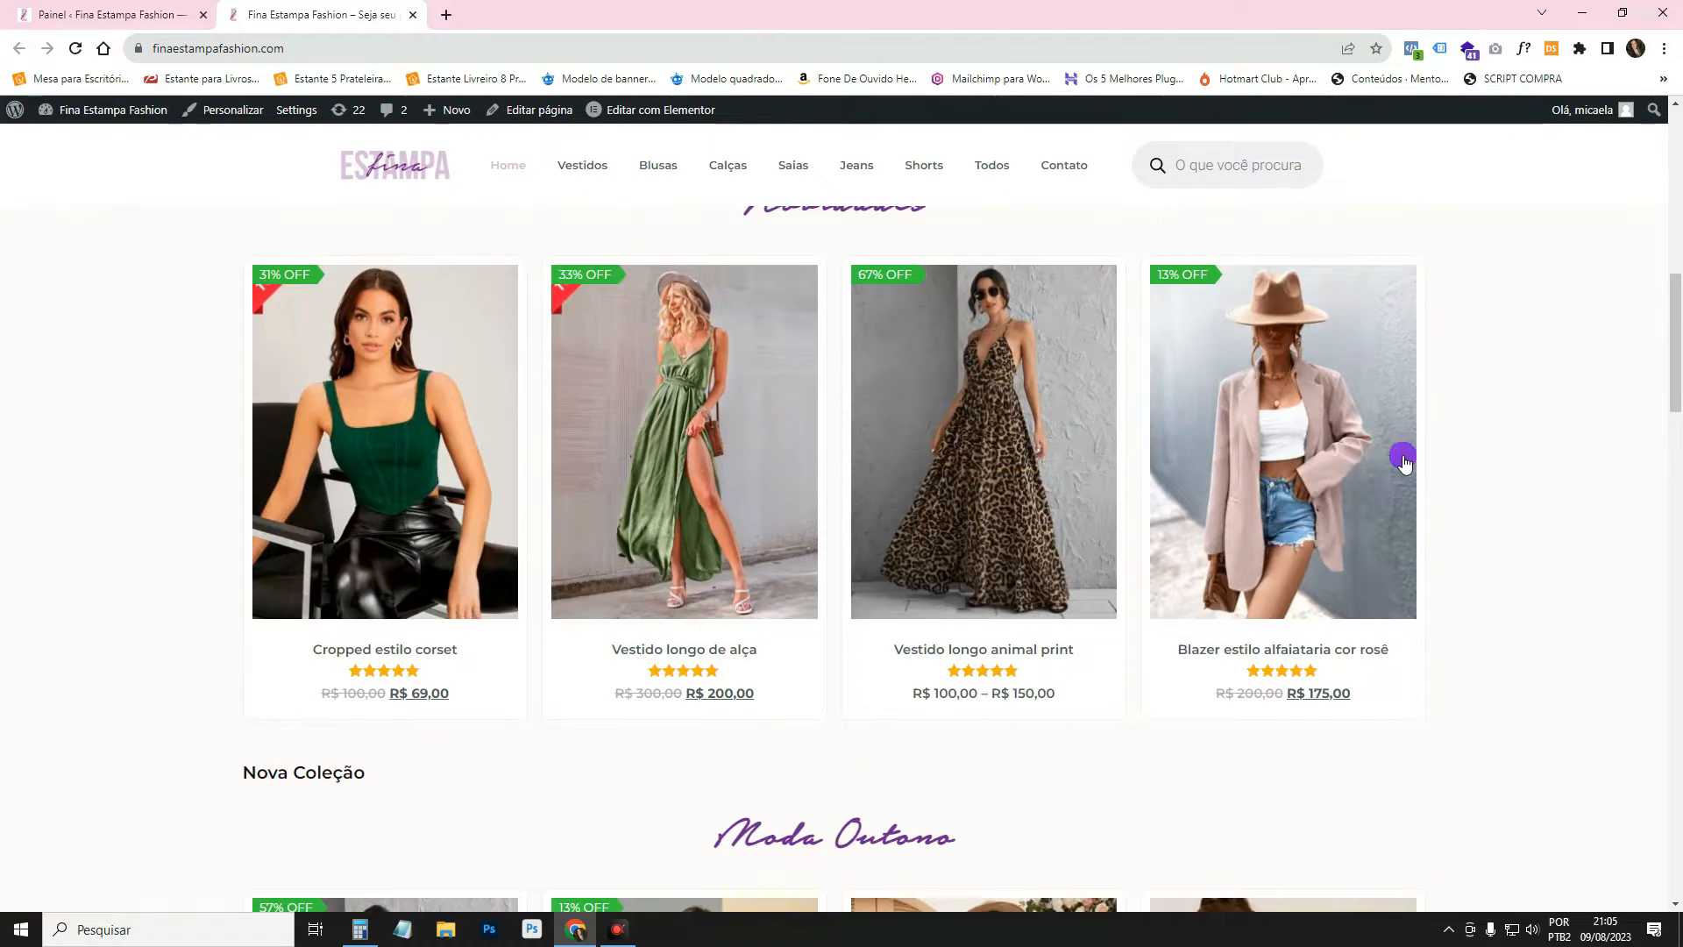
scroll(1402, 457, down, 9)
scroll(195, 485, down, 12)
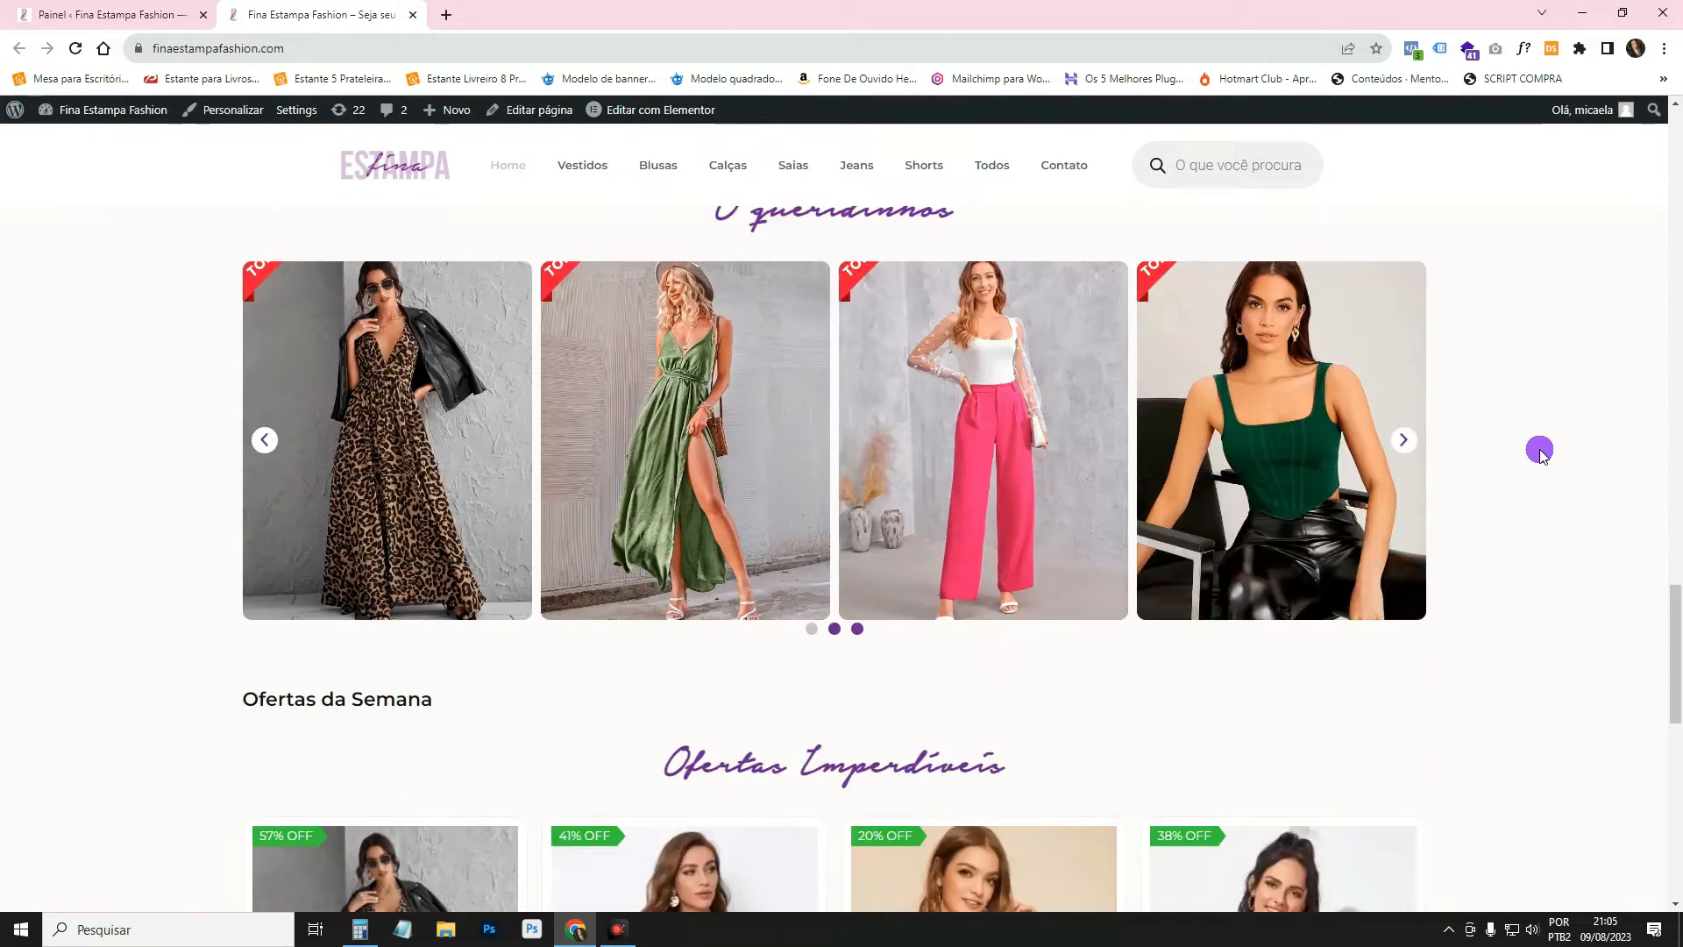
scroll(924, 478, down, 11)
scroll(1277, 447, up, 20)
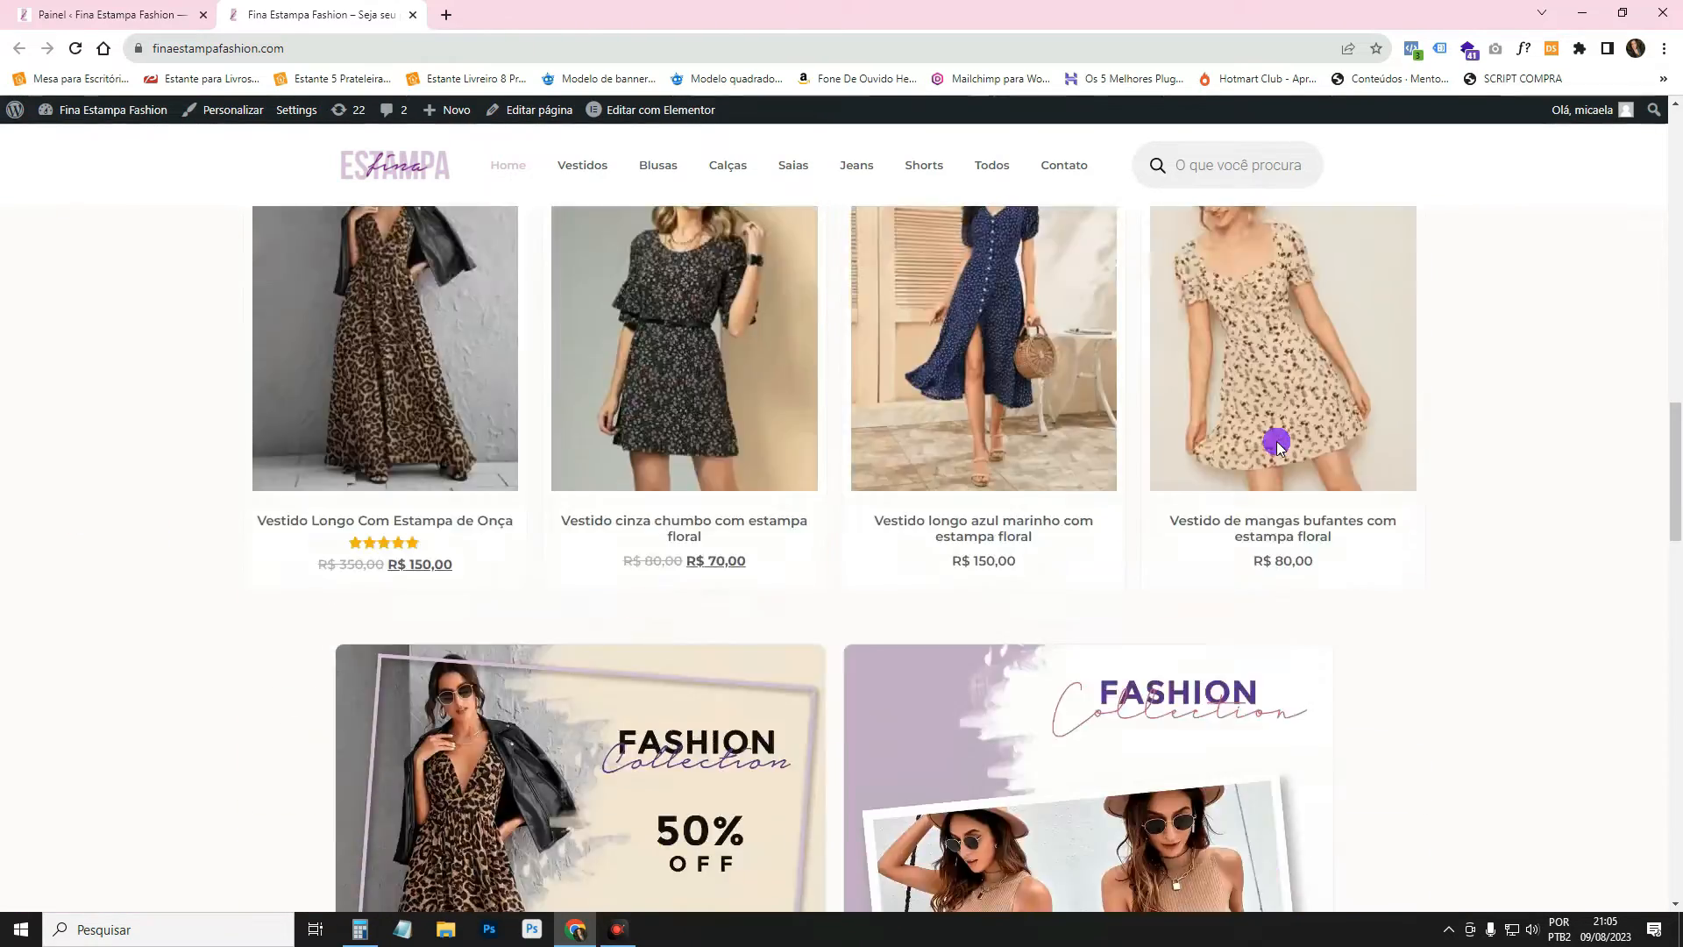
scroll(1278, 445, up, 15)
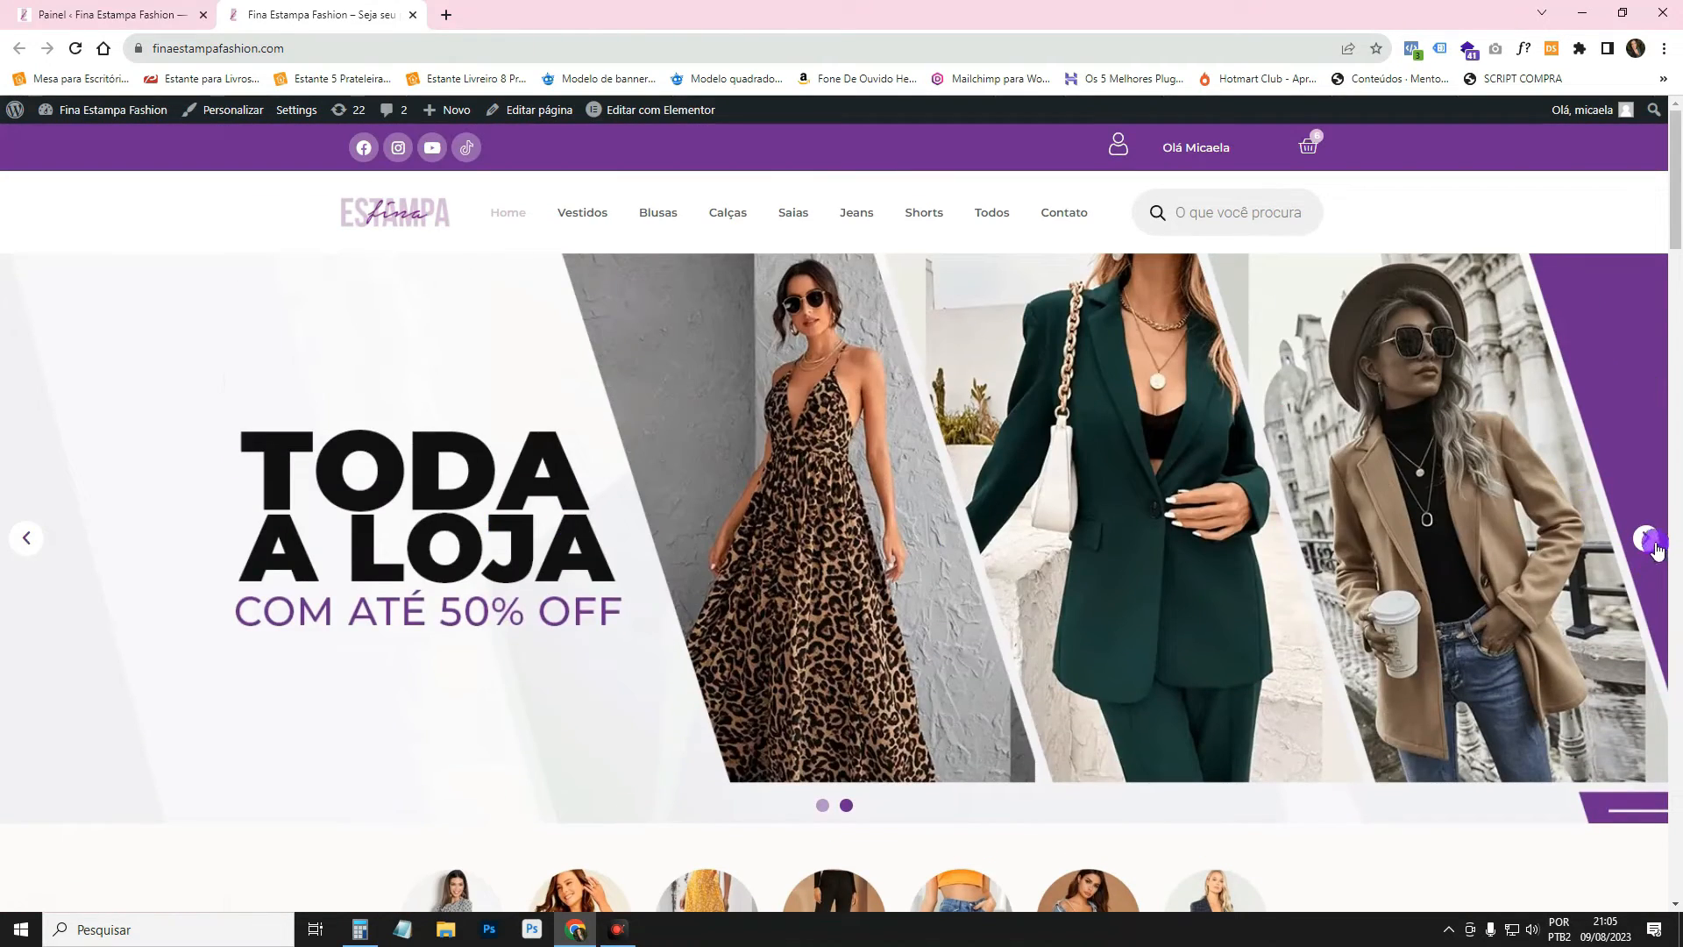
click(1646, 538)
scroll(638, 536, down, 8)
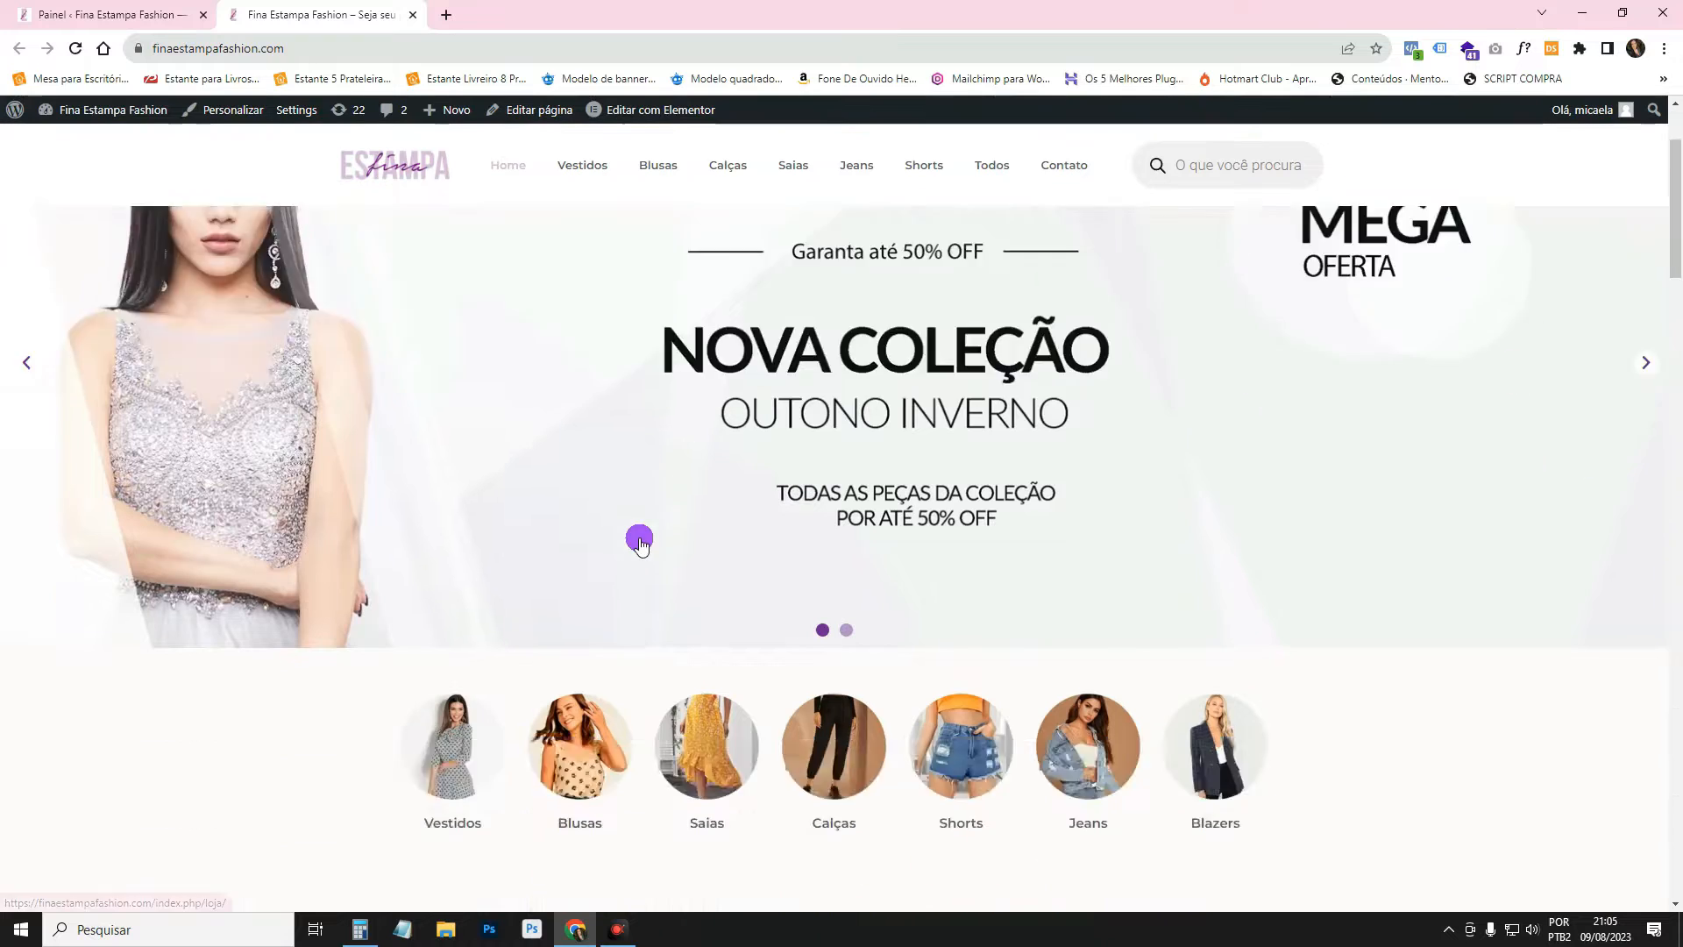
scroll(639, 541, down, 3)
scroll(639, 541, up, 1)
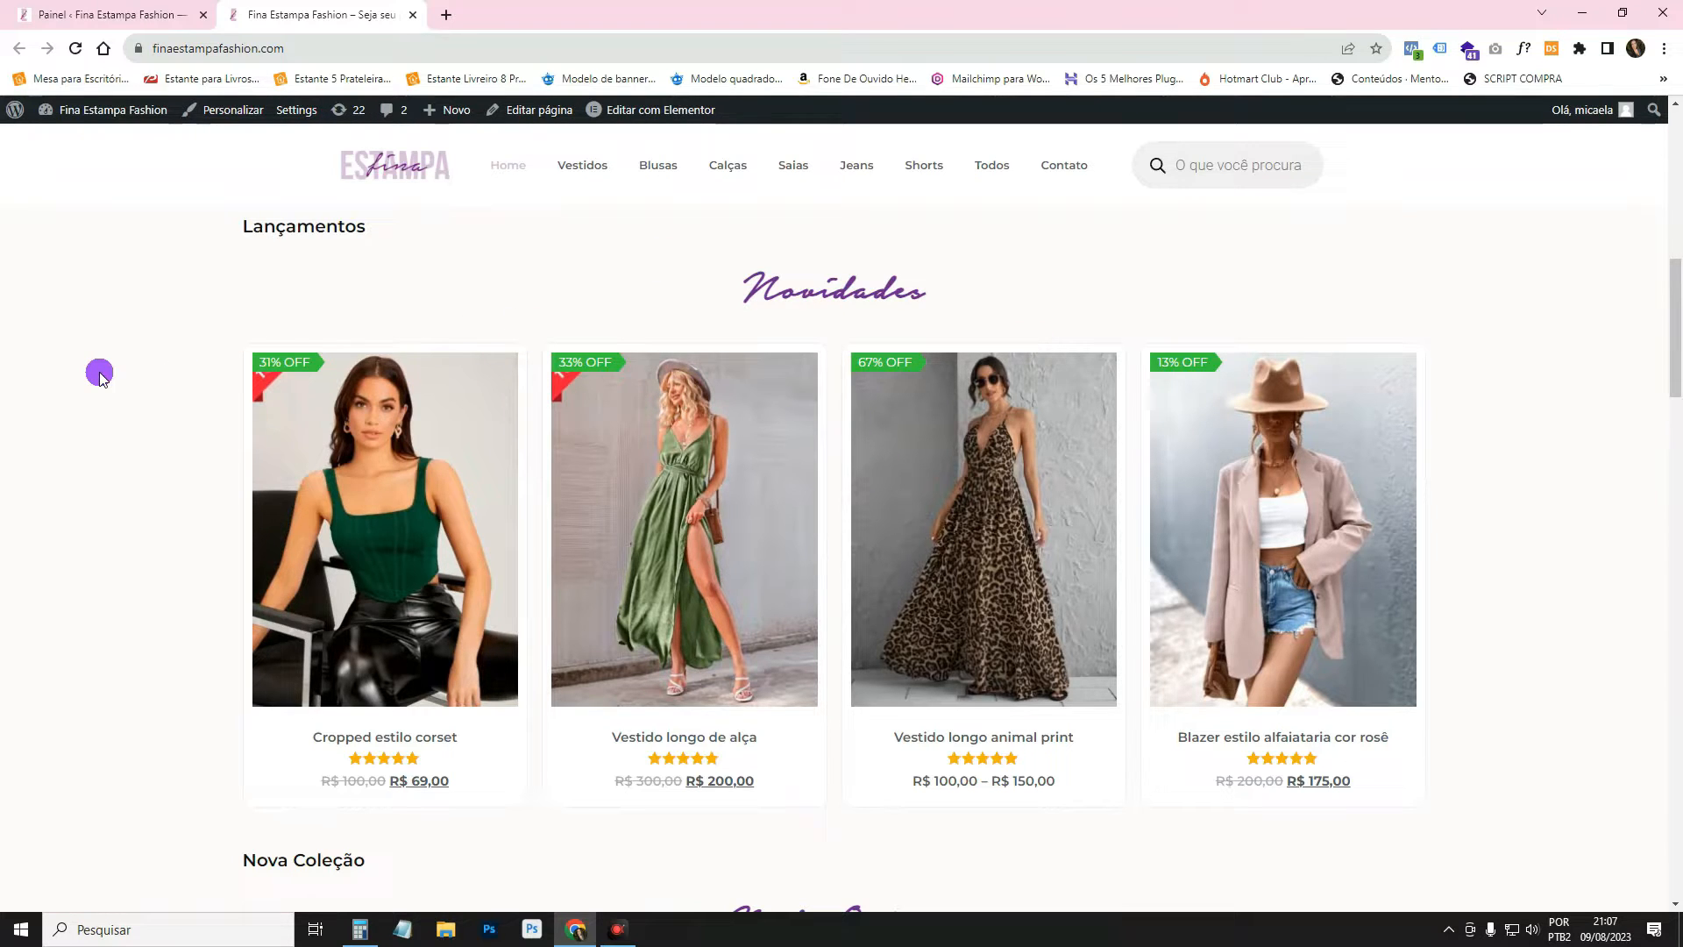
Switch to the WordPress dashboard and review the template types offered for a new Elementor template.
click(101, 15)
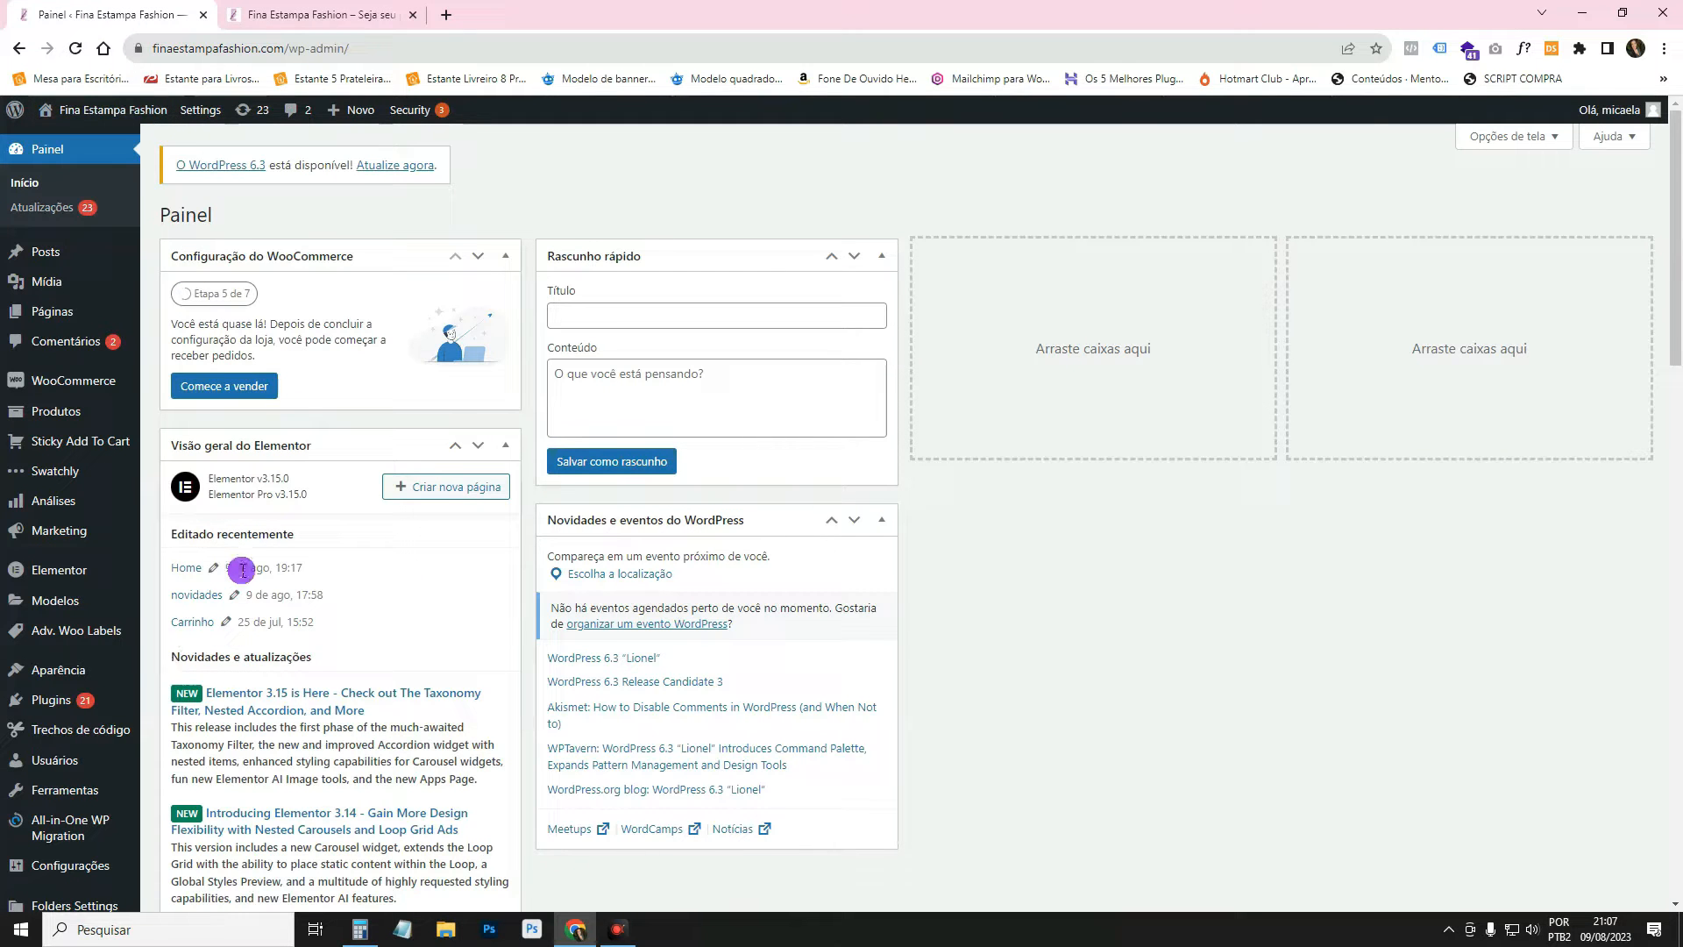
mouse_move(55, 600)
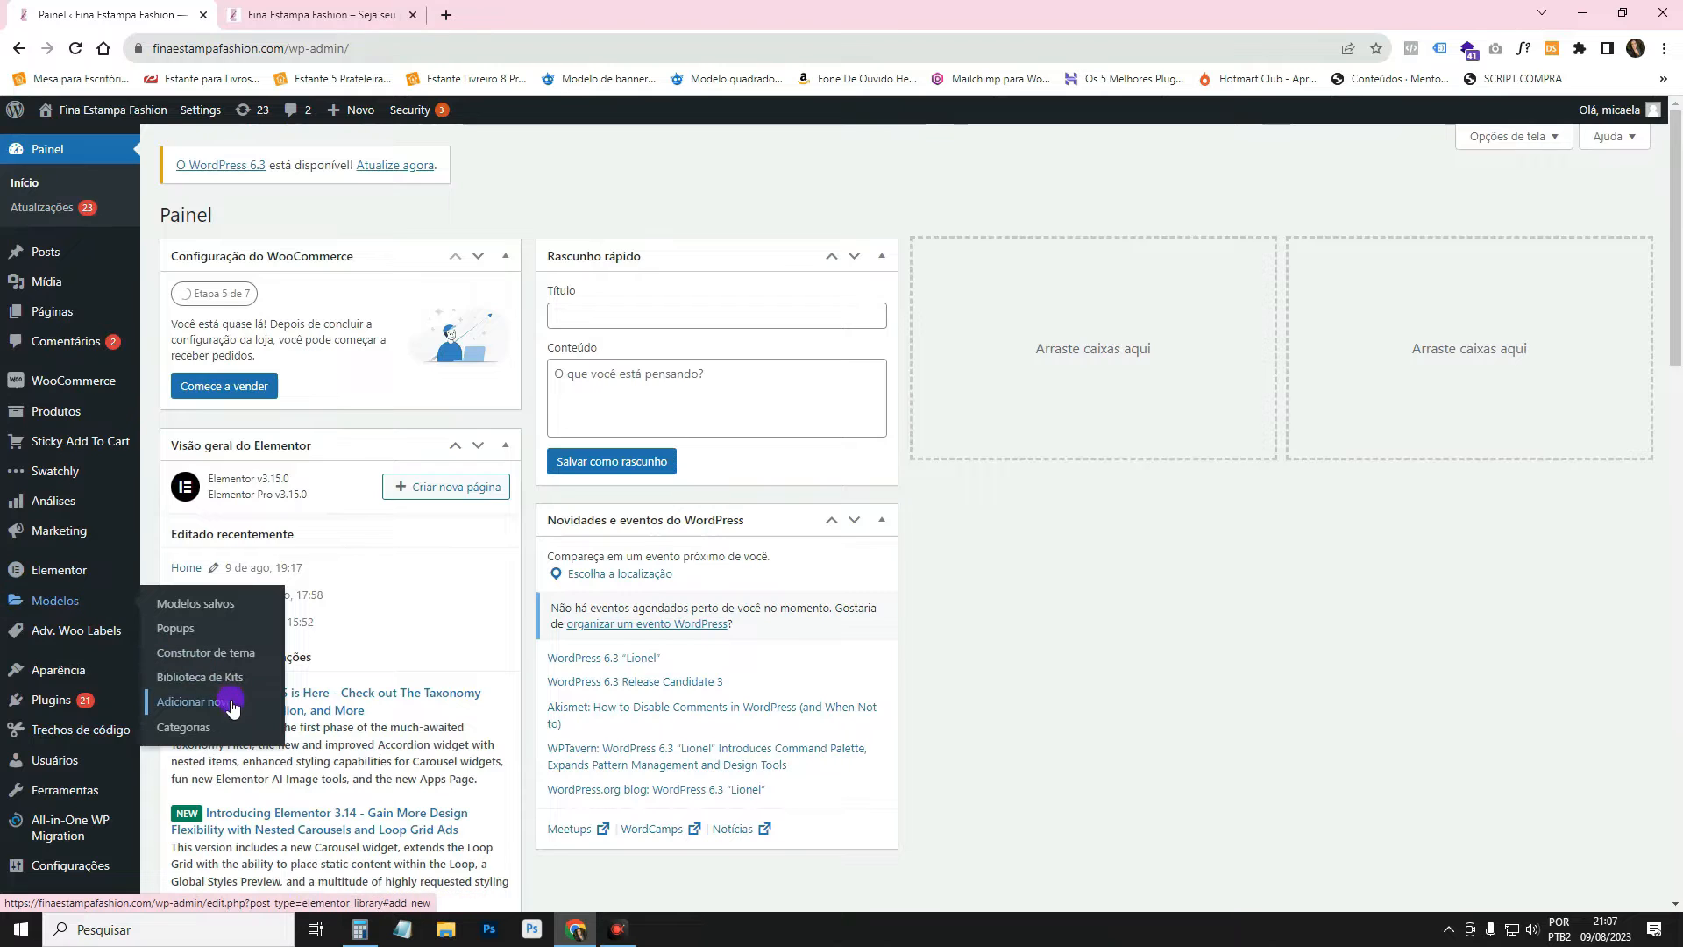
click(194, 701)
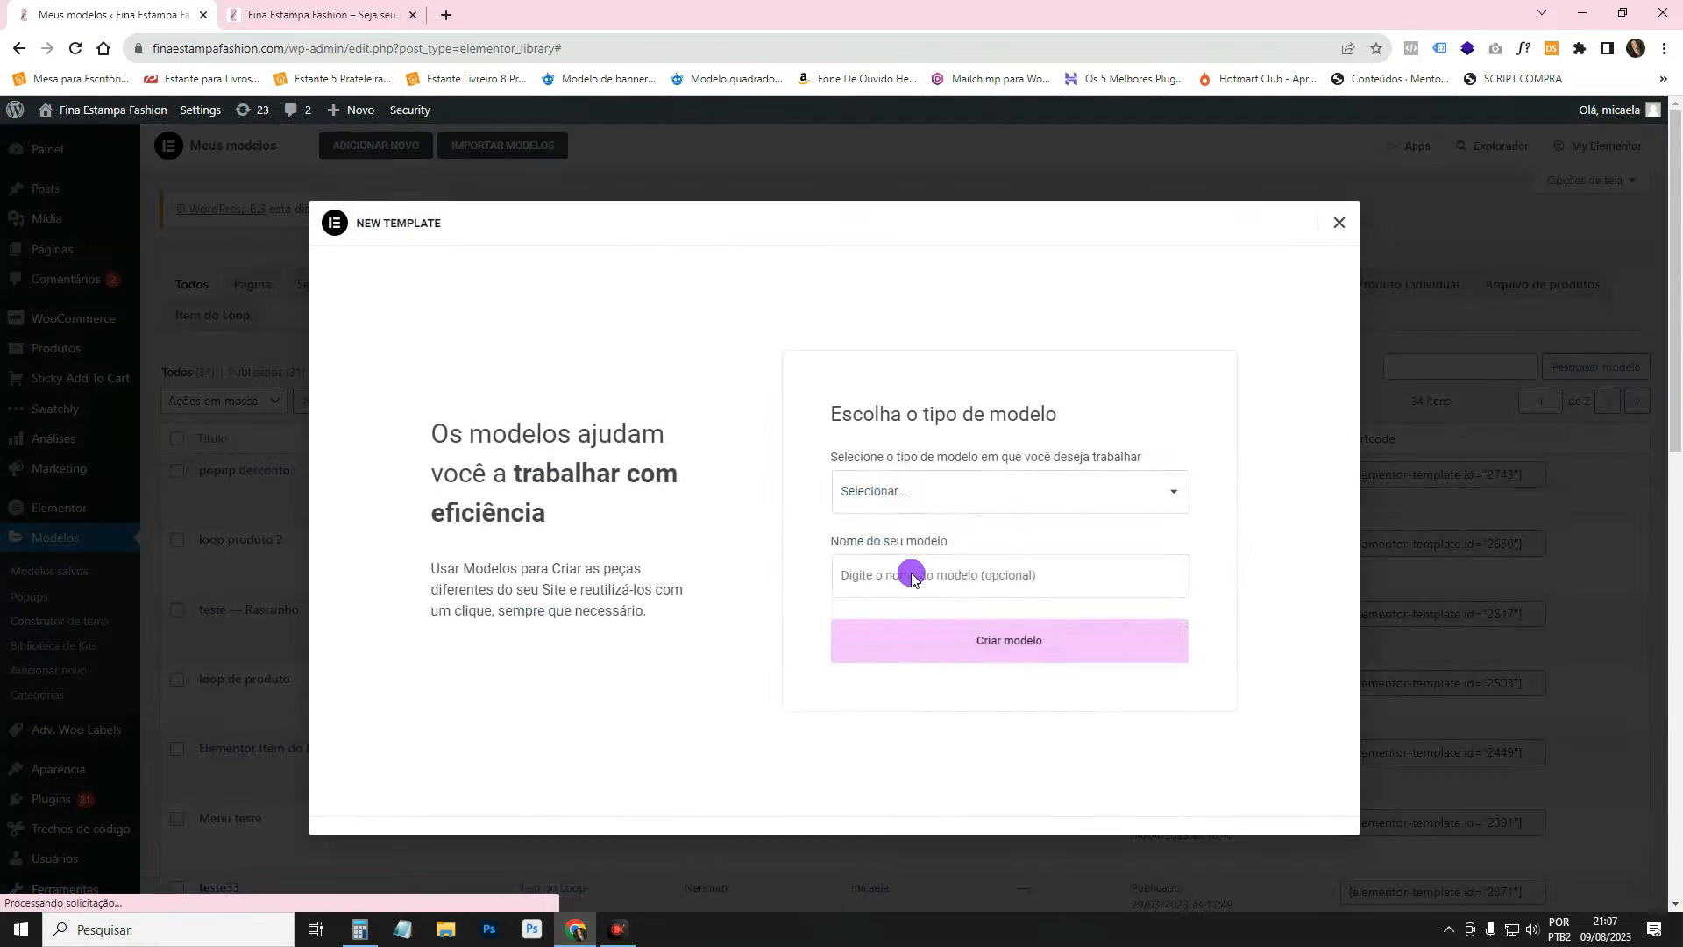
click(906, 493)
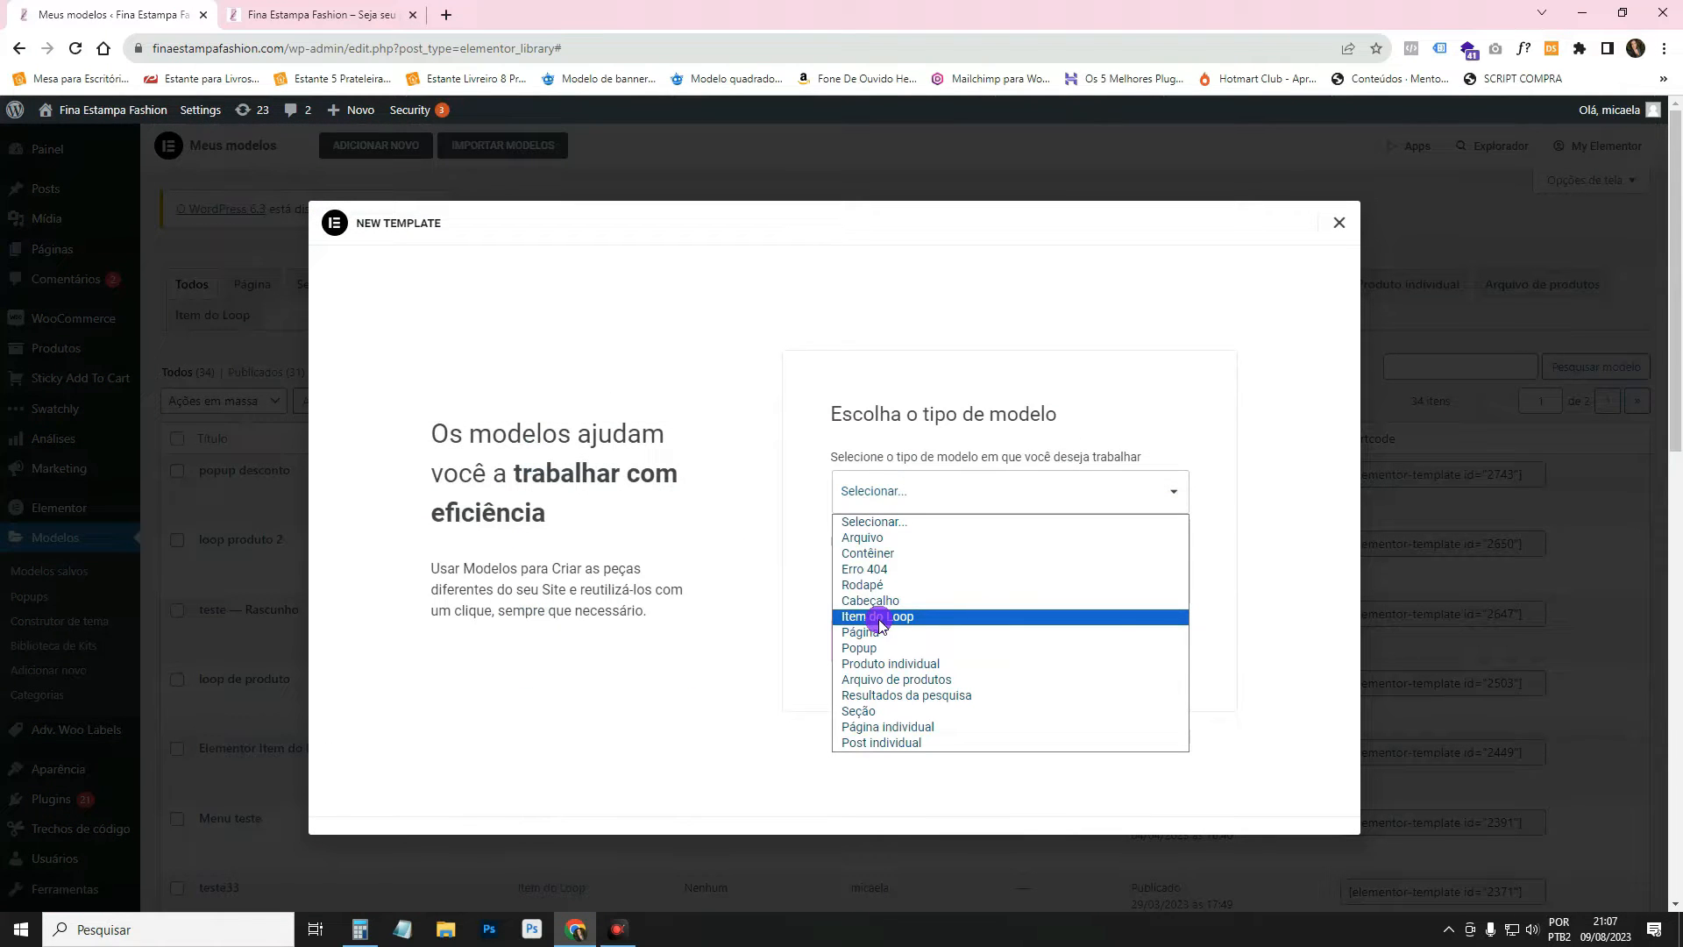
click(1338, 222)
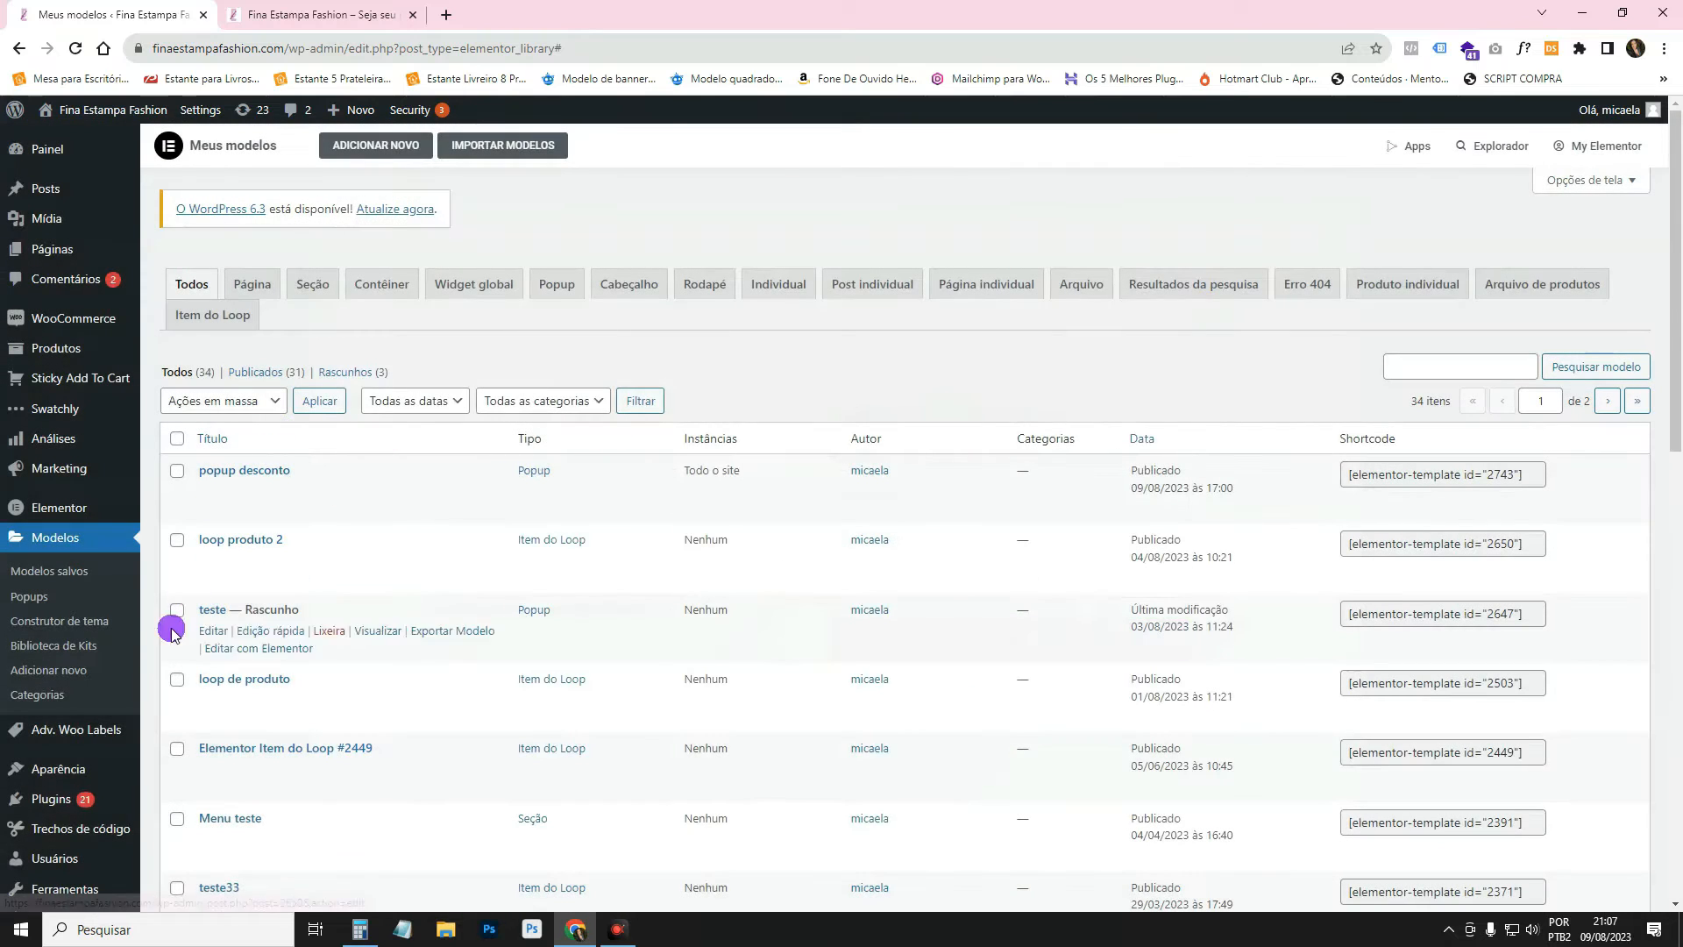
scroll(206, 789, down, 1)
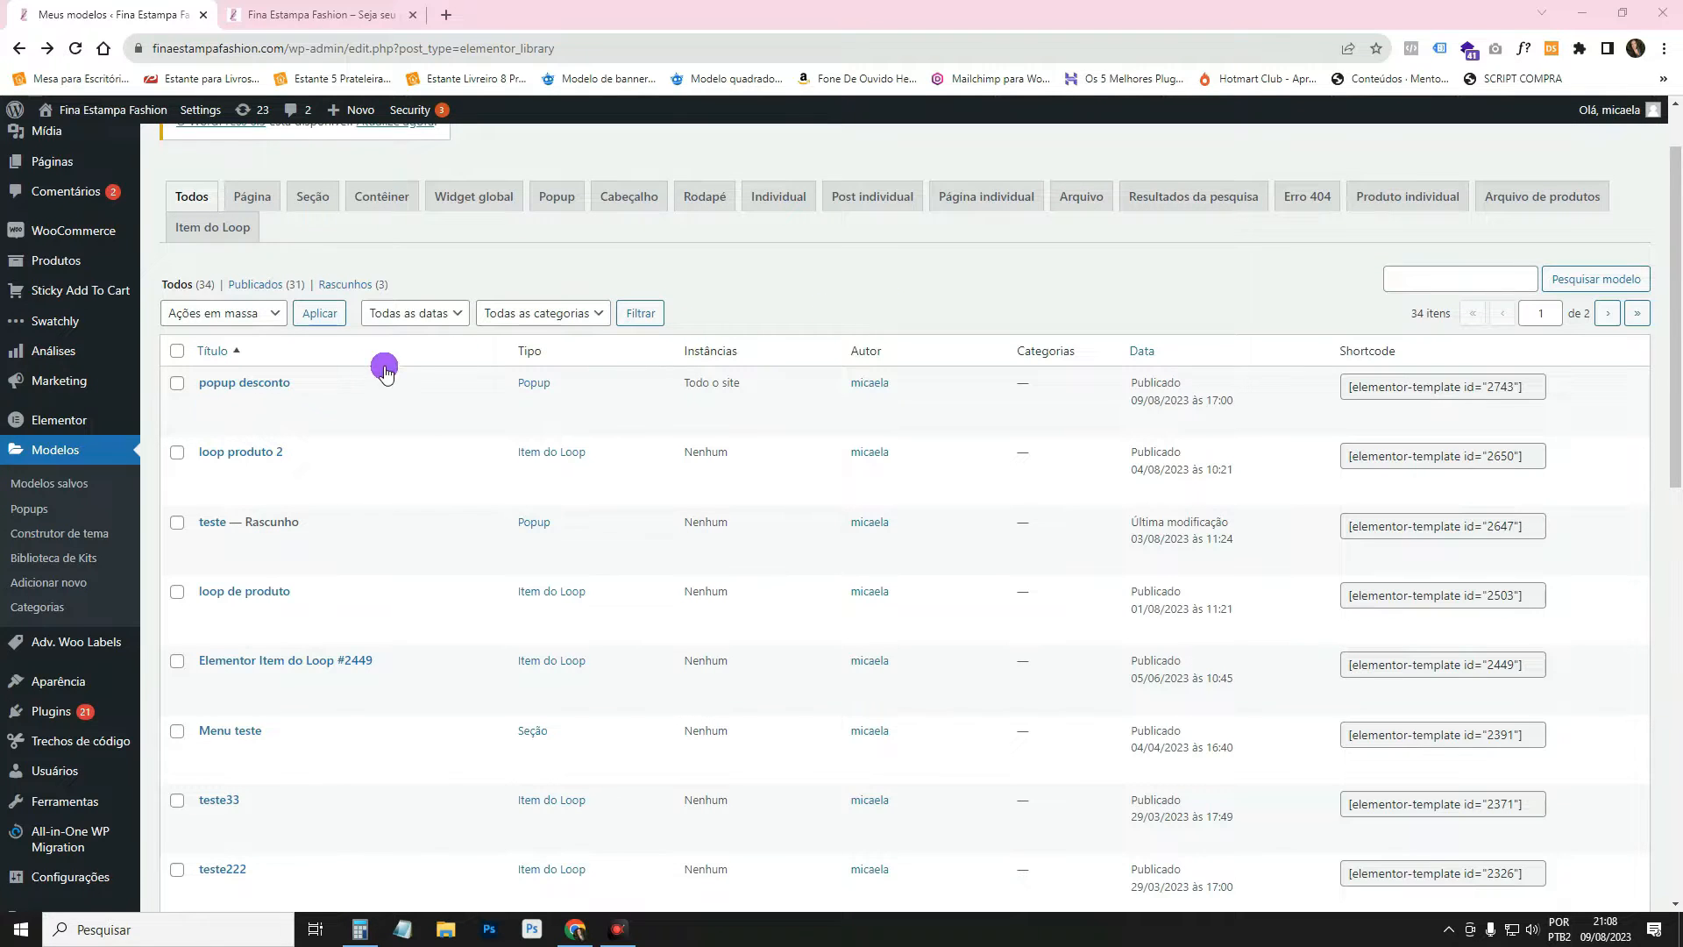
scroll(340, 558, down, 1)
scroll(340, 558, down, 1)
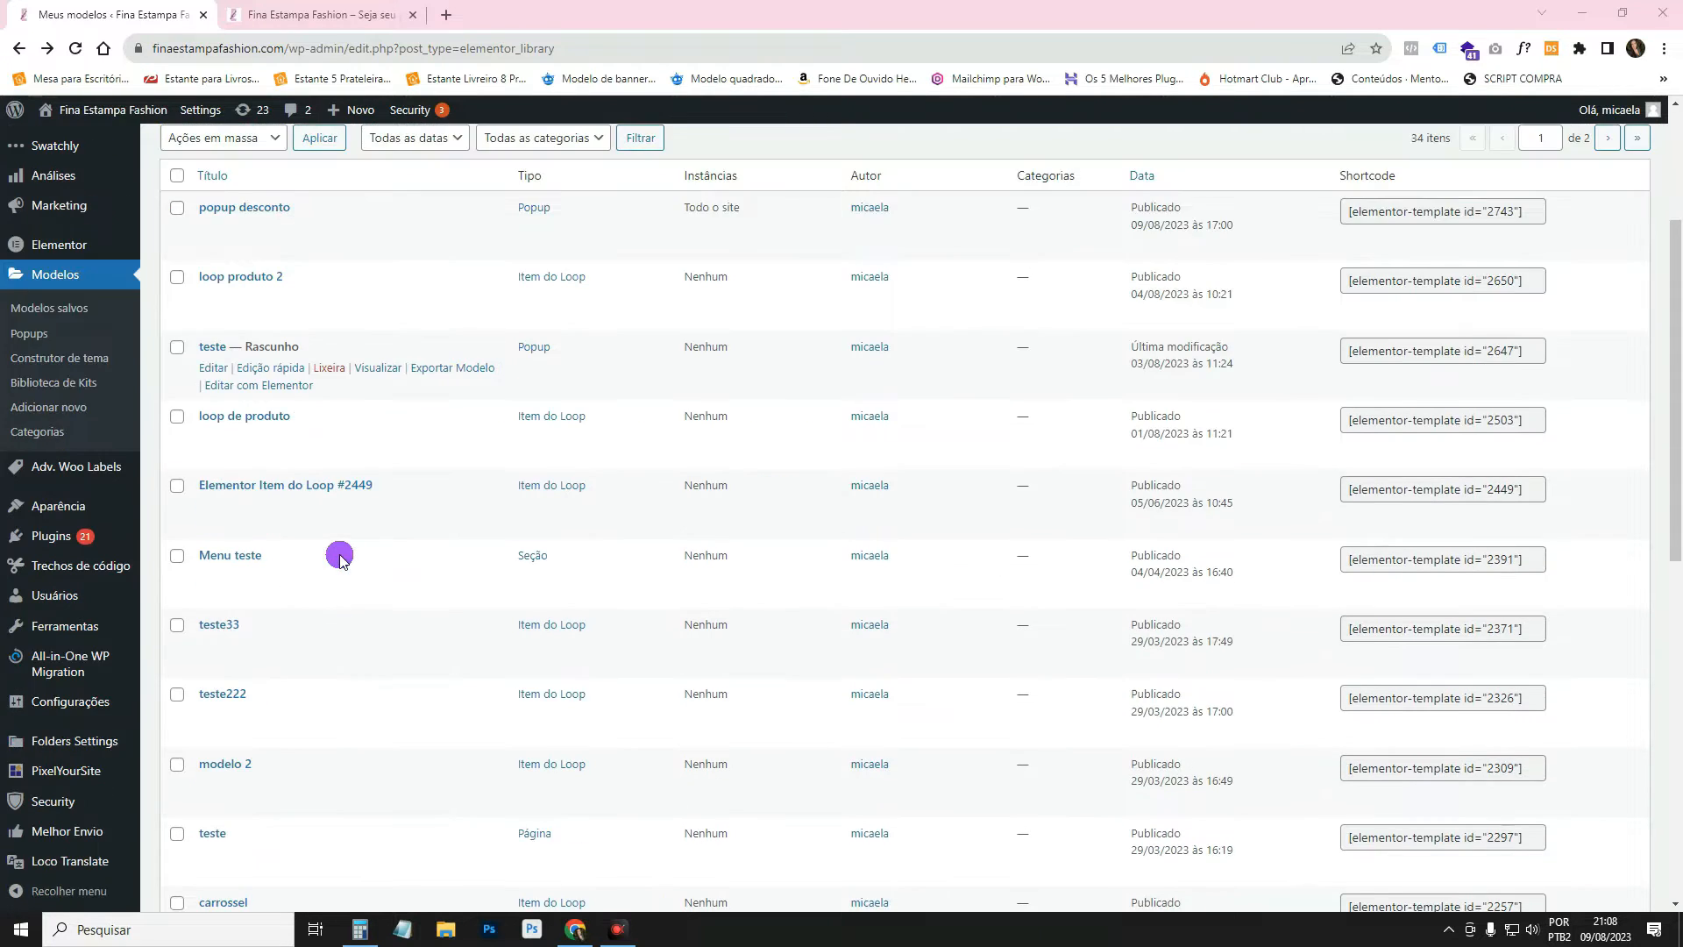
scroll(340, 557, down, 1)
mouse_move(55, 666)
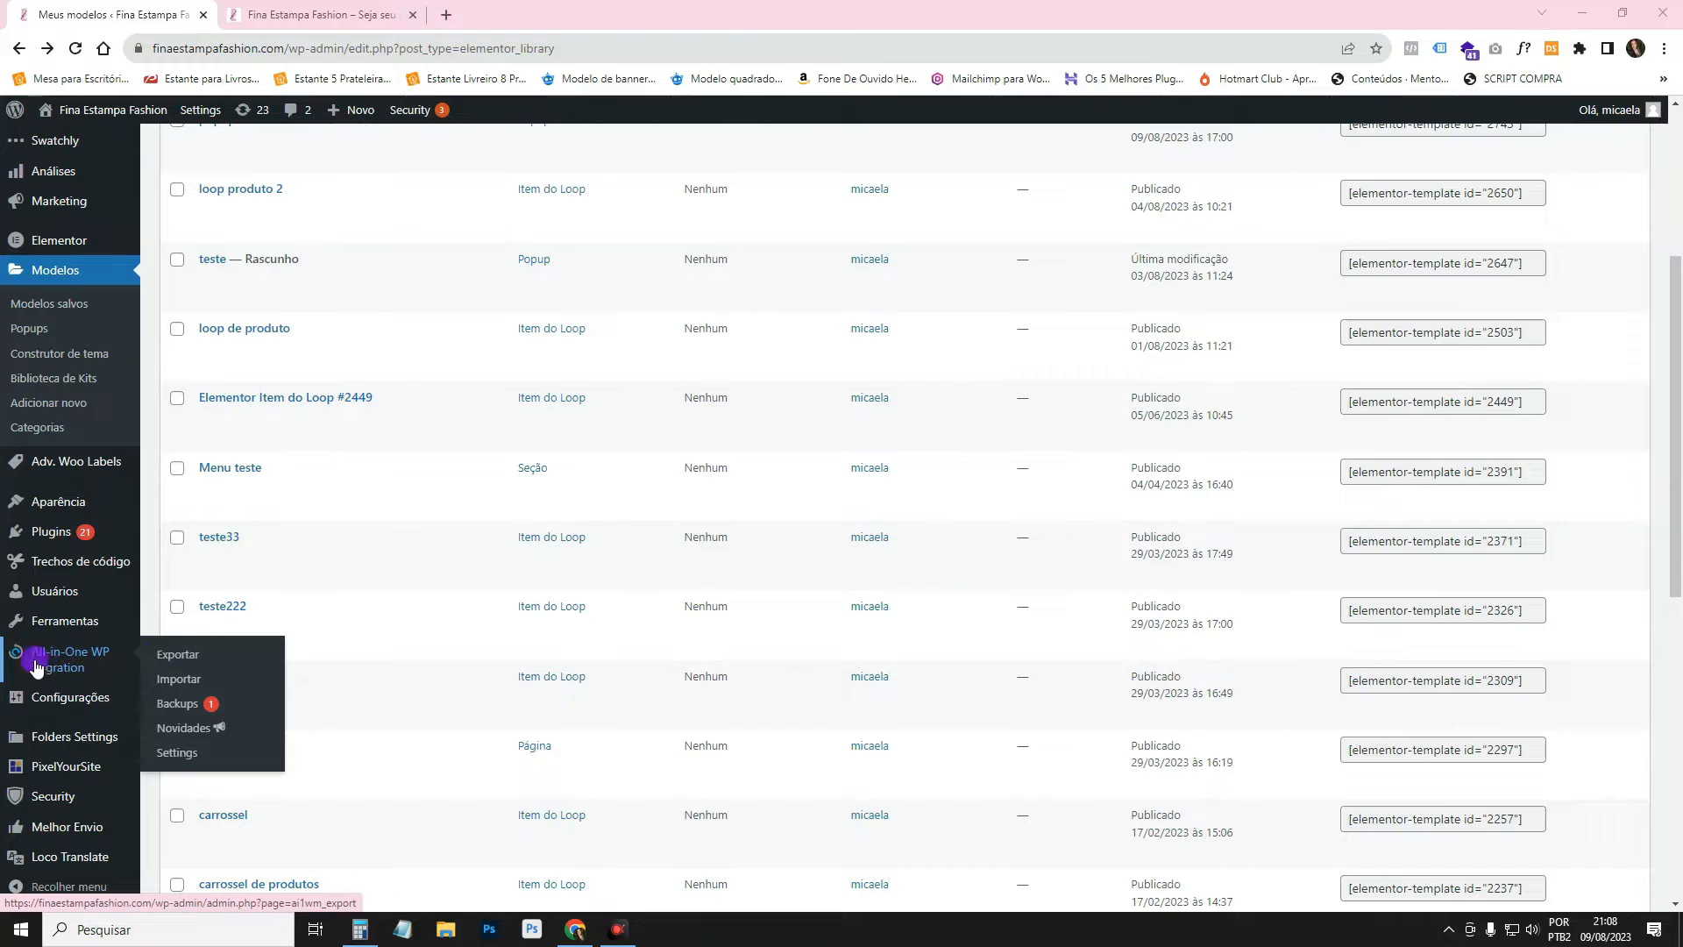
mouse_move(79, 532)
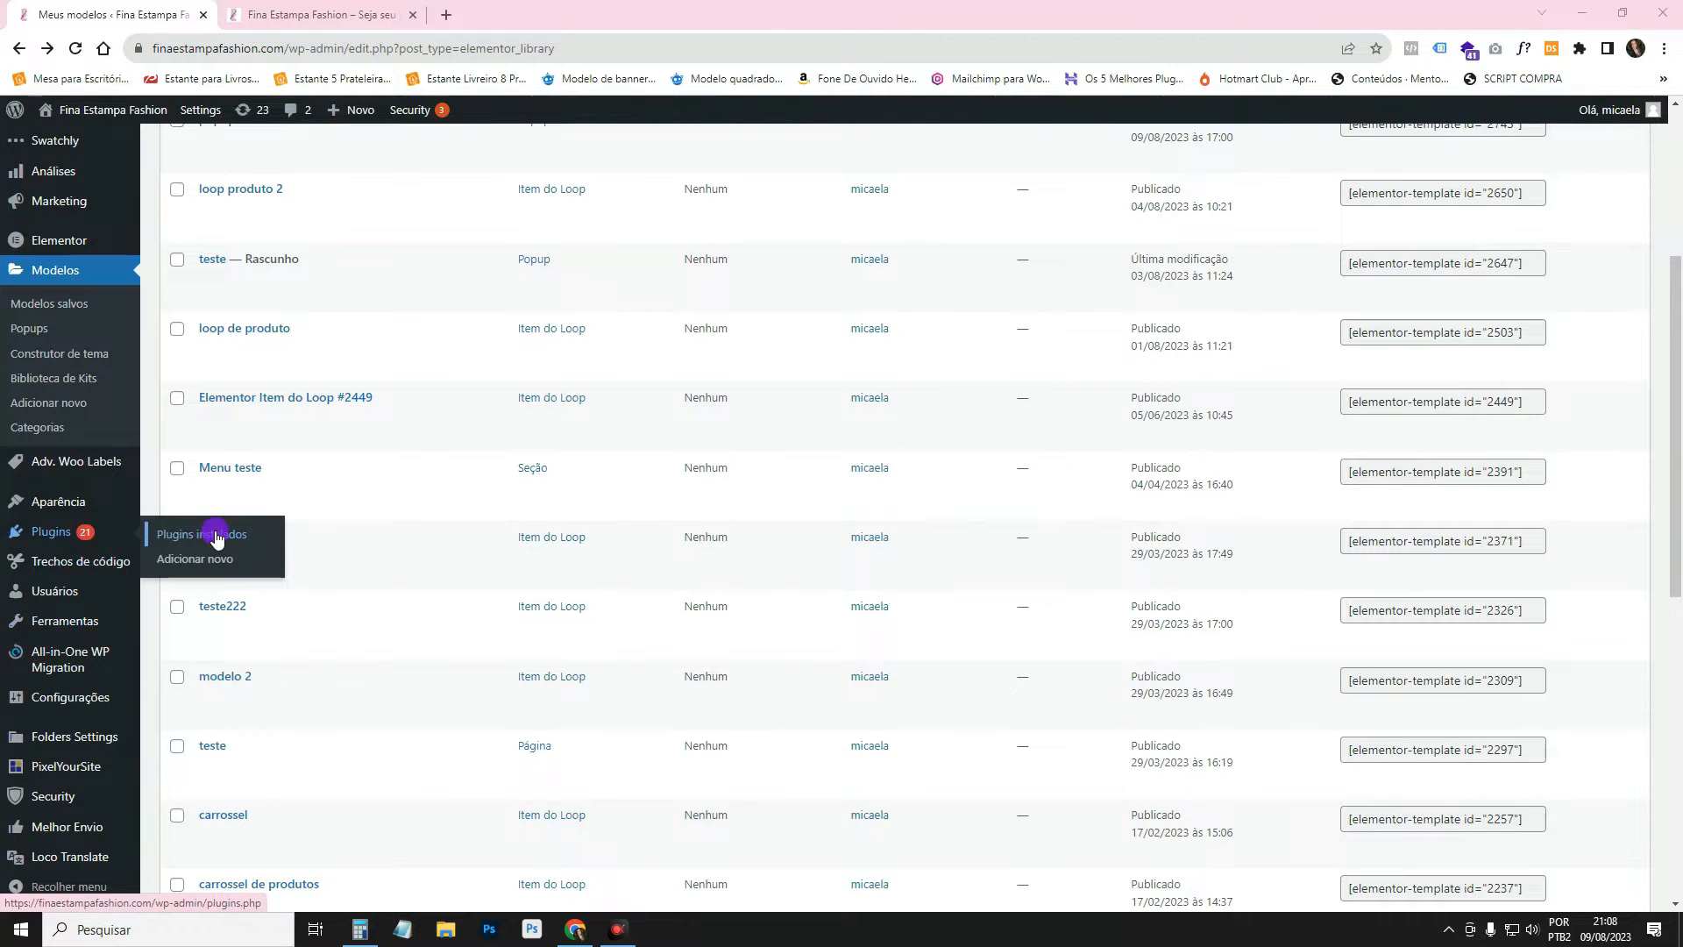
scroll(254, 499, up, 1)
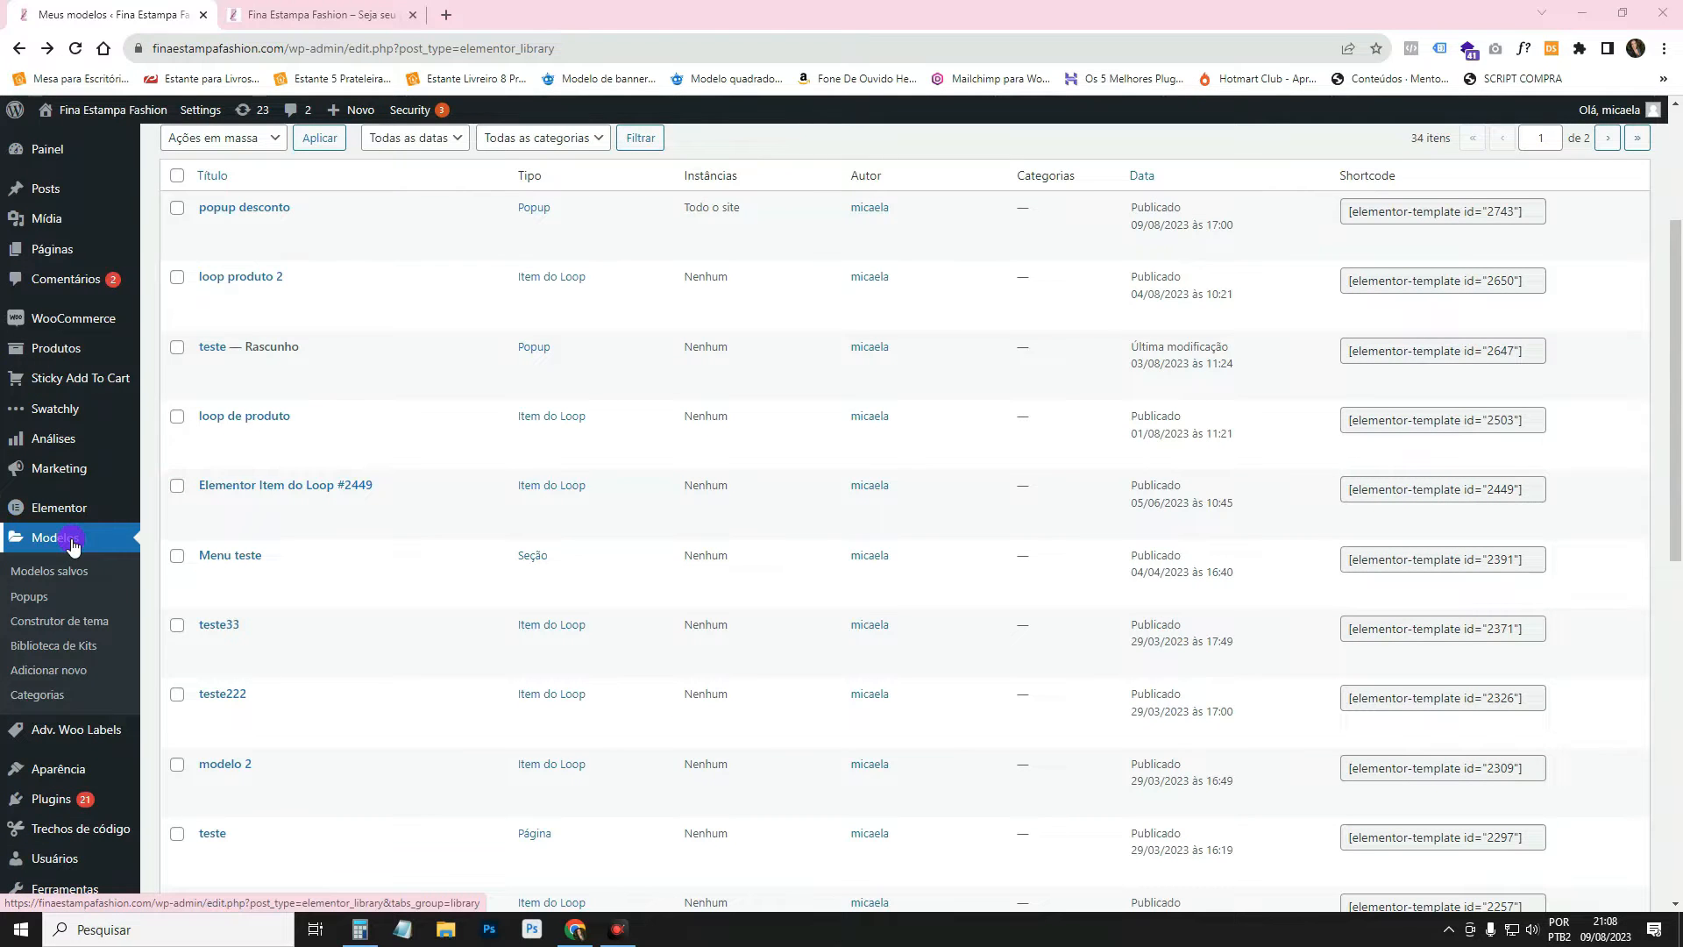
Create a new Item do Loop template with Produtos as its source type, named "Modelo de produtos 5".
click(53, 670)
click(922, 492)
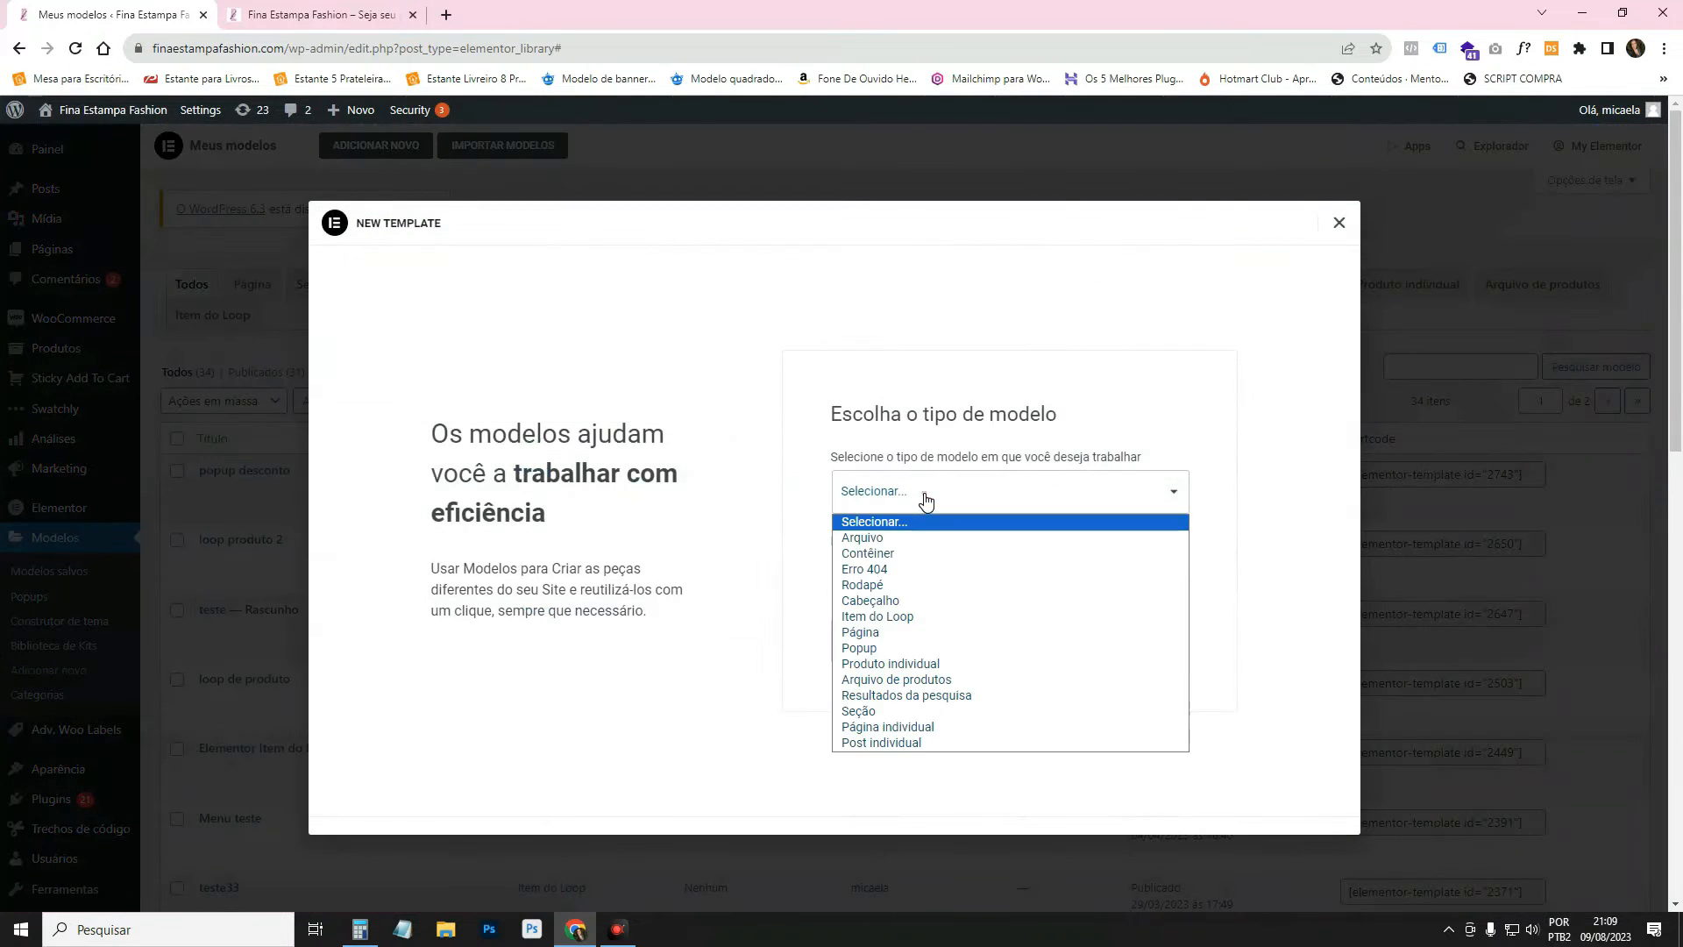
click(911, 616)
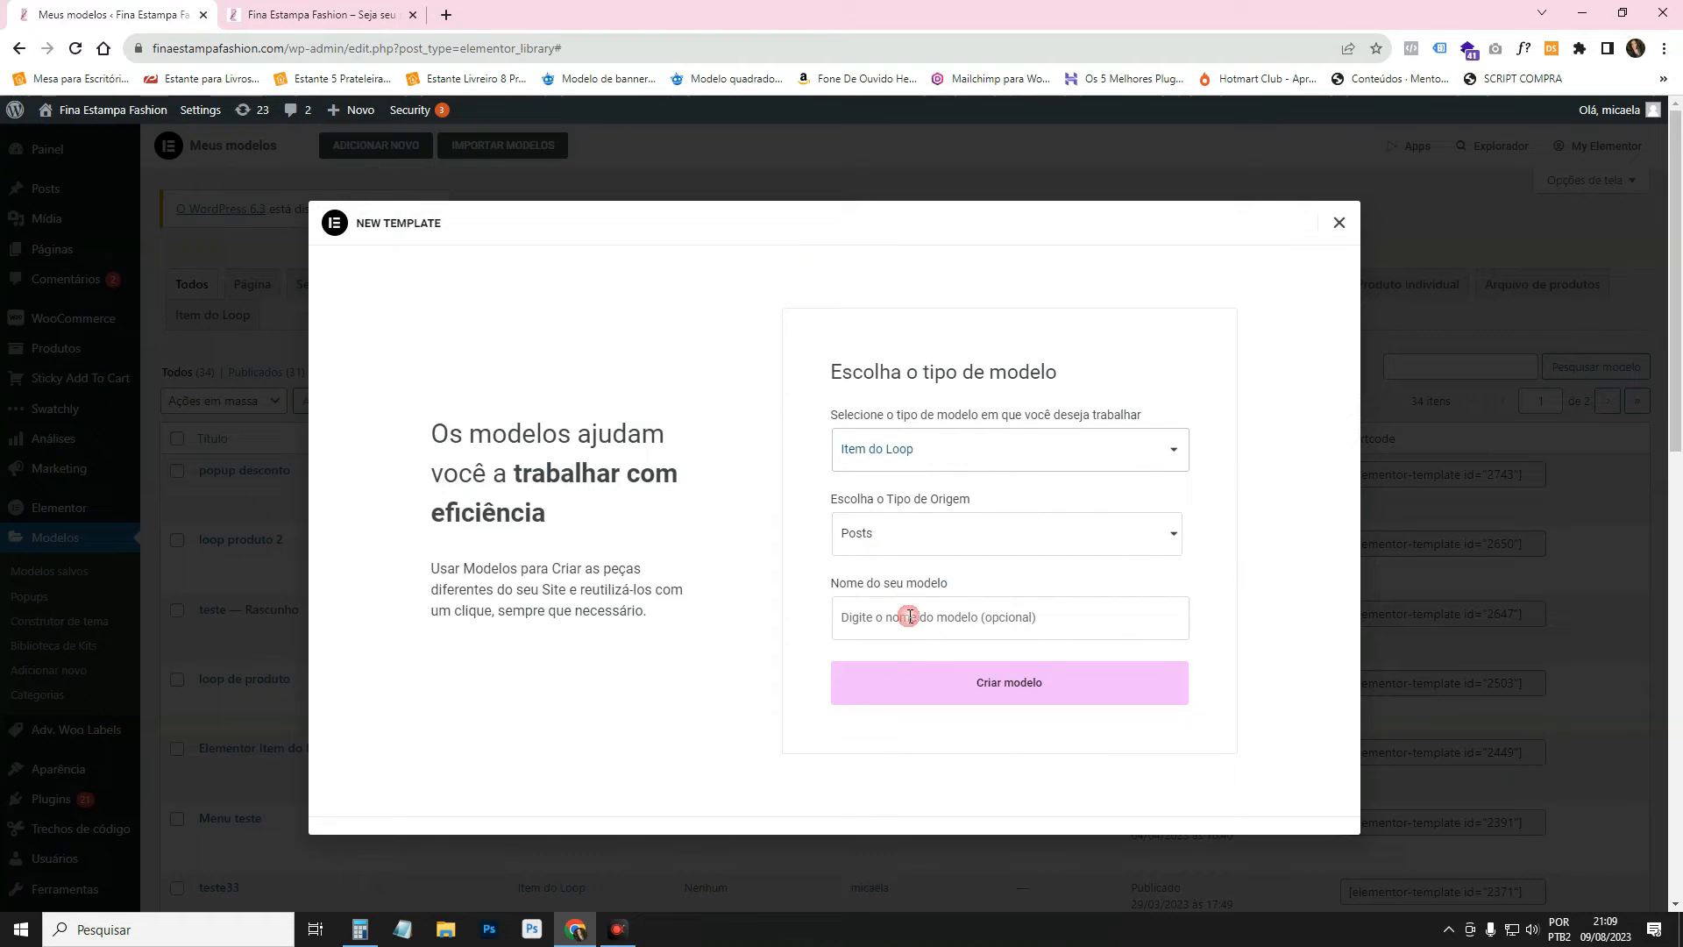
click(885, 537)
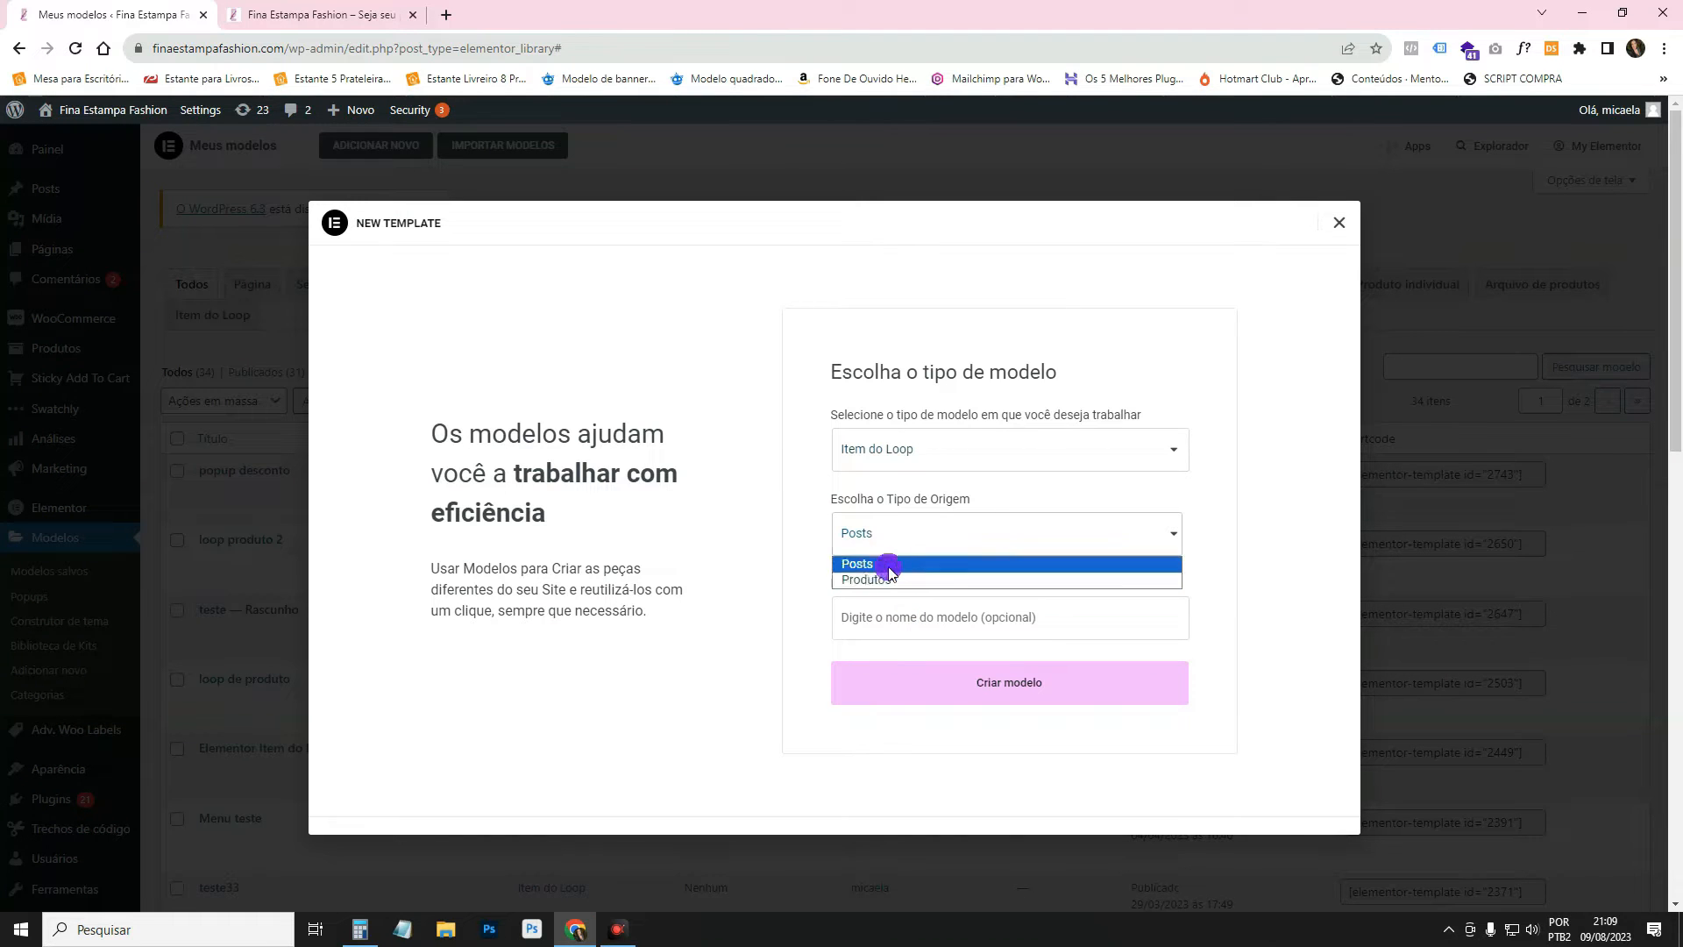
click(872, 580)
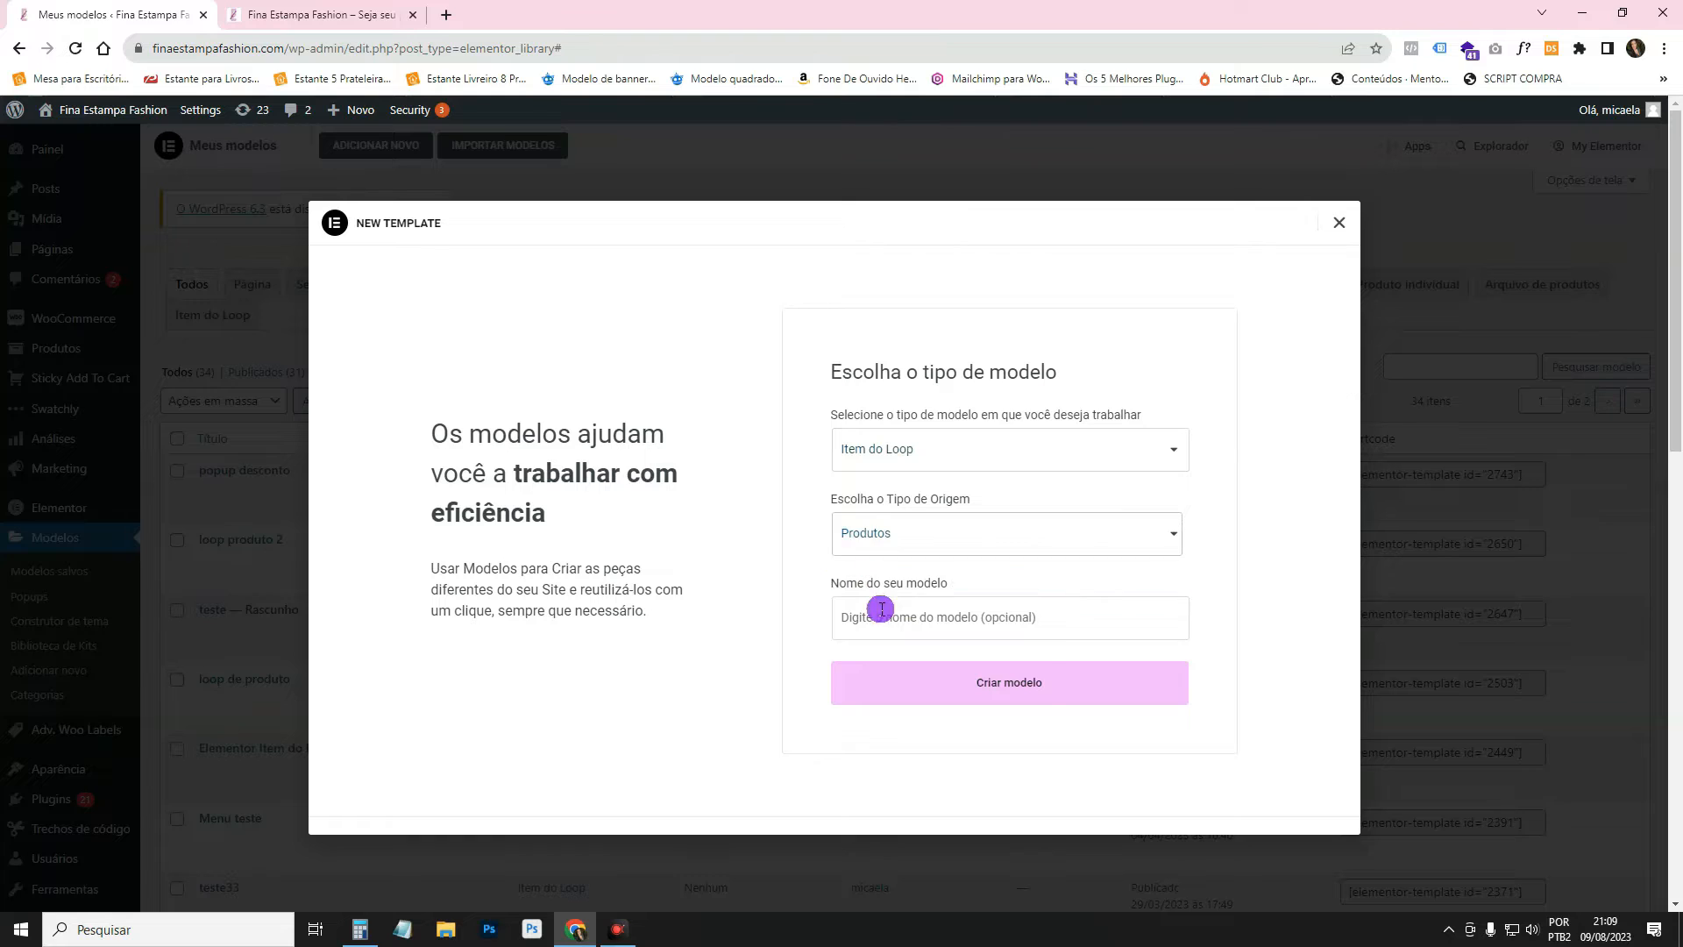
click(885, 616)
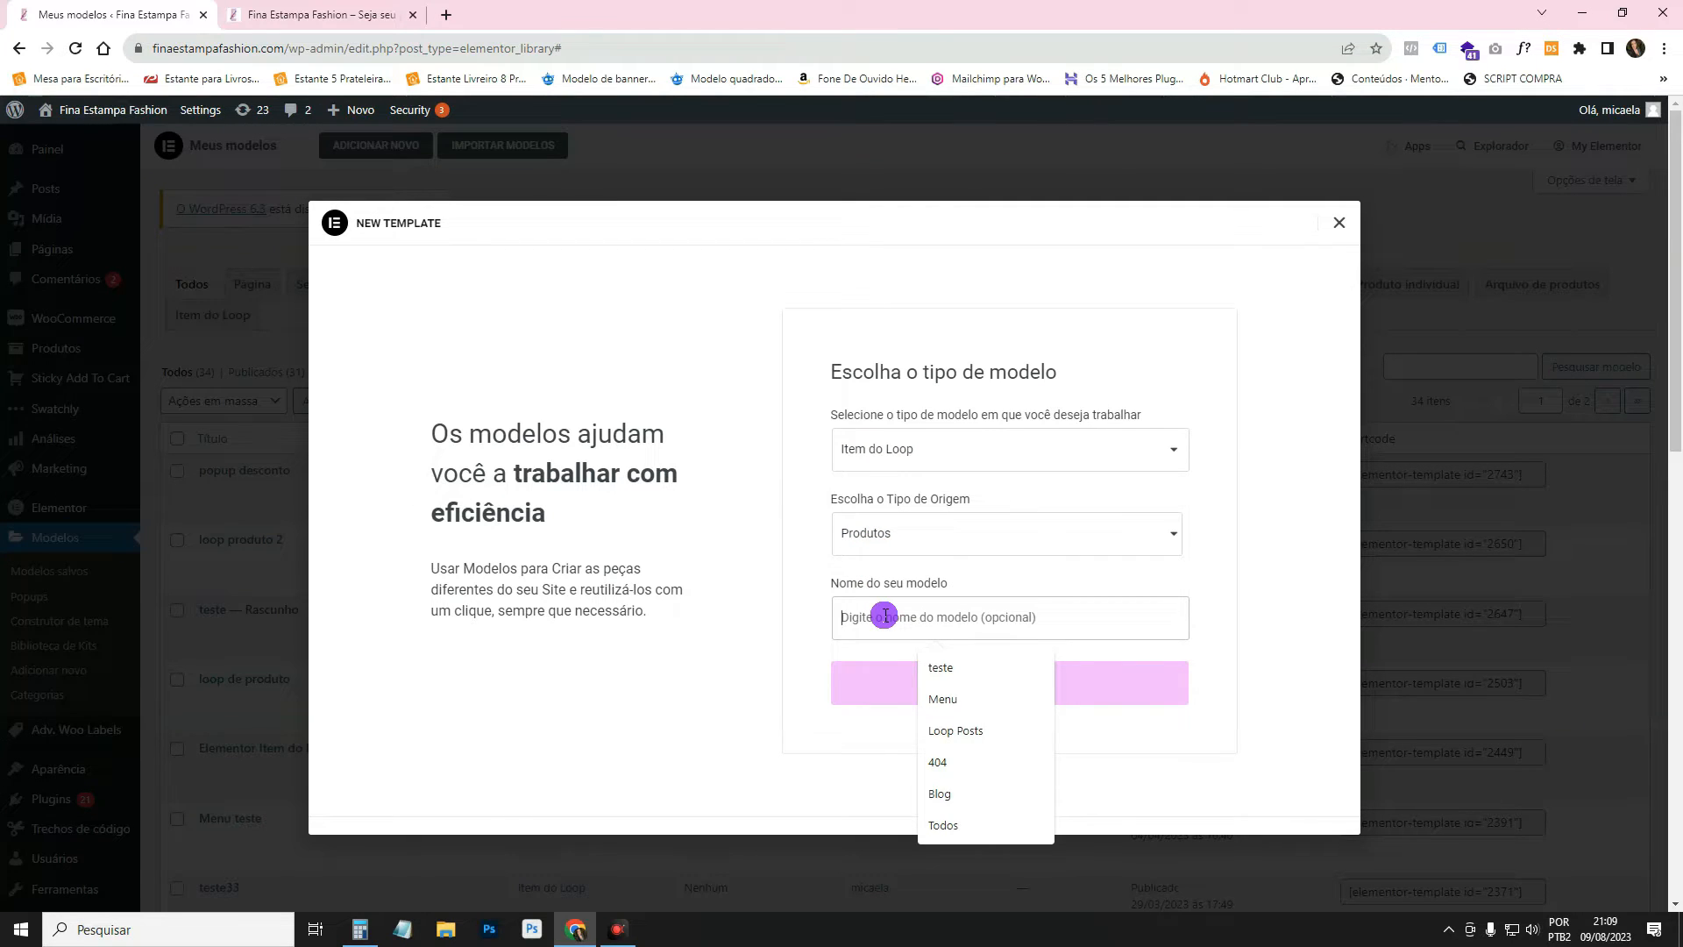
text(Modelo de produtos 5)
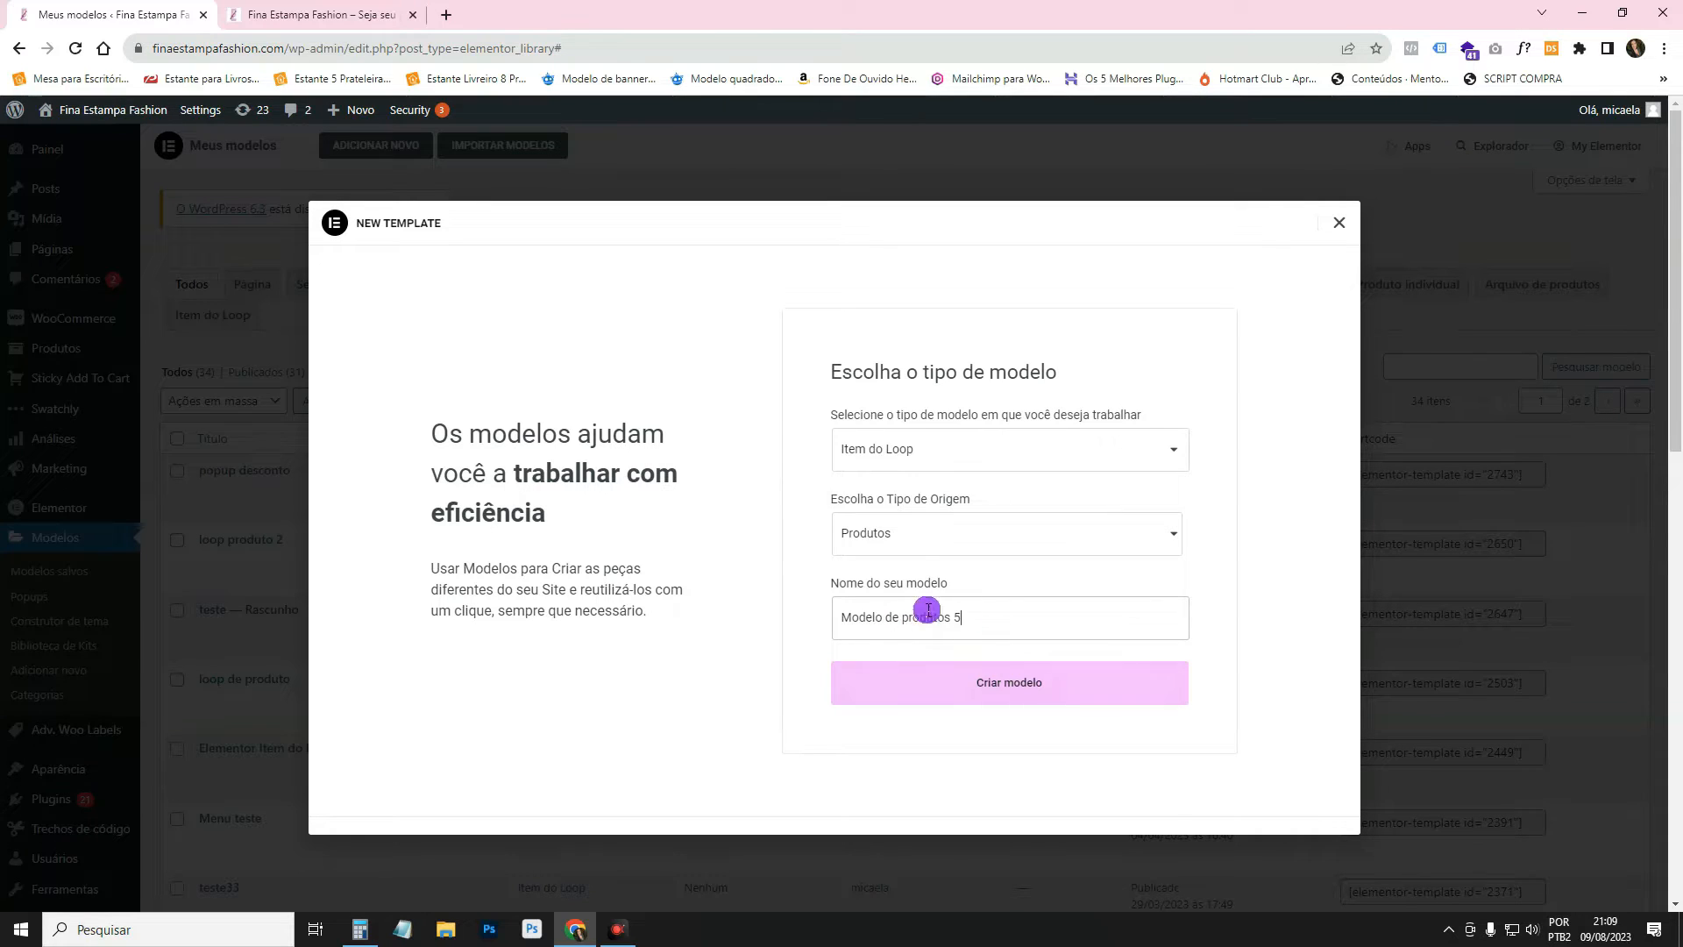
click(936, 693)
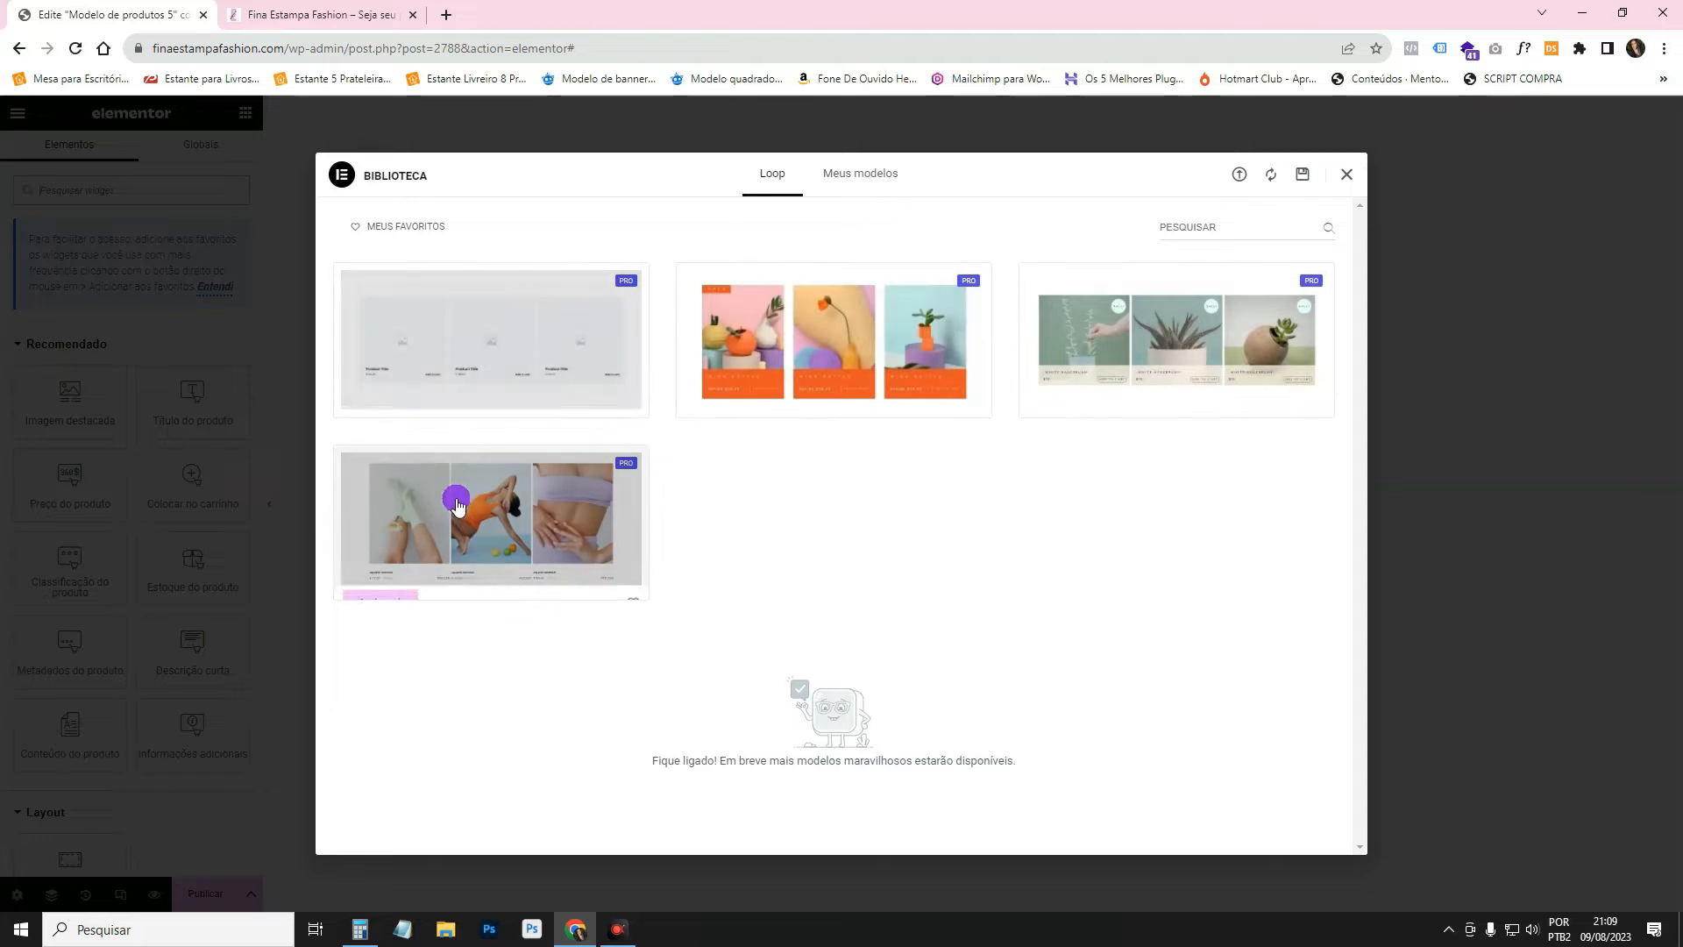
Dismiss the template library and add a Flexbox container with the single-column vertical structure to the empty template.
mouse_move(1170, 383)
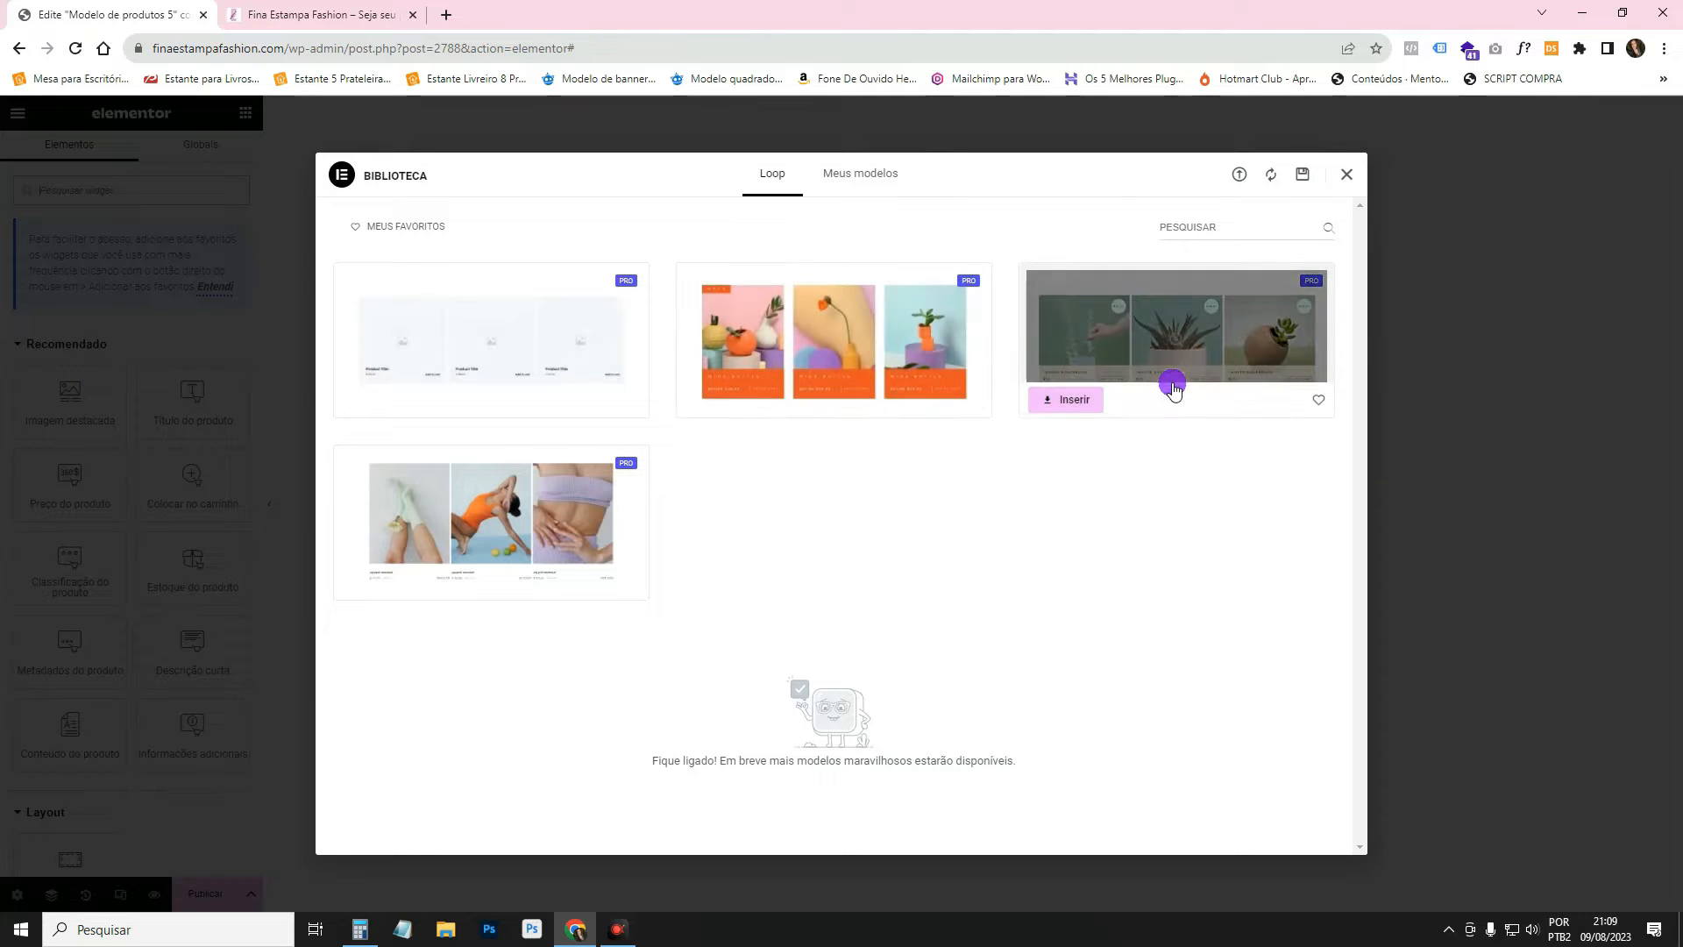
click(1348, 175)
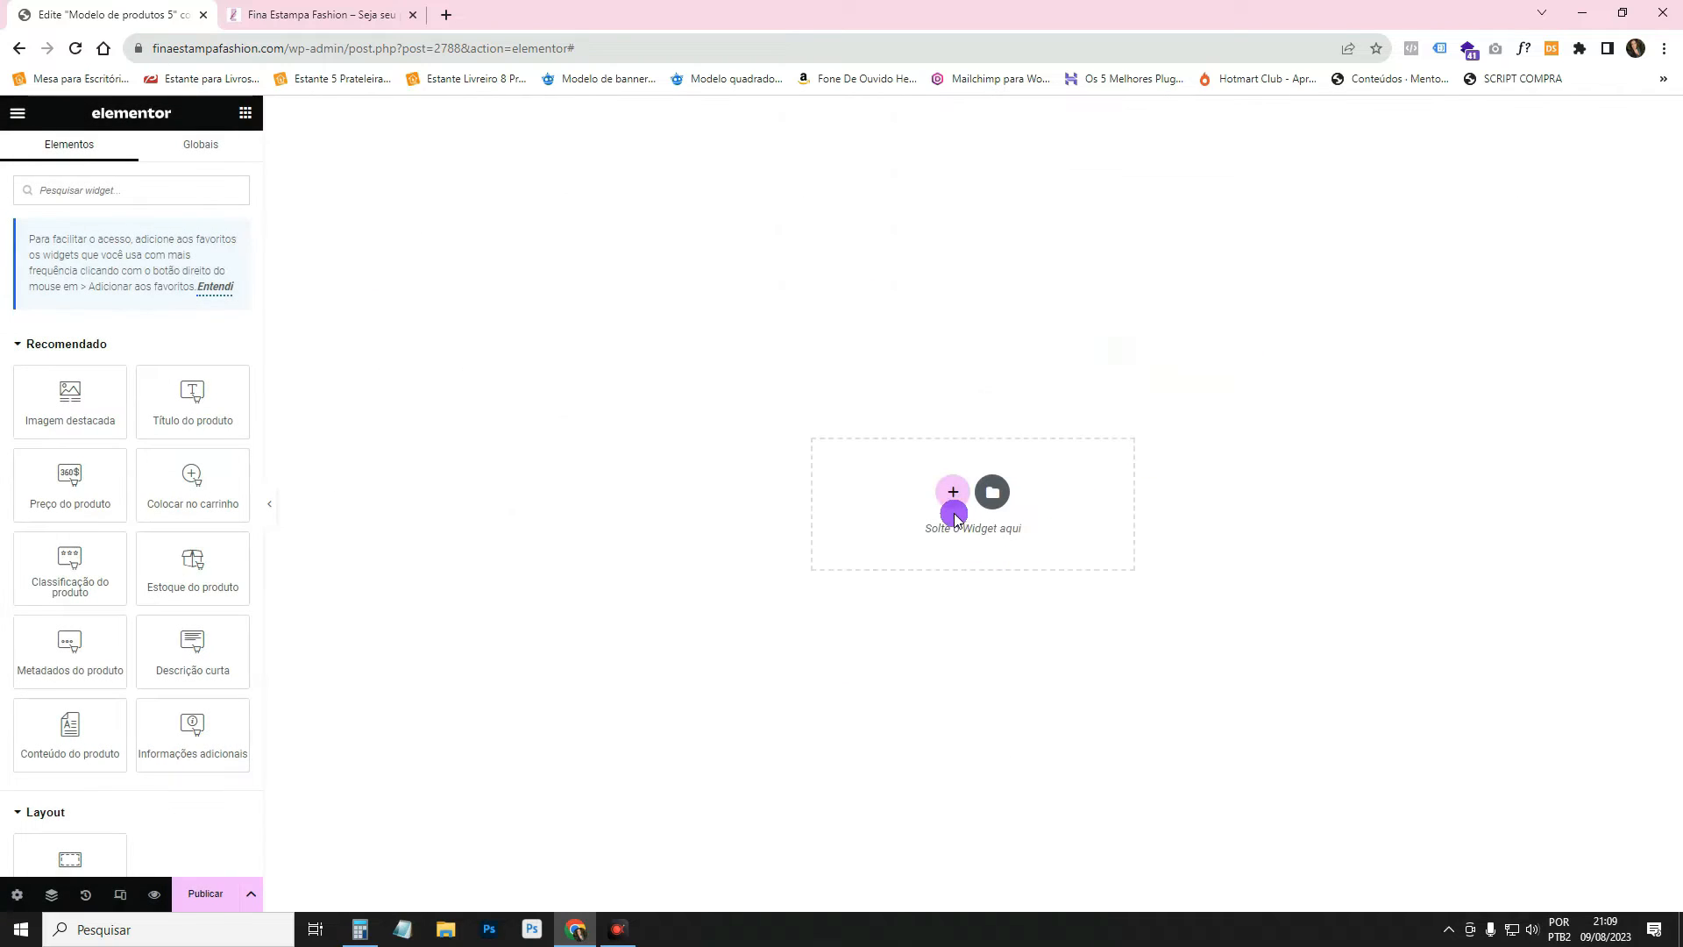
click(953, 495)
click(954, 502)
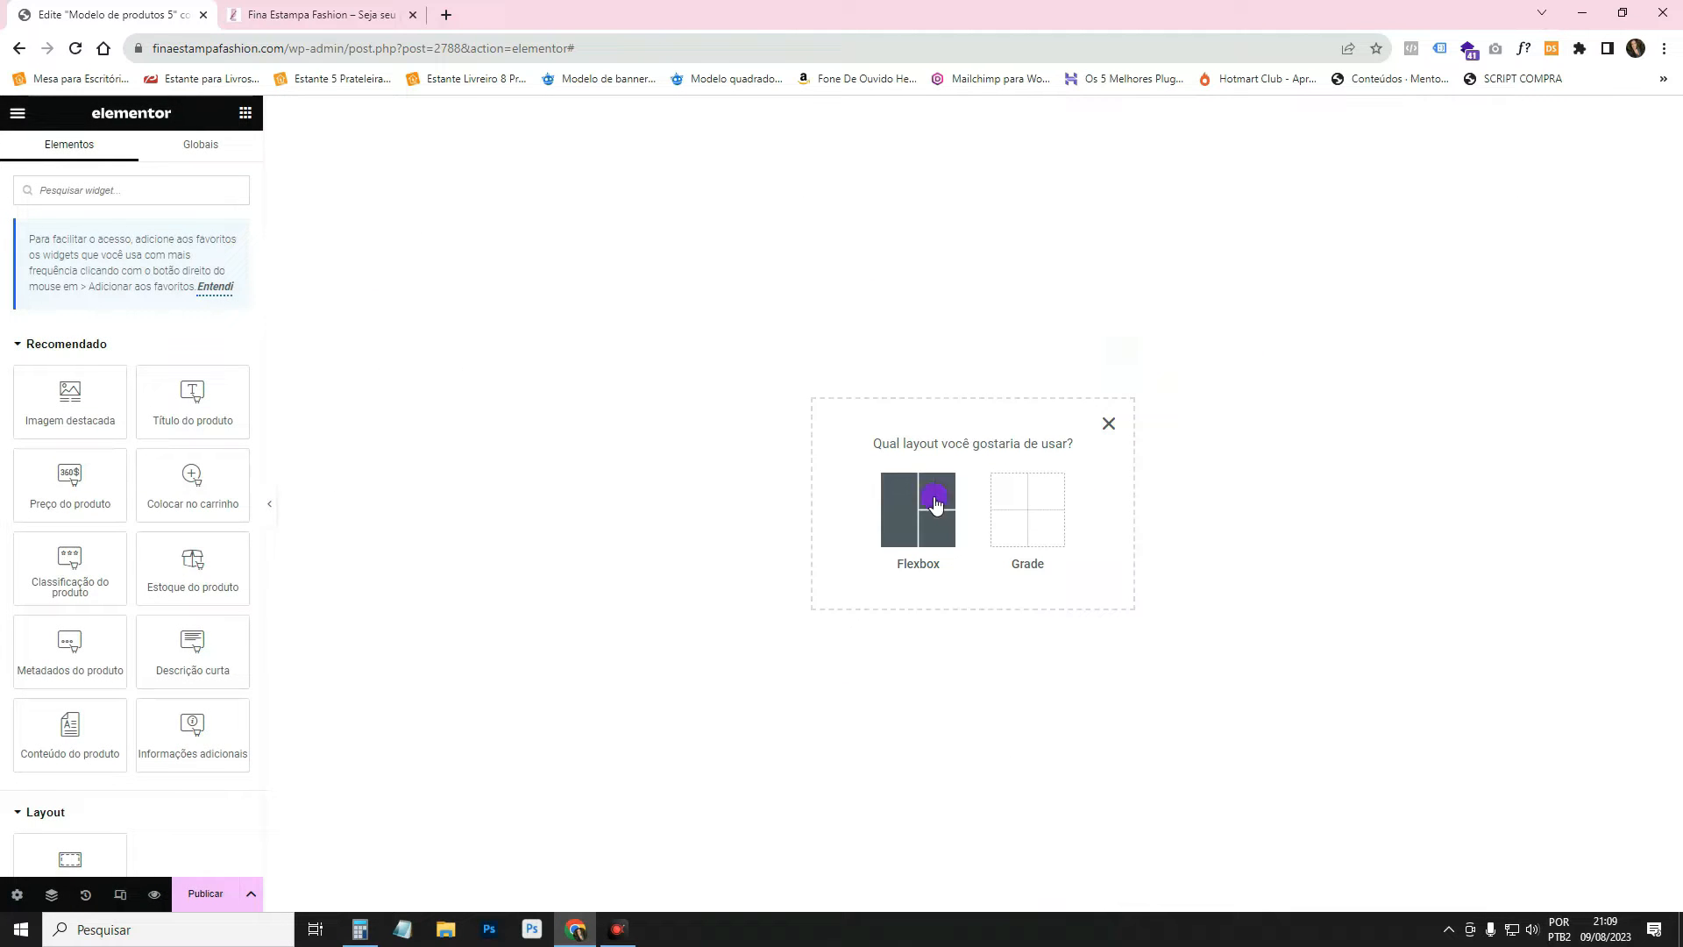
click(903, 509)
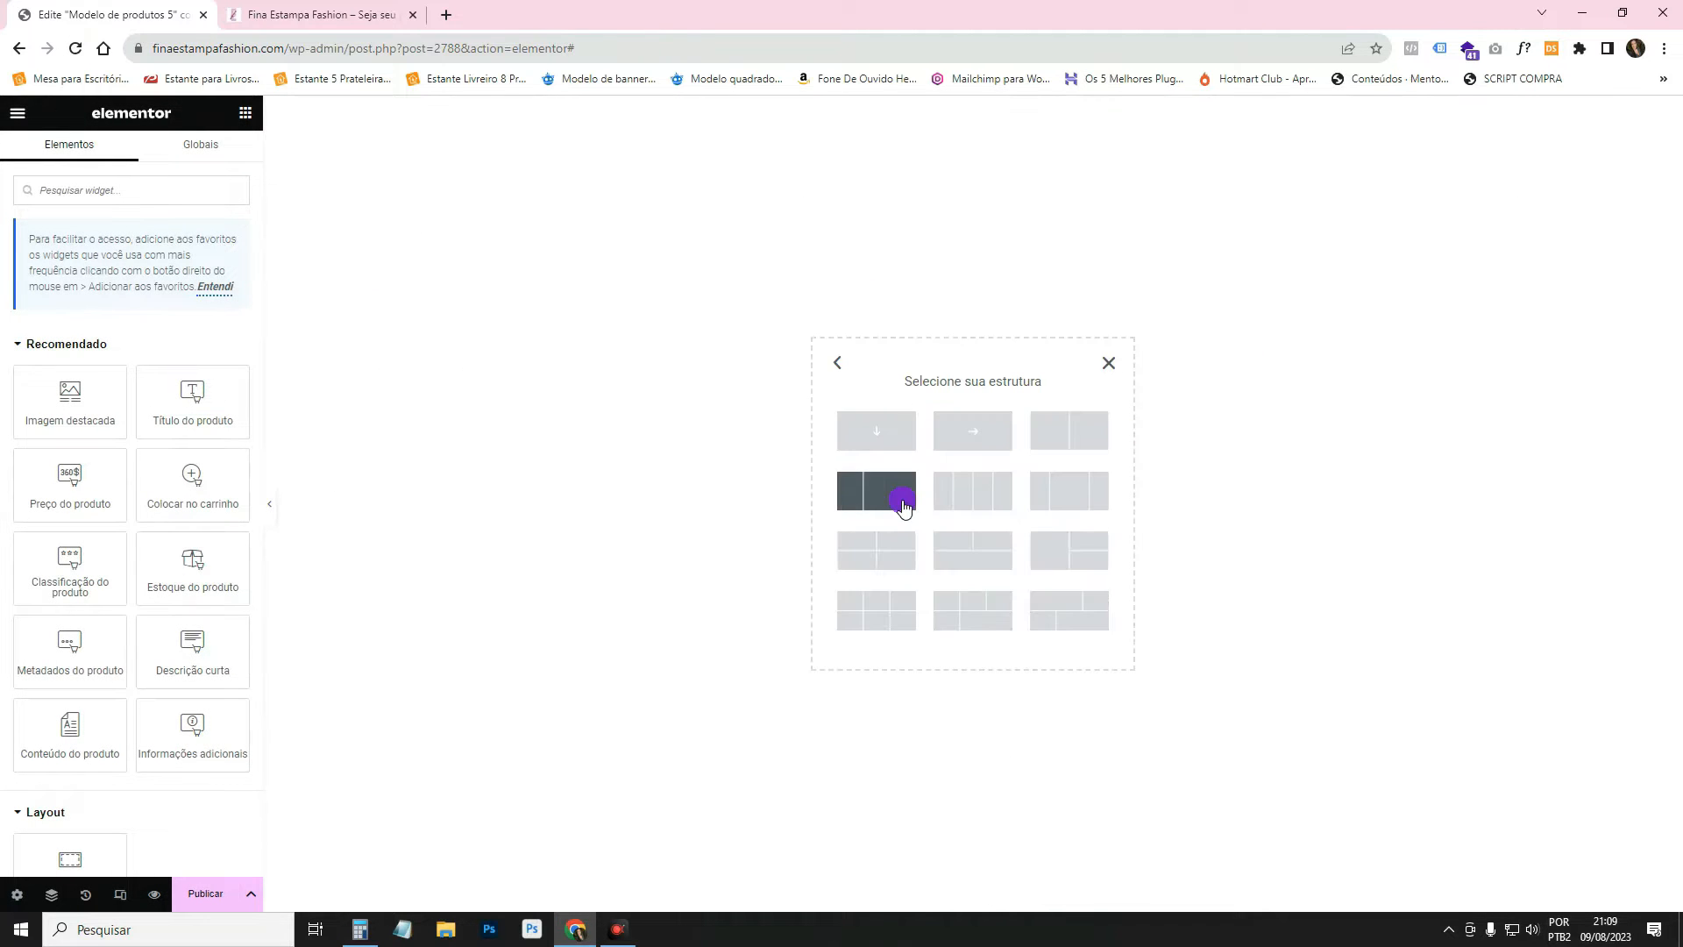
click(877, 427)
click(884, 440)
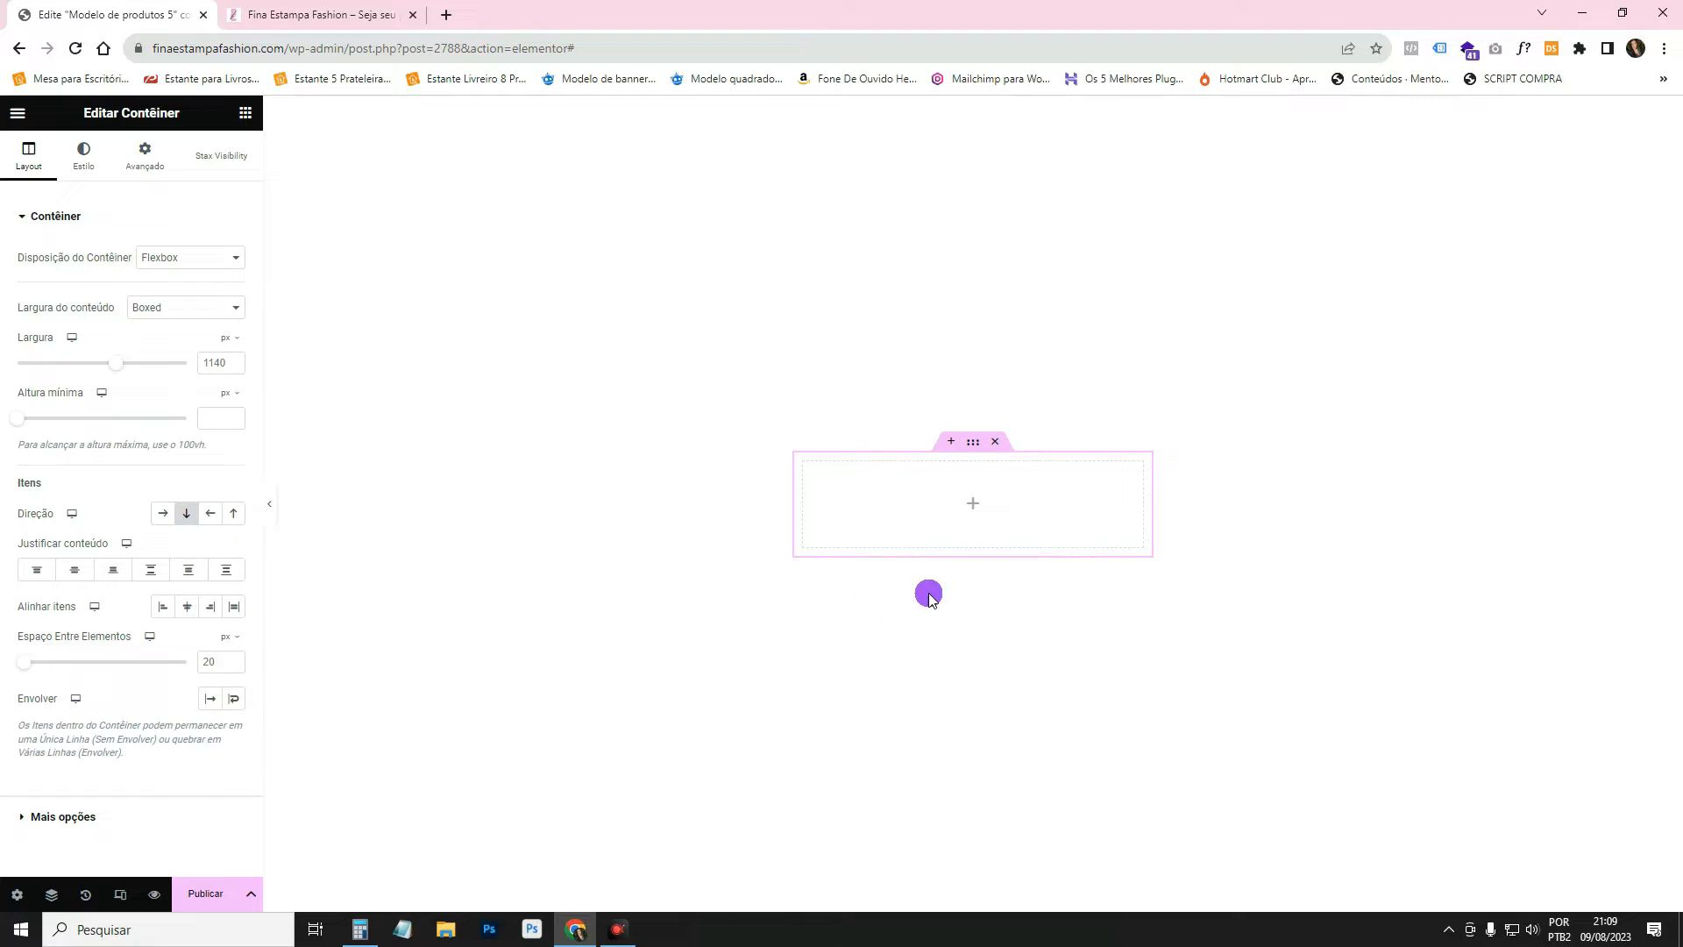
Switch to the store's home page and open it for editing with Elementor.
click(348, 7)
scroll(650, 331, up, 10)
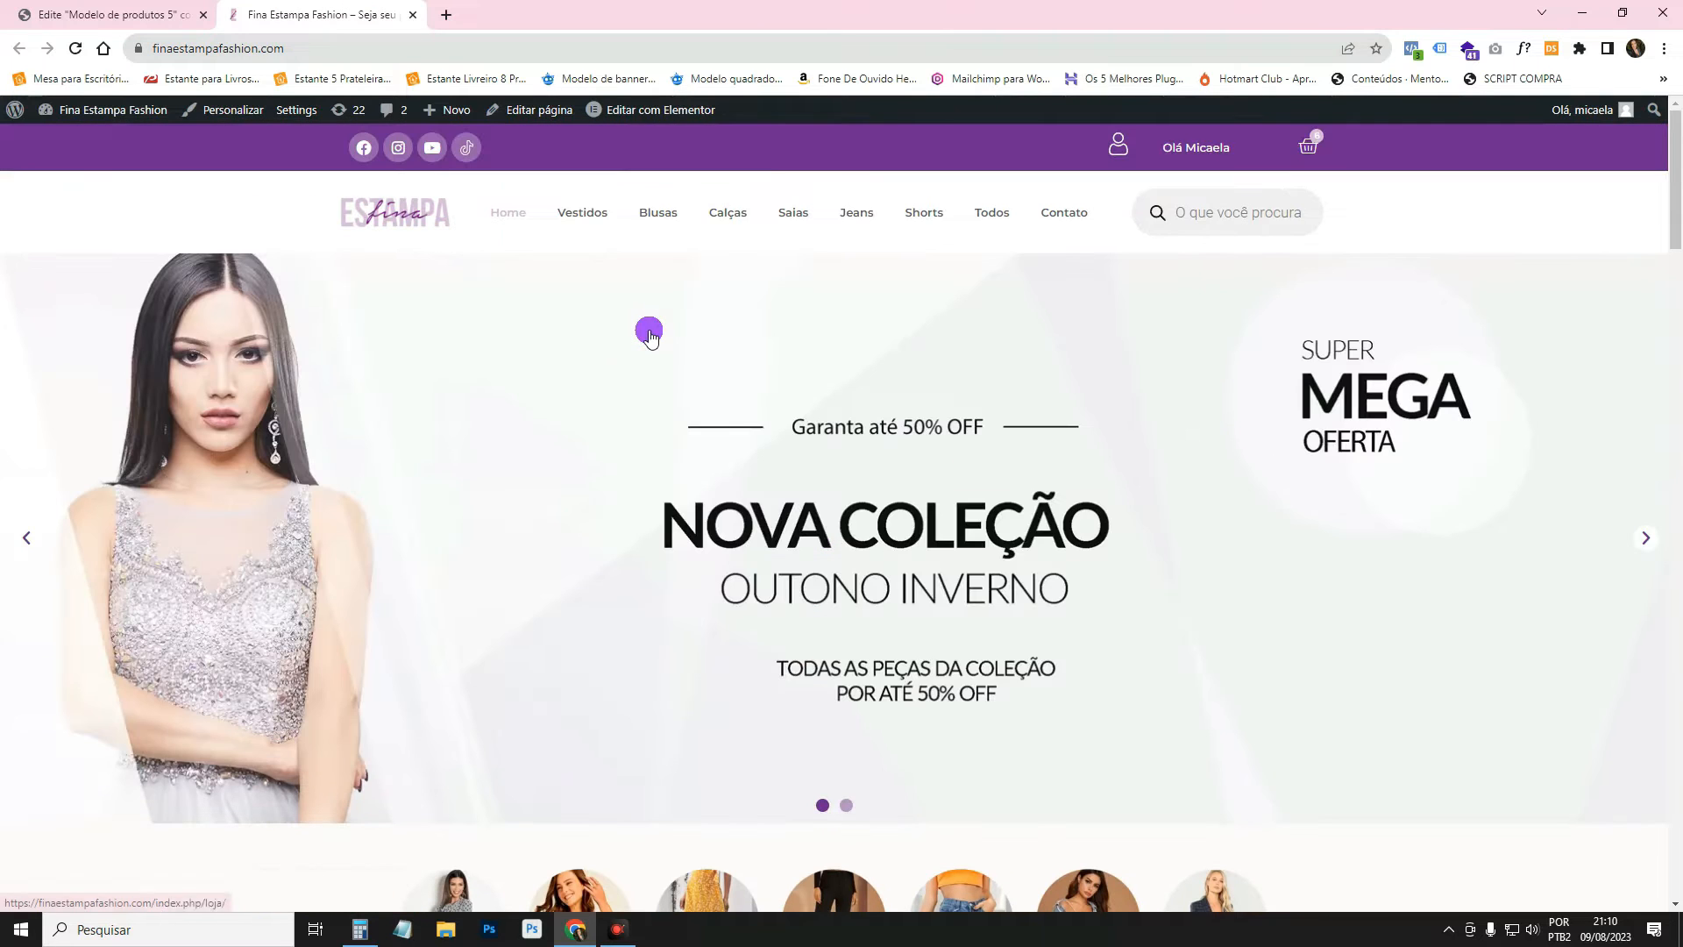
click(601, 109)
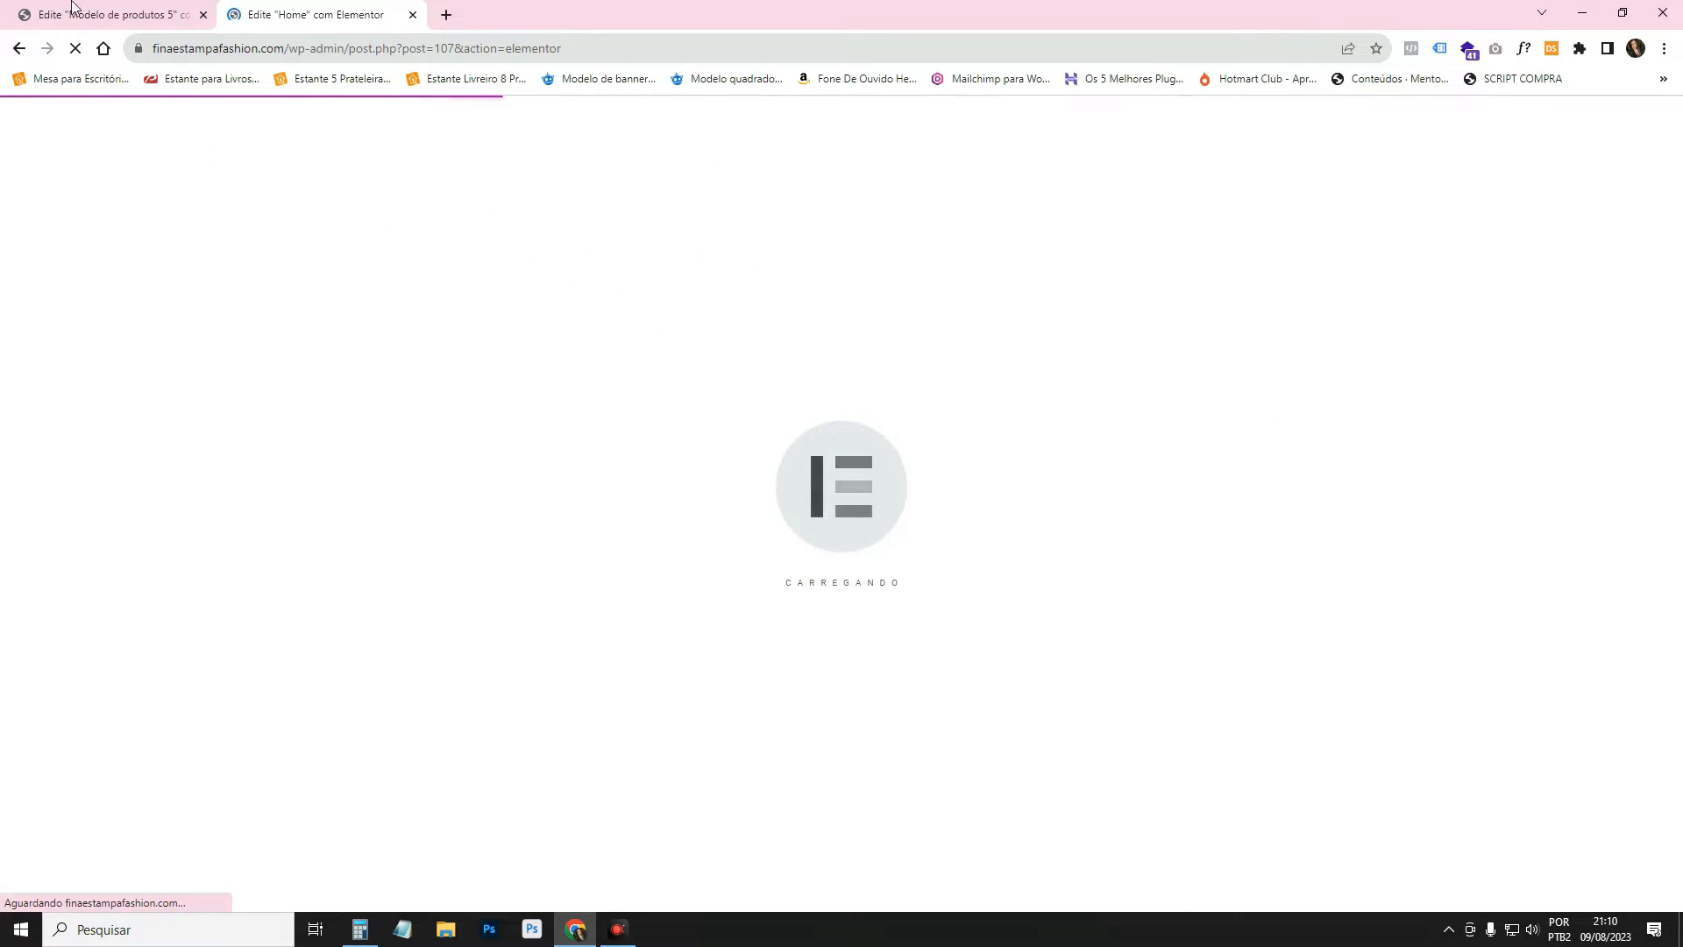
Return to the "Modelo de produtos 5" template and add an Imagem destacada widget inside the container.
click(112, 12)
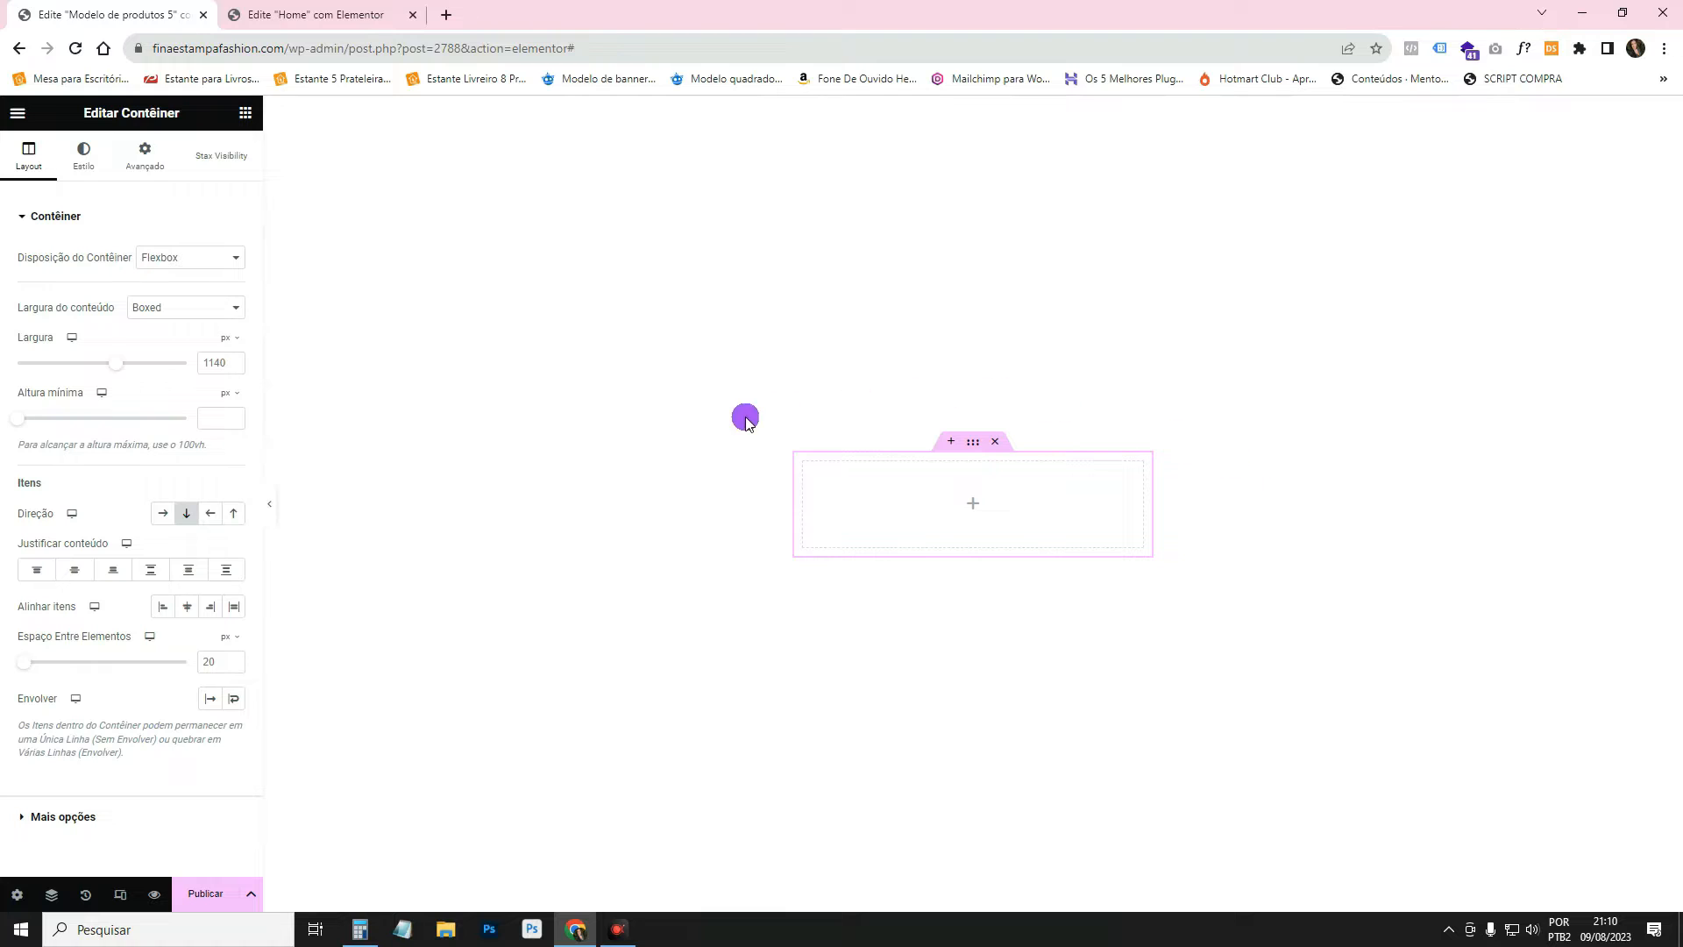
click(247, 113)
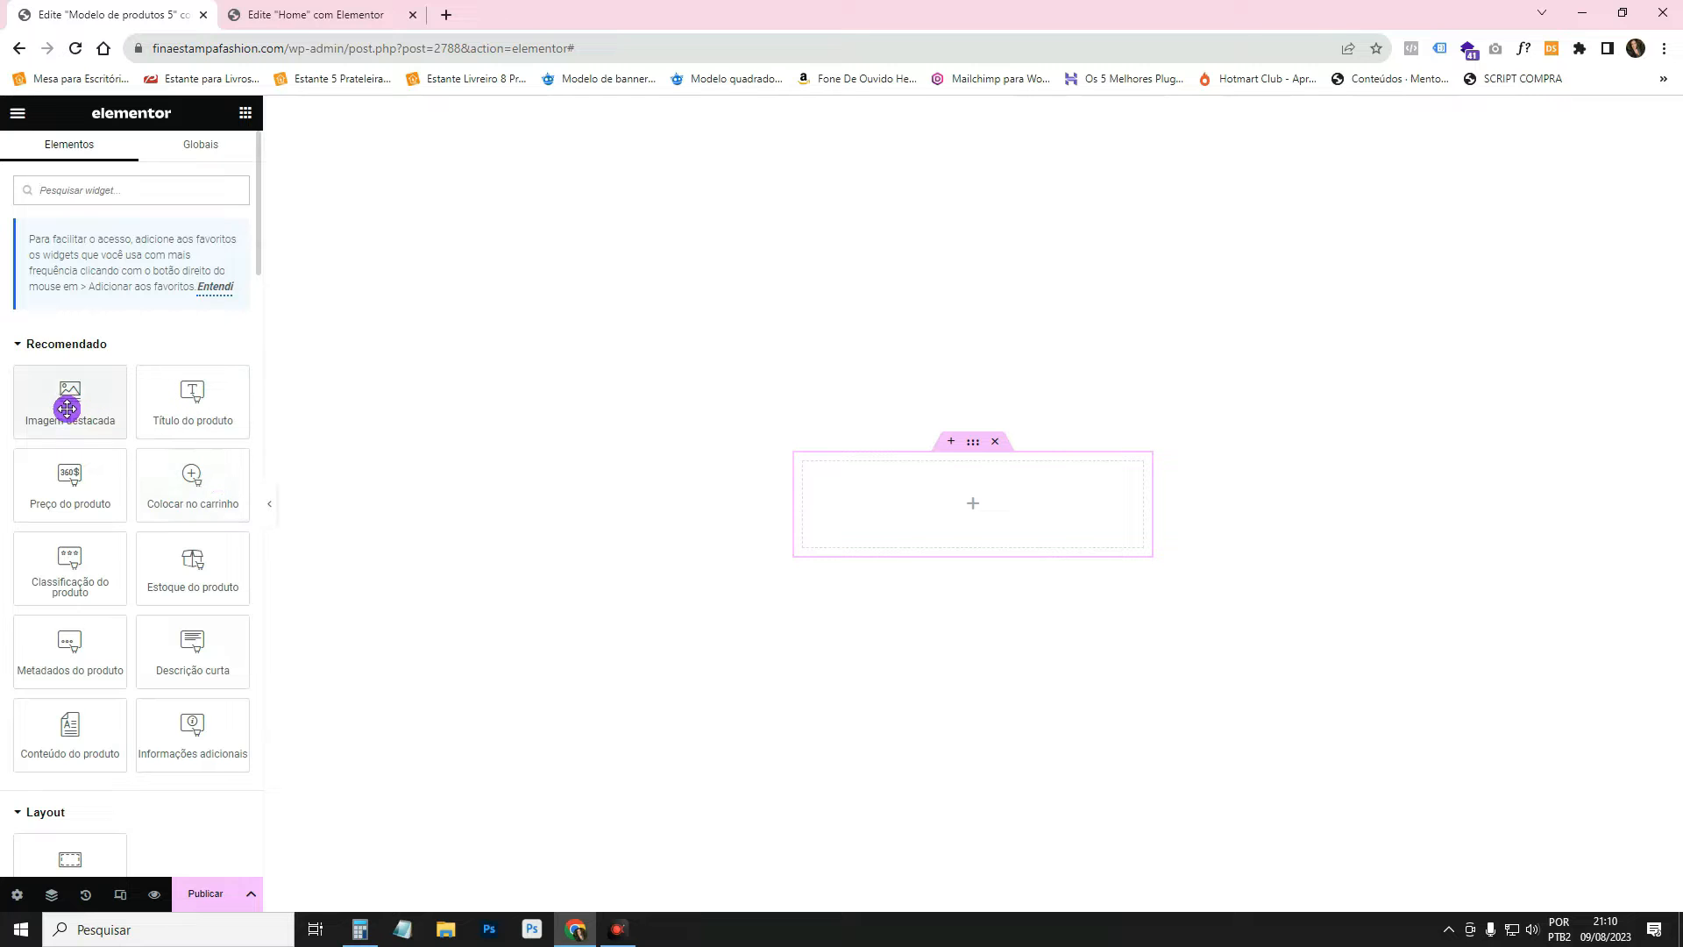
drag(61, 404, 996, 511)
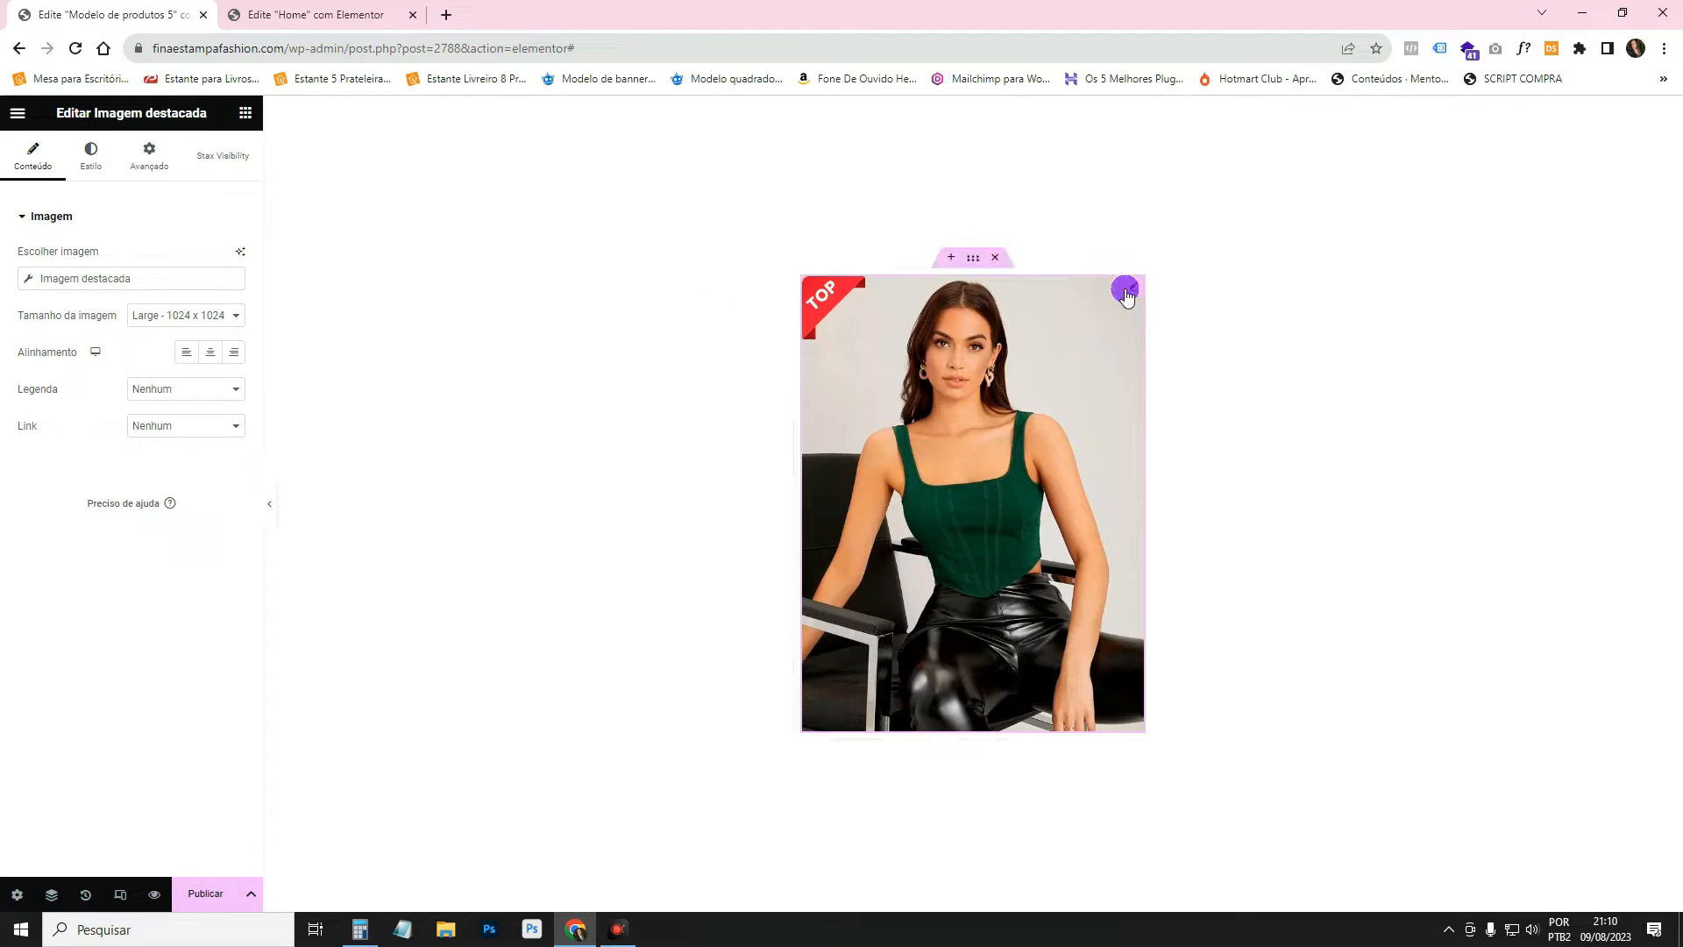
Check the product cards on the home page for reference and return to the "Modelo de produtos 5" template.
click(320, 11)
scroll(515, 345, down, 9)
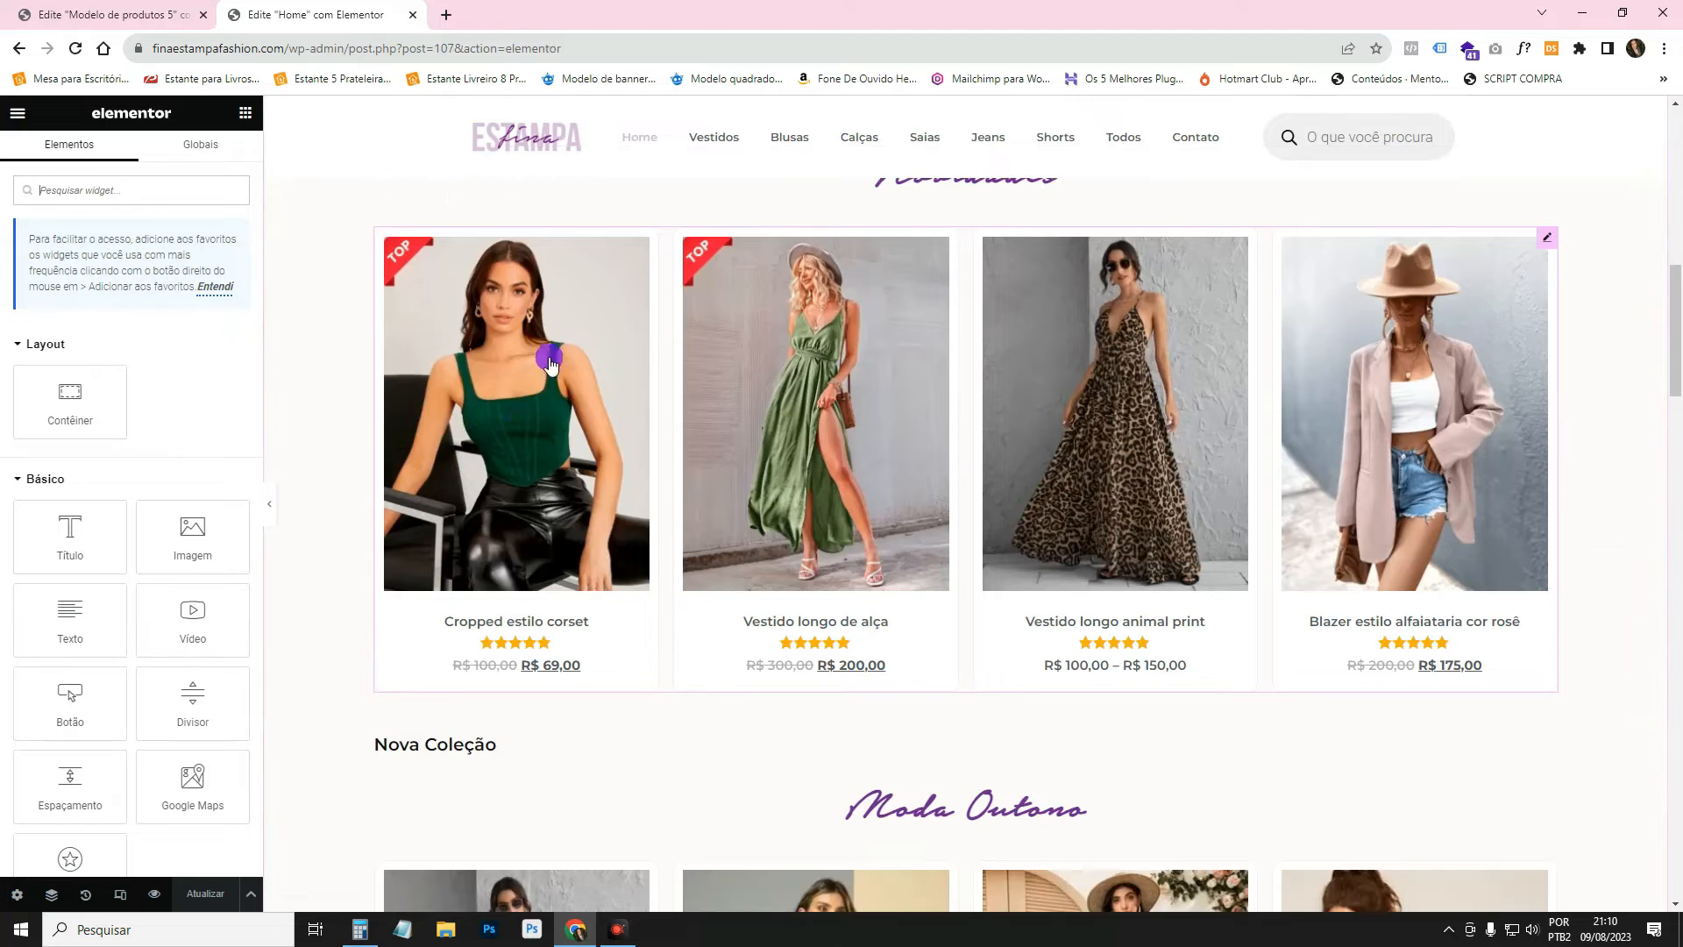
click(161, 7)
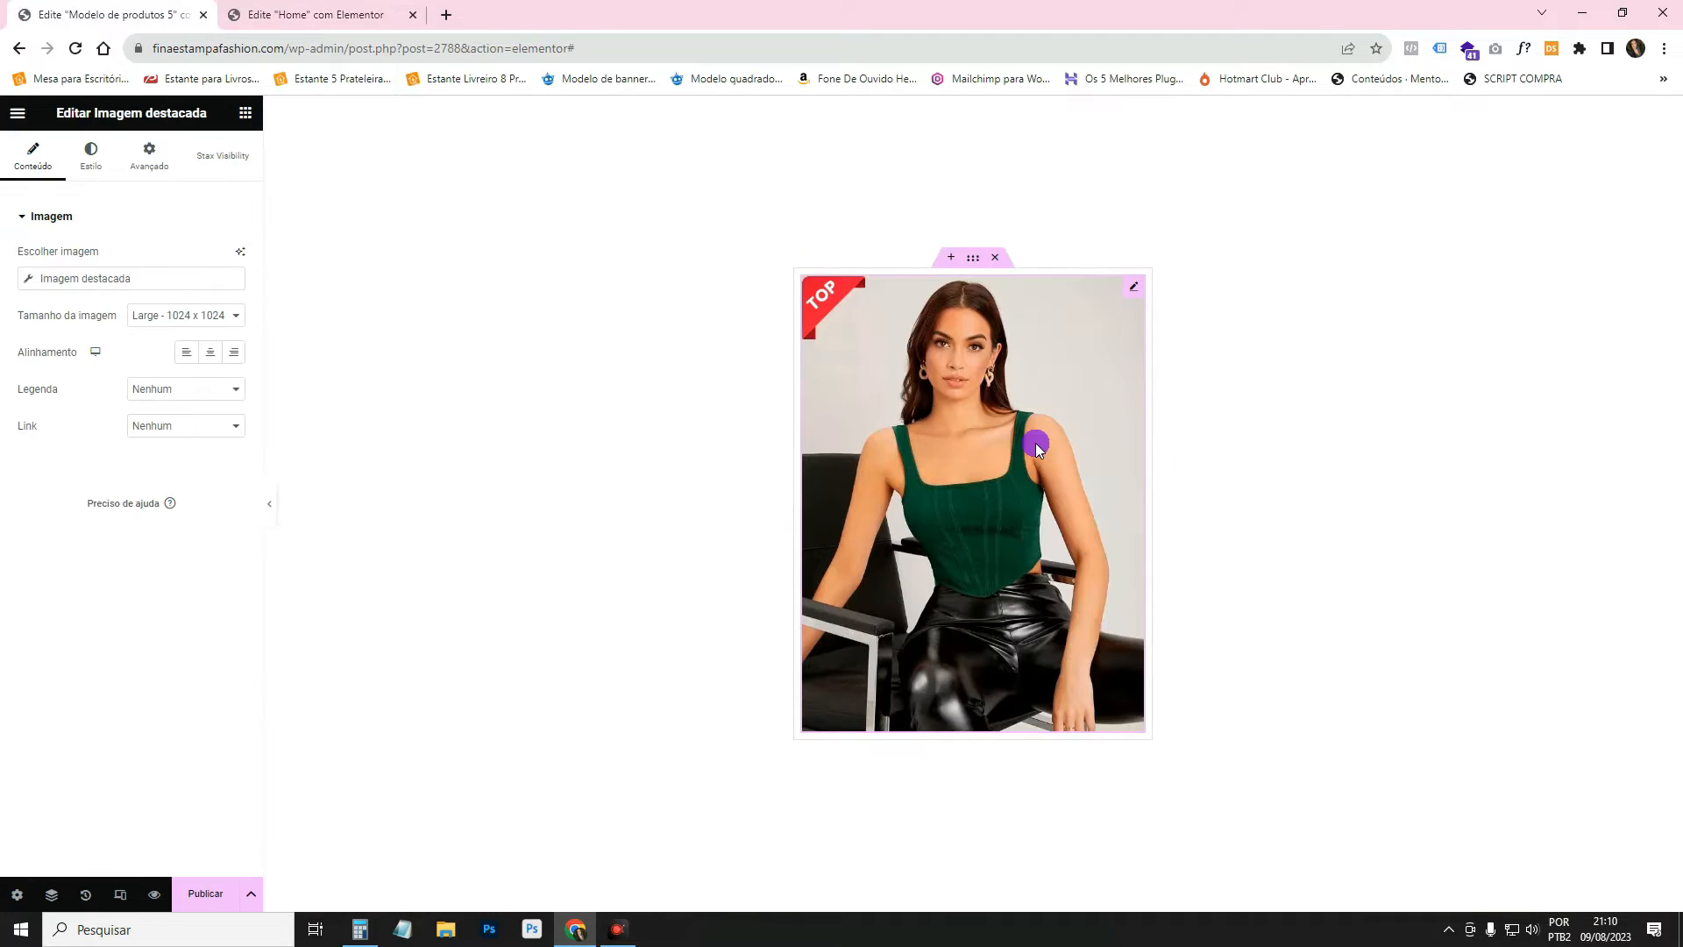
Add a Preço do produto widget below the featured image and a Título do produto widget between the two.
click(245, 112)
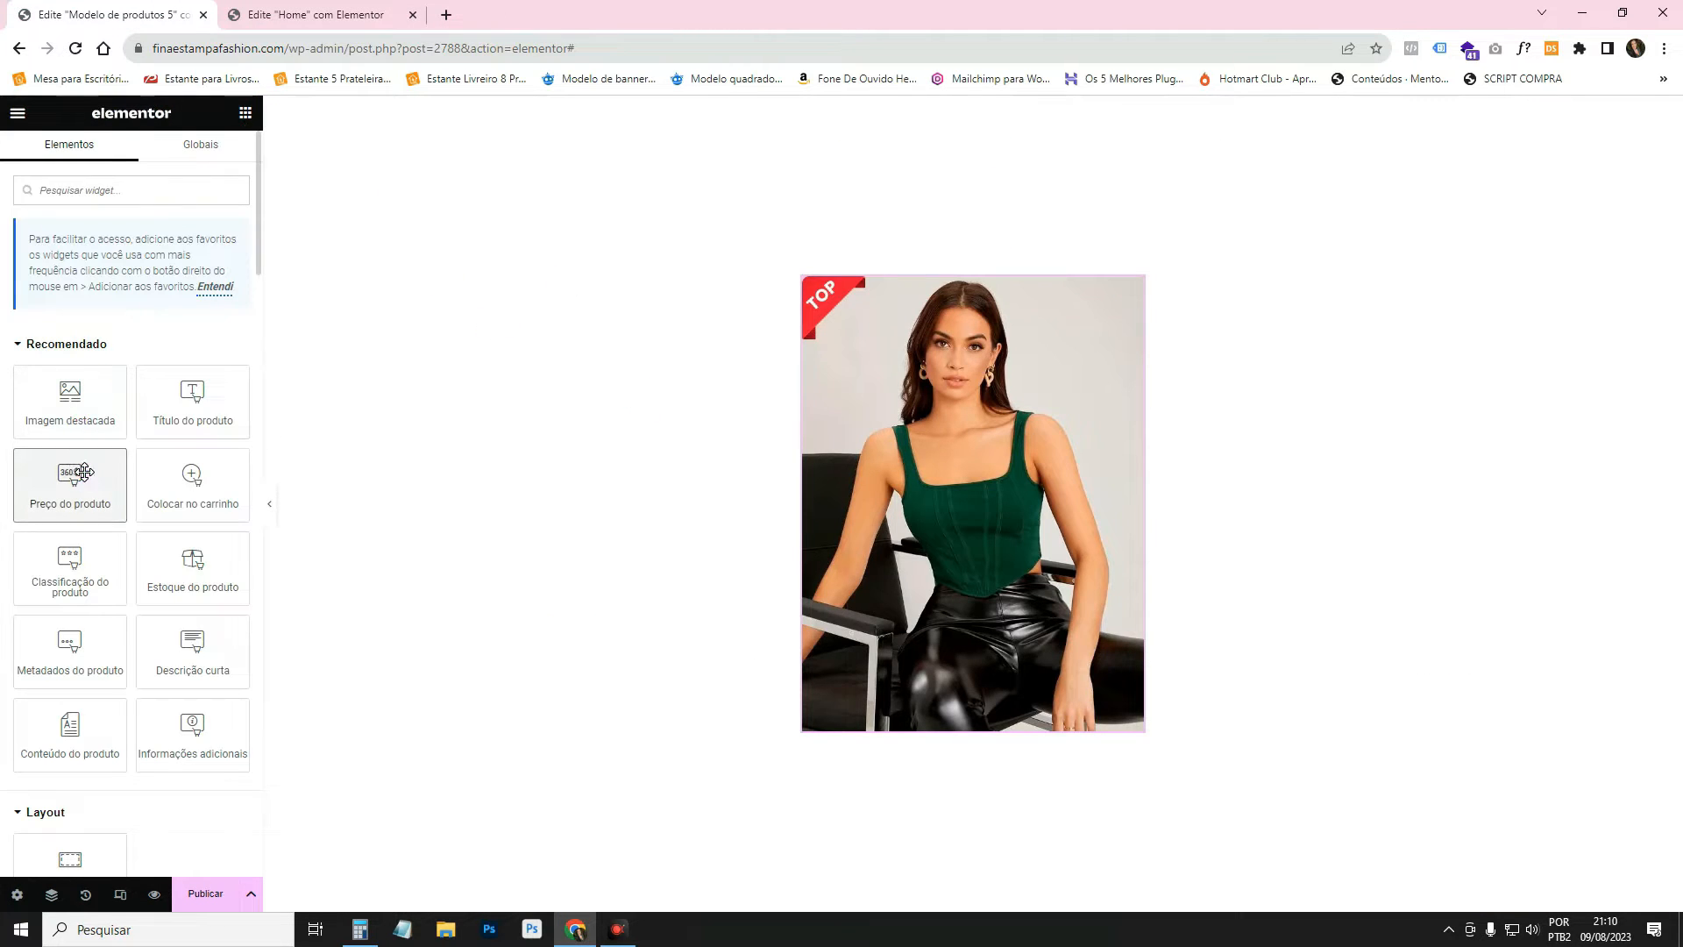
drag(83, 473, 958, 683)
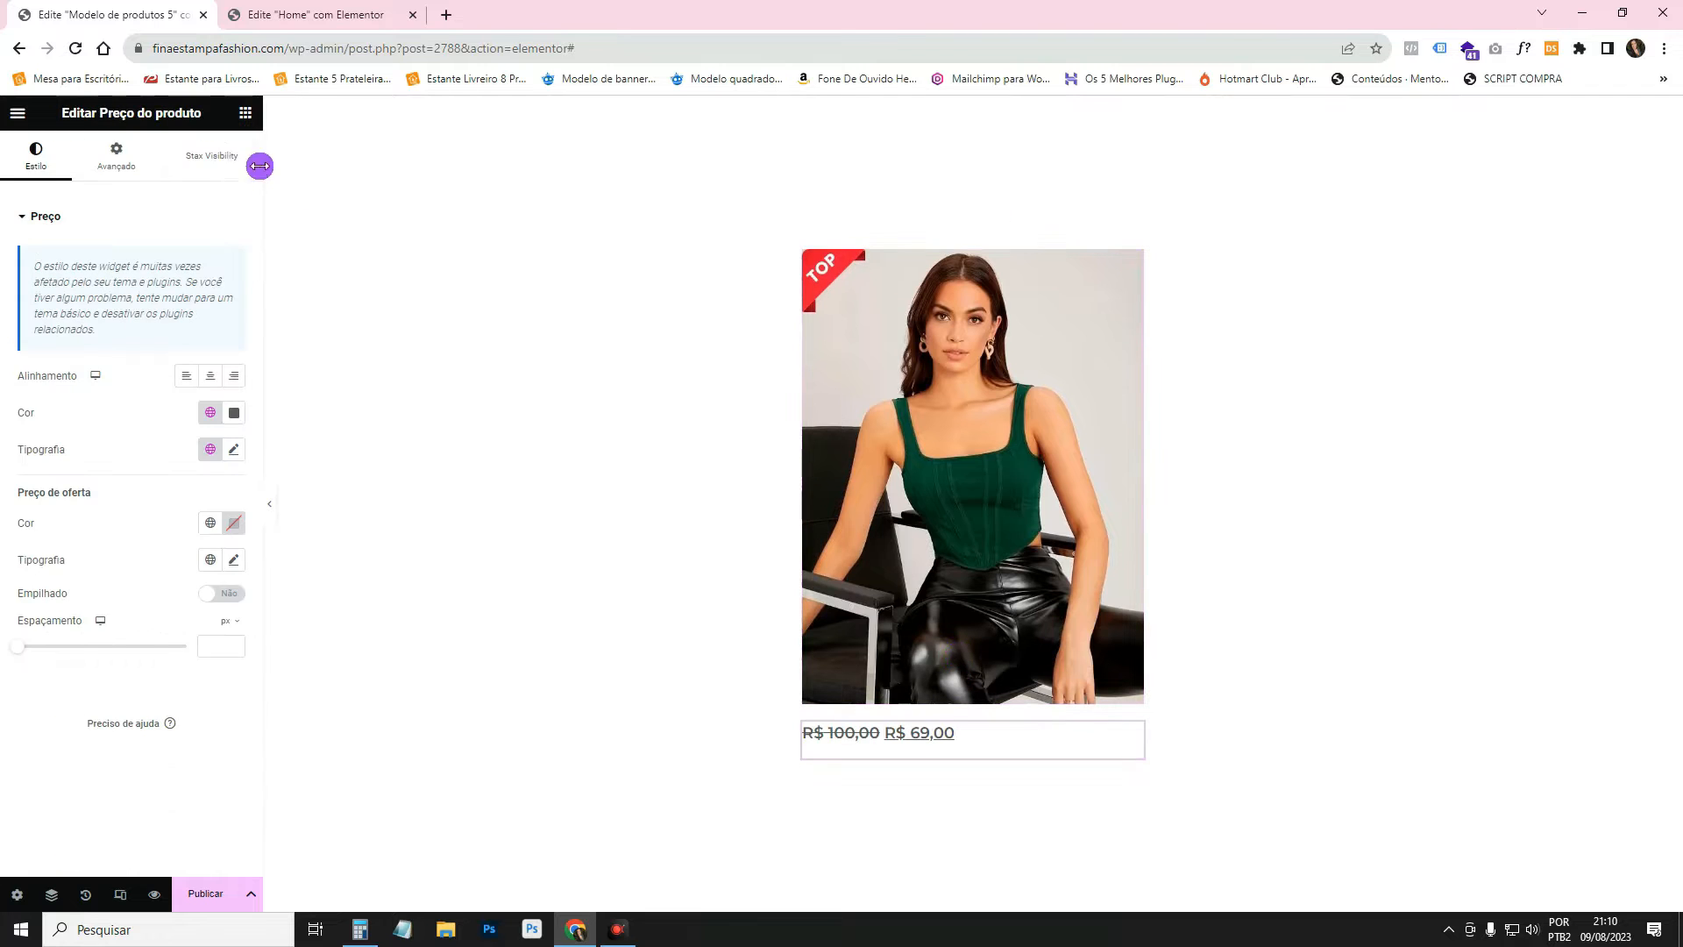
click(245, 112)
drag(403, 455, 1043, 685)
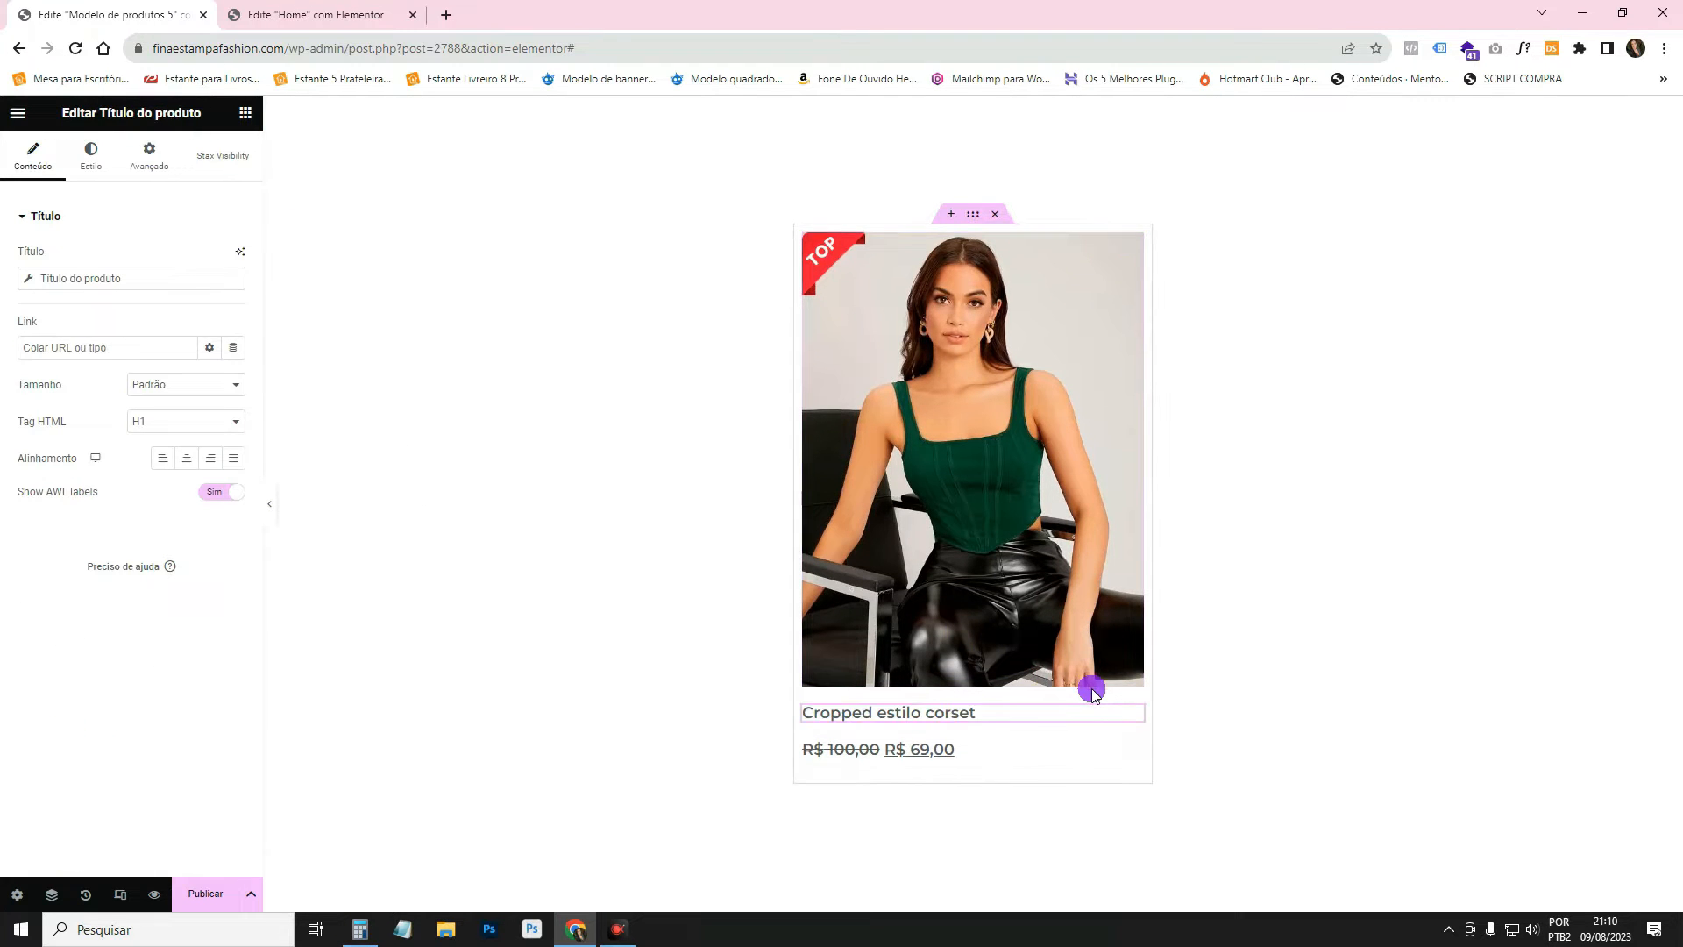
click(246, 112)
scroll(48, 358, down, 1)
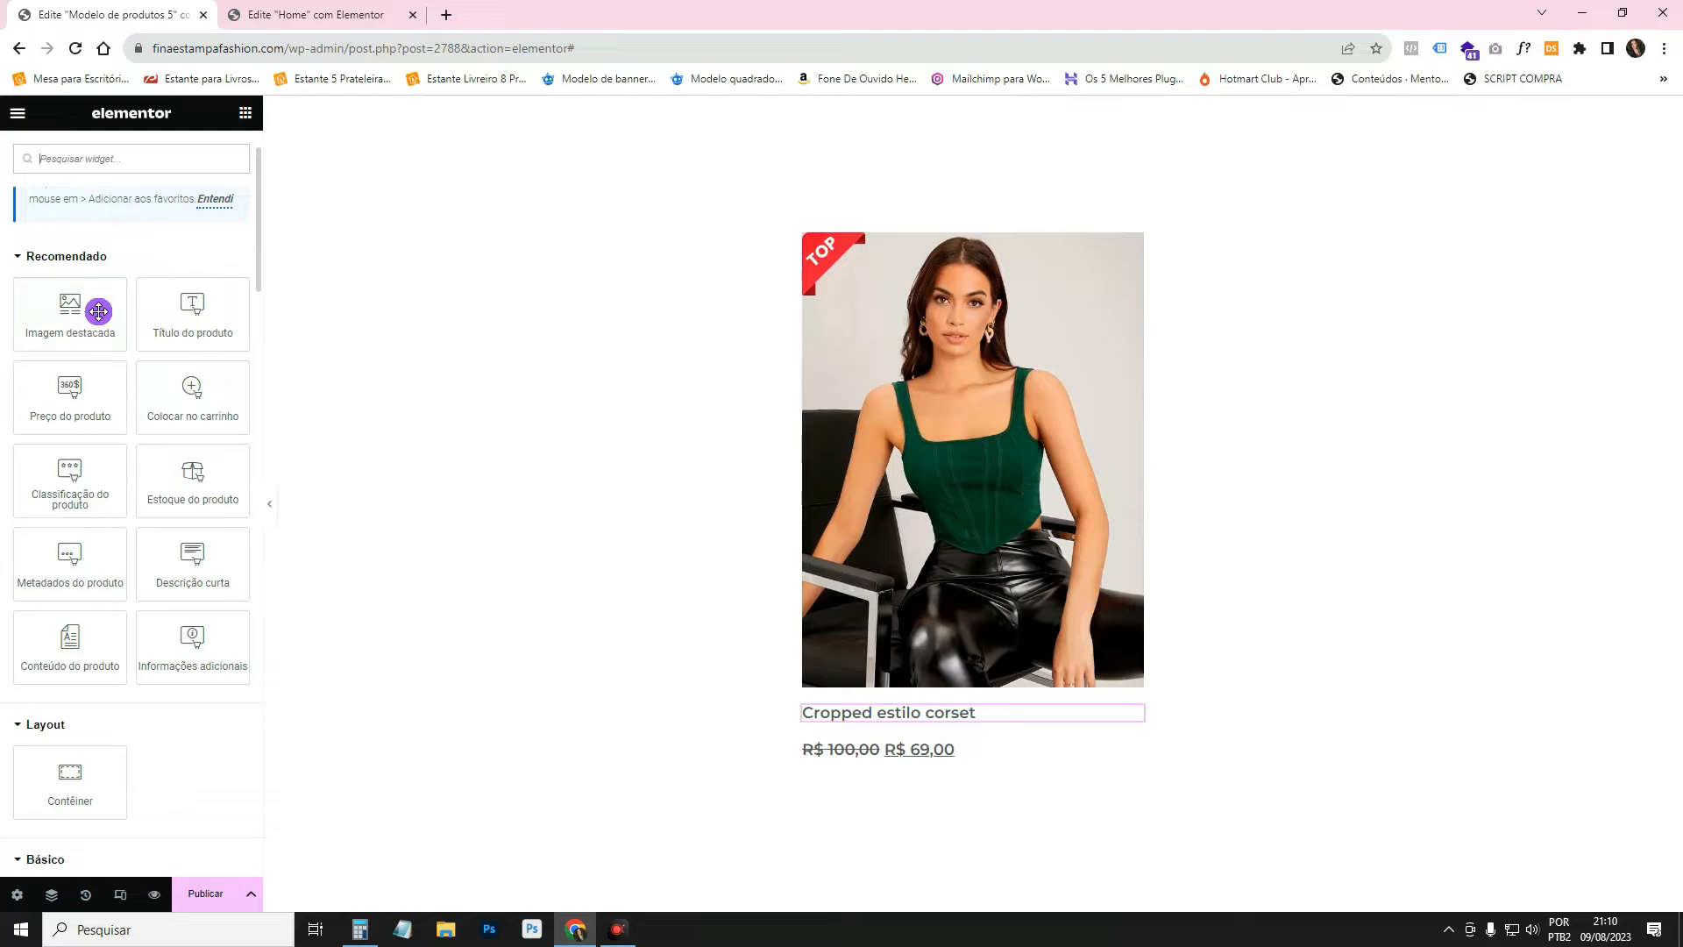
drag(98, 311, 954, 304)
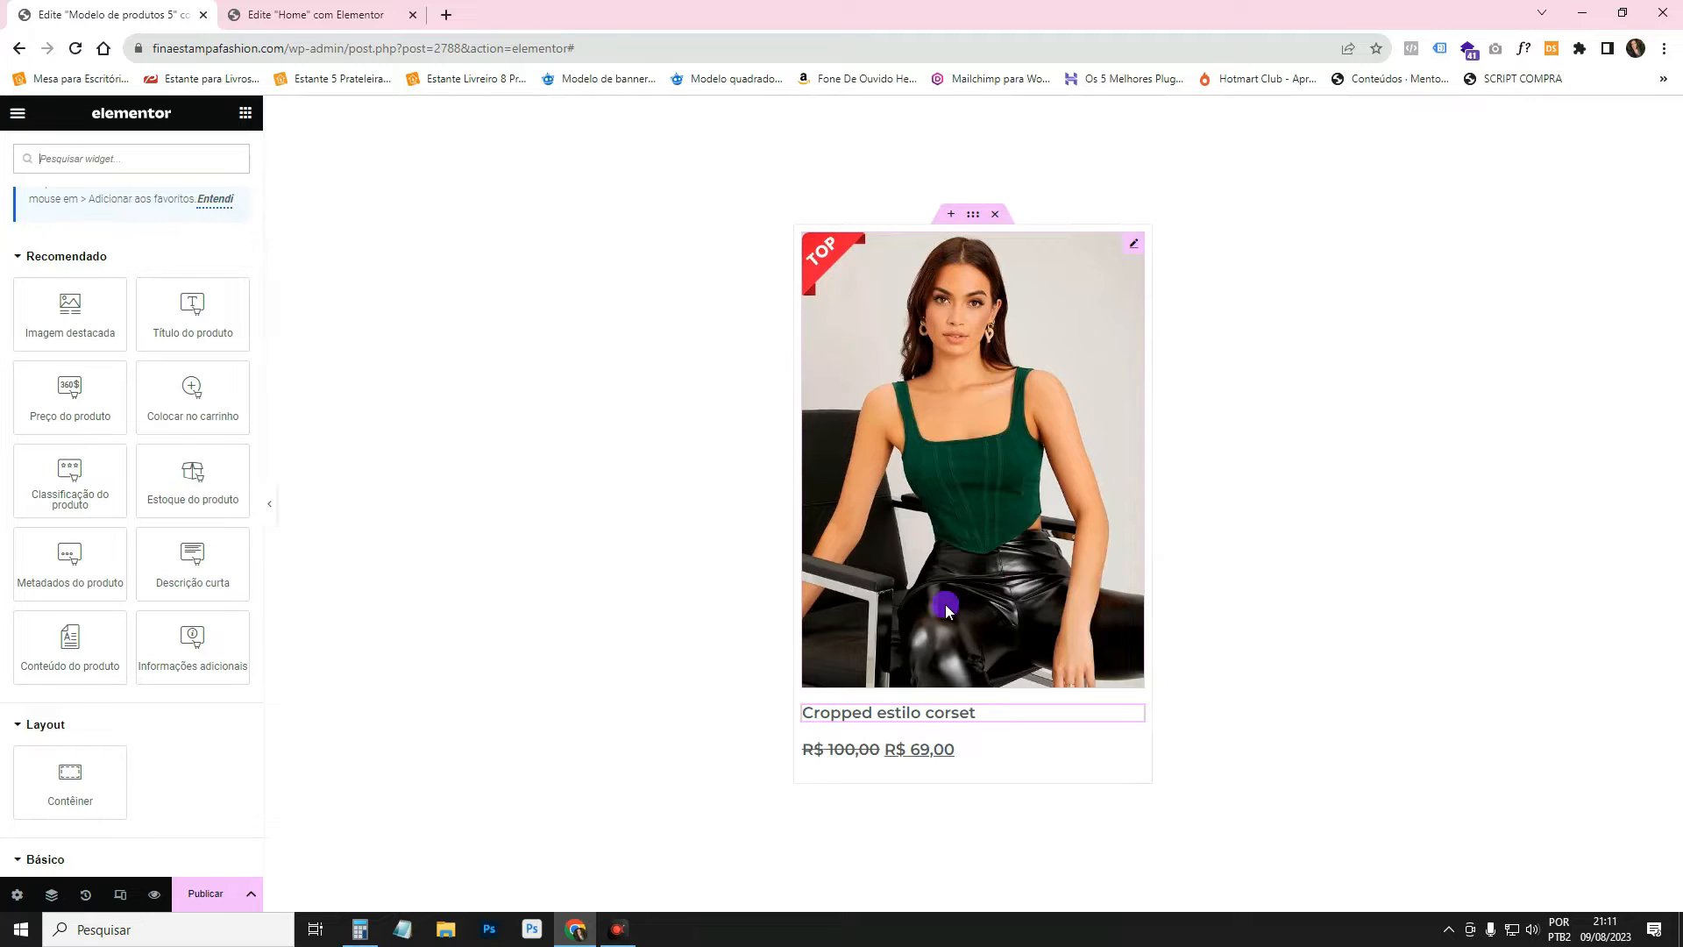
Set the loop item's preview product to "Vestido longo de alça" and apply the preview.
click(17, 895)
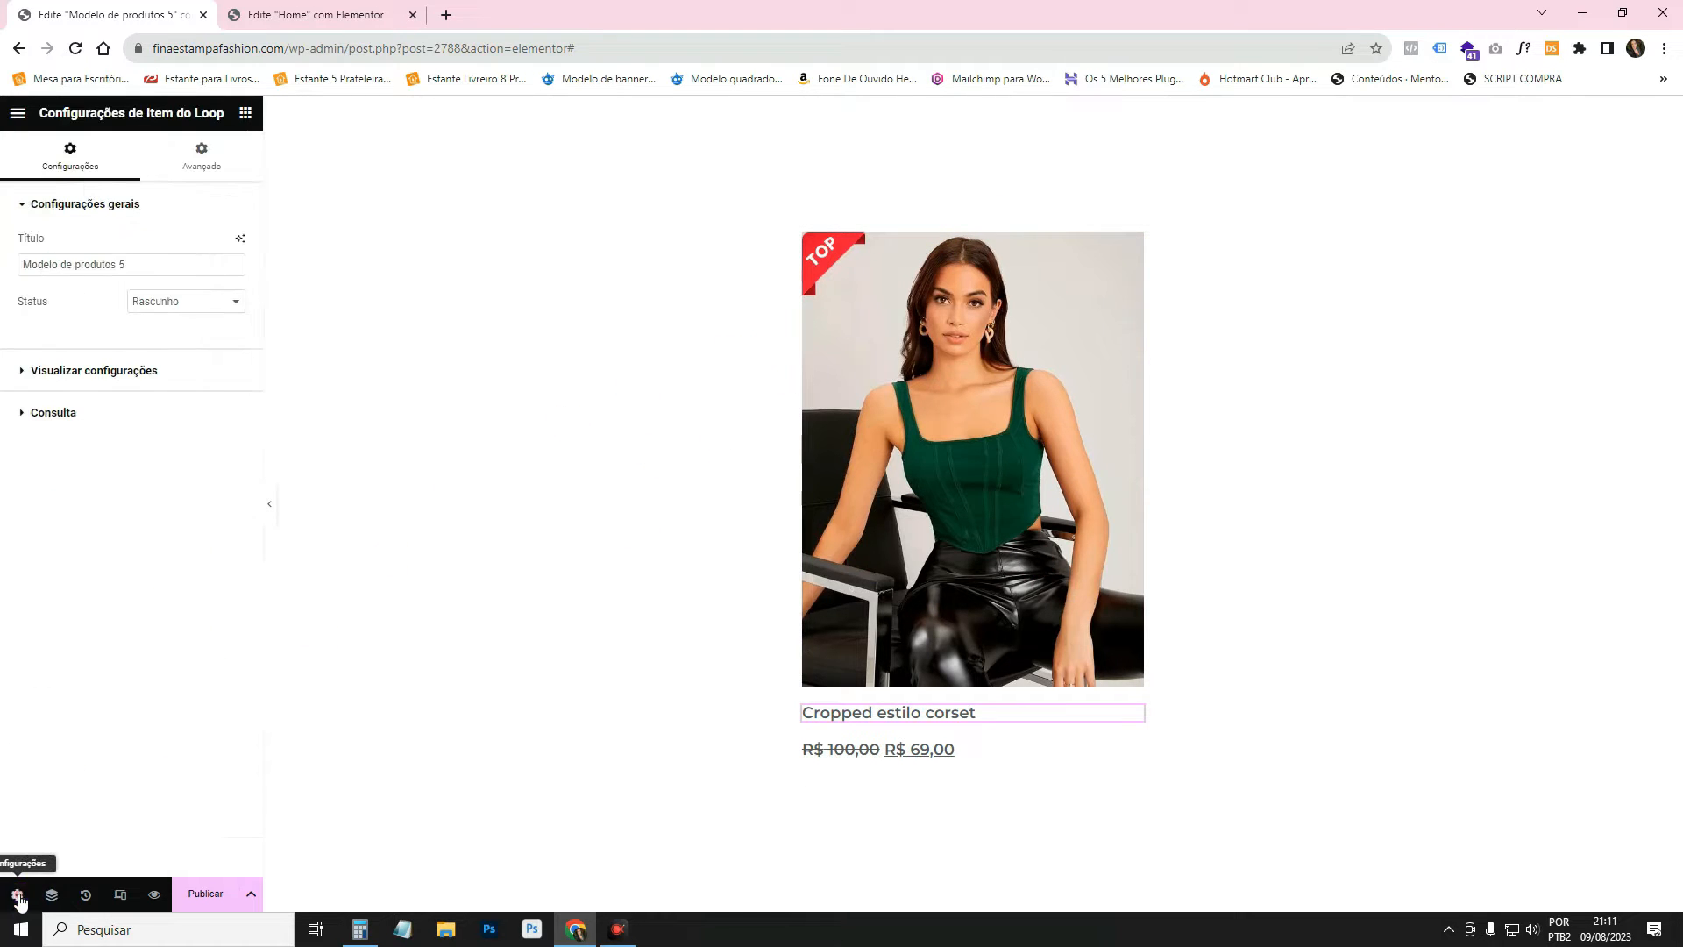
click(133, 368)
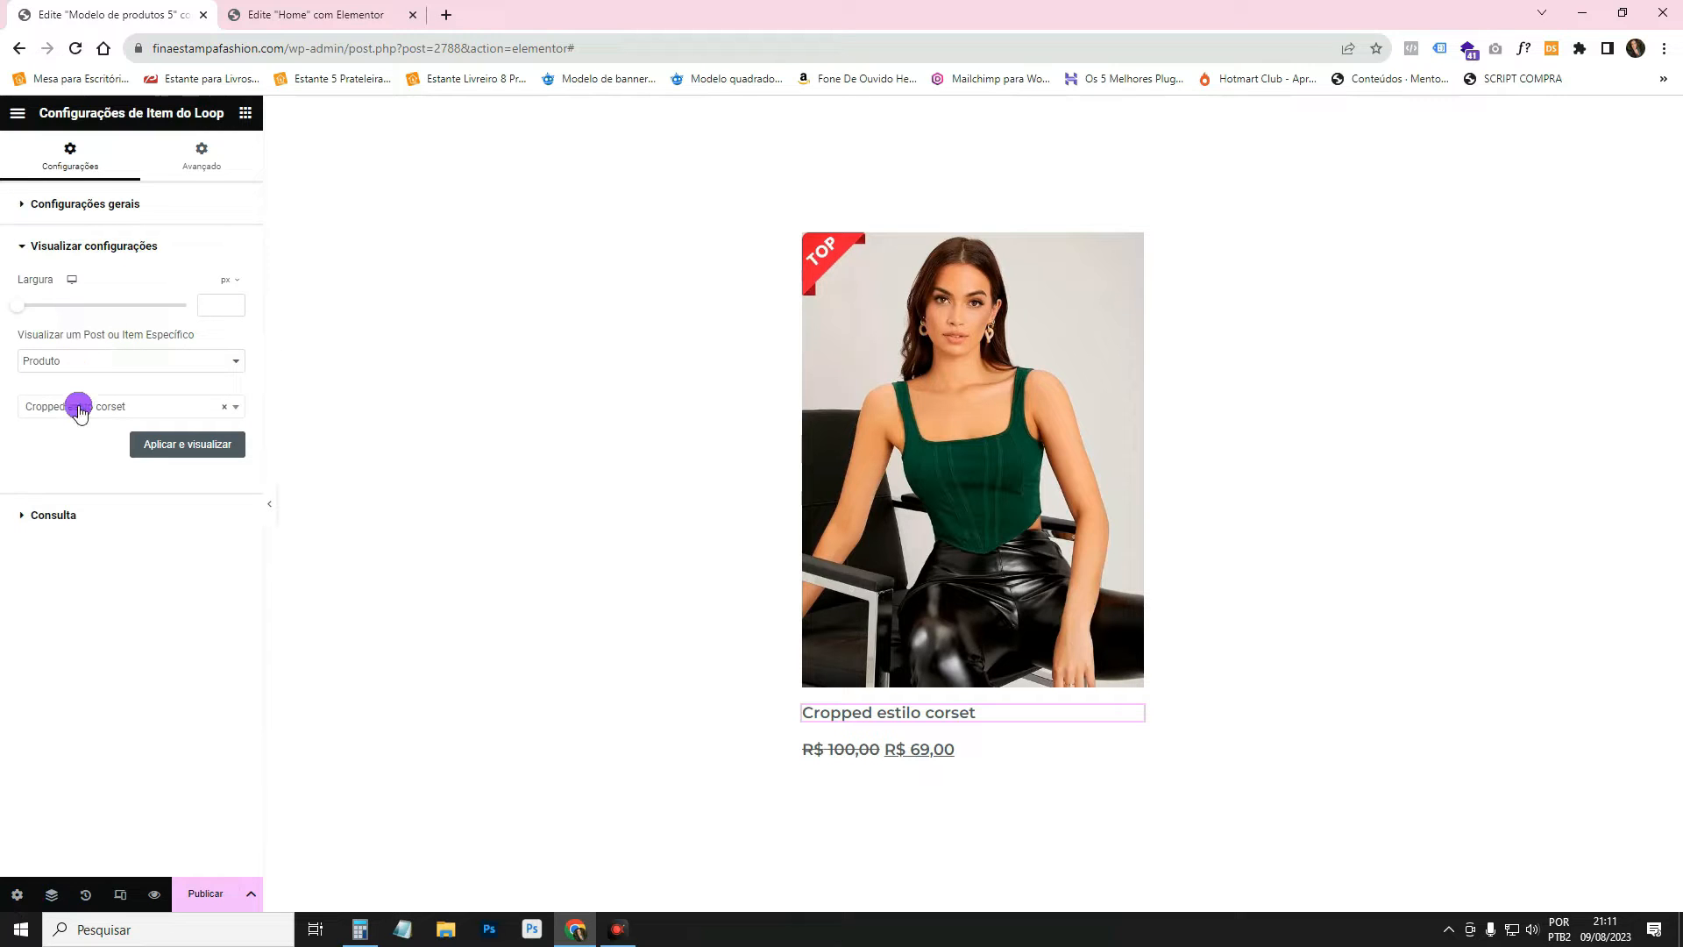
click(211, 406)
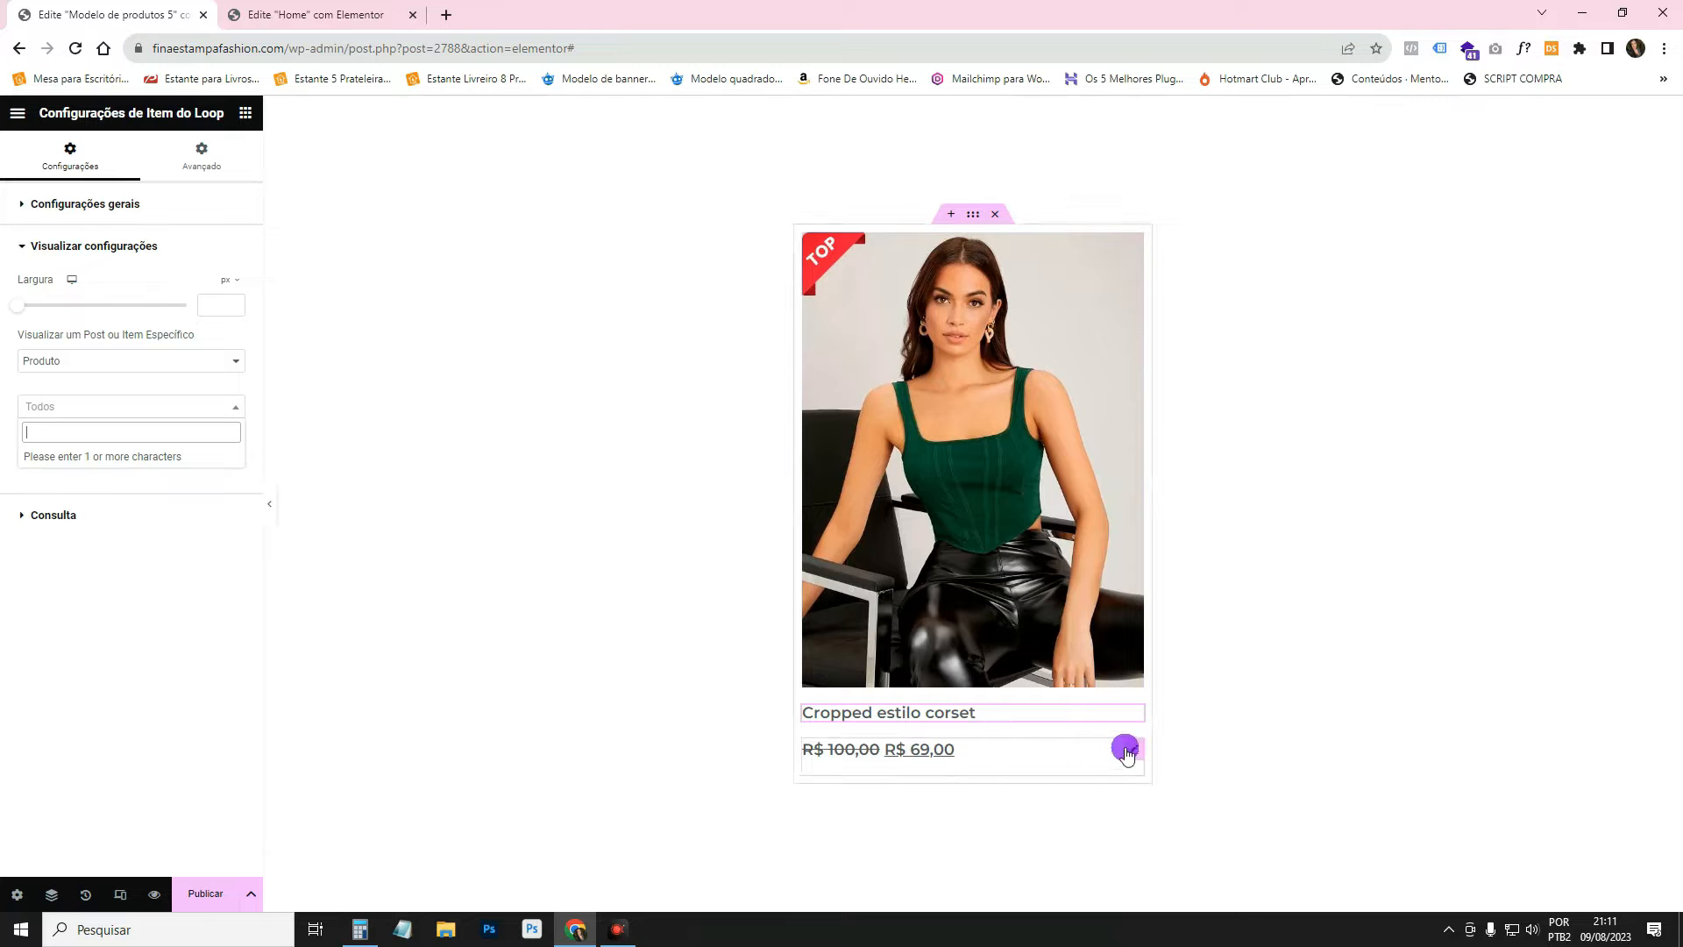
click(1139, 750)
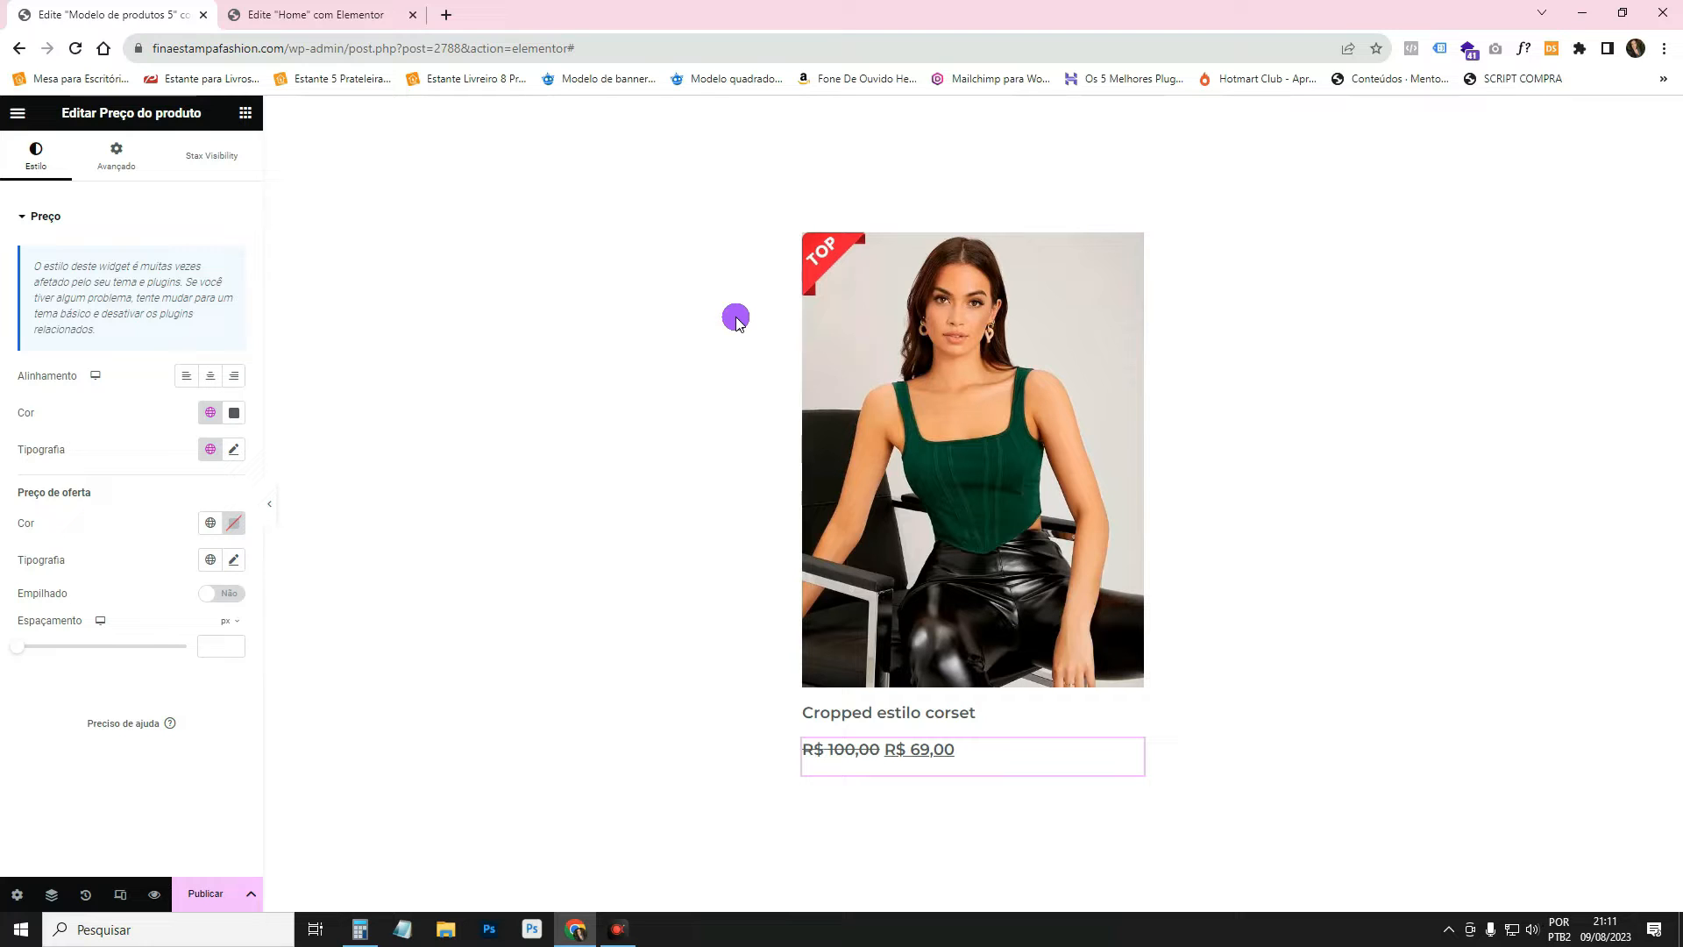
click(16, 894)
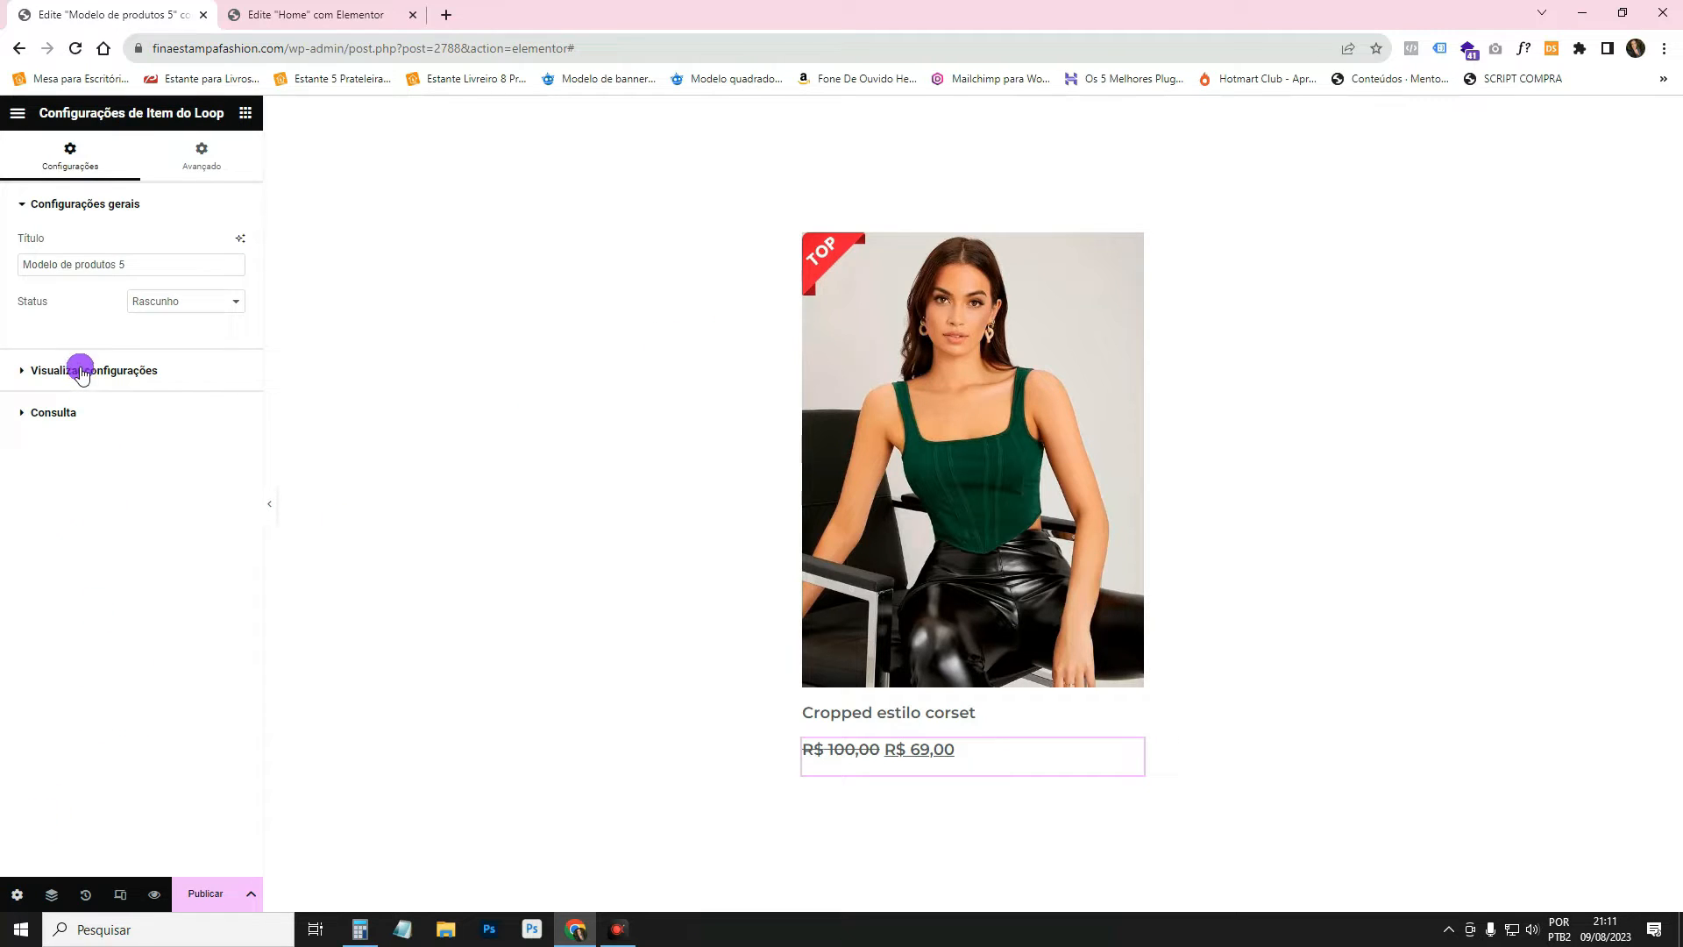
click(81, 370)
click(76, 408)
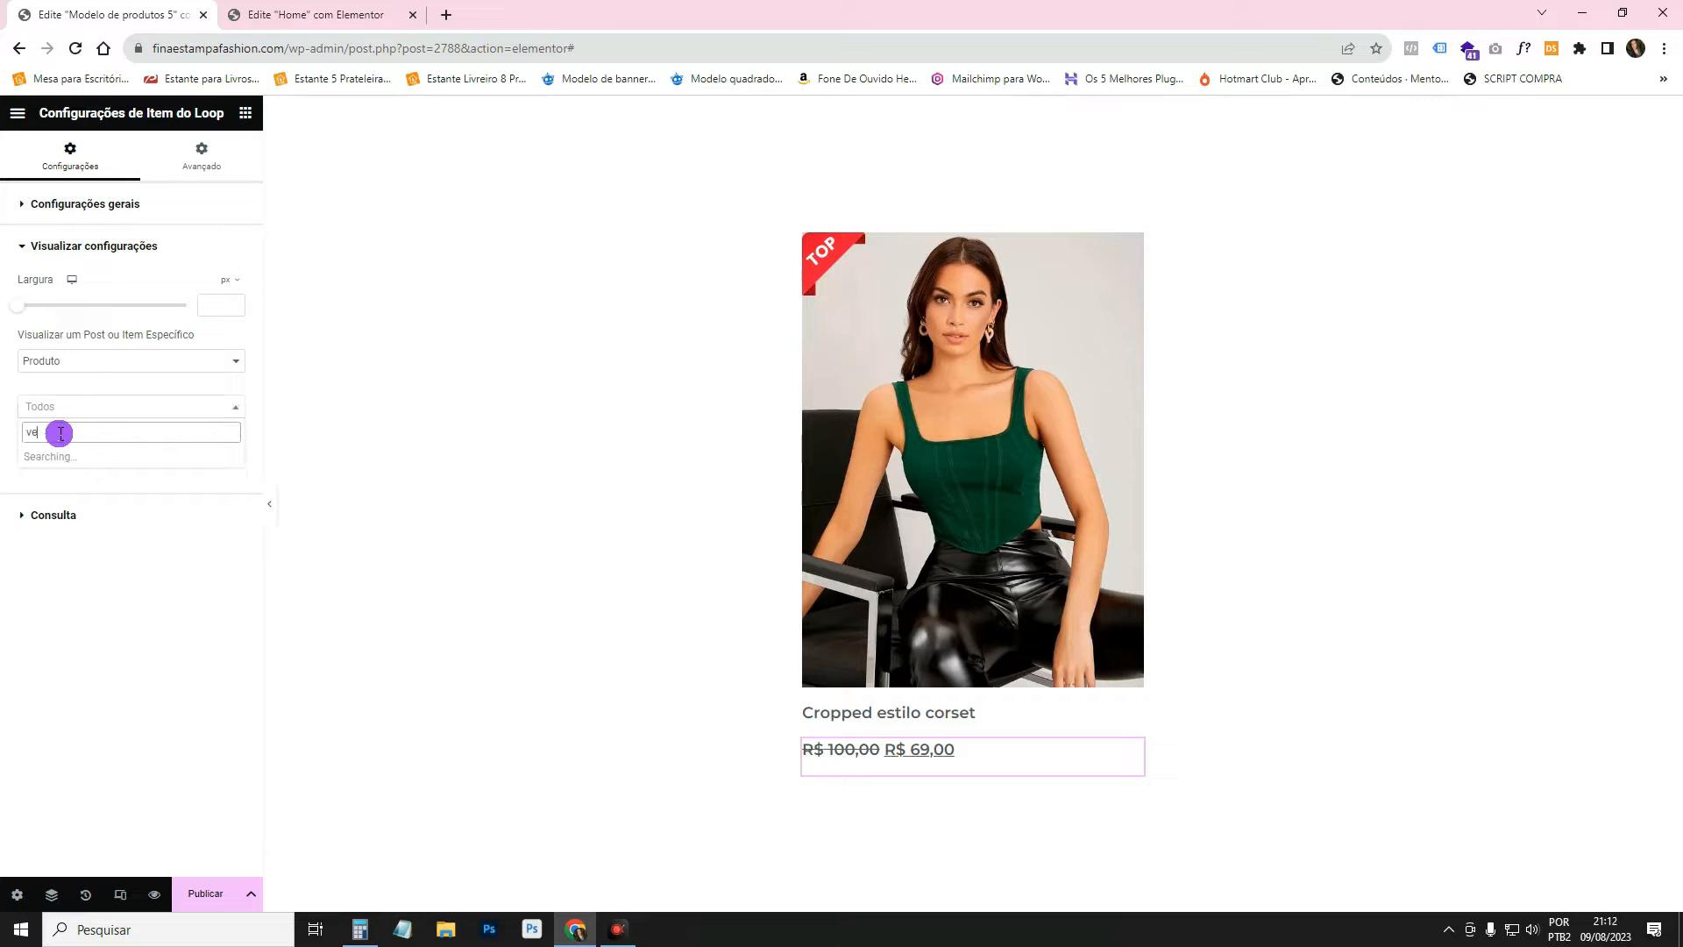
text(ve)
click(99, 462)
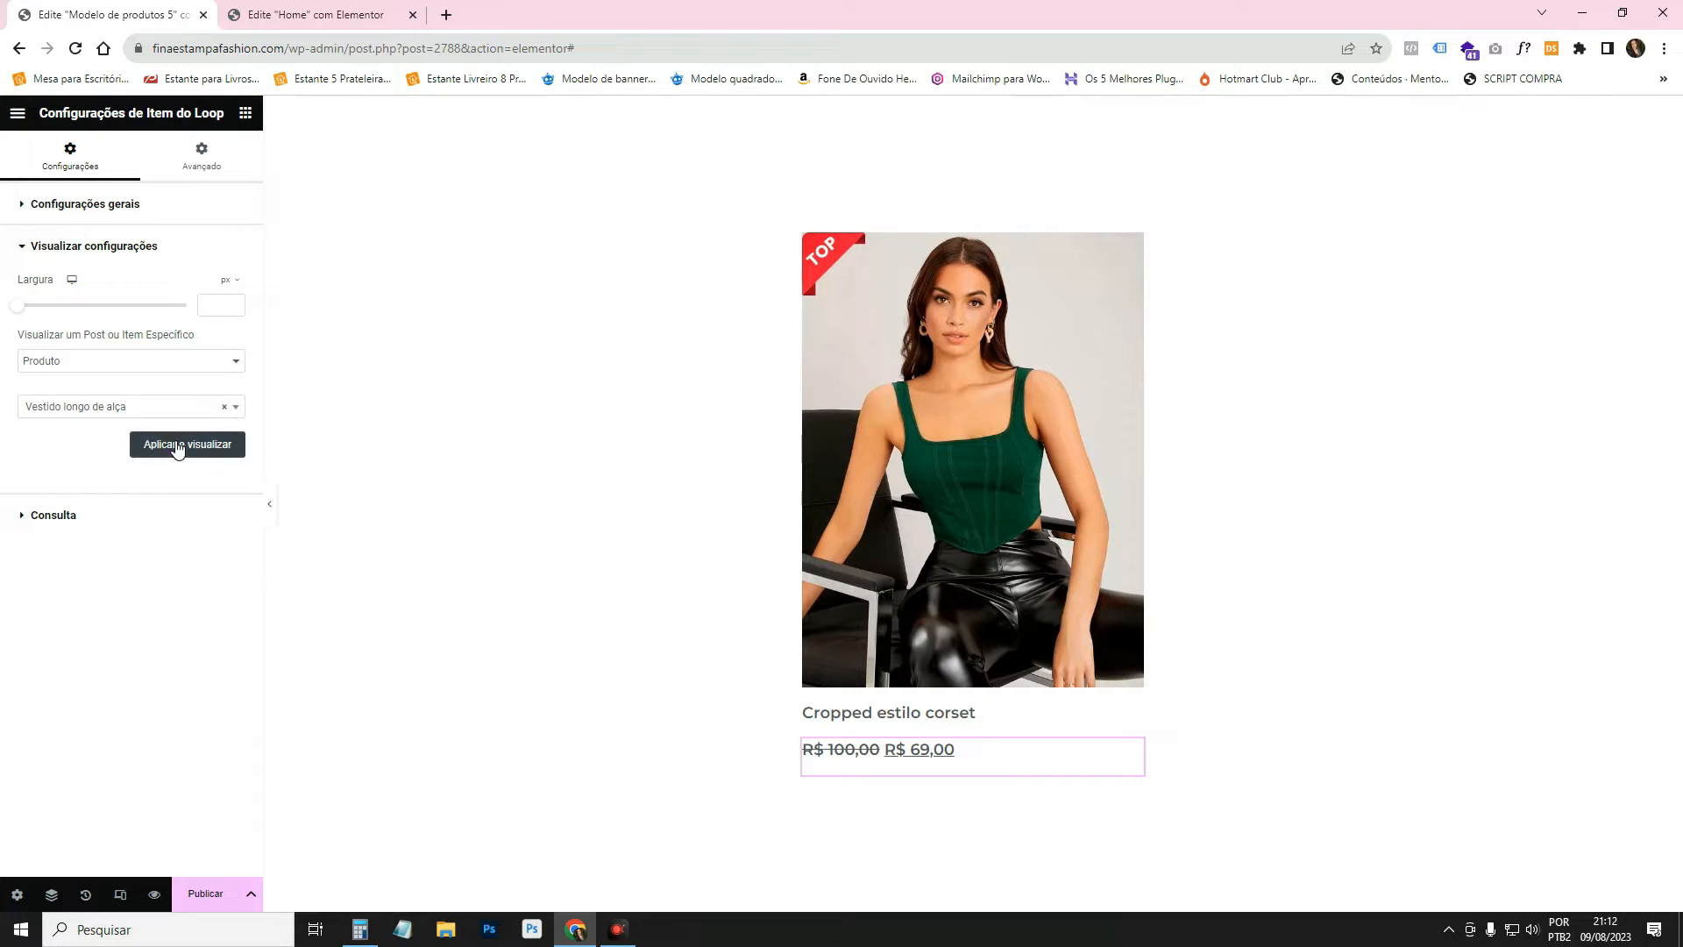
click(177, 445)
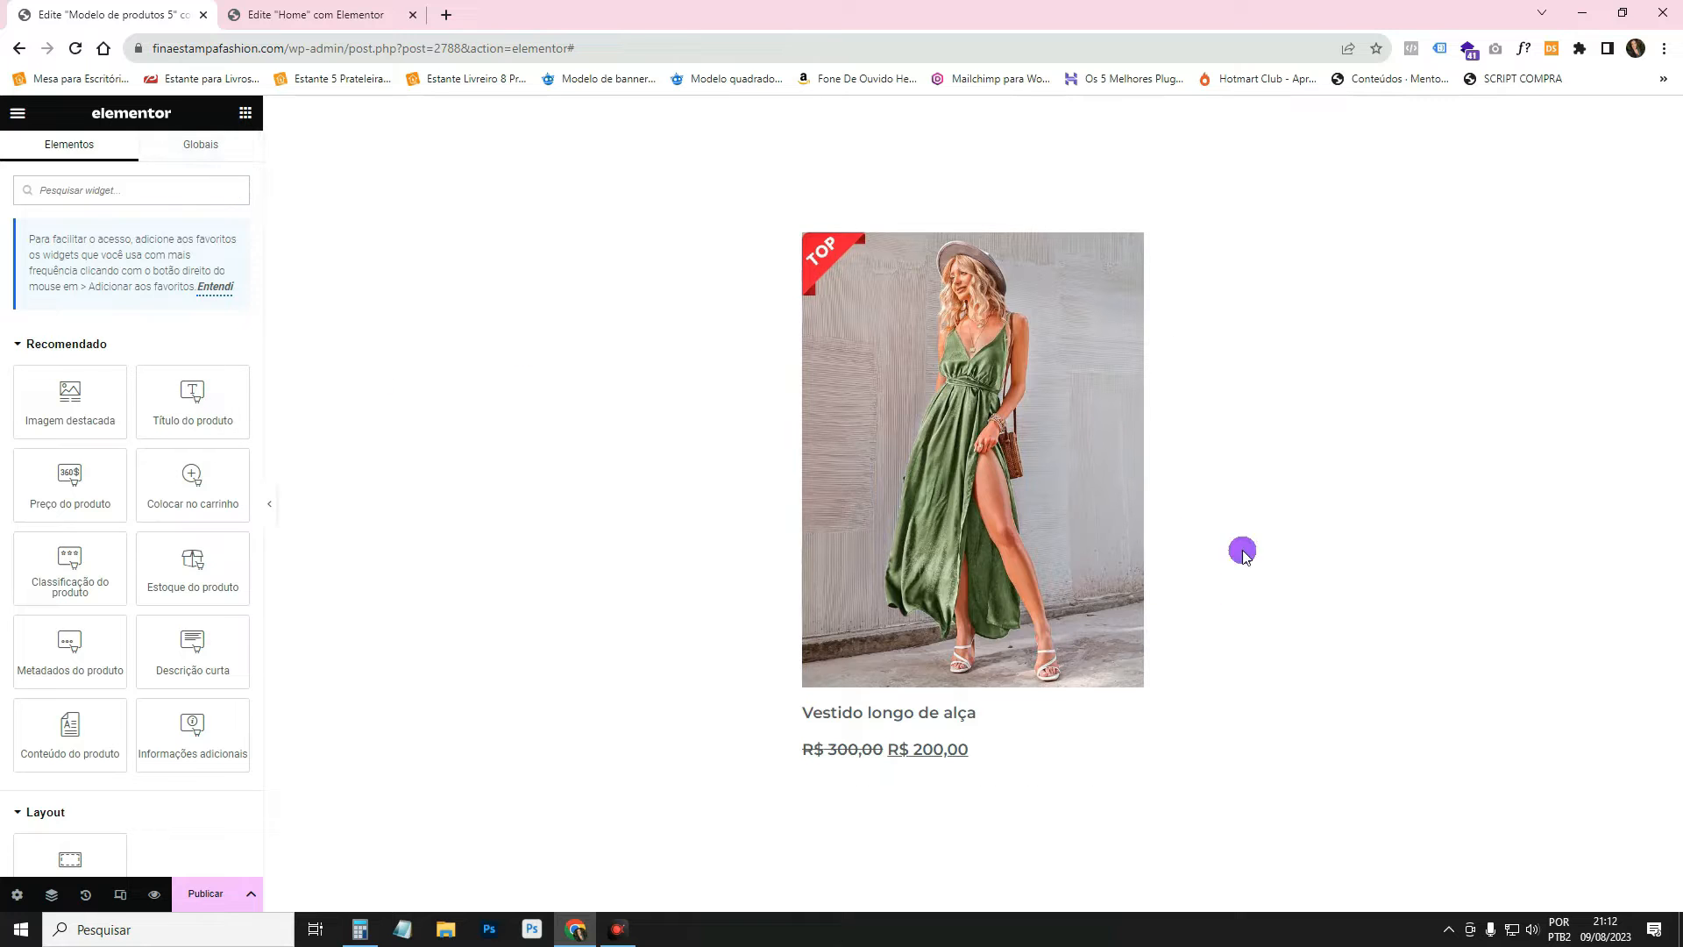
Open the LP Beauty store in a new tab, examine its product card layout, and return to the template.
click(452, 18)
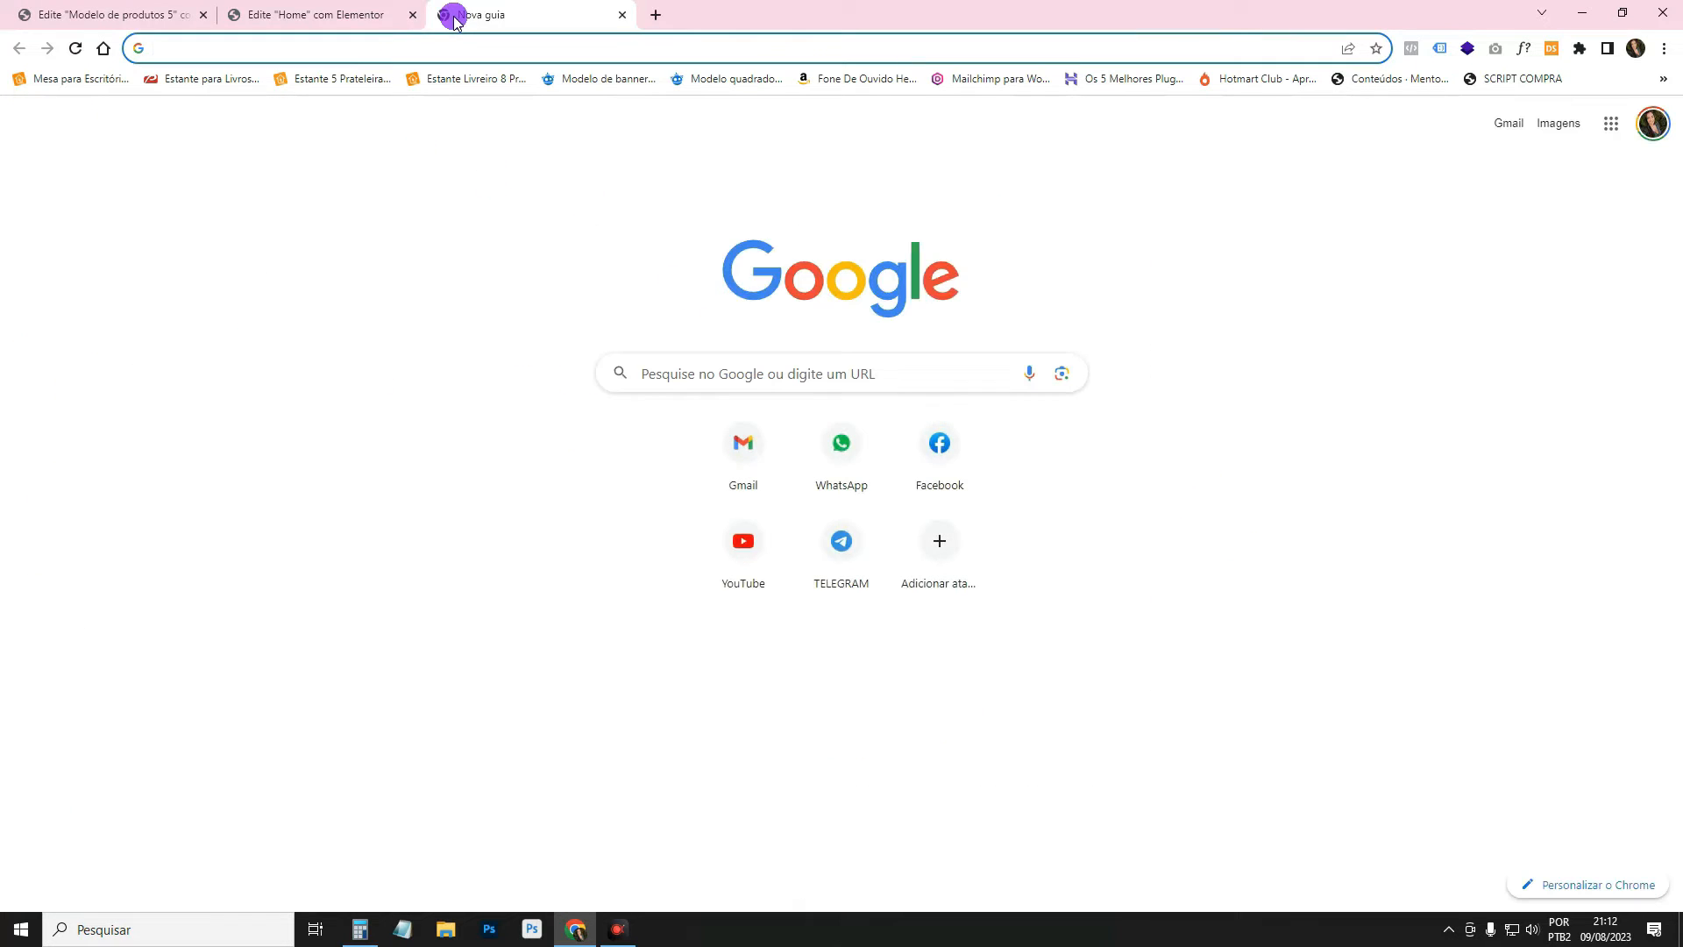
text(lp)
key(Return)
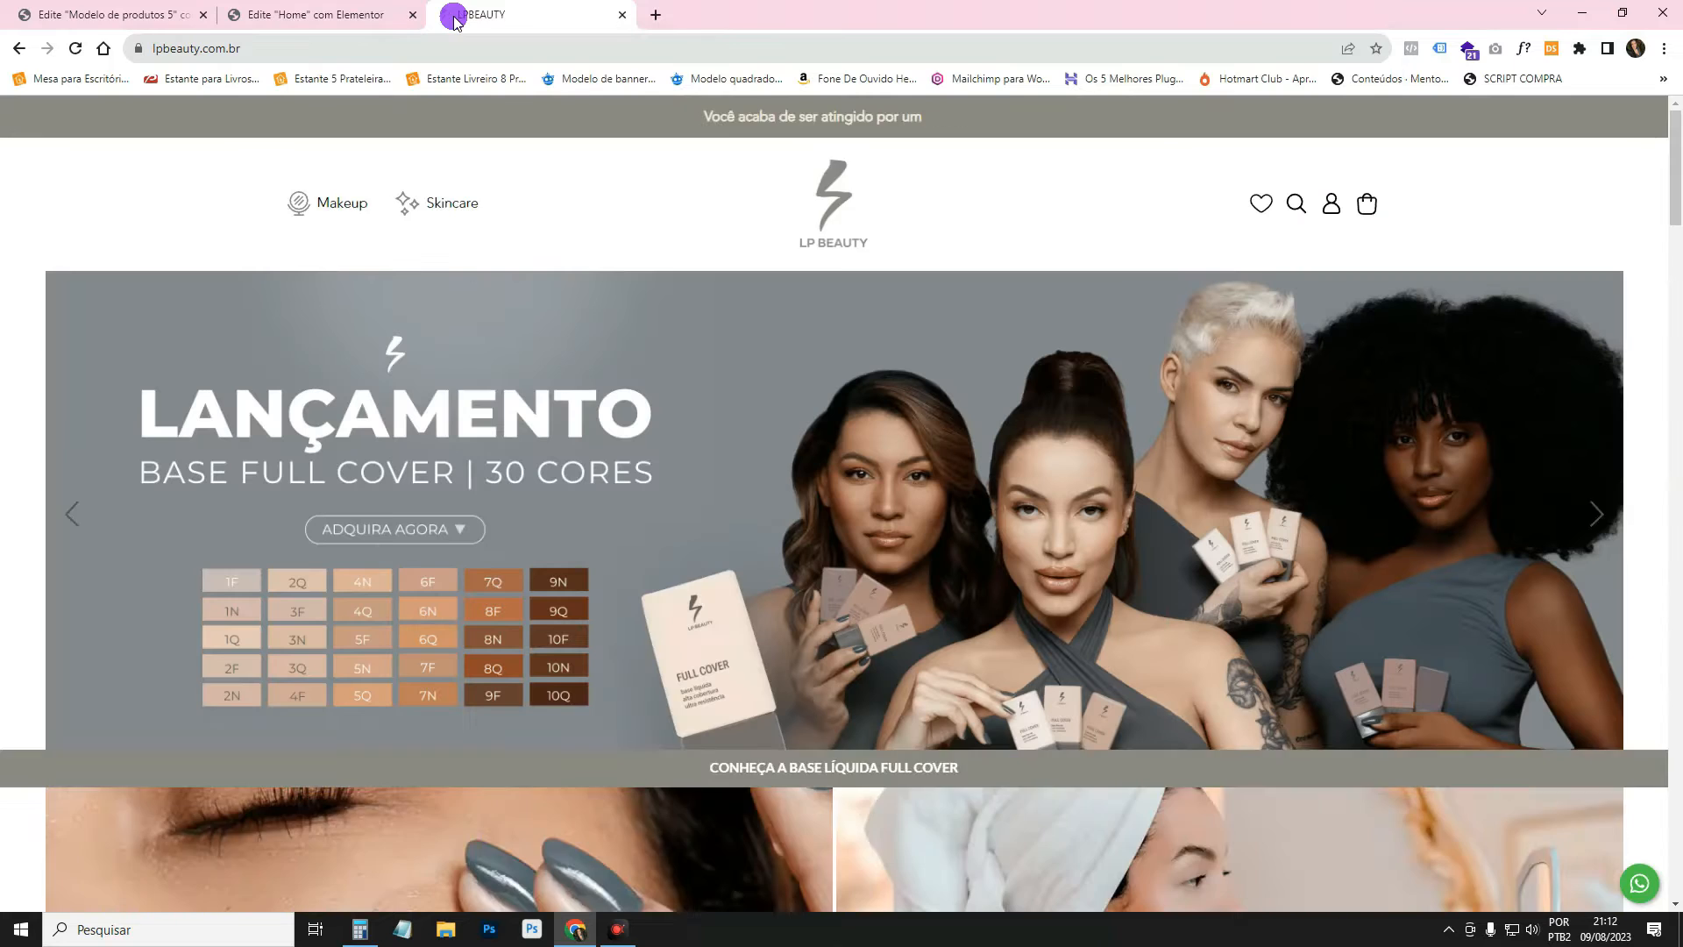
scroll(646, 338, down, 10)
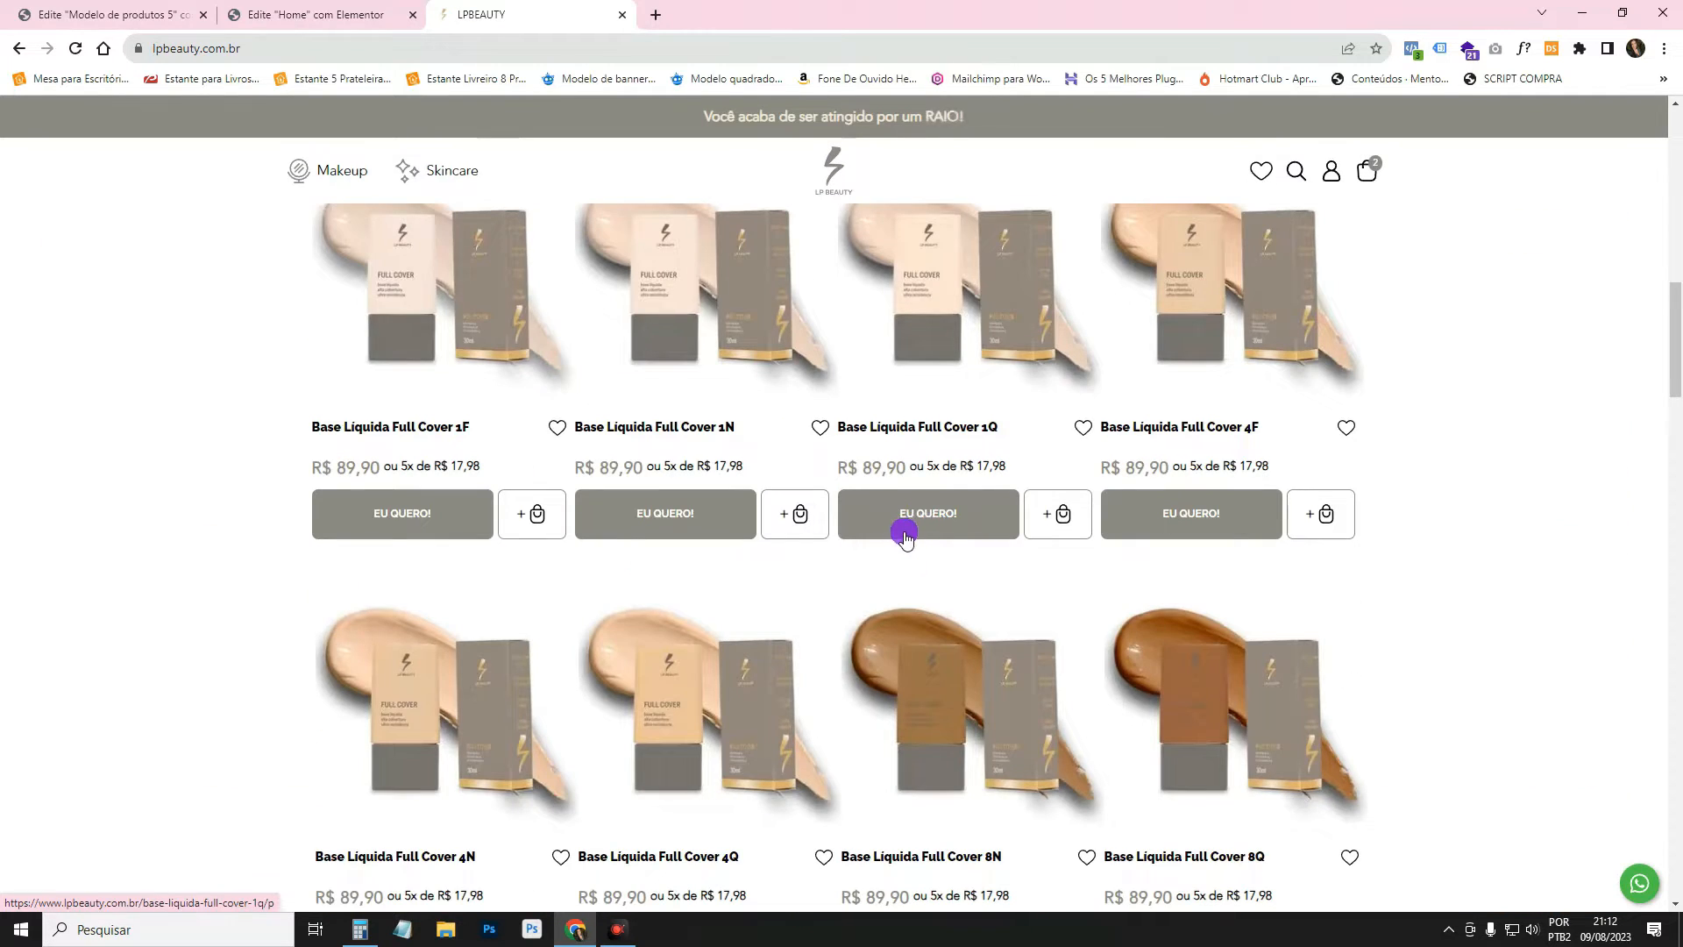
scroll(905, 537, up, 2)
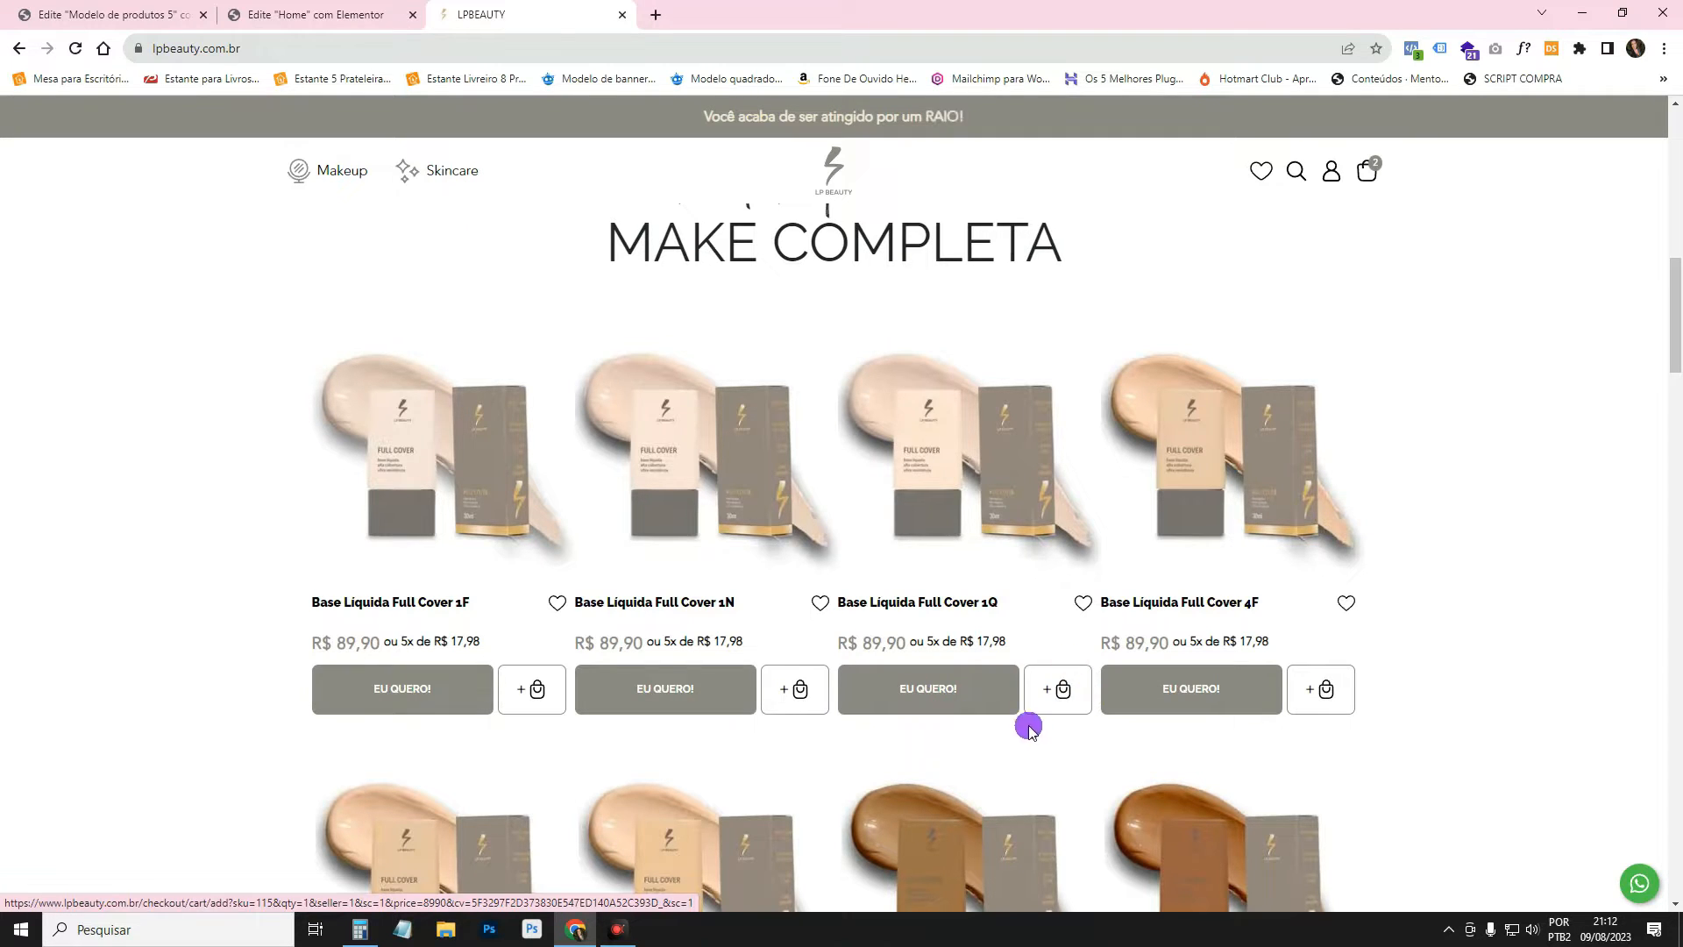
click(621, 15)
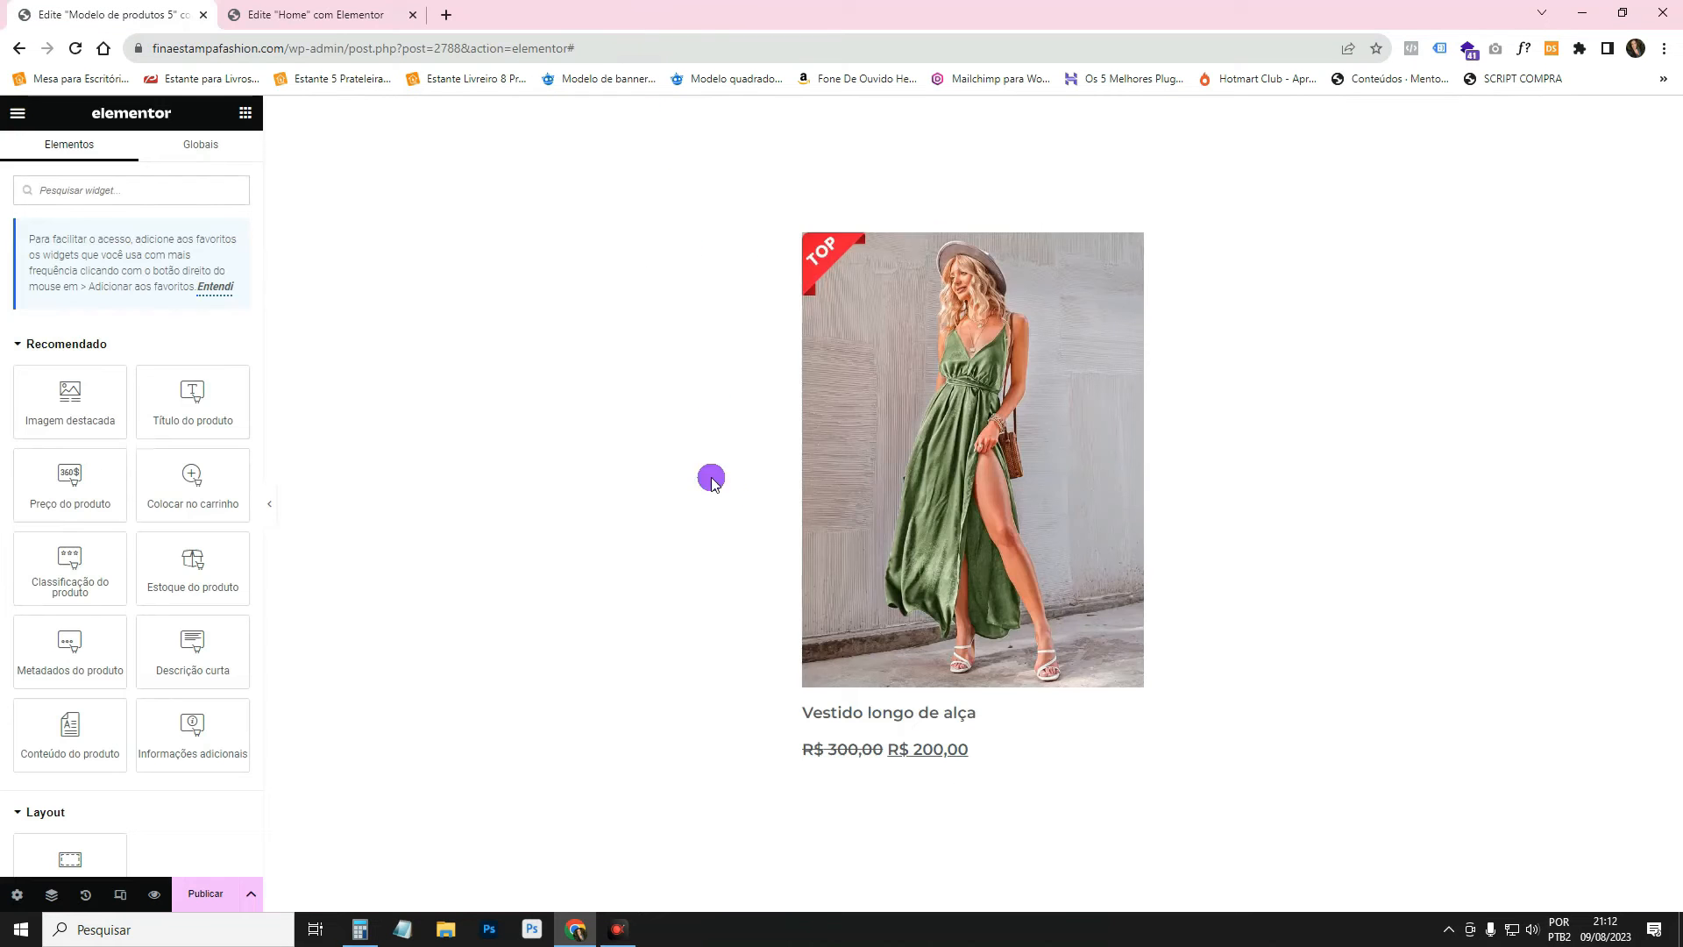
Delete the featured image, product title and product price widgets from the container.
click(1133, 245)
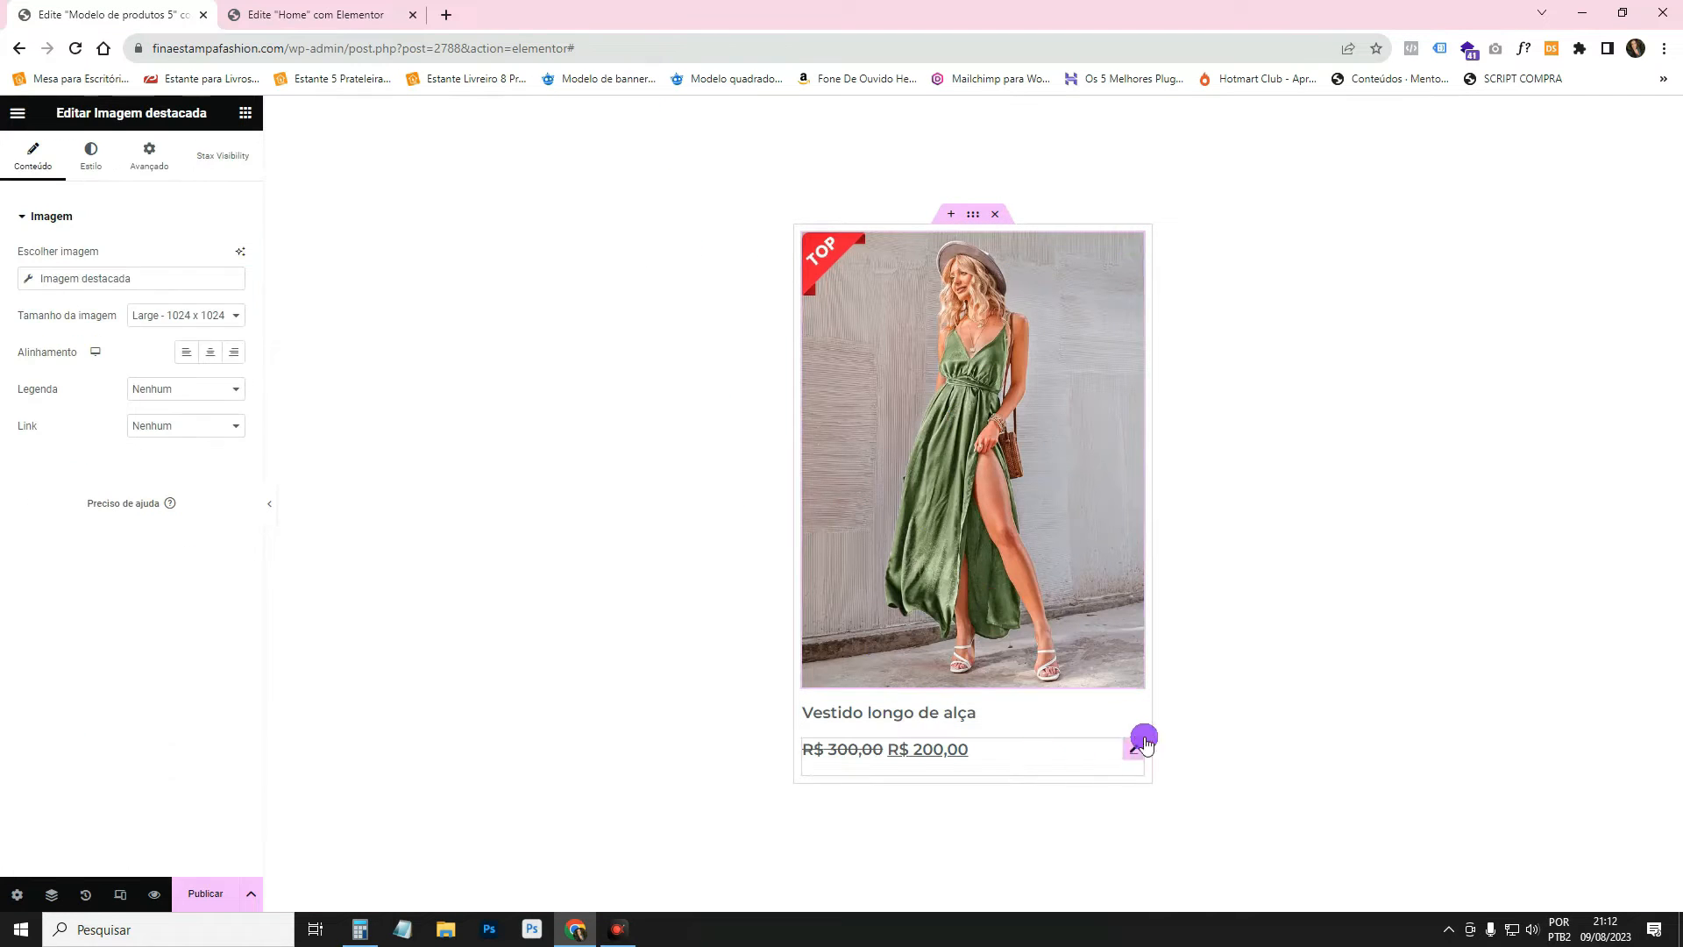
click(1135, 708)
click(244, 113)
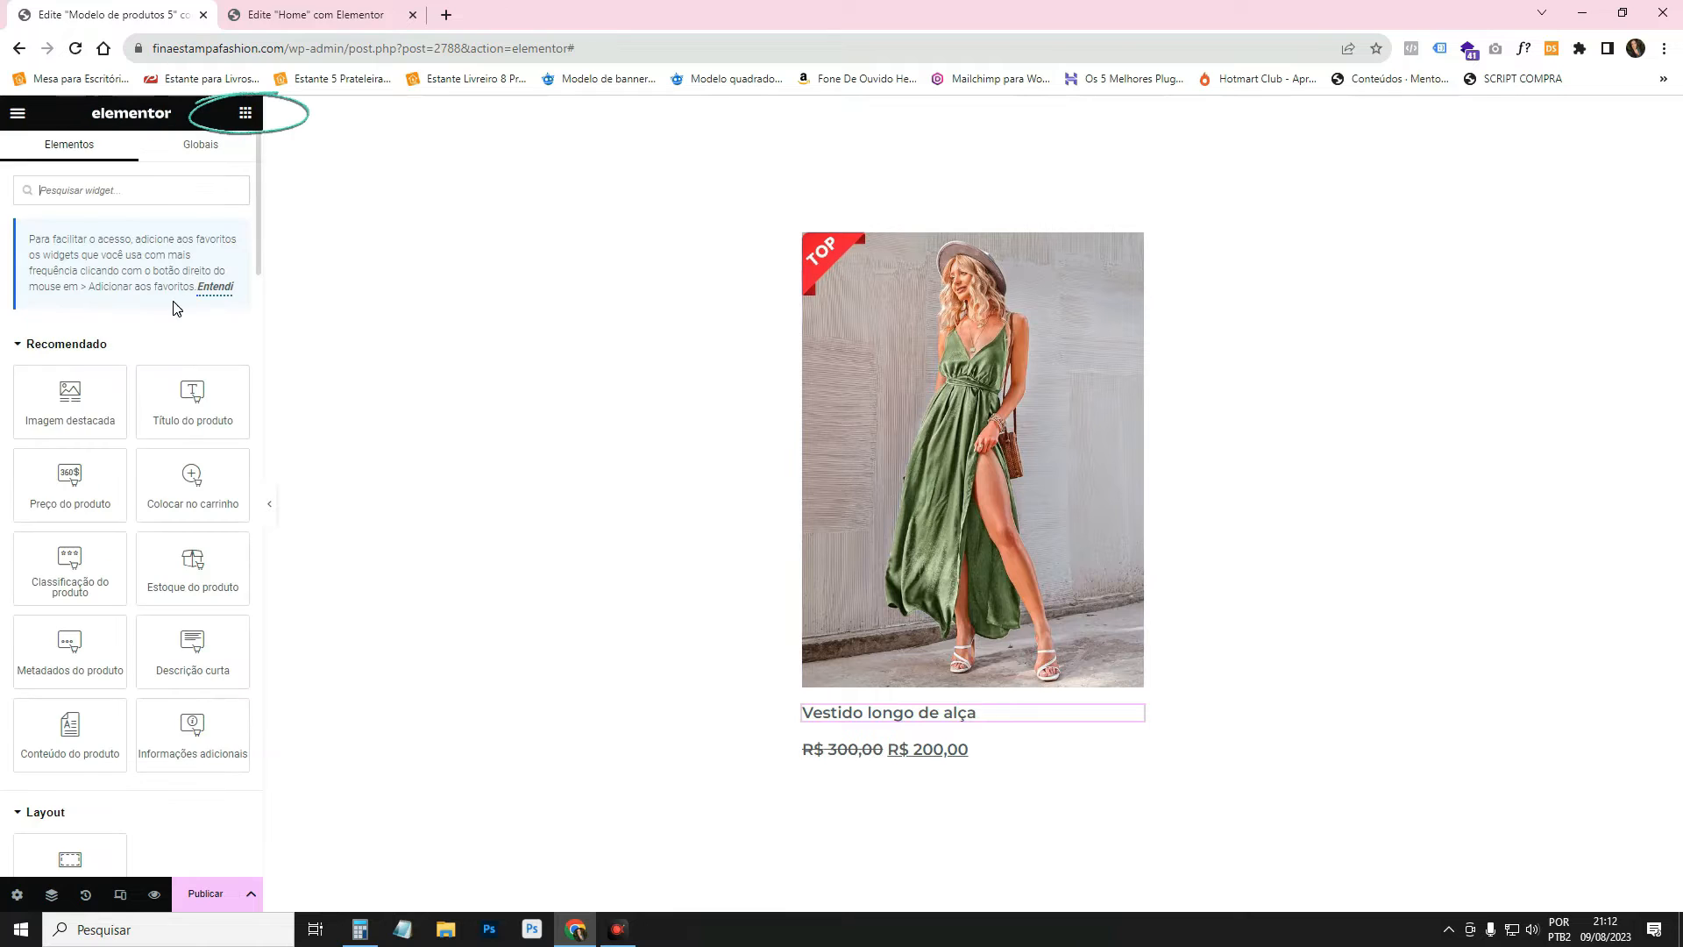
right_click(1004, 293)
click(1071, 614)
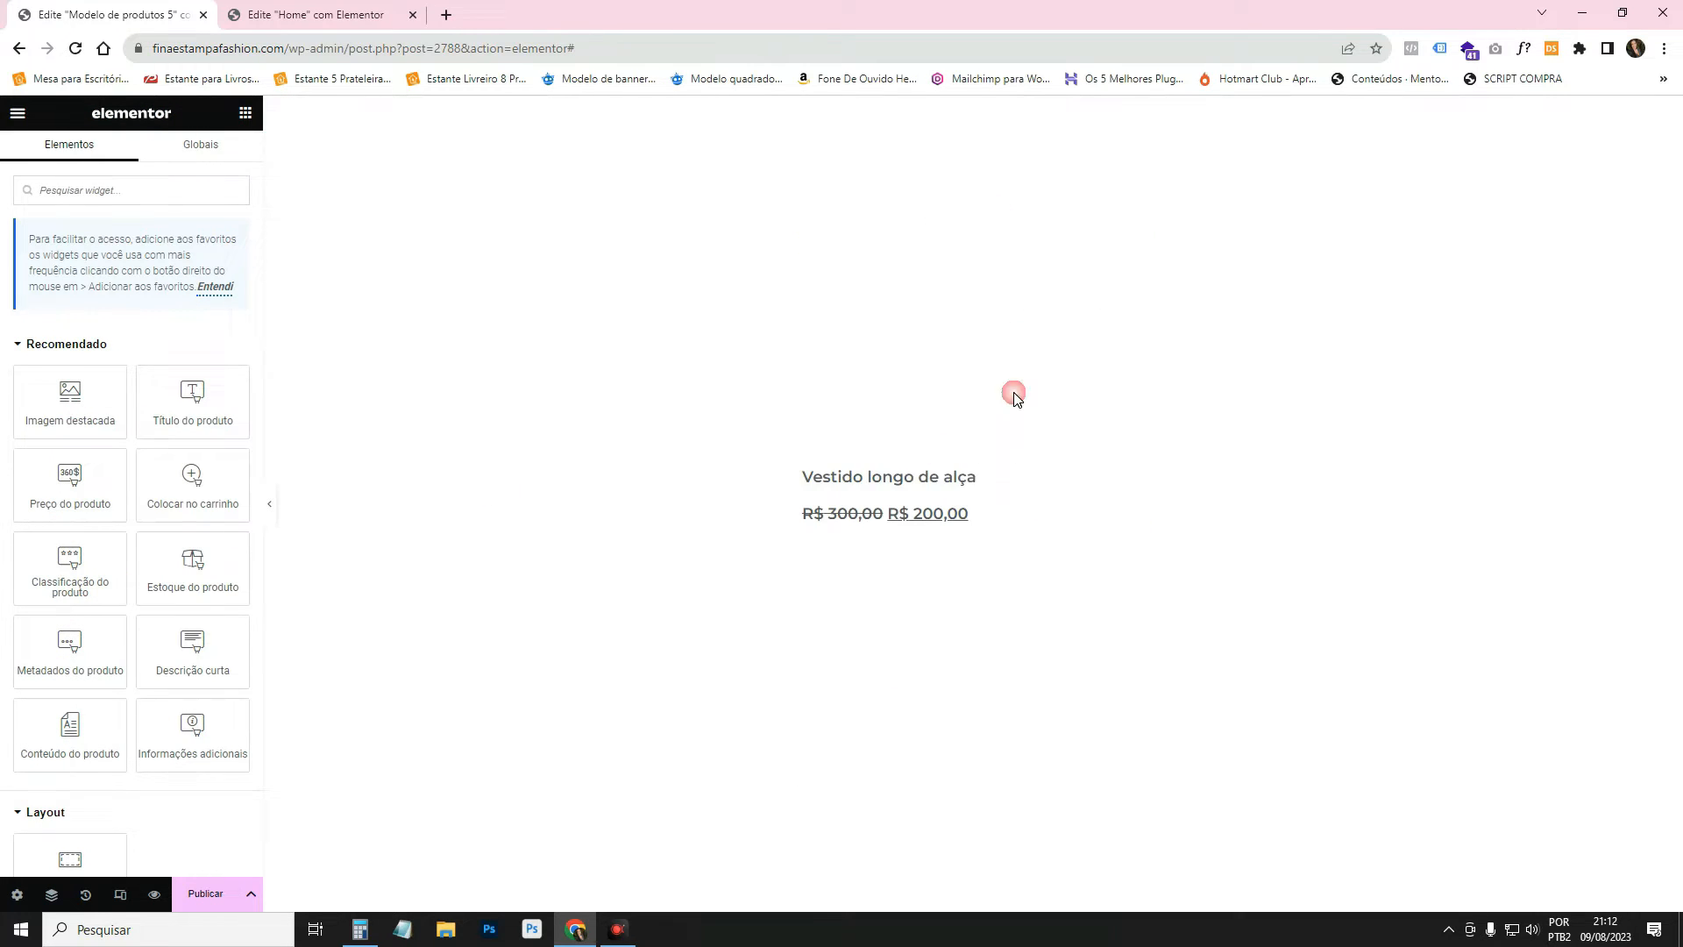
right_click(971, 478)
click(1057, 794)
right_click(964, 506)
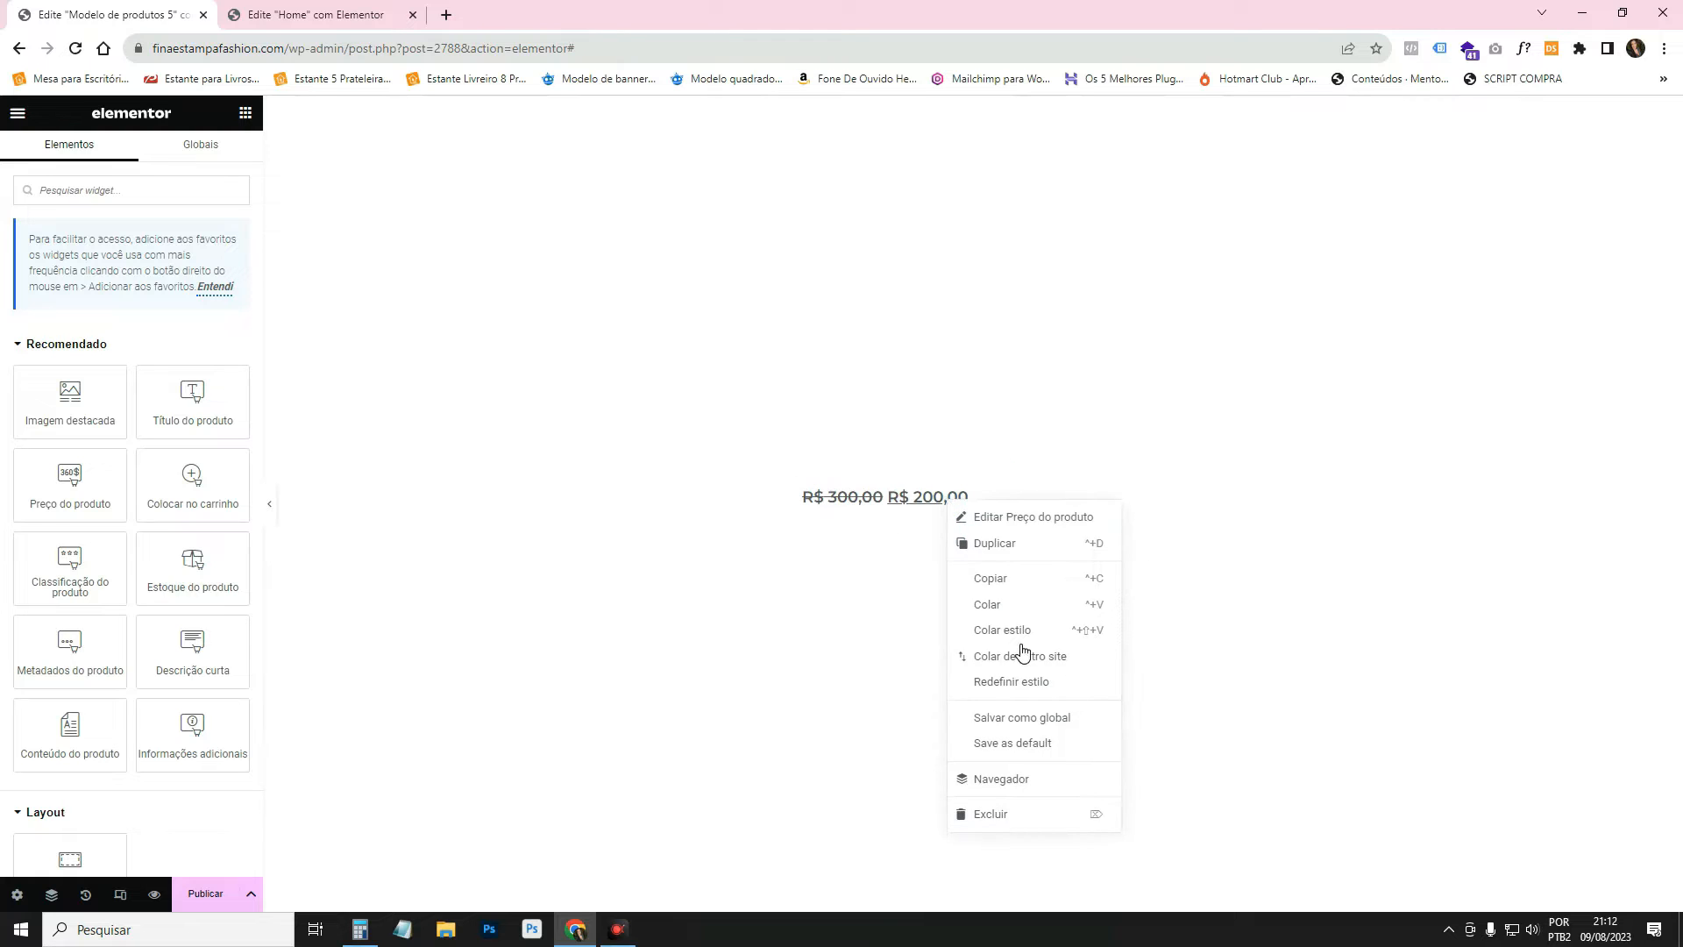
click(1052, 819)
Try an Imagem widget in the container with the dynamic tag Imagem destacada as its image, and delete the widget.
scroll(128, 424, down, 6)
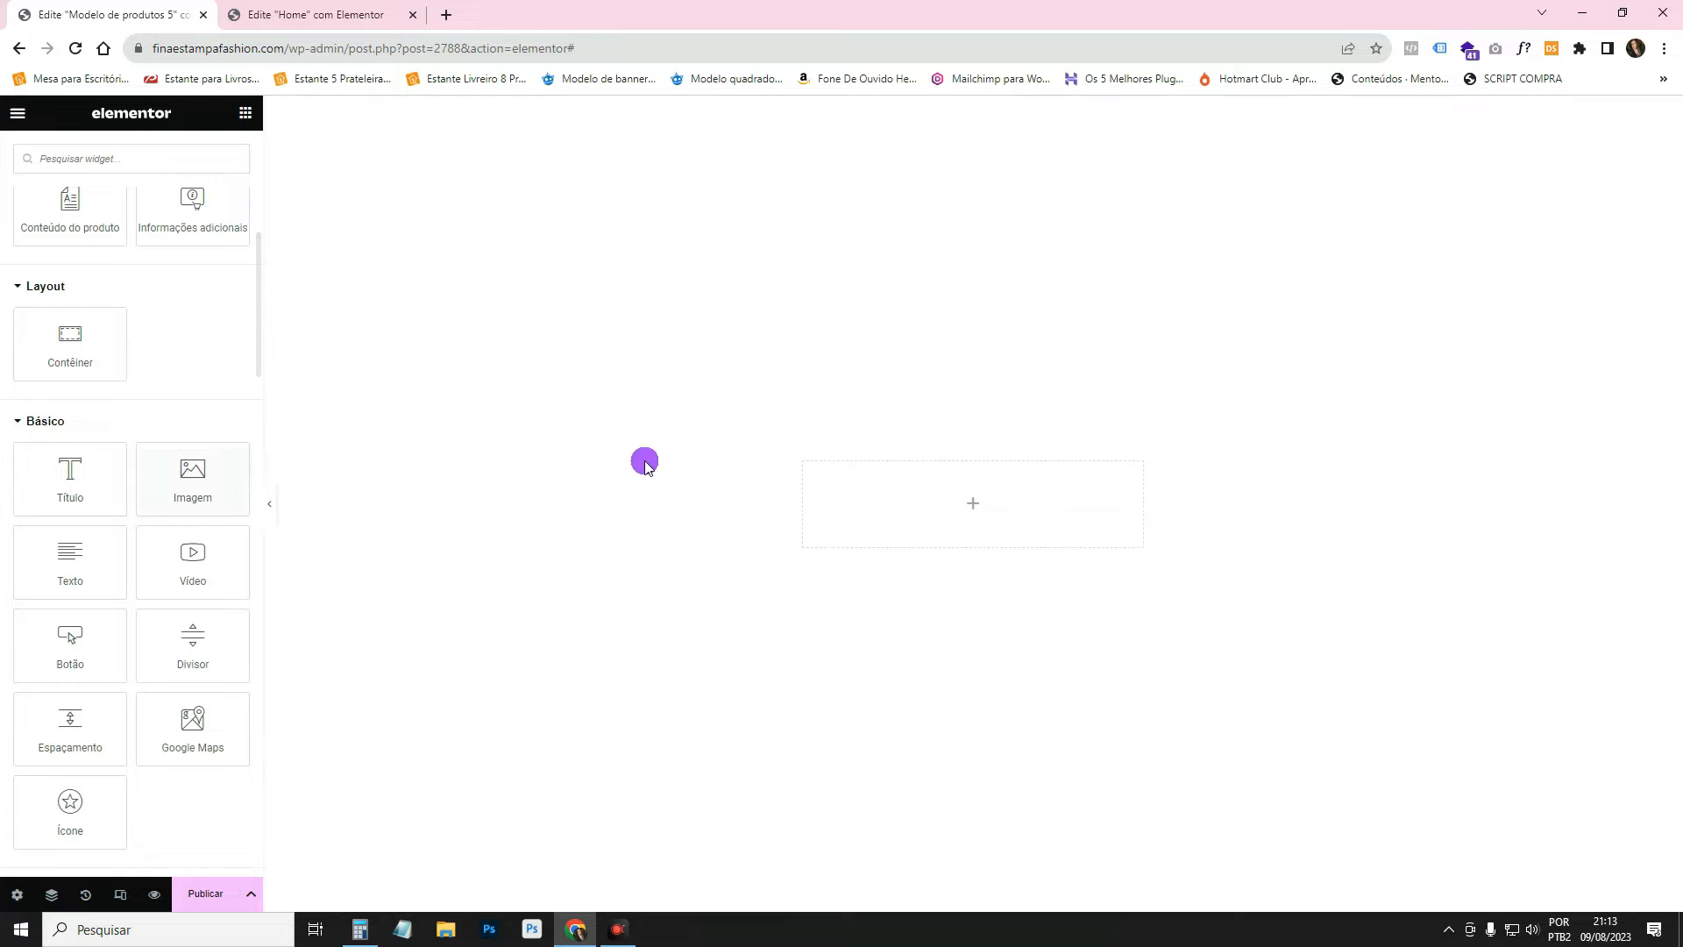
drag(224, 466, 864, 488)
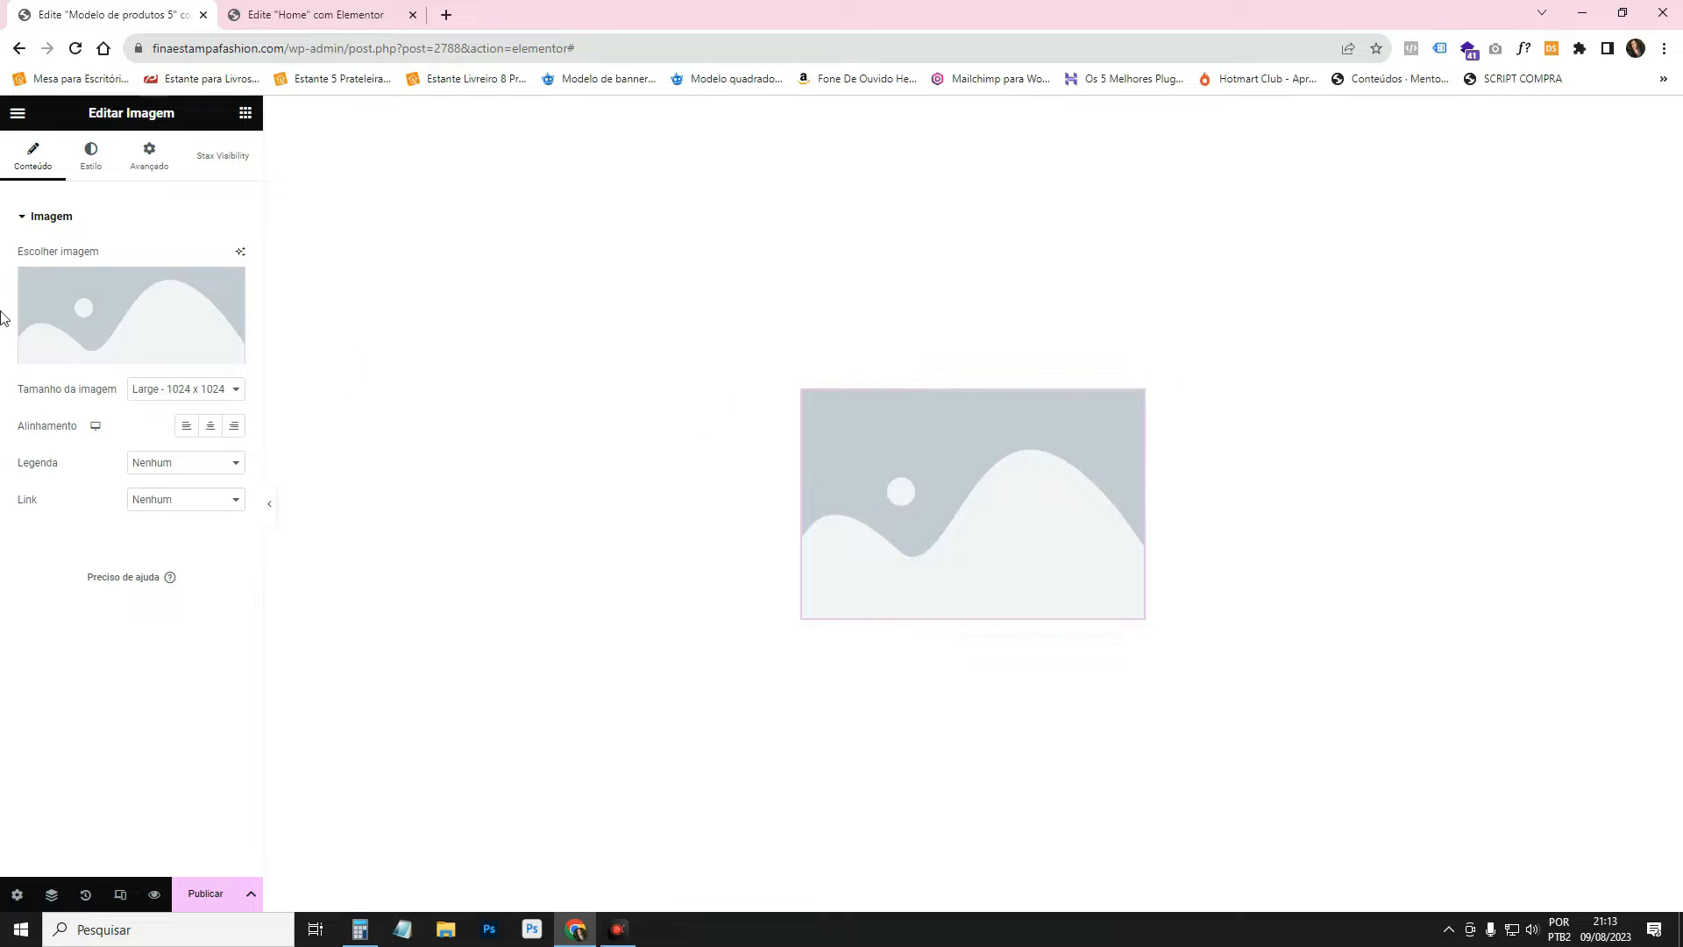
click(233, 355)
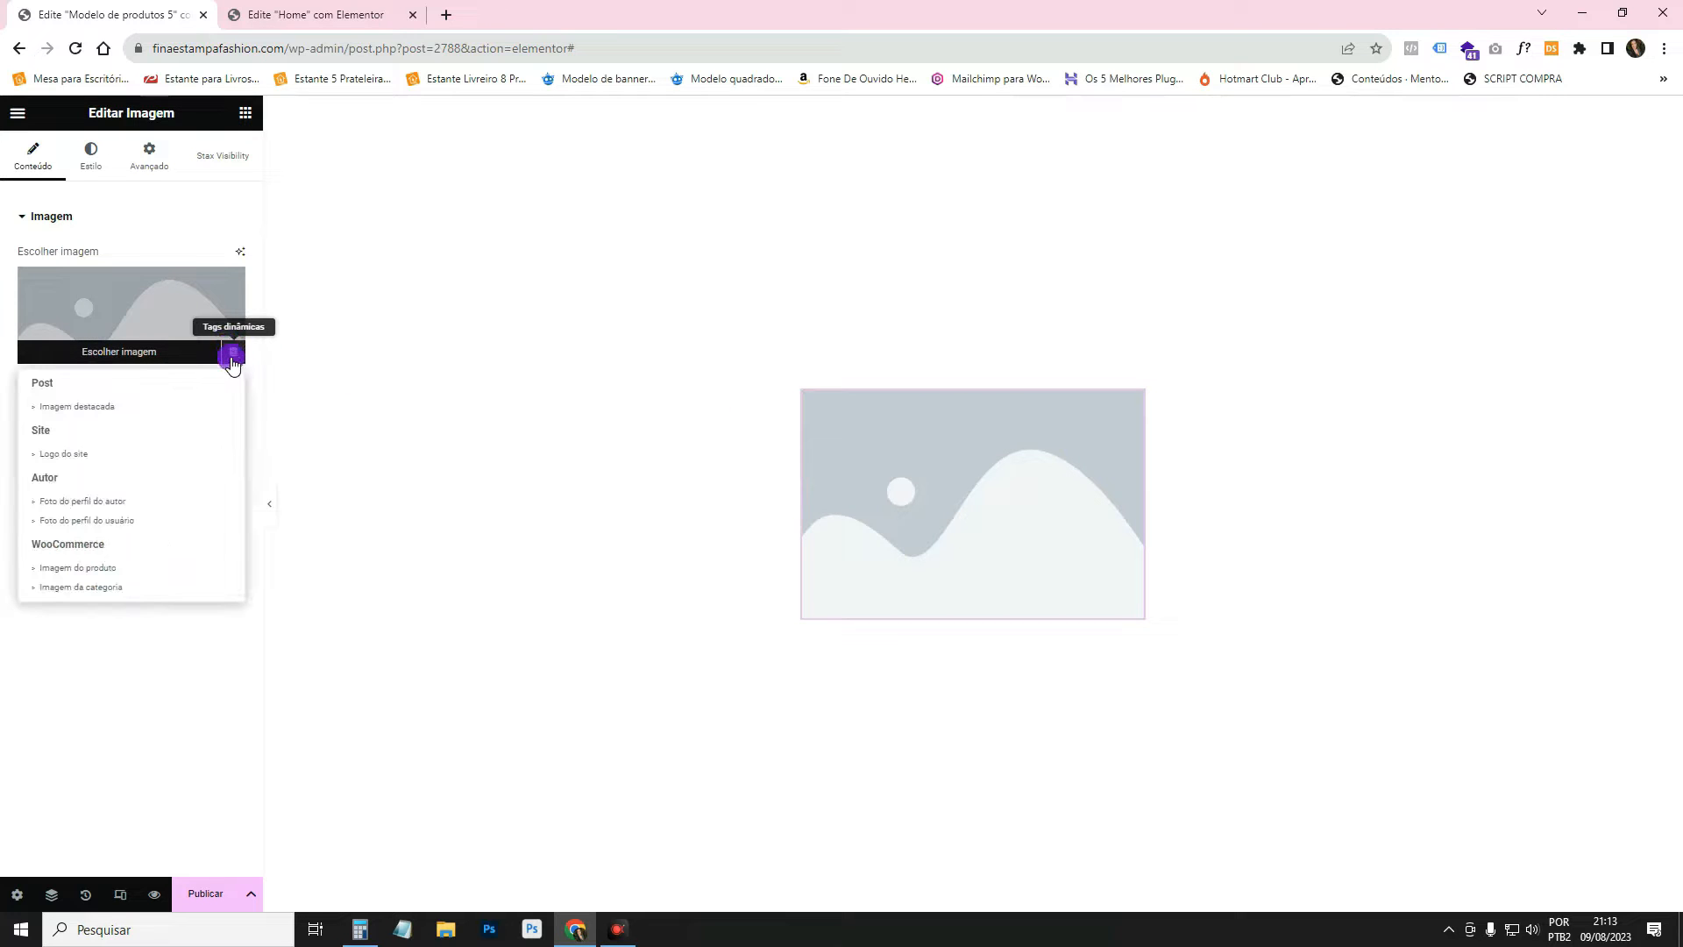
click(107, 412)
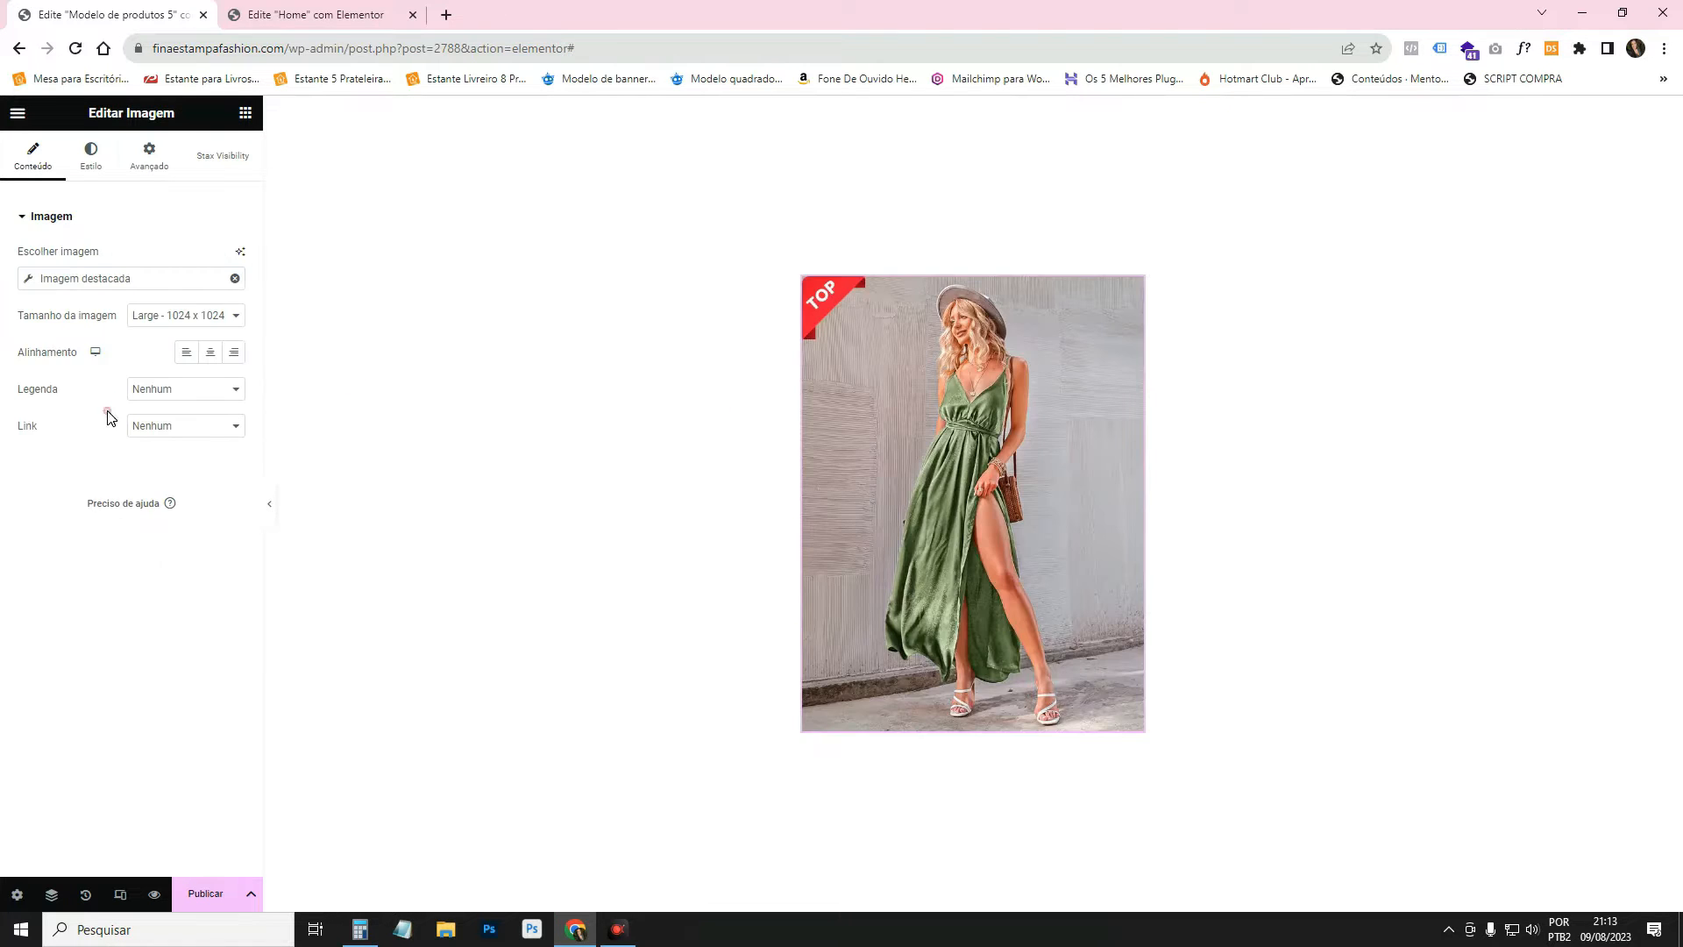
right_click(1136, 283)
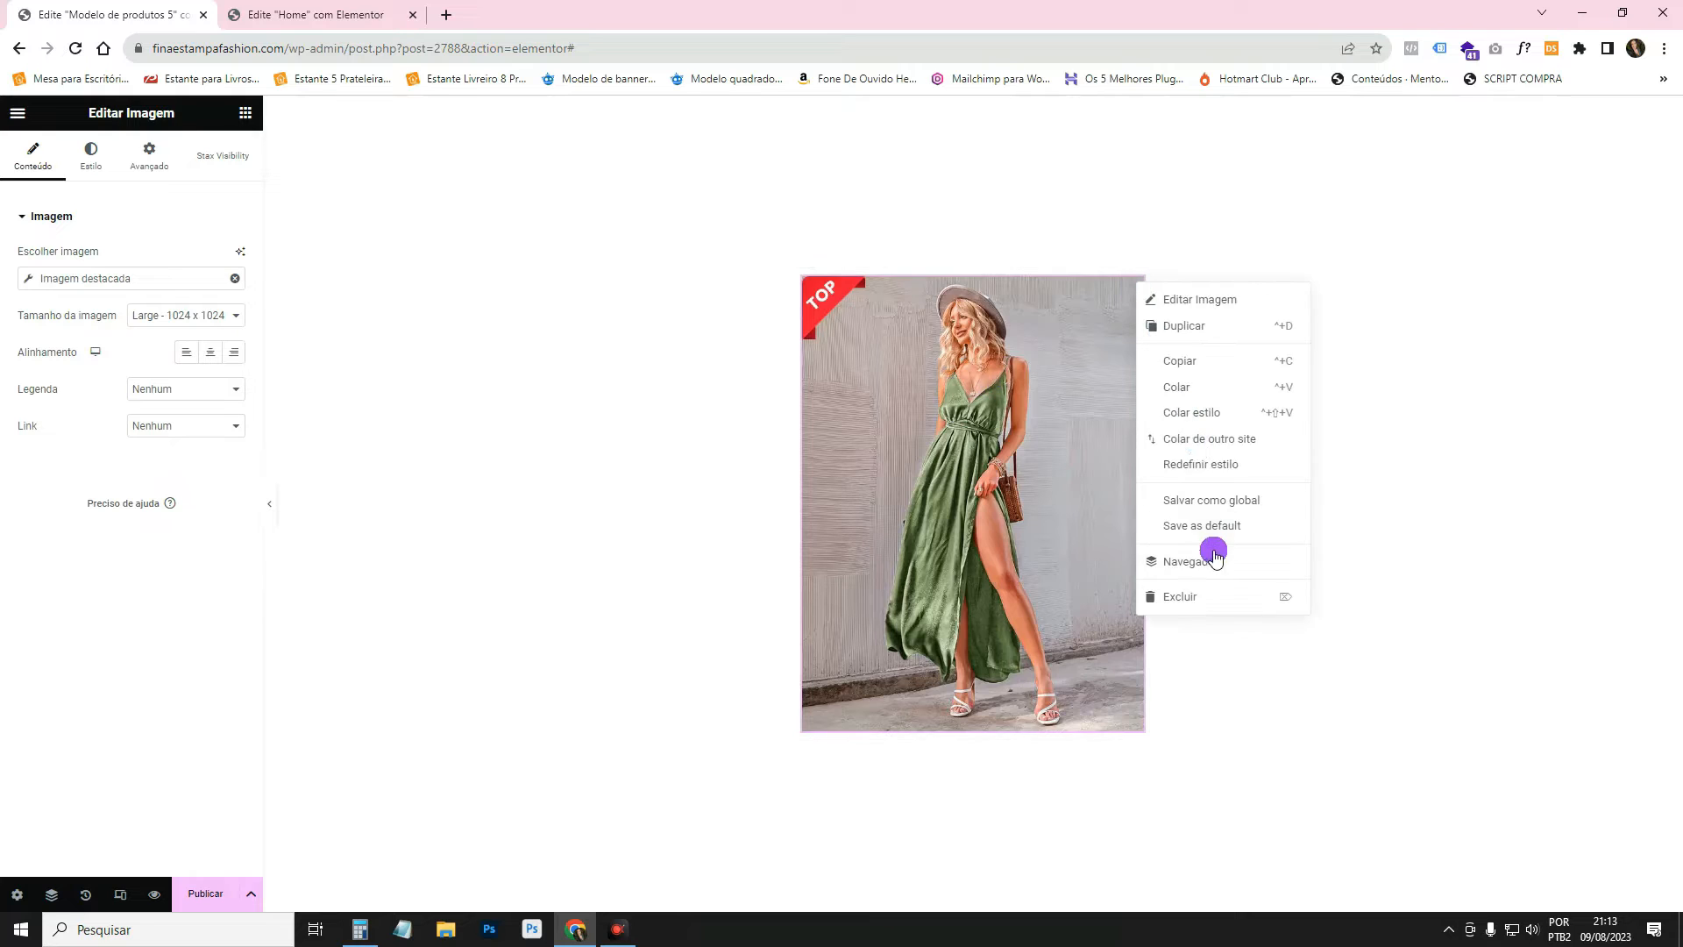
click(1213, 597)
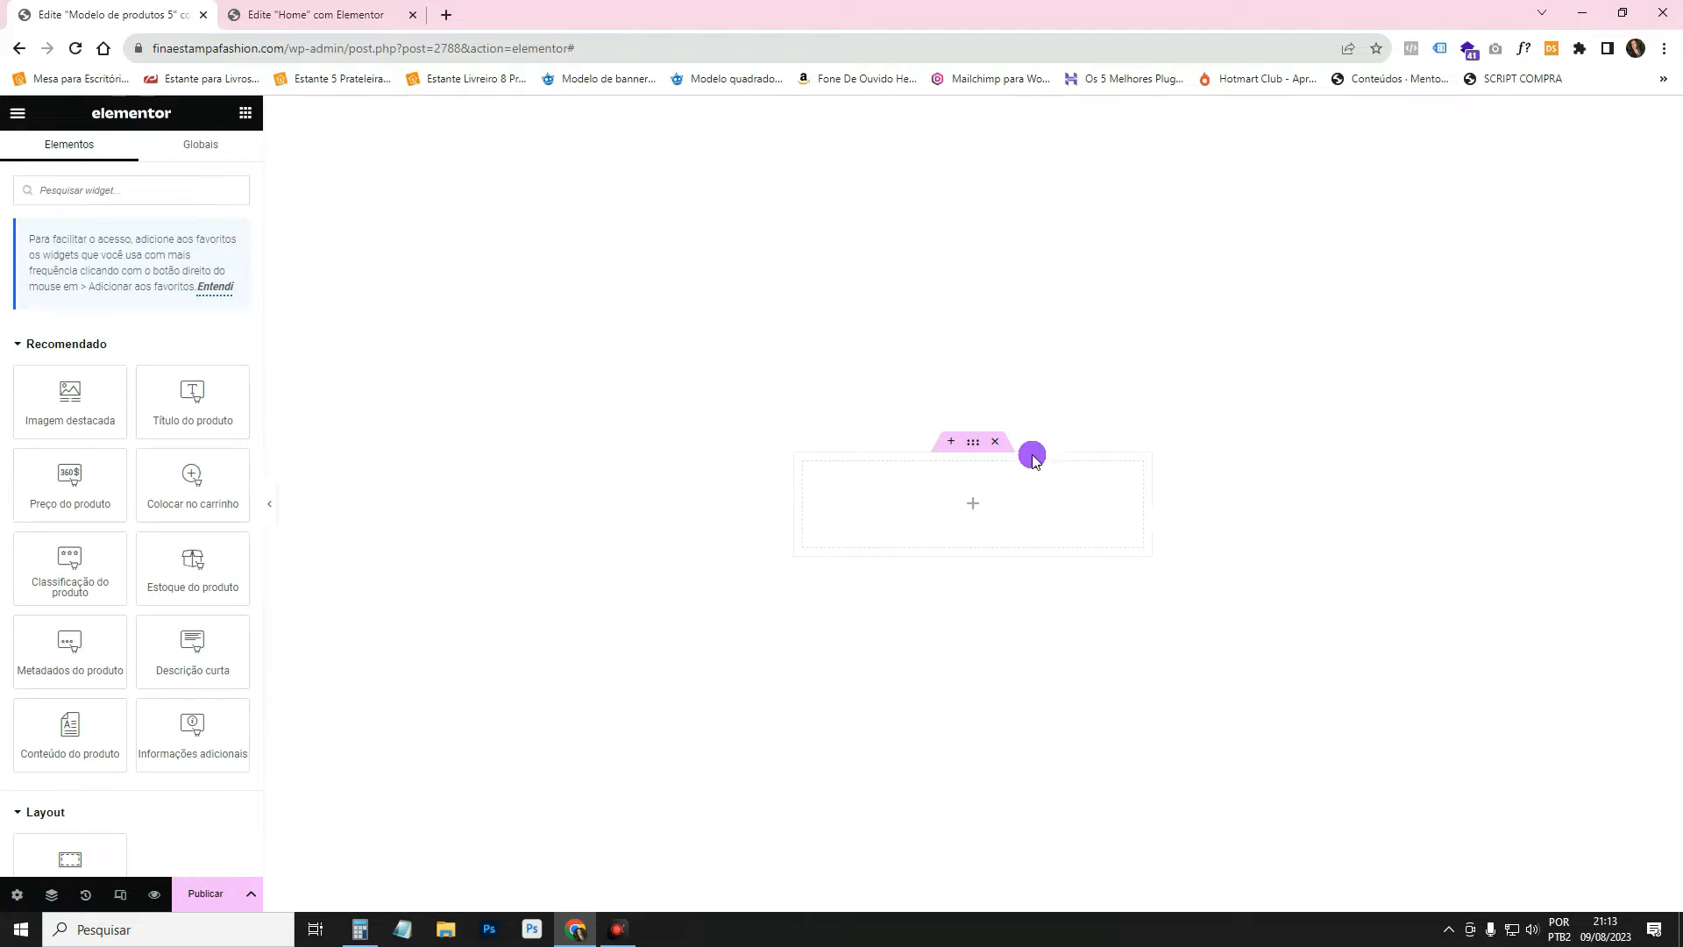
Give the container a Clássico background whose image uses the dynamic tag Imagem destacada.
click(973, 449)
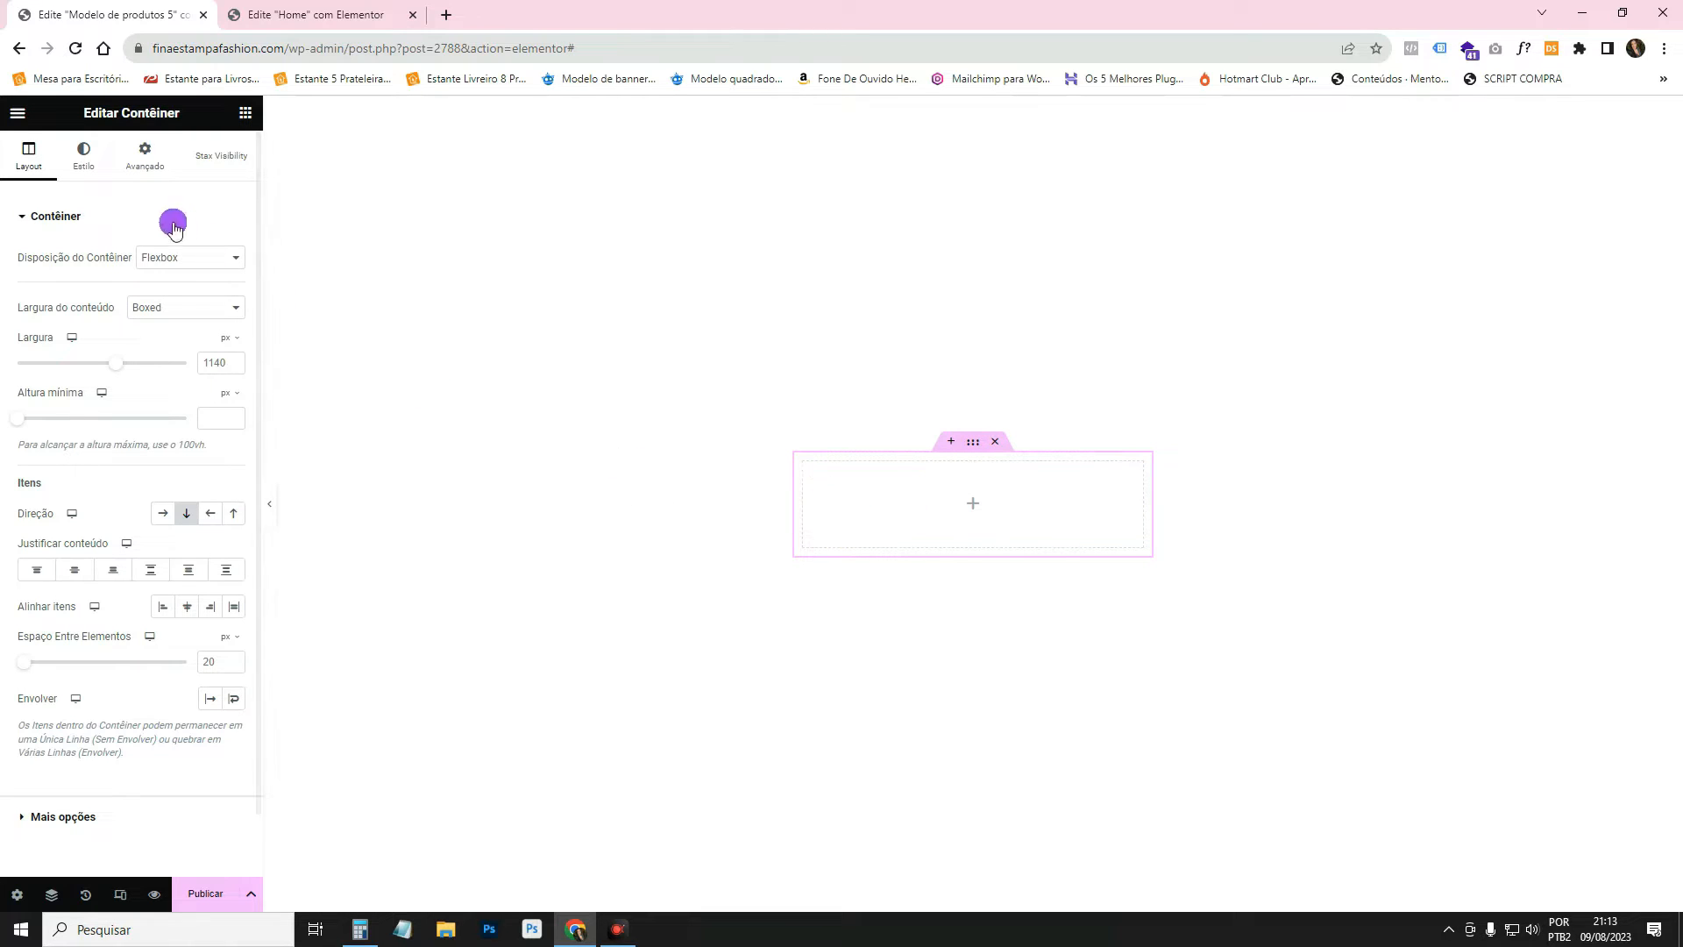
click(98, 175)
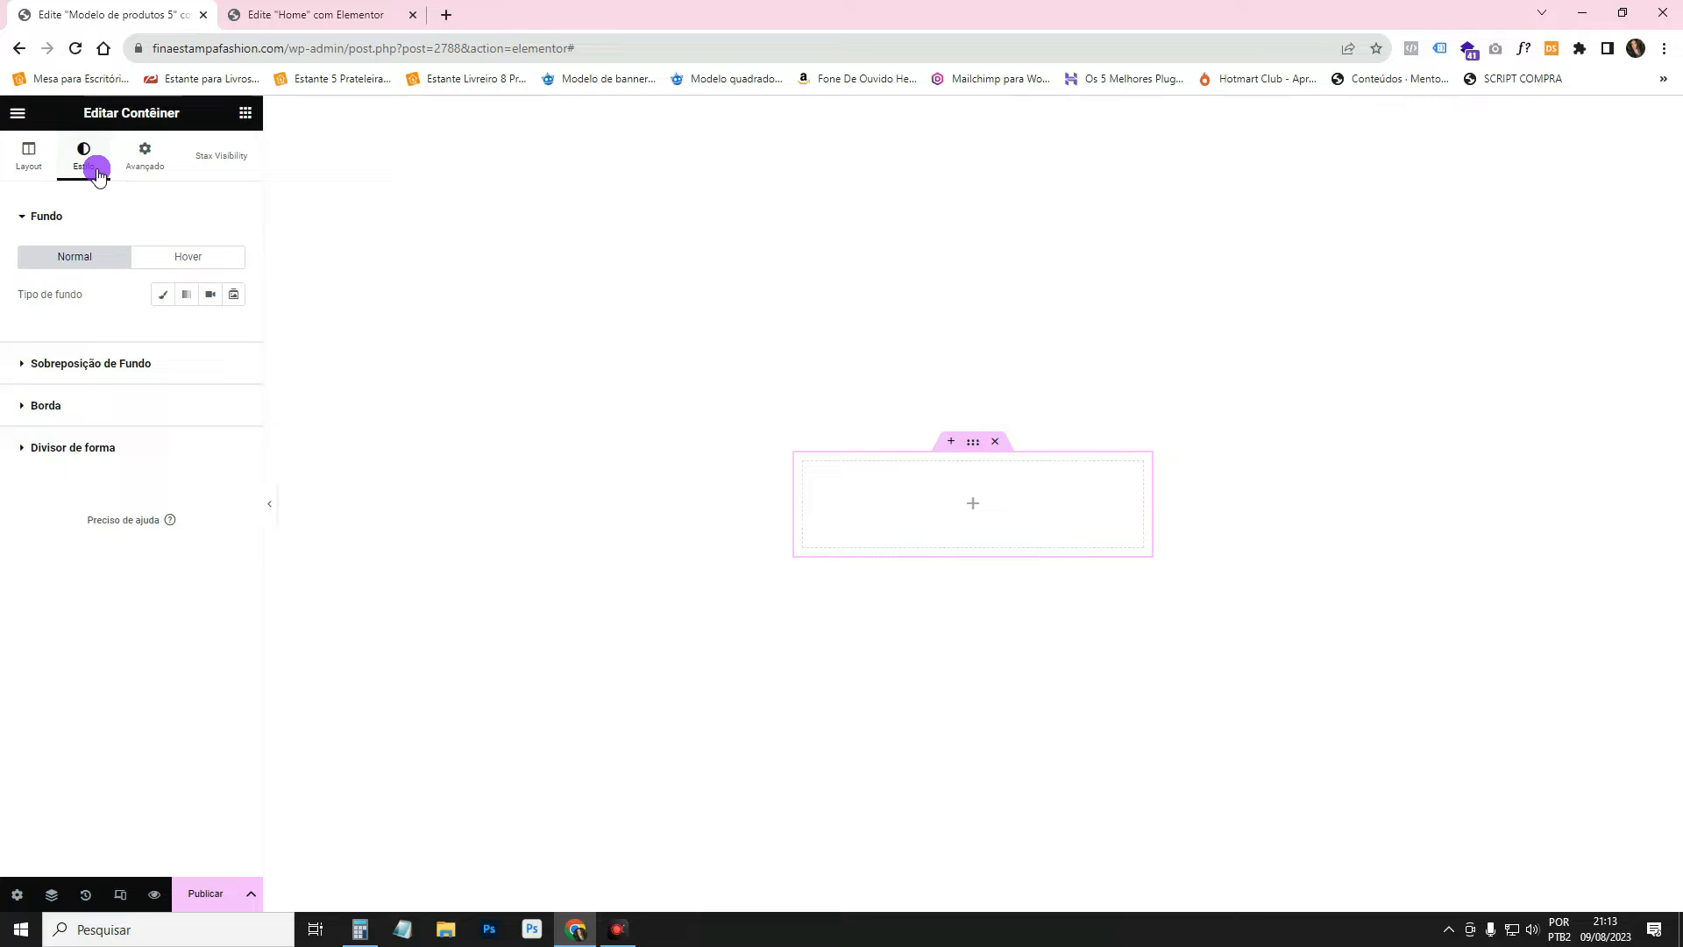
click(162, 294)
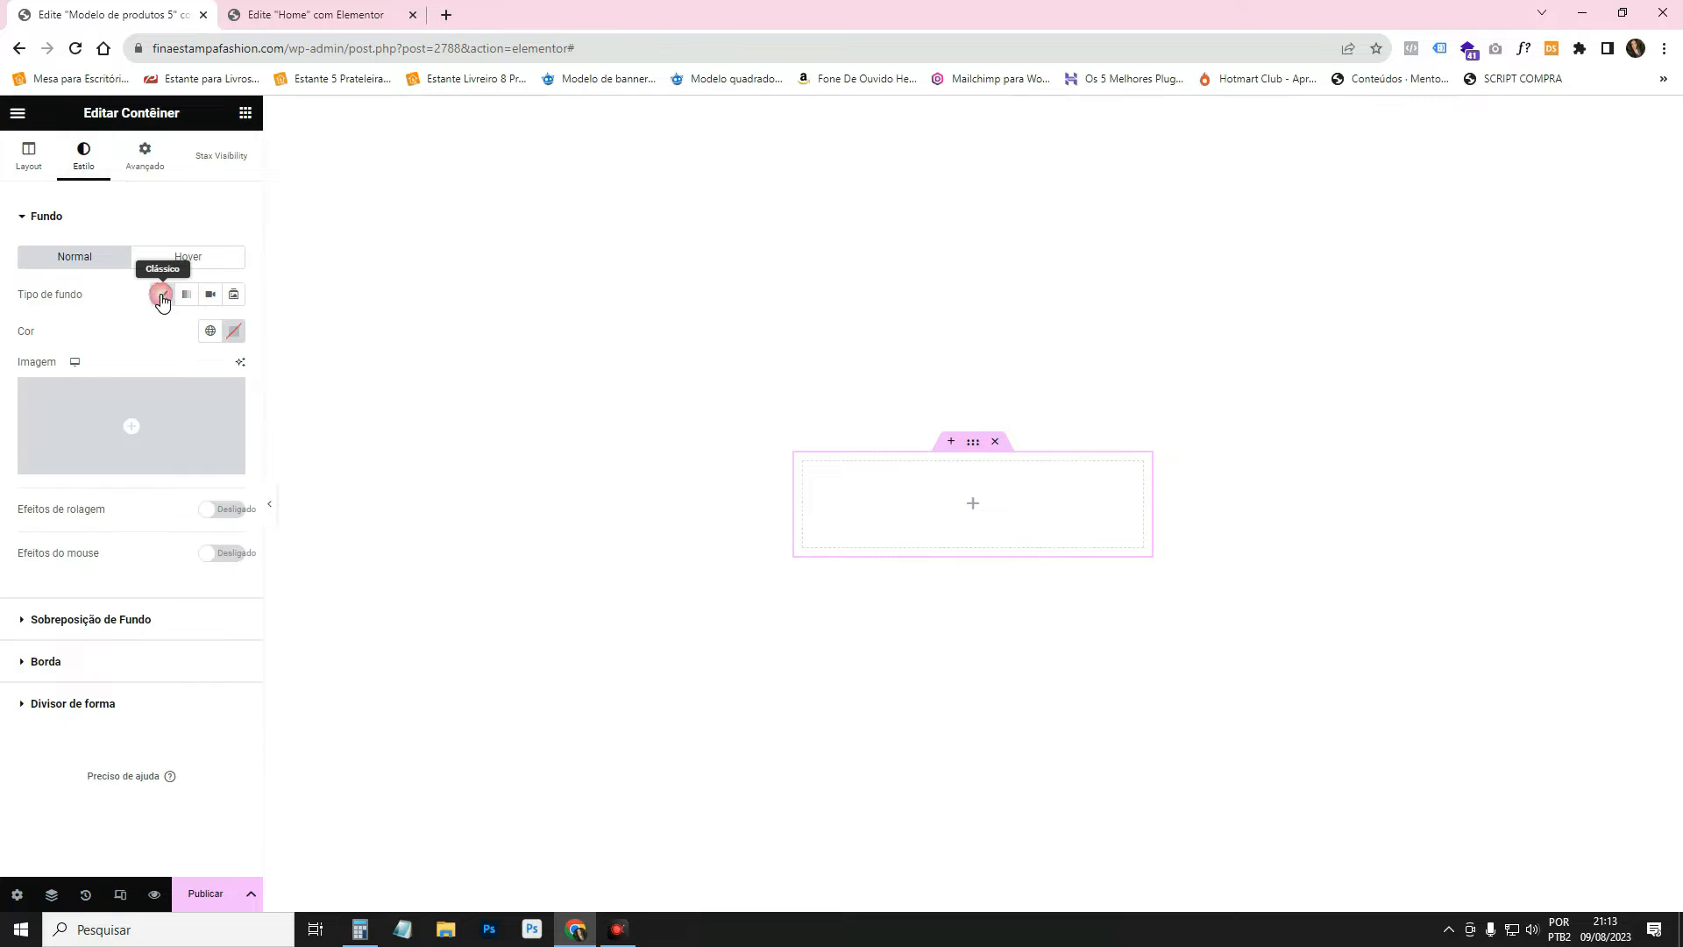
click(233, 462)
click(140, 519)
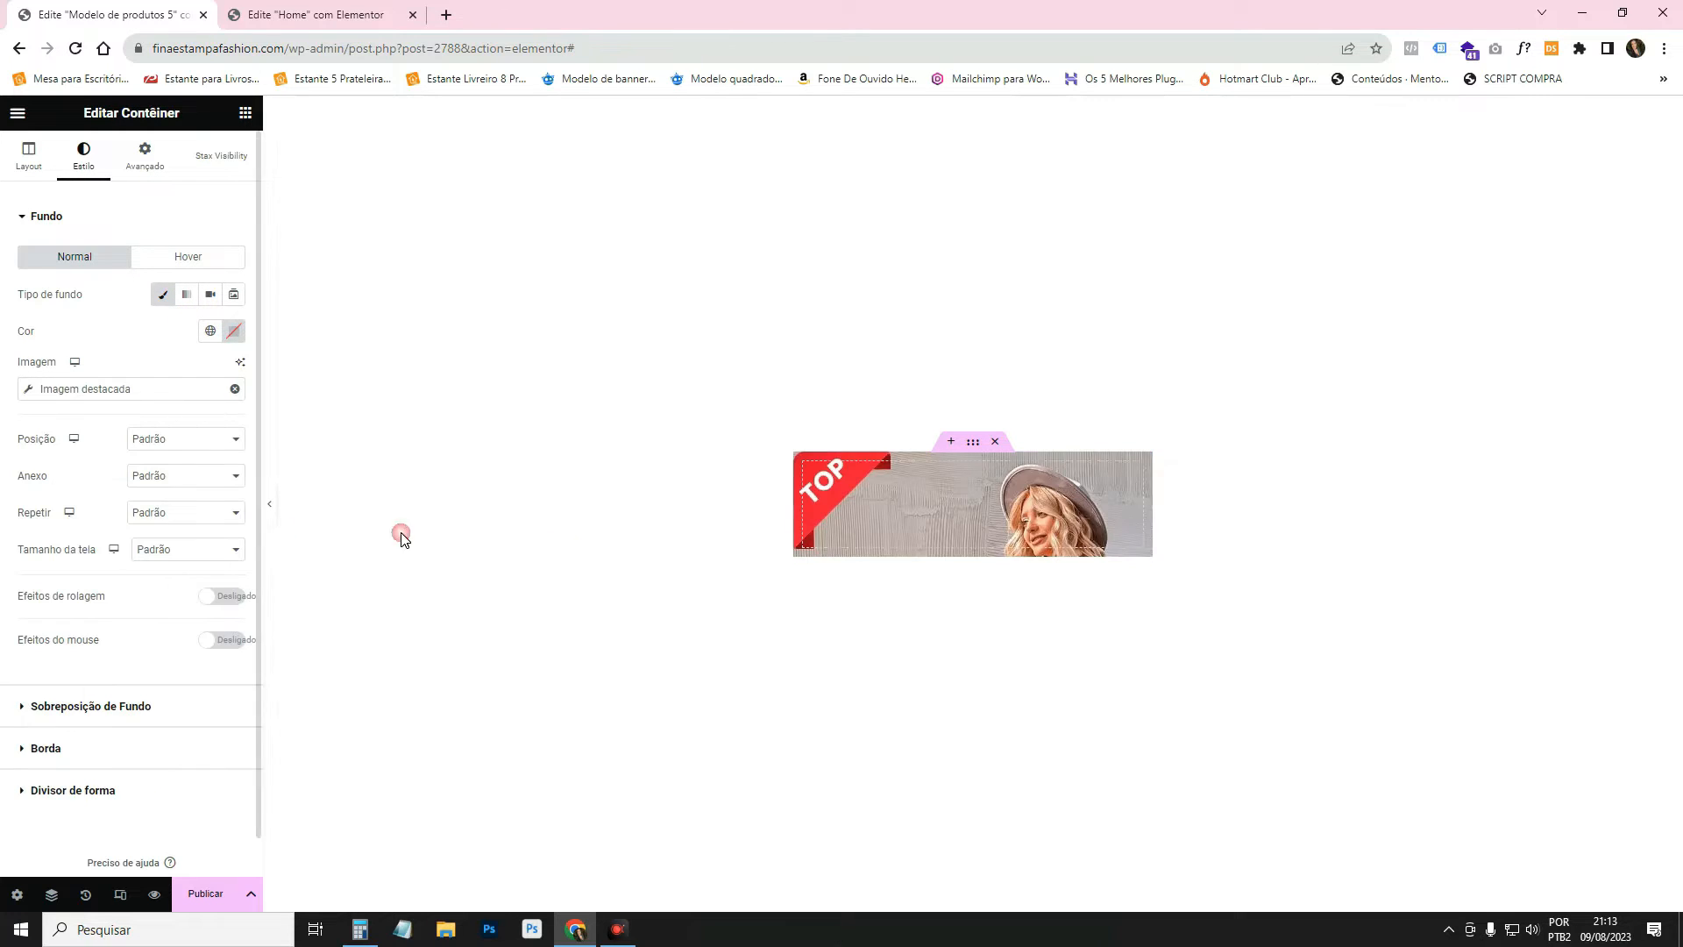
click(245, 114)
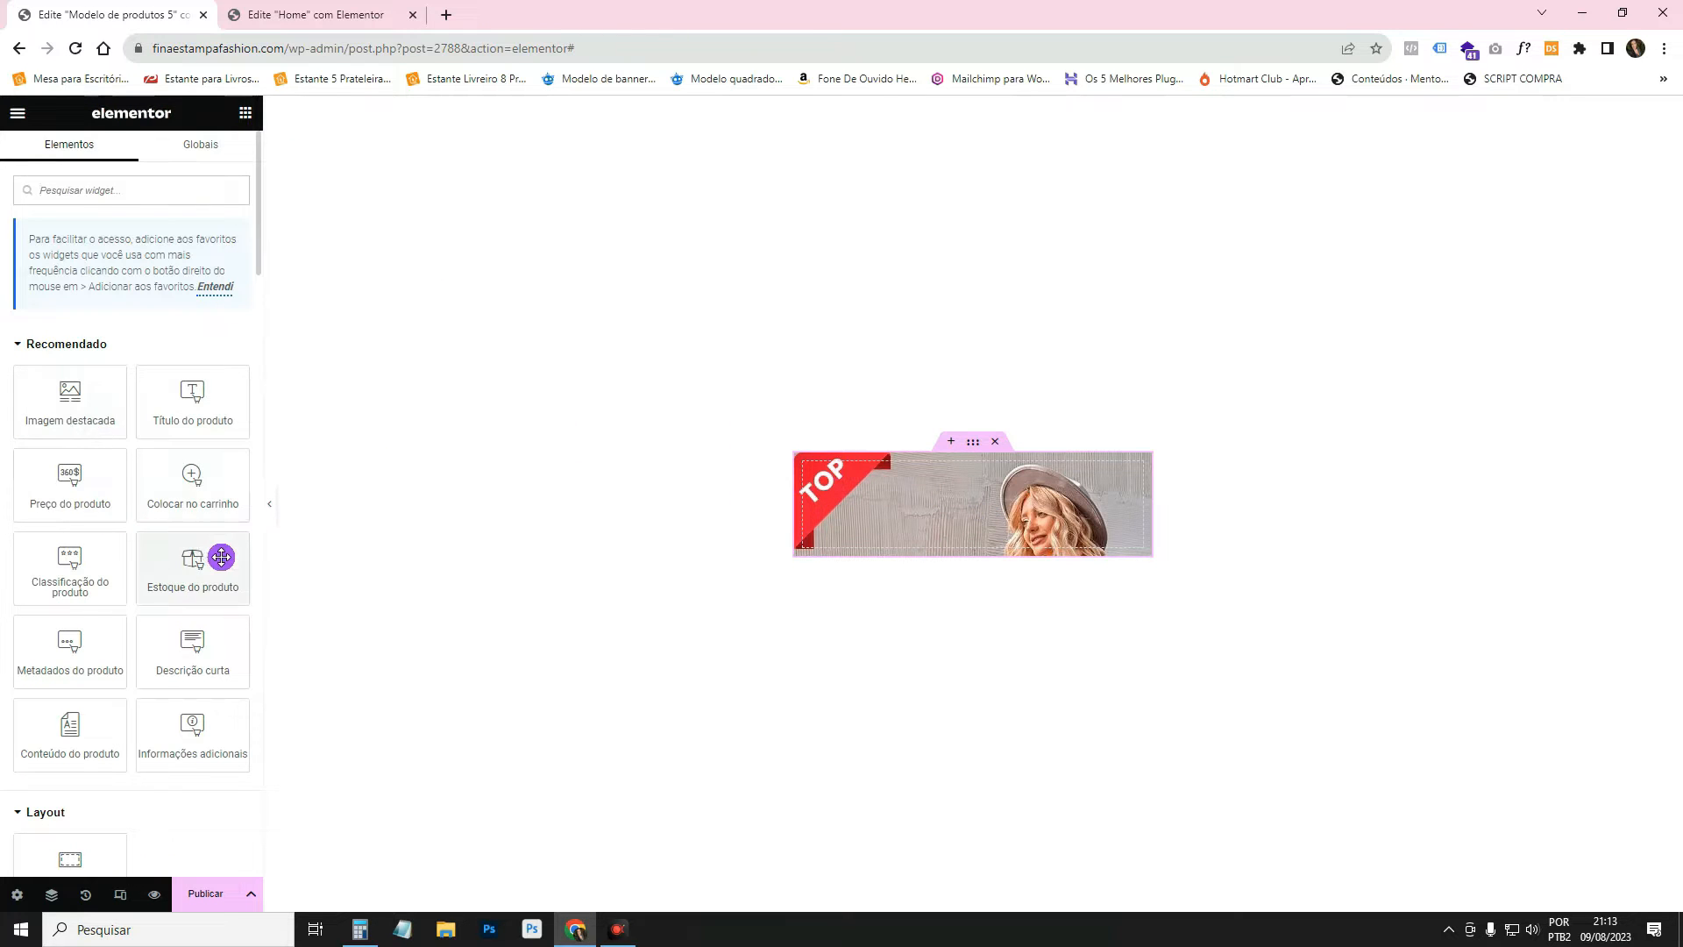
Add a Título do produto widget and two Preço do produto widgets to the container.
scroll(221, 557, down, 1)
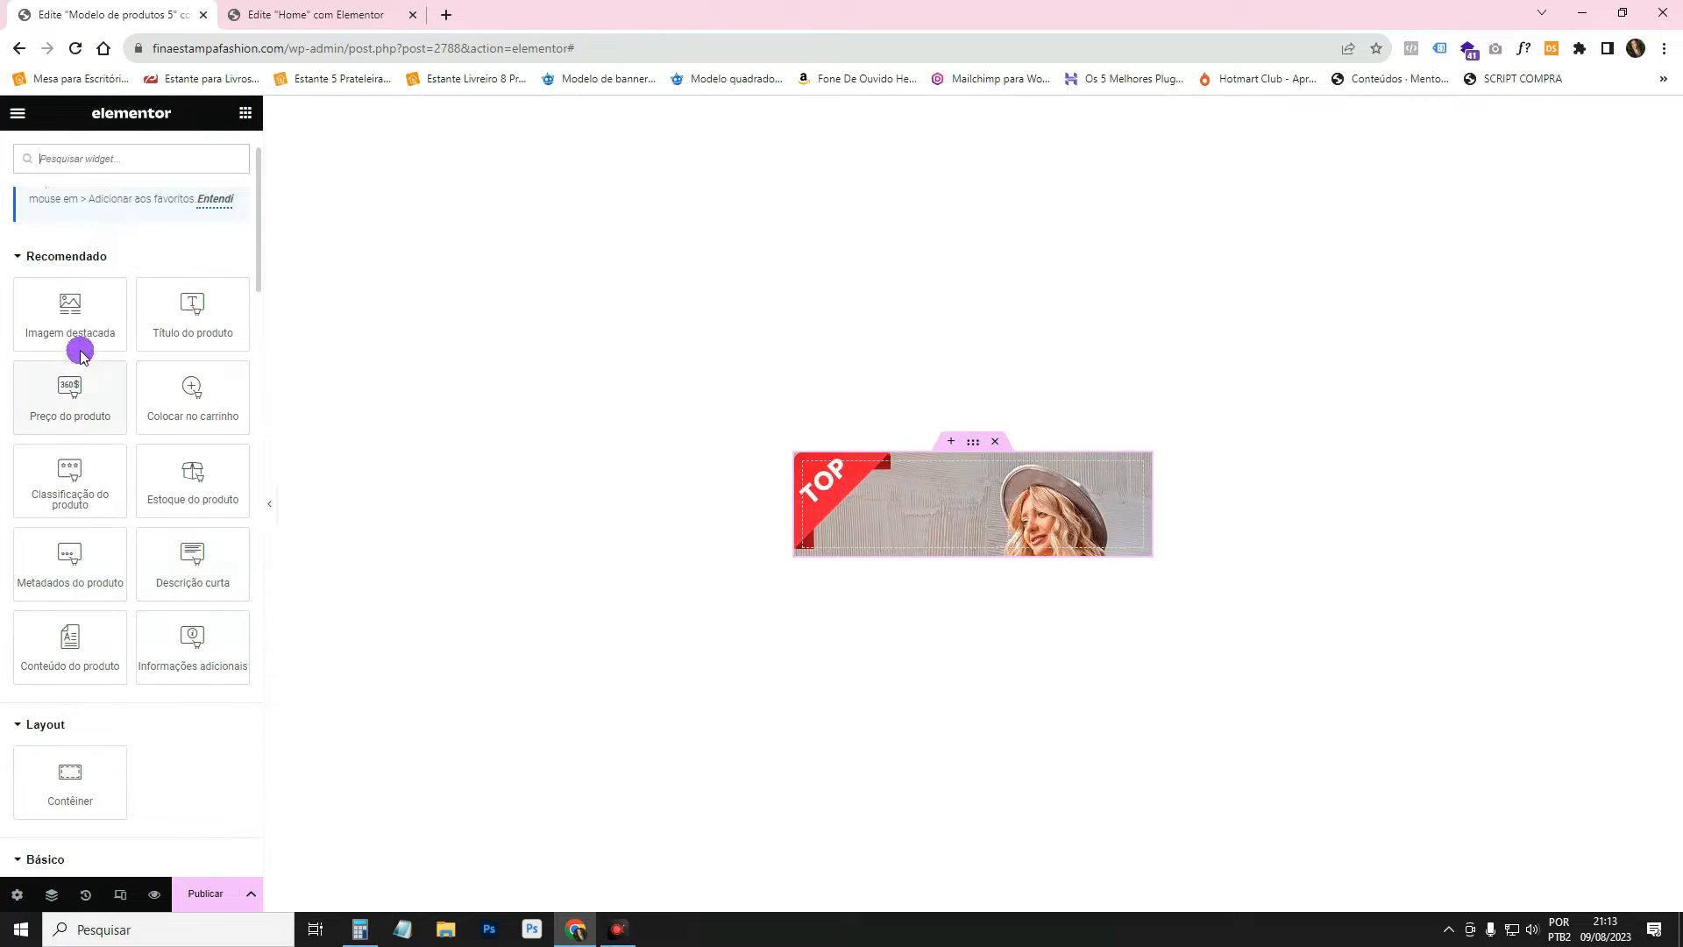
drag(171, 320, 979, 515)
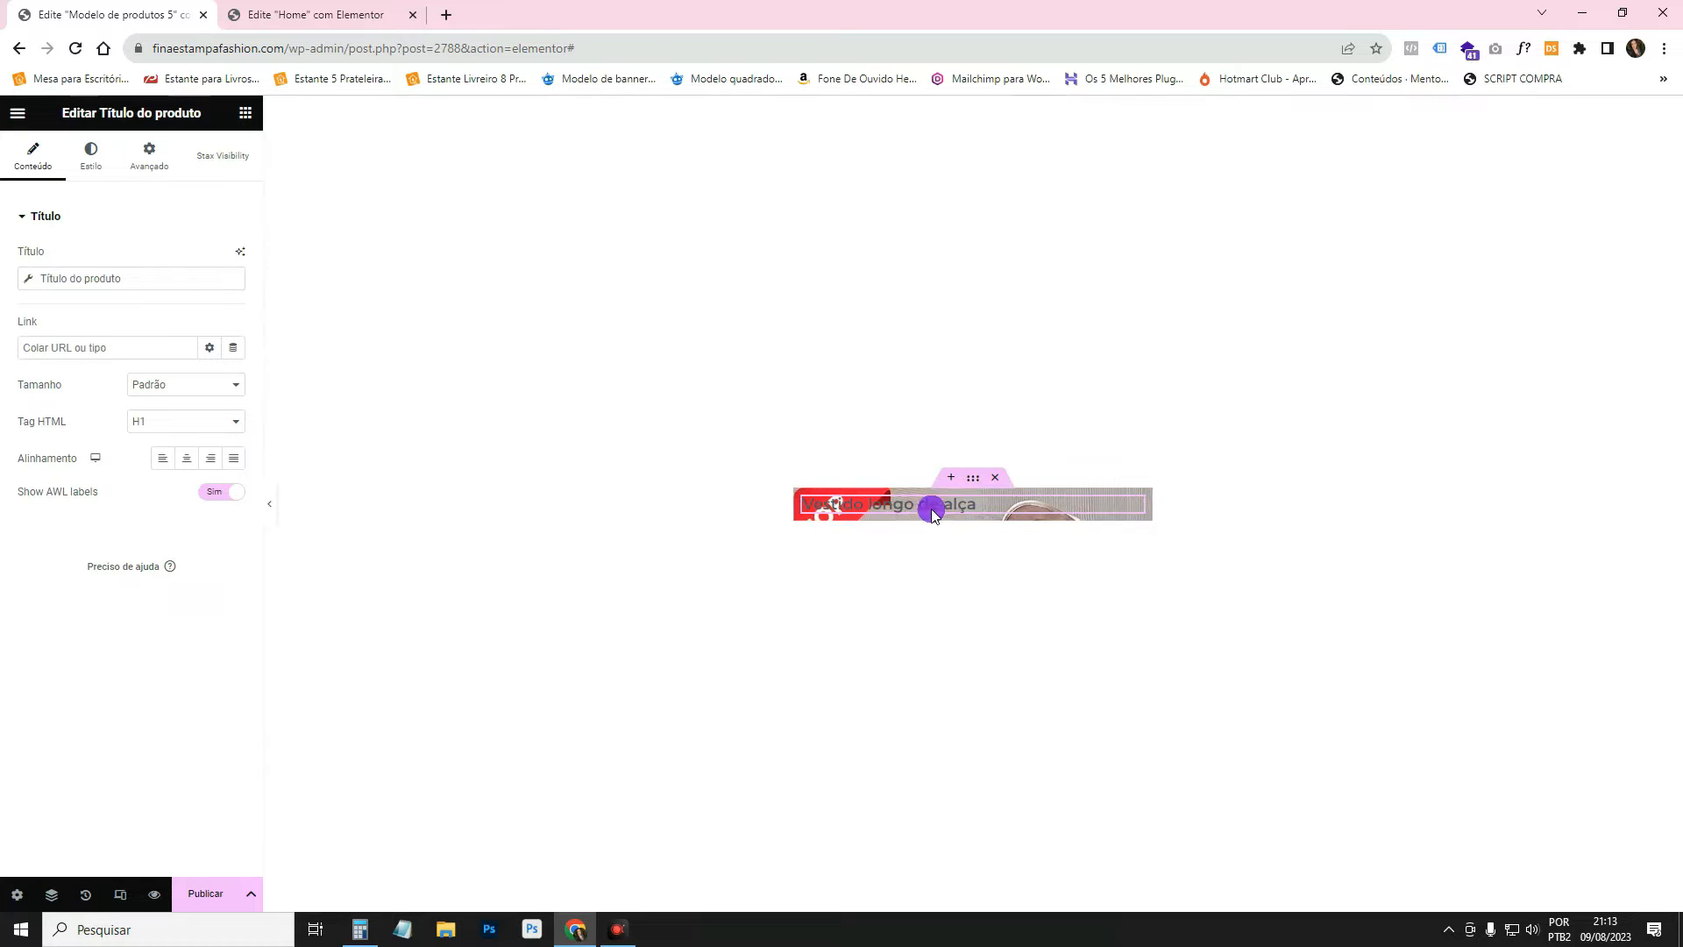
click(248, 114)
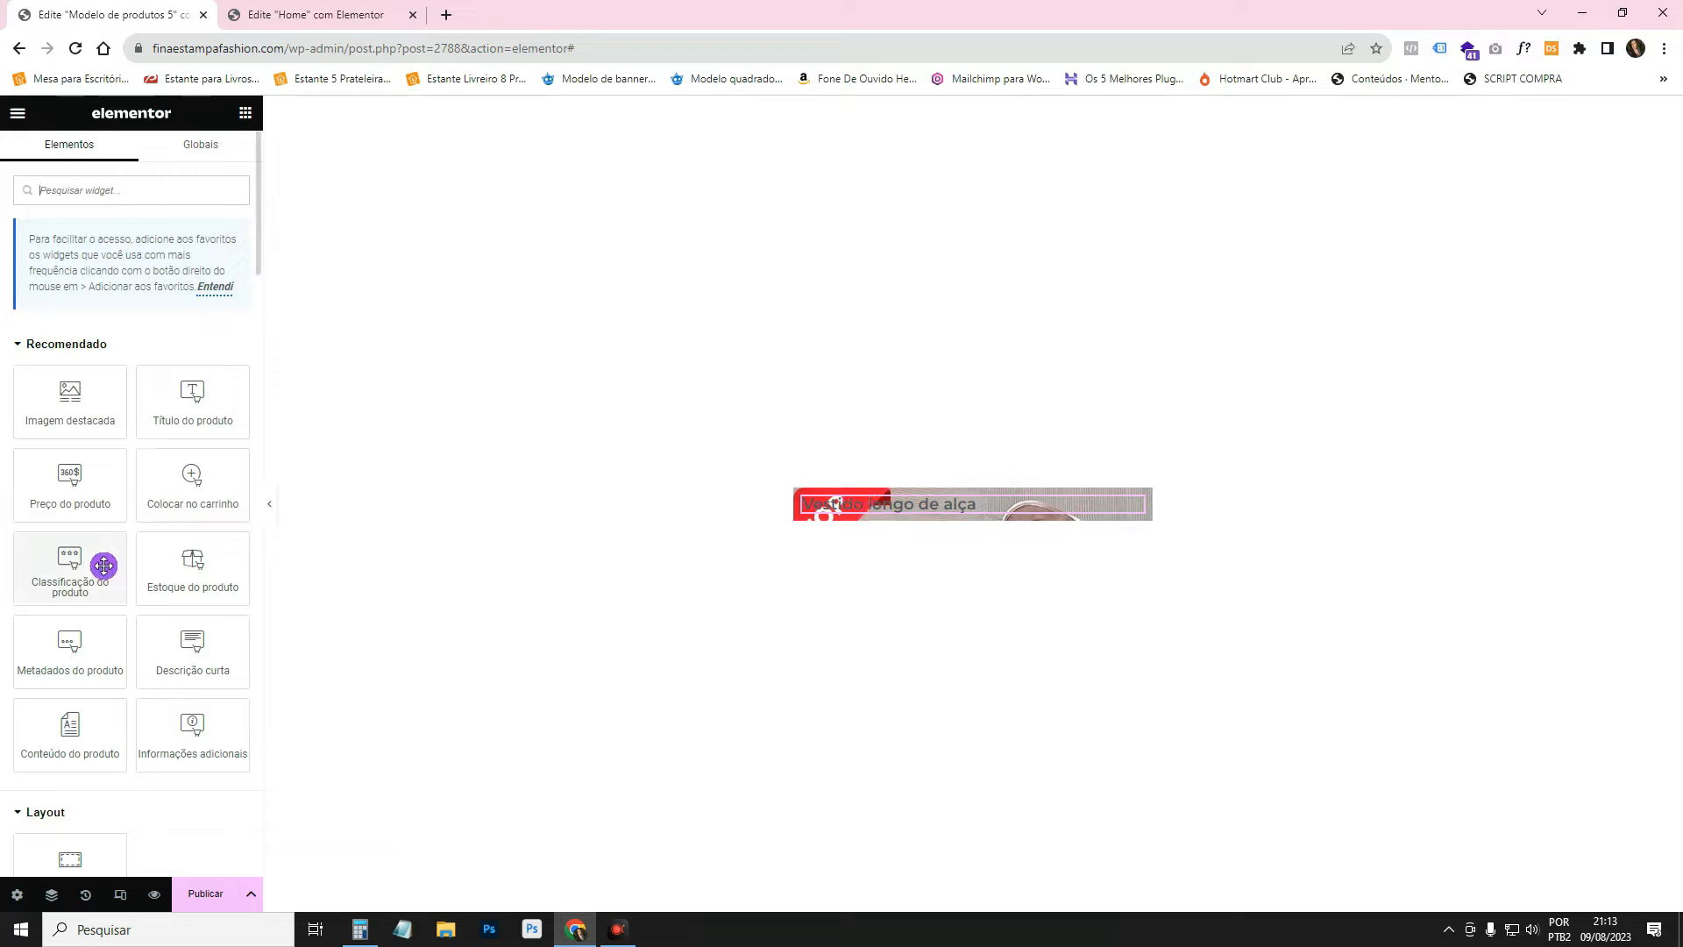
drag(70, 489, 912, 523)
click(248, 114)
drag(82, 477, 902, 543)
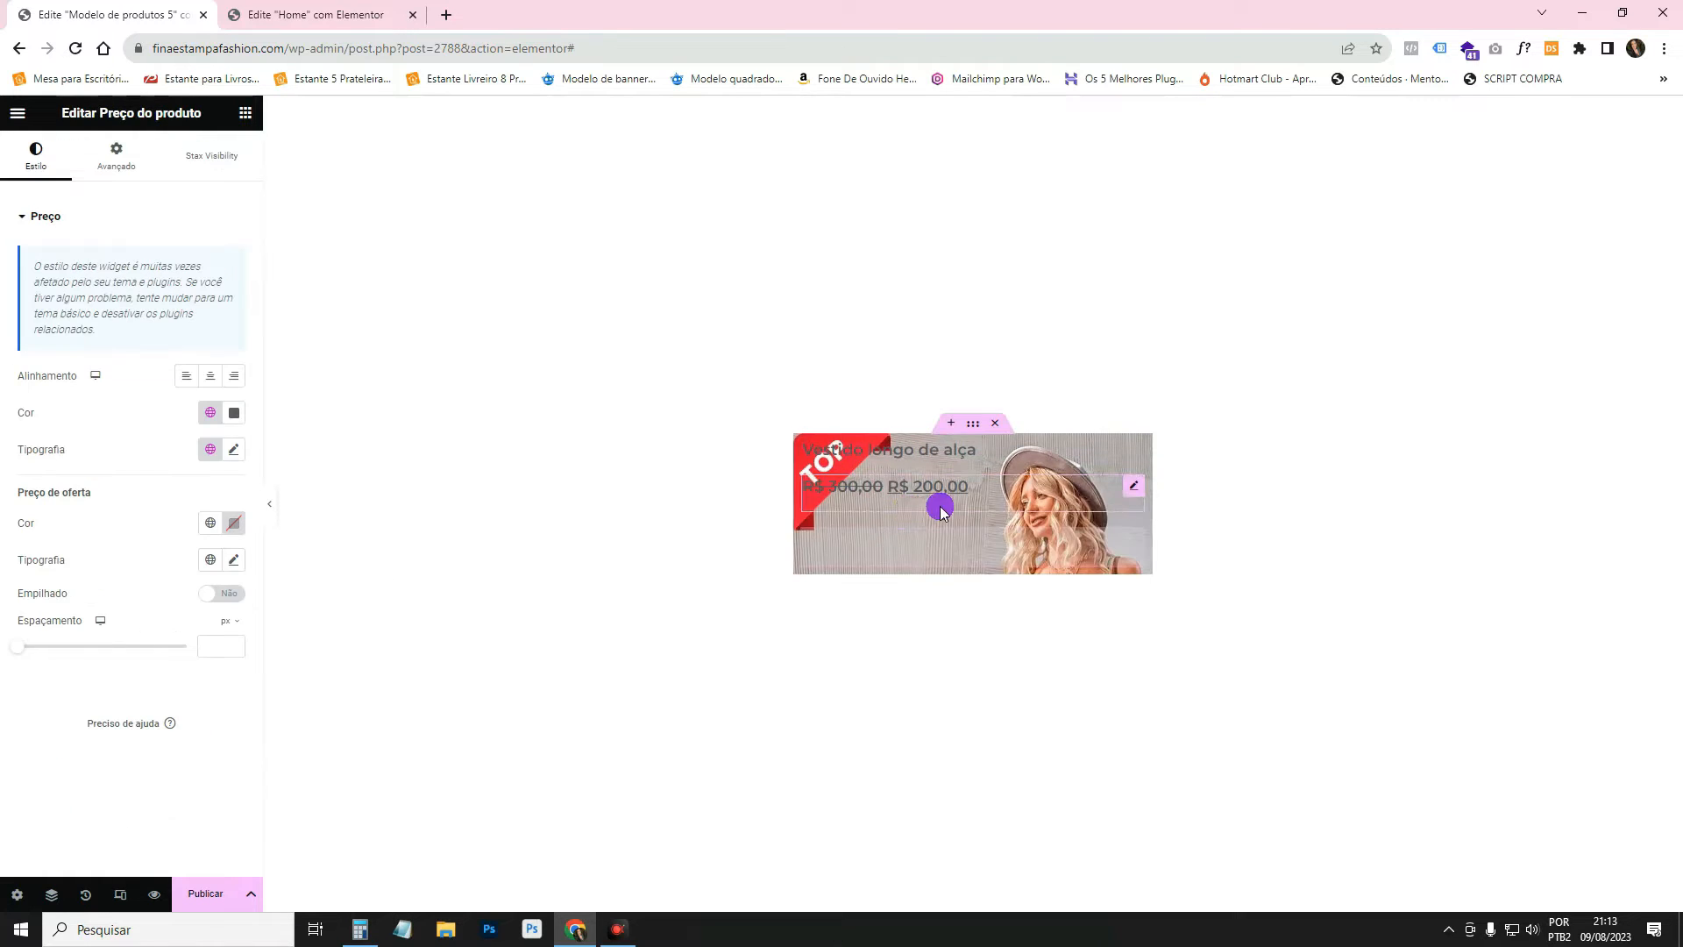
Give the container a Clássico background overlay in black with an opacity of 0.7.
click(971, 426)
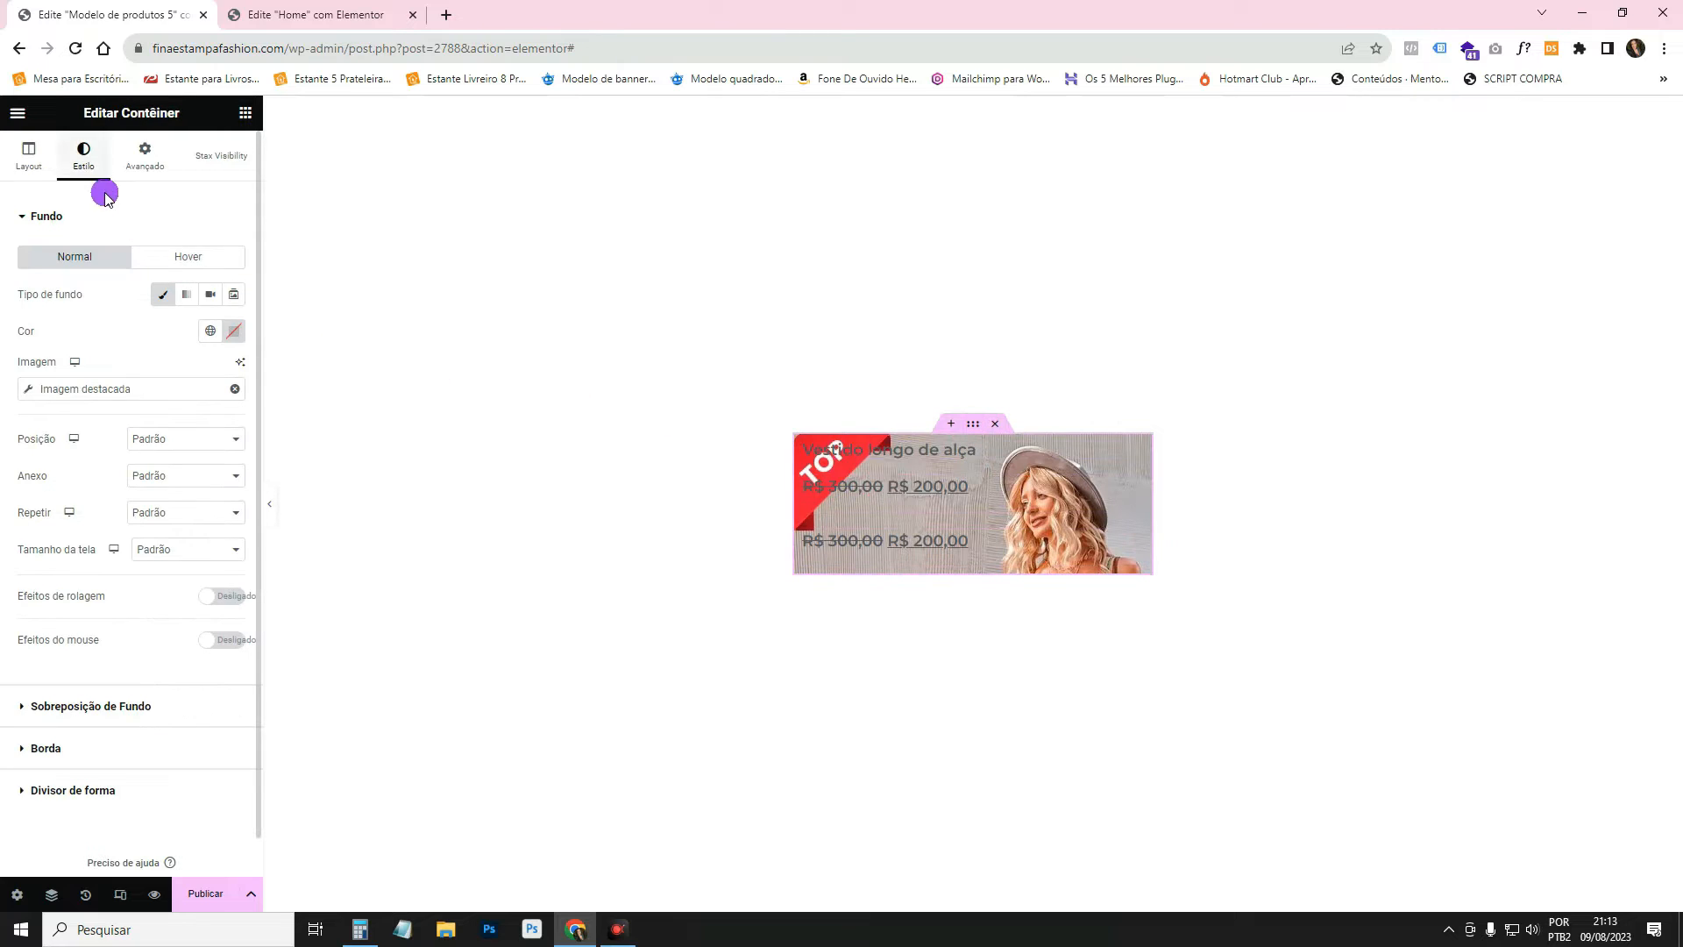
click(91, 706)
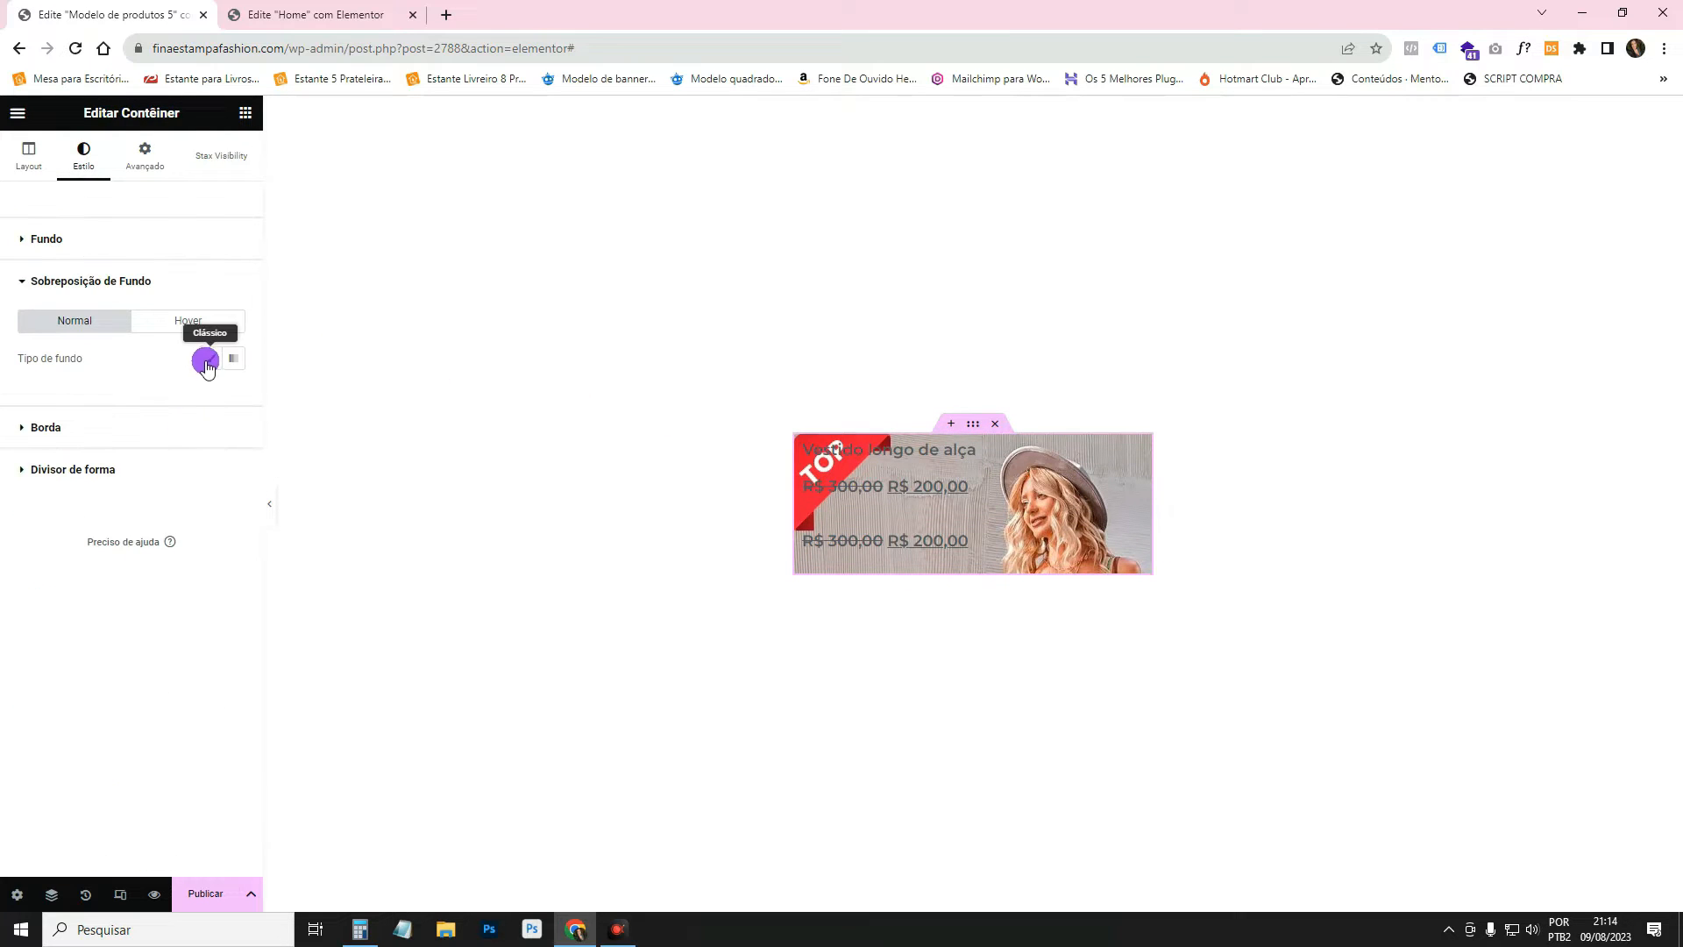
click(210, 358)
click(227, 401)
mouse_move(233, 594)
mouse_down()
mouse_move(147, 563)
mouse_move(128, 597)
mouse_move(136, 584)
mouse_up()
click(99, 596)
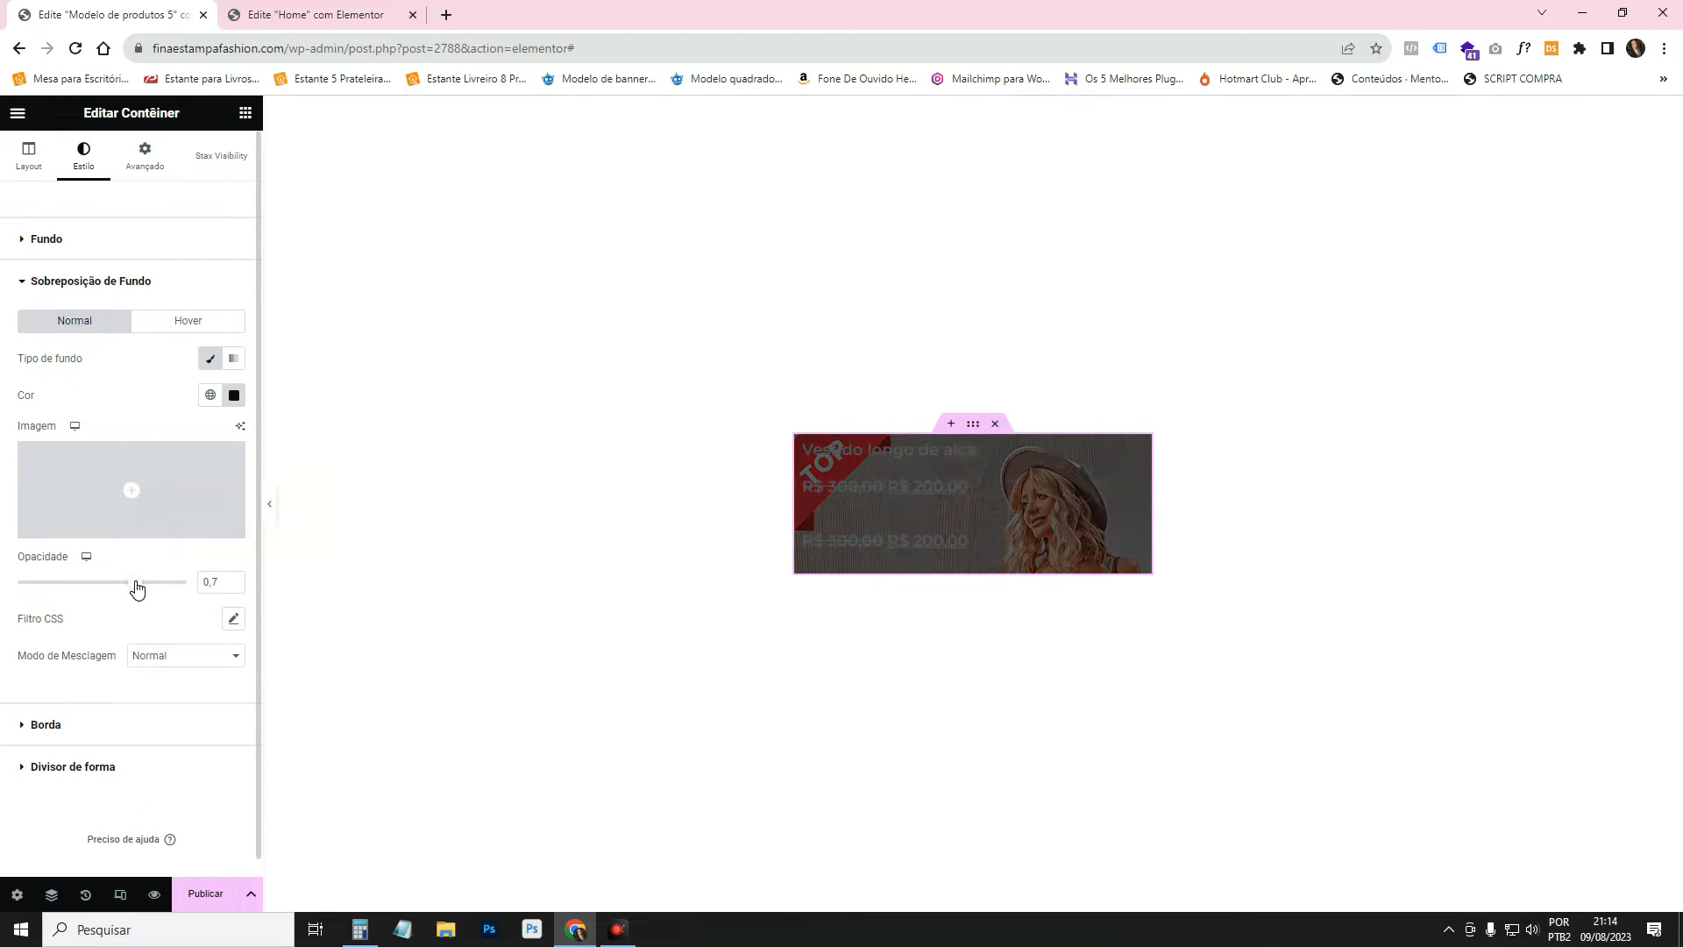
Set the text color of the product title to white.
click(863, 449)
click(85, 168)
click(233, 258)
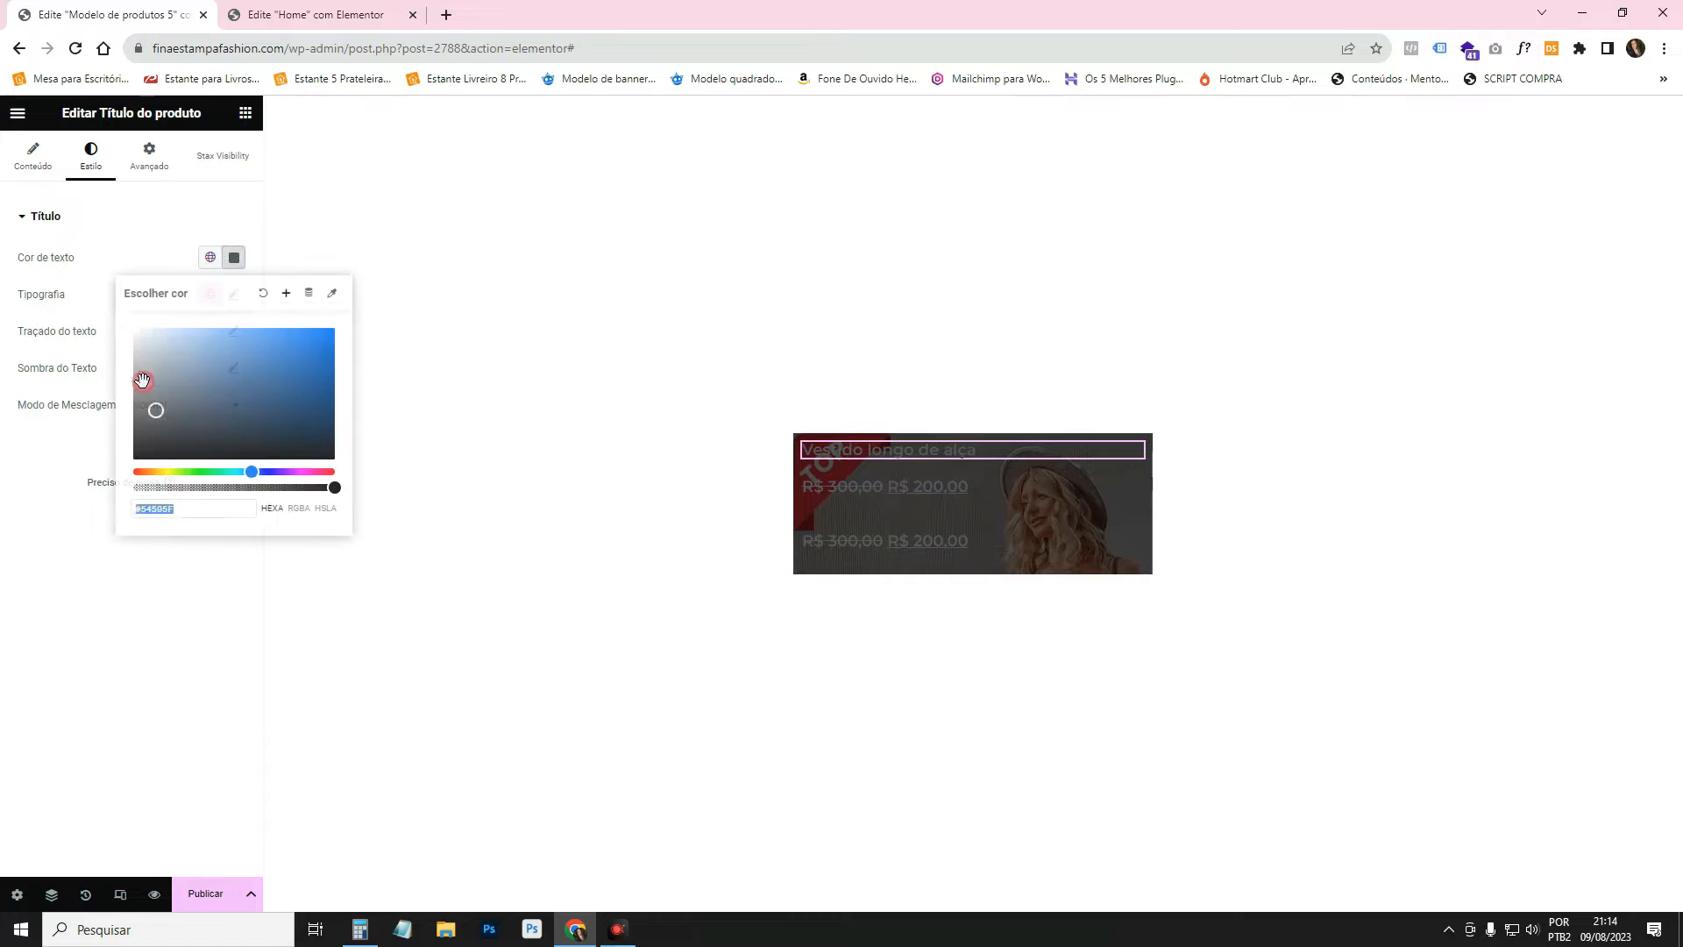
drag(145, 383, 82, 286)
Try to copy the product title's style onto the first product price.
right_click(899, 449)
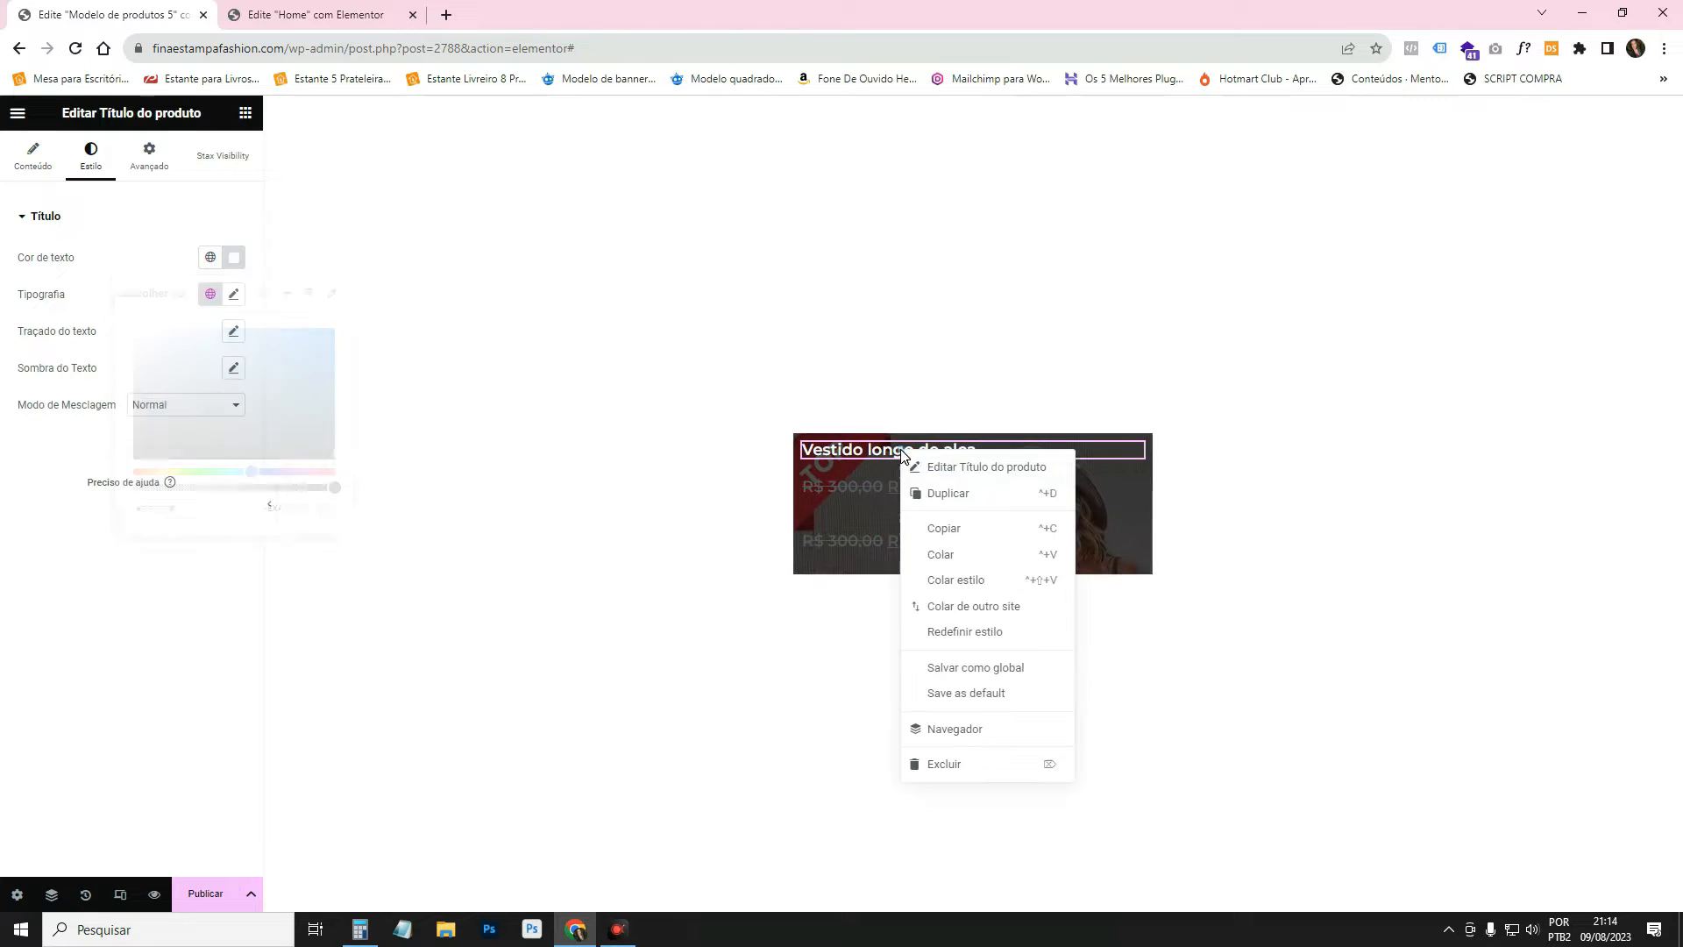
click(951, 526)
right_click(939, 495)
click(1047, 625)
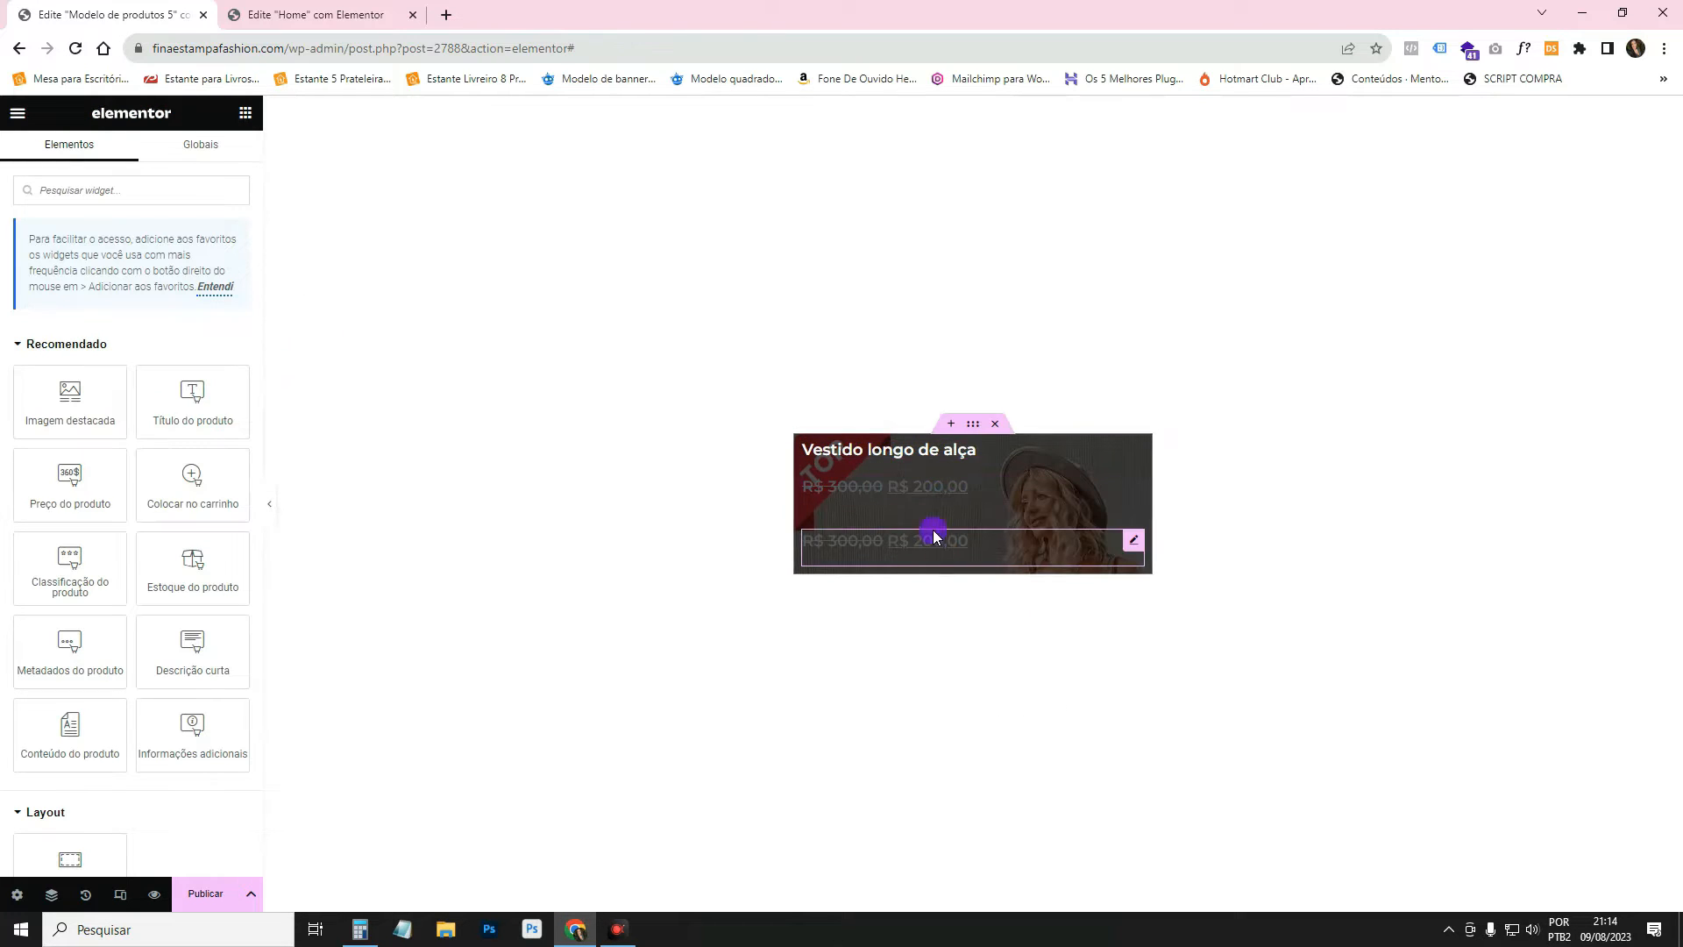
Set the price color of both Preço do produto widgets to white (#FFFFFF).
click(927, 495)
click(127, 166)
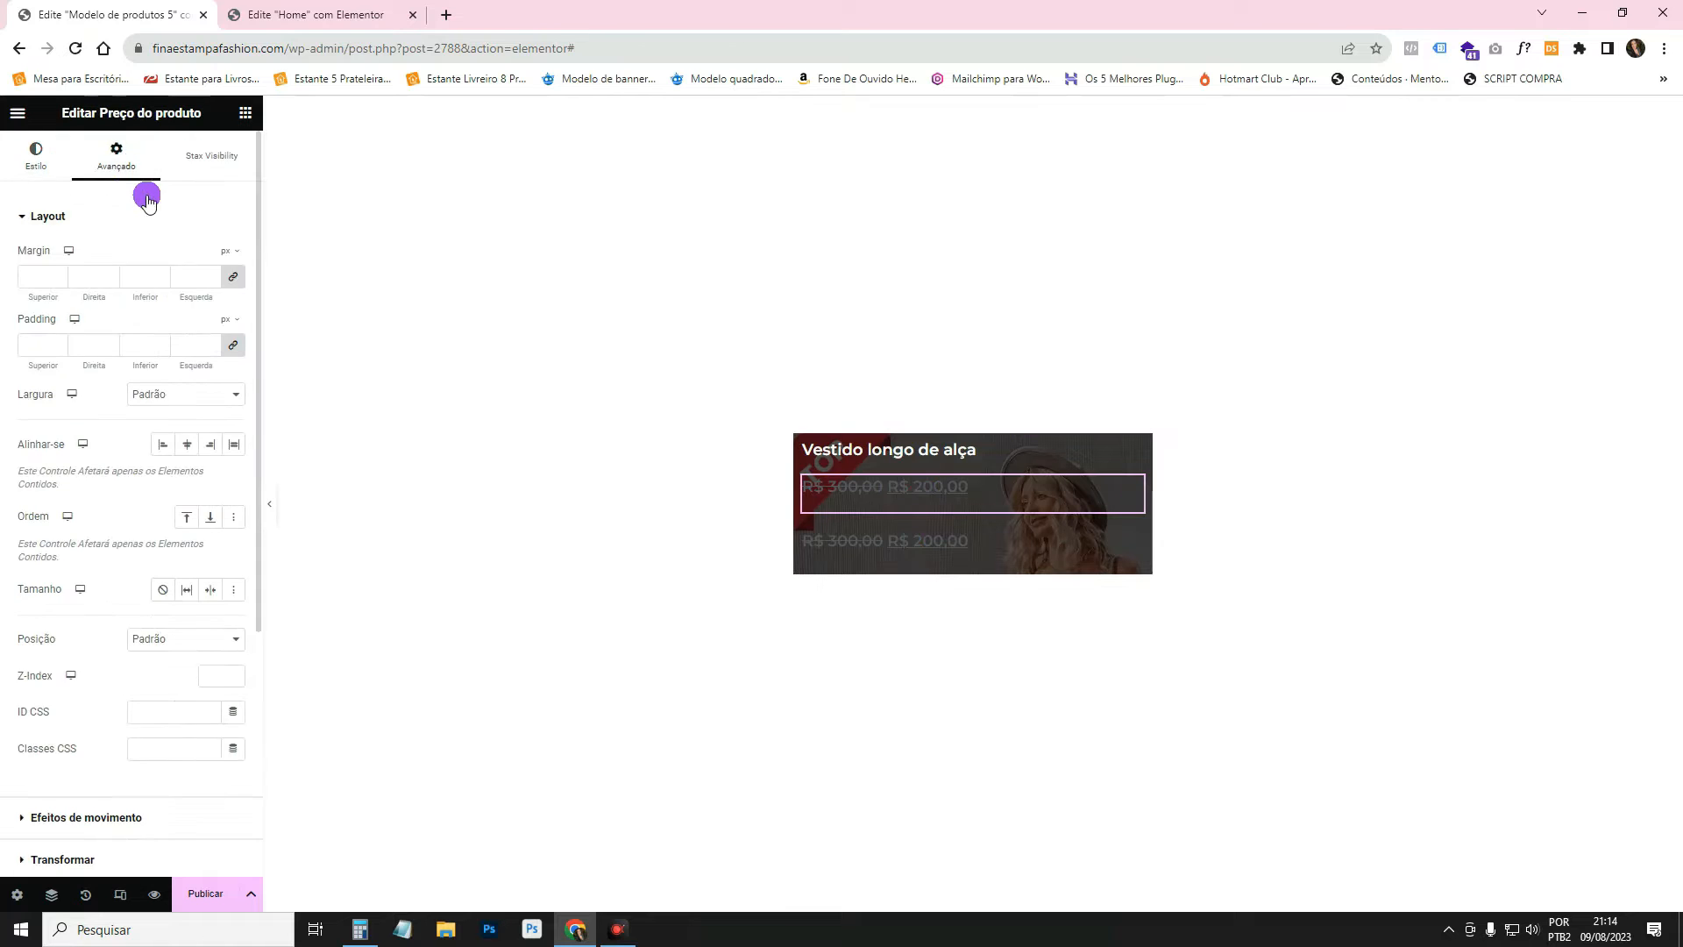
click(35, 157)
click(235, 413)
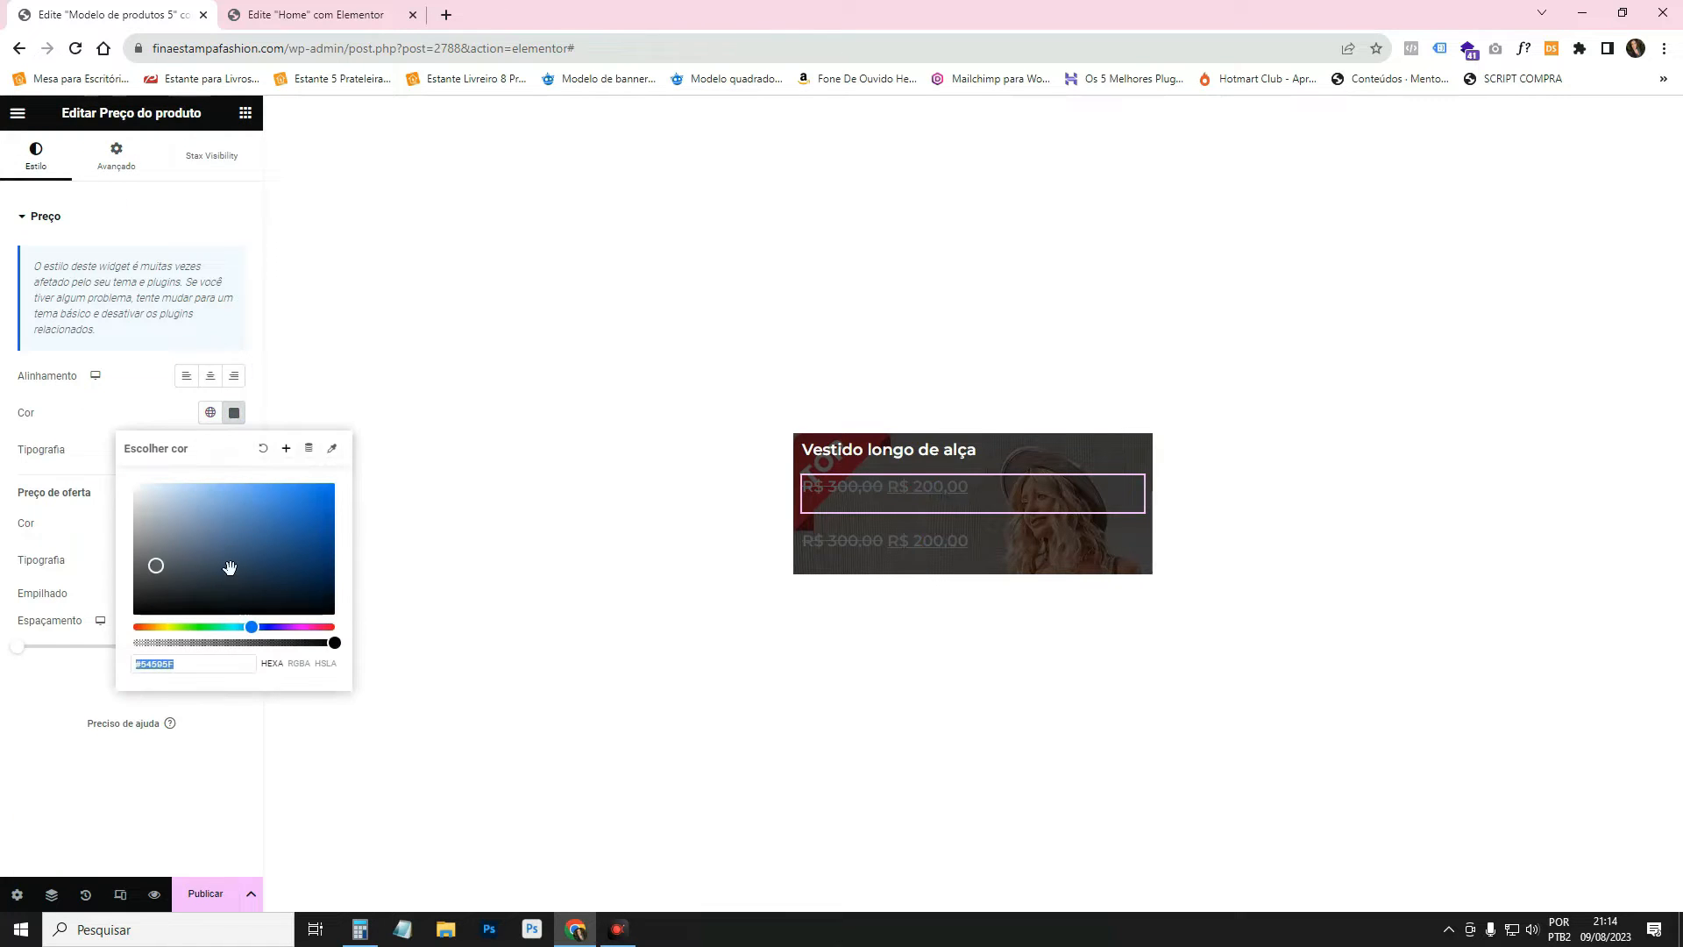
text(#FFFFFF)
click(841, 548)
click(234, 413)
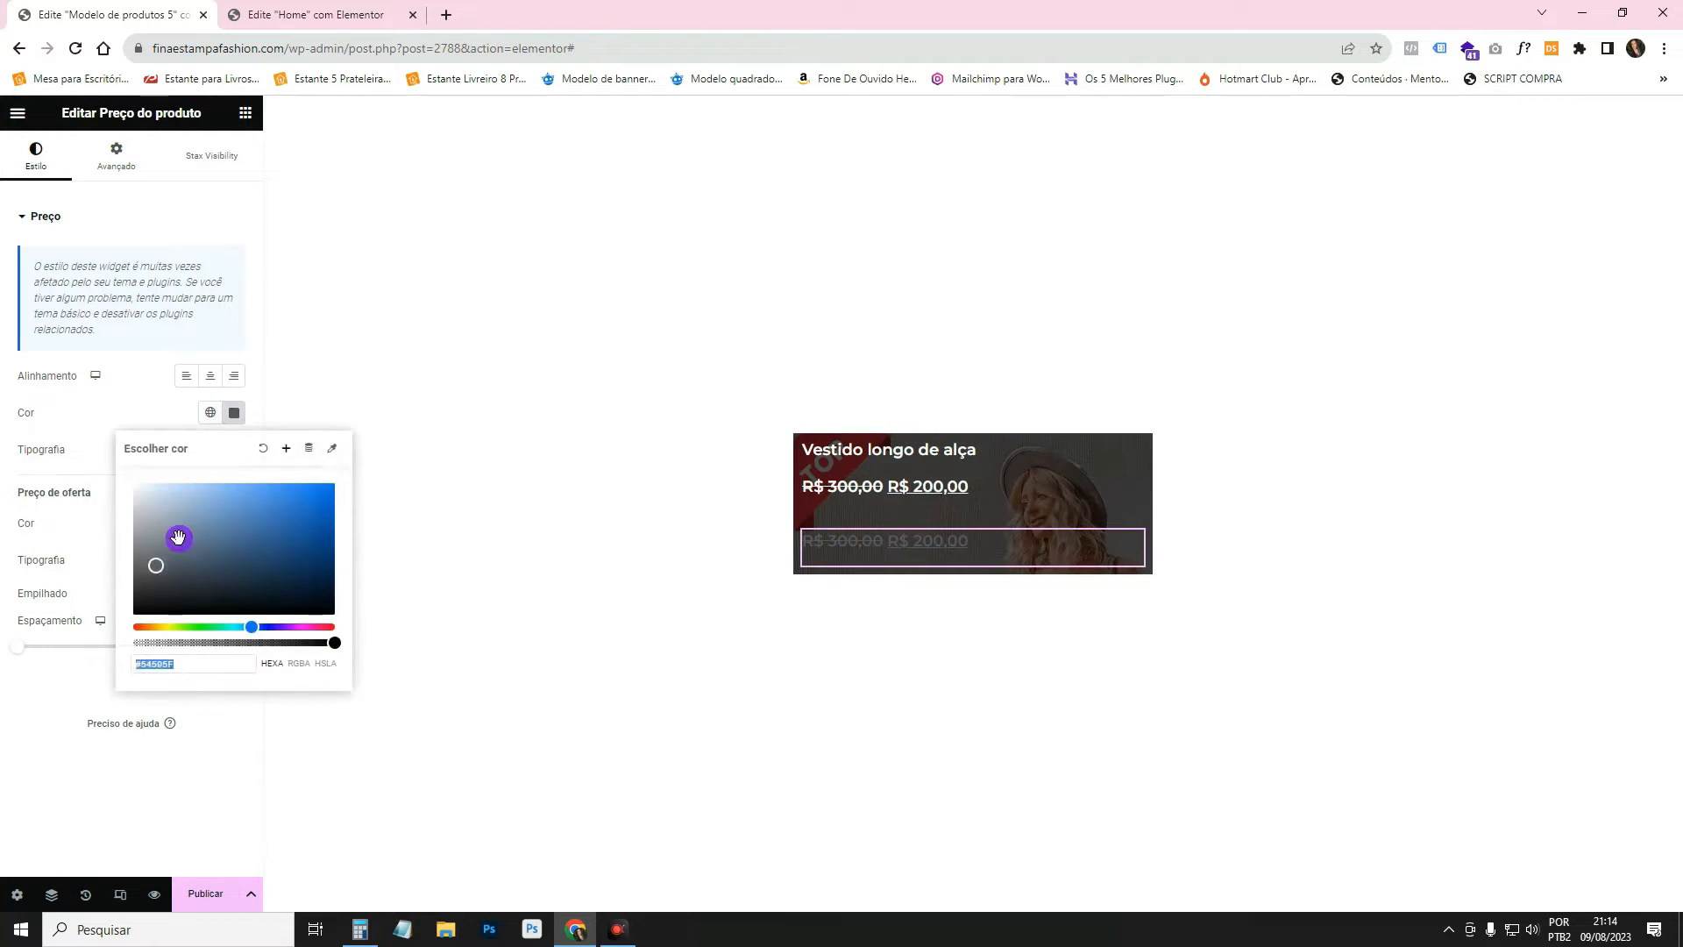
key(ctrl+v)
click(356, 475)
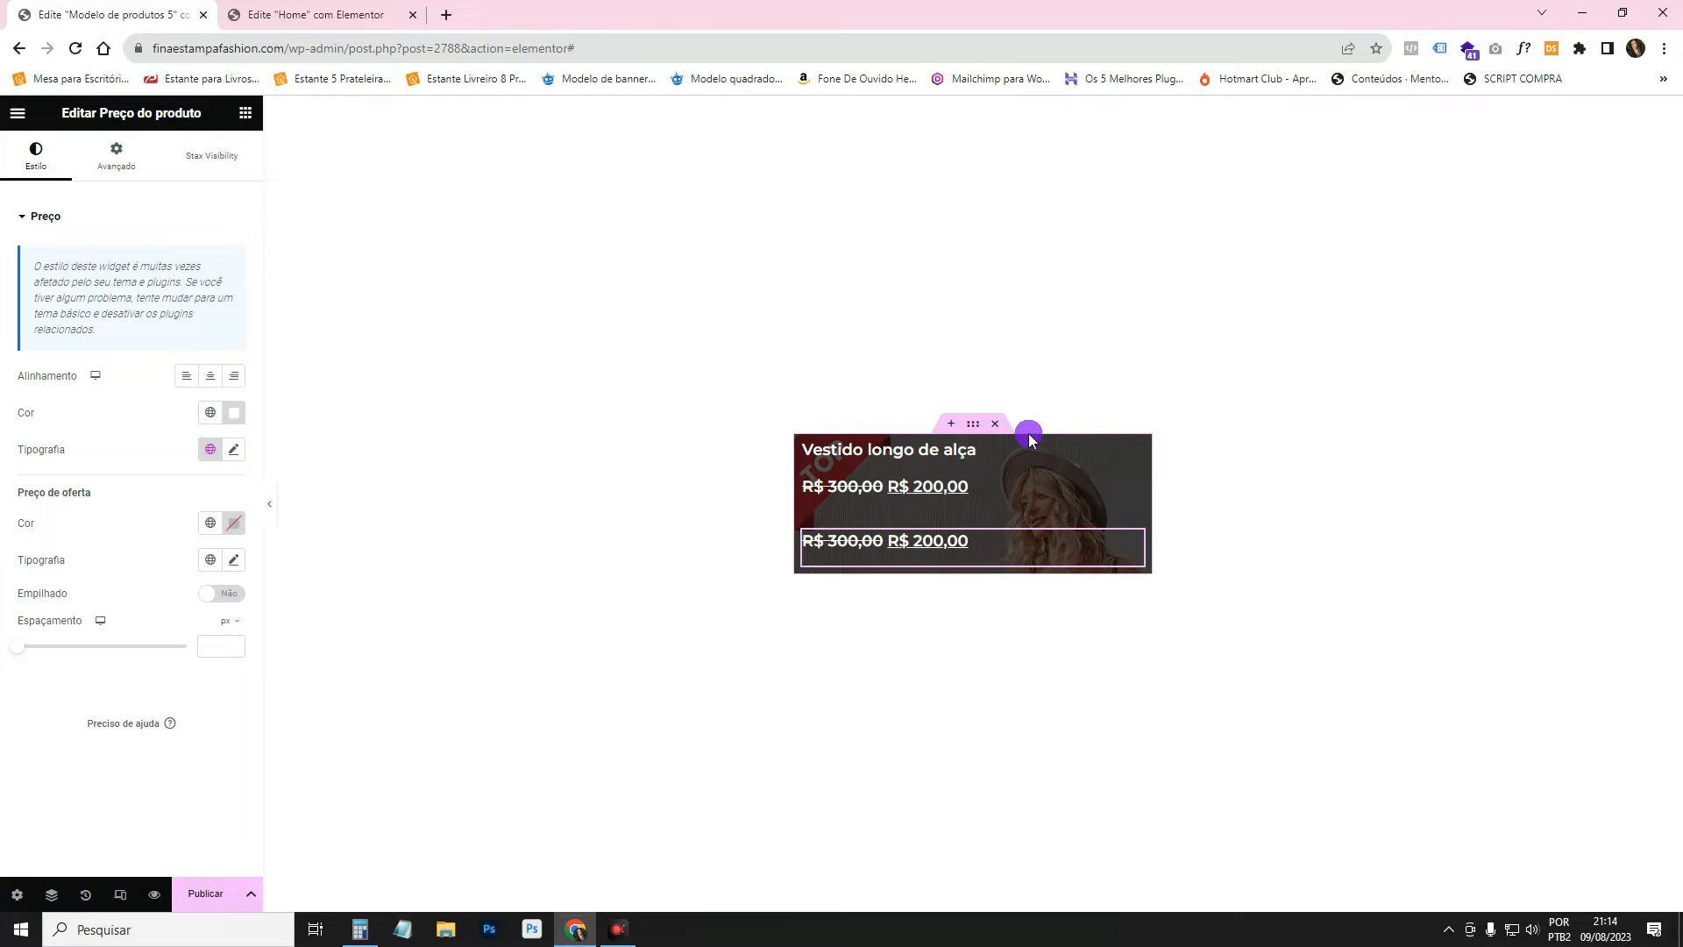
Delete the whole container and try a Título widget with the dynamic tag Preço do produto as its text.
click(996, 426)
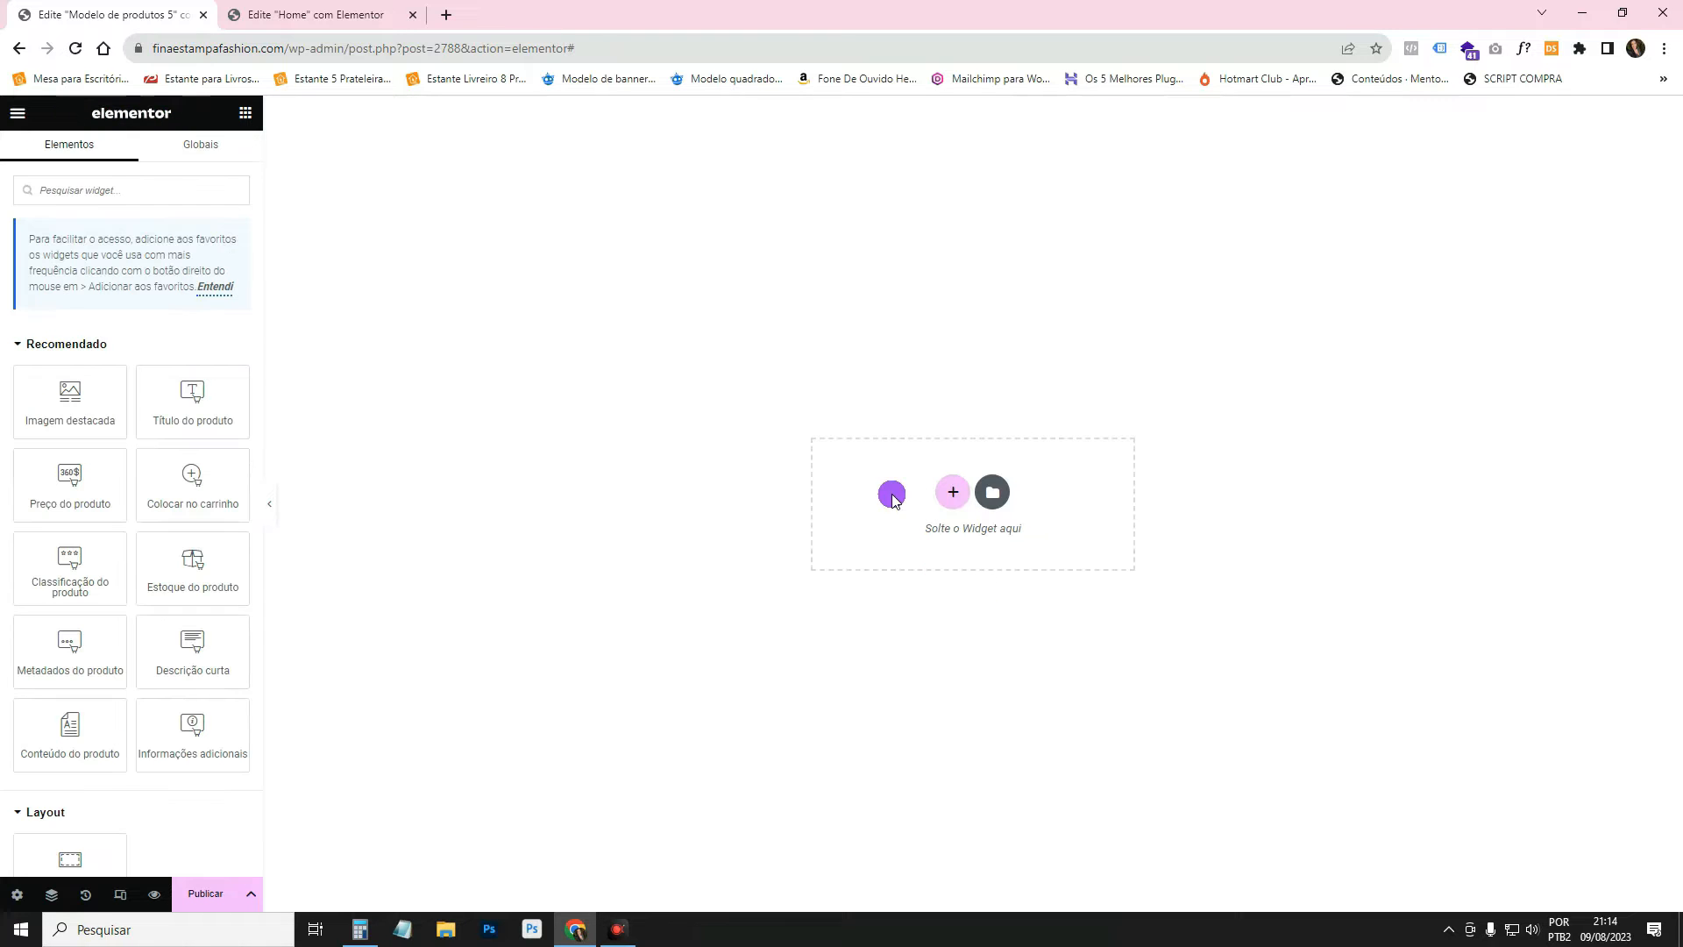
scroll(150, 590, down, 3)
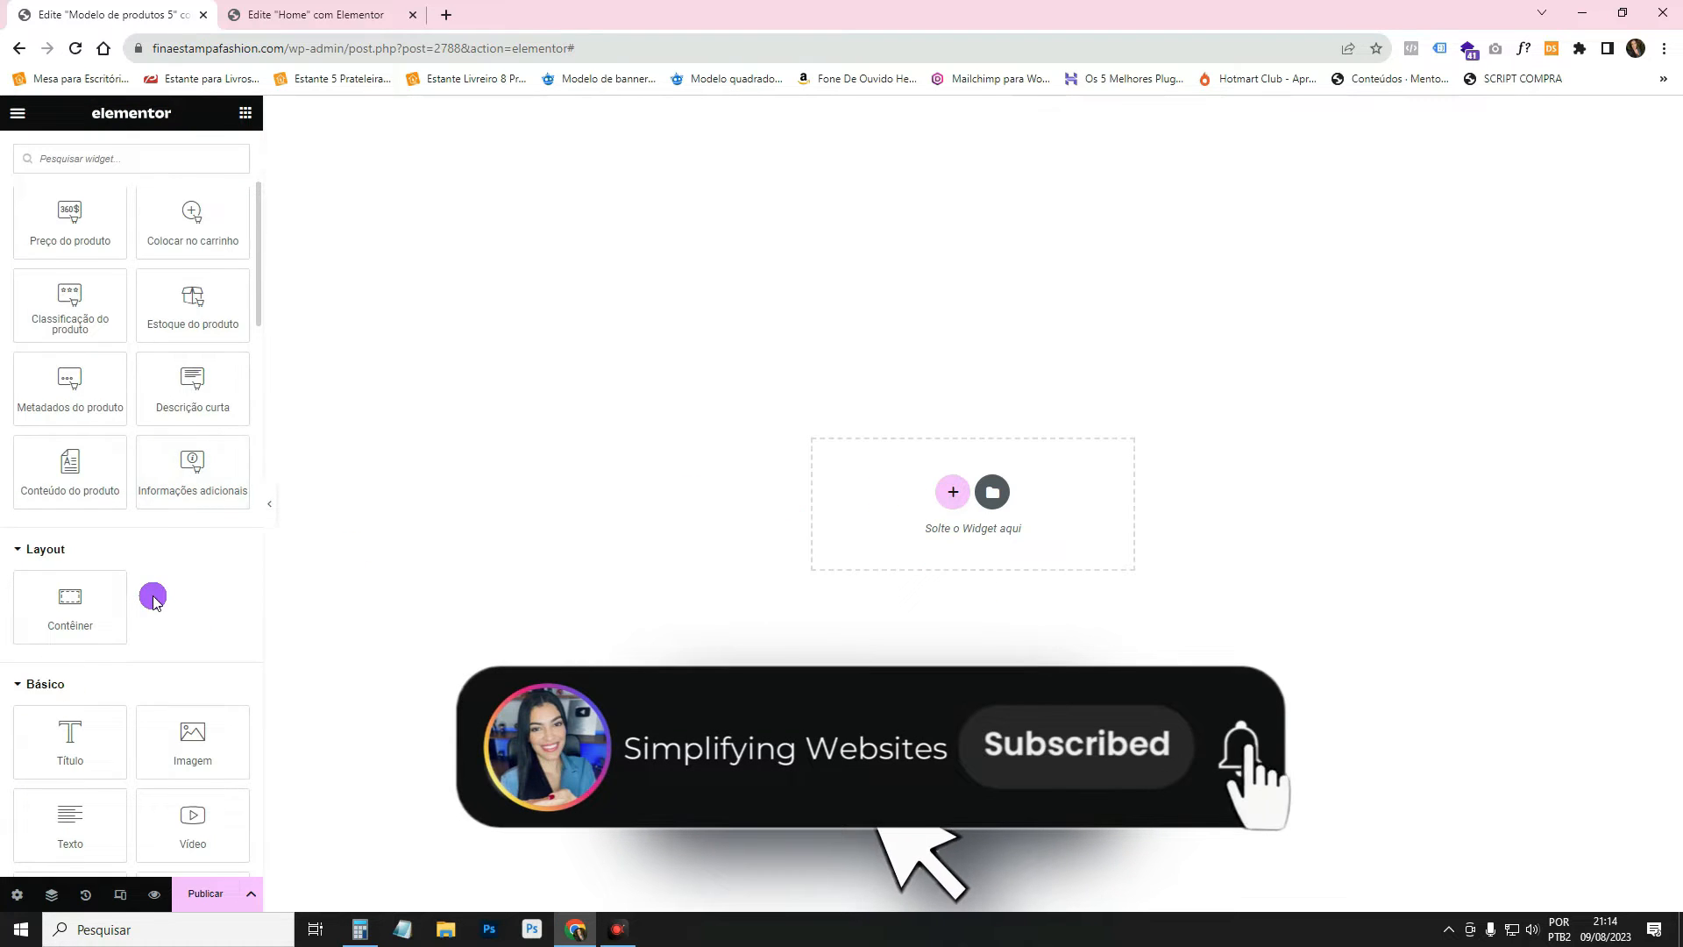
scroll(150, 593, down, 2)
drag(123, 574, 951, 484)
click(229, 289)
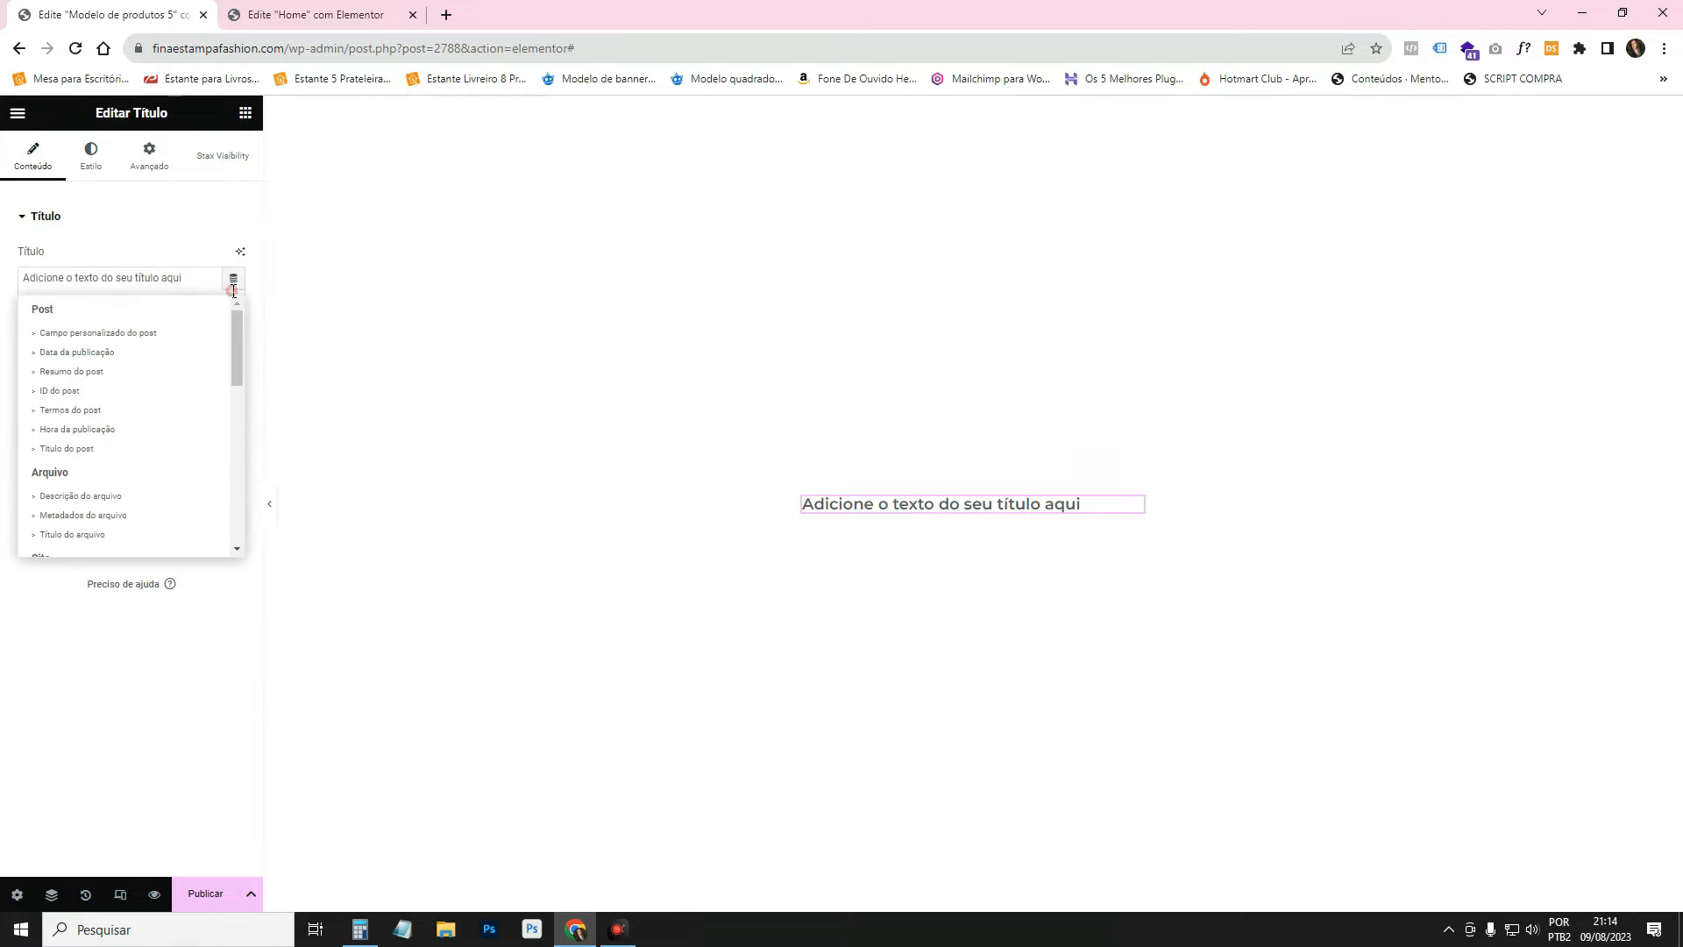
scroll(128, 447, down, 5)
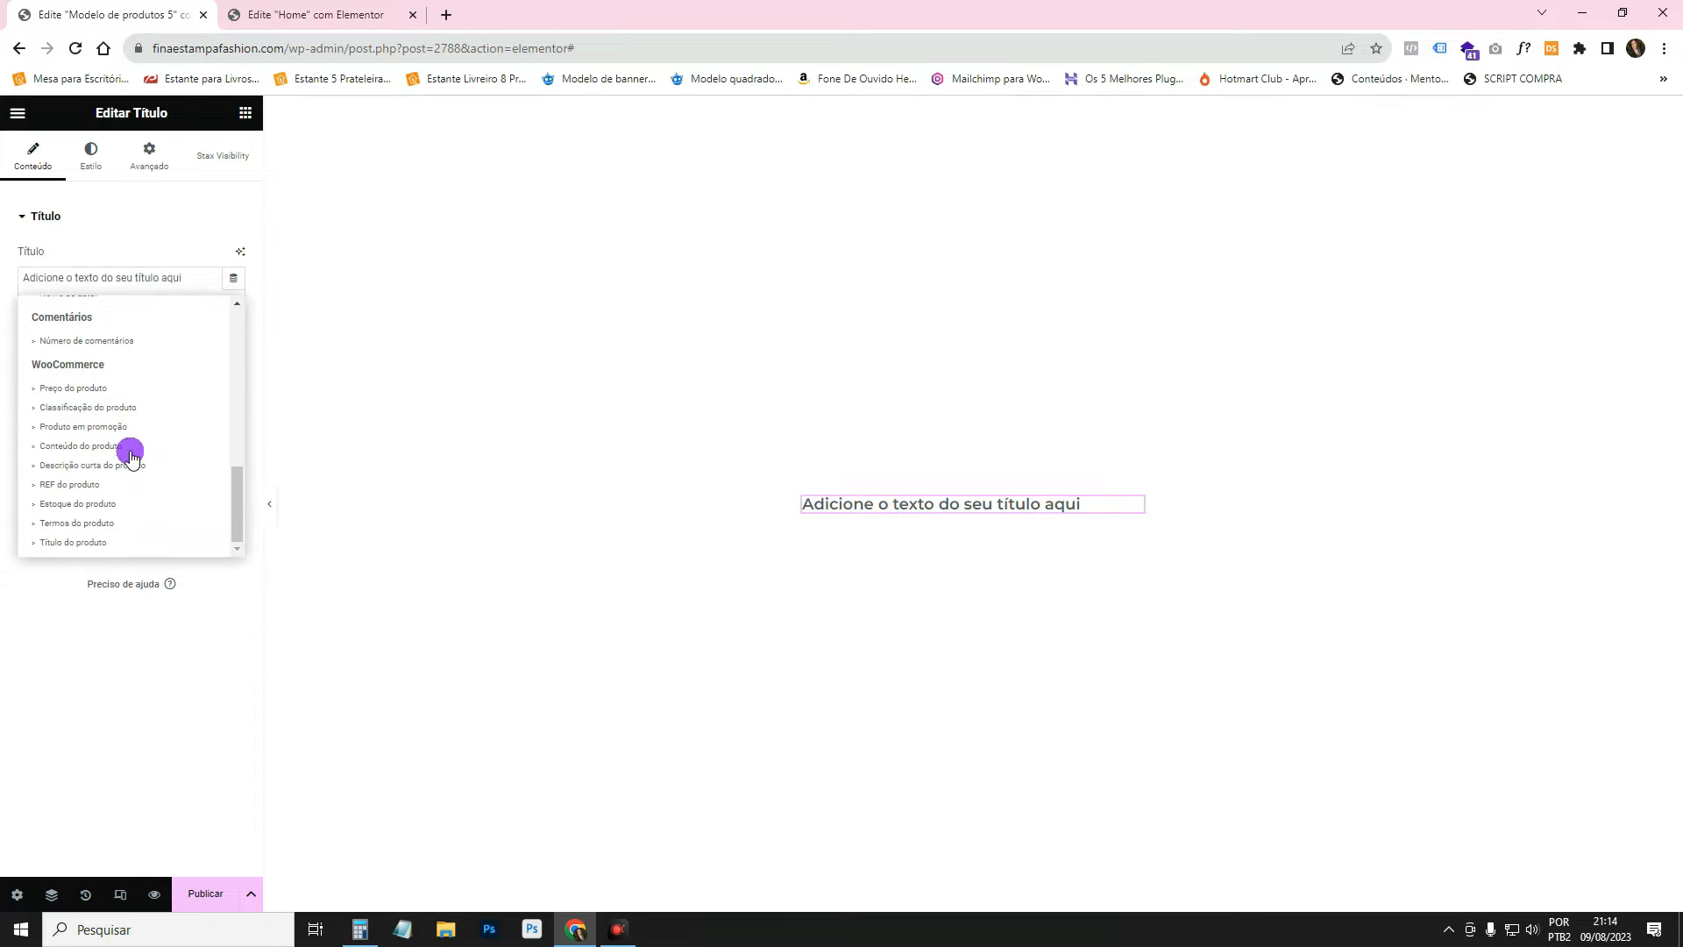
click(70, 390)
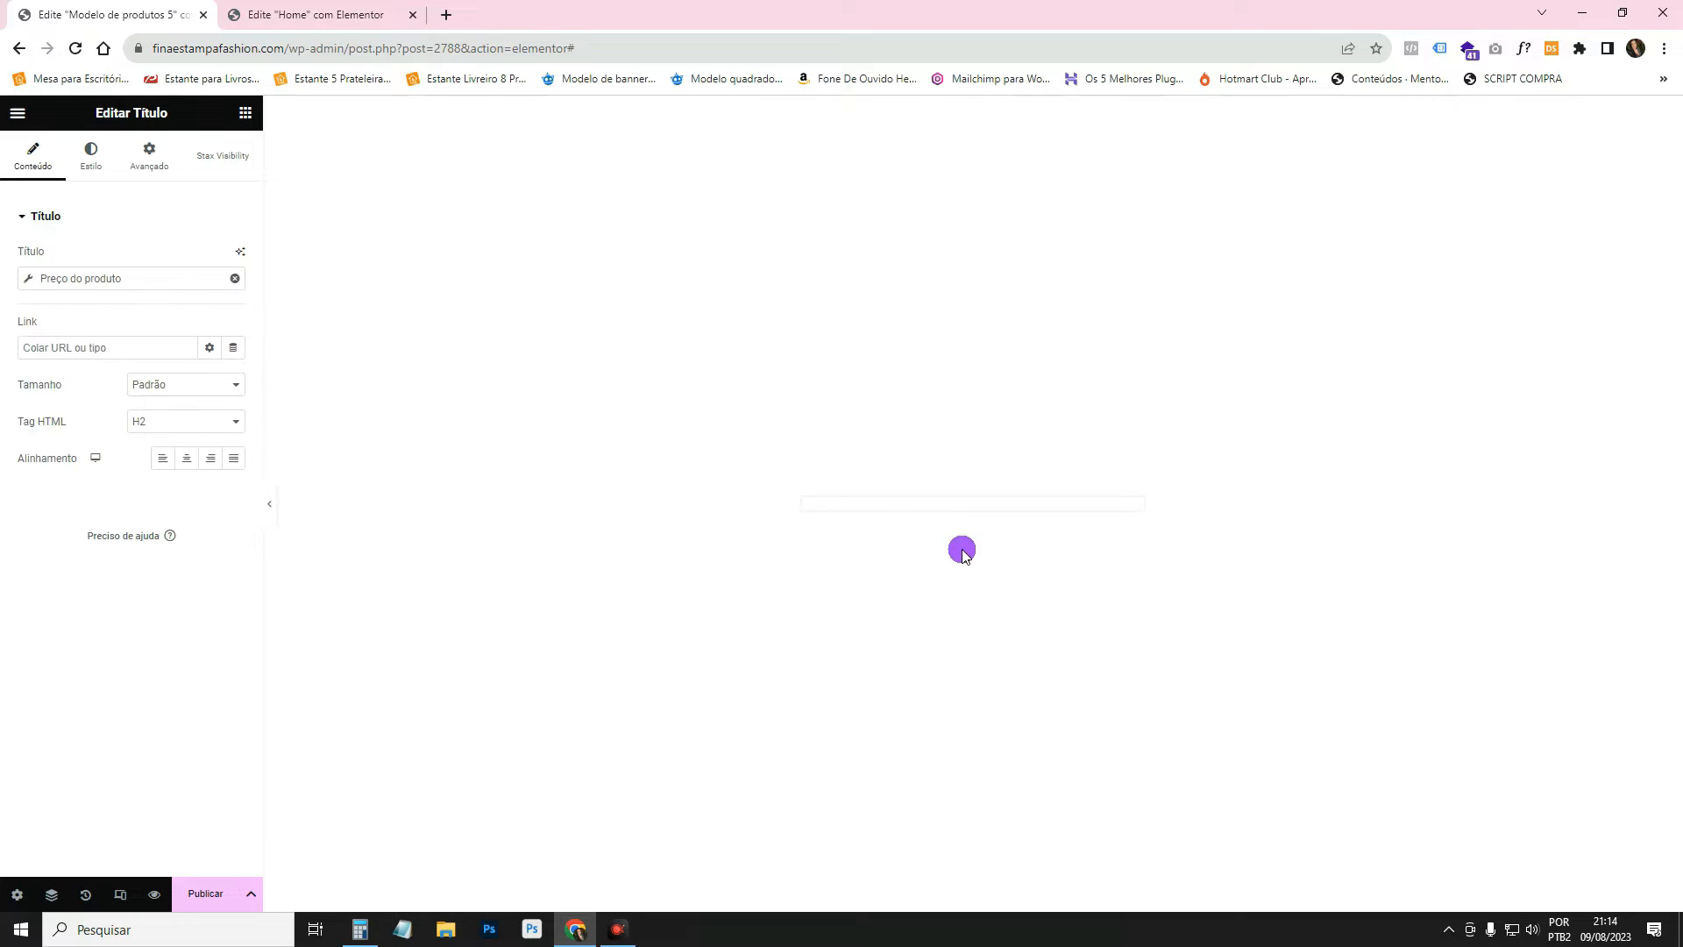
Try the dynamic tag Título do produto as the title widget's text instead, and delete its container.
click(234, 279)
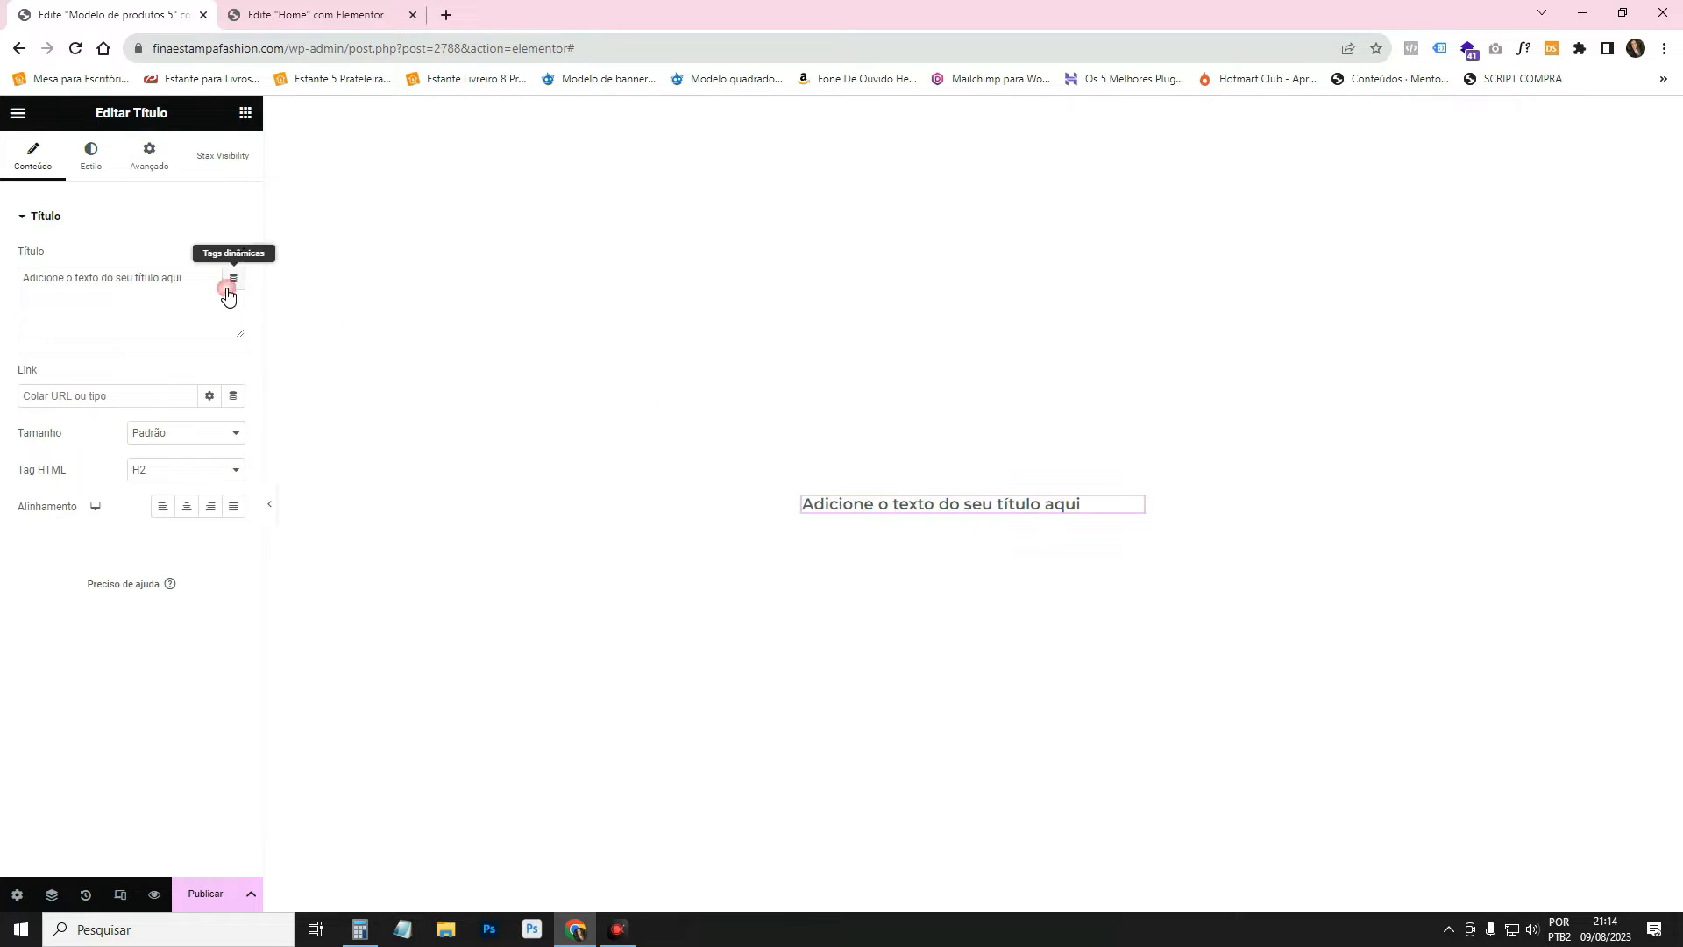
click(232, 278)
click(131, 453)
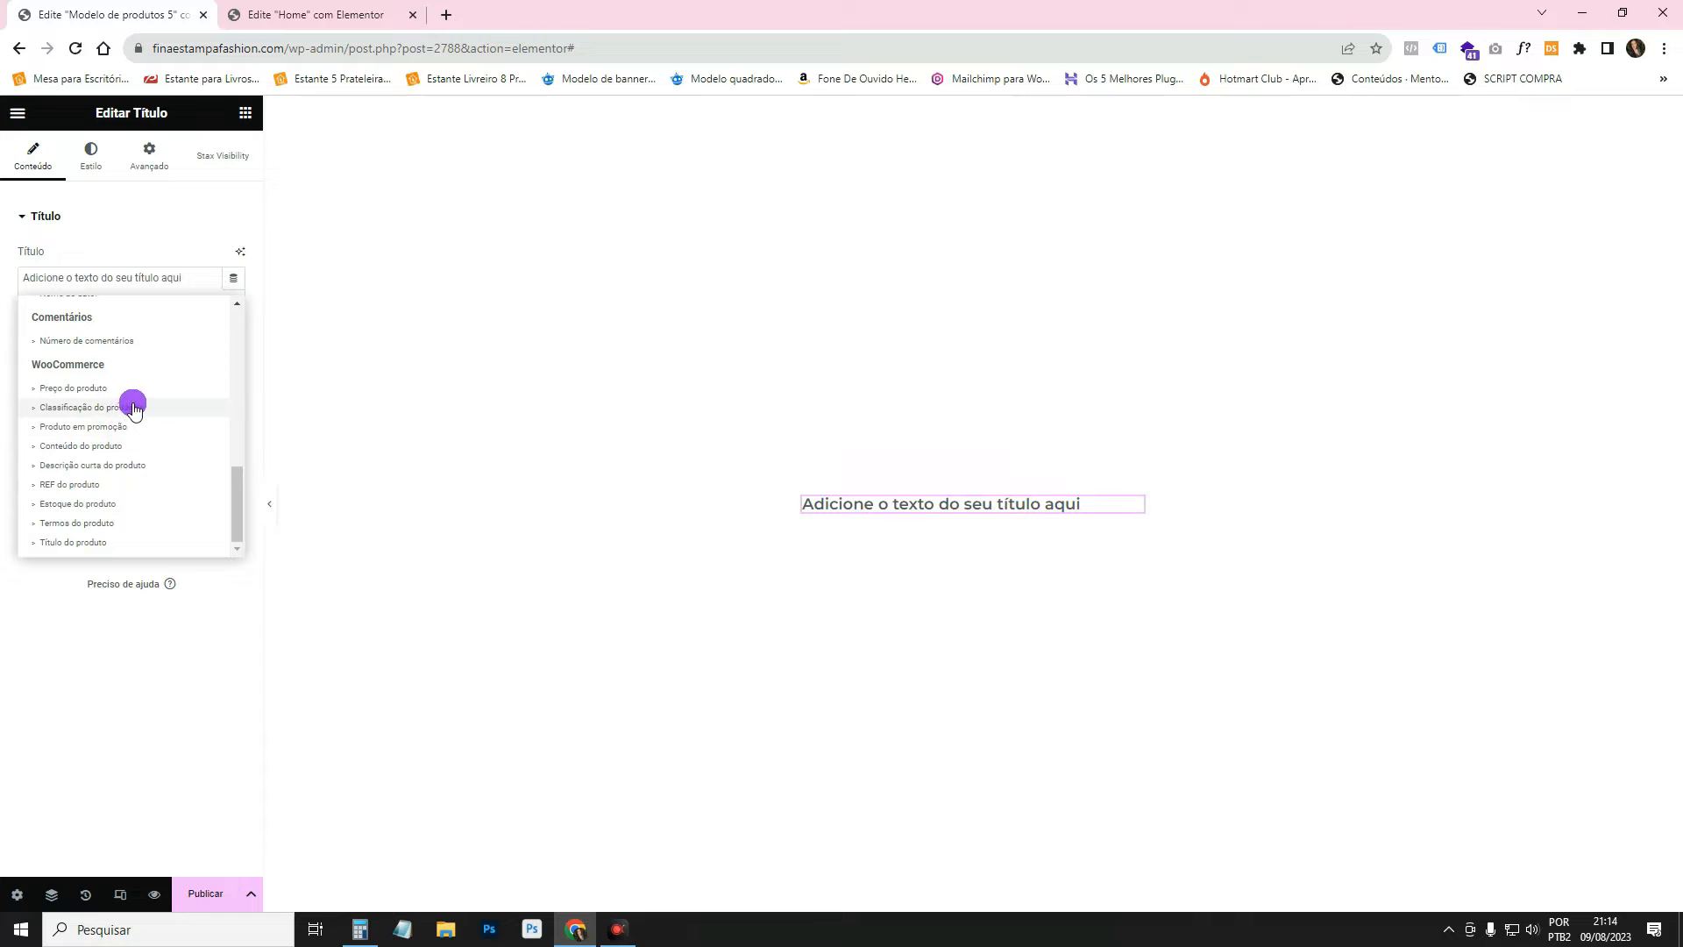
click(74, 542)
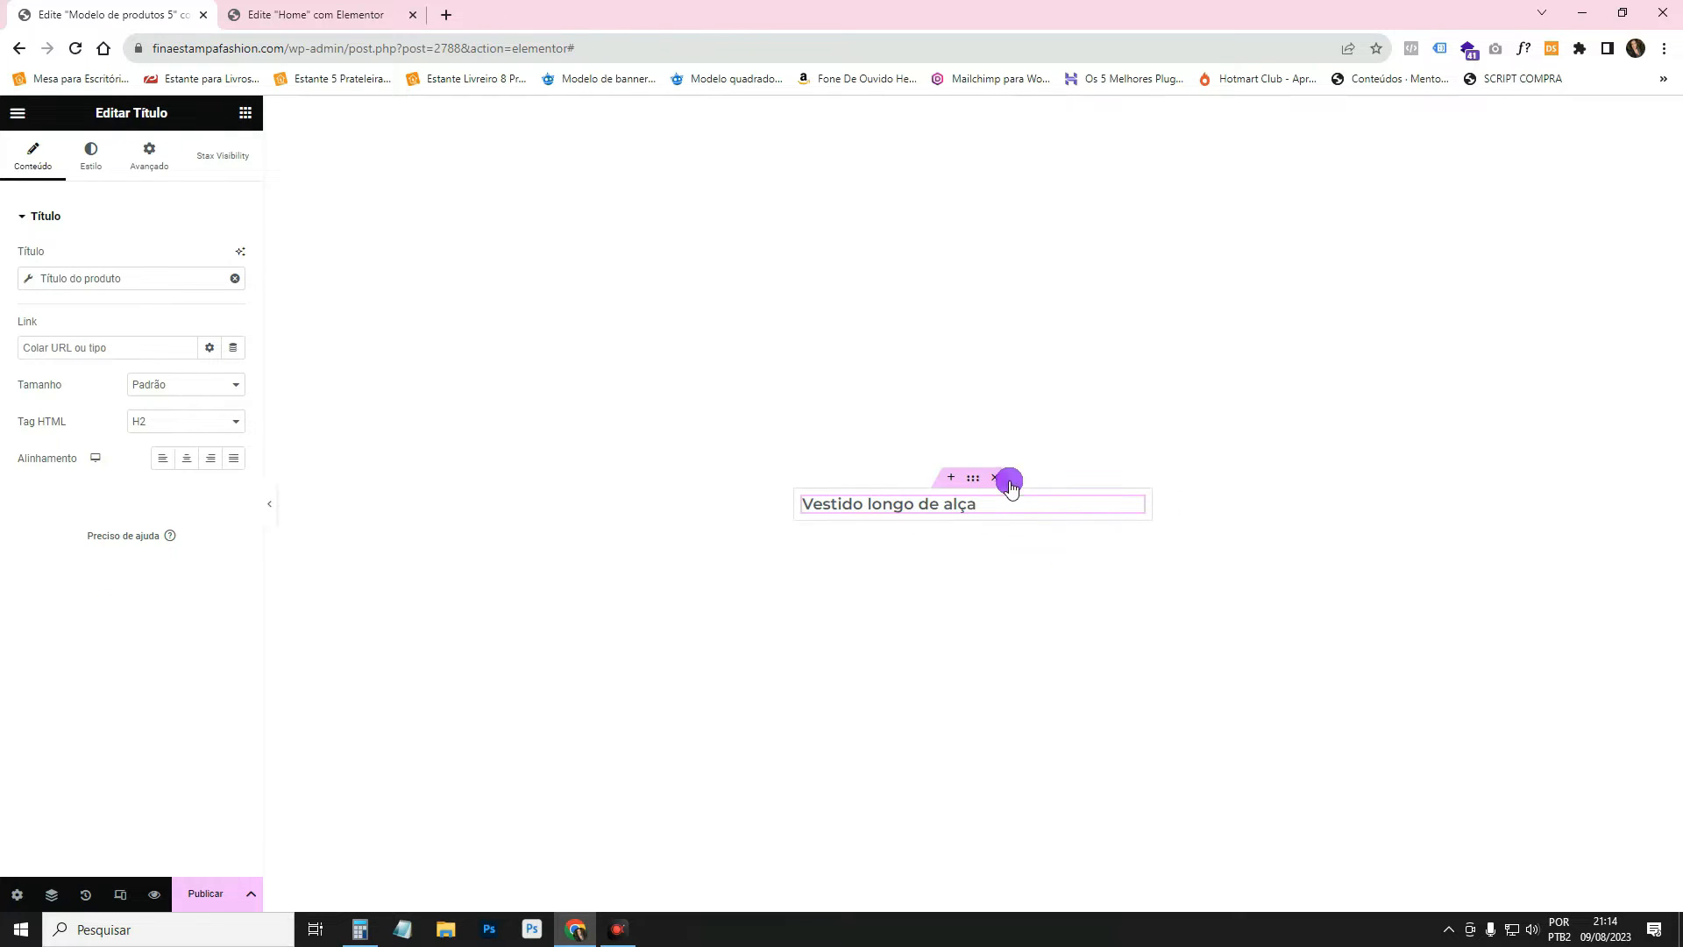
click(1007, 477)
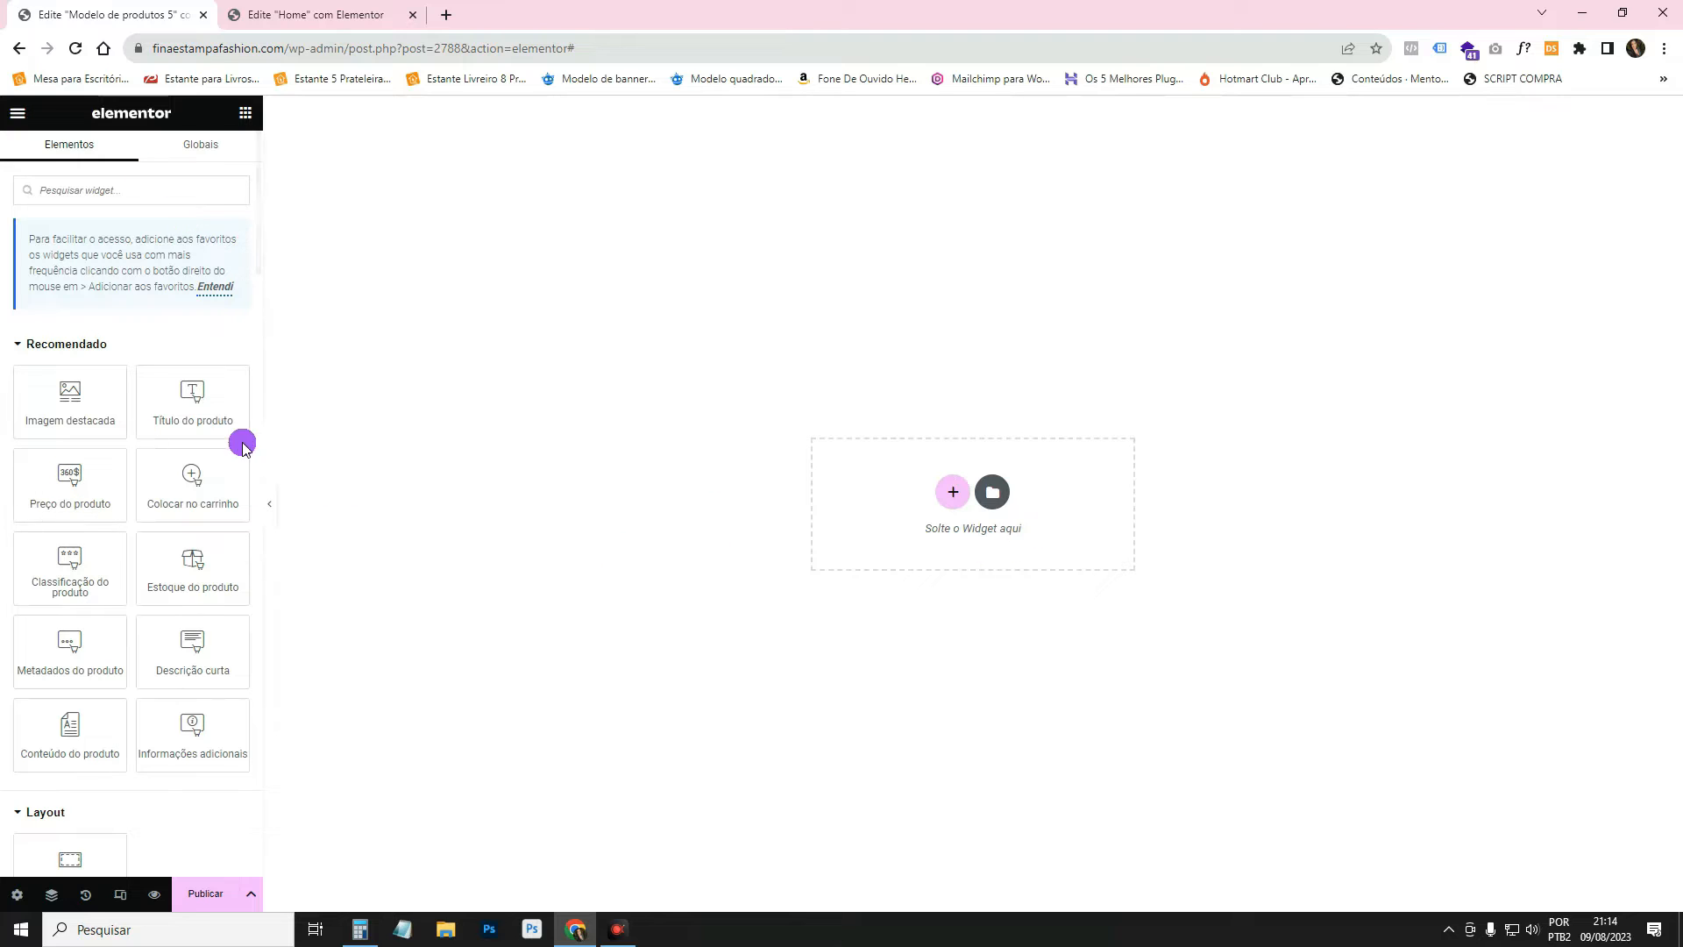
Create a single-column Flexbox container and add an Imagem destacada widget to it.
click(954, 494)
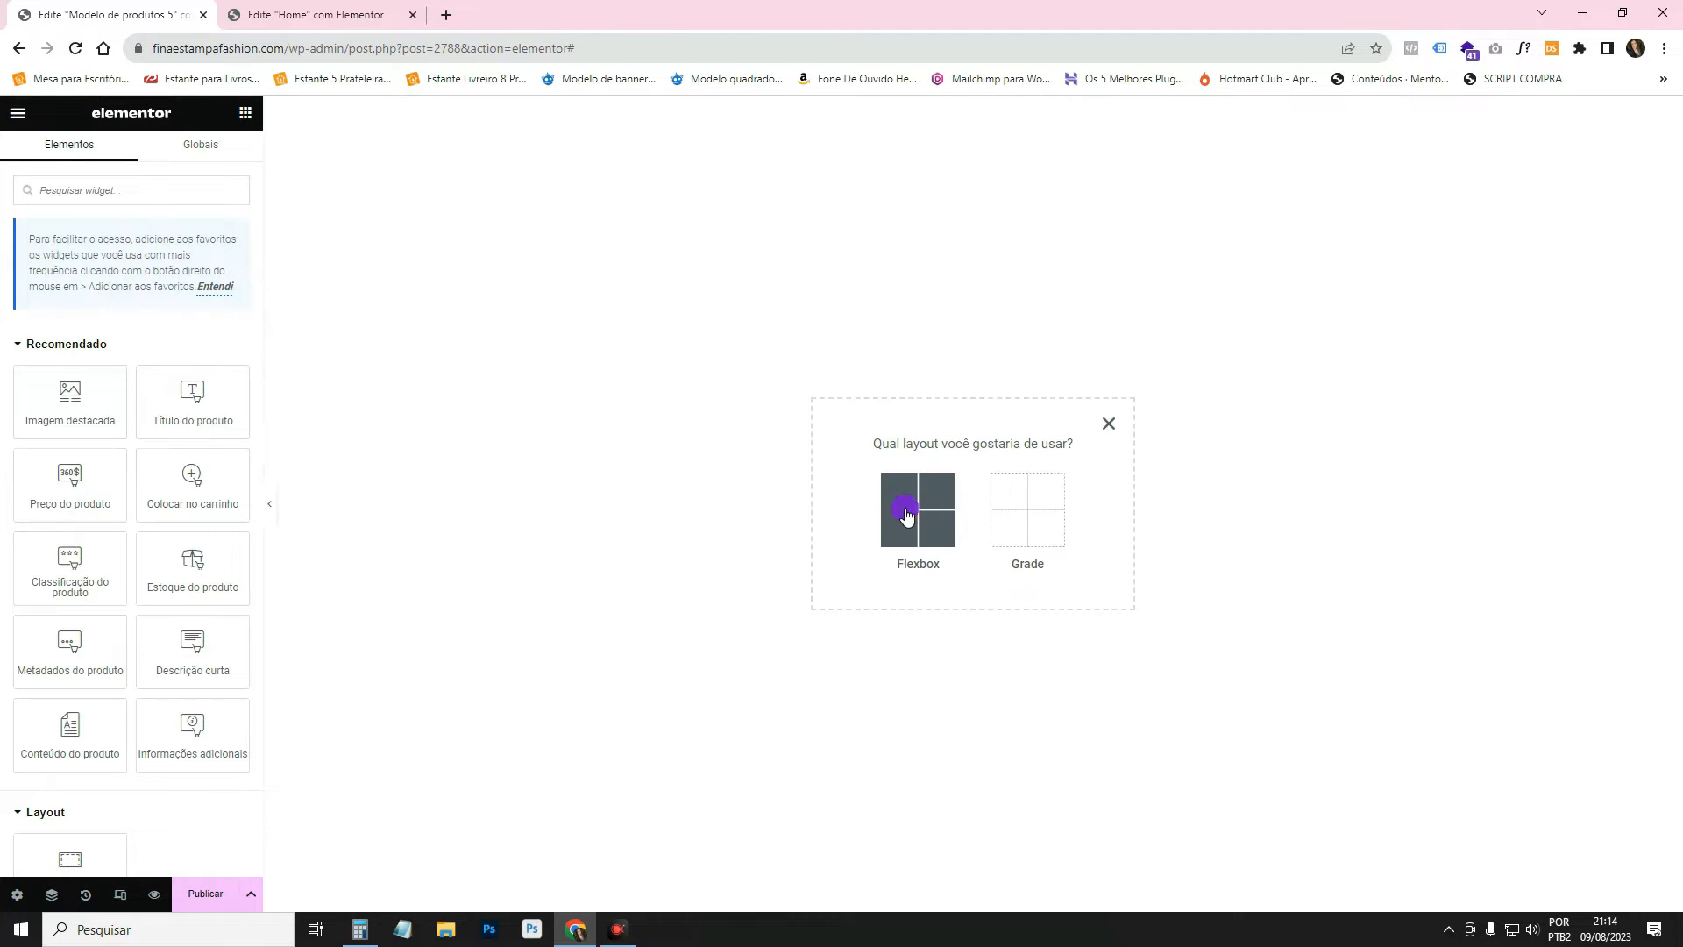
click(907, 513)
click(885, 443)
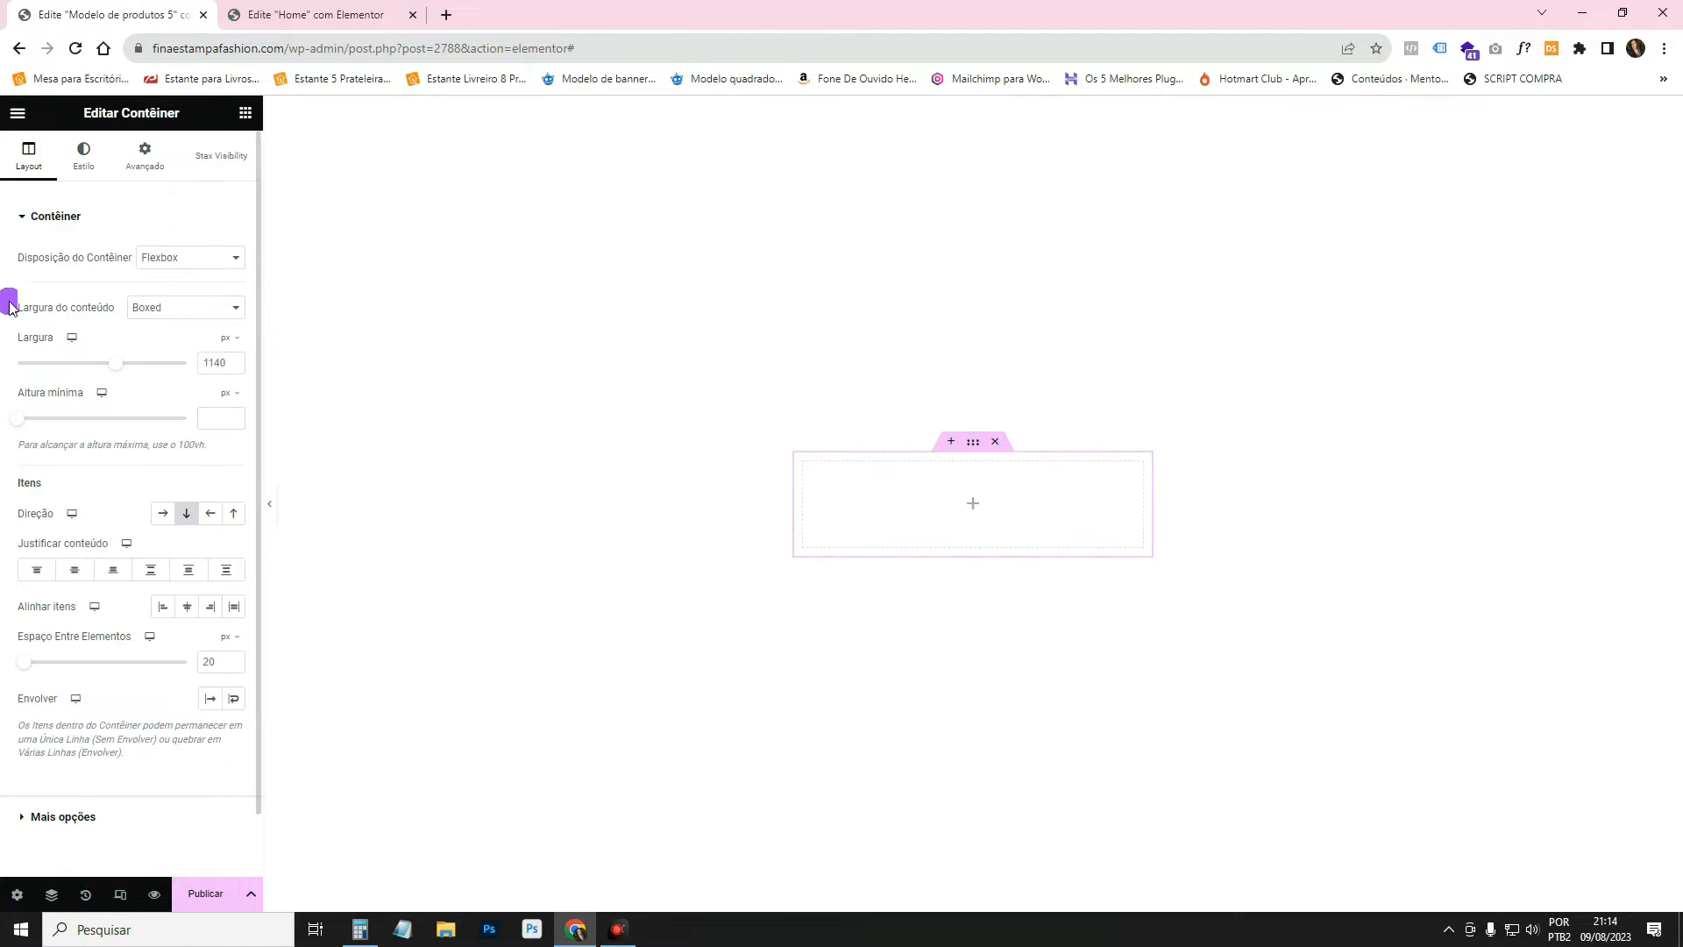
click(245, 112)
drag(73, 390, 902, 495)
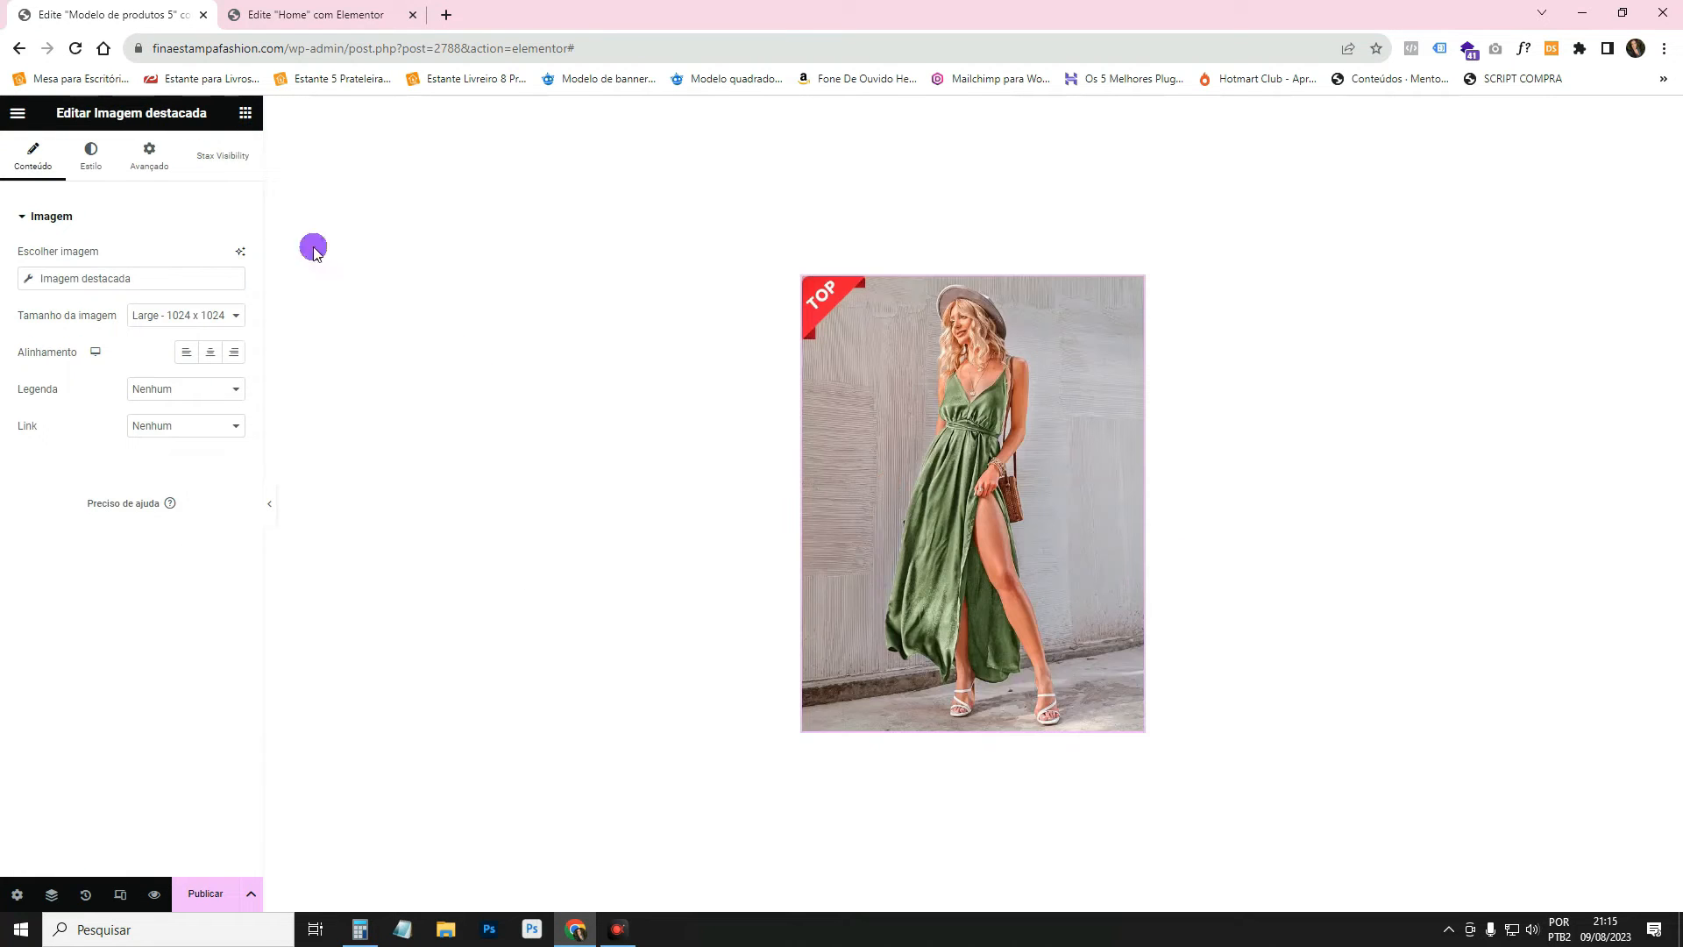
Add a Título do produto widget below the featured image and a Preço do produto widget below the title.
click(245, 113)
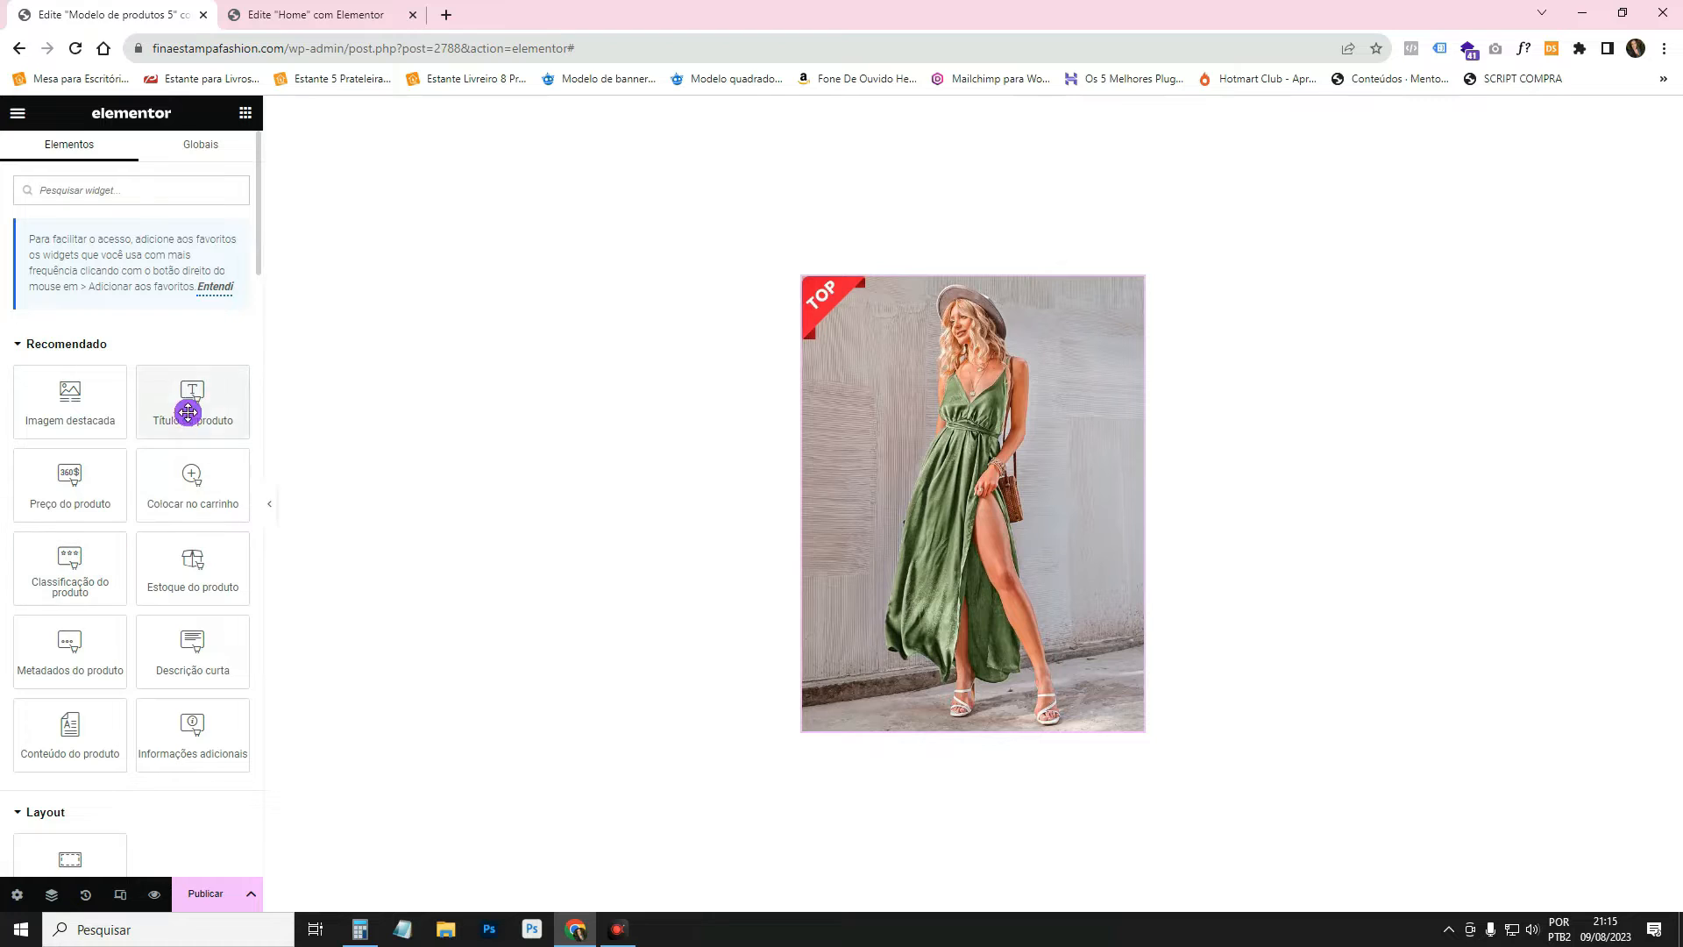
drag(188, 412, 964, 719)
click(248, 114)
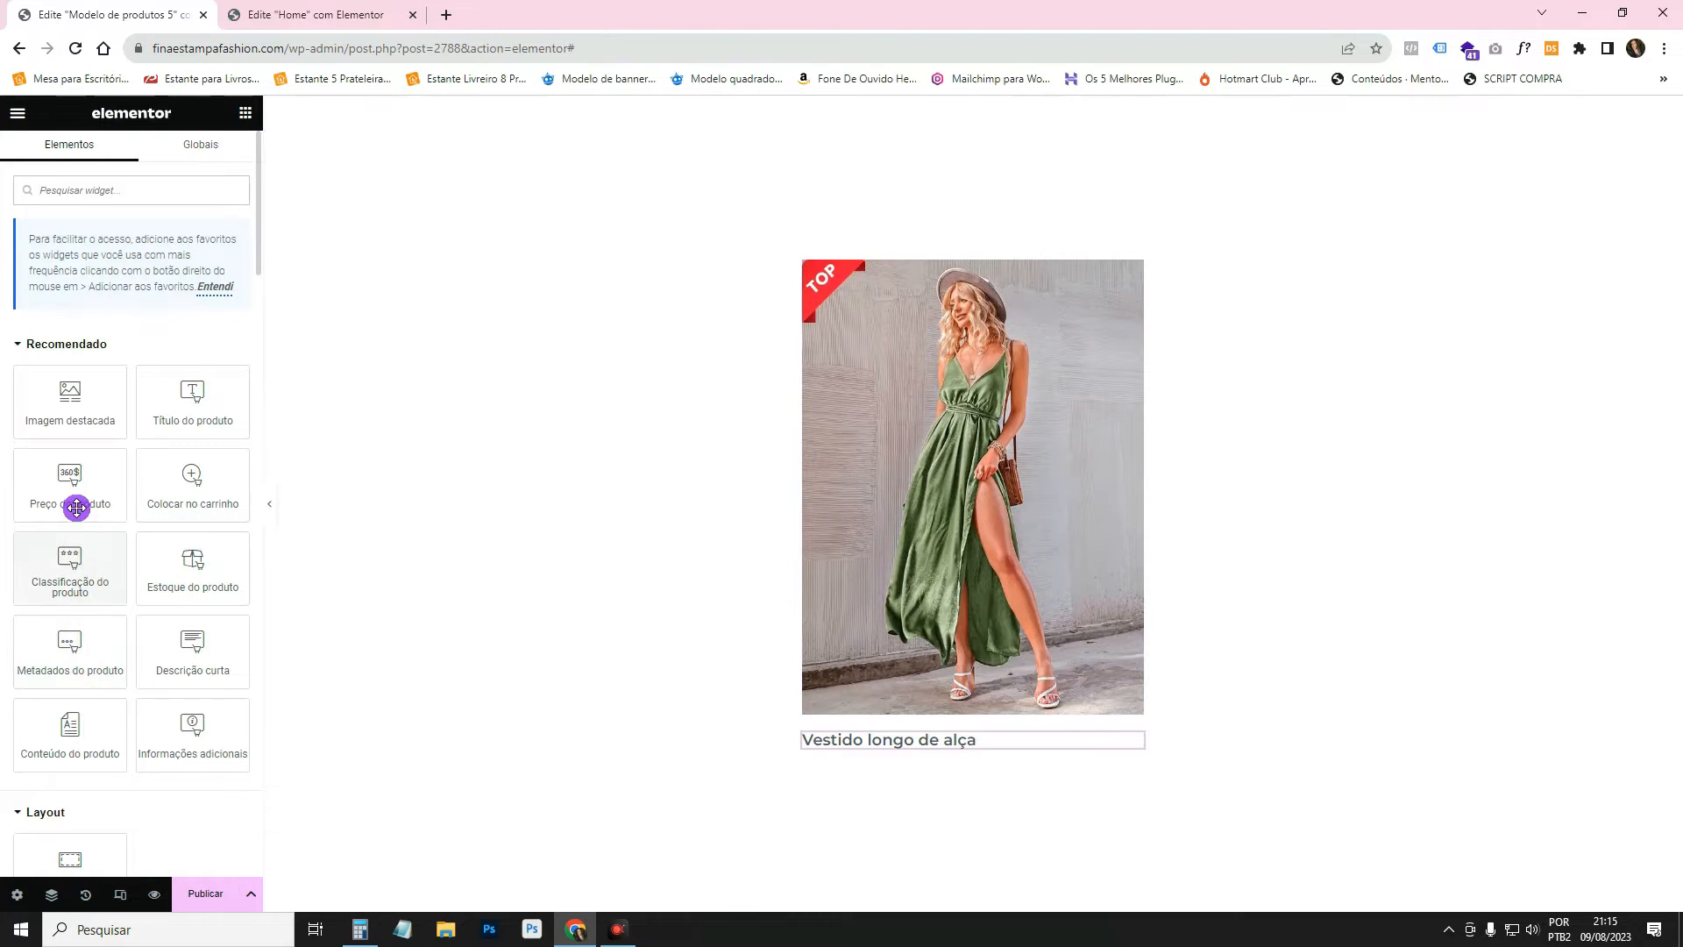
drag(75, 503, 942, 745)
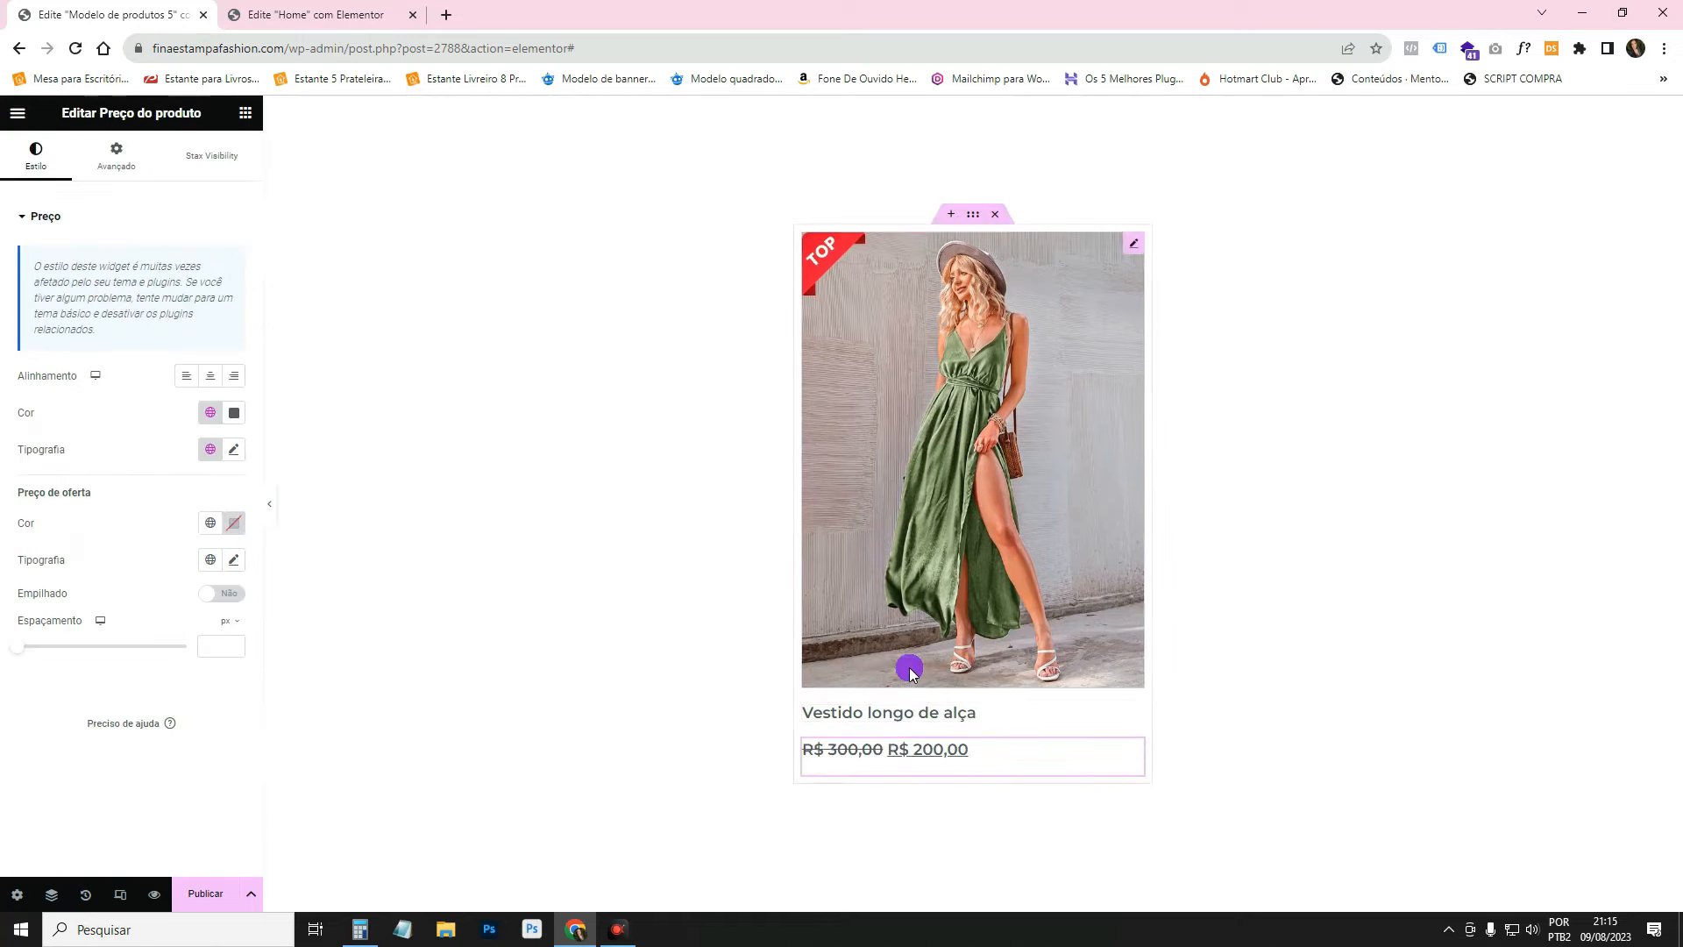
Add a Título widget below the product price with the dynamic tag Preço do produto as its text.
click(244, 113)
scroll(105, 508, down, 6)
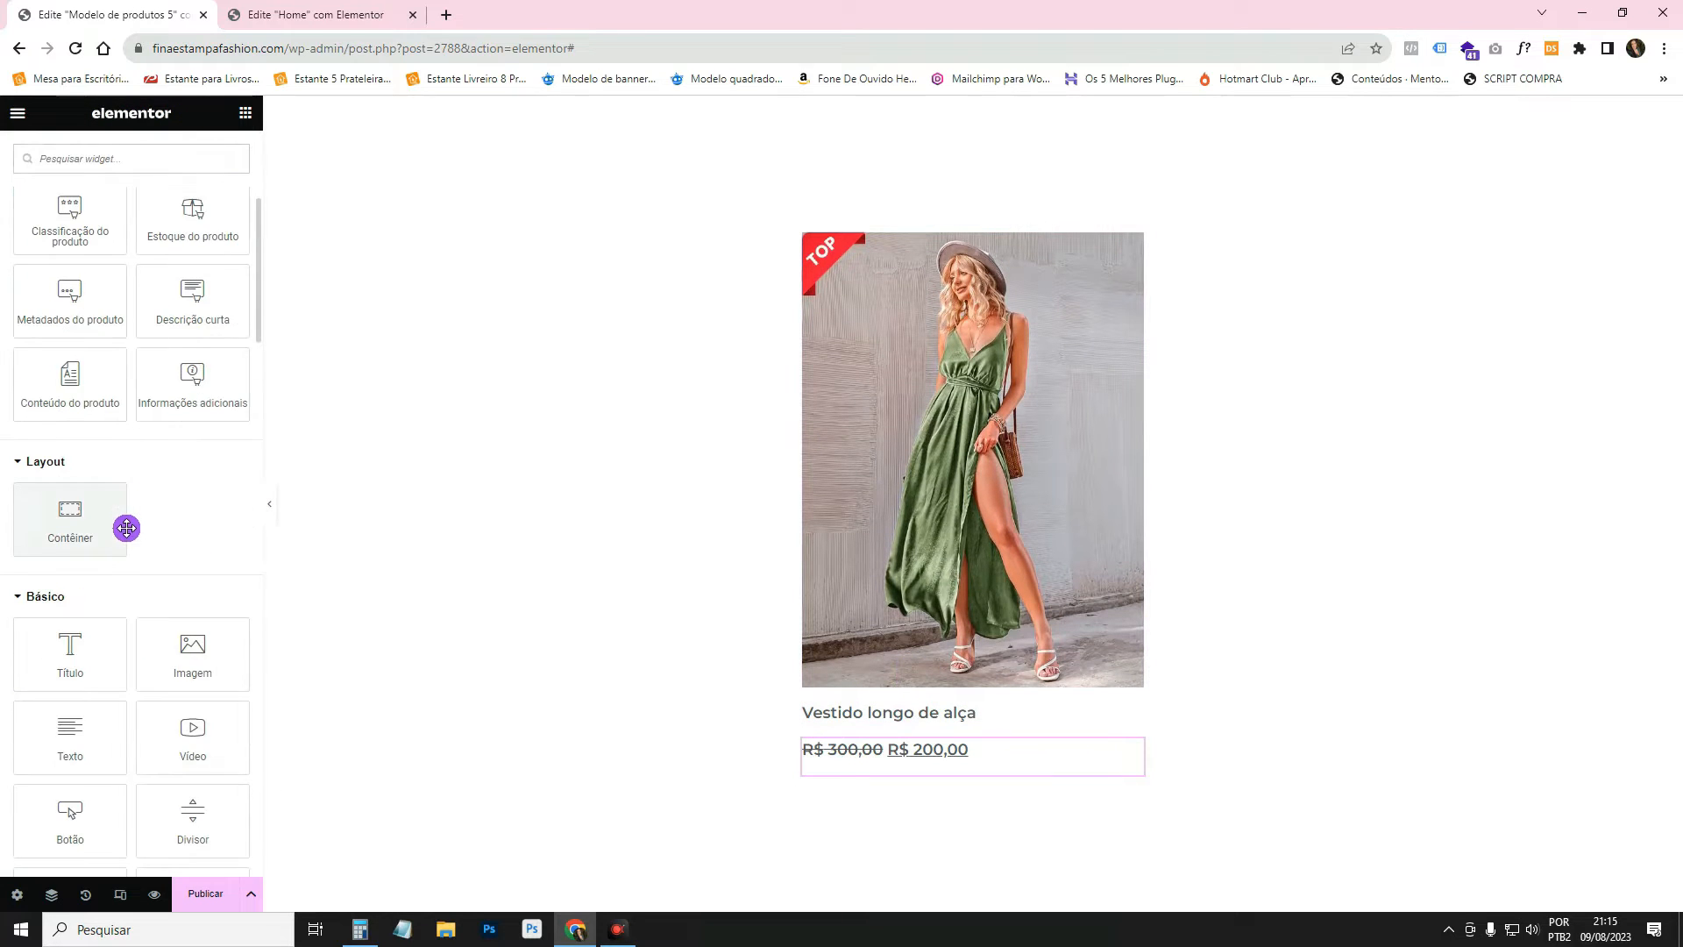
drag(91, 500, 946, 764)
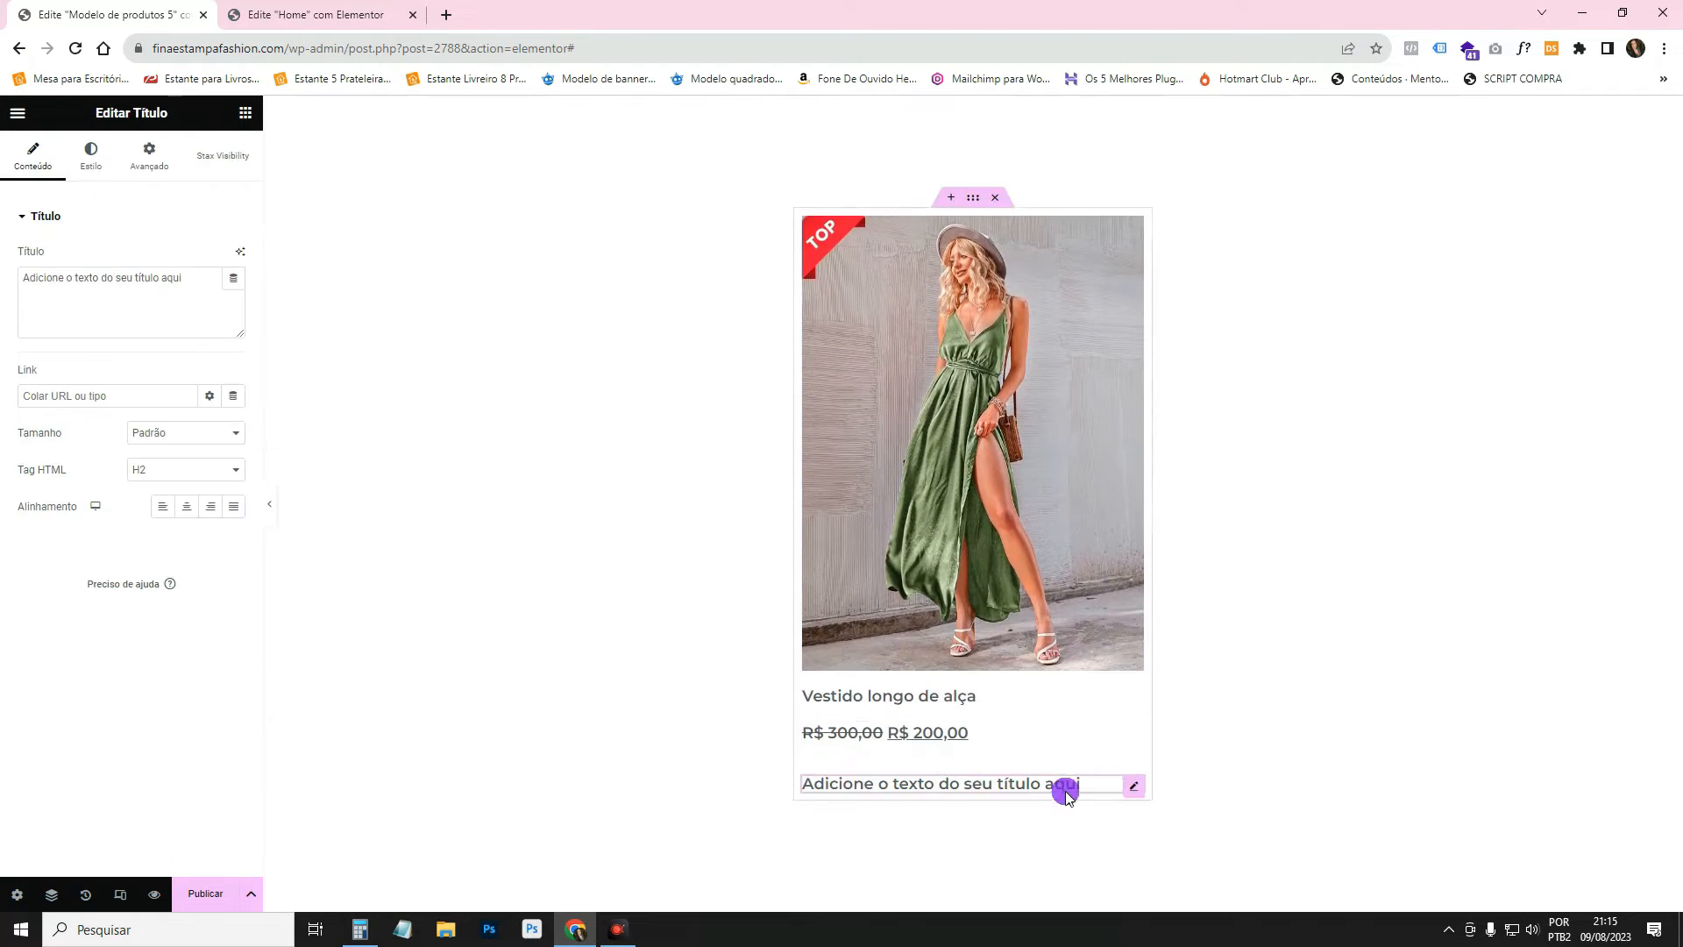
click(234, 277)
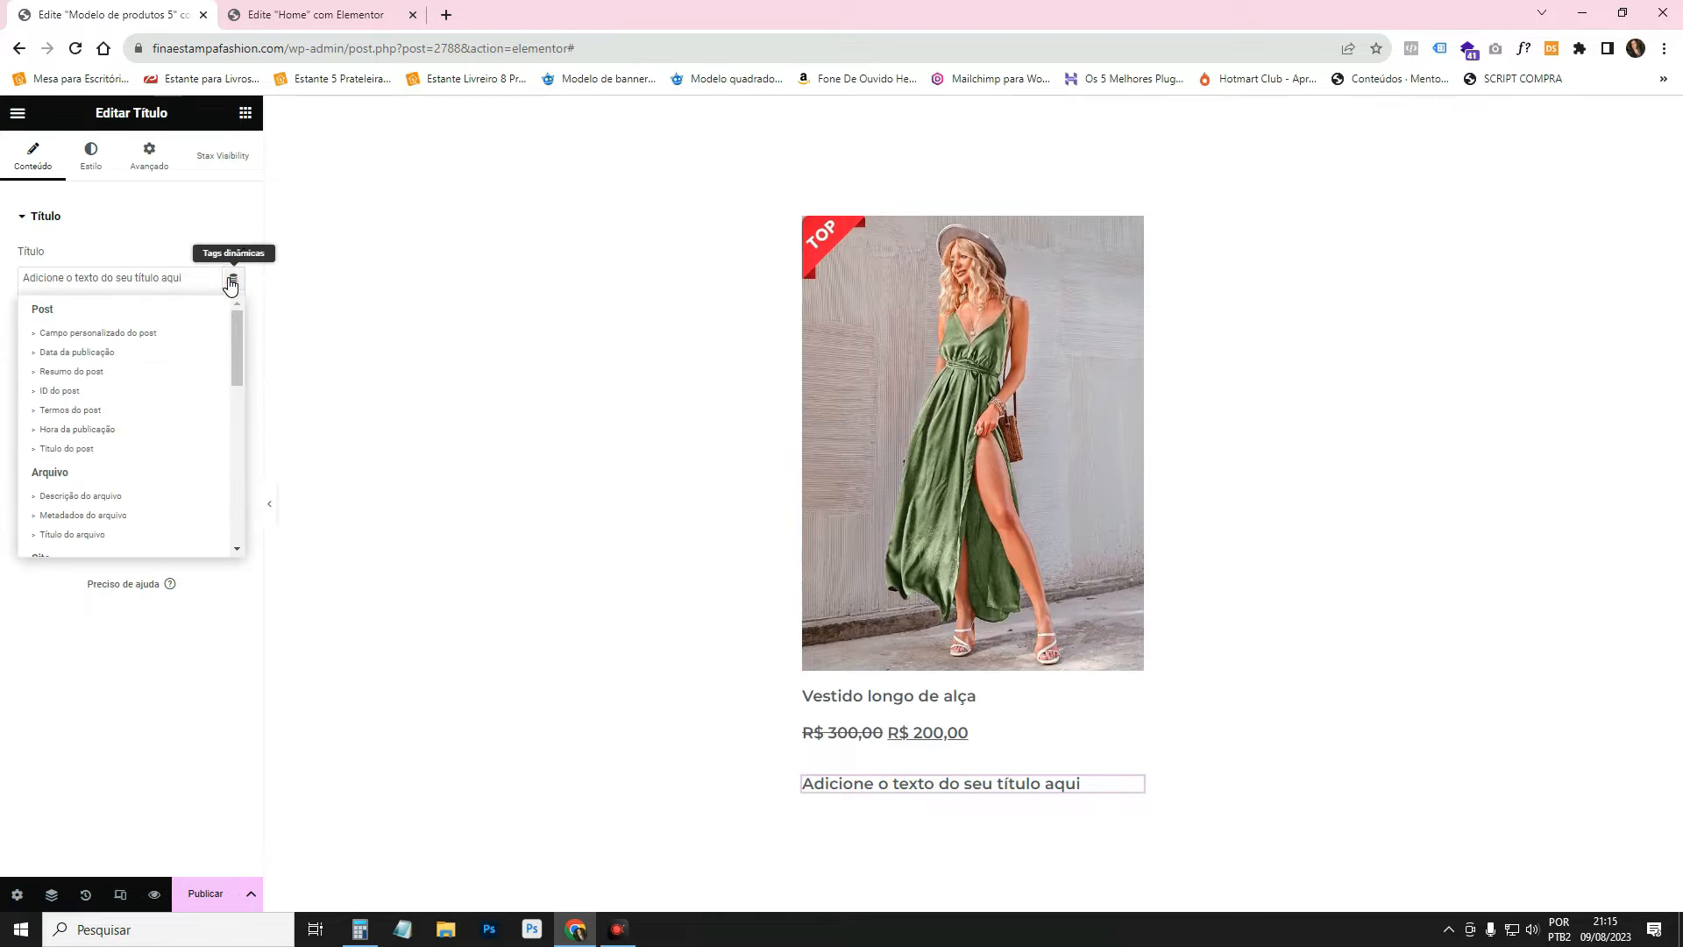
scroll(140, 470, down, 5)
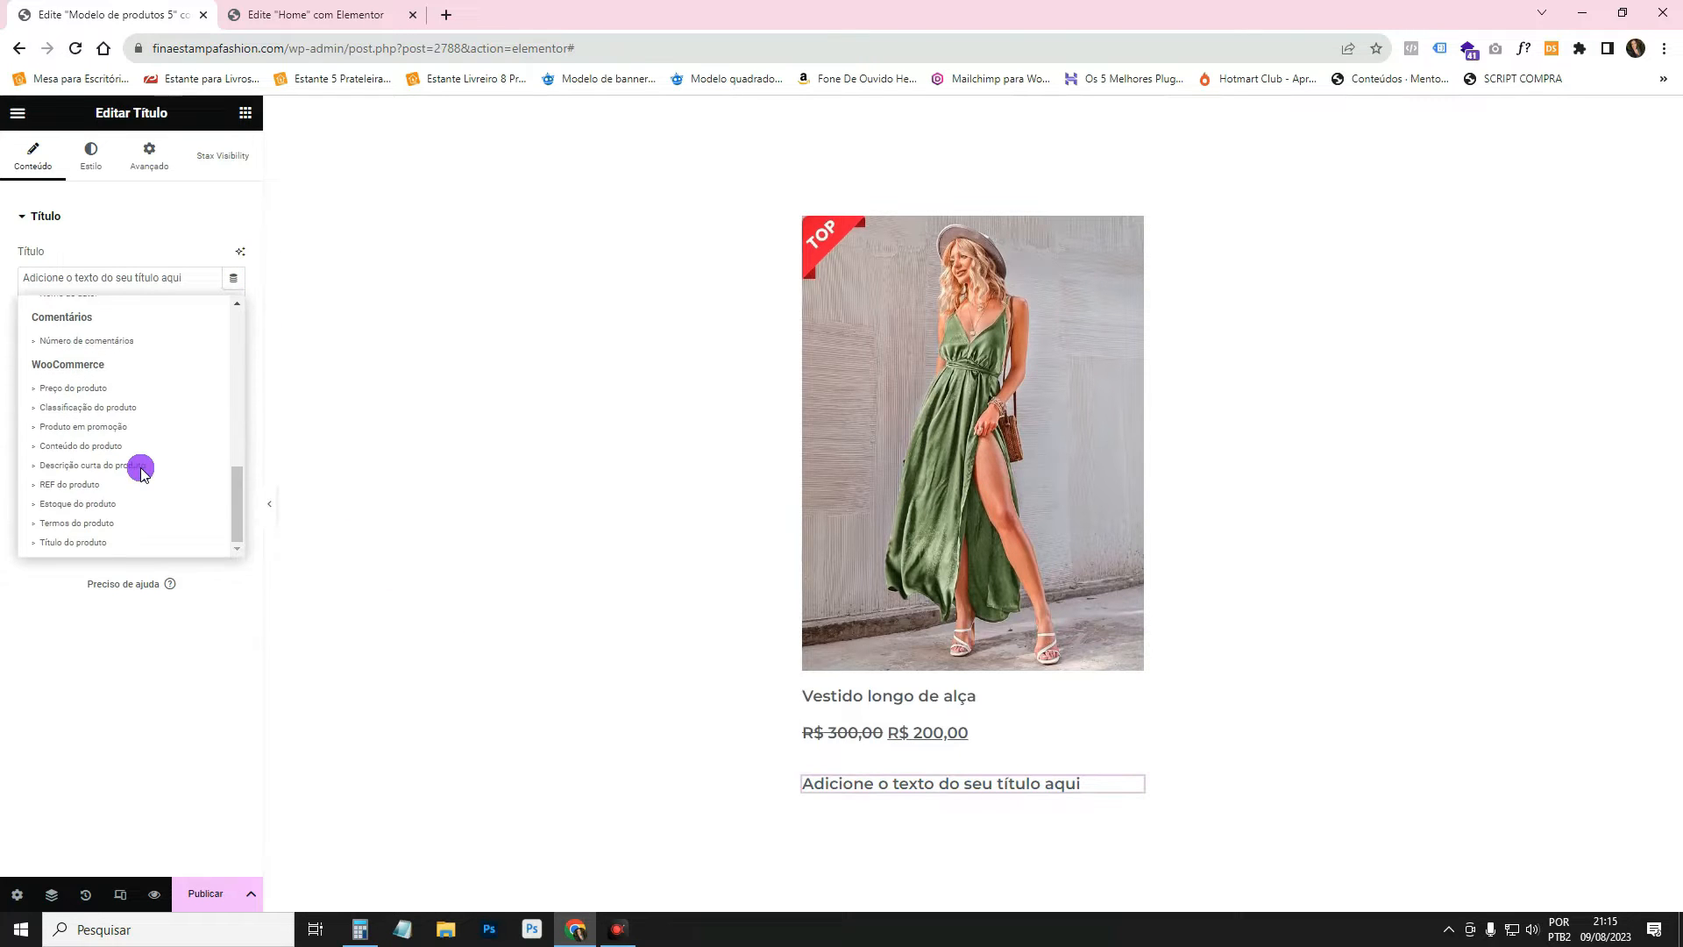
click(86, 384)
Try the Original and Oferta formats for the title widget's Preço do produto tag, and delete the widget.
click(188, 279)
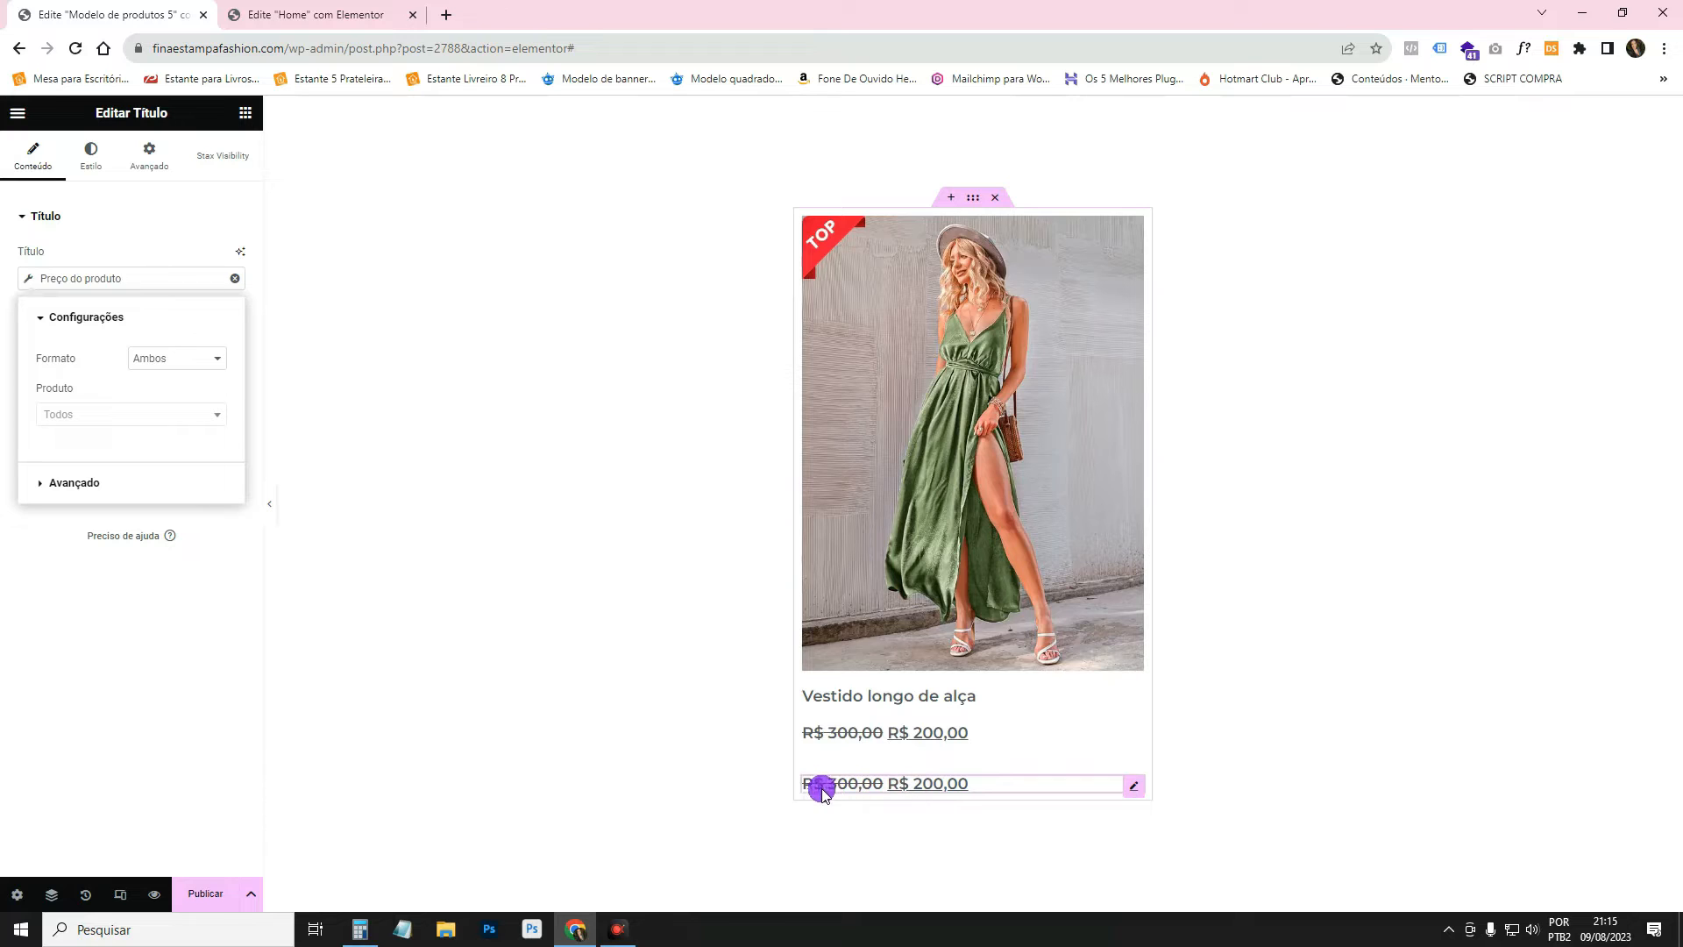
click(179, 358)
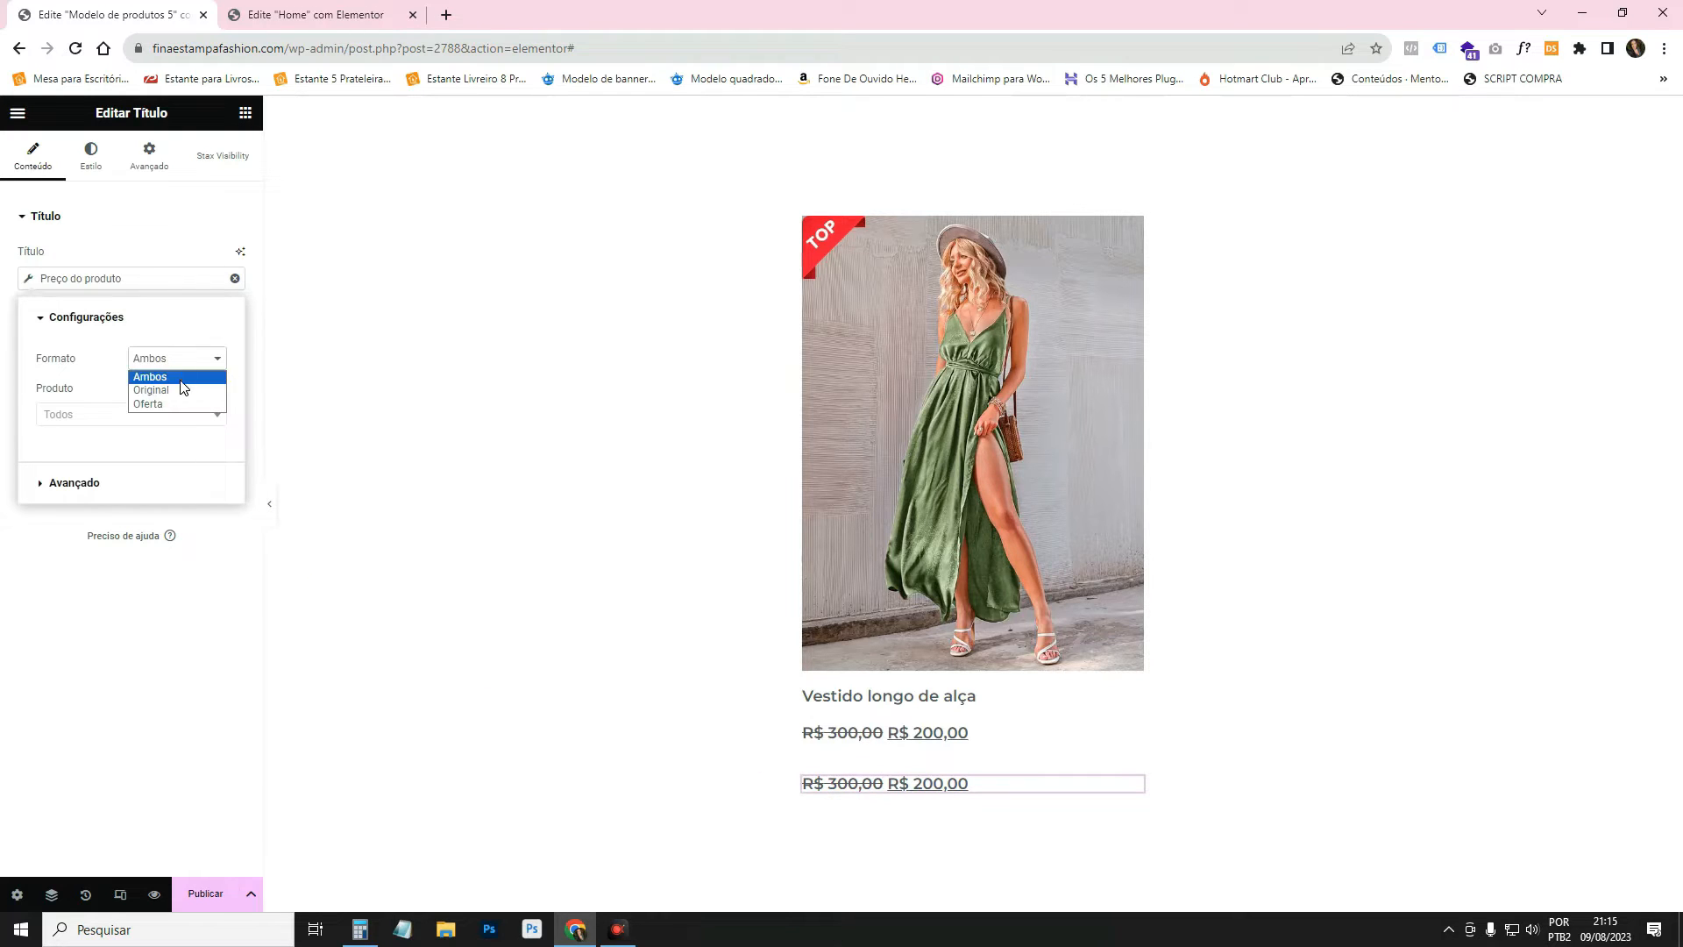
click(184, 390)
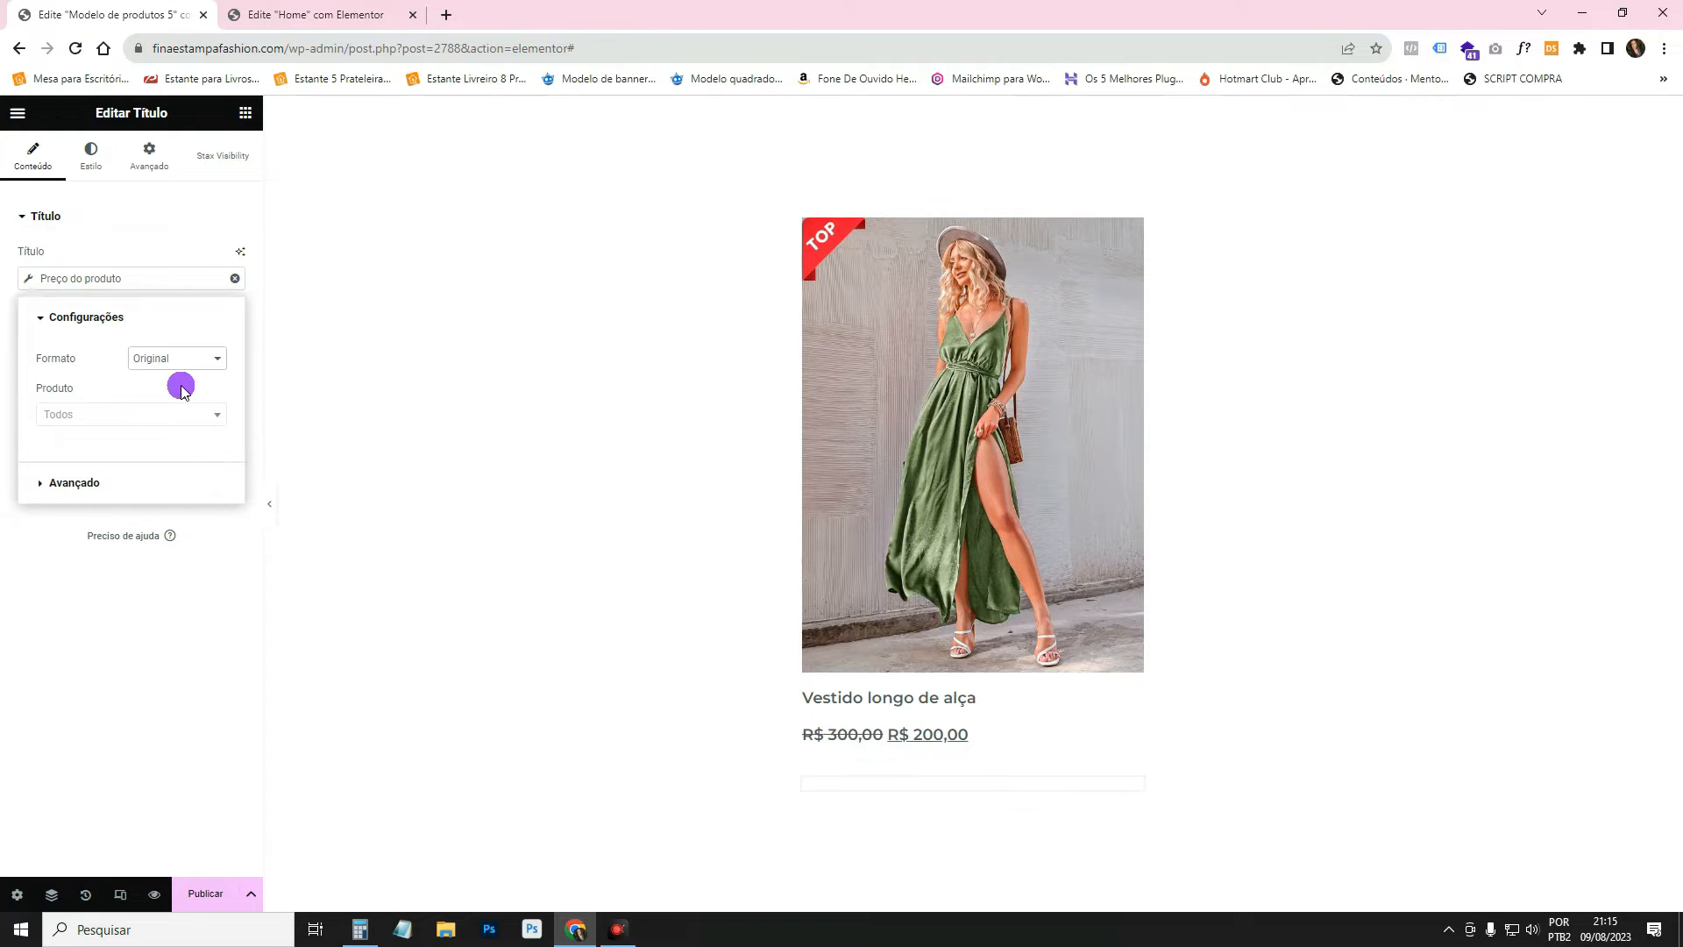
click(180, 359)
click(180, 404)
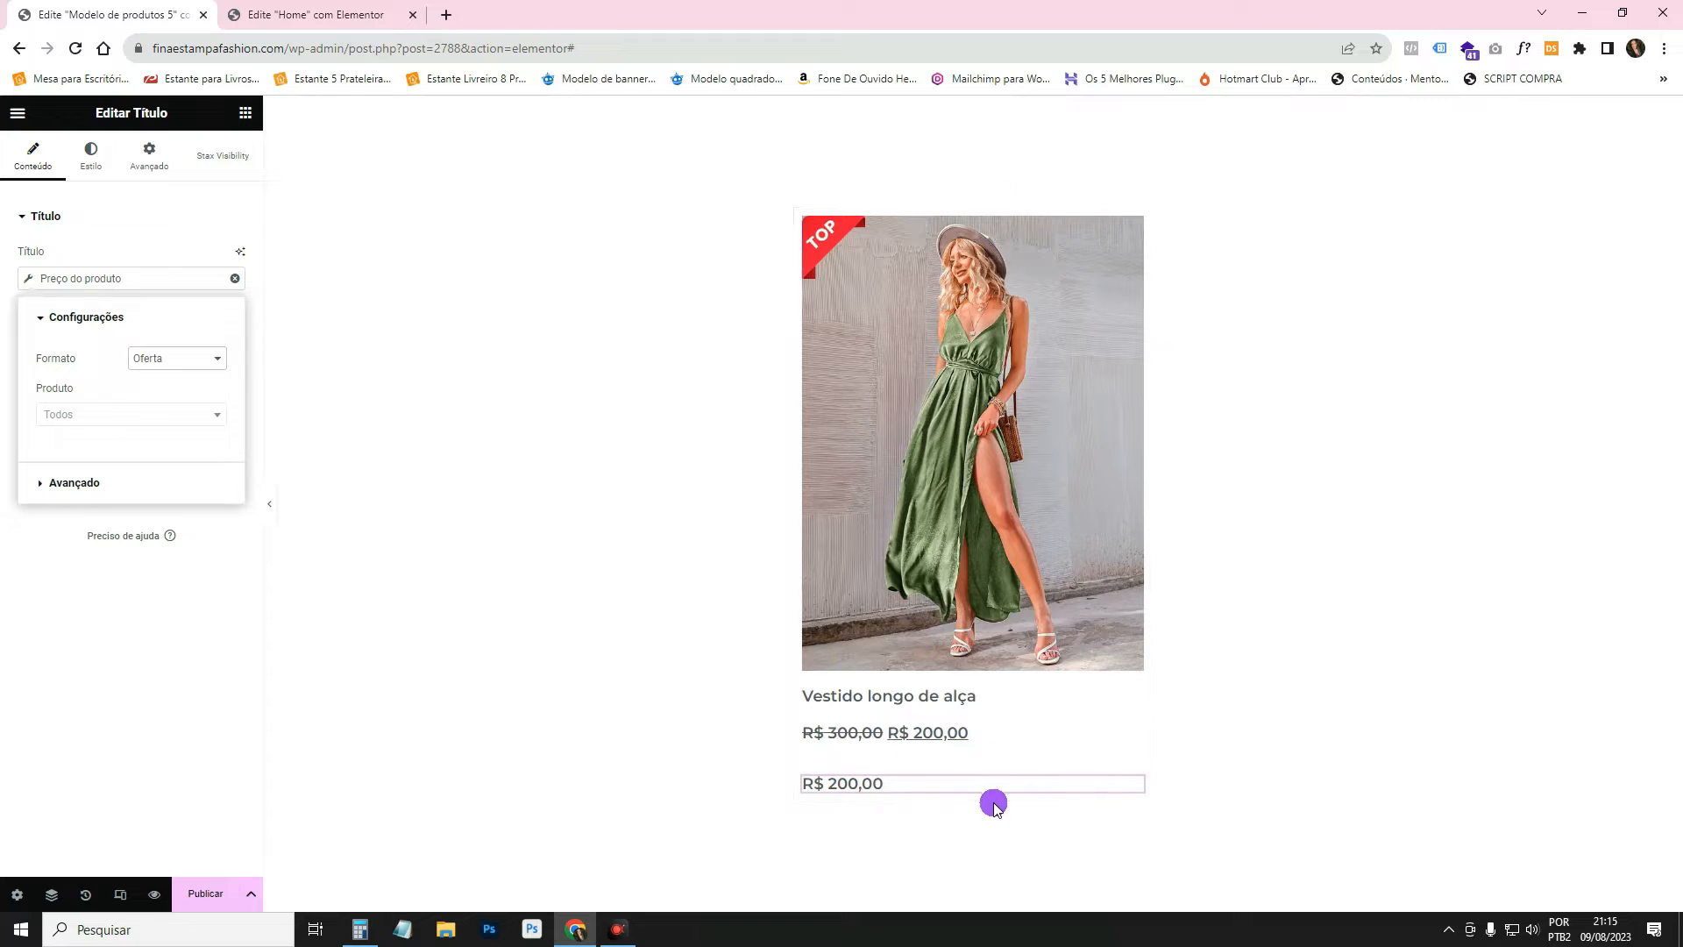
right_click(868, 787)
click(969, 892)
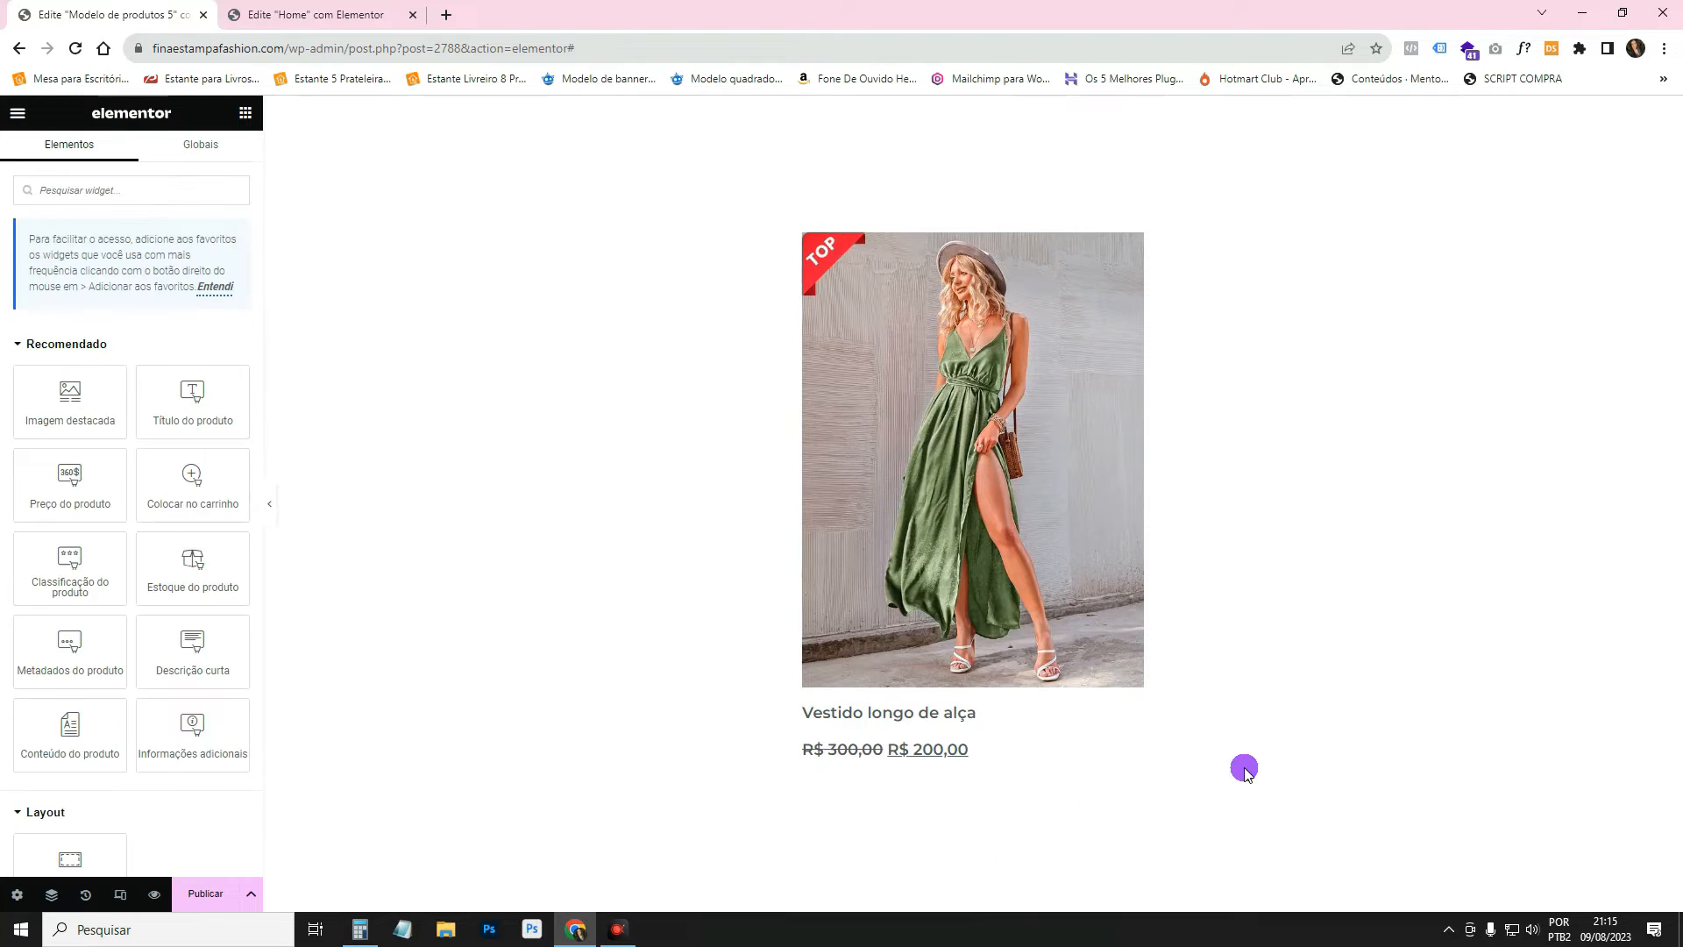
Add a Título widget below the product price again and duplicate it.
scroll(131, 525, down, 3)
drag(70, 740, 880, 766)
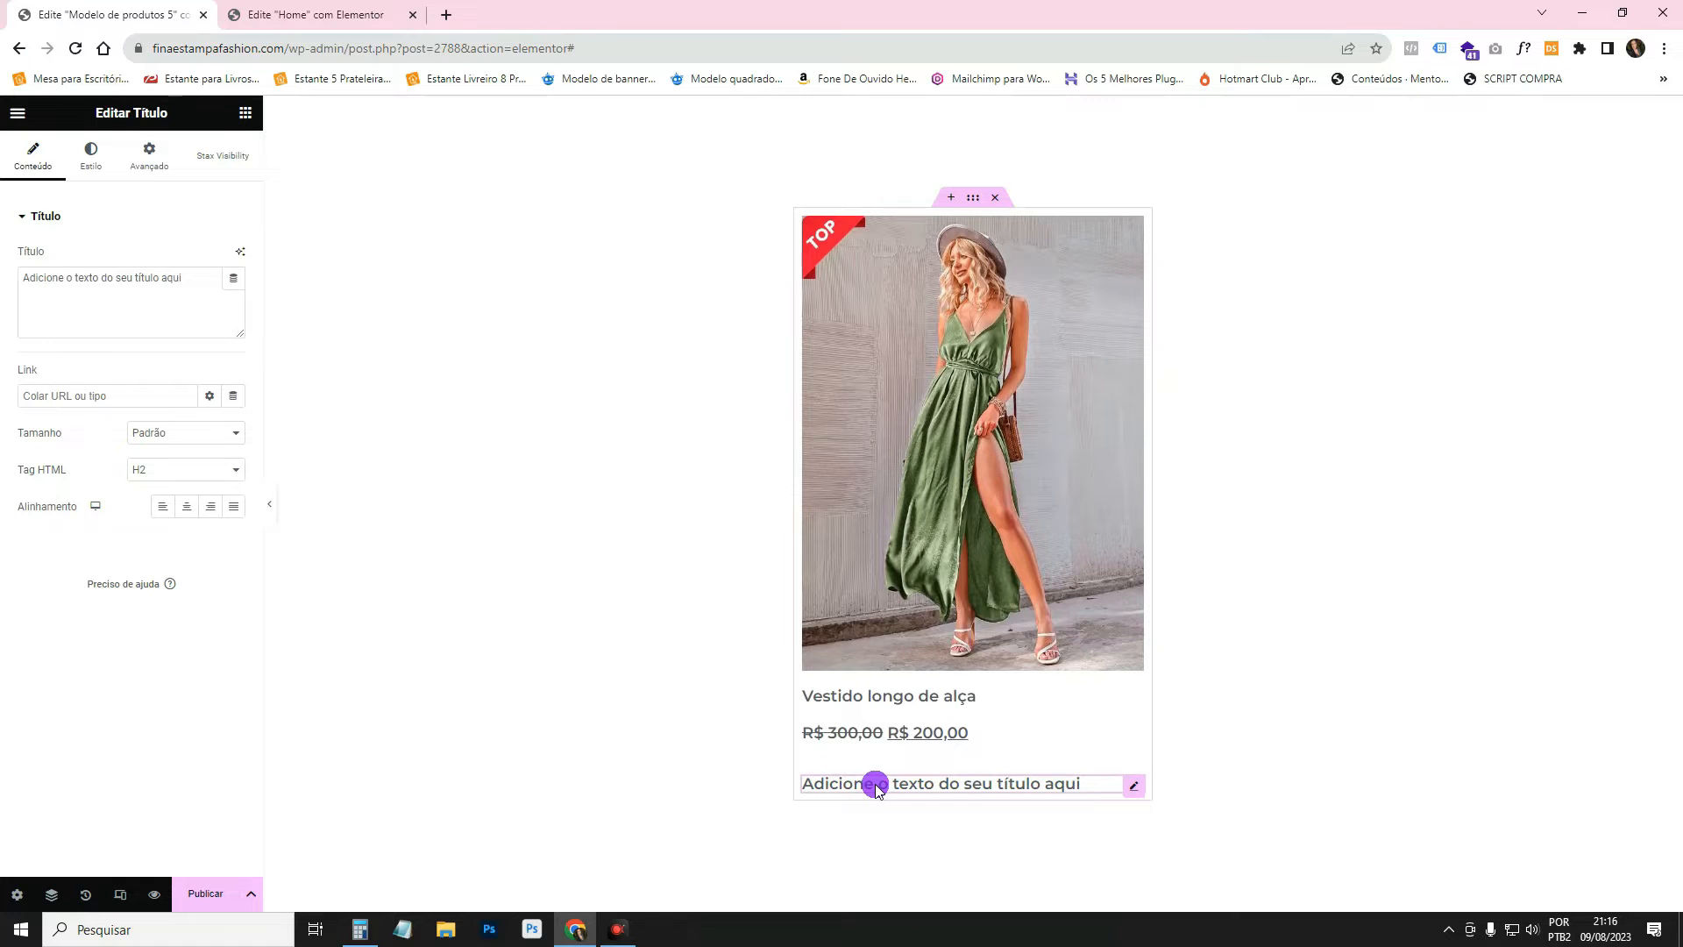
right_click(879, 789)
click(951, 622)
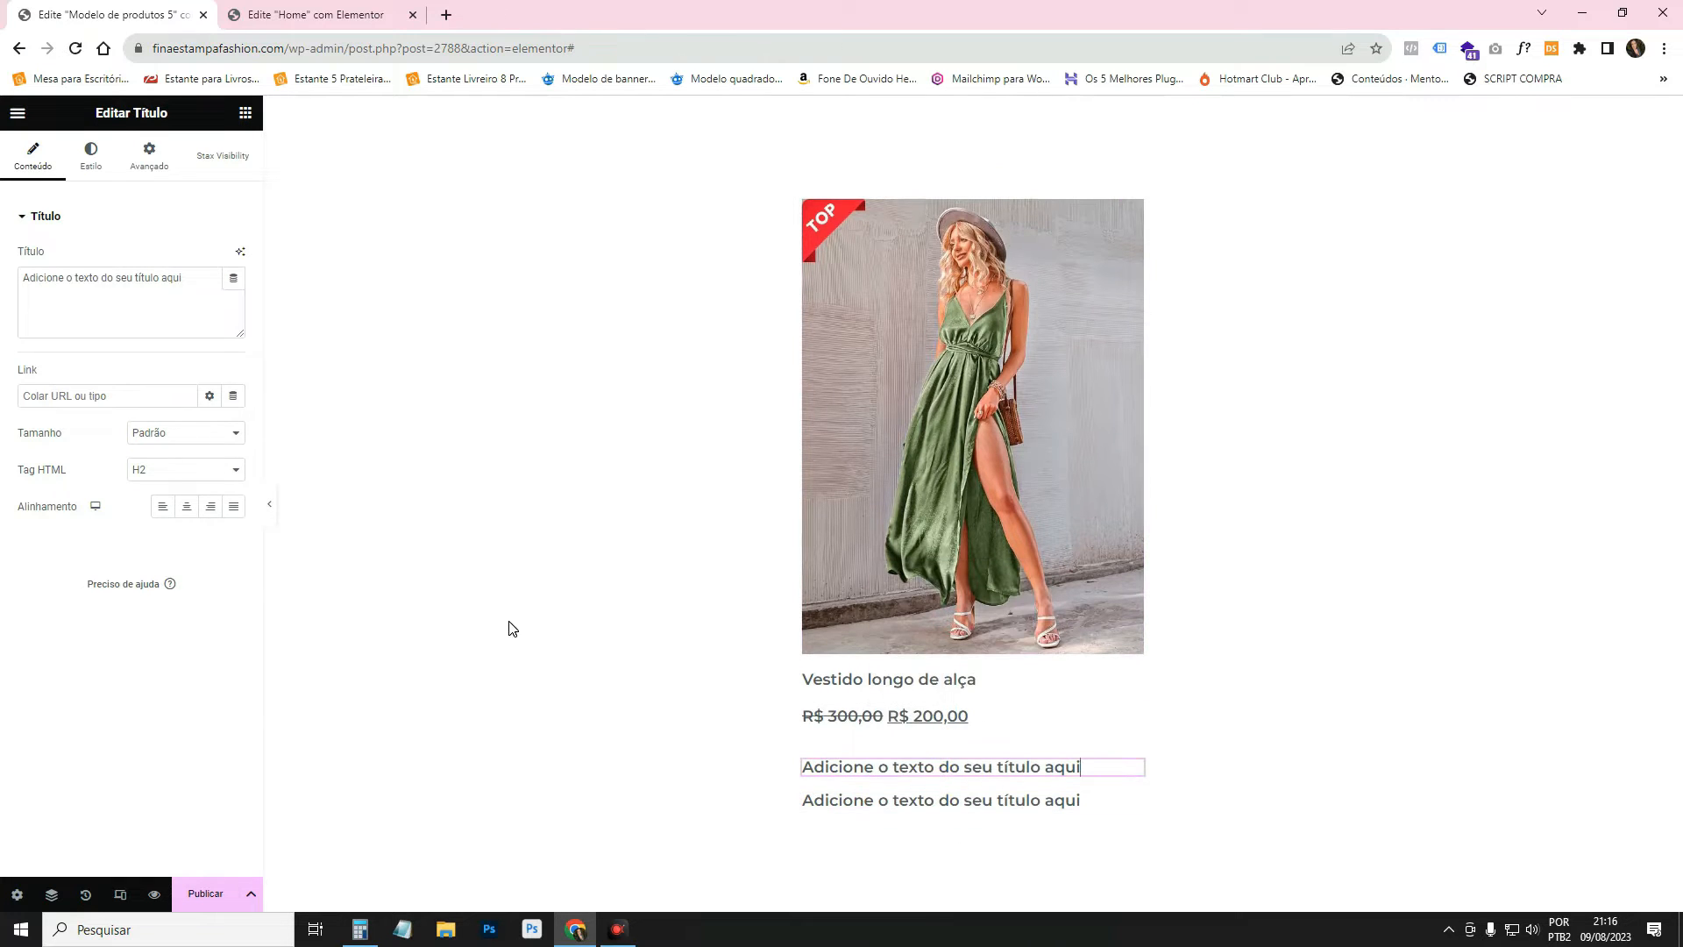
Use the dynamic tag Preço do produto in the upper title widget, with its format set to Original.
click(233, 278)
scroll(92, 433, down, 5)
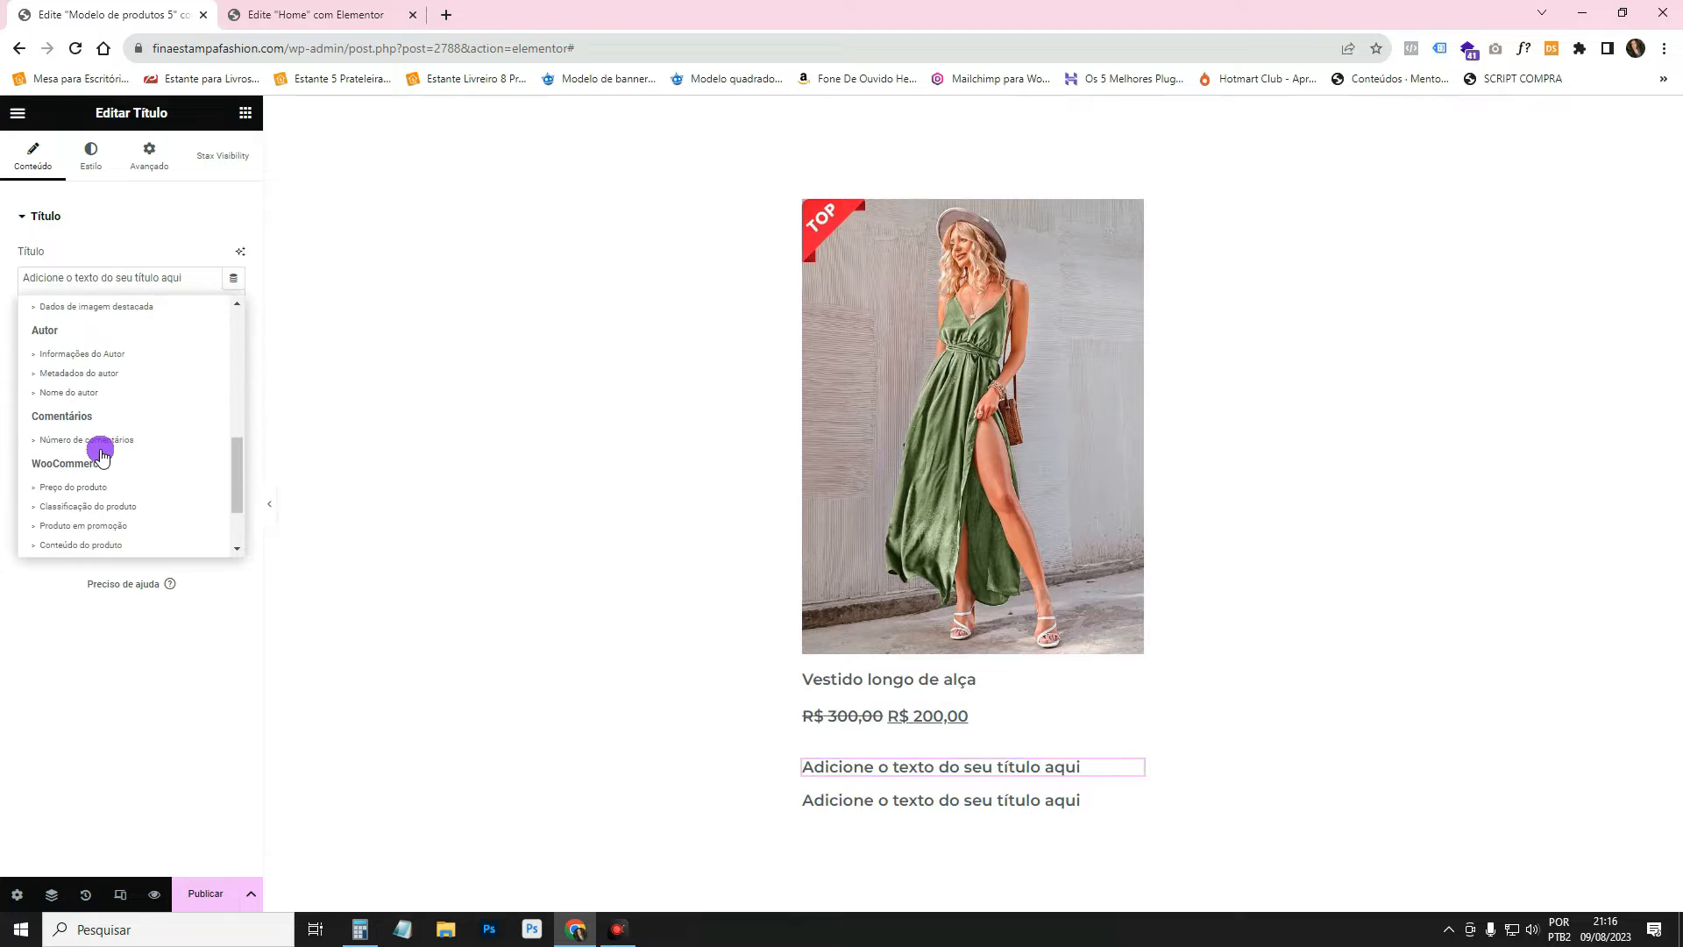
click(92, 440)
click(197, 311)
click(207, 355)
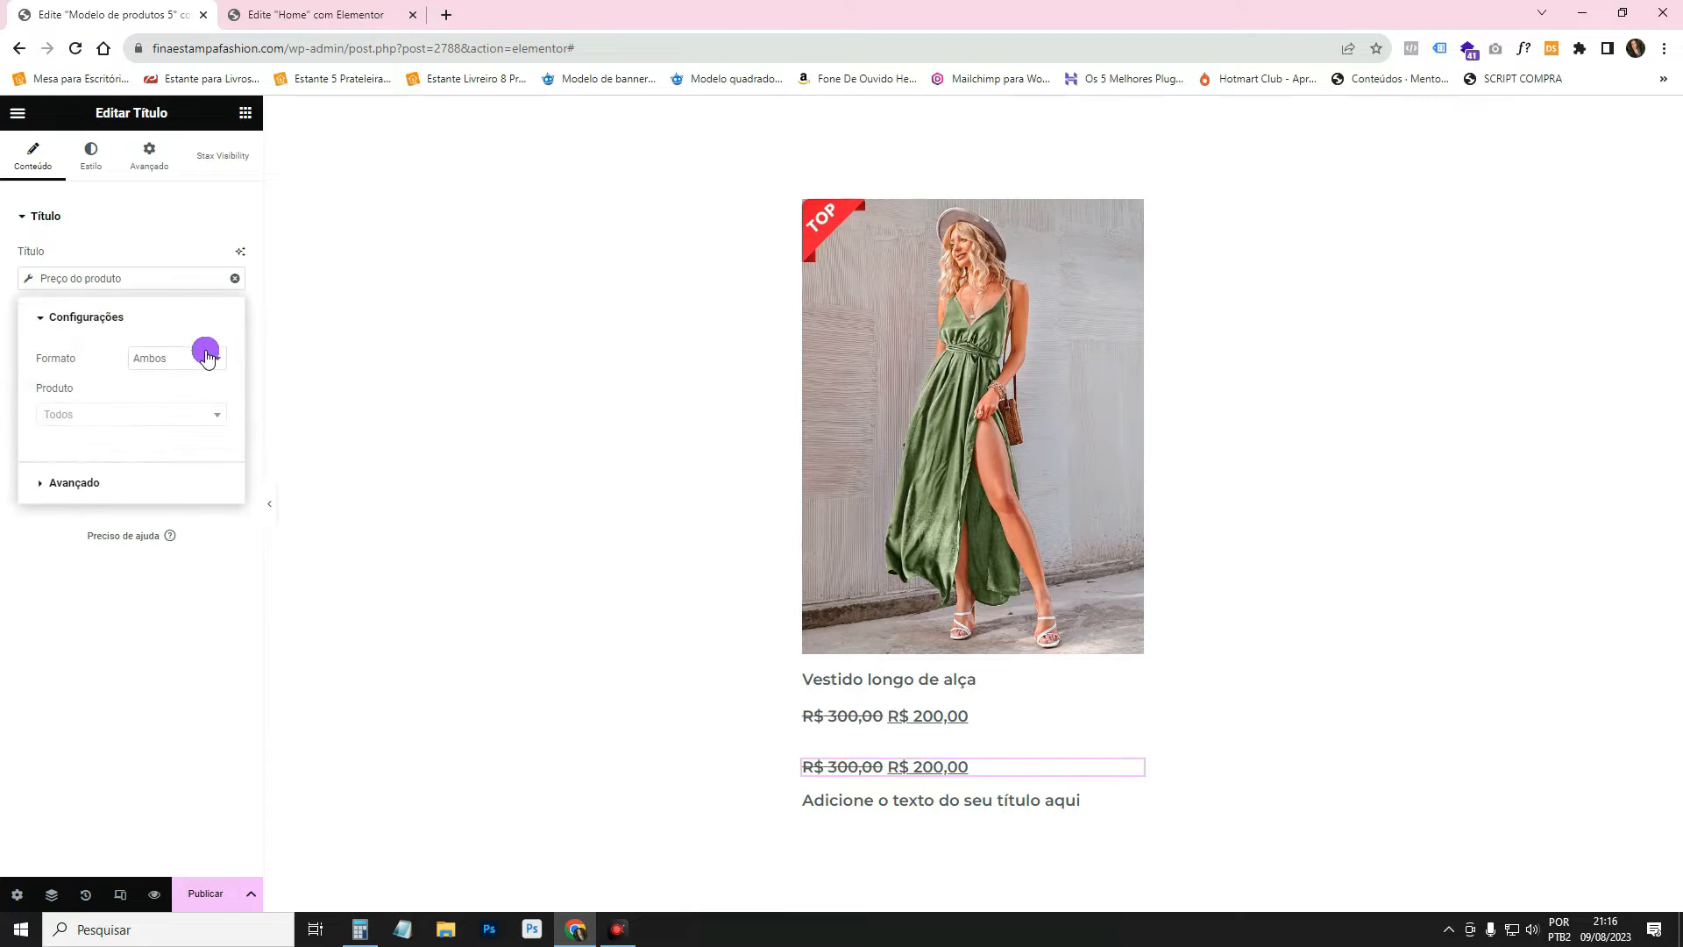
click(220, 396)
click(880, 768)
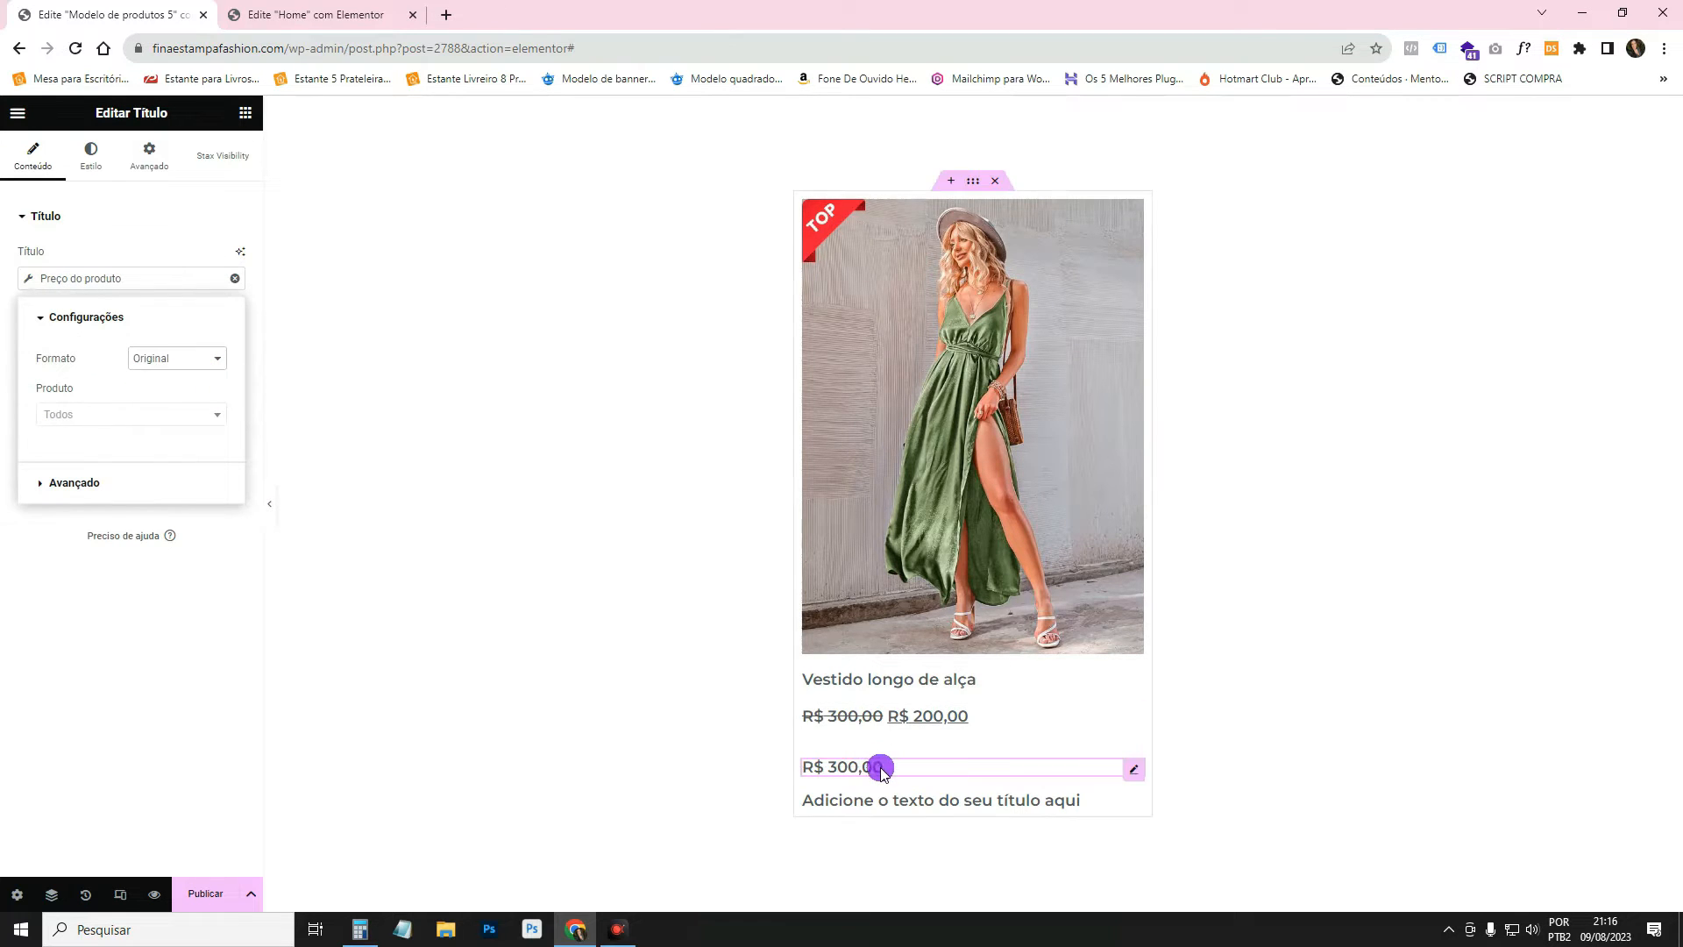
Duplicate the original-price title, delete the leftover placeholder title, and set the lower copy's price format to Oferta.
right_click(881, 768)
click(935, 631)
right_click(876, 812)
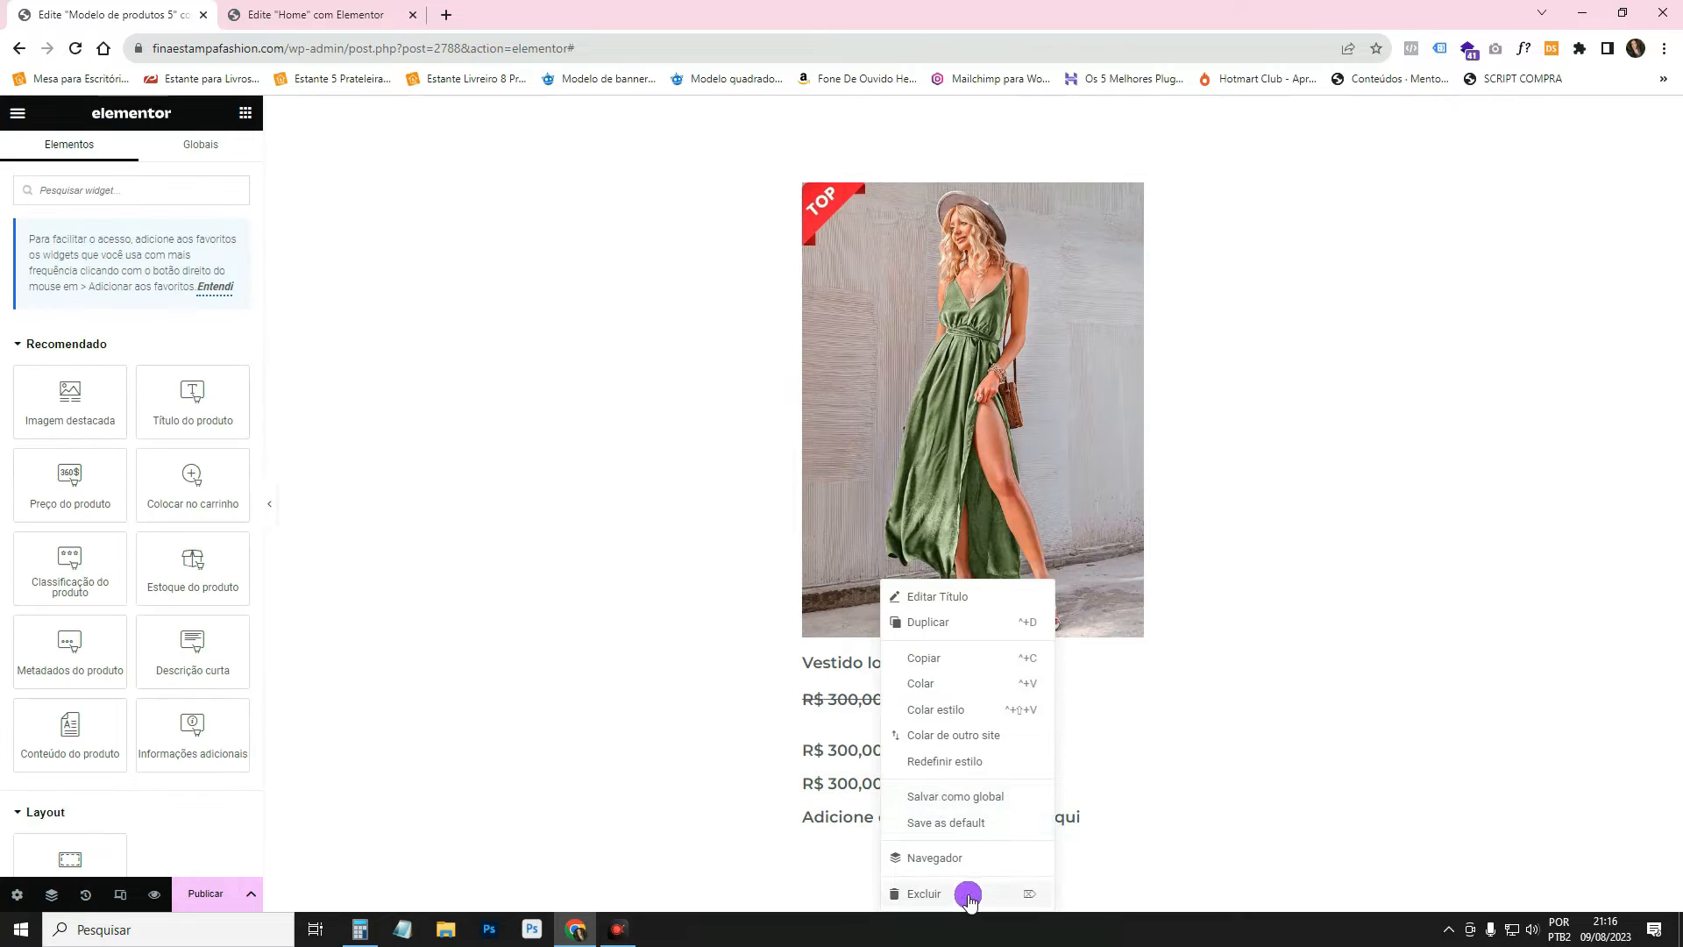
click(965, 890)
click(874, 802)
click(187, 283)
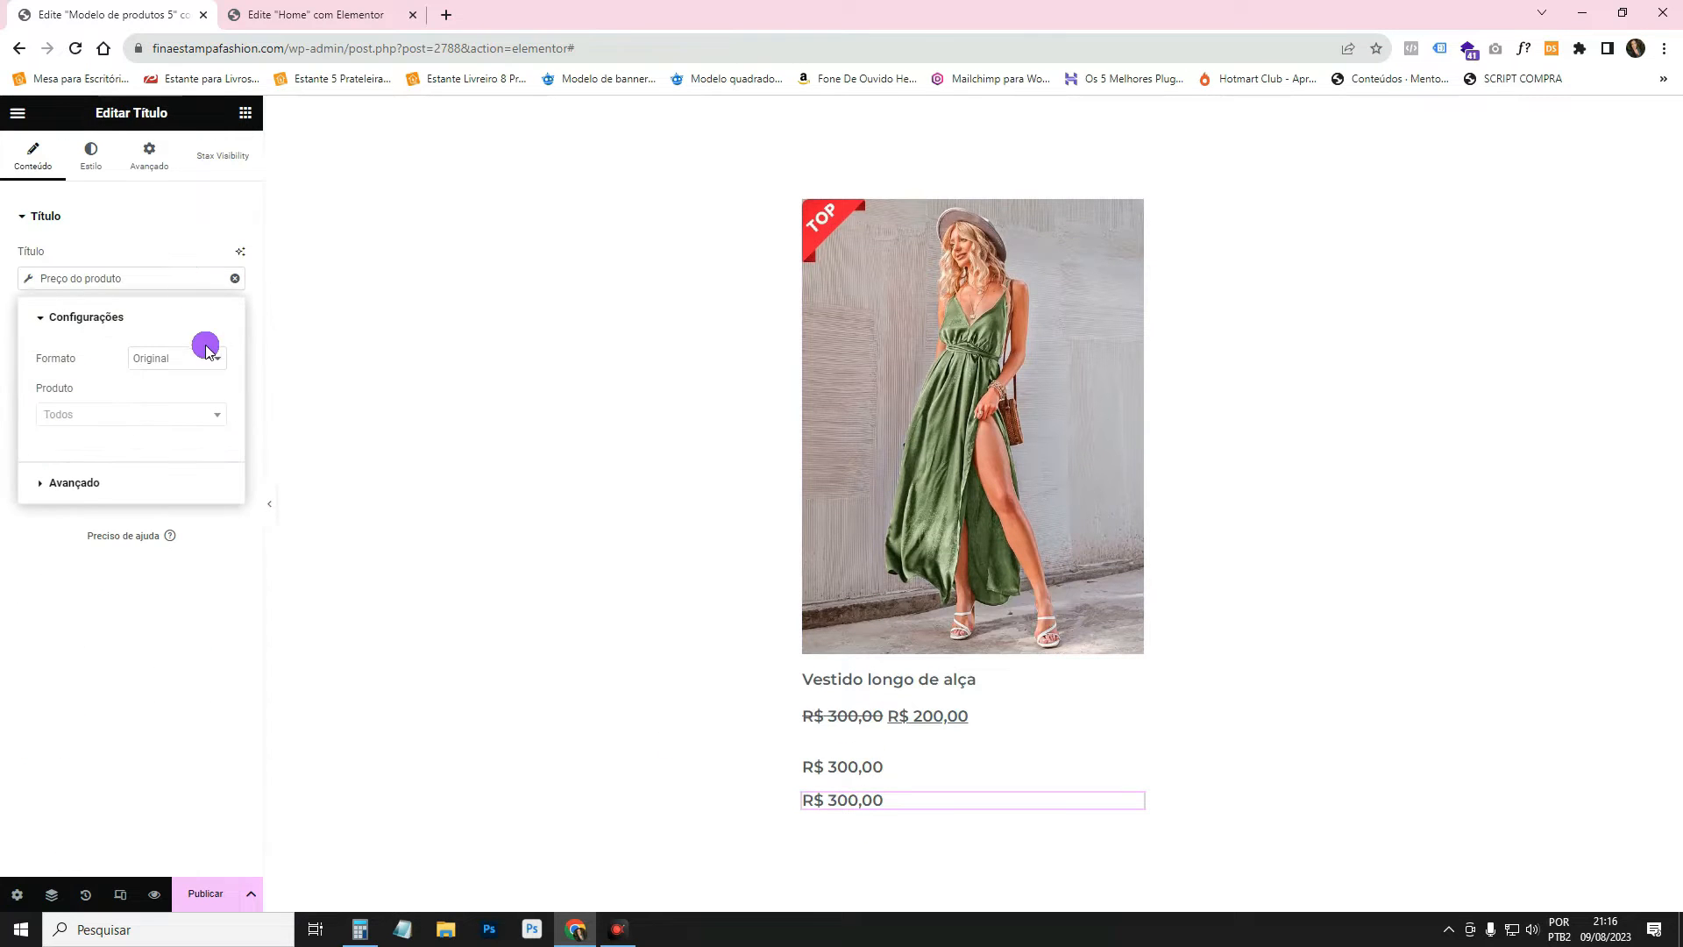
click(200, 356)
click(189, 394)
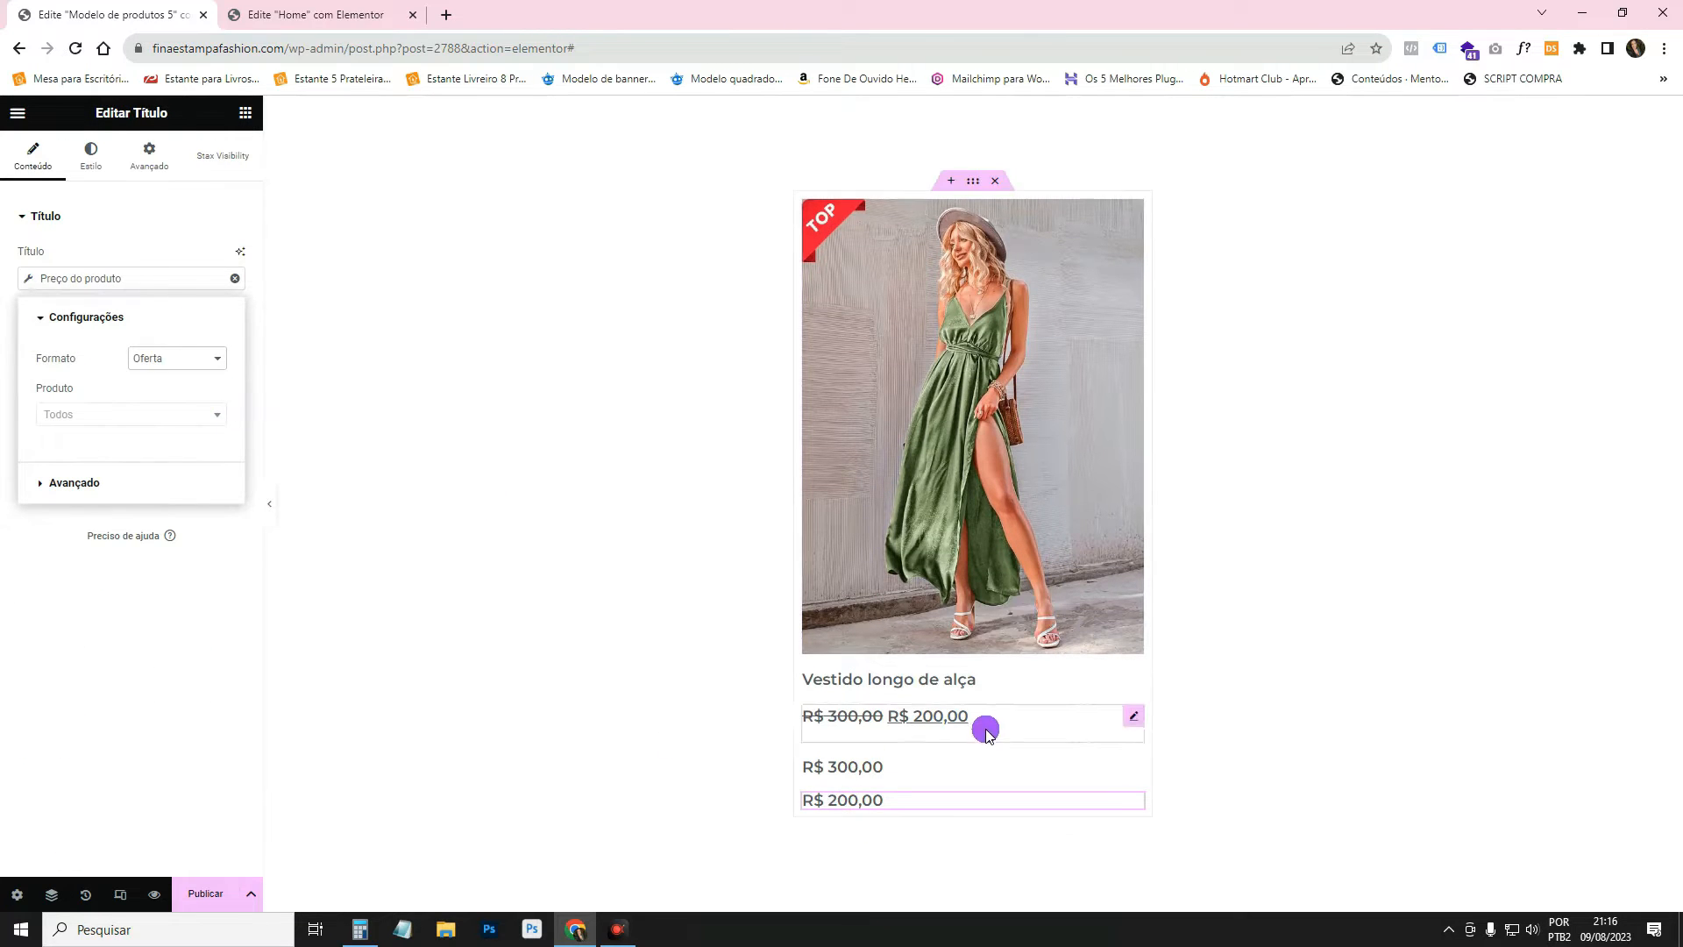
Set the text decoration of the original-price title to Tachado.
click(891, 769)
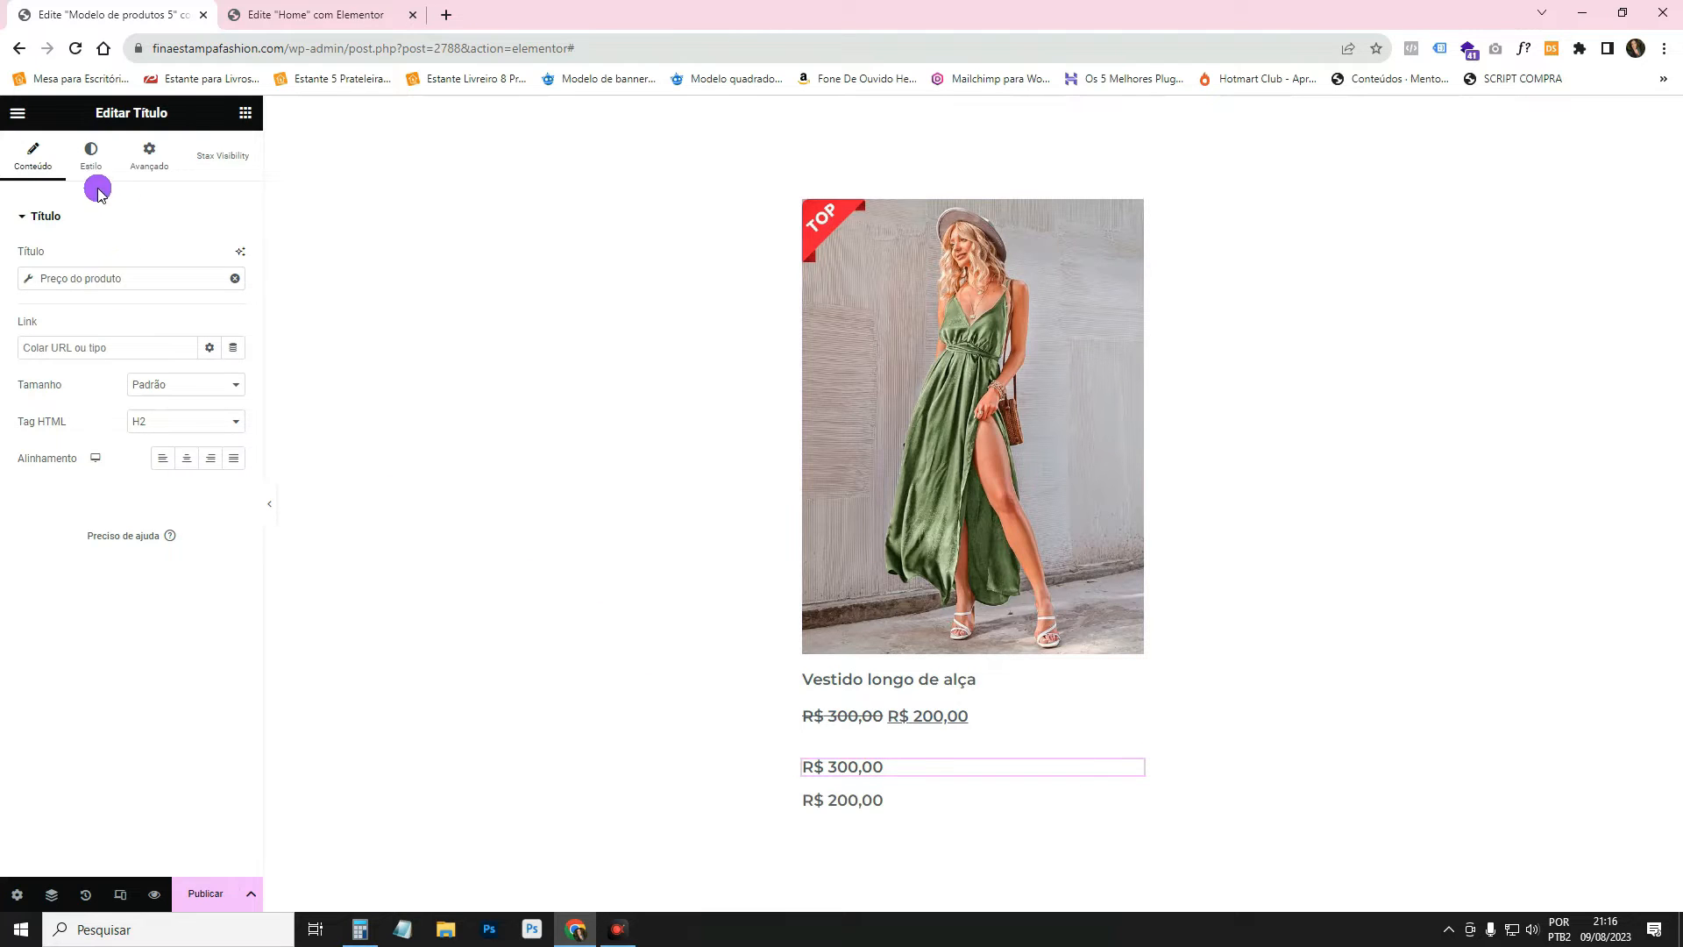
click(92, 159)
click(238, 295)
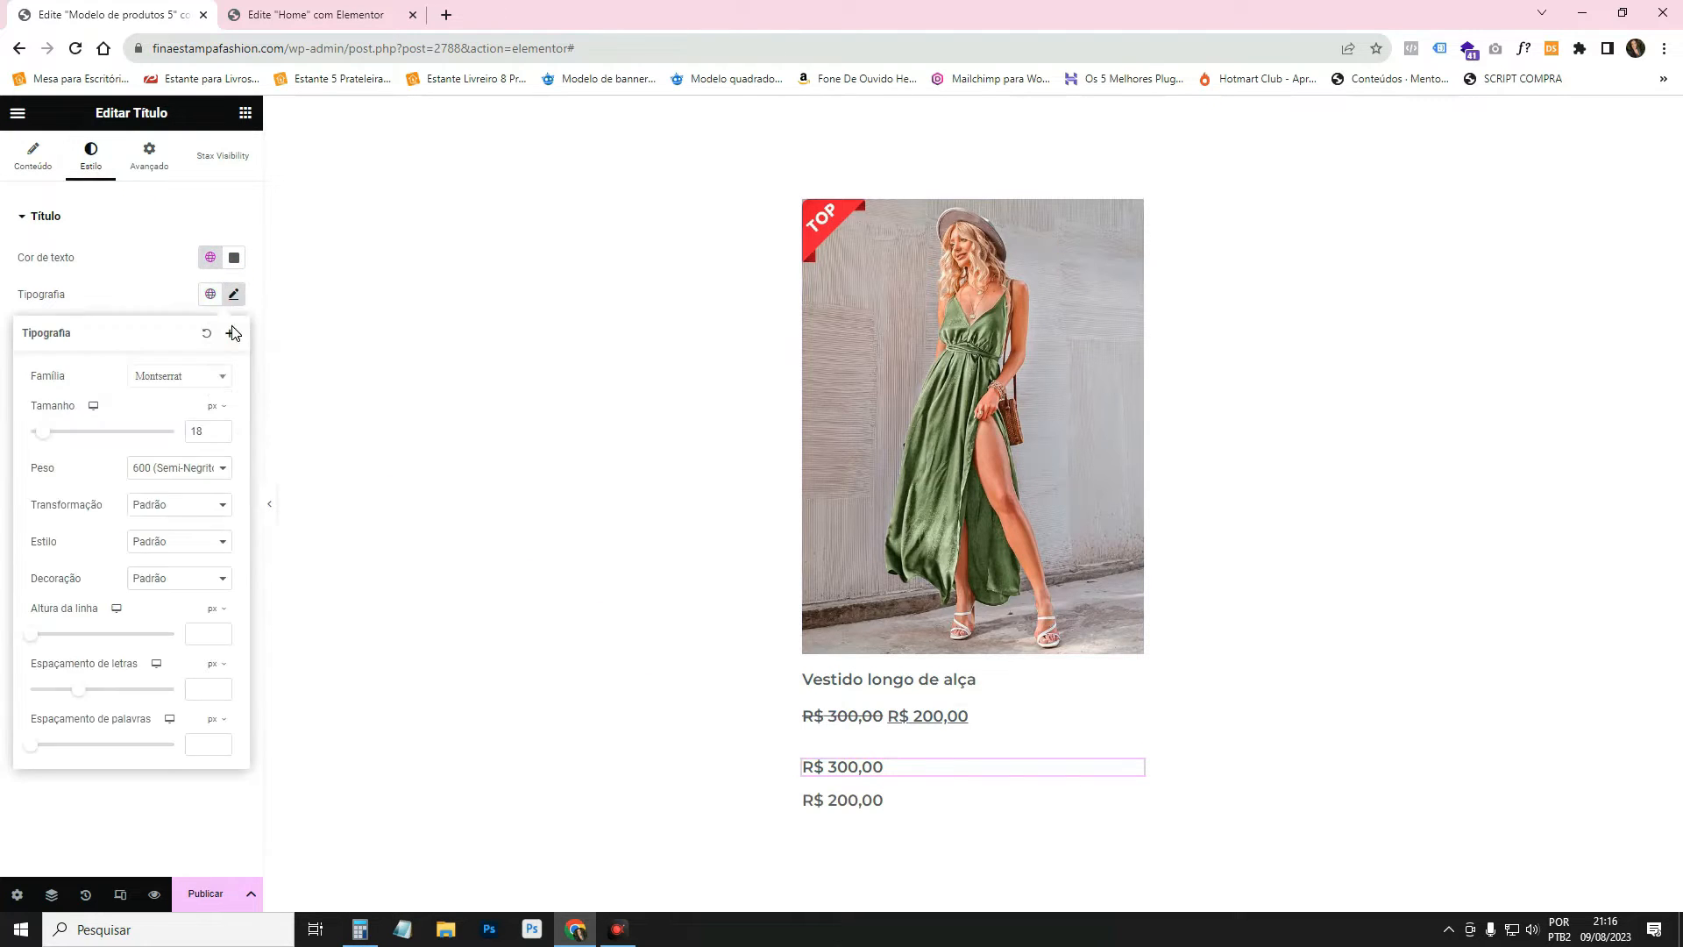
click(170, 581)
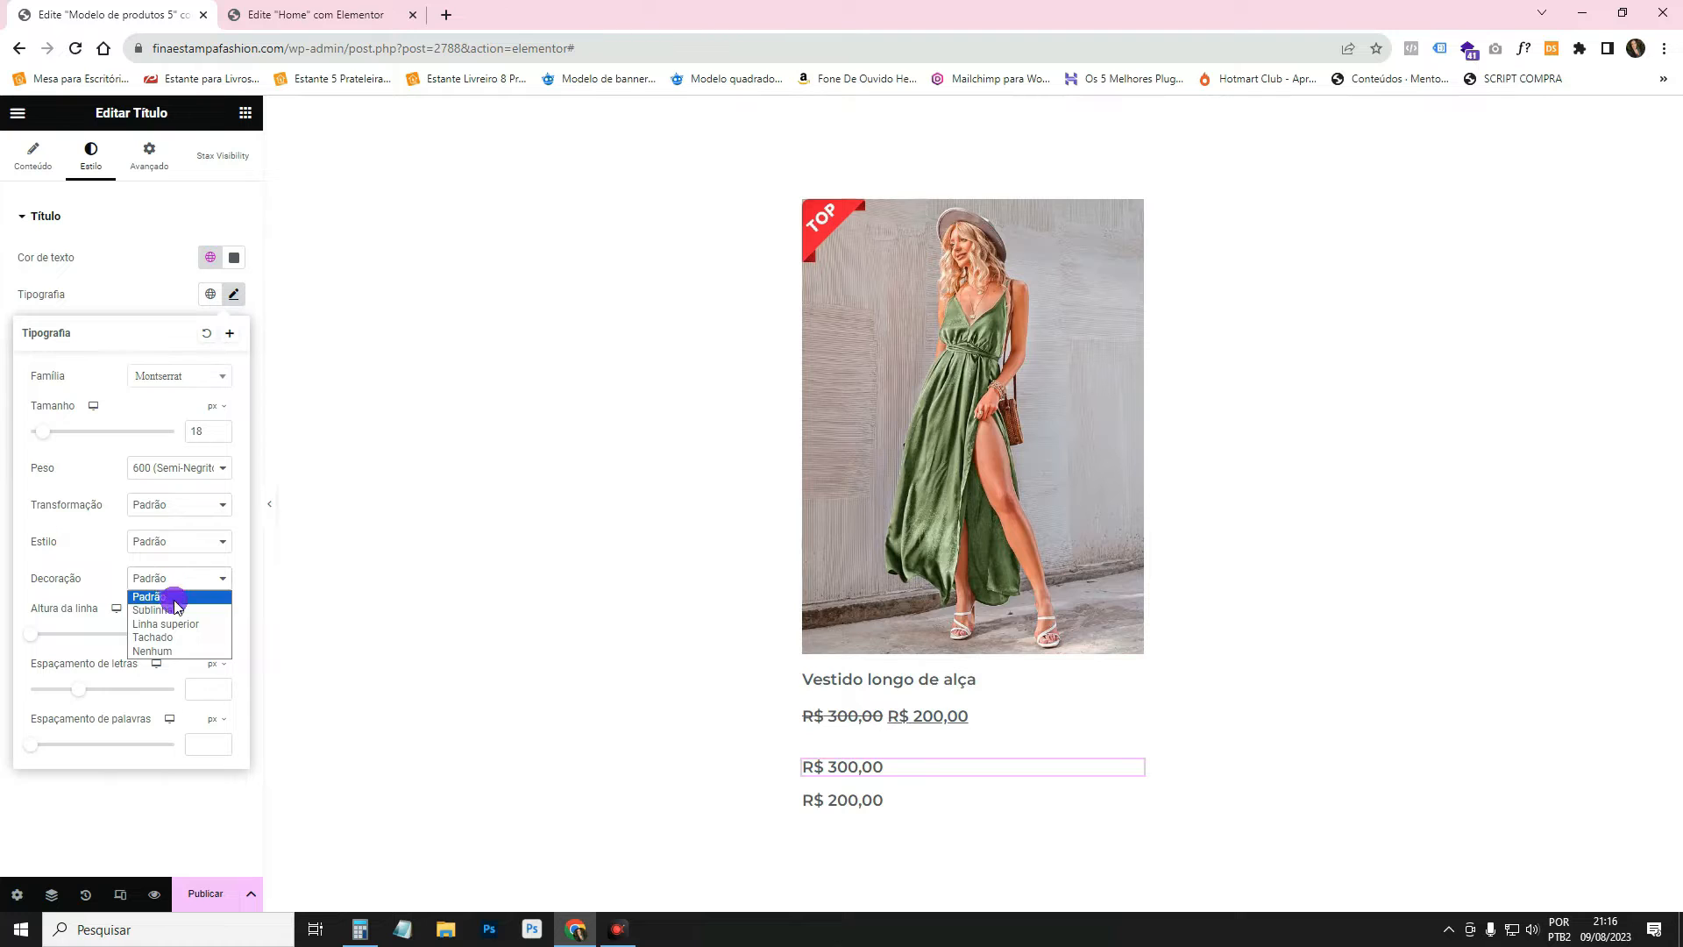
click(181, 638)
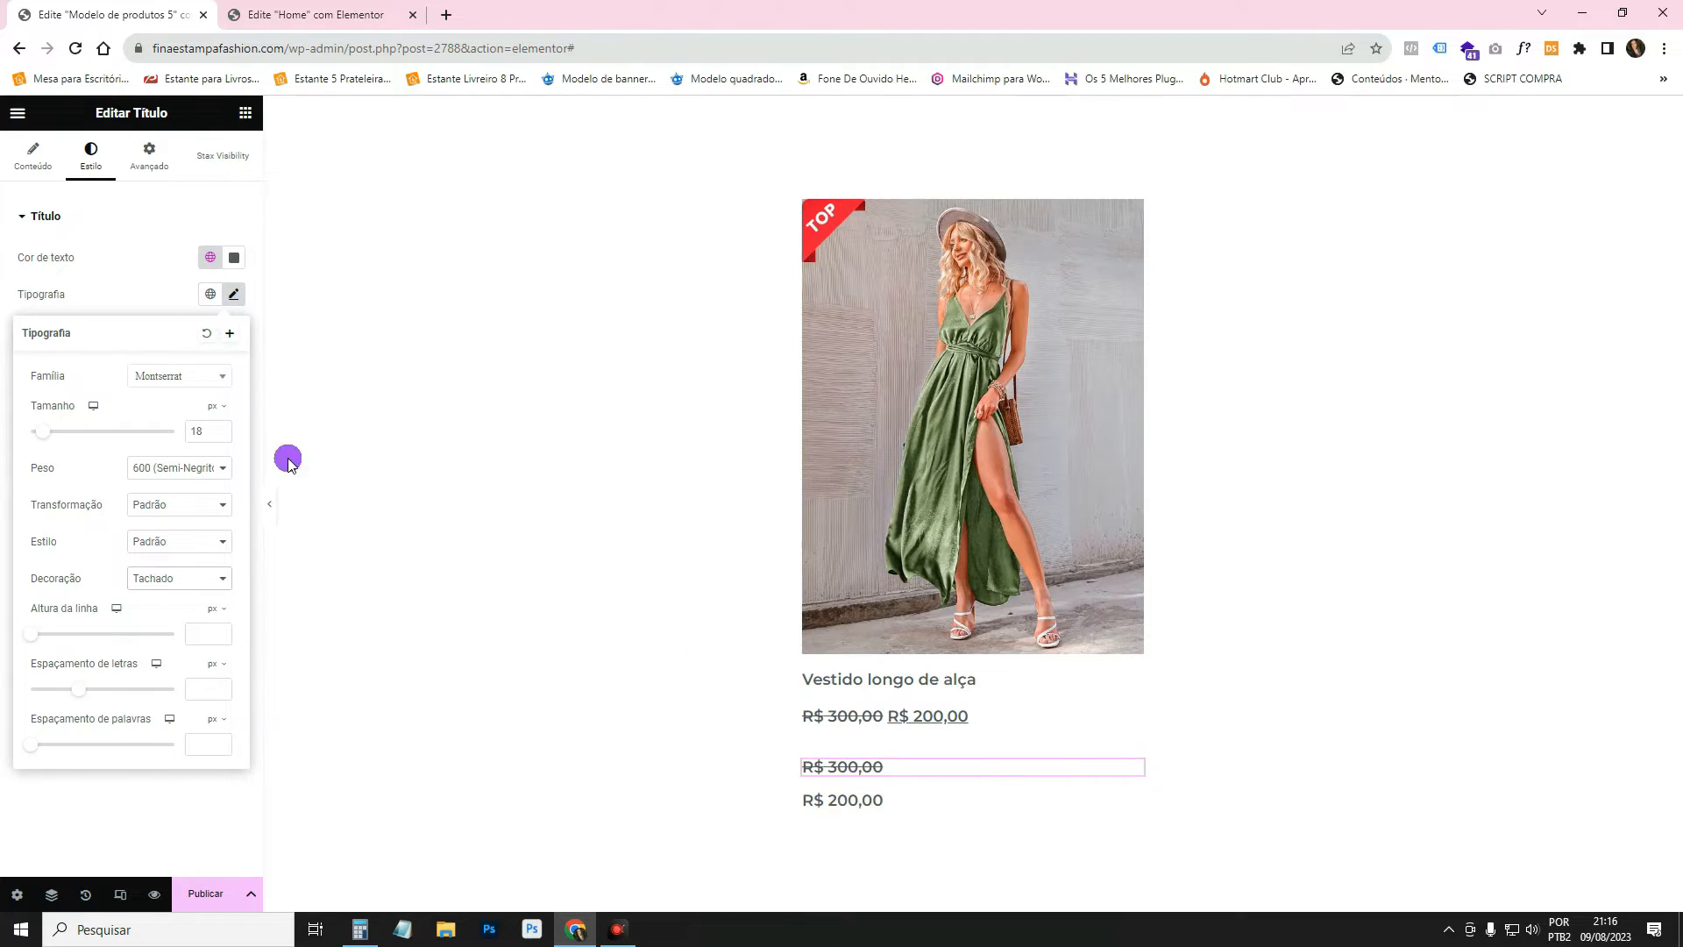
Put the text "De" before the price in the original-price title's dynamic tag.
click(30, 160)
click(204, 278)
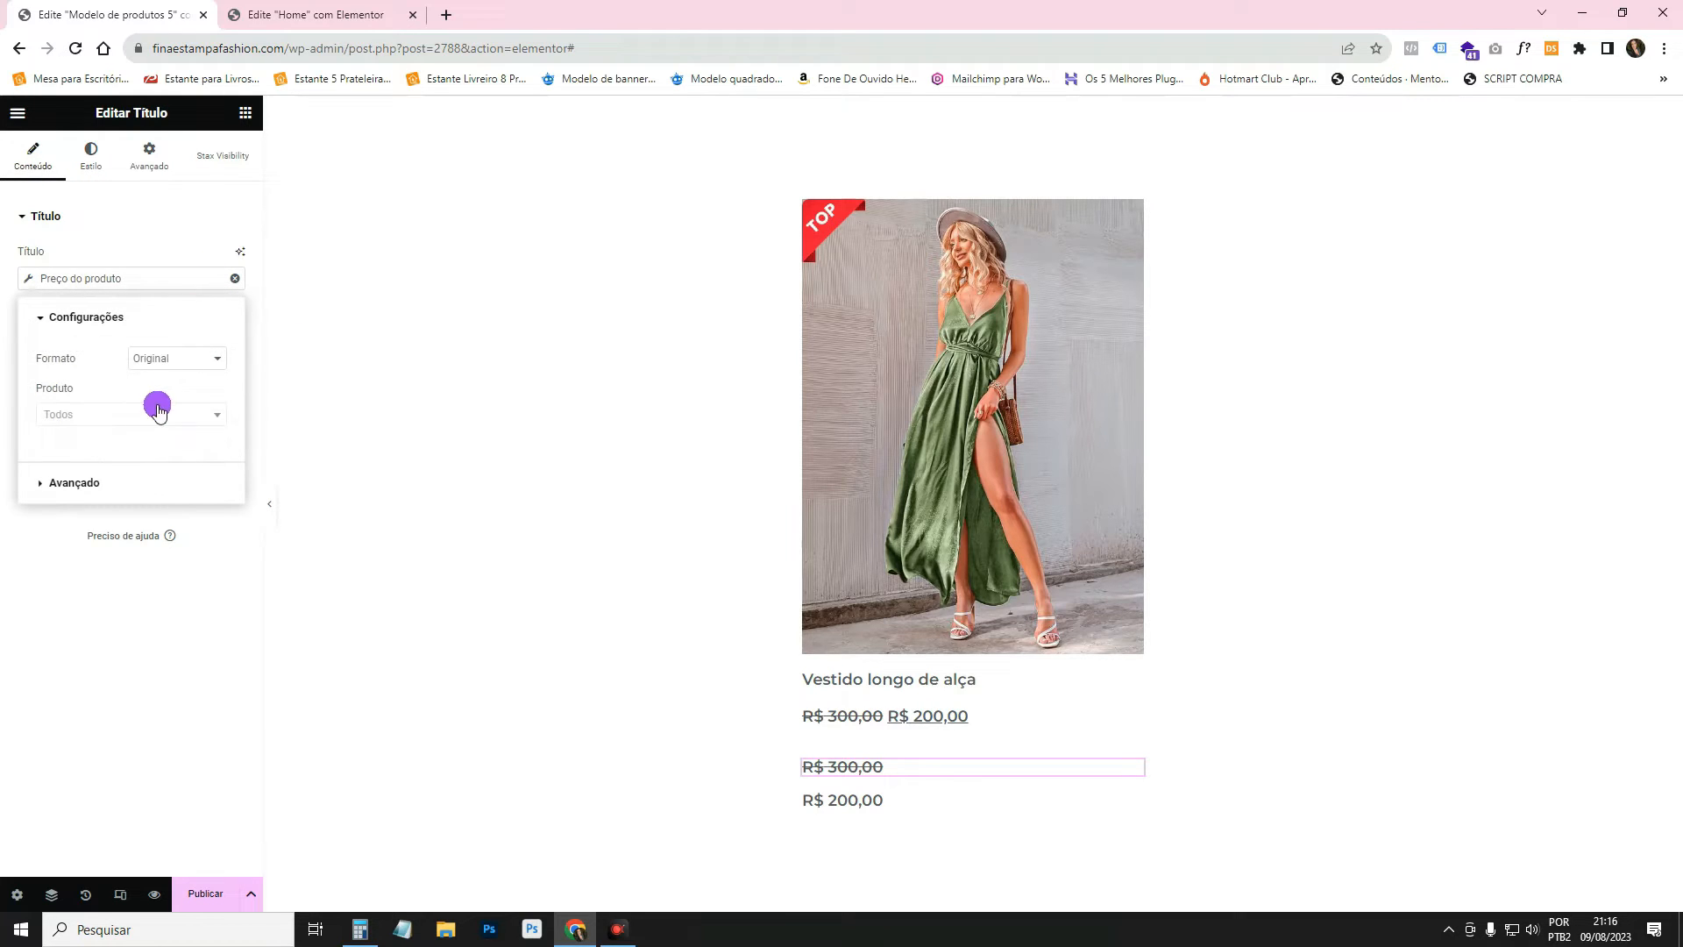
click(70, 483)
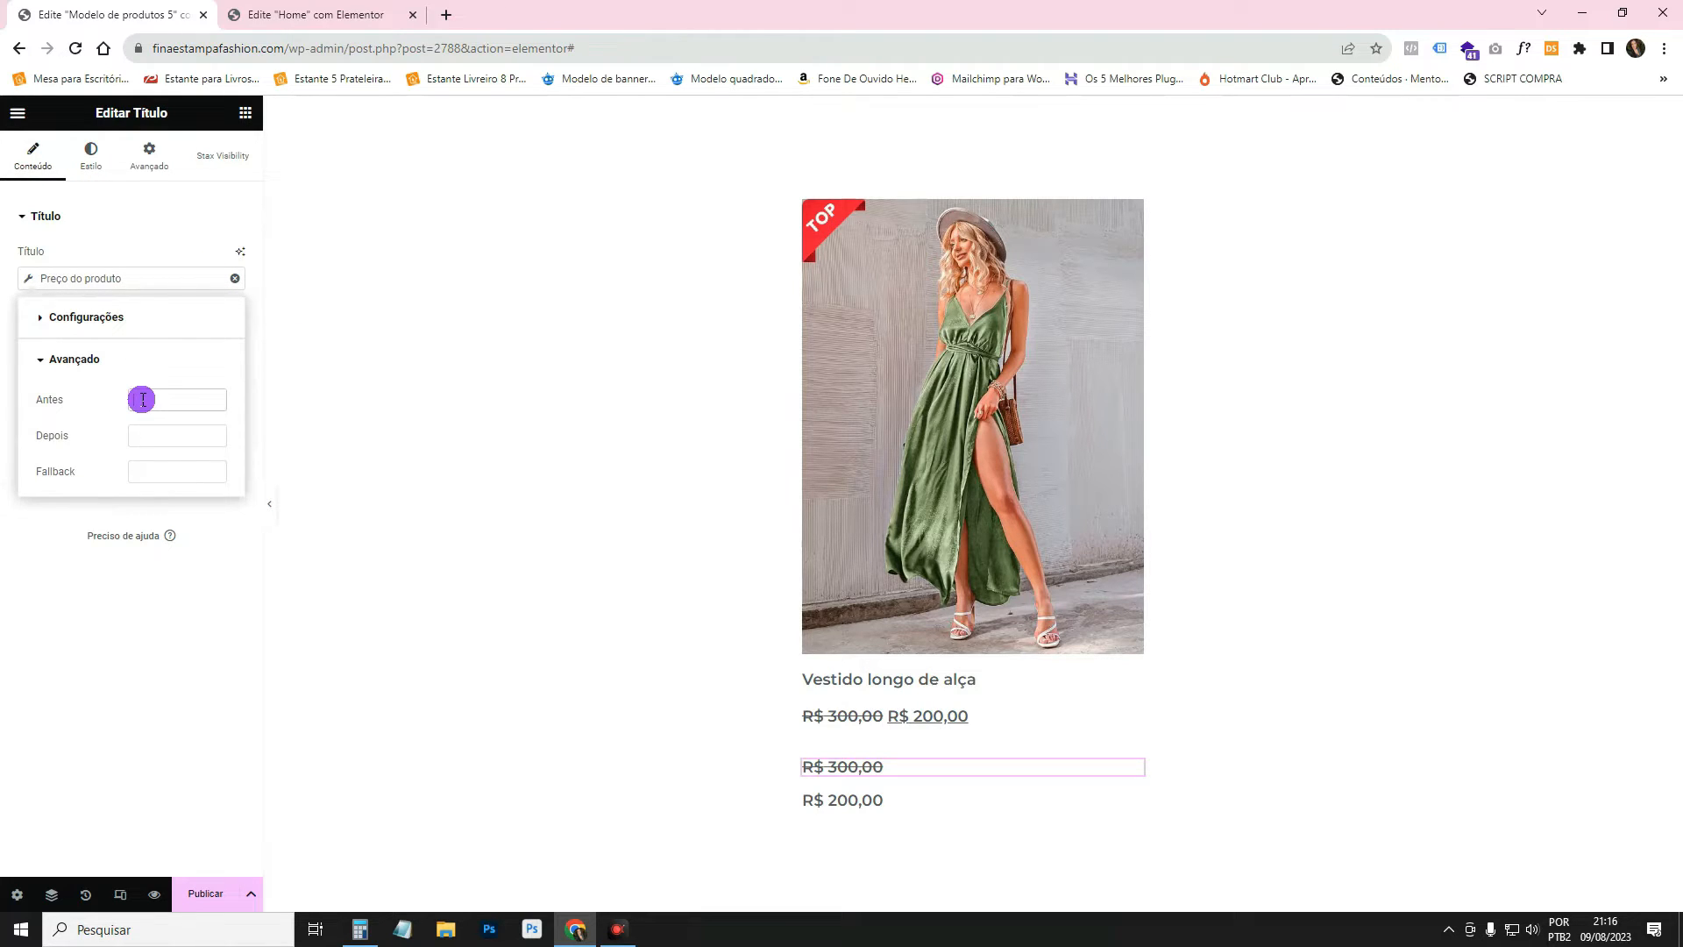
click(142, 400)
text(De)
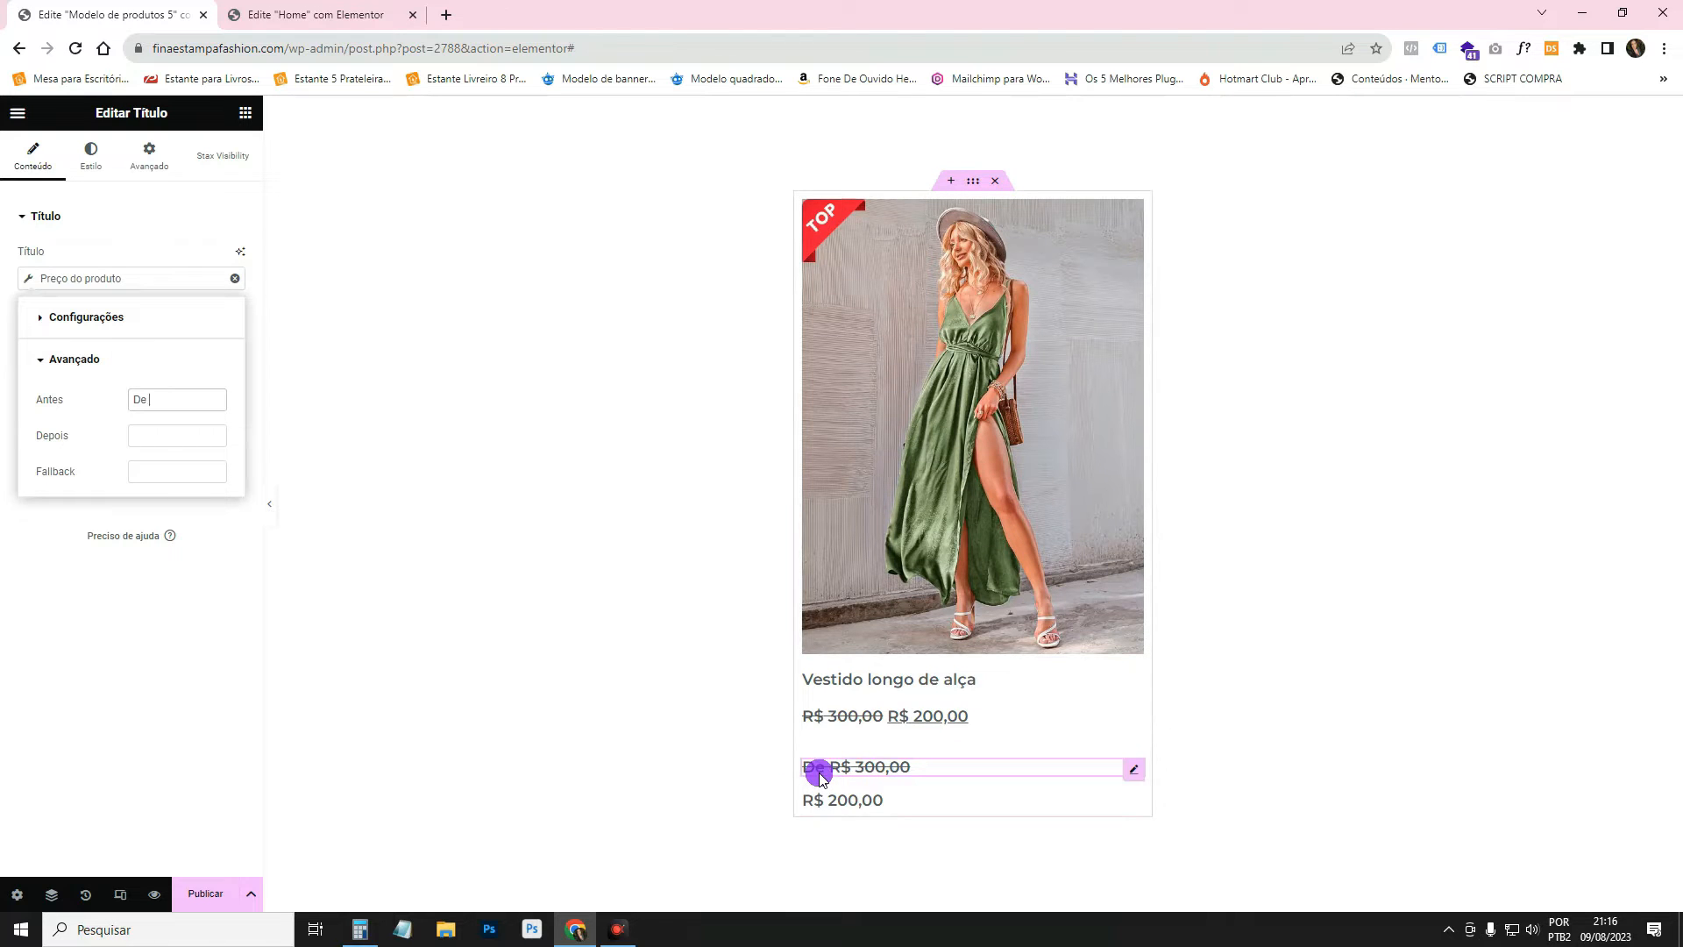
Put the text "Por Apenas" before the price in the offer-price title's dynamic tag.
click(877, 803)
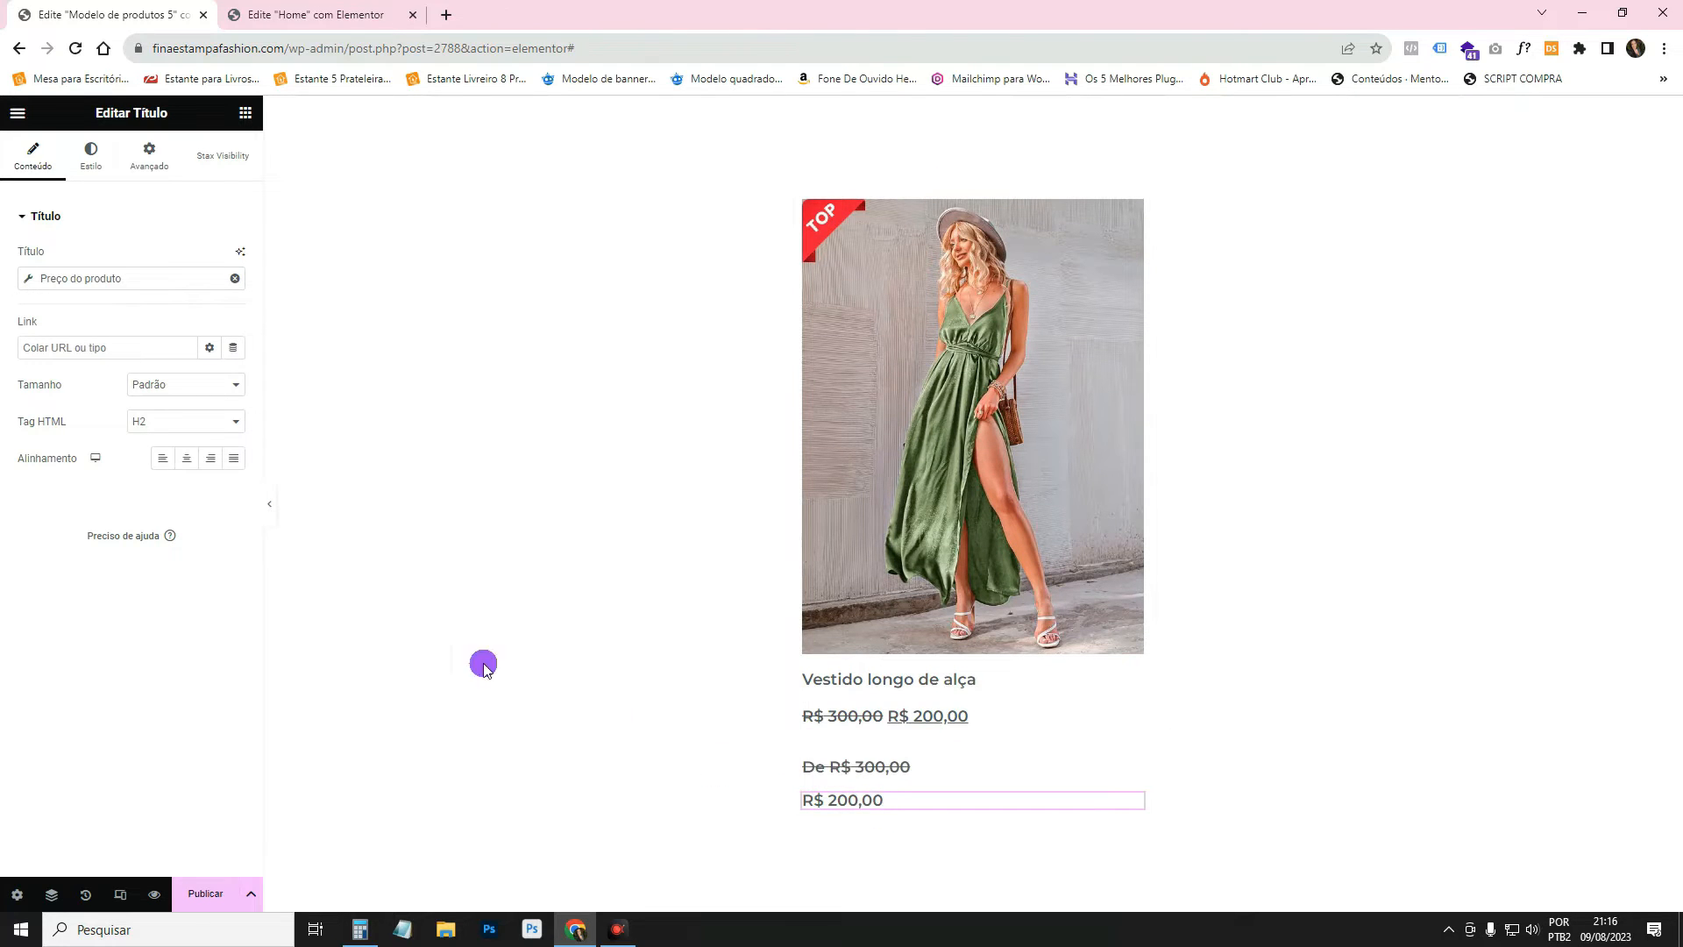
click(175, 278)
click(114, 483)
click(160, 403)
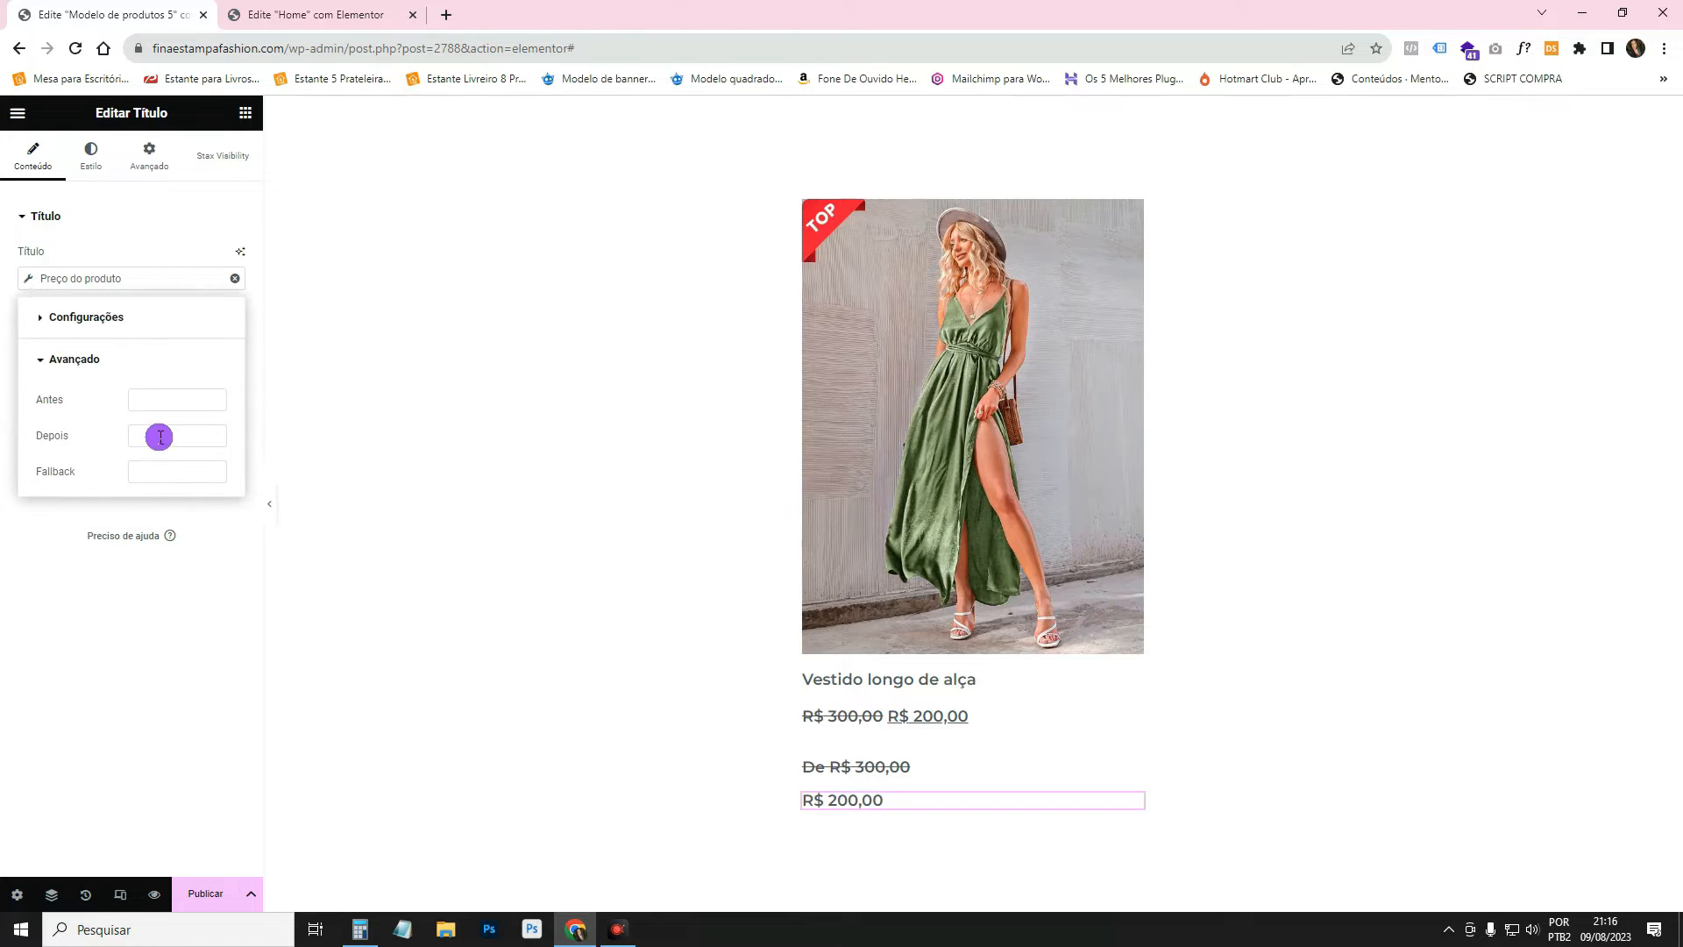
click(144, 401)
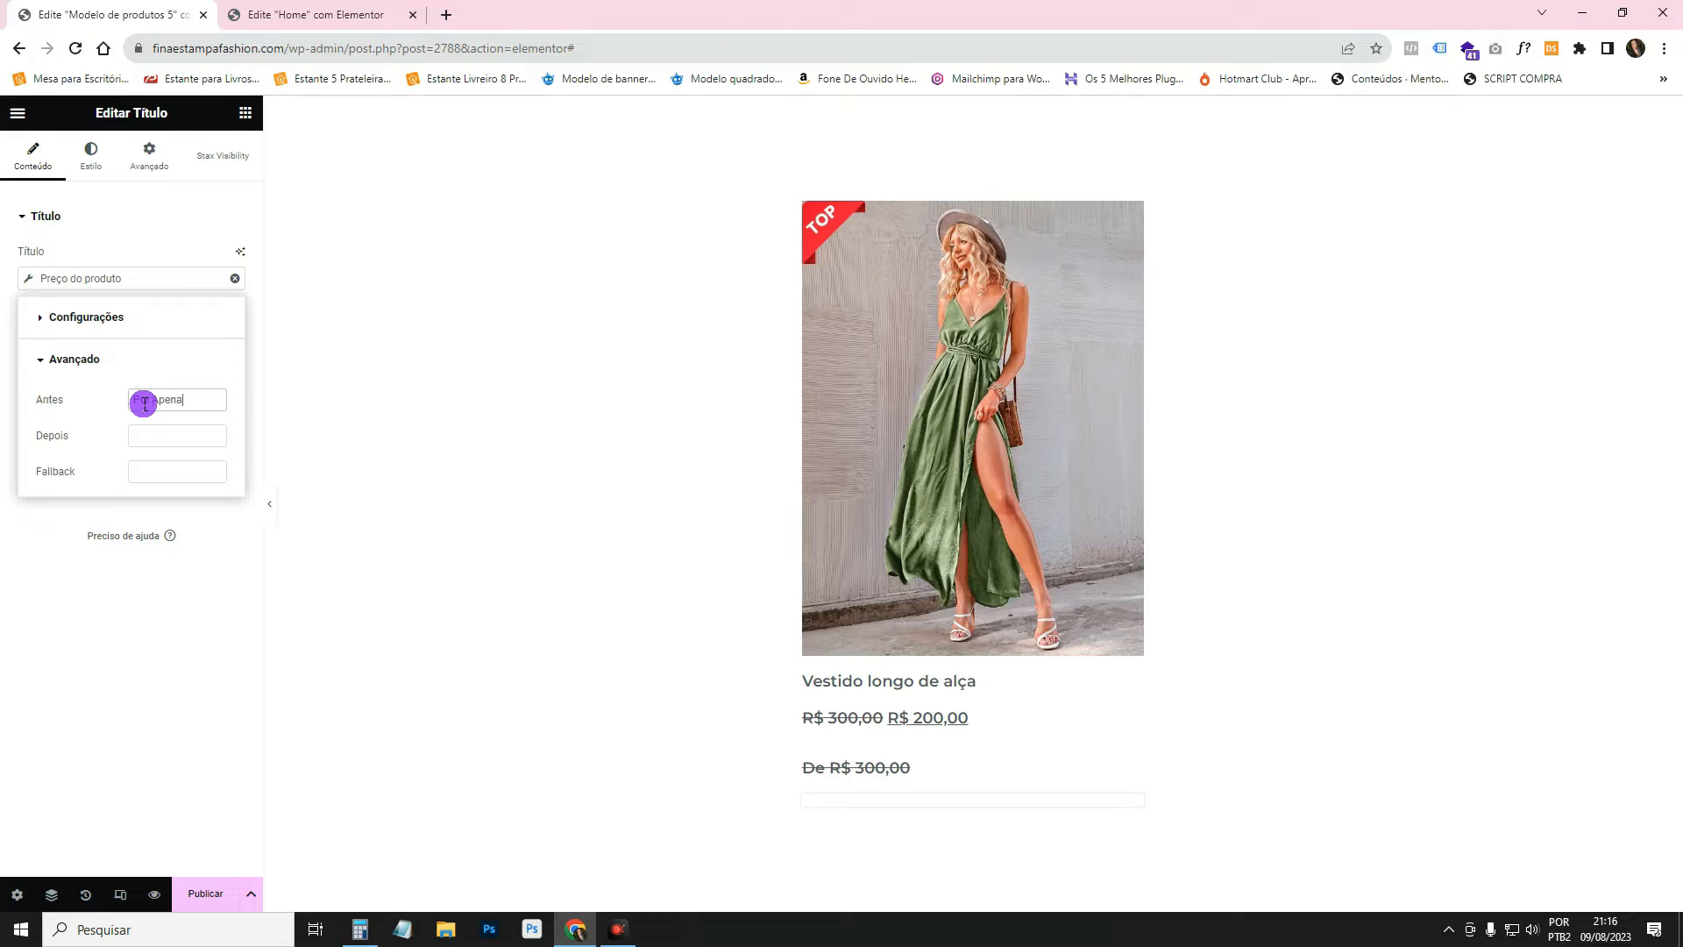
Delete both title widgets below the product price, keeping the Preço do produto widget.
right_click(878, 768)
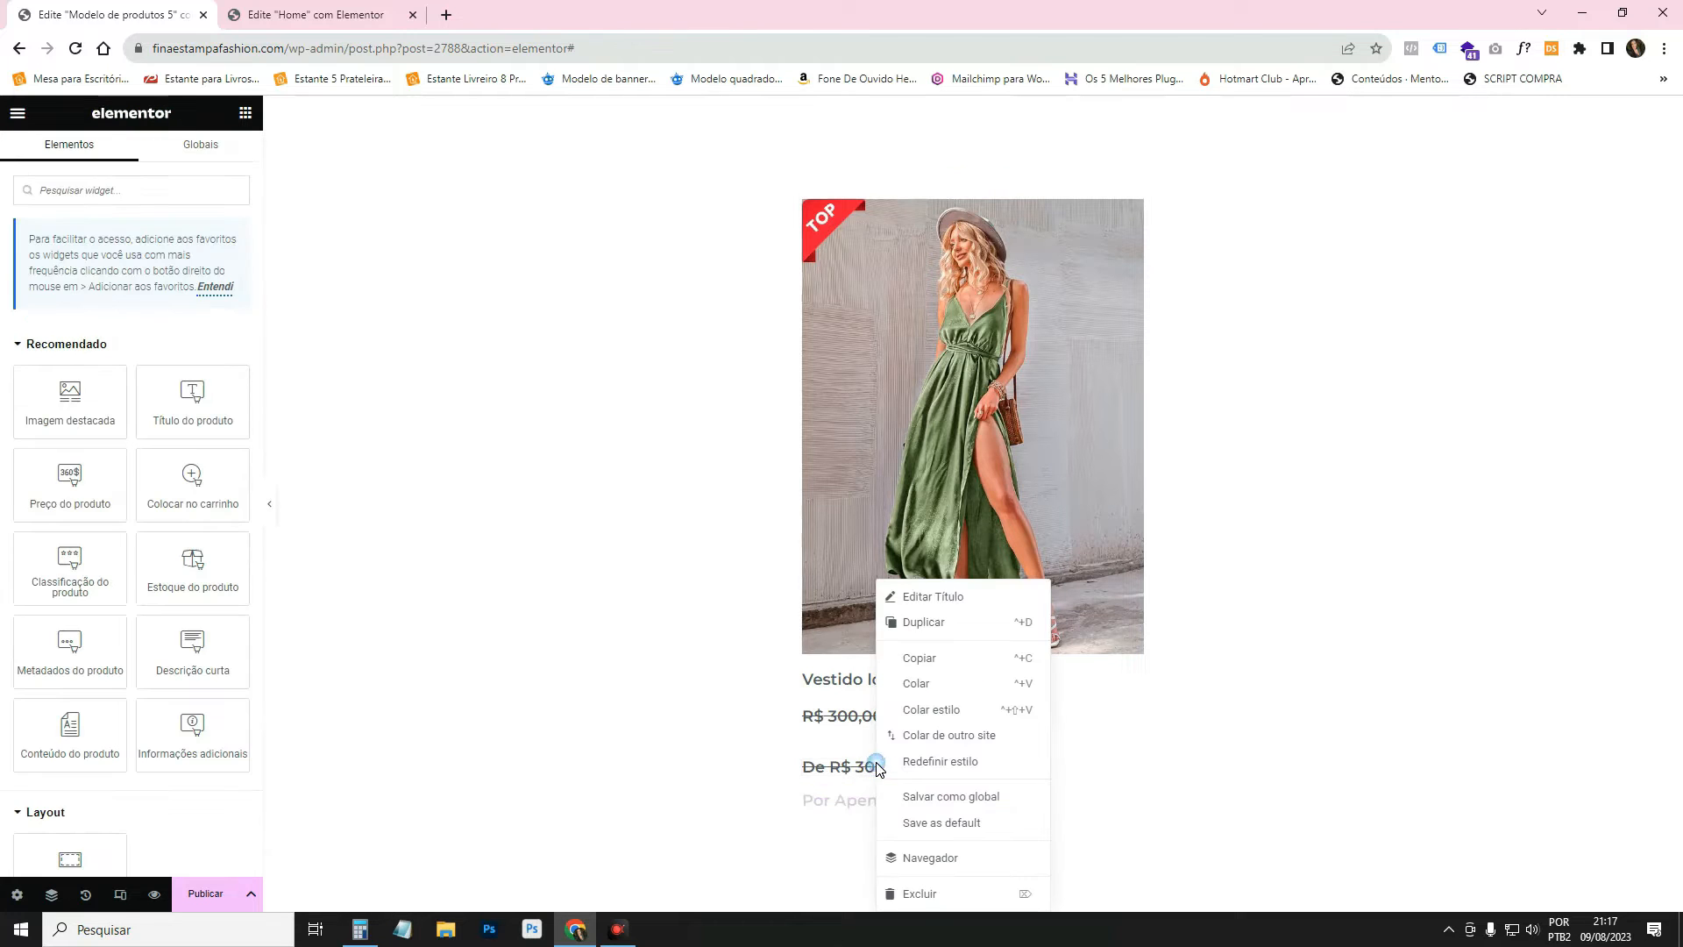
click(950, 889)
right_click(902, 815)
click(955, 891)
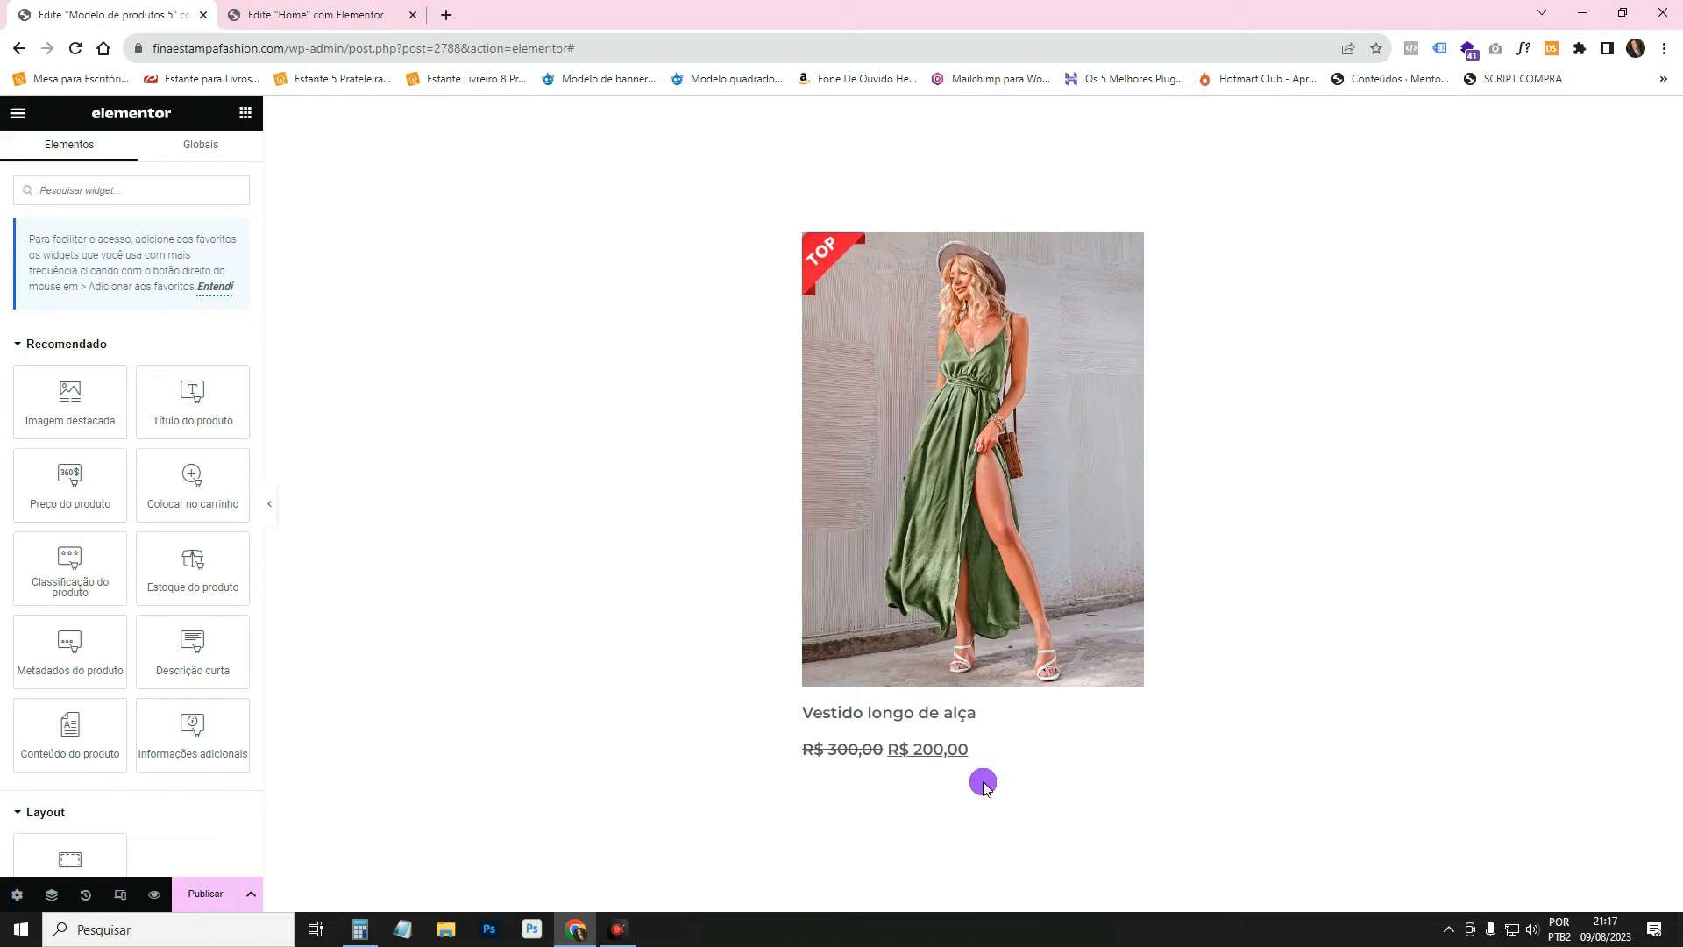
Set the product title's font size to 14 px.
click(1133, 751)
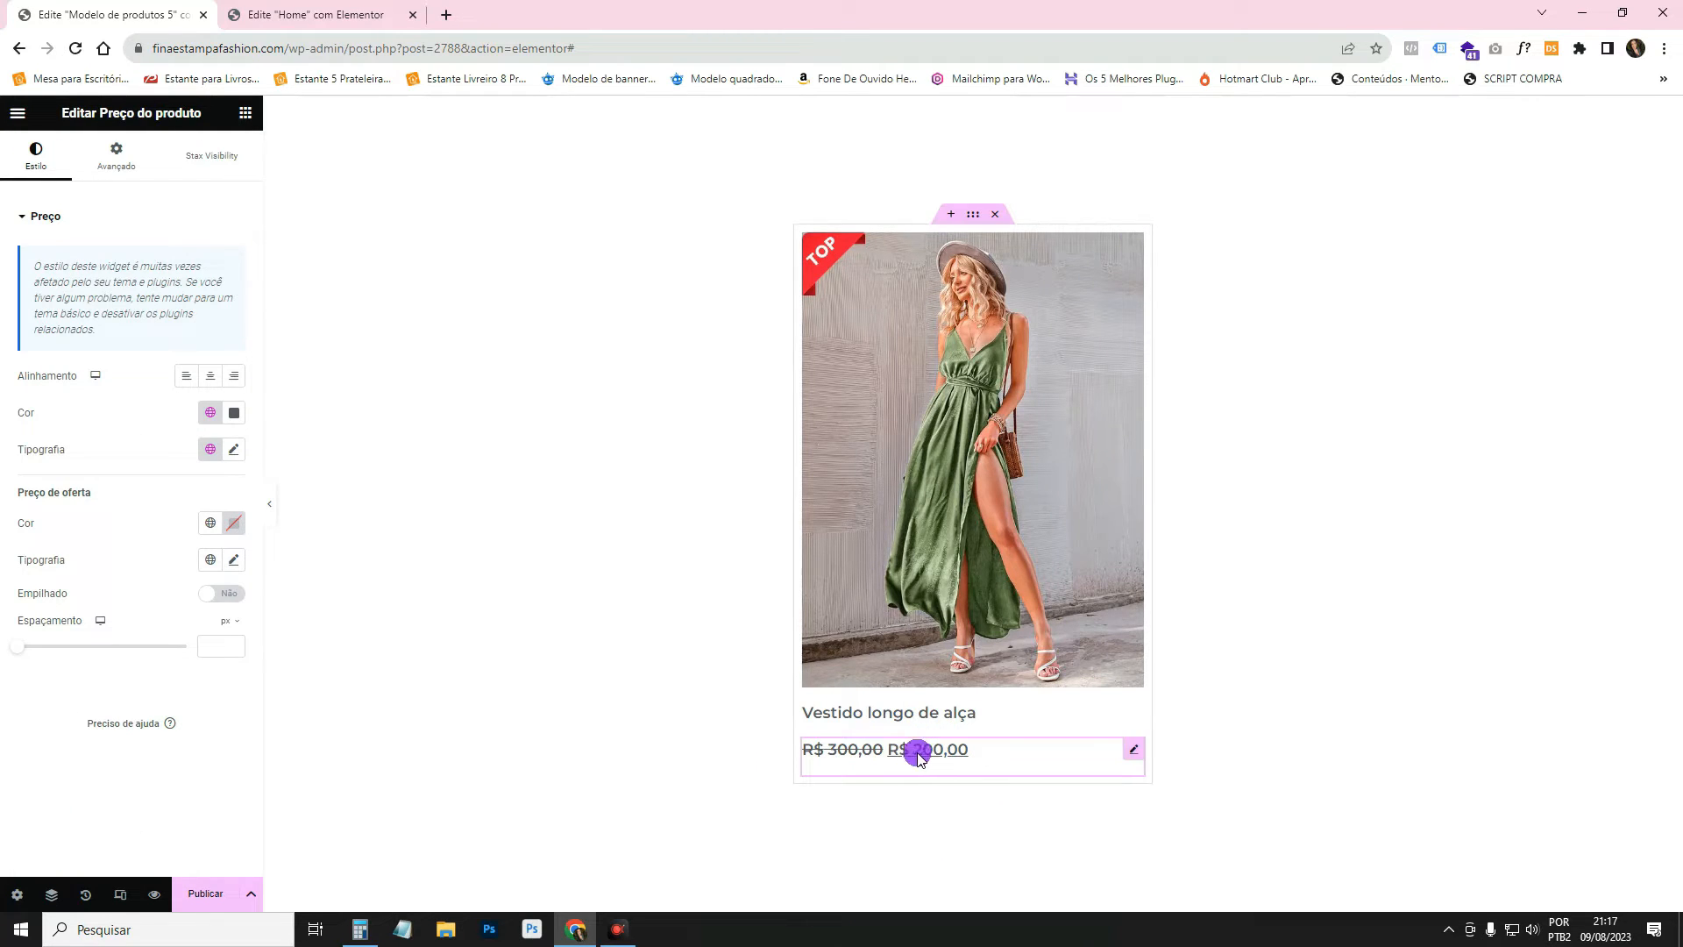
click(946, 716)
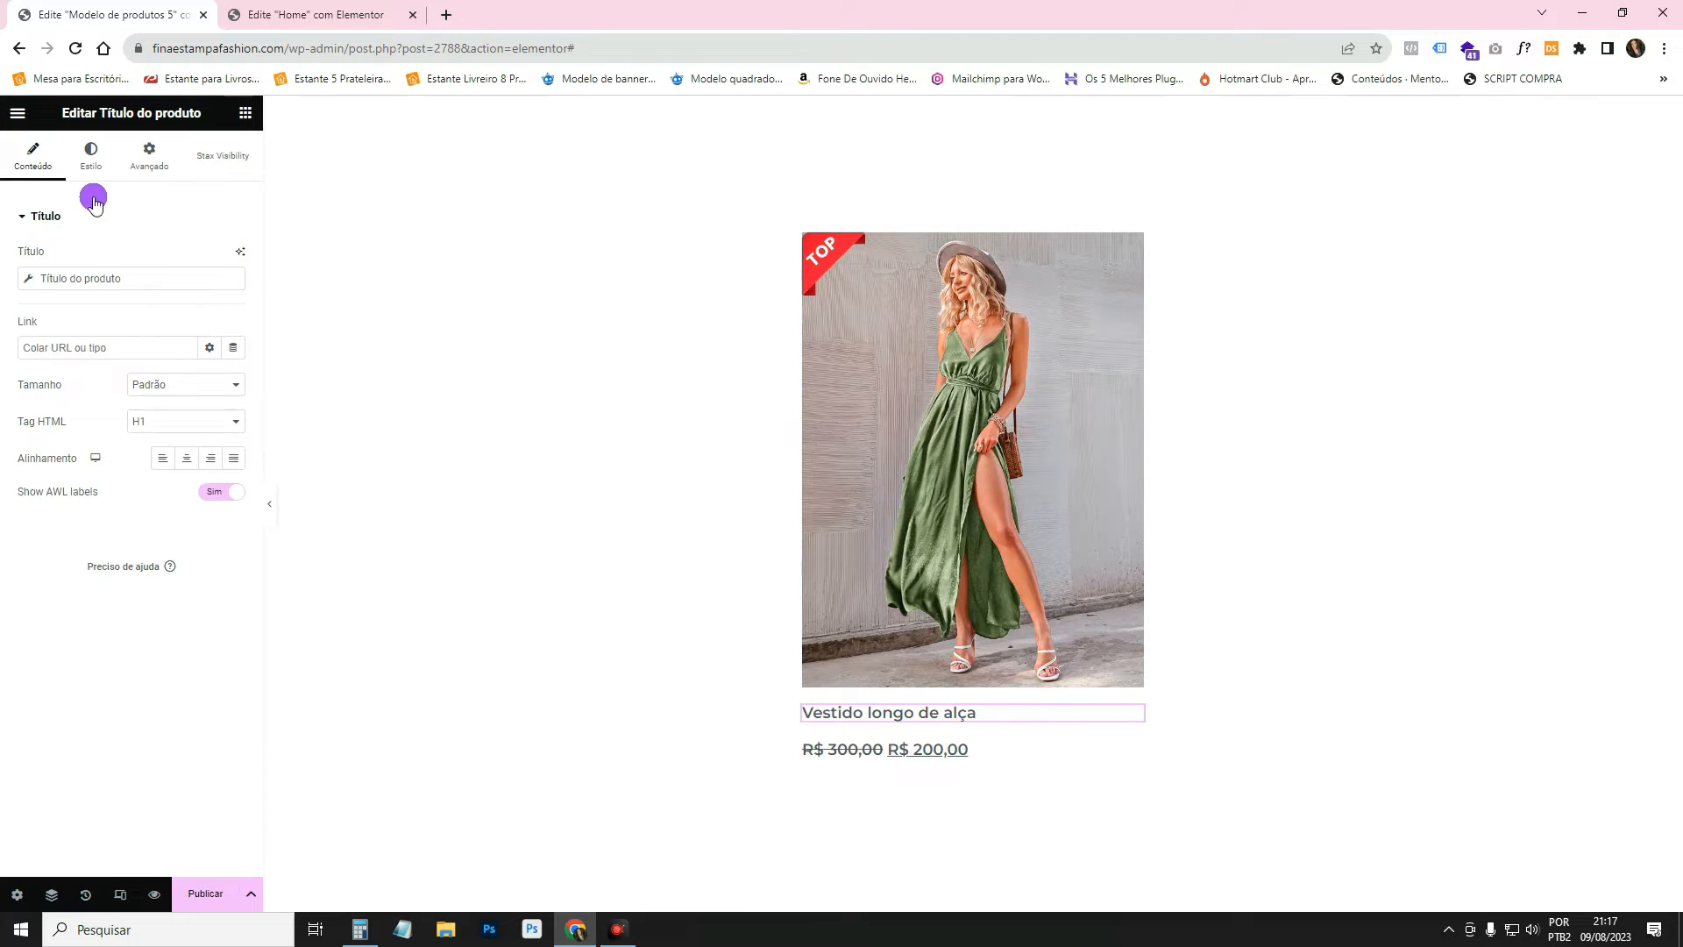
click(98, 166)
click(234, 293)
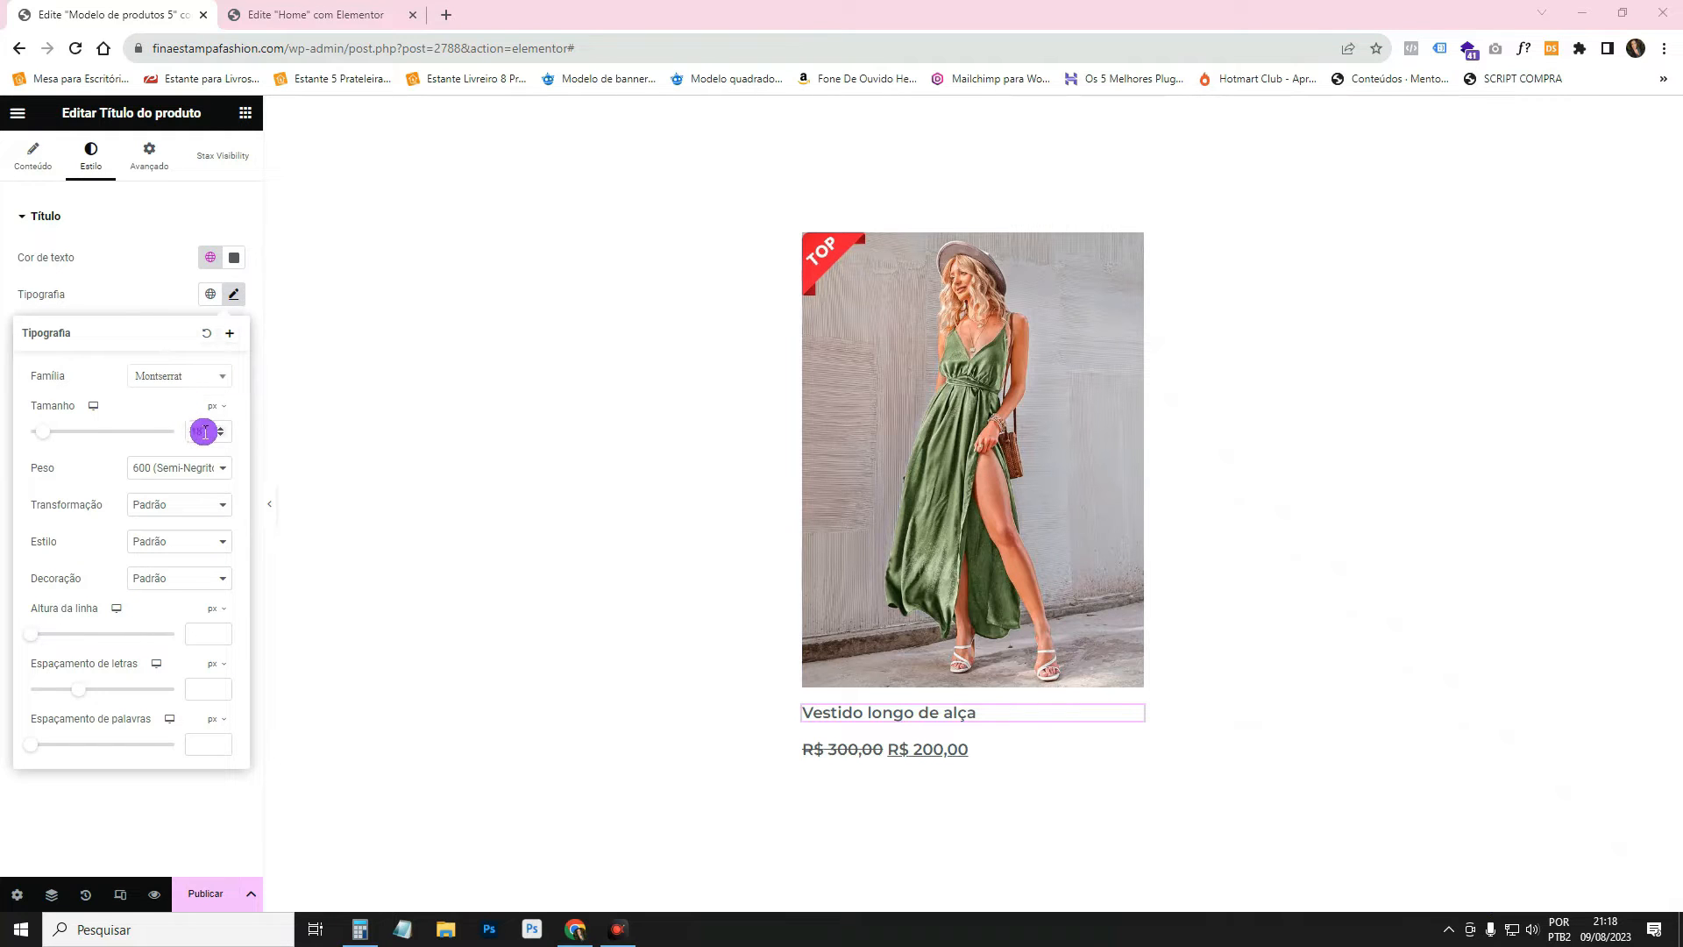
drag(206, 431, 180, 432)
key(BackSpace)
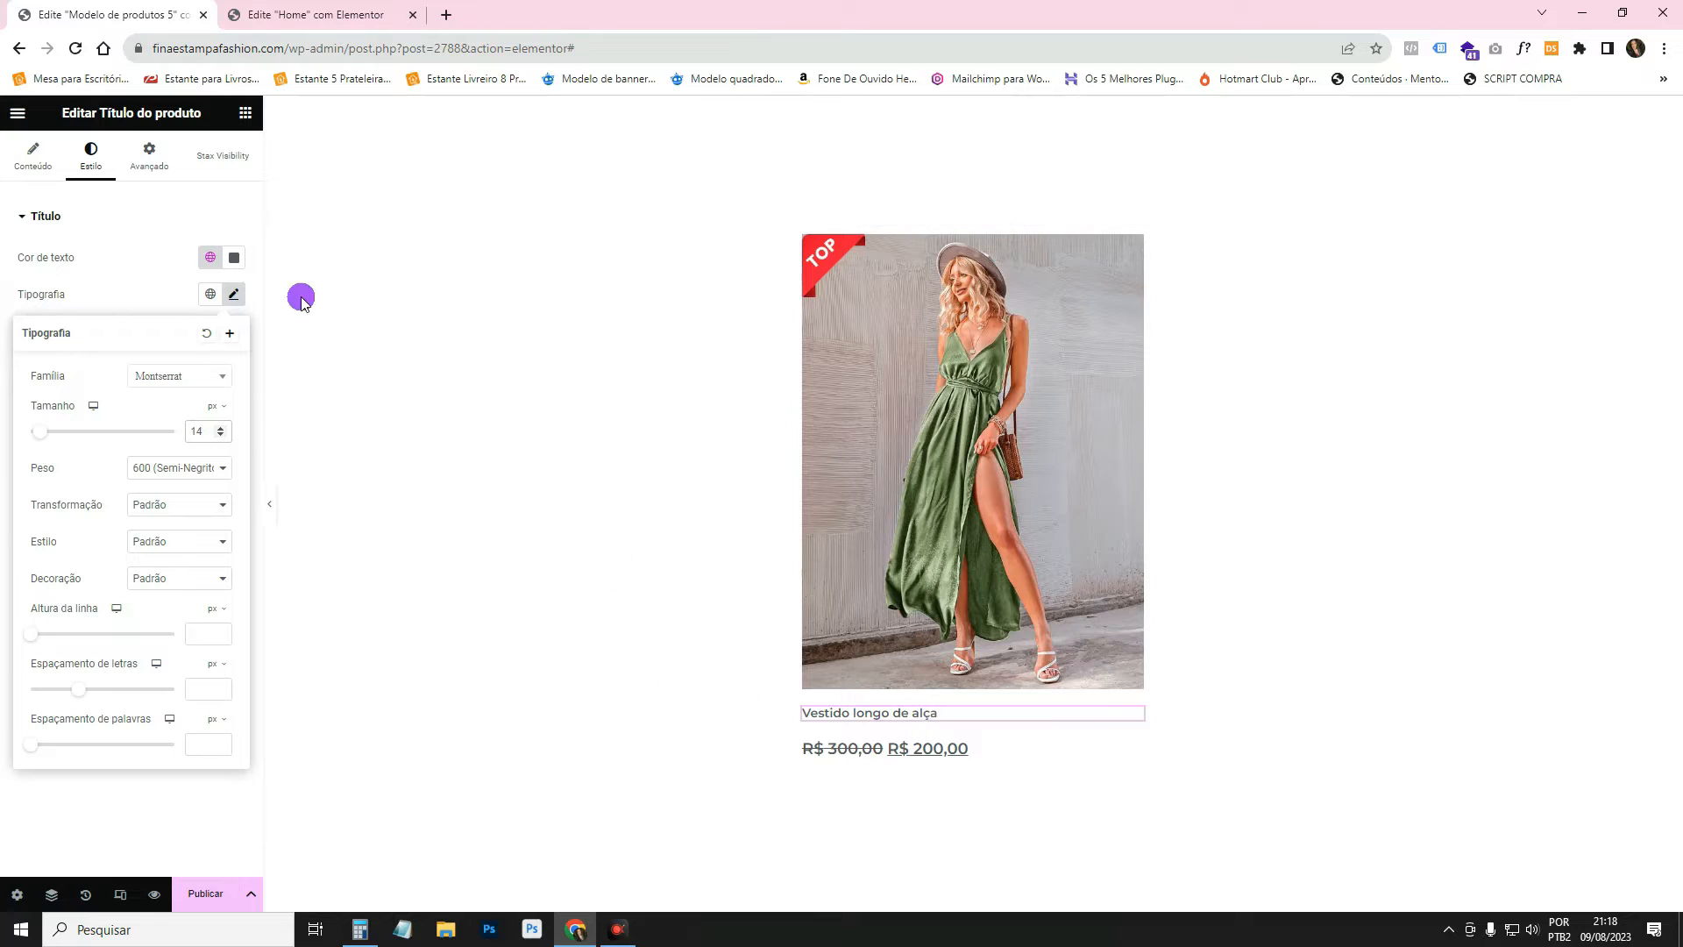
Look at the Novidades product cards in the Home page editor, and set the template's product price font size to 15 px.
click(379, 14)
scroll(699, 533, down, 4)
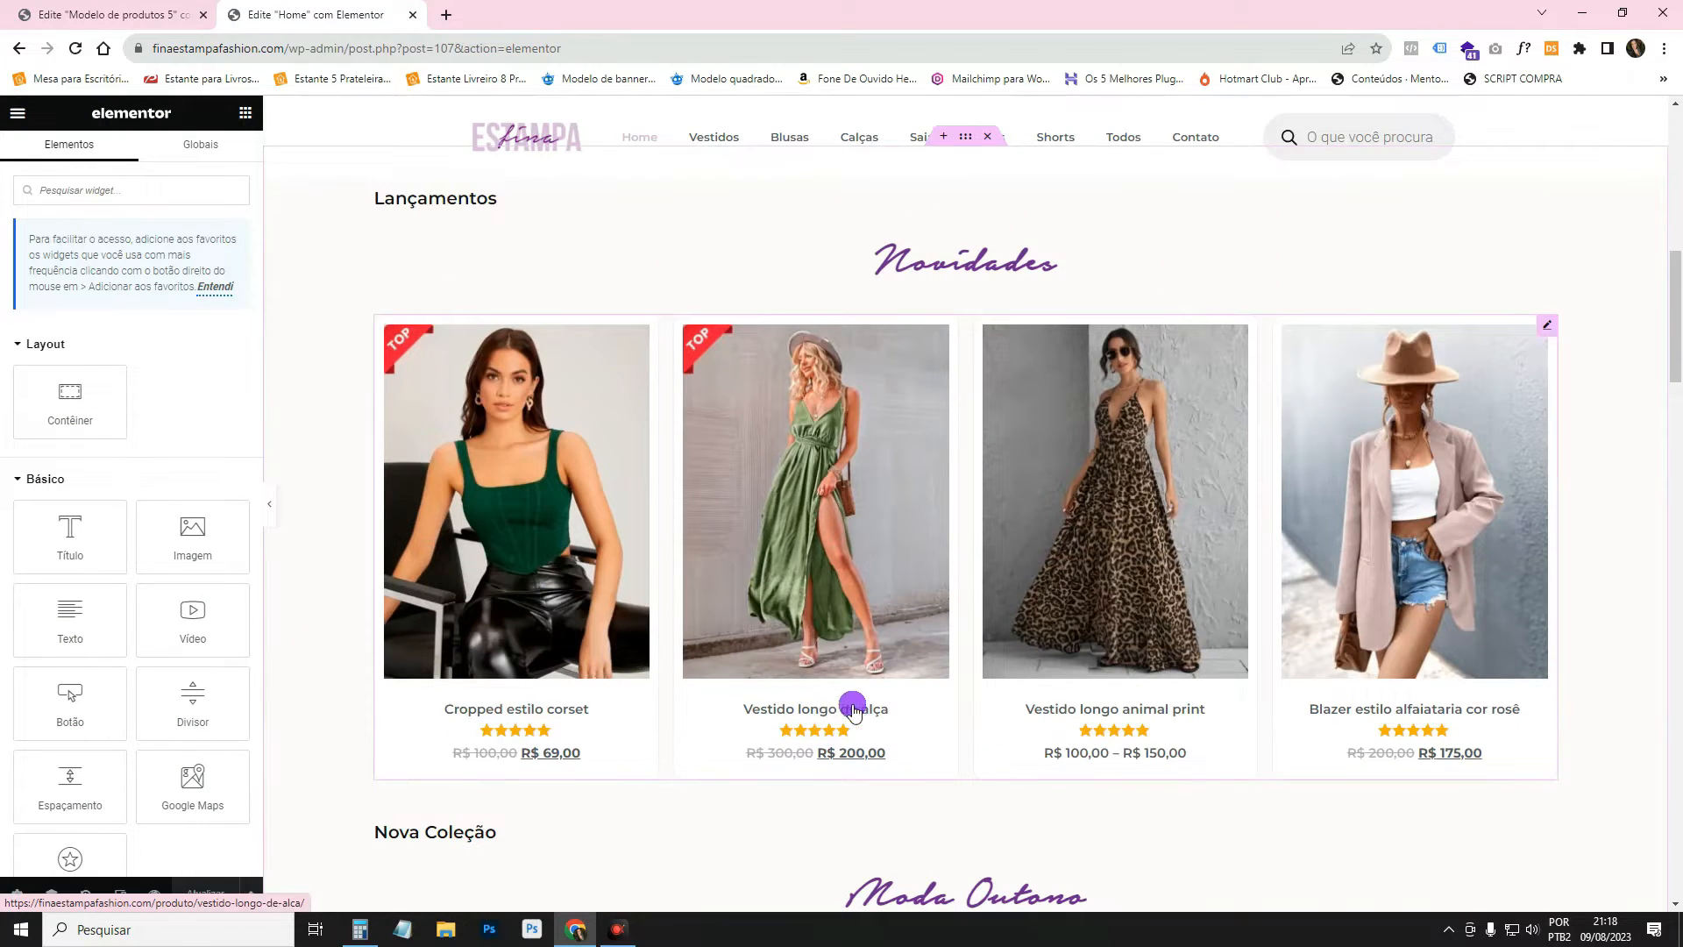
key(ctrl+Page_Up)
click(958, 751)
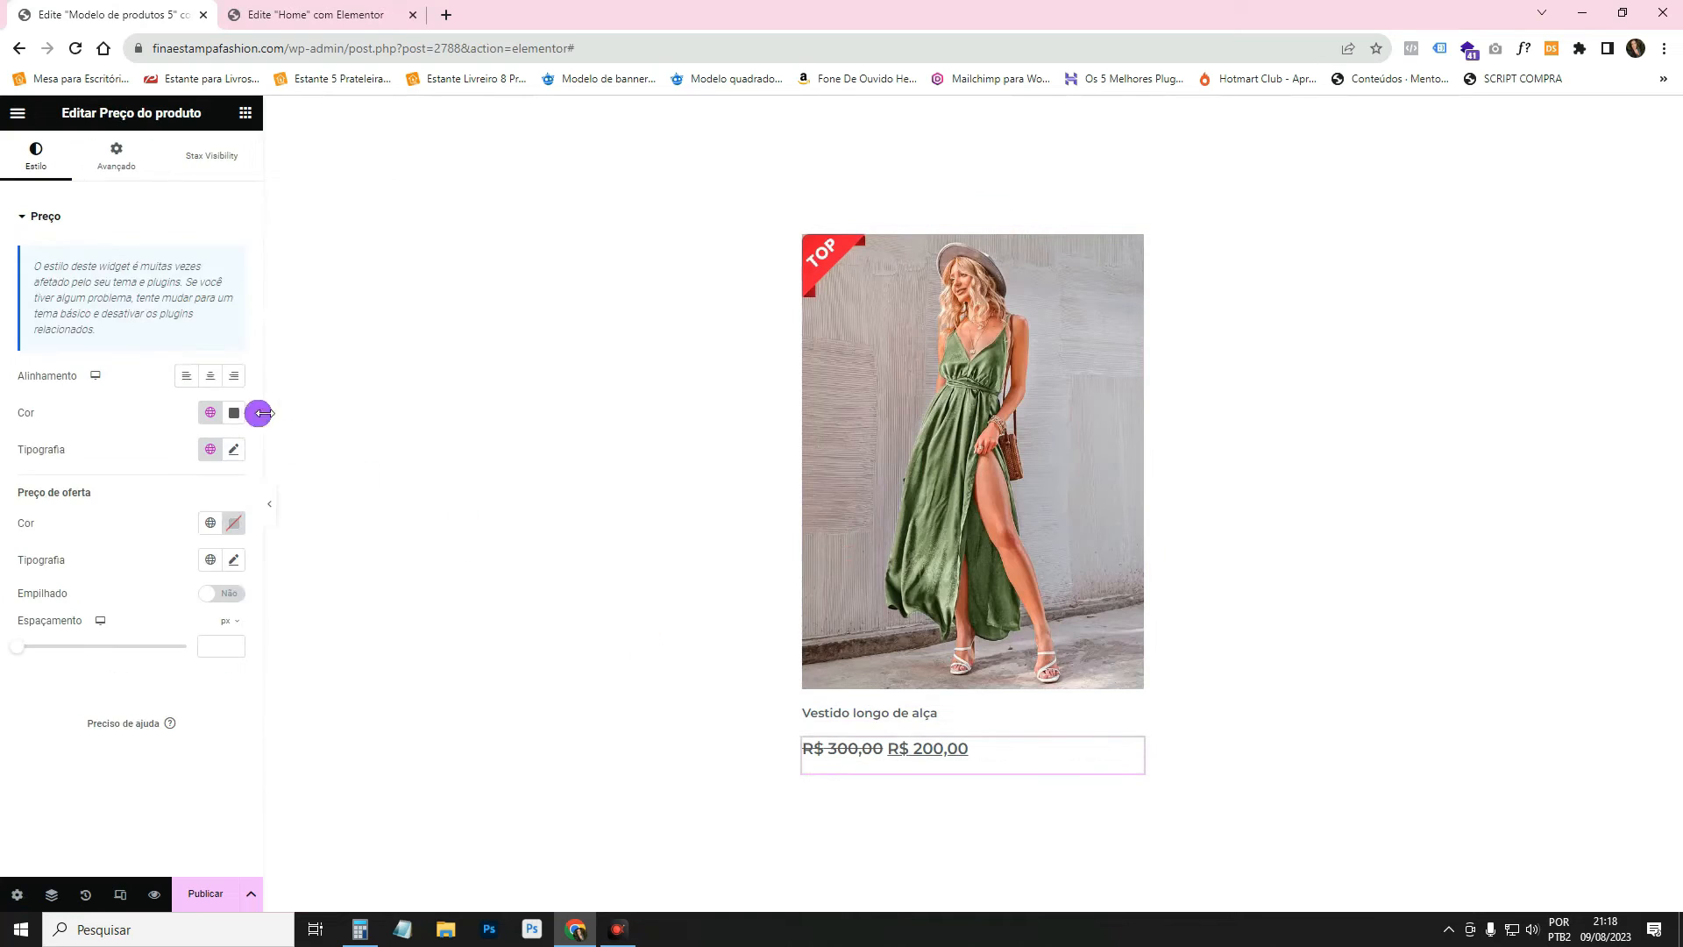
click(238, 450)
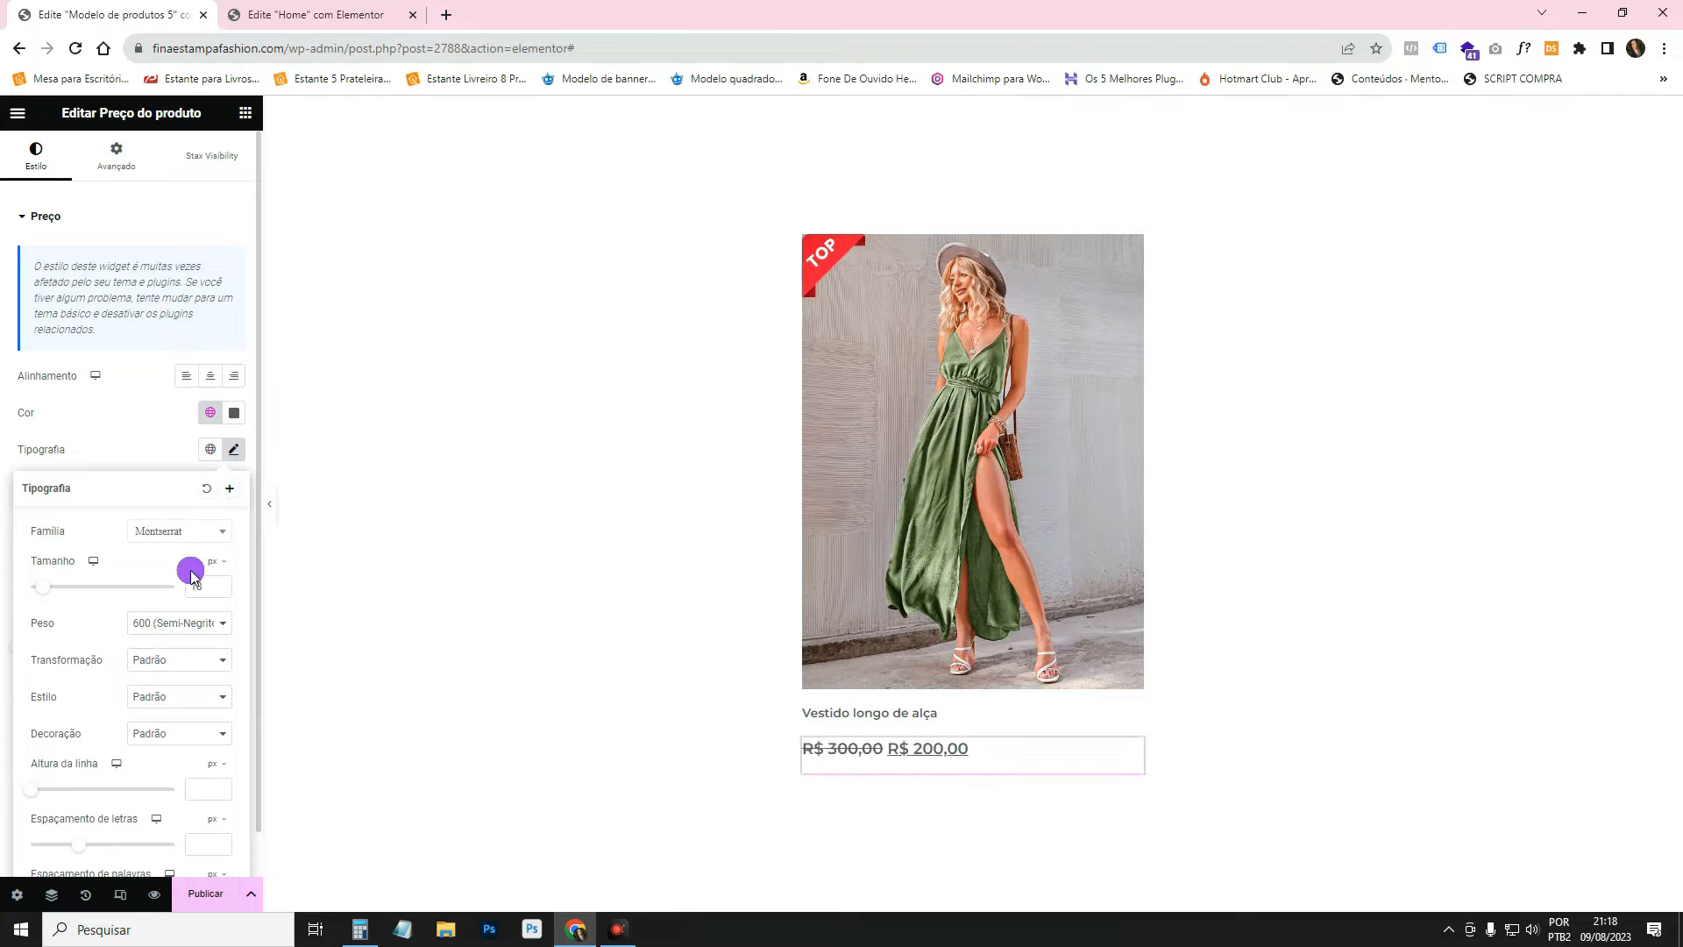
text(15)
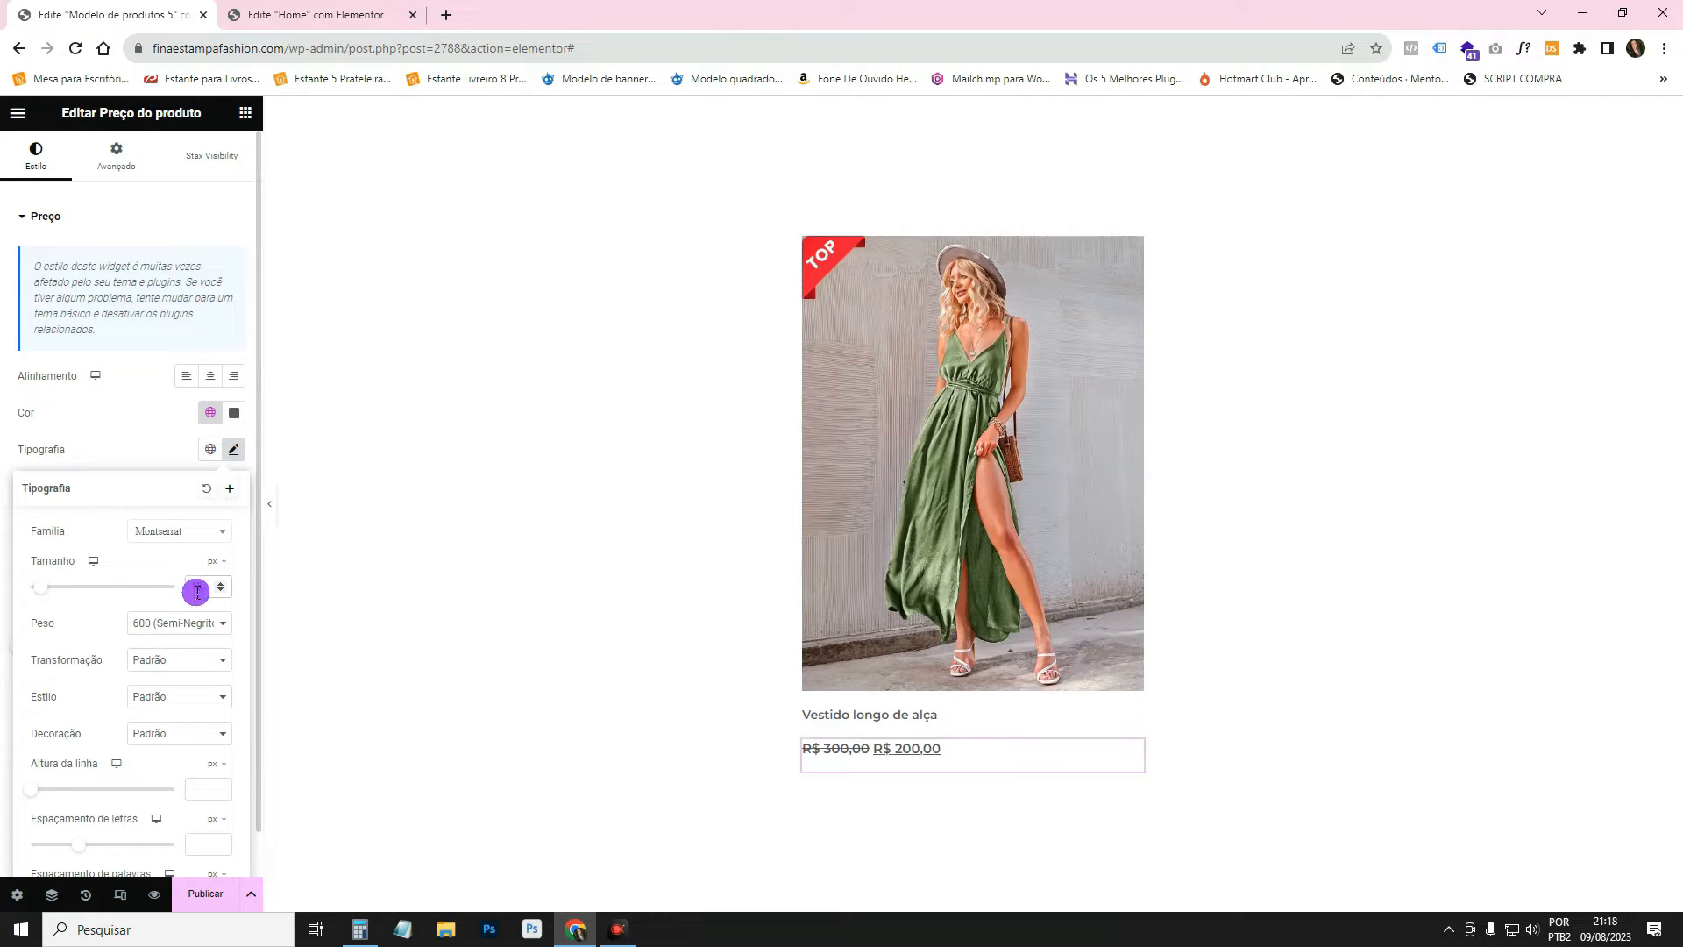
click(147, 406)
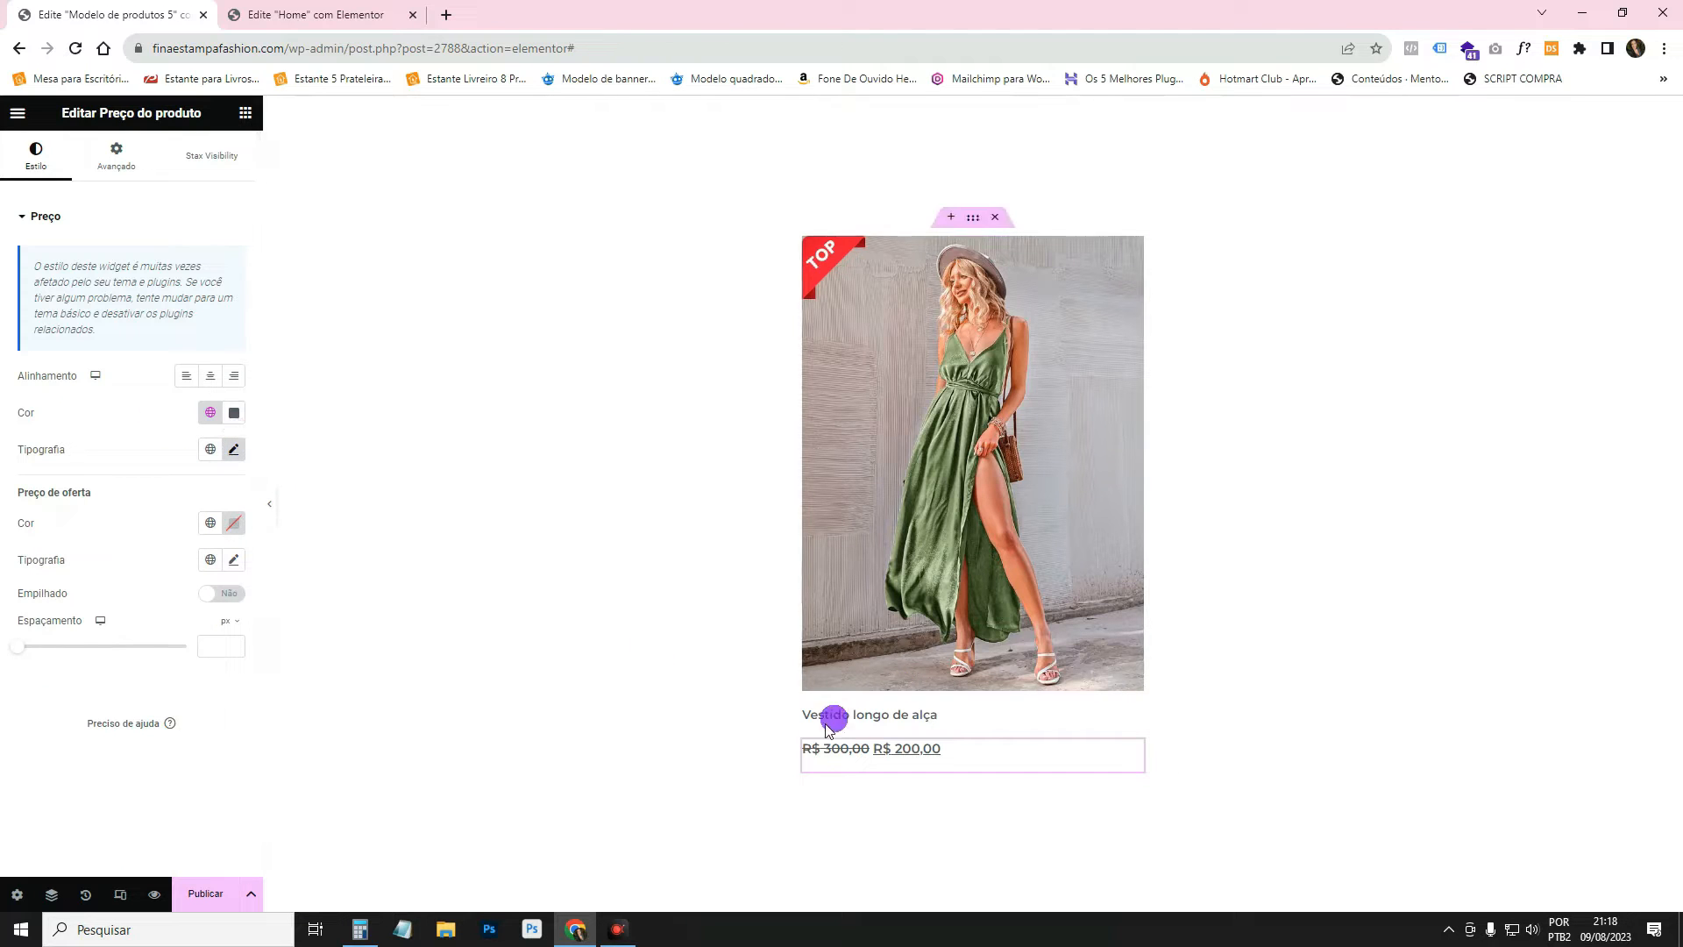
Try a blue colour on the product price, and set it back to the global Primário colour.
click(234, 413)
click(334, 506)
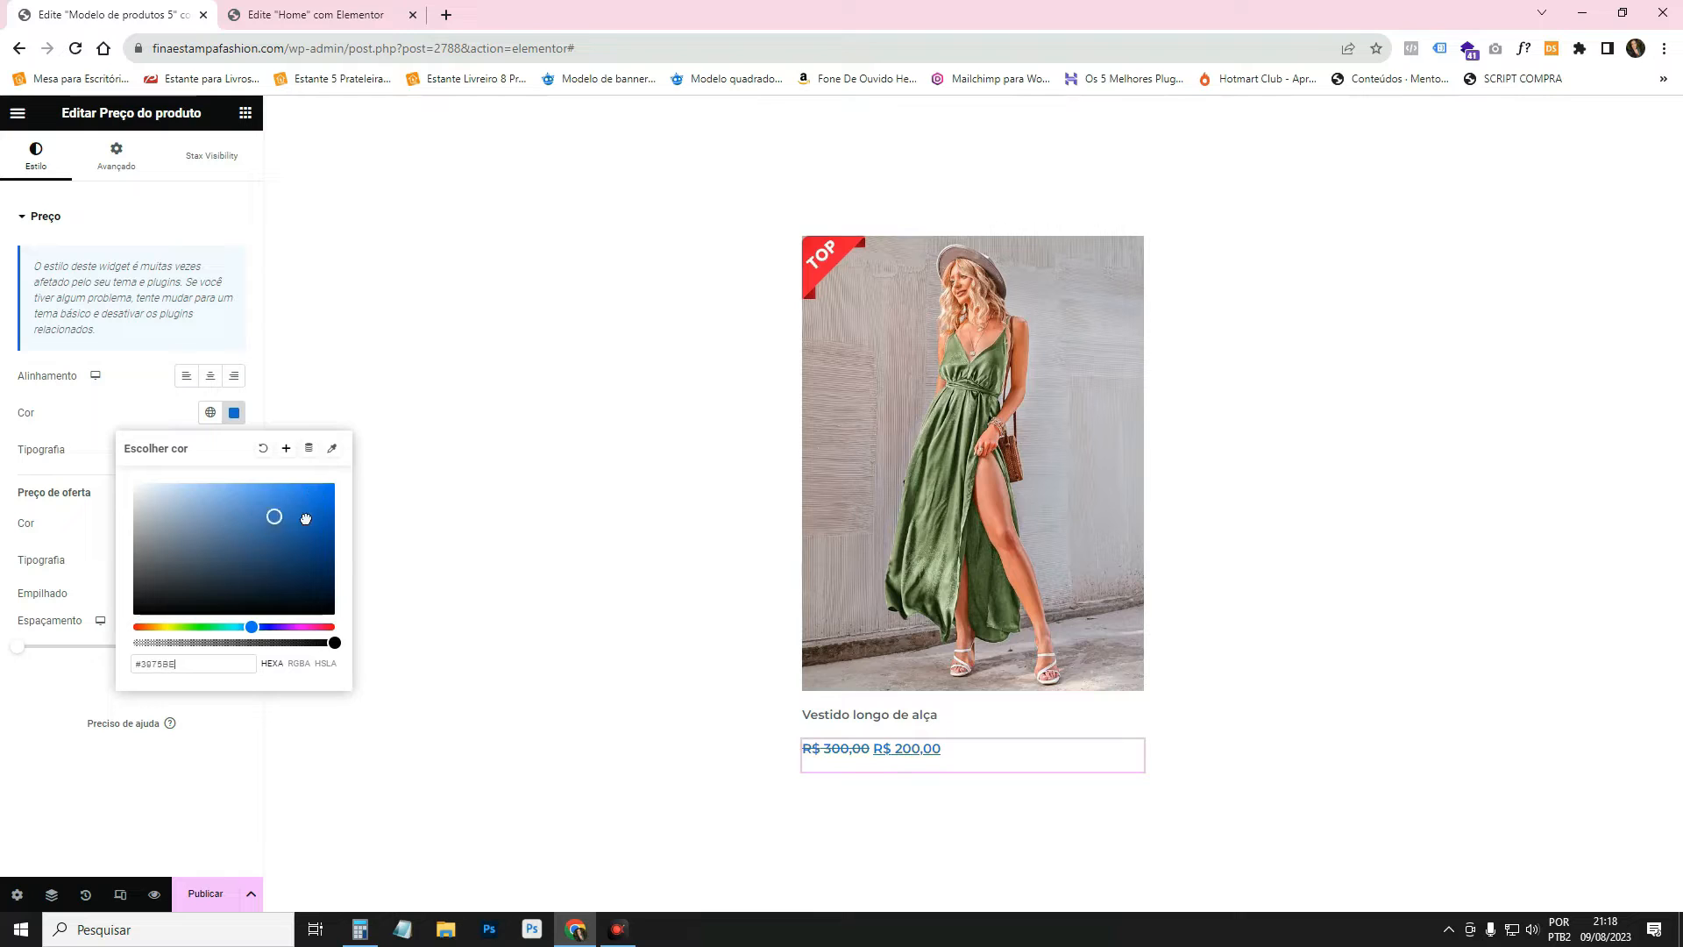
click(210, 412)
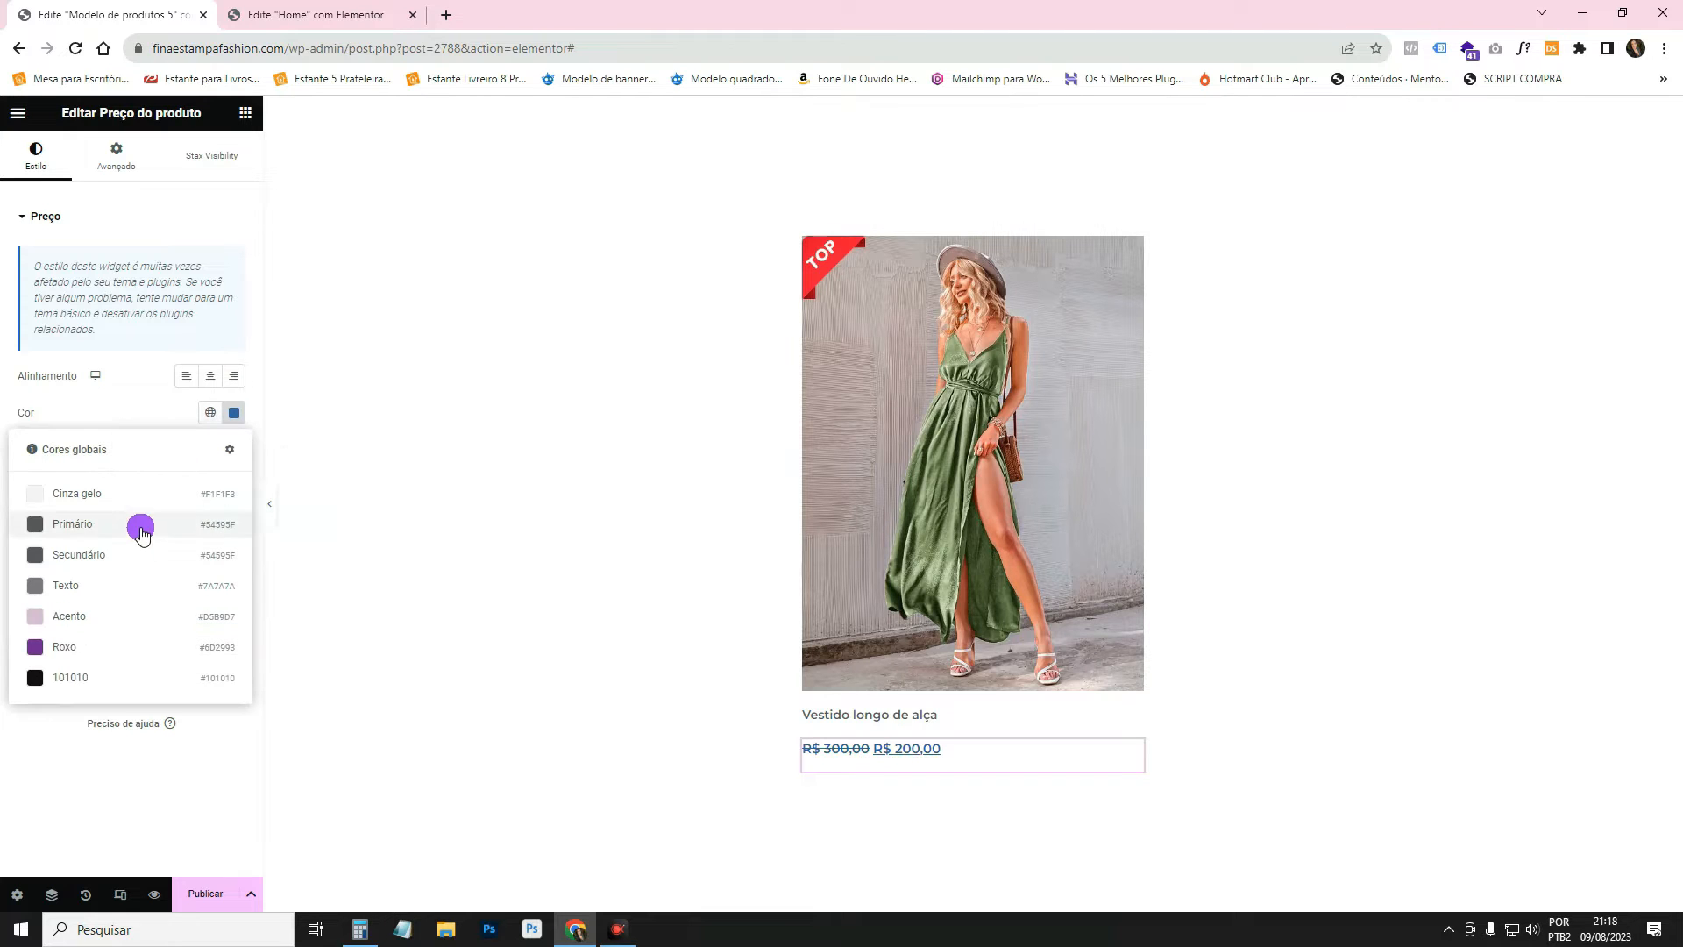
click(136, 535)
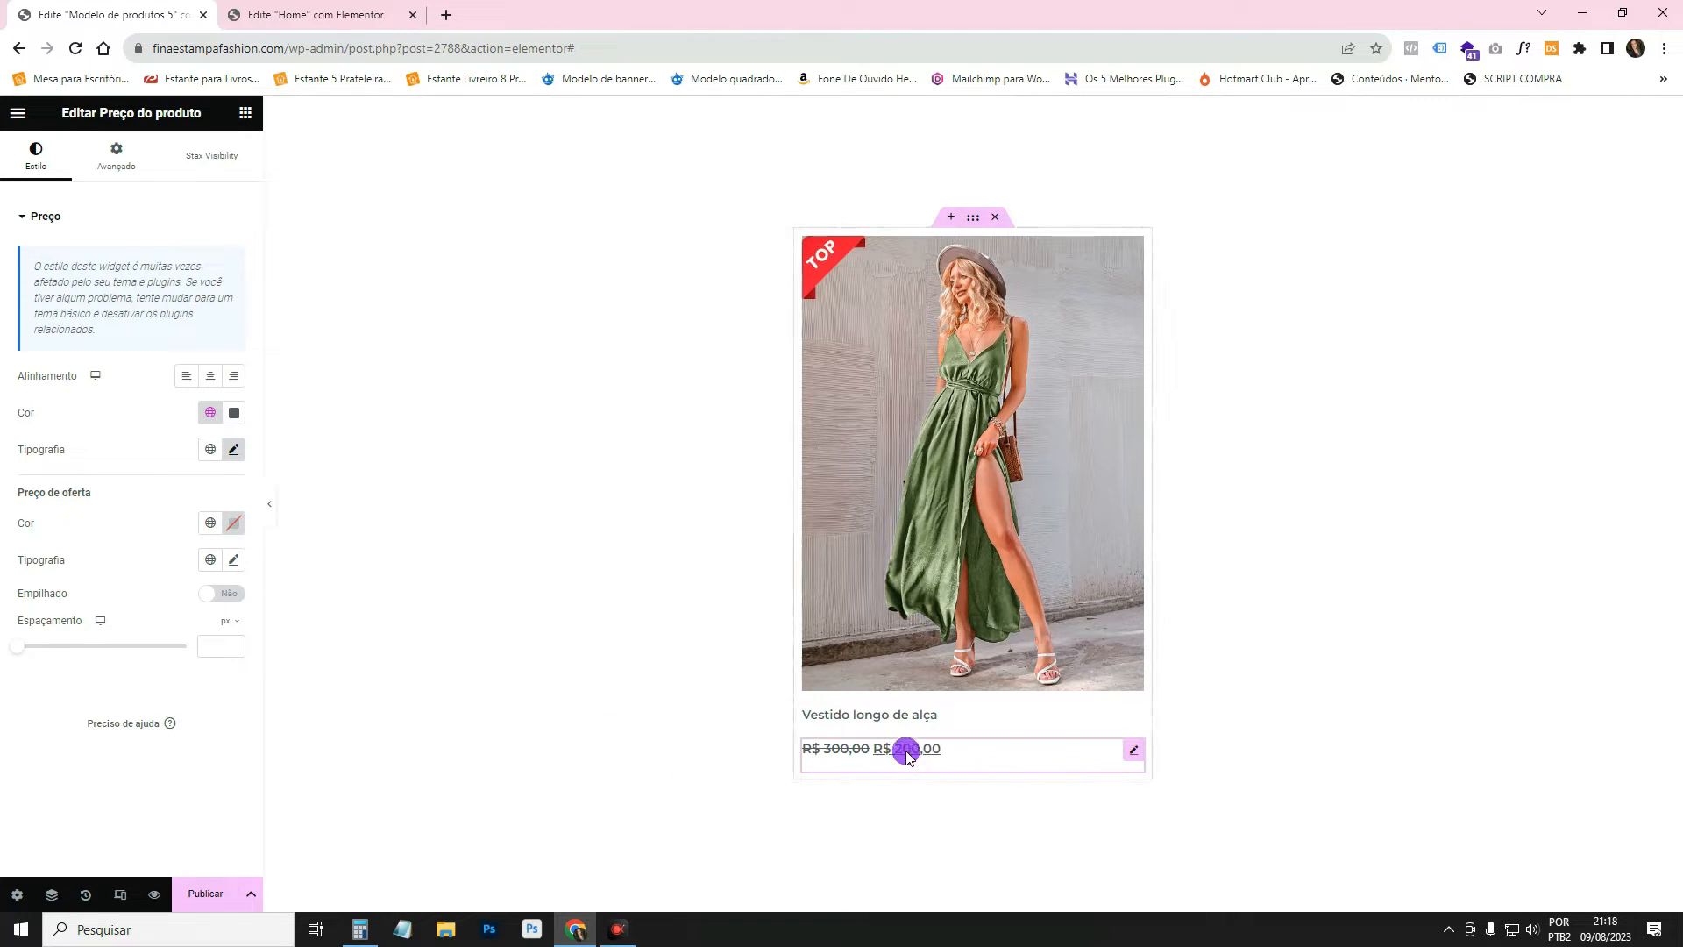
Set the offer price's colour to dark grey #353131.
click(234, 524)
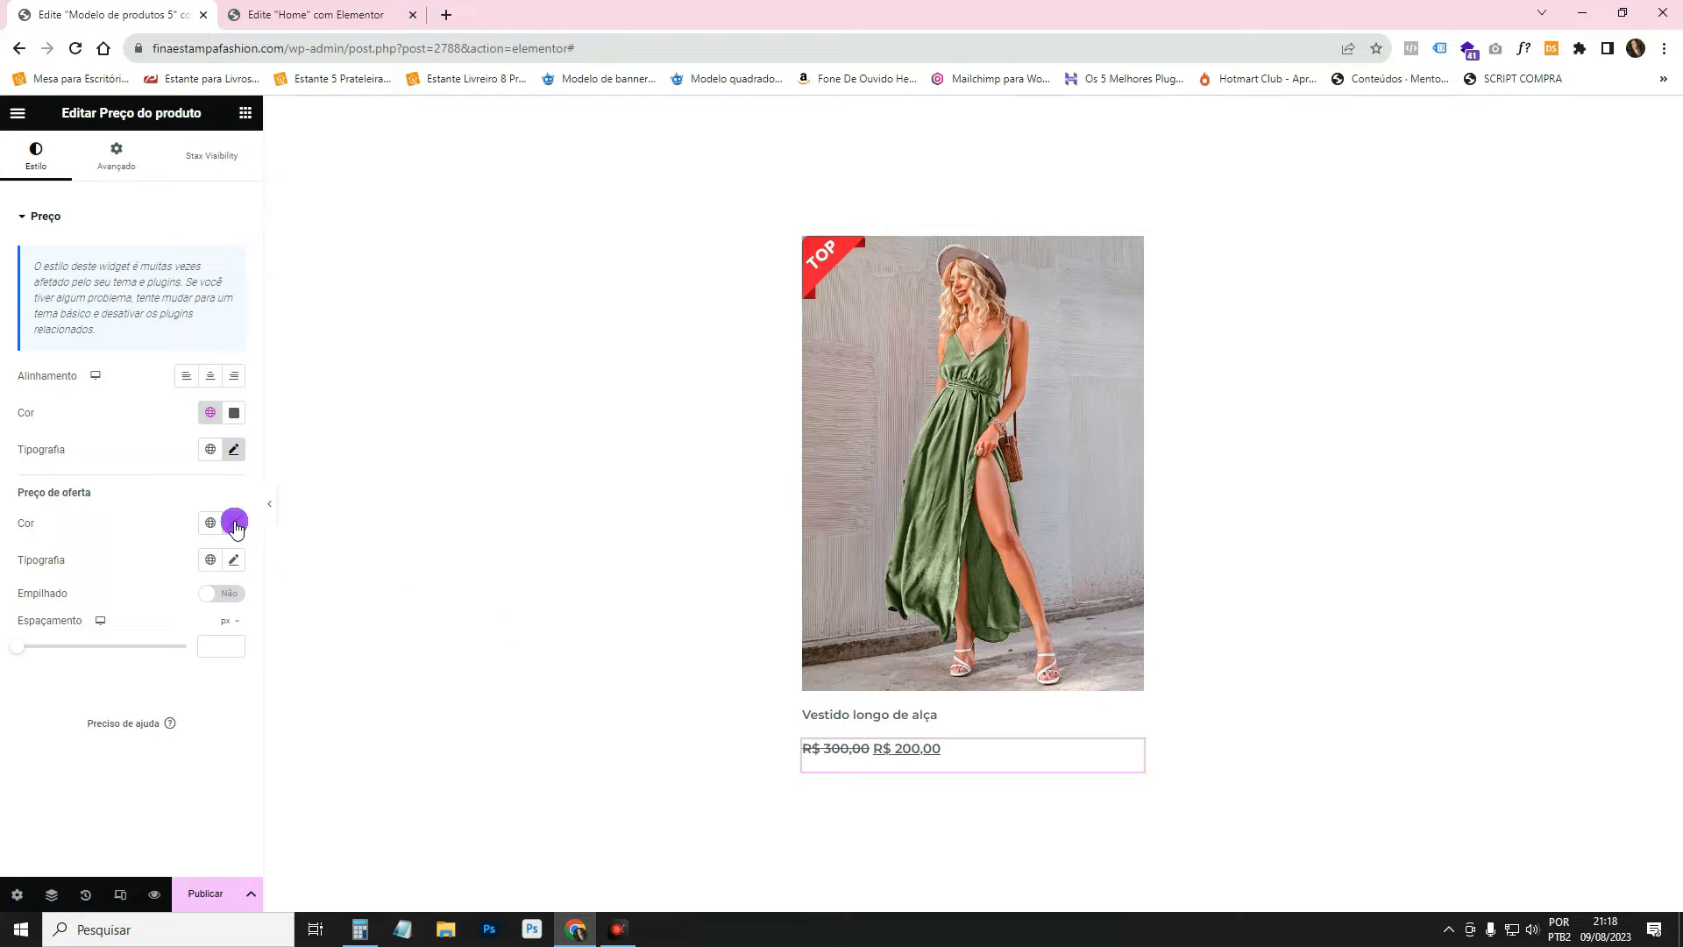
click(234, 524)
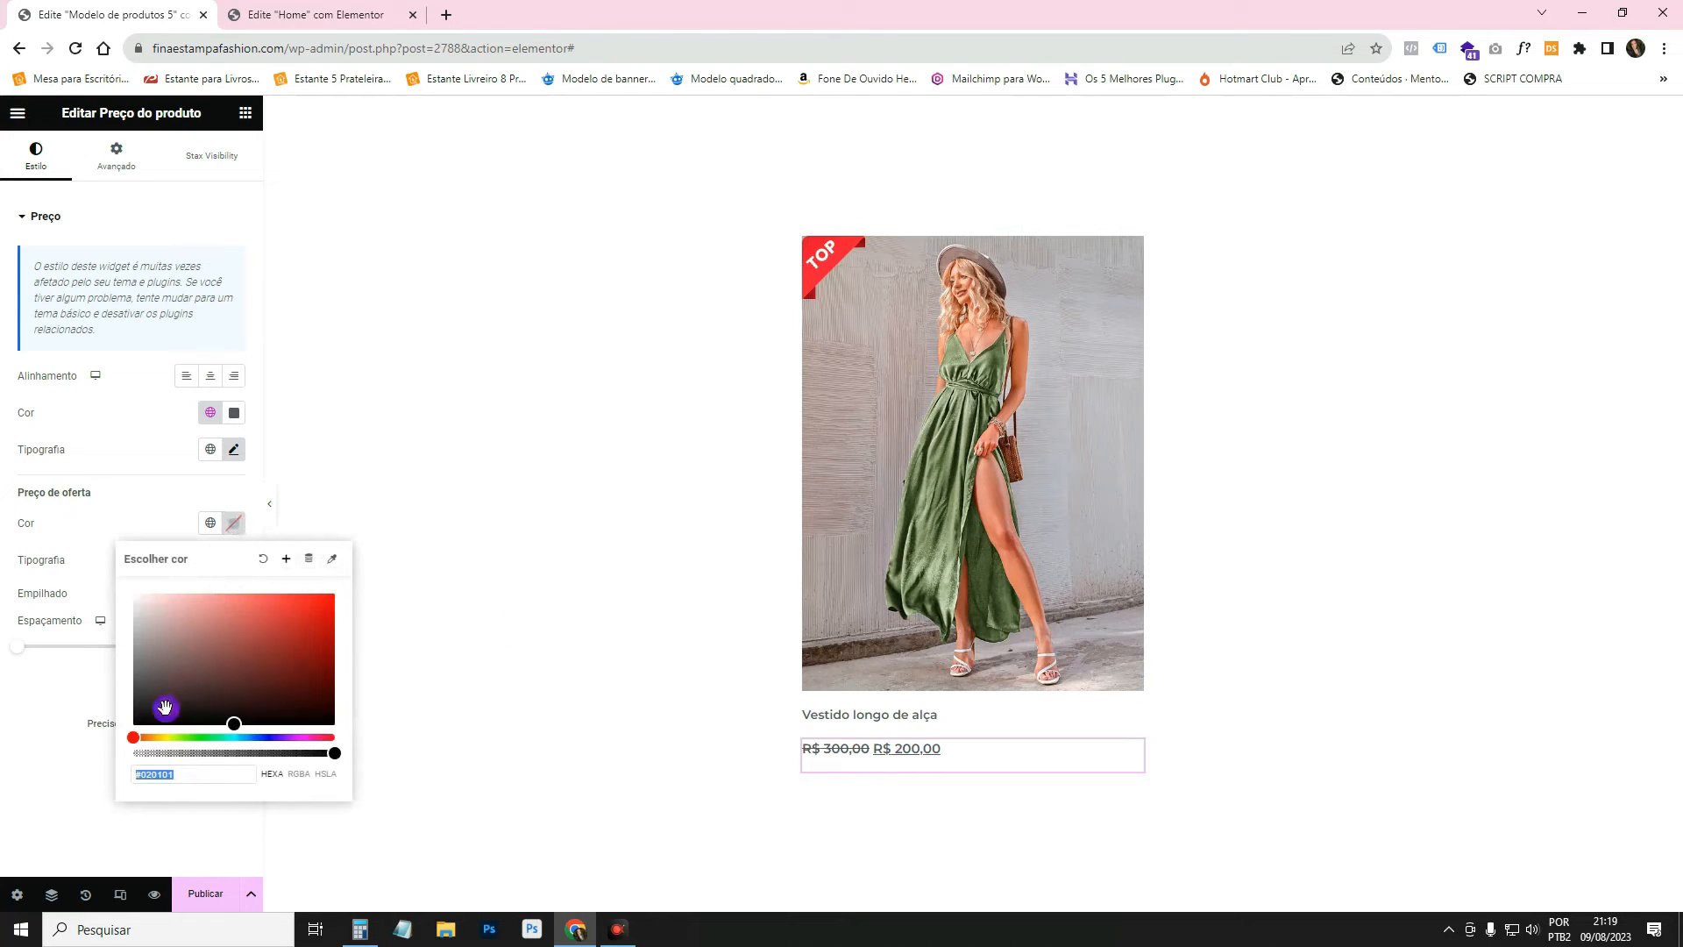
drag(165, 707, 156, 713)
click(820, 756)
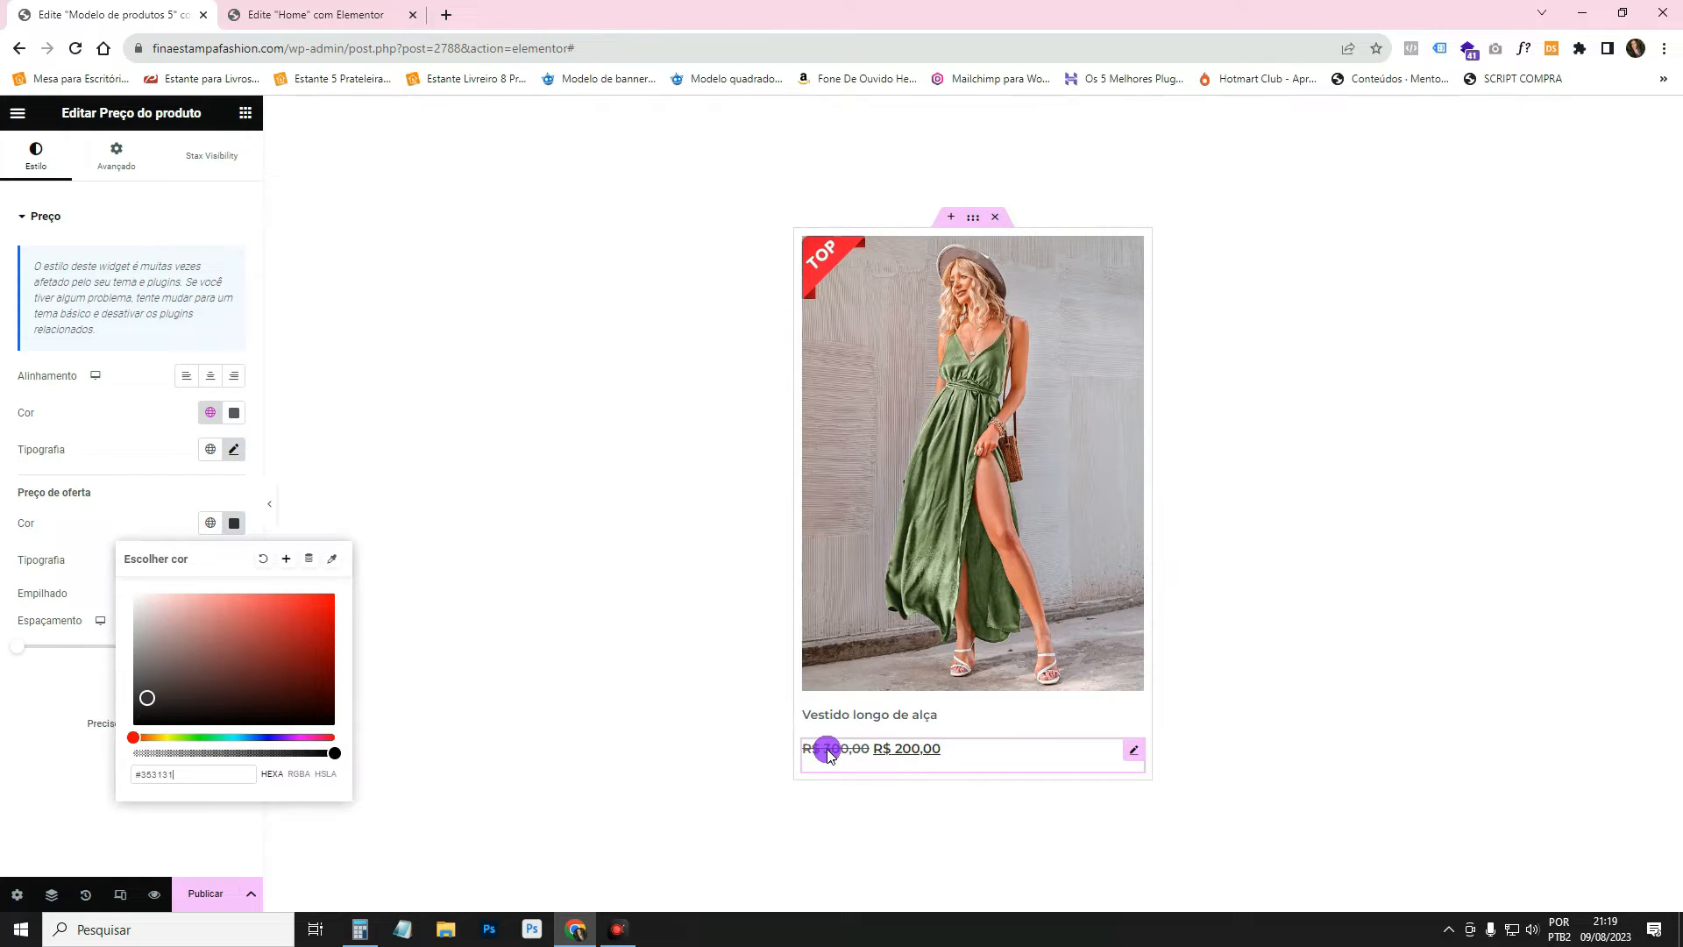
Lighten the regular price's colour to a light grey, keeping the offer price's colour.
click(234, 412)
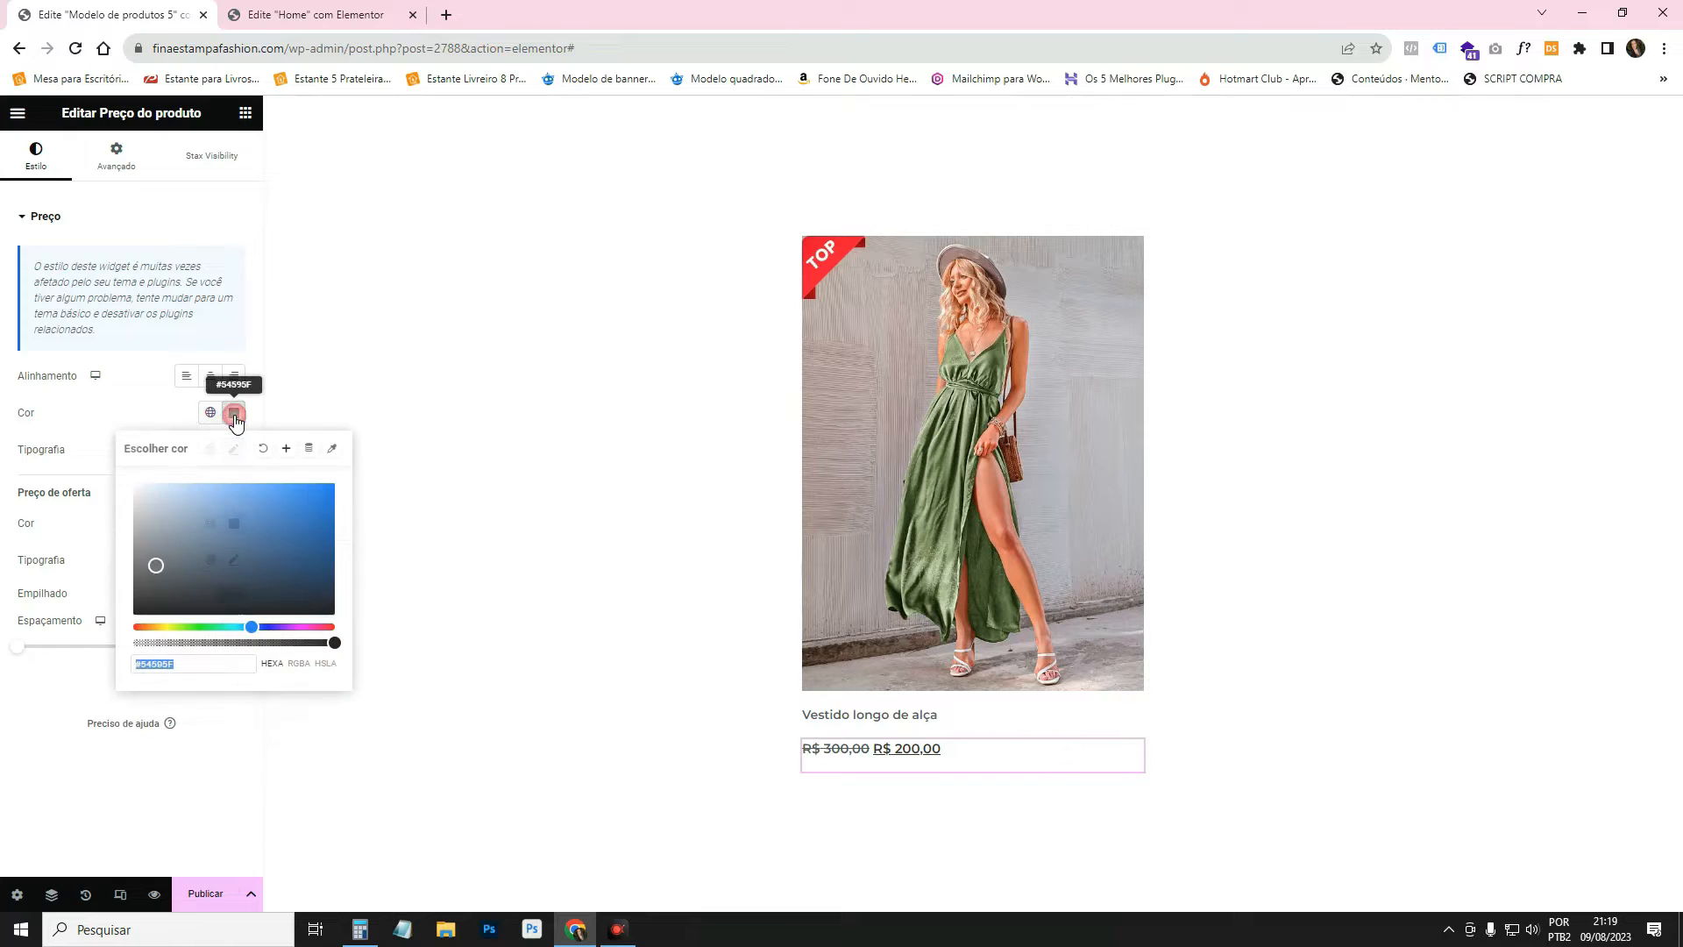
click(141, 543)
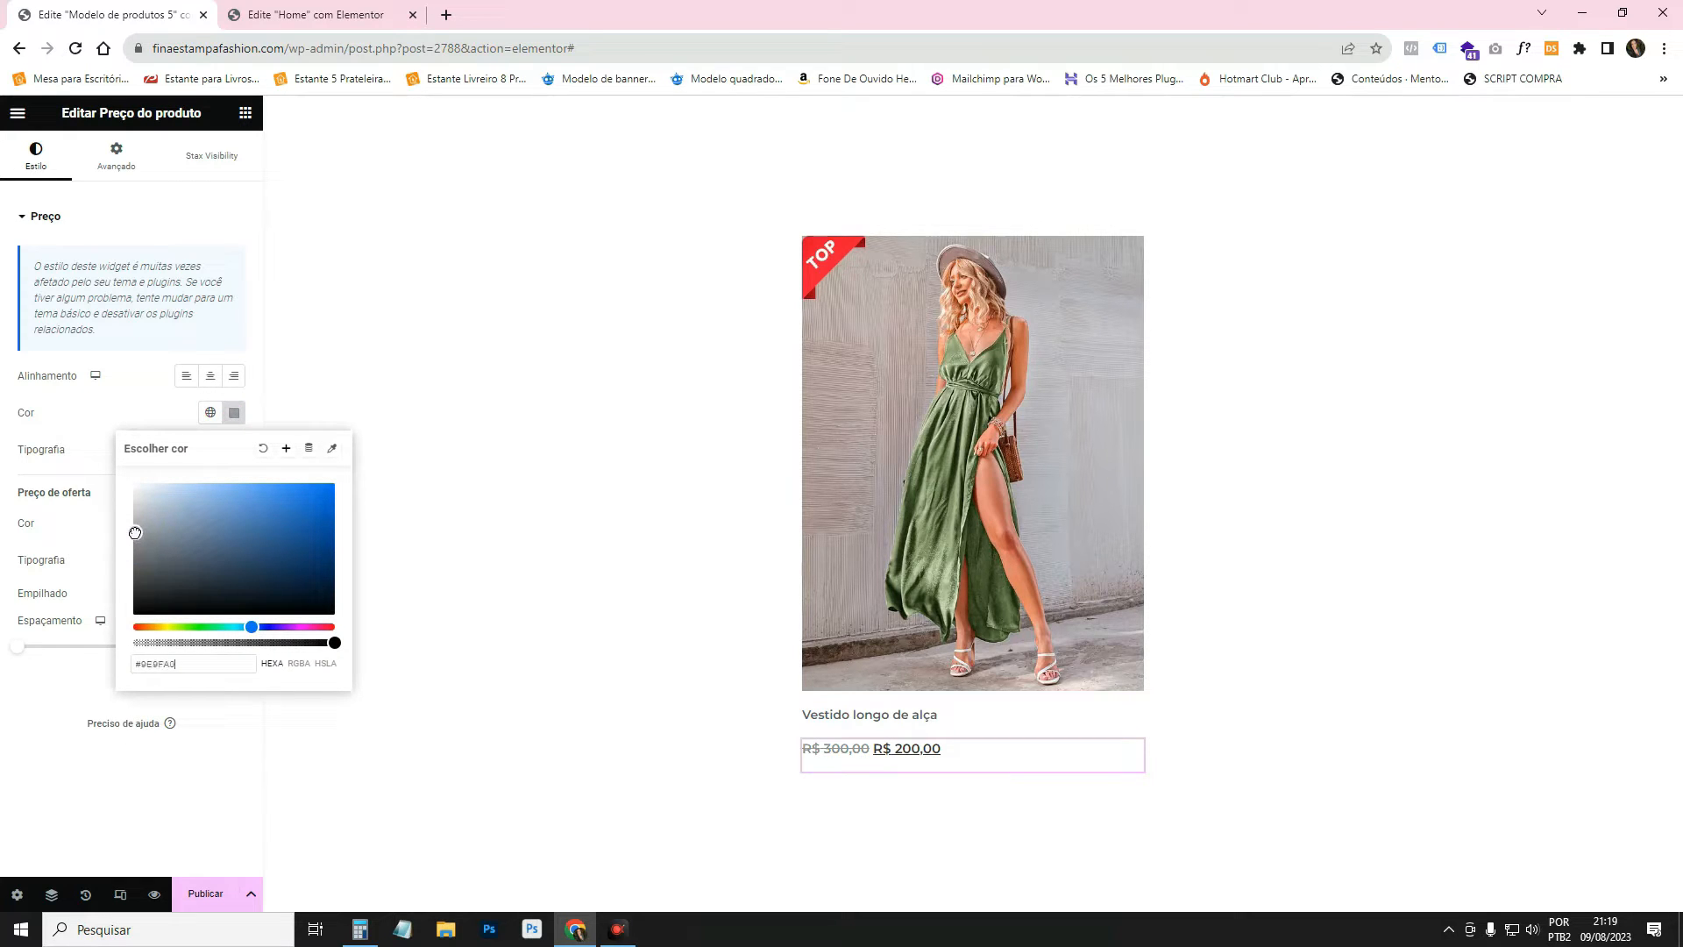
click(233, 524)
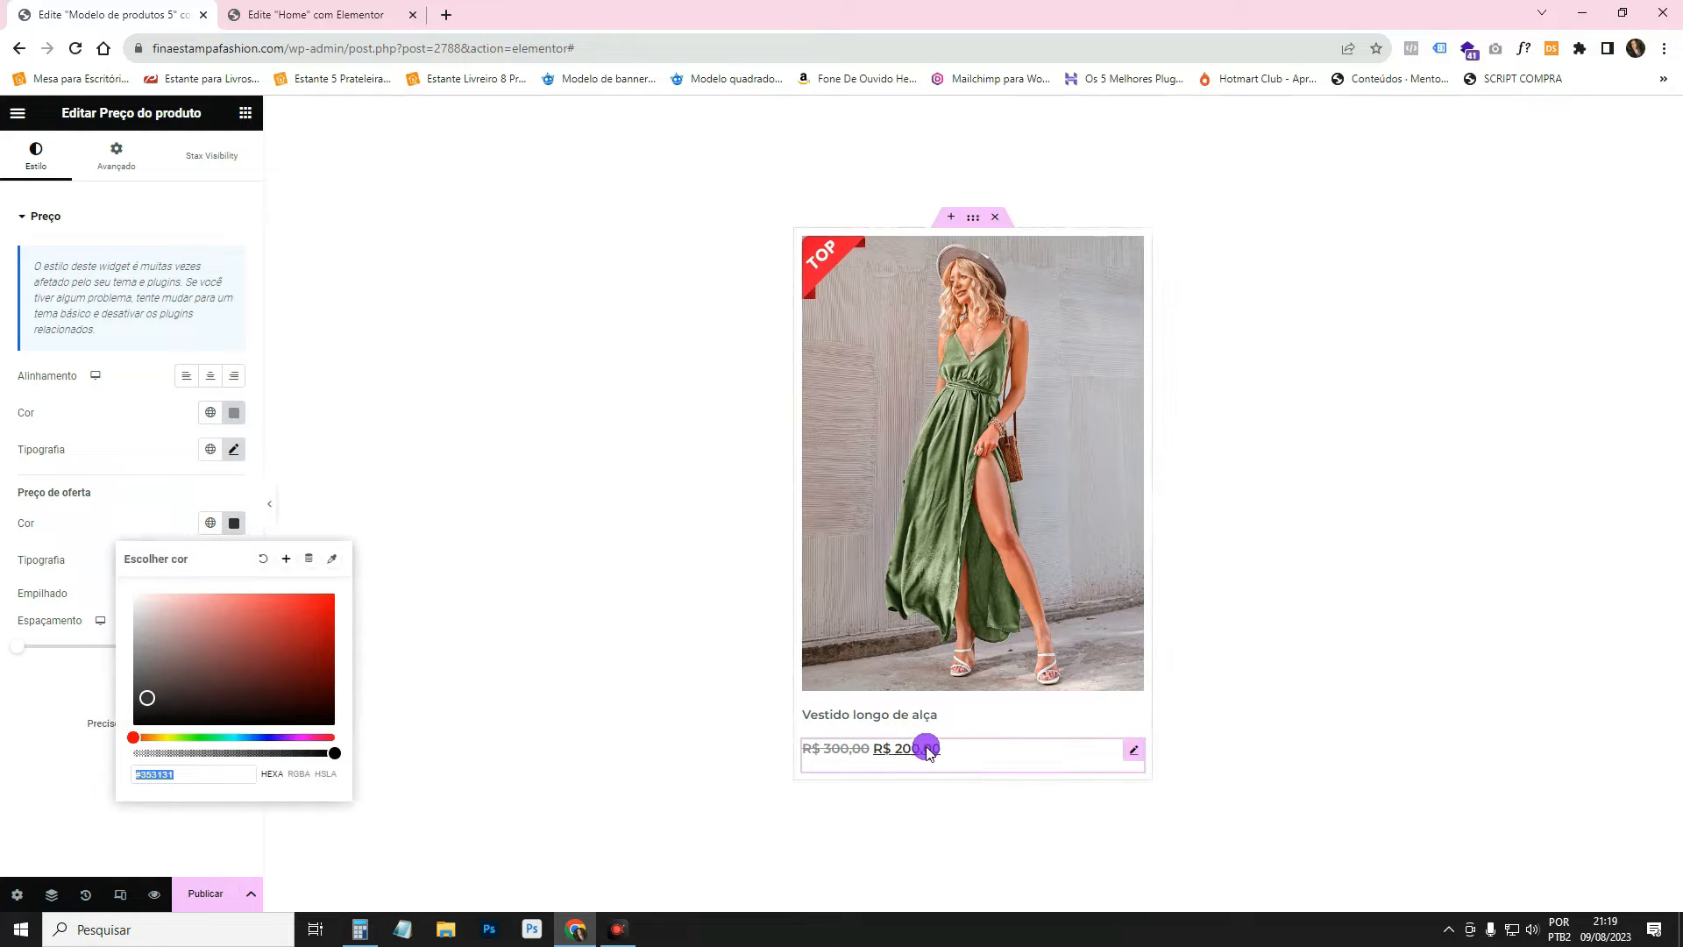
click(93, 492)
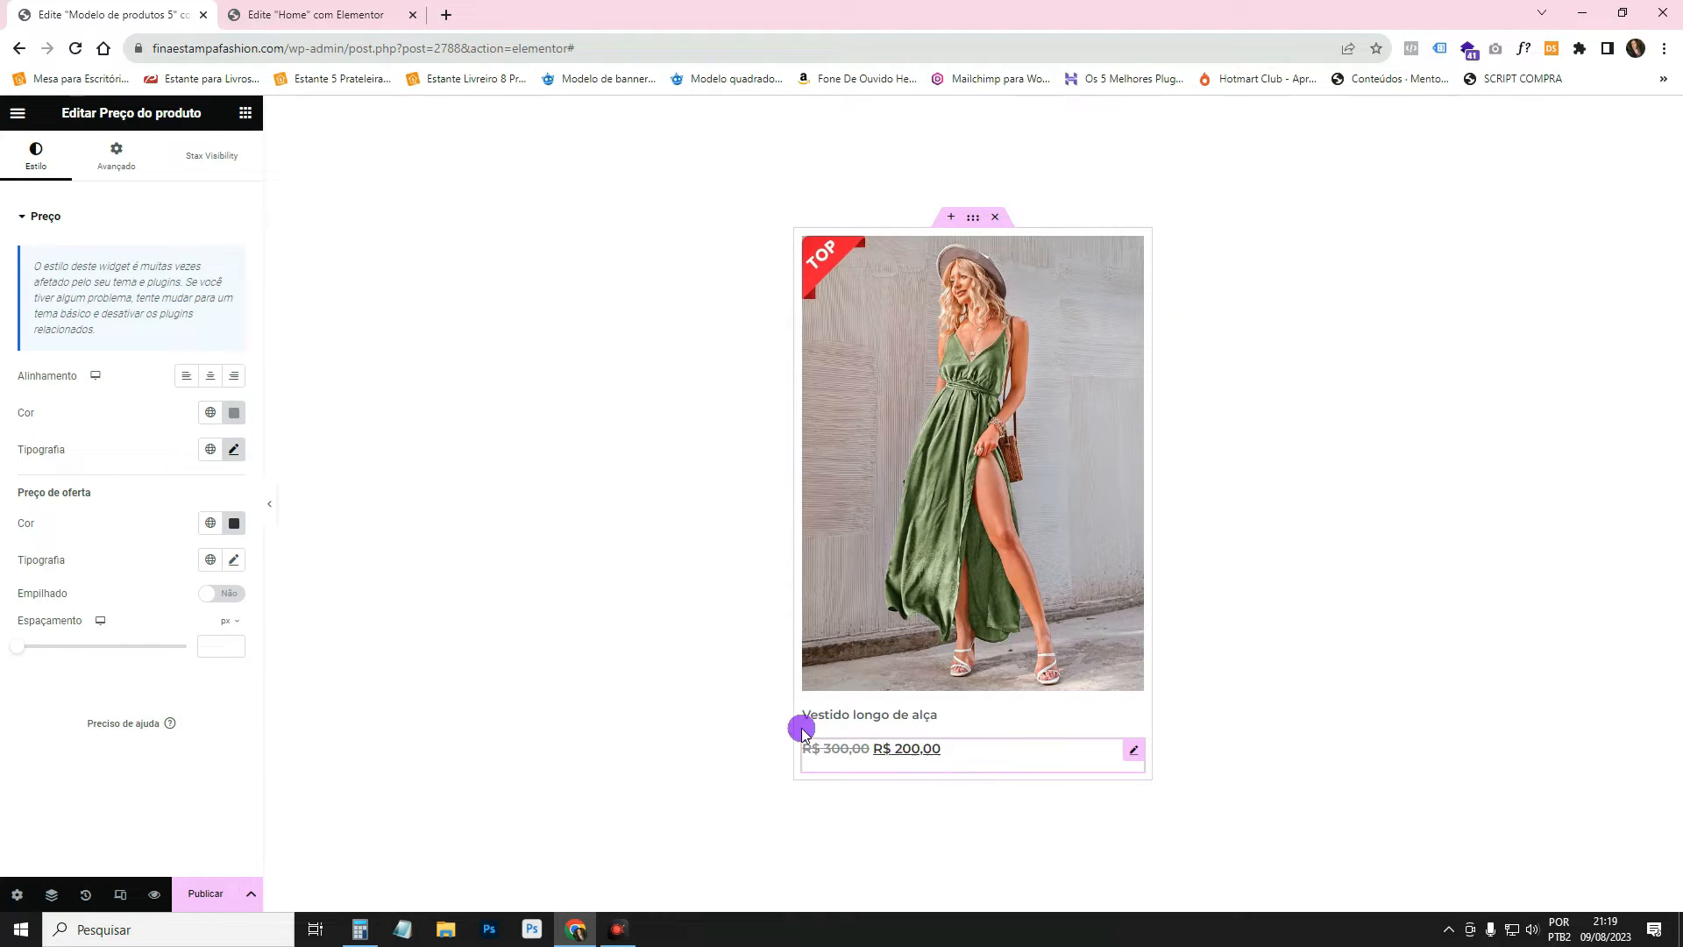
Remove the underline from the offer price by setting its typography decoration to Nenhum.
click(248, 561)
scroll(157, 754, down, 2)
click(183, 691)
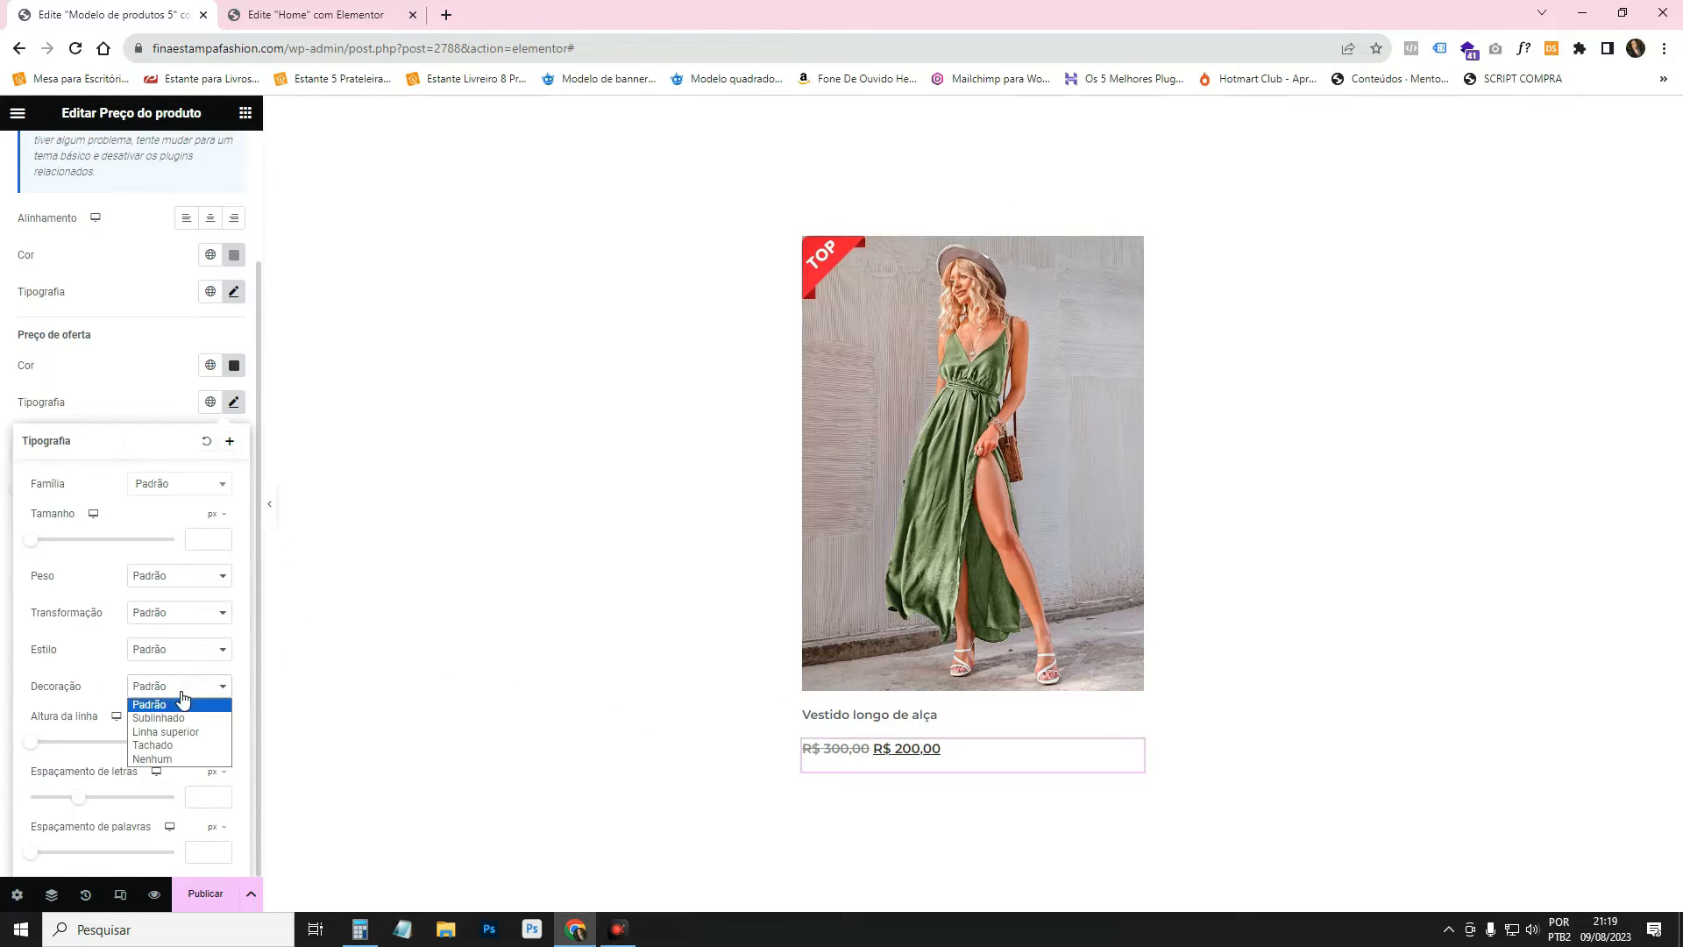
click(154, 759)
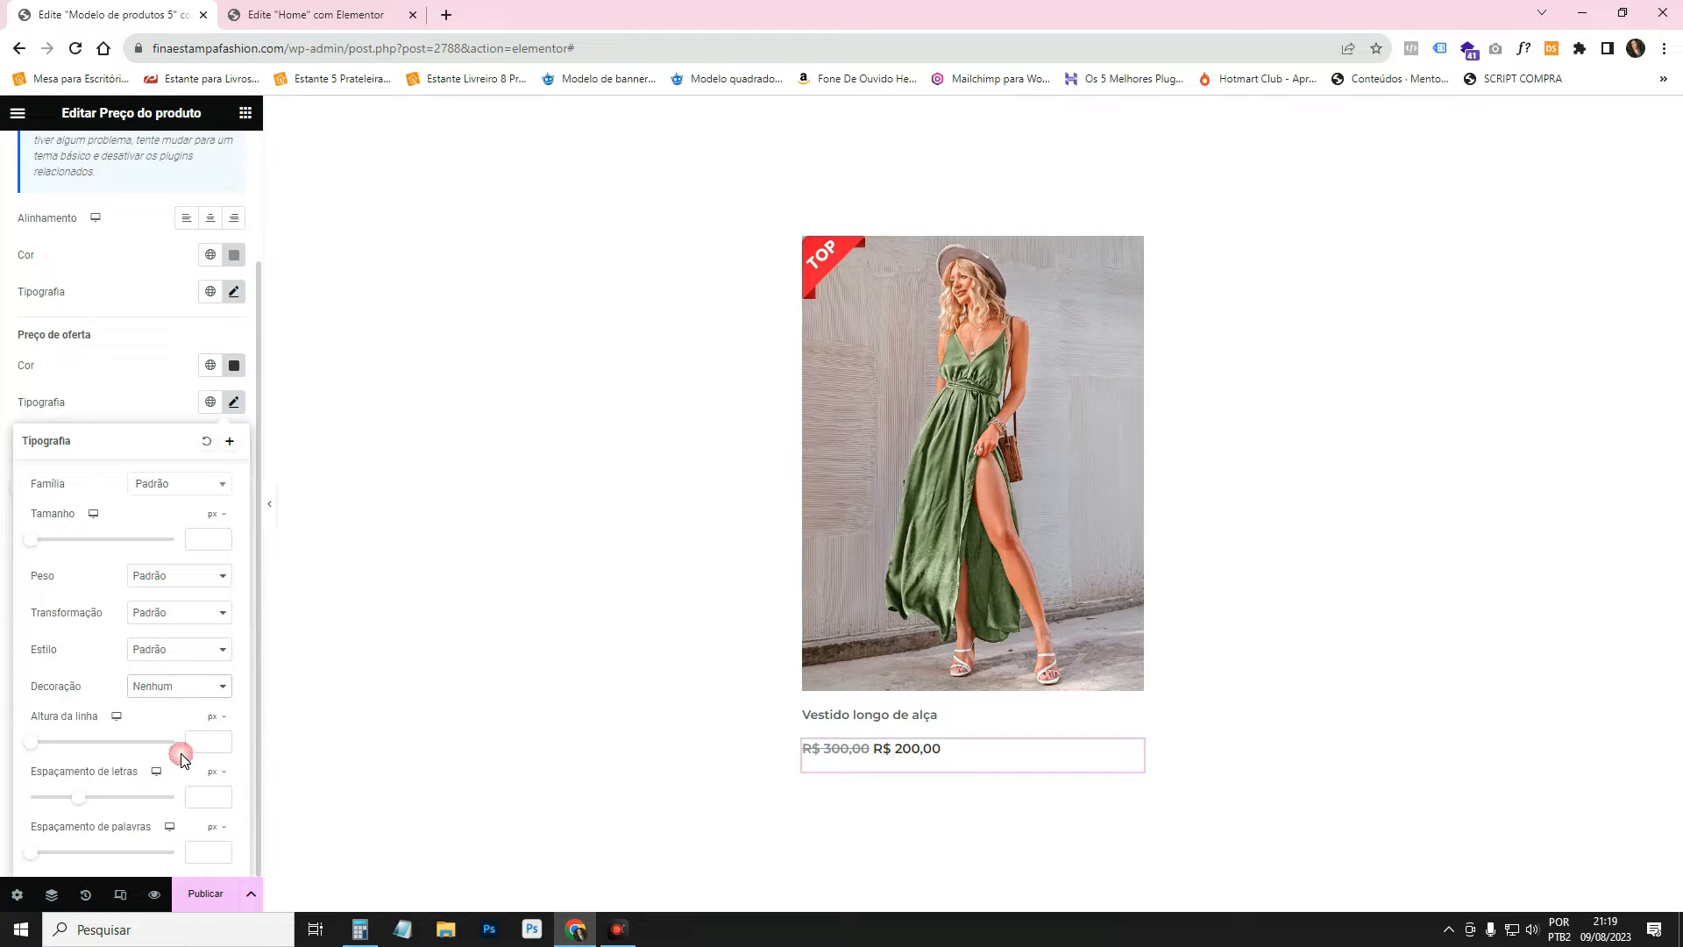
click(135, 380)
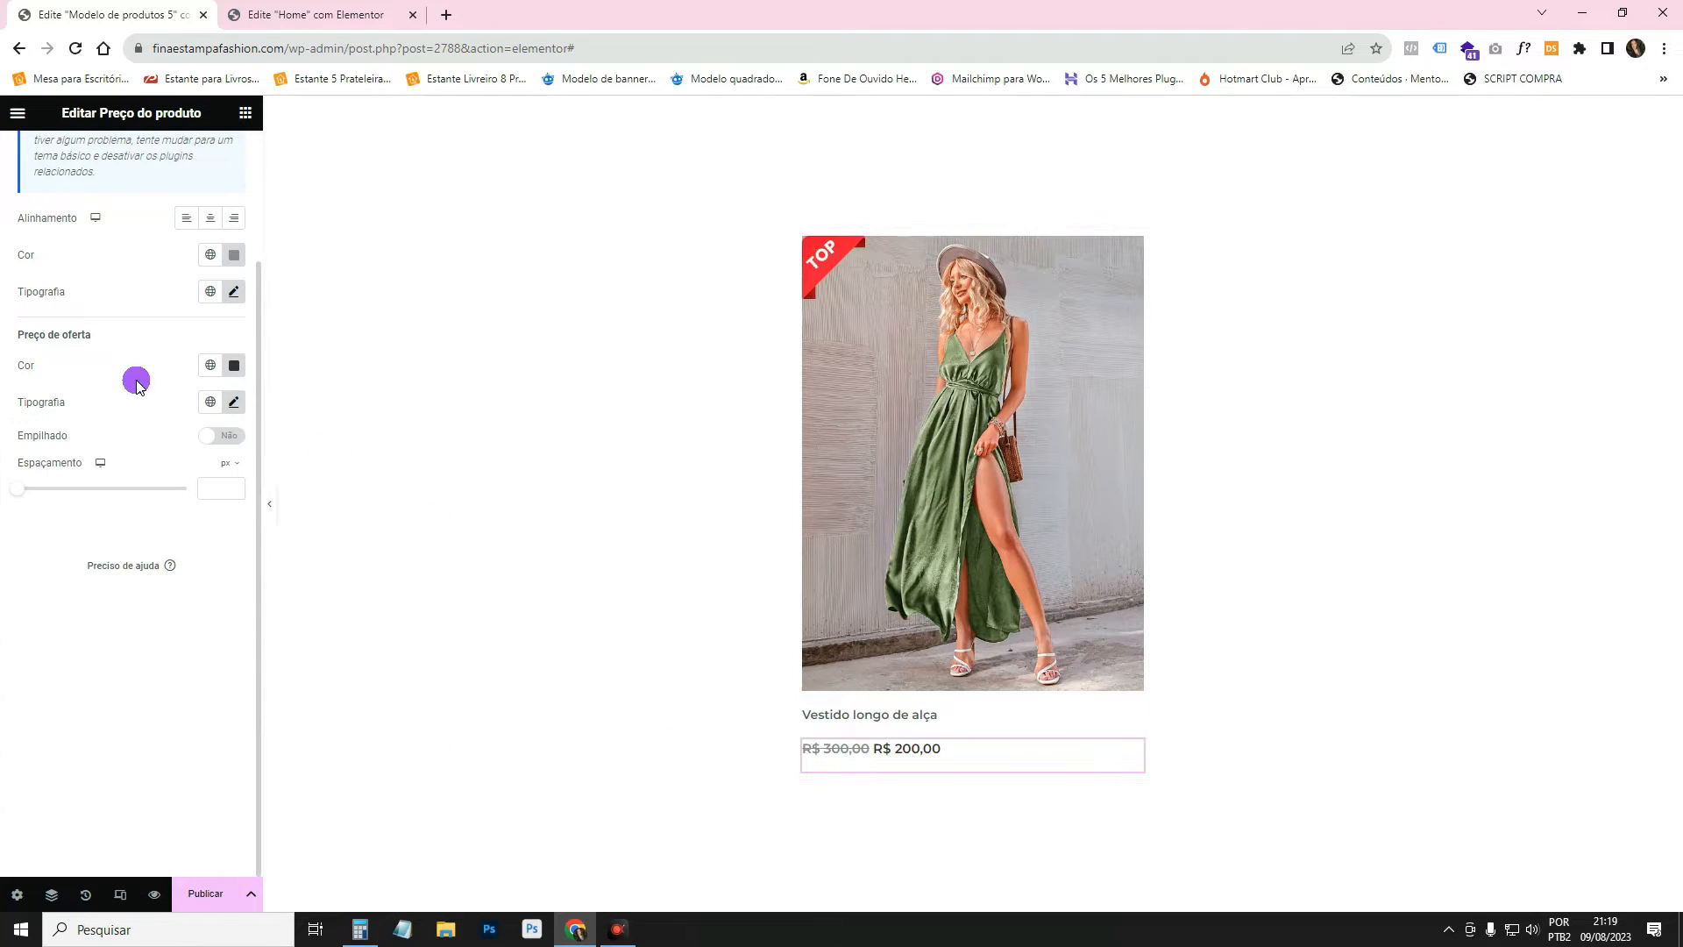
Try a Colocar no carrinho widget below the product price, and delete it.
click(246, 113)
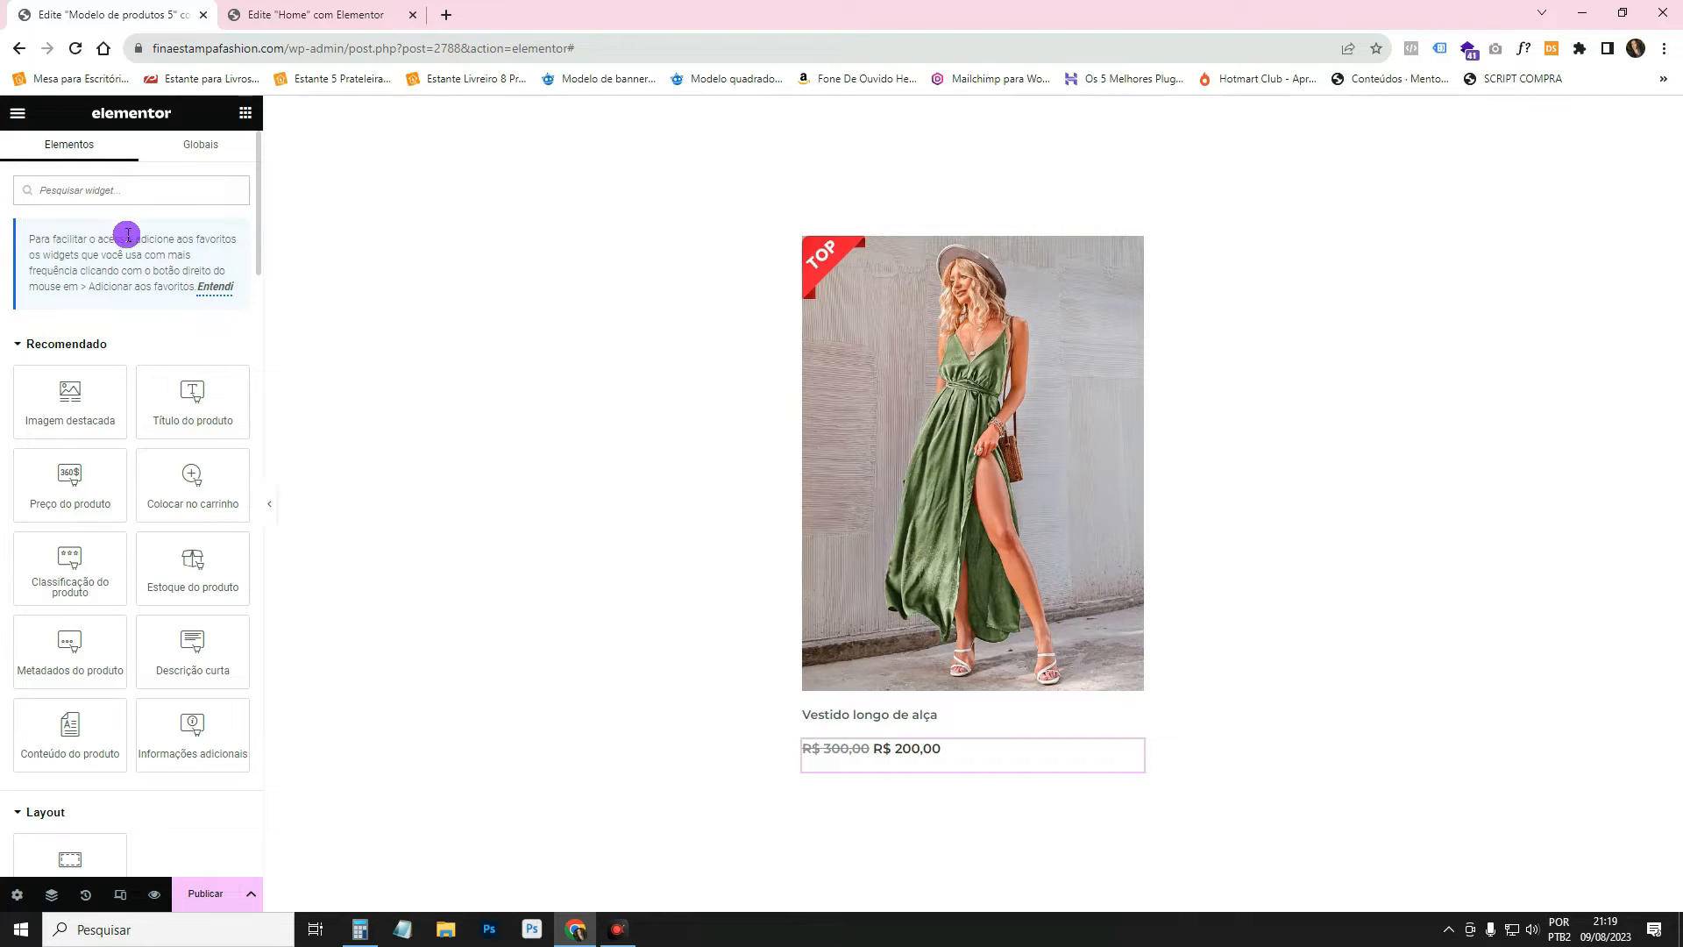
drag(202, 489, 1010, 761)
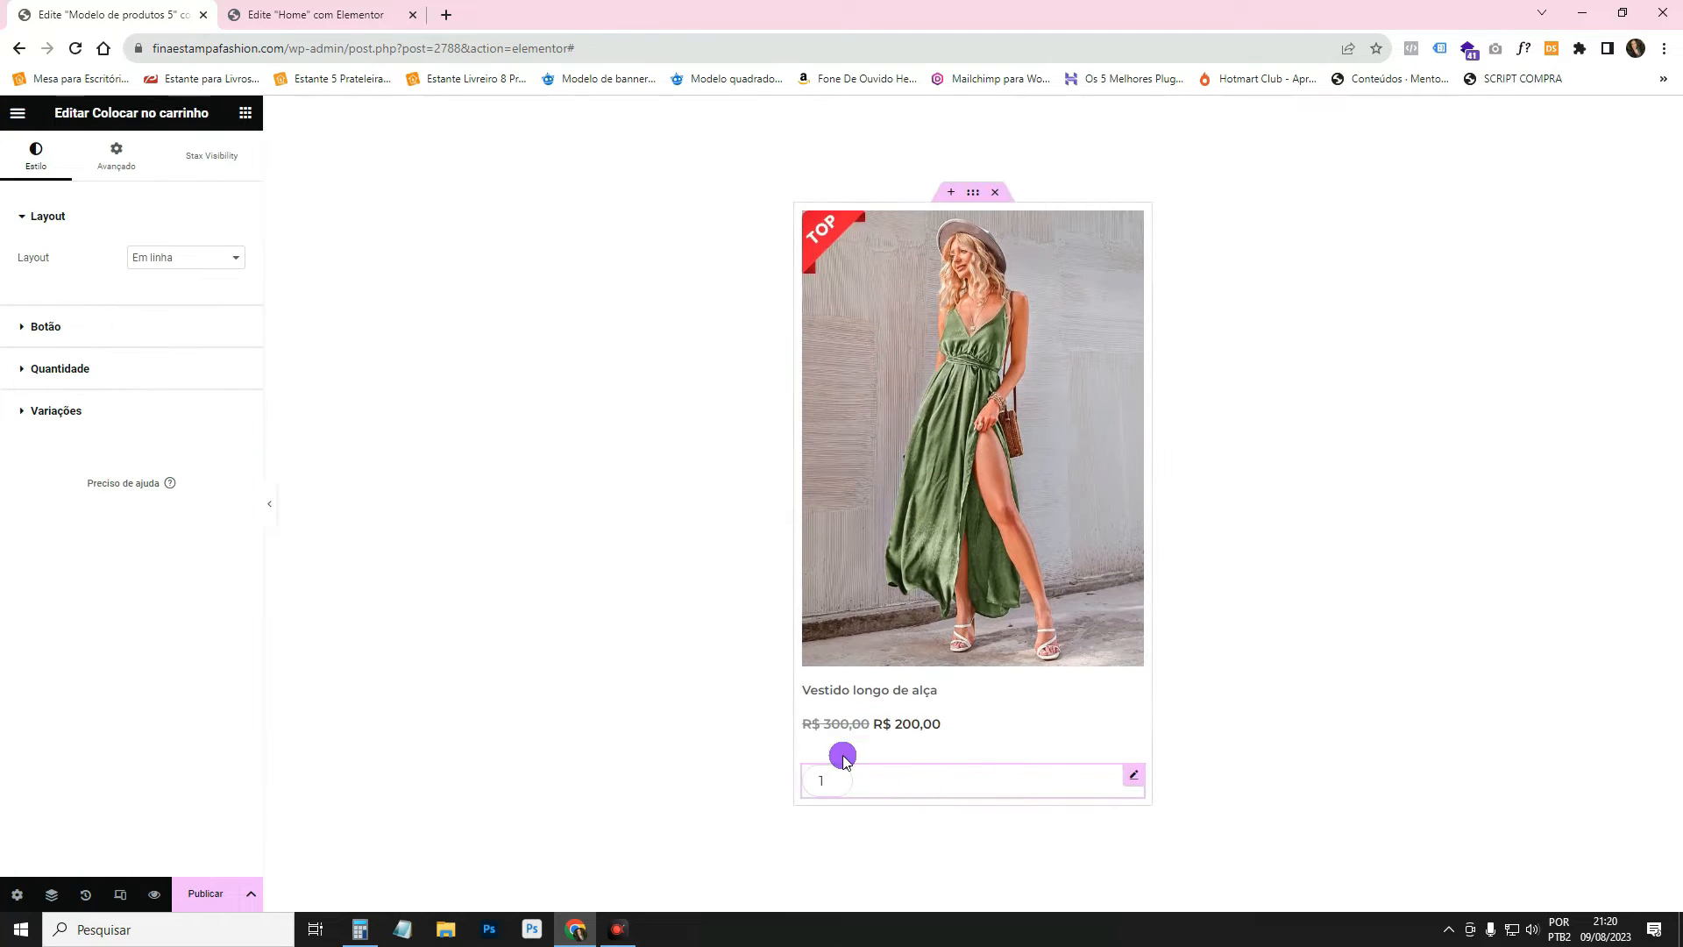
right_click(851, 780)
click(932, 885)
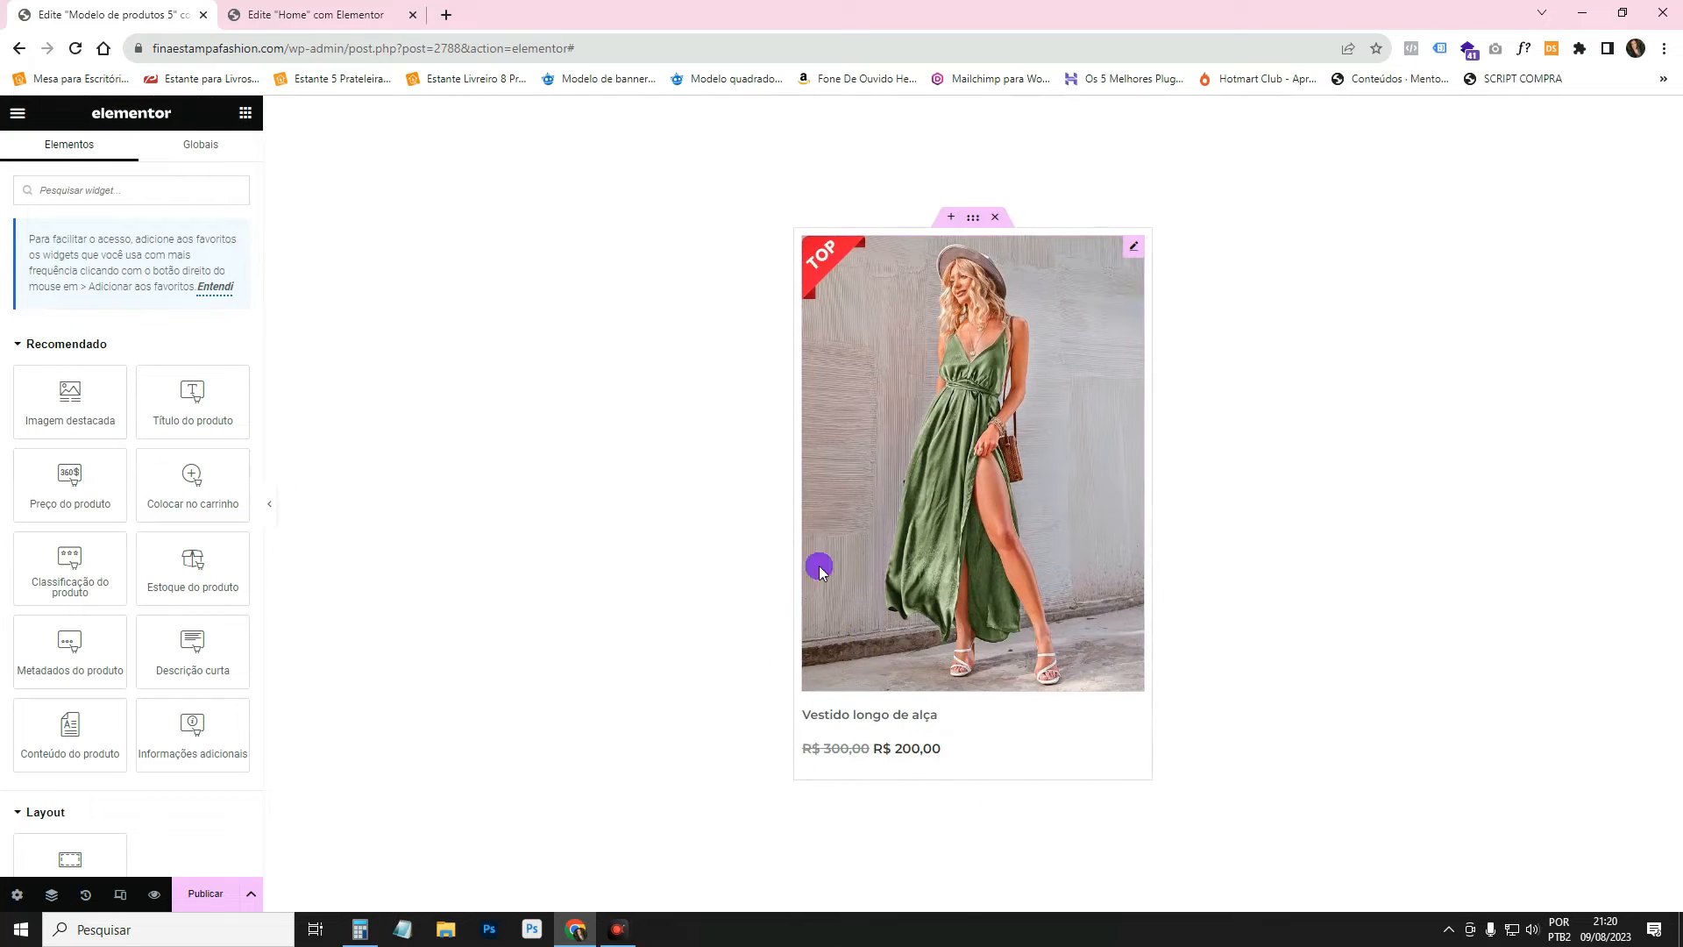
Add a Botão widget below the product price with the text "EU QUERO".
scroll(161, 507, down, 7)
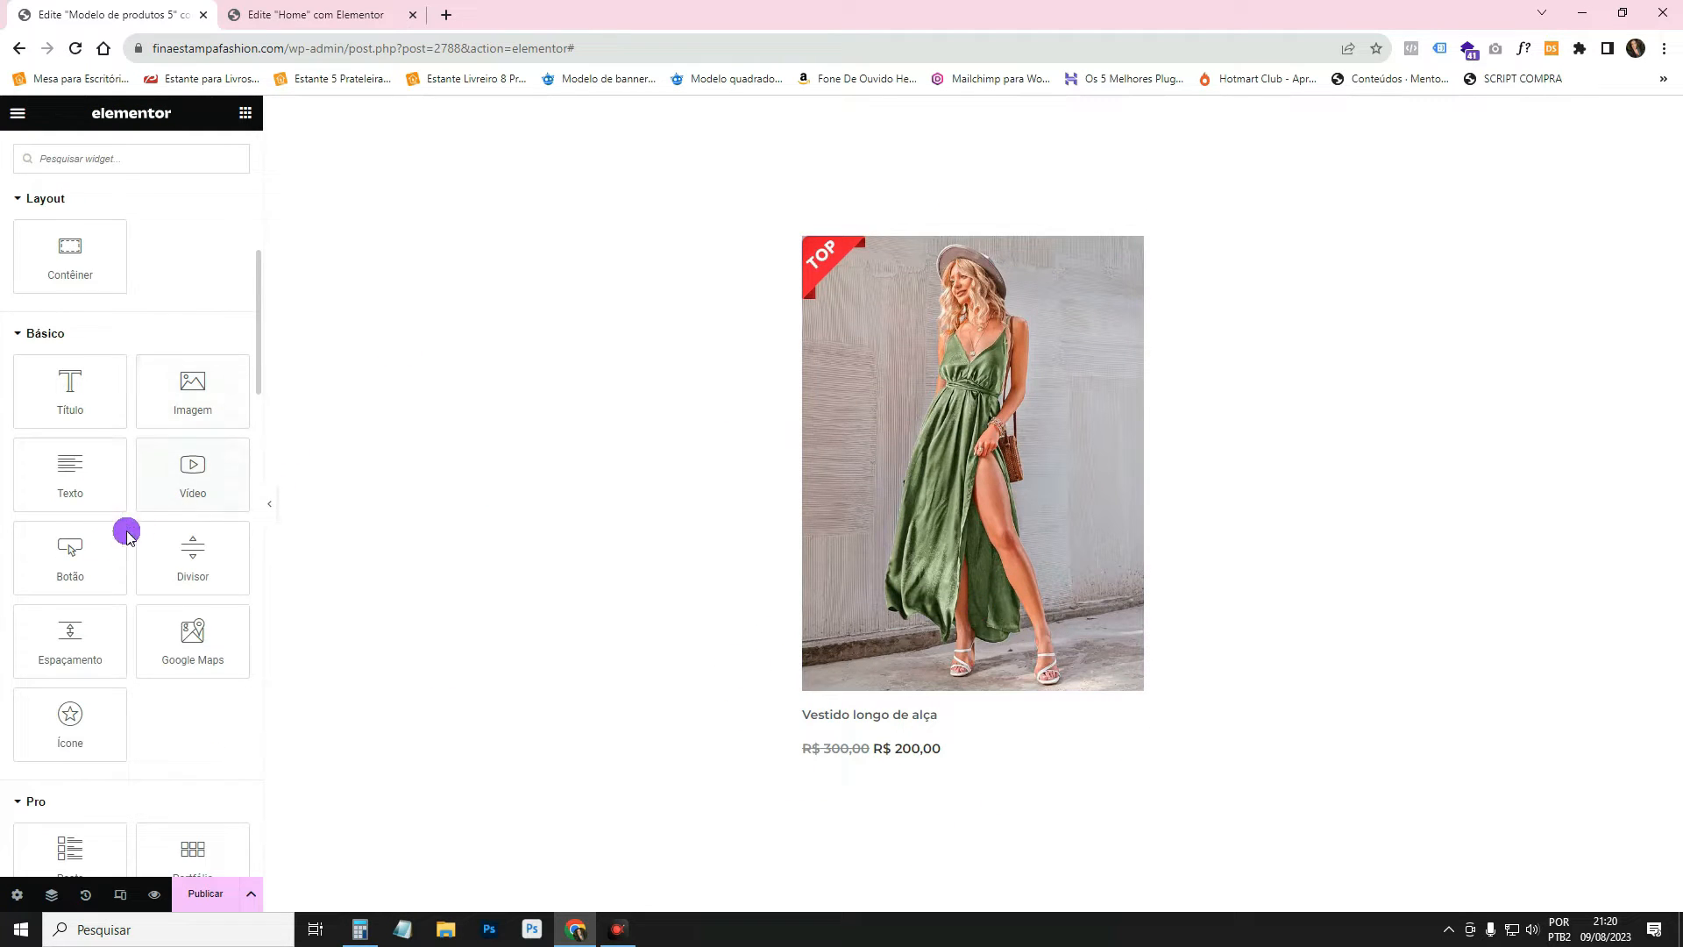
drag(127, 536, 908, 772)
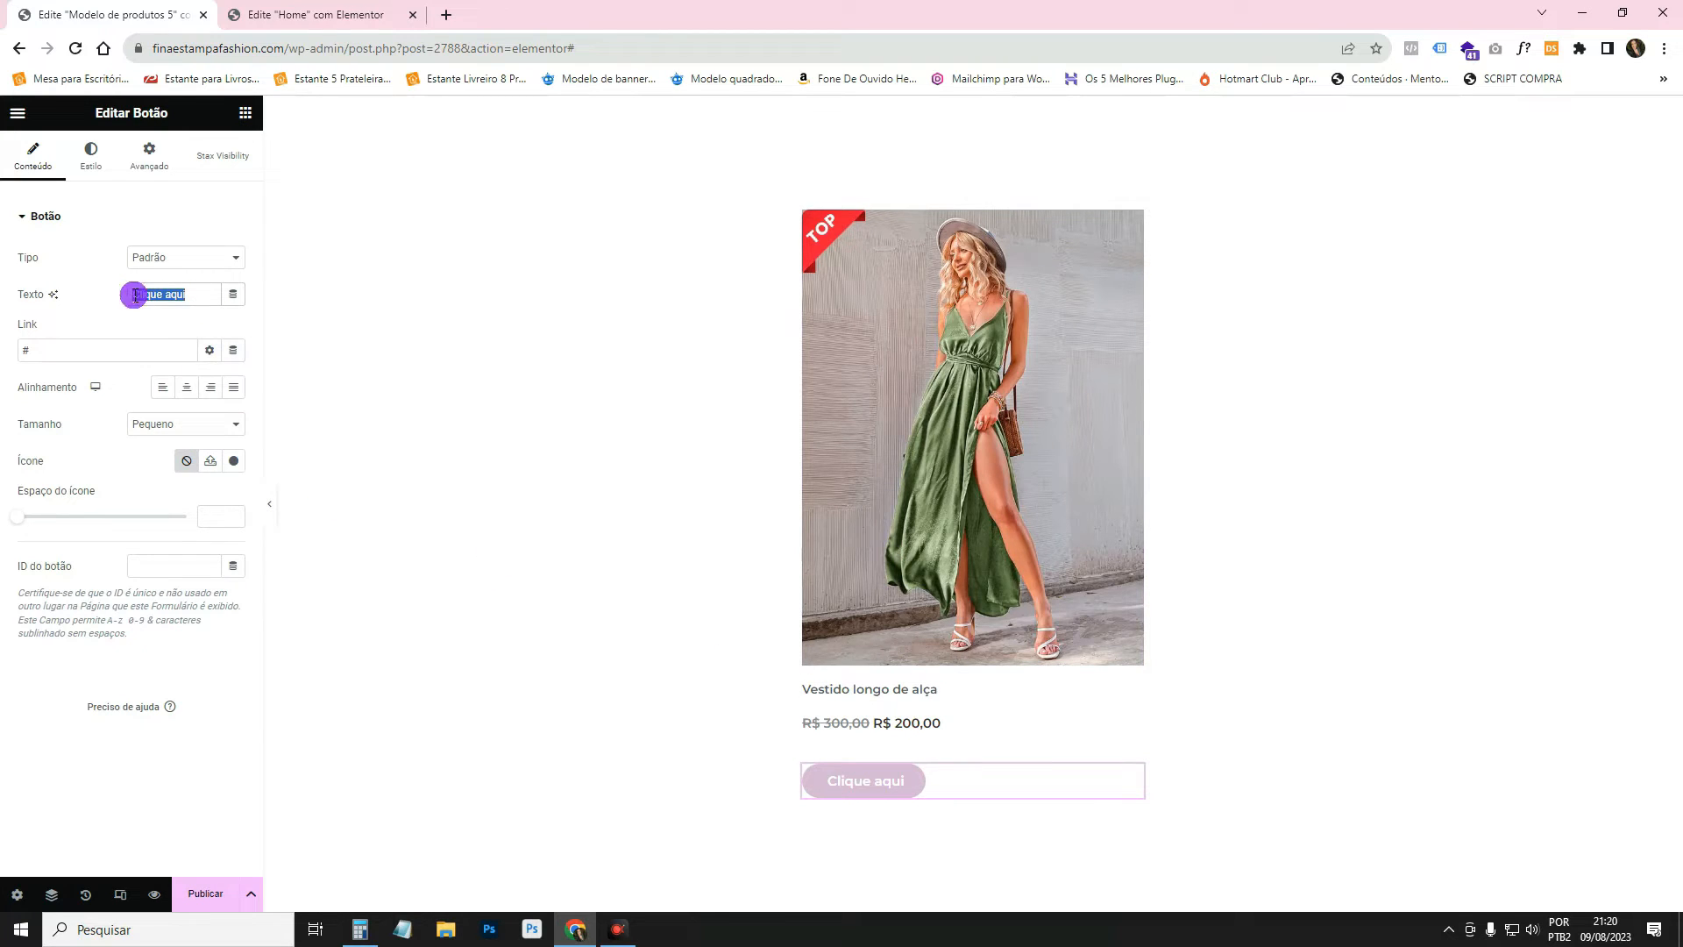
text(EU QUERO)
Set the button's typography to the Poppins family with weight 500 (Médio).
click(78, 183)
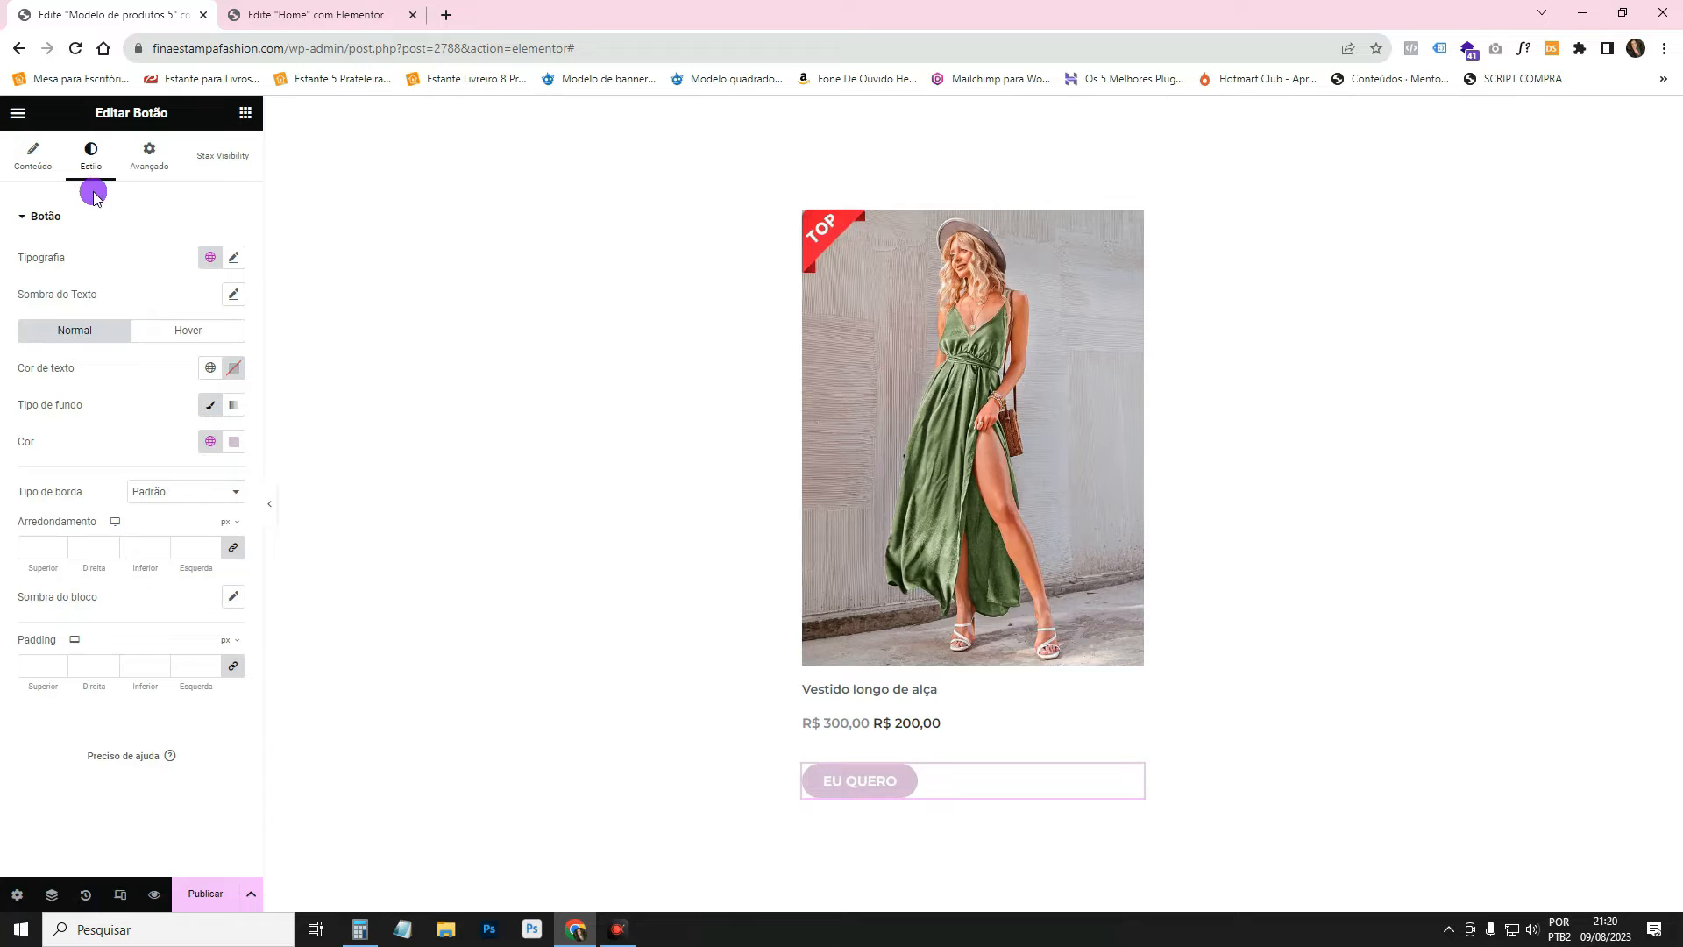
click(239, 261)
click(179, 431)
click(182, 508)
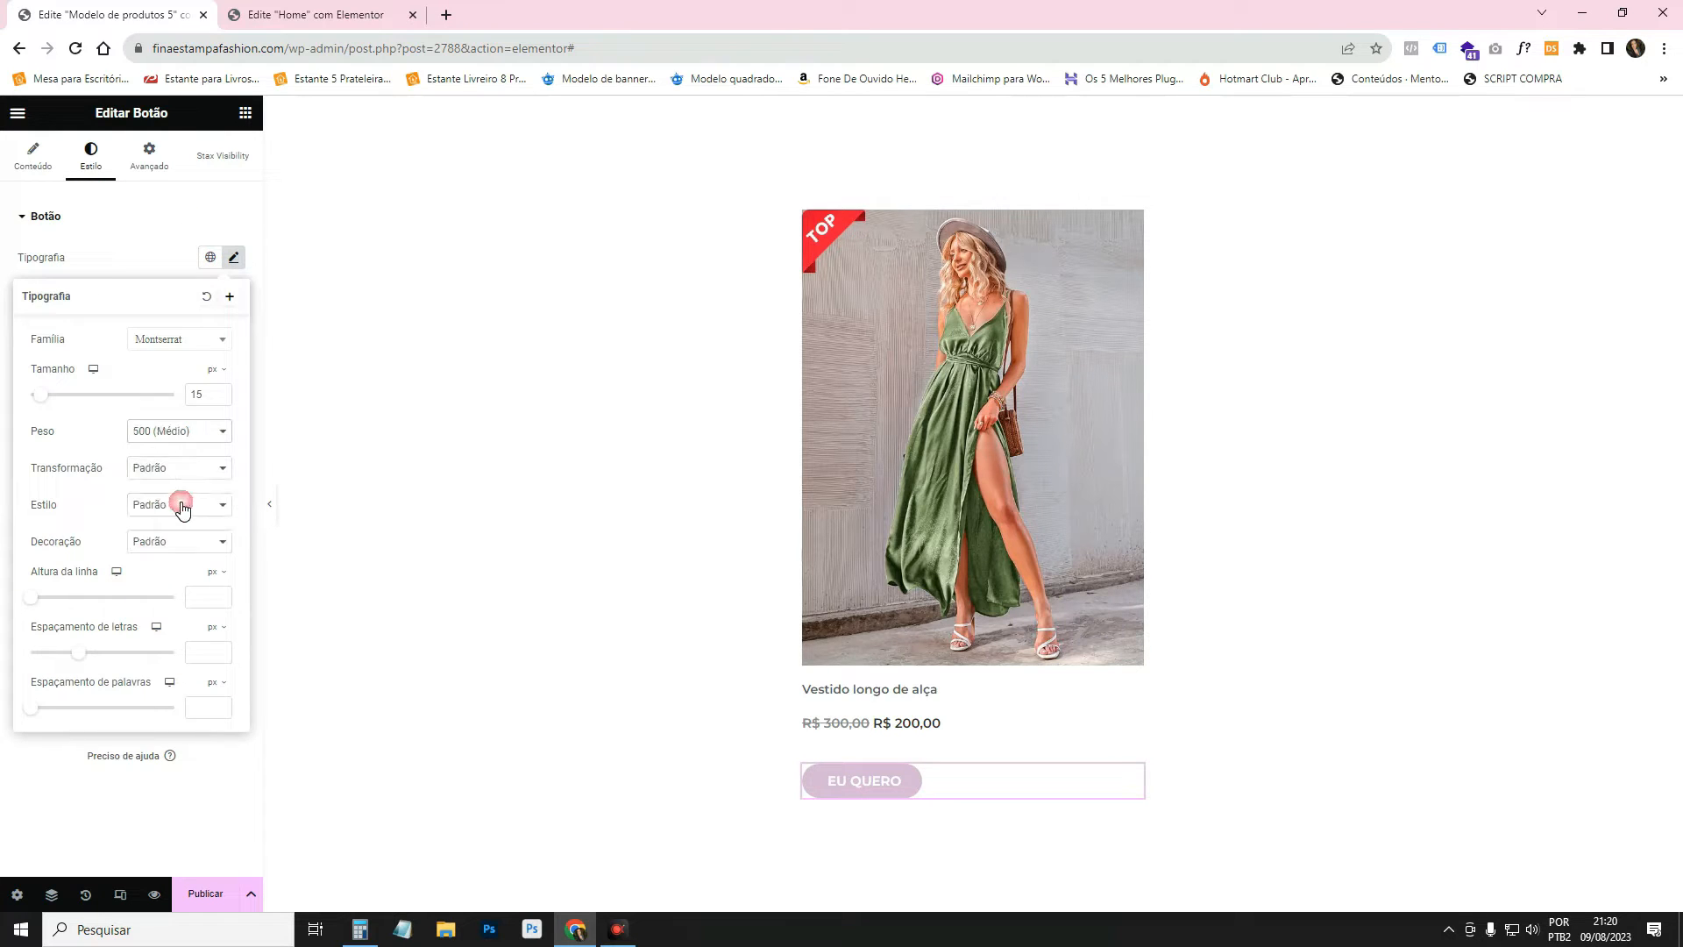
click(179, 342)
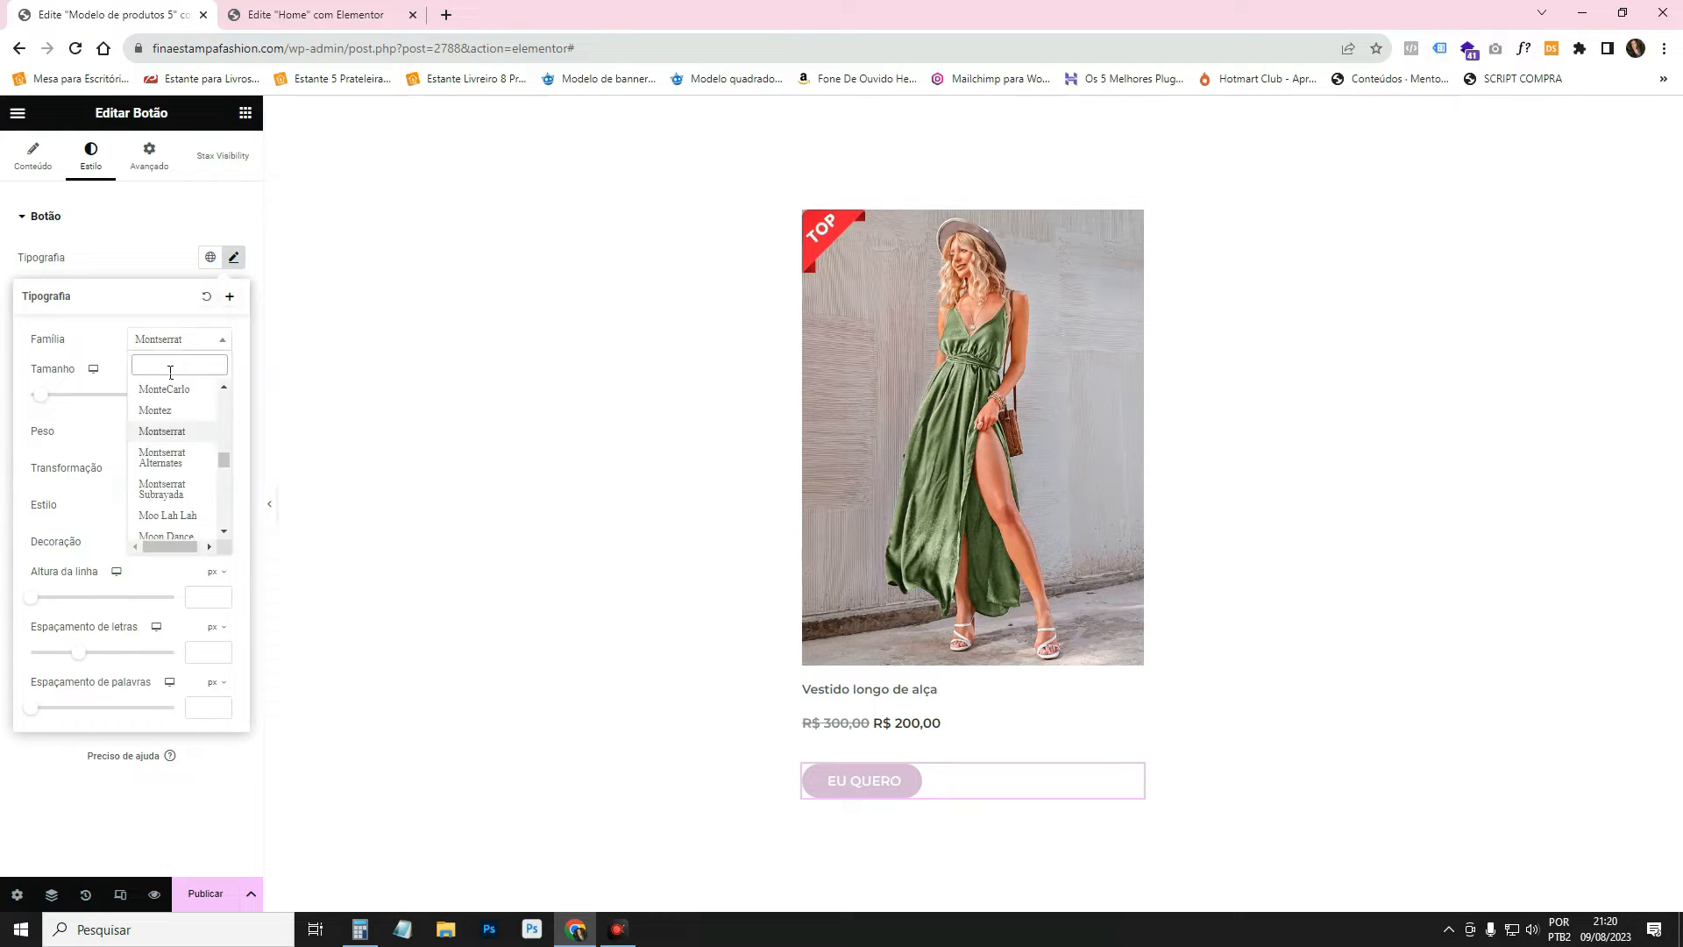
text(POP)
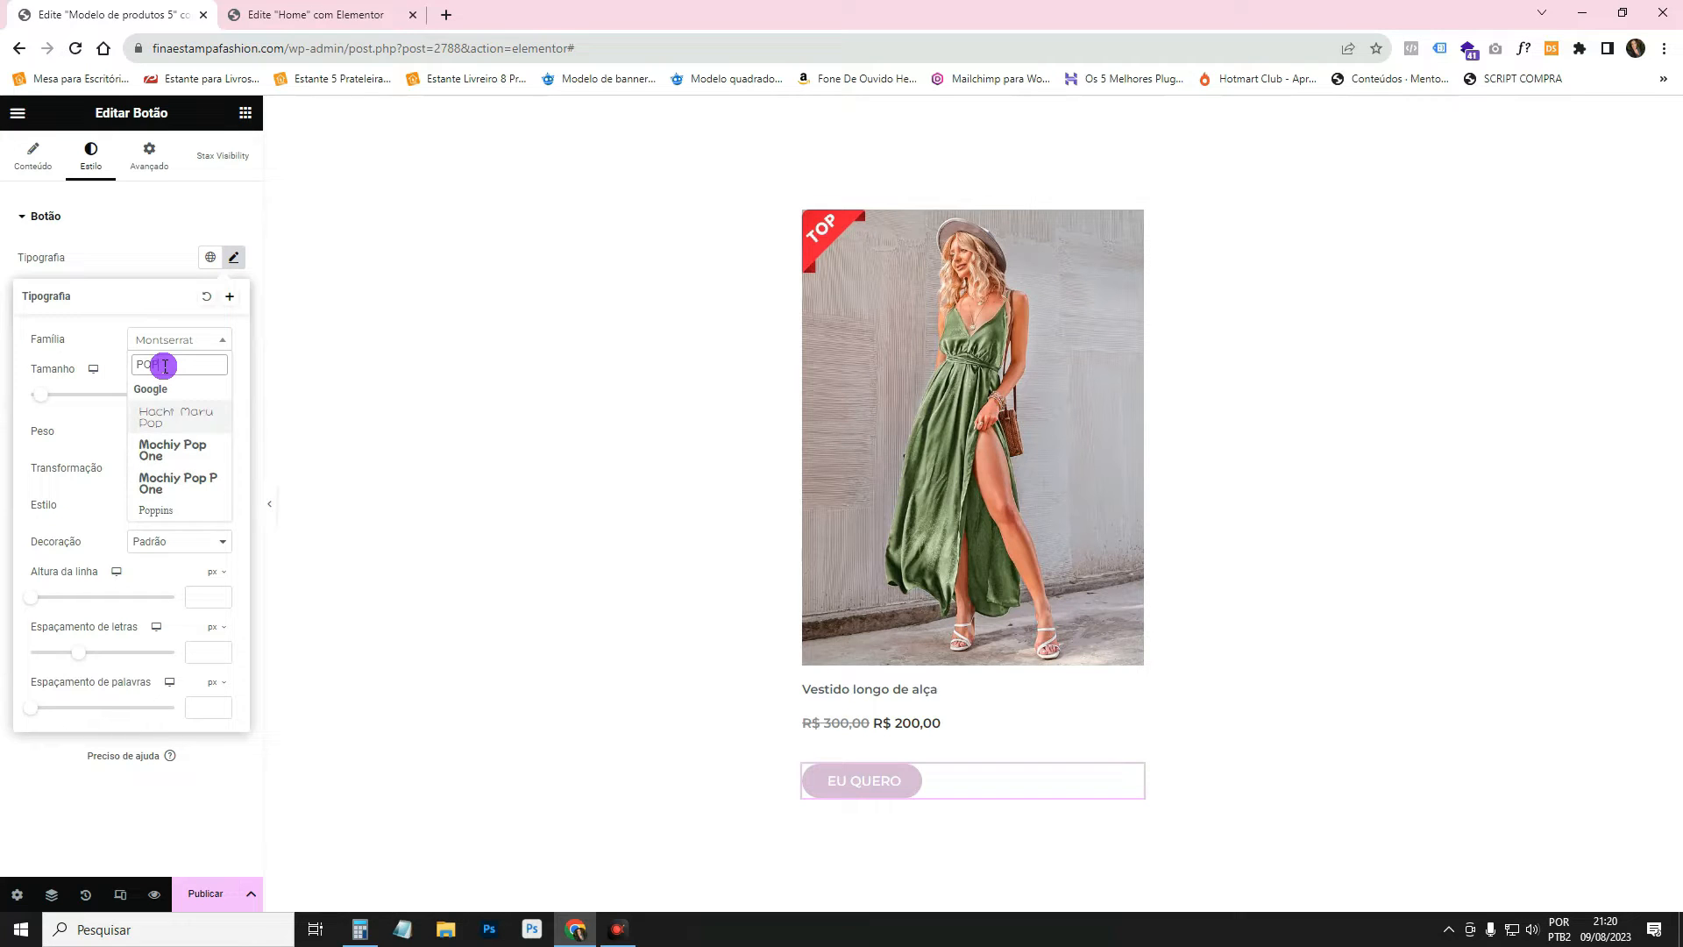
click(213, 510)
click(160, 344)
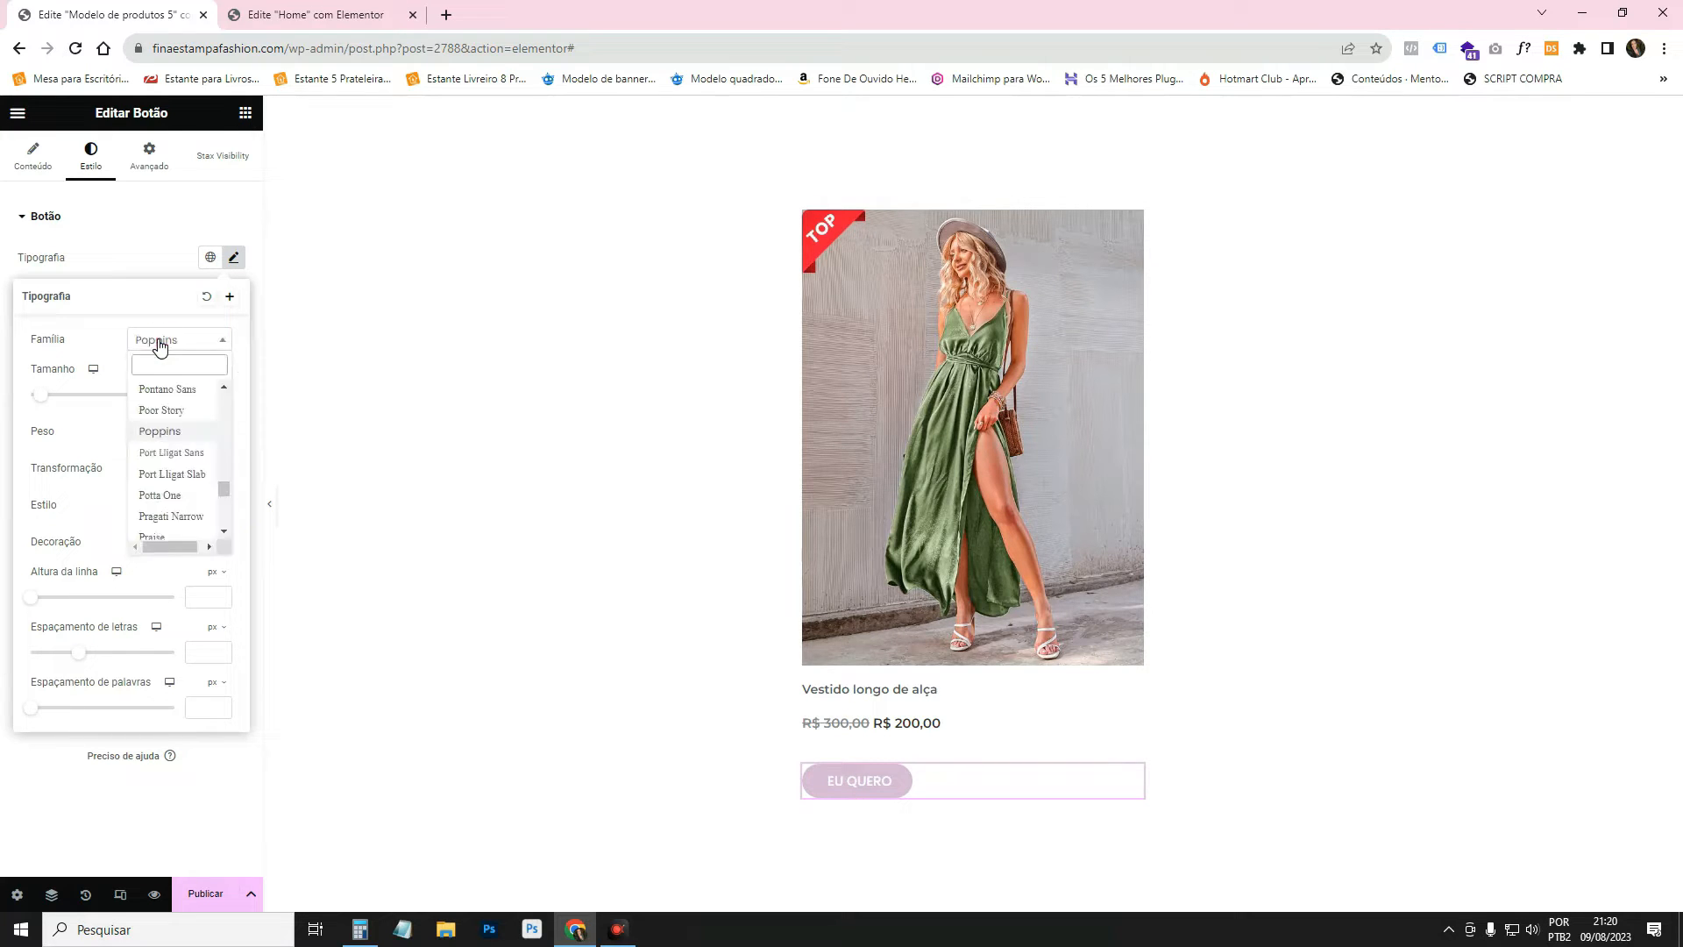
click(160, 343)
click(204, 400)
Round the button's corners by 10 px and justify it across the full card width.
click(146, 265)
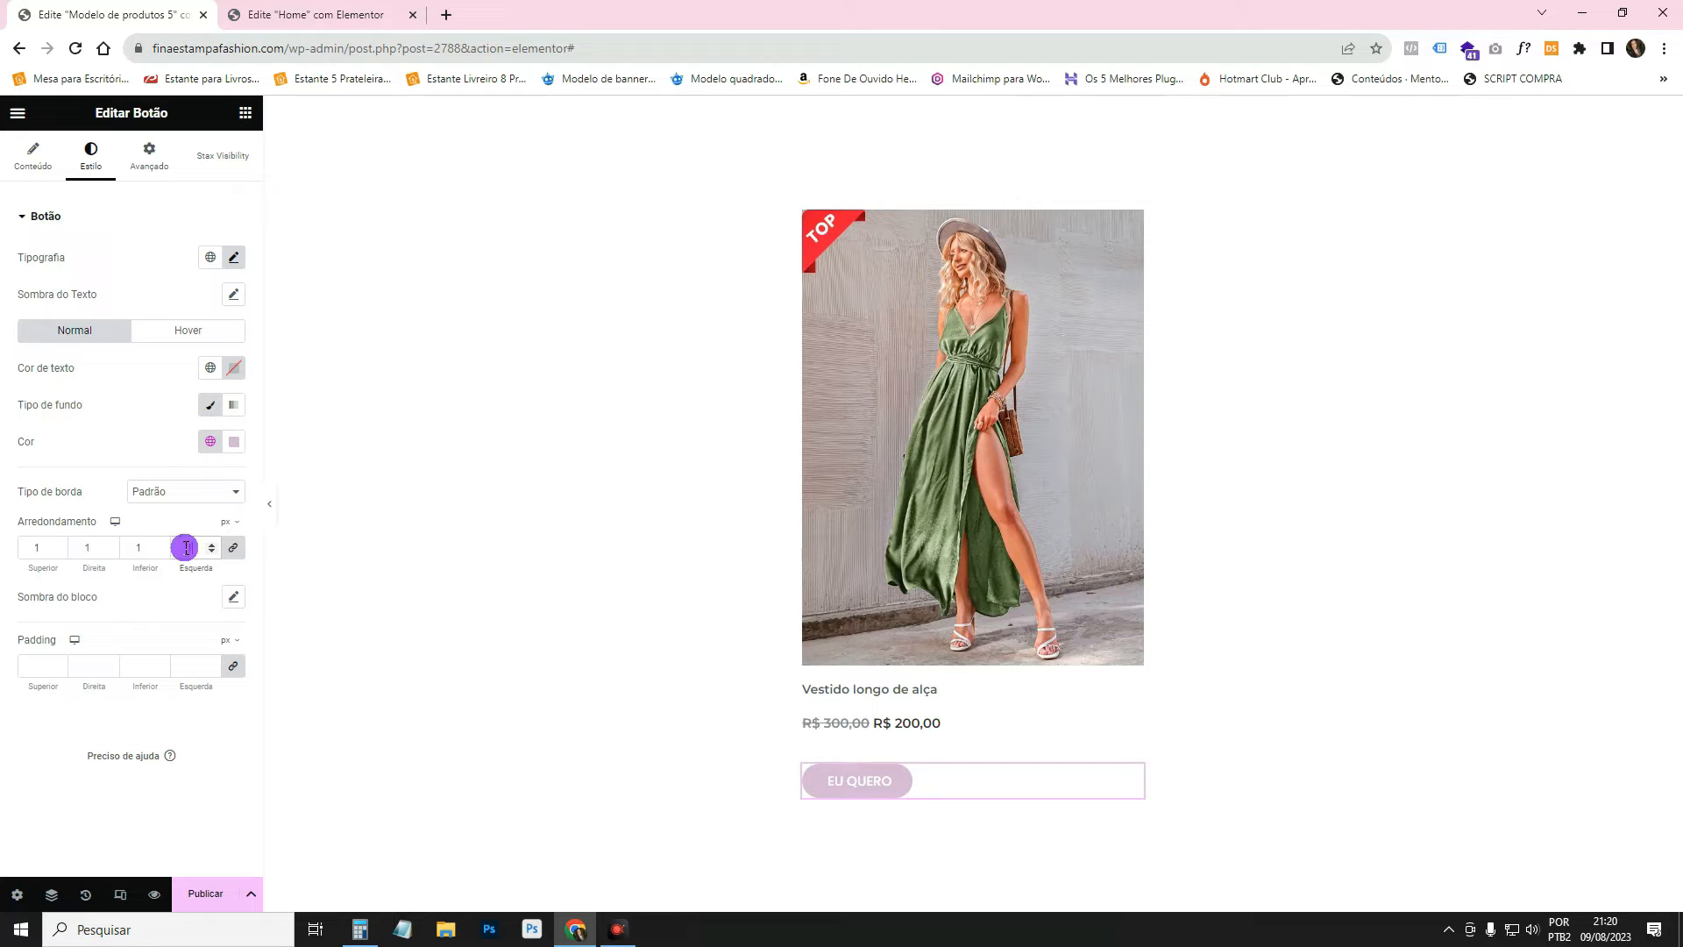
click(34, 160)
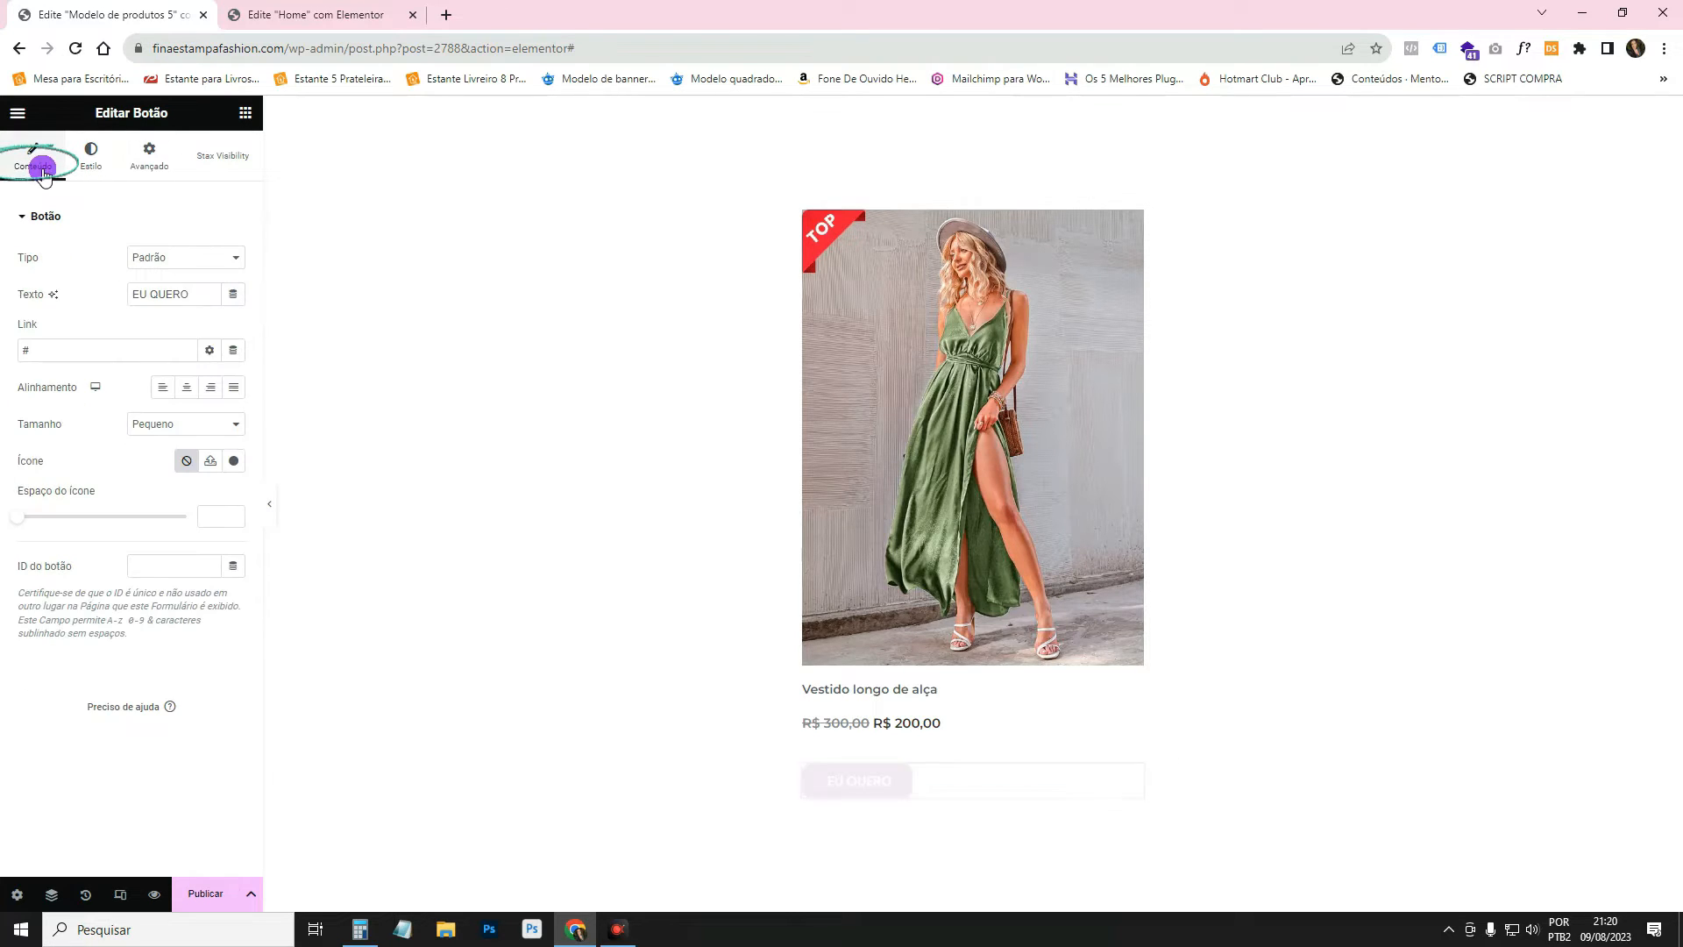
click(234, 391)
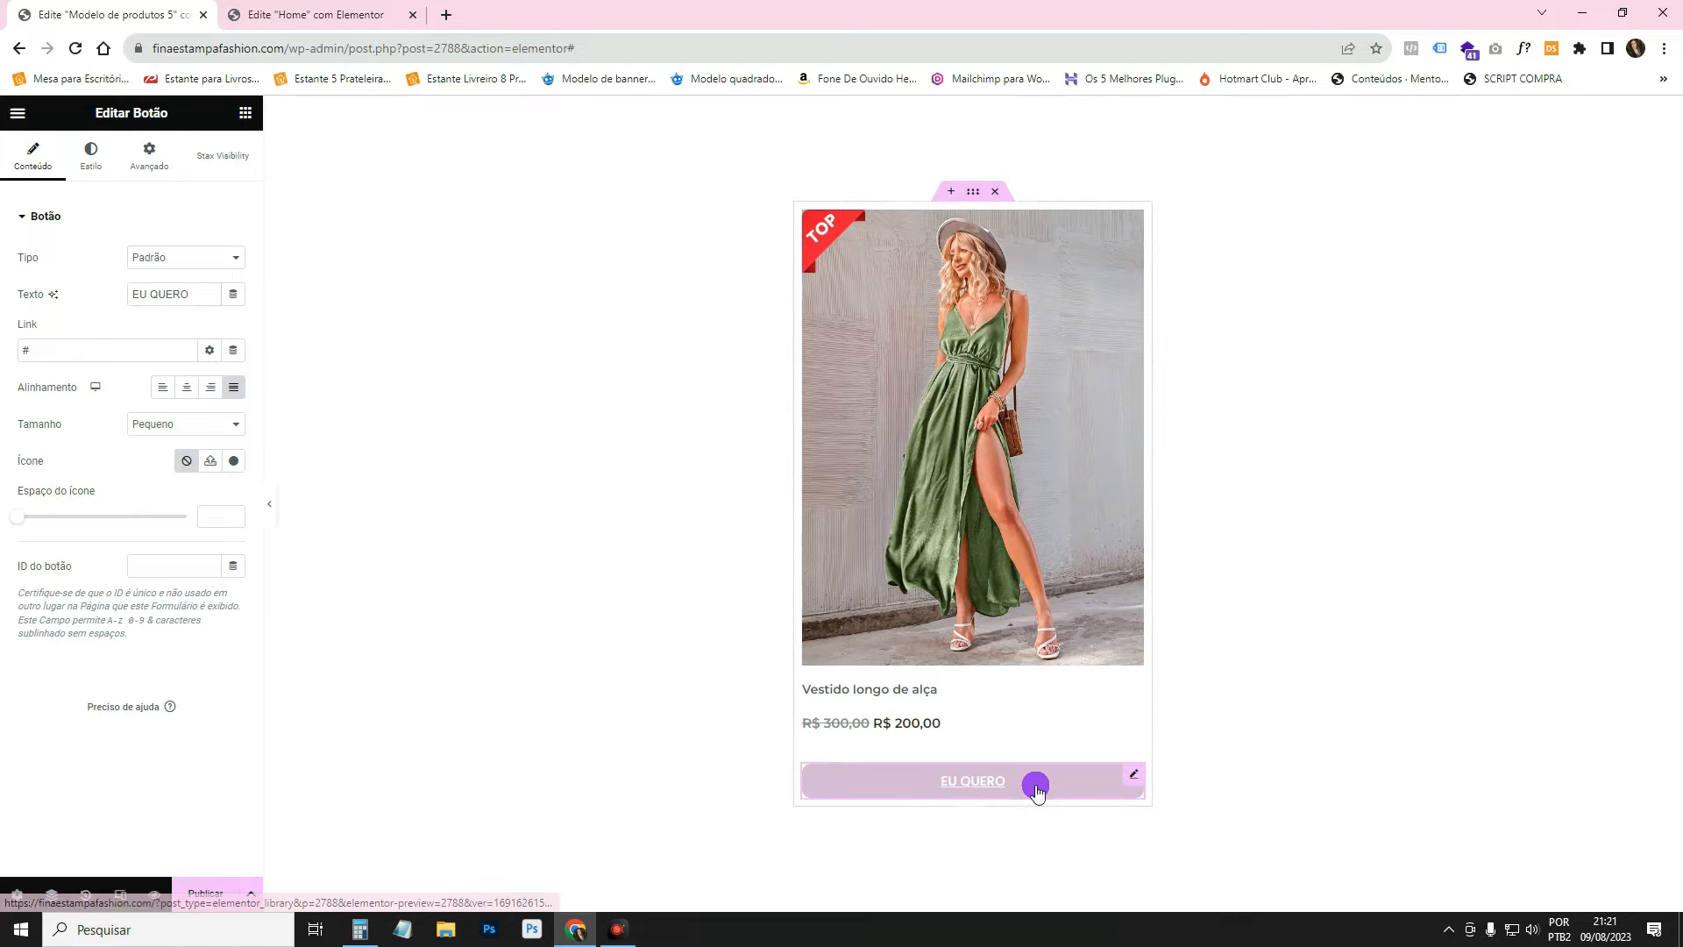
Set the button's hover background colour to the global colour 101010.
click(93, 167)
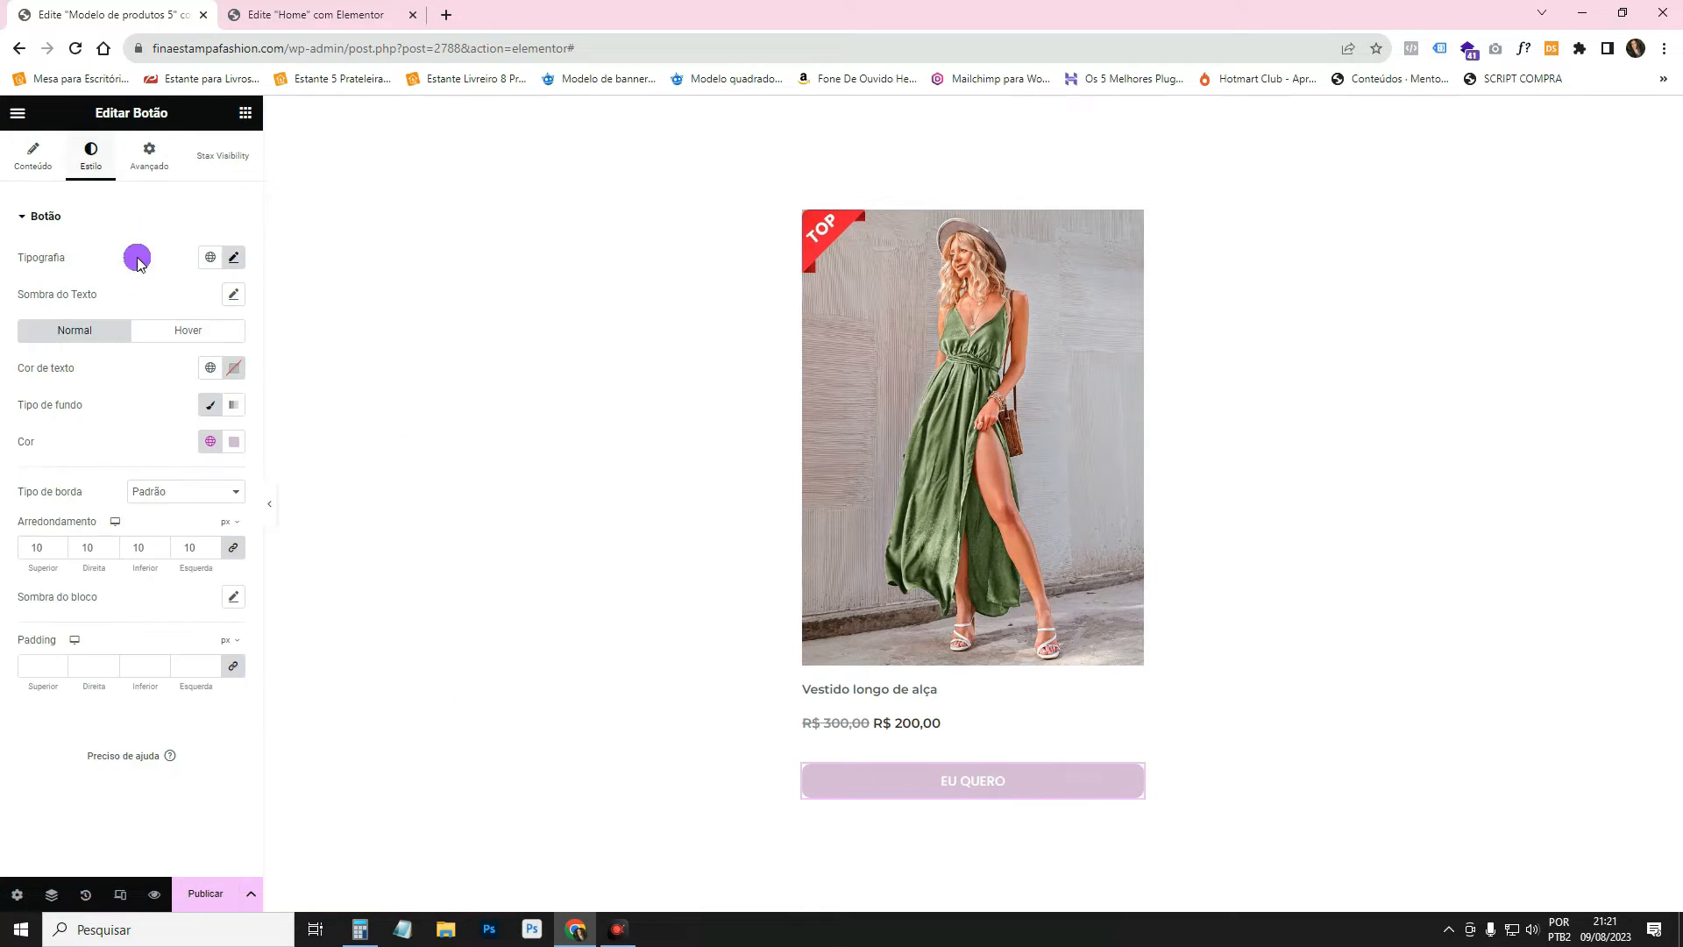
click(187, 329)
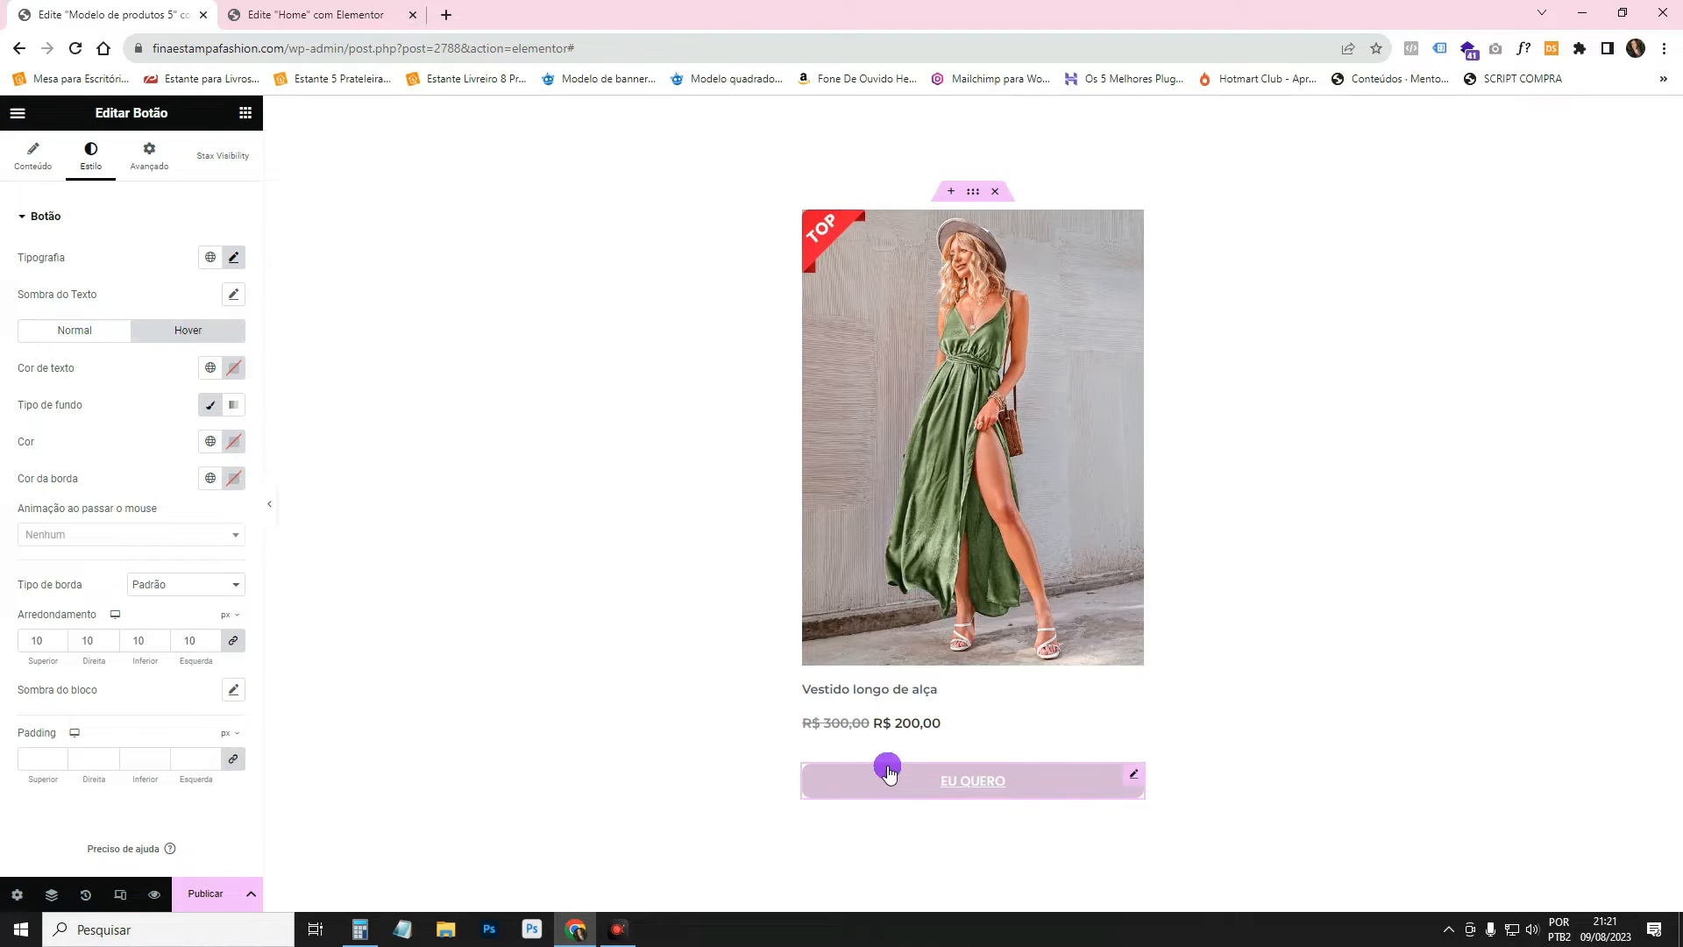
click(211, 405)
click(208, 411)
click(211, 441)
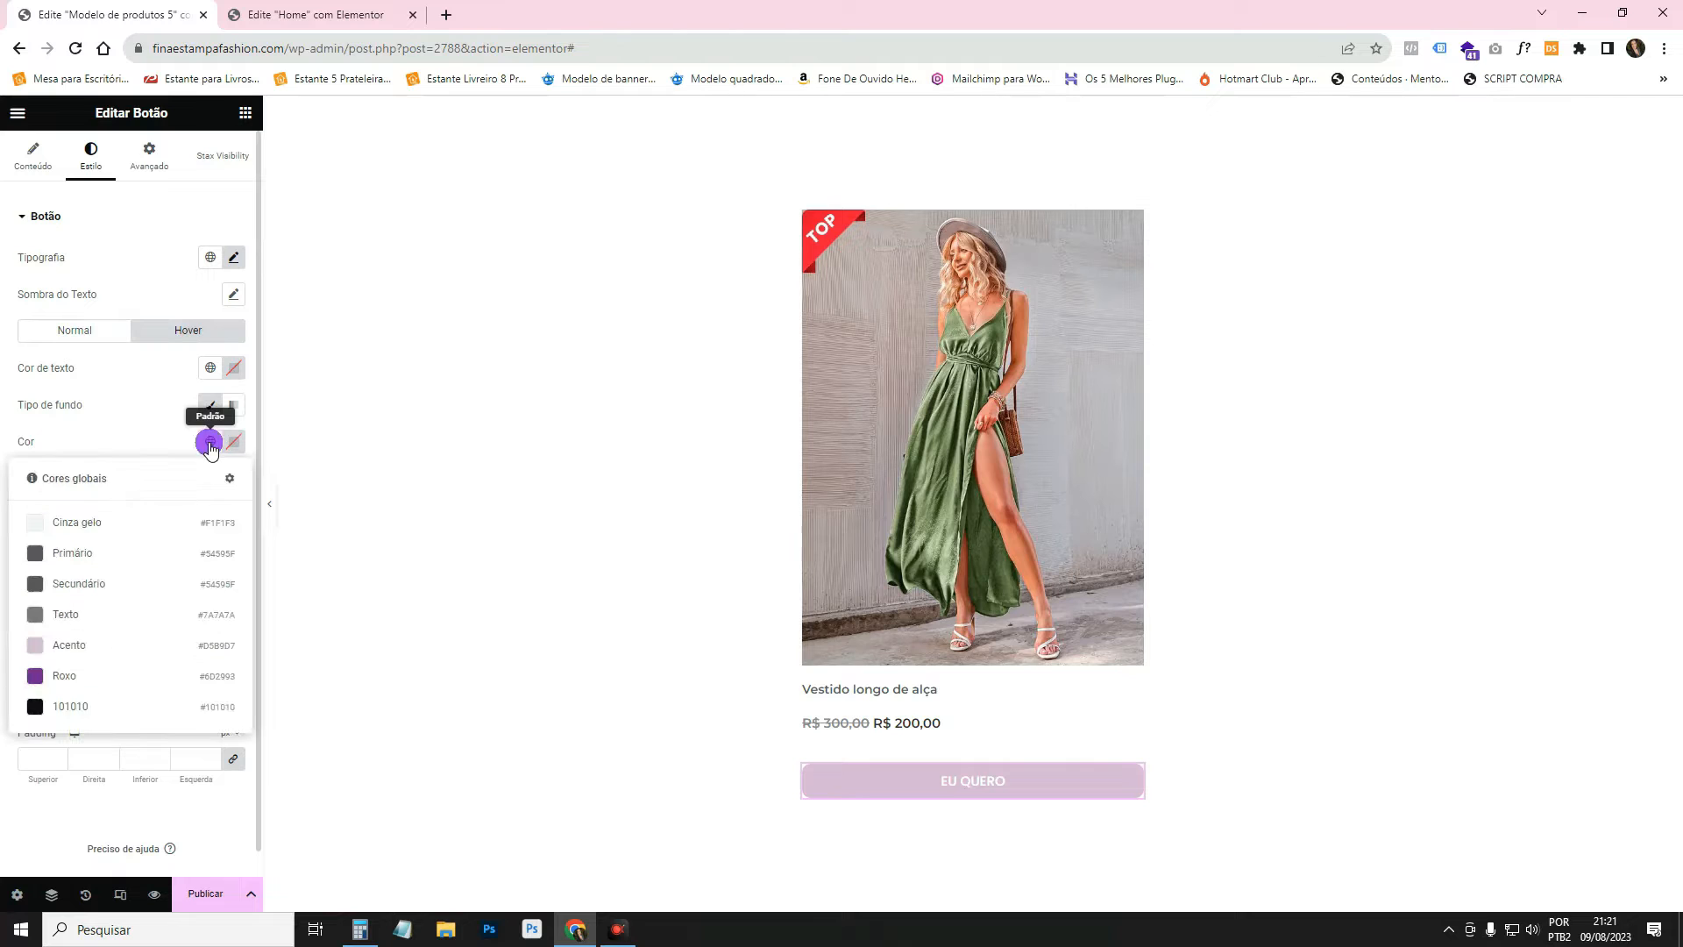
click(140, 701)
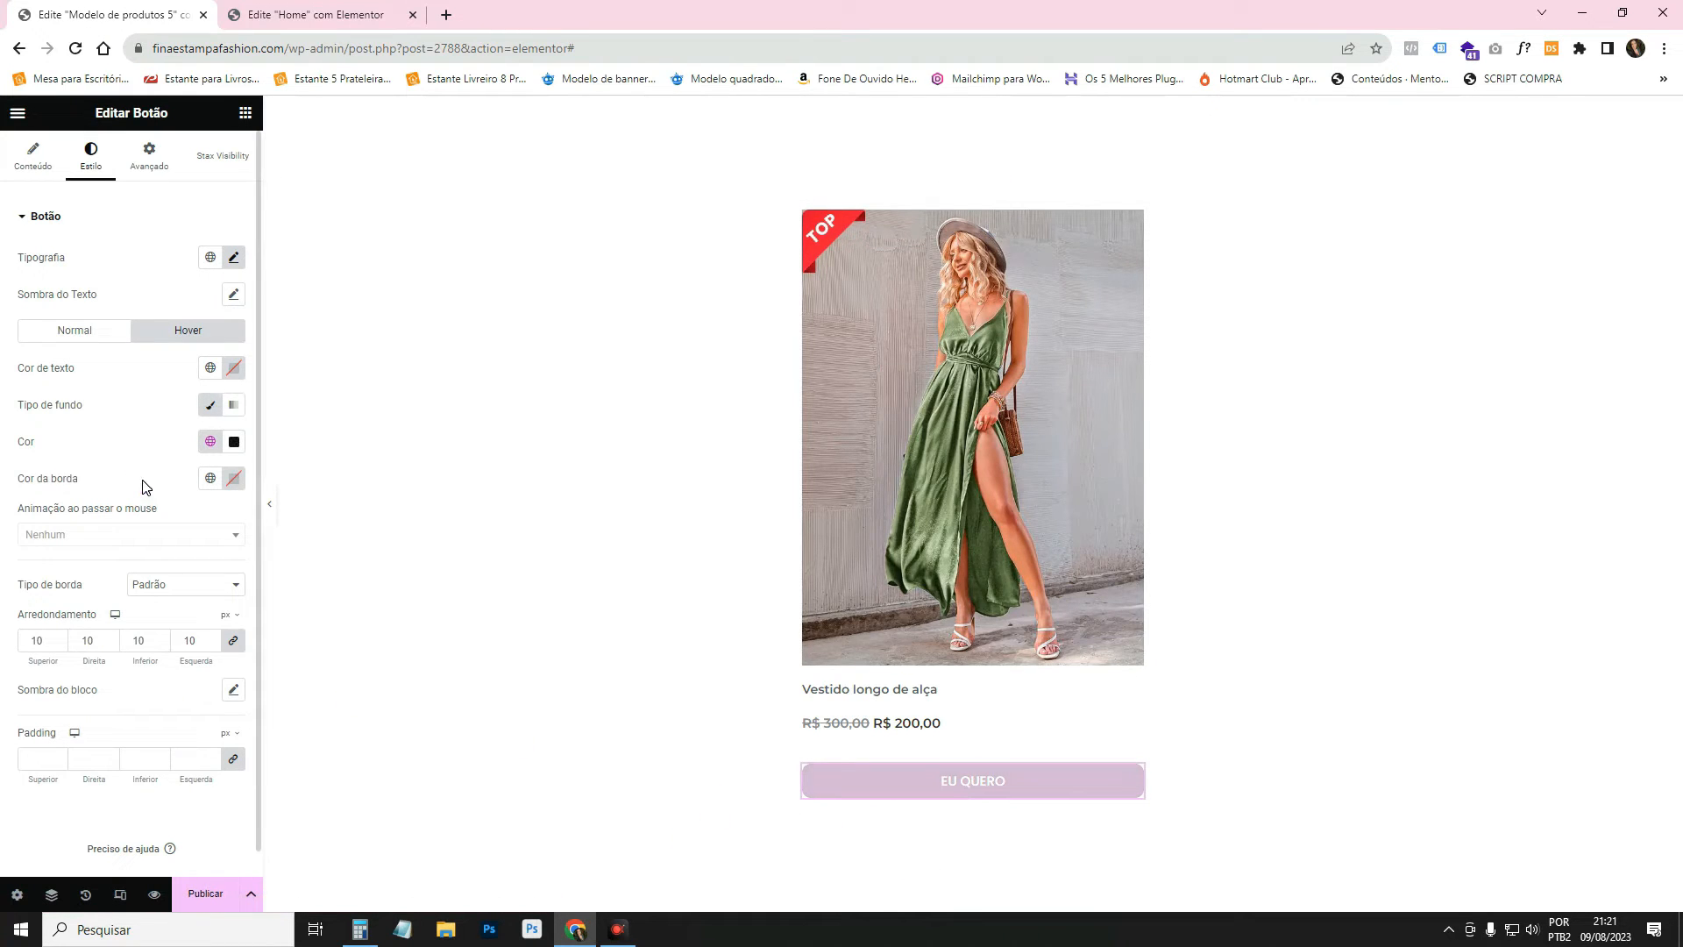
Set the button's font size to 17 px and its corner rounding to 5 px on all corners.
click(76, 330)
click(234, 263)
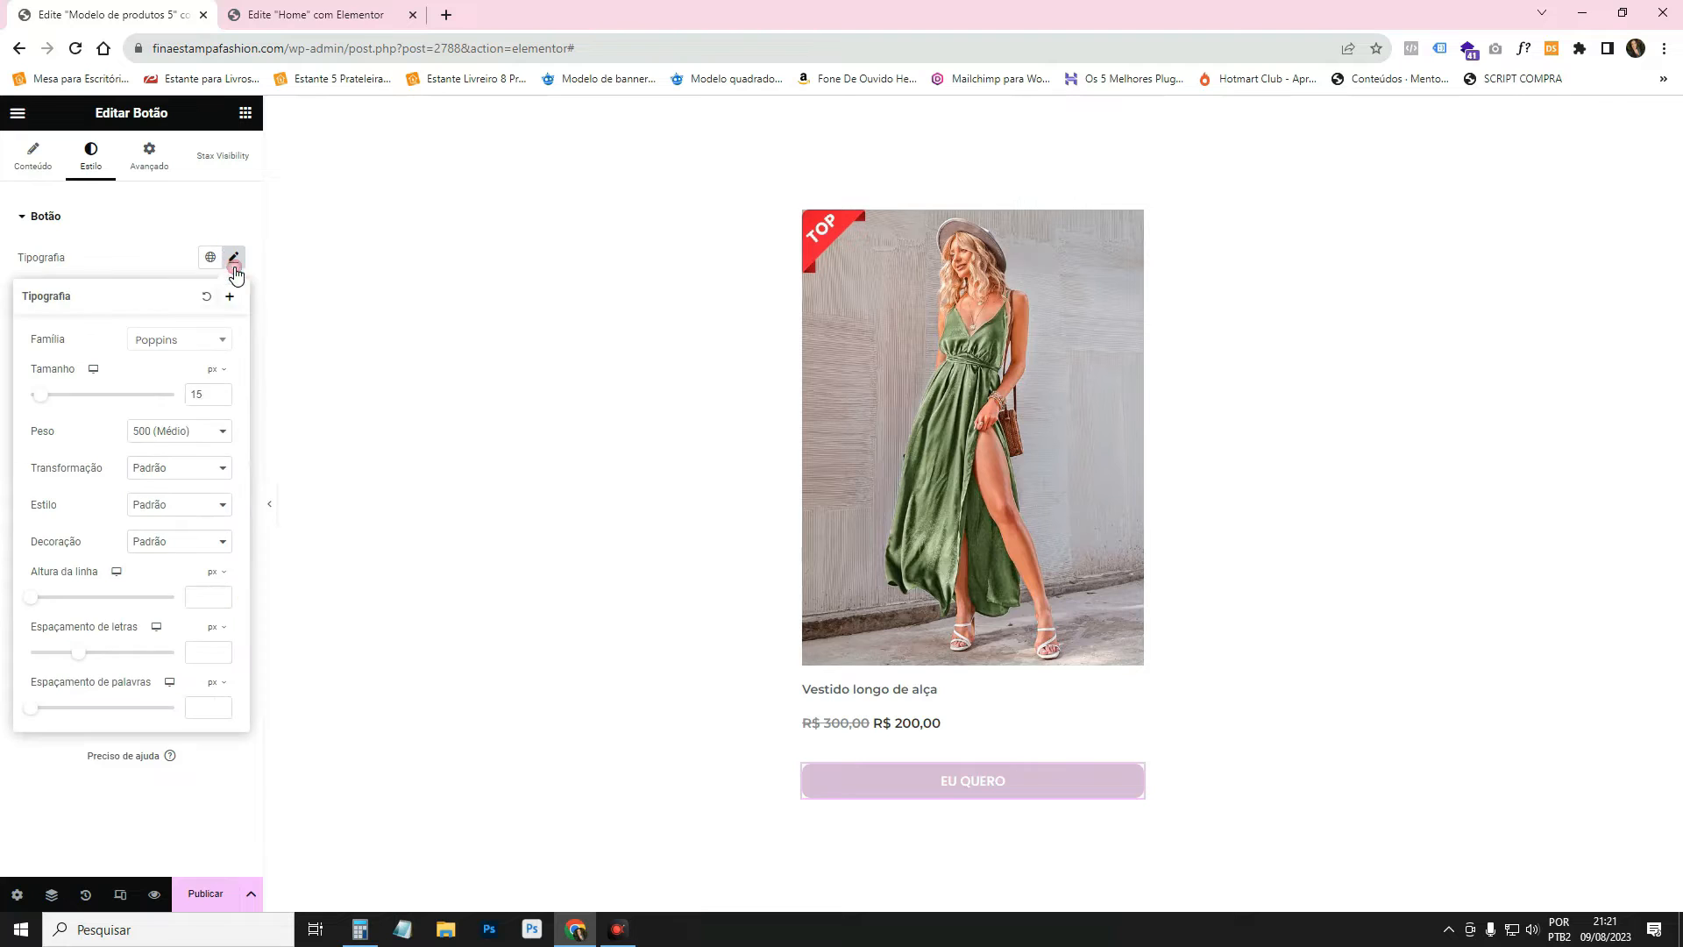
click(222, 394)
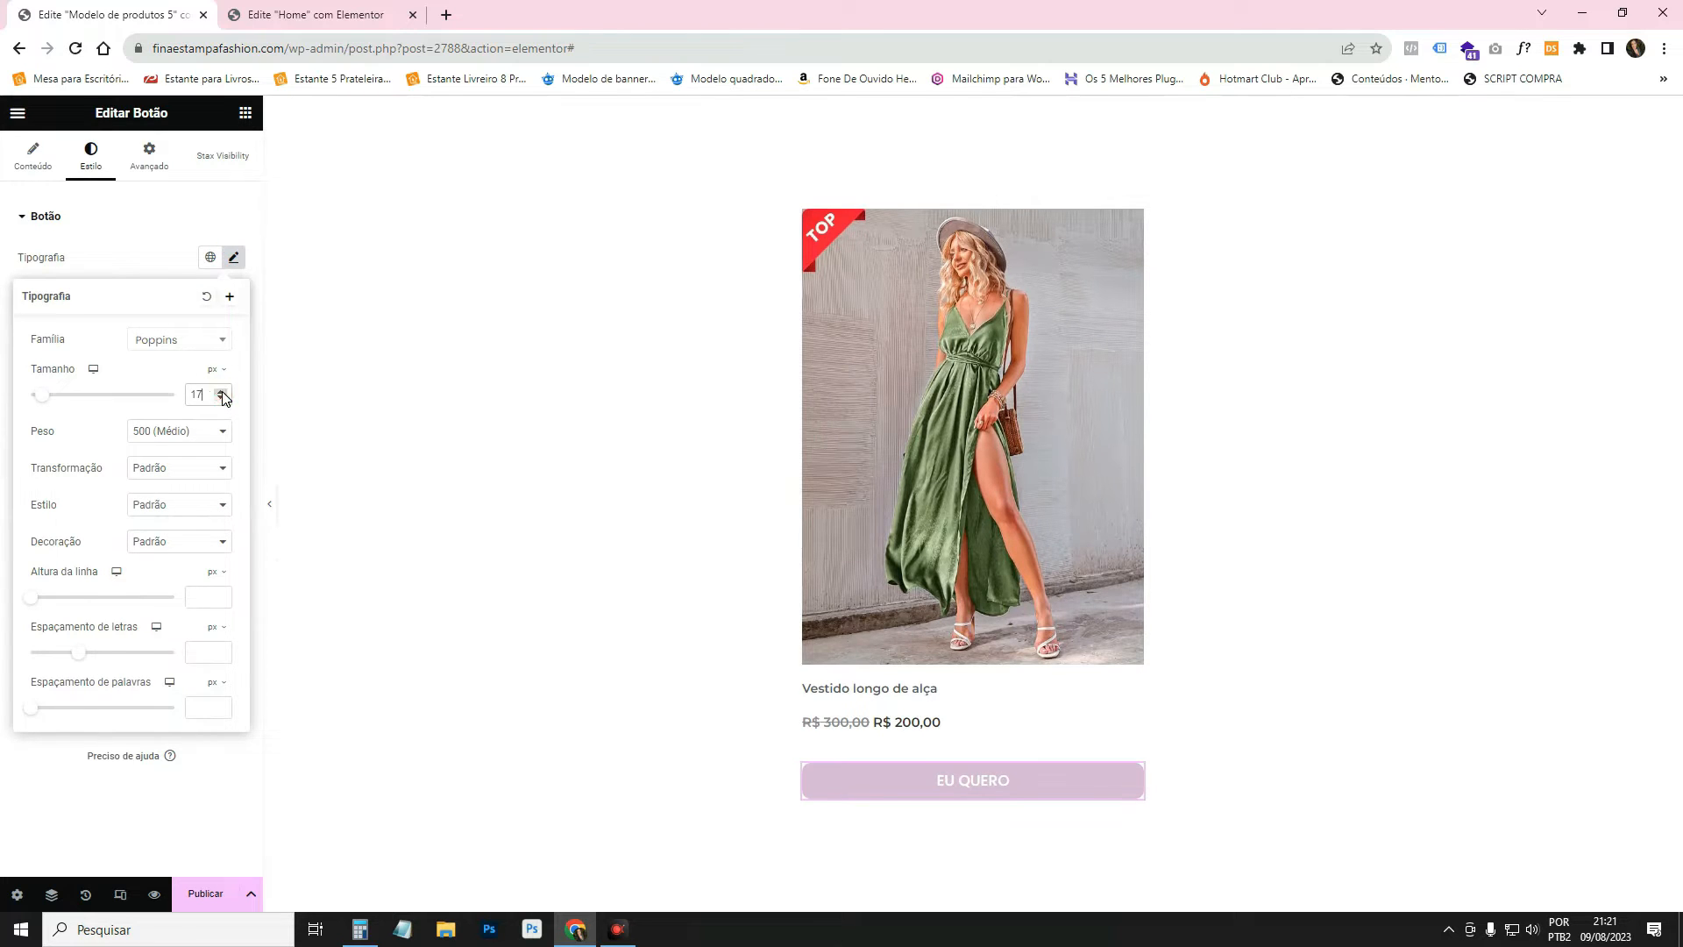
click(164, 278)
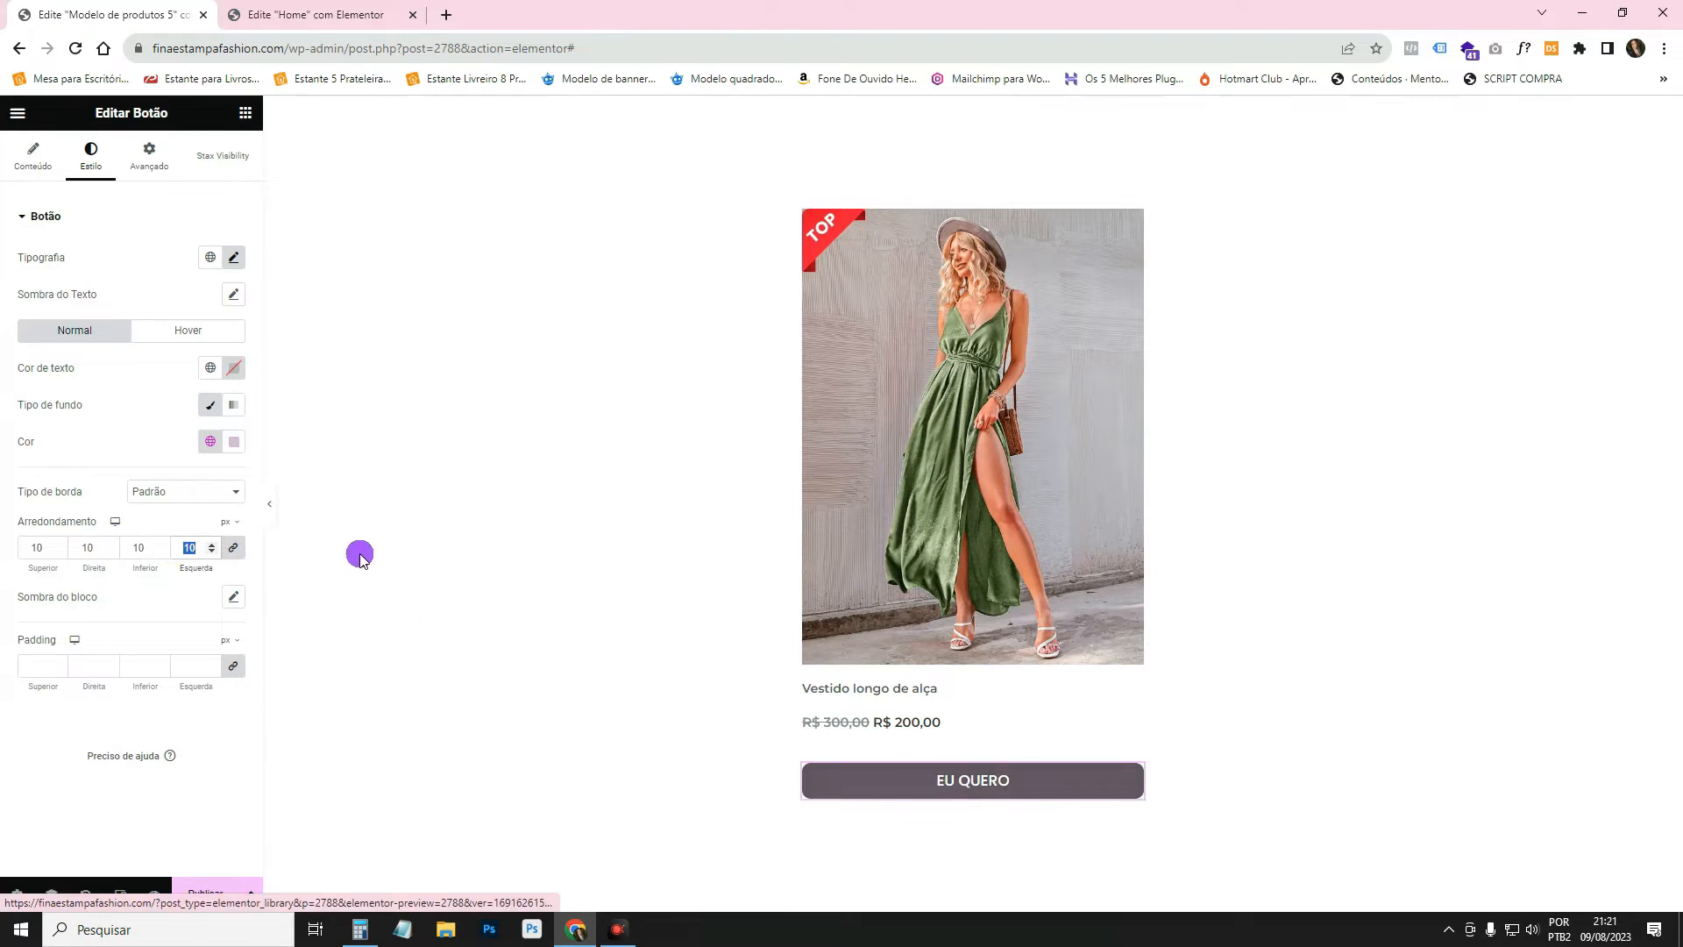
text(5)
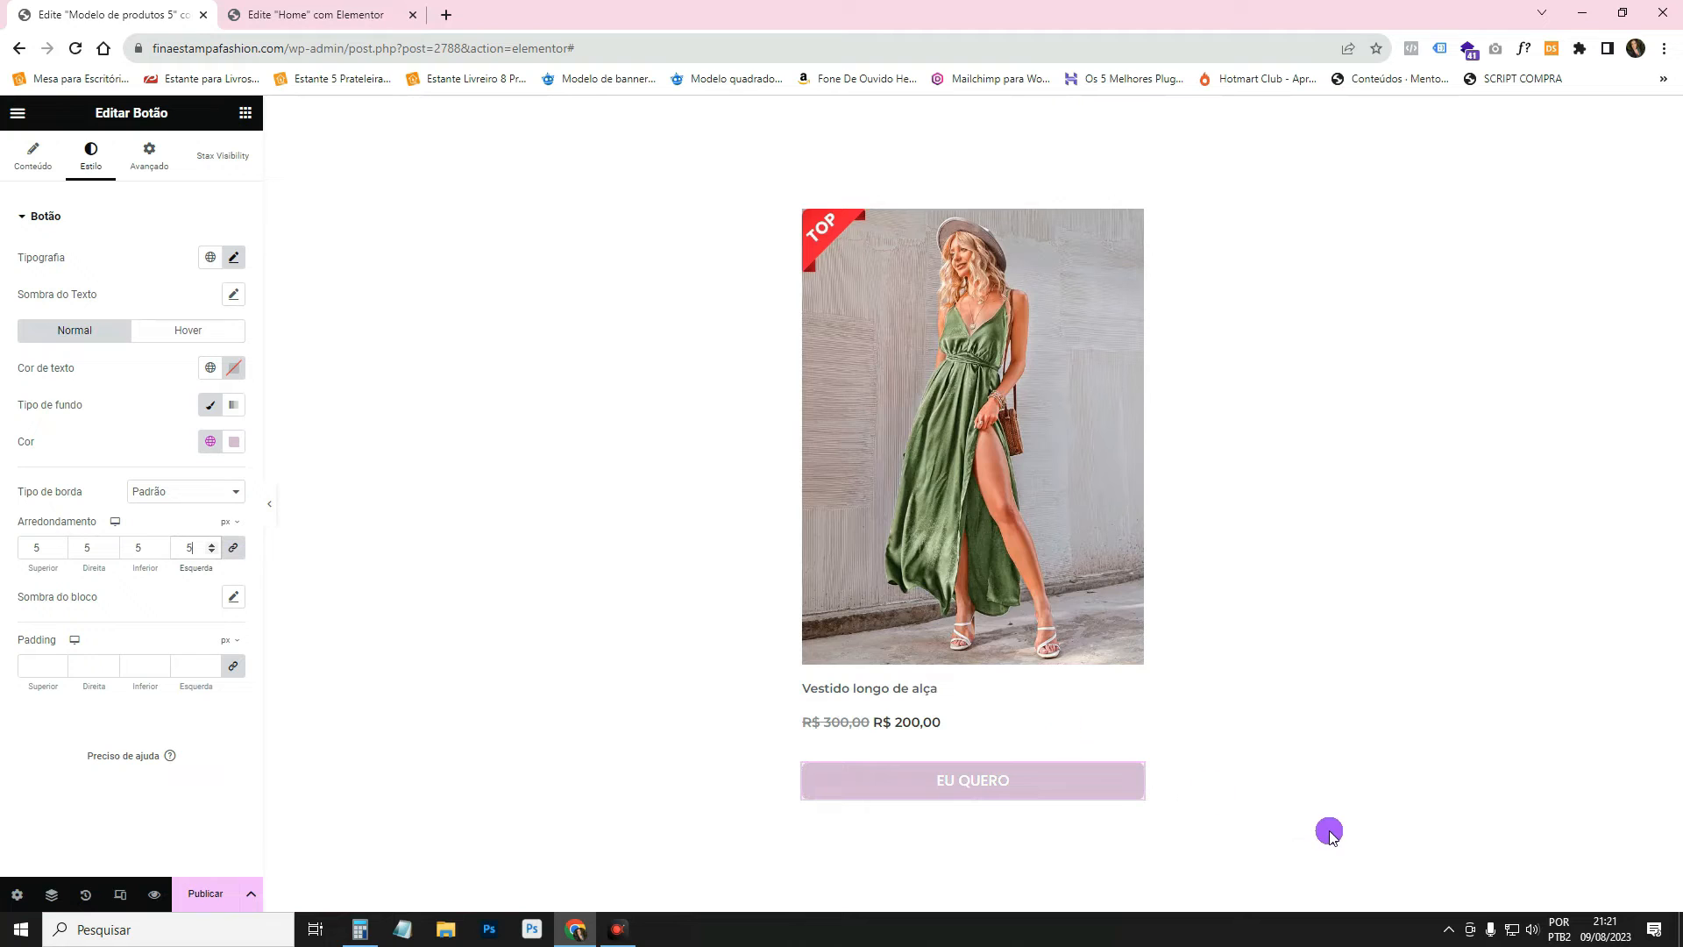
Place the EU QUERO button in a new inner container below the price, with the container's items arranged in a horizontal row.
click(245, 114)
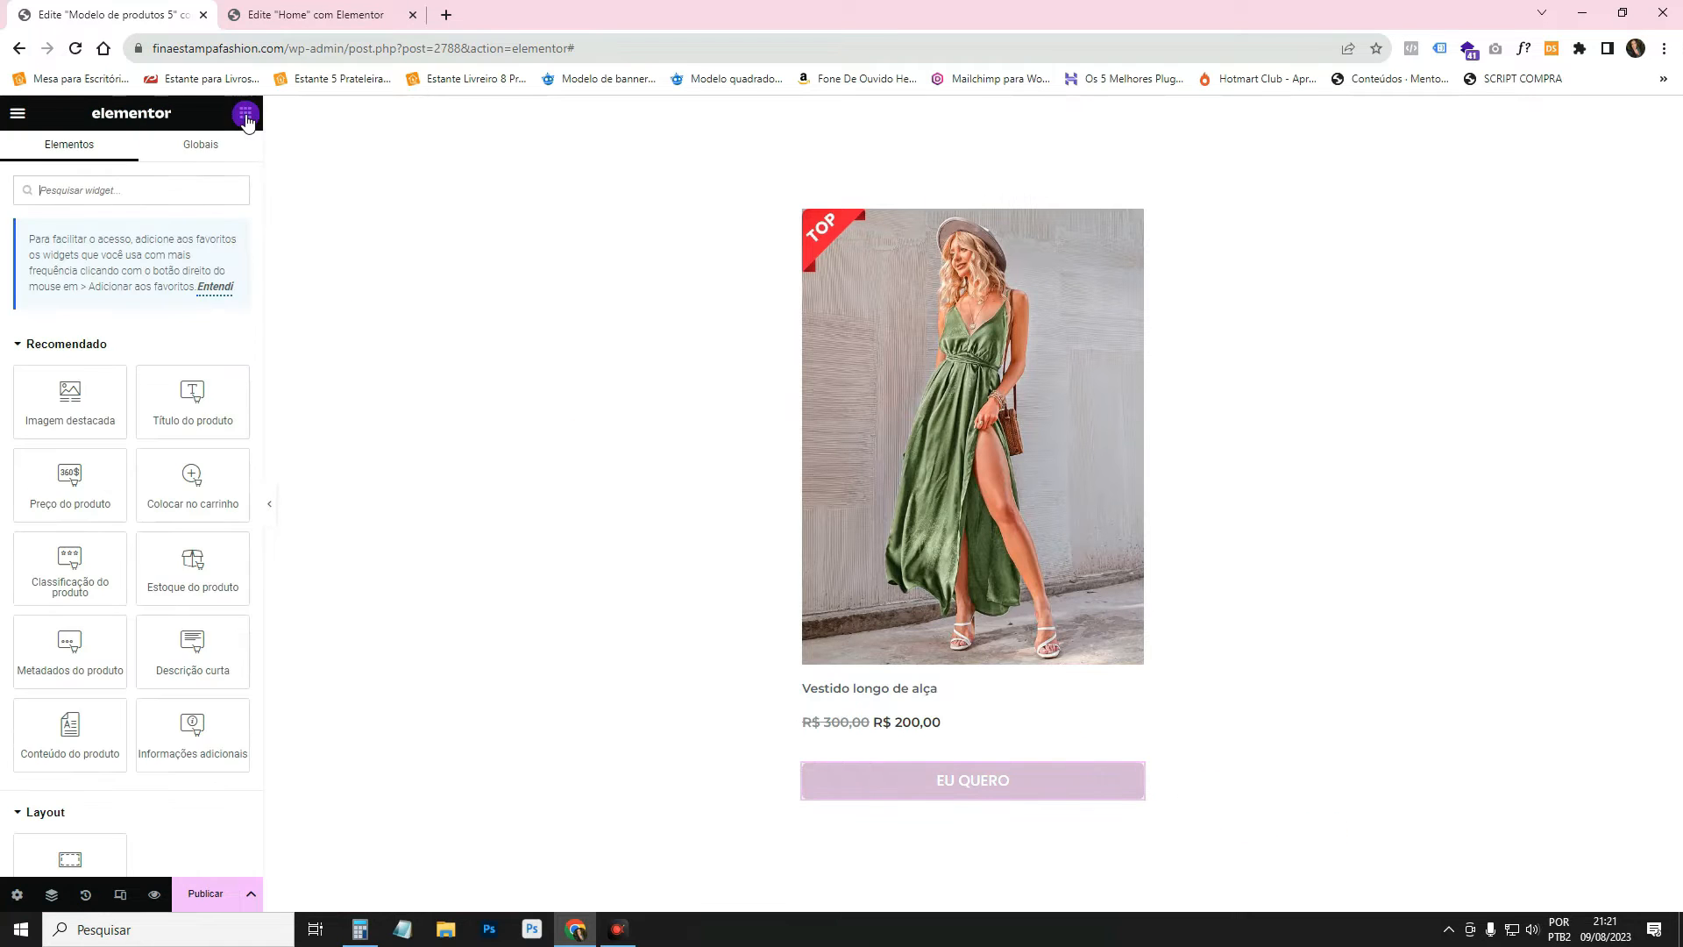
scroll(90, 481, down, 4)
drag(67, 514, 878, 774)
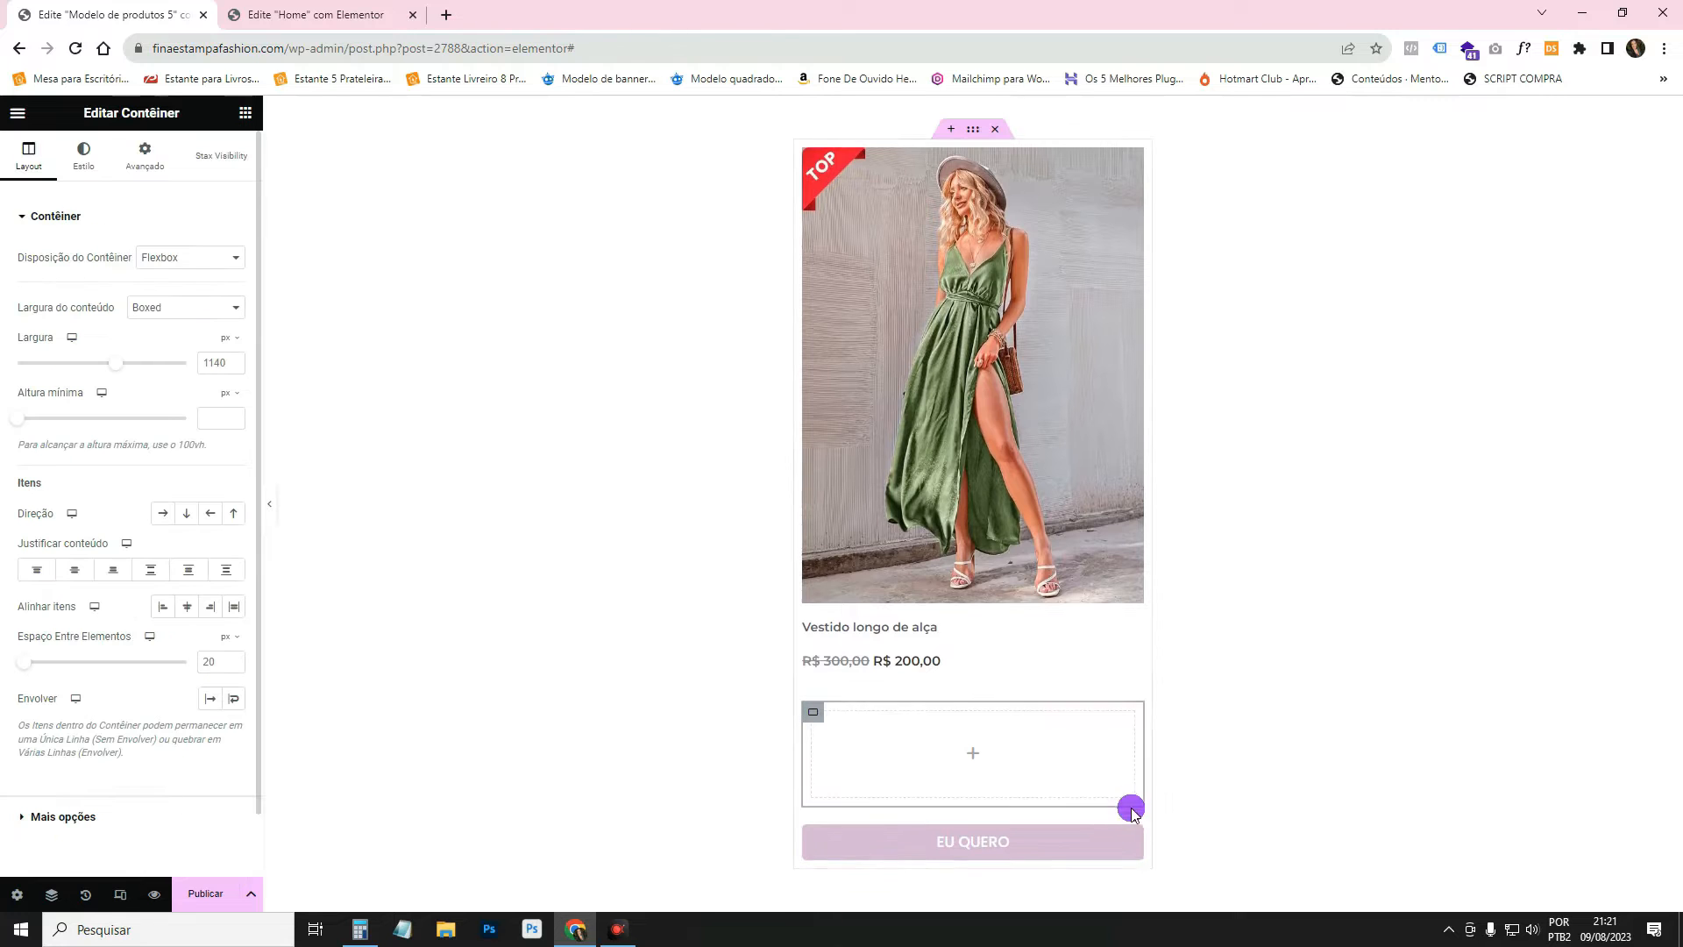
drag(1134, 834, 1045, 750)
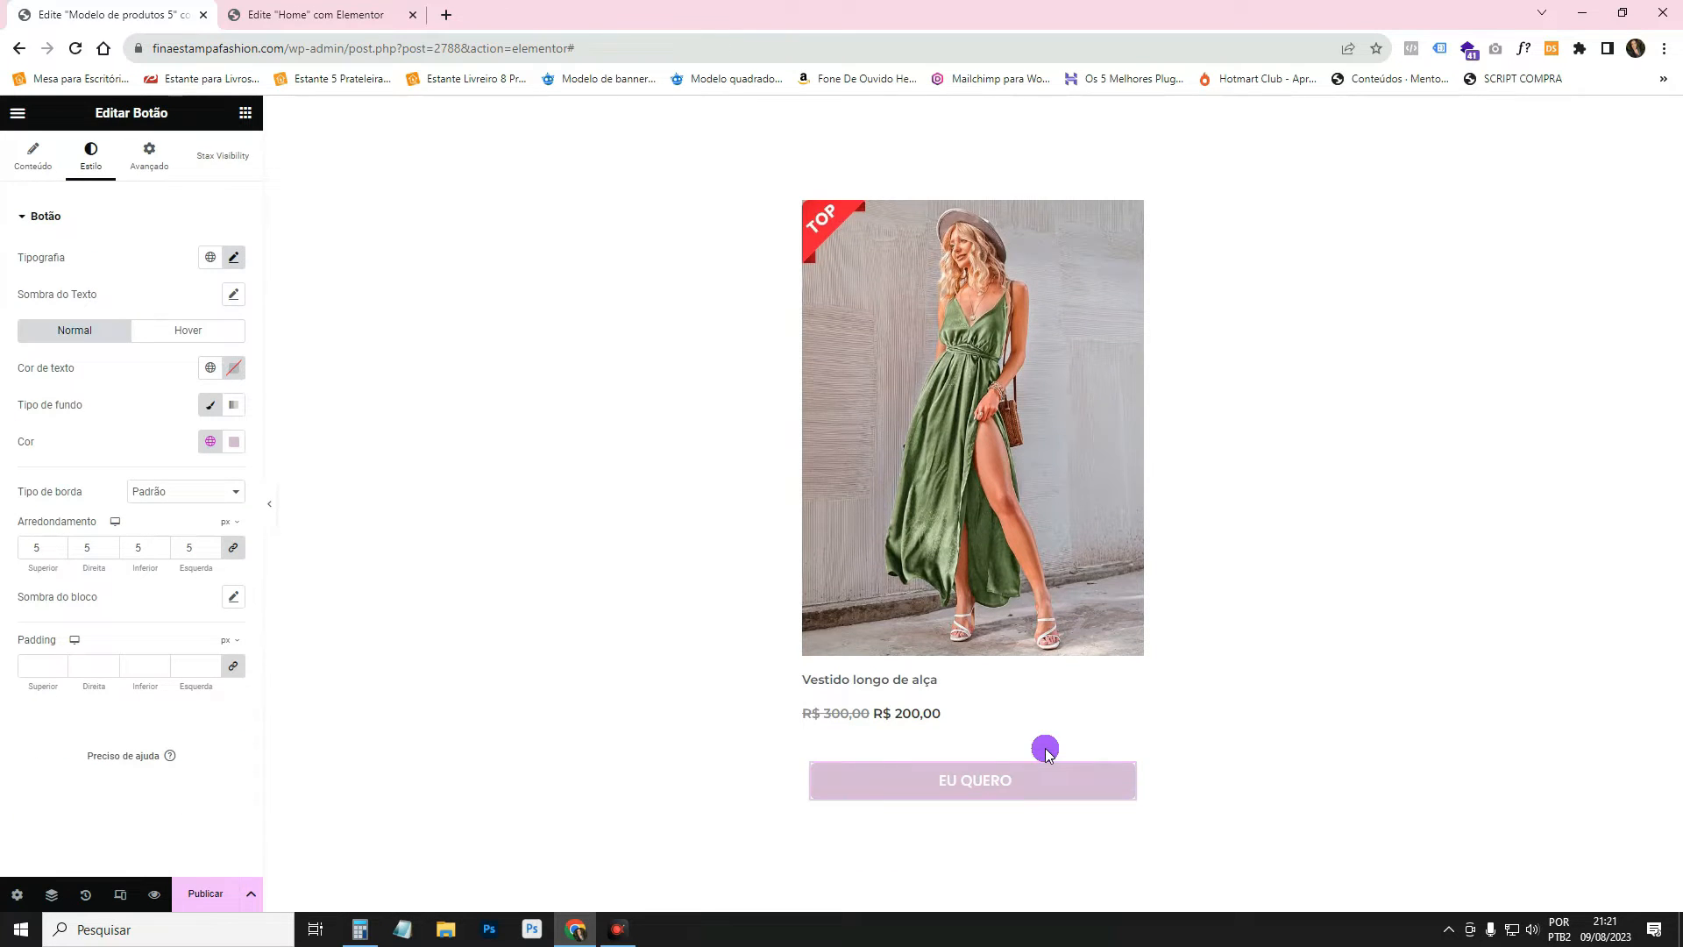
click(813, 764)
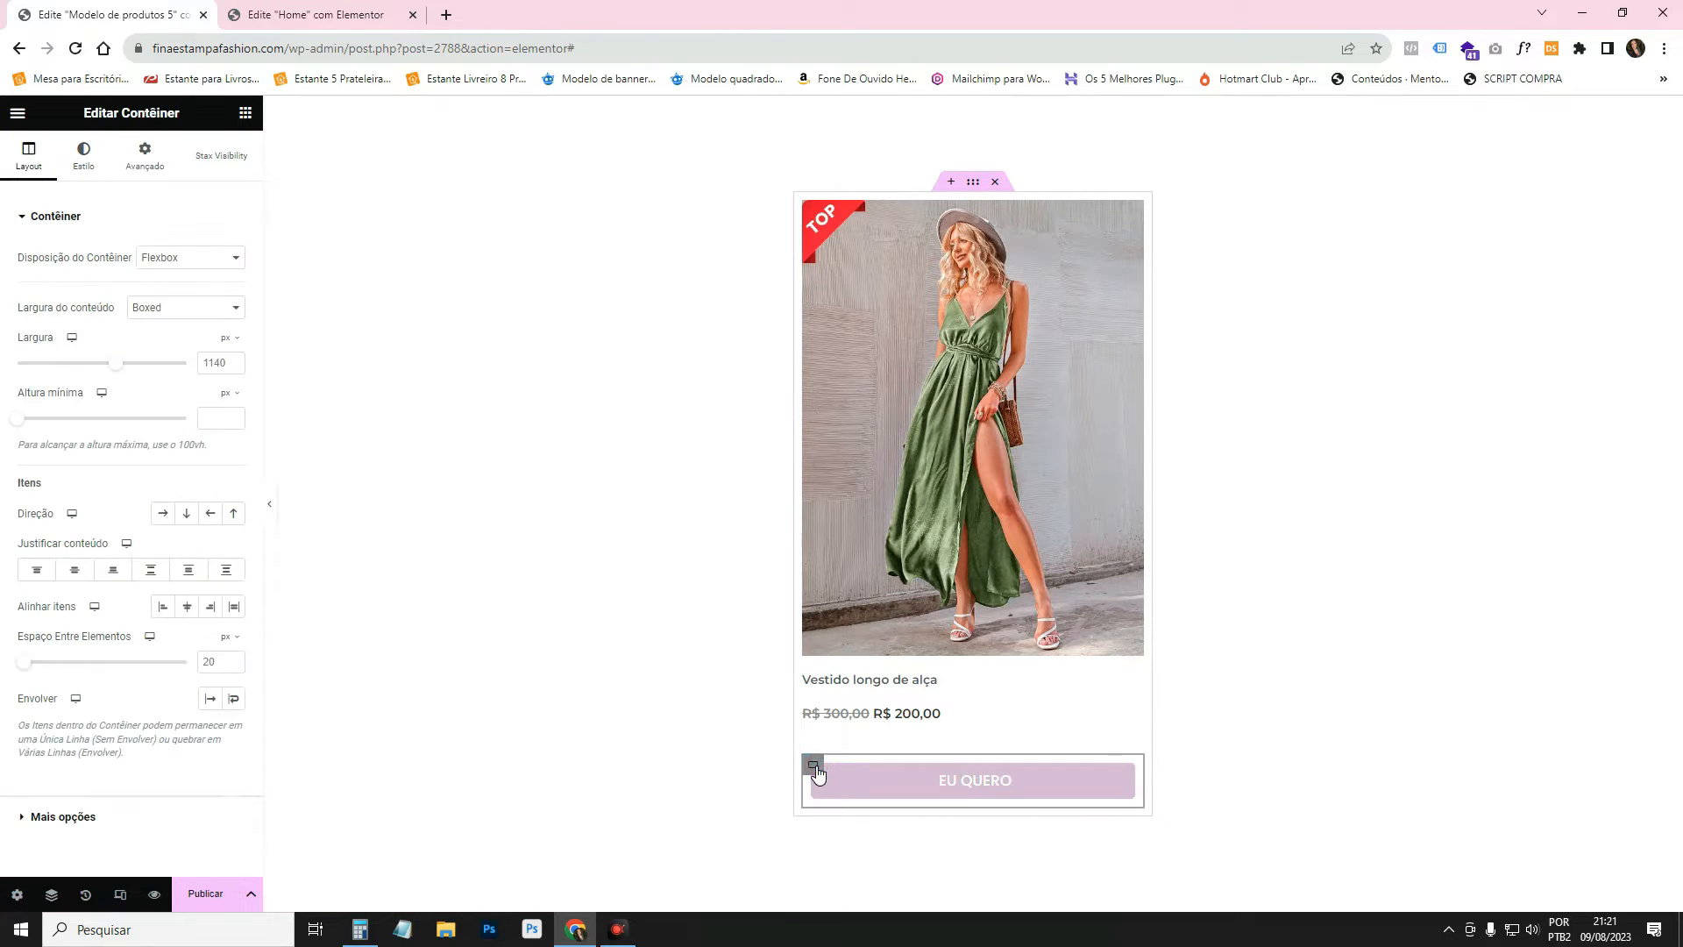
click(162, 516)
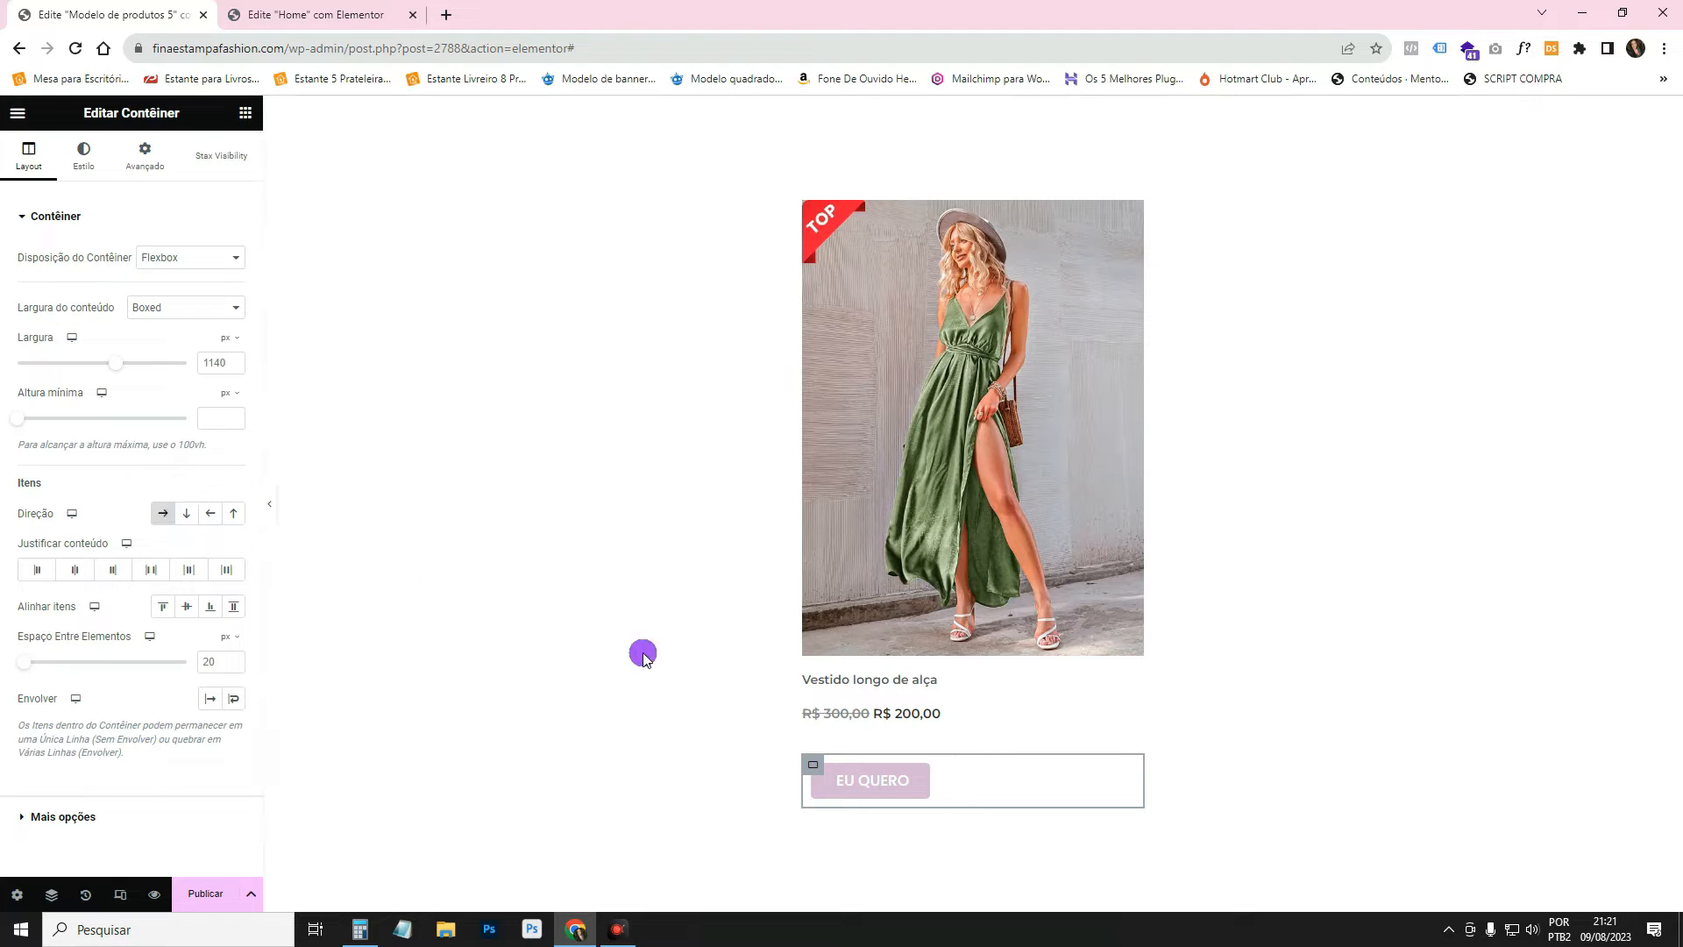
Find the Icon widget and add it below the EU QUERO button.
click(245, 112)
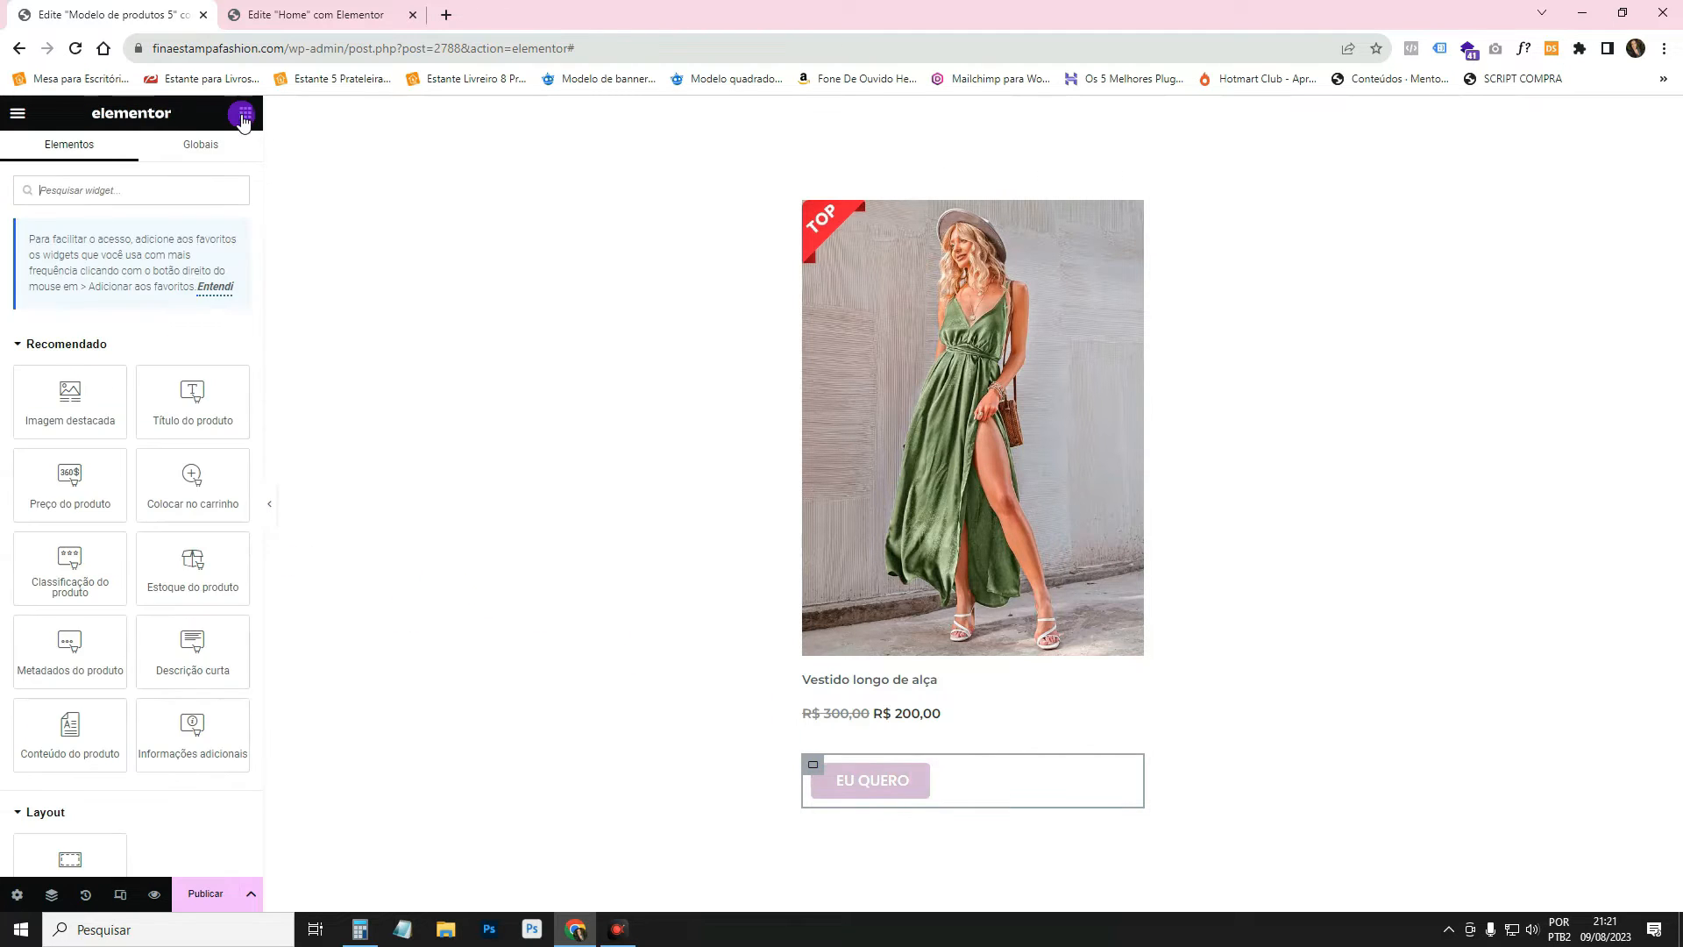
click(190, 195)
text(ICO)
drag(70, 355, 951, 785)
Move the star icon into the inner container by copying it, deleting the original and pasting it beside the EU QUERO button.
right_click(1004, 819)
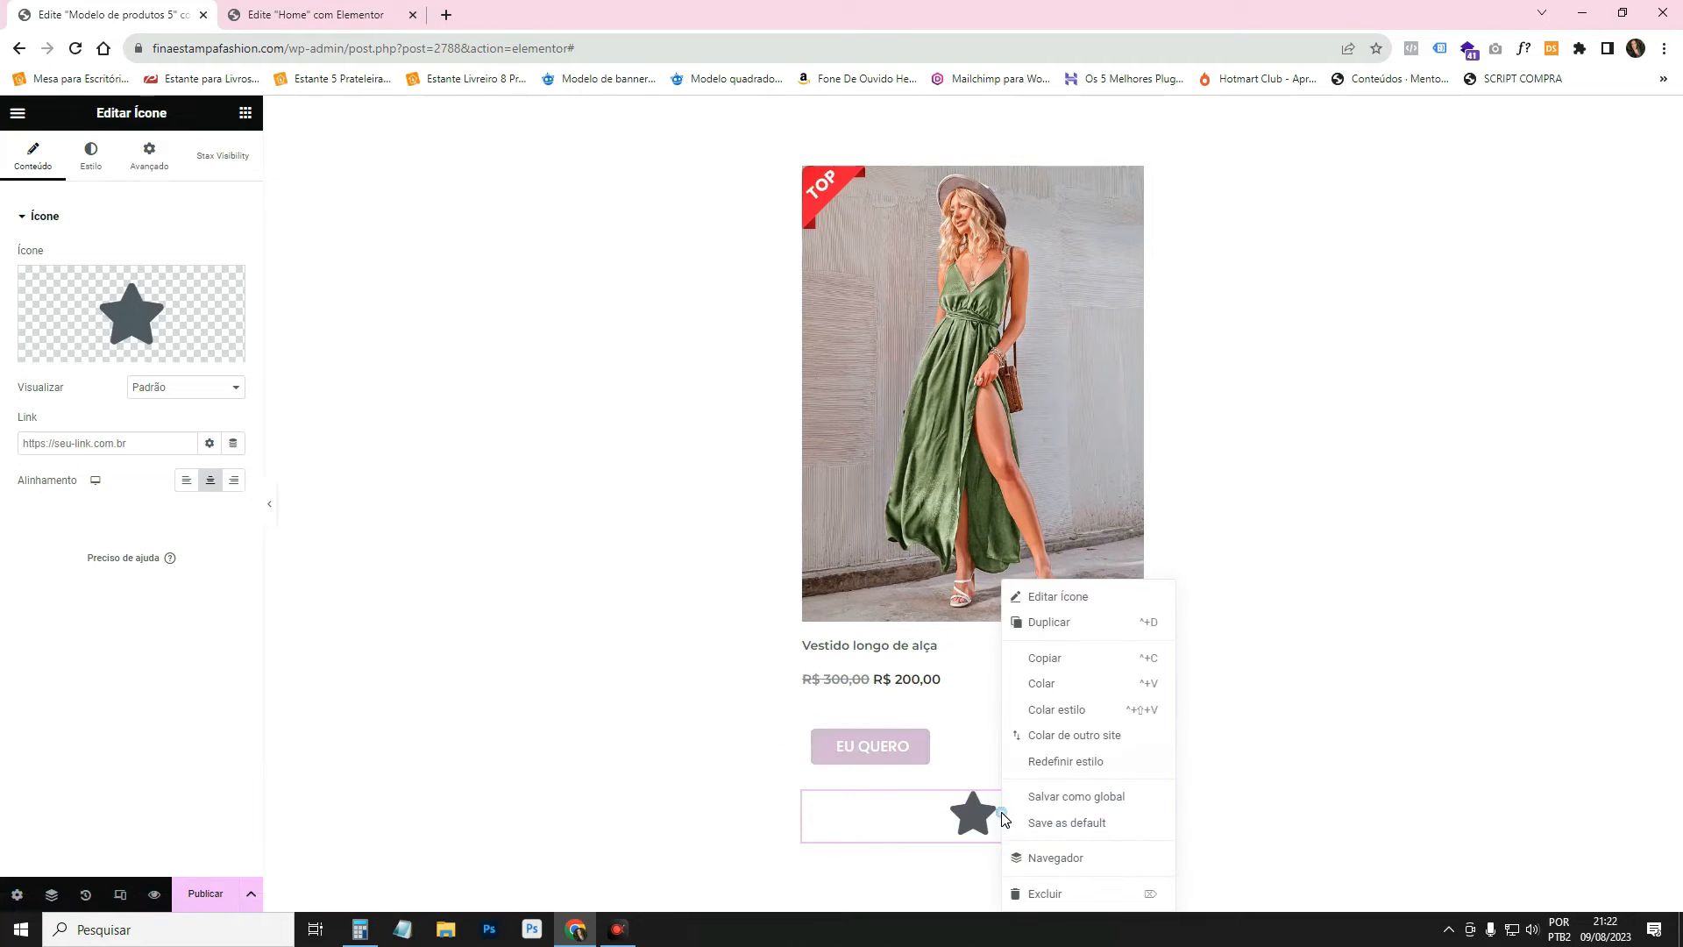
click(1063, 659)
right_click(1005, 815)
click(1096, 894)
right_click(920, 775)
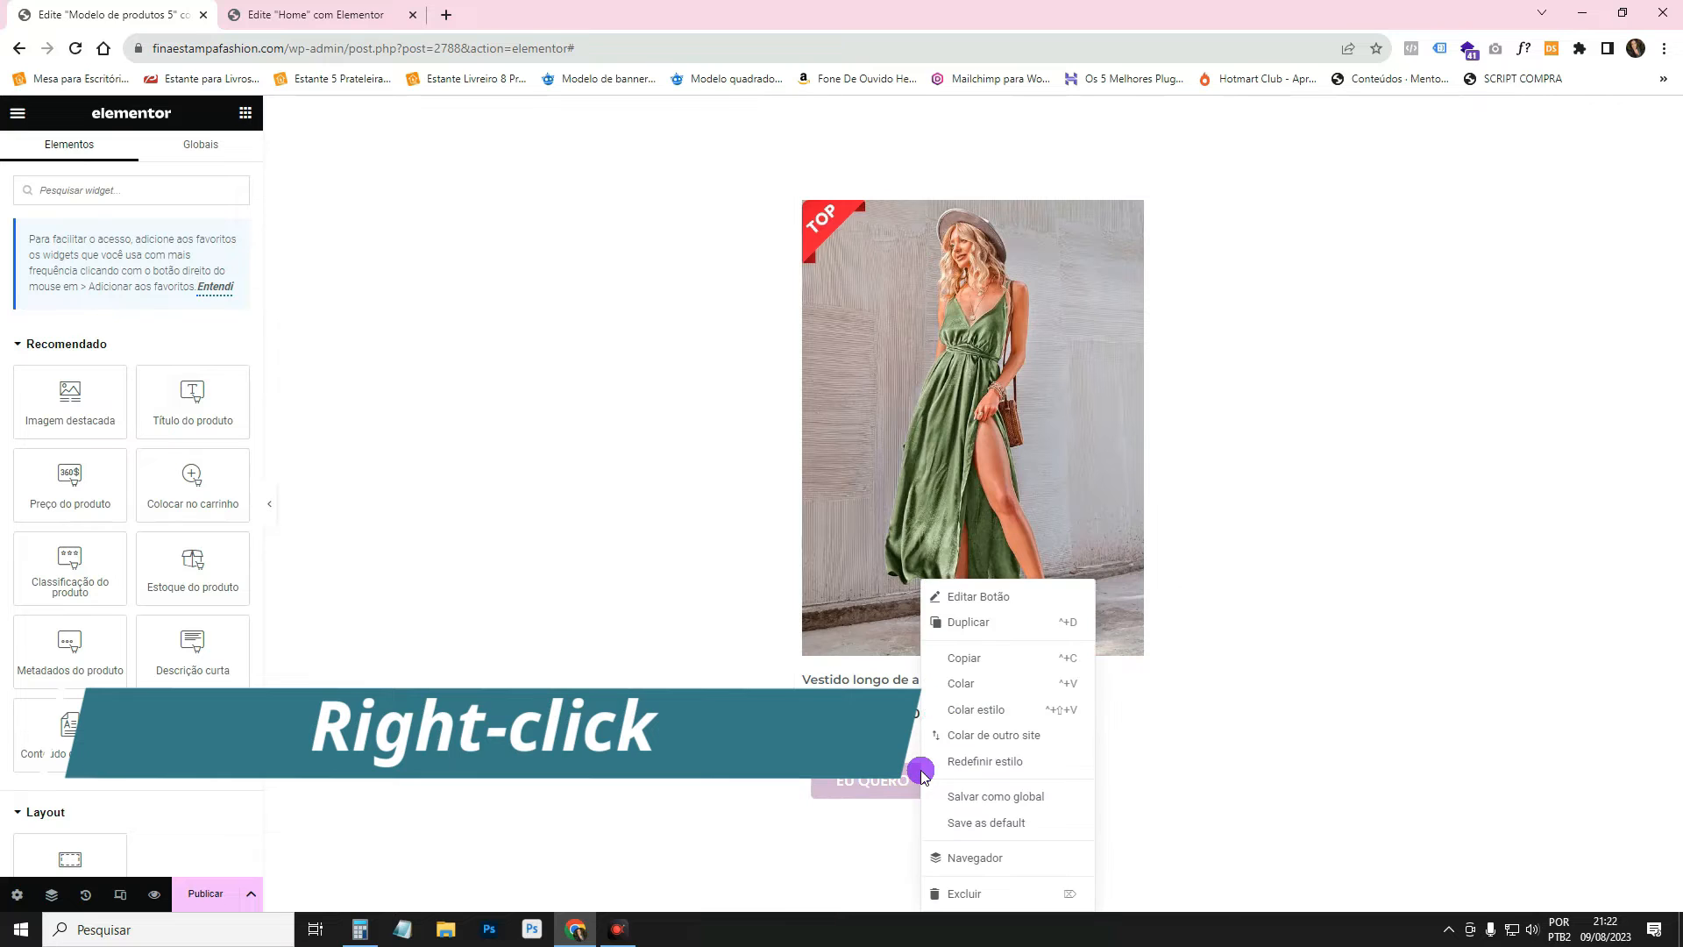
click(973, 683)
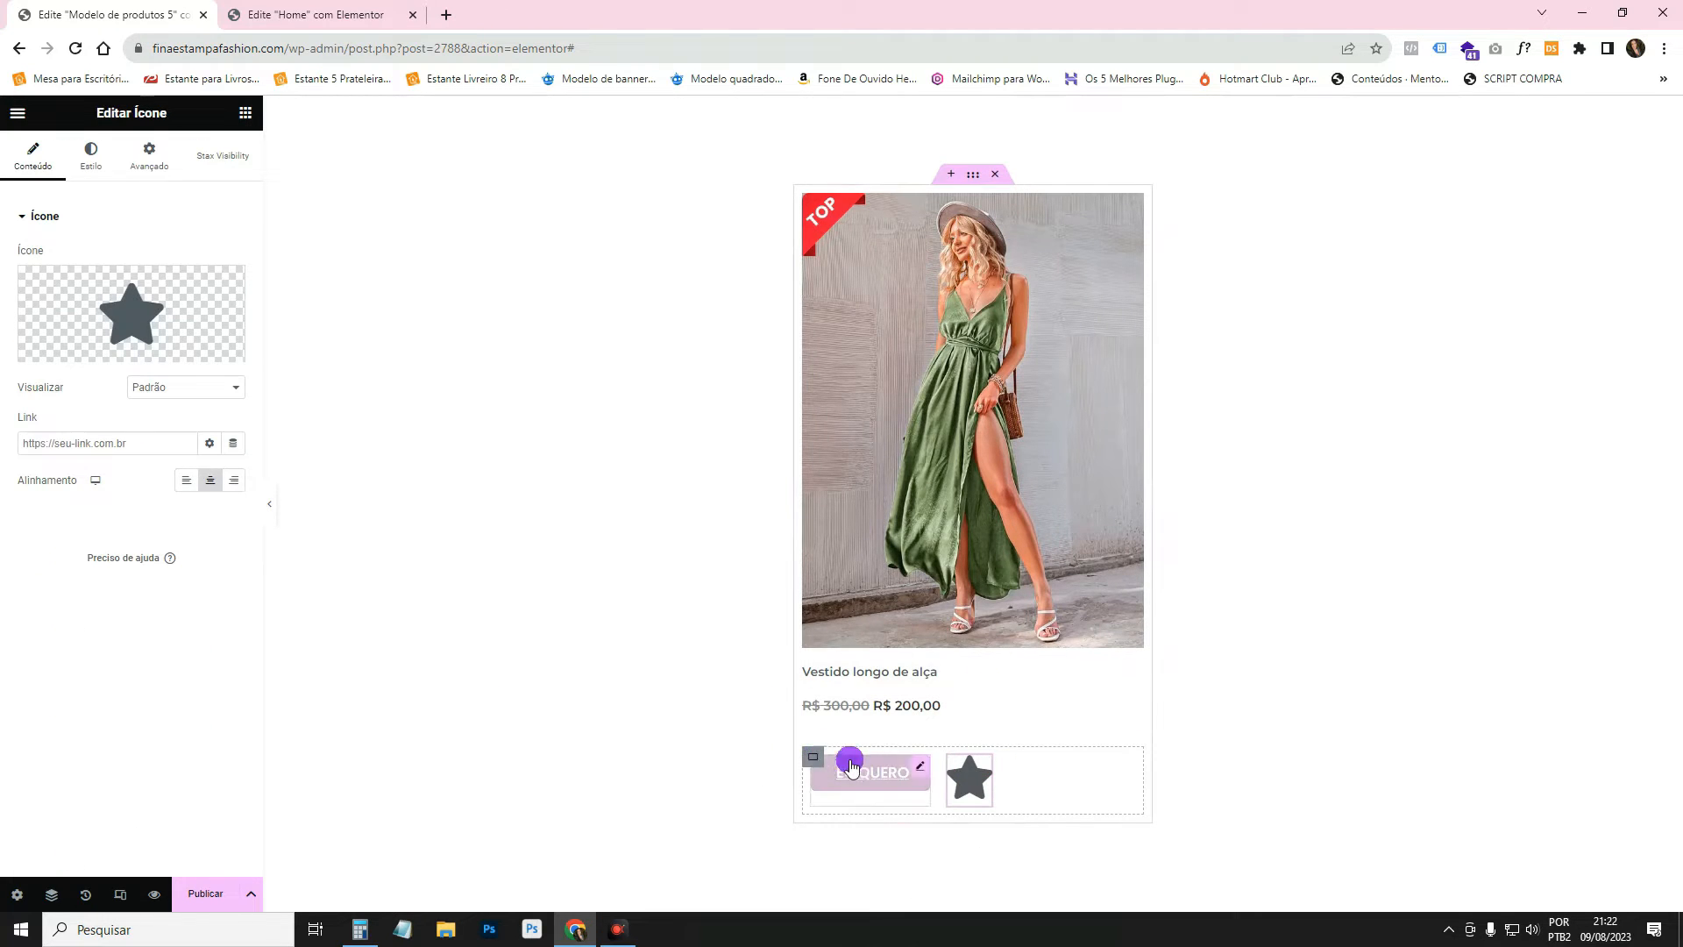
Set the inner container's element spacing to 5% and give the EU QUERO button a custom width of 75%.
click(812, 759)
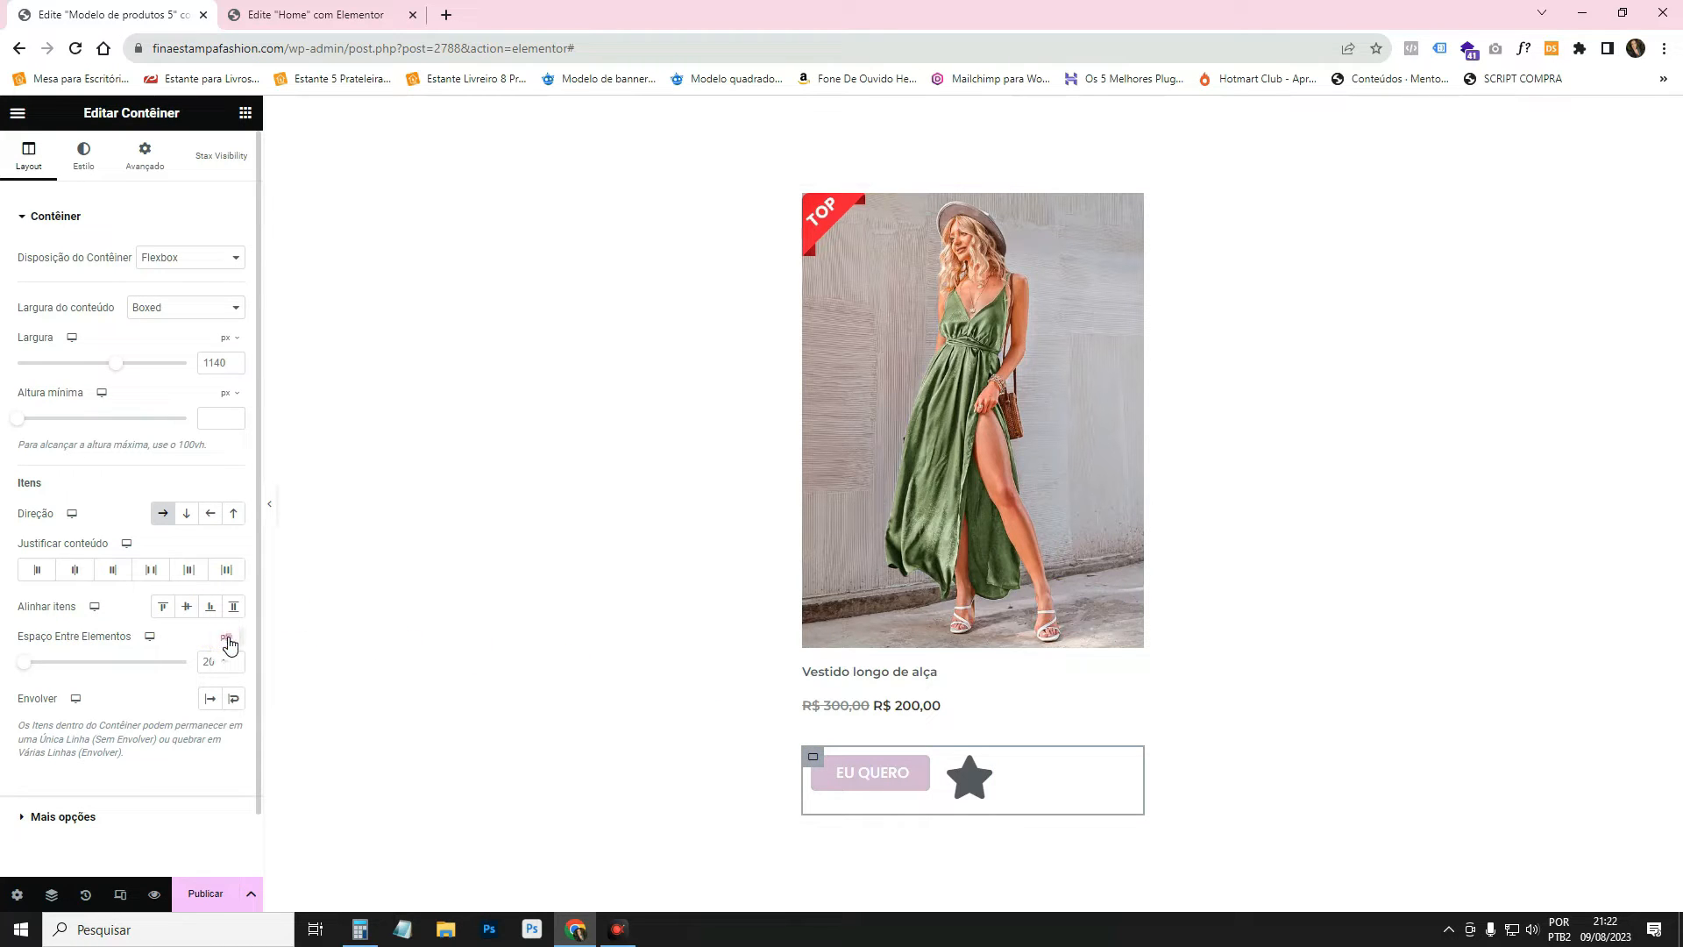
click(231, 664)
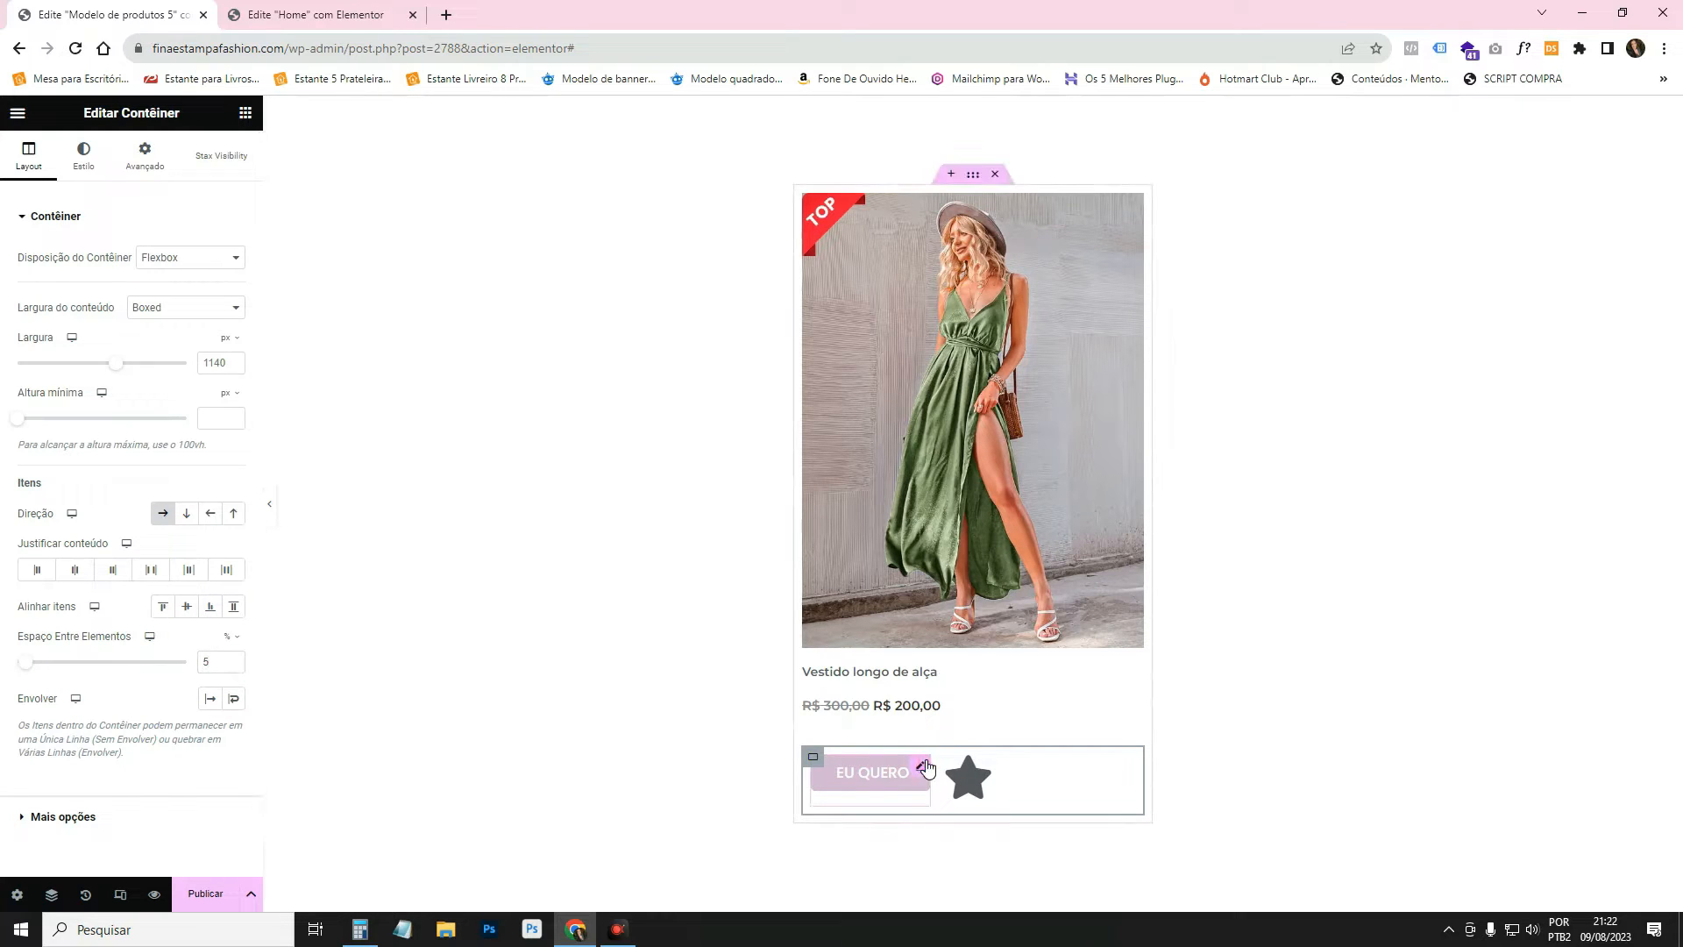
click(927, 768)
click(149, 156)
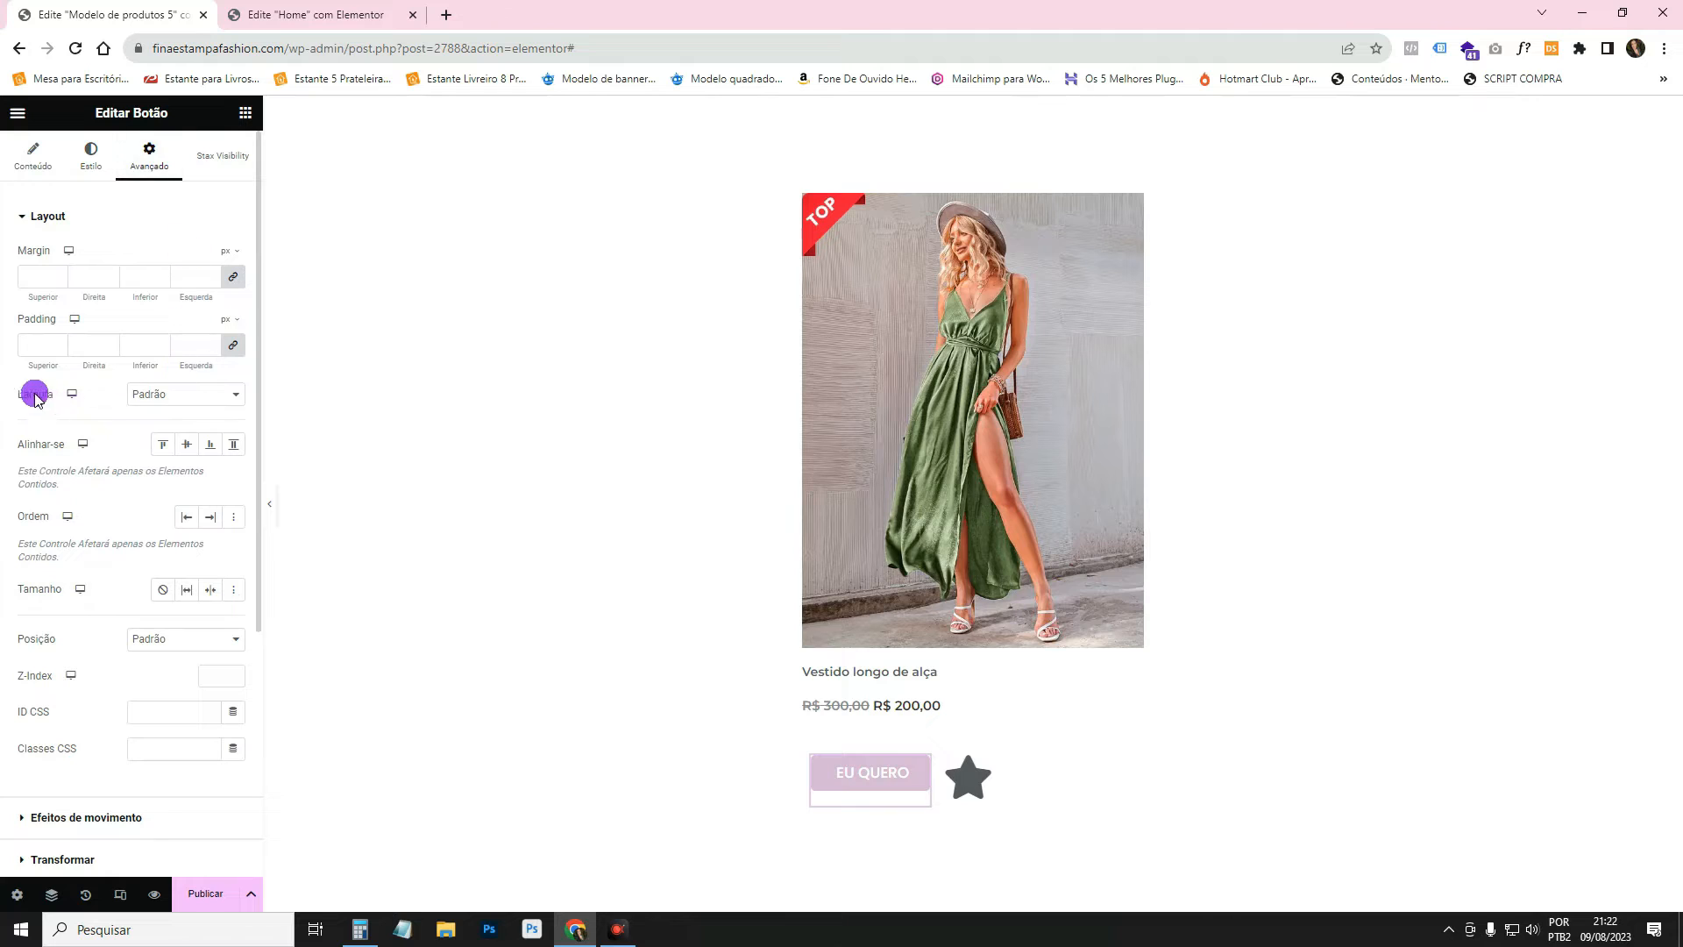
drag(35, 399, 44, 396)
click(185, 394)
click(229, 449)
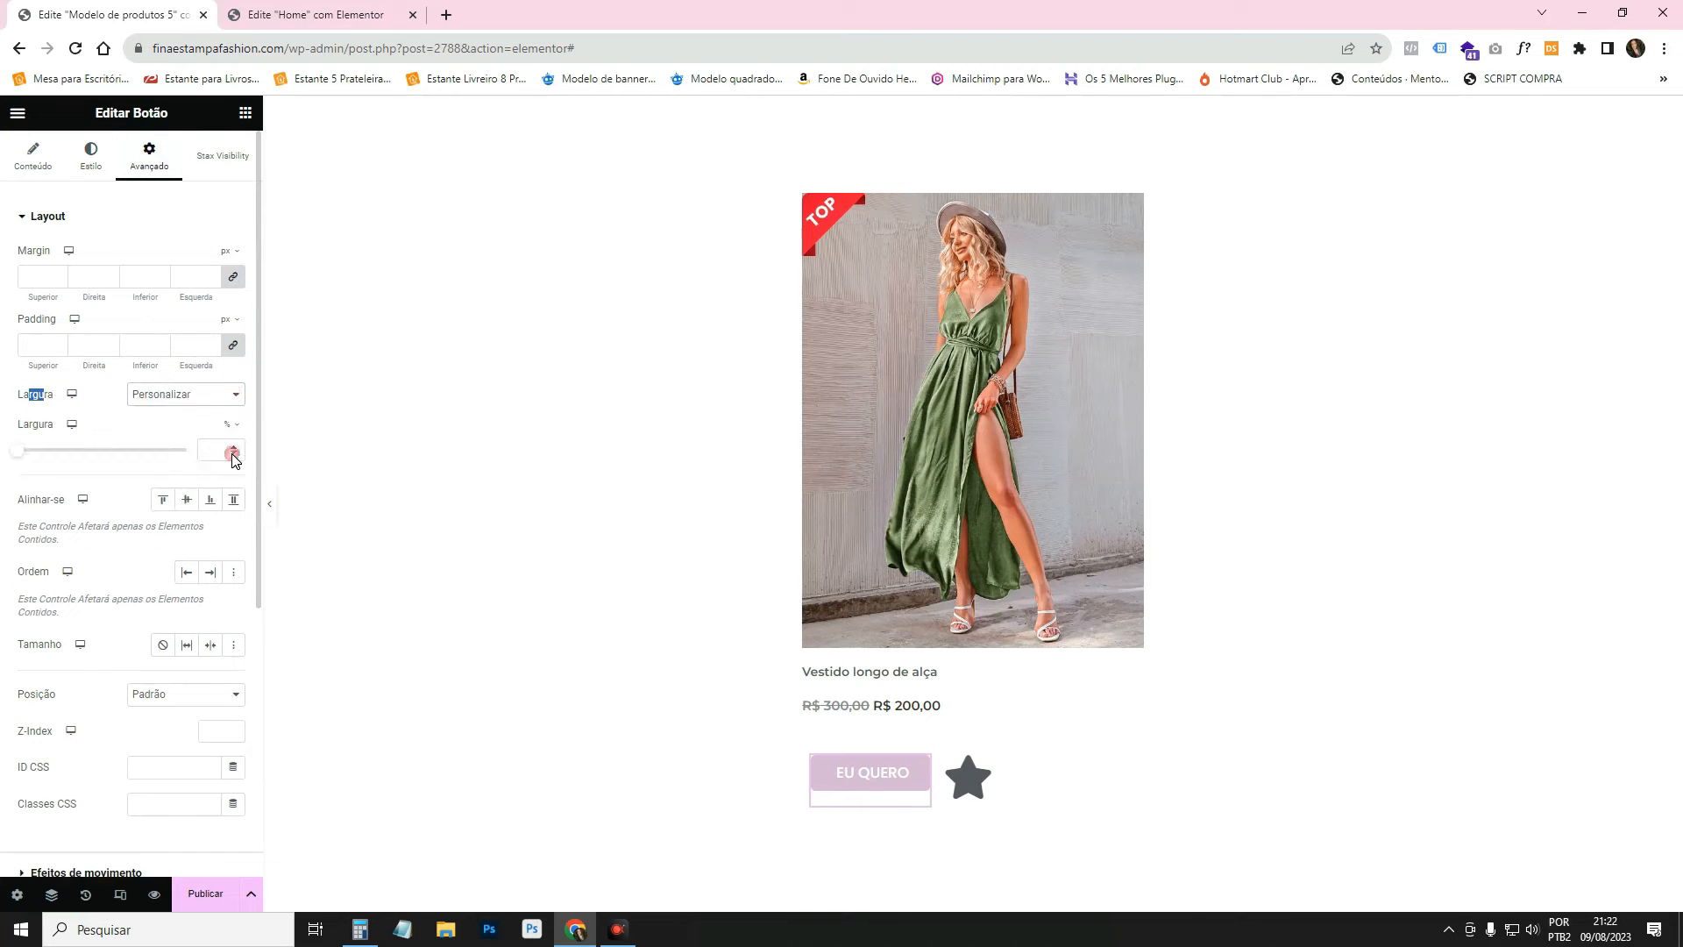
click(220, 446)
text(75)
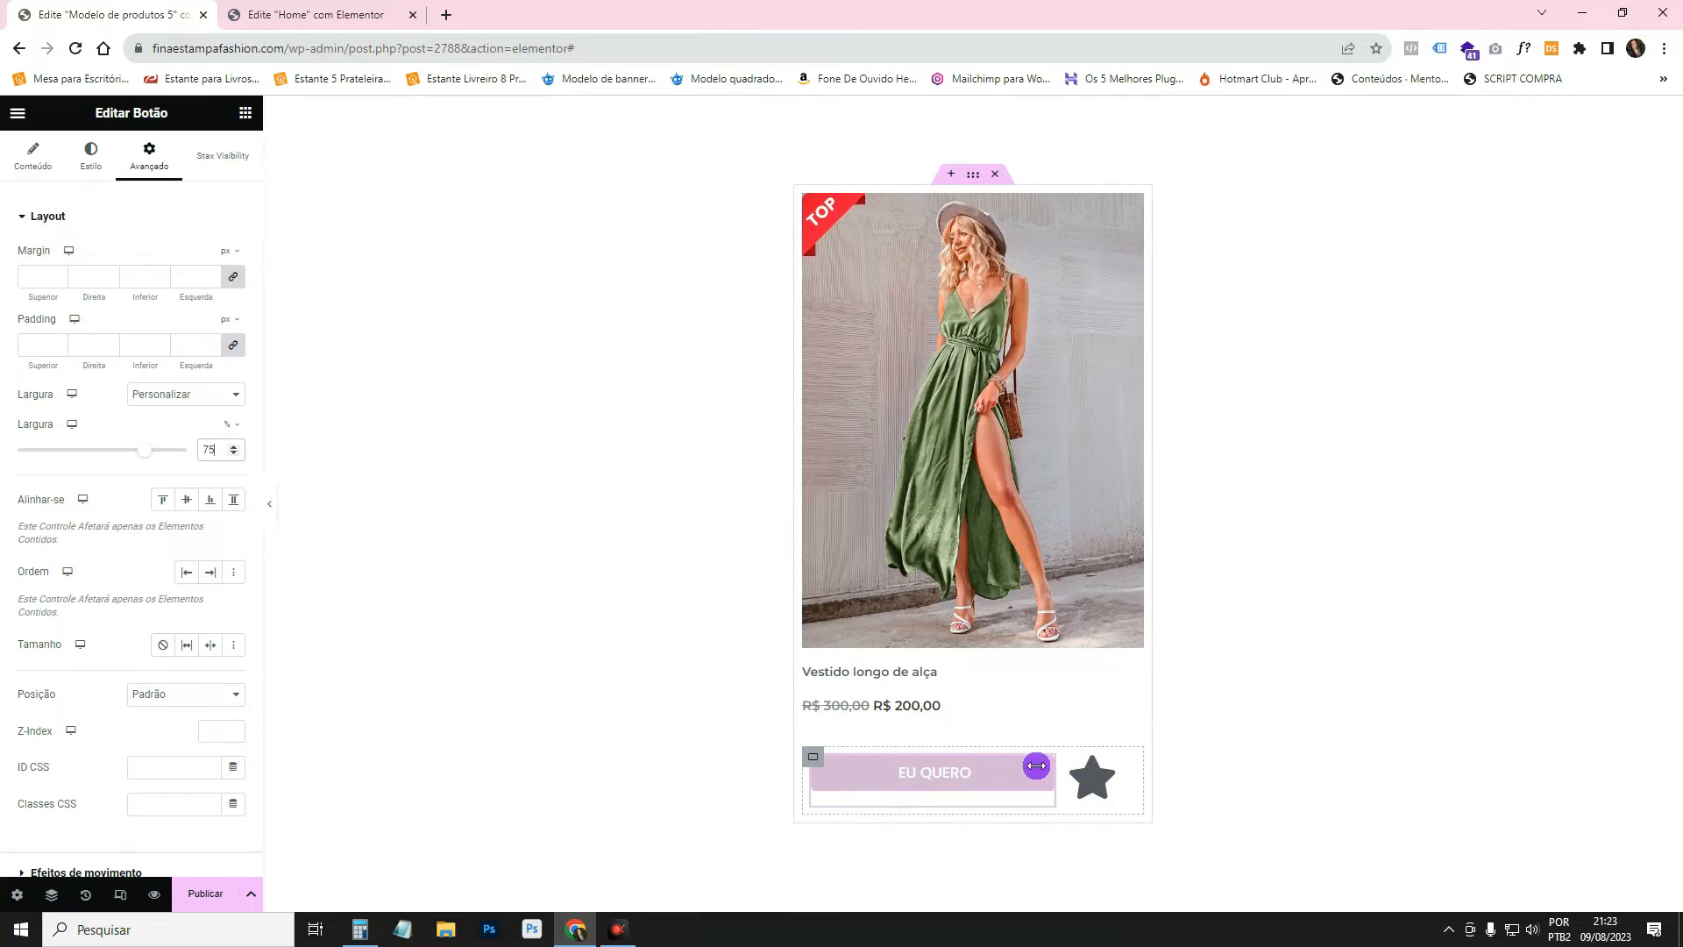
Give the star icon a custom width of 20%.
click(1106, 768)
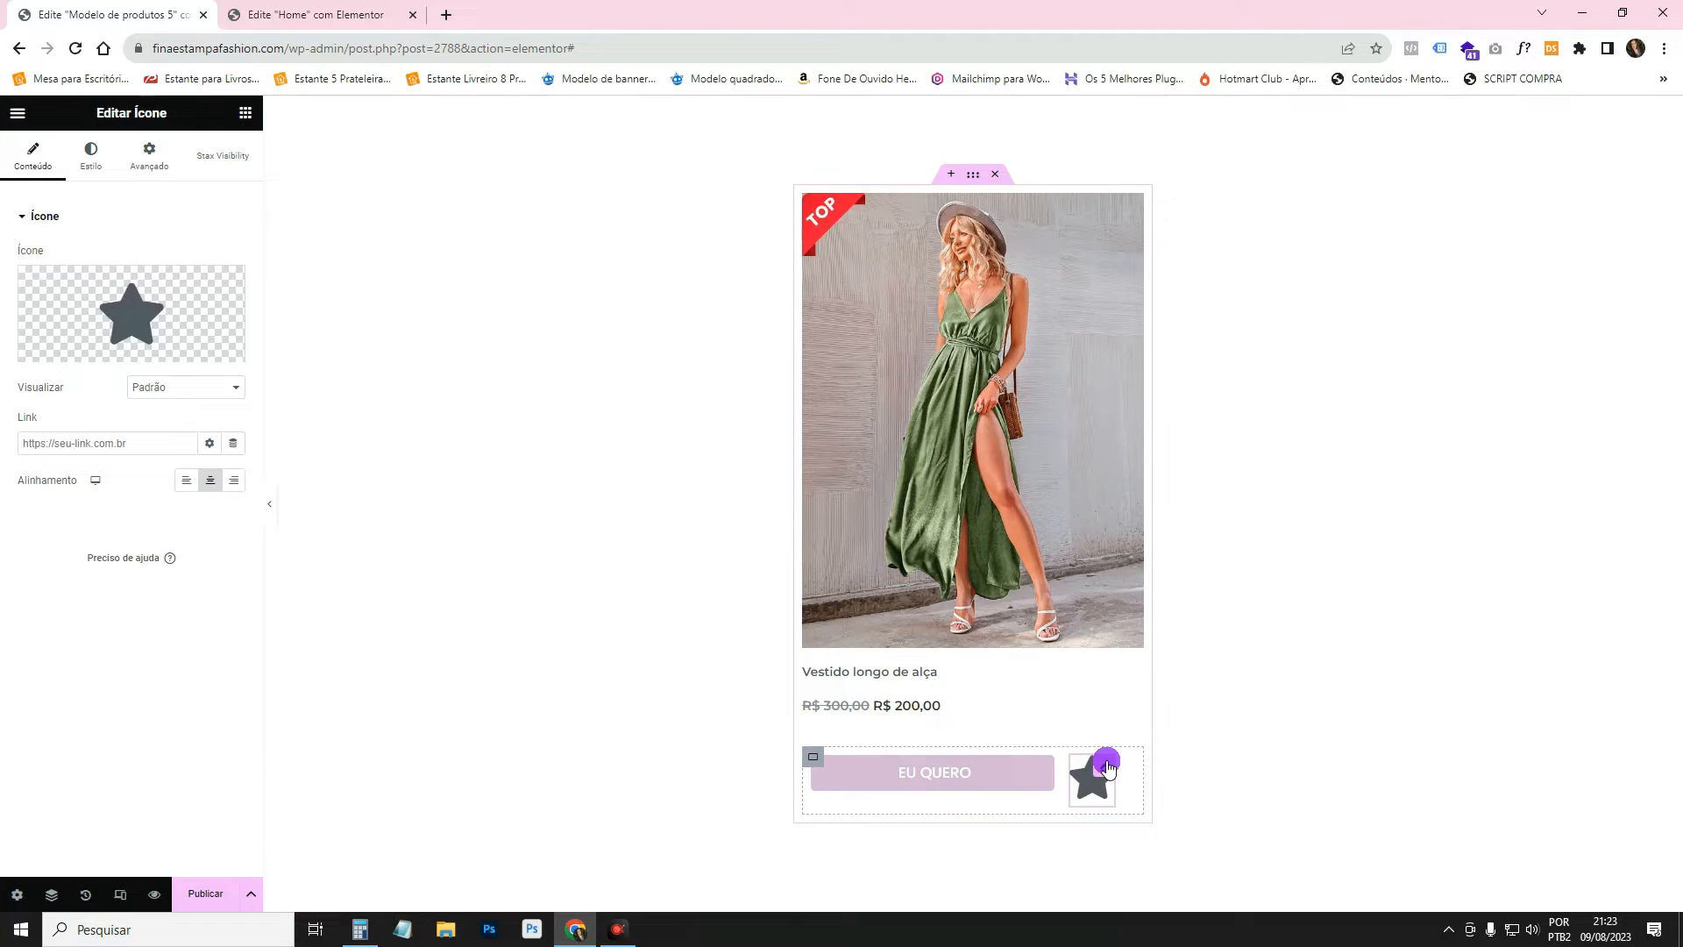
click(156, 161)
click(214, 393)
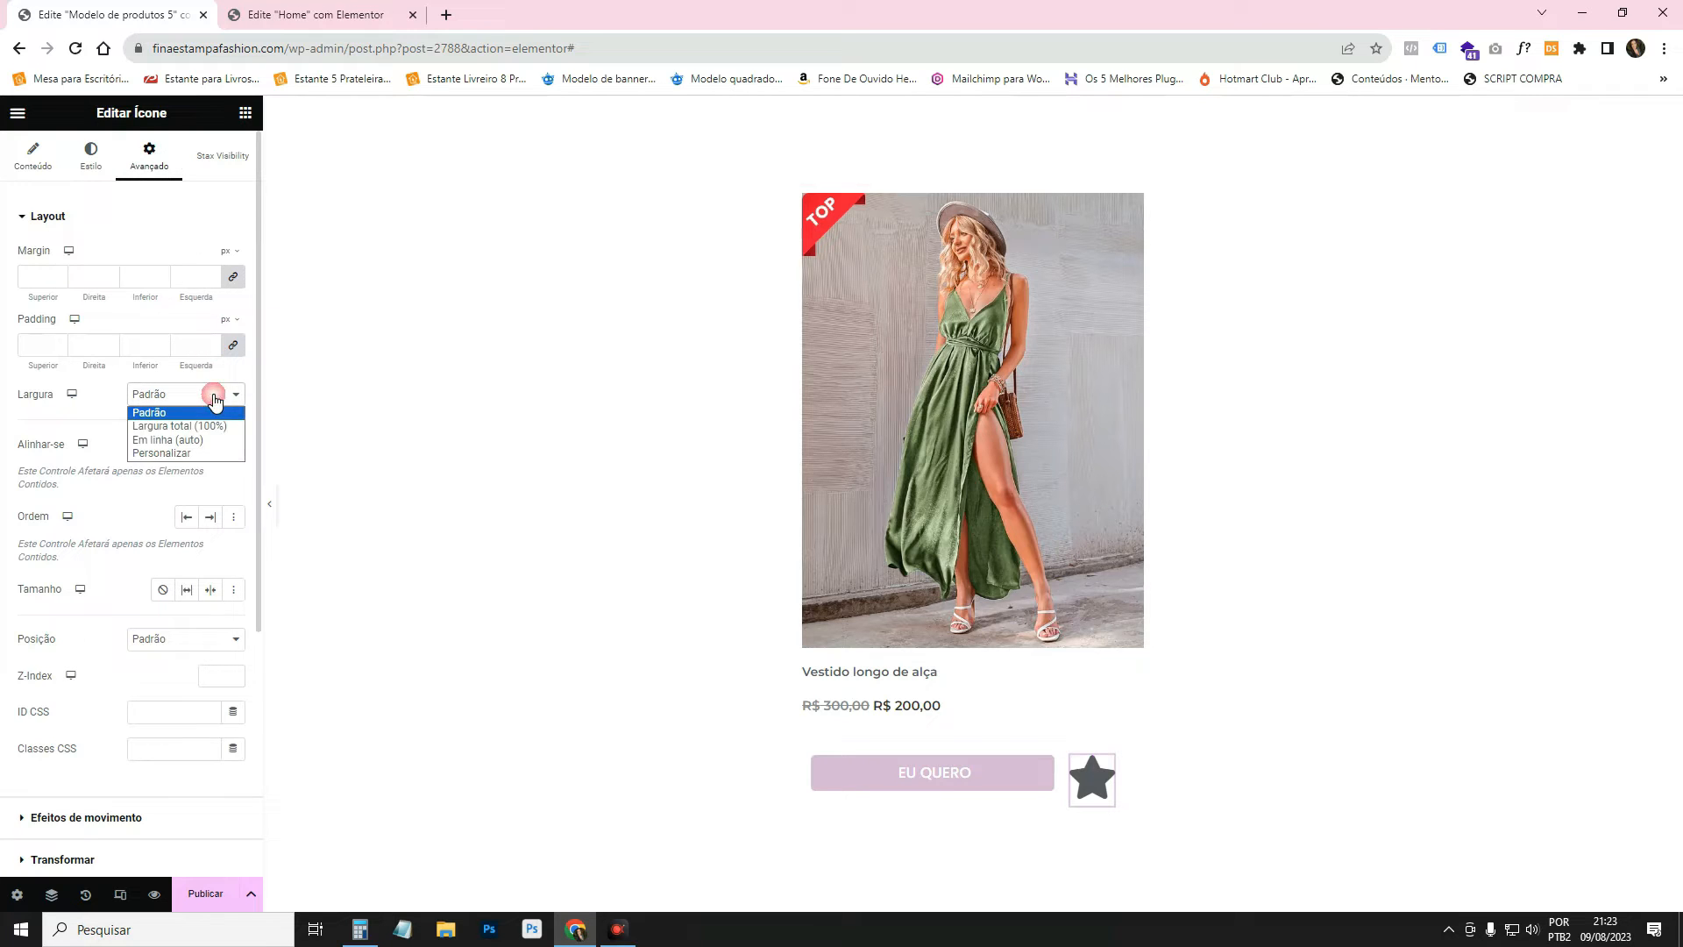
click(216, 447)
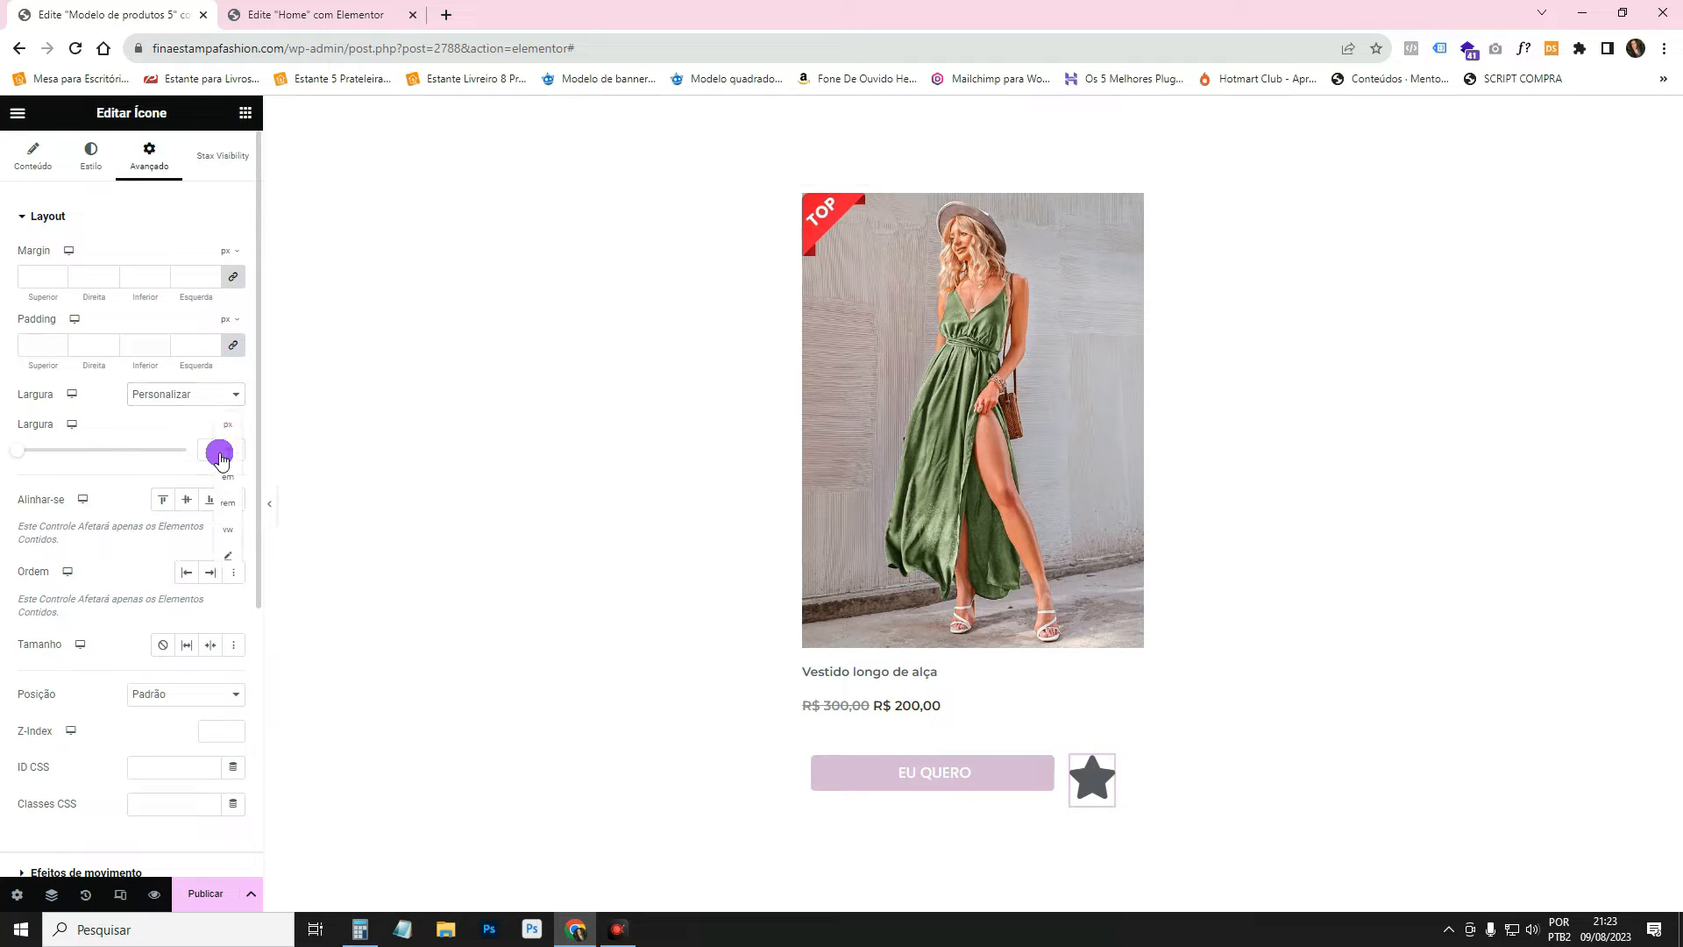
text(20)
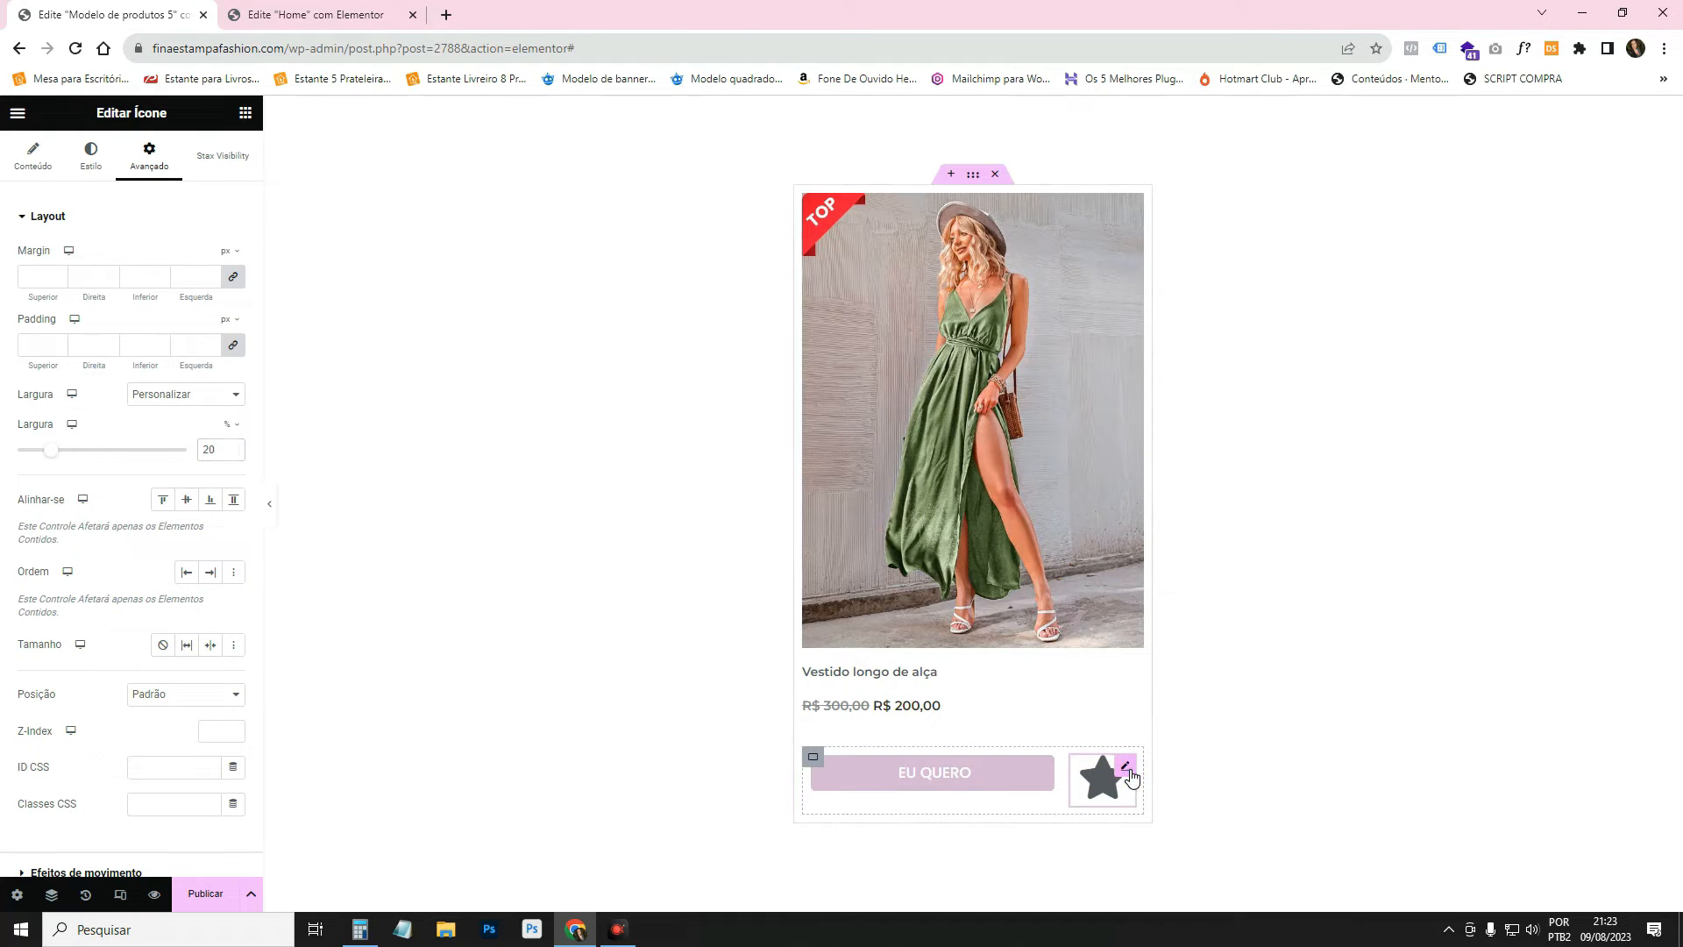
Replace the star with the add-to-basket image adicionar-a-cesta-1-1.svg from the media library.
click(32, 156)
mouse_move(140, 303)
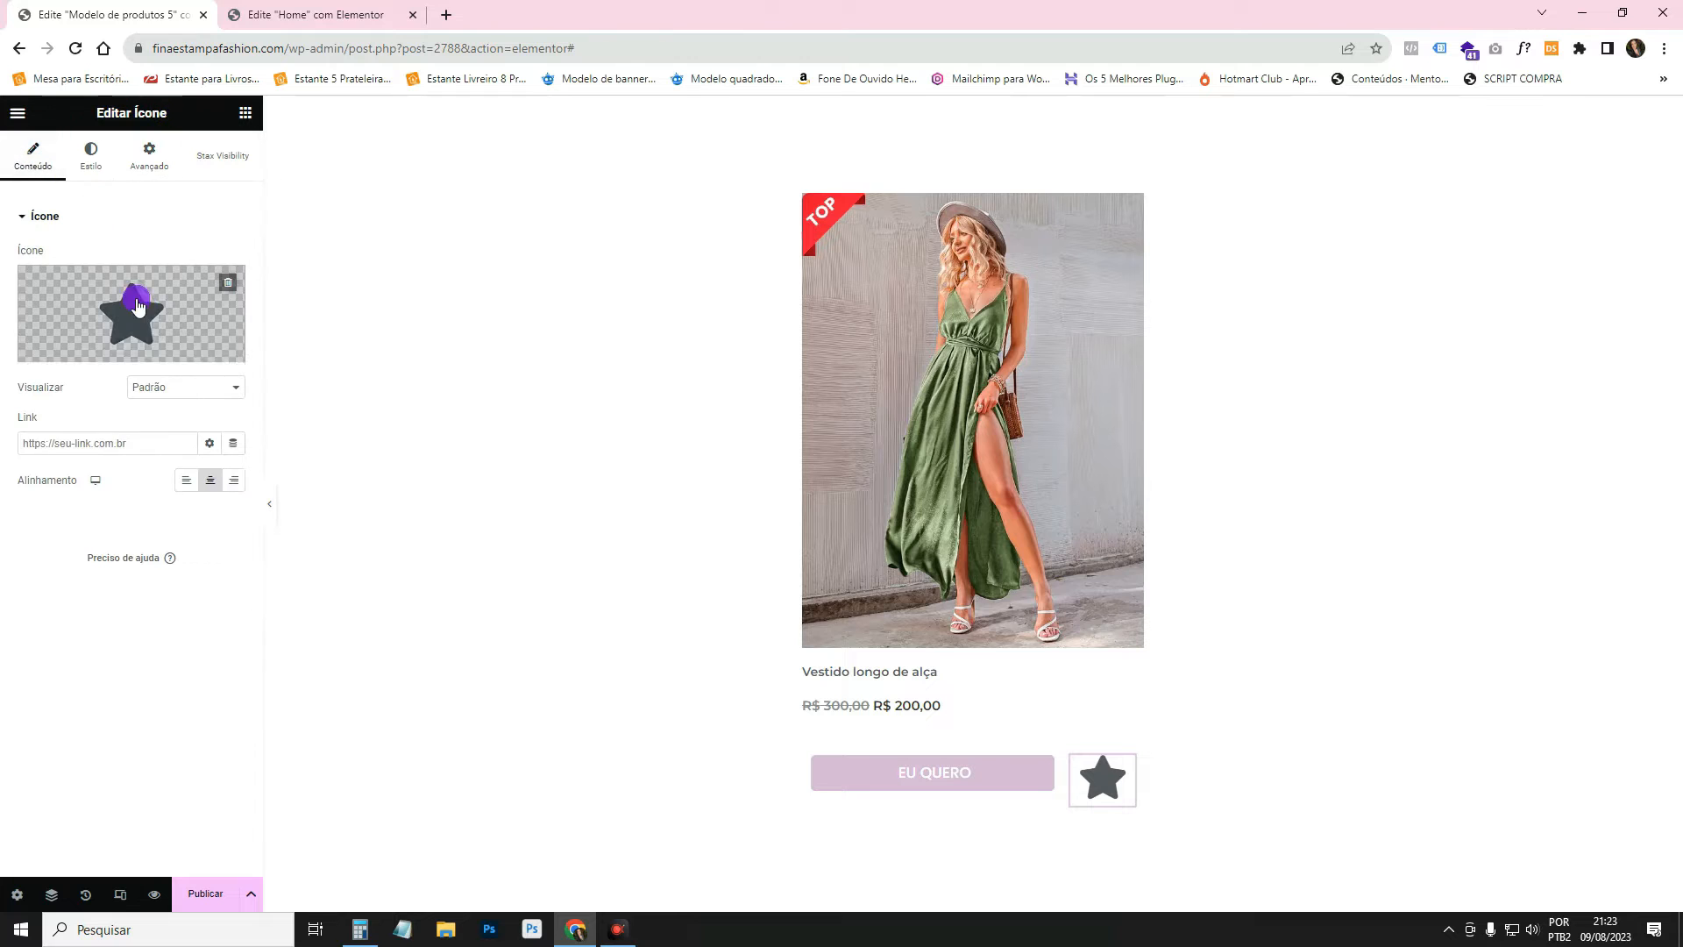
click(182, 333)
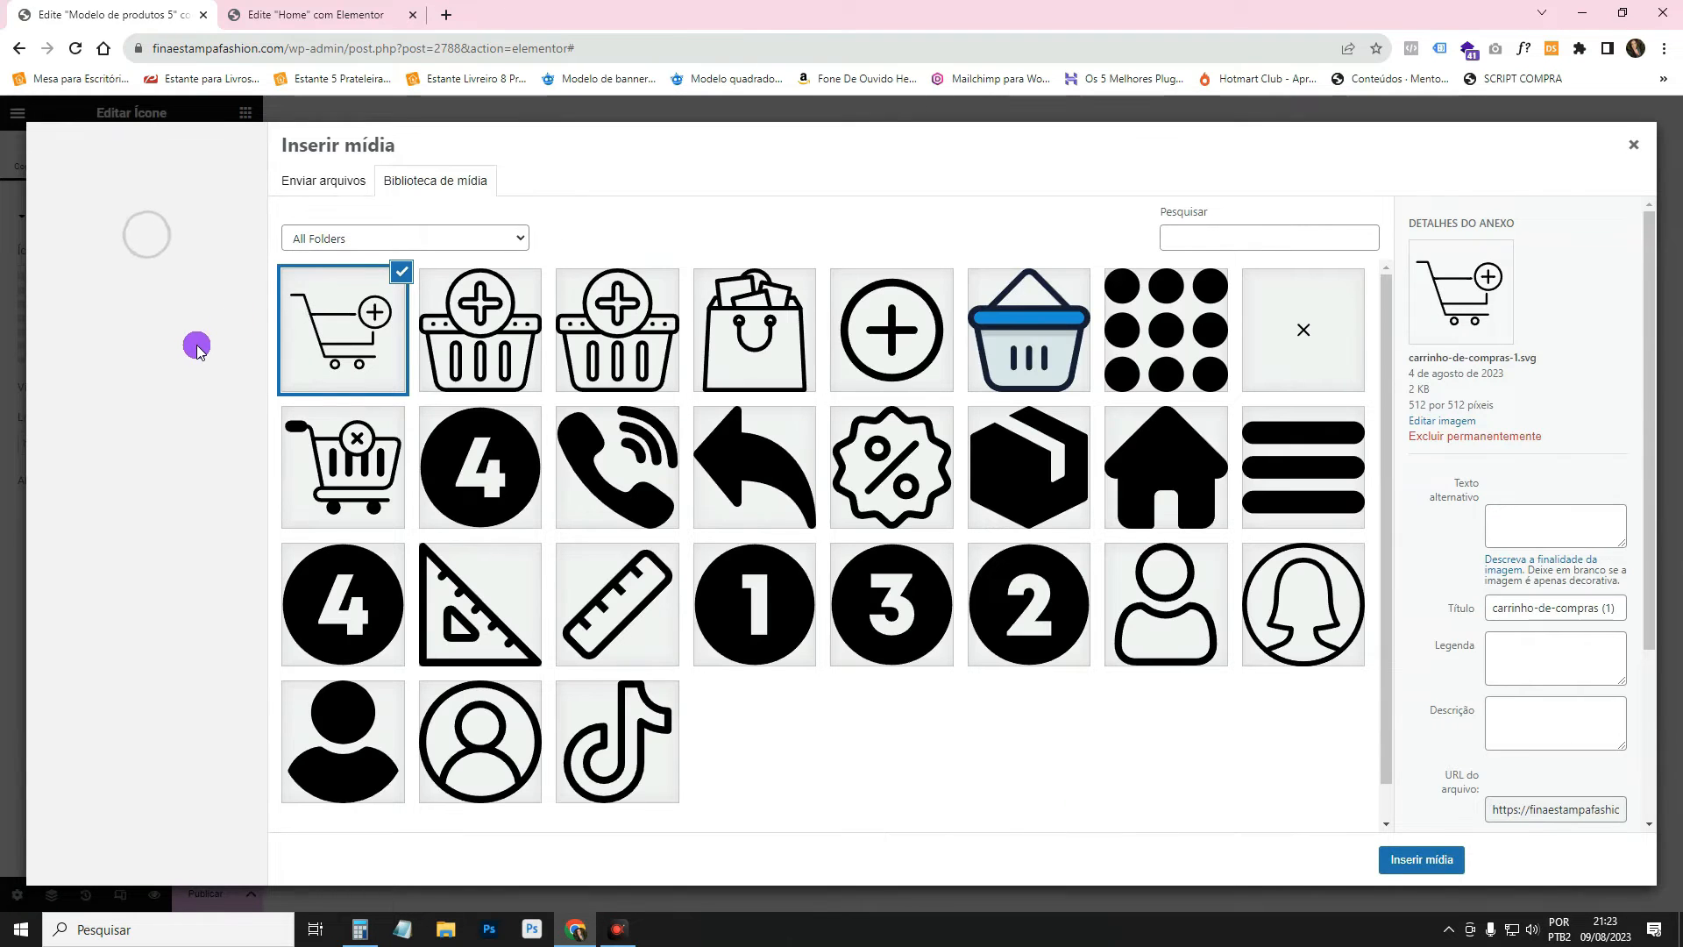
click(536, 345)
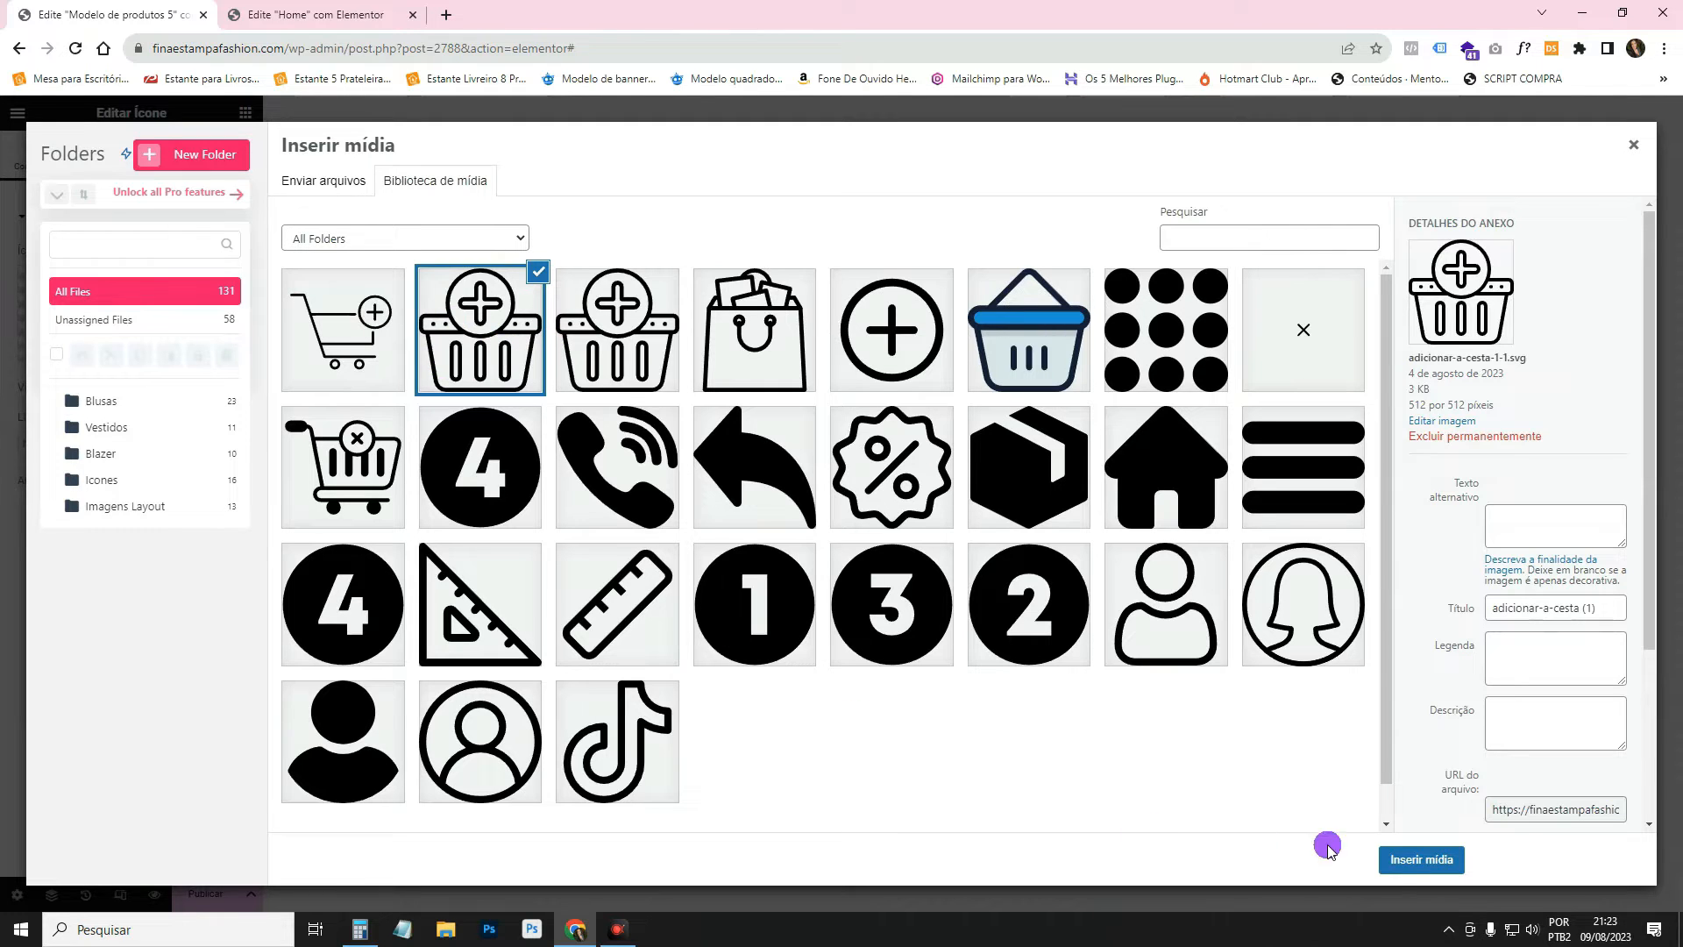
click(1417, 860)
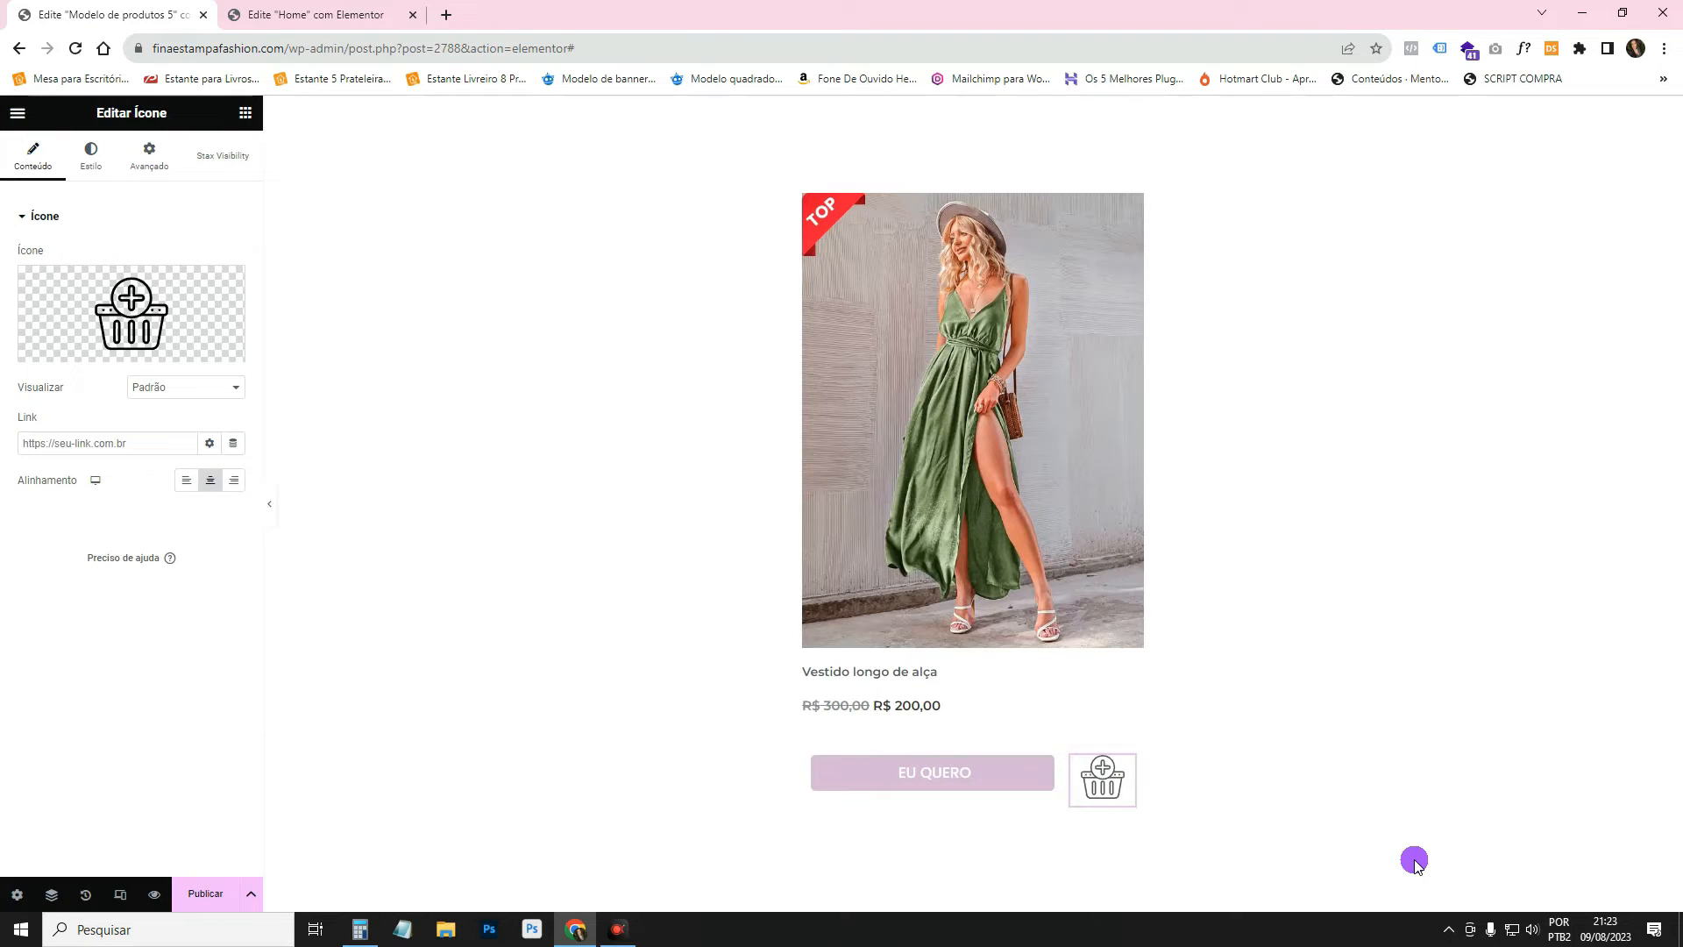
Browse the ready-made icons in the icon library and close it without choosing one.
click(151, 307)
scroll(966, 499, down, 5)
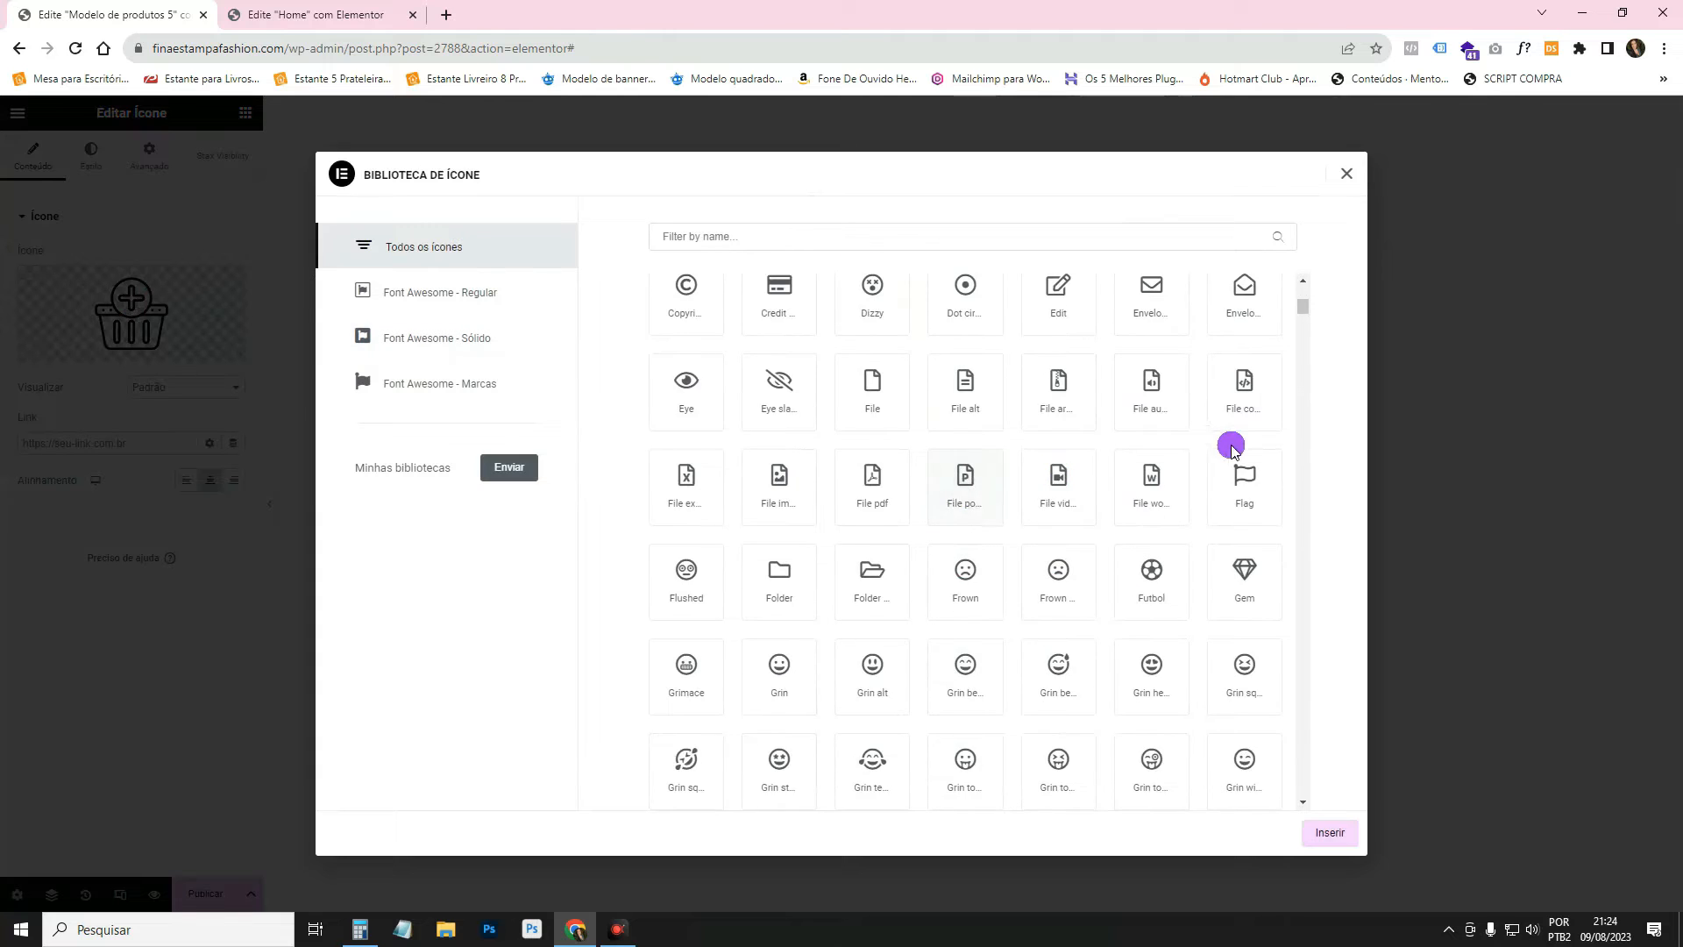
scroll(1231, 447, down, 2)
click(1347, 174)
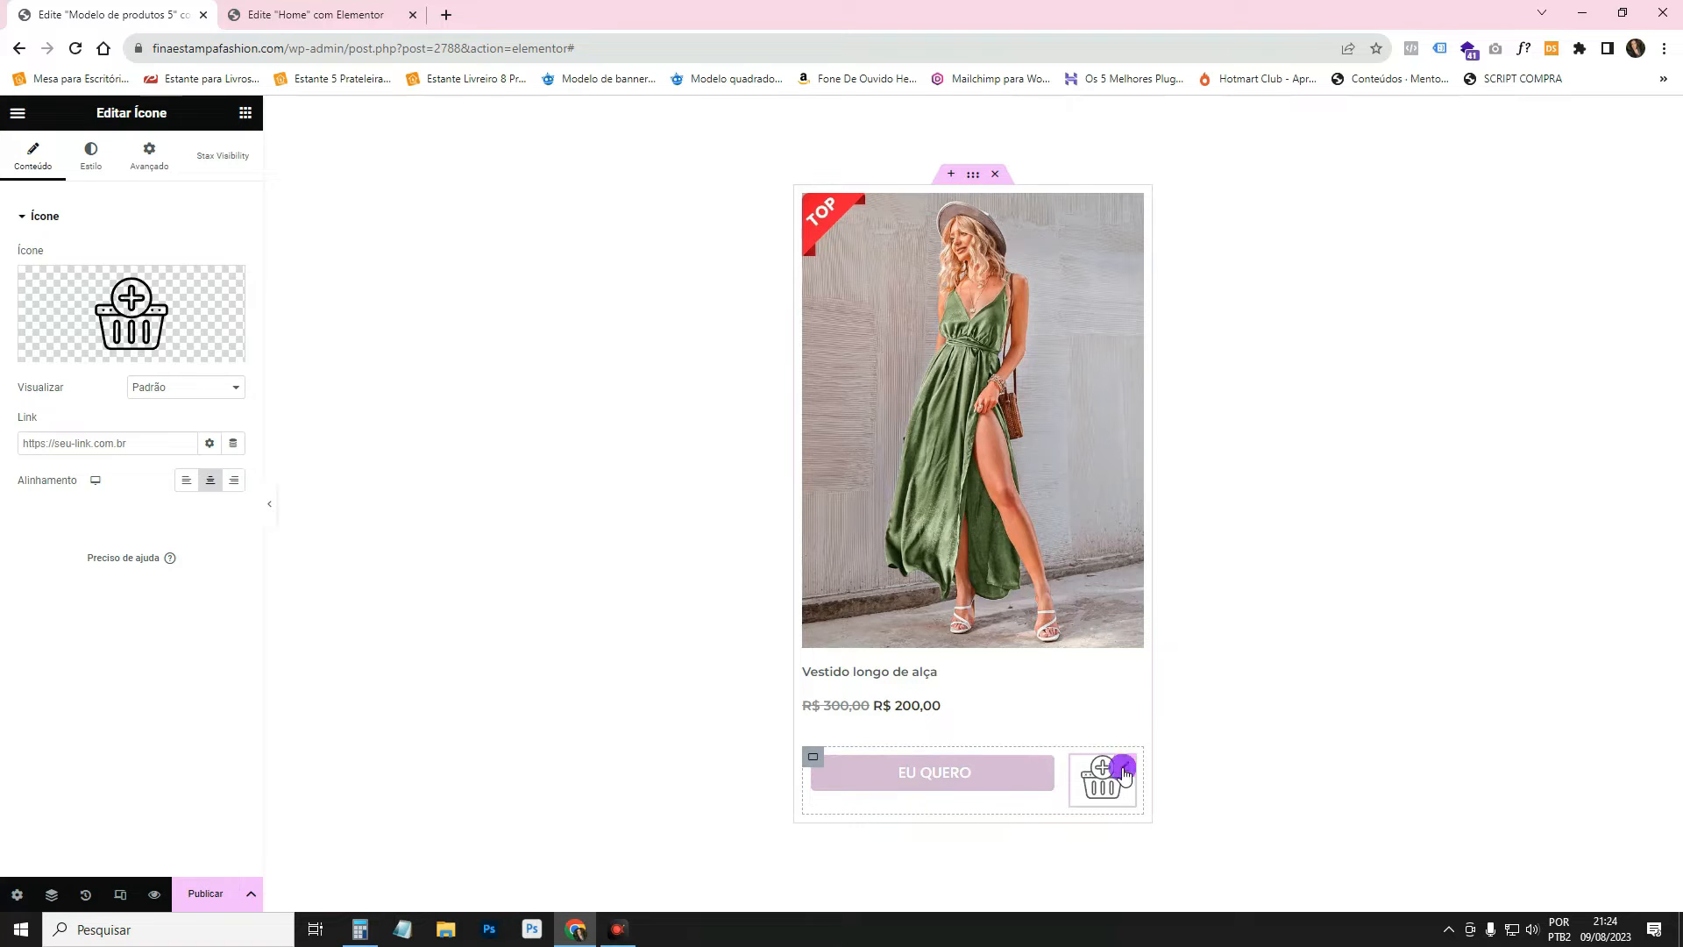
Set the basket icon's size to 39 px and vertically centre the items in the inner container.
click(93, 162)
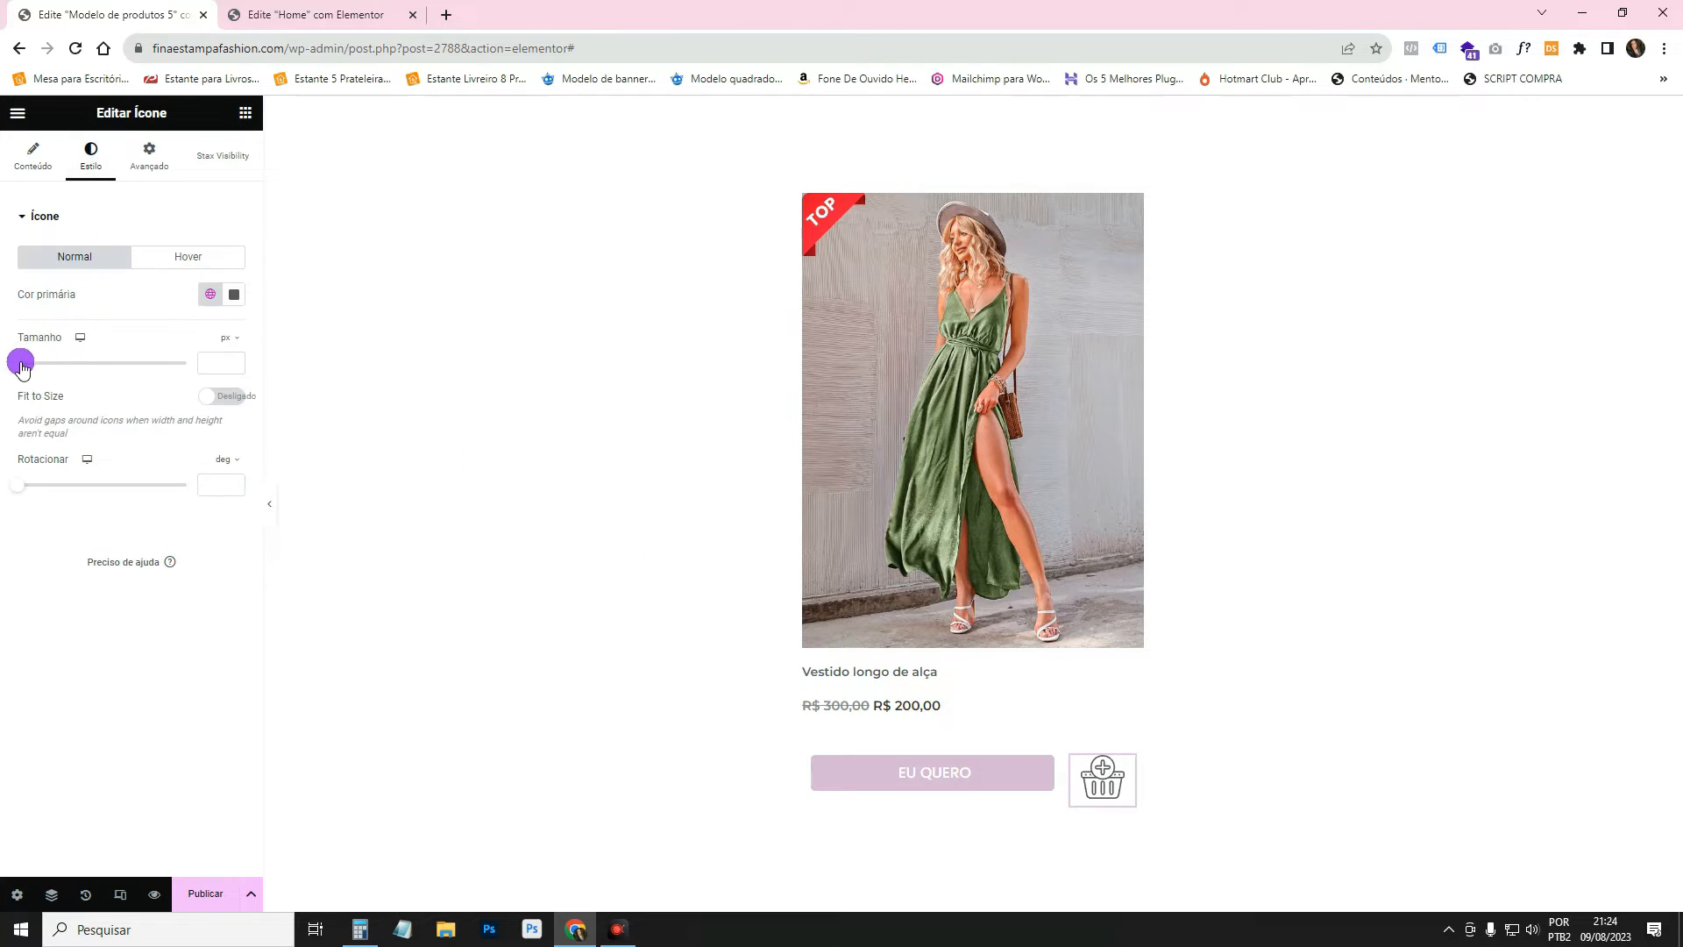
drag(23, 368, 41, 372)
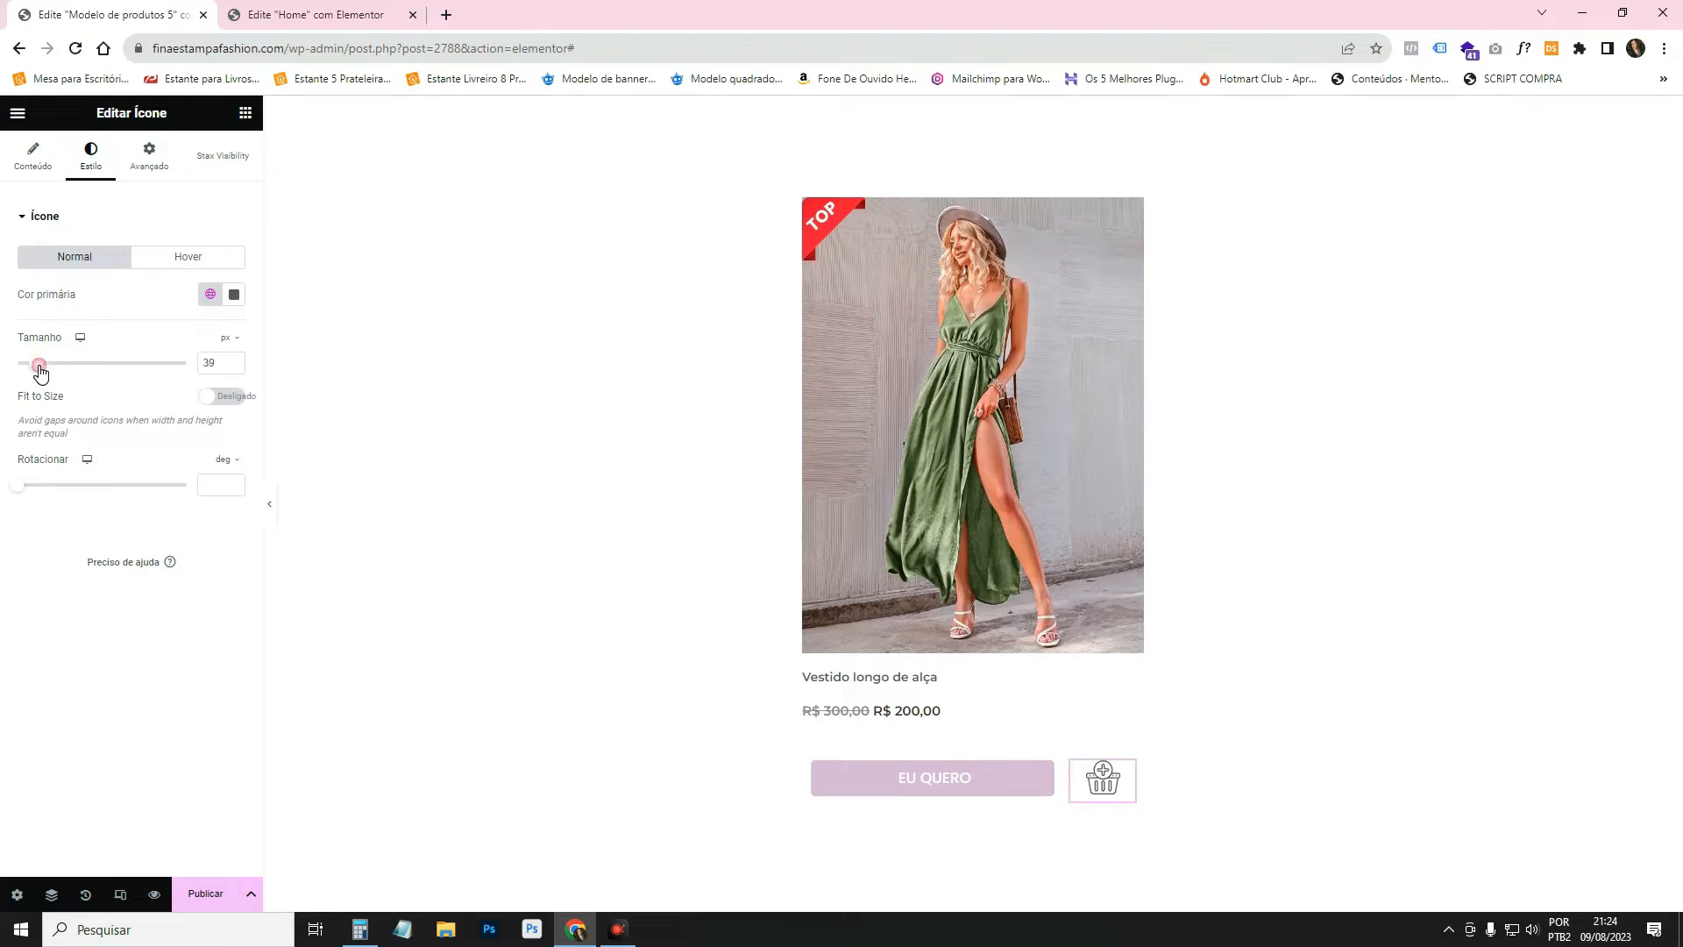
click(817, 762)
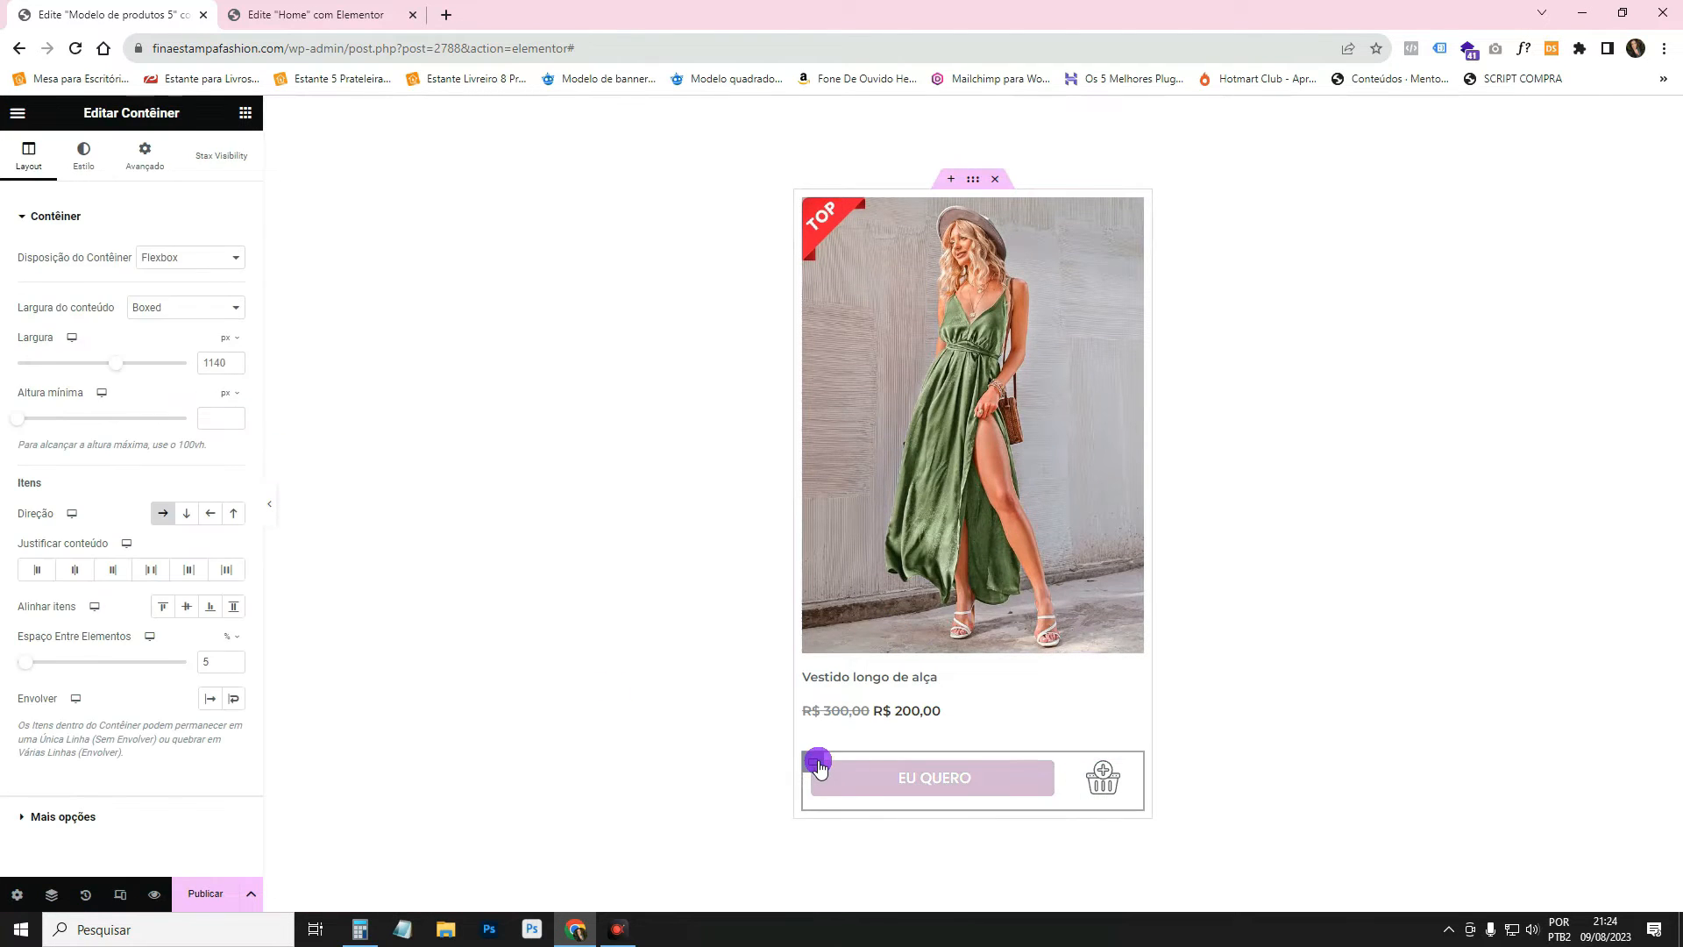
click(194, 605)
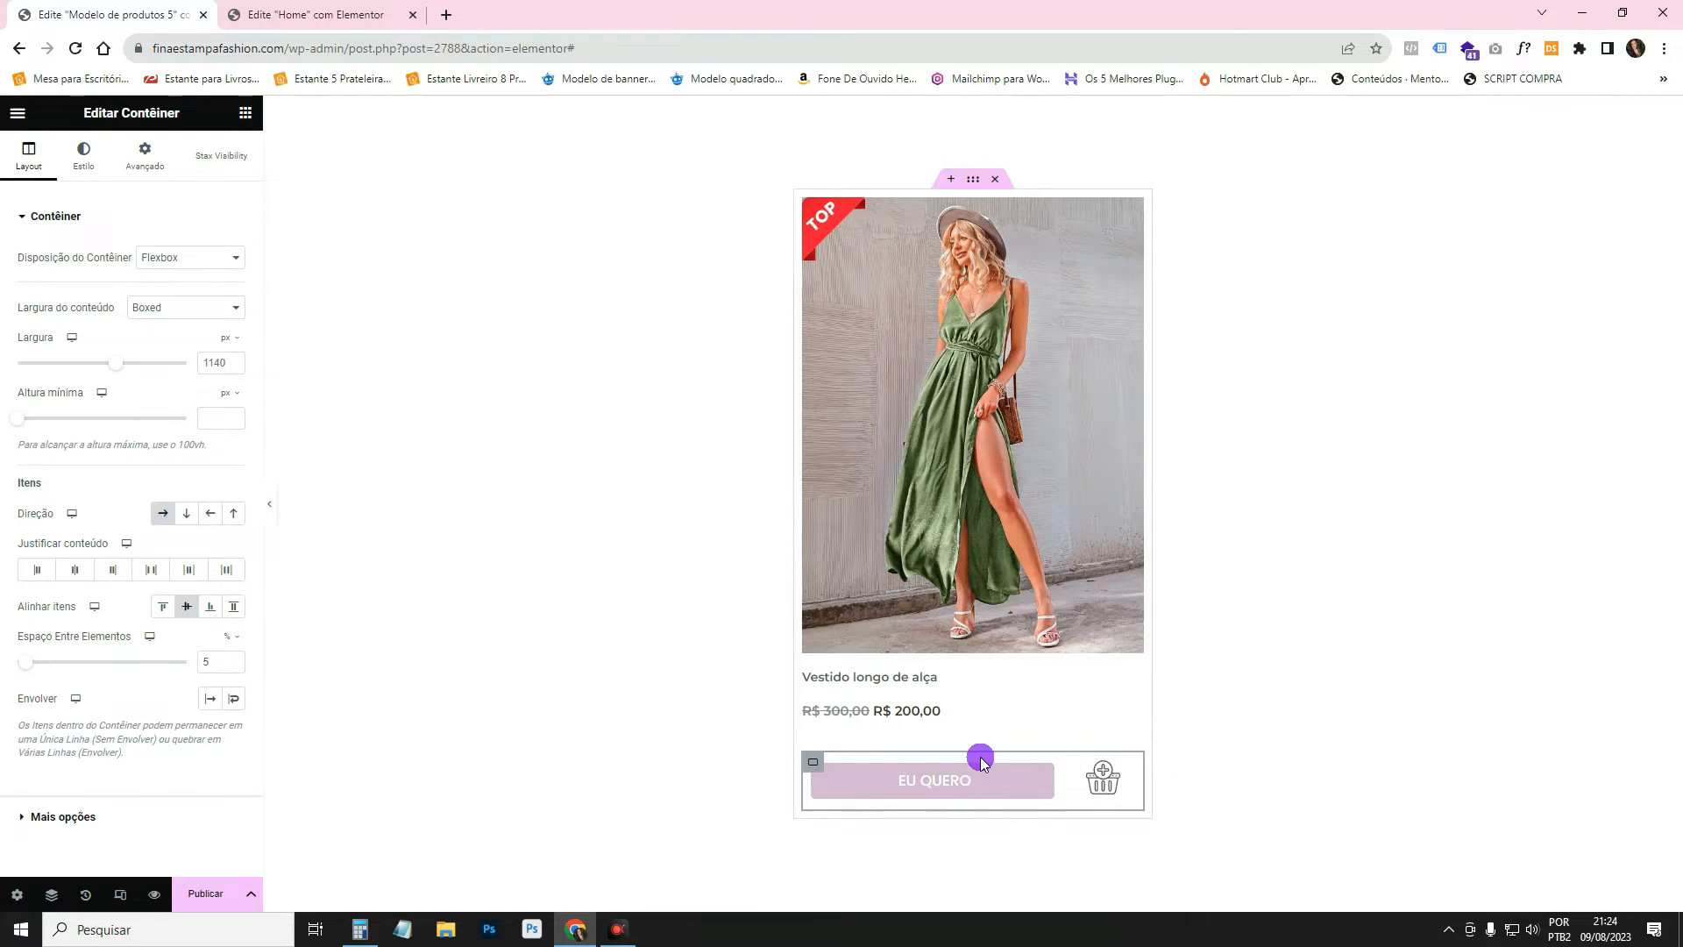
Set the inner container's padding to 0 px on all sides and publish the loop item template.
click(144, 162)
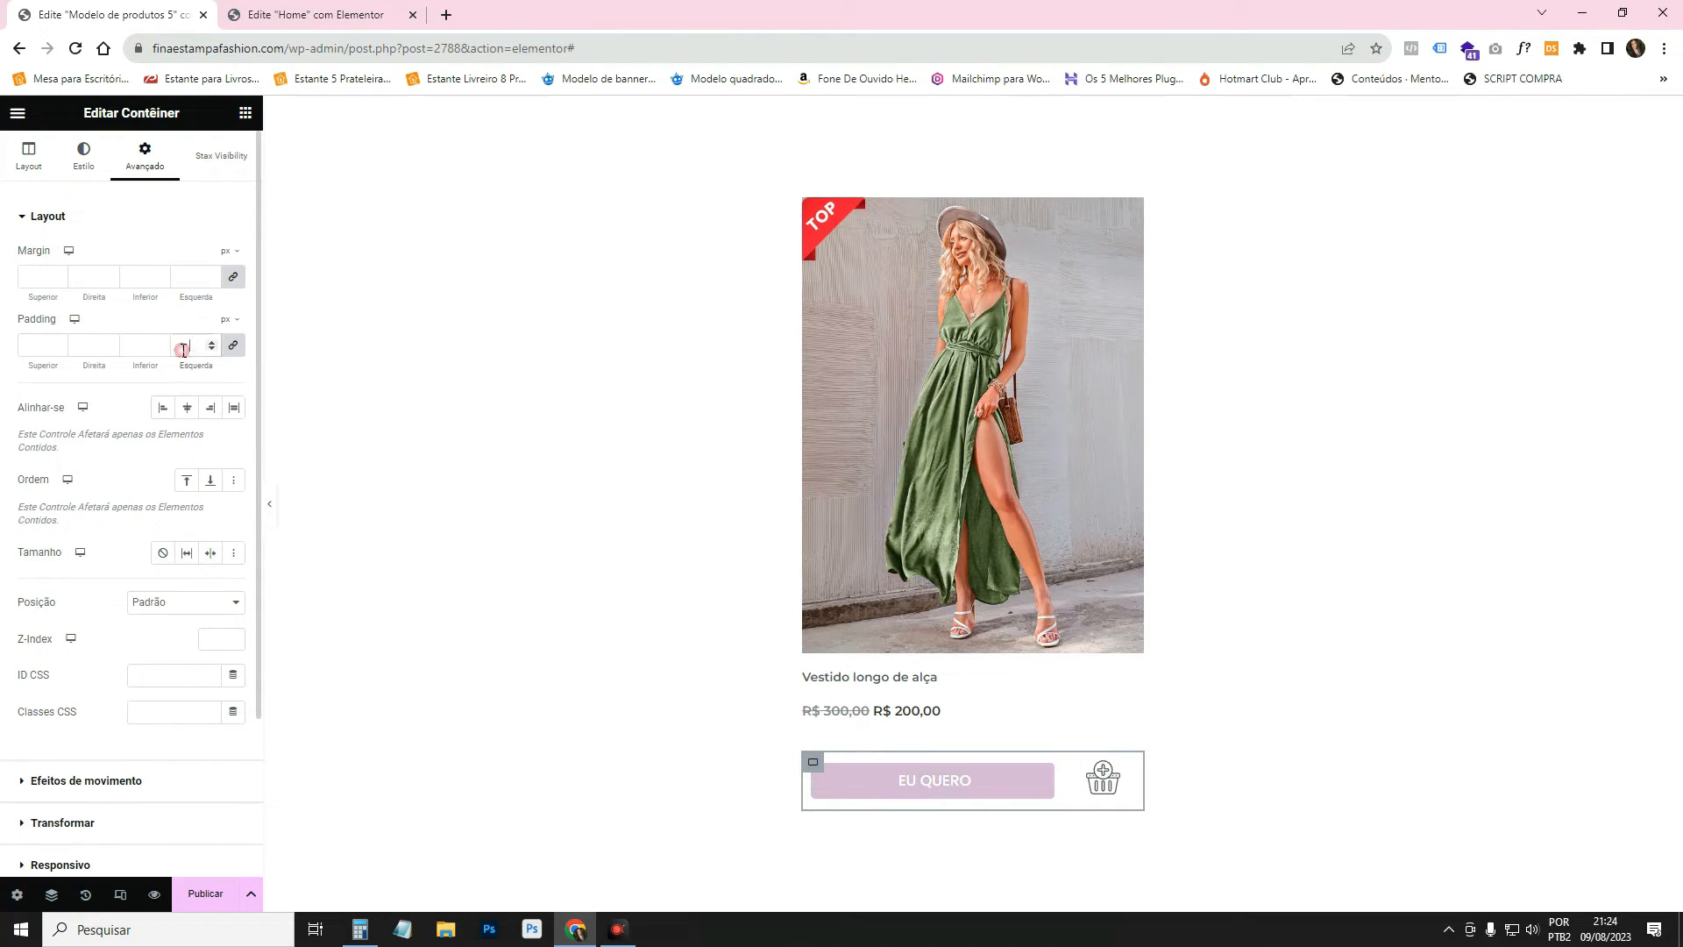
text(0)
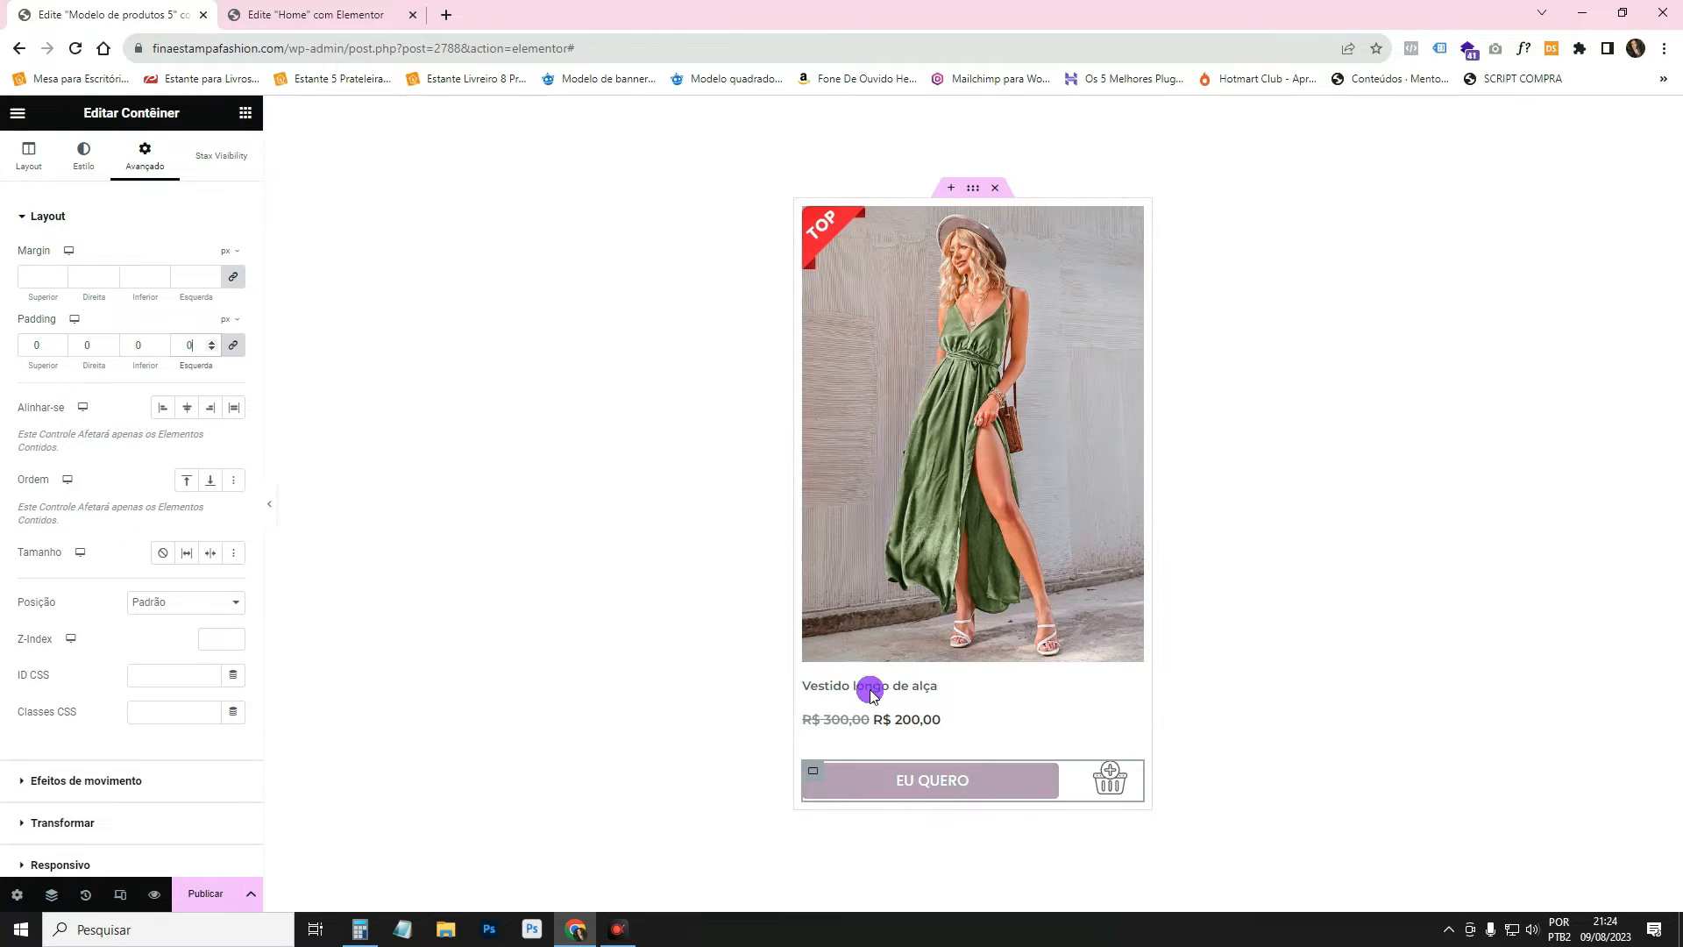
click(268, 504)
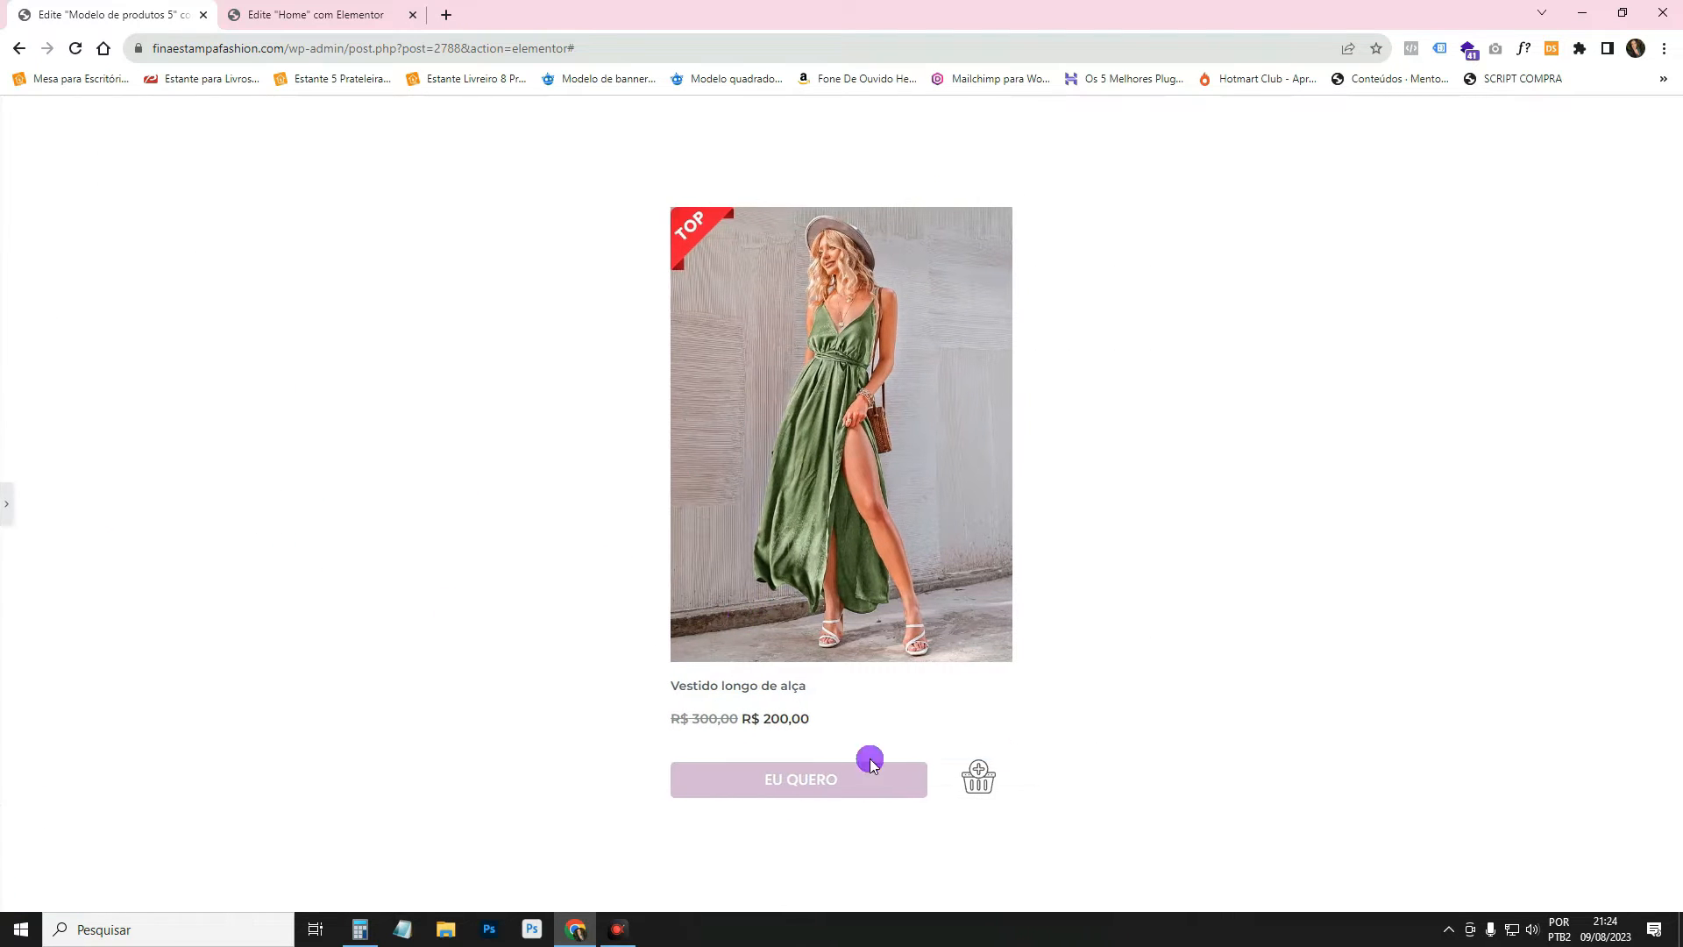
click(5, 502)
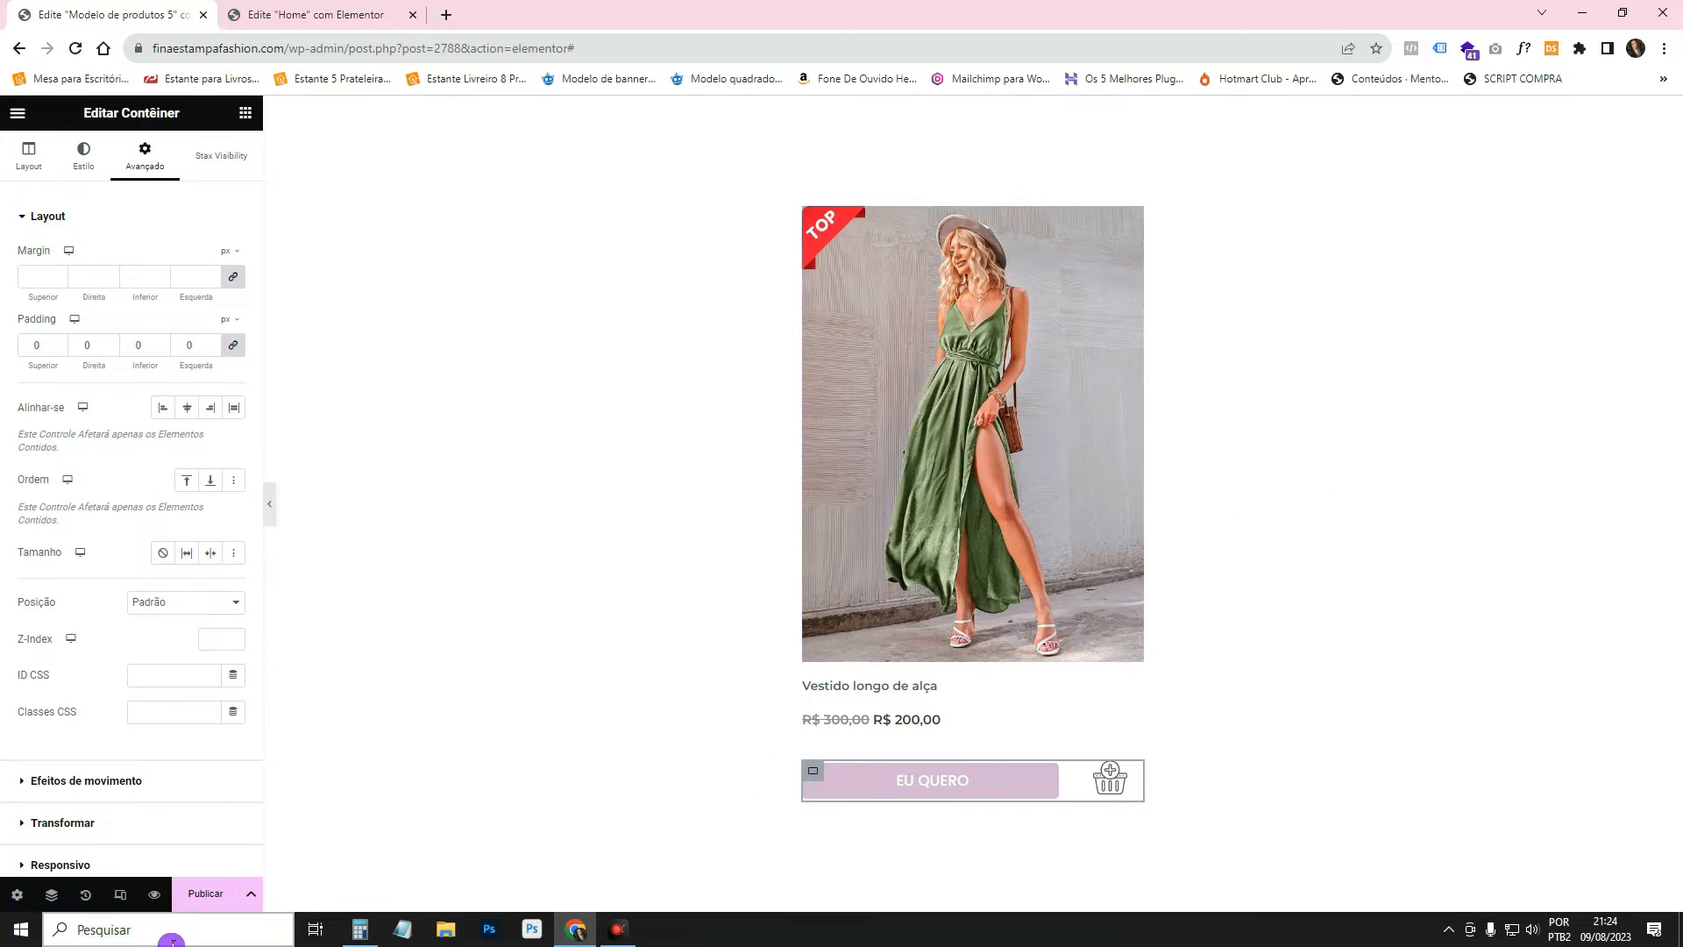
click(218, 895)
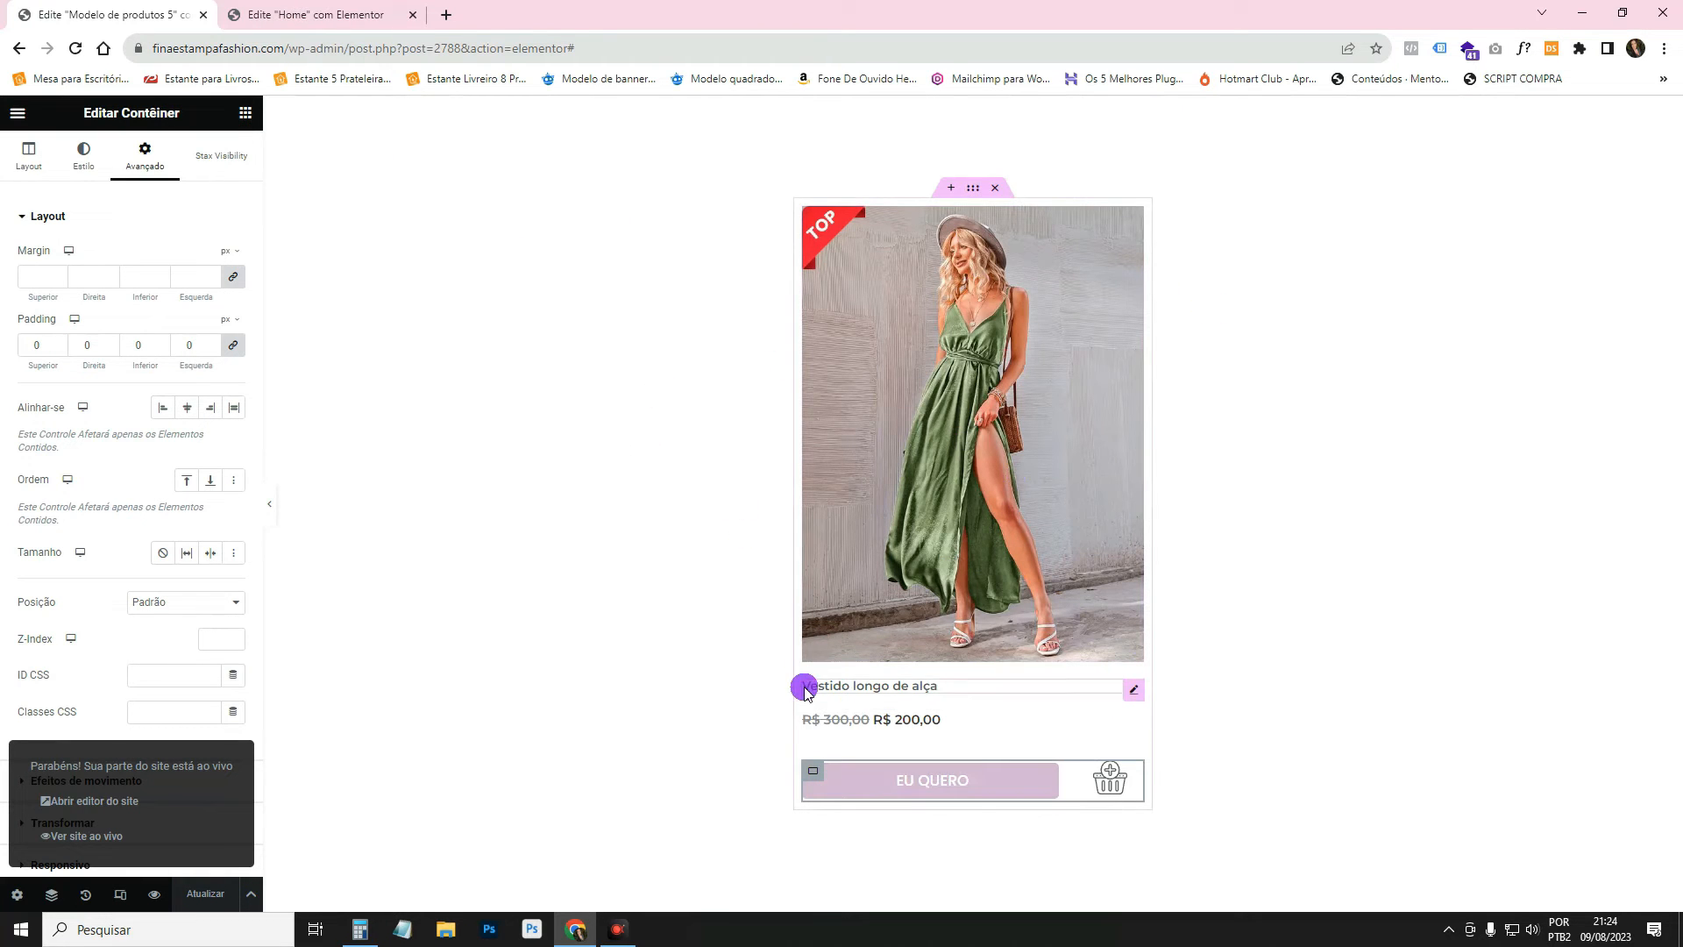
Switch to the Home page editor, find the Grade do Loop widget and place it below the Novidades products.
click(361, 5)
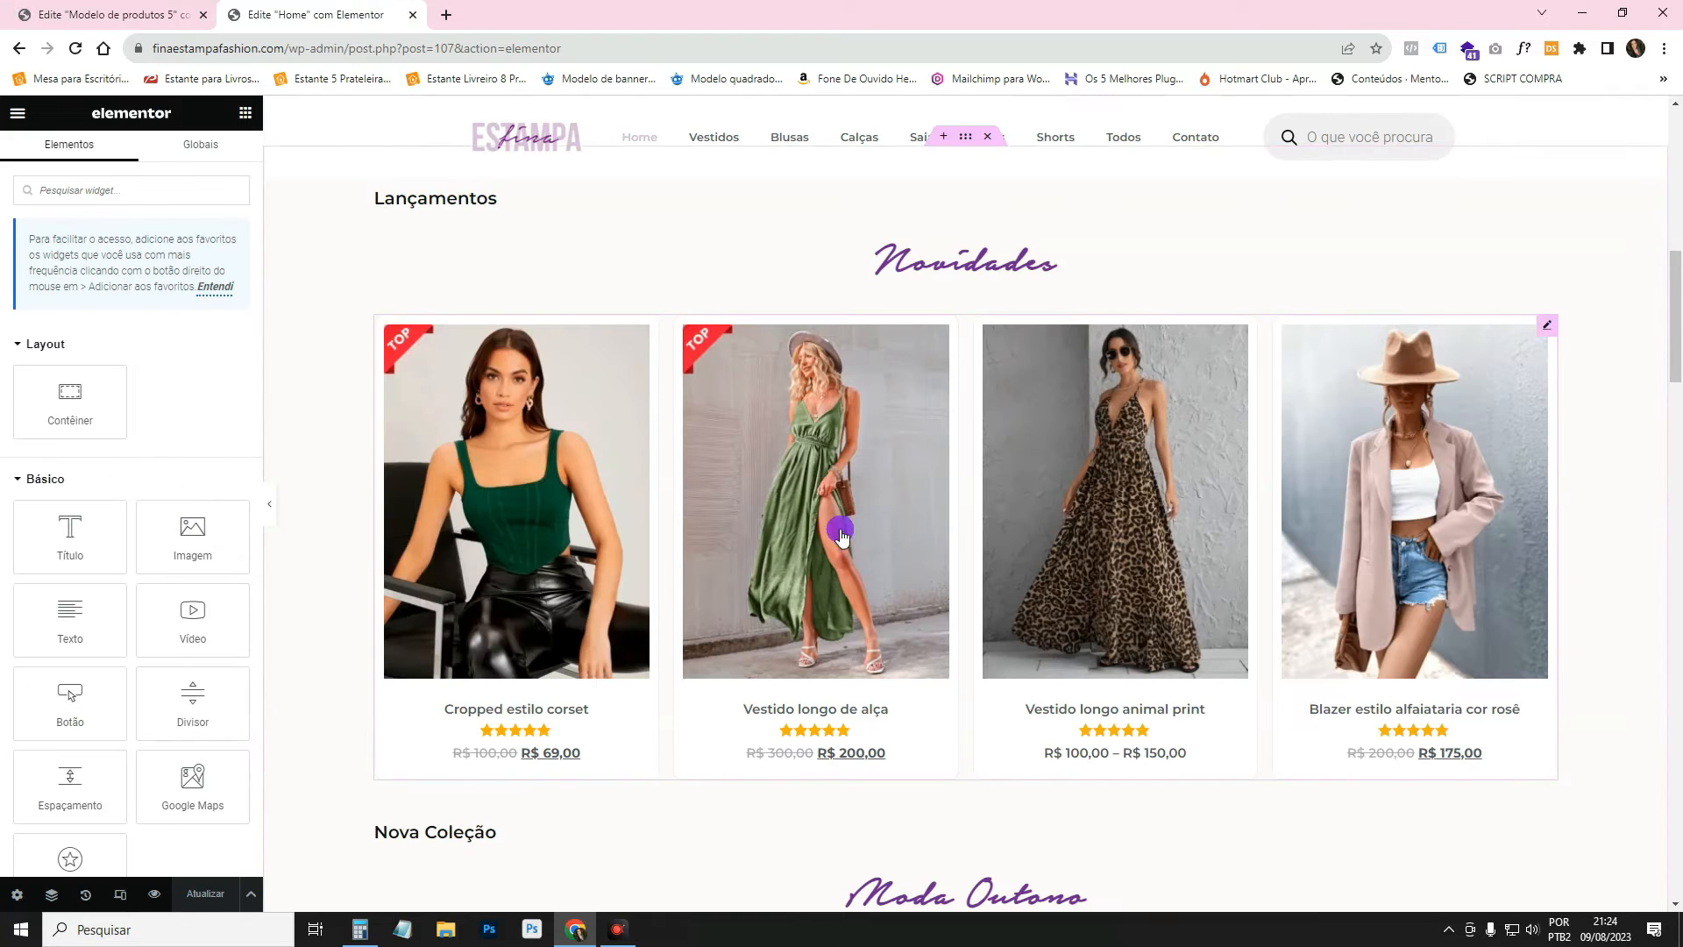
scroll(1016, 545, up, 3)
scroll(1016, 545, down, 5)
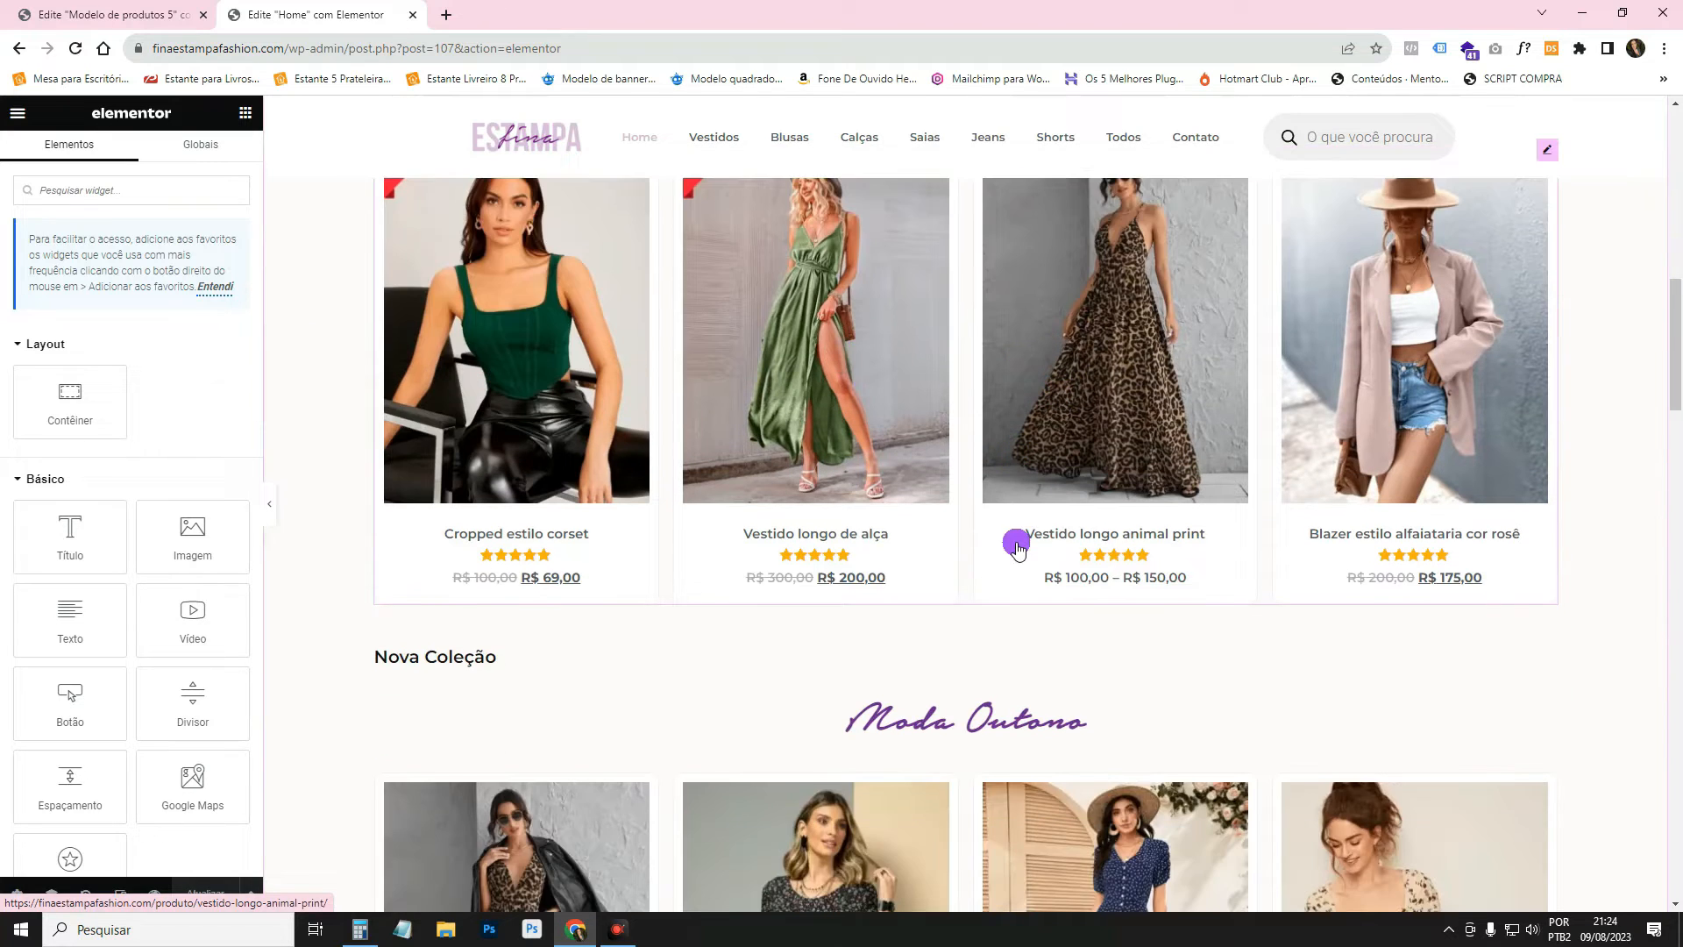
click(170, 192)
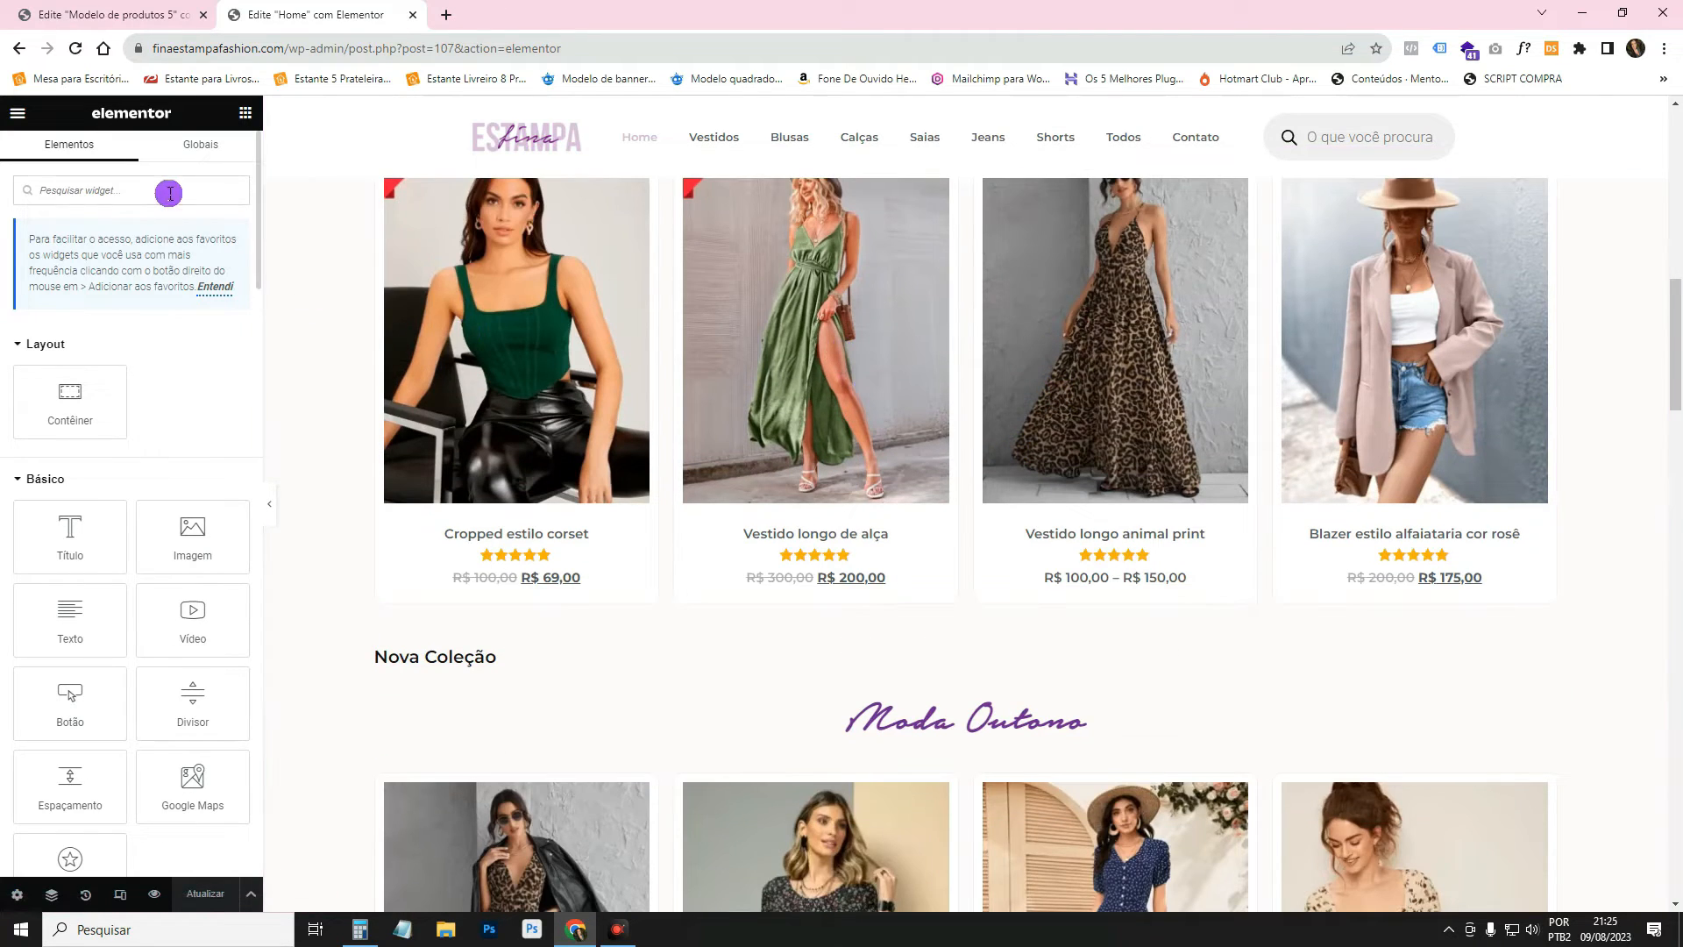
click(78, 187)
text(GRI)
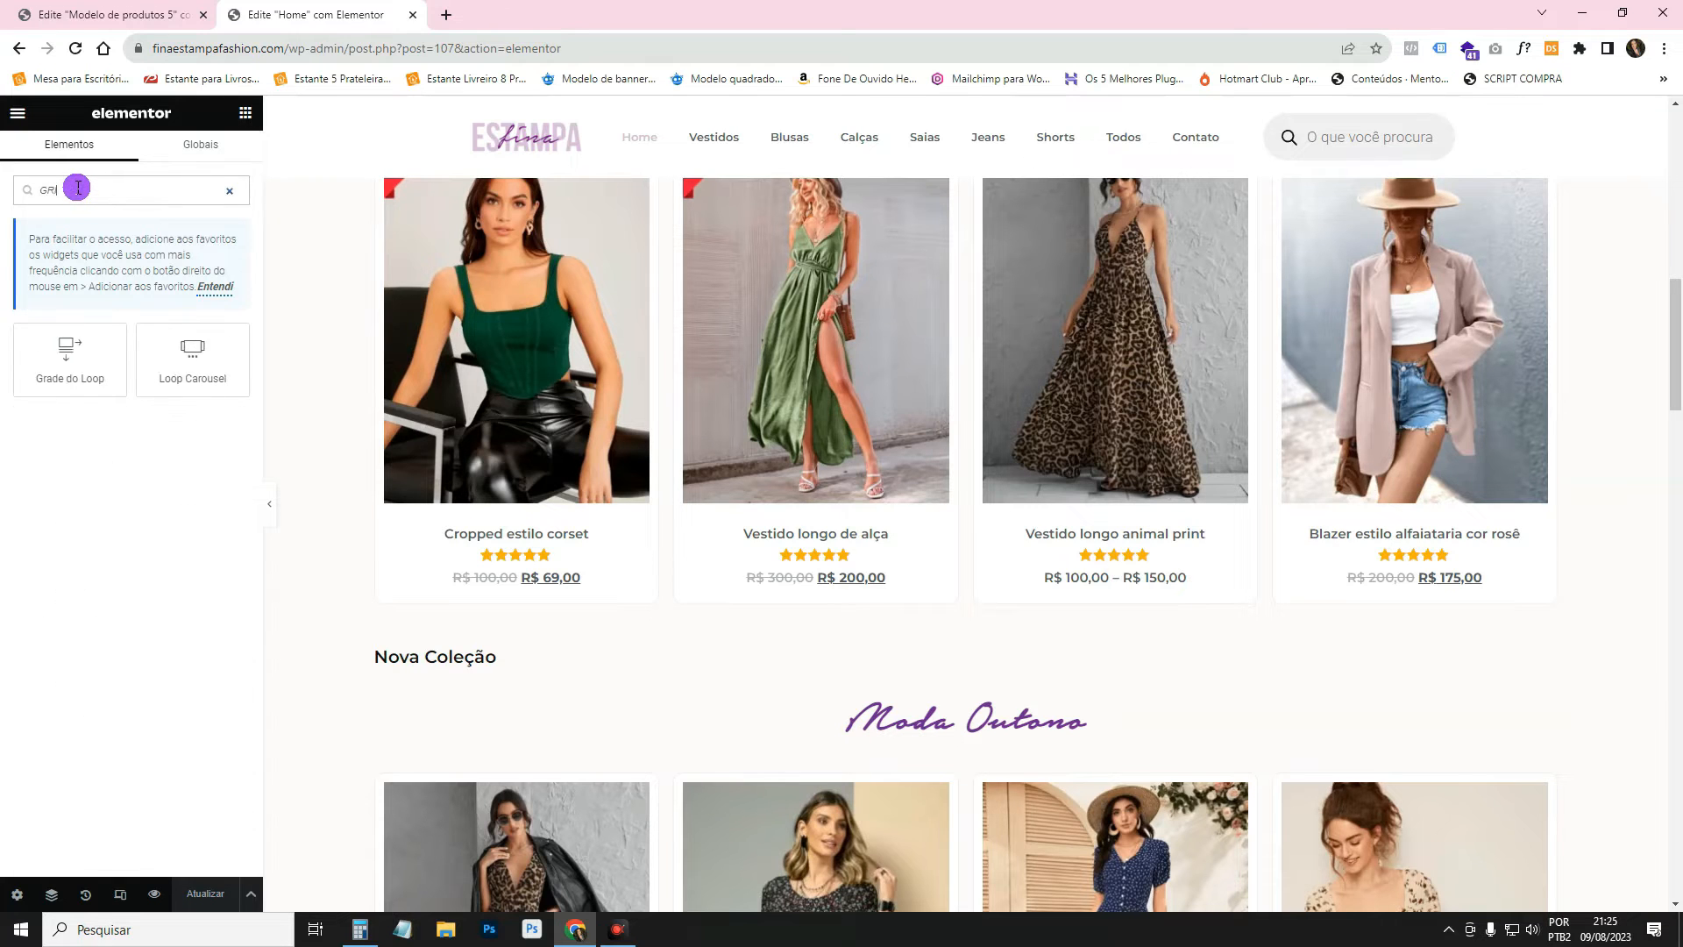
drag(70, 355, 496, 580)
Set the loop grid's template type to Produtos and choose Modelo de produtos 5 as its template.
click(121, 277)
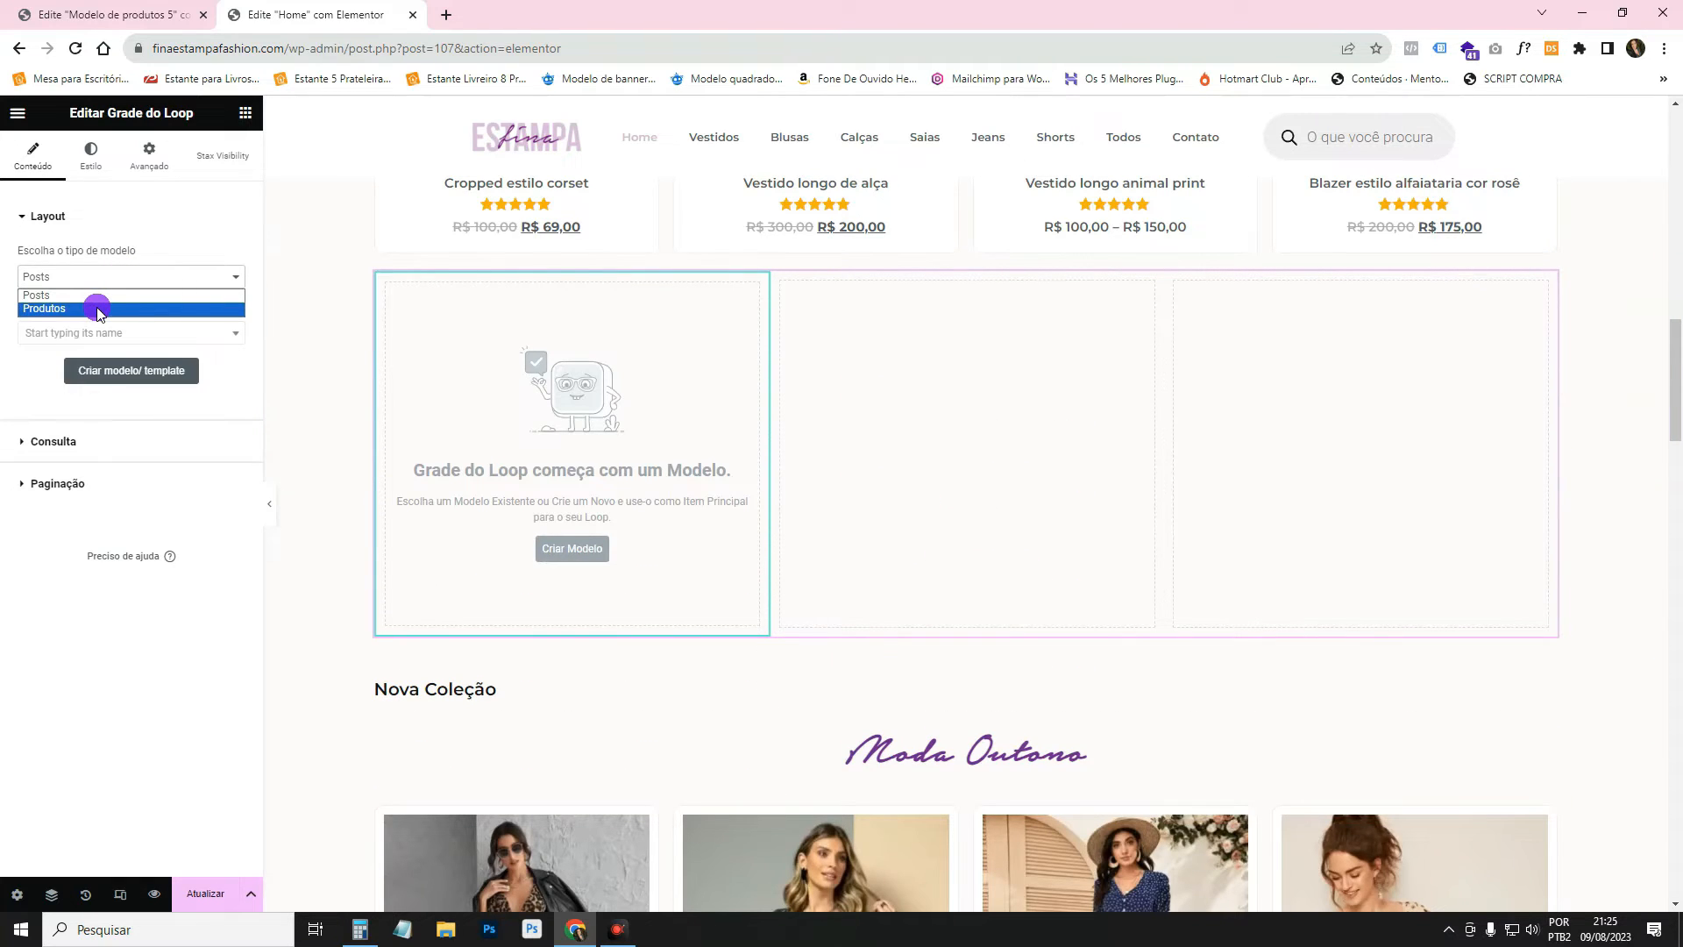
click(97, 310)
click(103, 332)
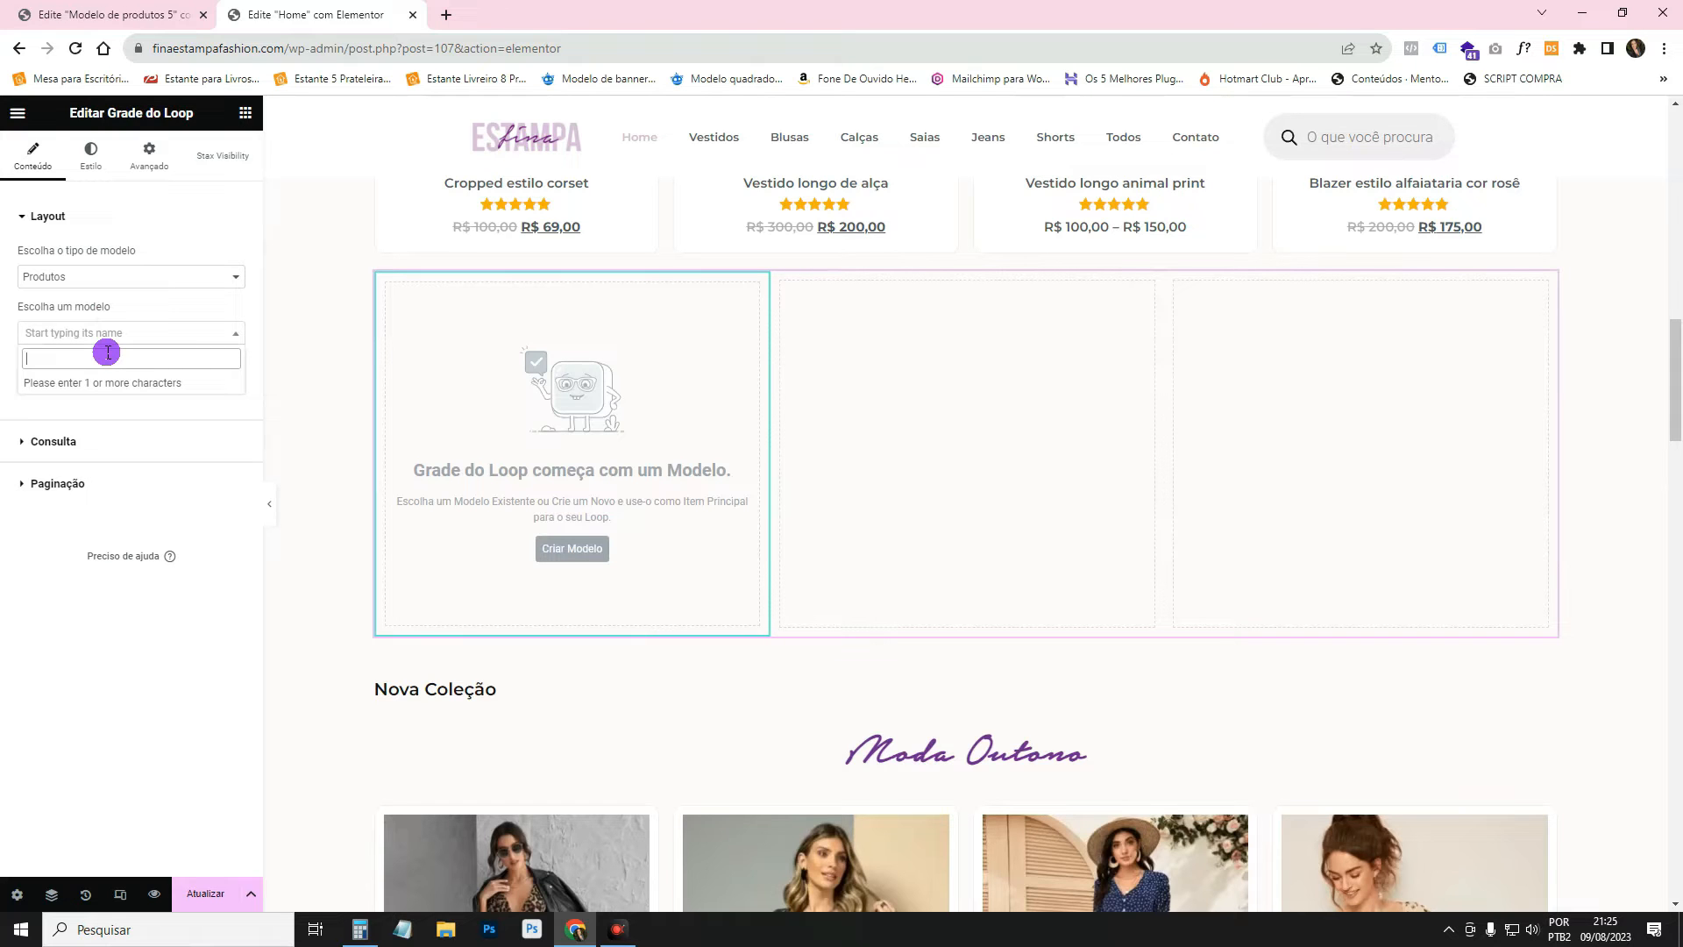
text(O)
key(BackSpace)
text(MO)
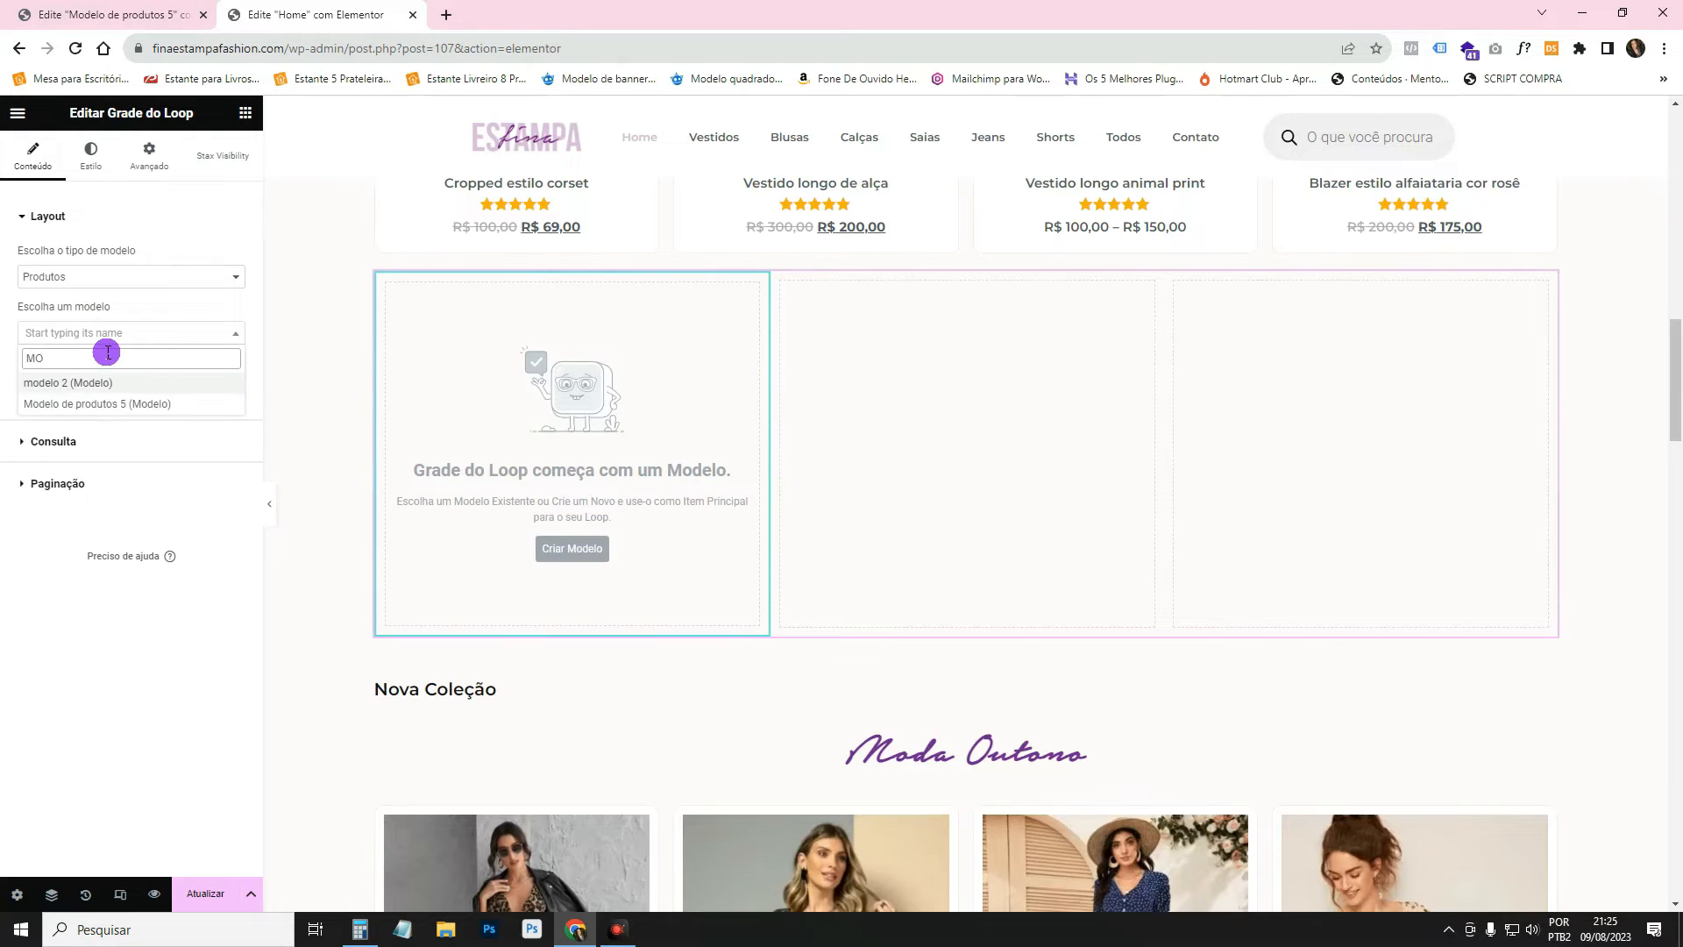
click(109, 404)
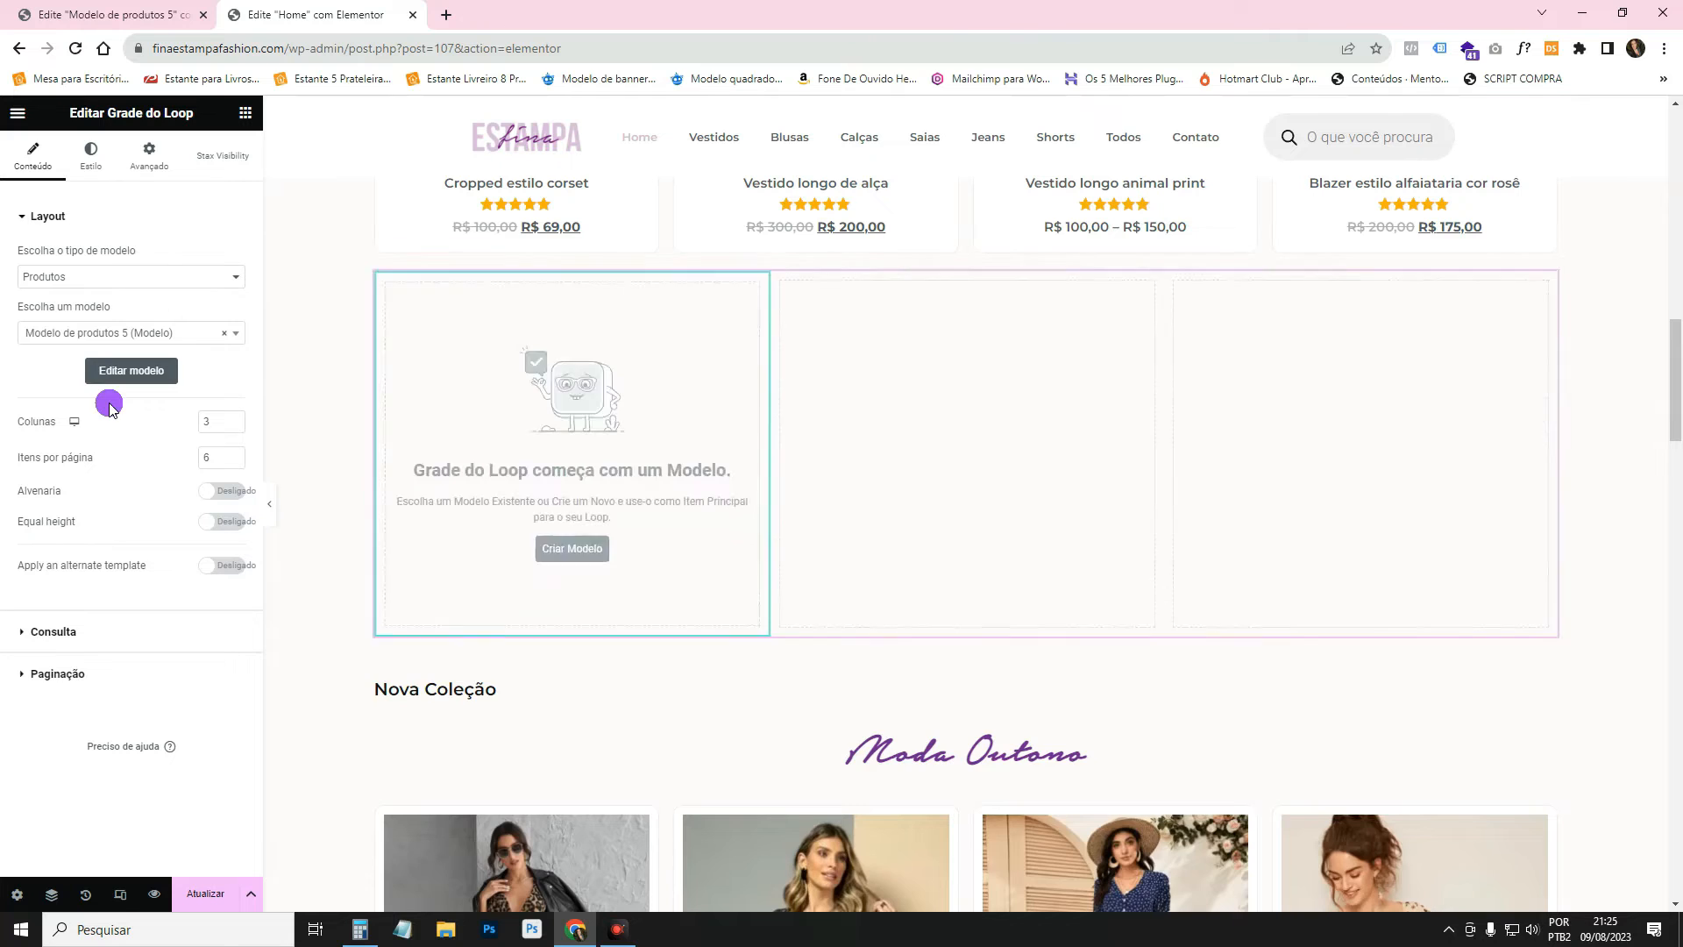
scroll(1295, 581, down, 2)
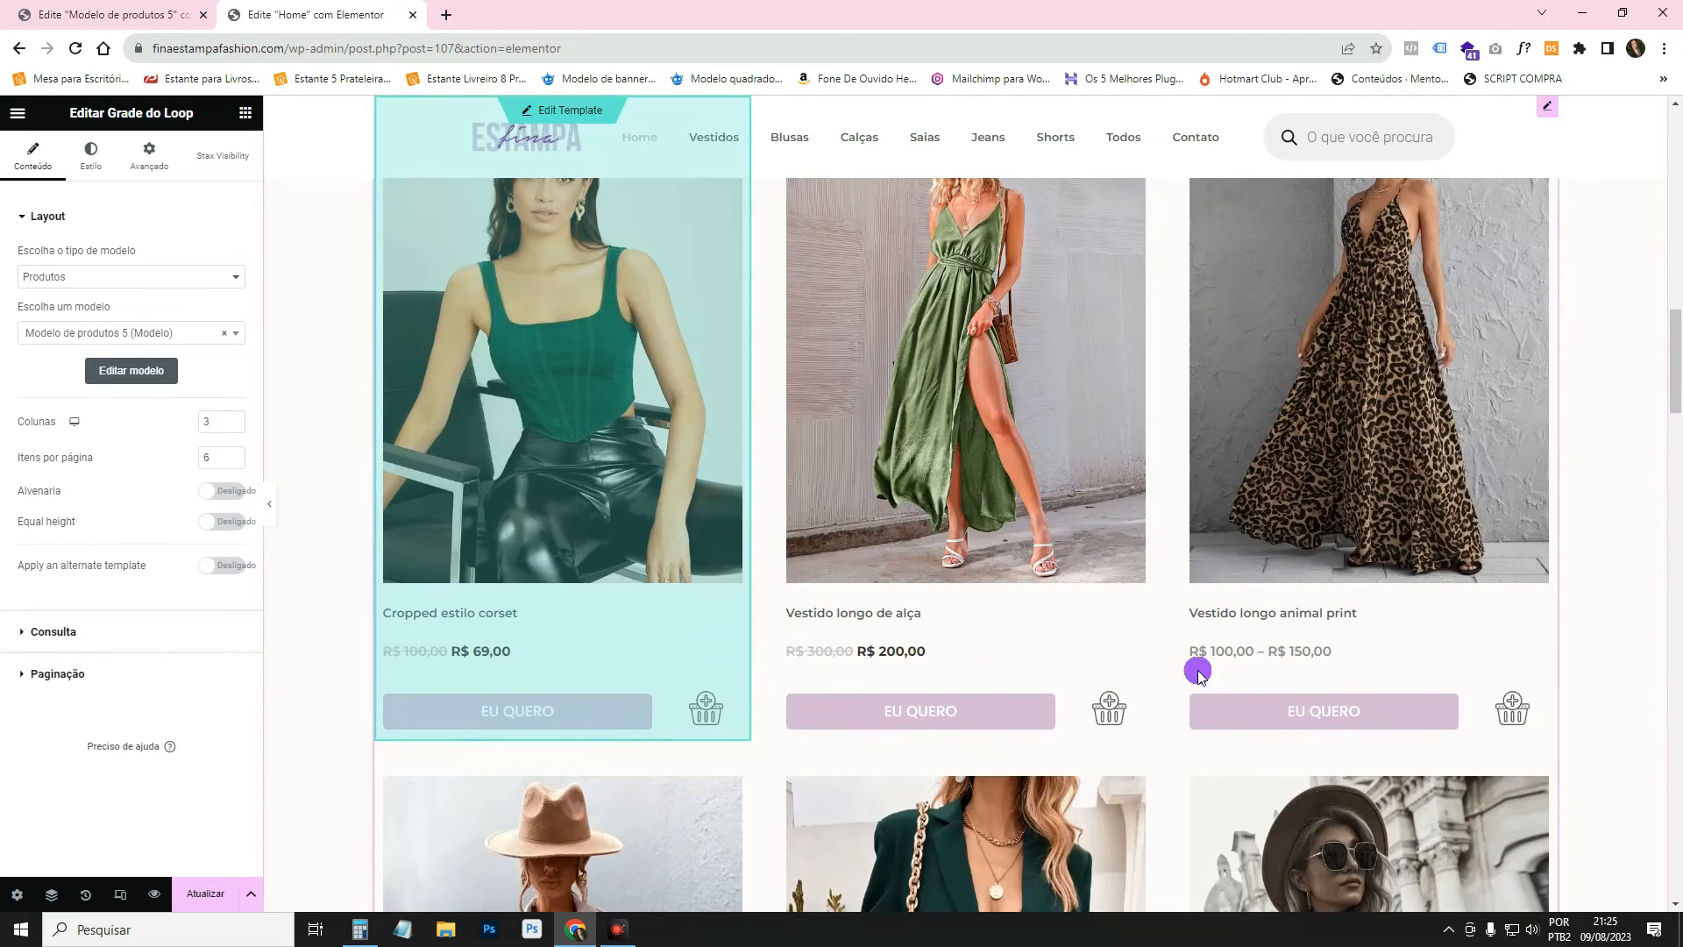
scroll(1174, 668, up, 3)
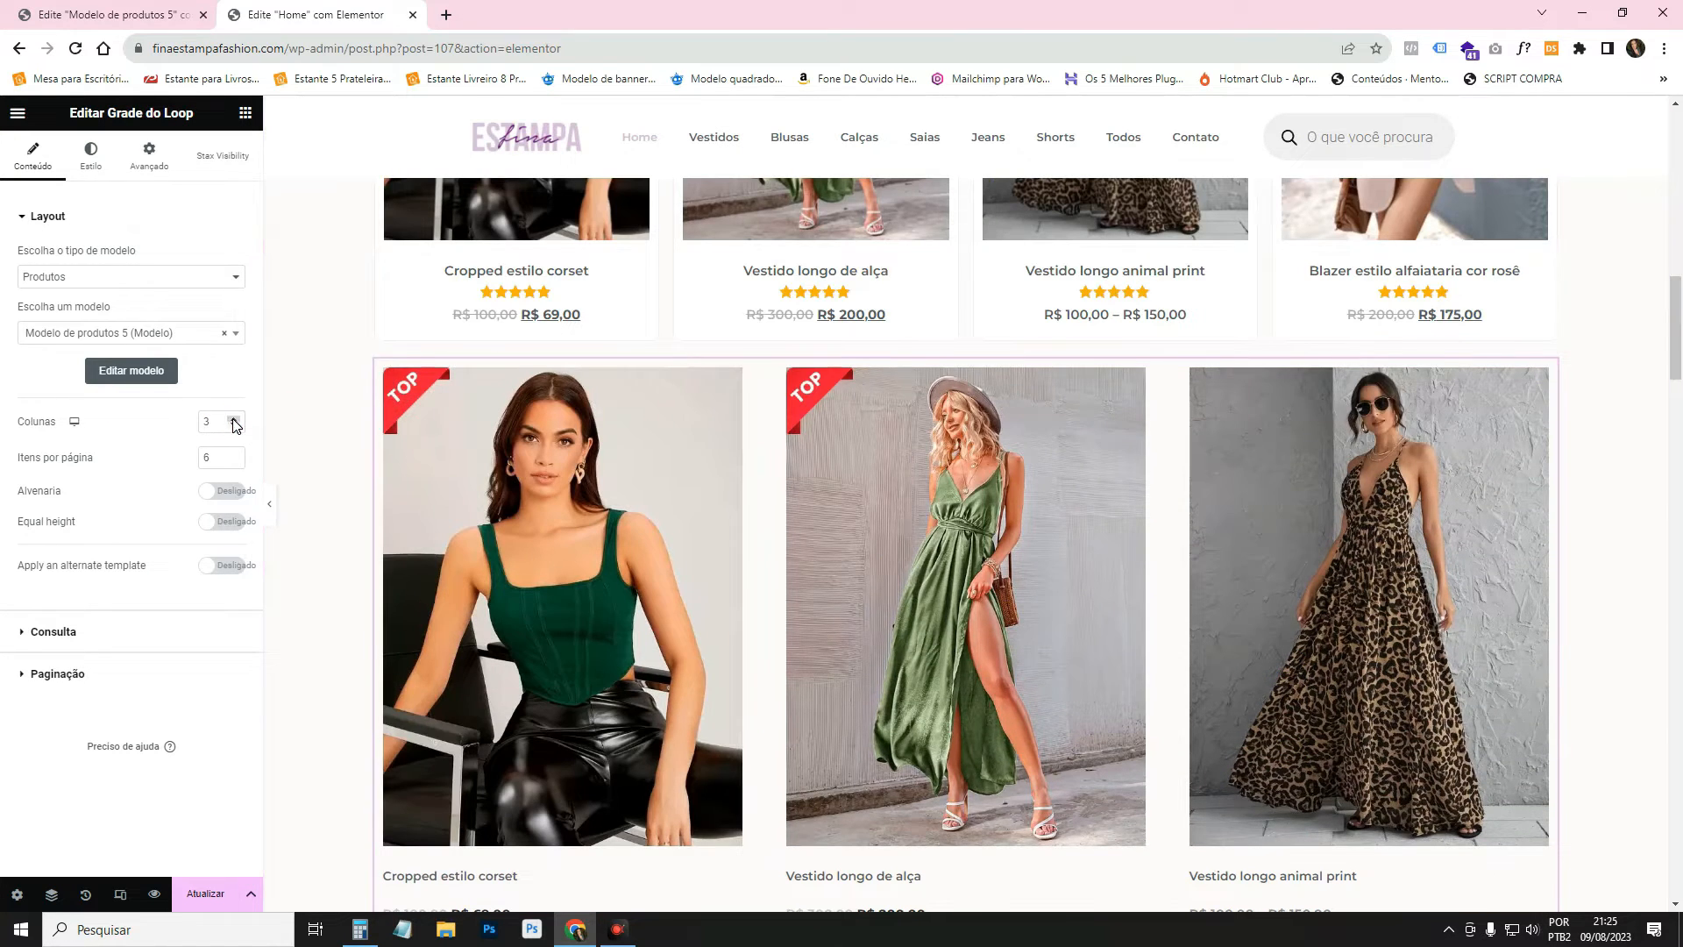
Set the loop grid to 4 columns, check it at full width and update the Home page.
click(234, 419)
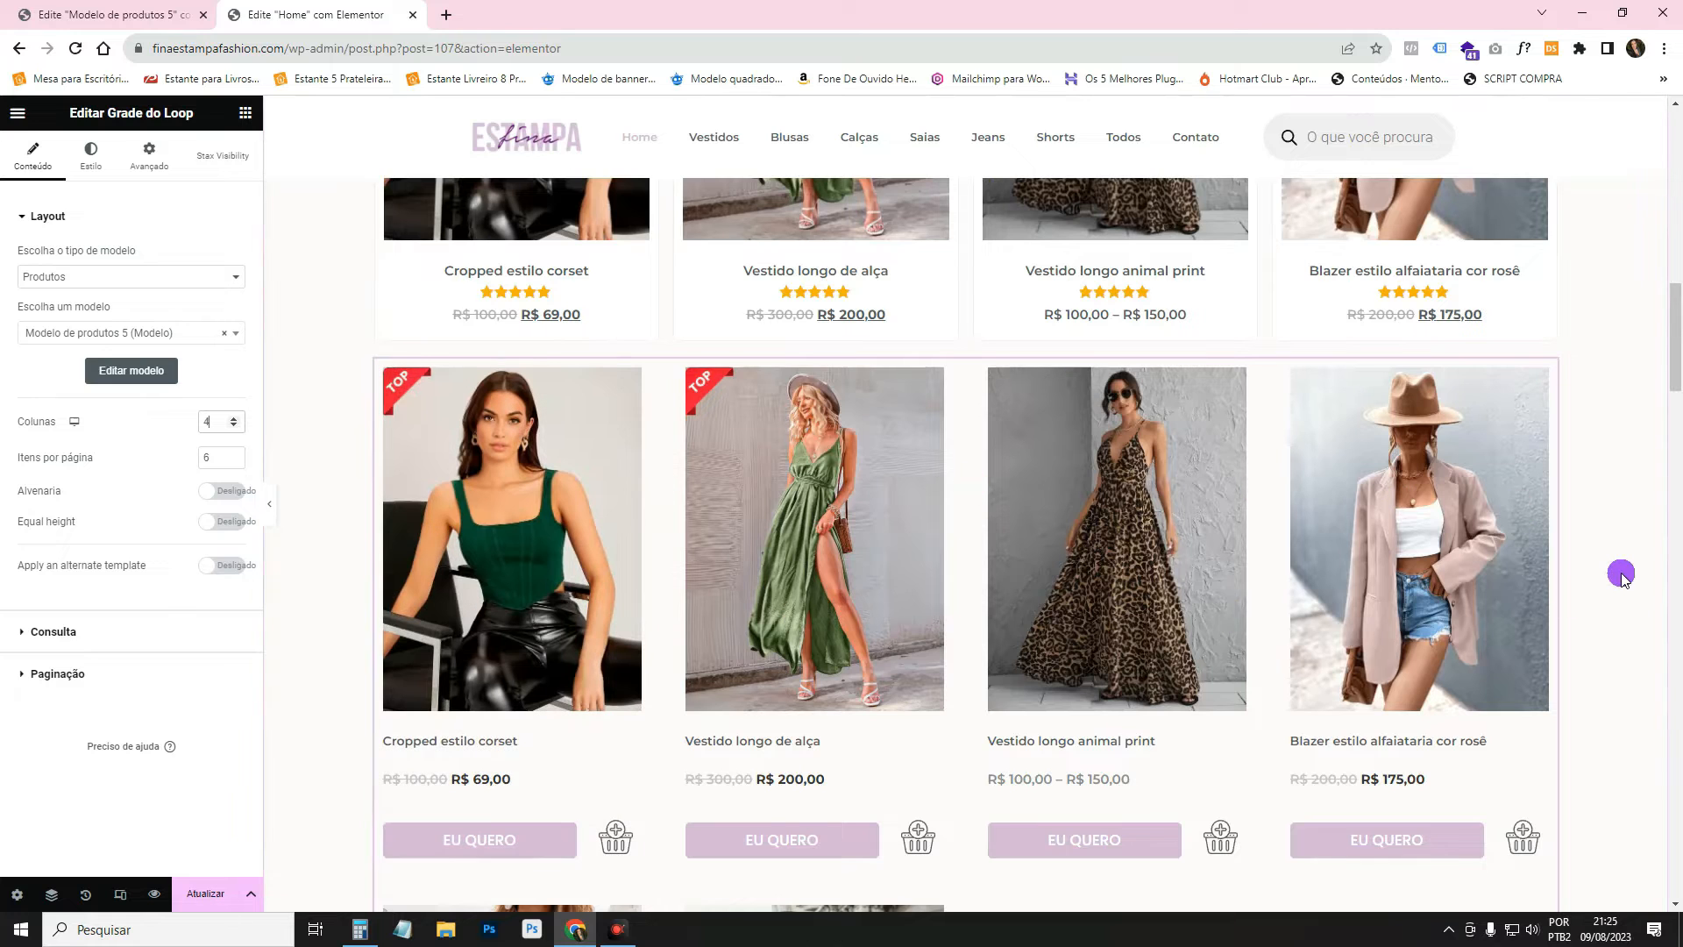
scroll(1621, 576, down, 2)
scroll(1621, 576, up, 1)
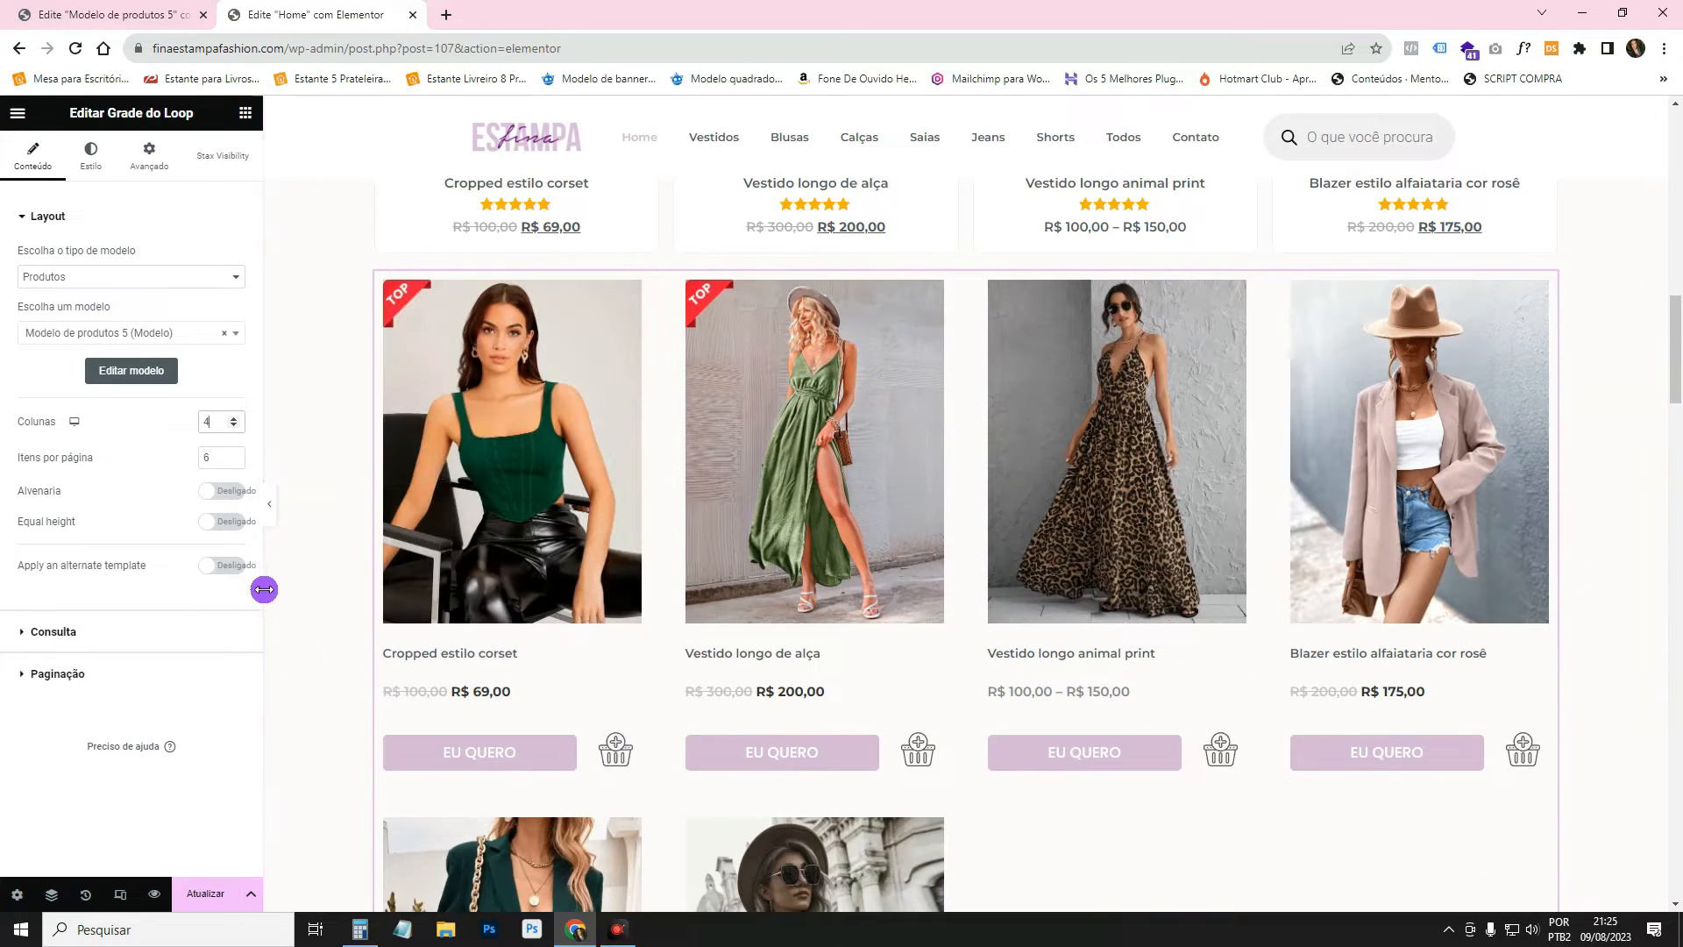
click(270, 504)
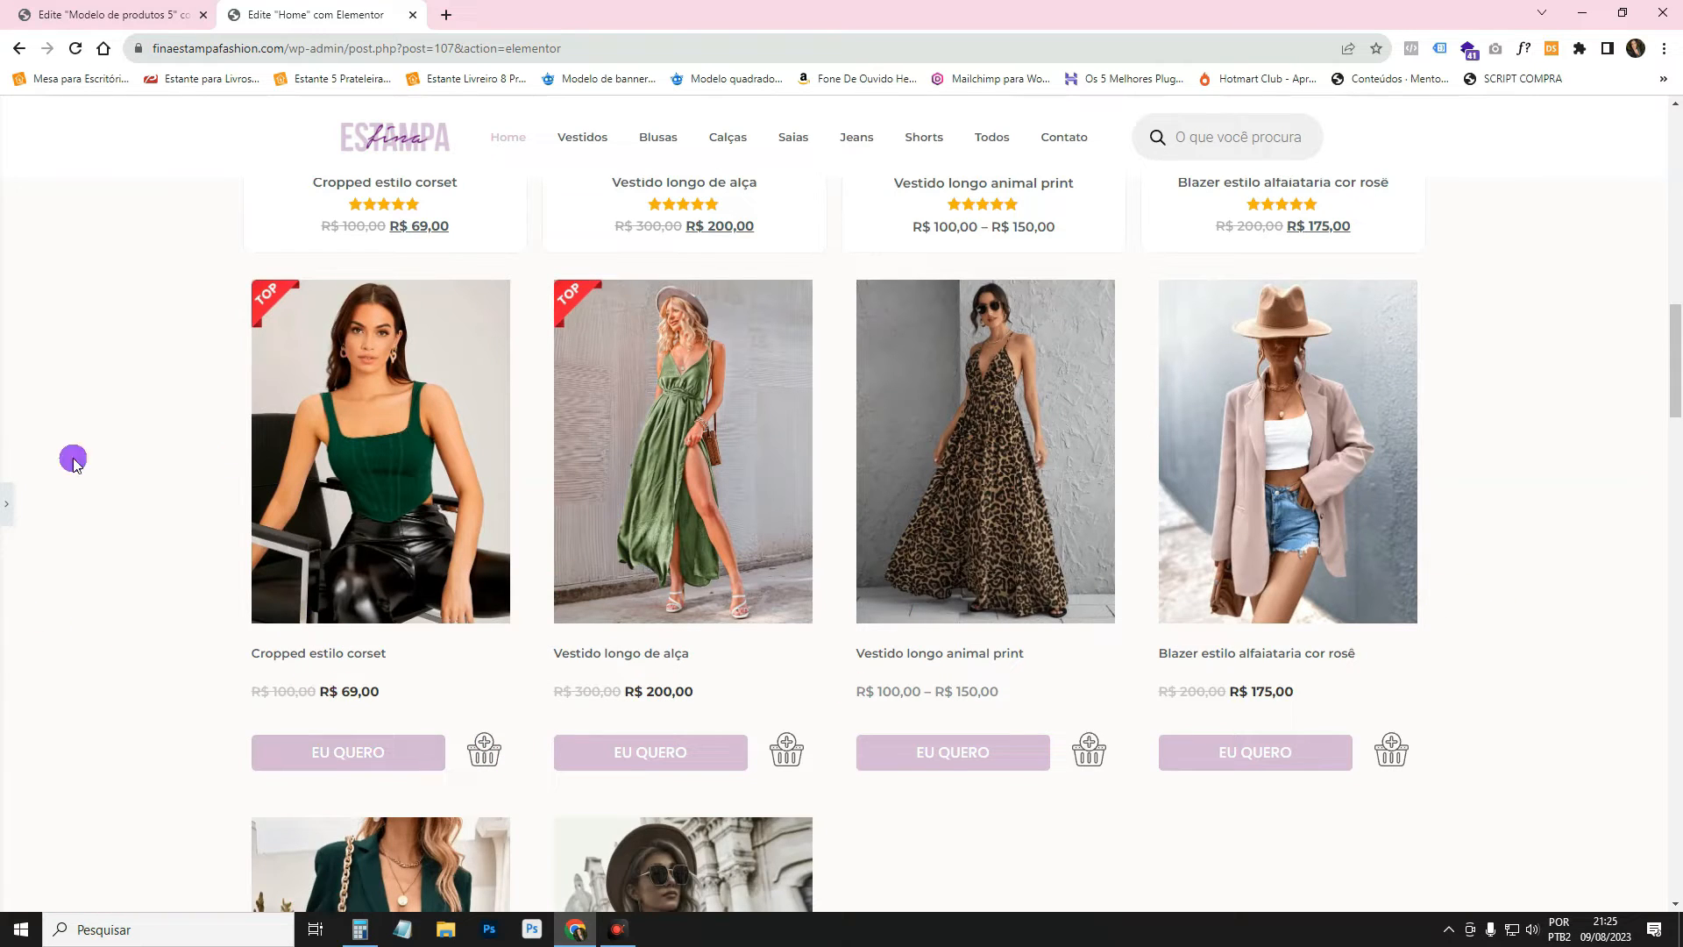
click(3, 509)
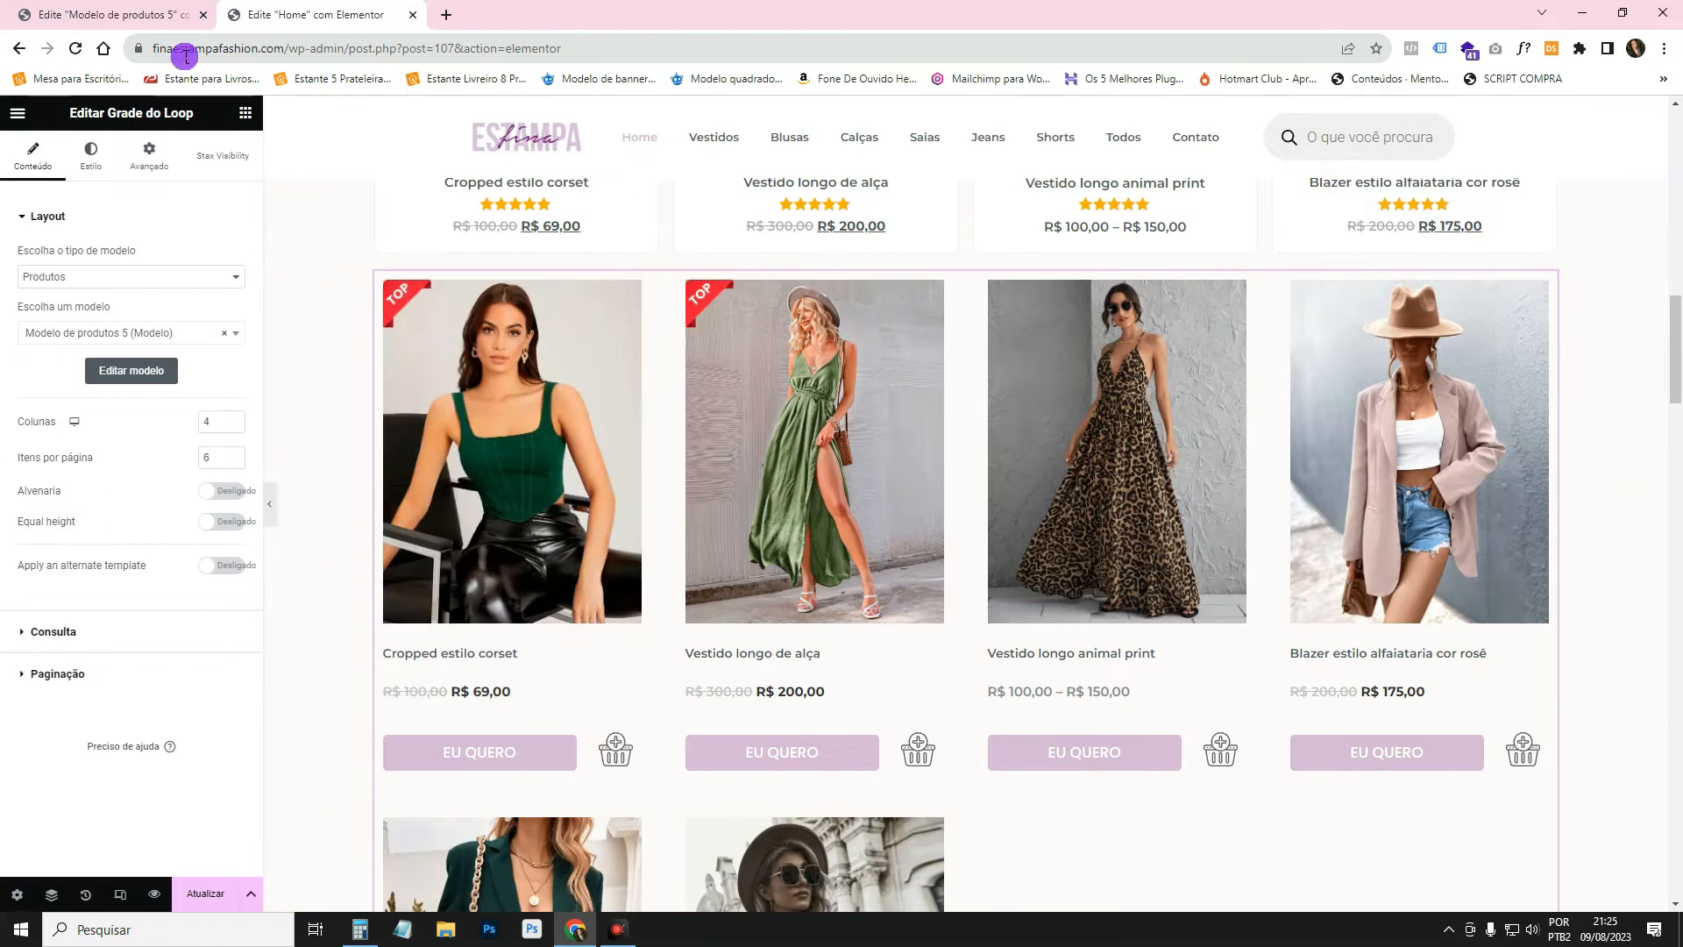
click(162, 17)
click(262, 14)
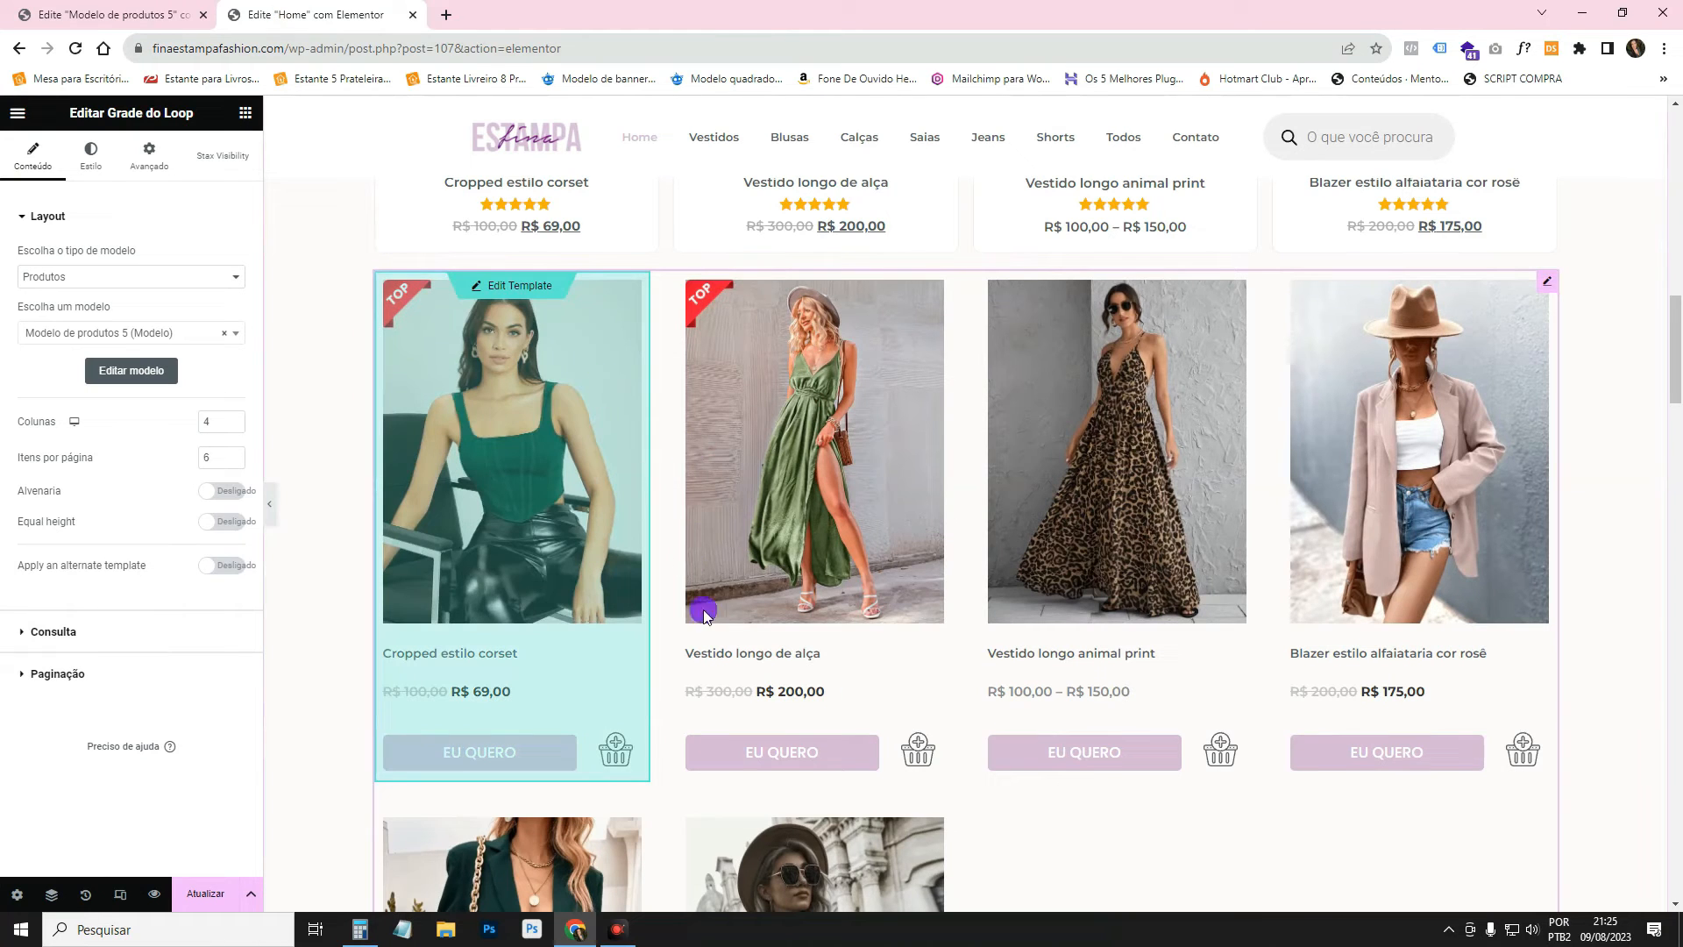
click(225, 896)
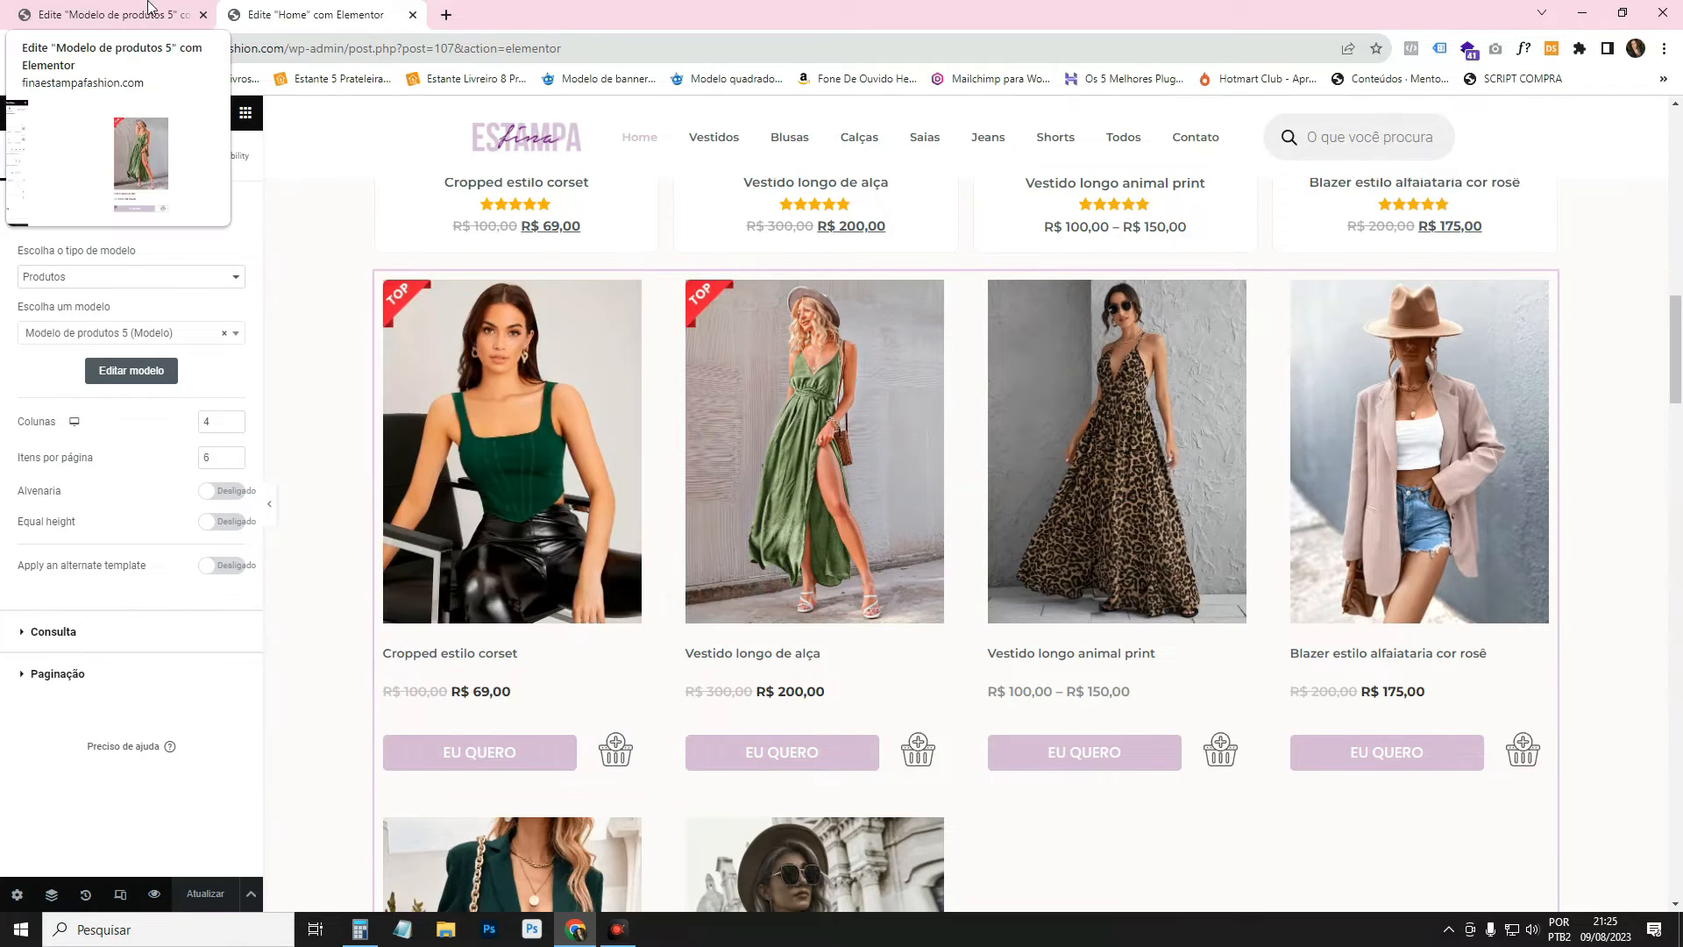
In the Modelo de produtos 5 template, give the card's outer container a classic white background.
click(110, 14)
click(973, 187)
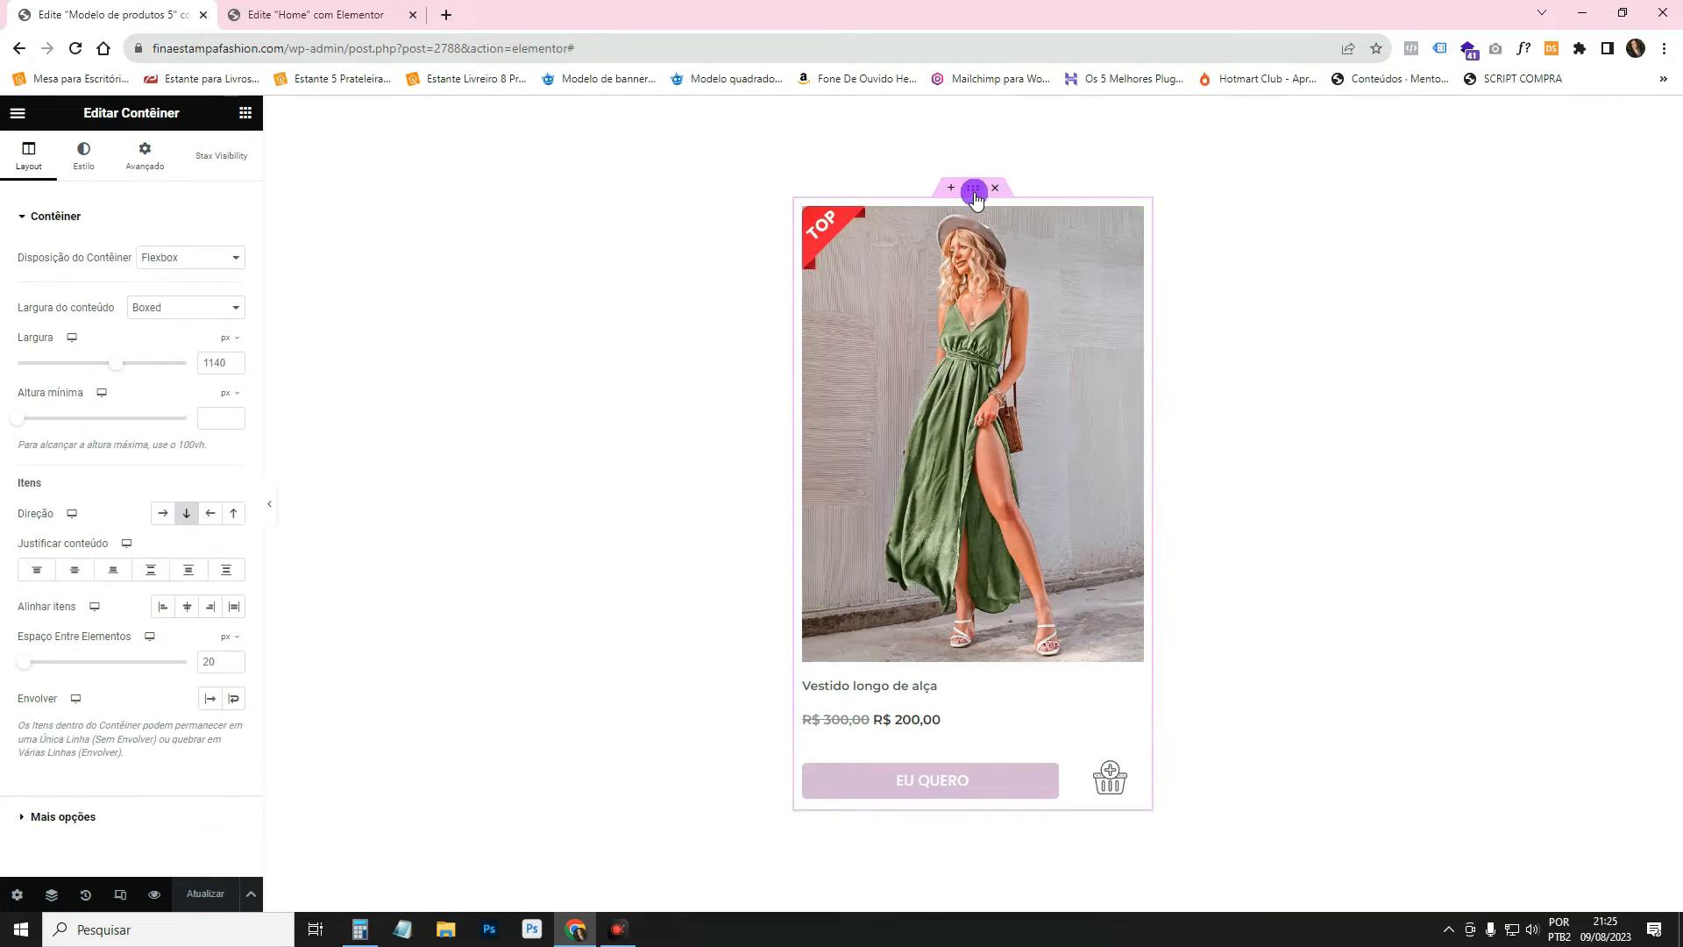
click(79, 162)
click(182, 294)
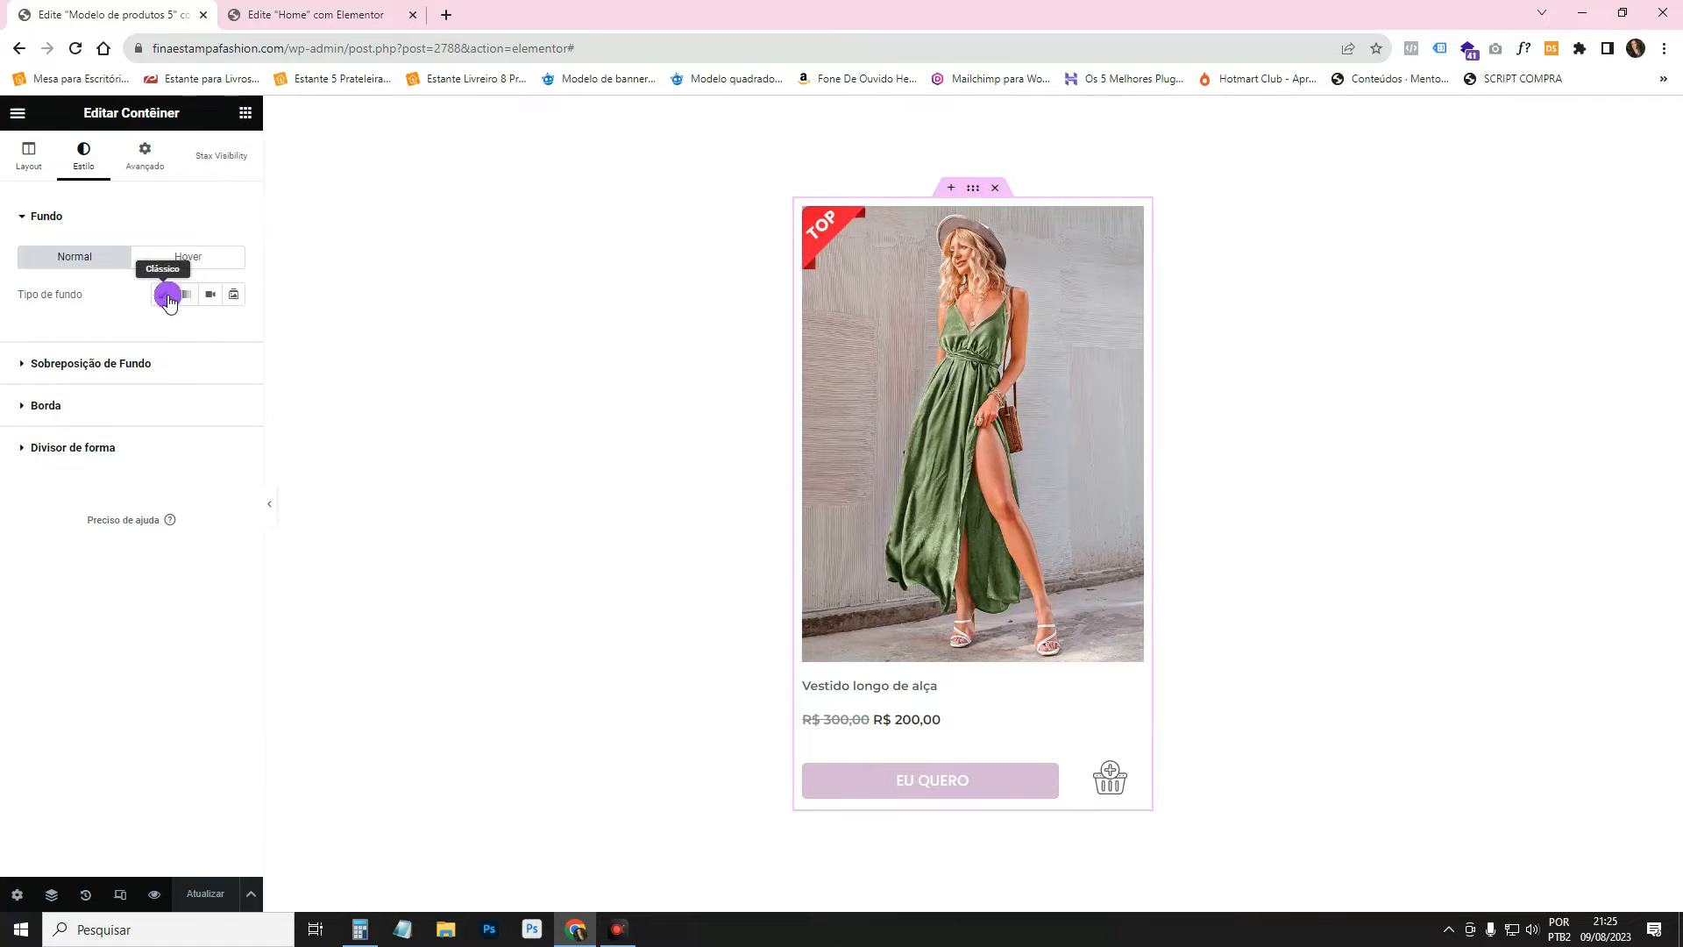
click(164, 293)
click(235, 333)
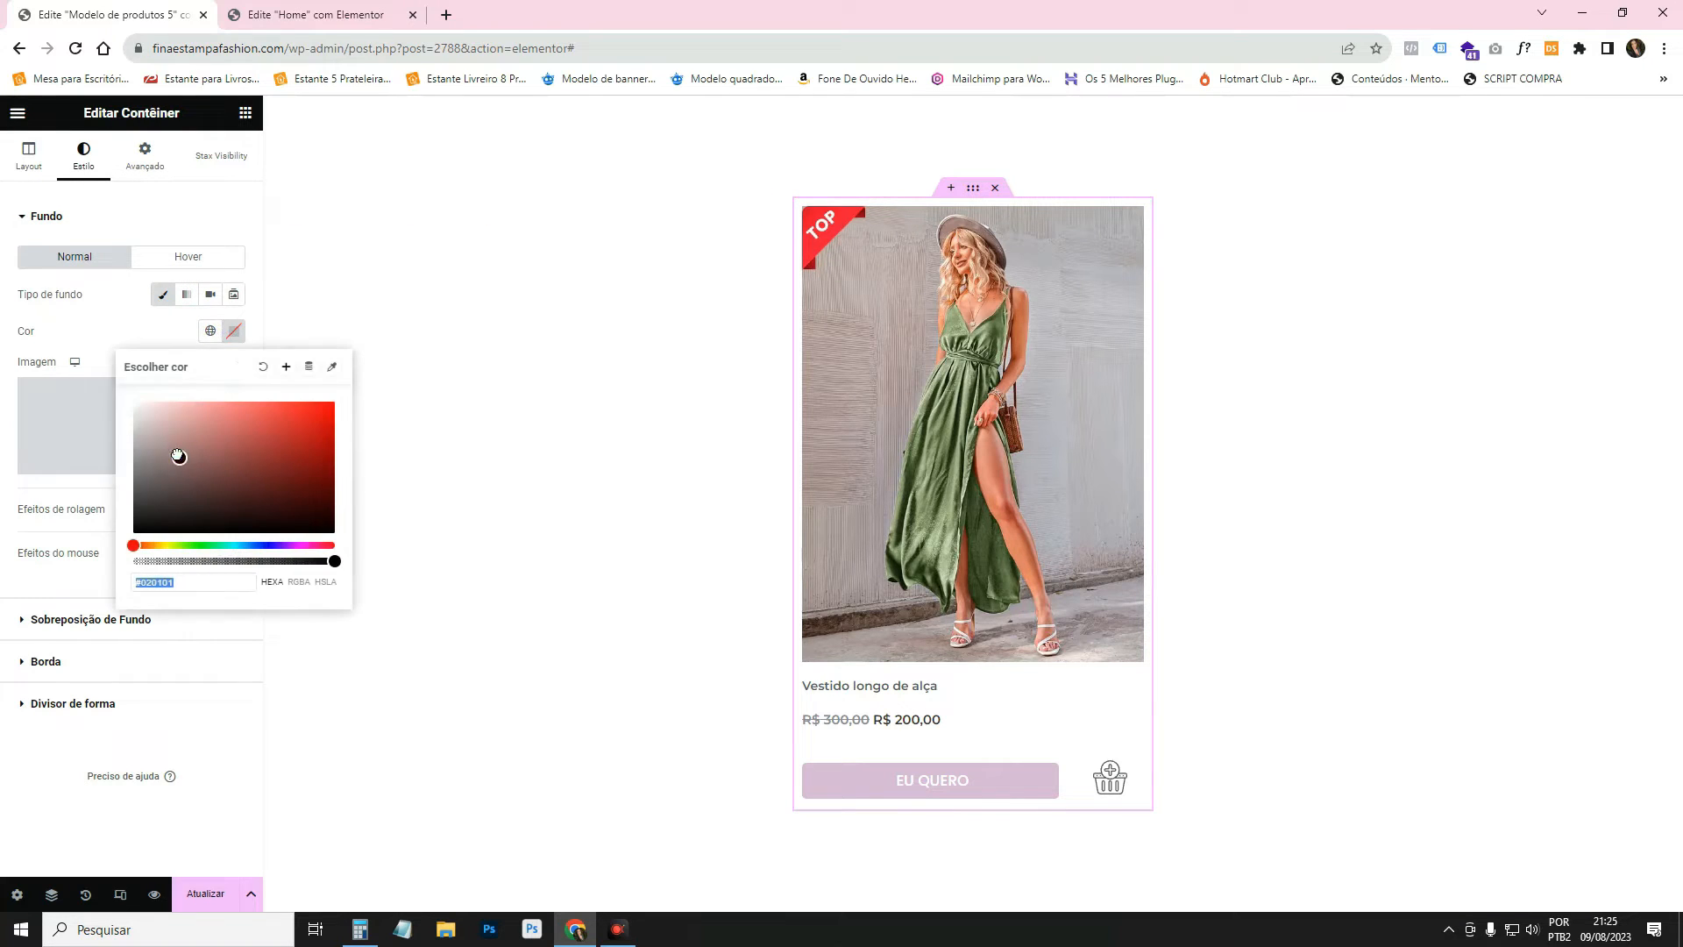
click(118, 298)
Compare the new loop grid's cards with the existing product cards on the Home page at full width.
click(294, 10)
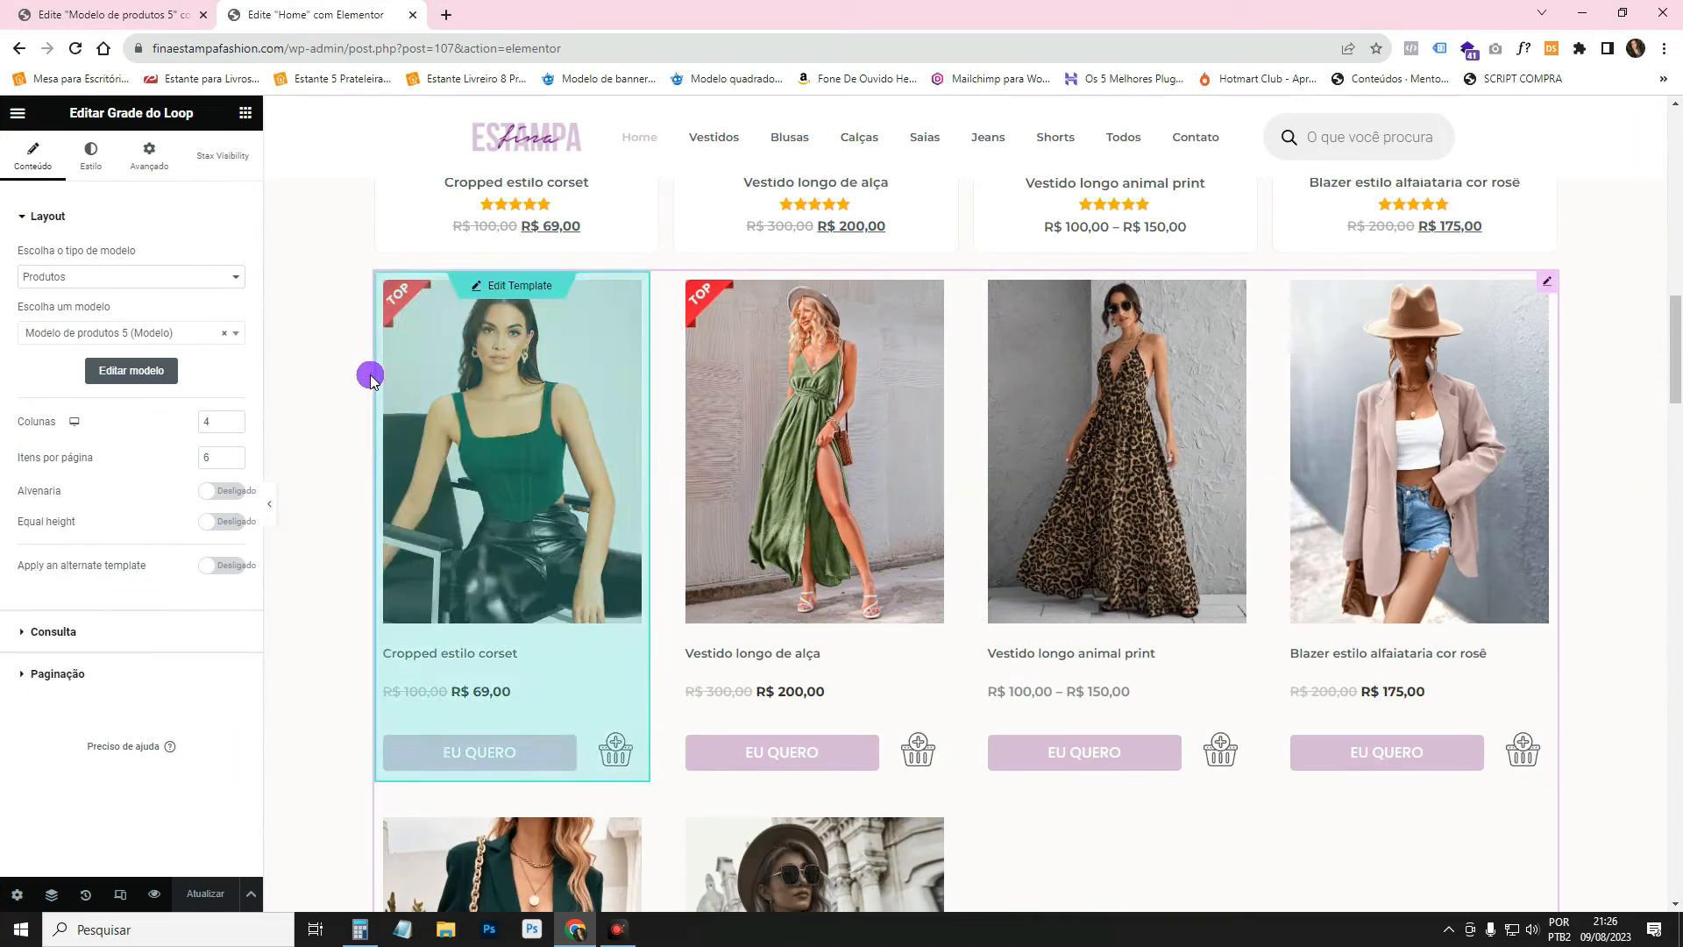
click(268, 505)
scroll(131, 481, up, 3)
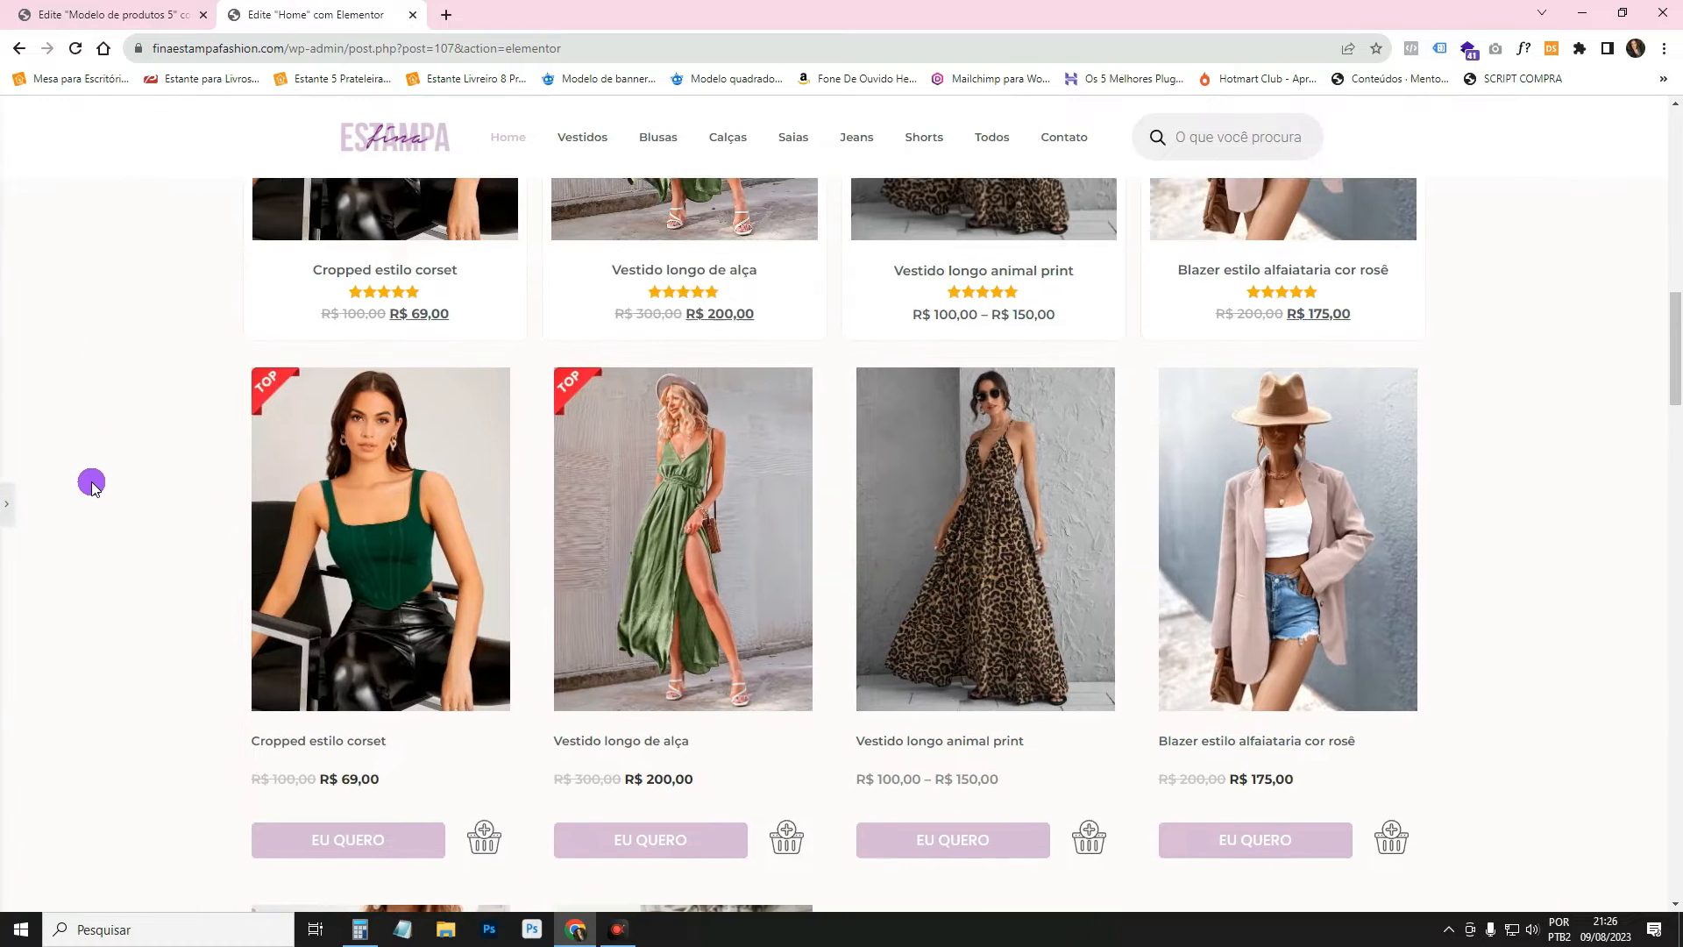
scroll(764, 455, down, 1)
scroll(764, 456, down, 2)
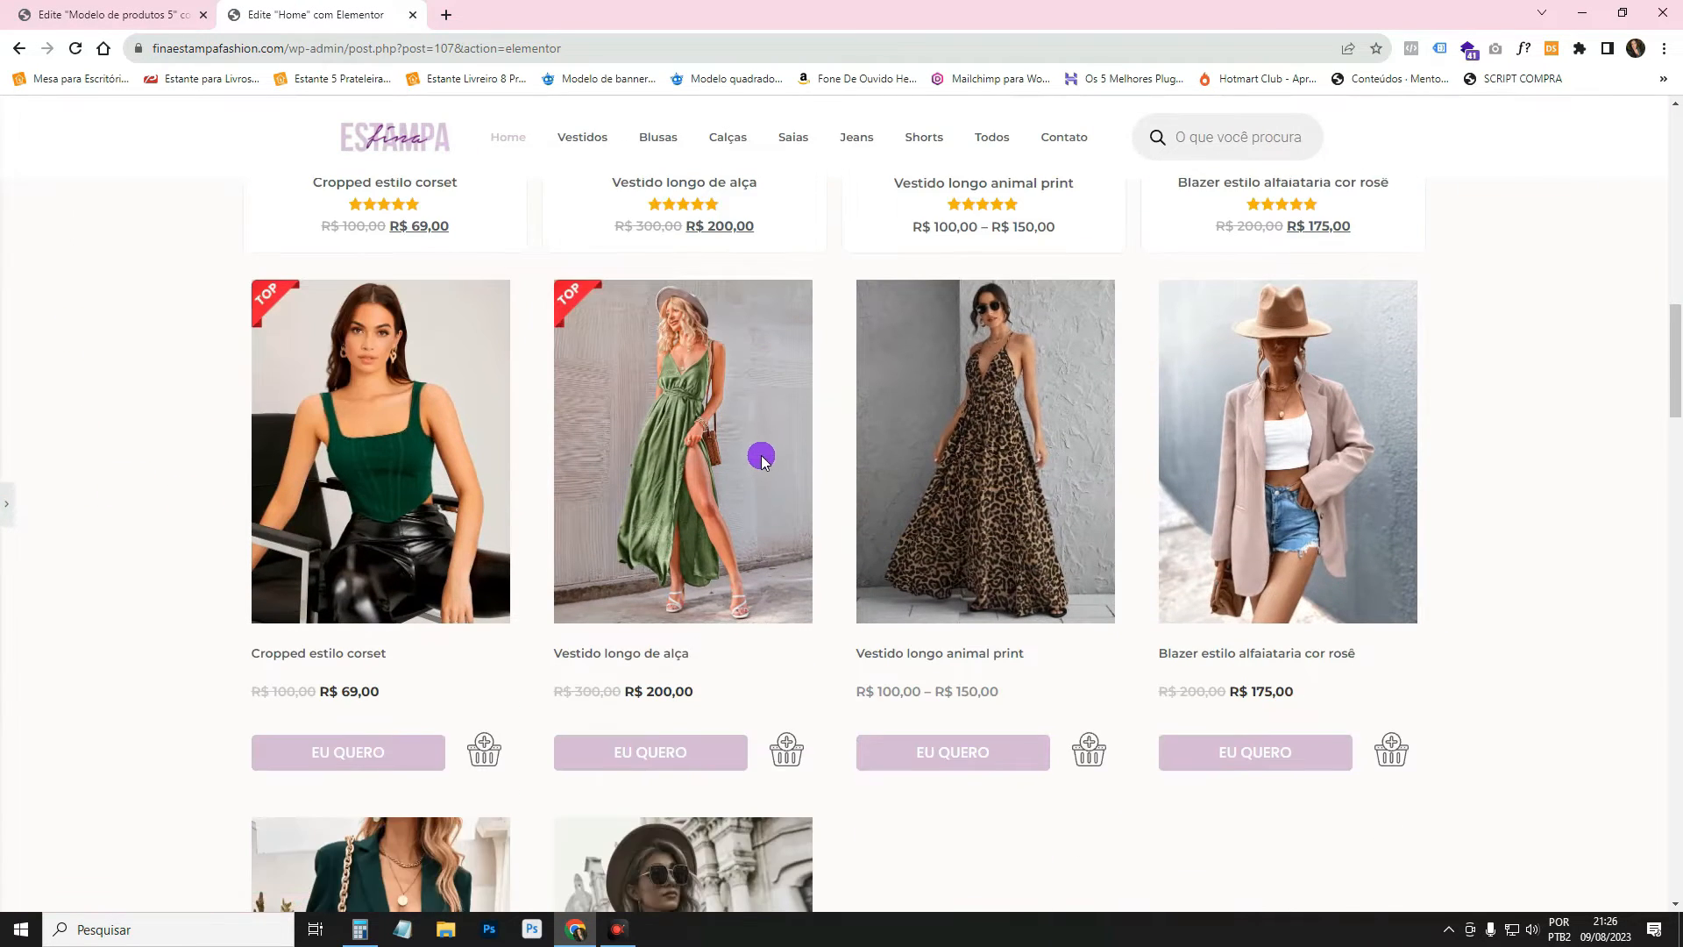
Add a box shadow to the template's outer container and reduce the opacity of its black colour.
click(161, 6)
click(105, 661)
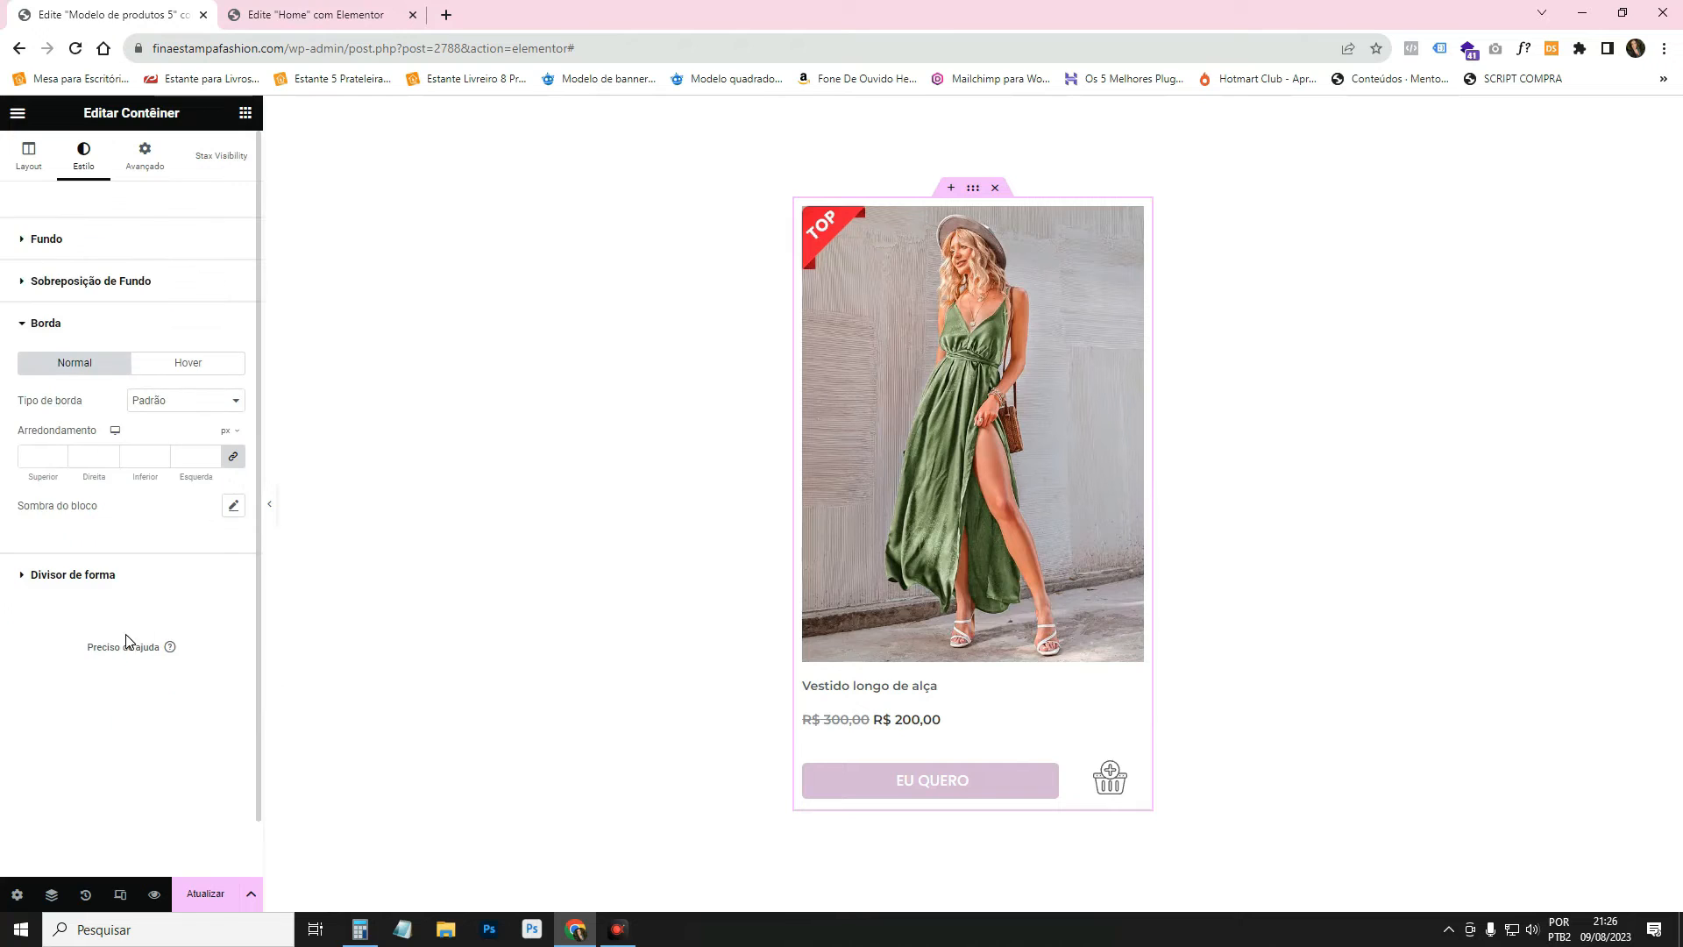
click(235, 507)
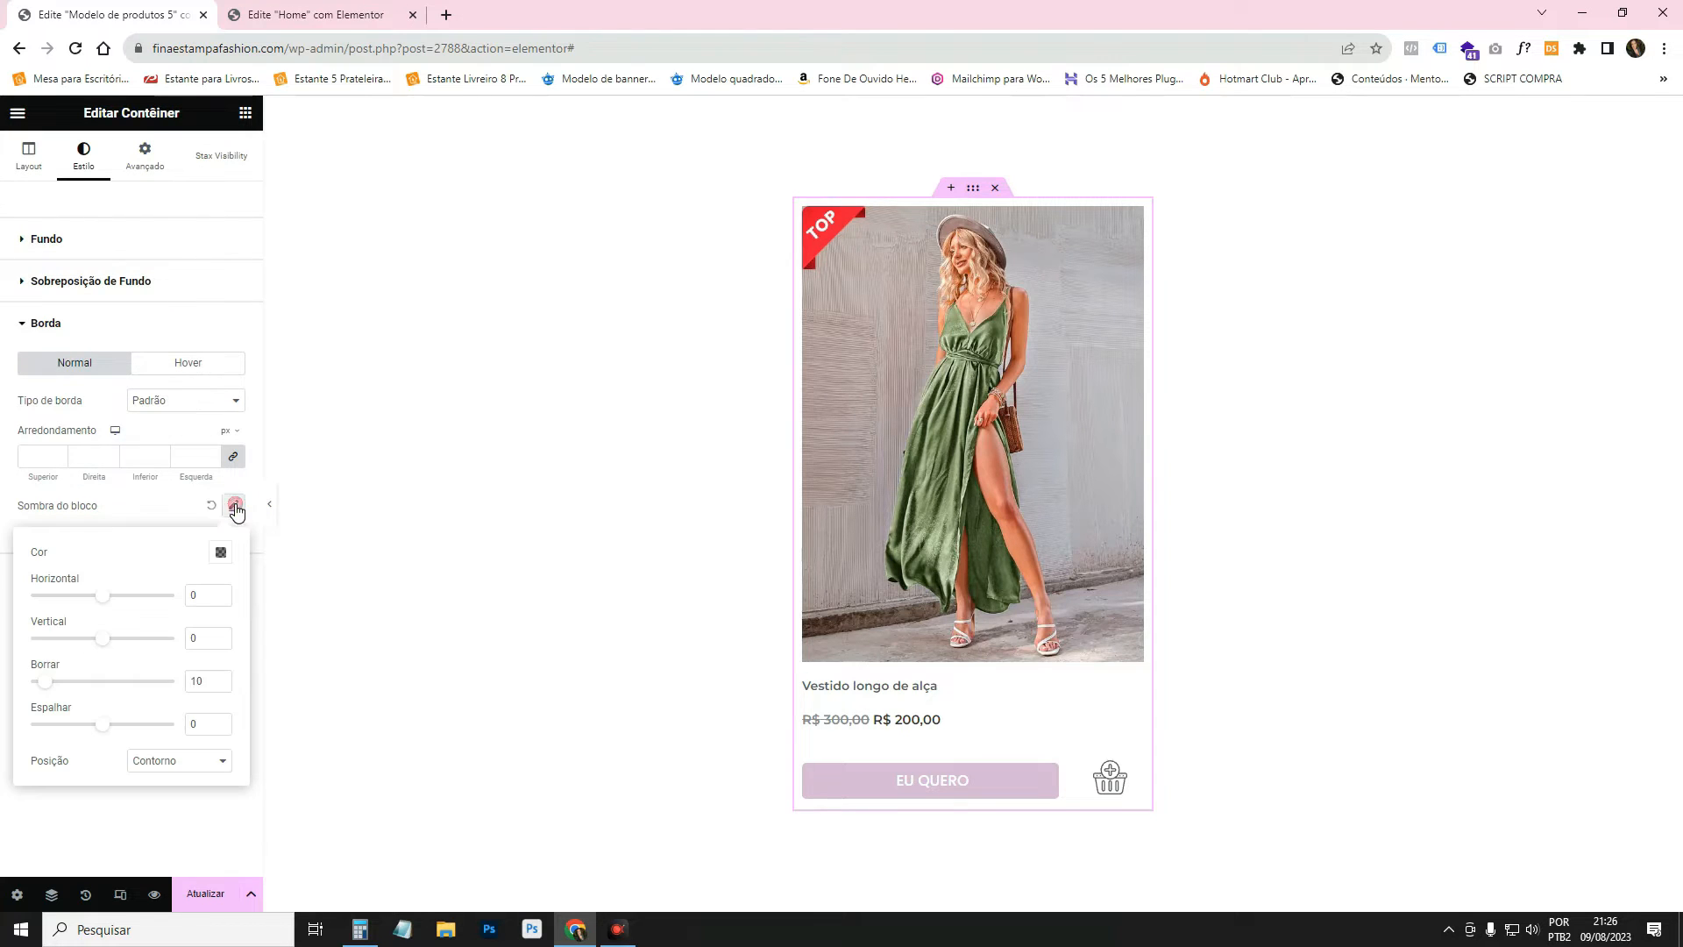
click(220, 552)
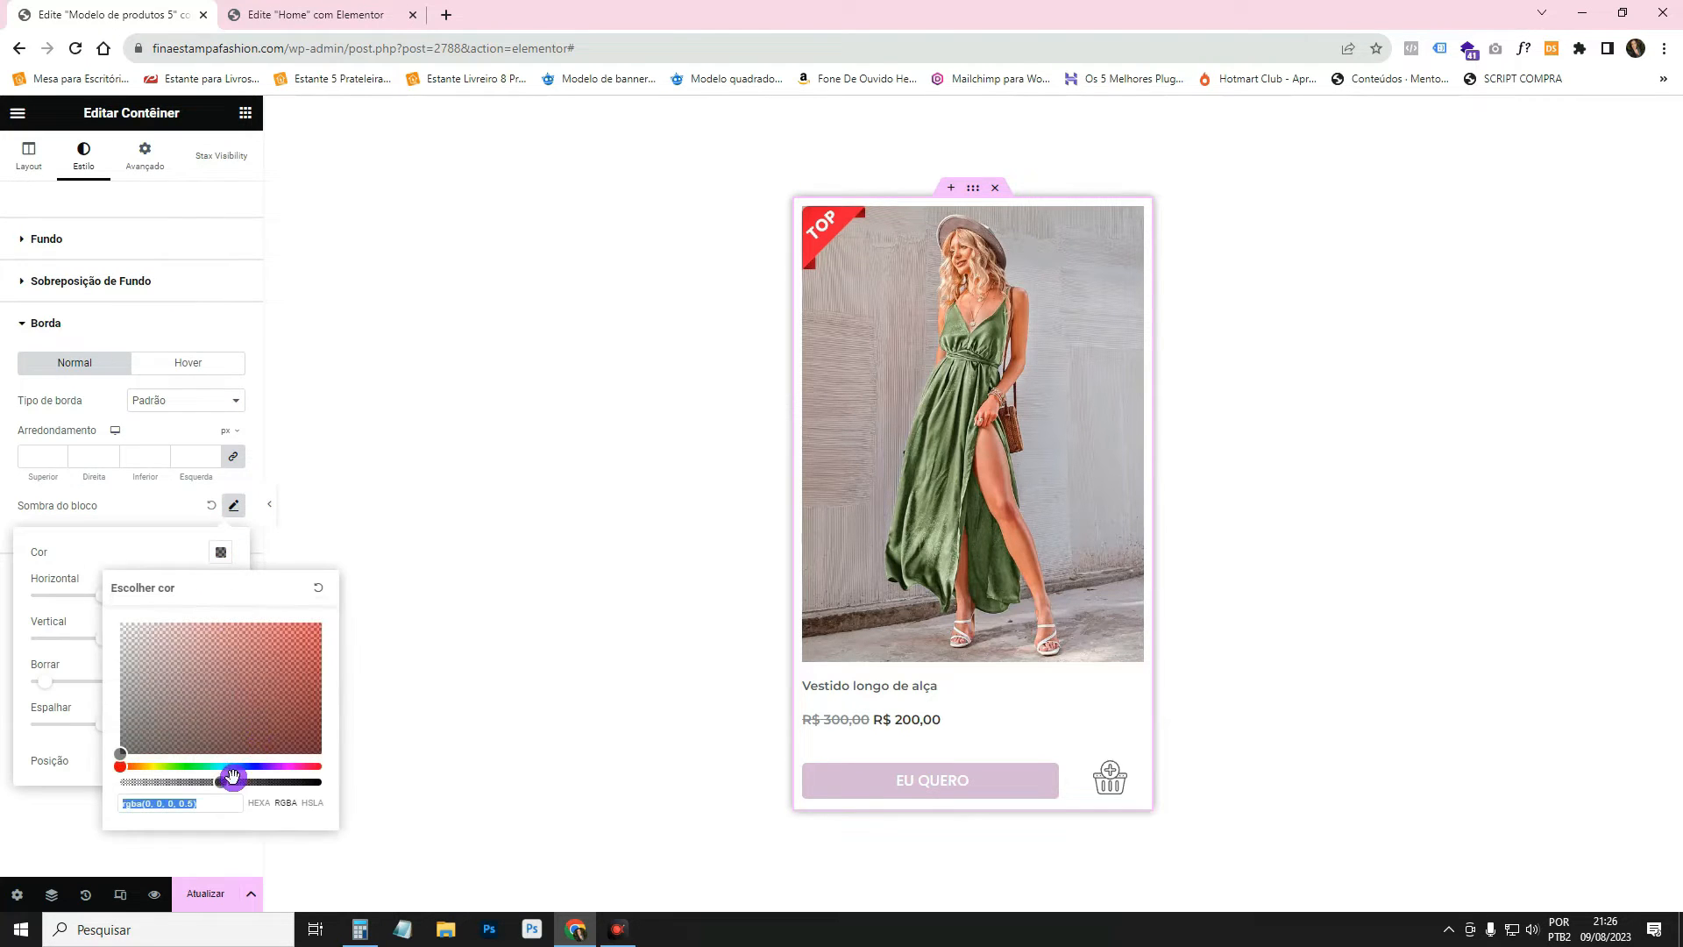
drag(209, 784, 153, 788)
click(70, 619)
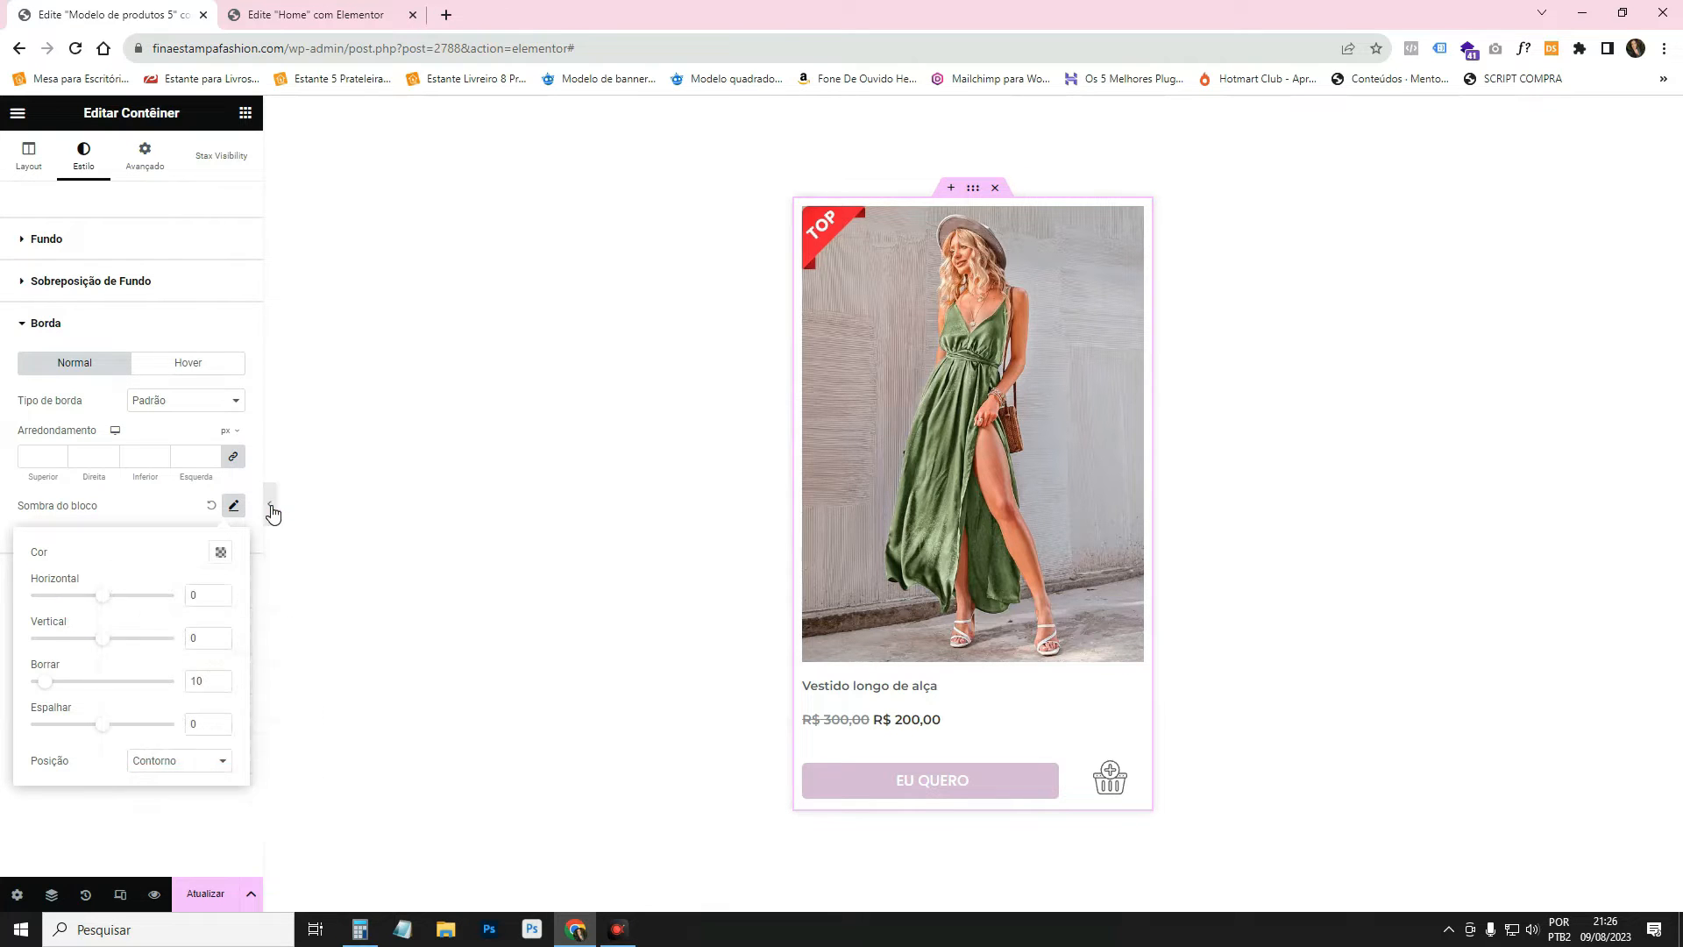
Preview the card and soften its box shadow colour to rgba(0, 0, 0, 0.13).
click(269, 505)
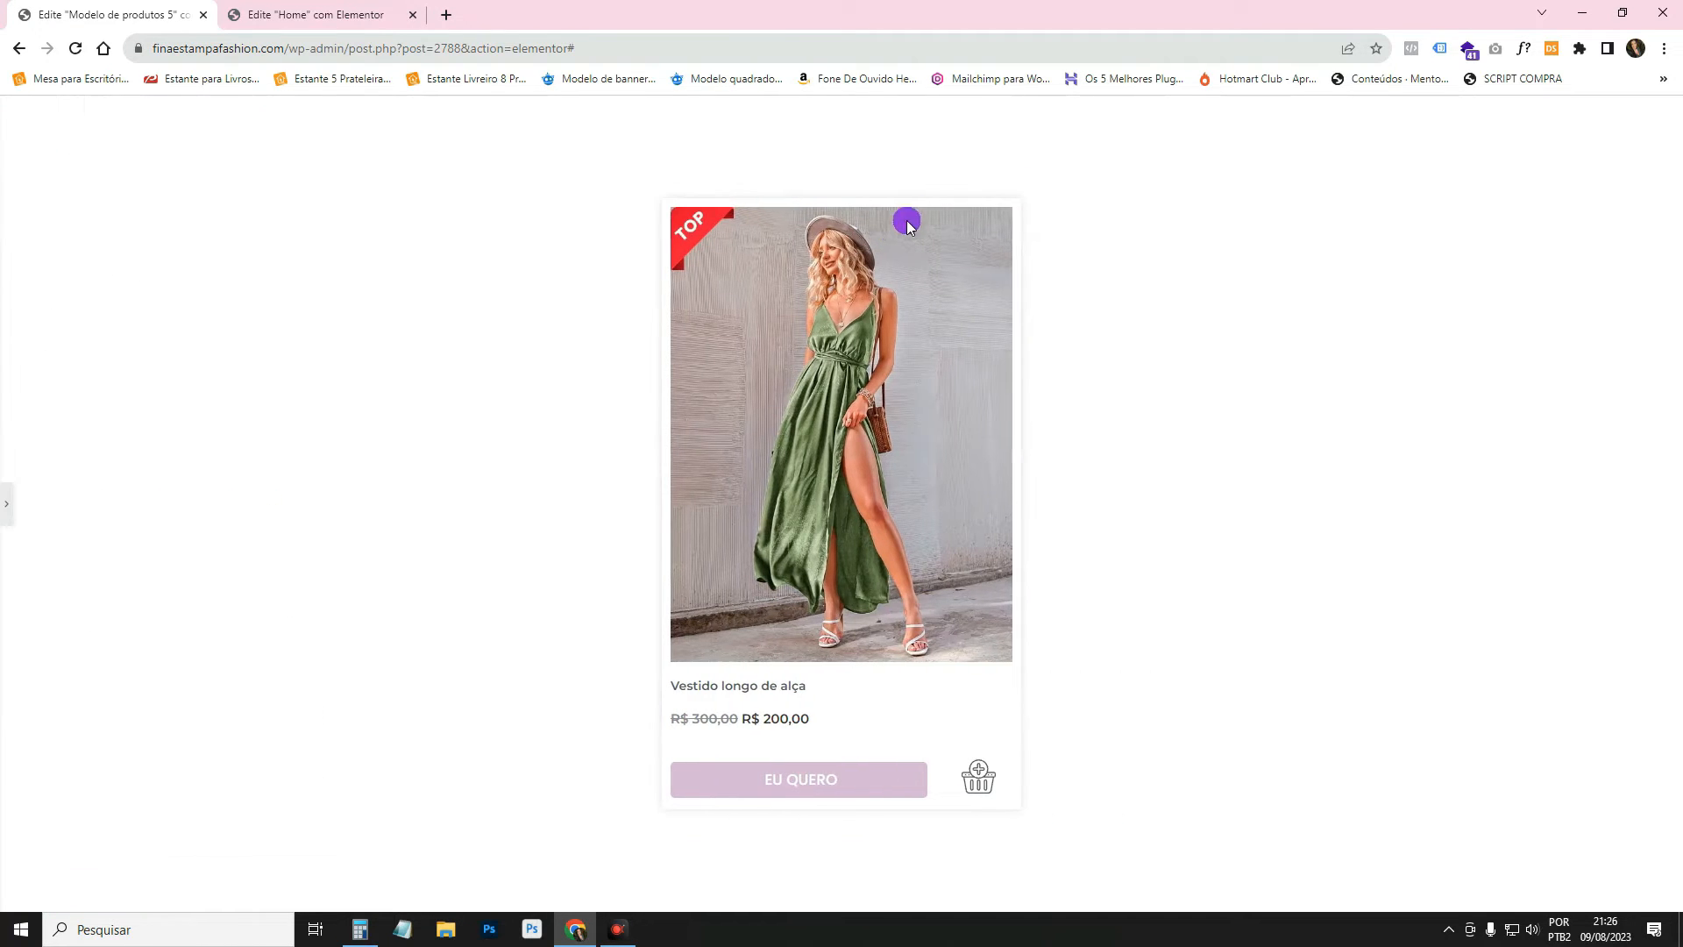
click(6, 509)
click(231, 509)
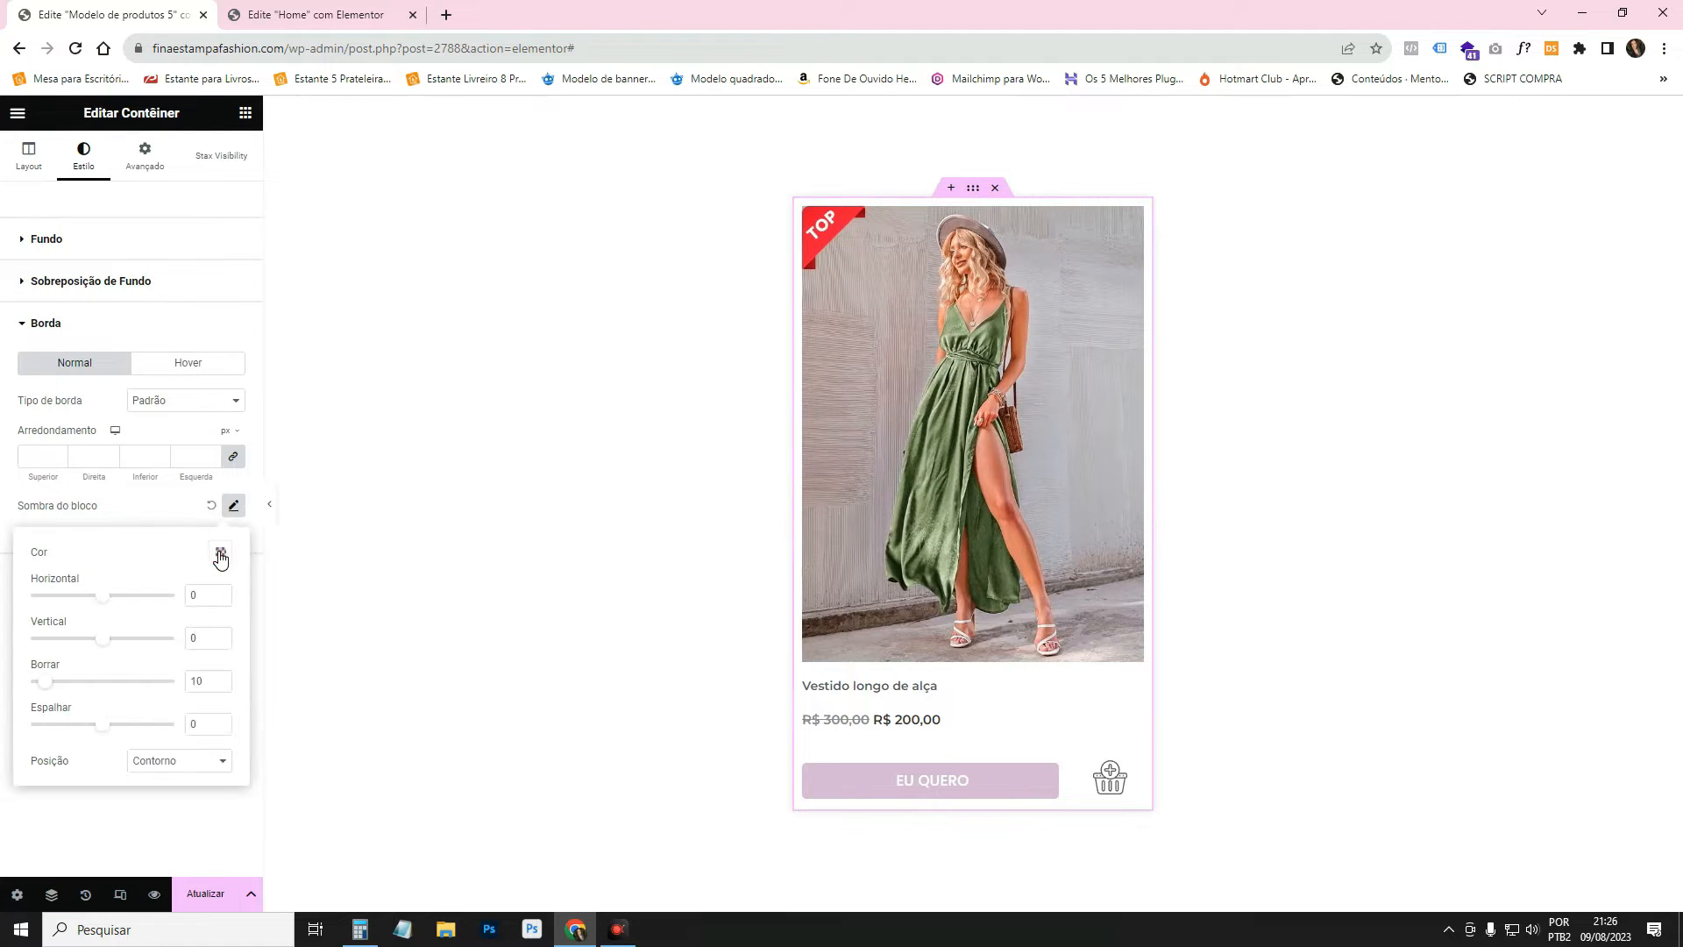
click(220, 554)
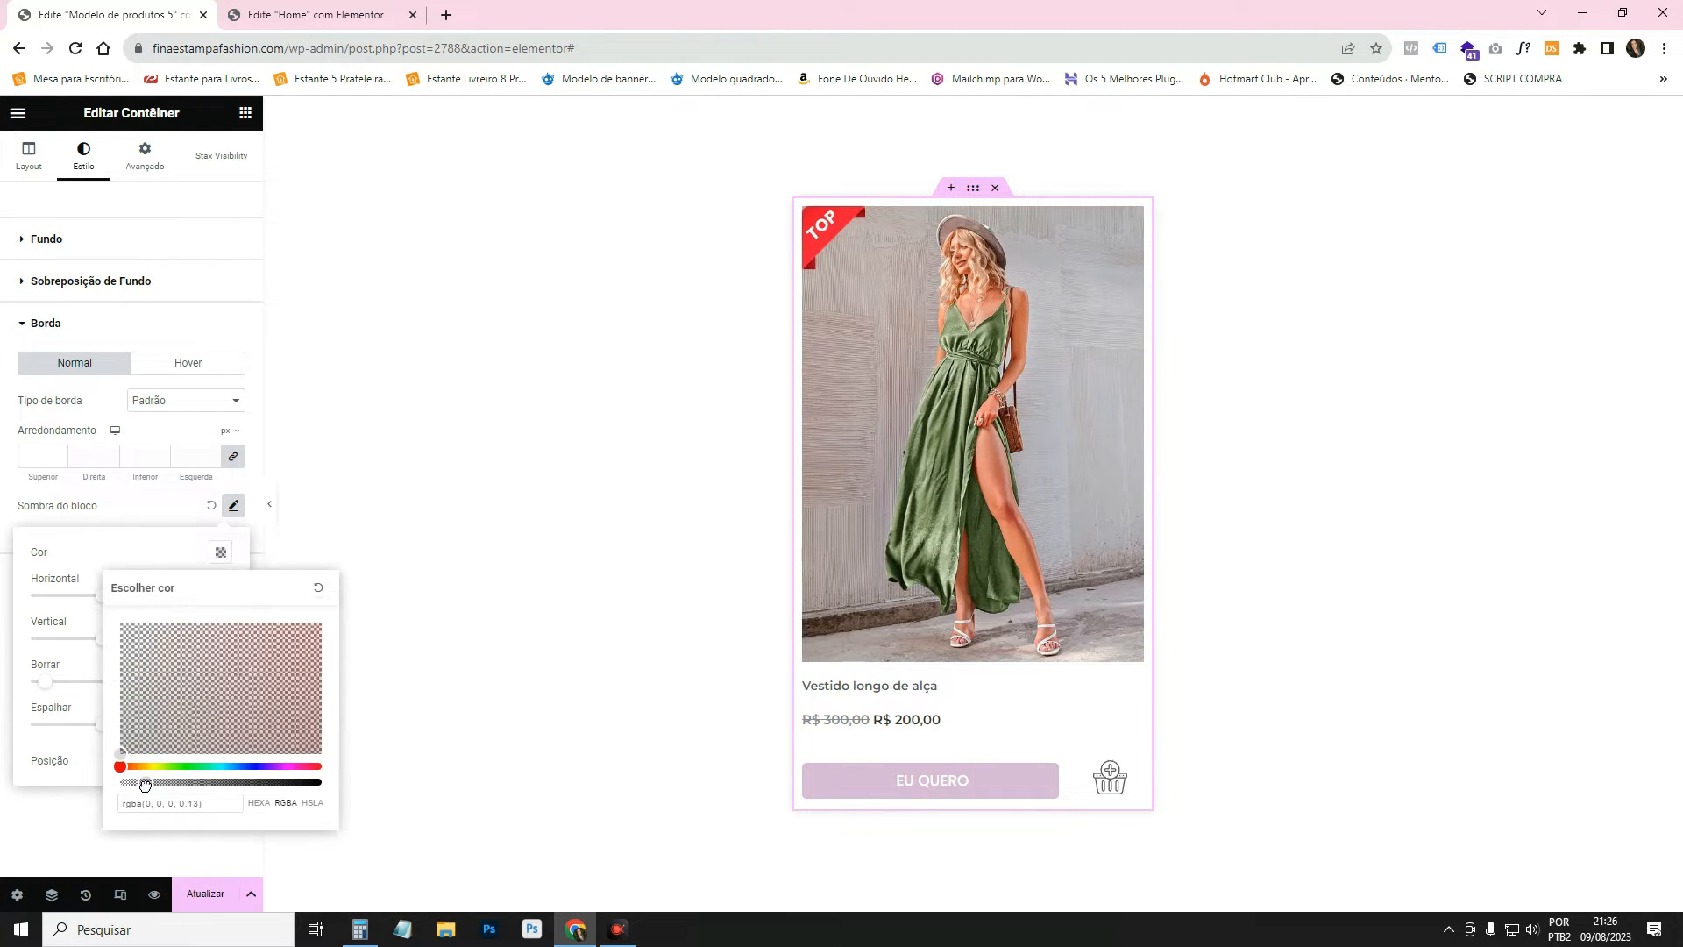
click(269, 505)
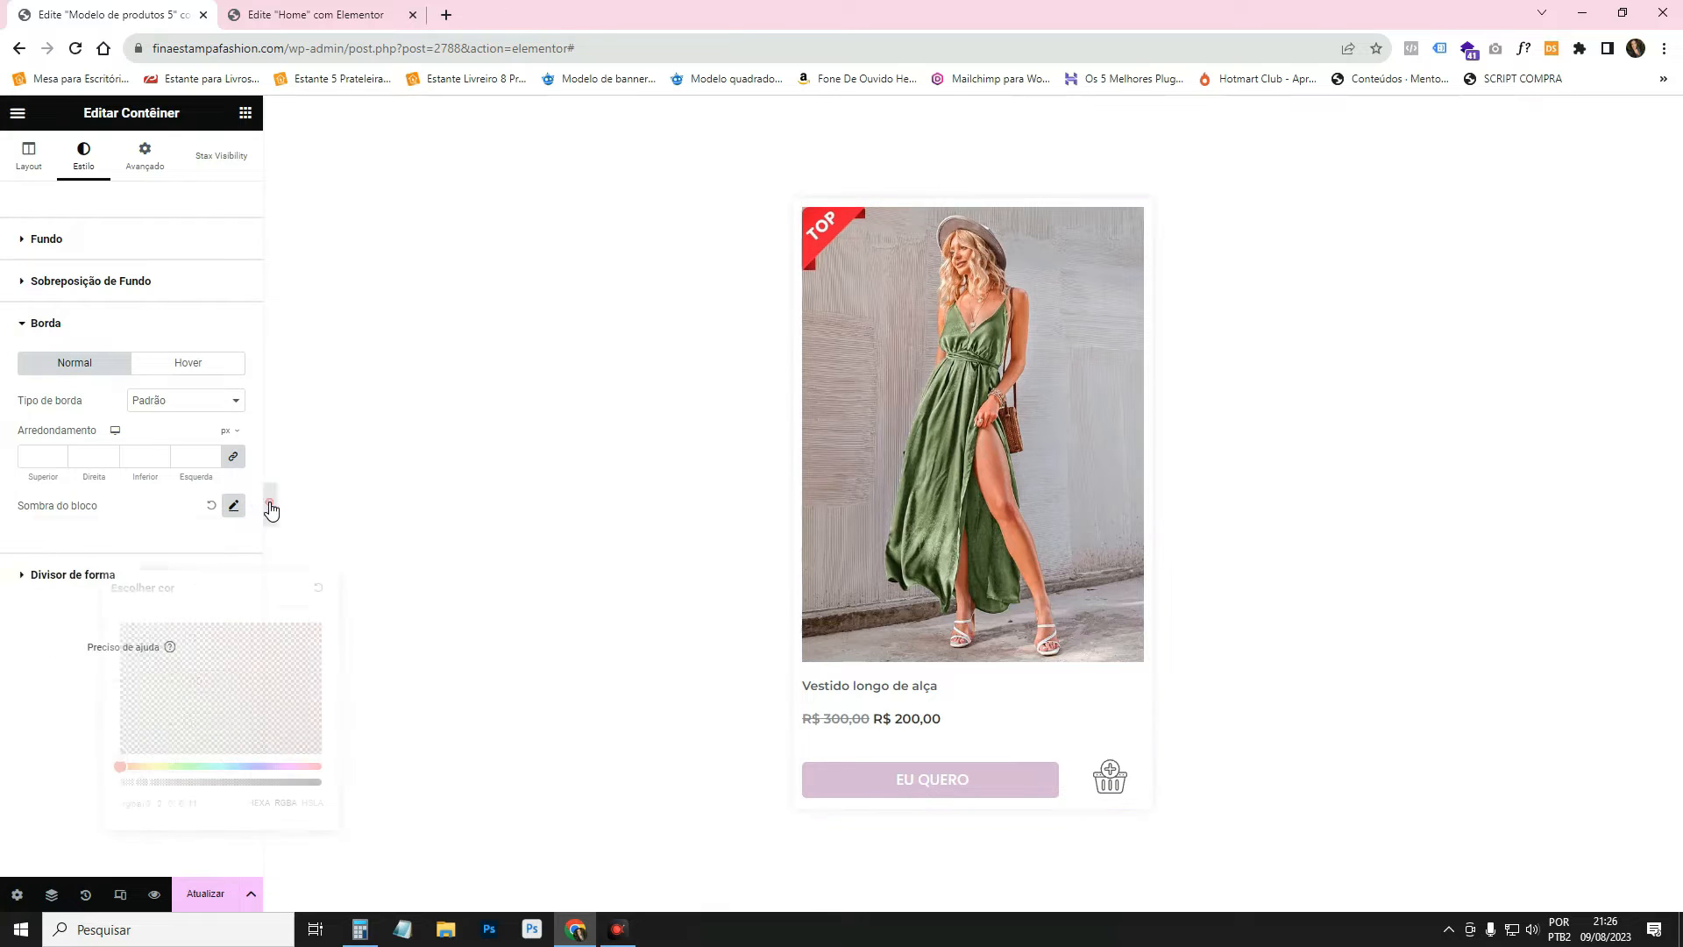
click(4, 500)
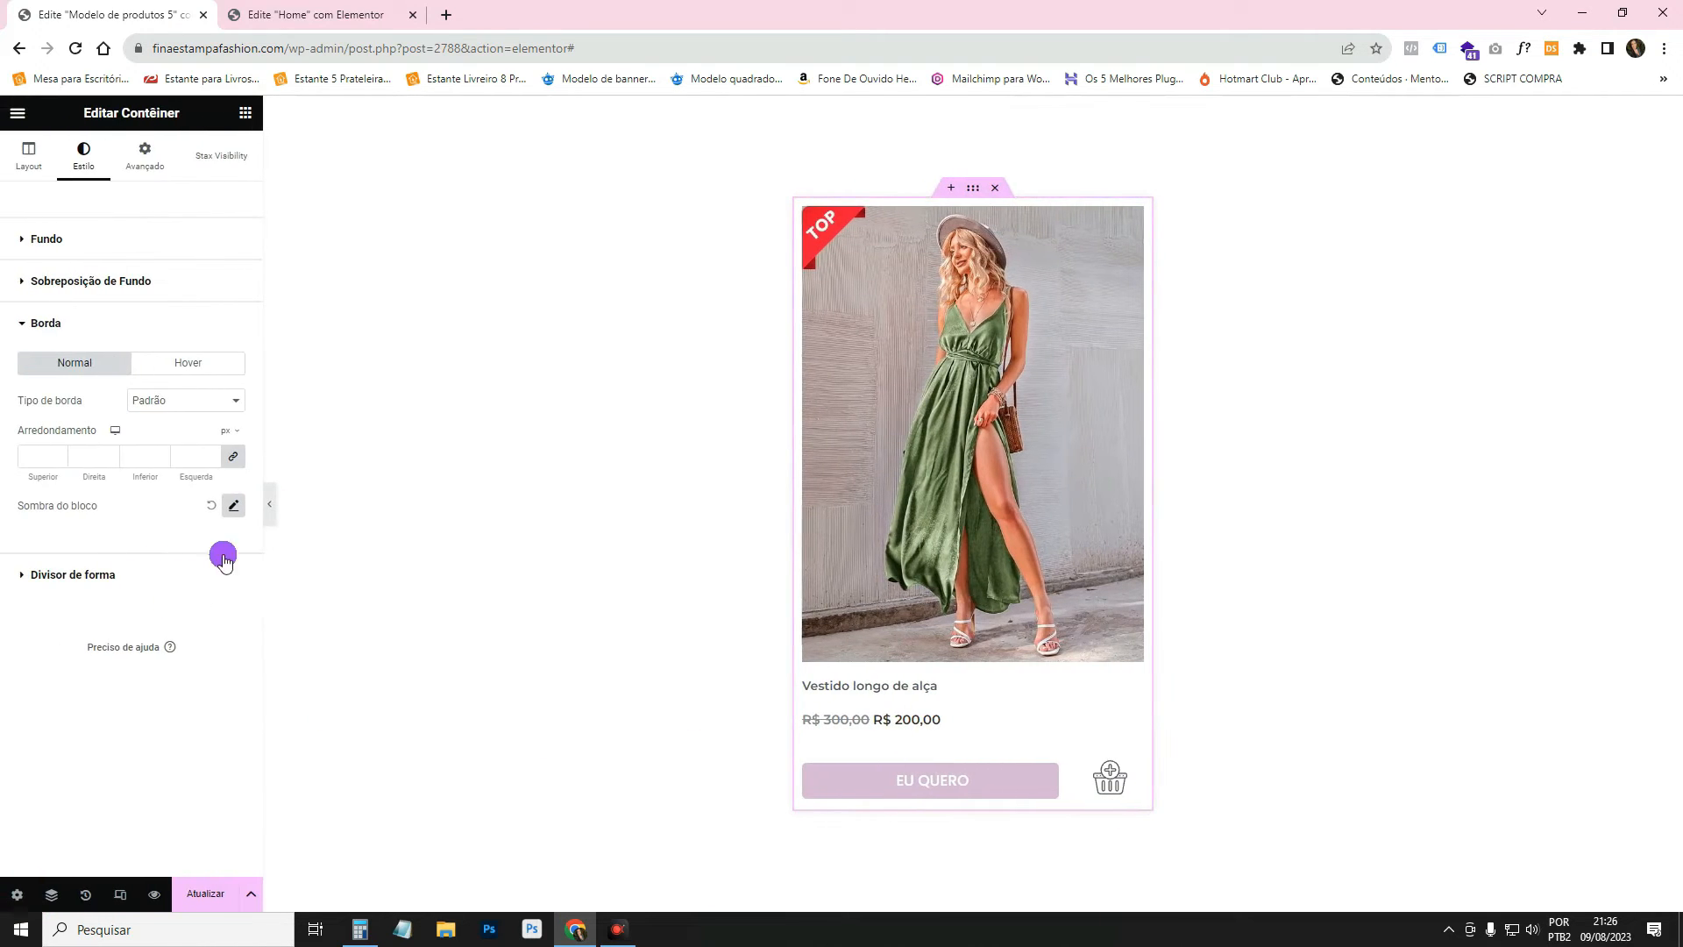
Set the shadow's blur to 11 and round the outer container's corners to 10 px on all sides.
click(233, 505)
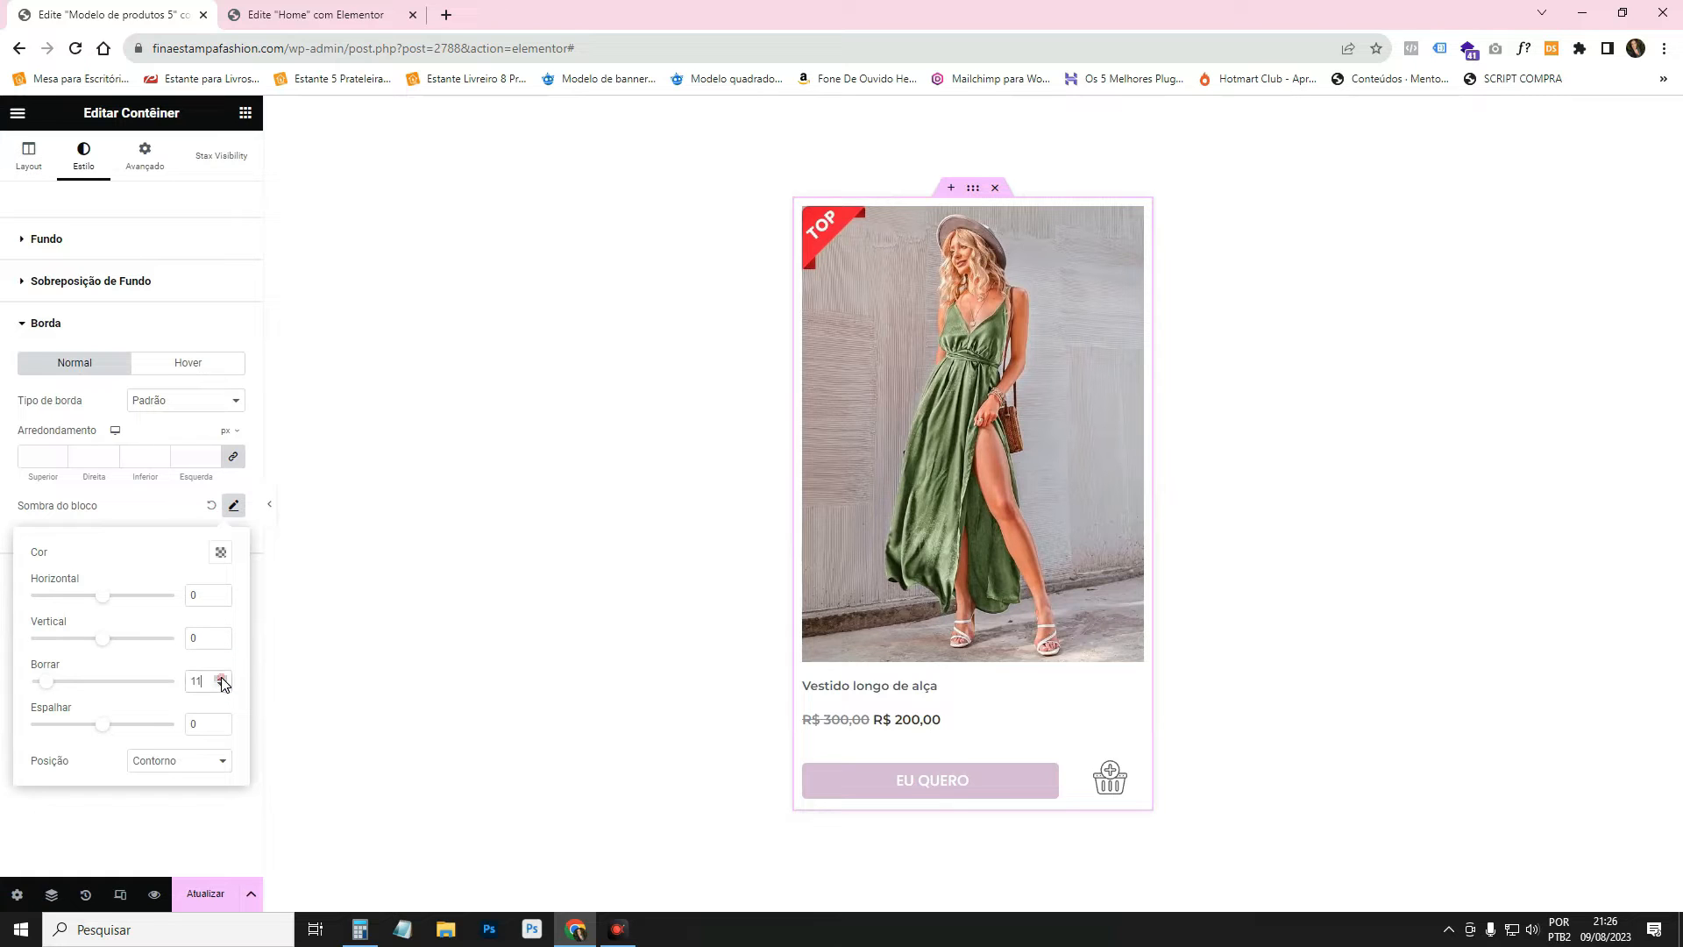
click(271, 526)
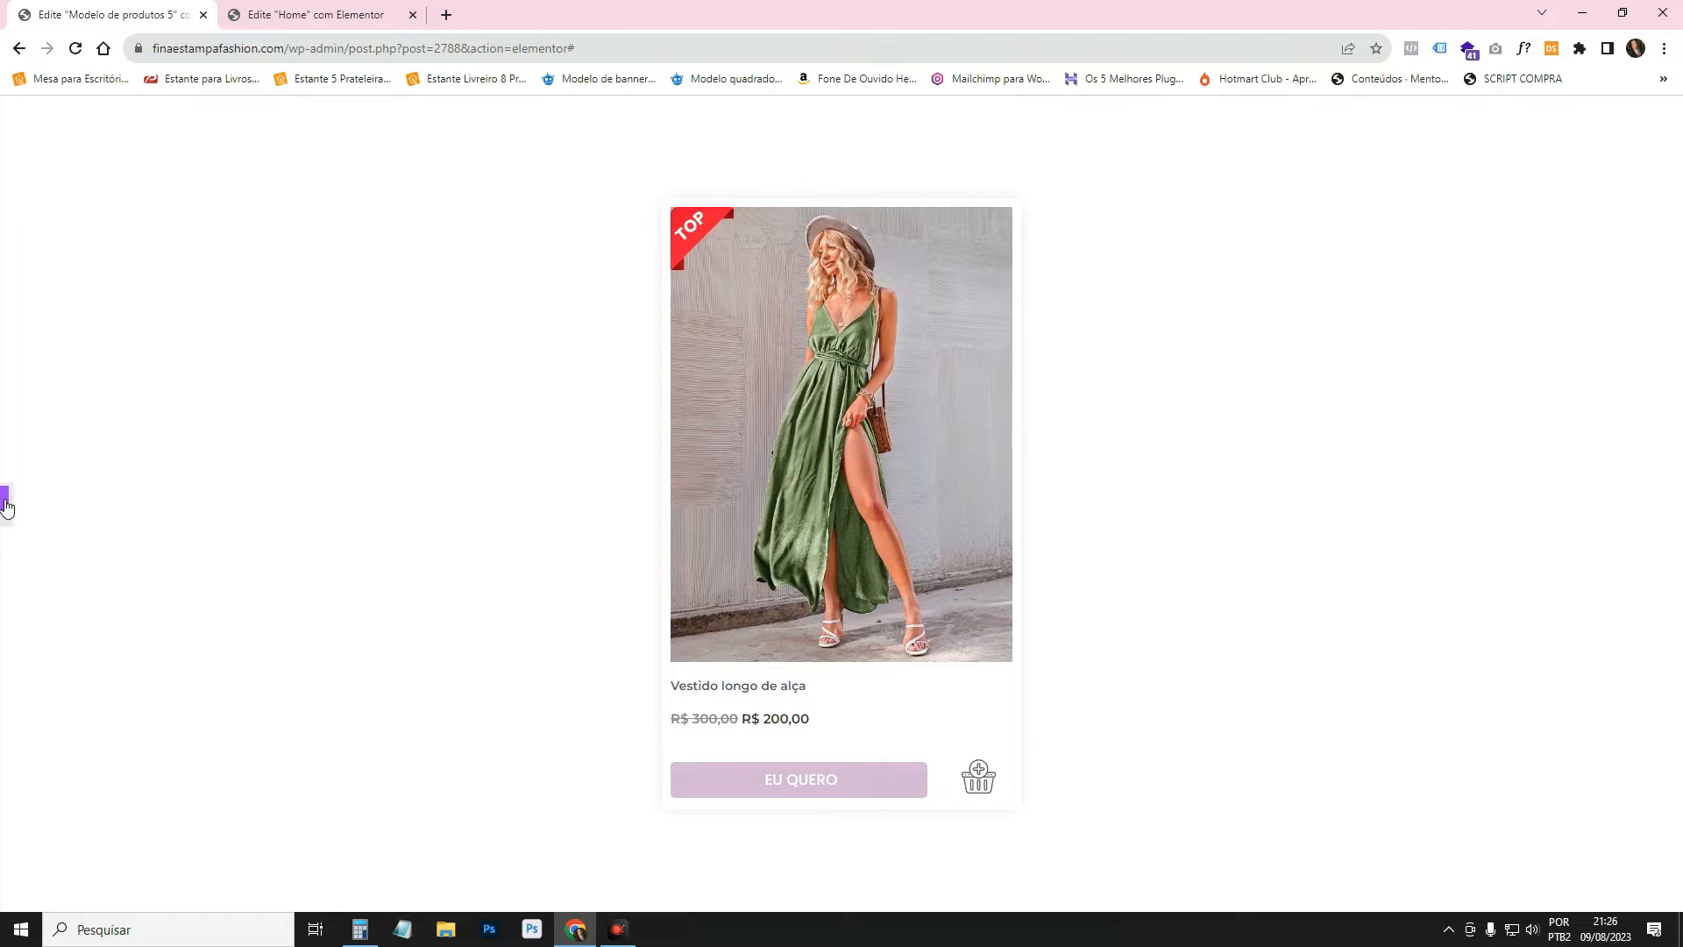
click(5, 504)
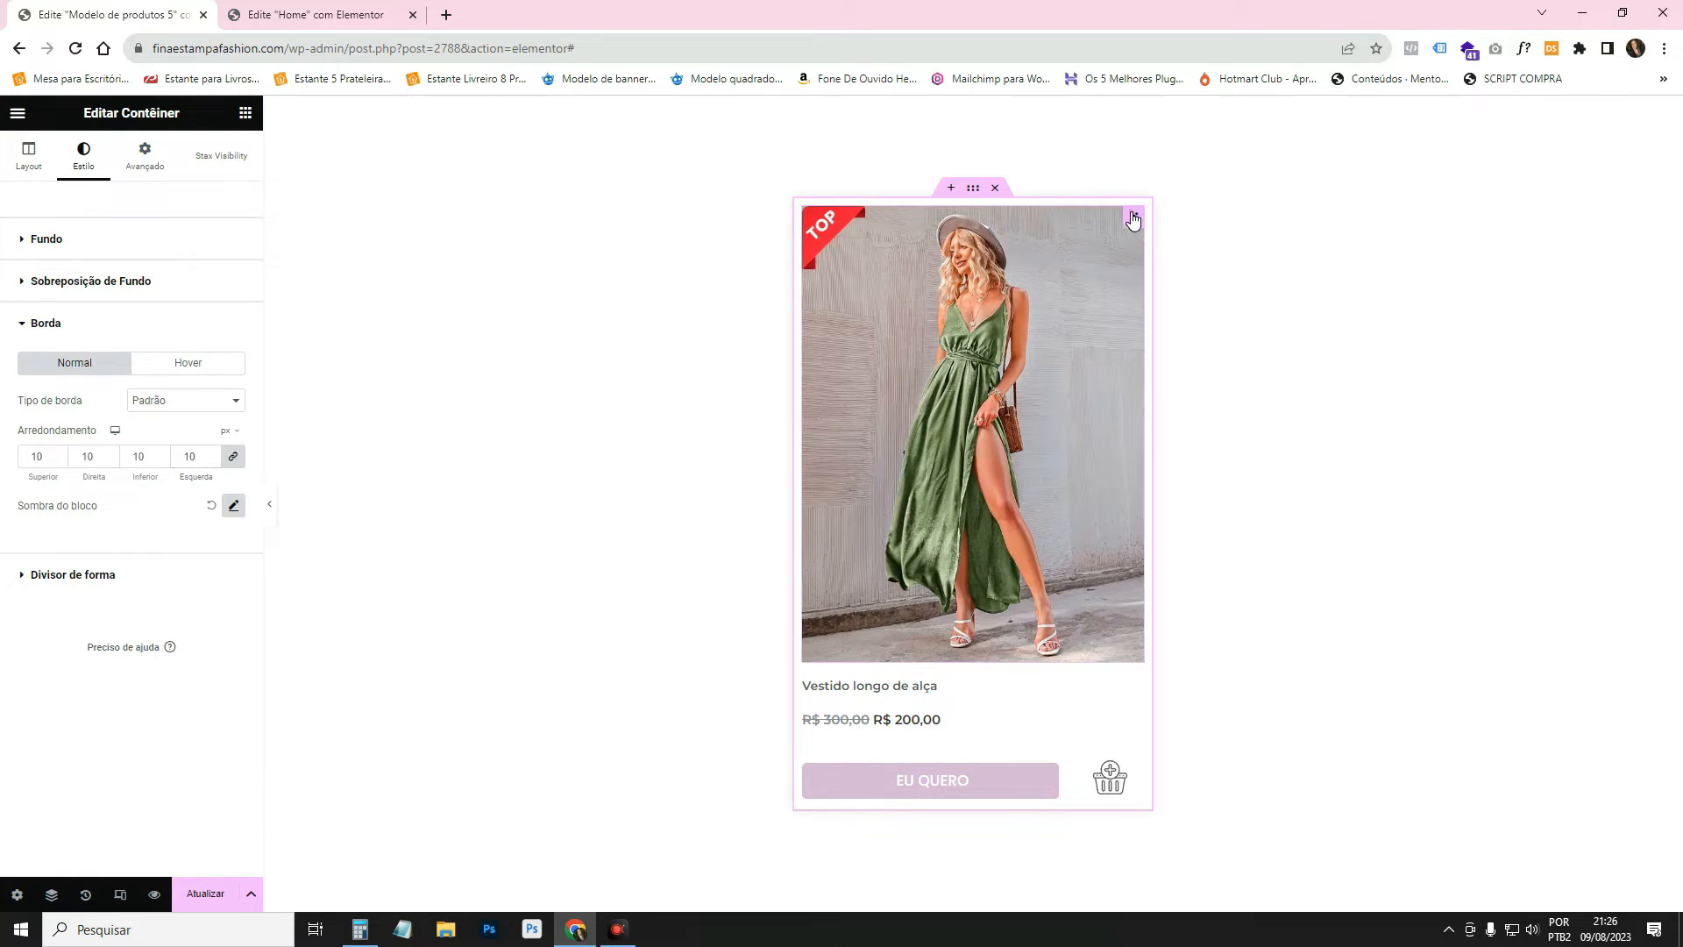
Round the featured image's corners to 5 px on all sides and update the template.
click(1133, 217)
click(86, 160)
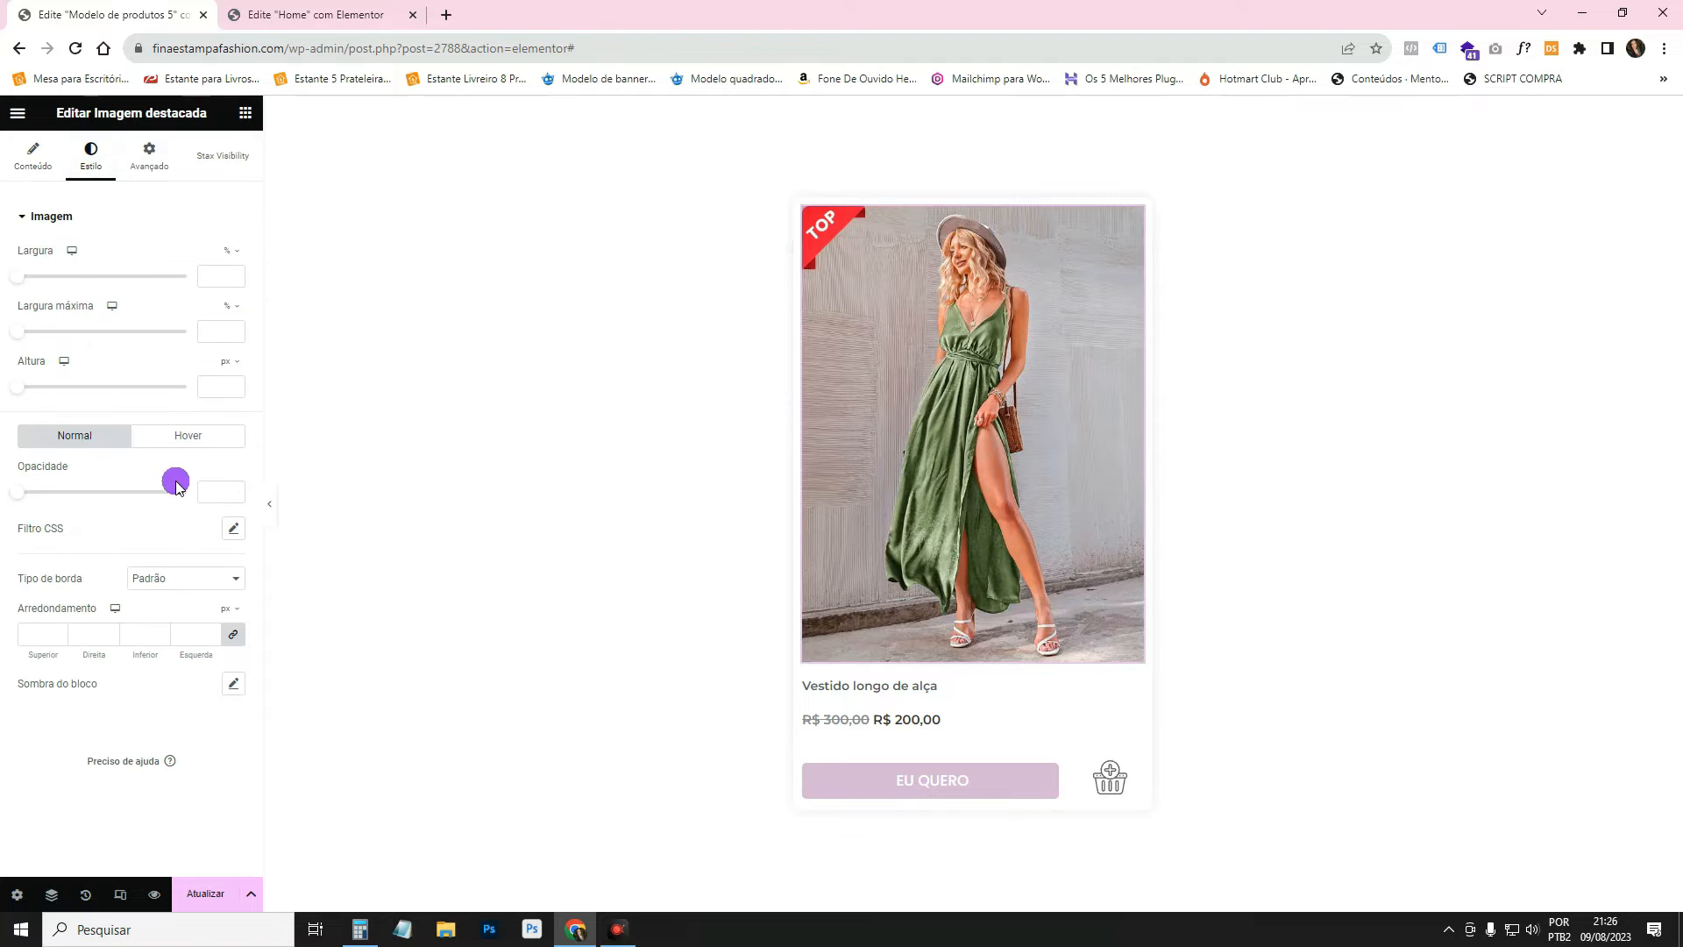
click(185, 634)
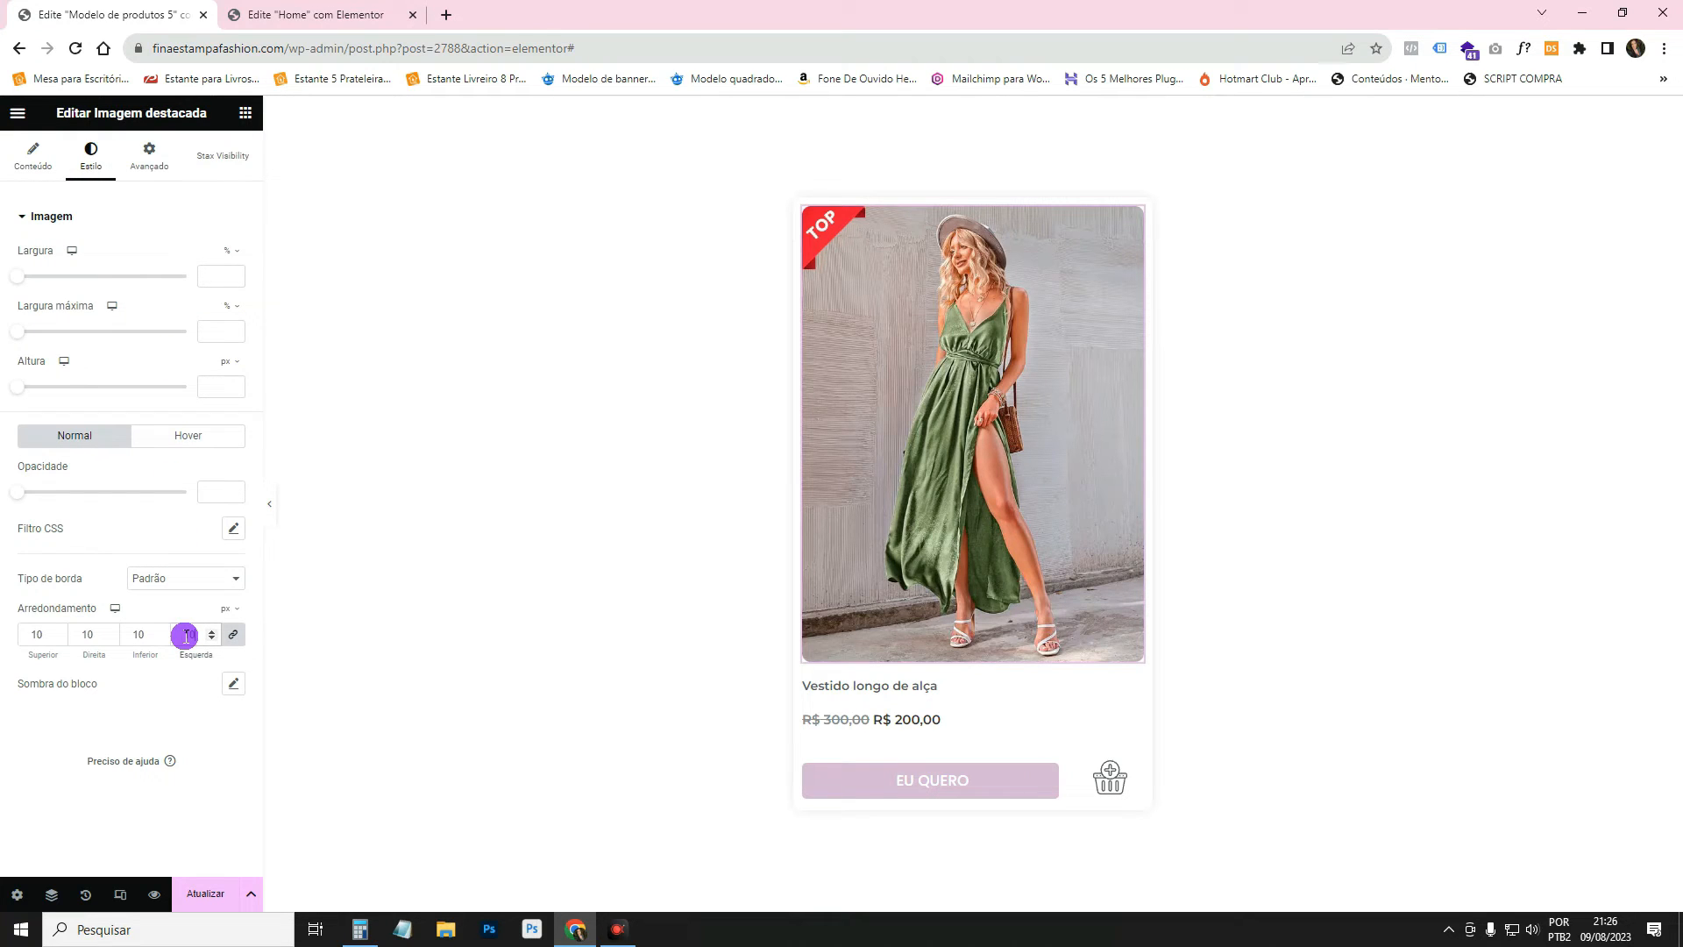
text(5)
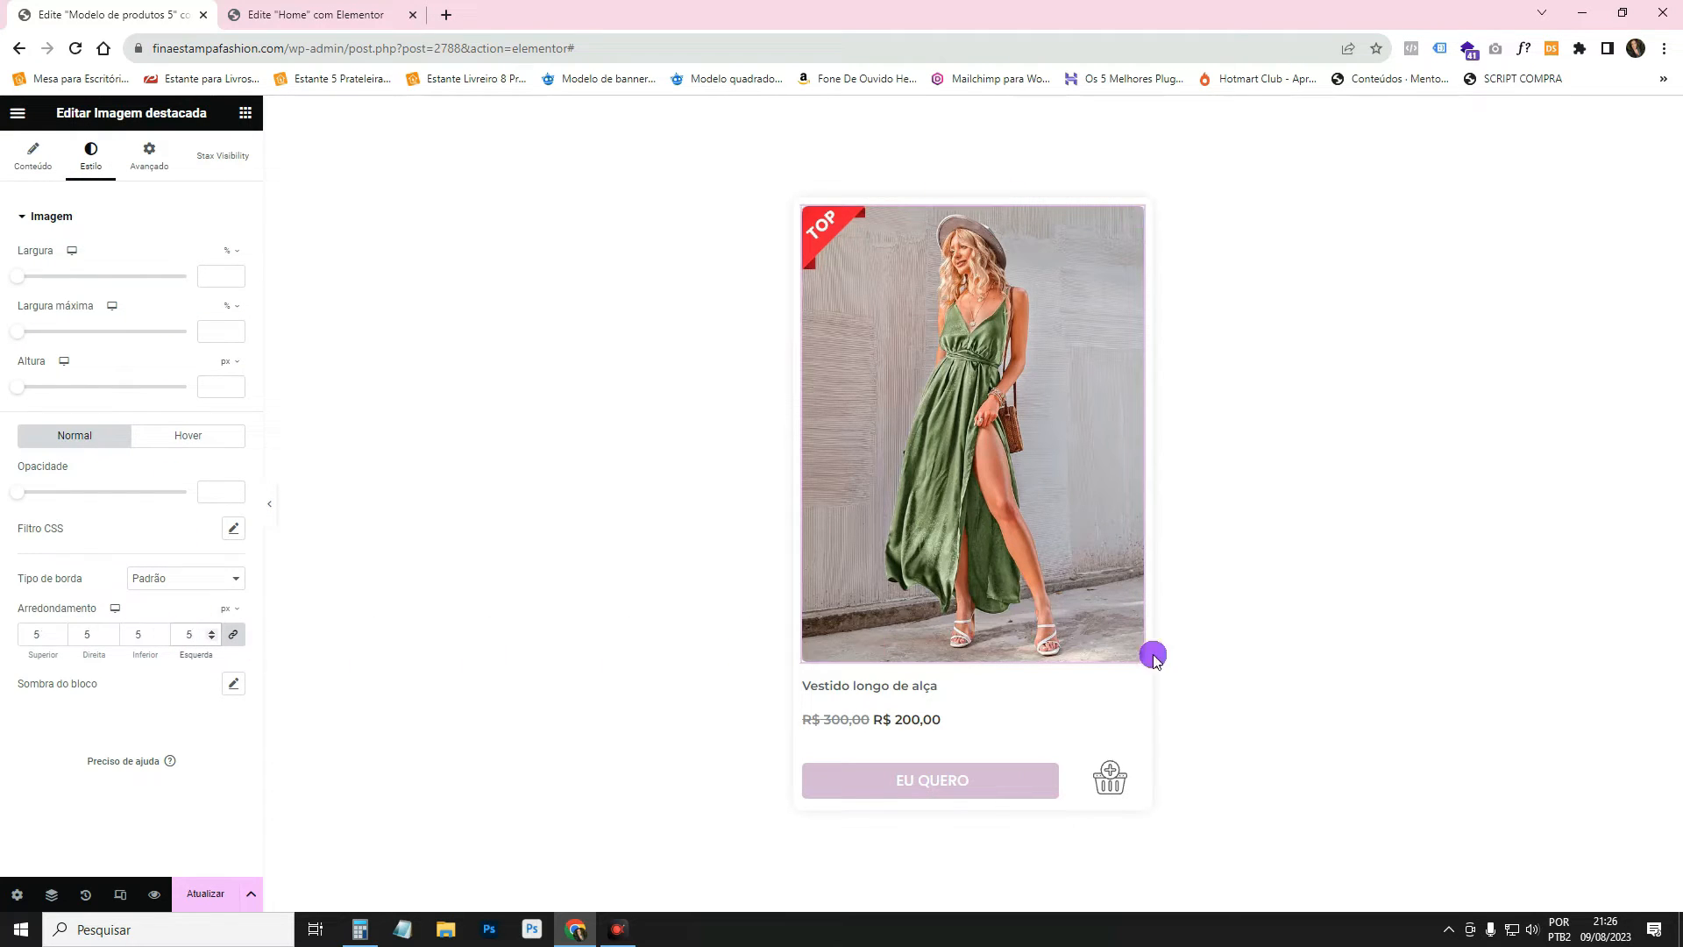
click(205, 893)
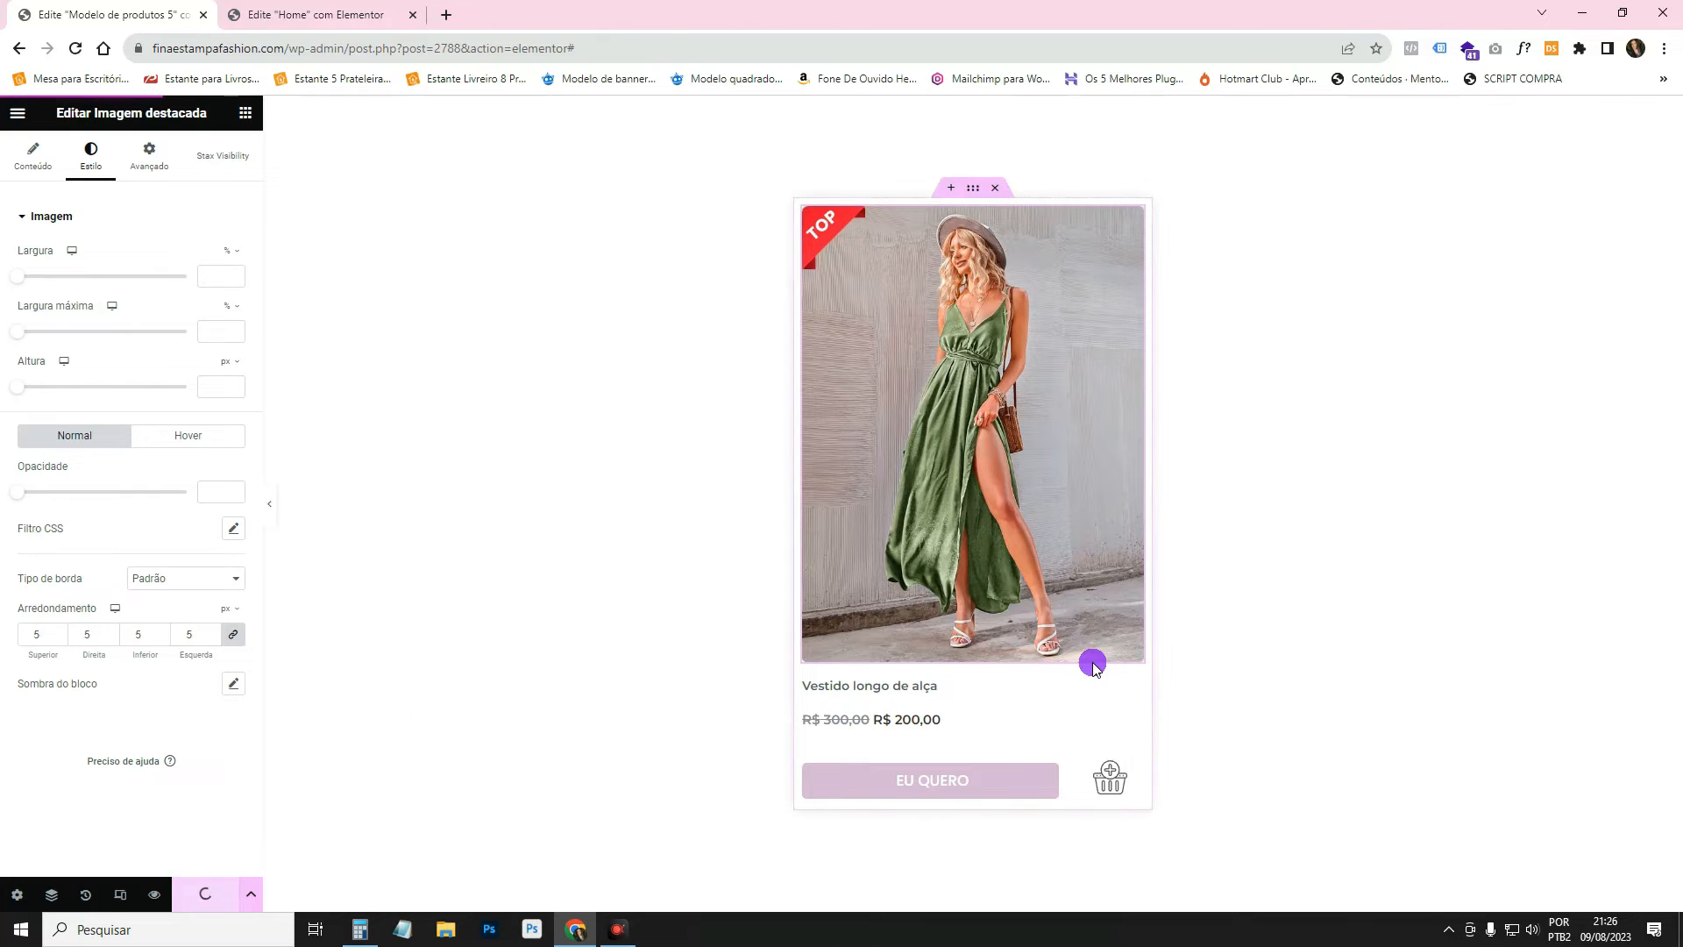
Open the live Home page in a separate browser tab and check the restyled product cards in the loop grid.
click(321, 13)
middle_click(525, 137)
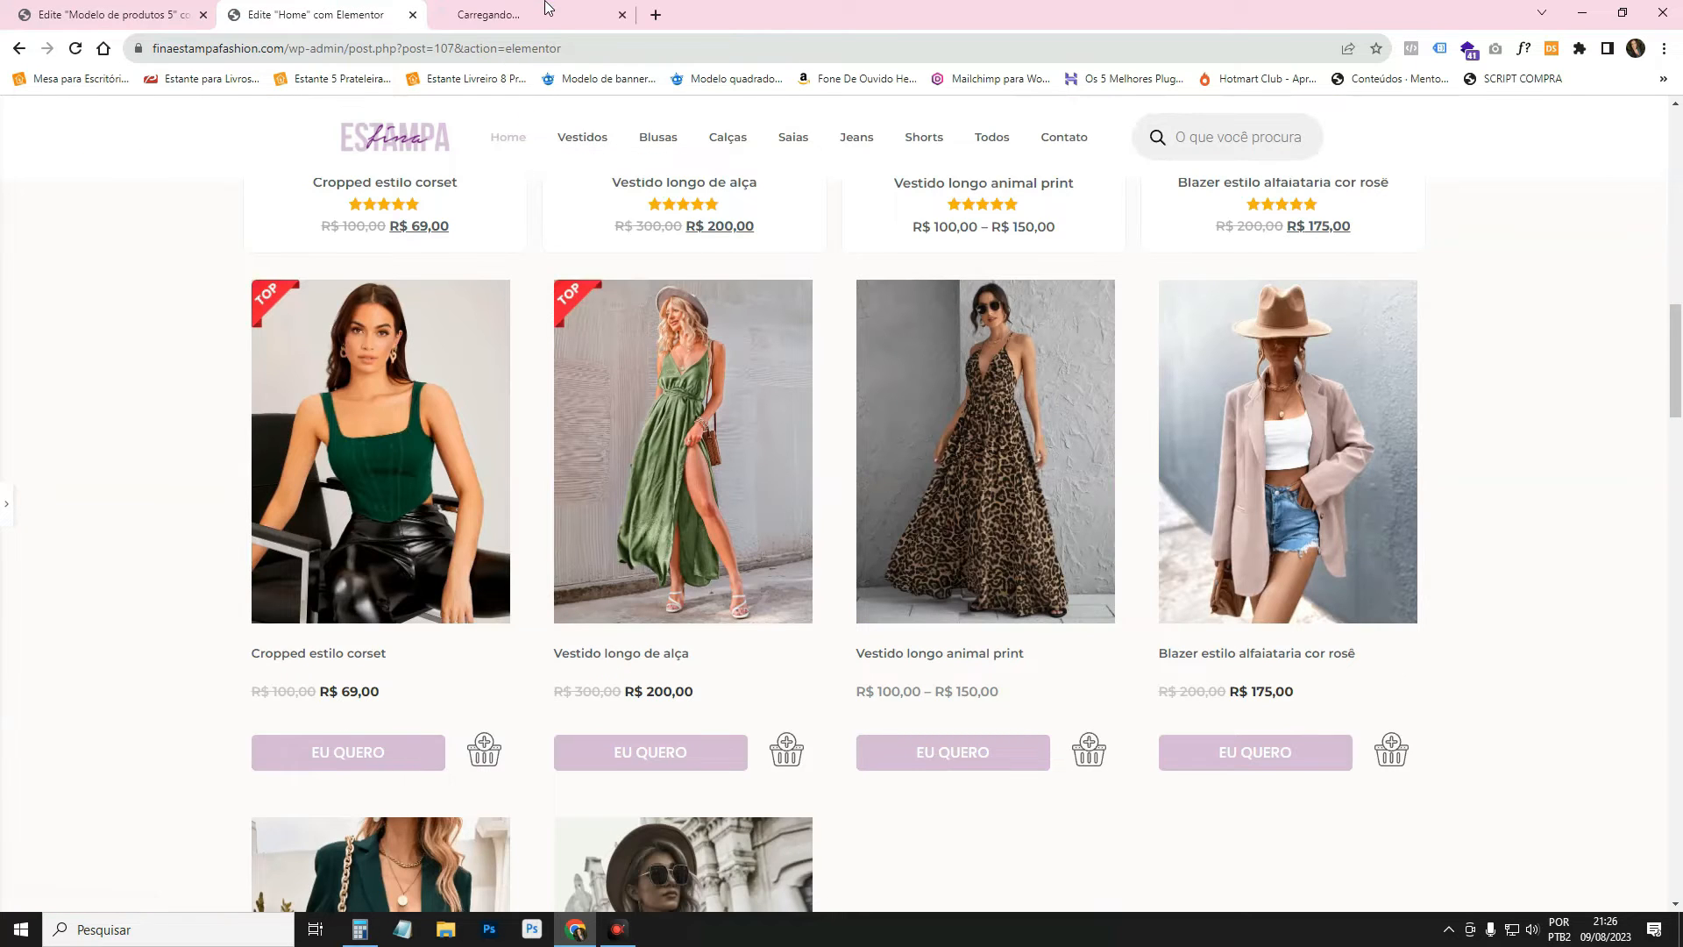
drag(545, 7, 427, 43)
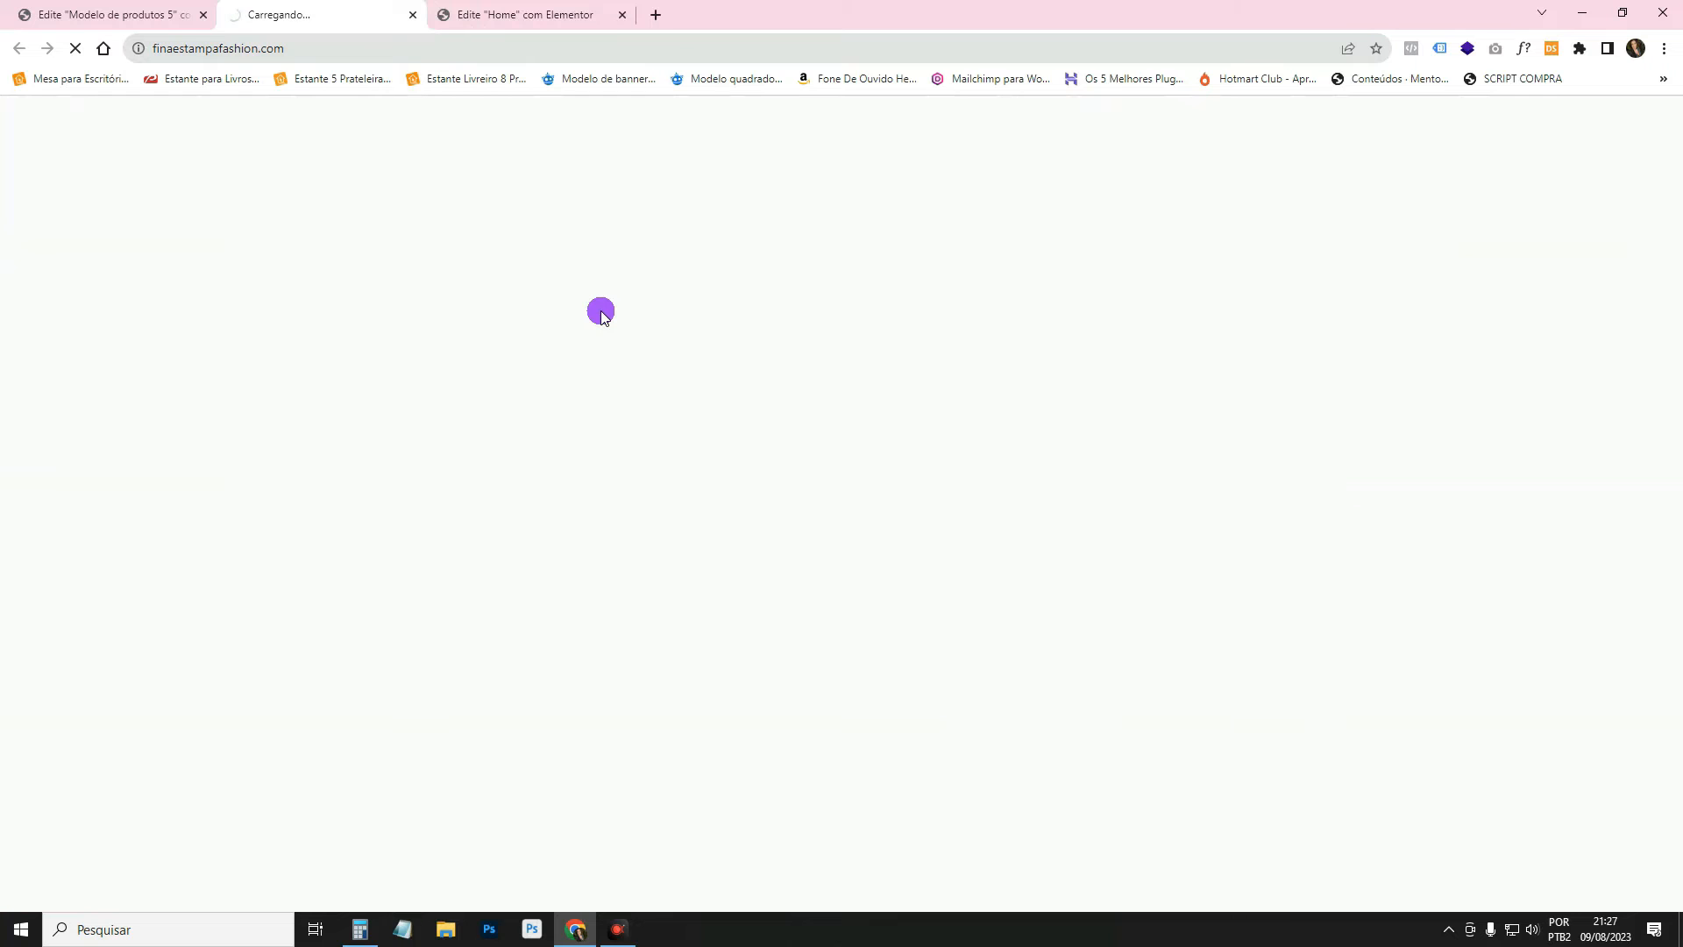
scroll(601, 311, down, 10)
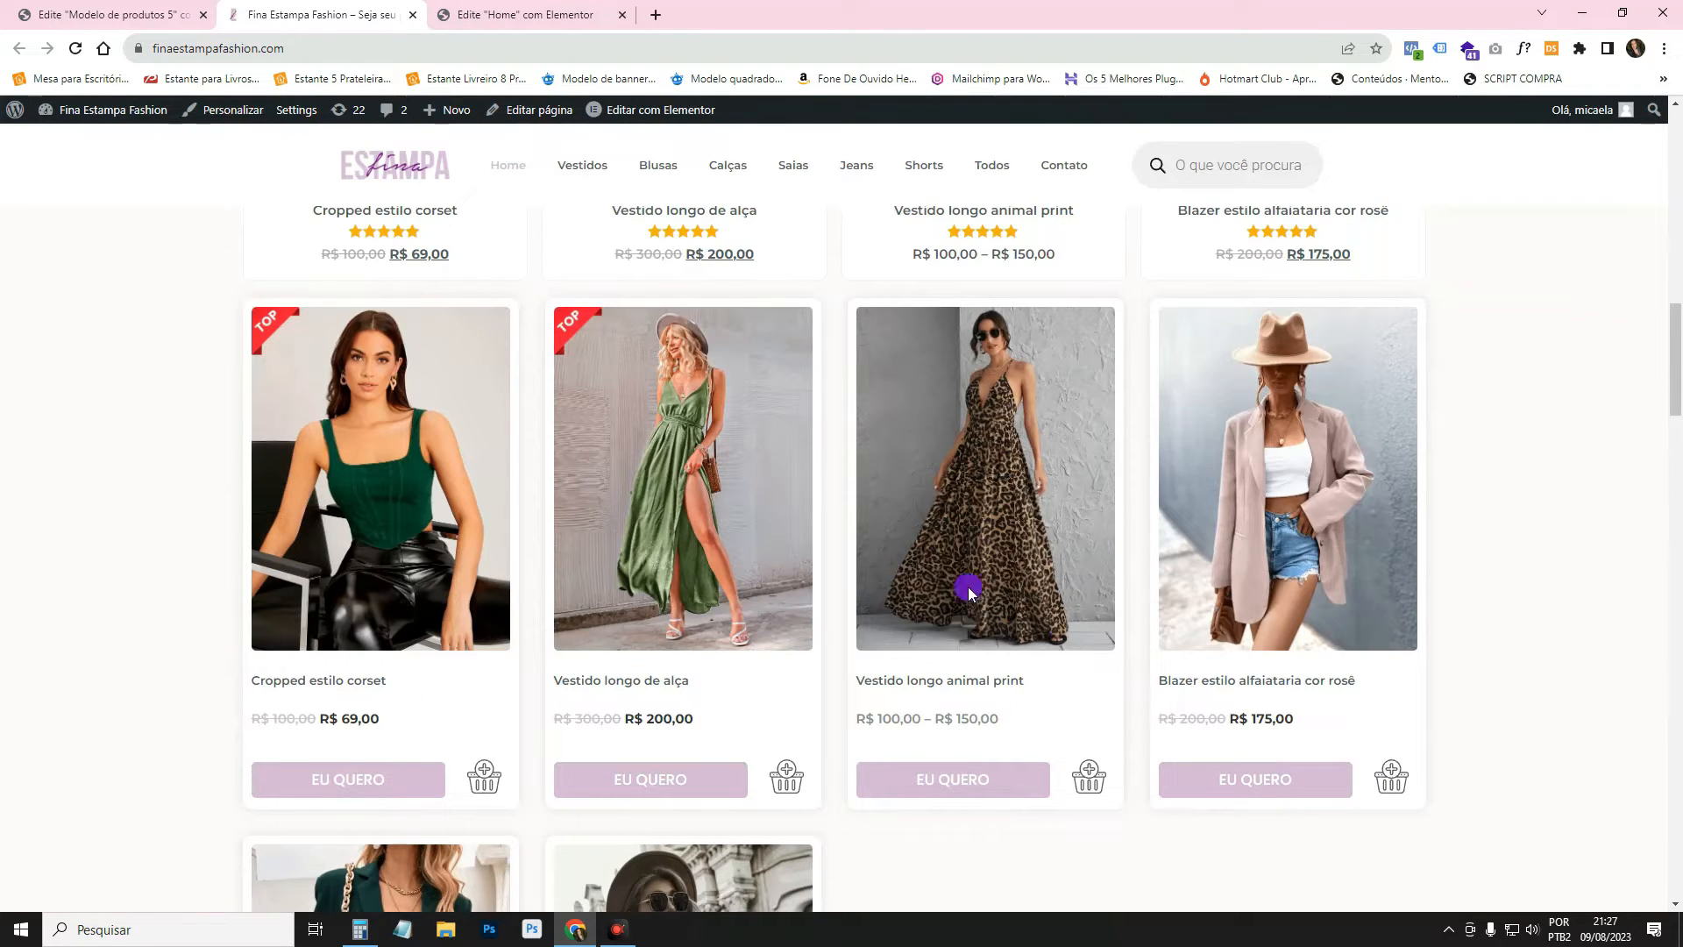
Return to the loop item template and set the outer container's spacing between elements to 5 px.
click(73, 9)
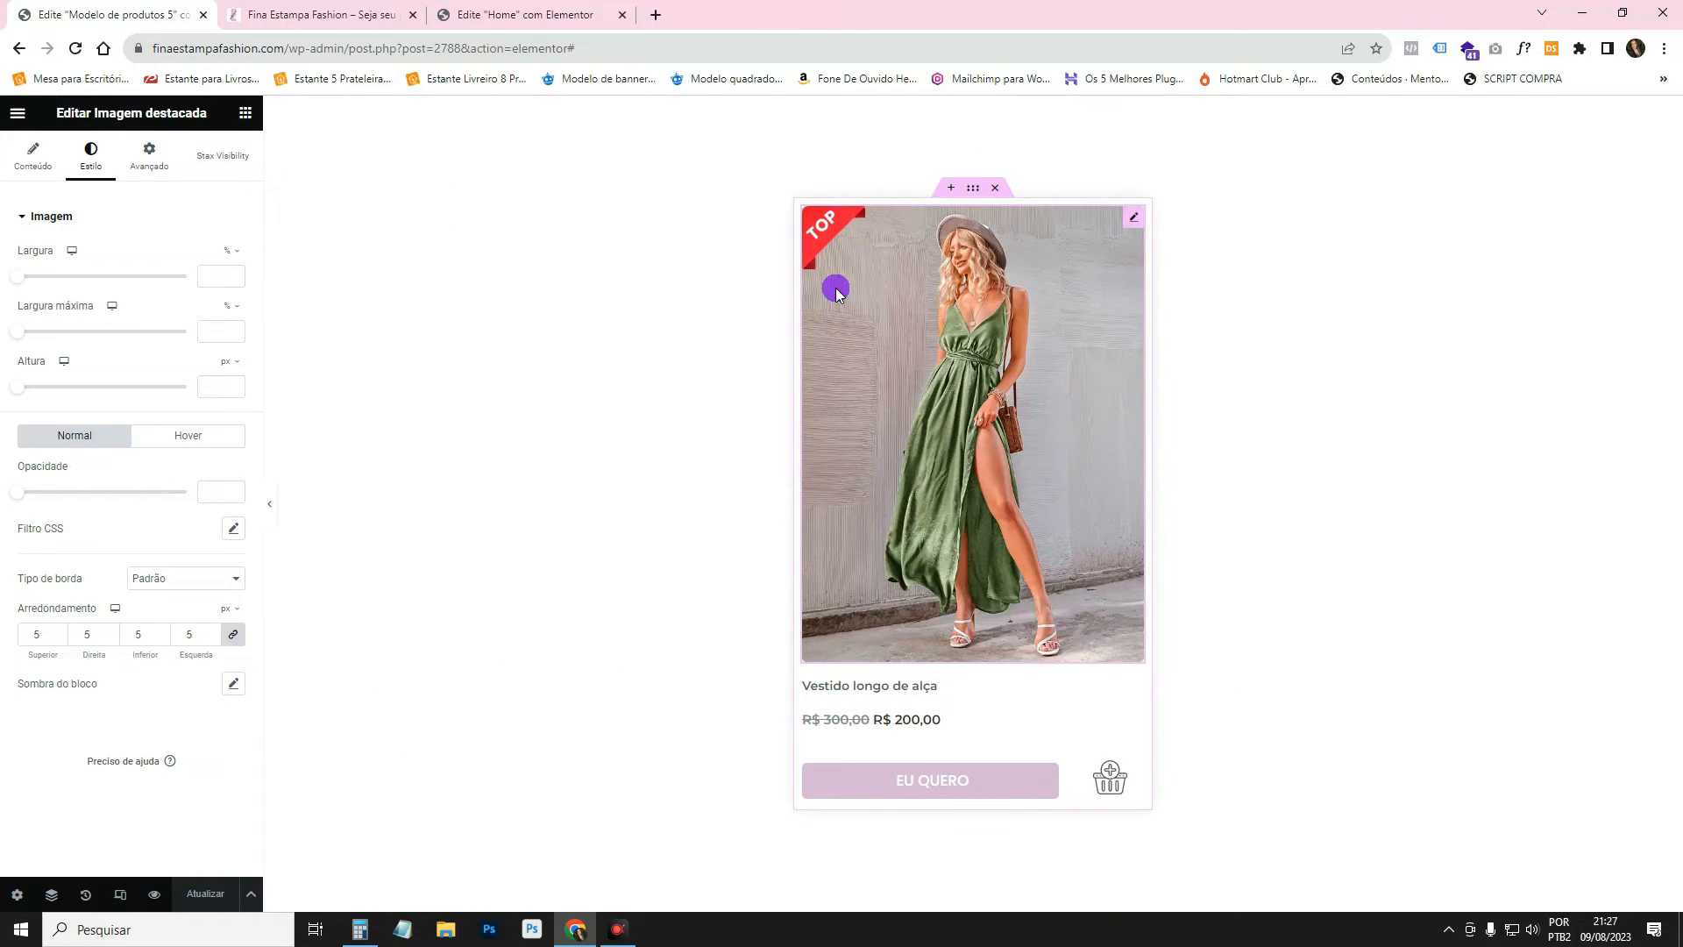
click(973, 188)
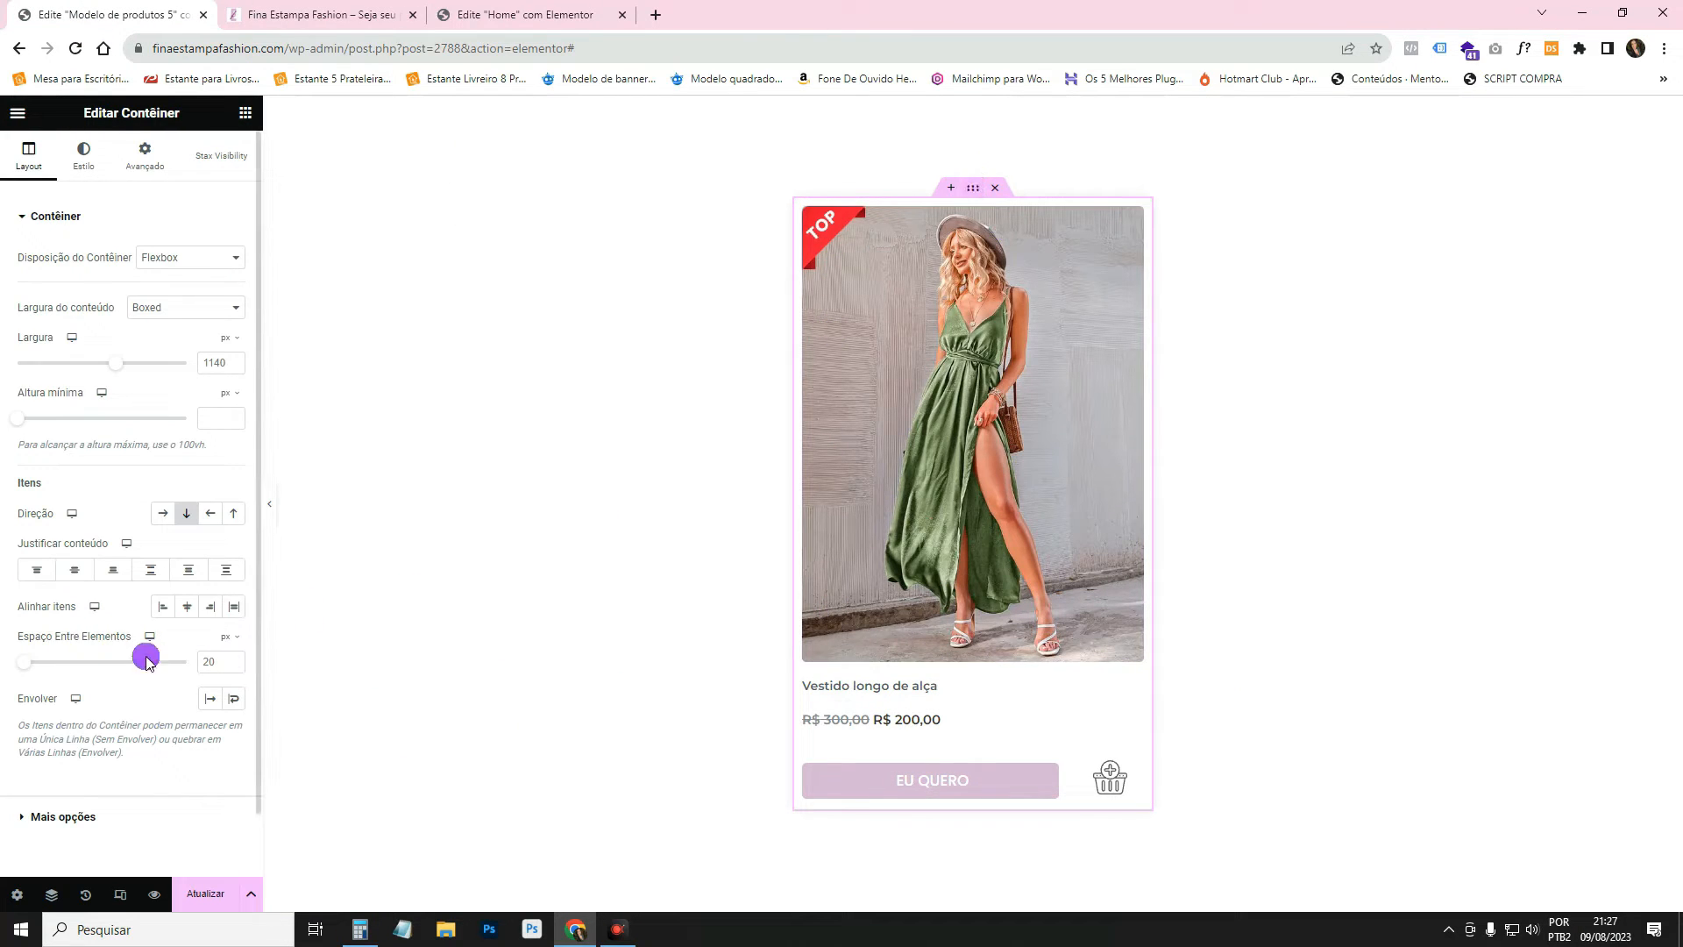
double_click(226, 657)
text(5)
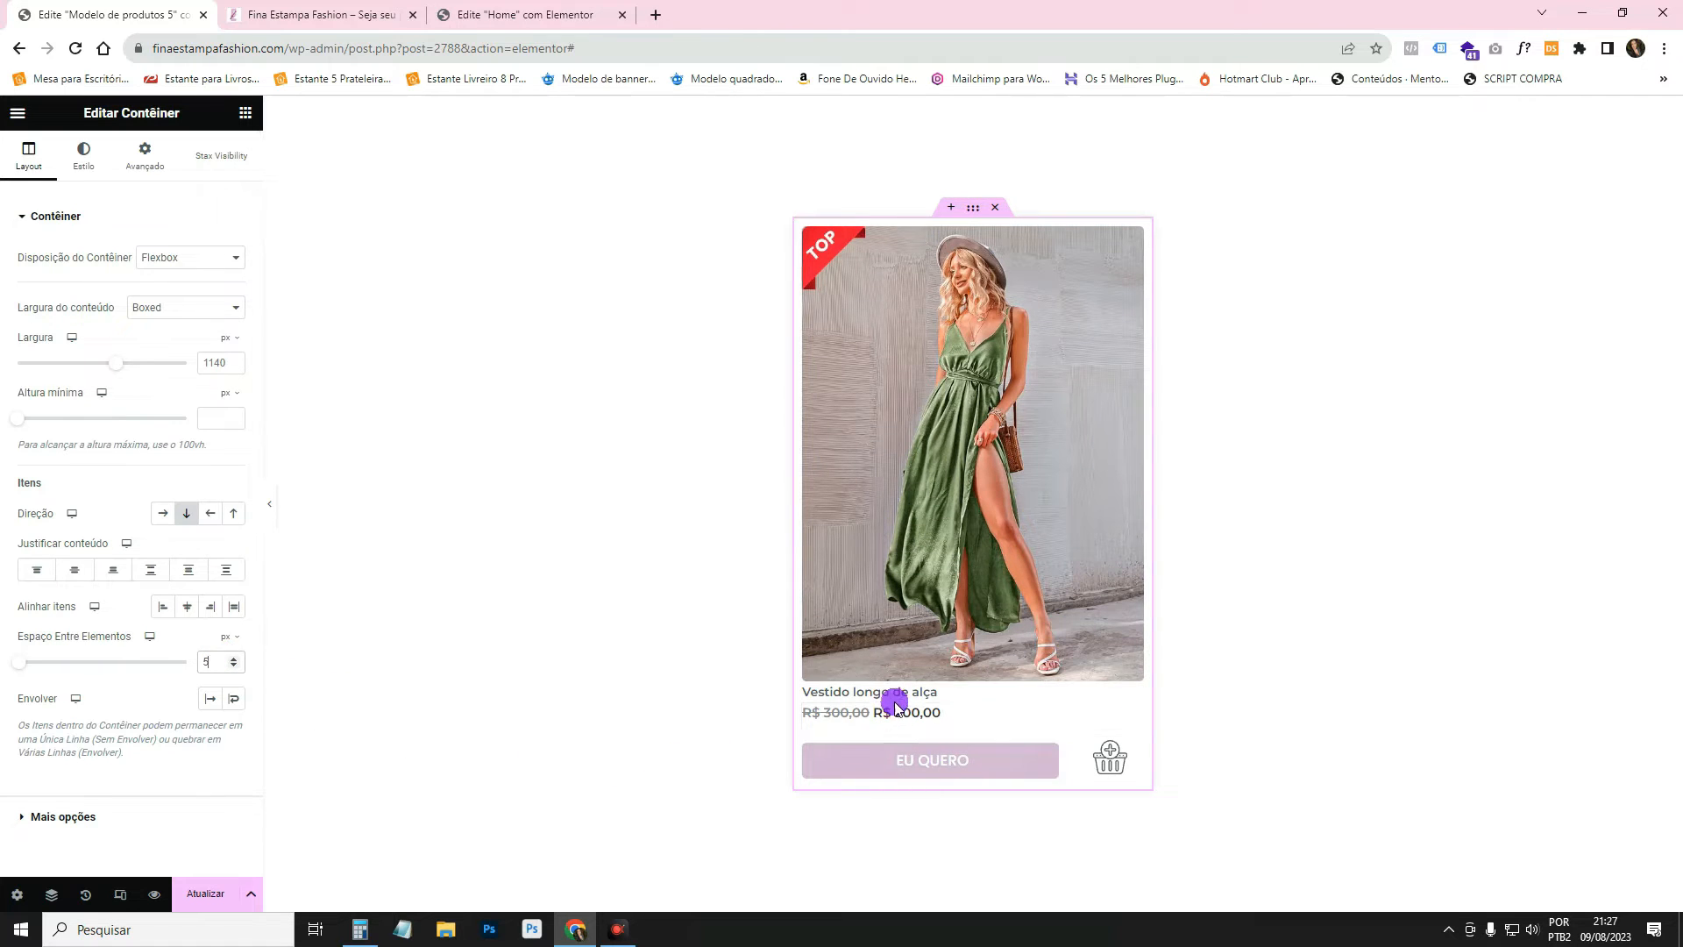
Unlink the product price's margin values and set its bottom margin to -10 px.
click(1130, 713)
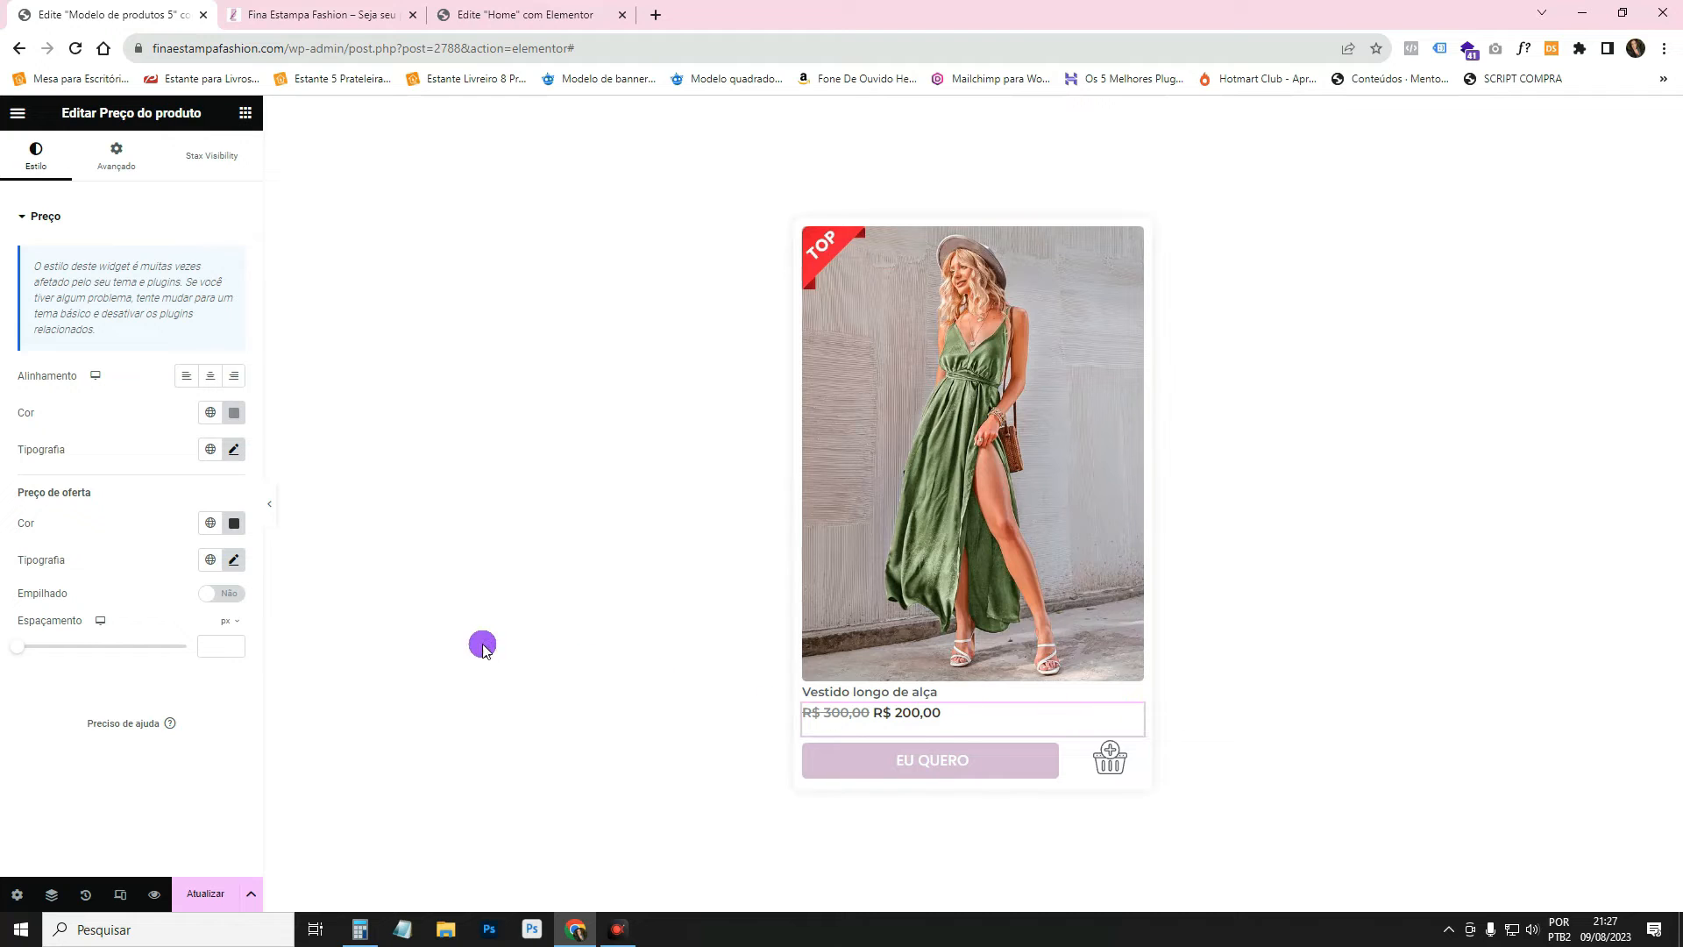
click(129, 166)
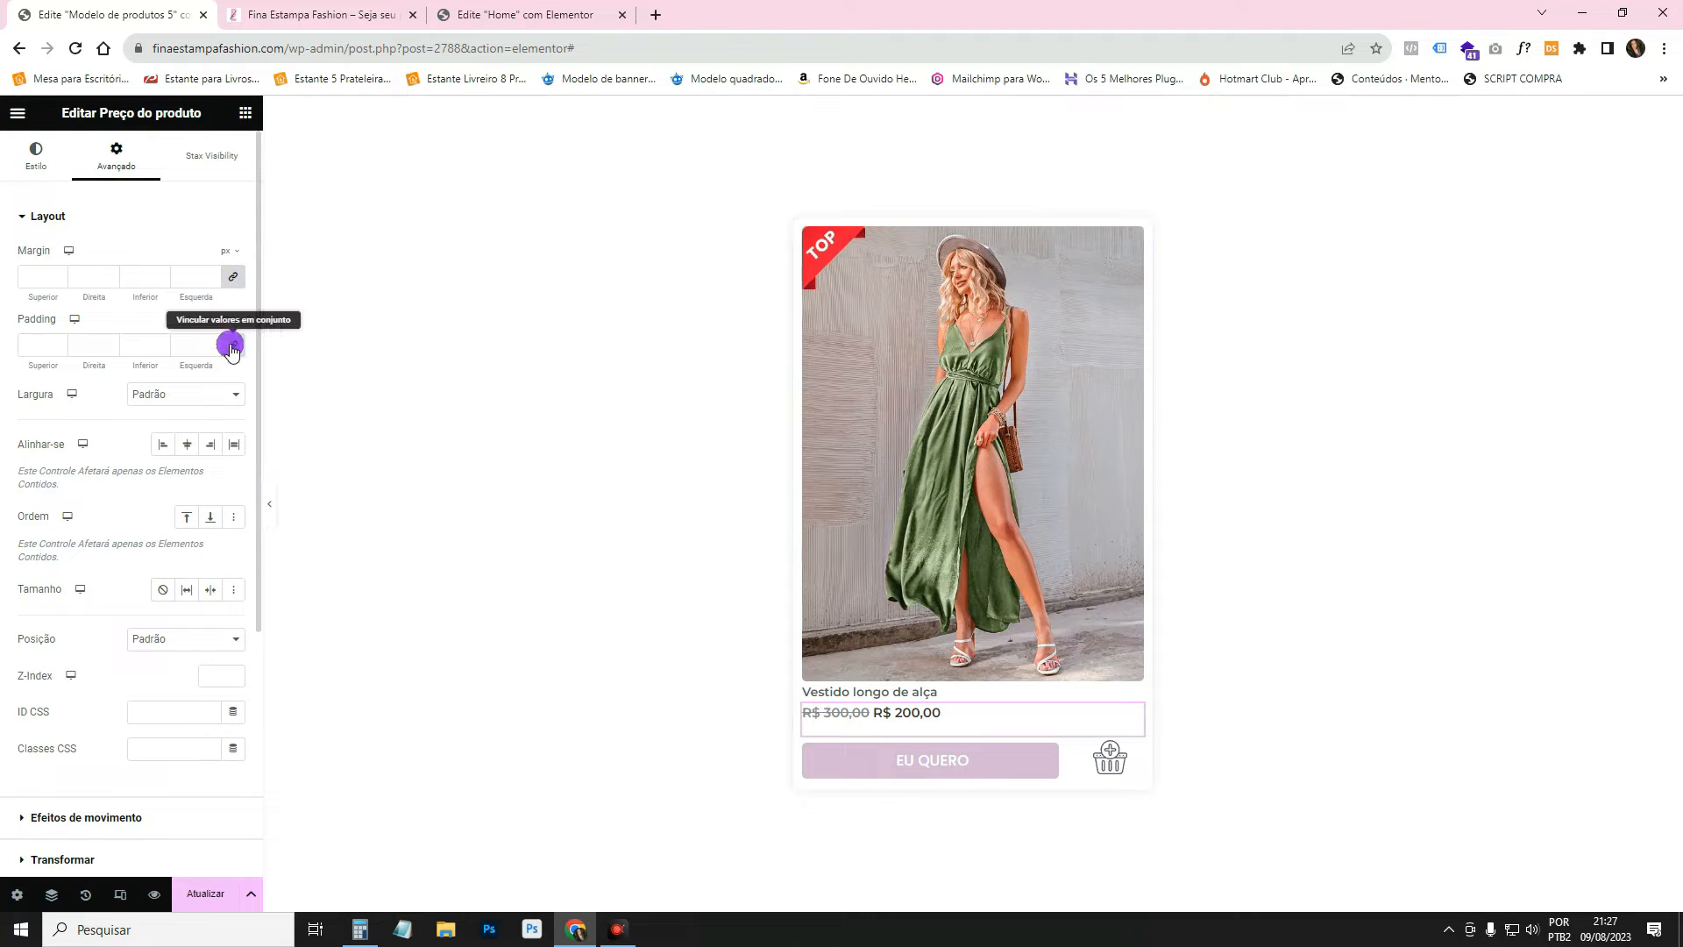
click(233, 278)
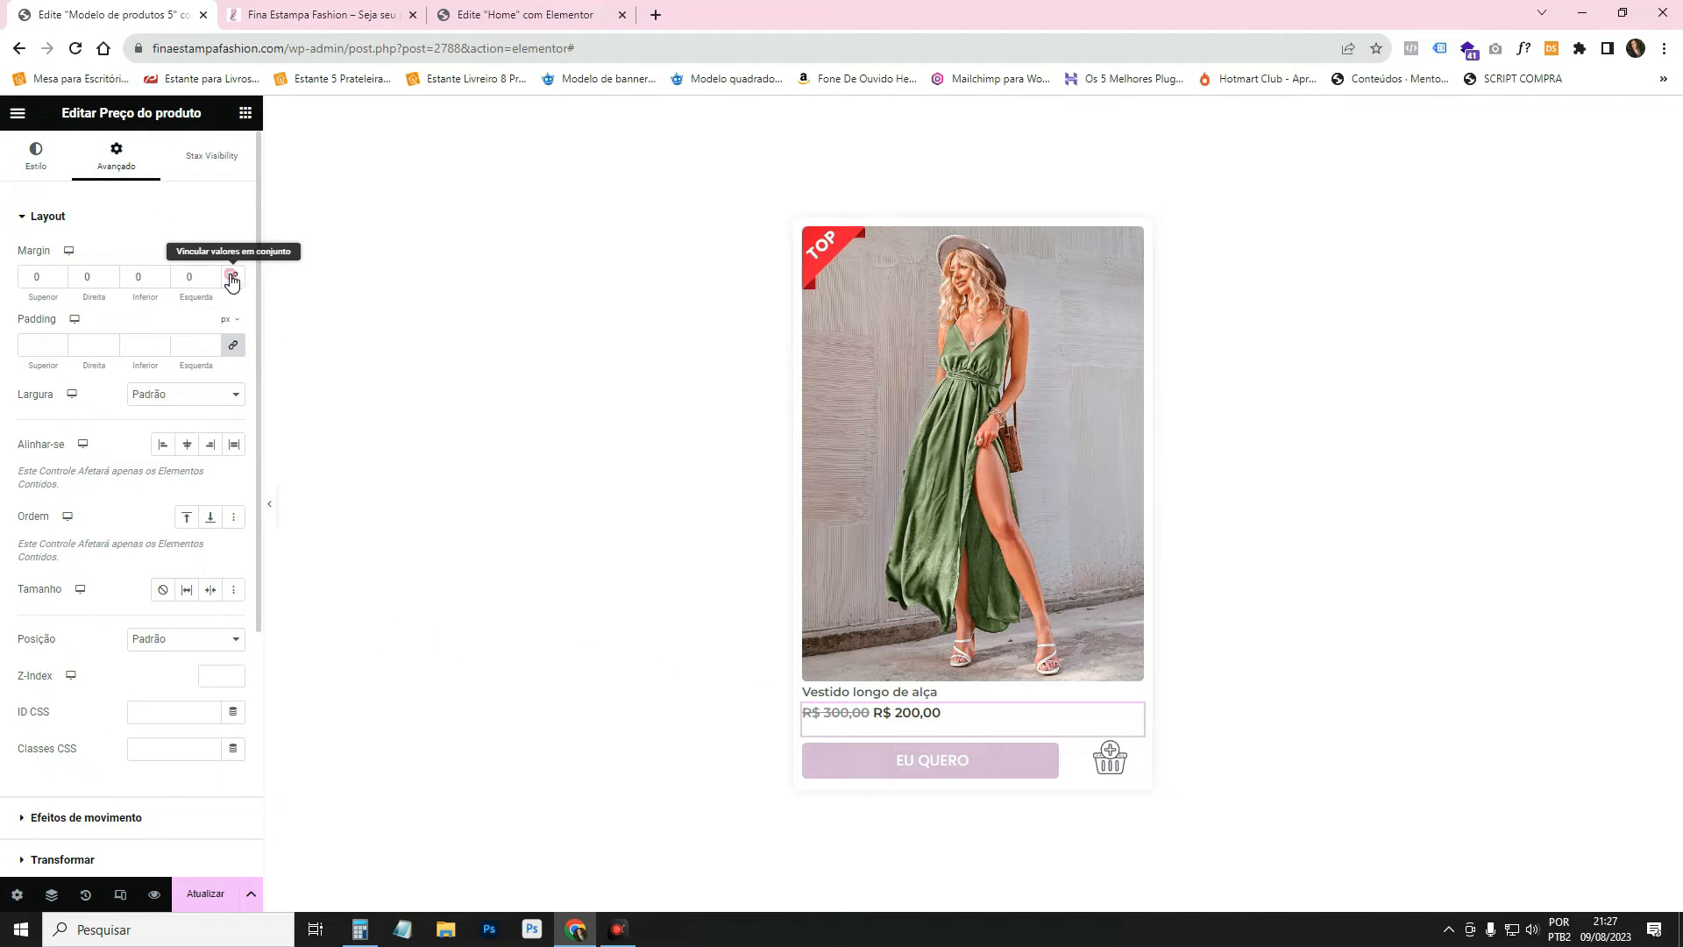
click(158, 279)
click(156, 280)
click(156, 281)
click(157, 281)
click(157, 281)
click(157, 281)
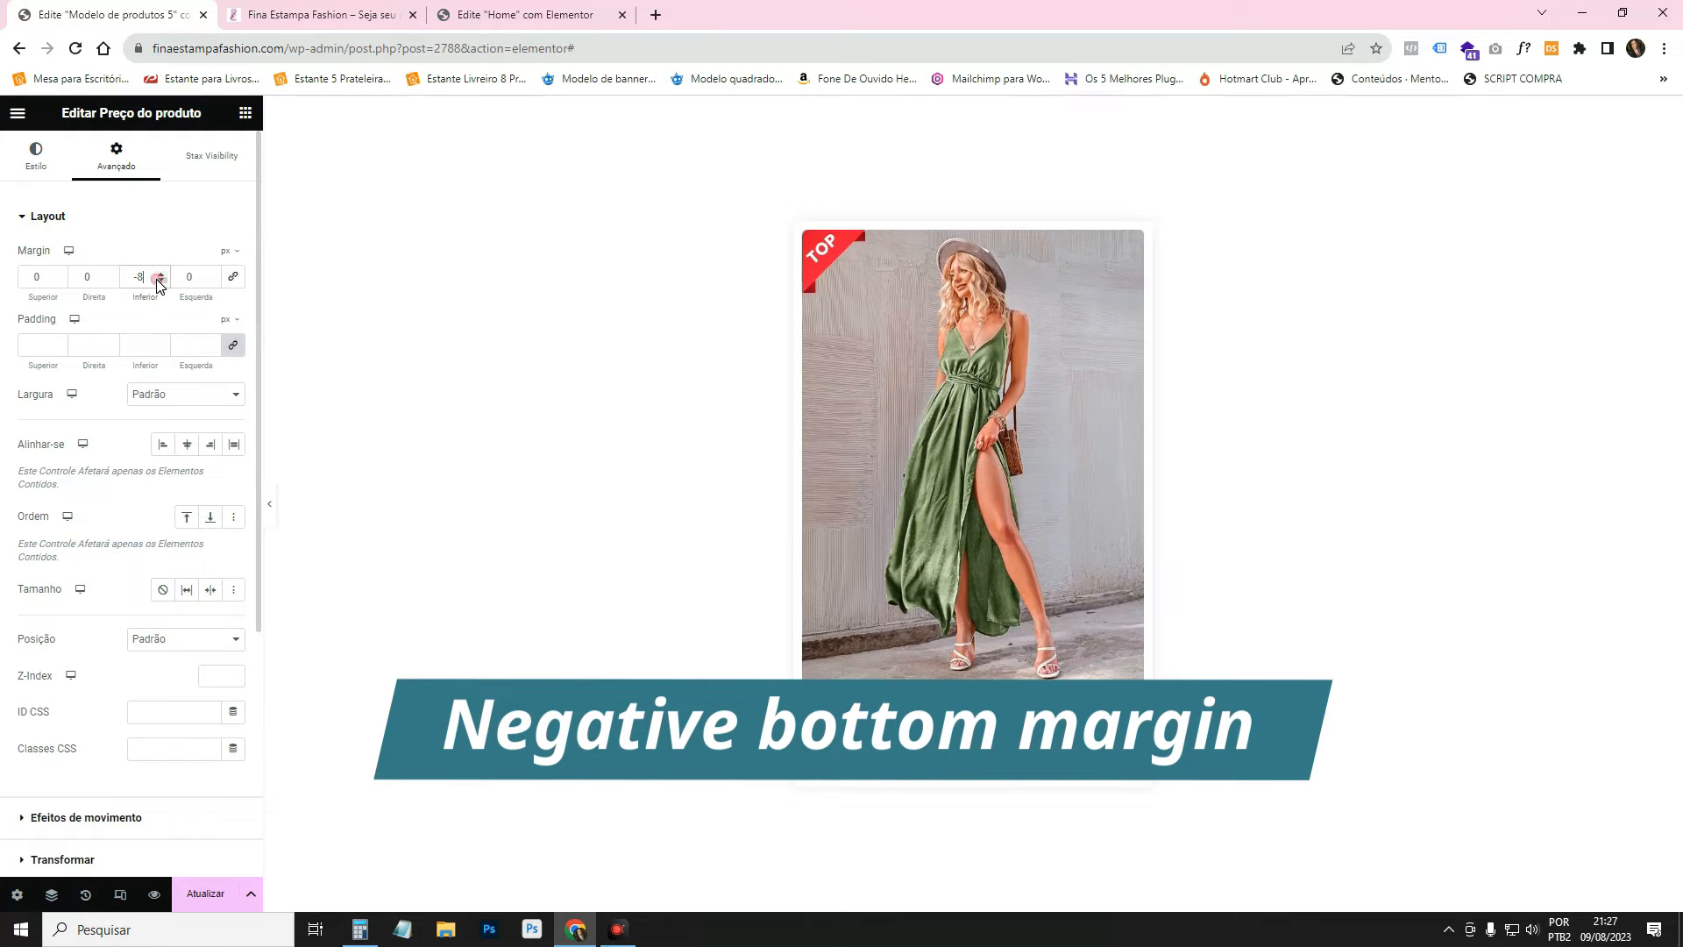
click(157, 280)
click(157, 280)
click(156, 280)
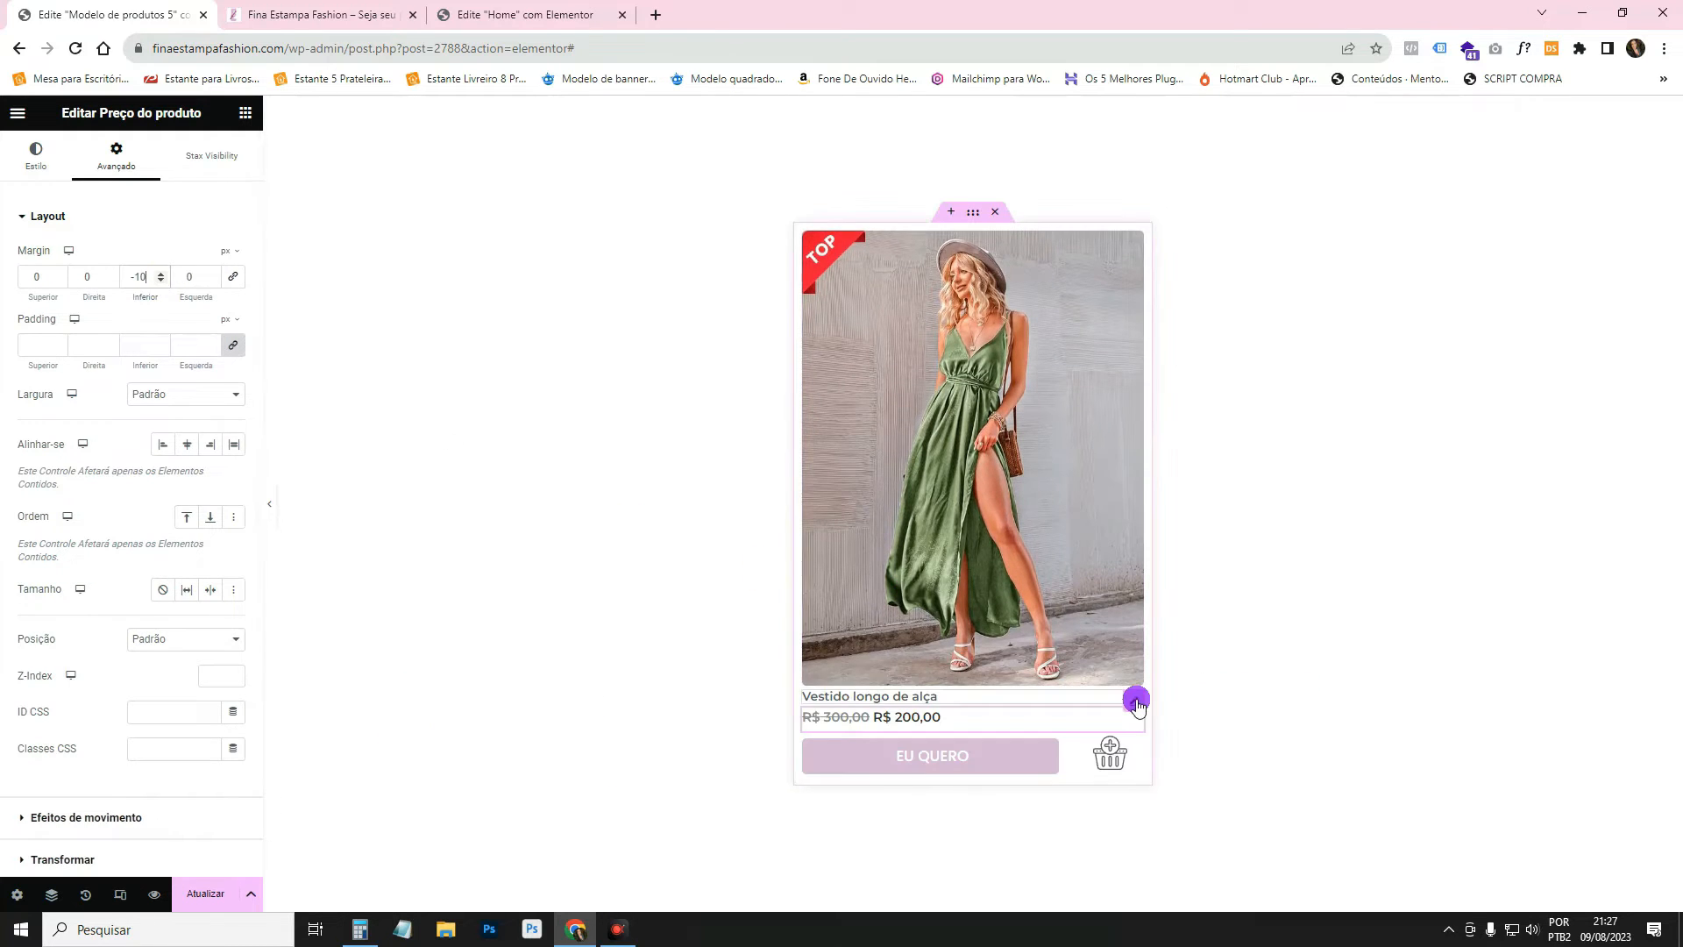
Set the product title's top margin to 8 px and update the template.
click(1136, 701)
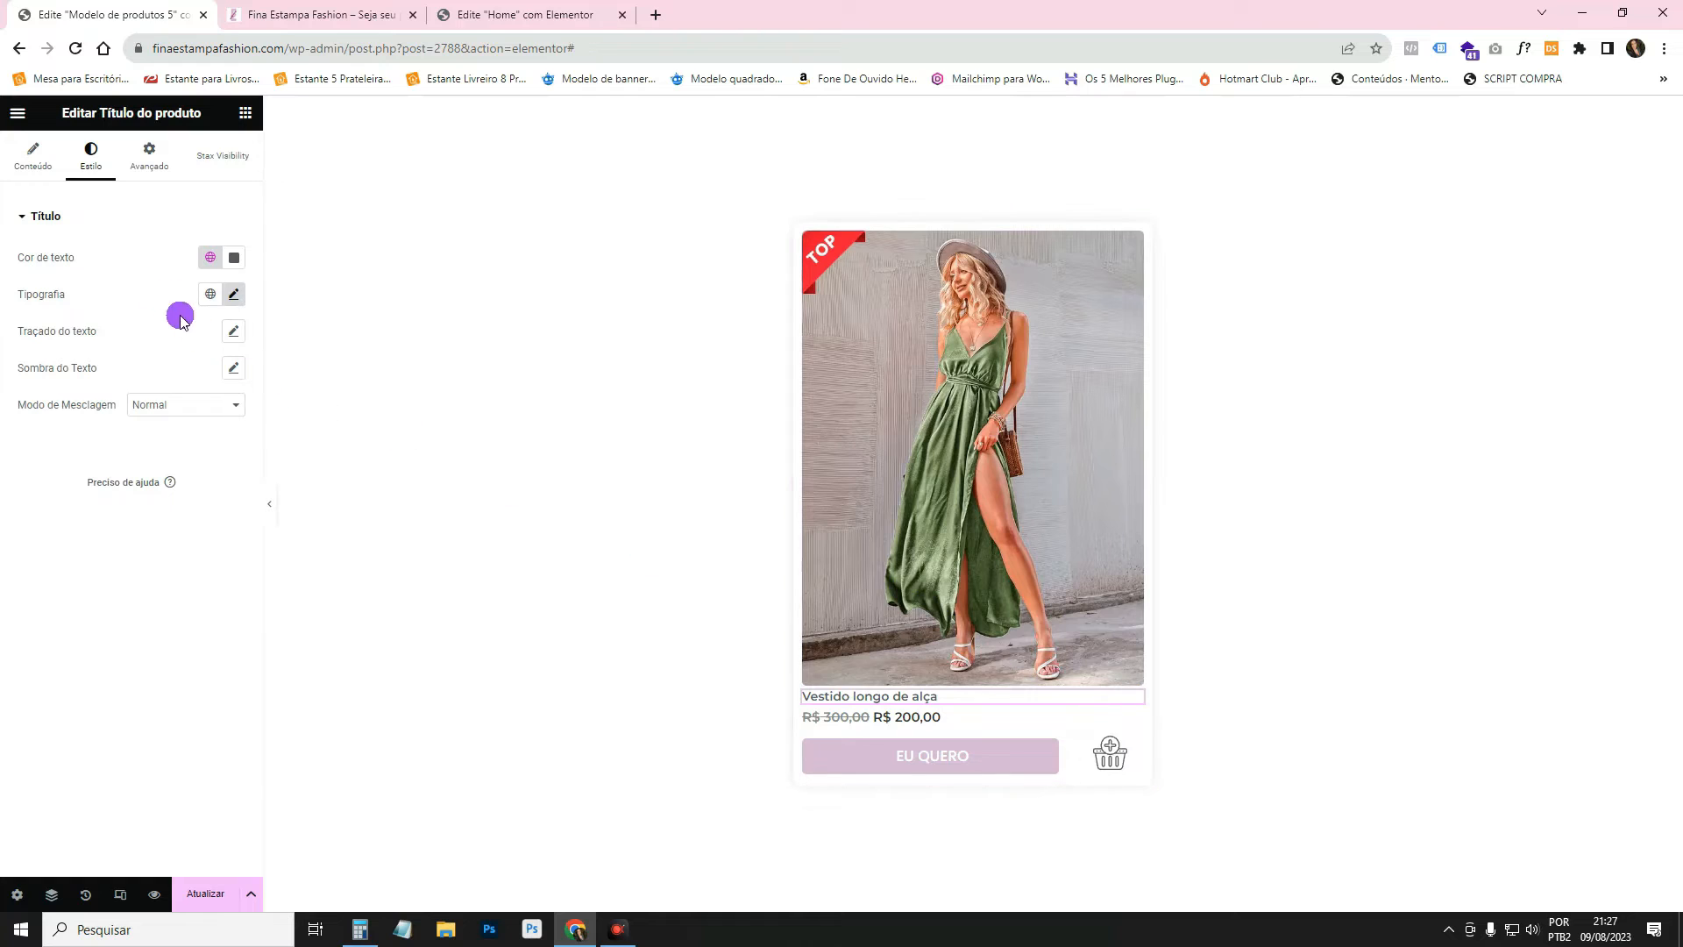
click(166, 172)
click(62, 278)
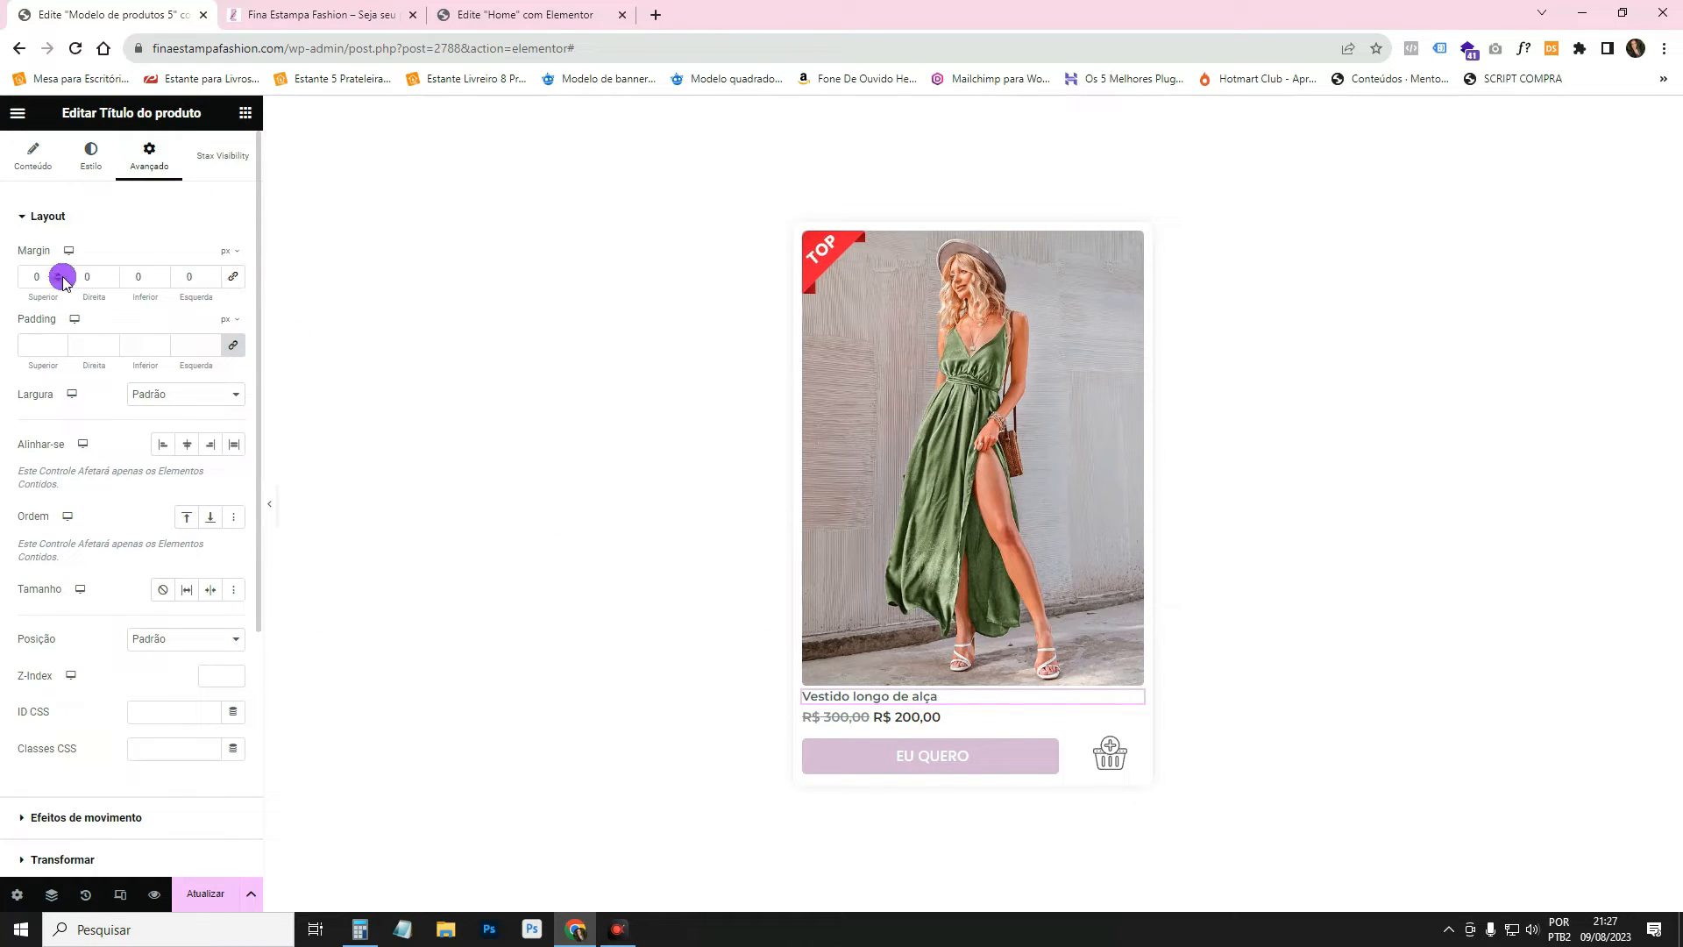
click(60, 275)
click(61, 276)
click(60, 275)
click(60, 275)
click(60, 276)
click(60, 275)
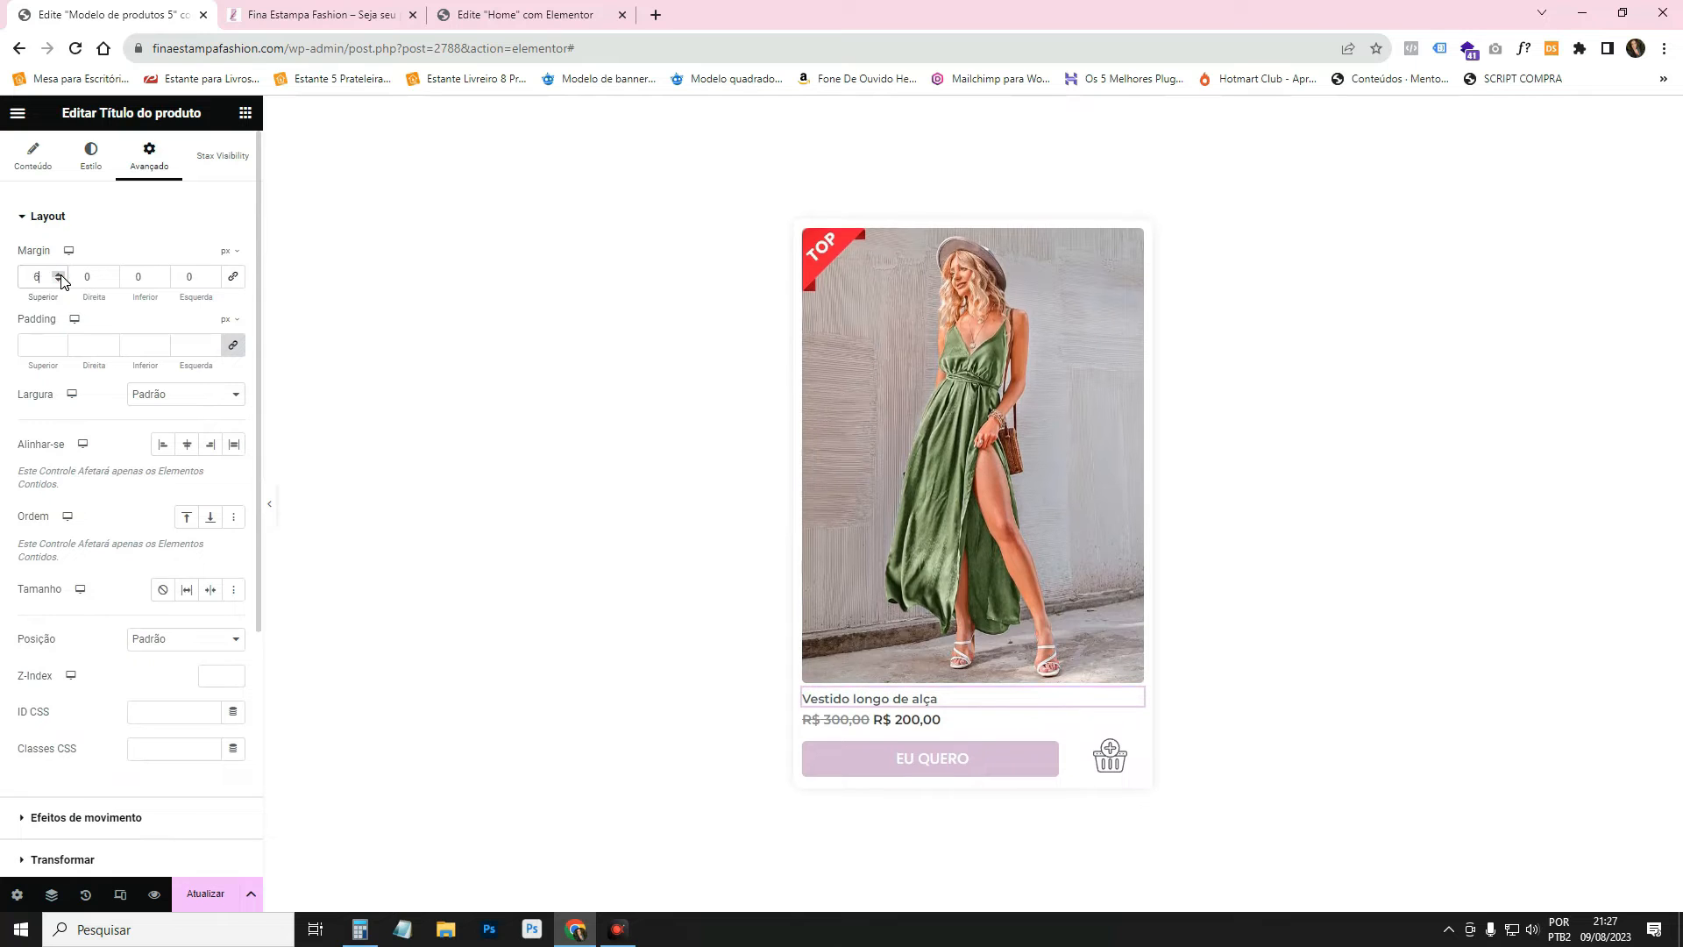
click(61, 275)
click(60, 276)
click(205, 893)
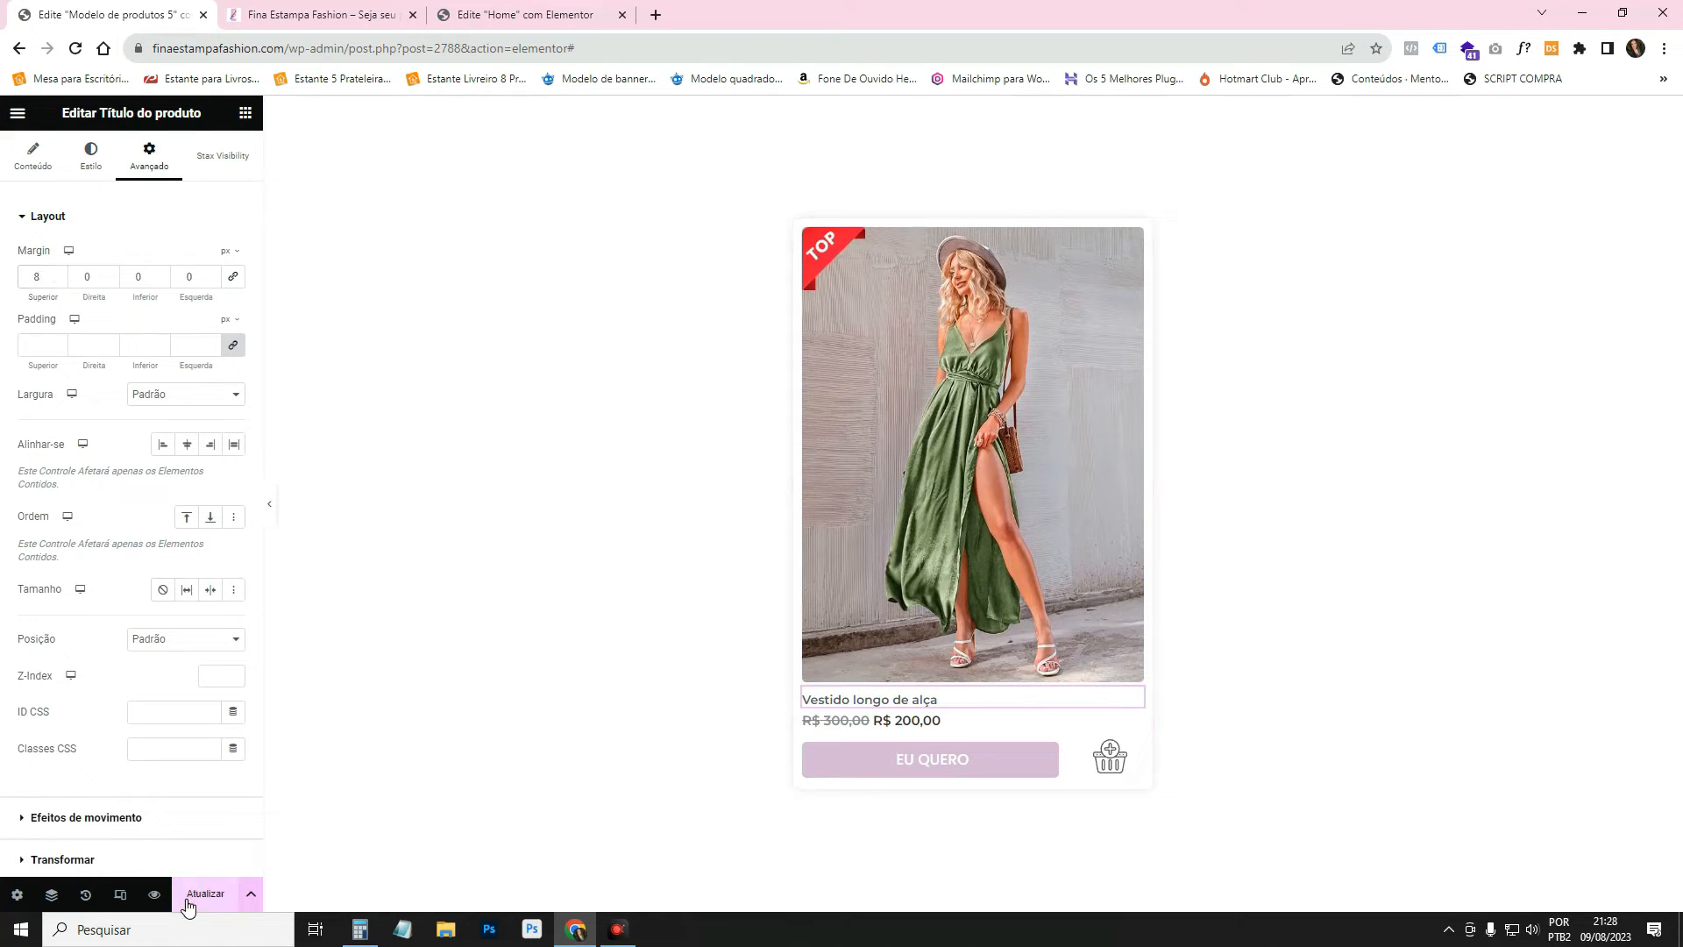
Reload the store's home page and check the spacing in the product cards.
click(316, 15)
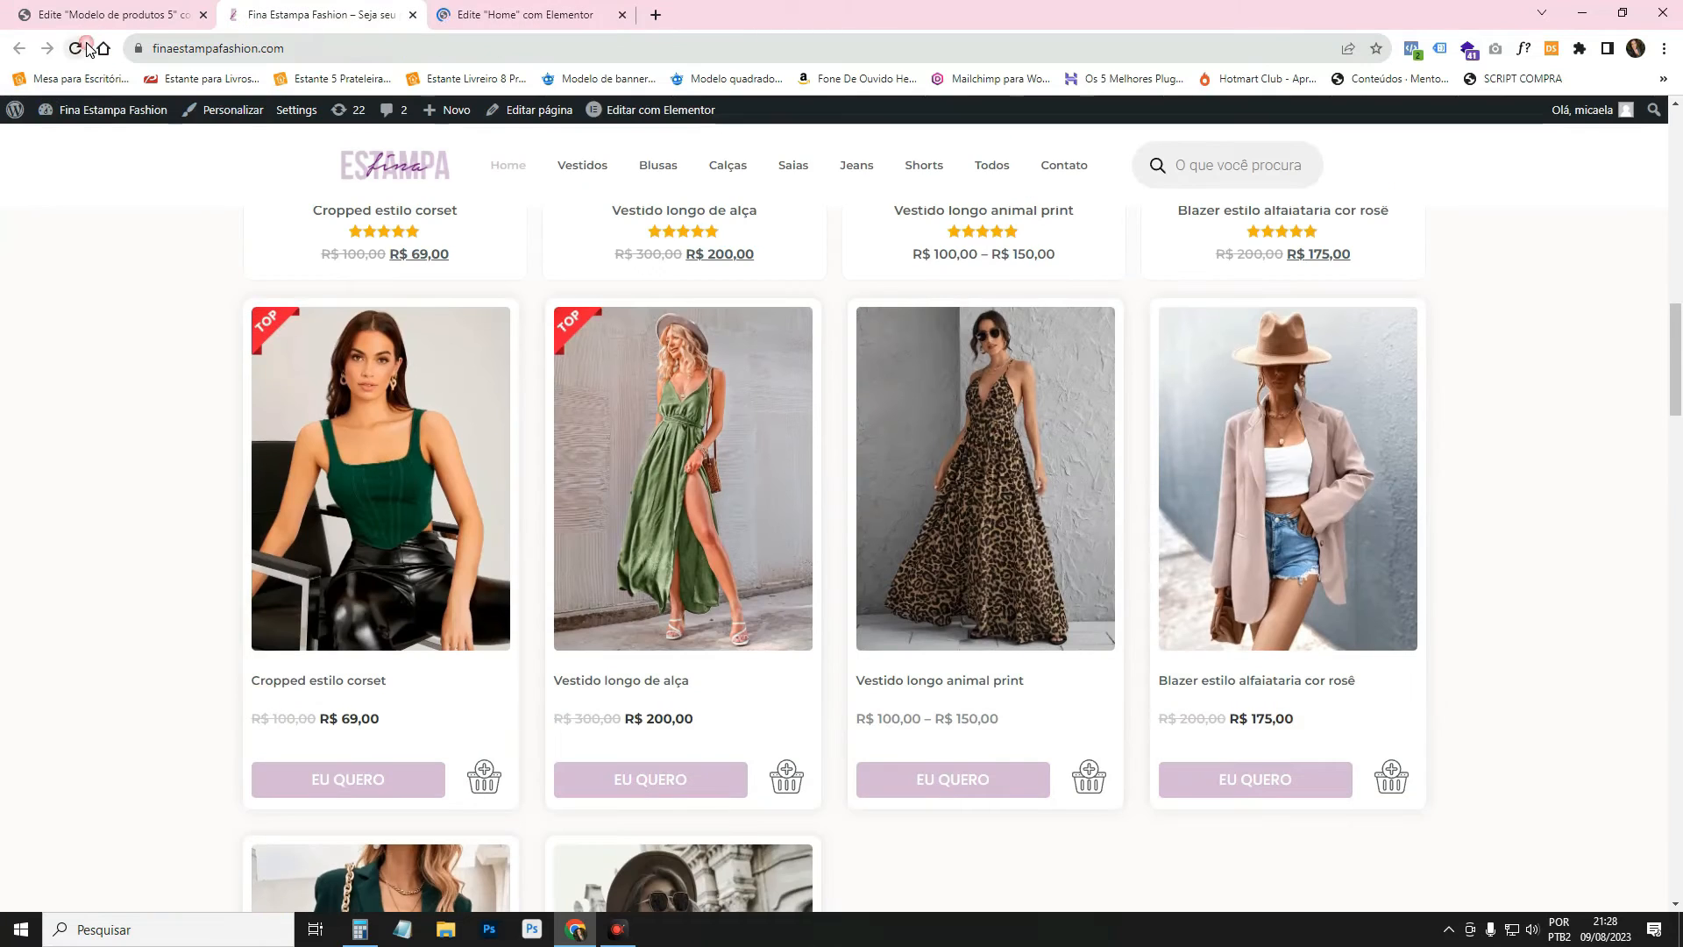
click(75, 48)
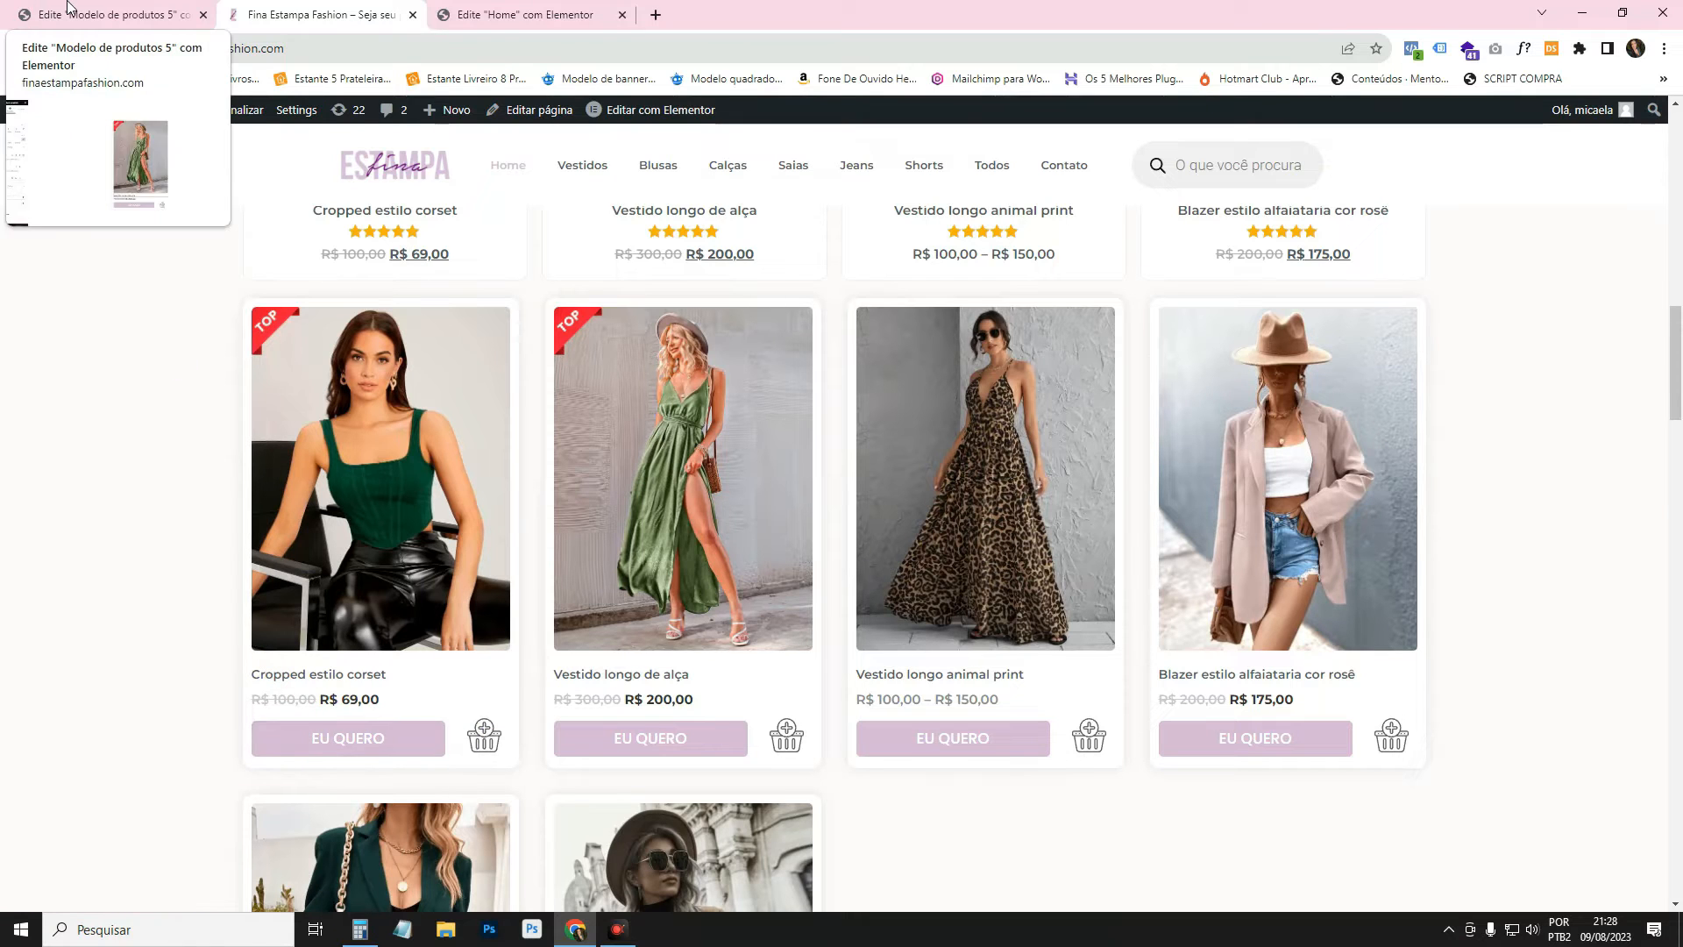
Add a product rating widget to the product template between the price and the EU QUERO button.
click(114, 14)
click(245, 114)
drag(44, 545, 936, 728)
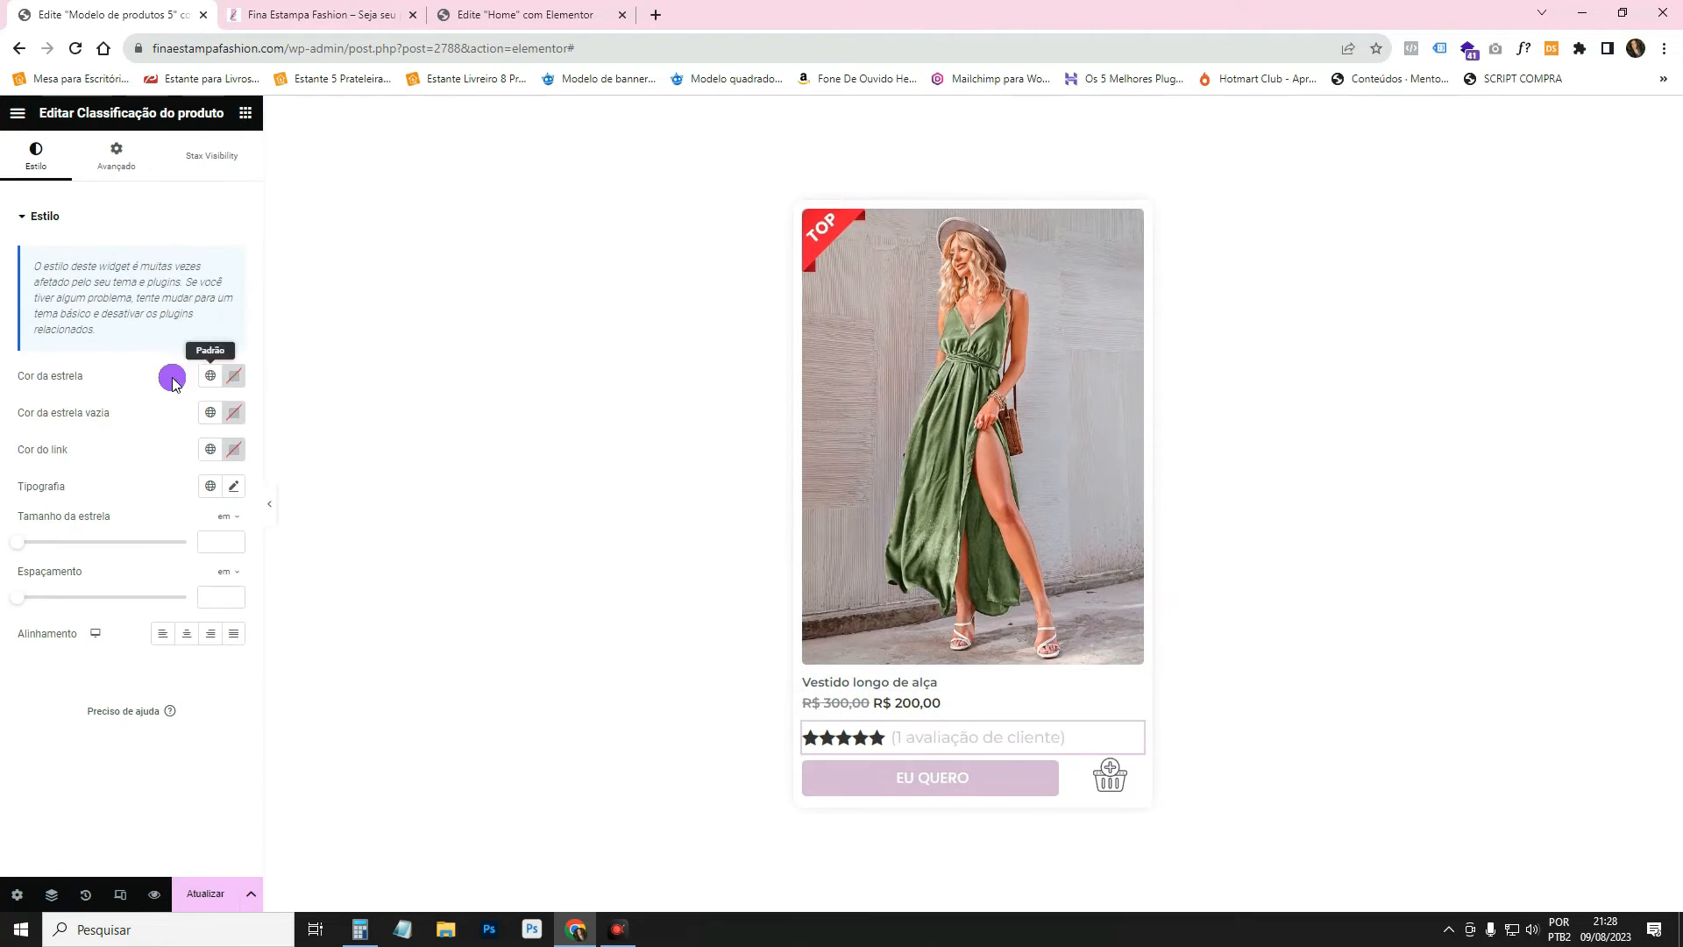
Set the rating widget's star color to a golden orange.
click(231, 377)
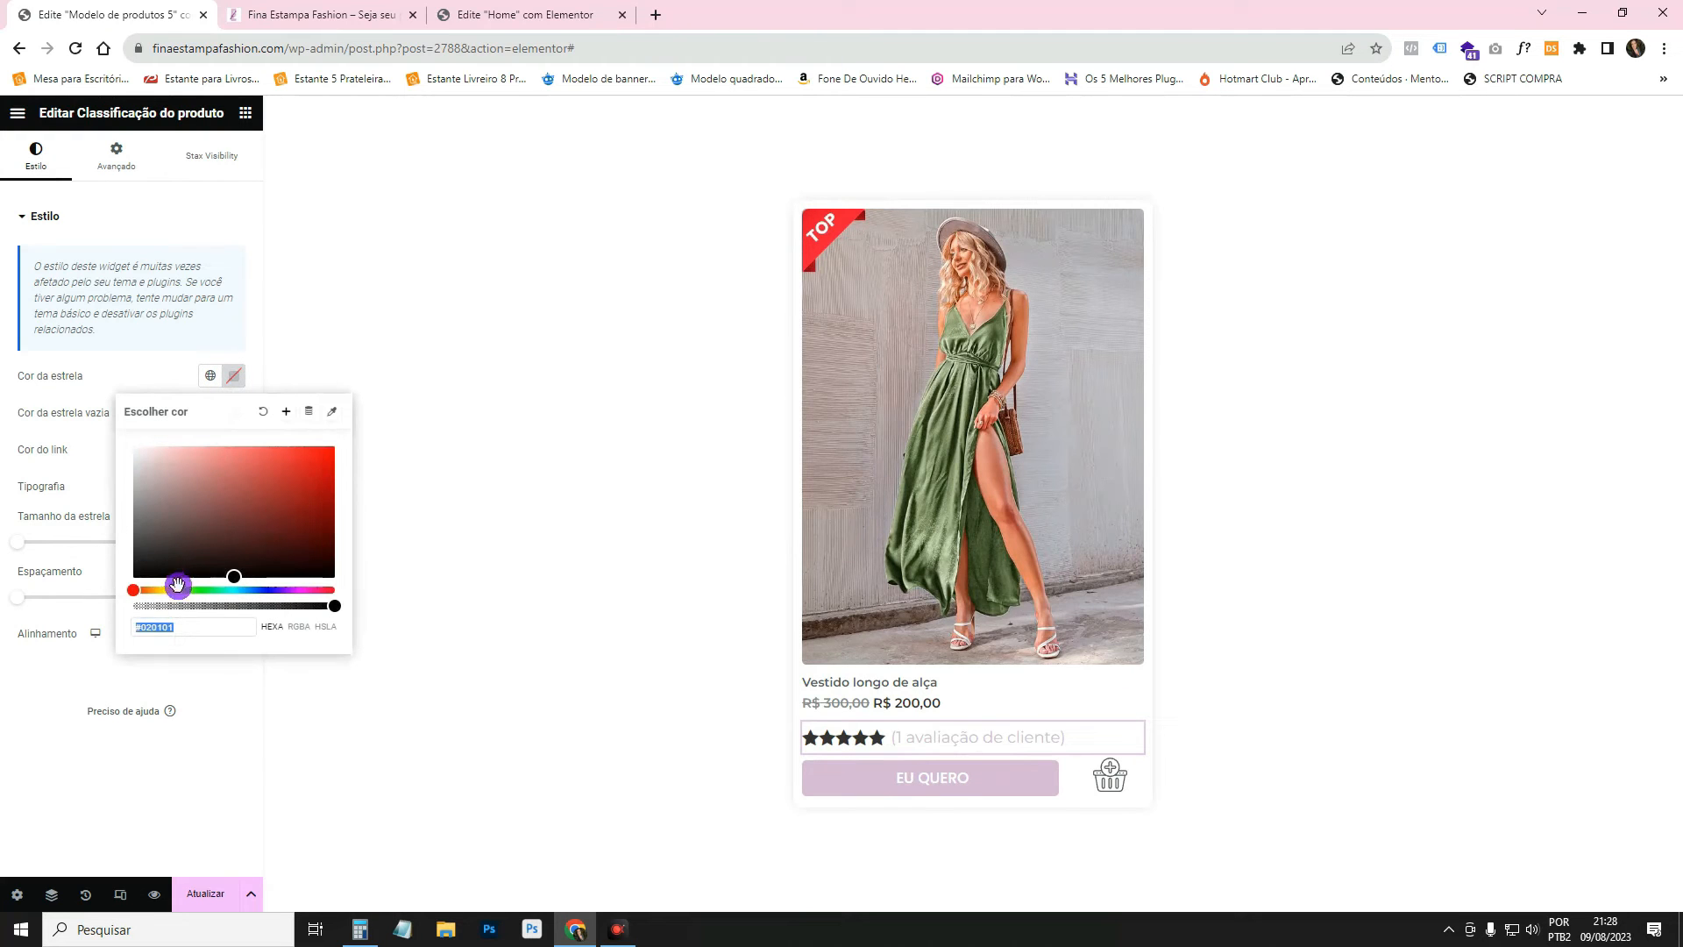
drag(169, 590, 165, 587)
drag(310, 487, 331, 469)
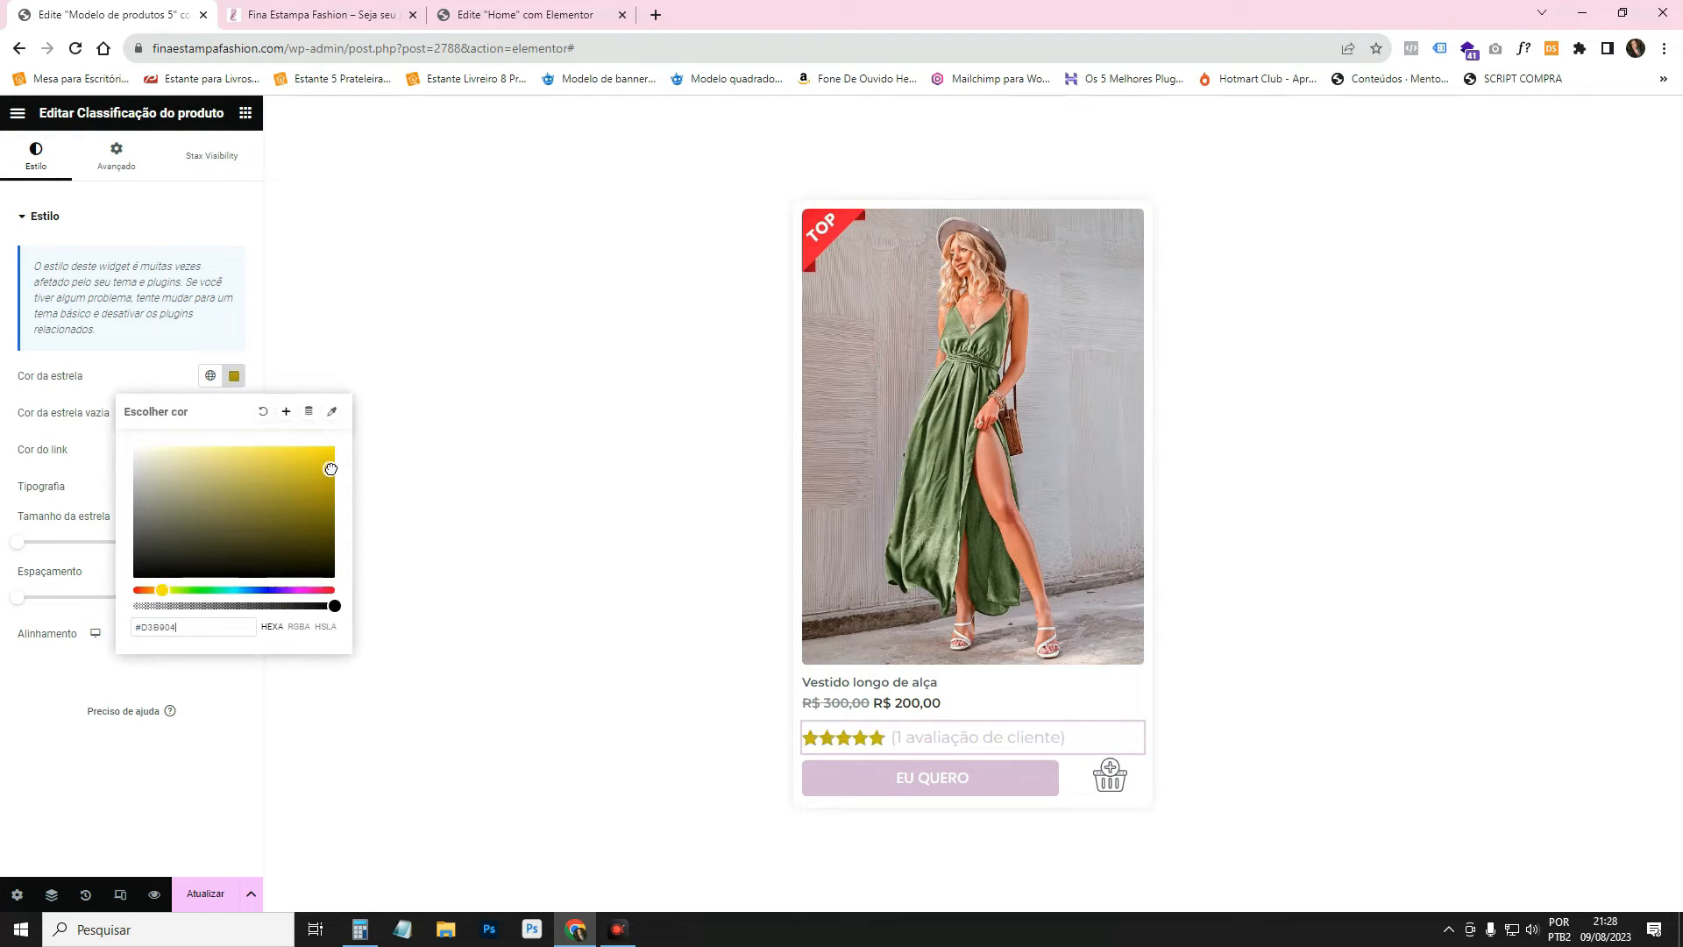
click(158, 375)
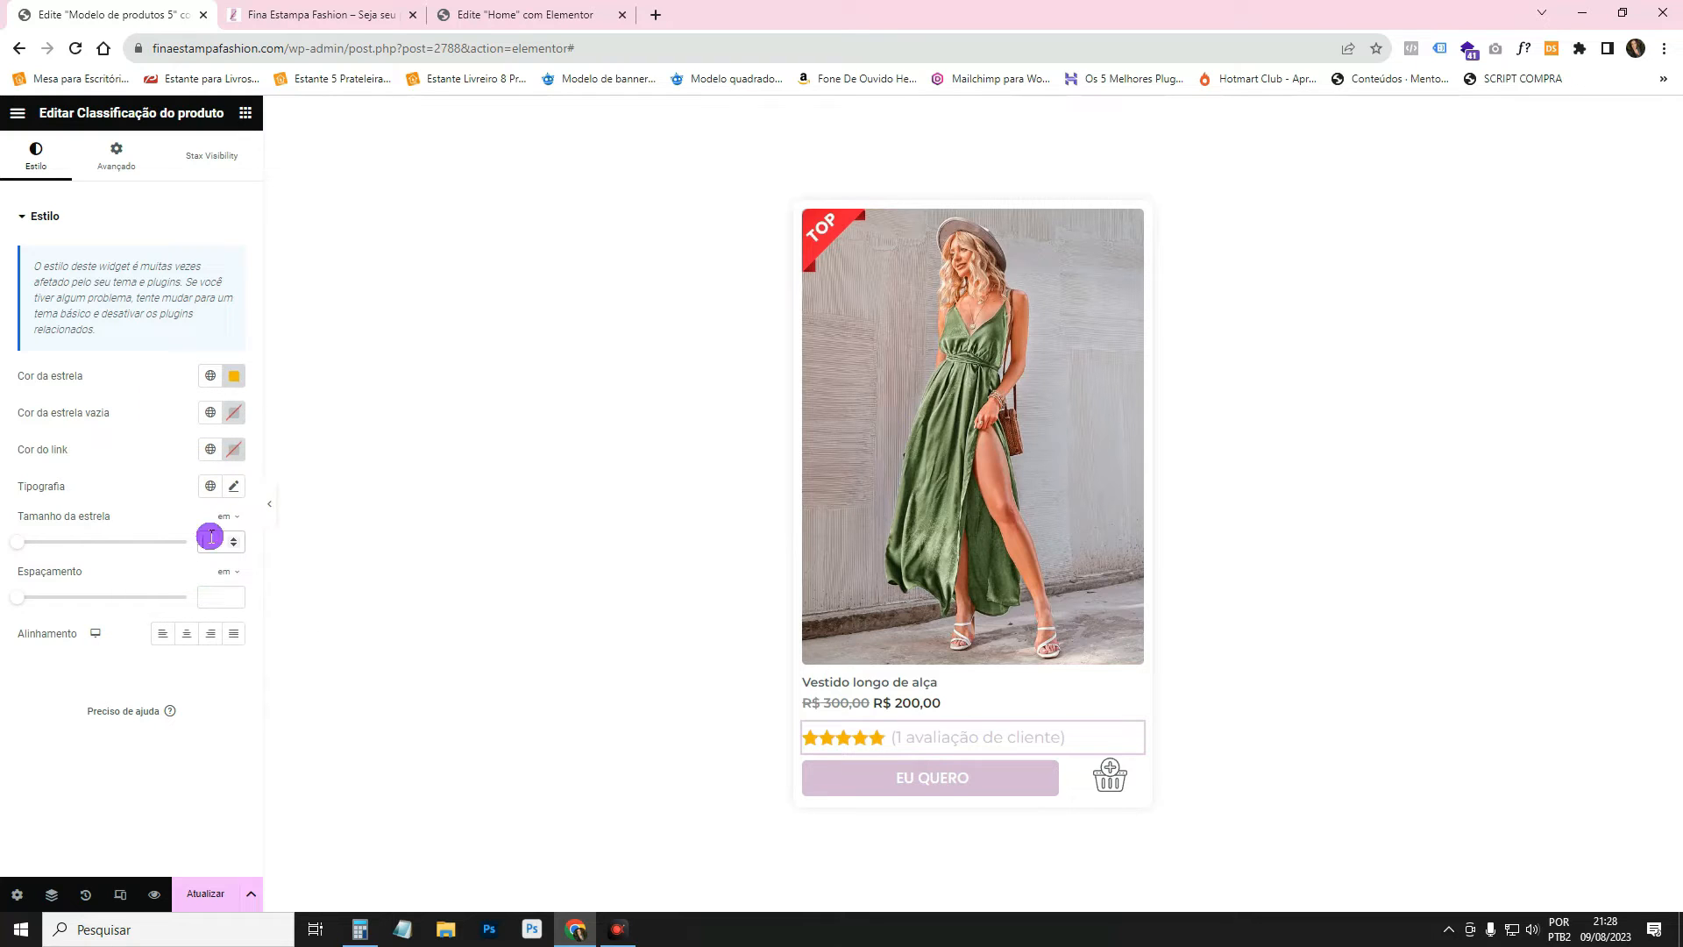
Set the rating's star size to 0.6 em and its typography size to 12 px.
drag(22, 547, 48, 550)
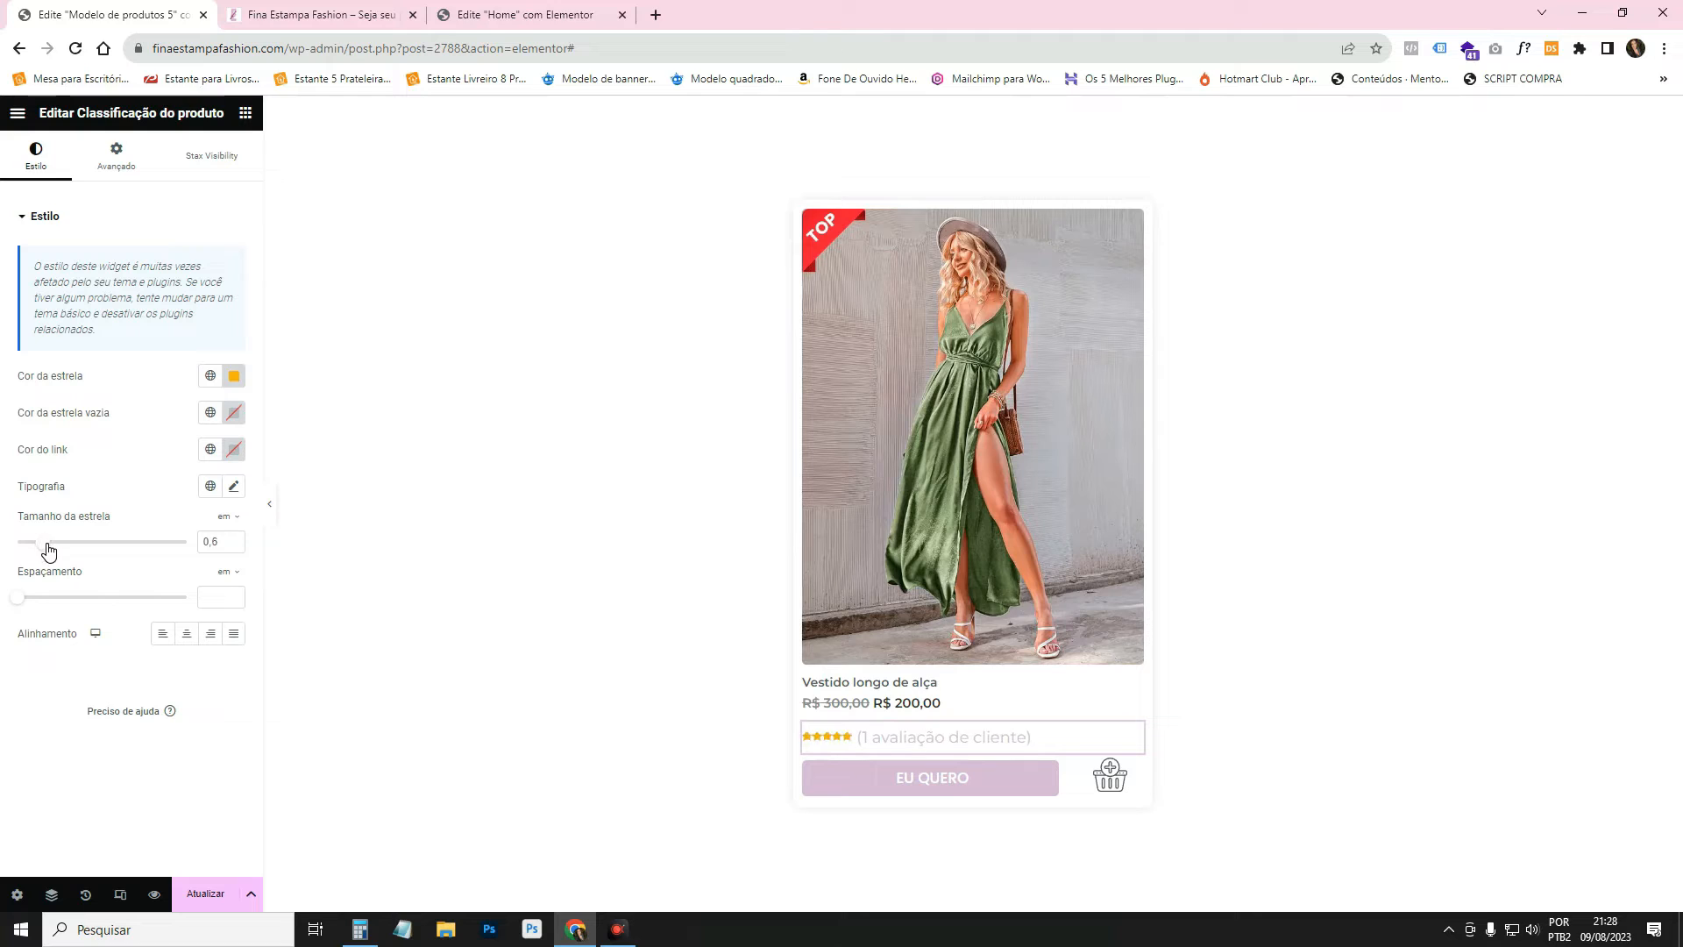
click(232, 491)
click(202, 620)
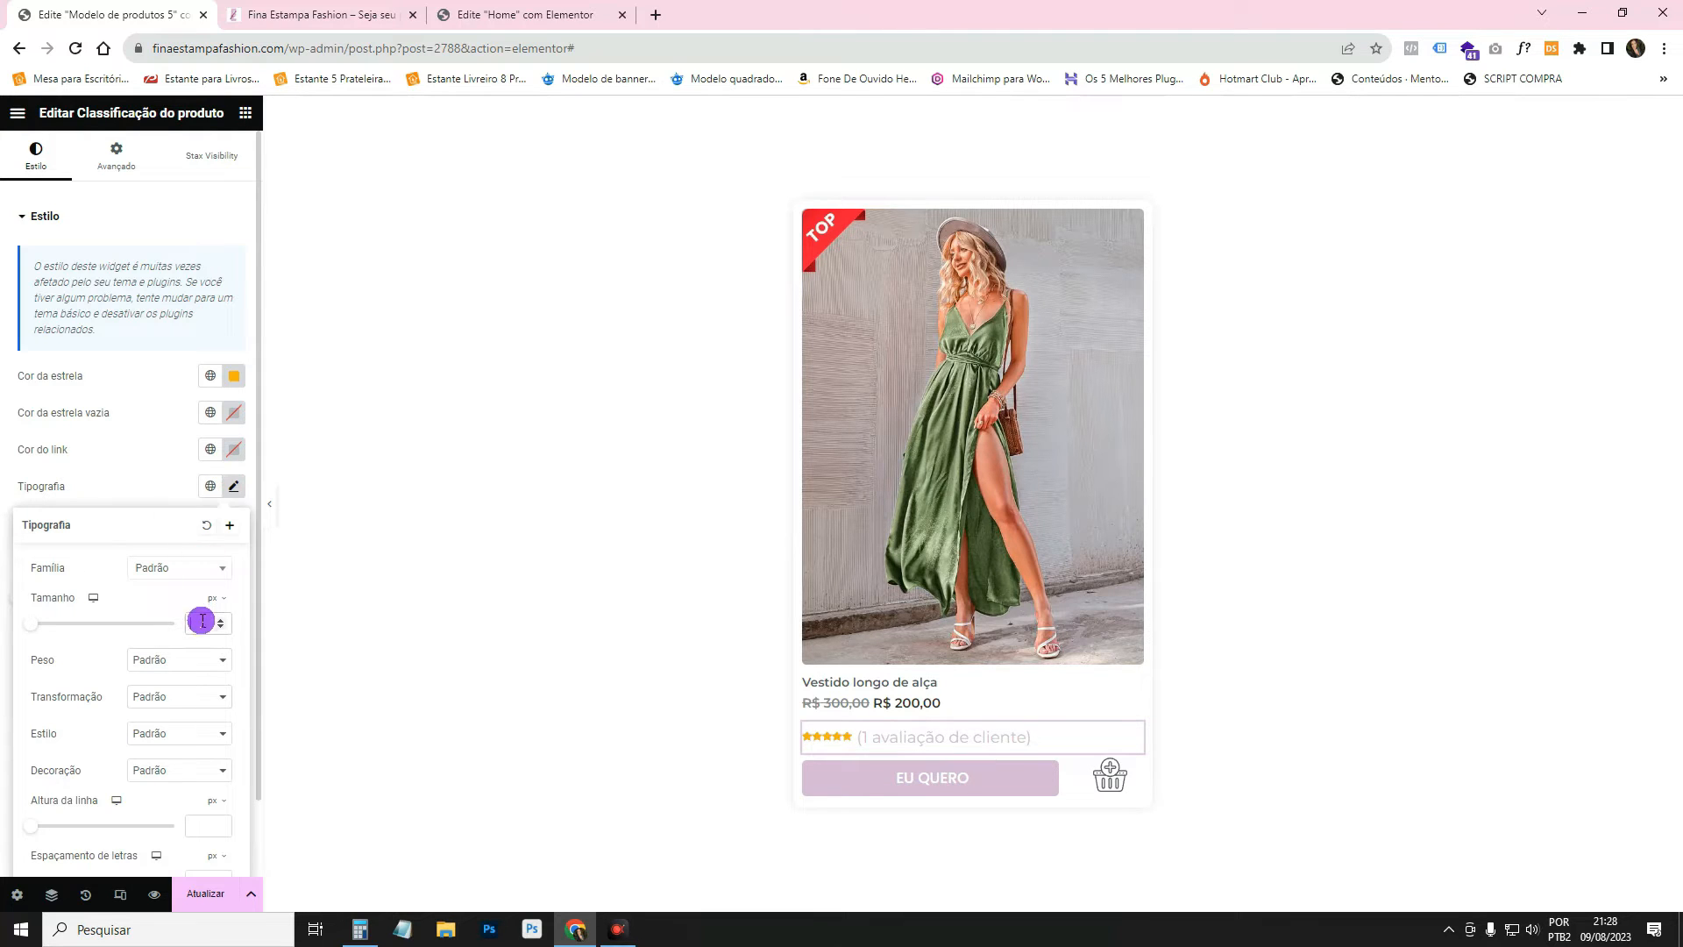
text(10)
click(220, 622)
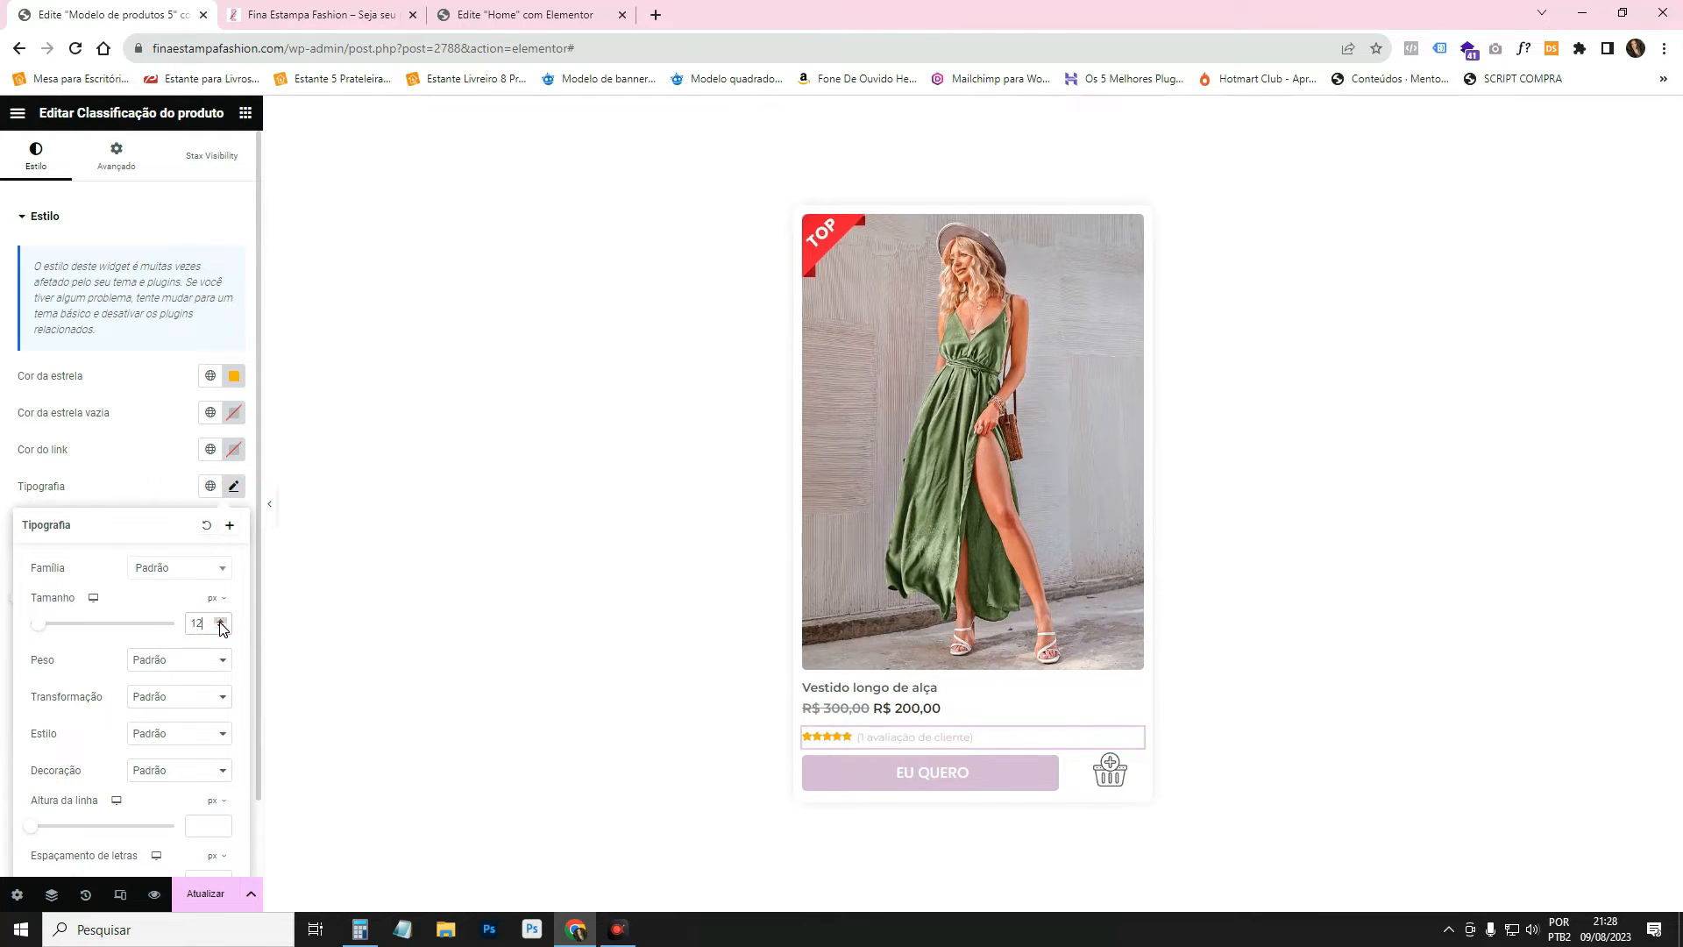
click(163, 485)
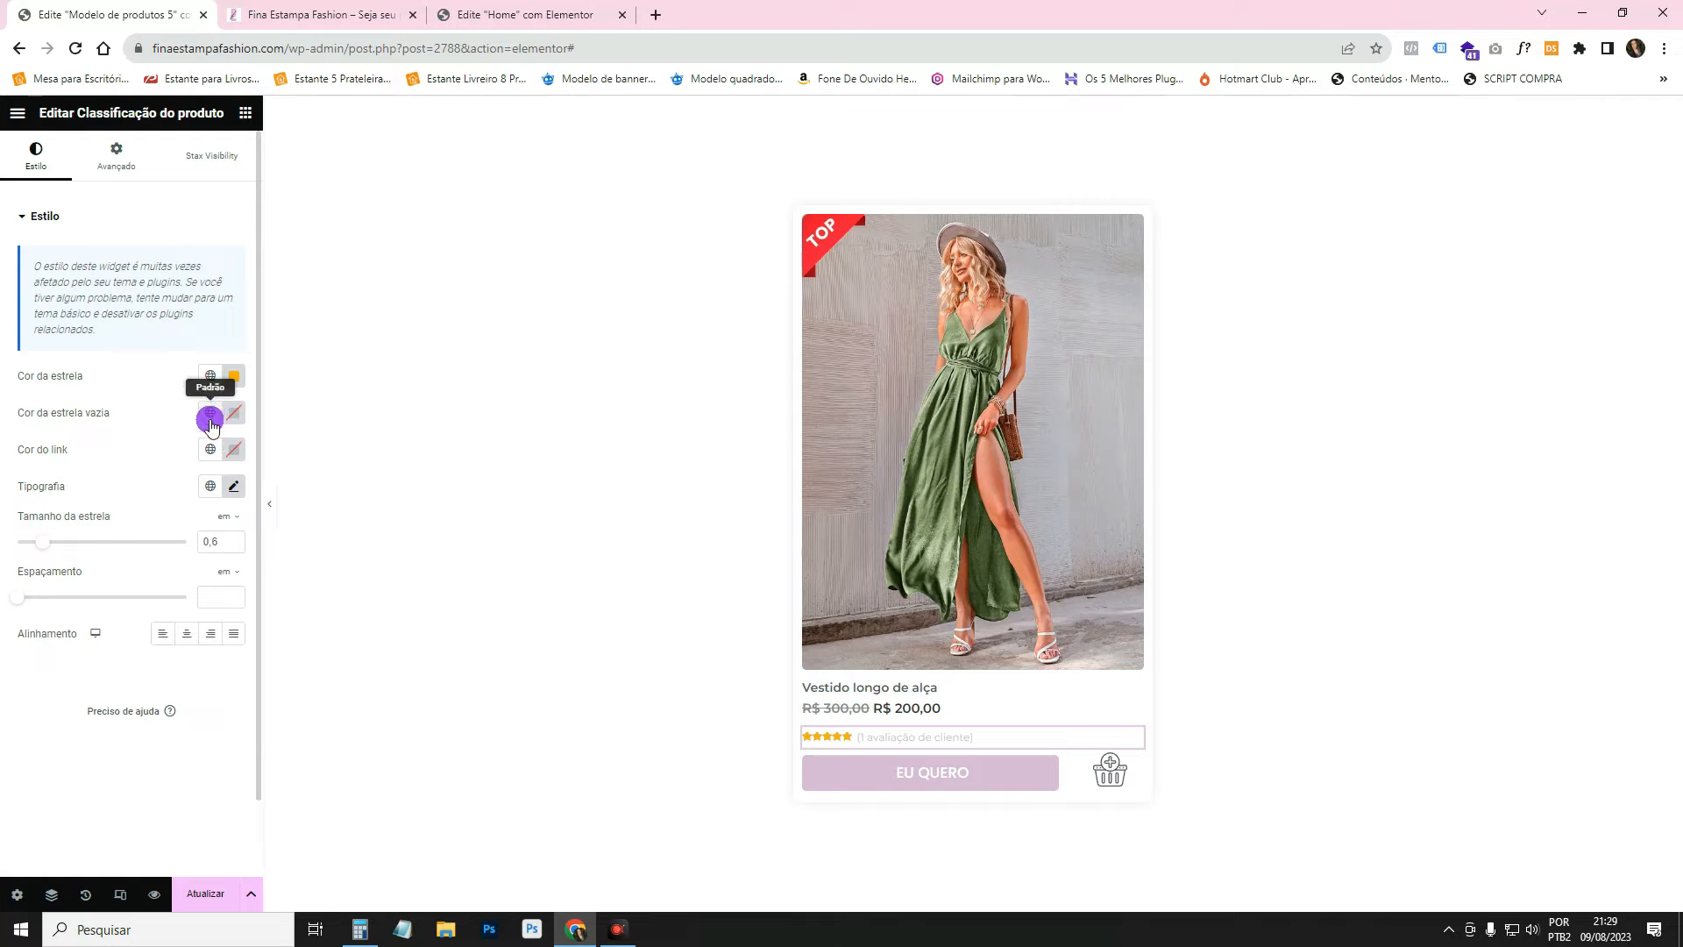
Apply the global color Secundário to the rating's review link.
click(212, 448)
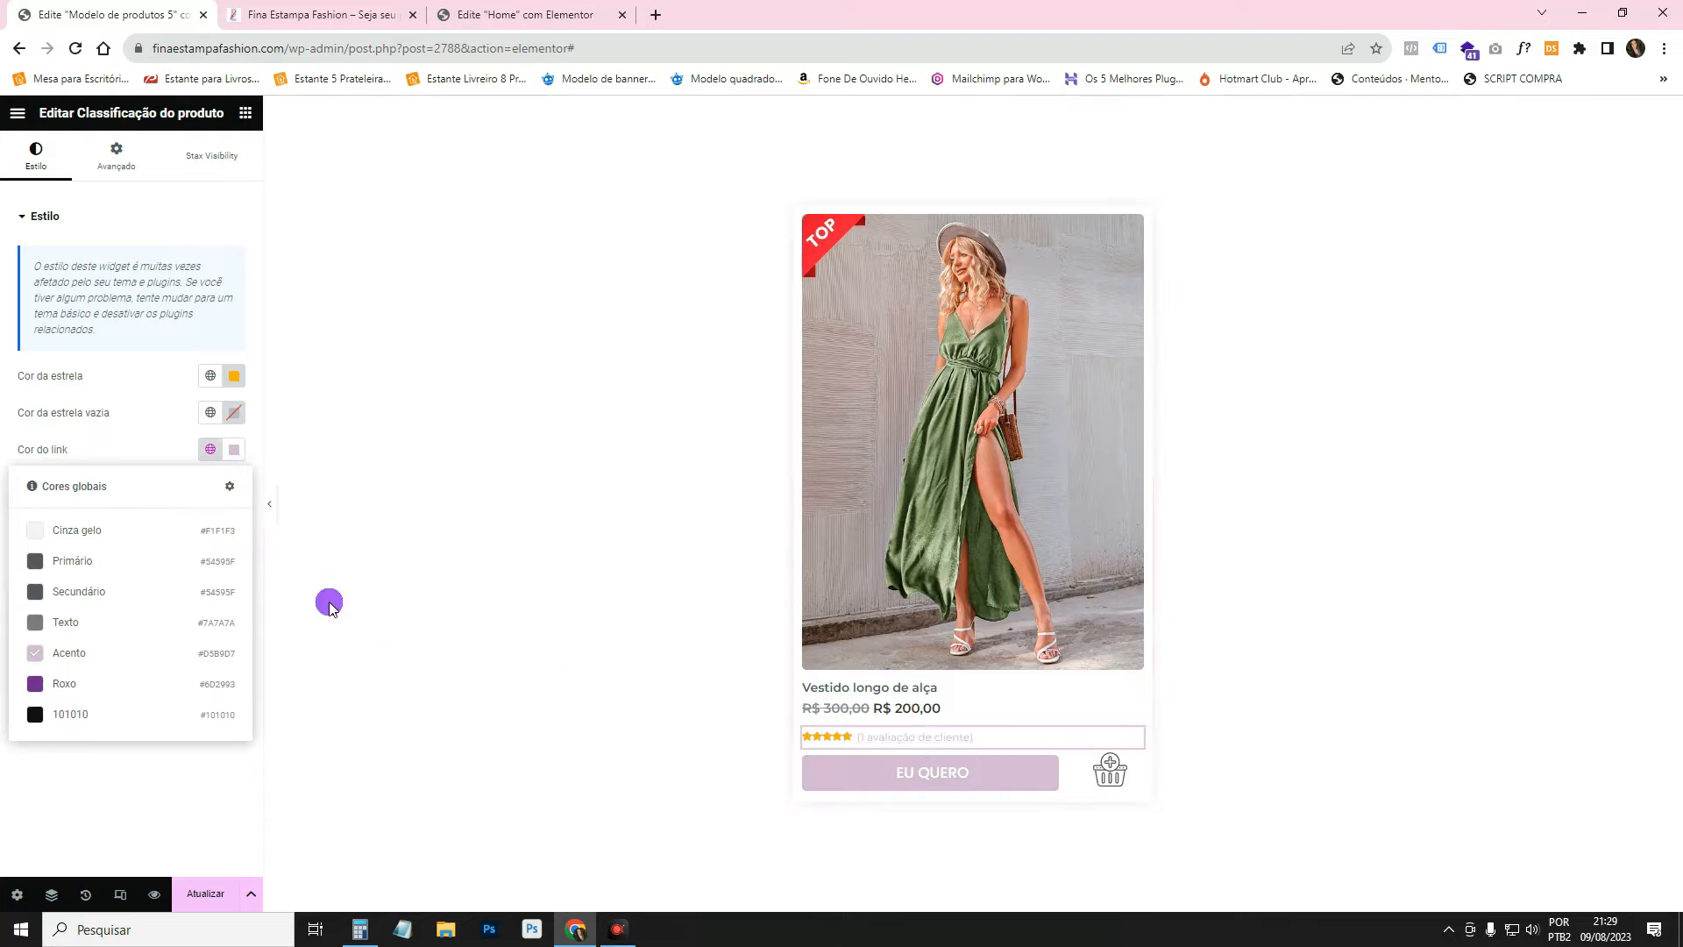
click(126, 593)
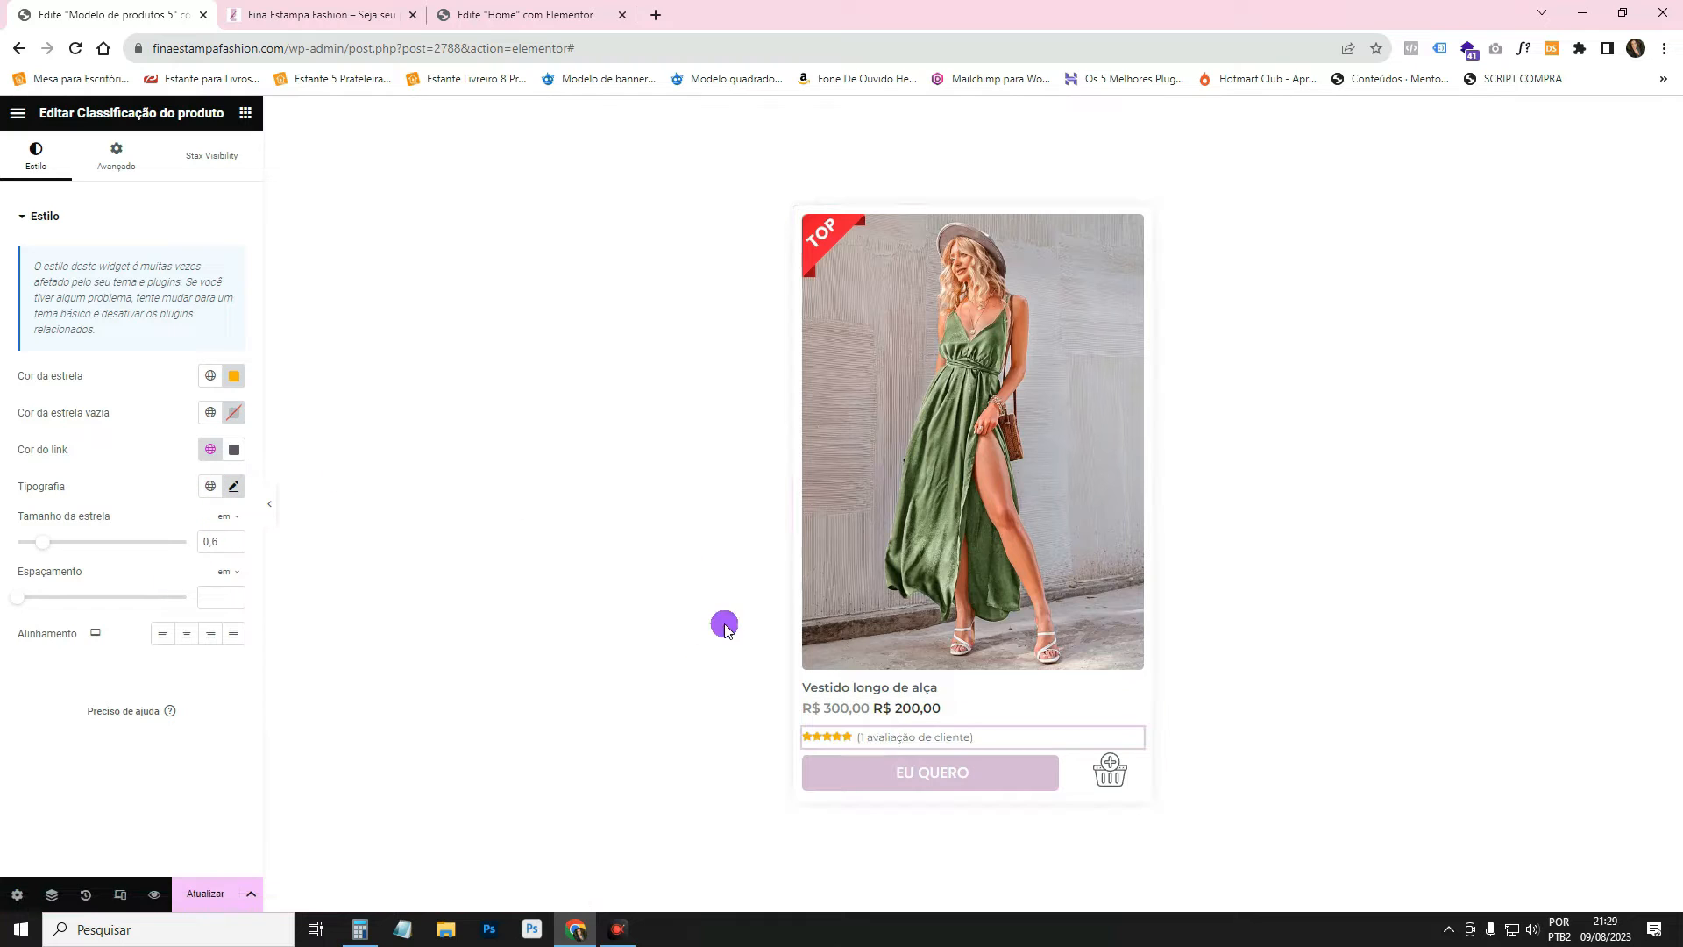
Try a typography size of 0 px on the rating's review text and restore it to 12 px.
click(244, 491)
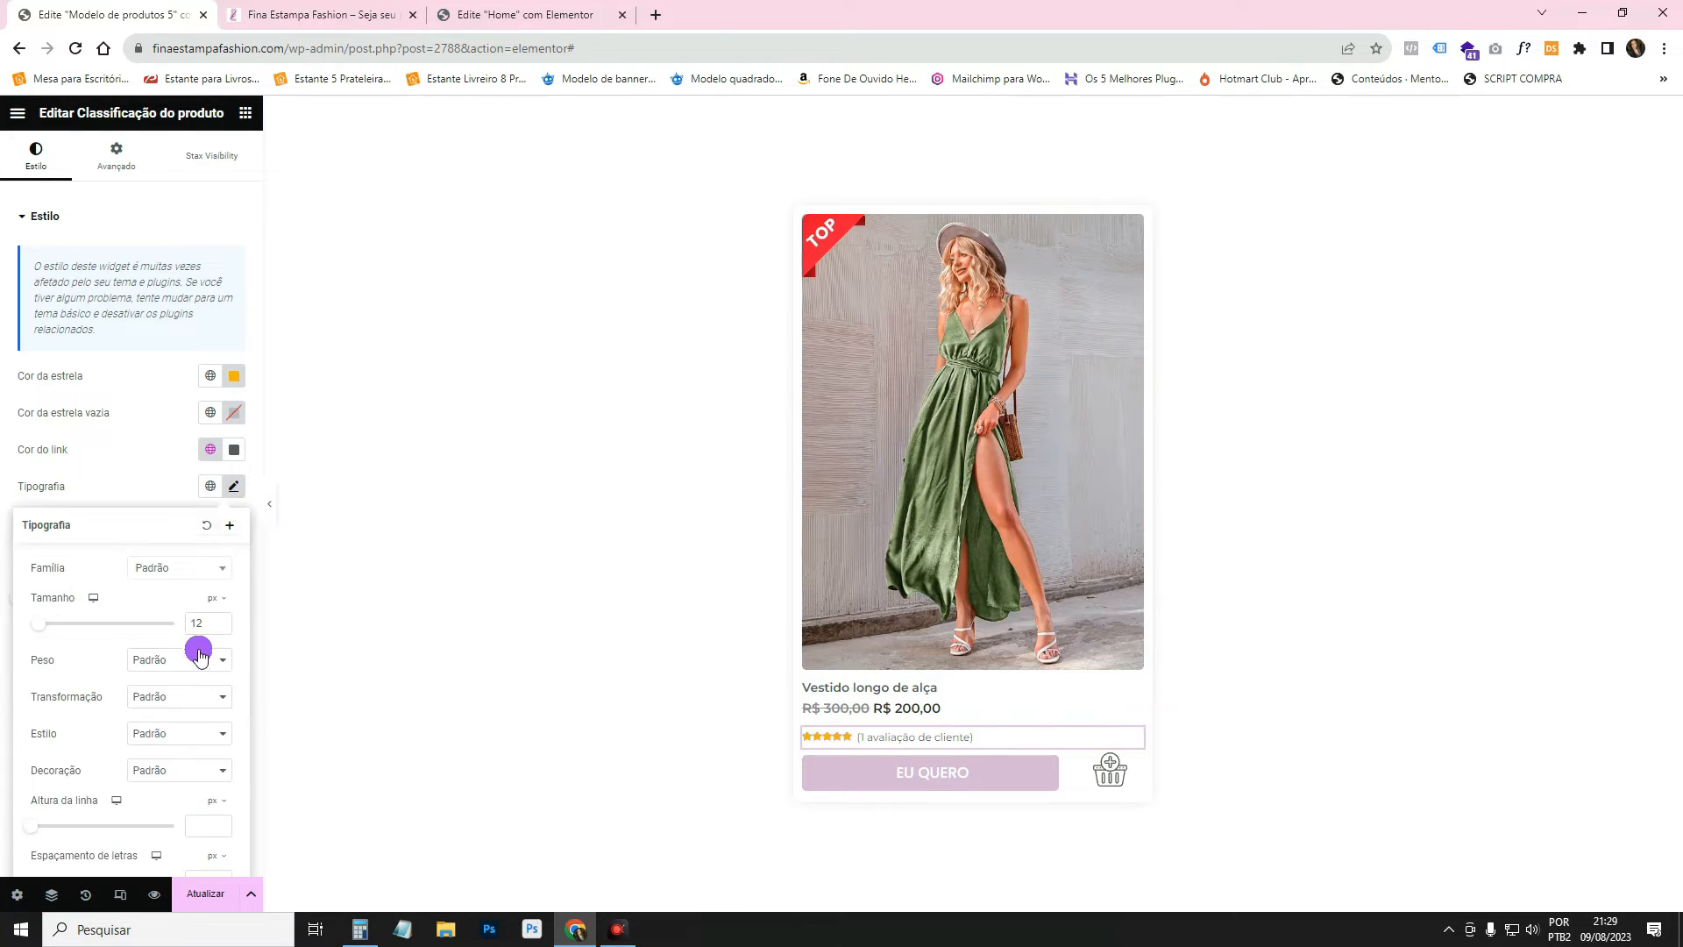
text(0)
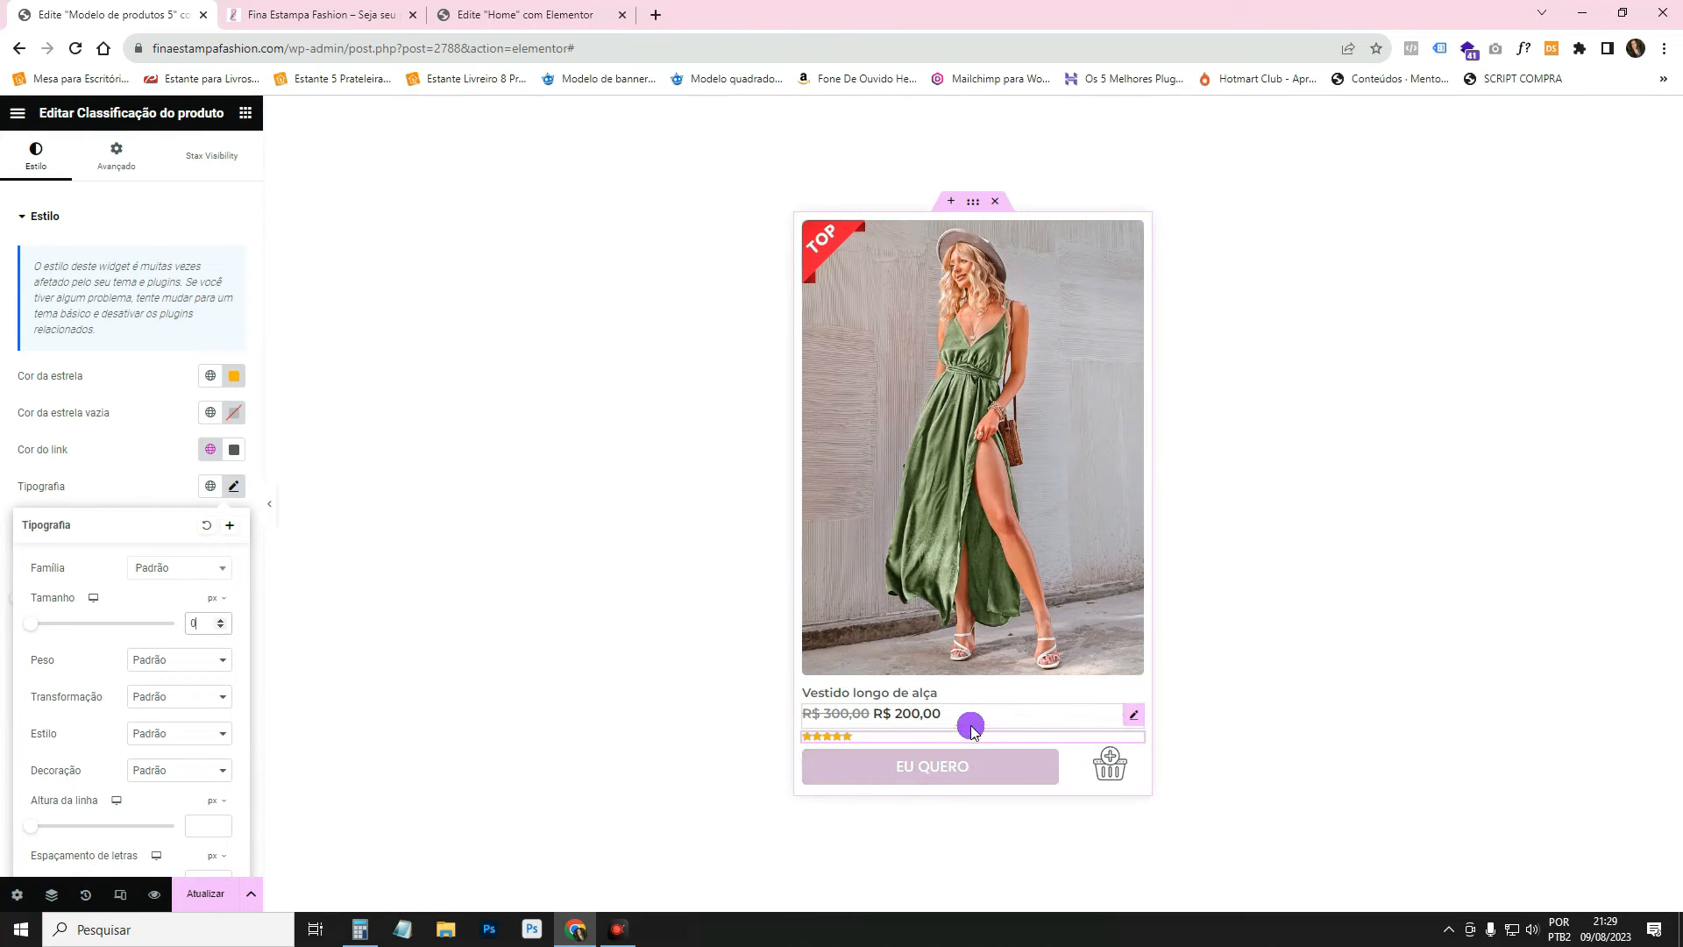
drag(200, 621, 176, 623)
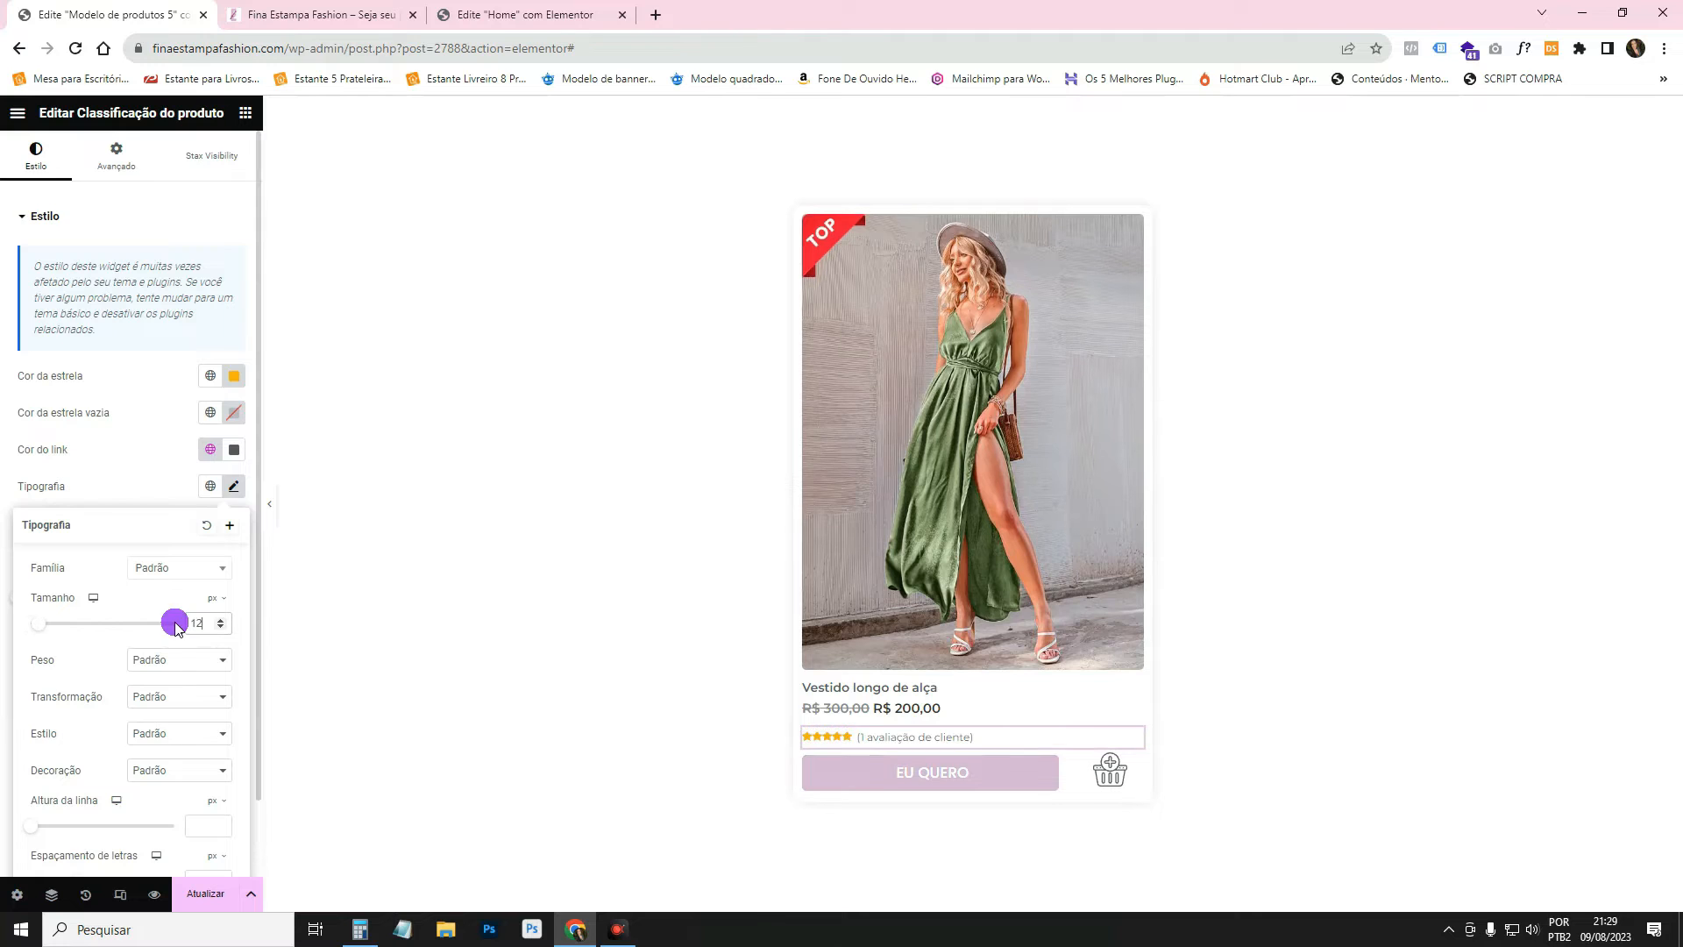
click(132, 451)
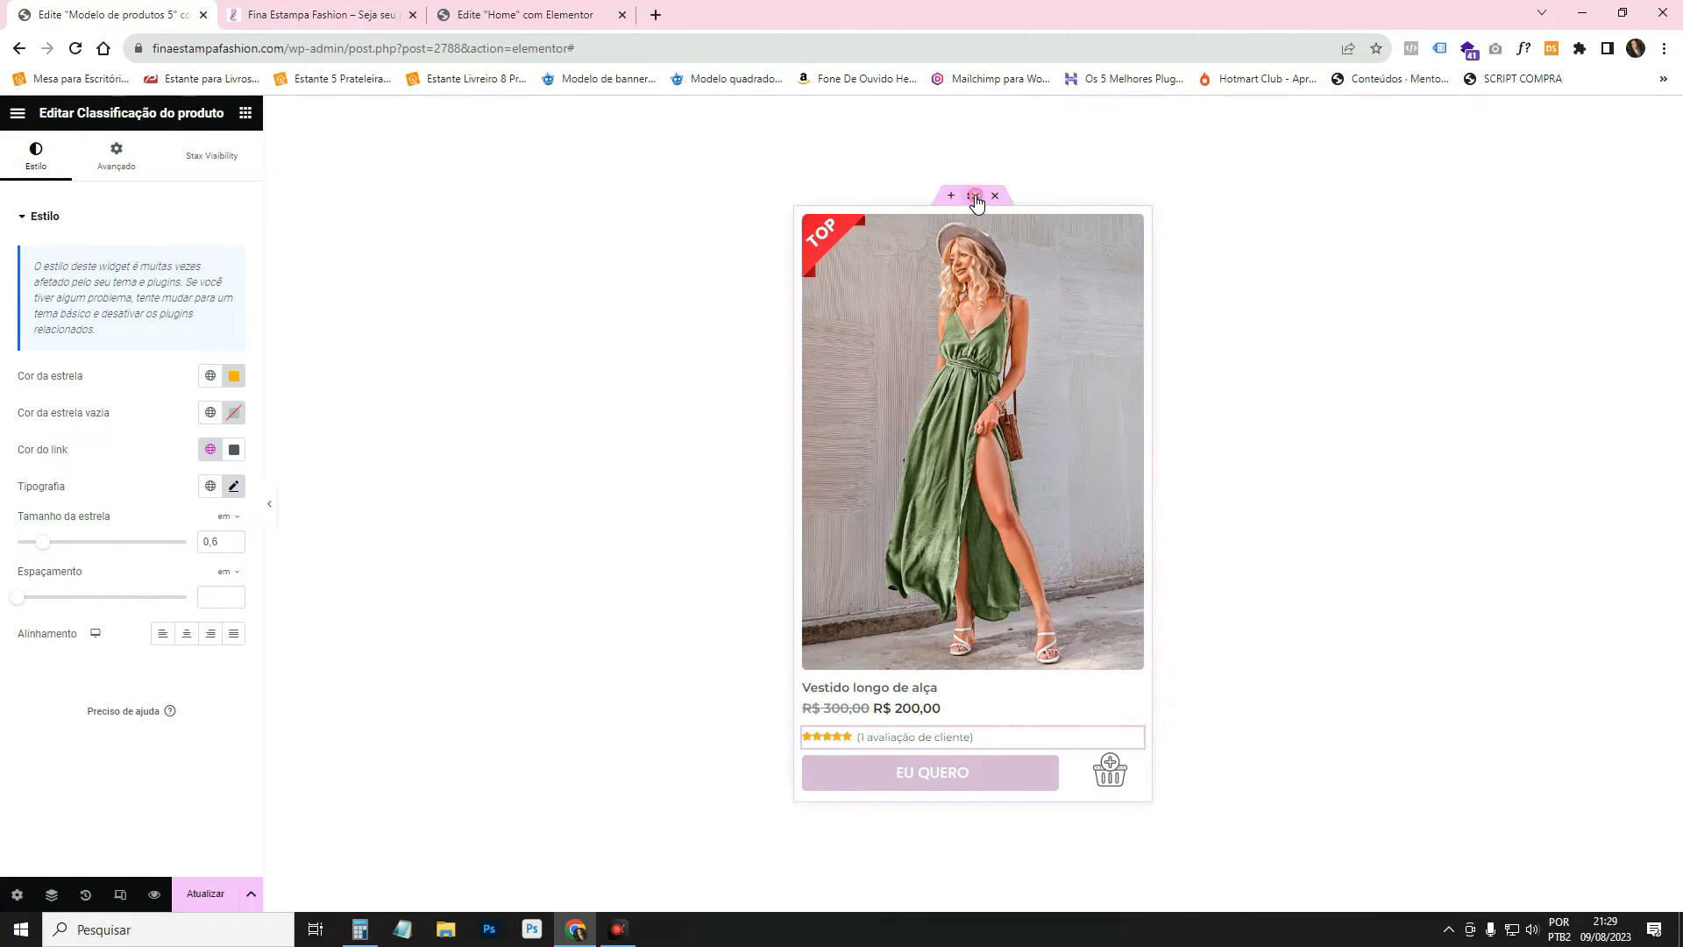
Center-align the items of the card's main container and update the template.
click(975, 196)
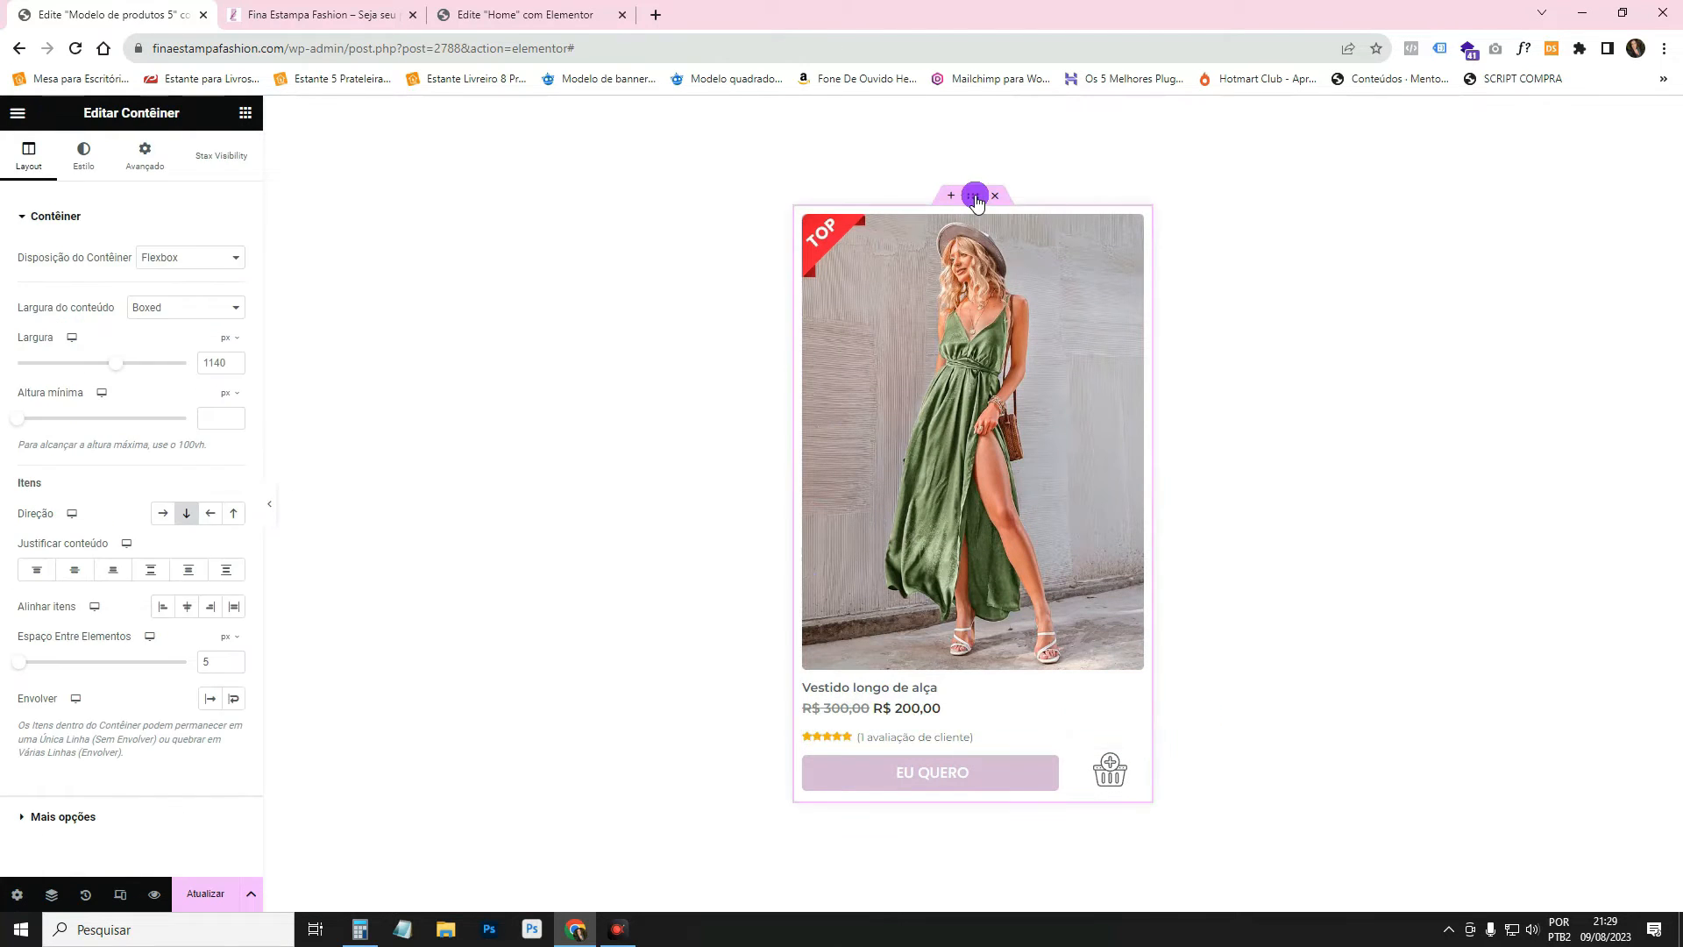
click(186, 606)
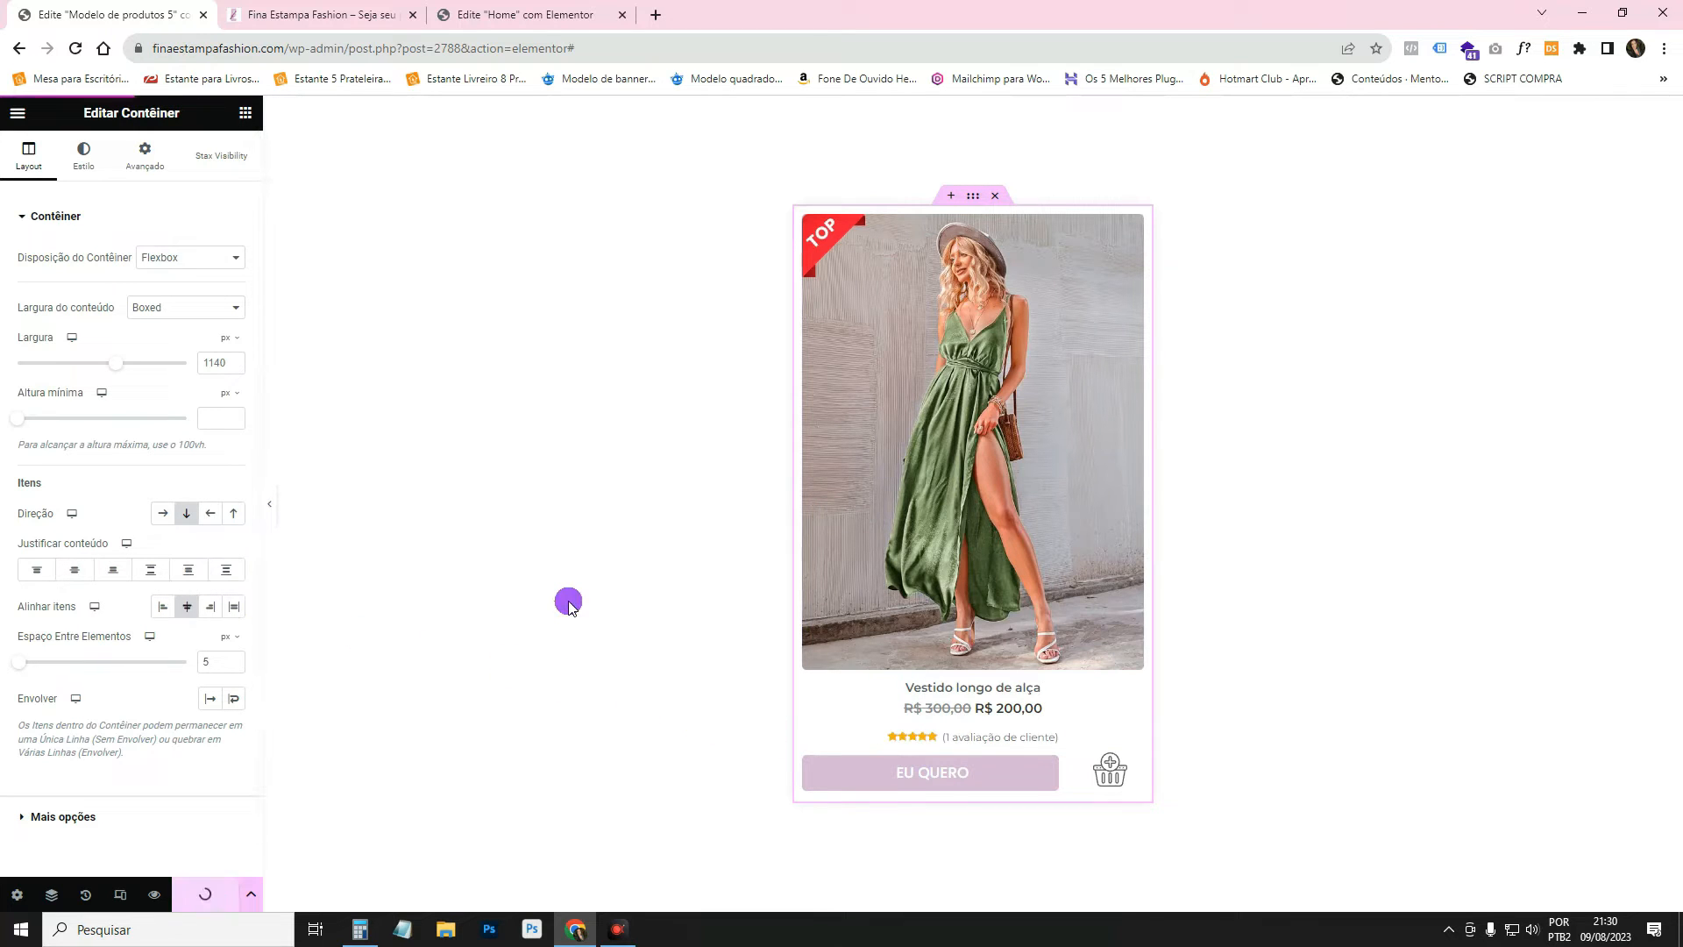
Reload the store's home page and examine the alignment, ratings and clickable areas of the product cards.
click(292, 19)
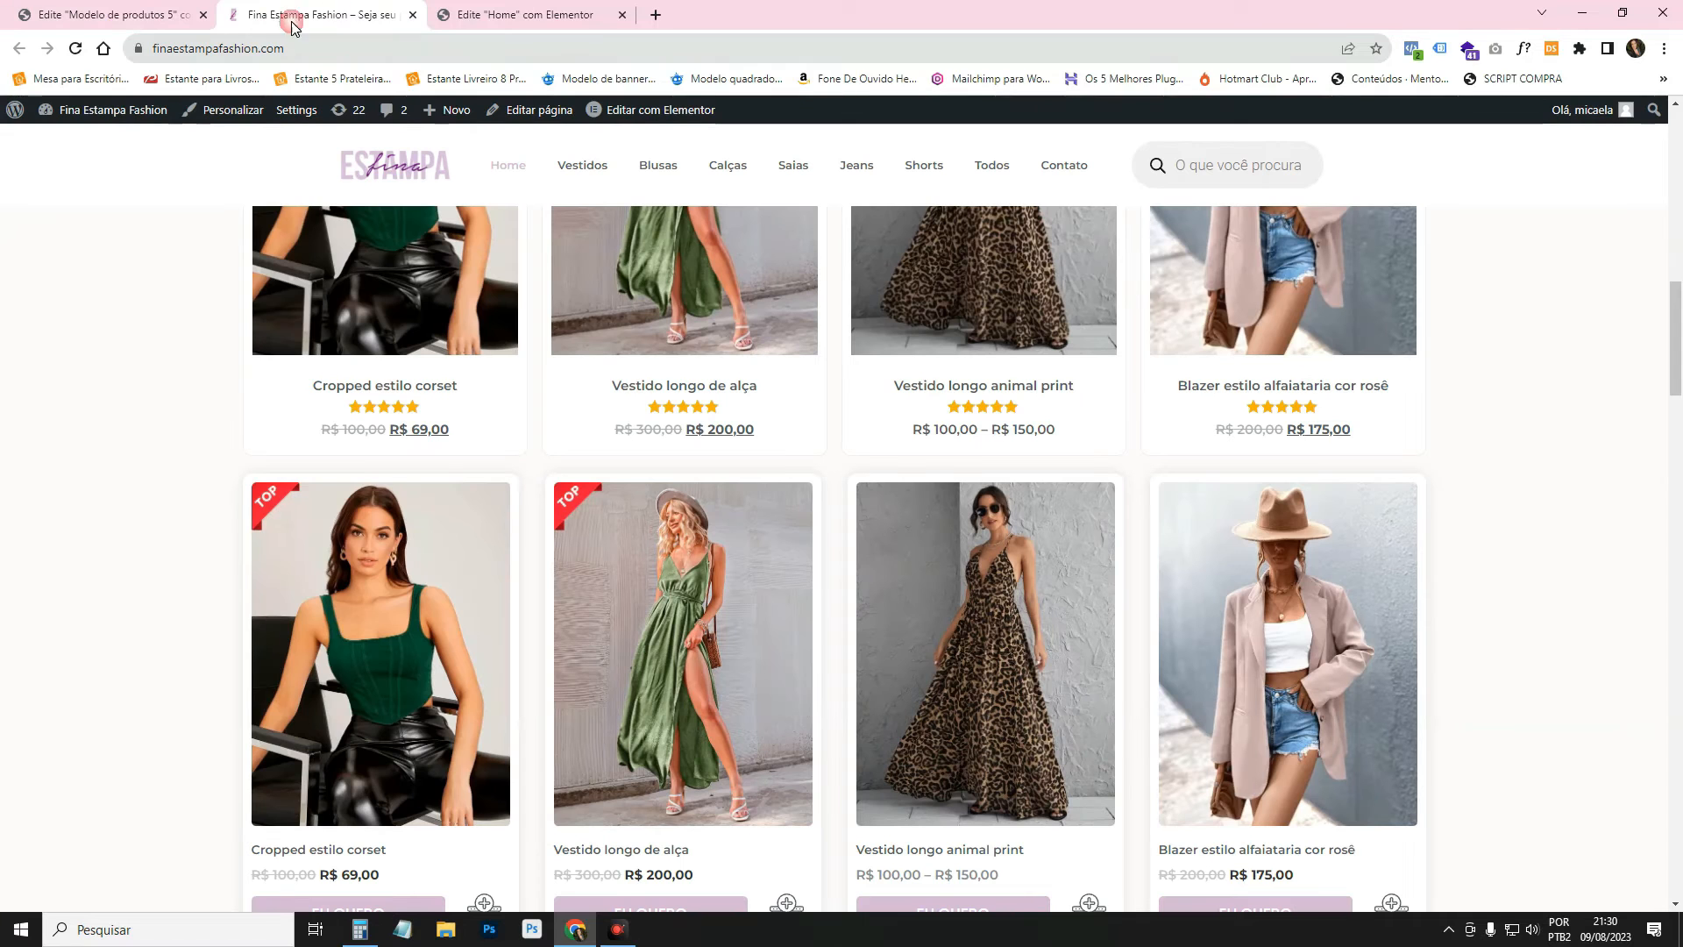
click(76, 48)
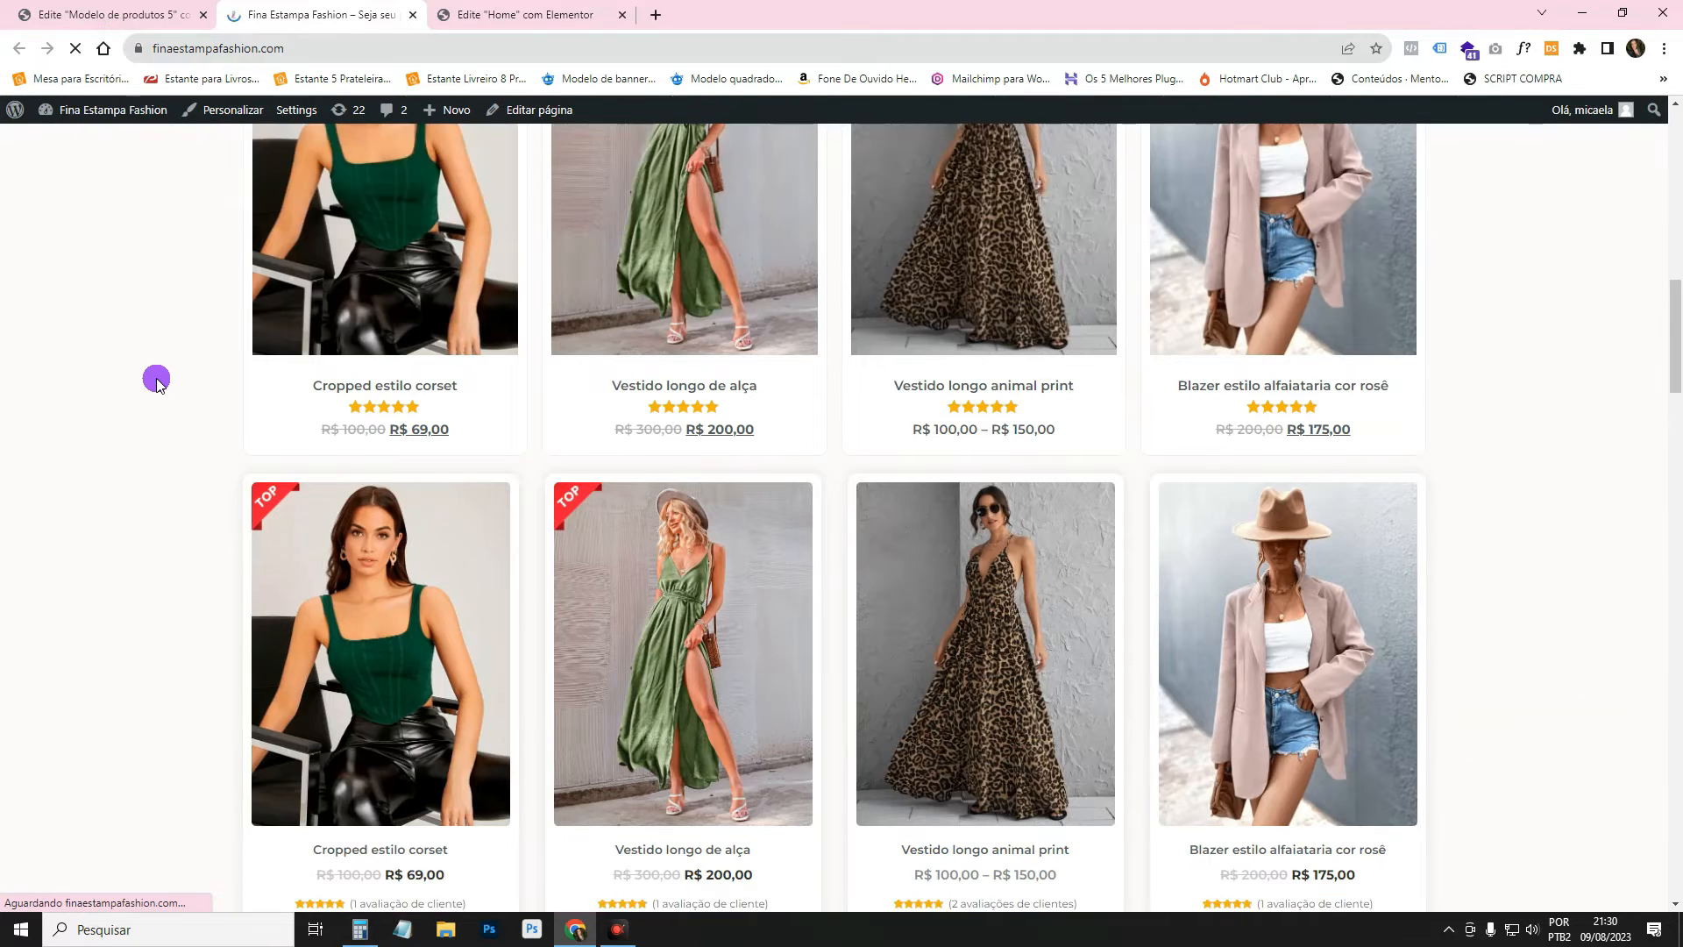
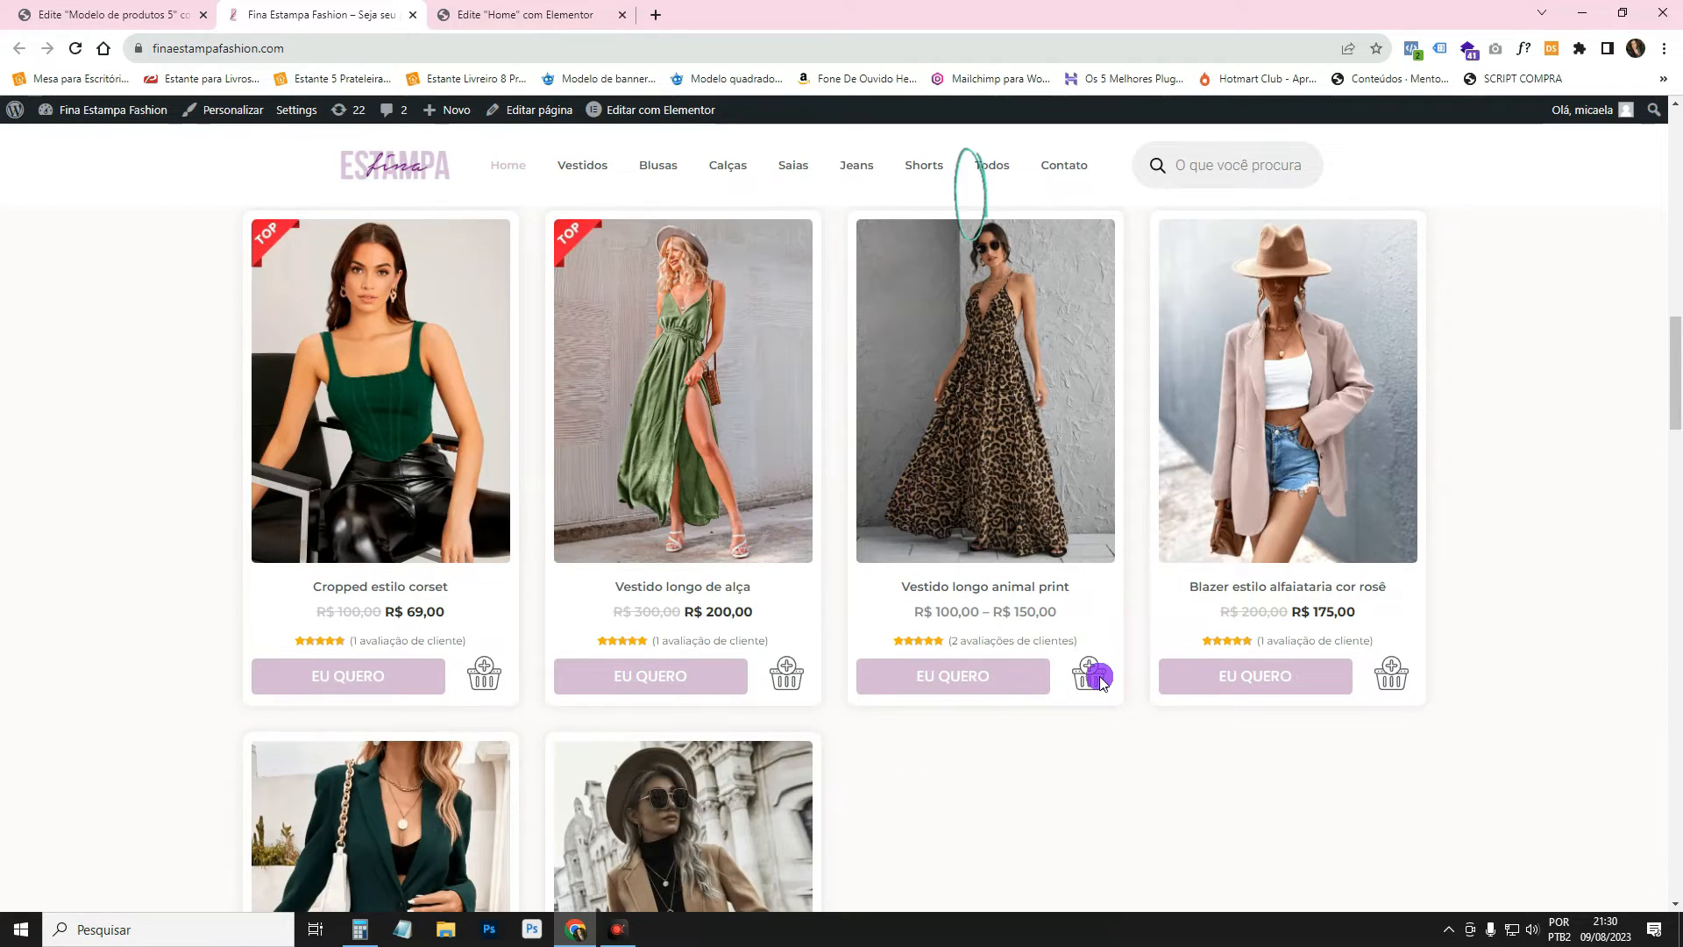
click(968, 679)
scroll(675, 661, down, 20)
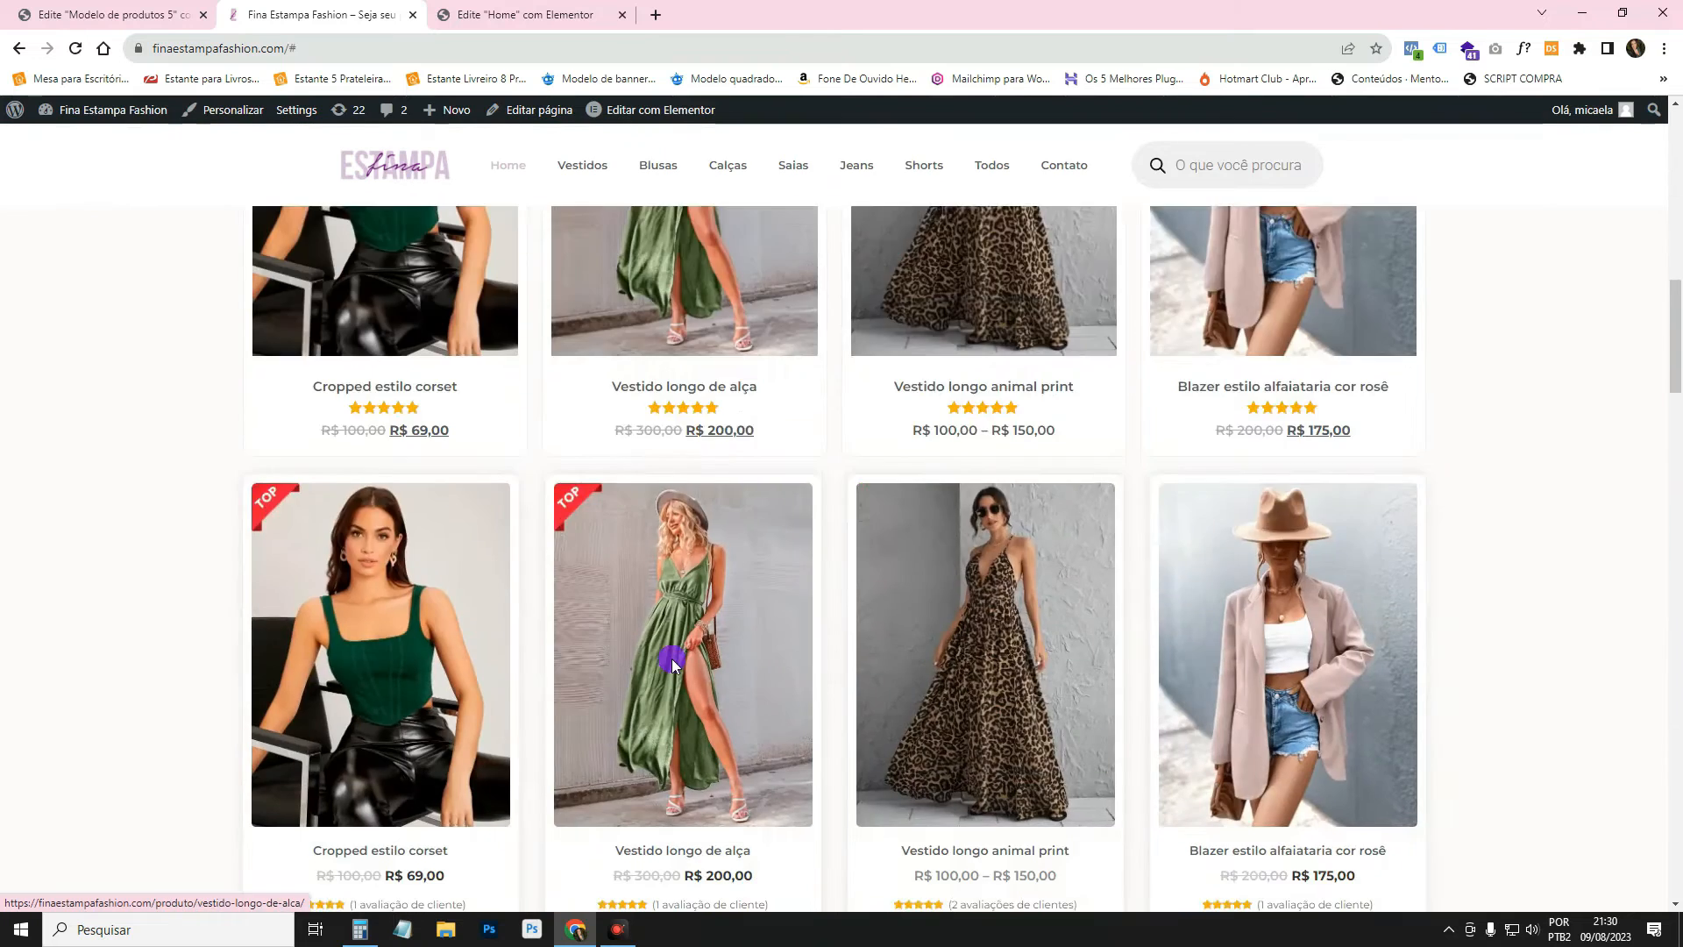
scroll(816, 639, up, 6)
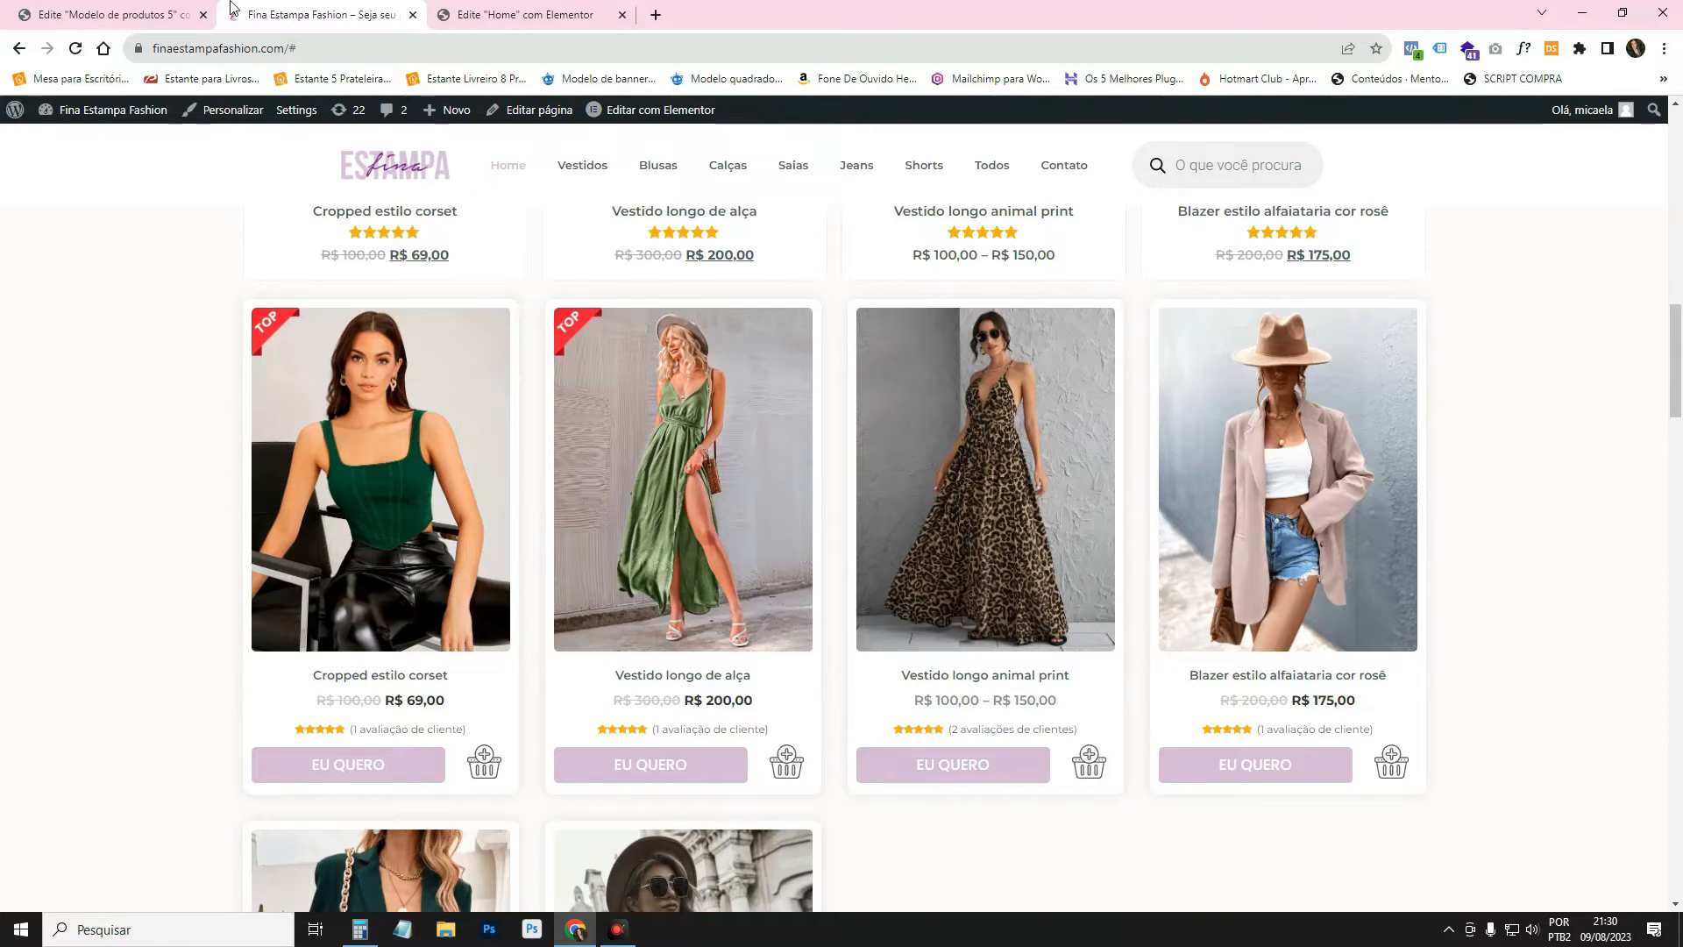
click(726, 695)
Set the main container's HTML tag to a (link) and link it to the dynamic URL do post.
click(116, 7)
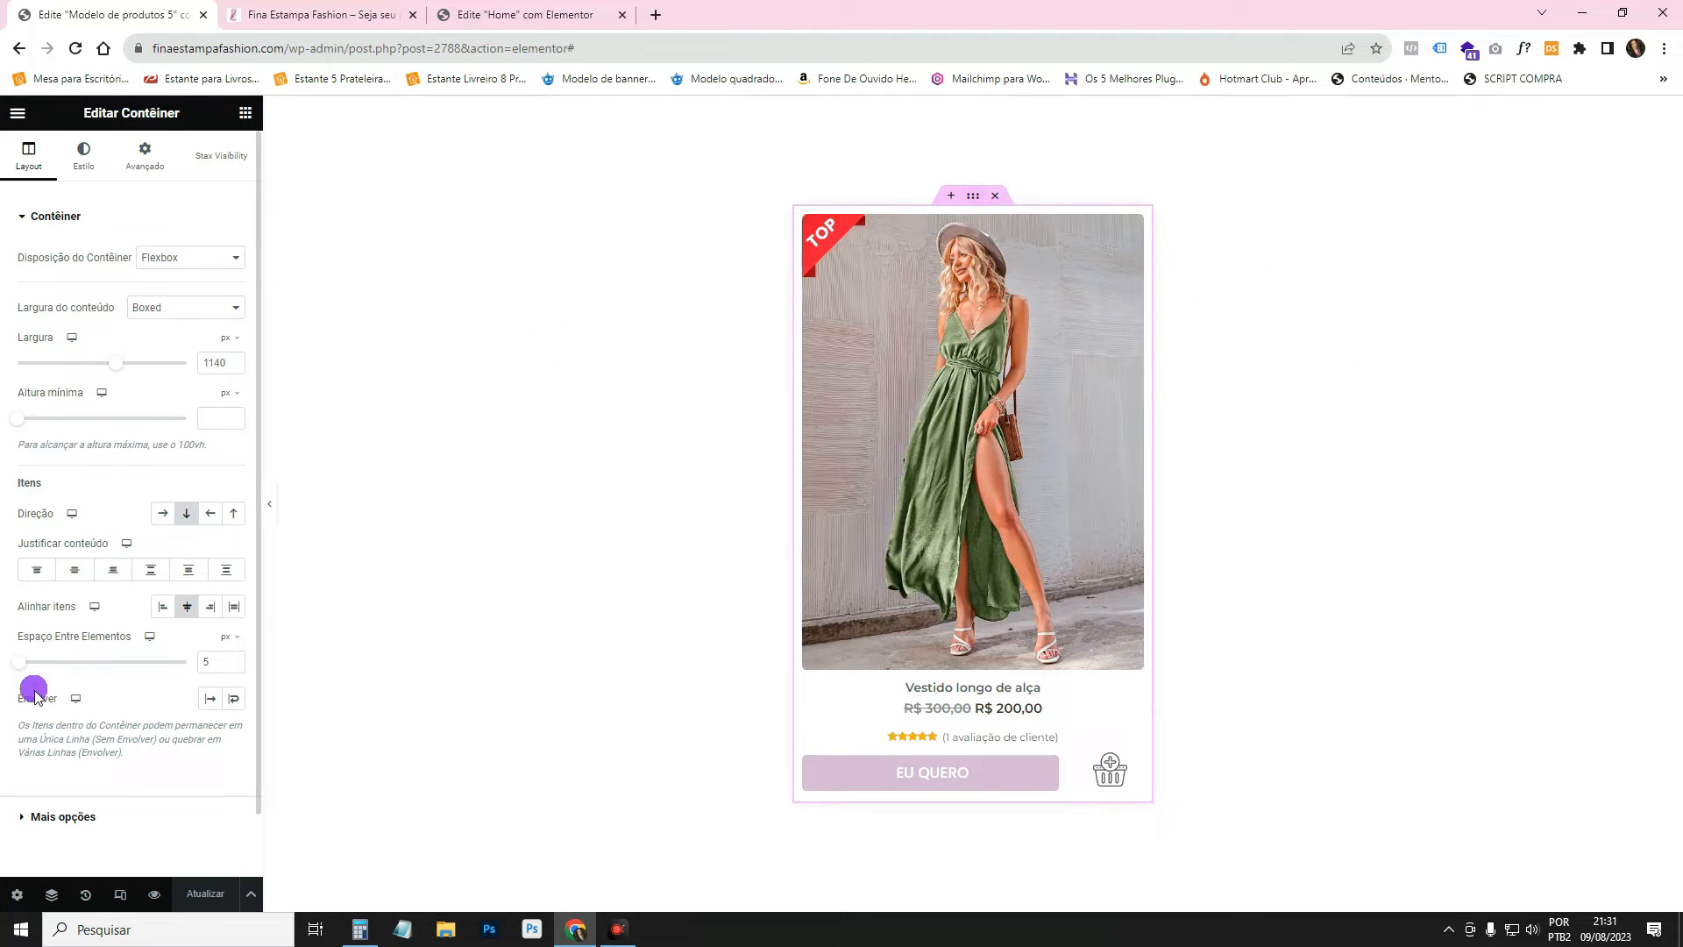
click(61, 816)
click(176, 336)
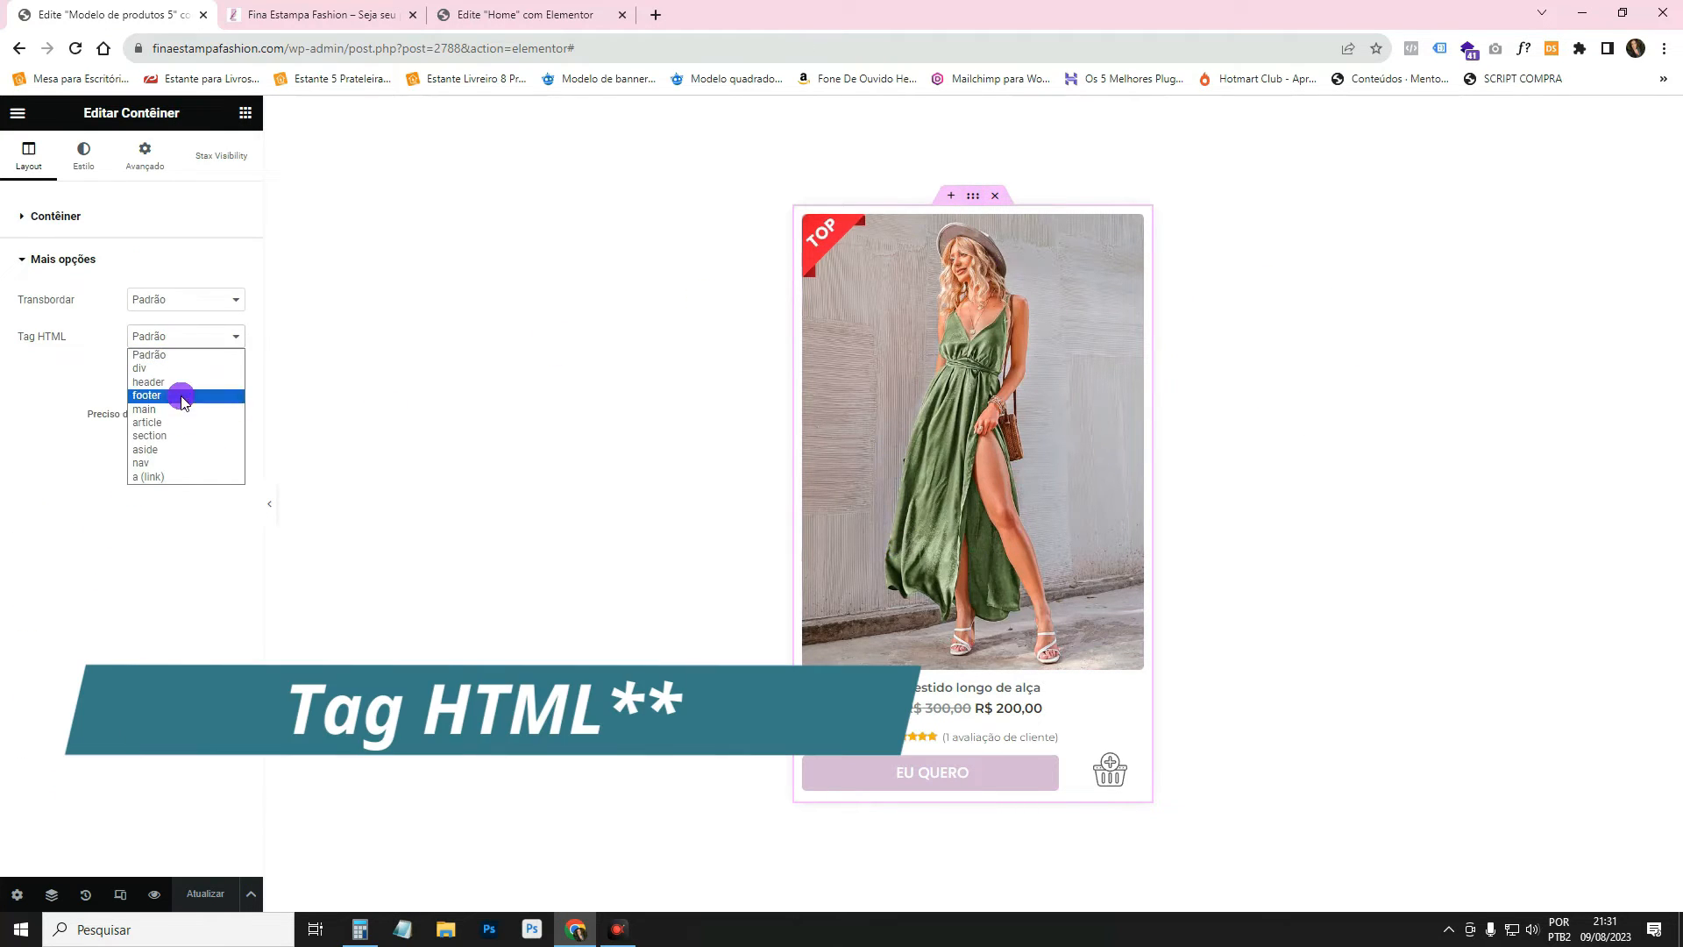
click(169, 477)
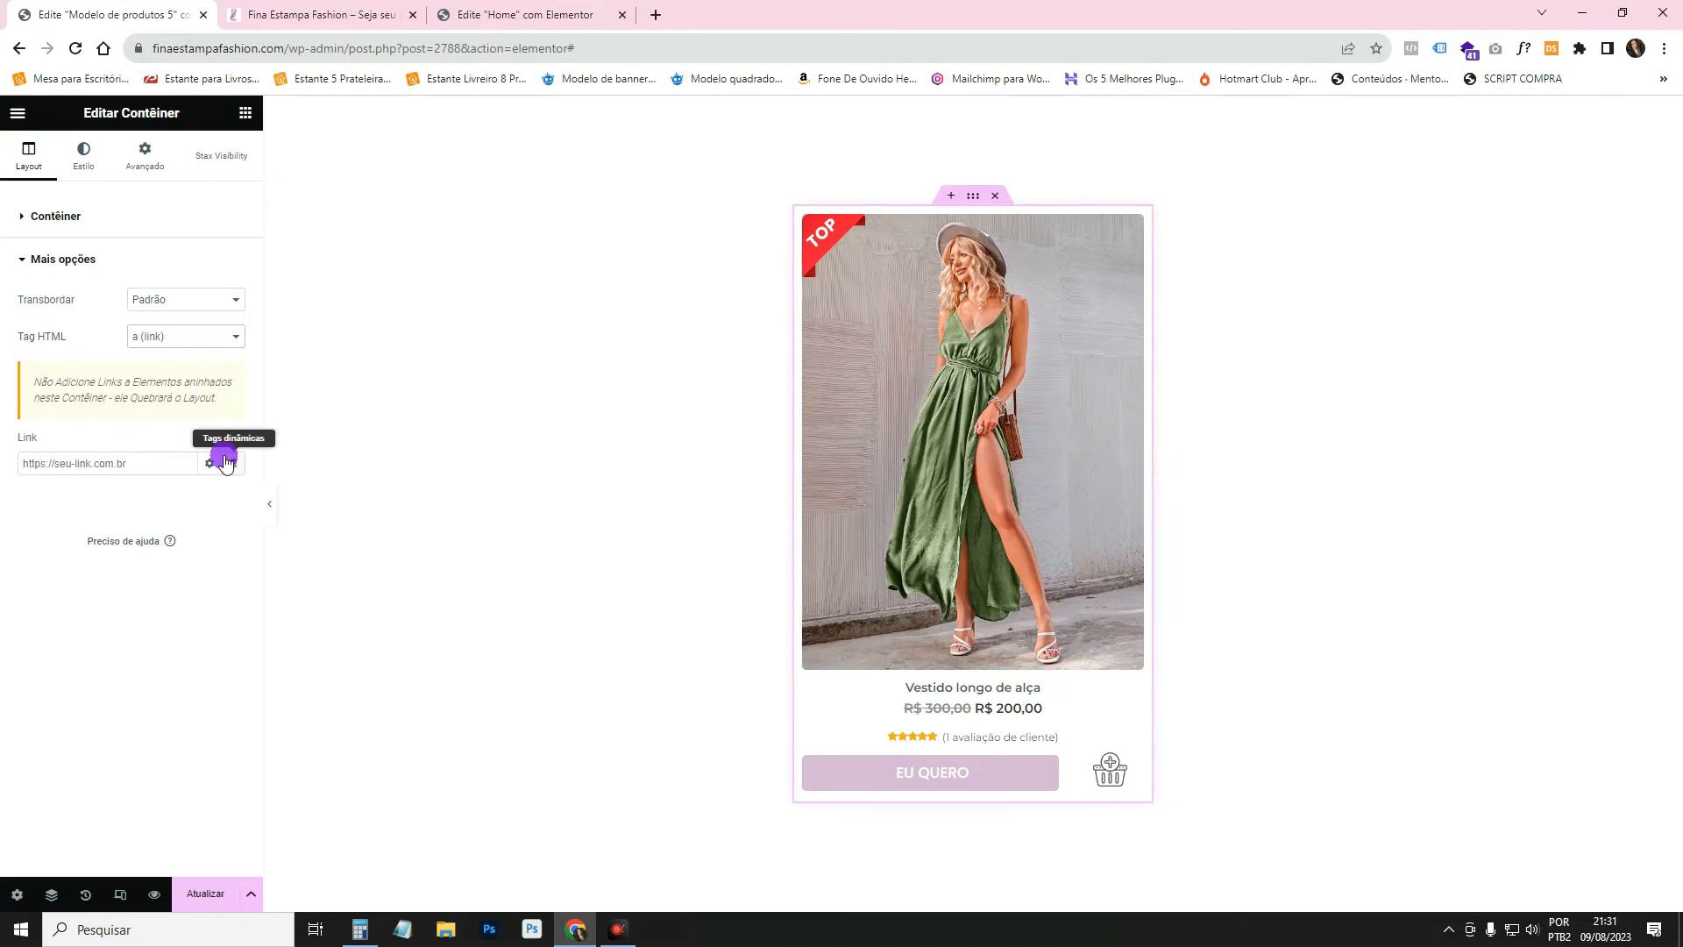
click(234, 465)
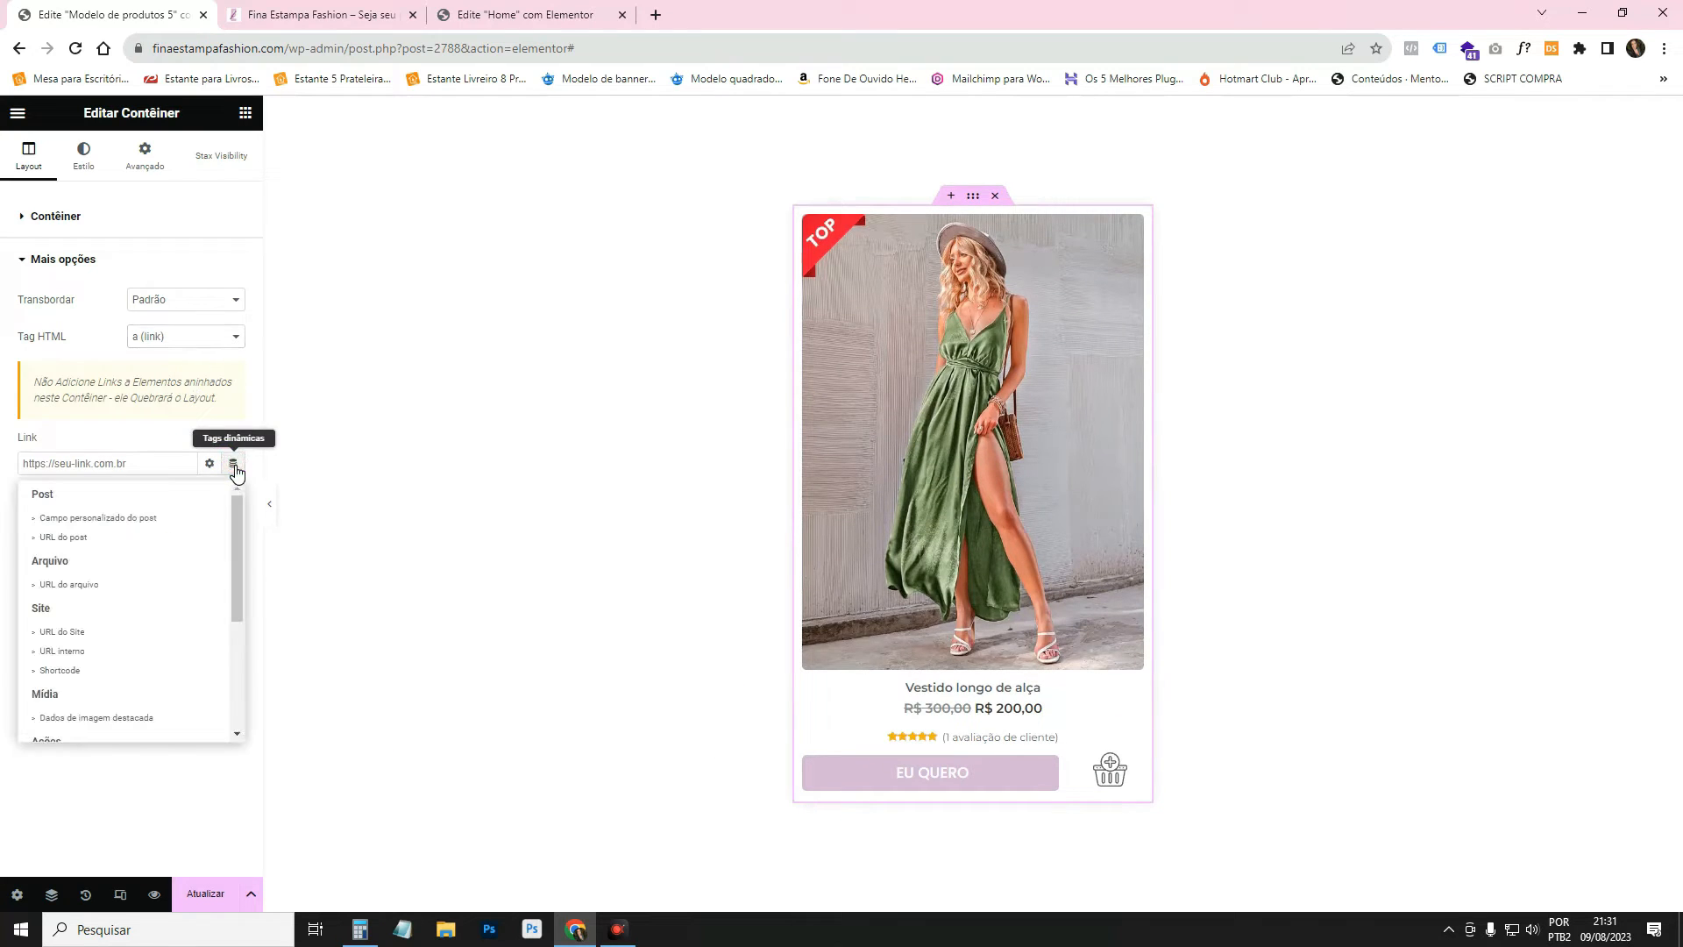
click(146, 544)
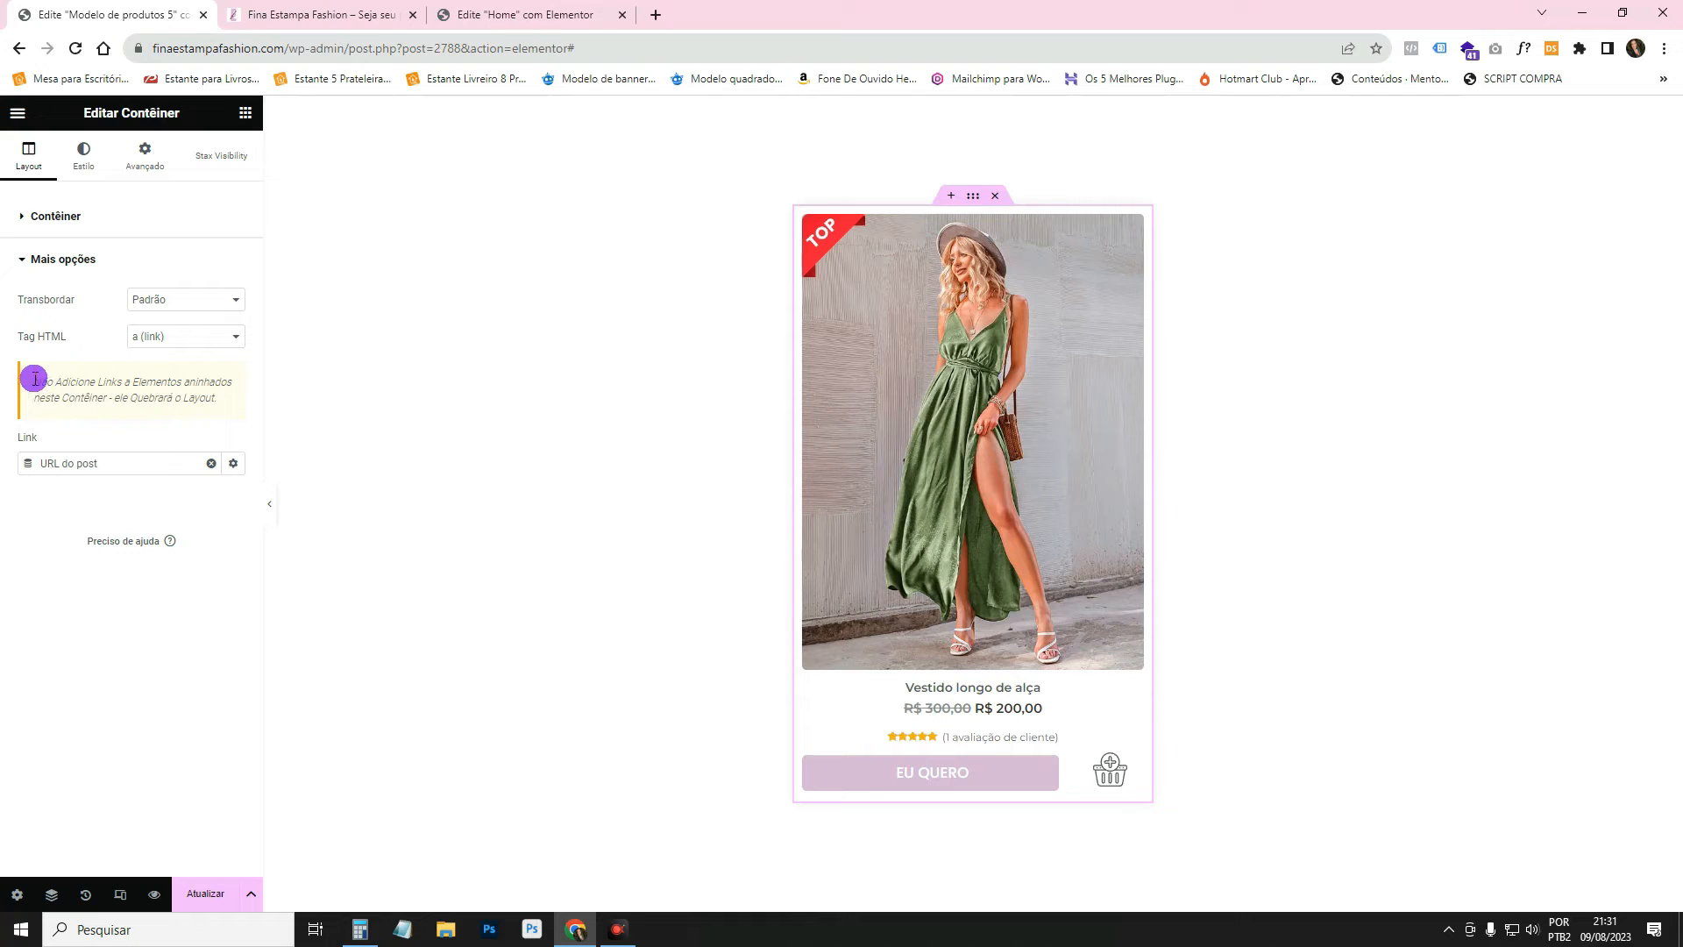
Remove the dynamic link from the main container and reset its HTML tag to Padrão.
drag(61, 383, 220, 411)
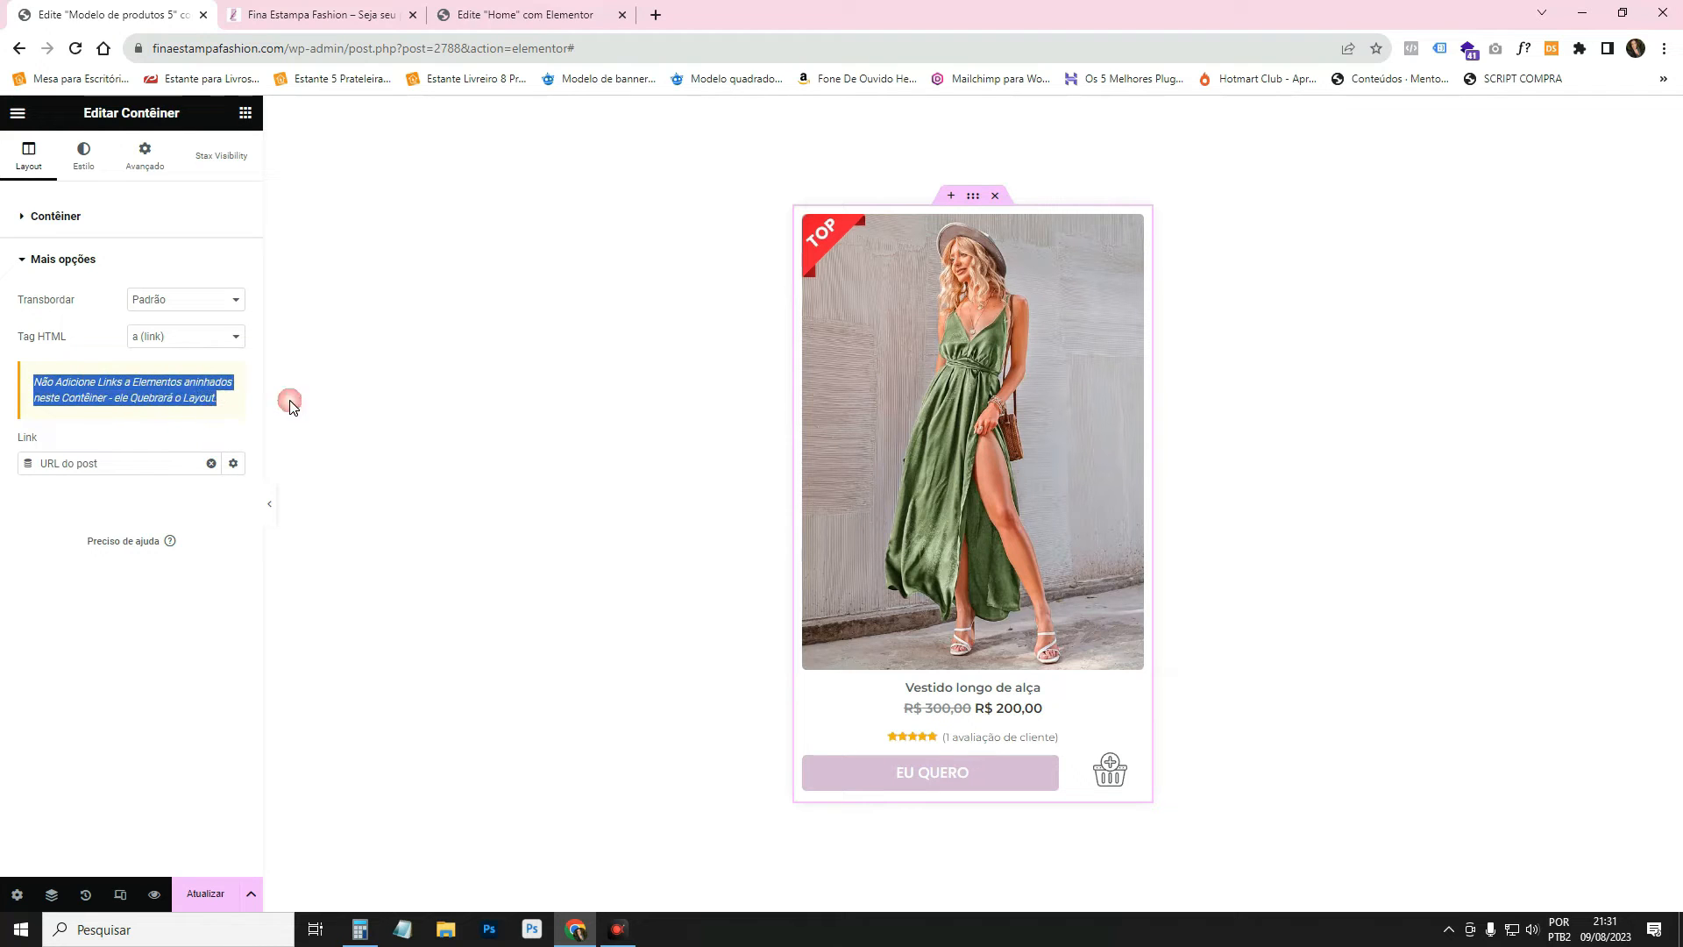
click(211, 464)
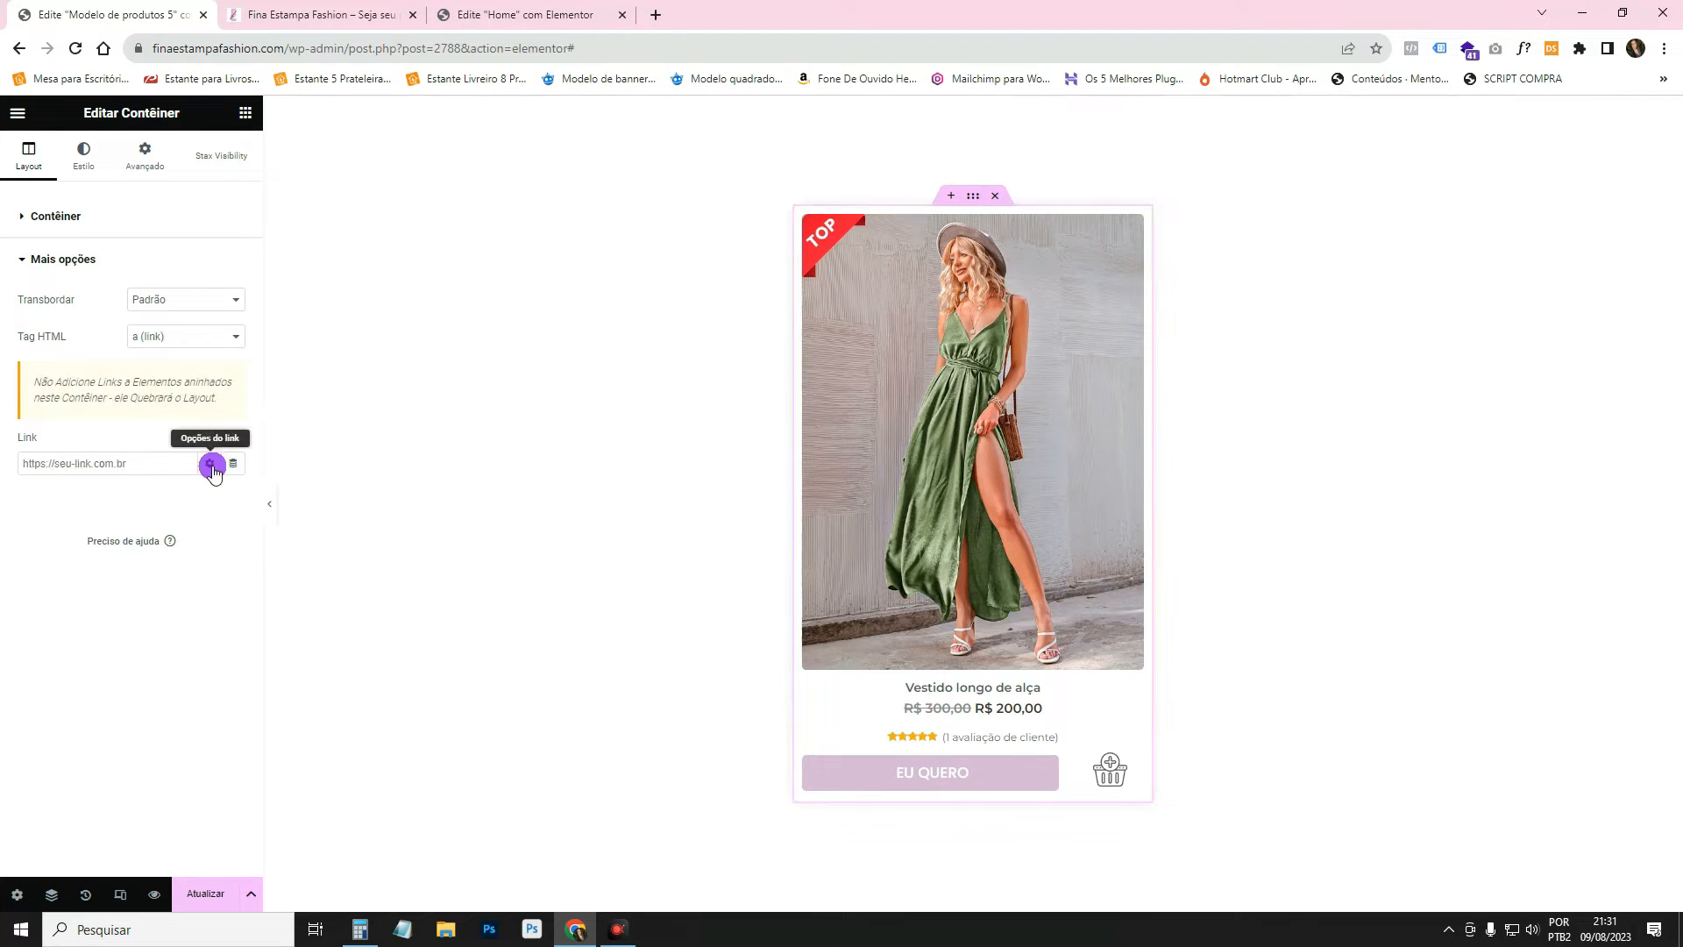
click(232, 340)
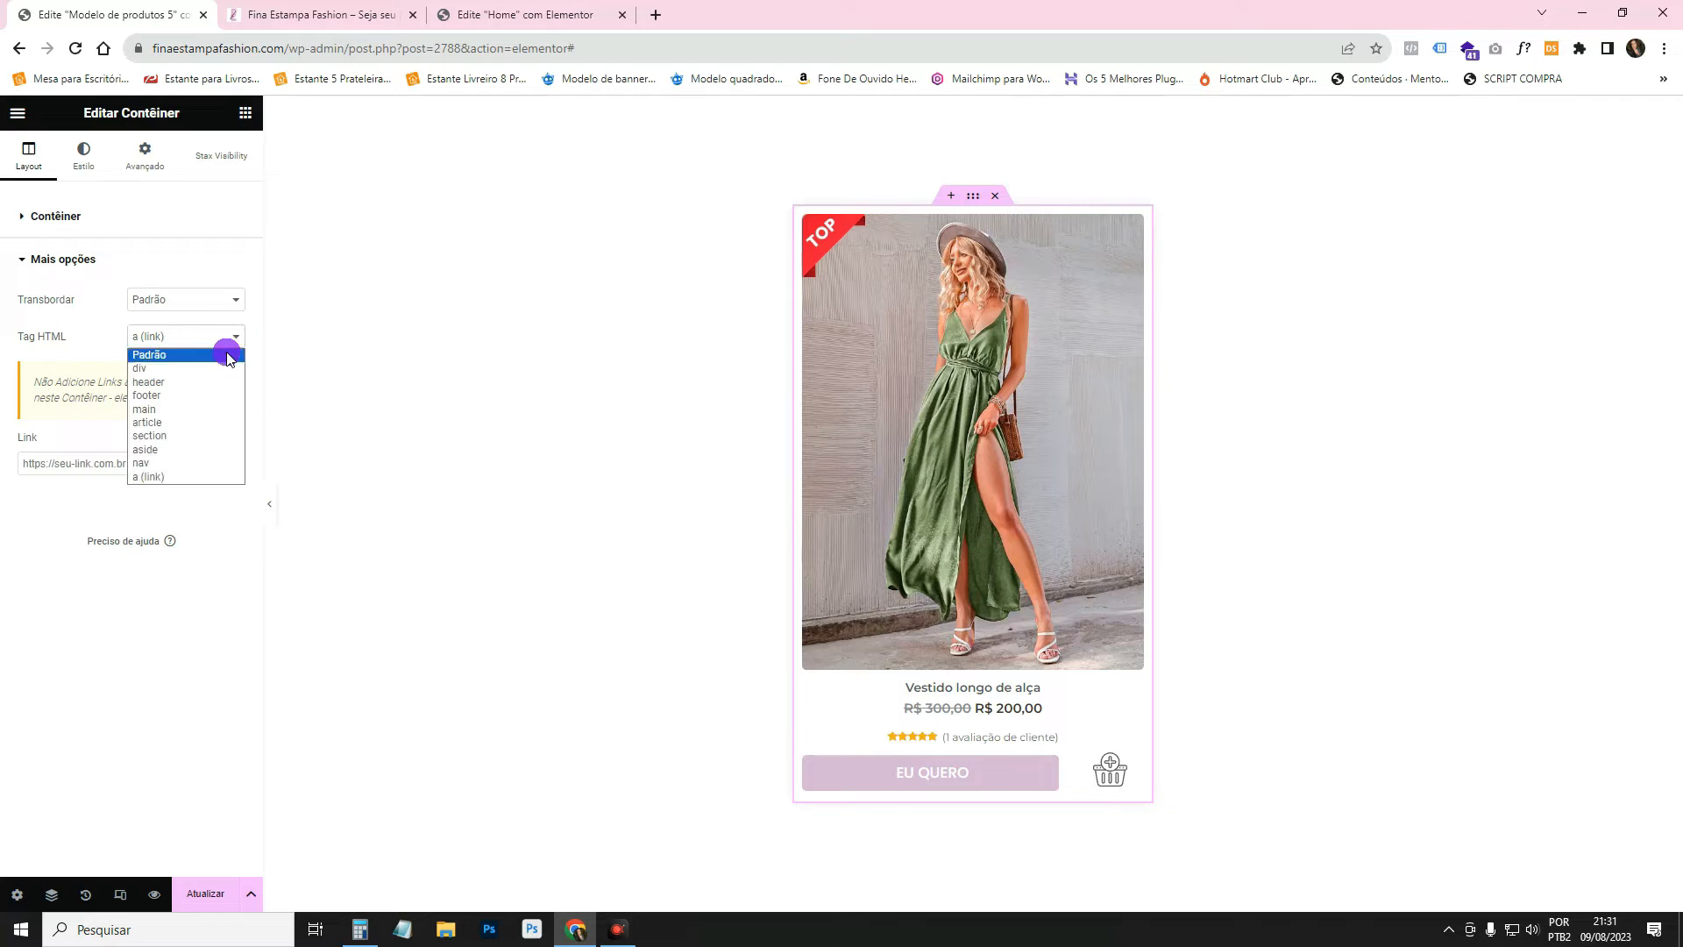
click(229, 352)
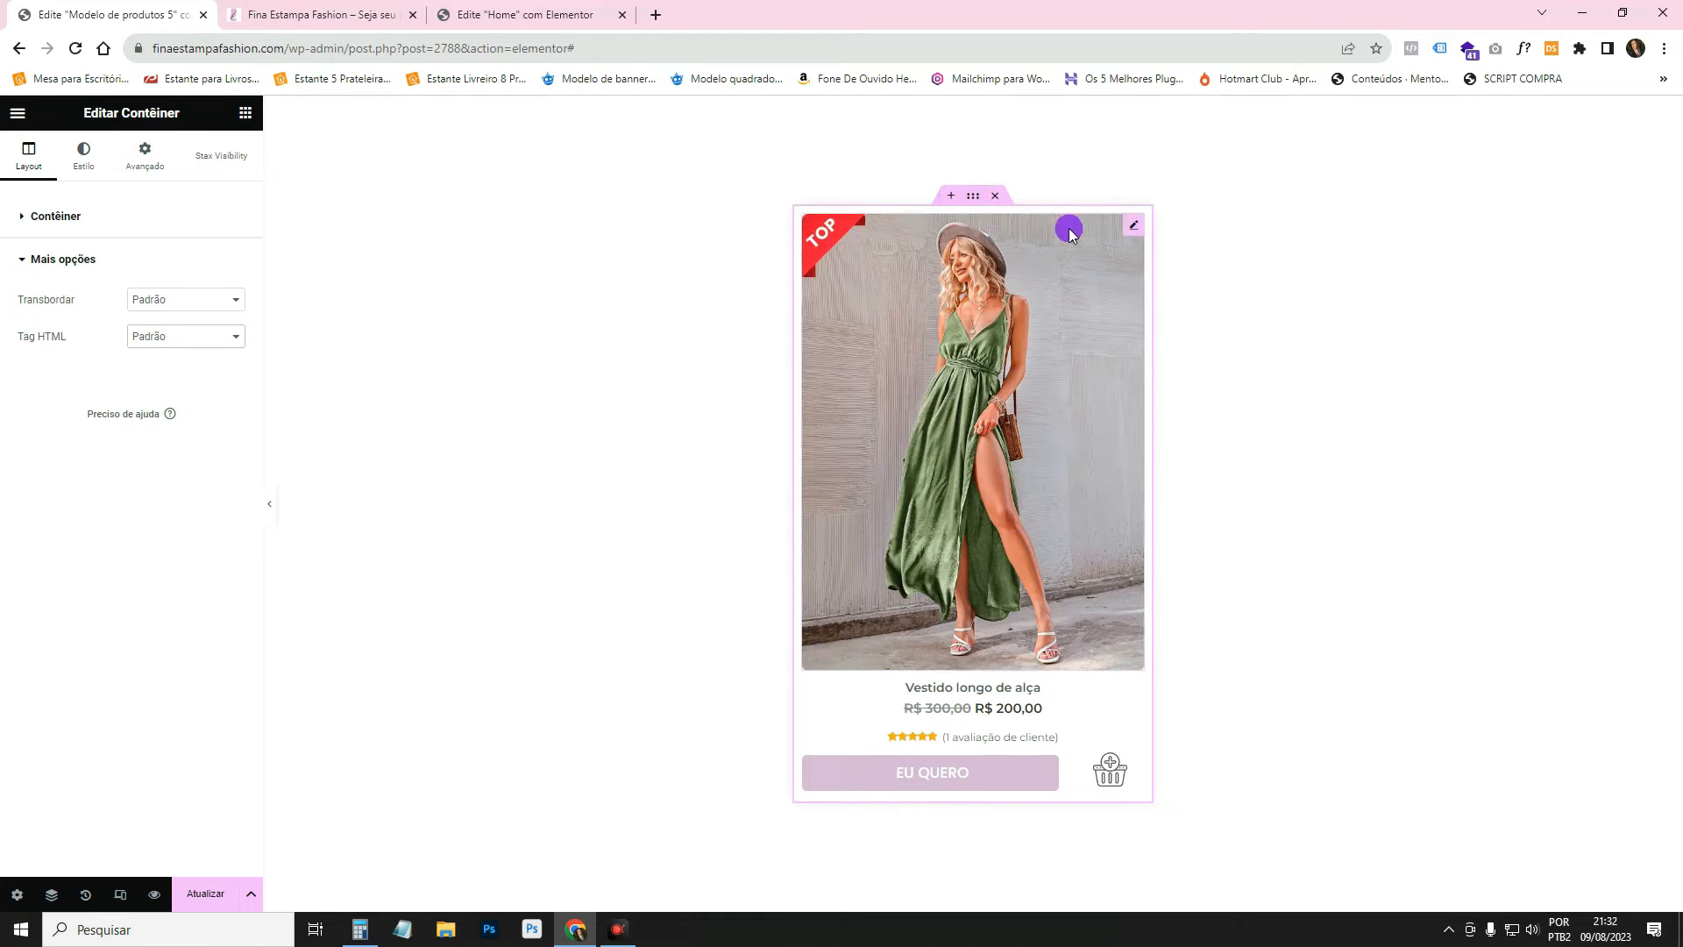
Give the featured image a custom URL link pointing to the dynamic URL do post.
click(1137, 224)
click(91, 189)
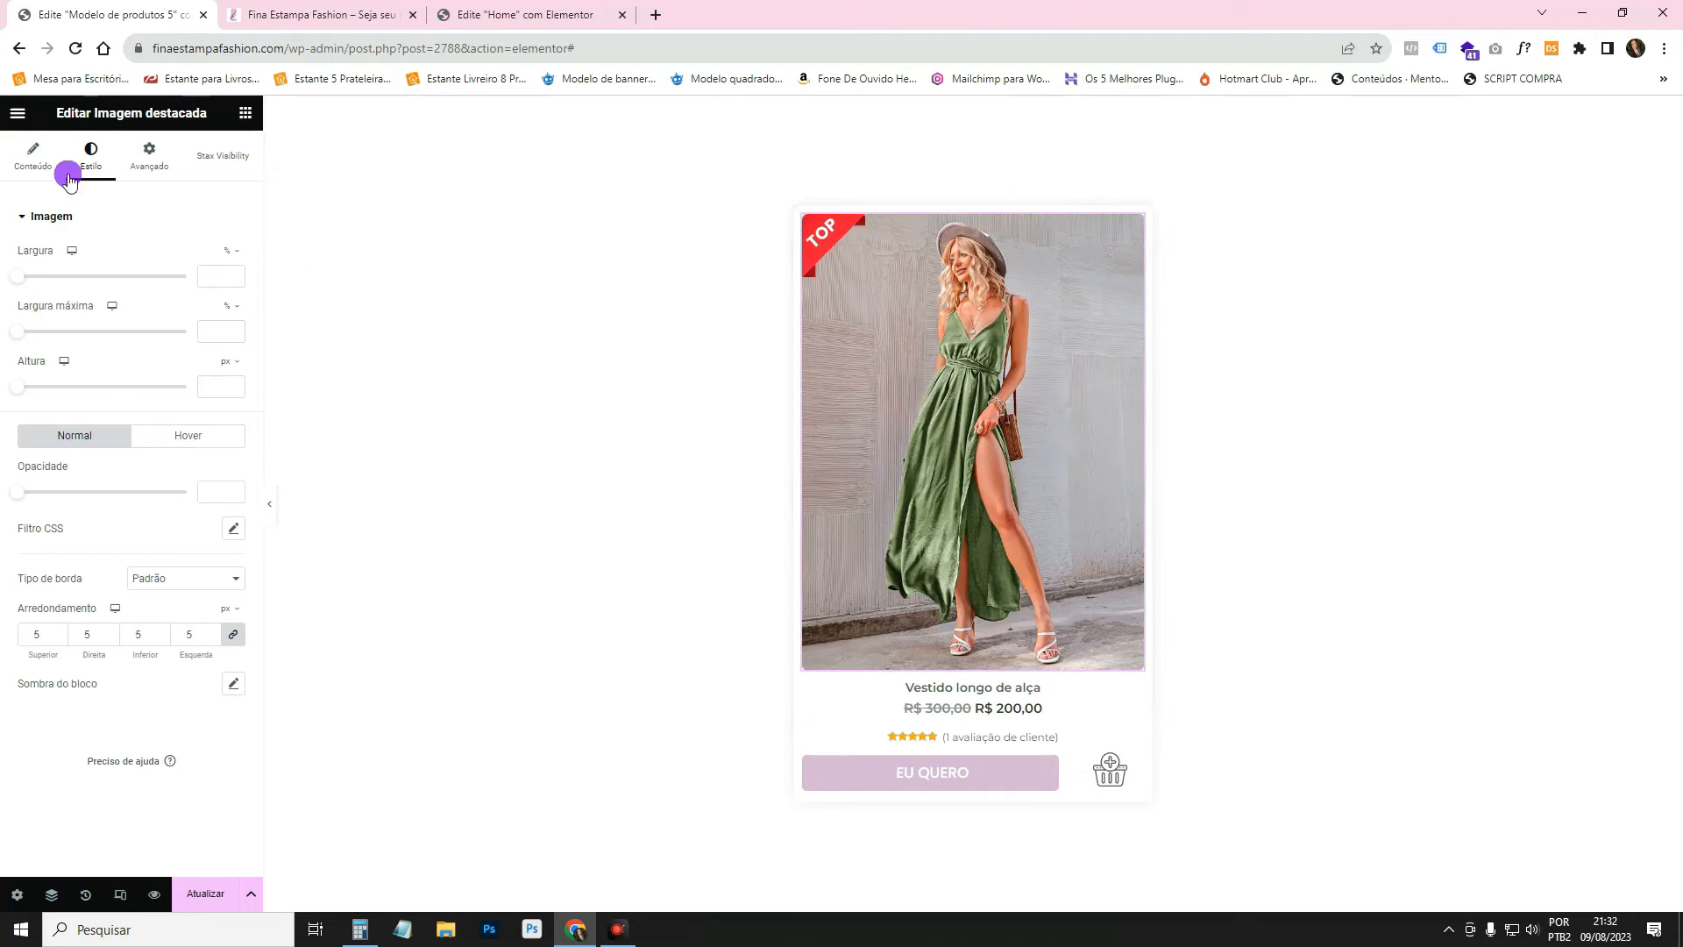
click(35, 165)
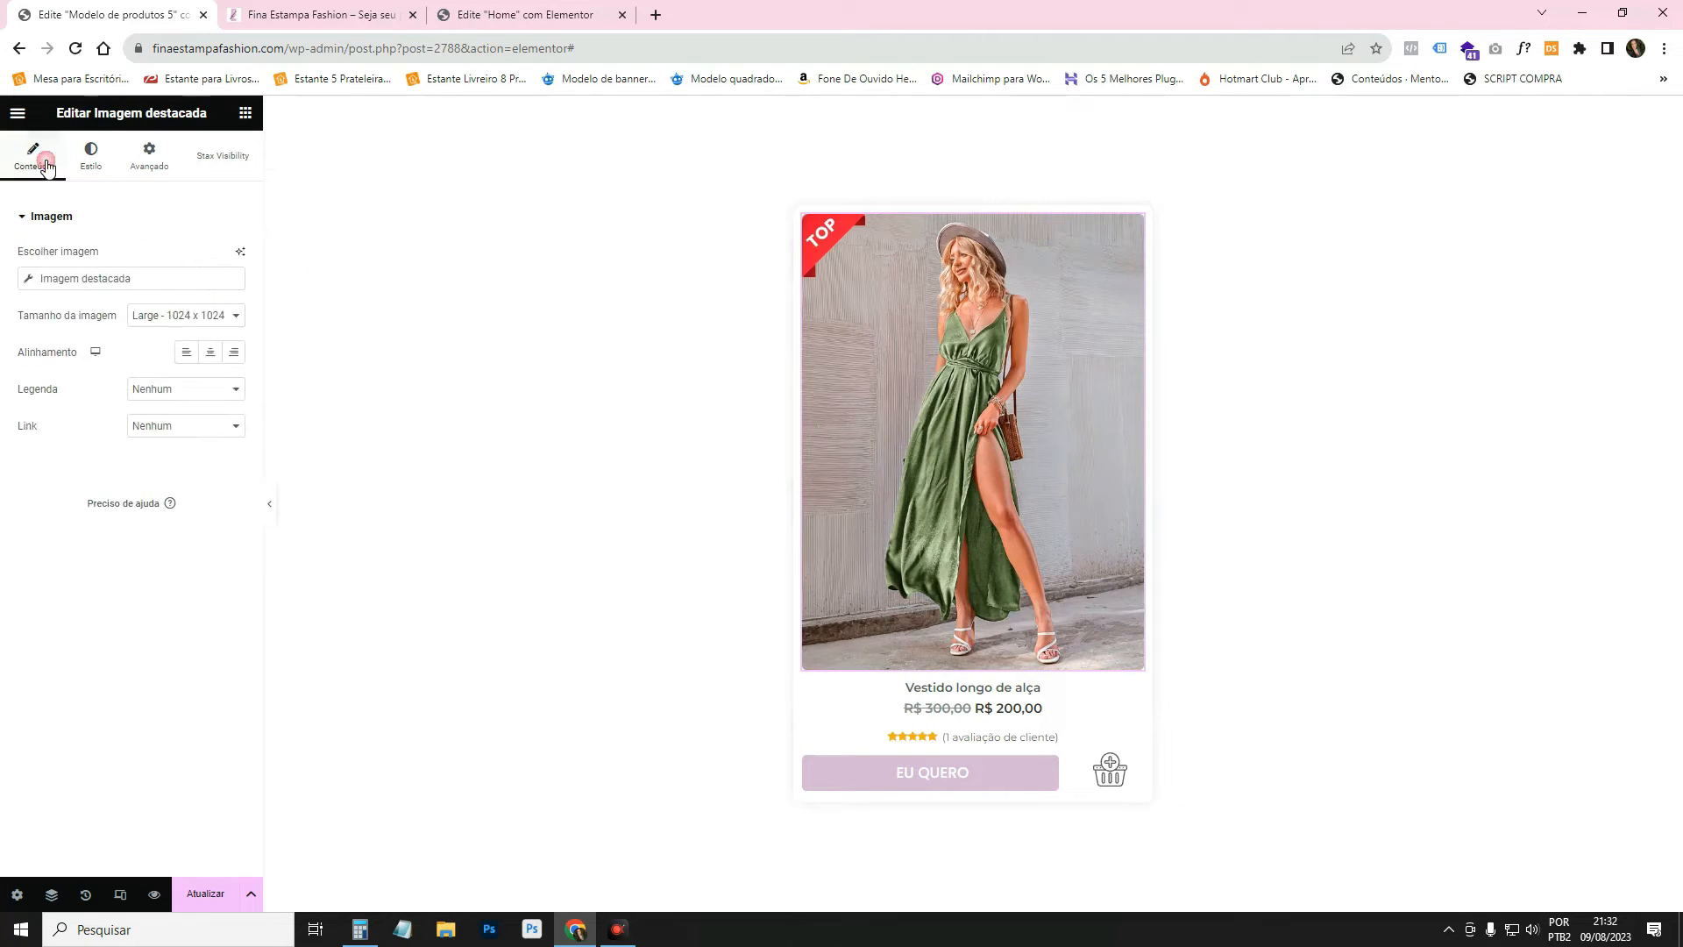
click(190, 427)
click(203, 471)
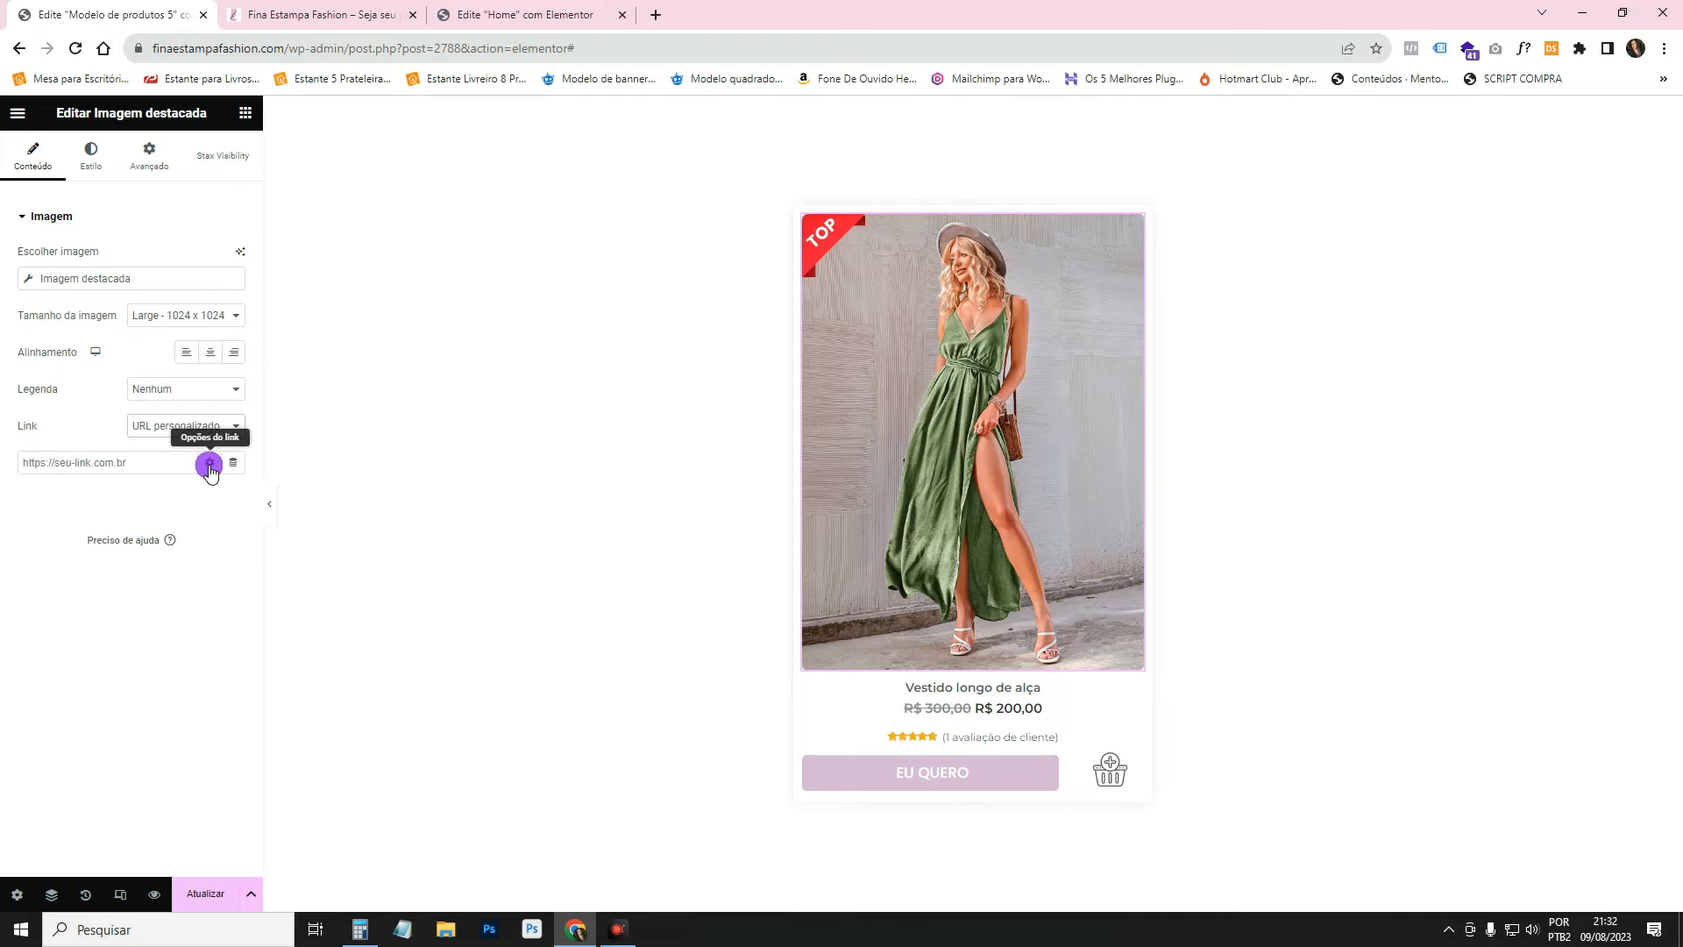
click(233, 464)
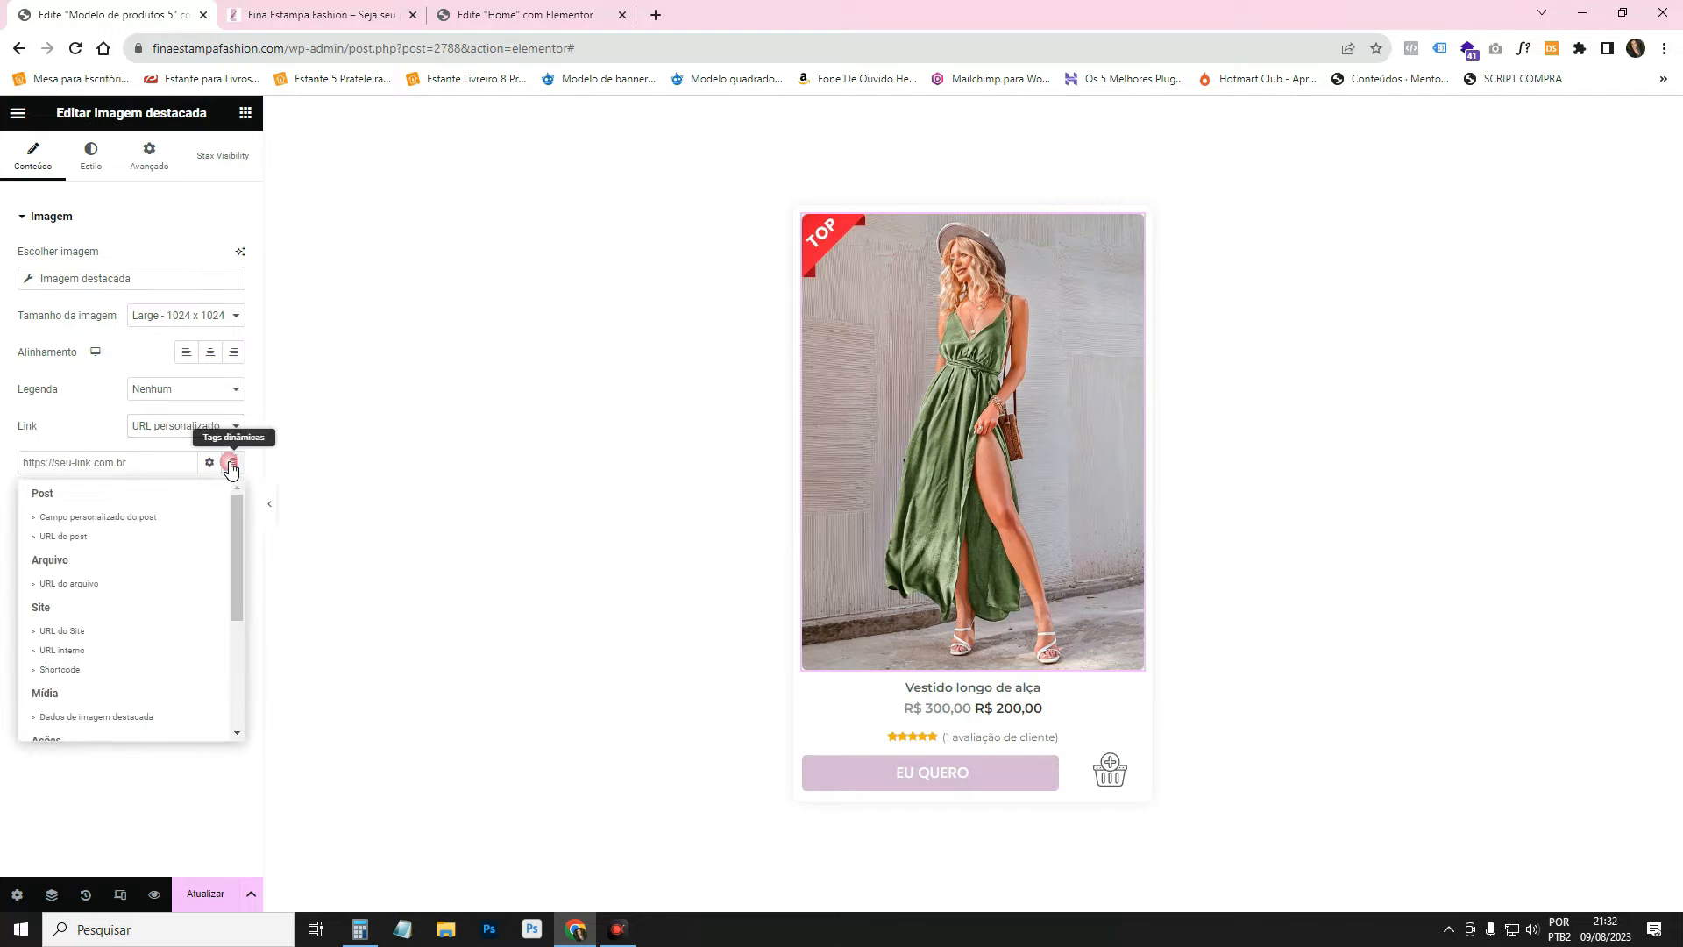
click(186, 535)
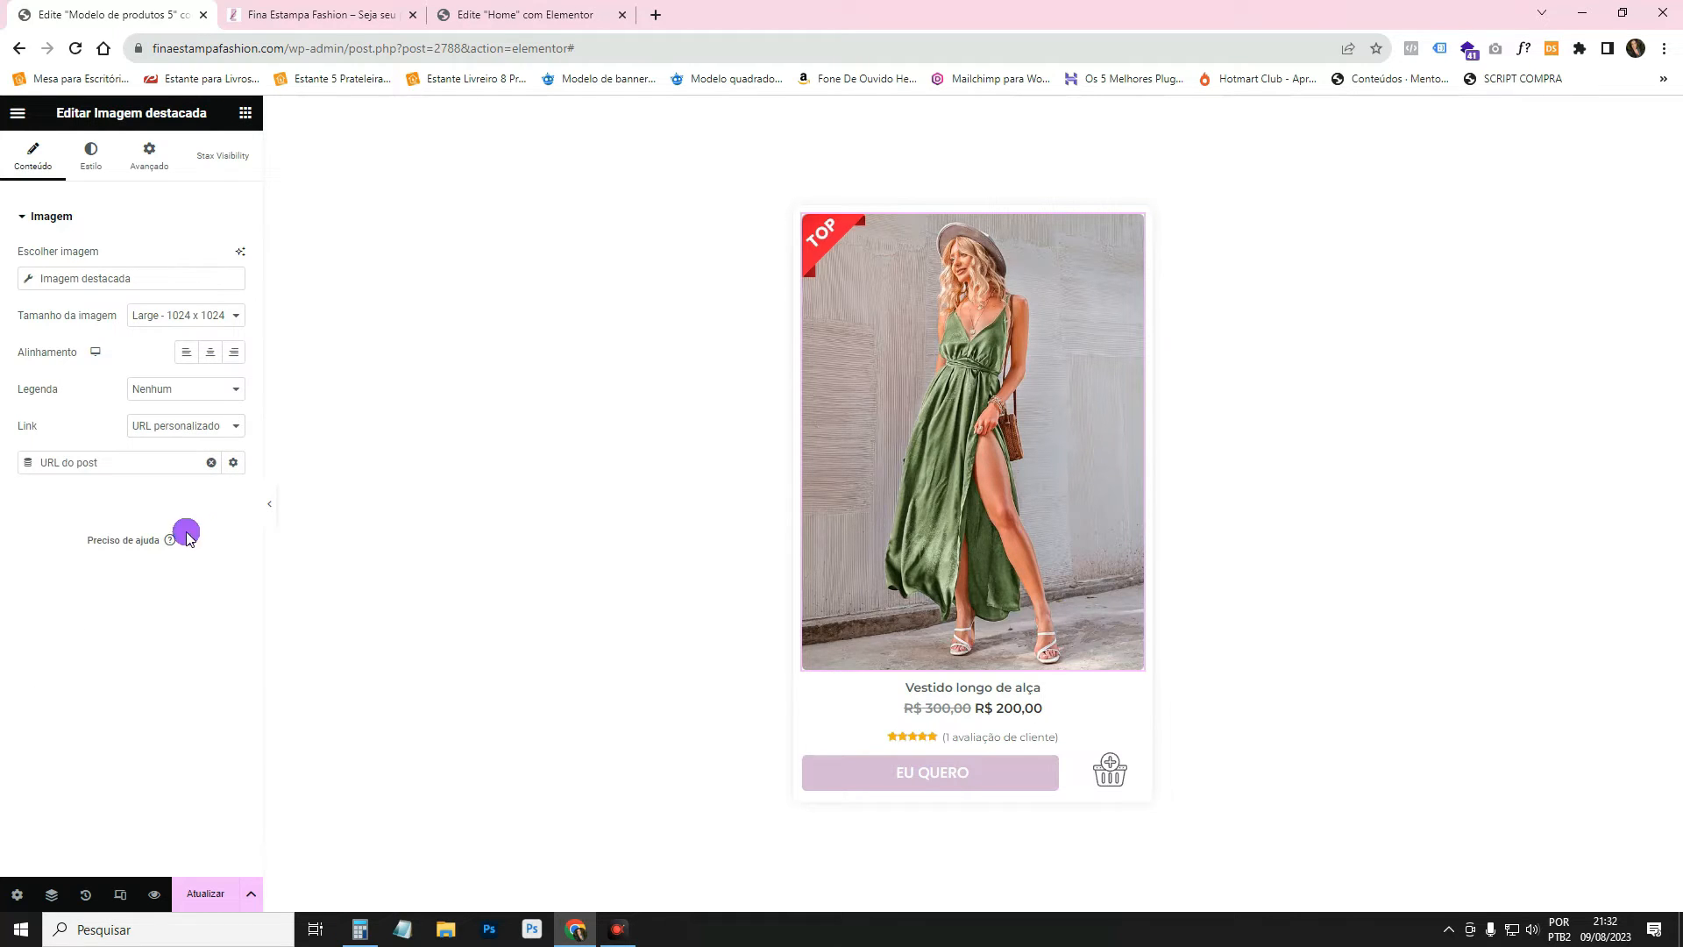
Link the product title to the dynamic URL do post.
click(943, 687)
click(37, 156)
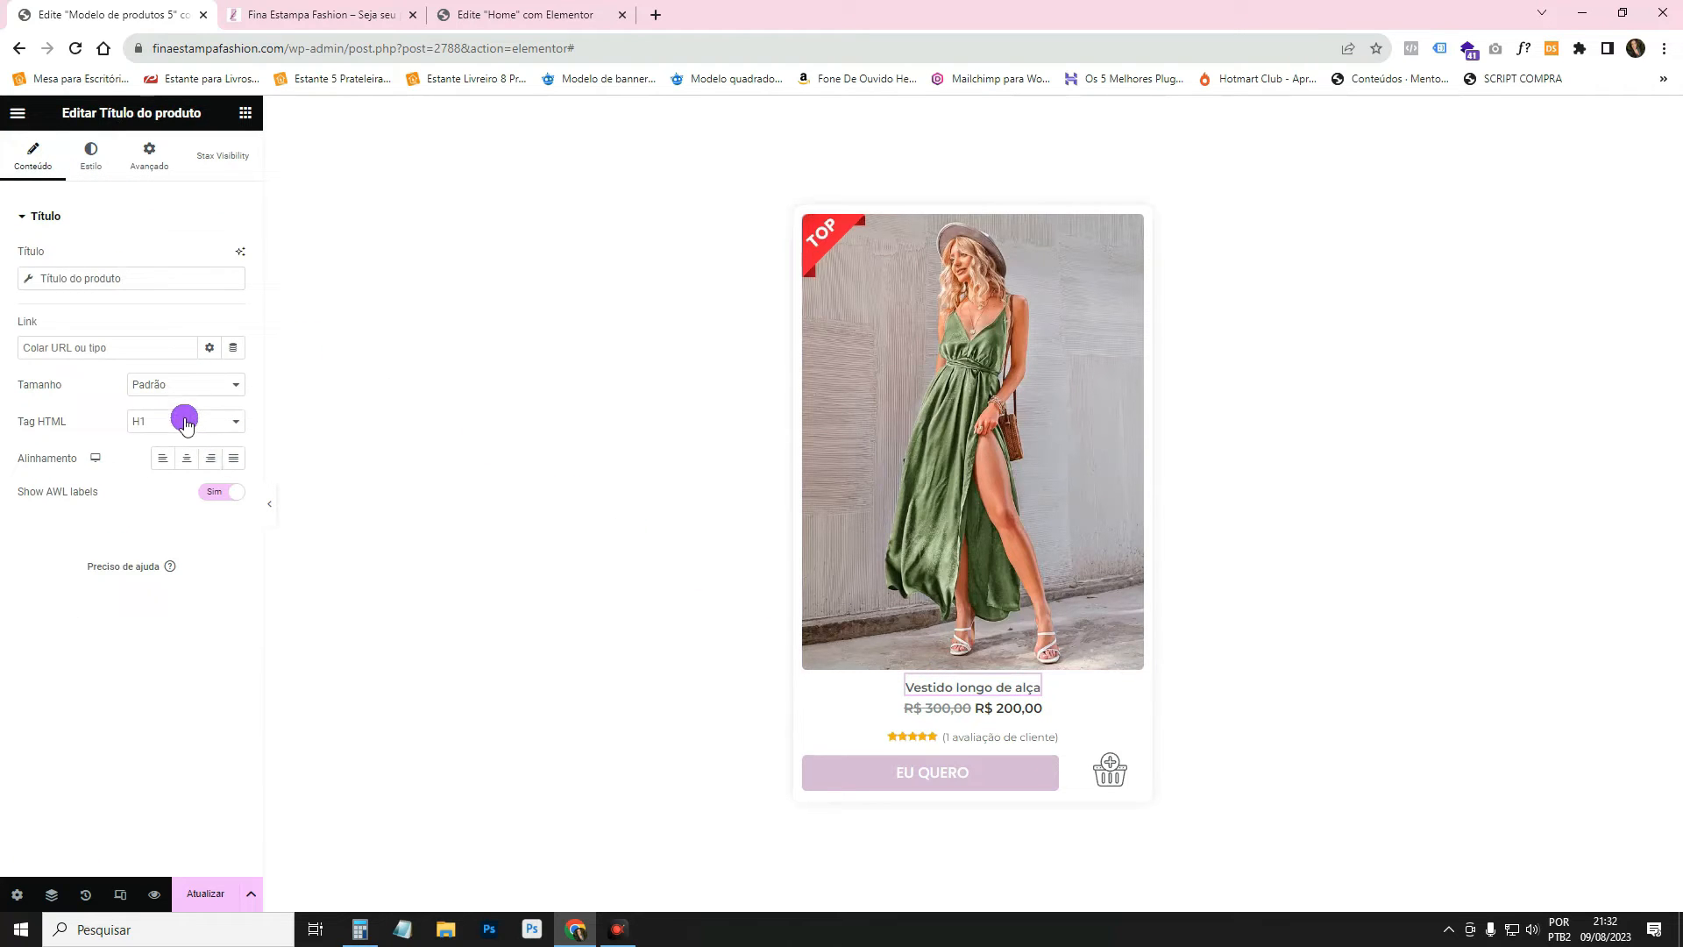
click(231, 347)
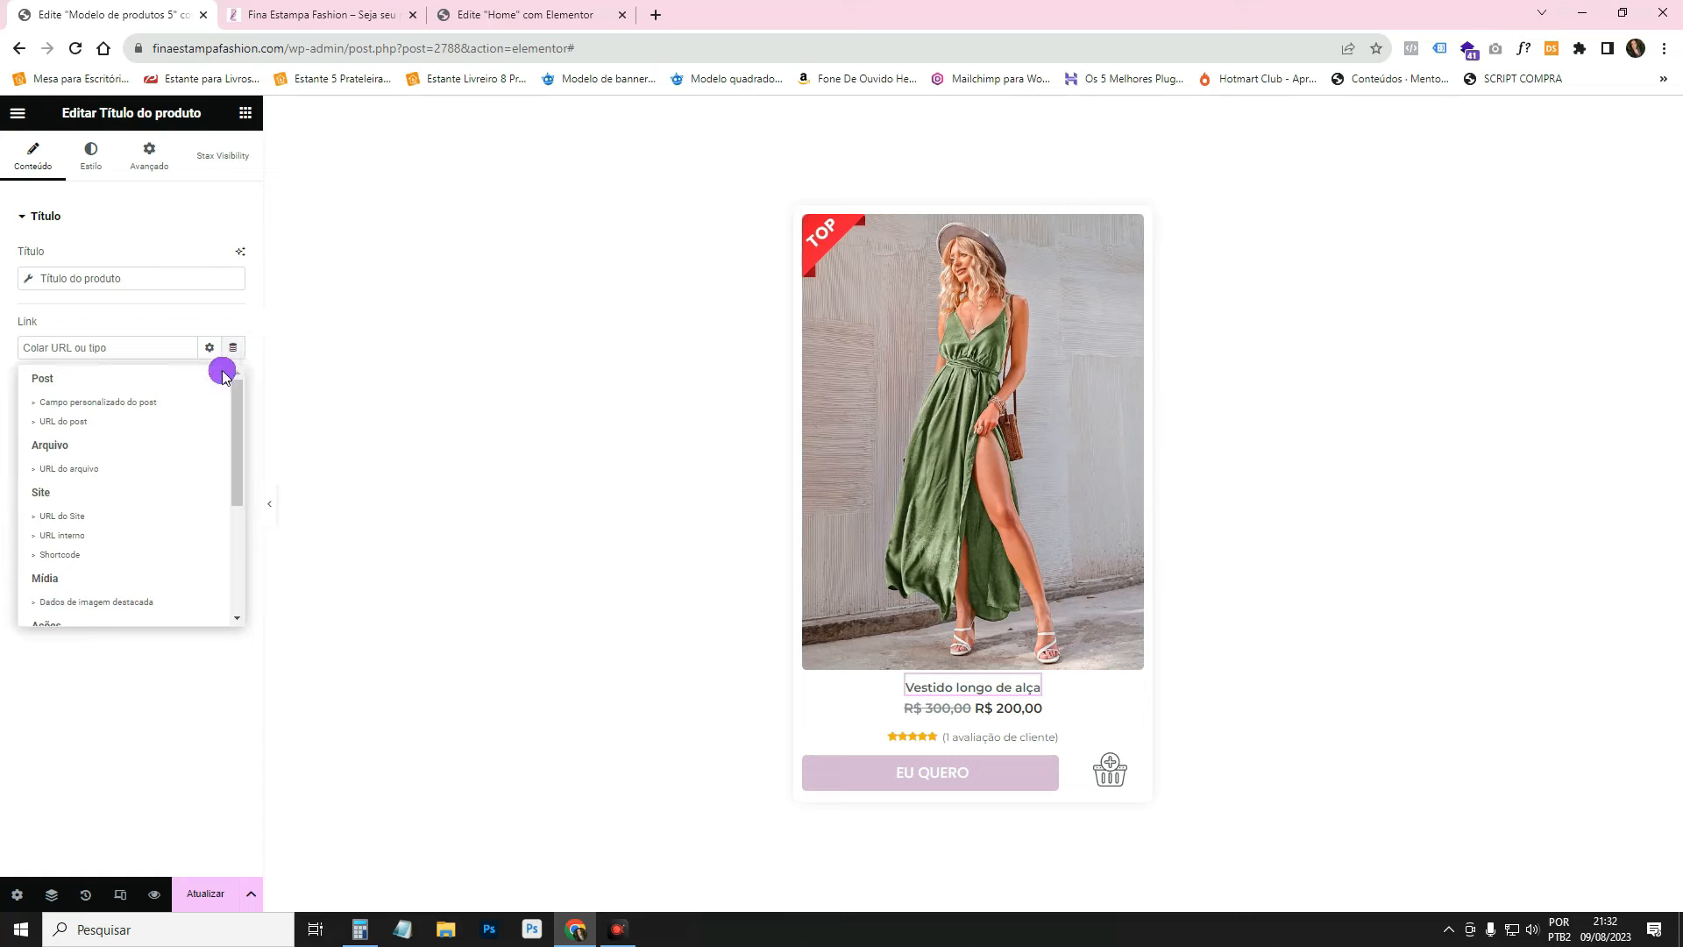
click(168, 424)
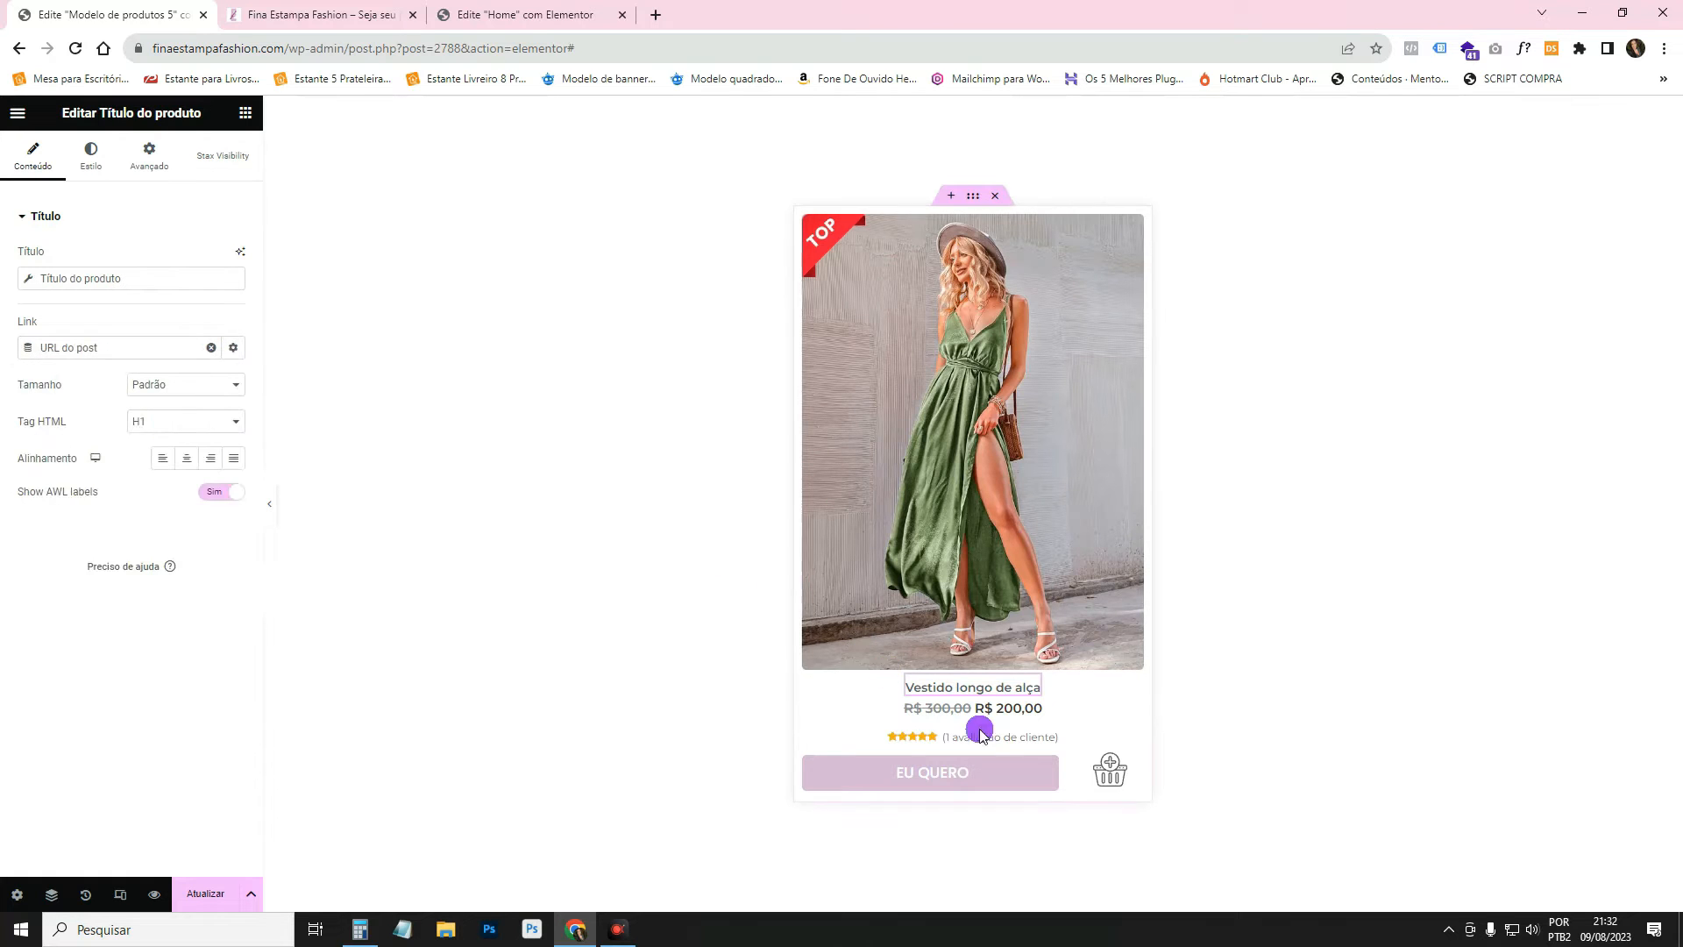
Check the price and rating widgets for link options and link the EU QUERO button to the dynamic URL do post.
click(1030, 710)
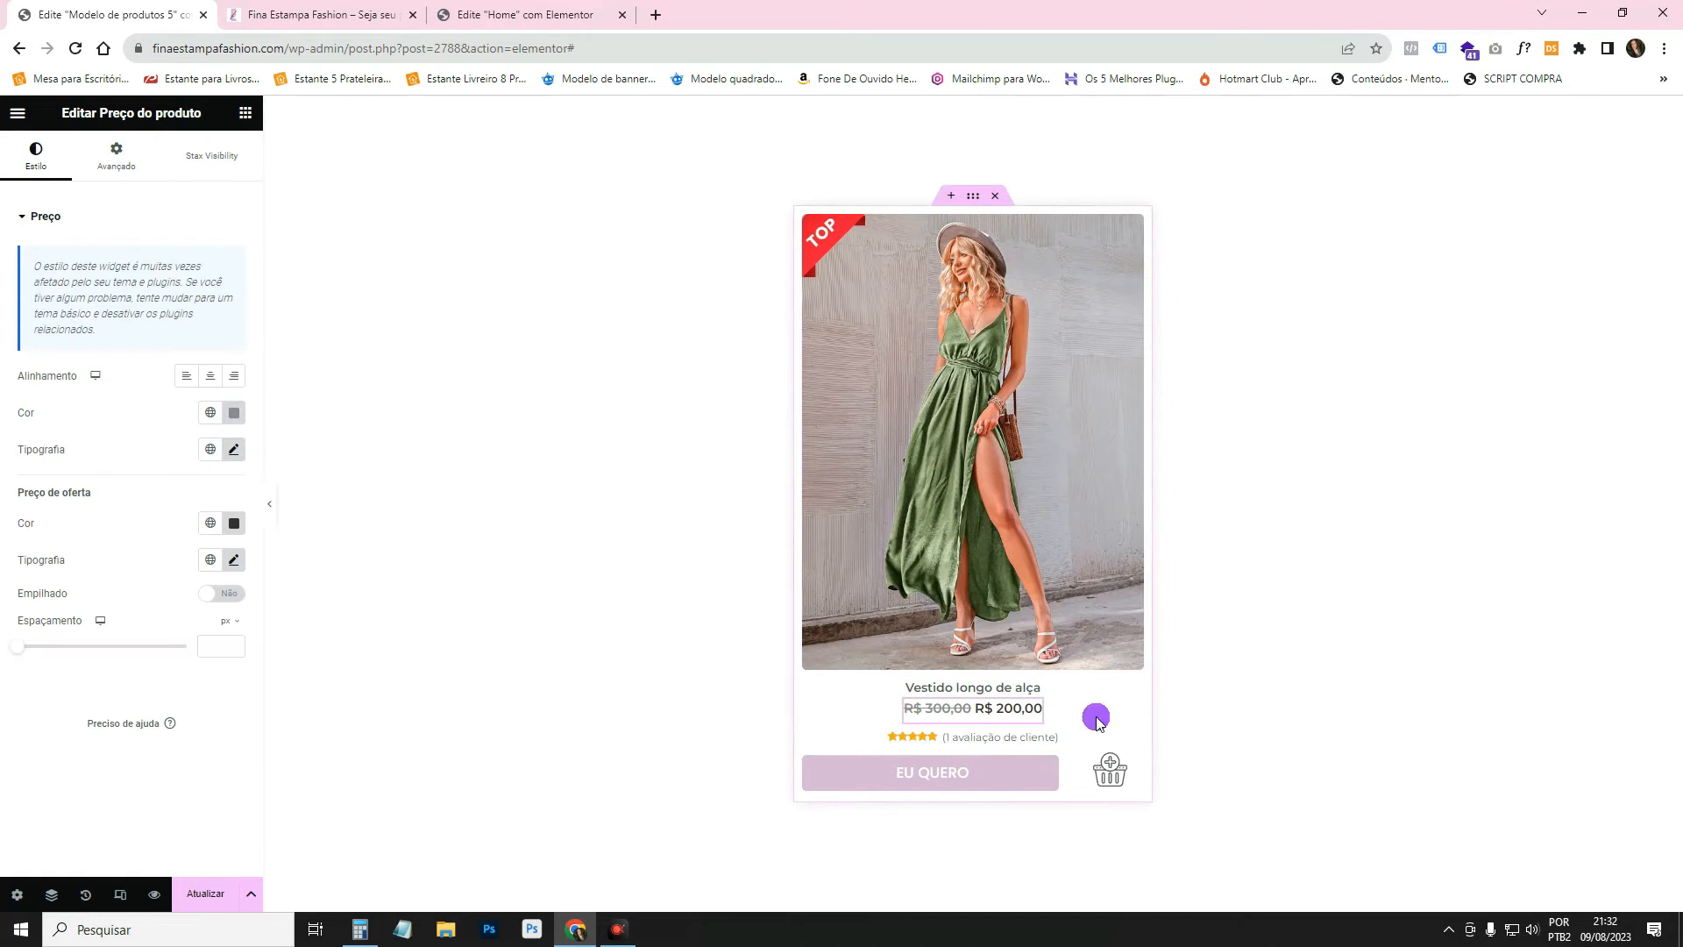
click(1047, 736)
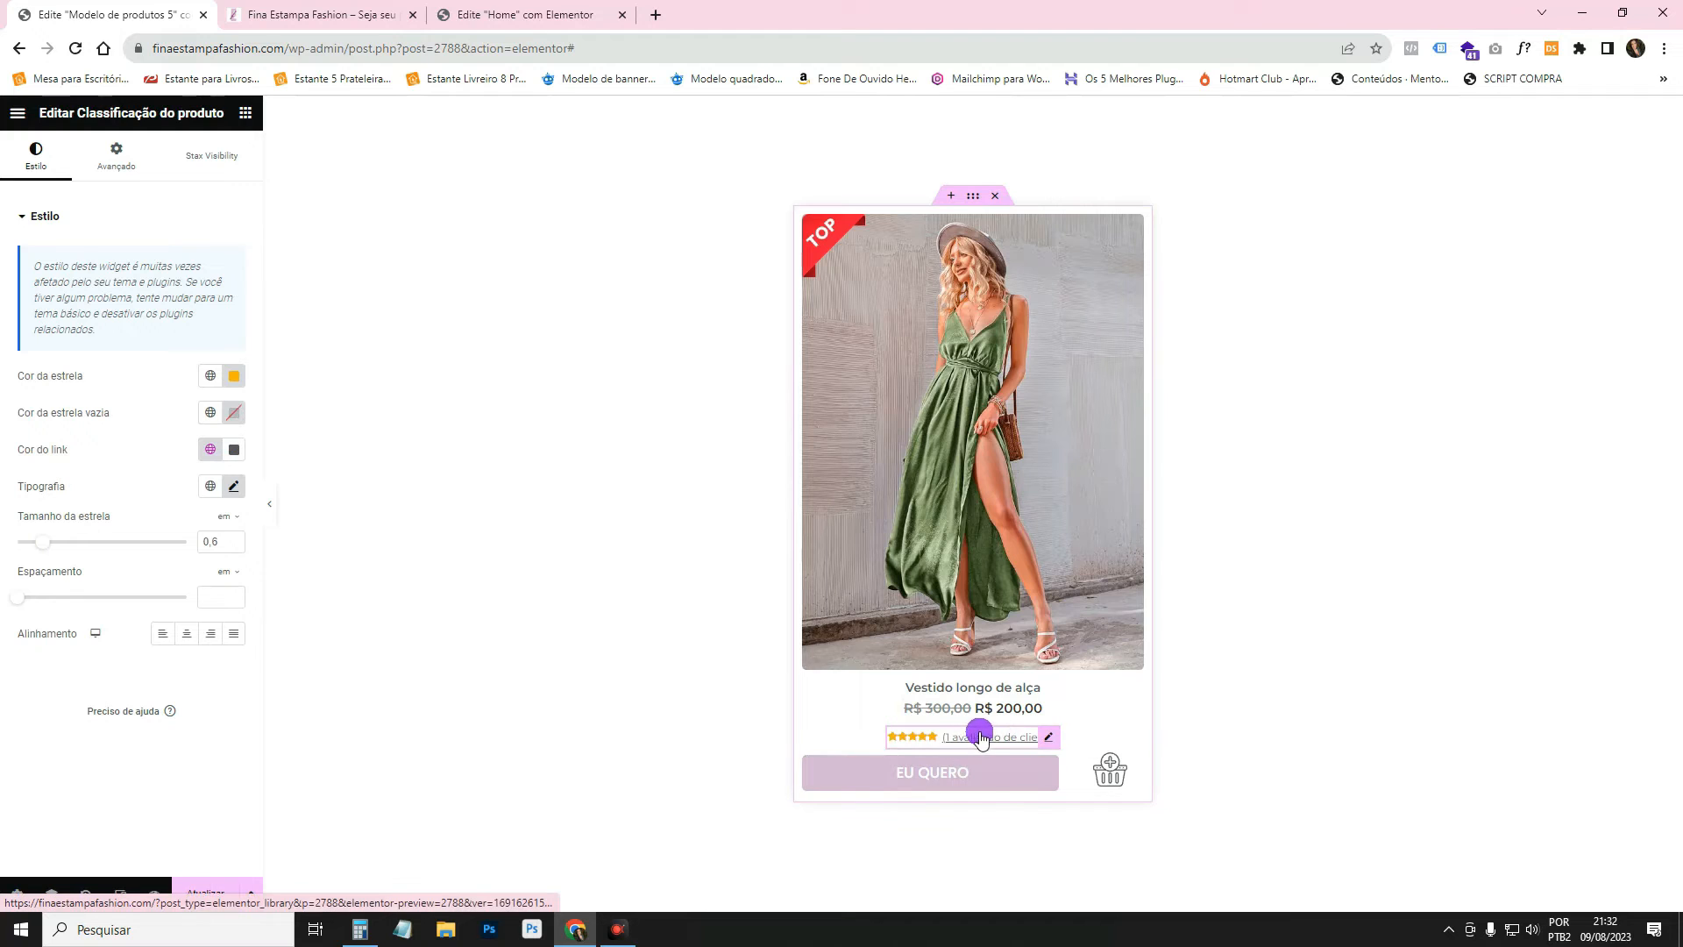
click(1045, 765)
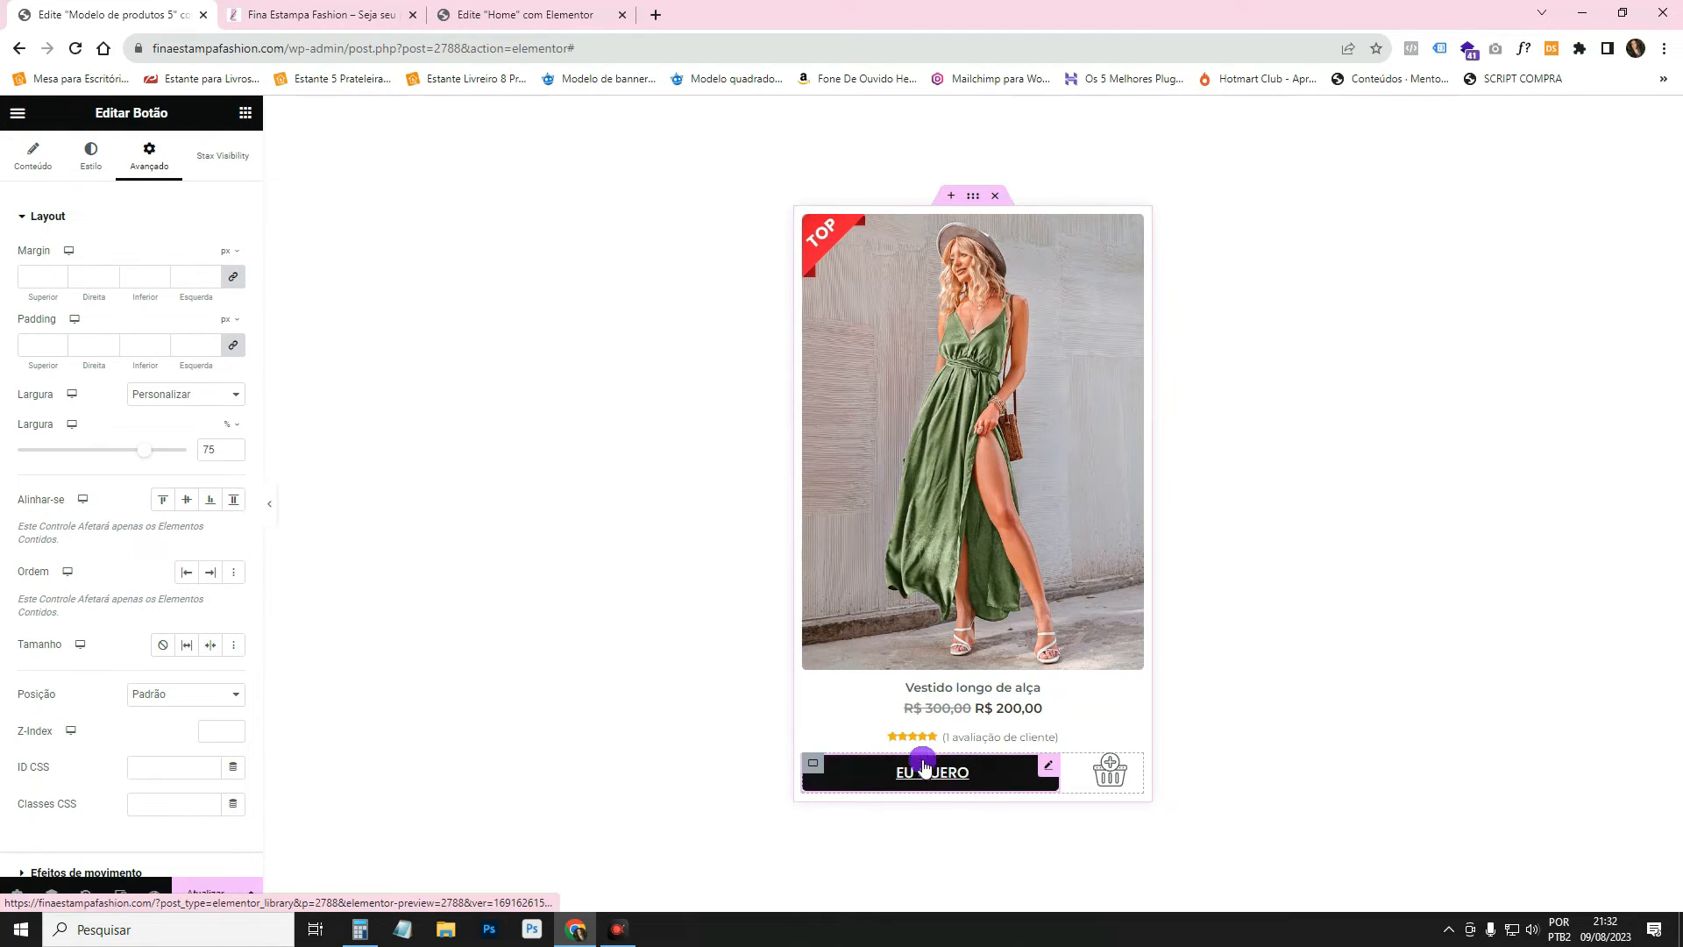
click(27, 171)
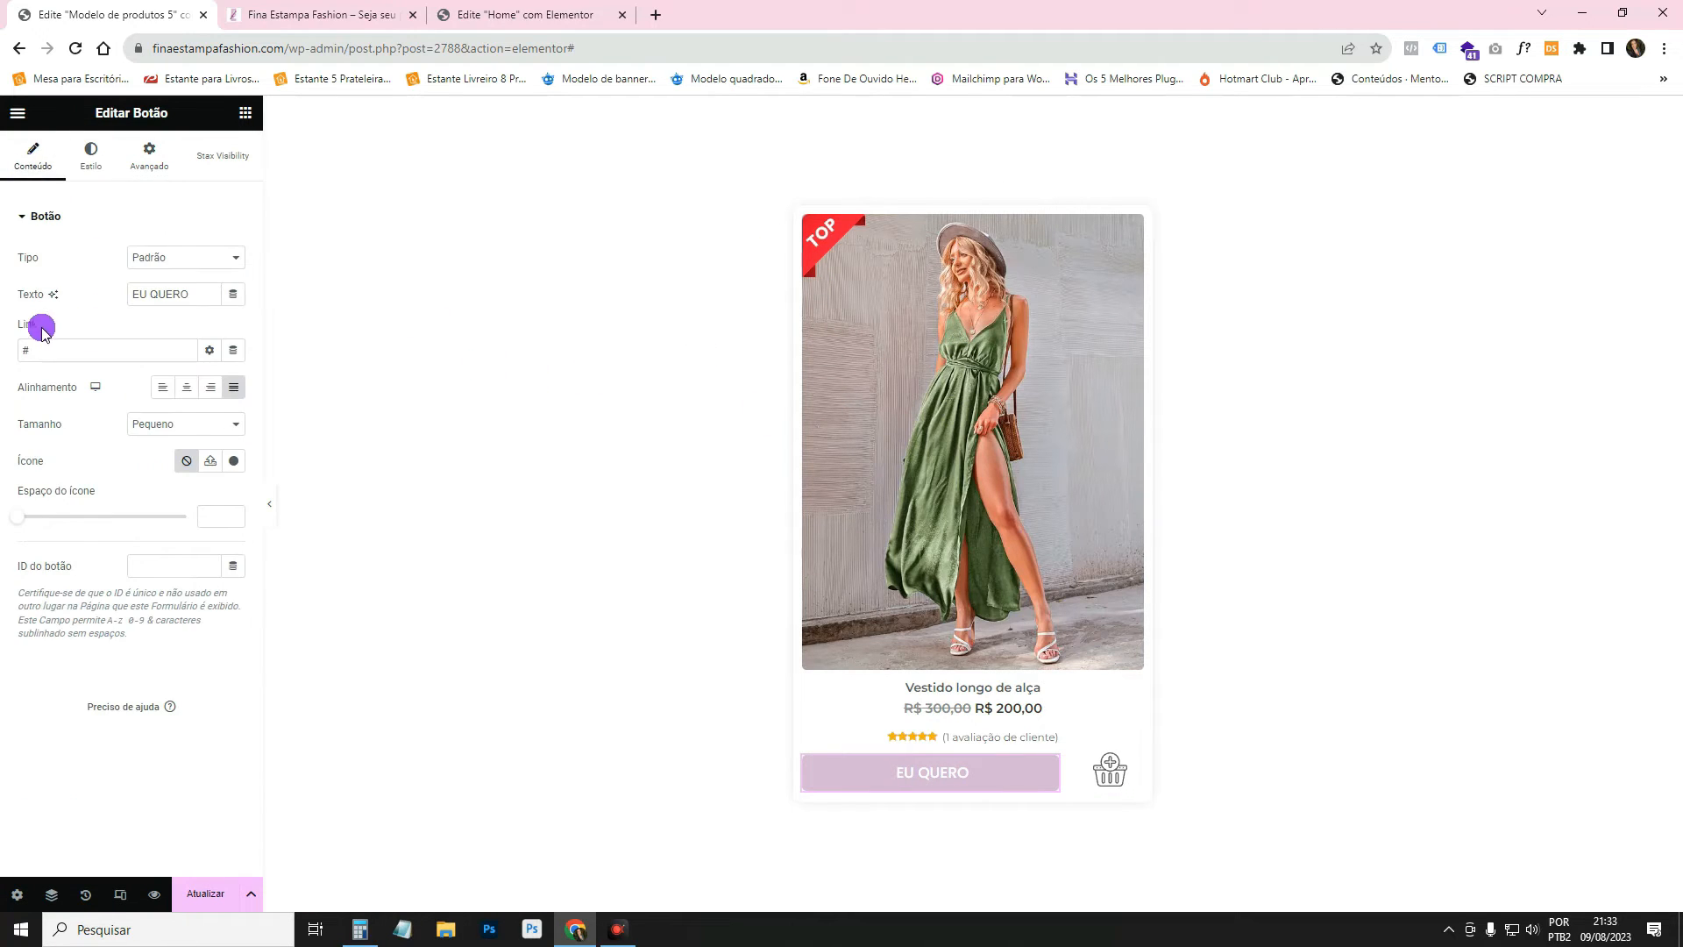
click(234, 350)
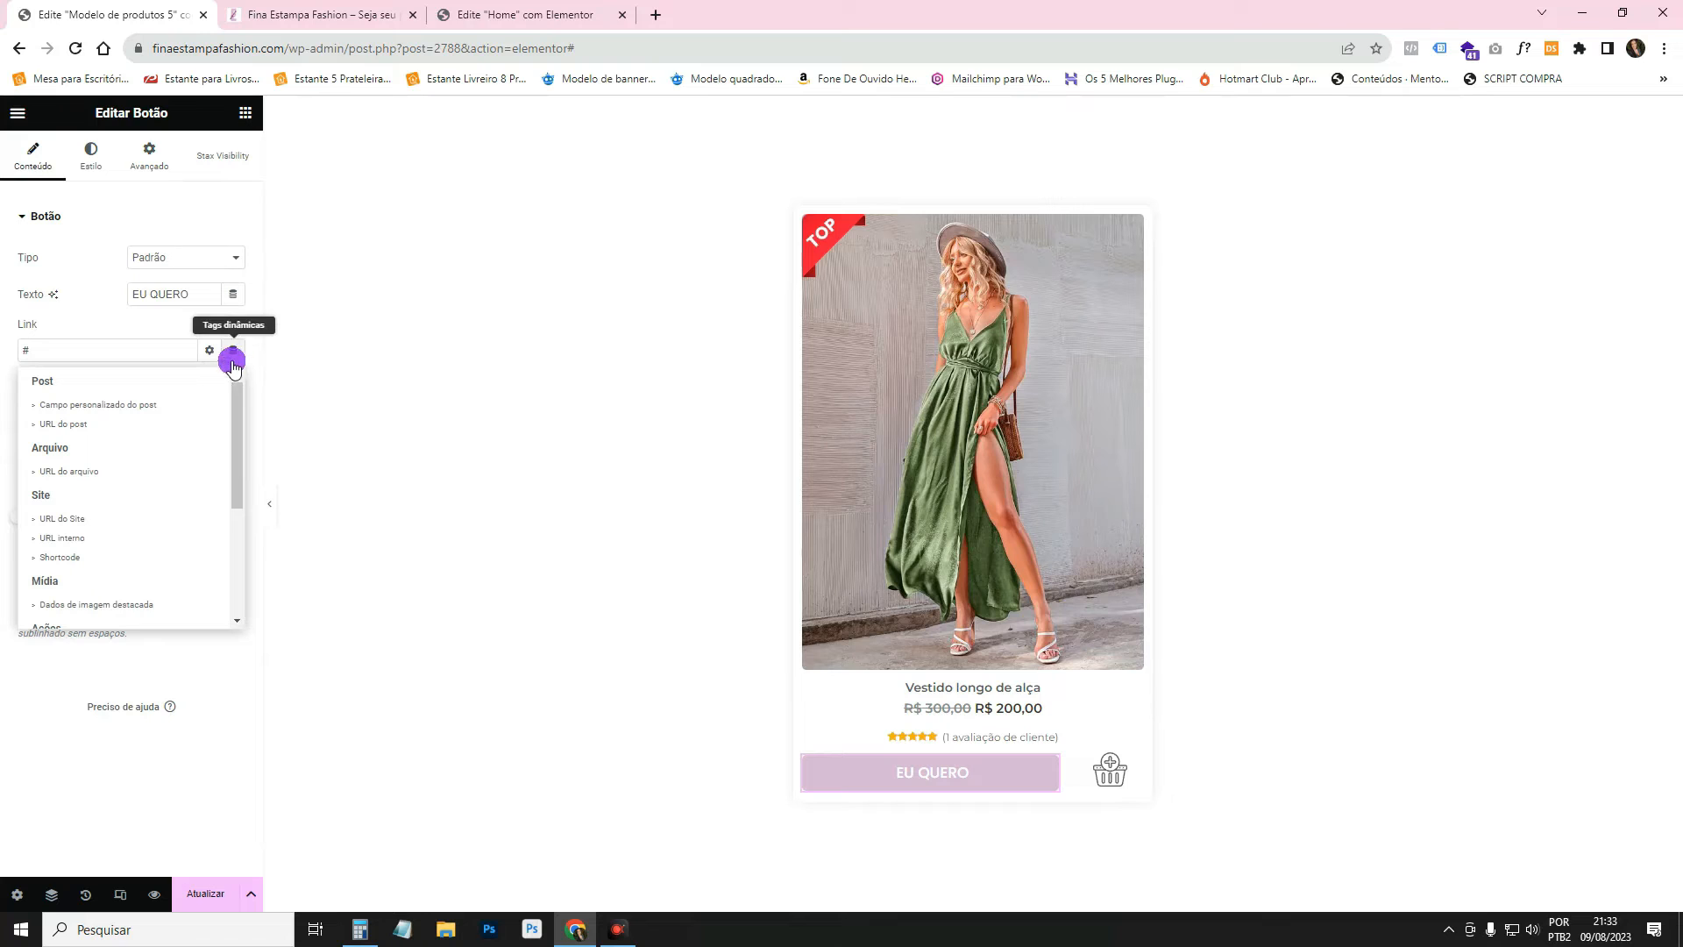
click(177, 425)
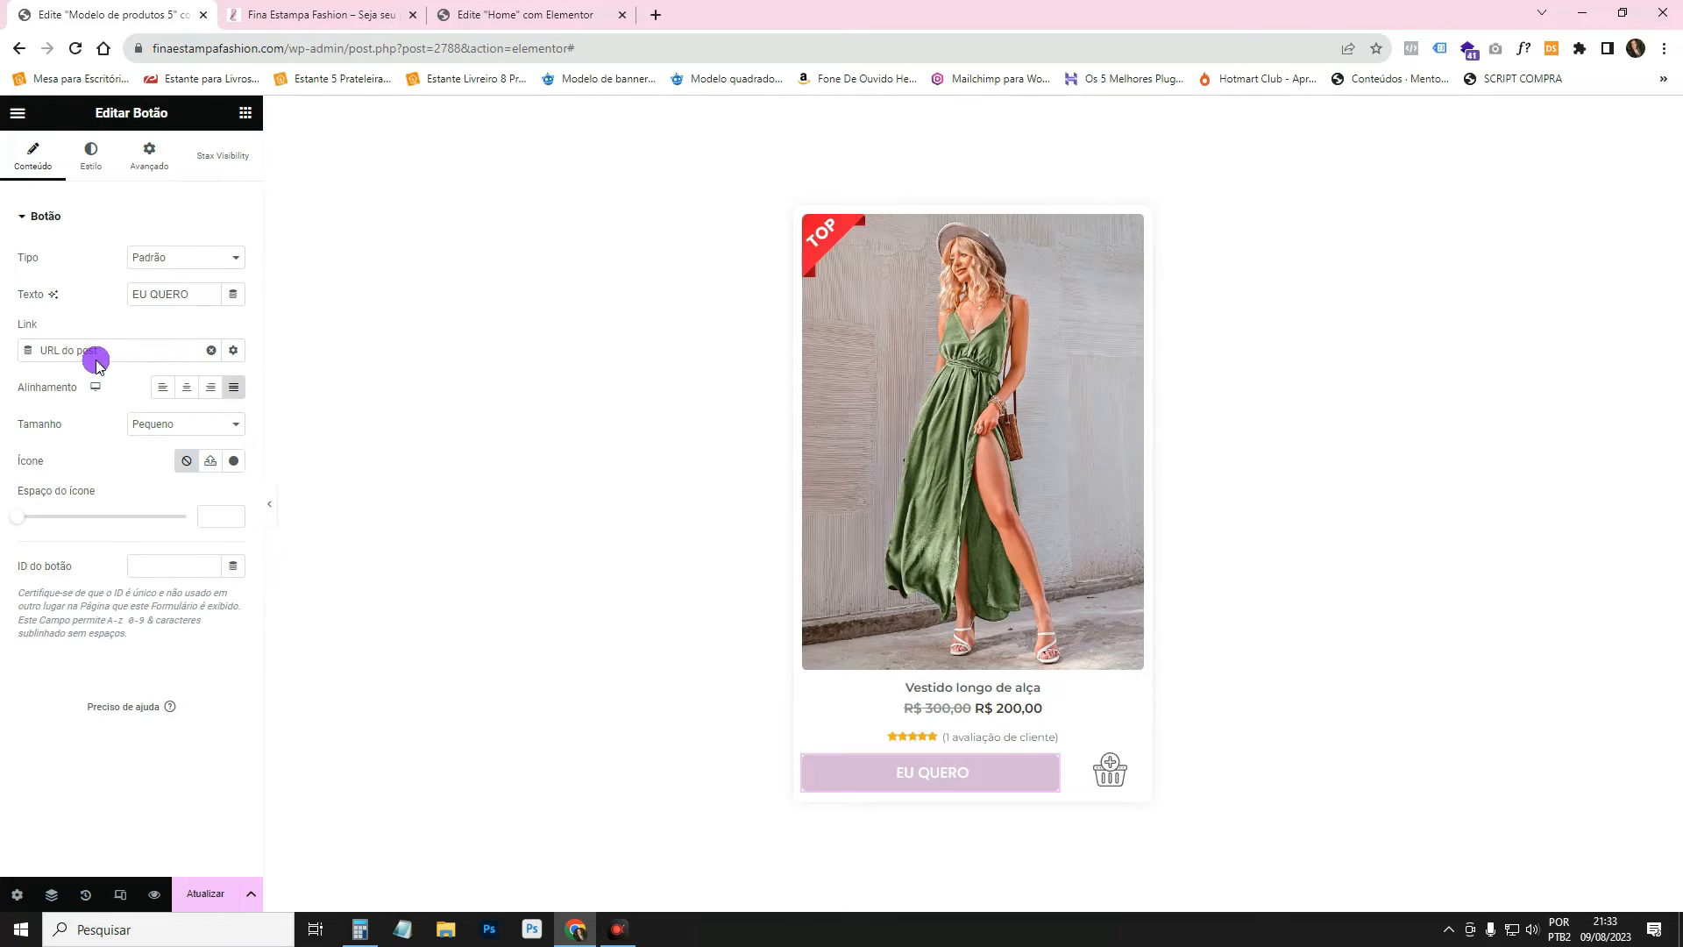
Link the basket icon to the dynamic WooCommerce action Colocar no carrinho.
click(1121, 770)
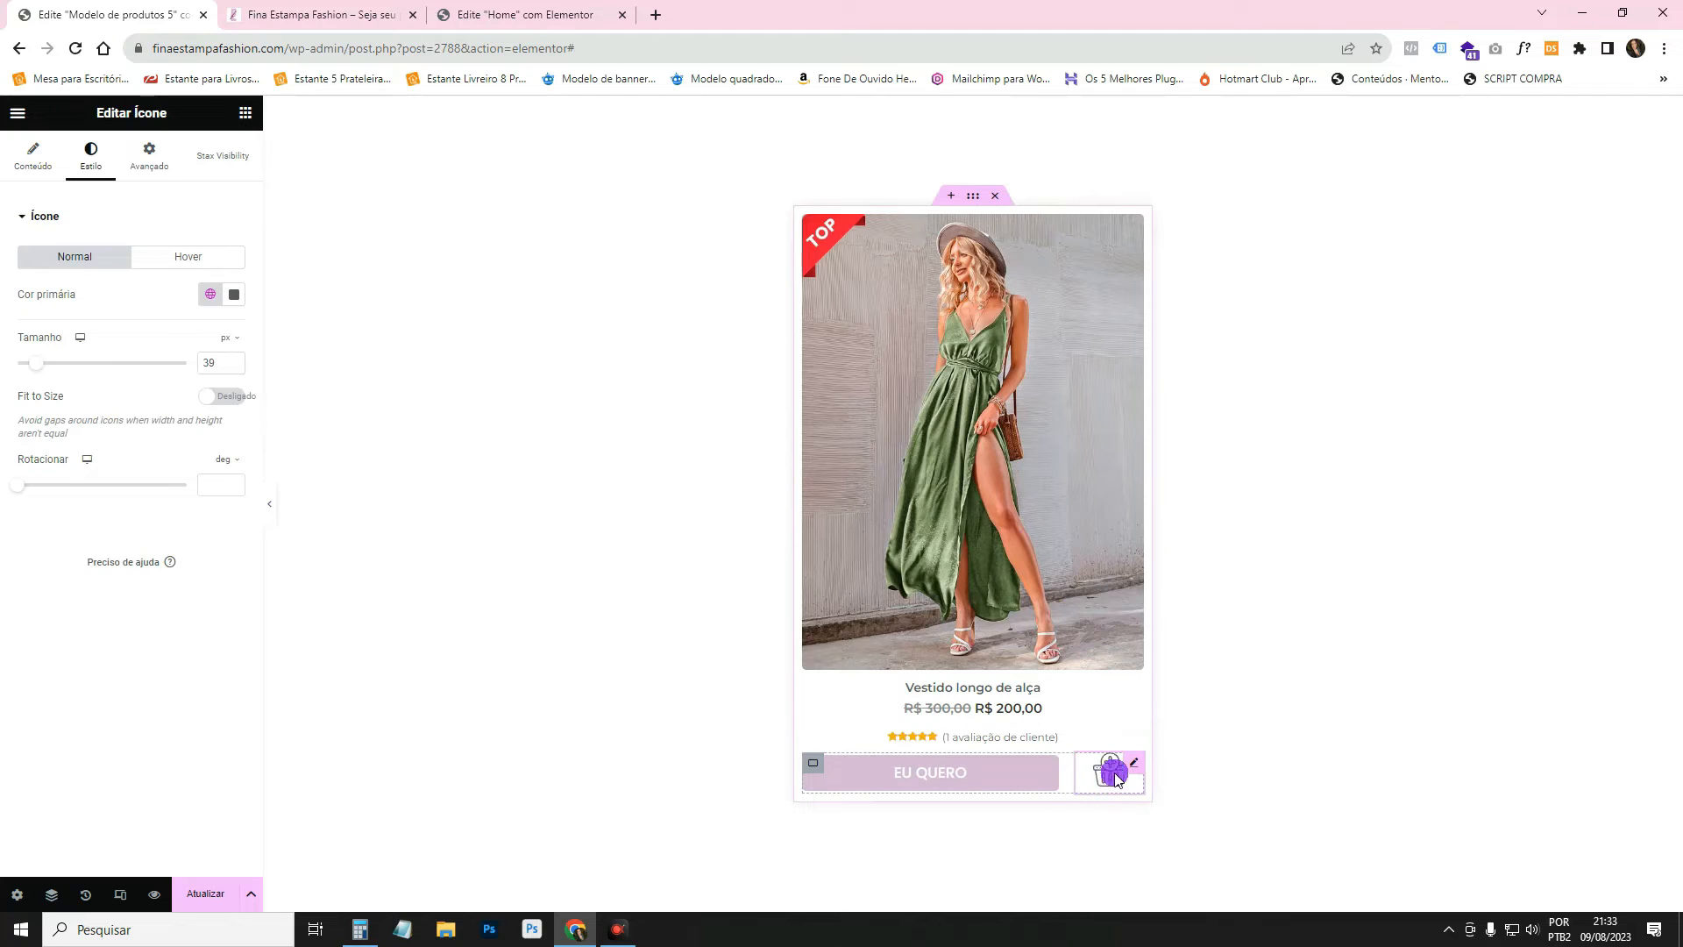
click(49, 178)
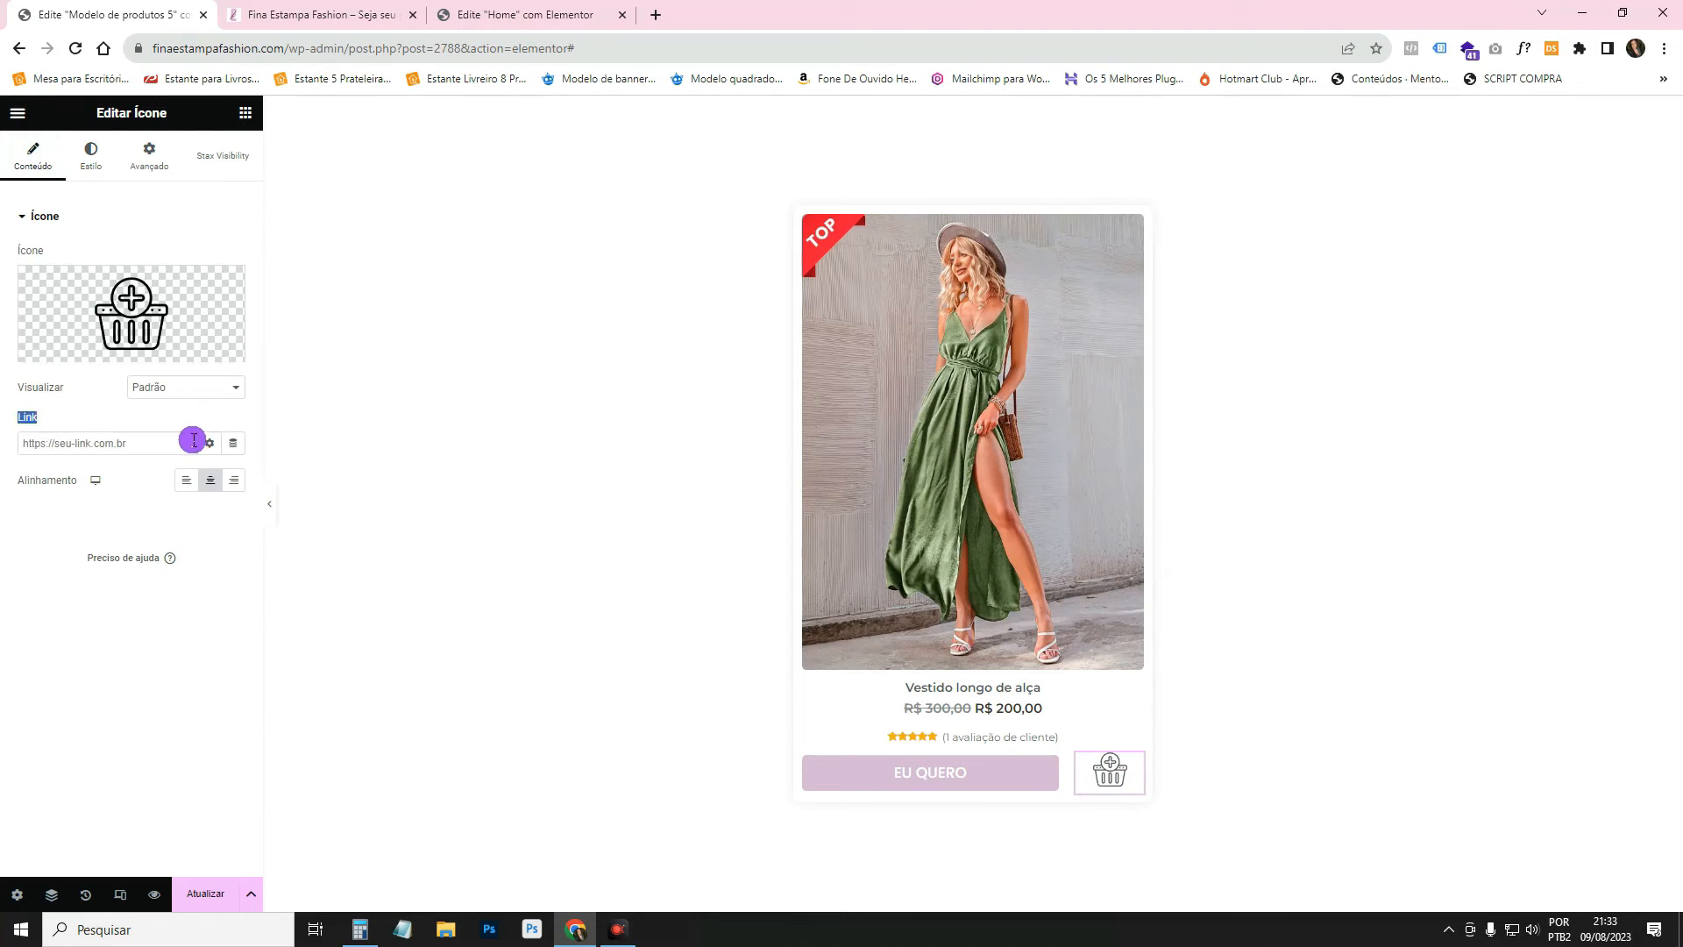
click(233, 443)
scroll(174, 627, down, 3)
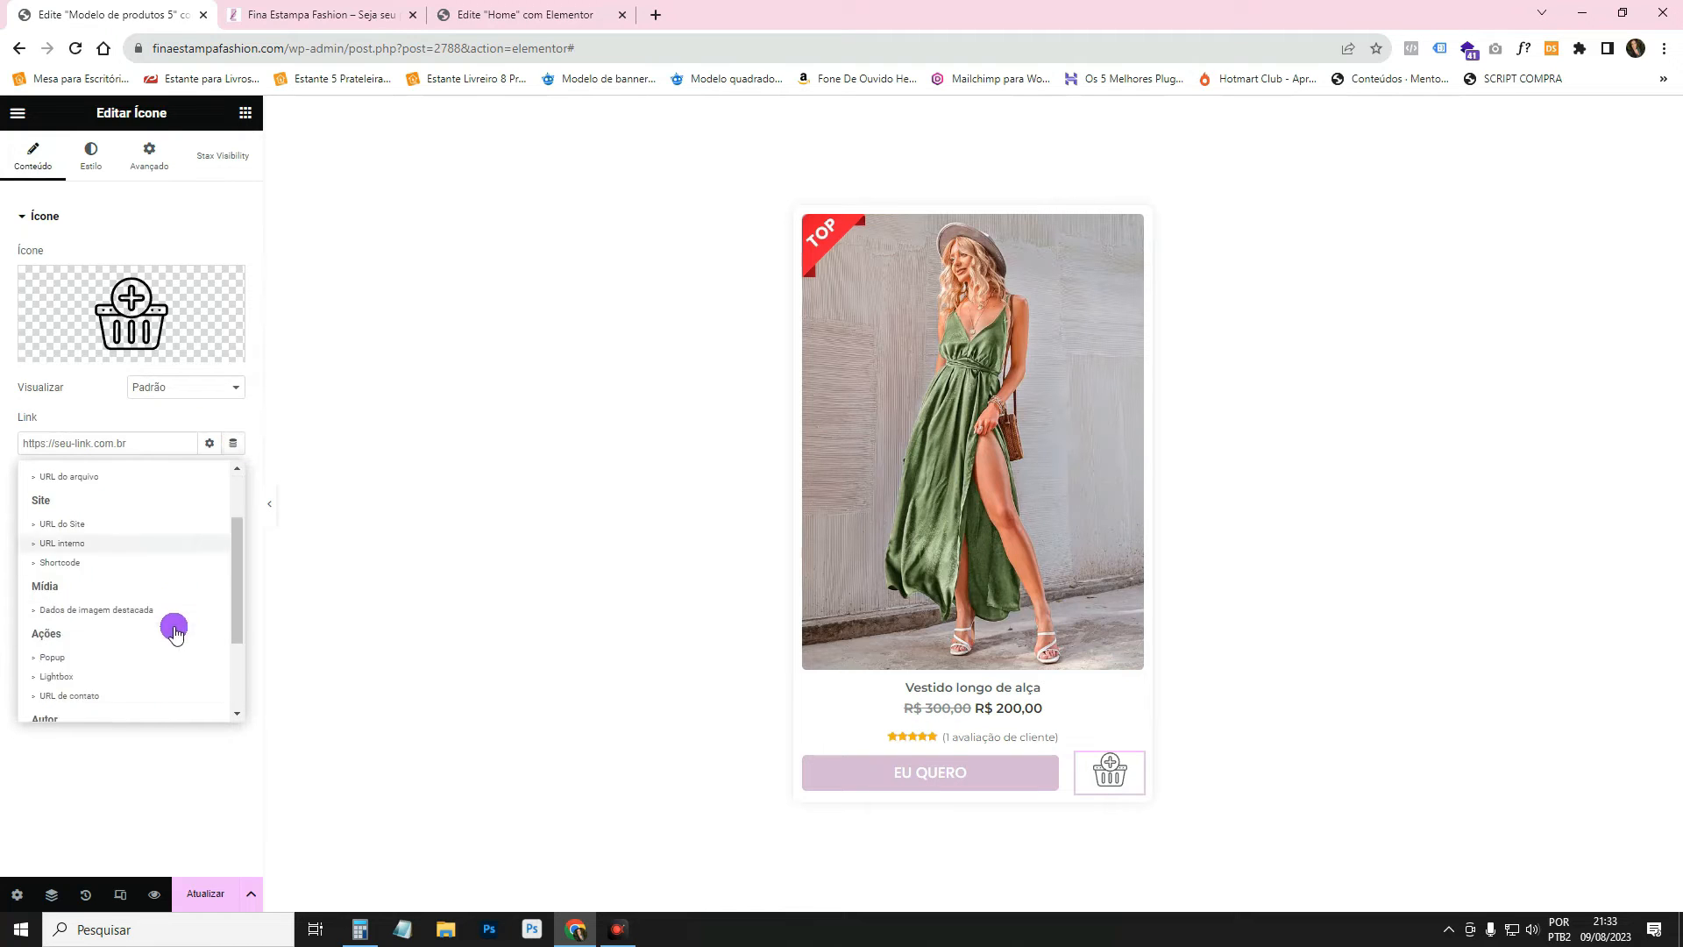
scroll(175, 632, down, 2)
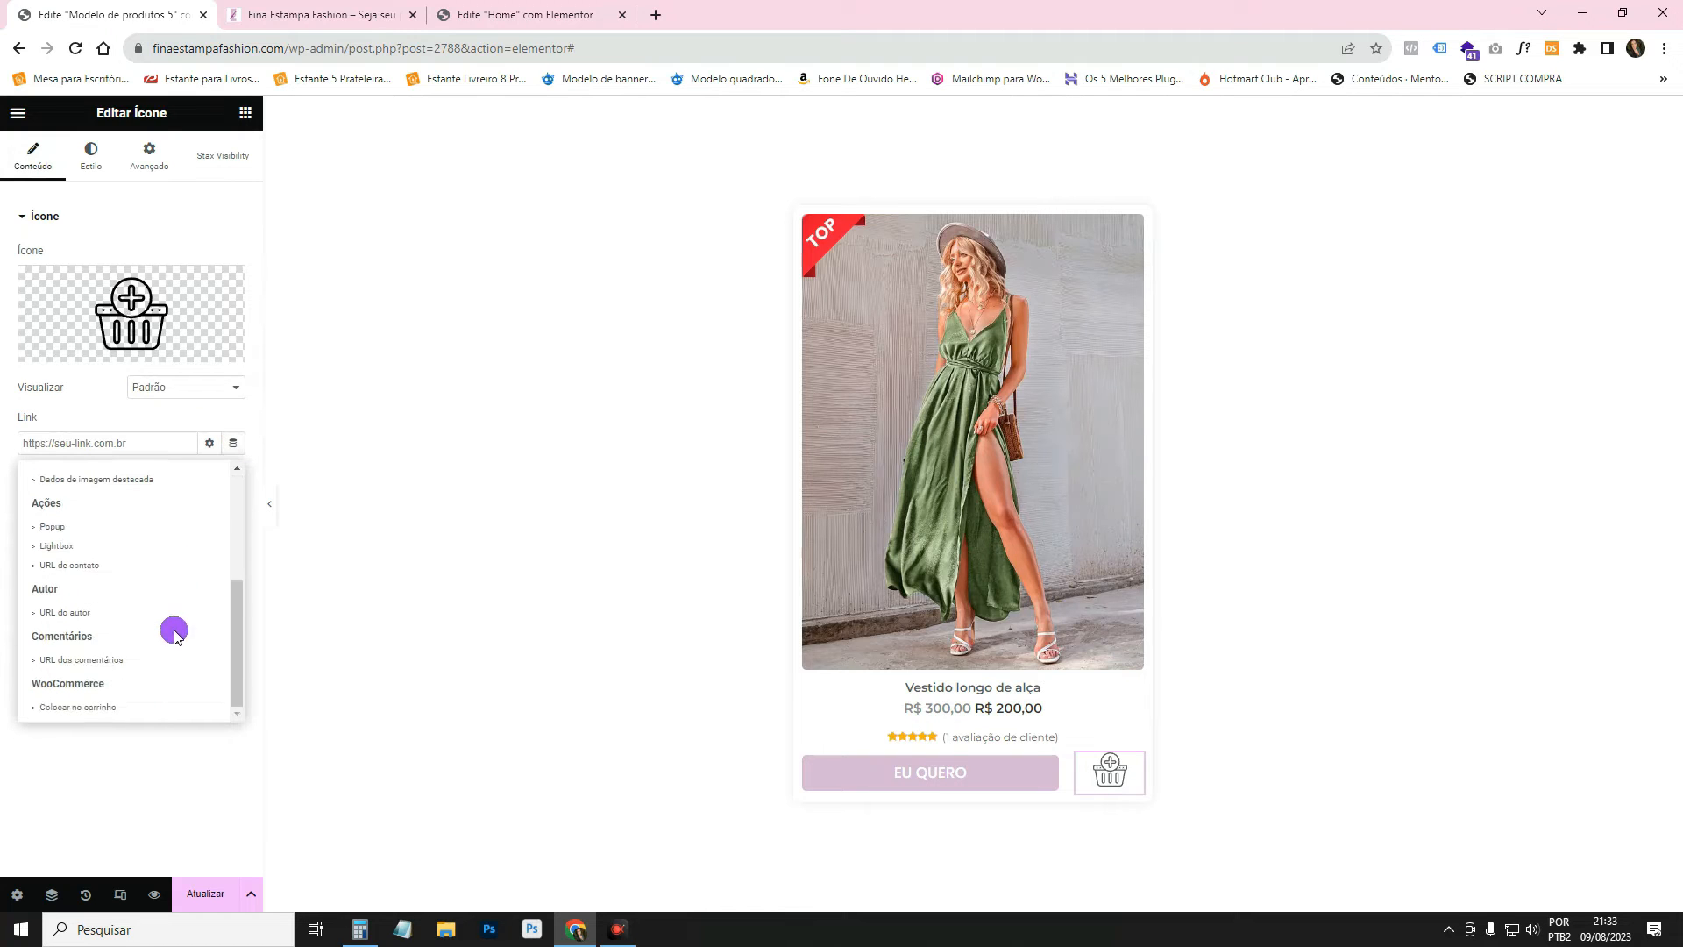
click(89, 708)
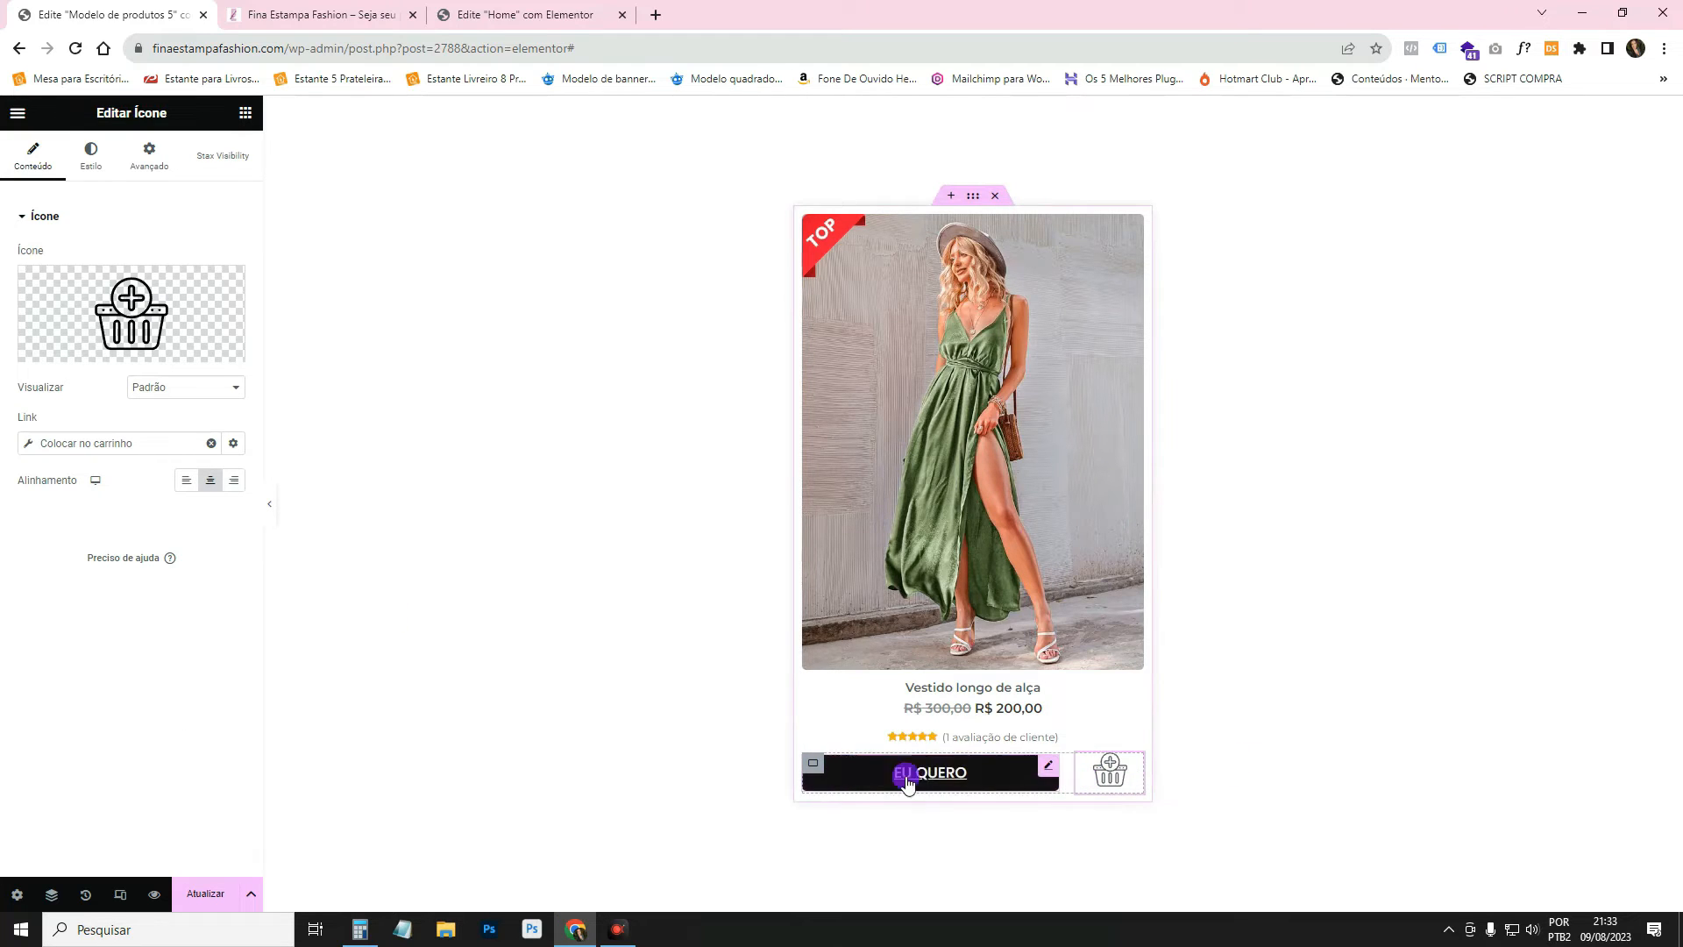
Clear the EU QUERO button's dynamic link, browse the alternative dynamic tags and assign URL do post again.
click(1047, 769)
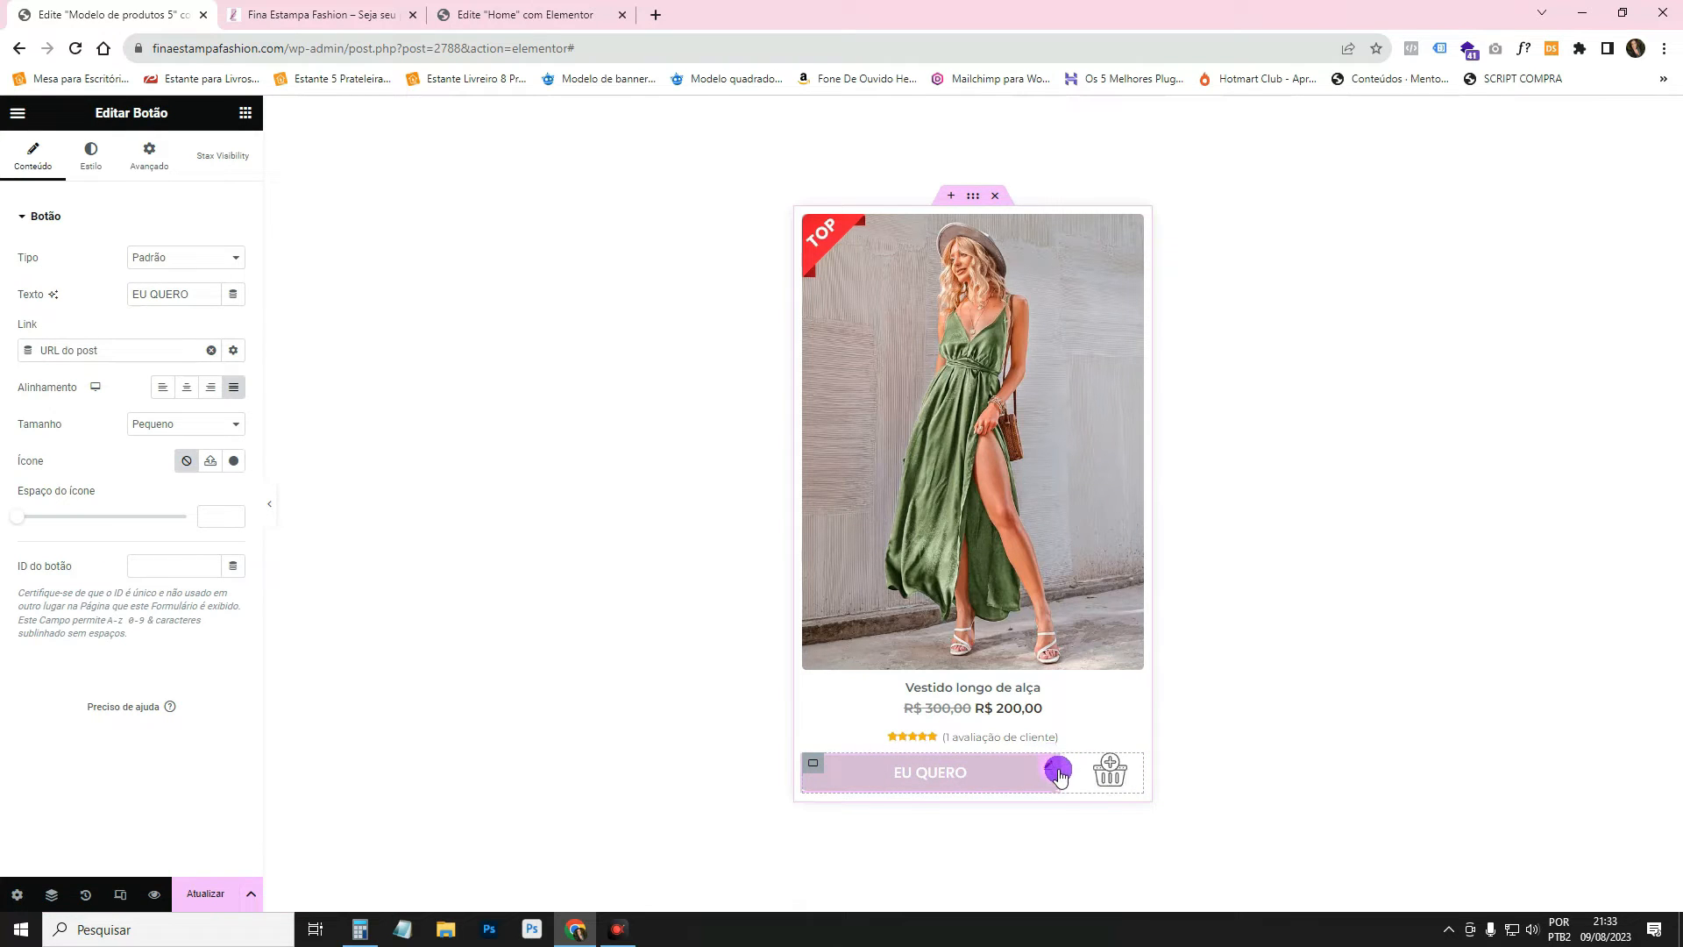
click(212, 350)
click(233, 350)
scroll(192, 504, down, 3)
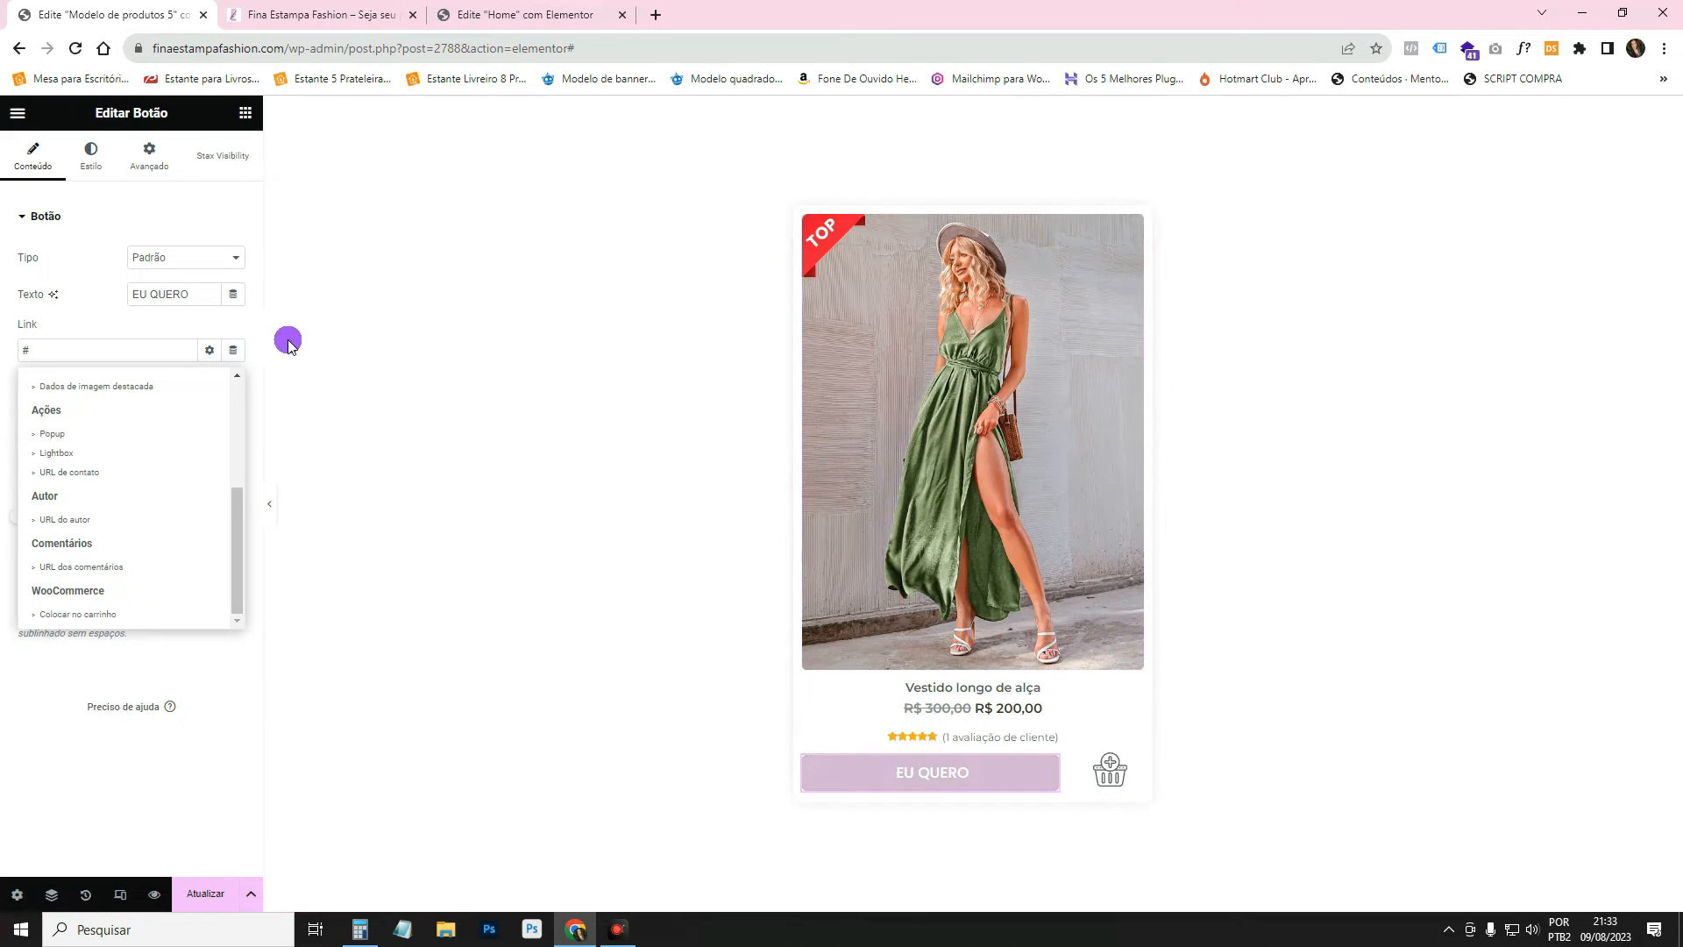
scroll(177, 460, up, 2)
scroll(175, 455, up, 1)
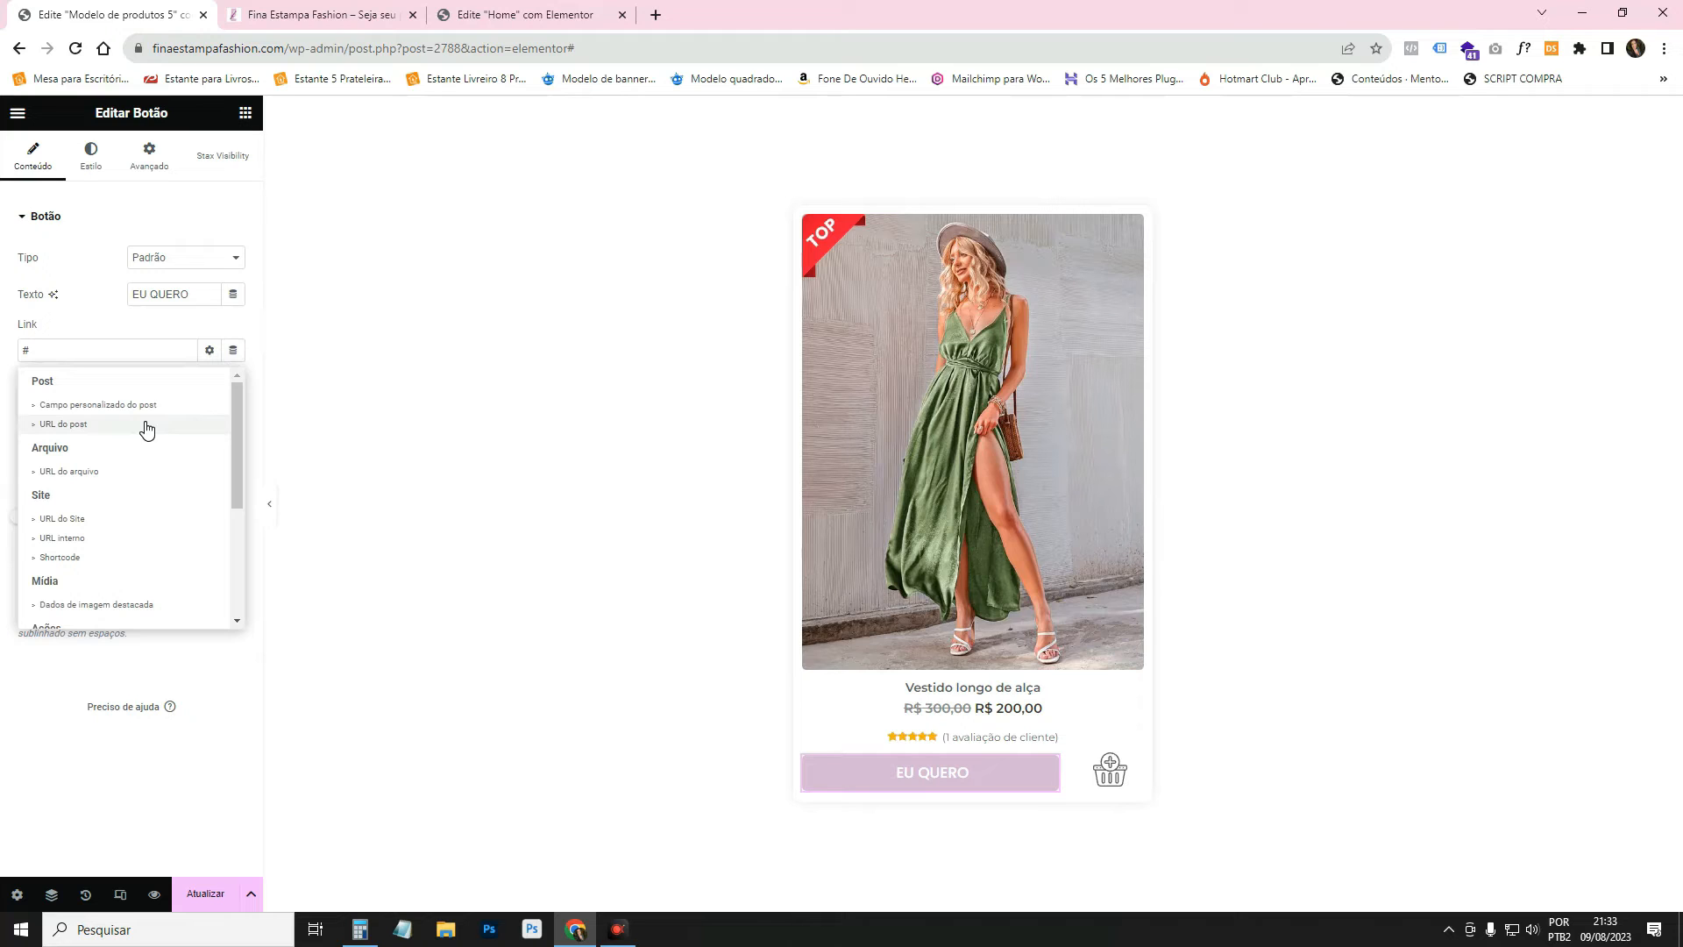
click(146, 426)
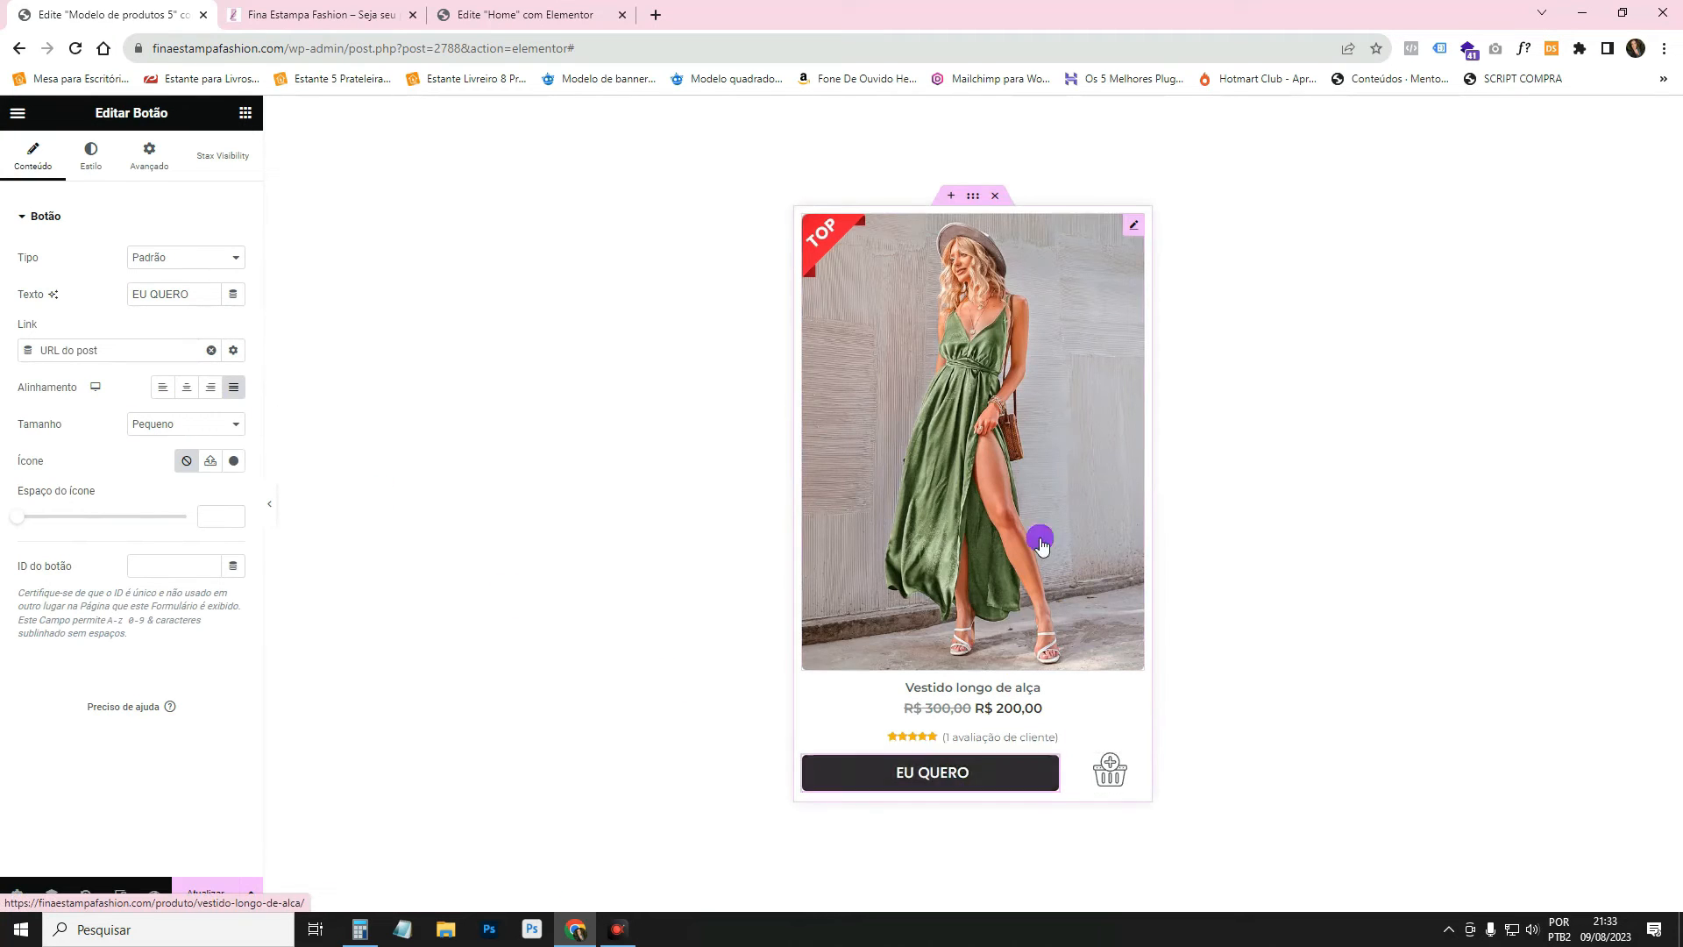
Update the product card template and reload the store's home page.
click(230, 891)
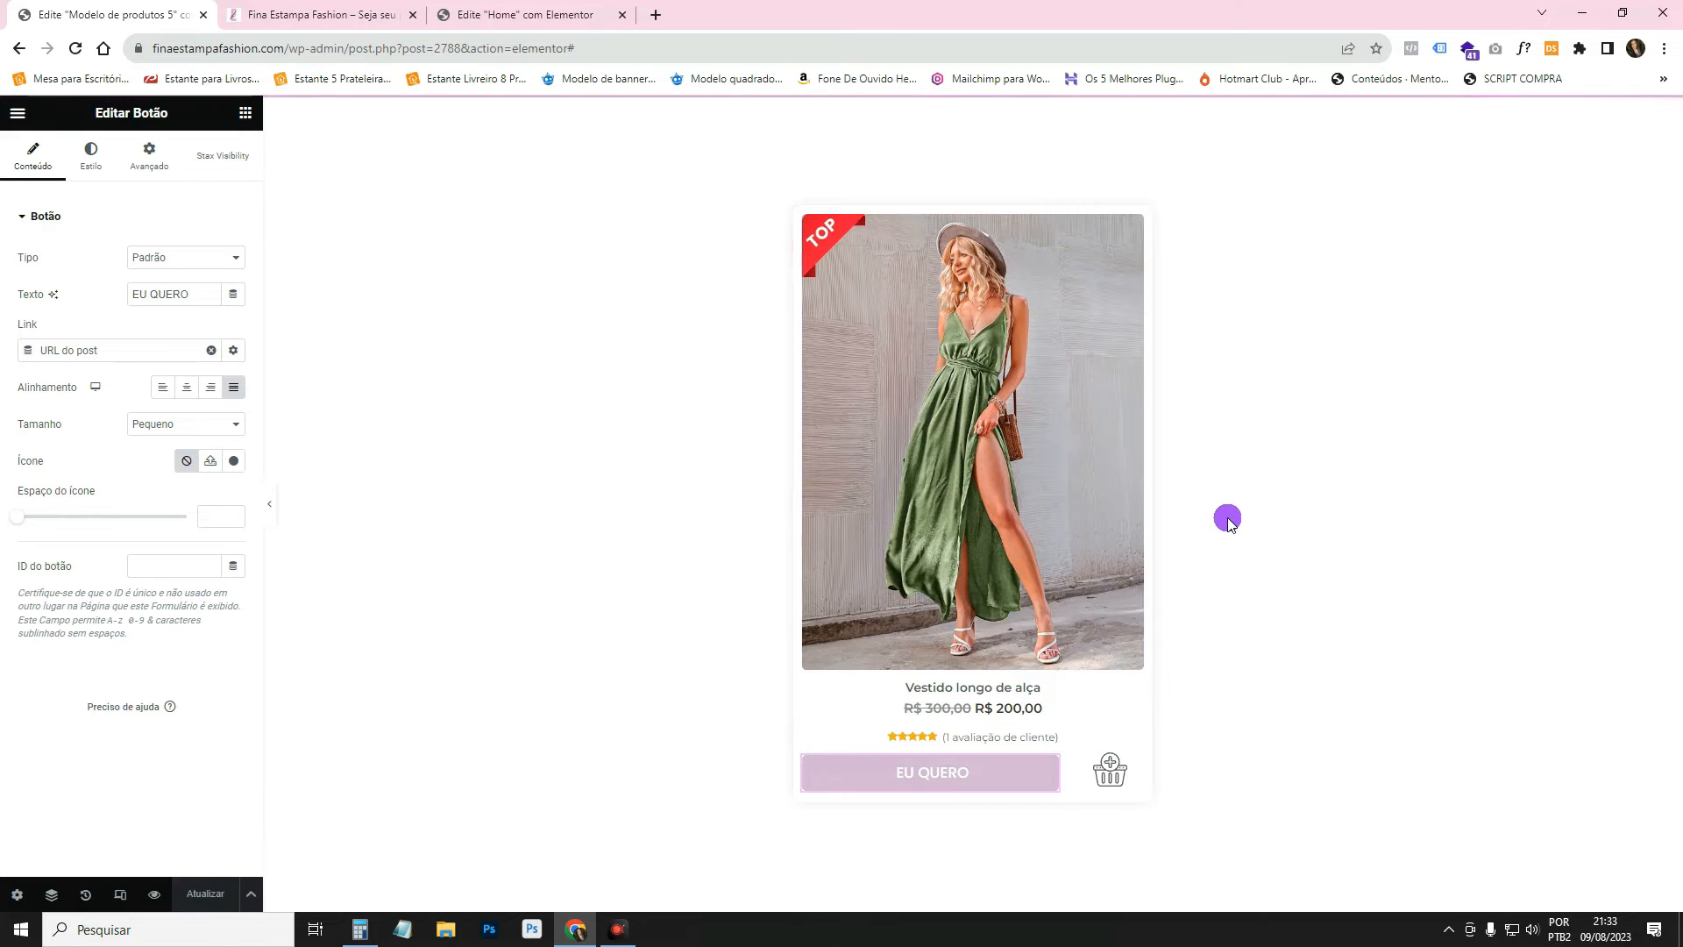
click(447, 12)
click(316, 14)
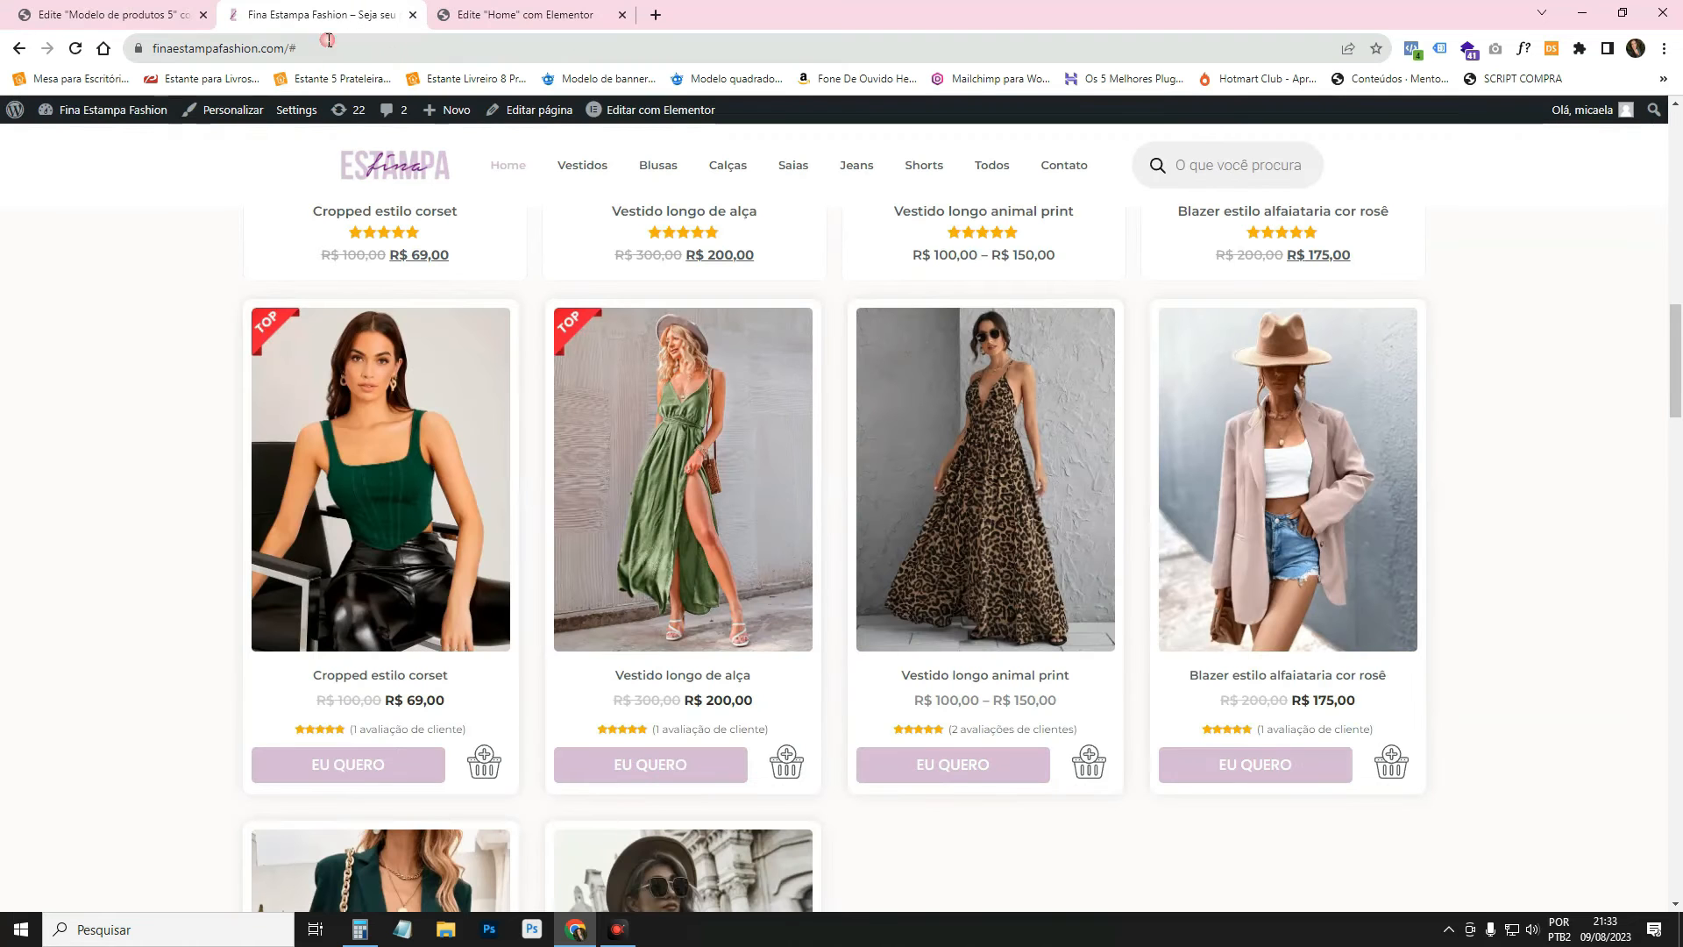
click(75, 48)
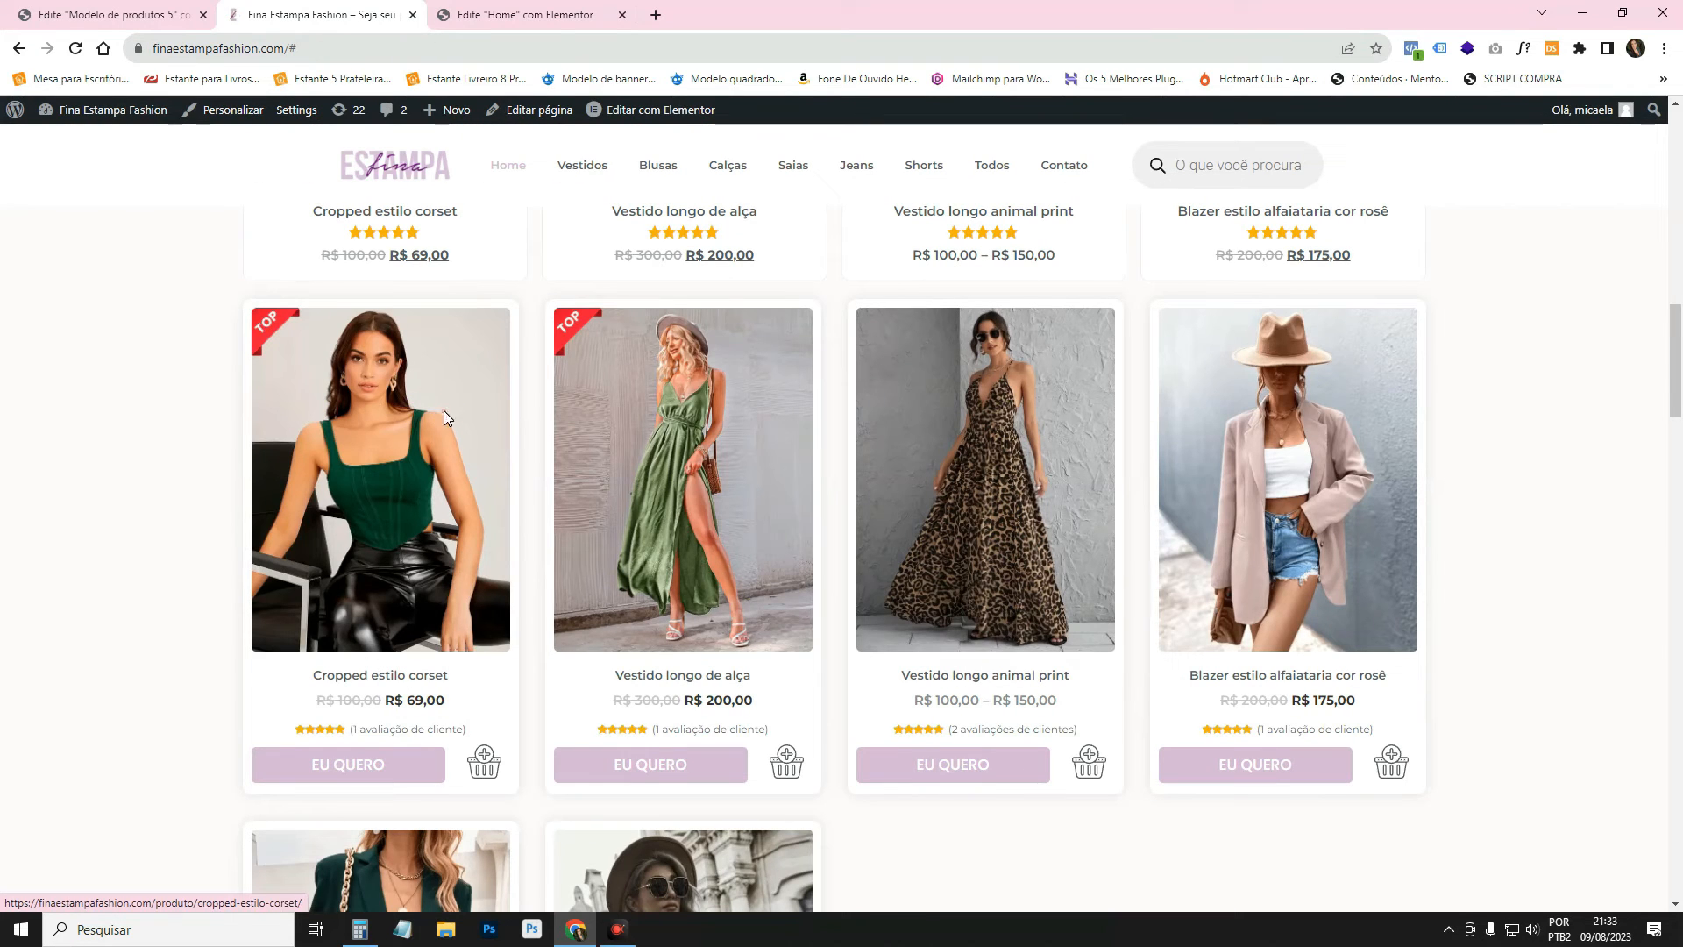
Test the links of the Cropped estilo corset card, returning to the home page after each visit to the product page.
click(444, 418)
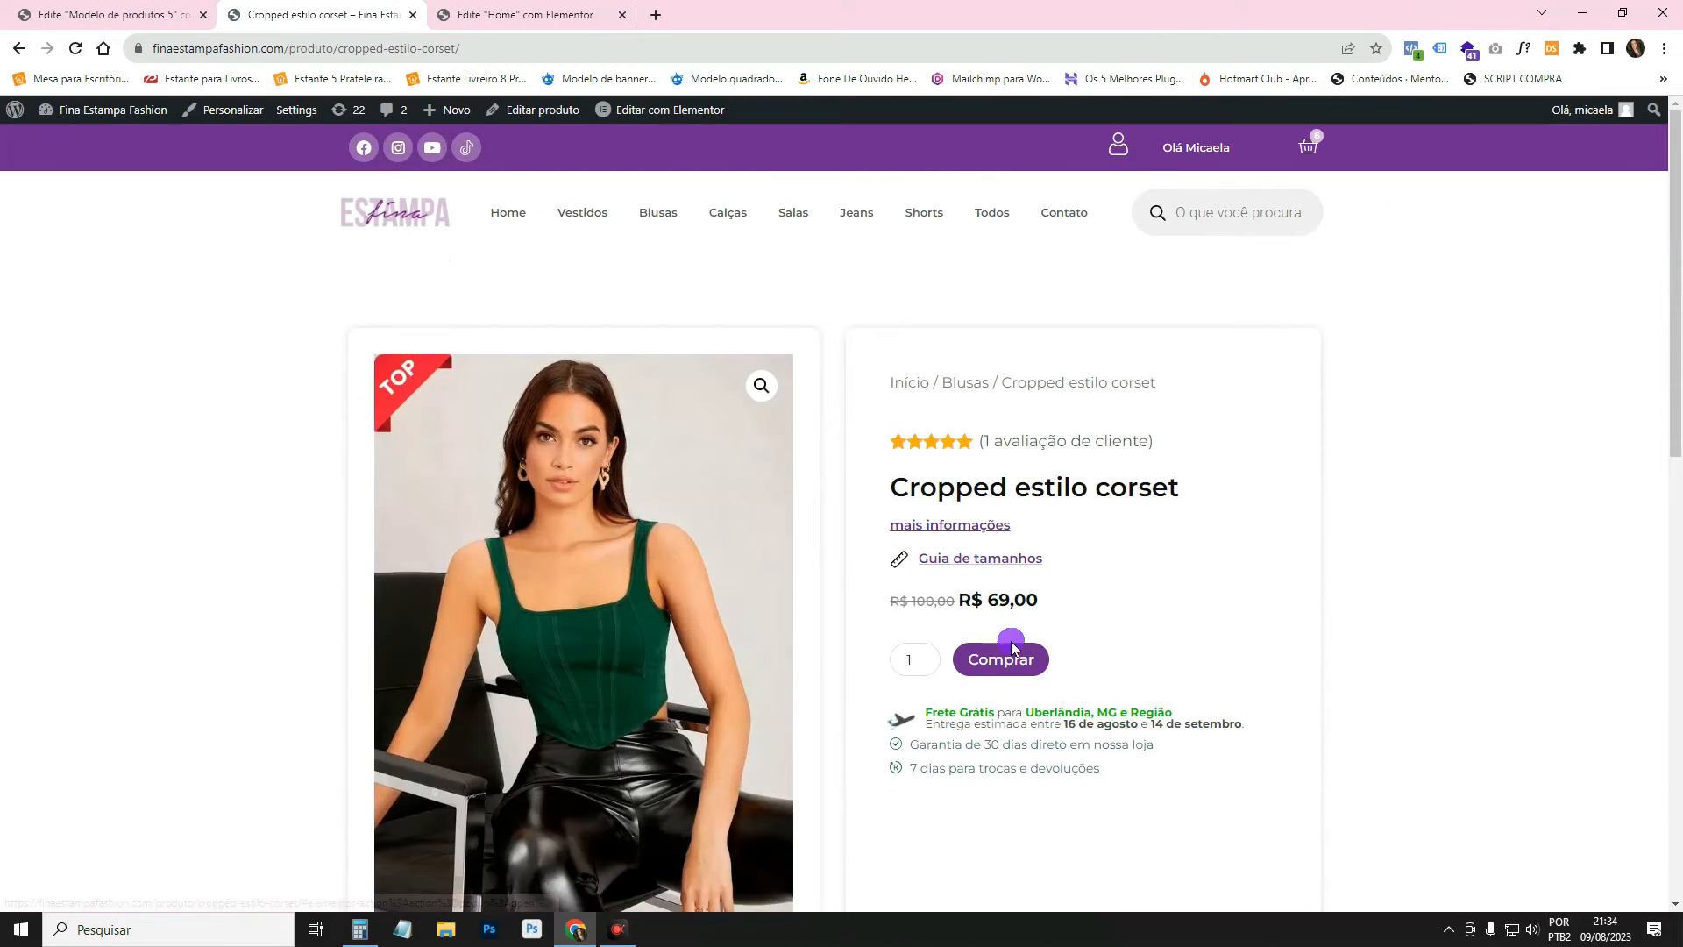
click(15, 42)
click(330, 701)
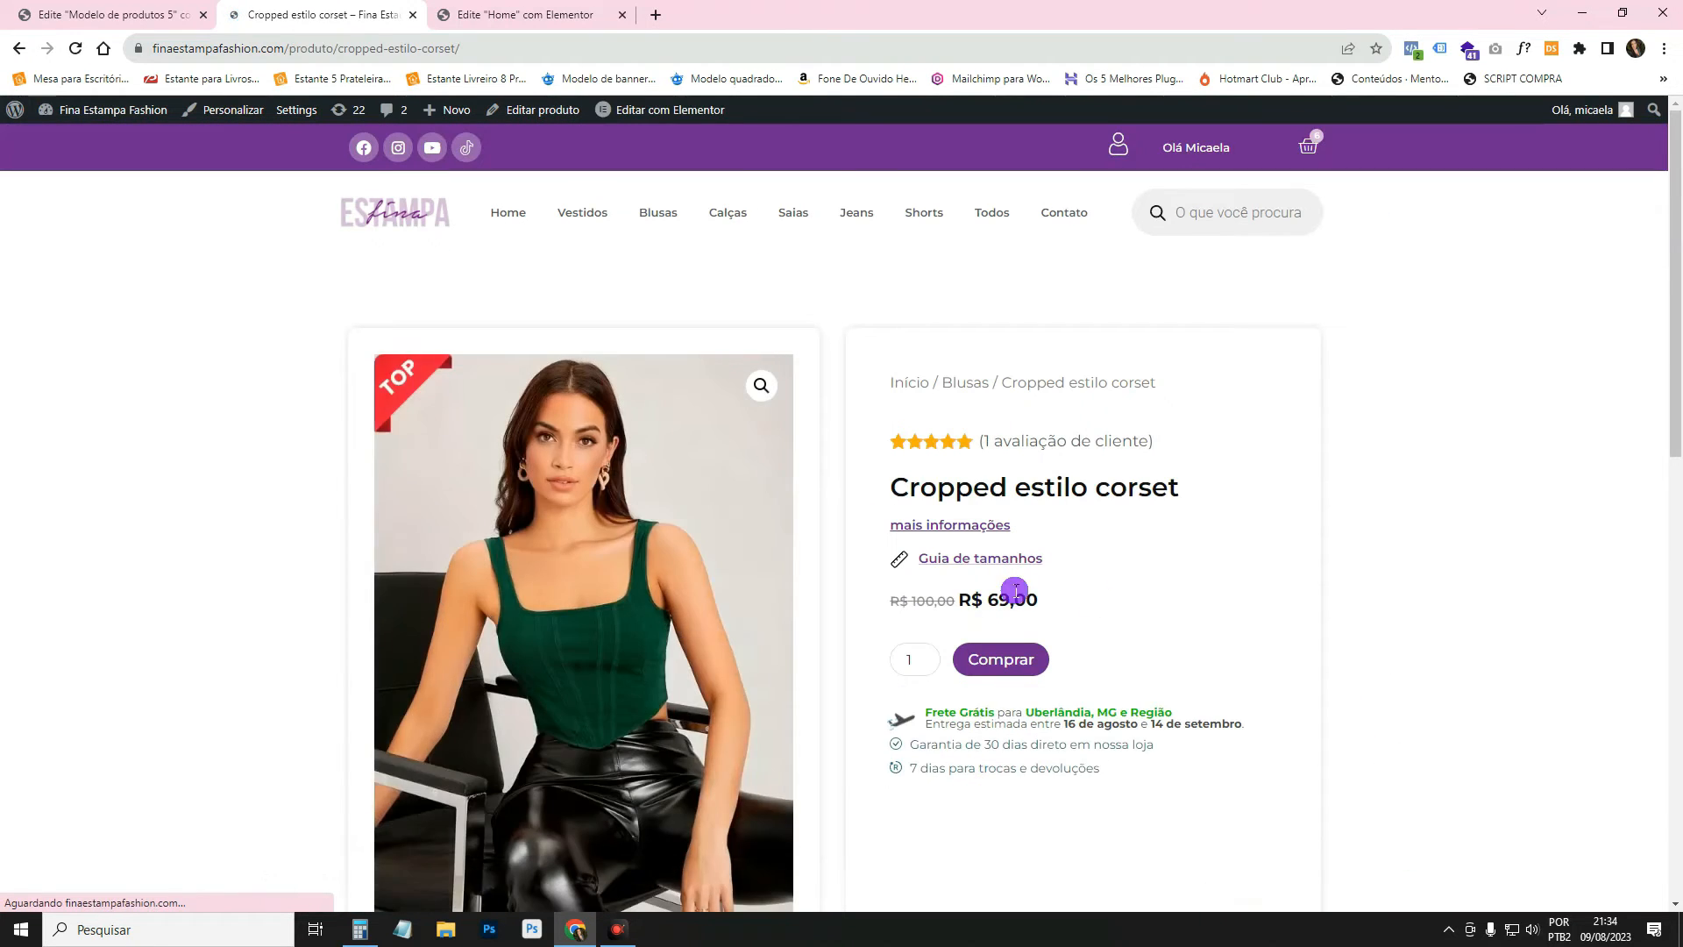
click(18, 49)
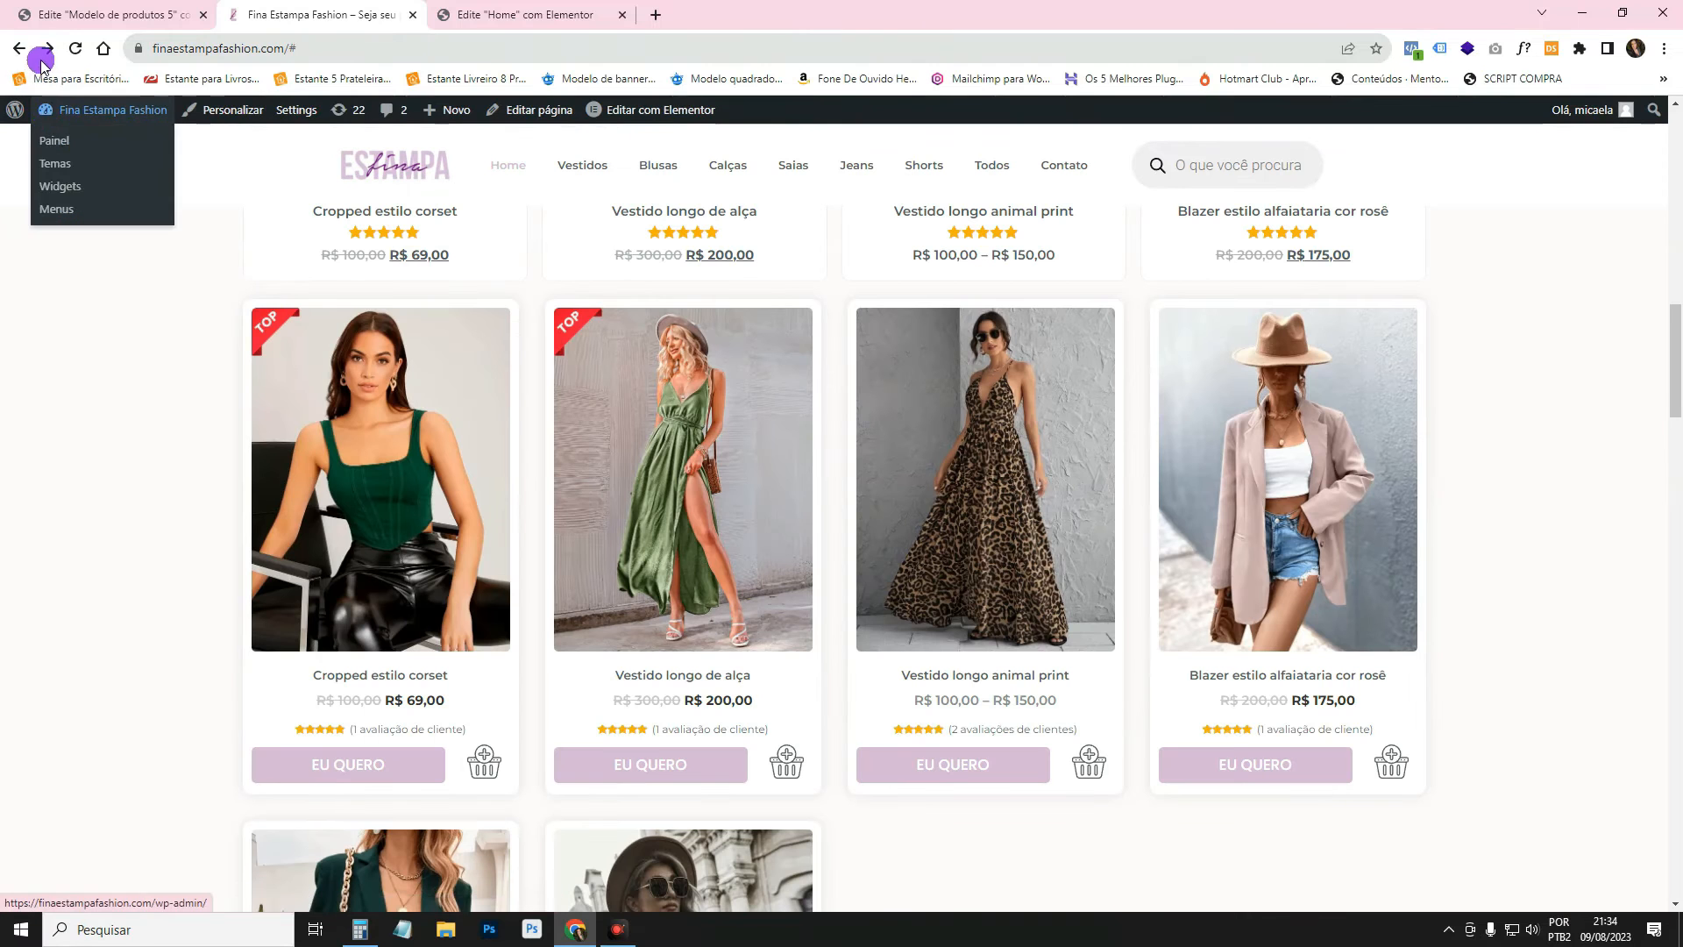
click(63, 322)
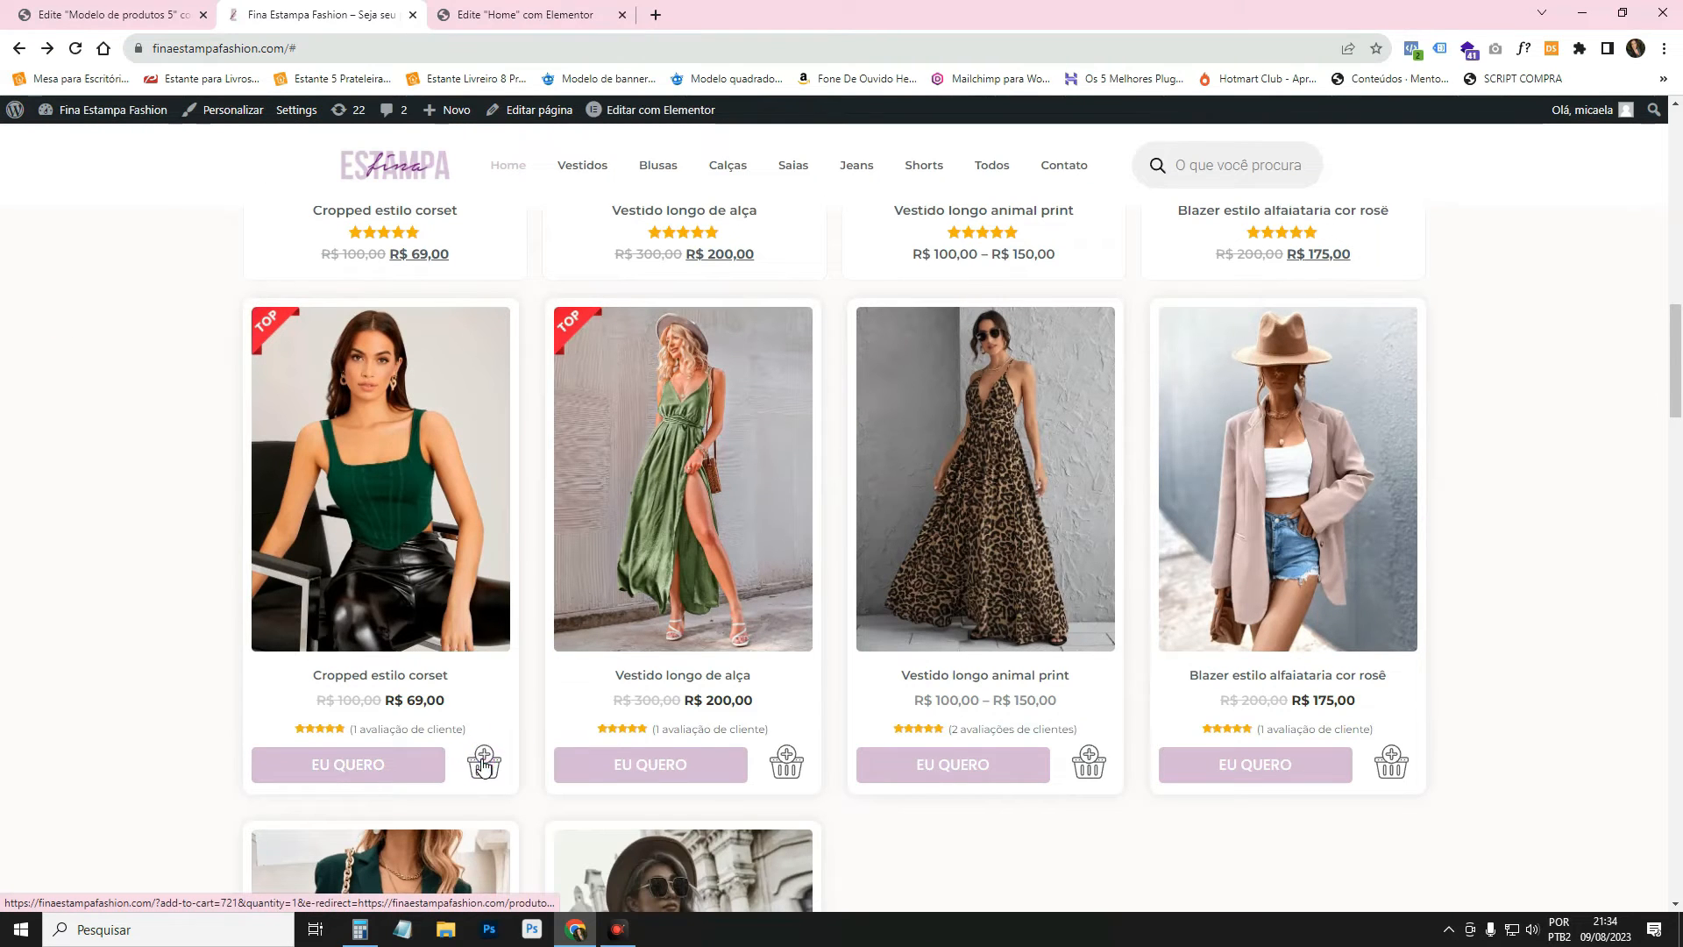
Add Cropped estilo corset to the cart with its card's basket icon and check the confirmation message and the mini cart.
click(483, 765)
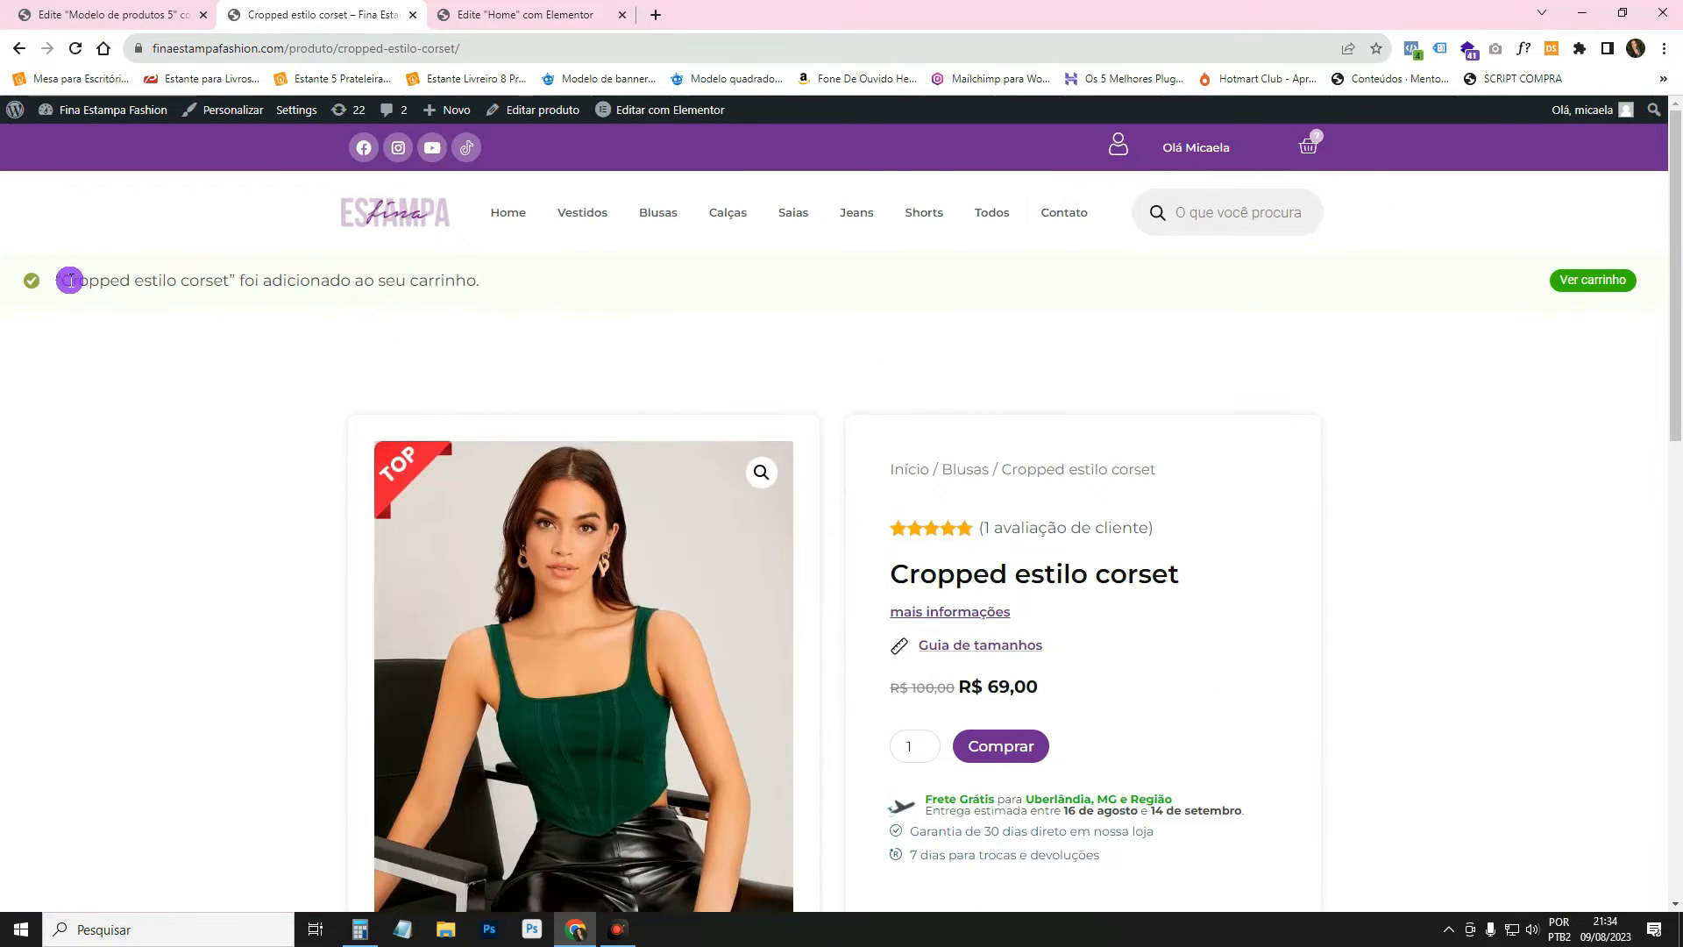
drag(63, 280, 540, 294)
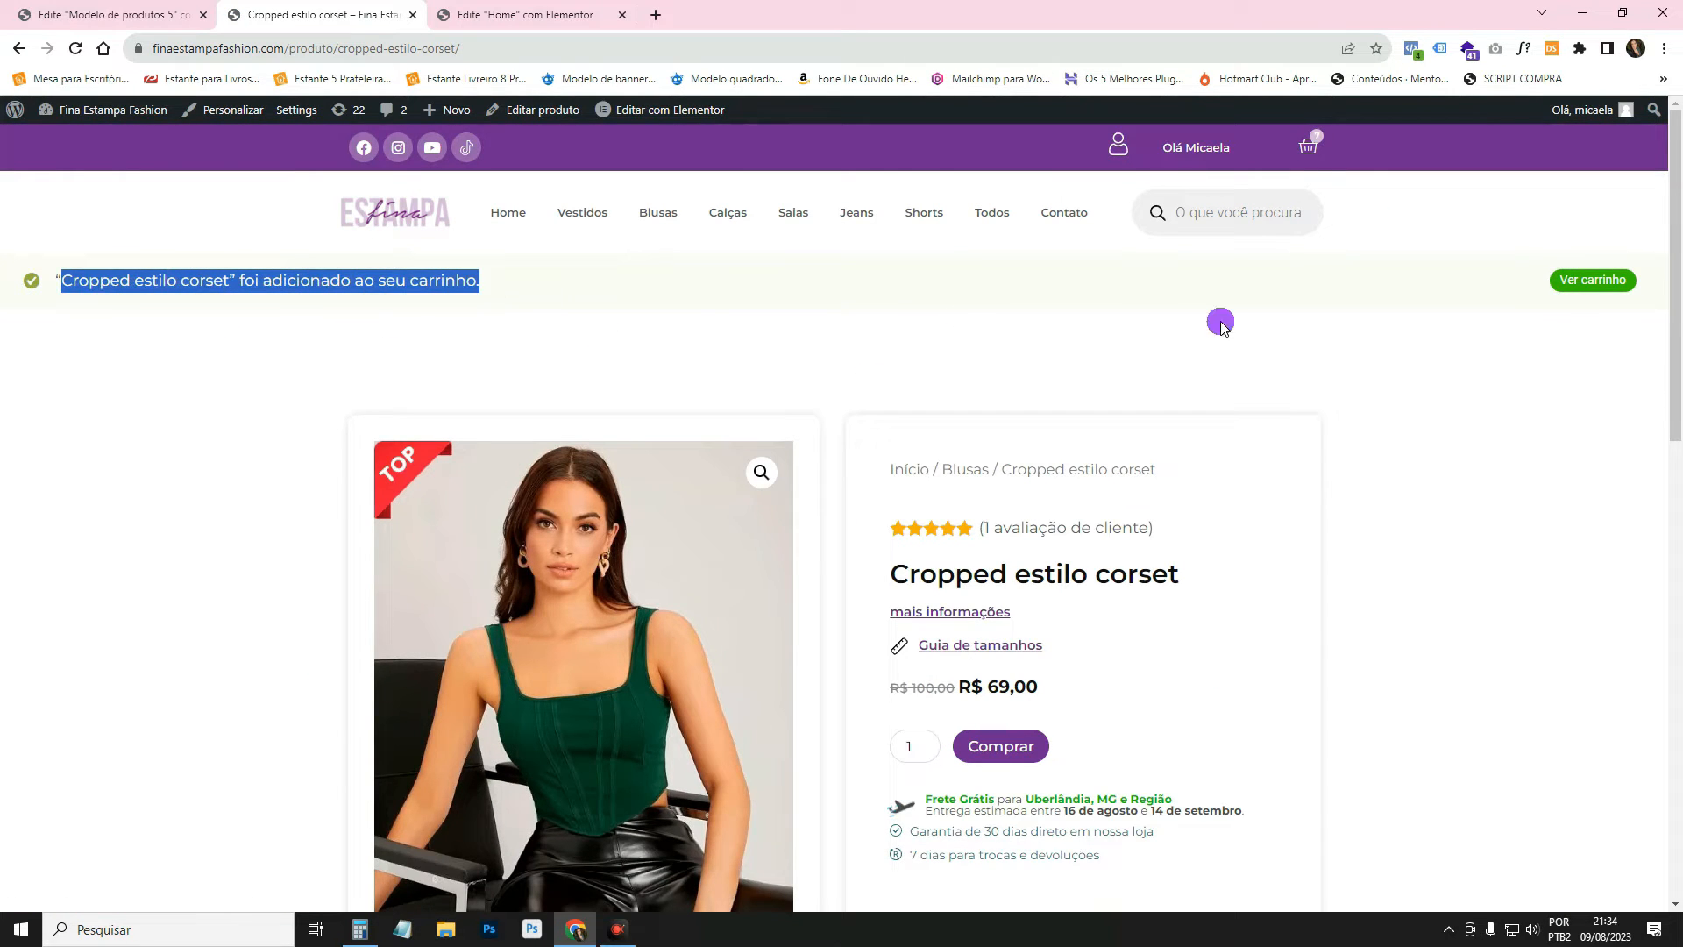
click(1307, 145)
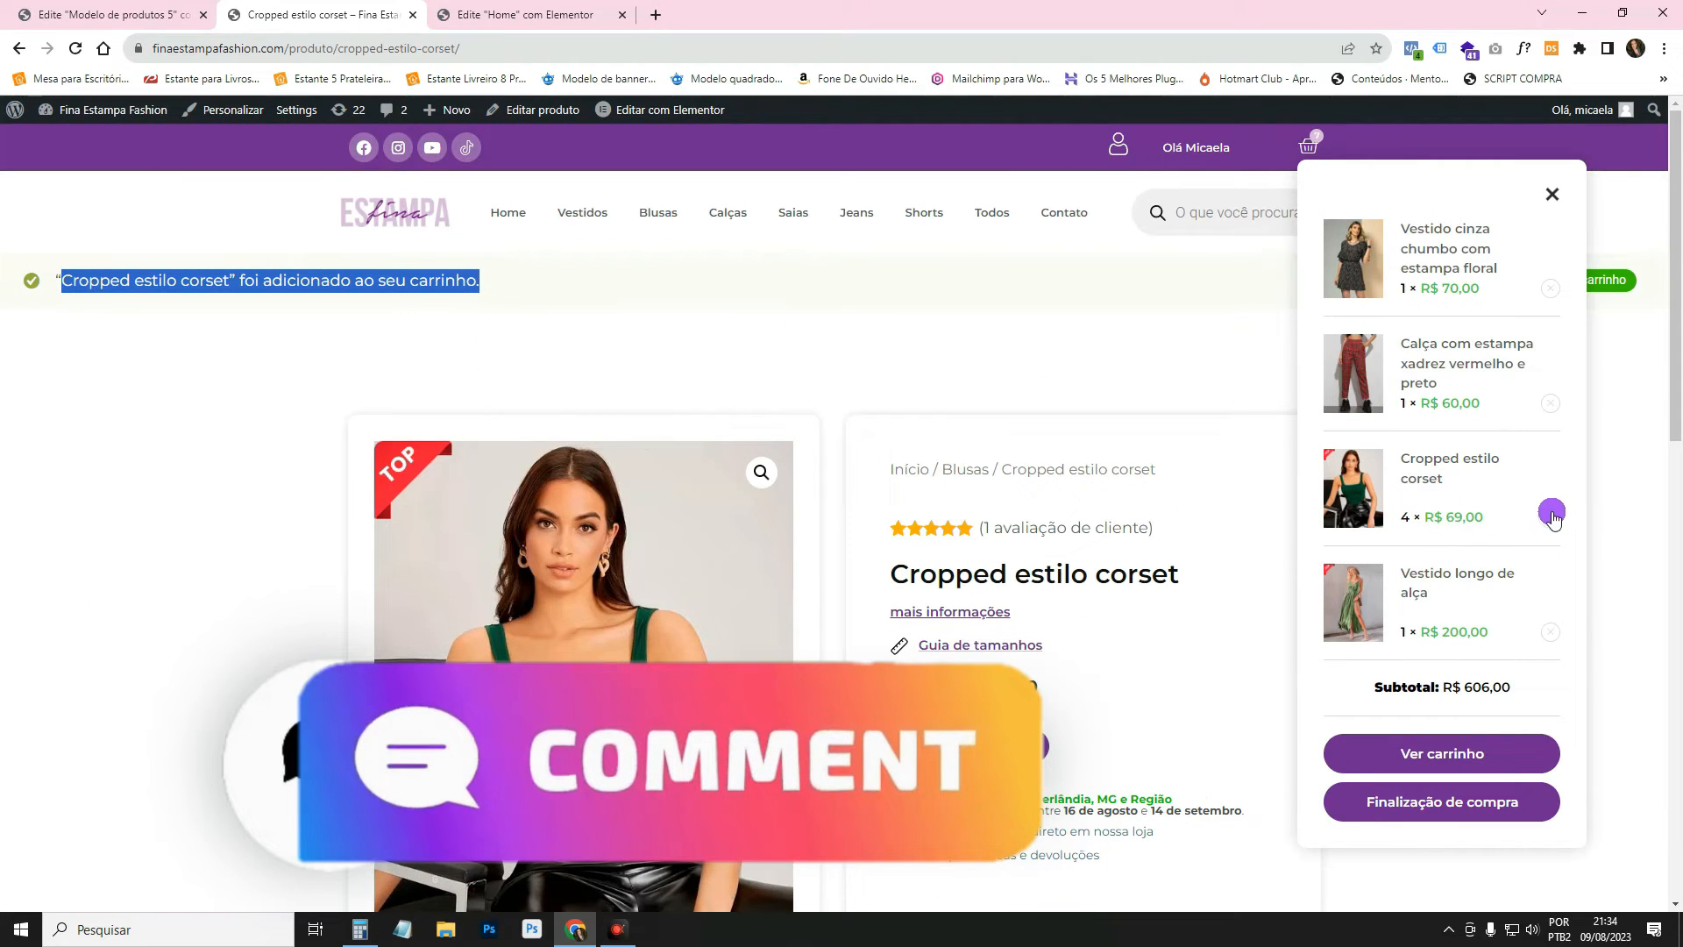
click(410, 364)
scroll(409, 364, down, 2)
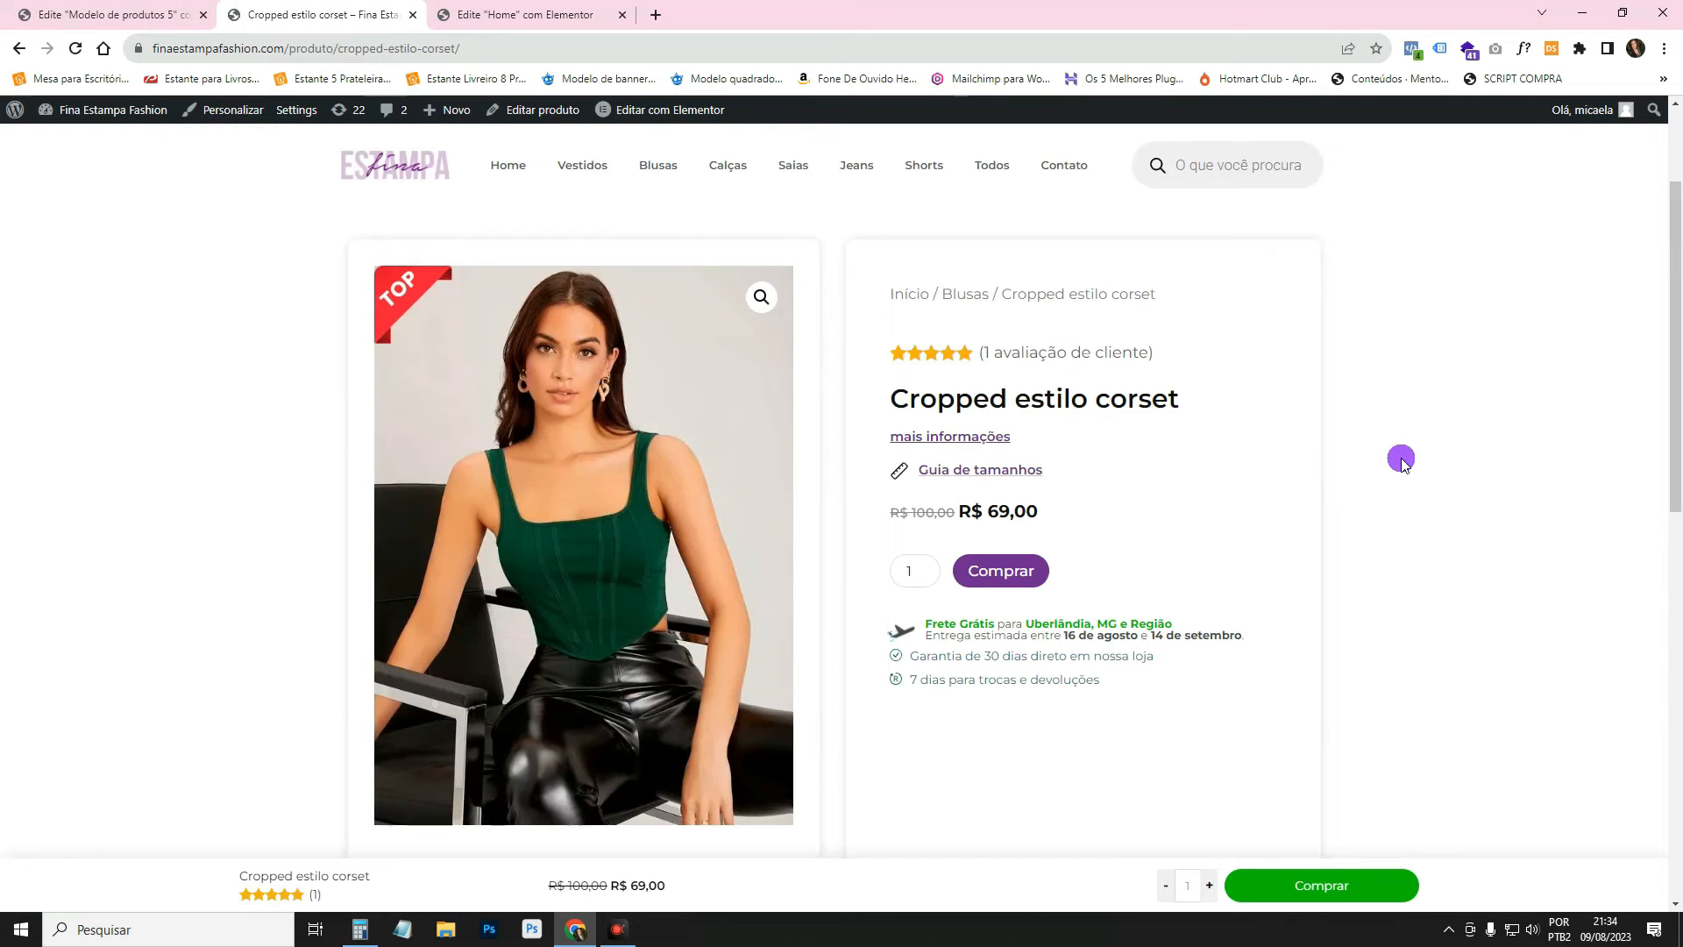
Return to the store's home page, switch to the Home page's Elementor editor and open the custom-card loop grid under Novidades for editing.
click(20, 48)
click(517, 14)
scroll(1016, 574, down, 10)
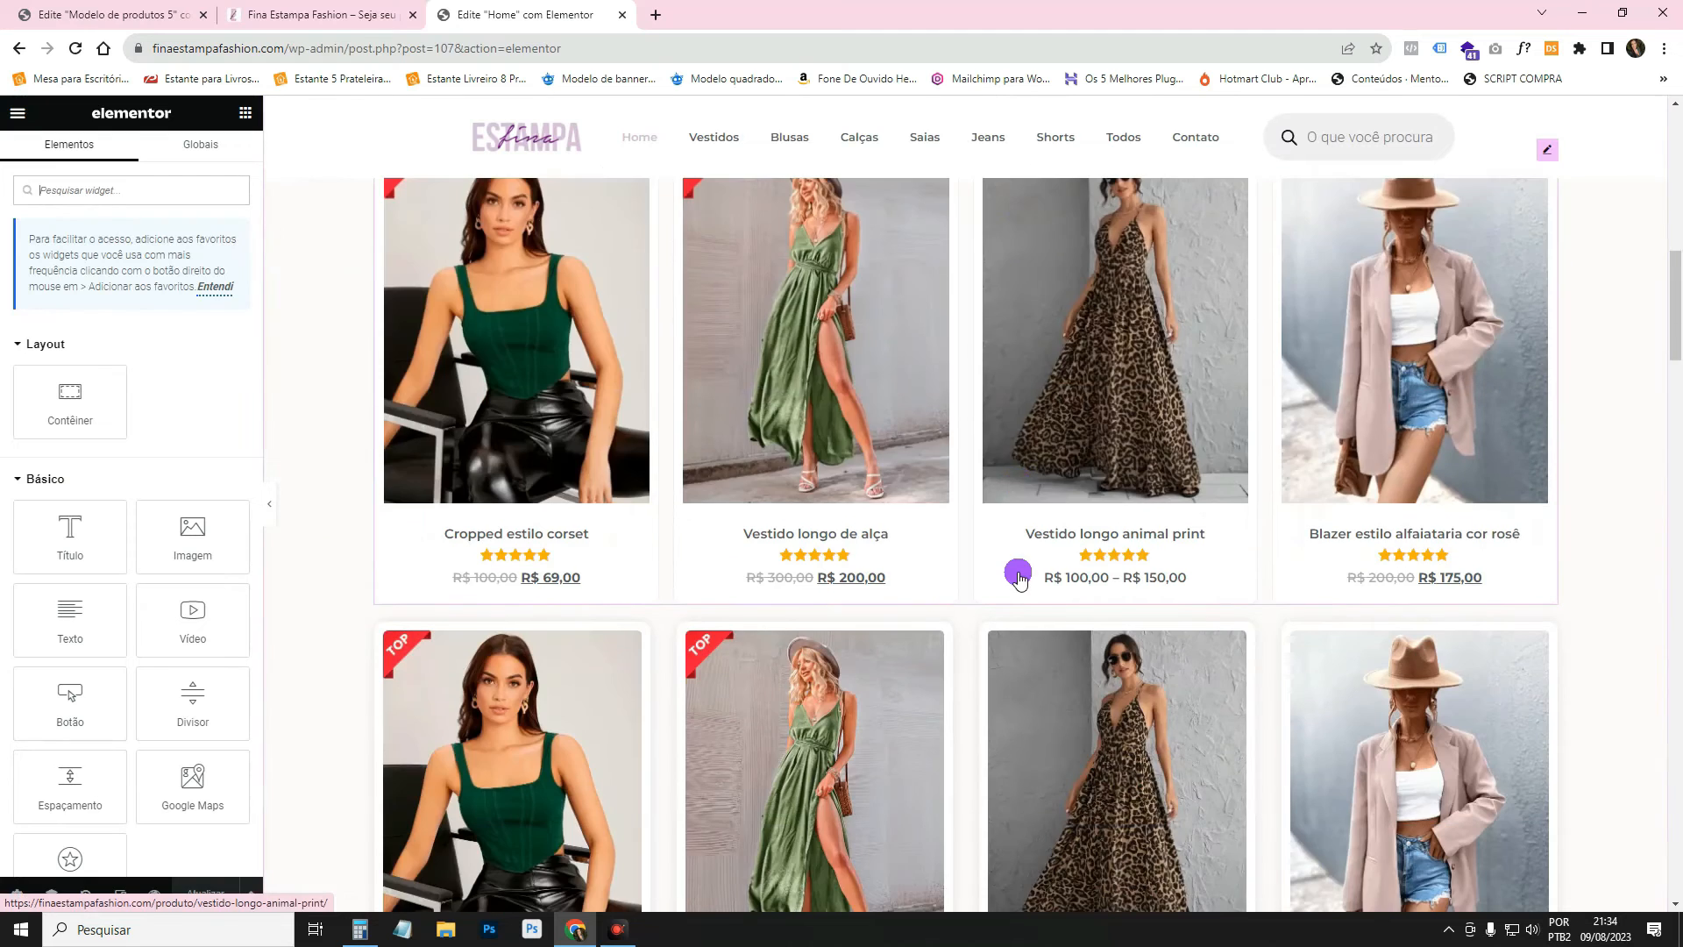
scroll(1018, 576, down, 4)
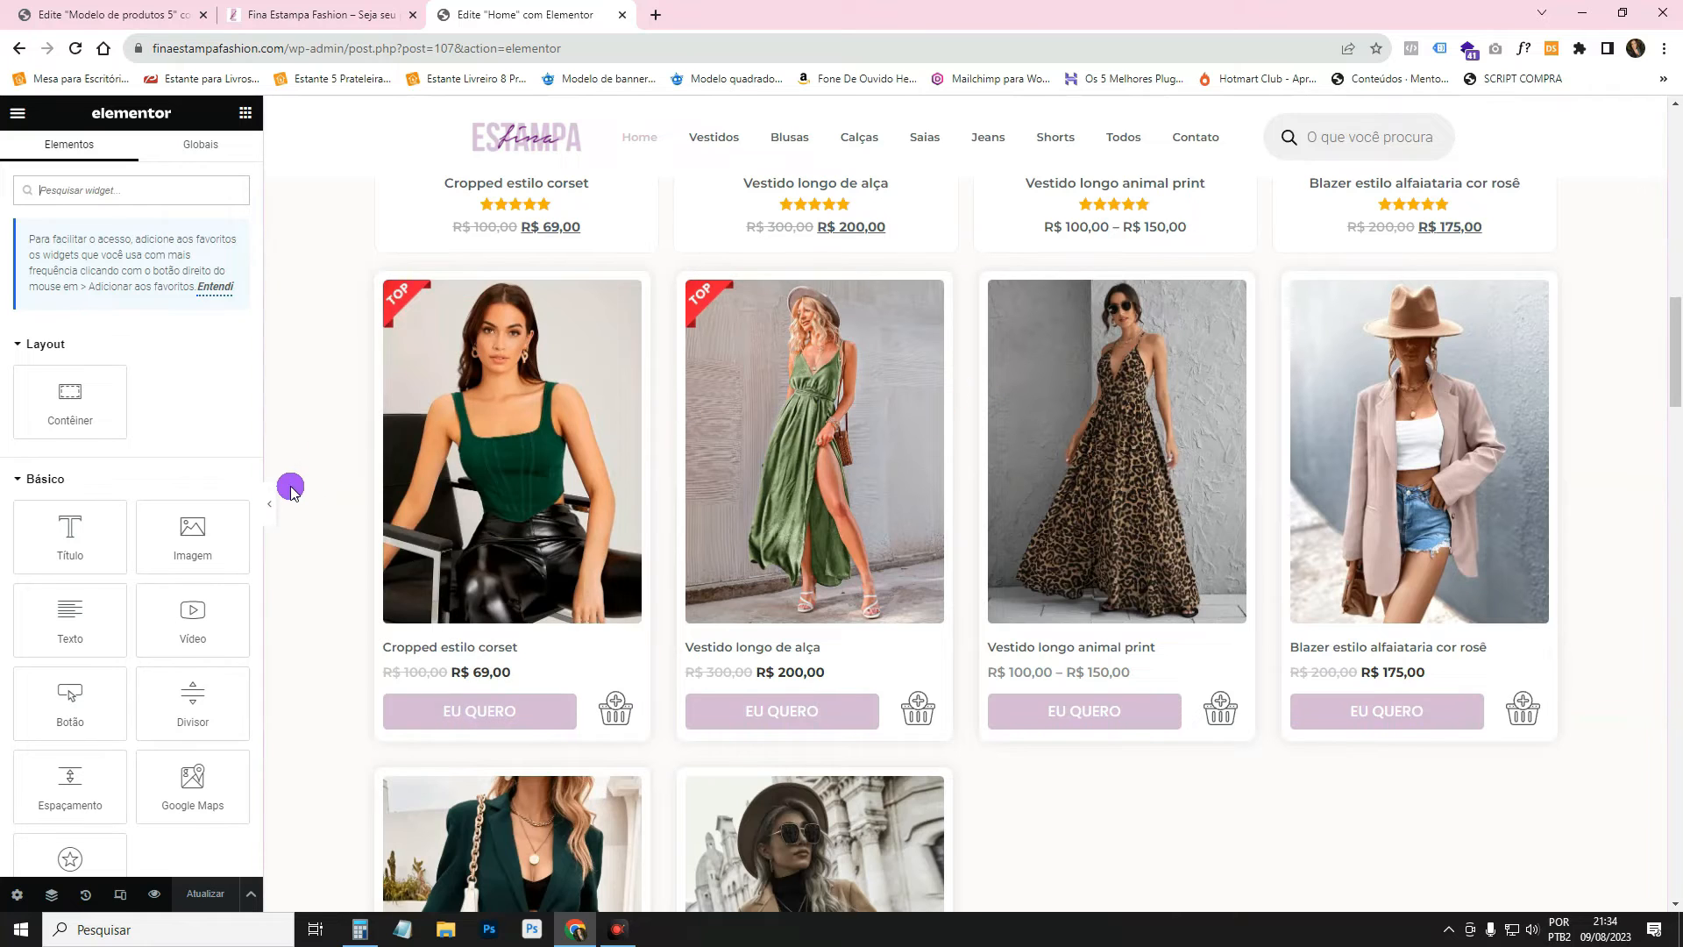
click(1547, 286)
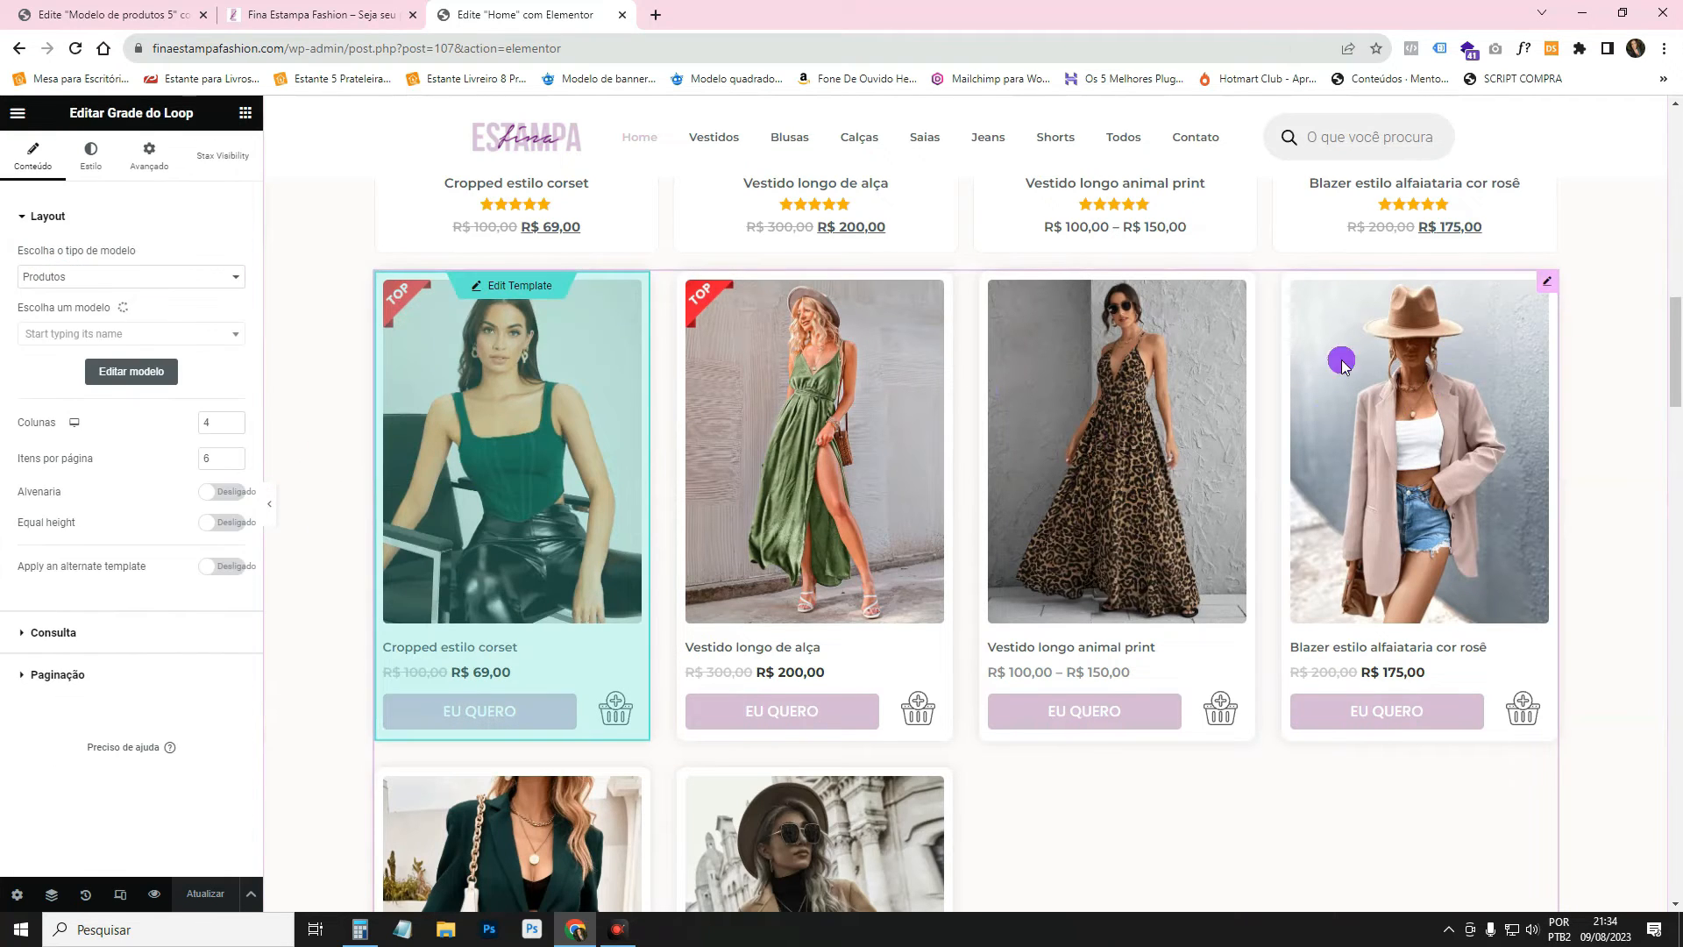
scroll(481, 470, up, 6)
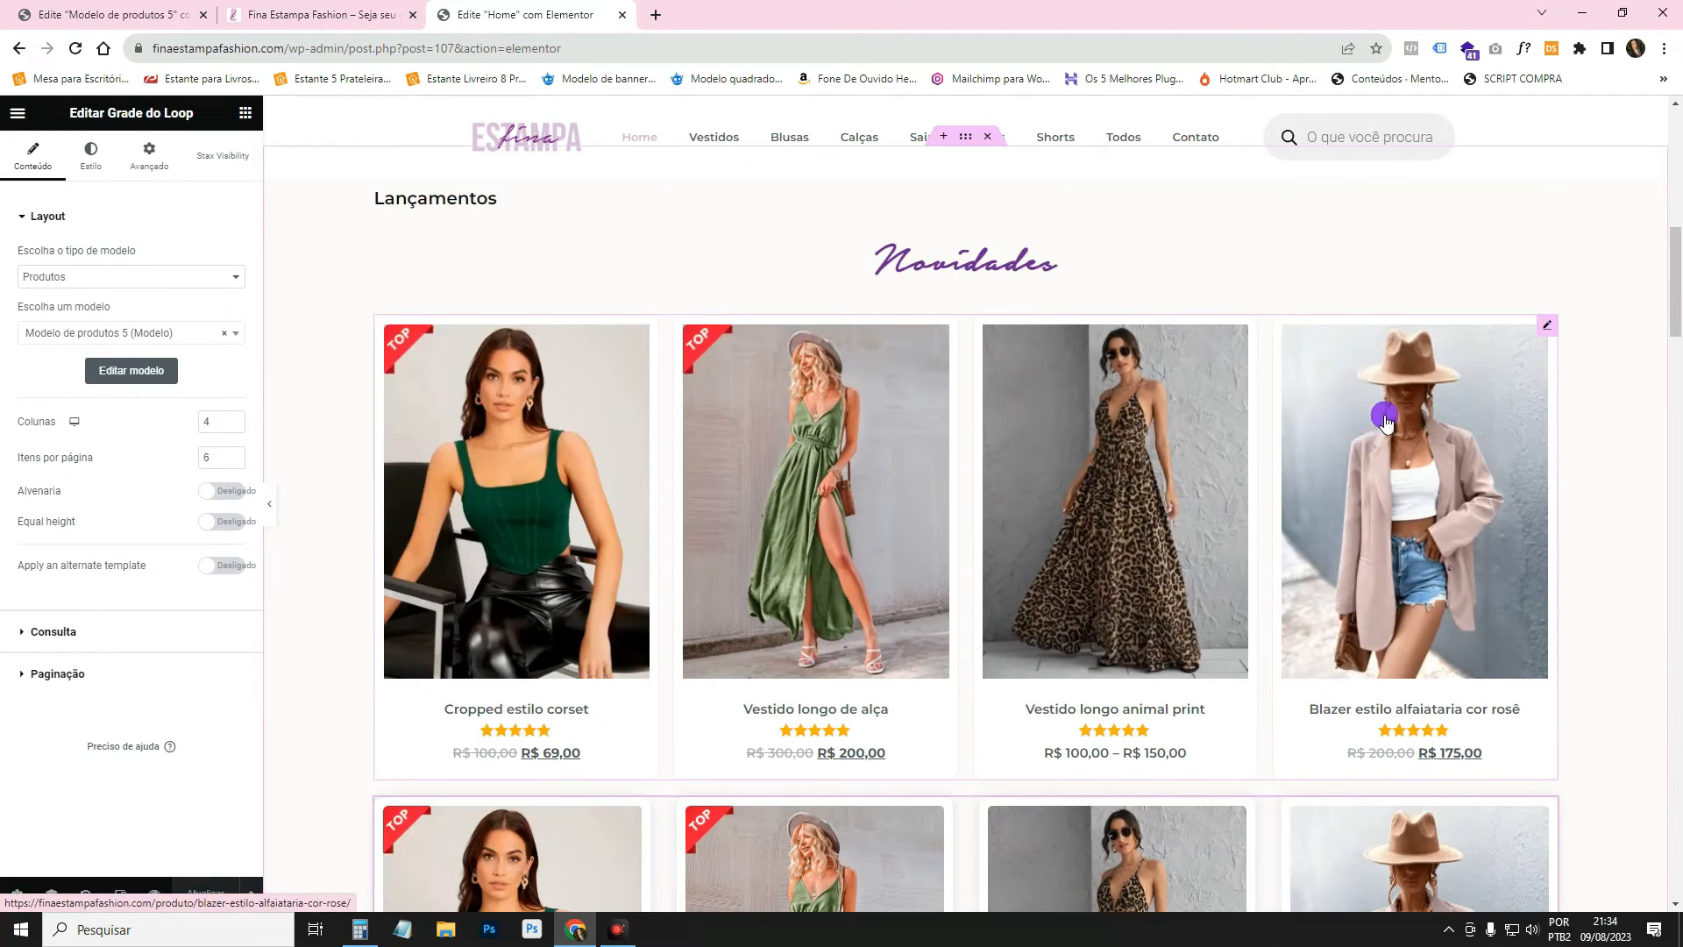
scroll(1510, 391, down, 5)
scroll(763, 456, down, 3)
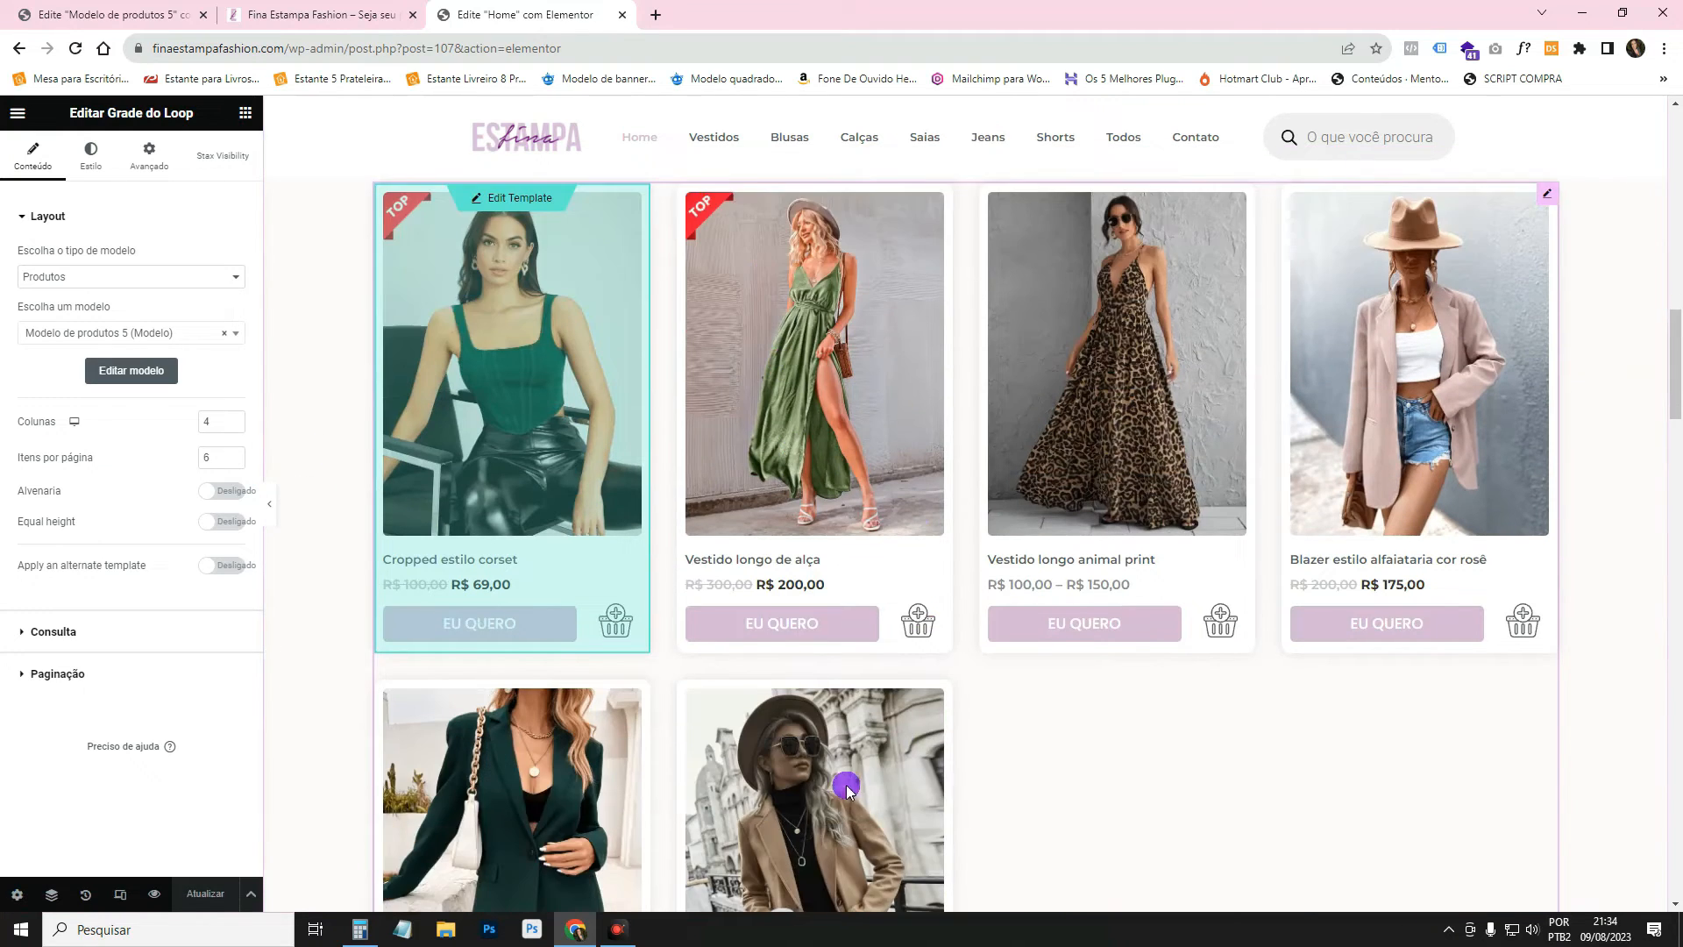
scroll(1532, 372, up, 2)
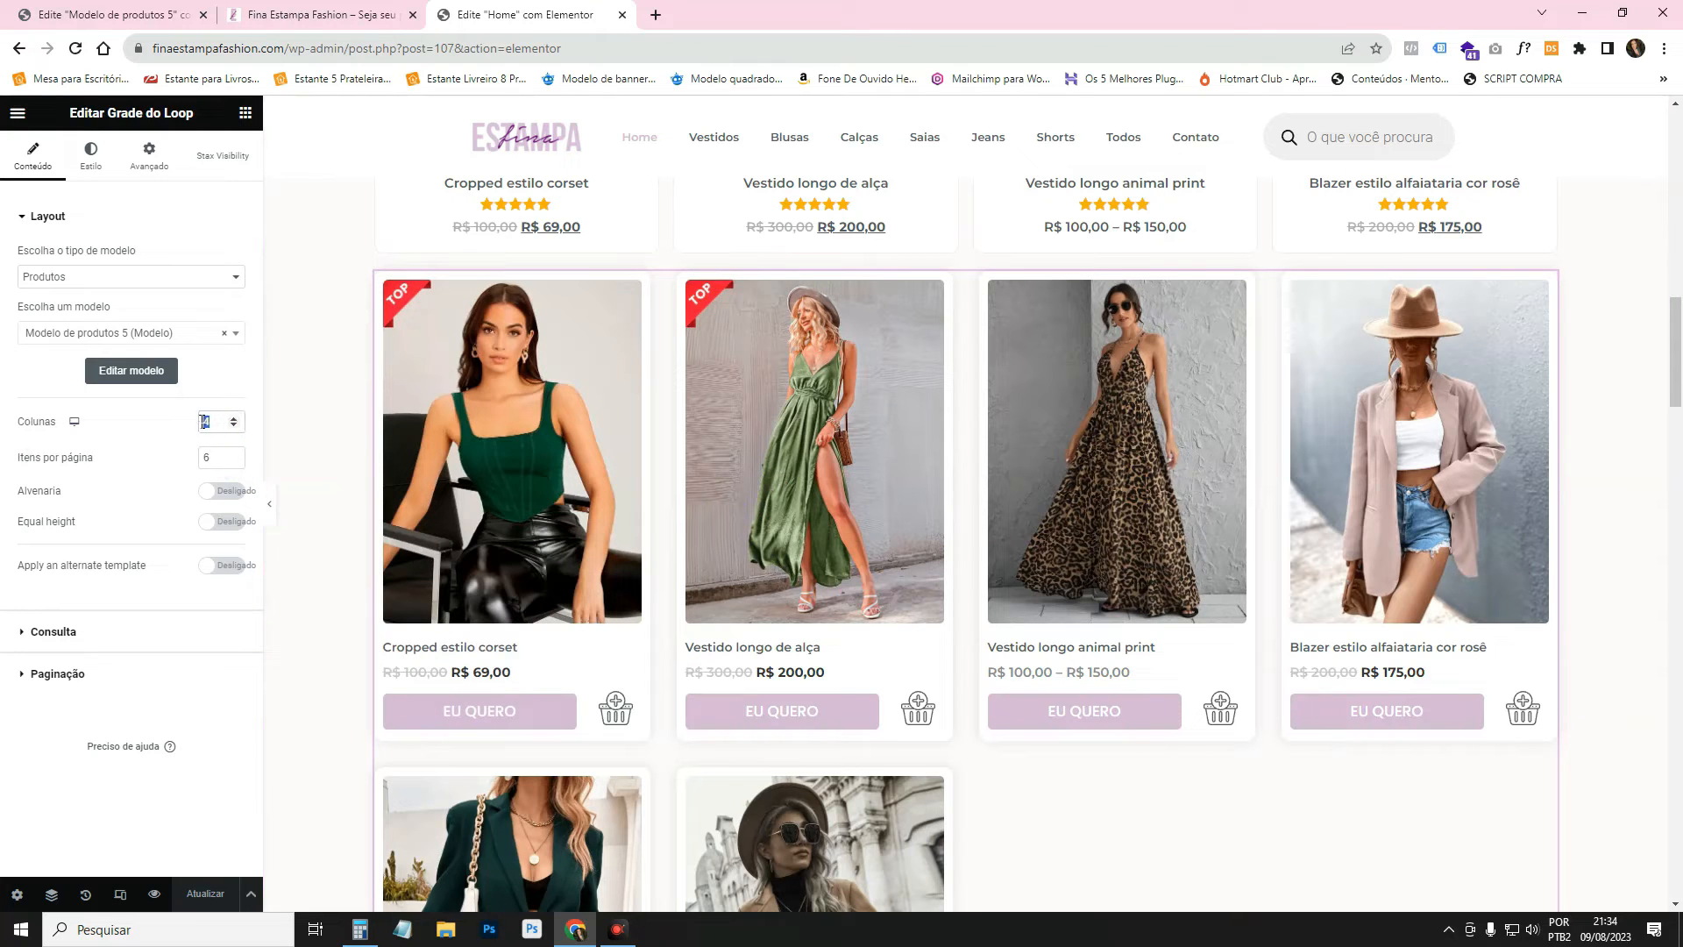
Set the loop grid's items per page to 8 and check the second row of product cards.
click(493, 392)
scroll(1205, 683, down, 2)
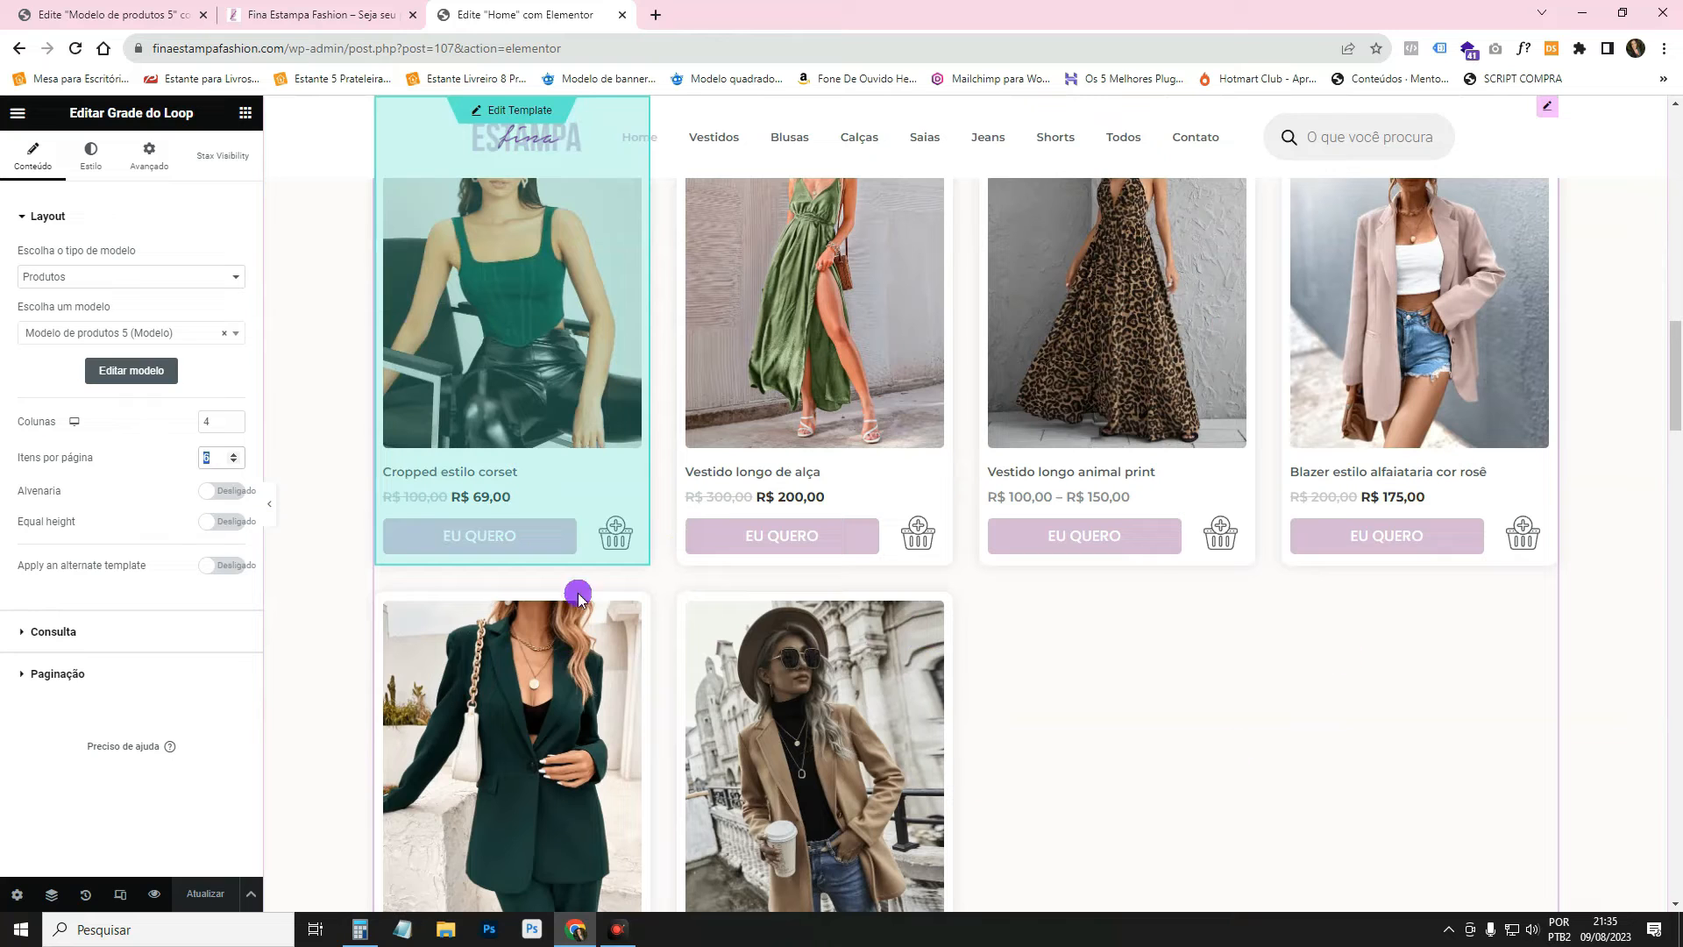
text(8)
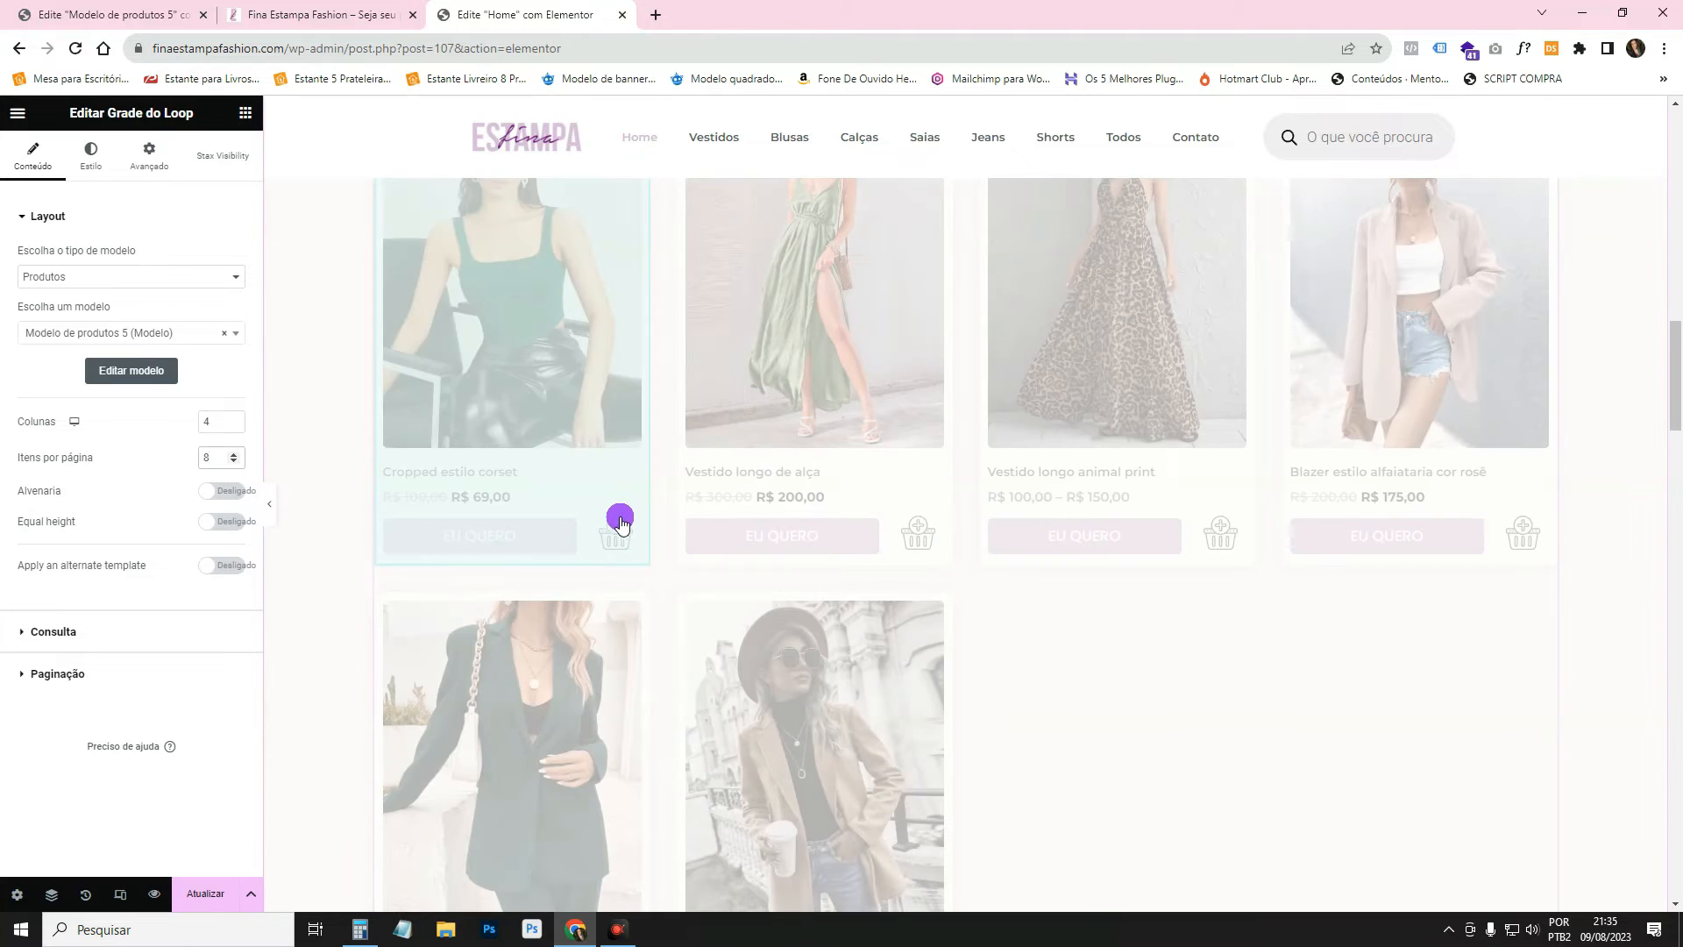
scroll(1378, 554, down, 3)
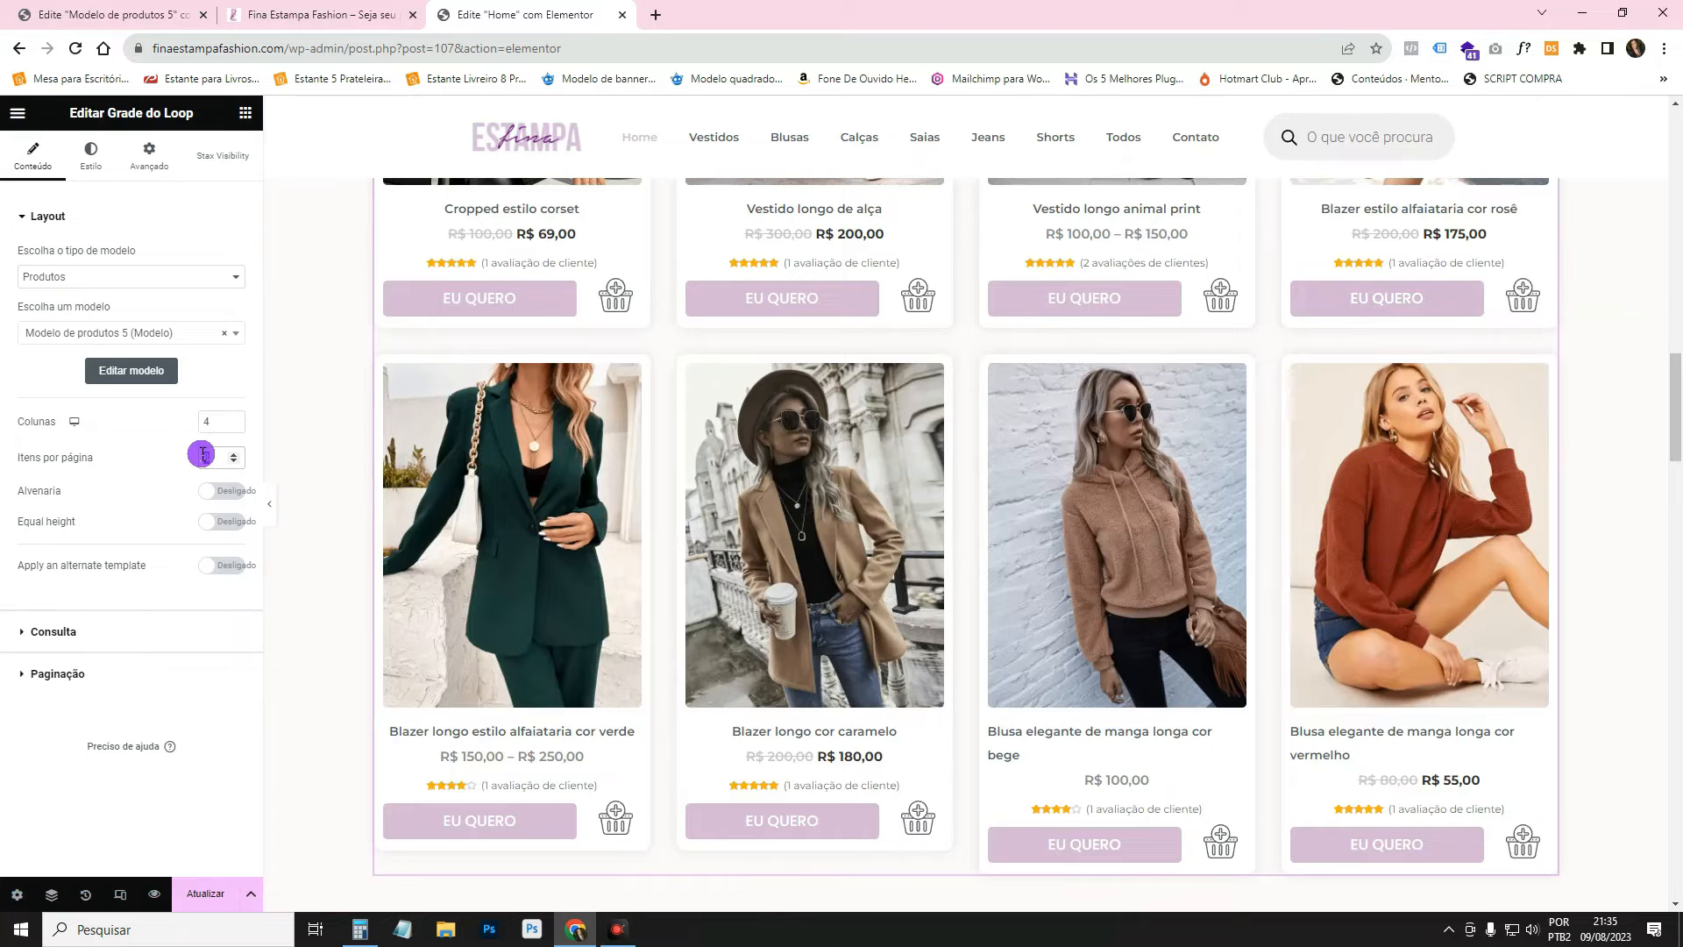
Try 12 items per page in the loop grid, review the product rows, and set the value back to 8.
text(12)
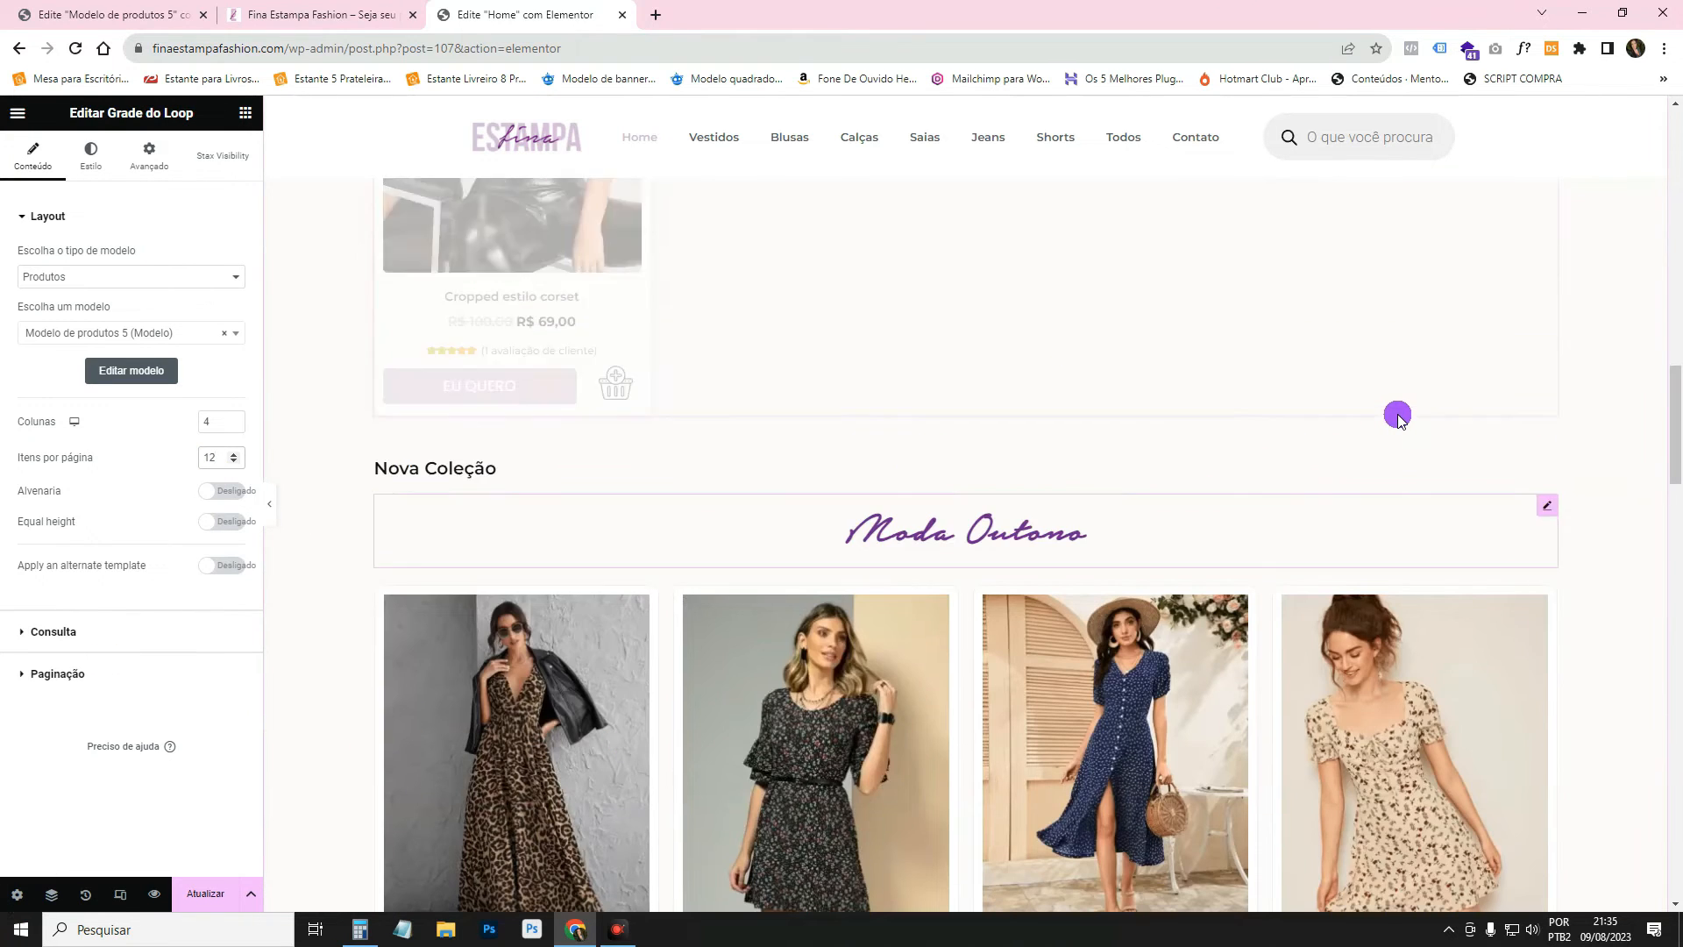
scroll(1398, 415, up, 4)
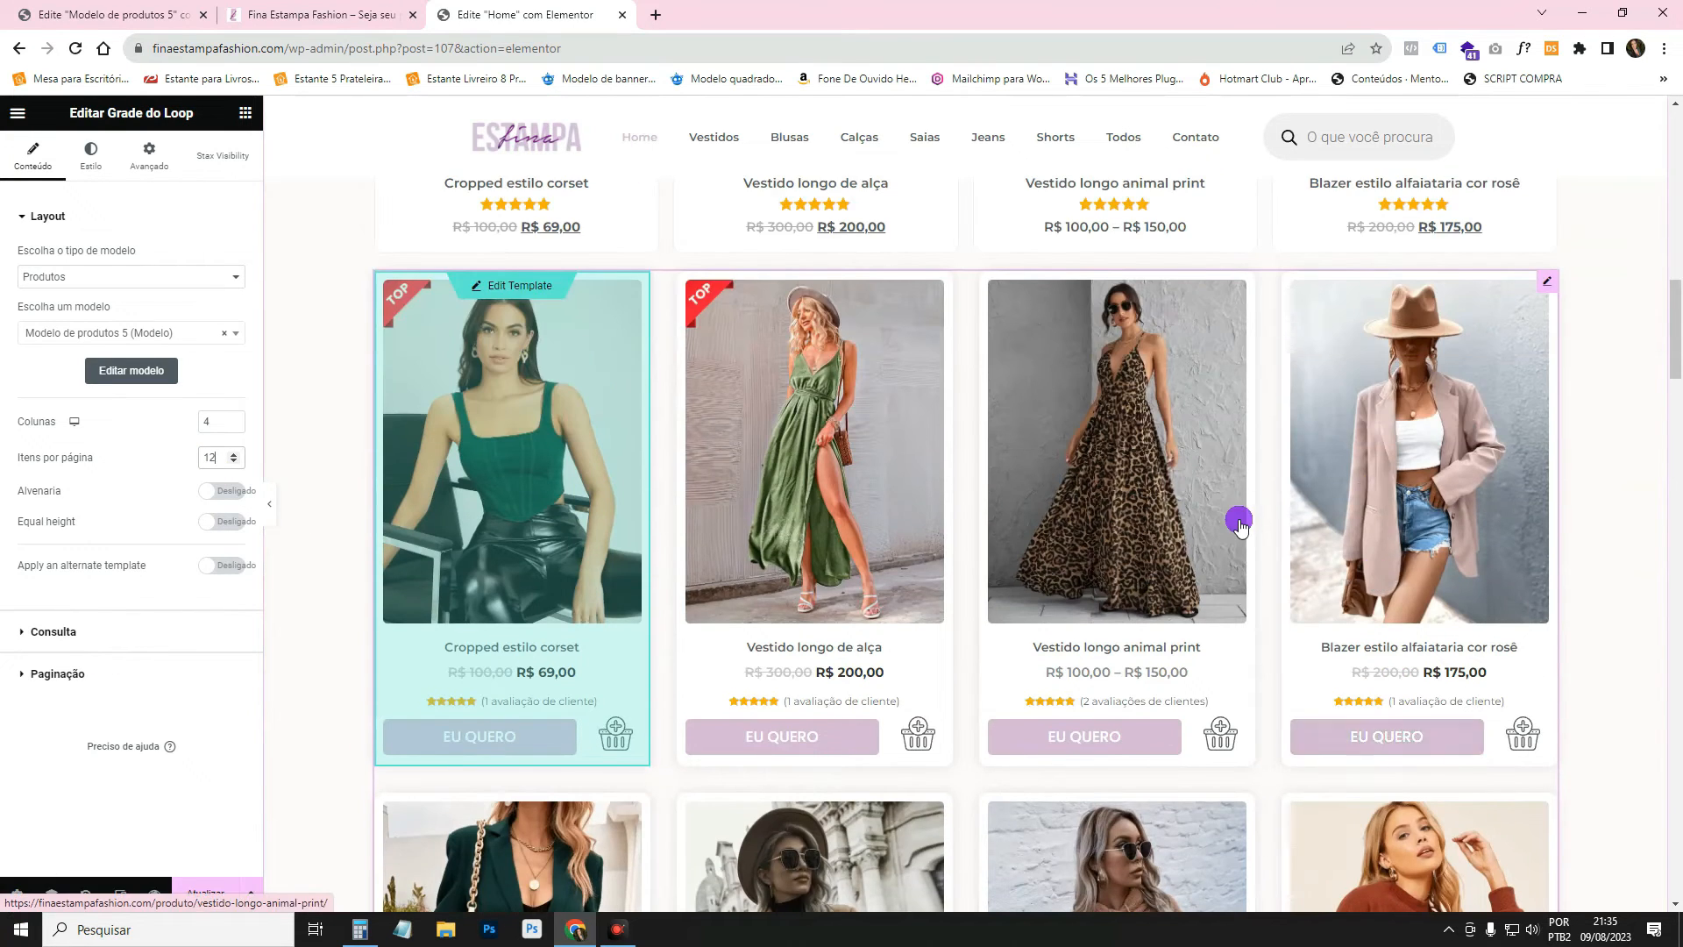
scroll(911, 502, down, 6)
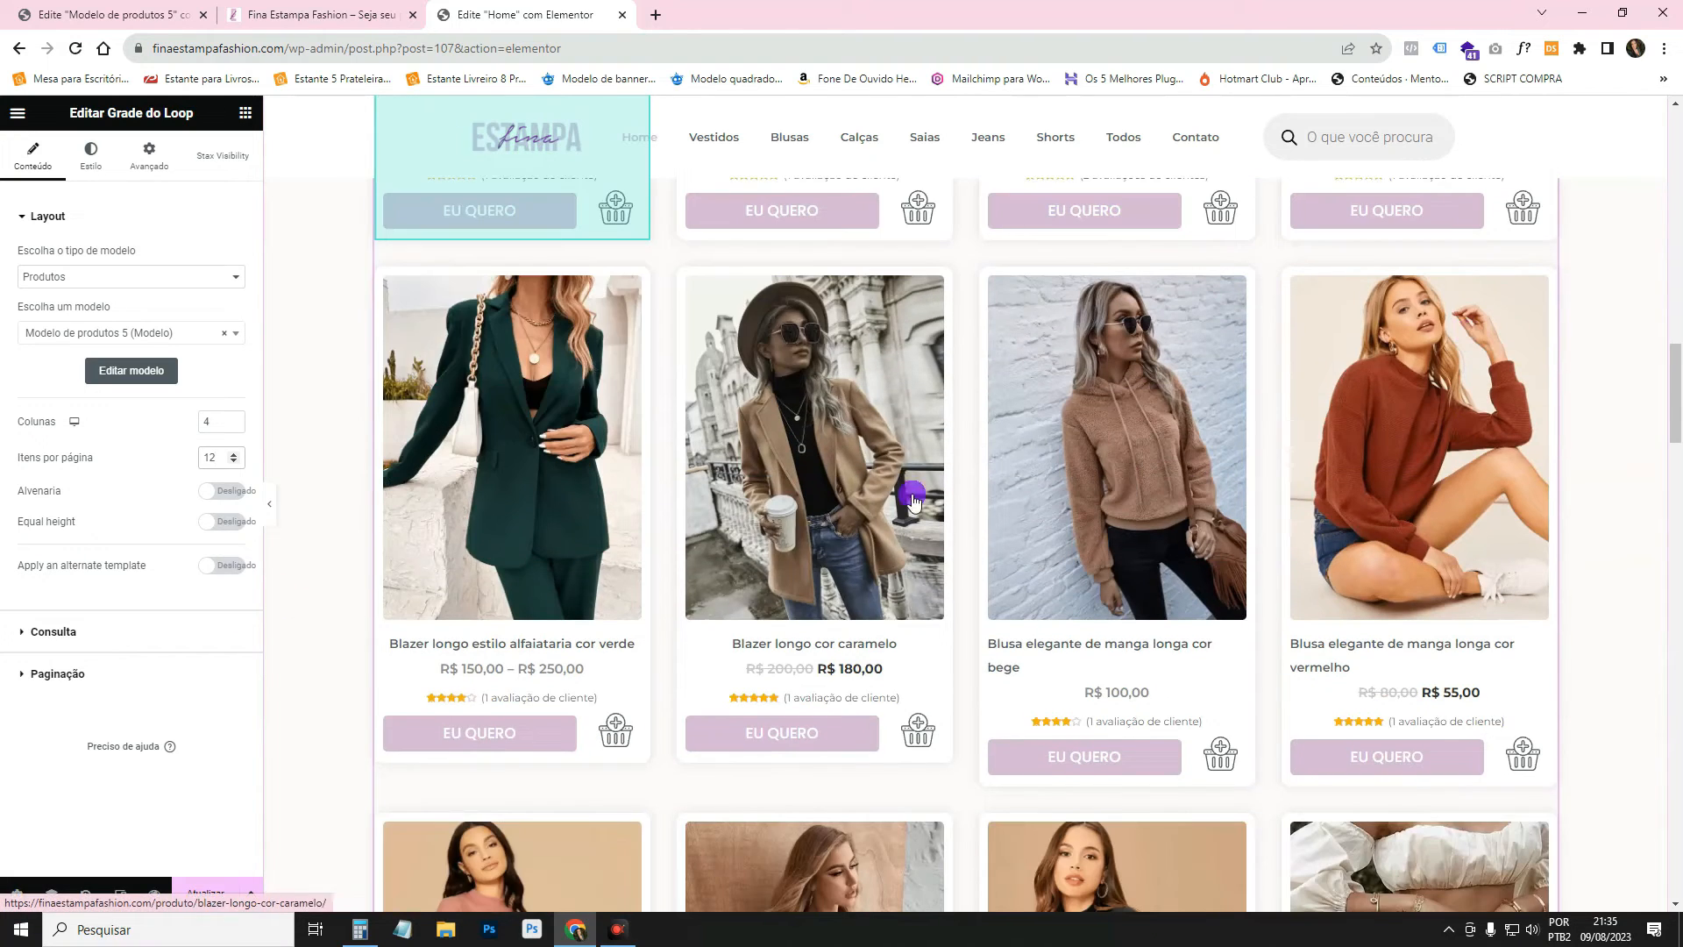
scroll(912, 501, down, 5)
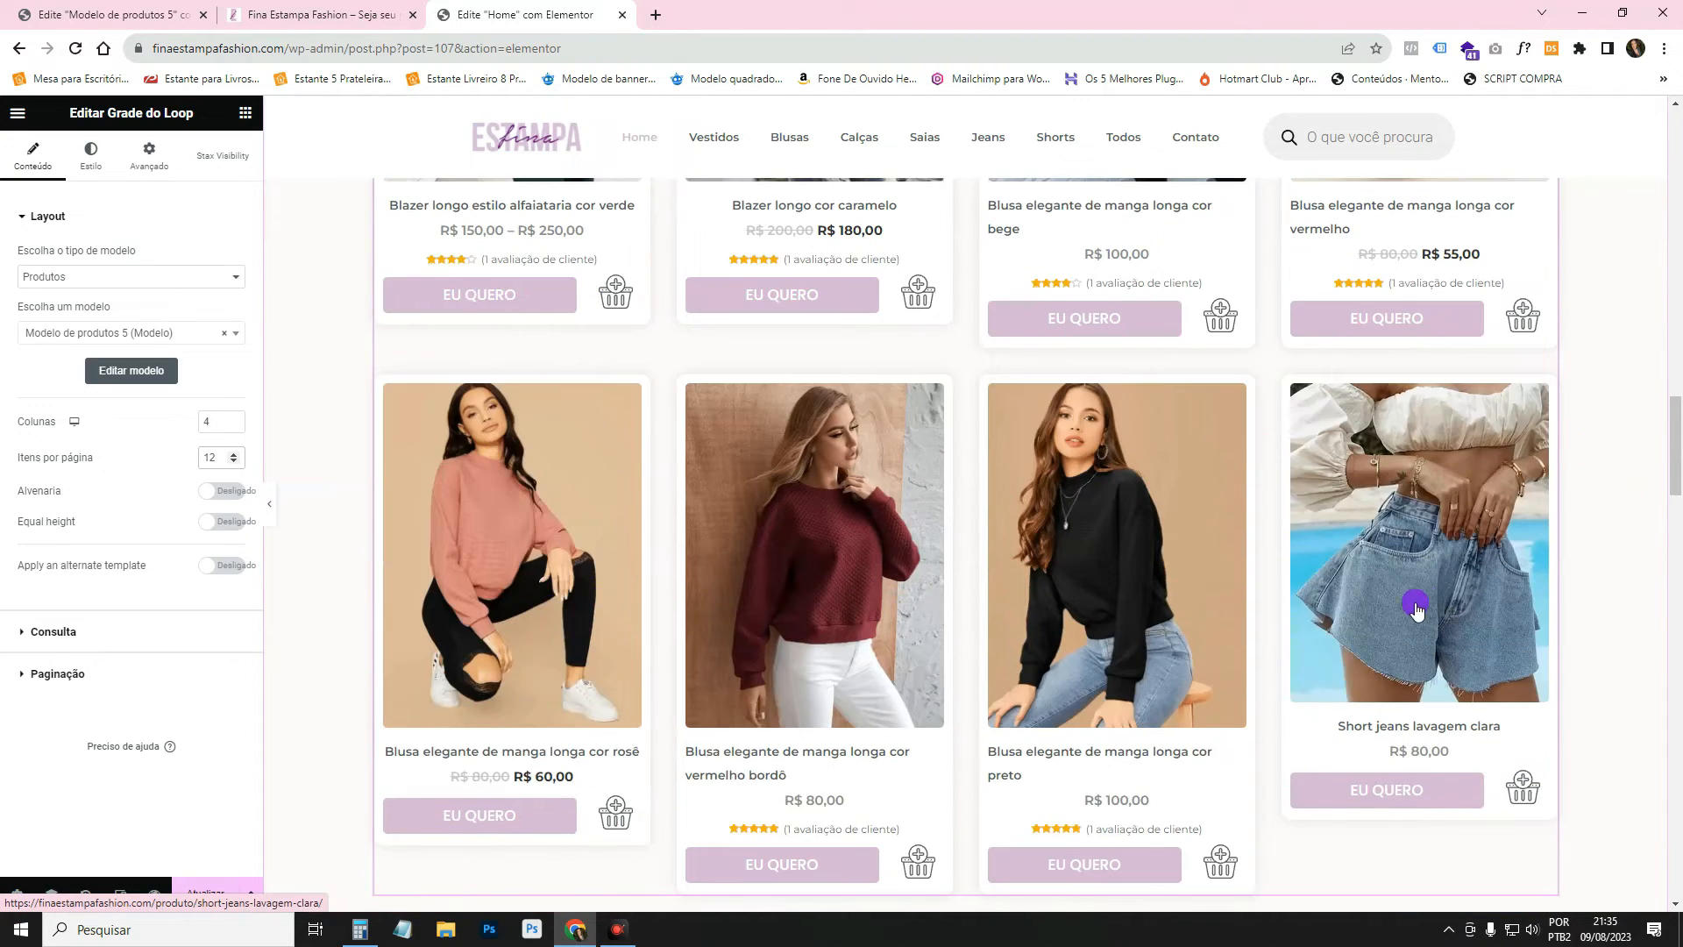
scroll(1416, 609, up, 9)
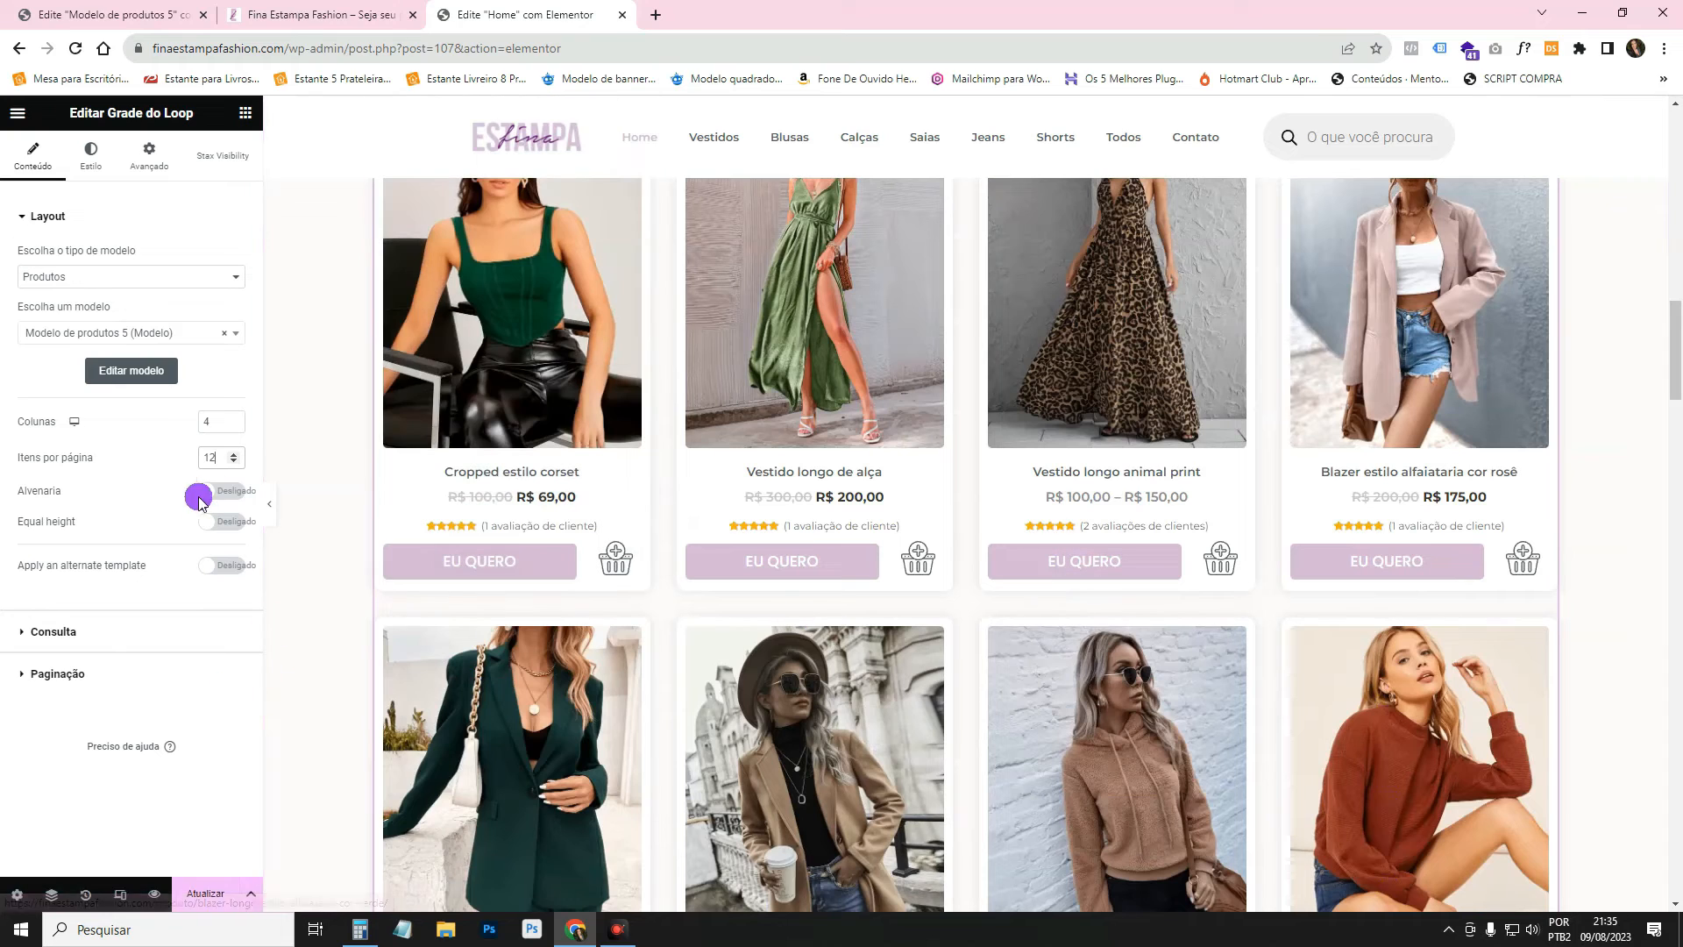
drag(217, 457, 191, 455)
text(8)
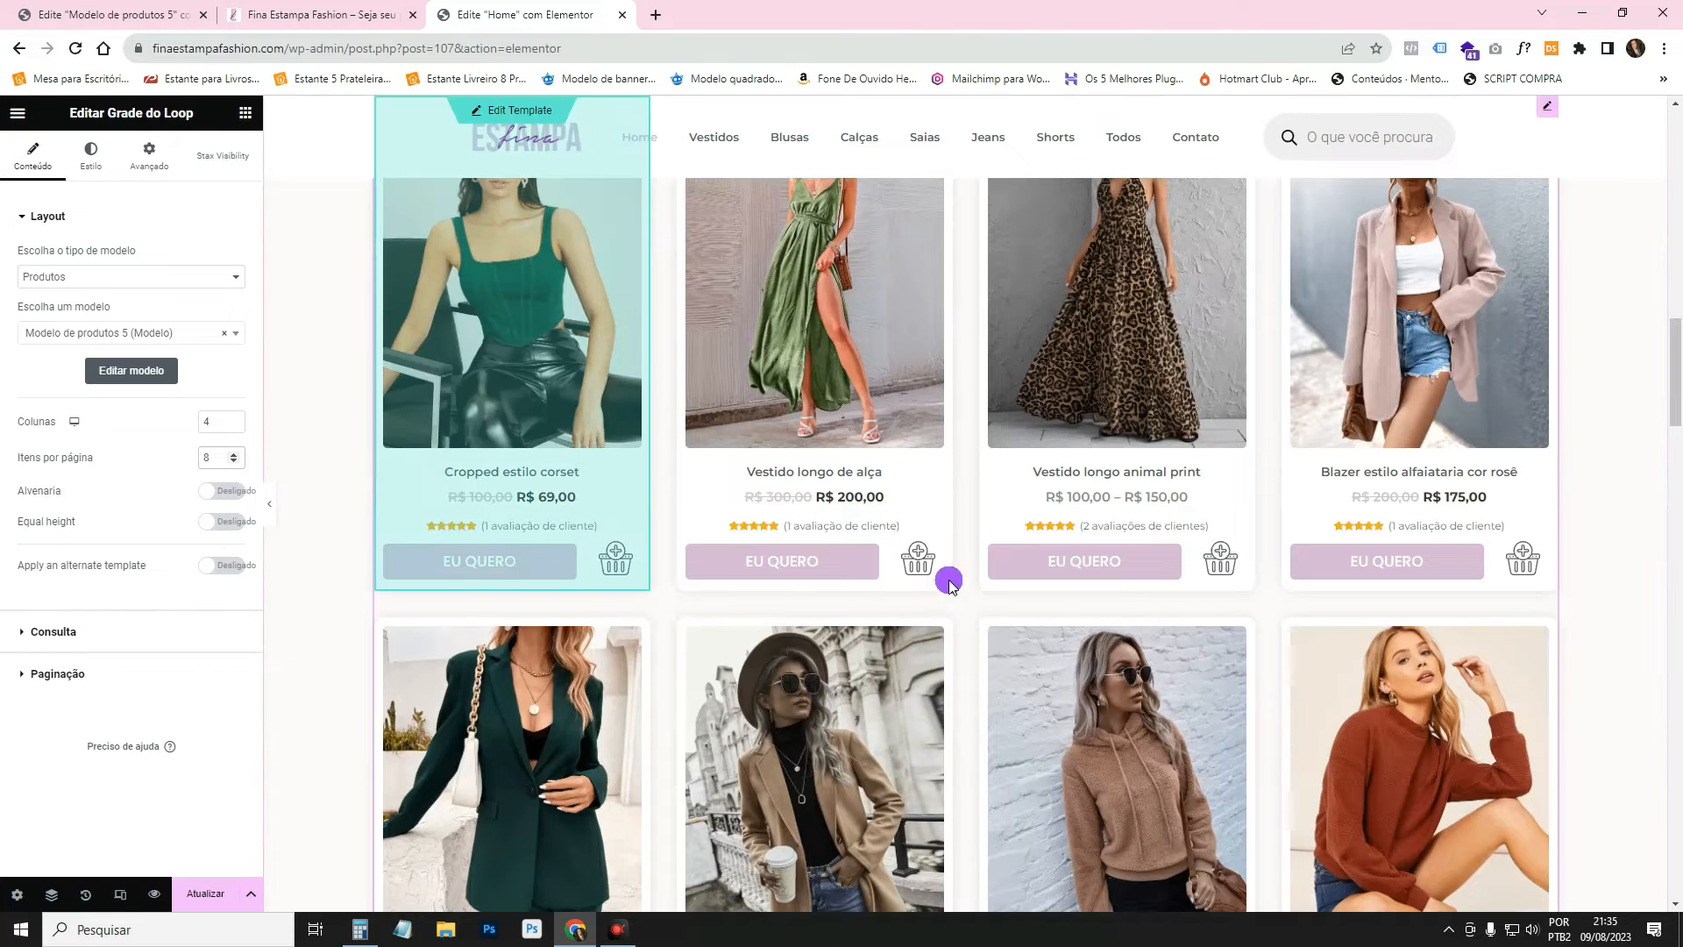
scroll(771, 444, down, 4)
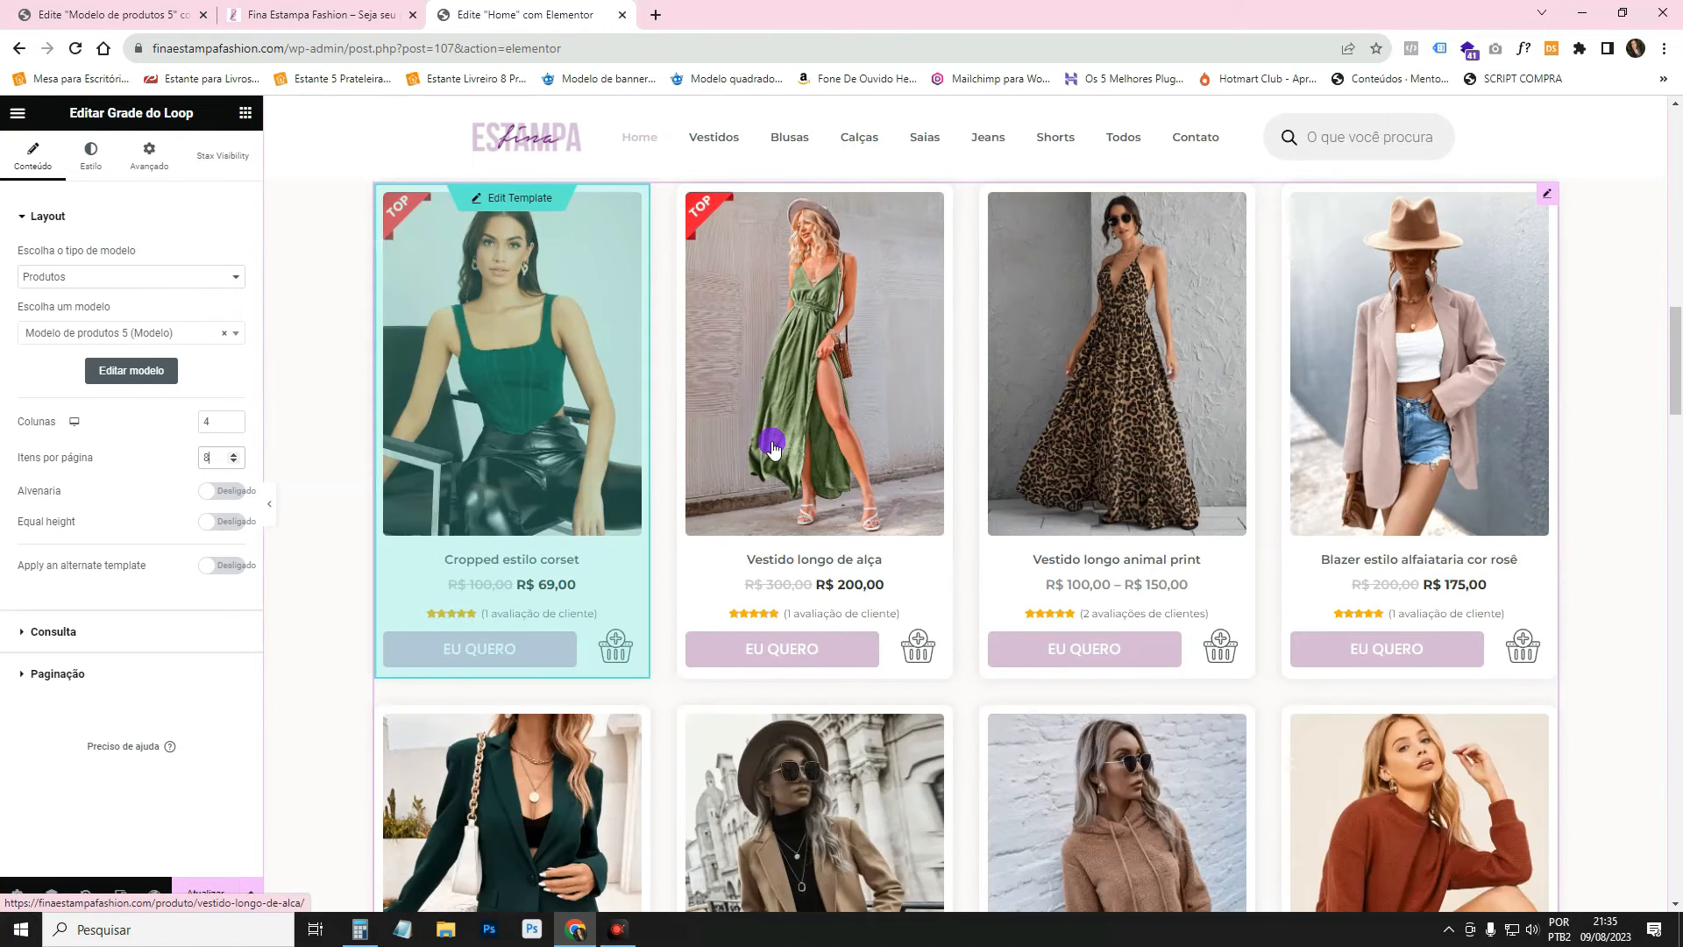
Filter the loop grid's query to include by Termo, using the product category Vestidos.
click(77, 627)
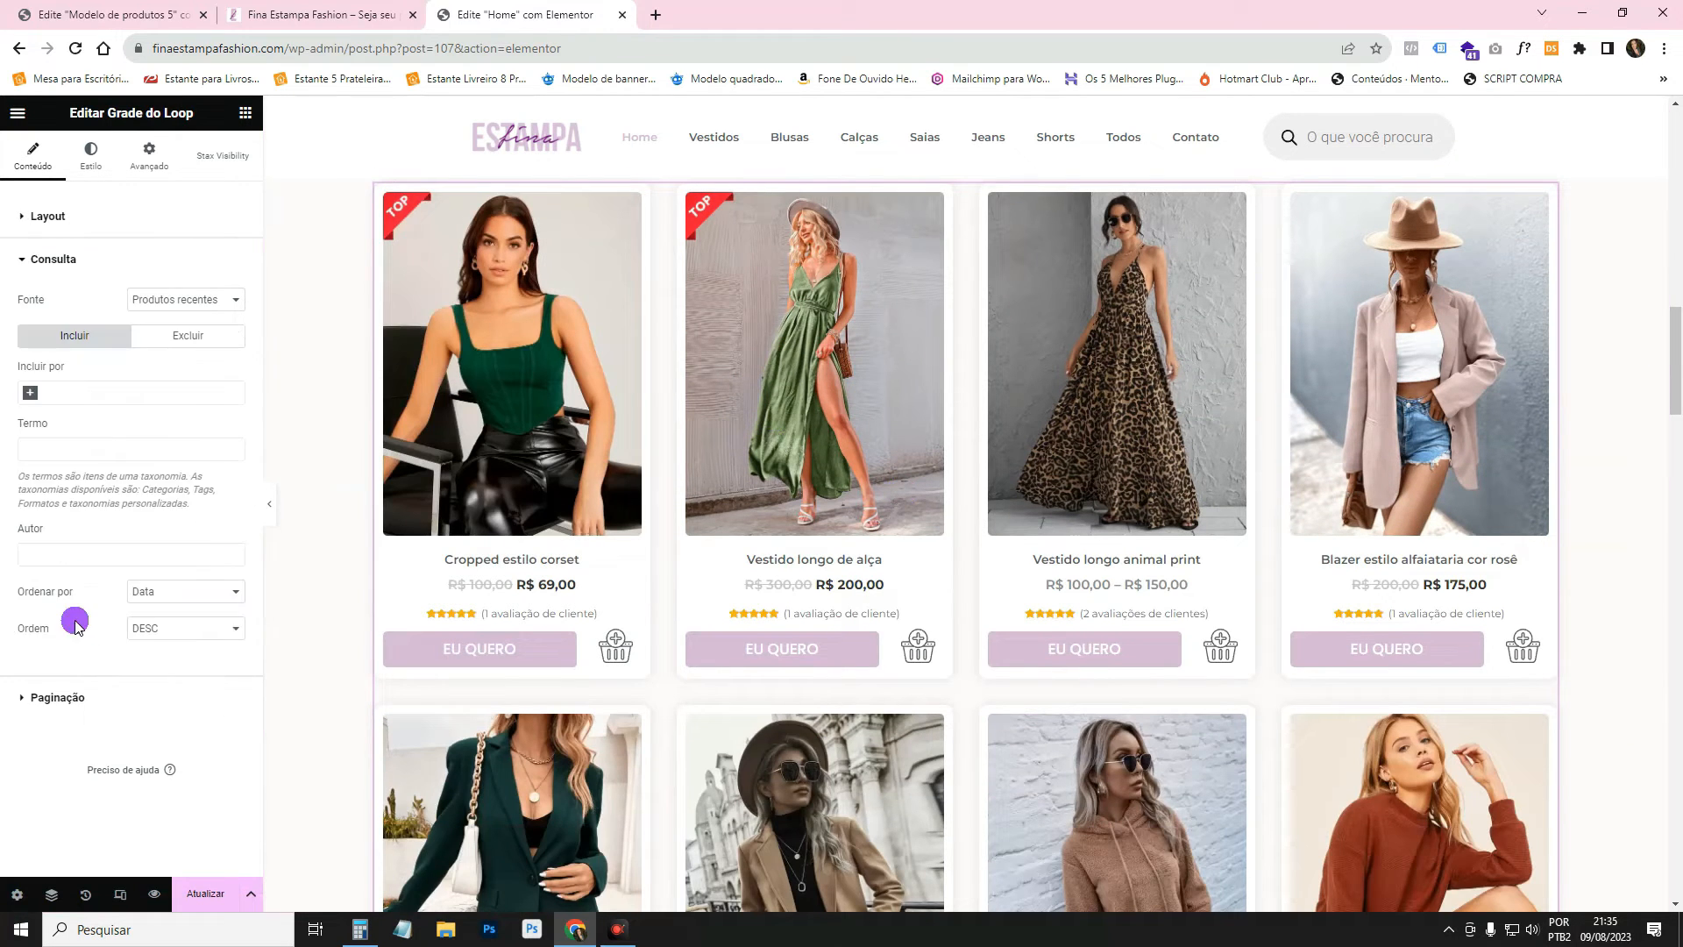
scroll(1007, 402, up, 1)
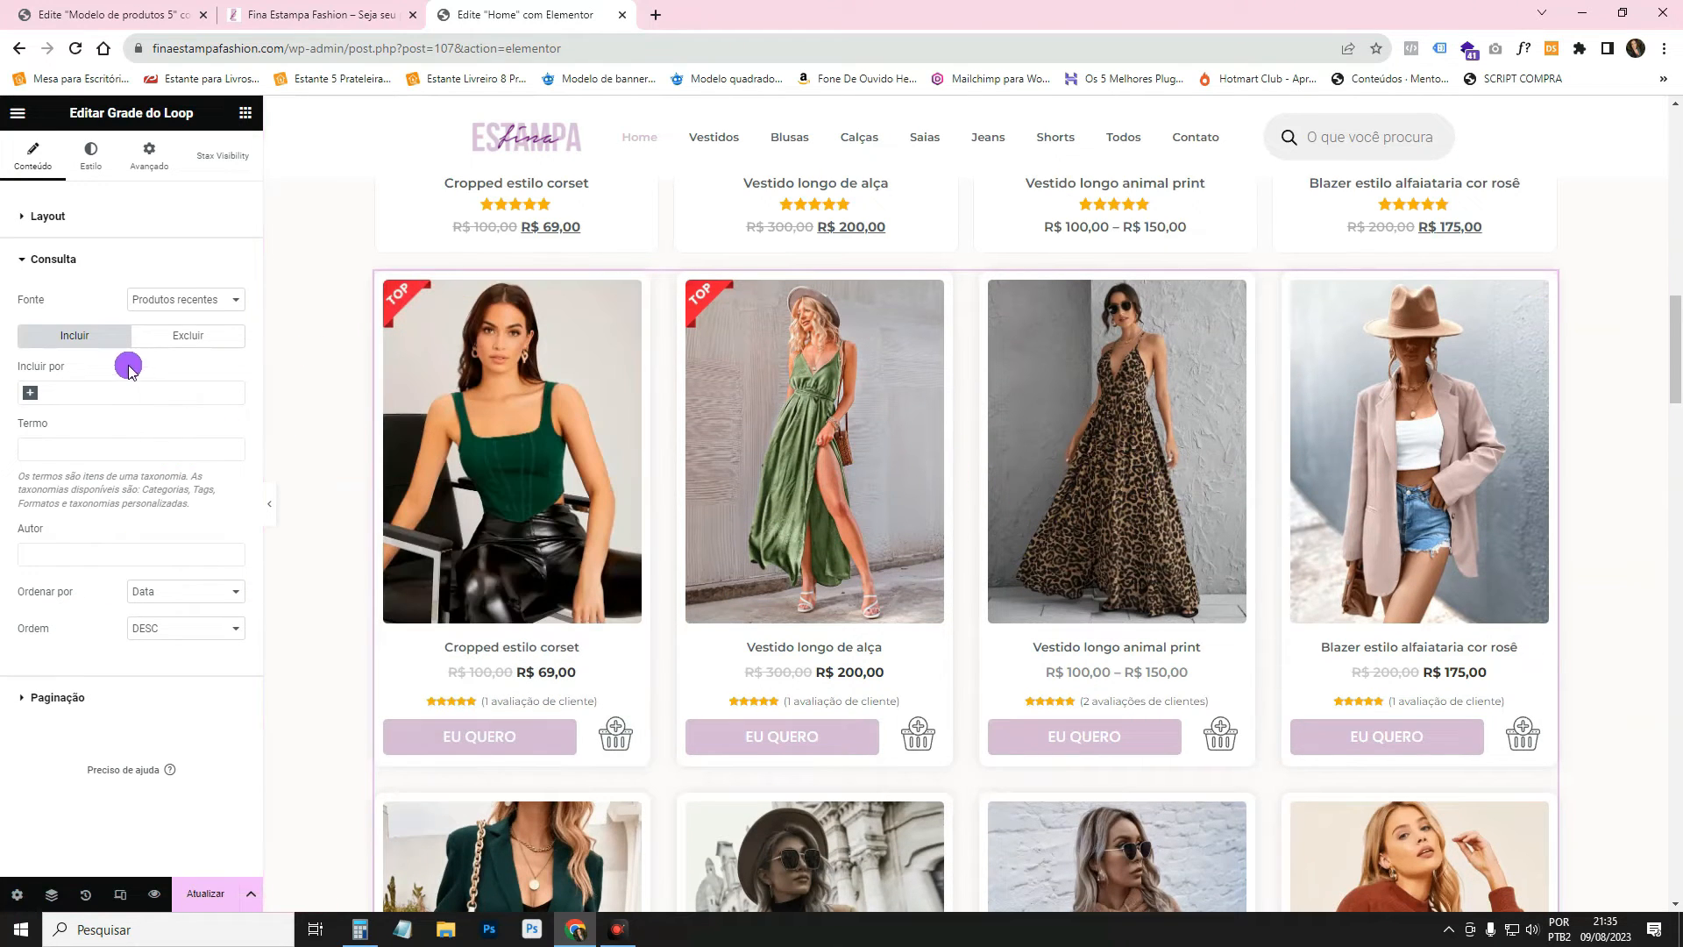
click(21, 393)
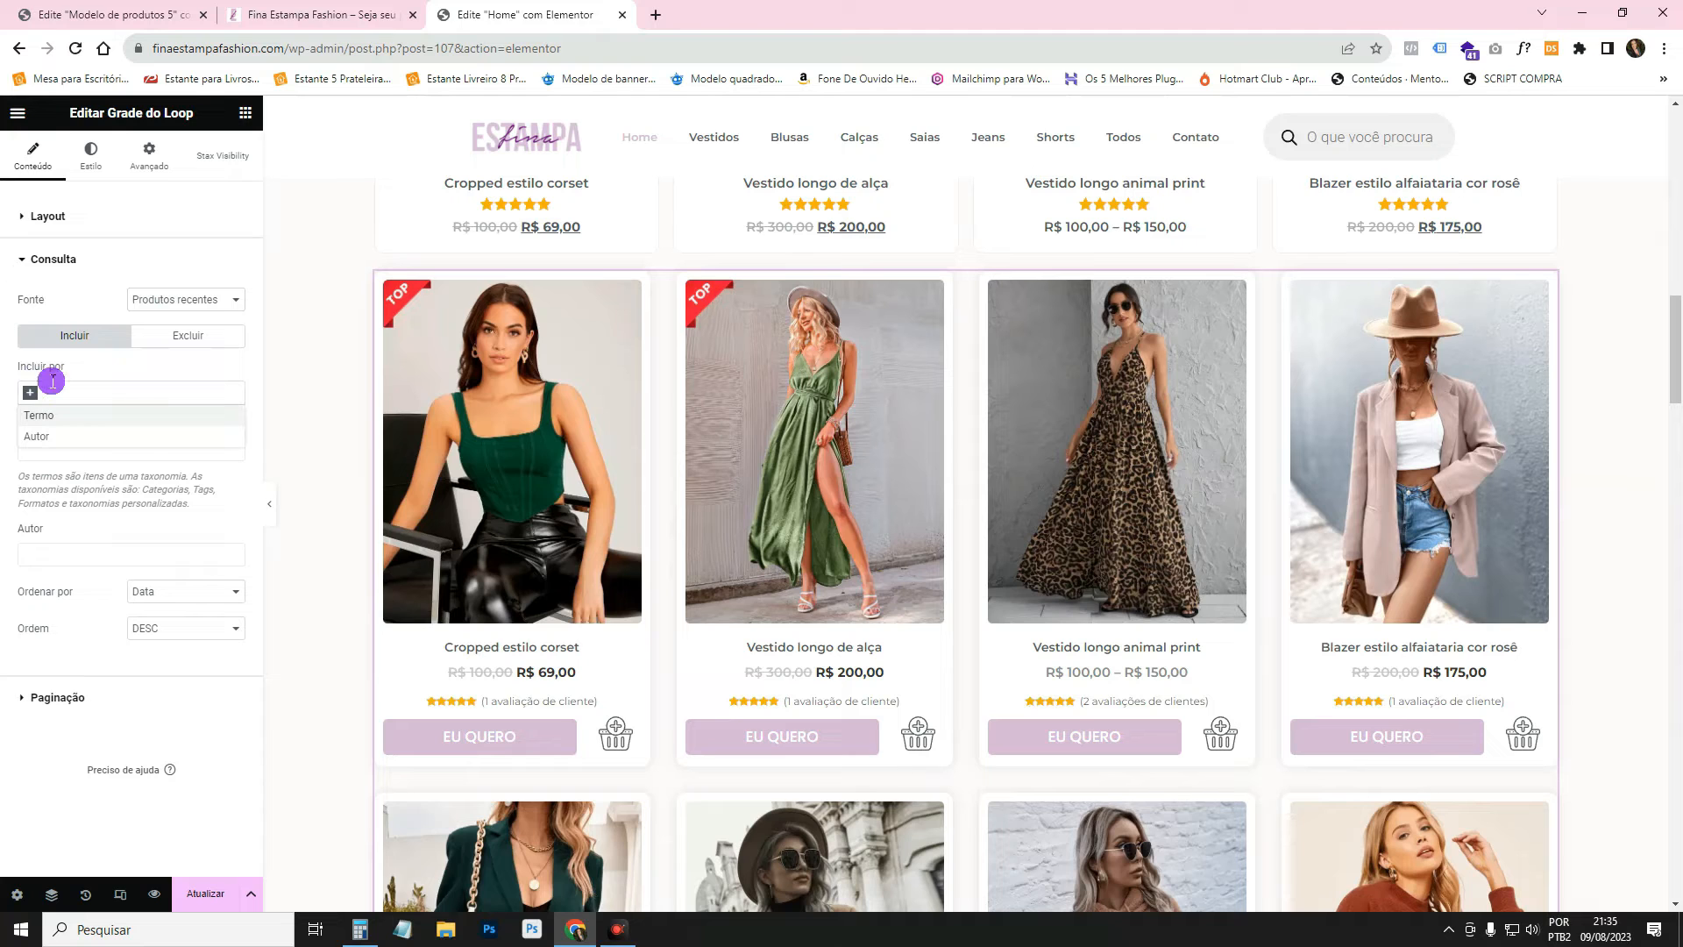
click(41, 417)
click(53, 450)
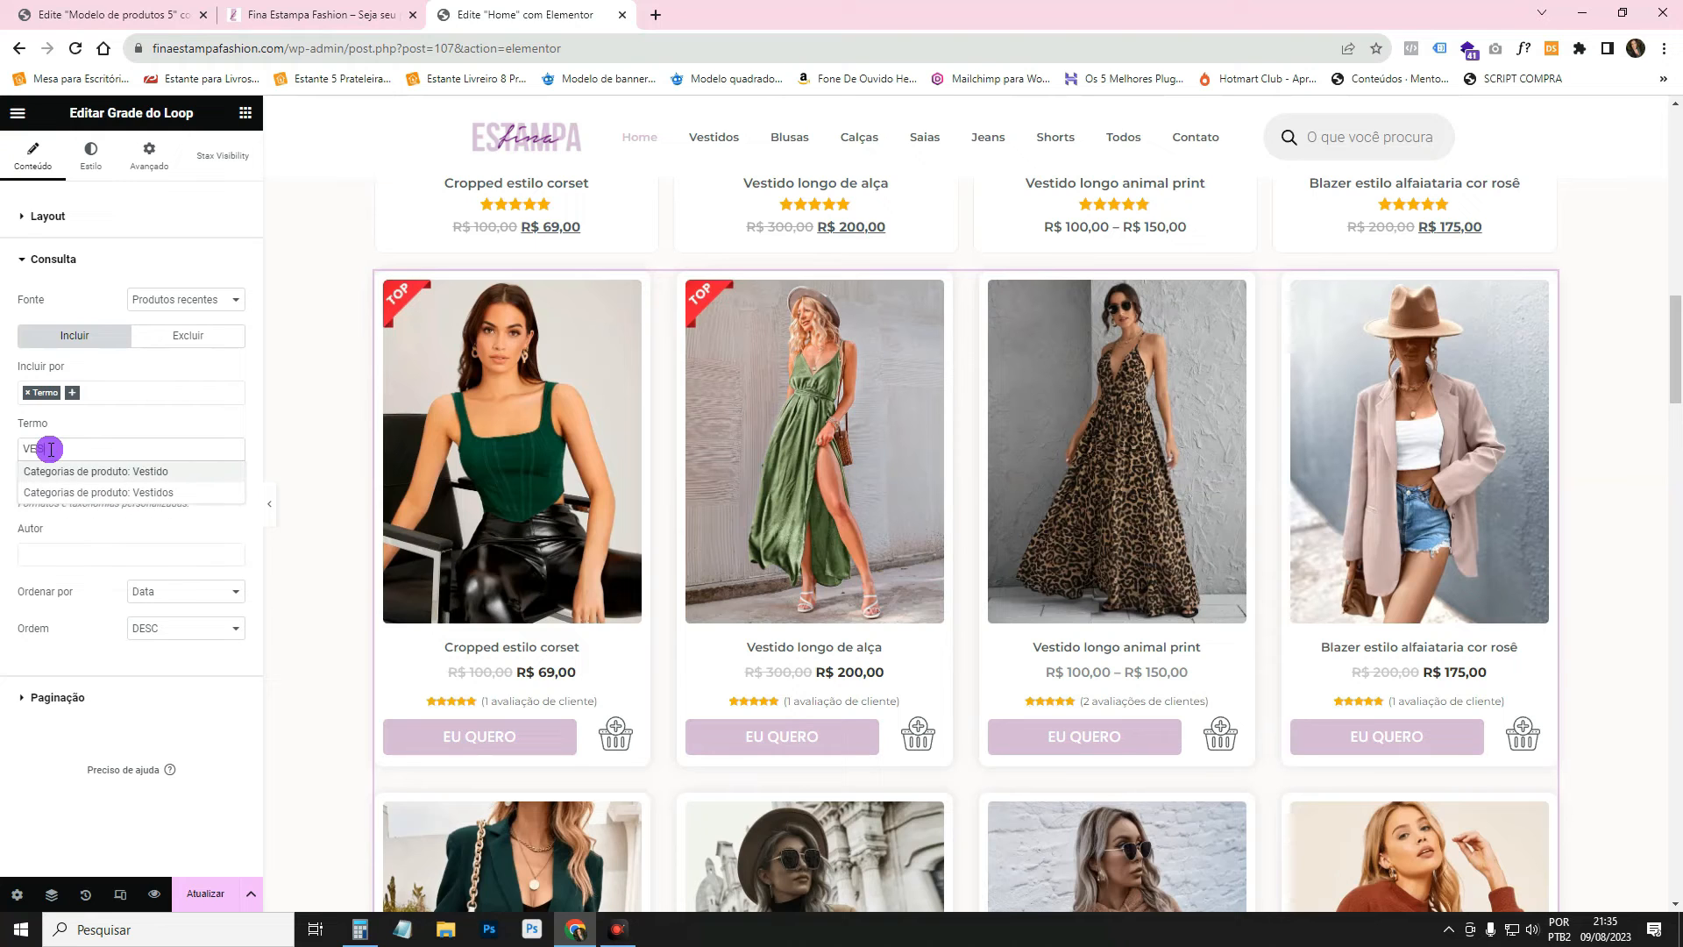
click(137, 489)
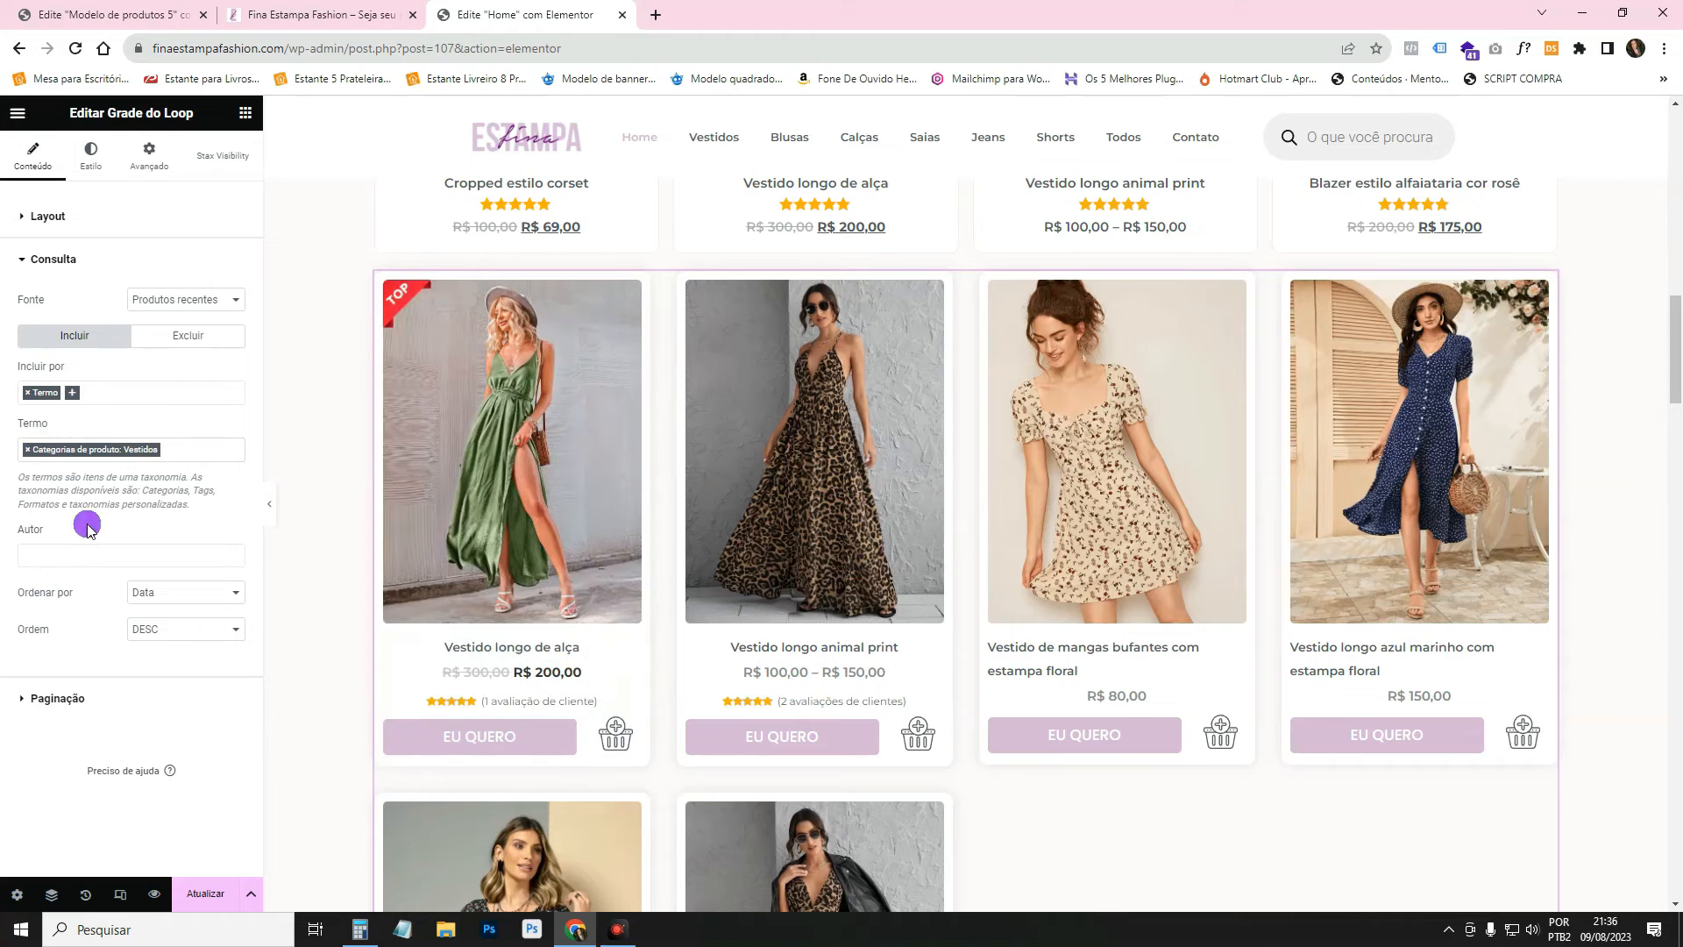
Enable an alternate template in the loop grid's layout and open the template choice of its Alternate Template item.
click(93, 225)
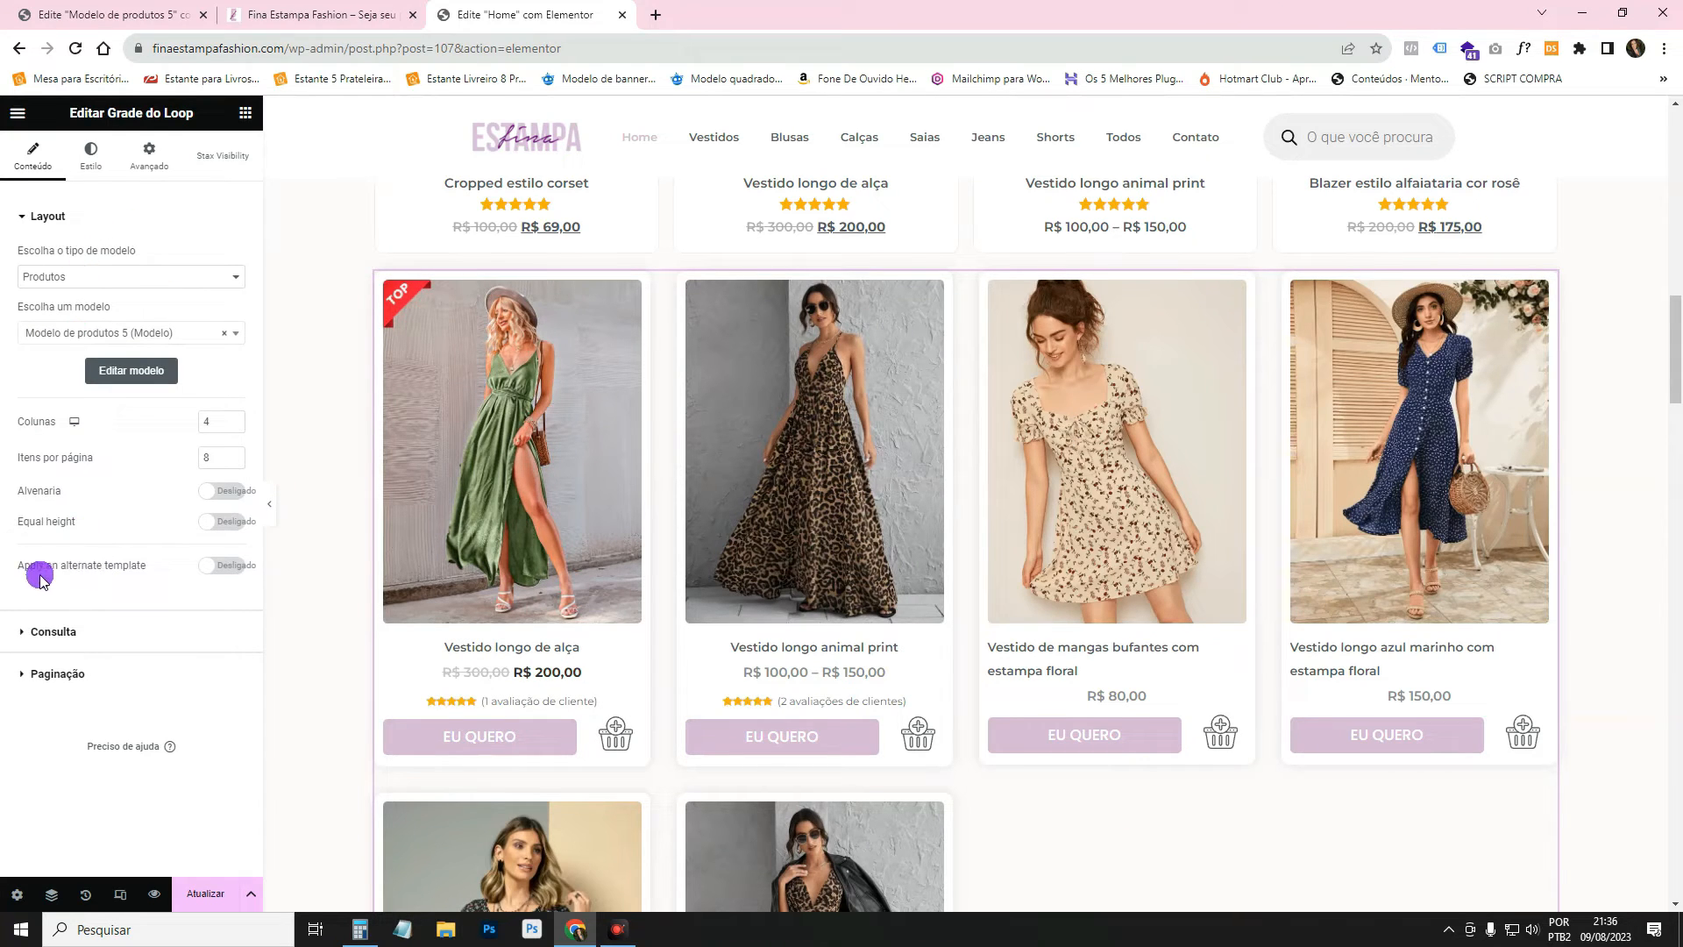
drag(32, 578, 138, 580)
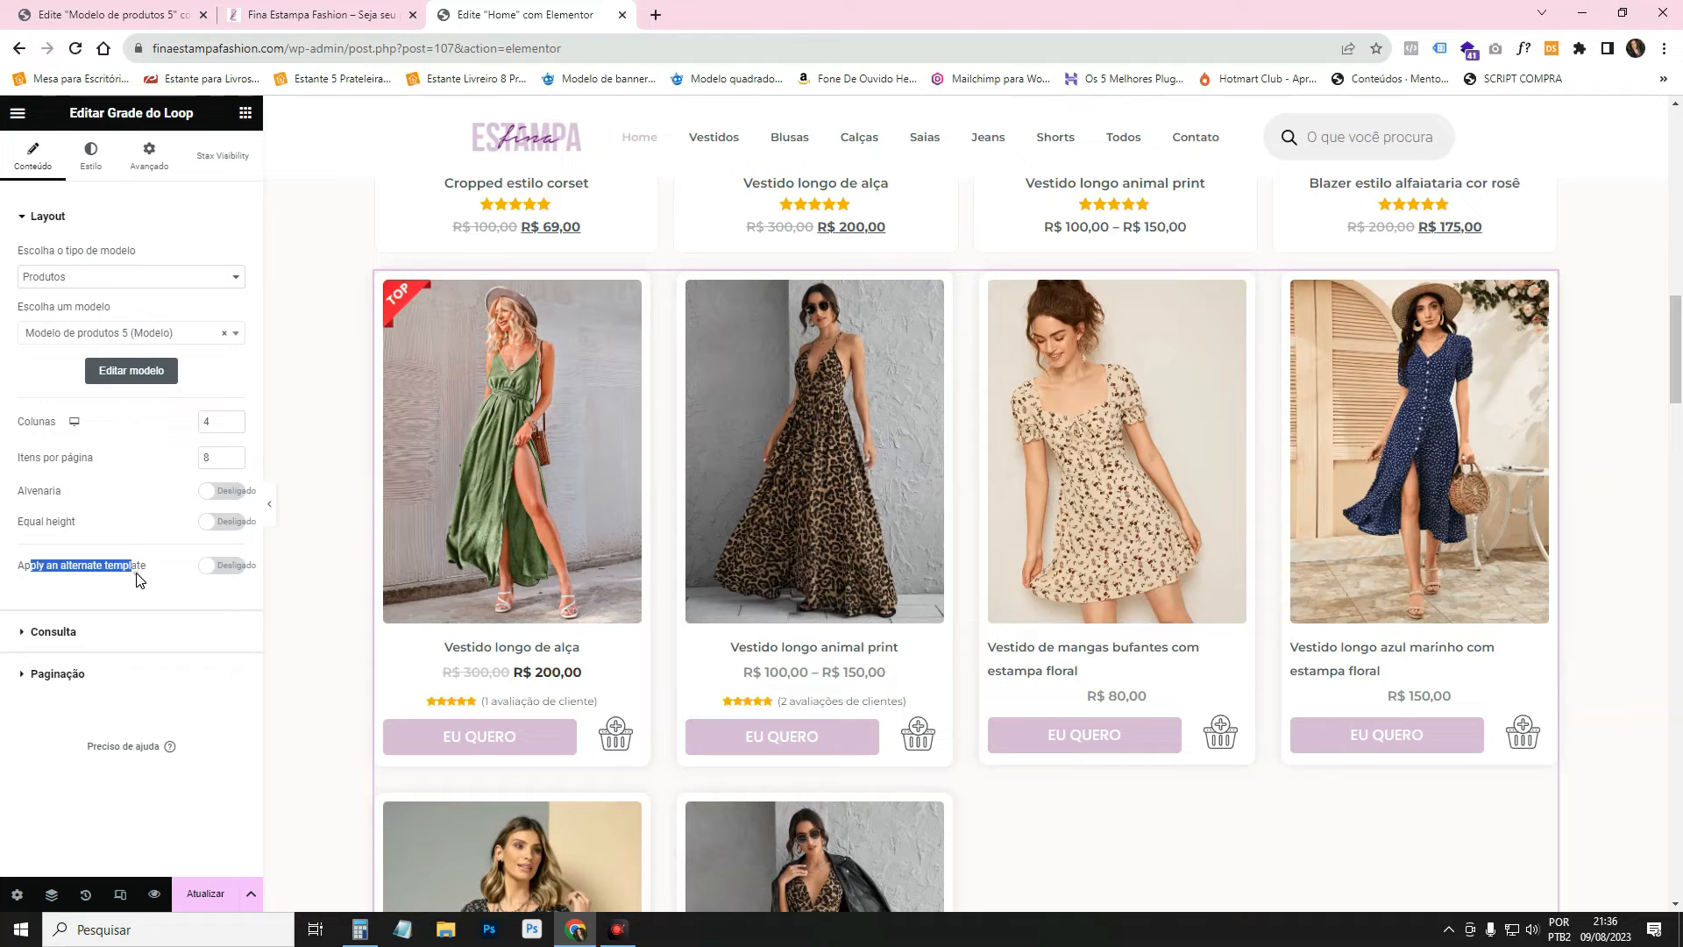
click(230, 566)
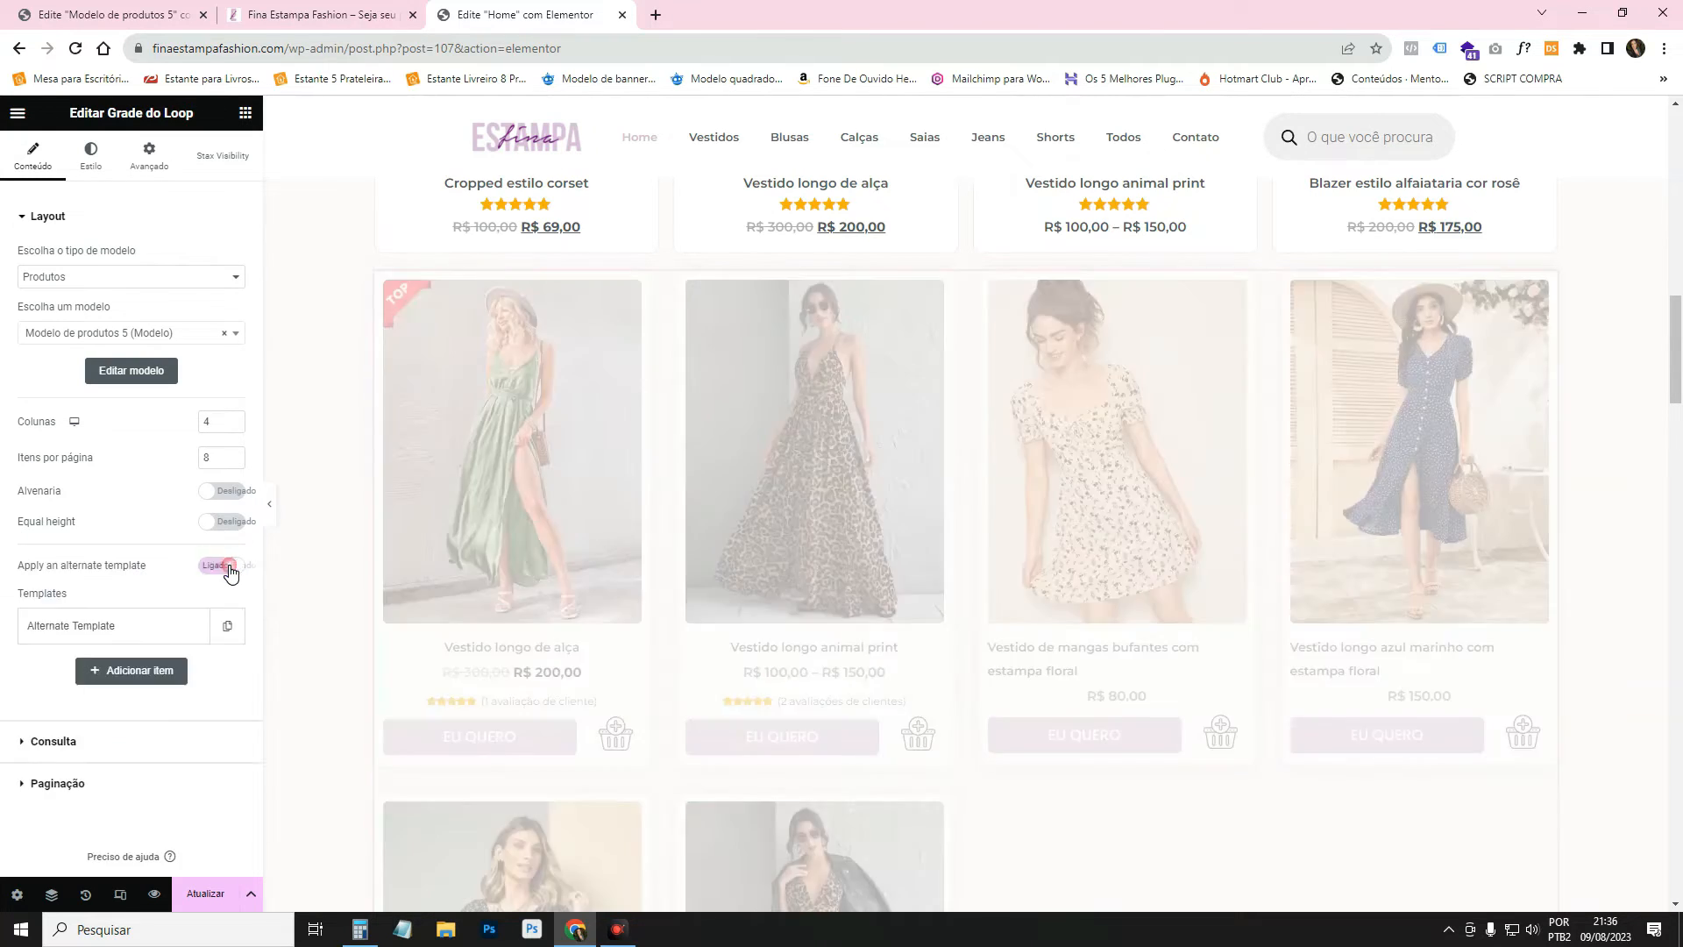
click(157, 628)
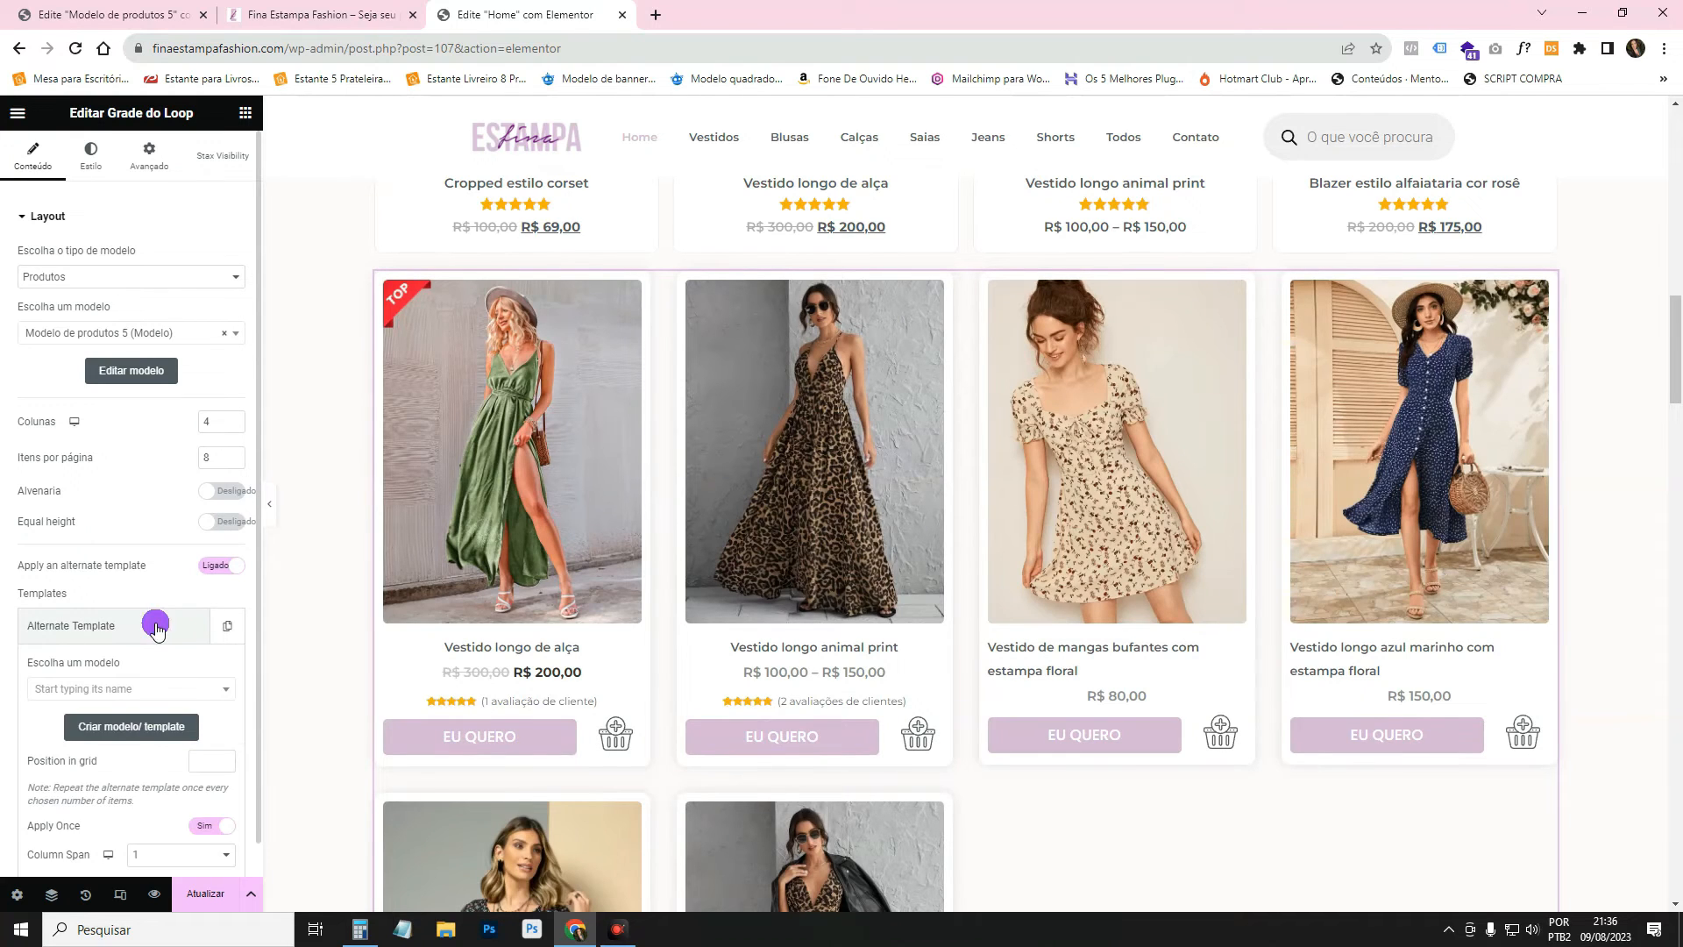
scroll(172, 680, down, 3)
click(137, 419)
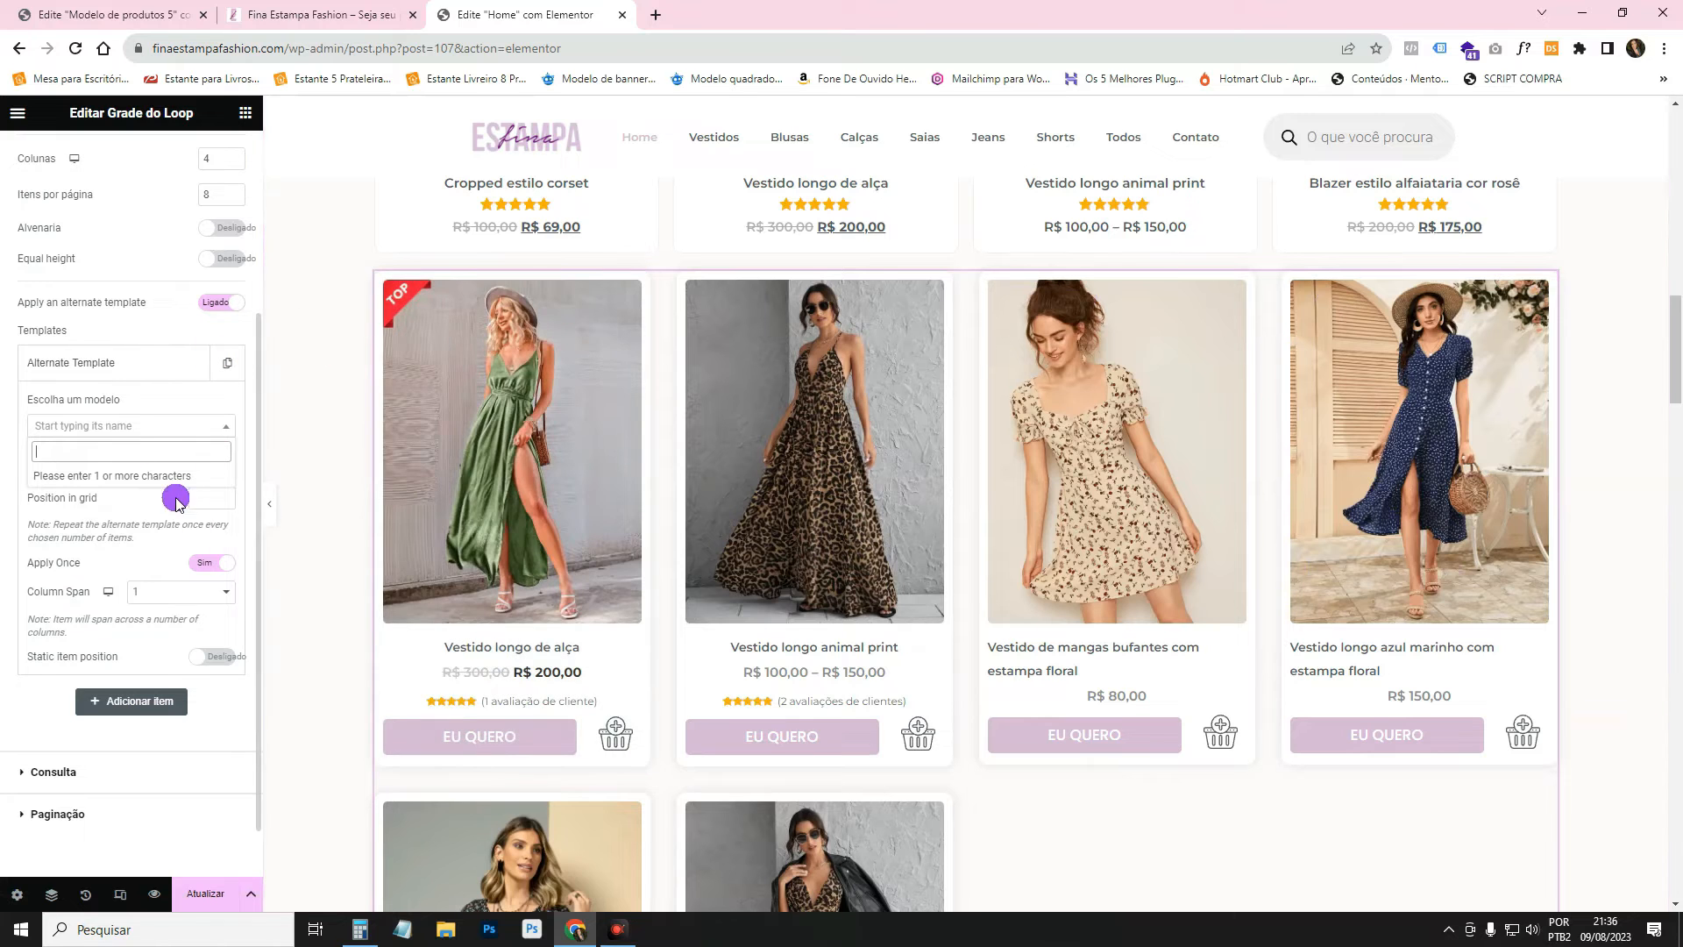
Open the store site in an additional browser tab, go to its WordPress dashboard and start adding a new Elementor template.
click(68, 7)
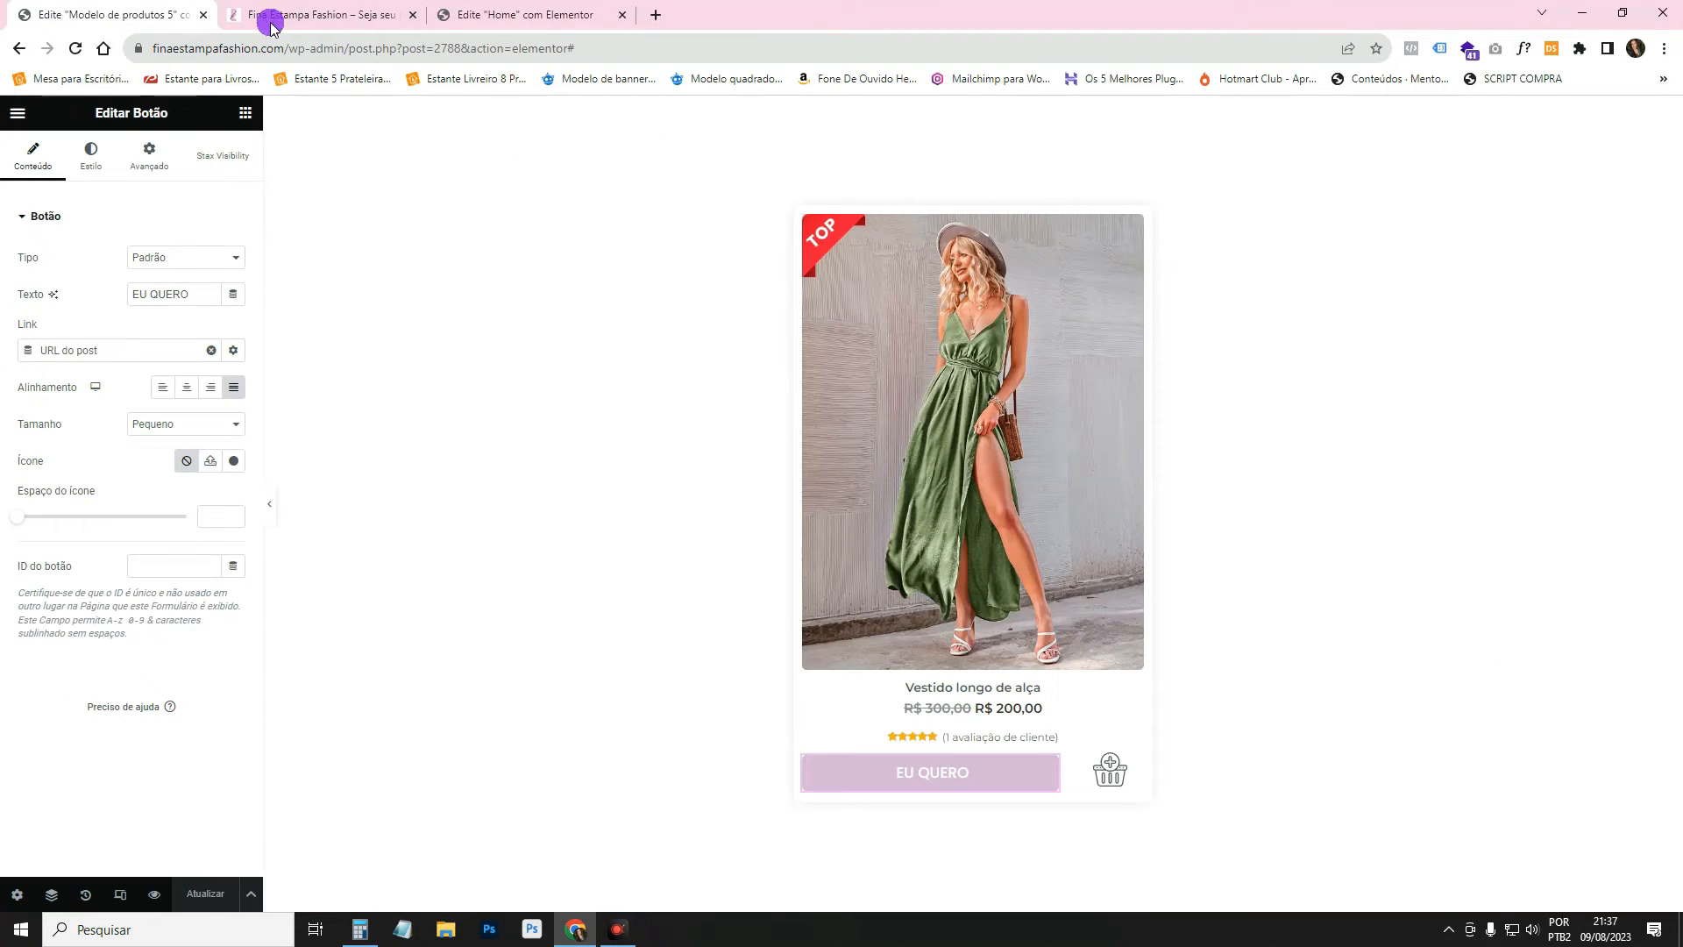
click(324, 14)
middle_click(552, 77)
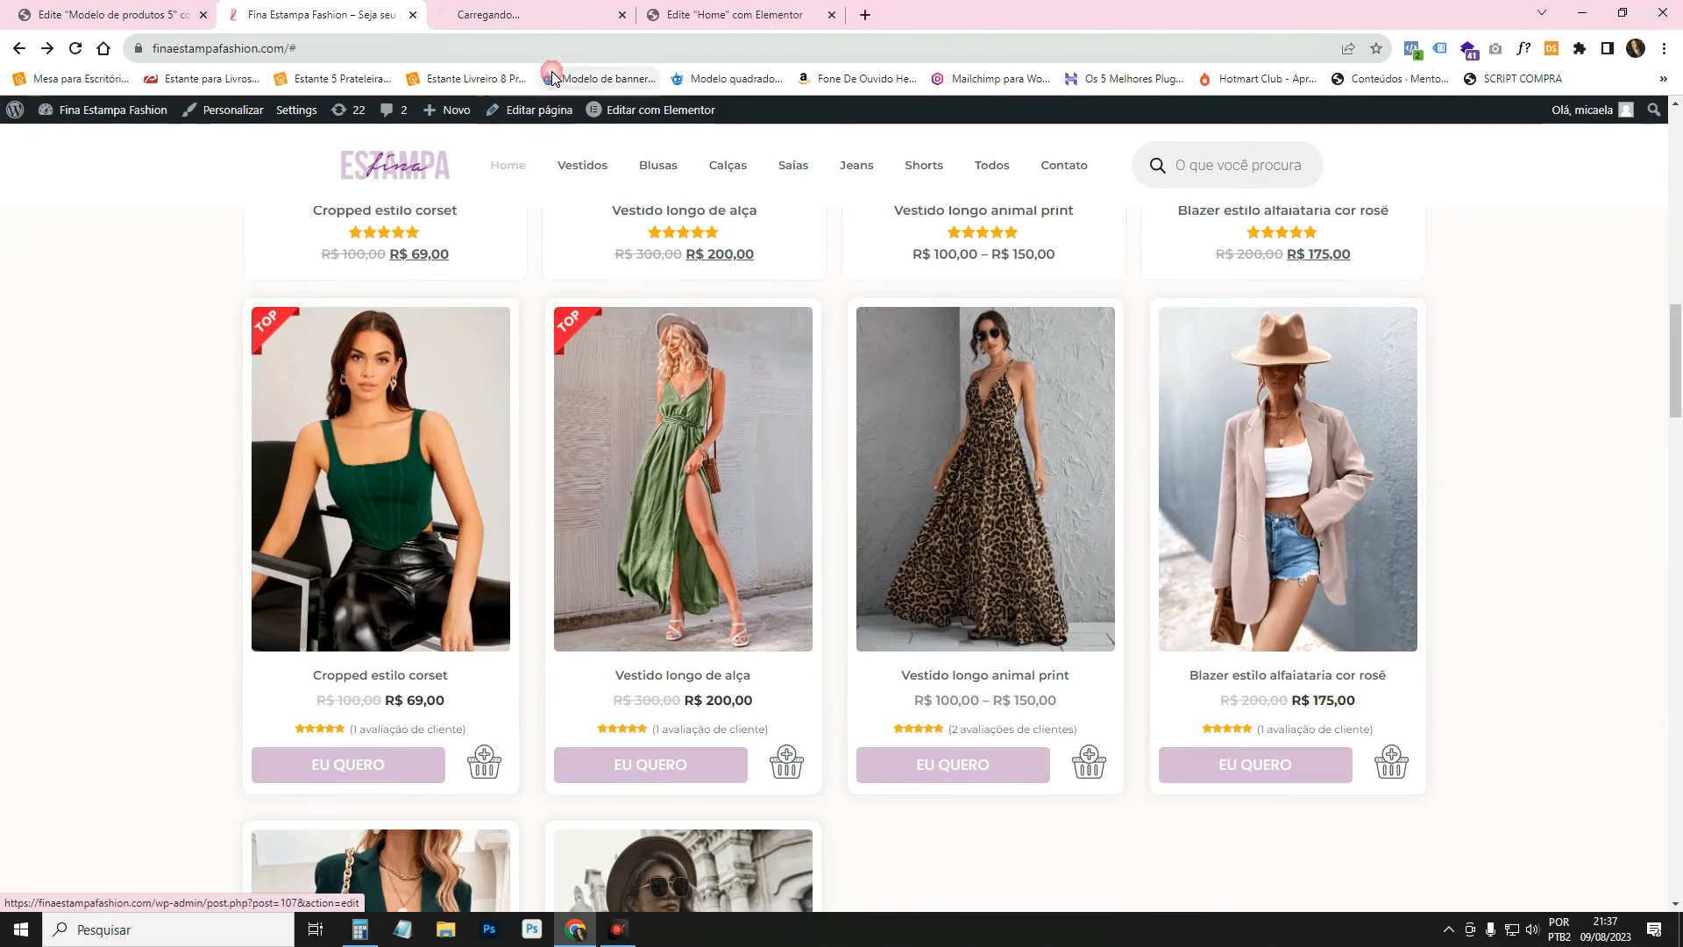
drag(522, 13, 350, 7)
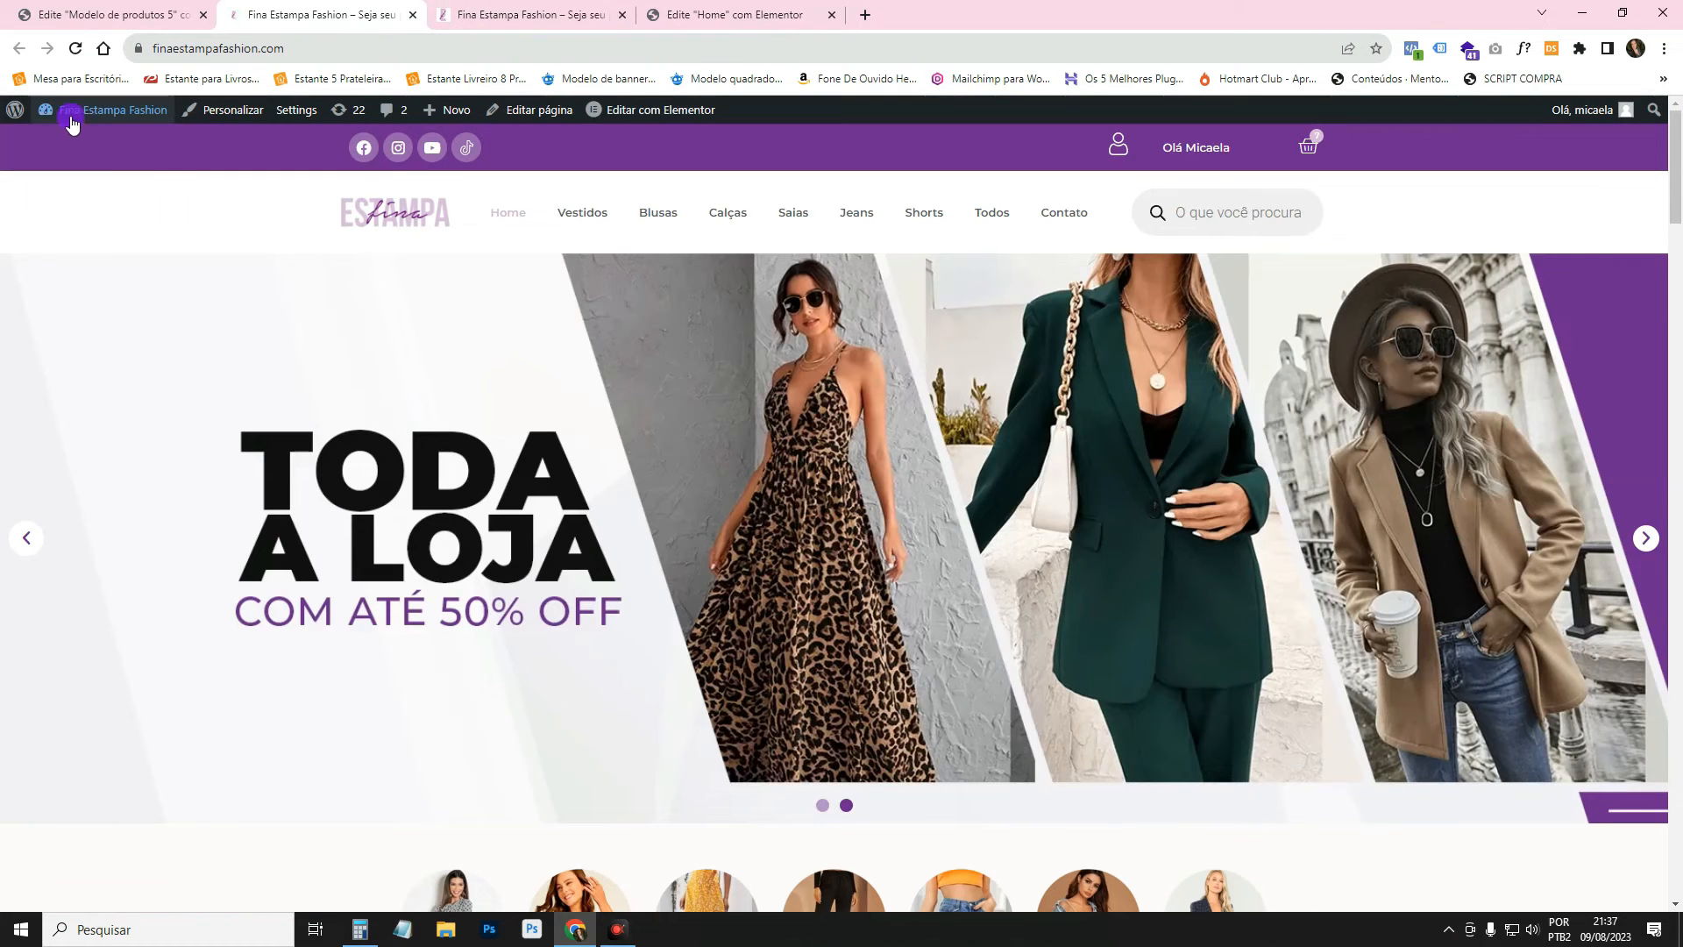
mouse_move(72, 112)
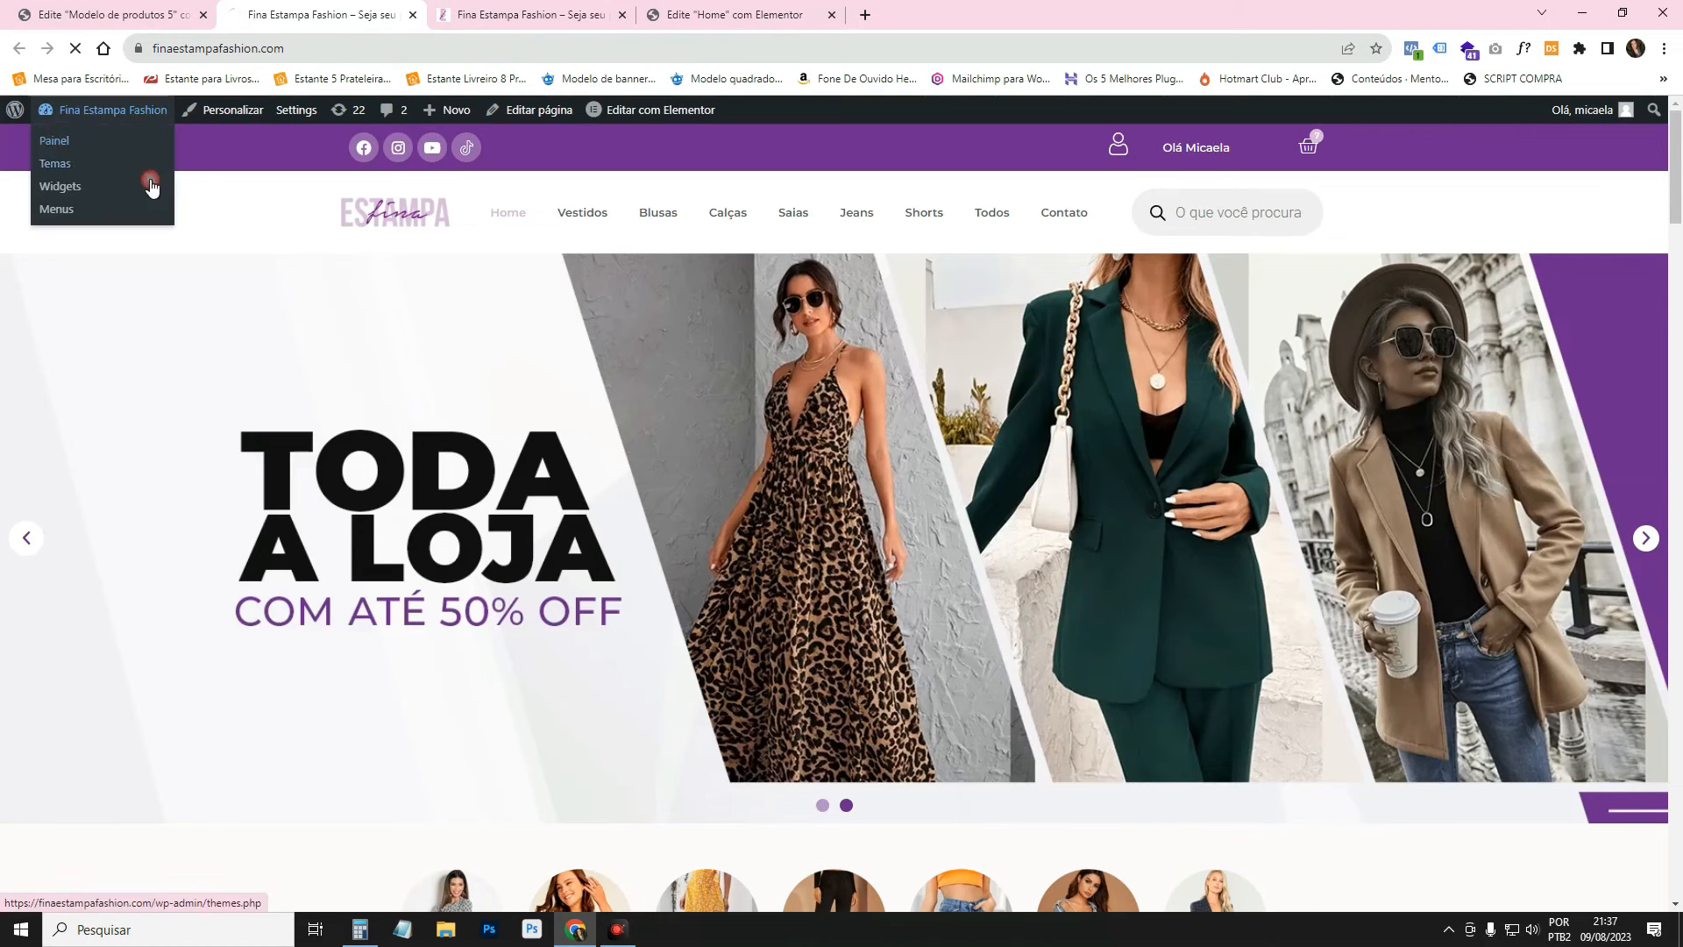
click(54, 140)
mouse_move(61, 611)
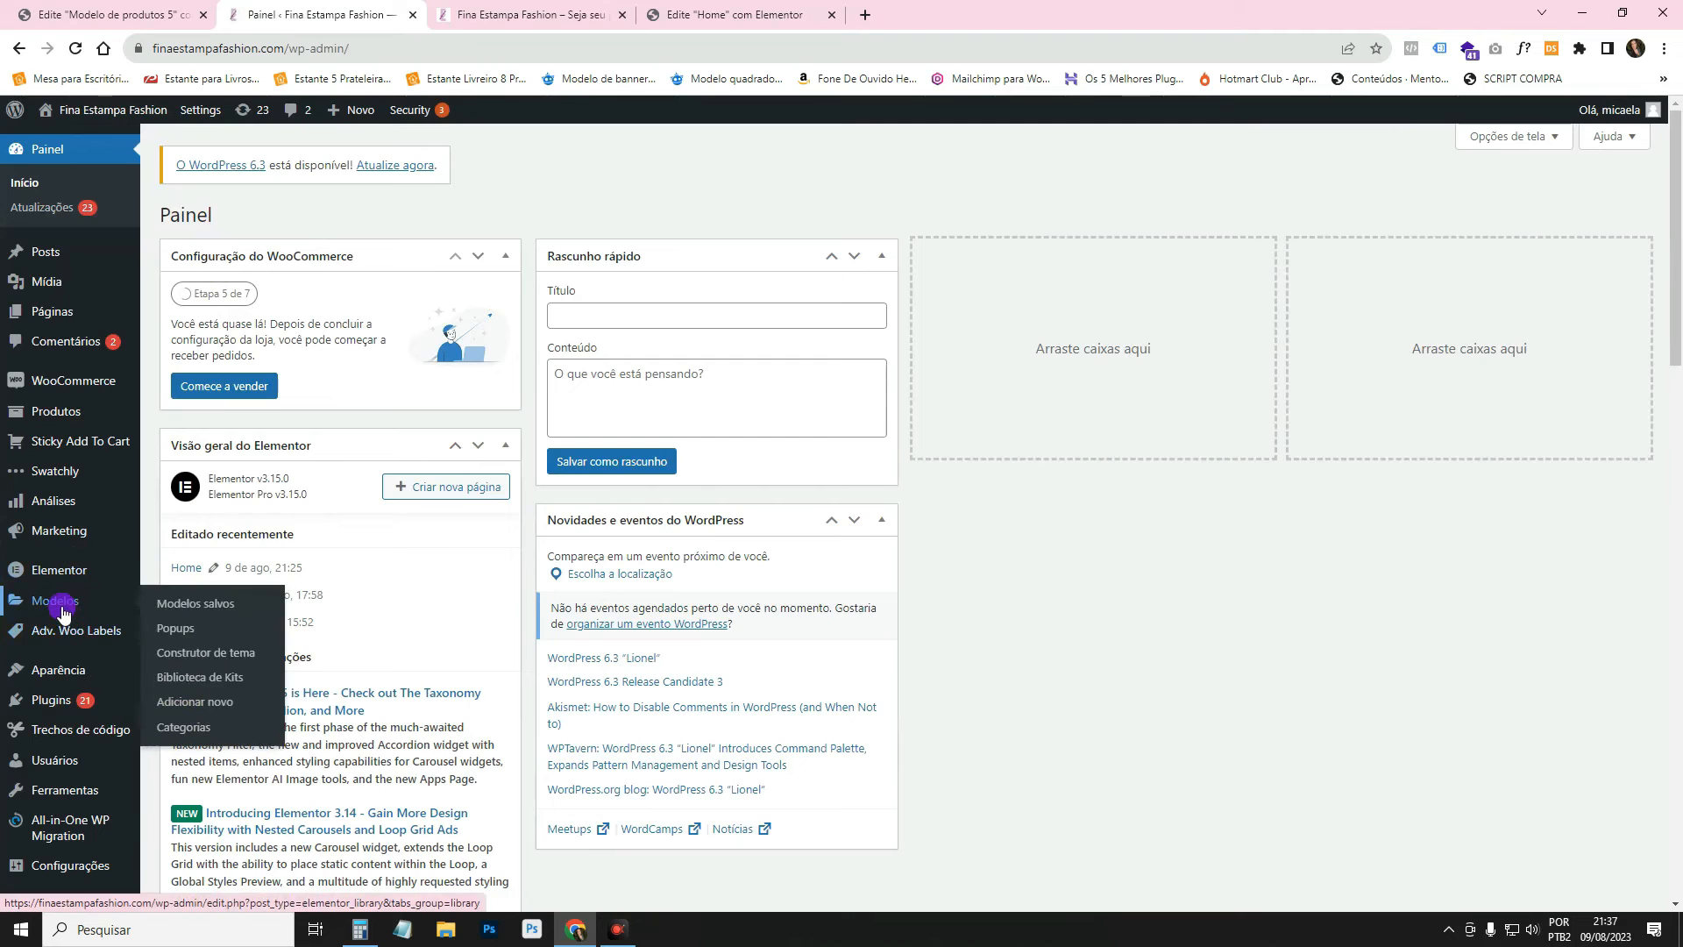
click(215, 701)
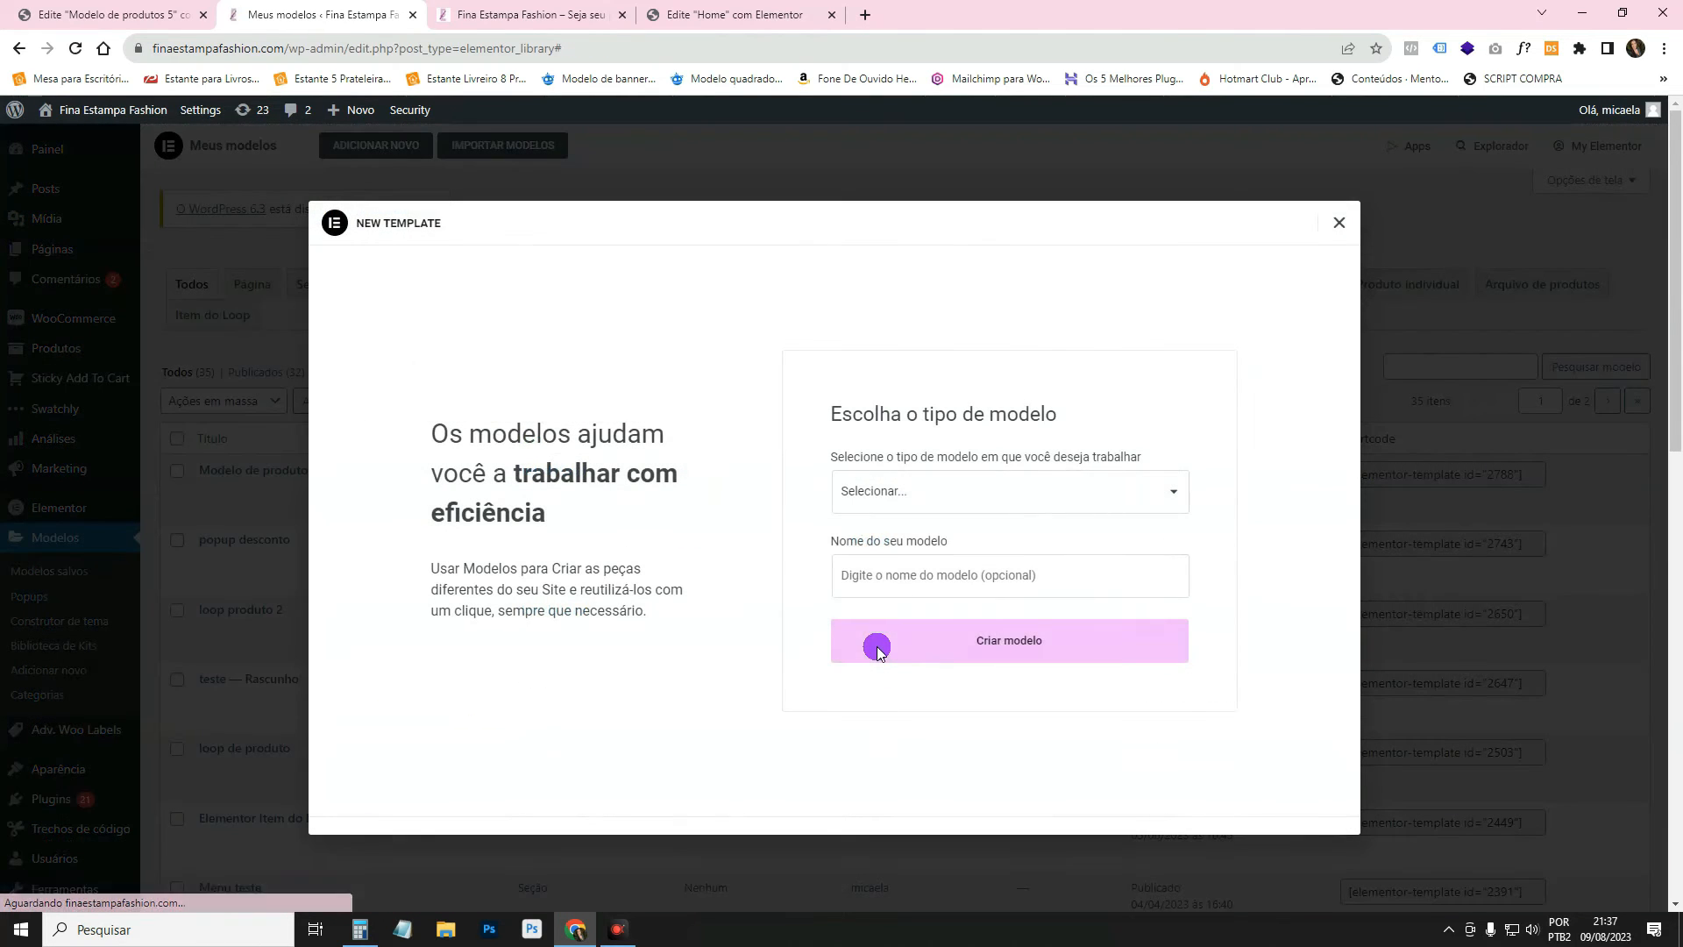
Create an Item do Loop template with origin type Produtos named "desconto de produtos" and dismiss the template library.
click(890, 491)
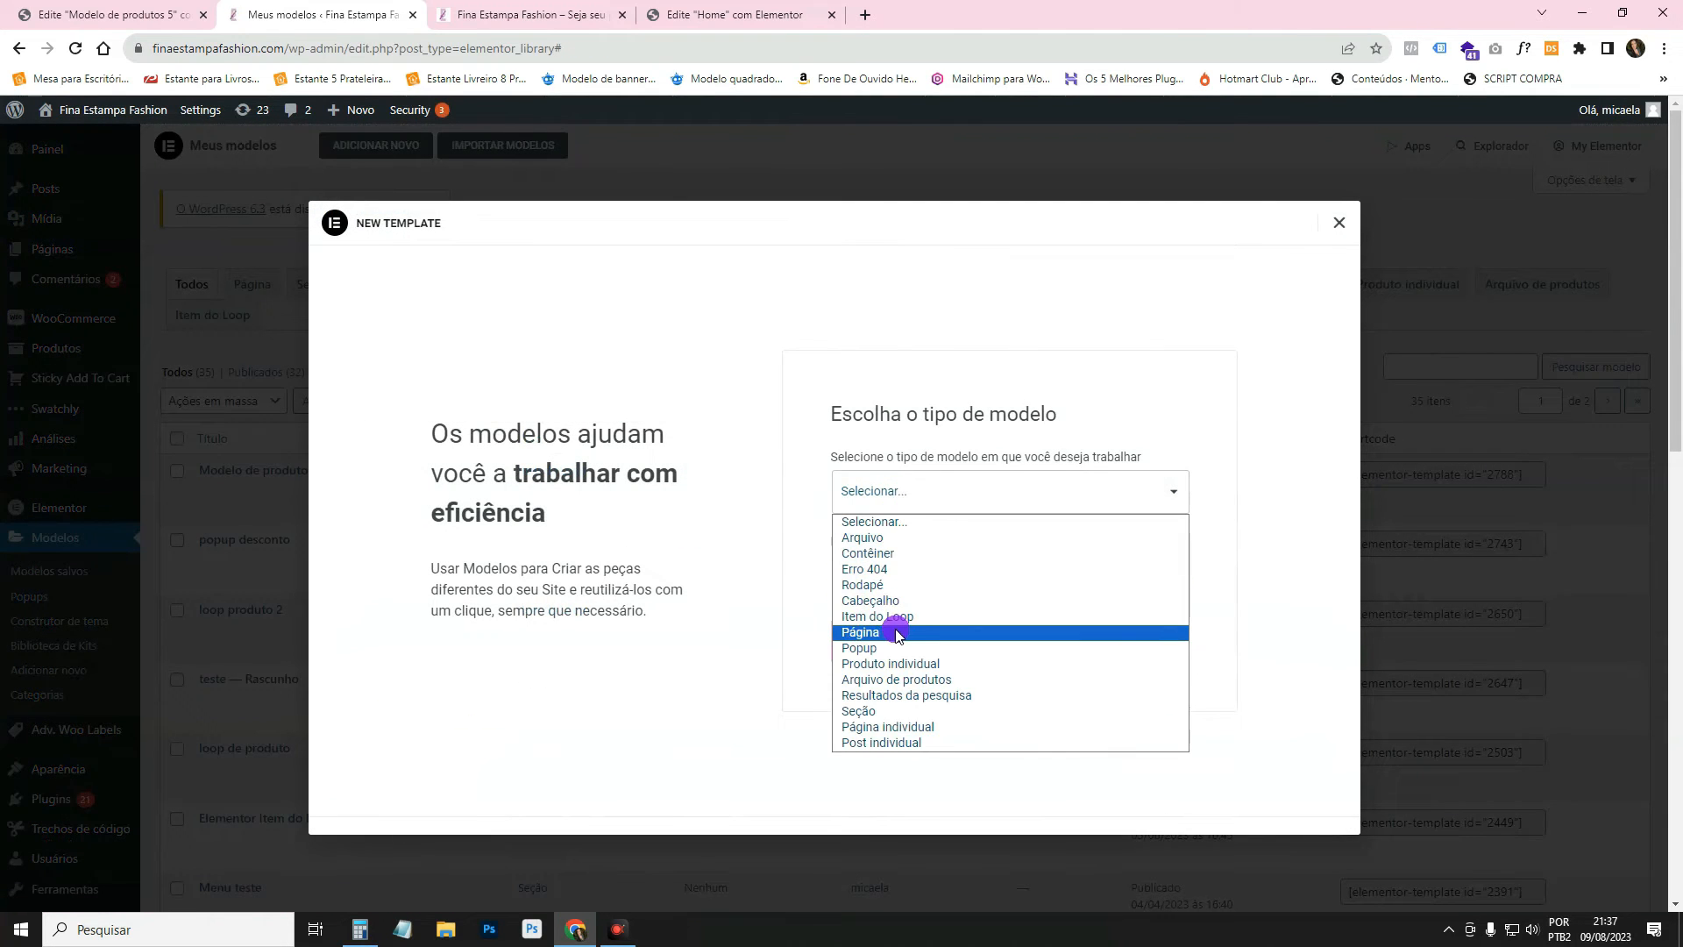
click(879, 616)
click(876, 535)
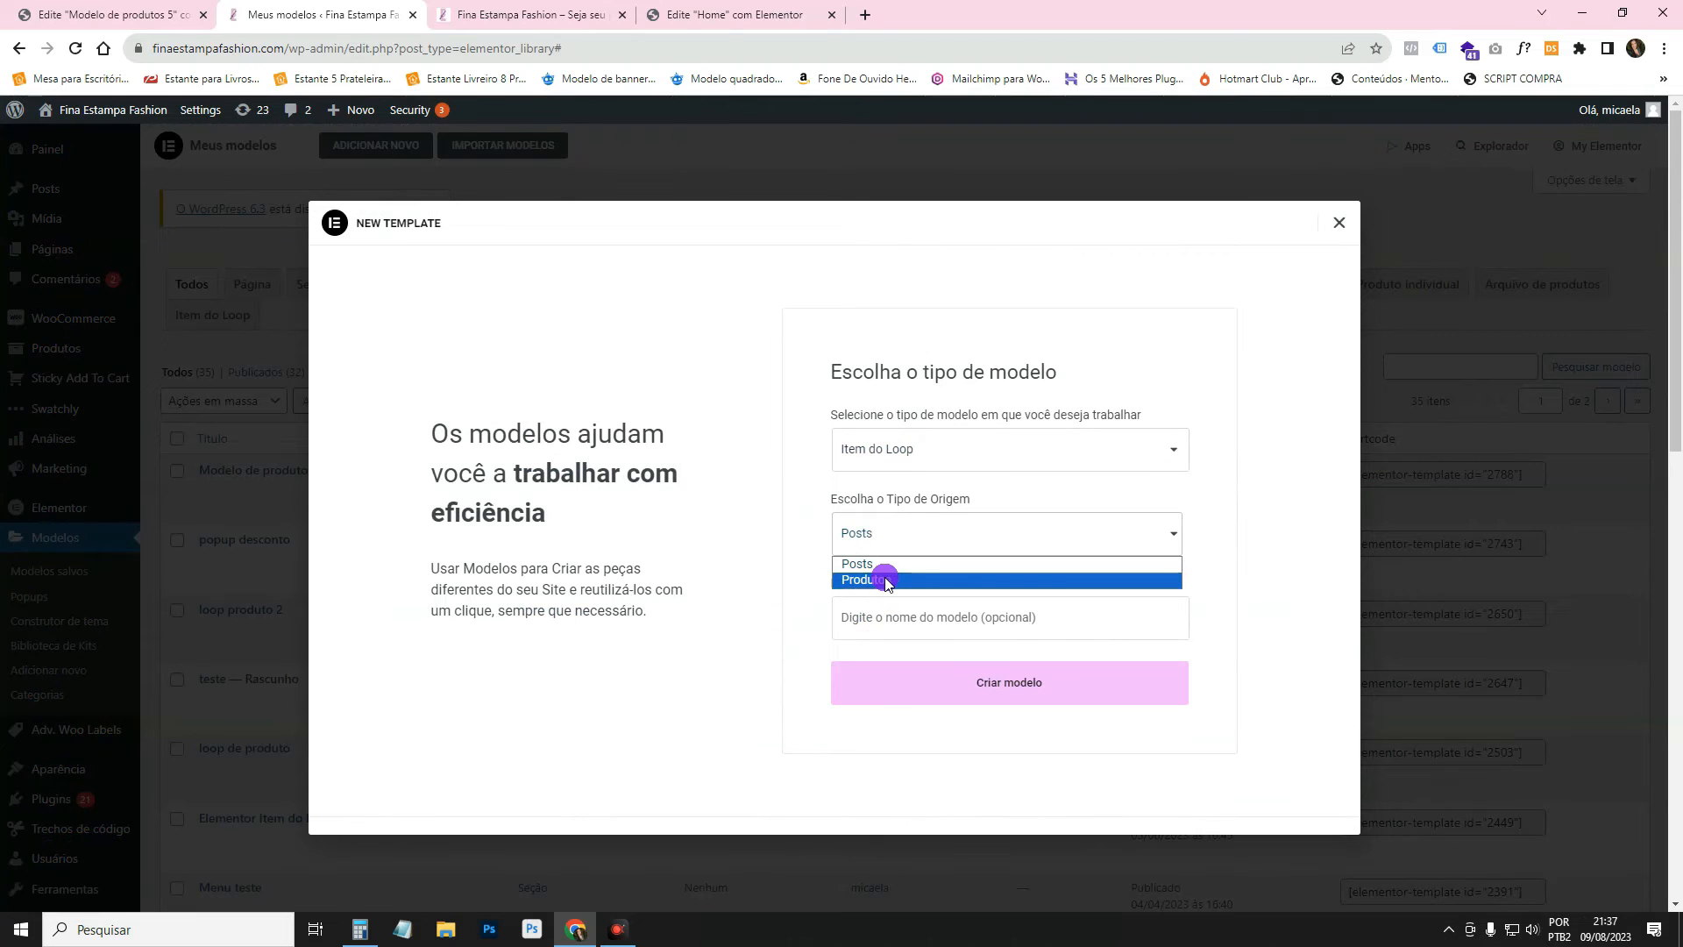
click(885, 580)
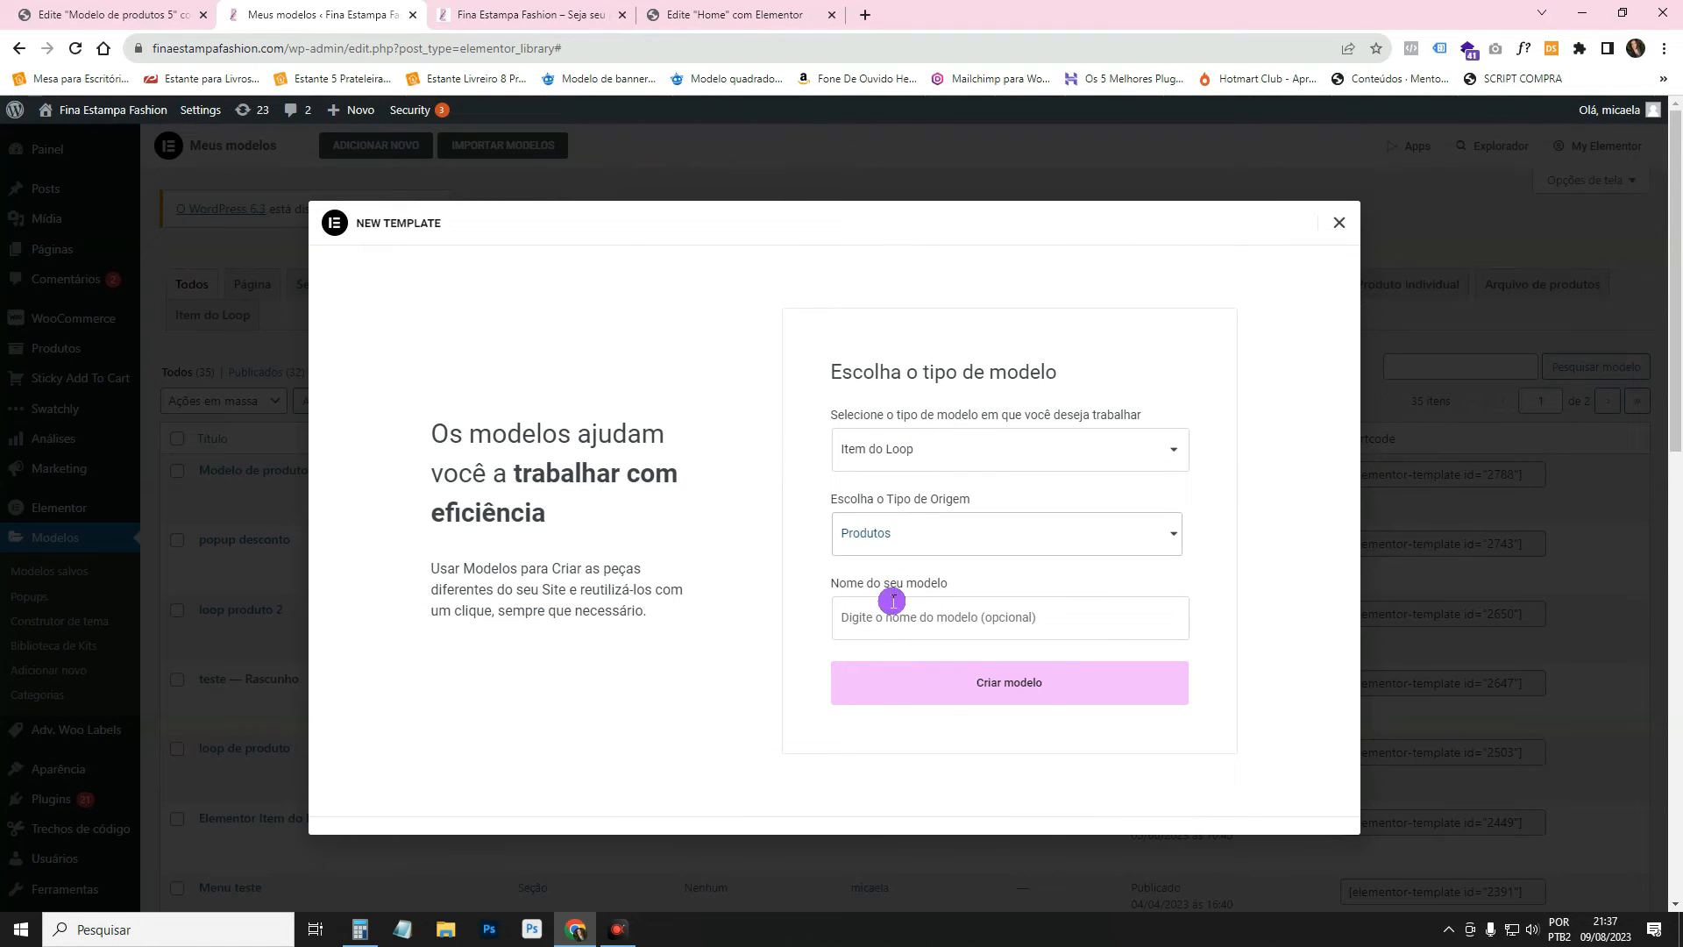
click(893, 617)
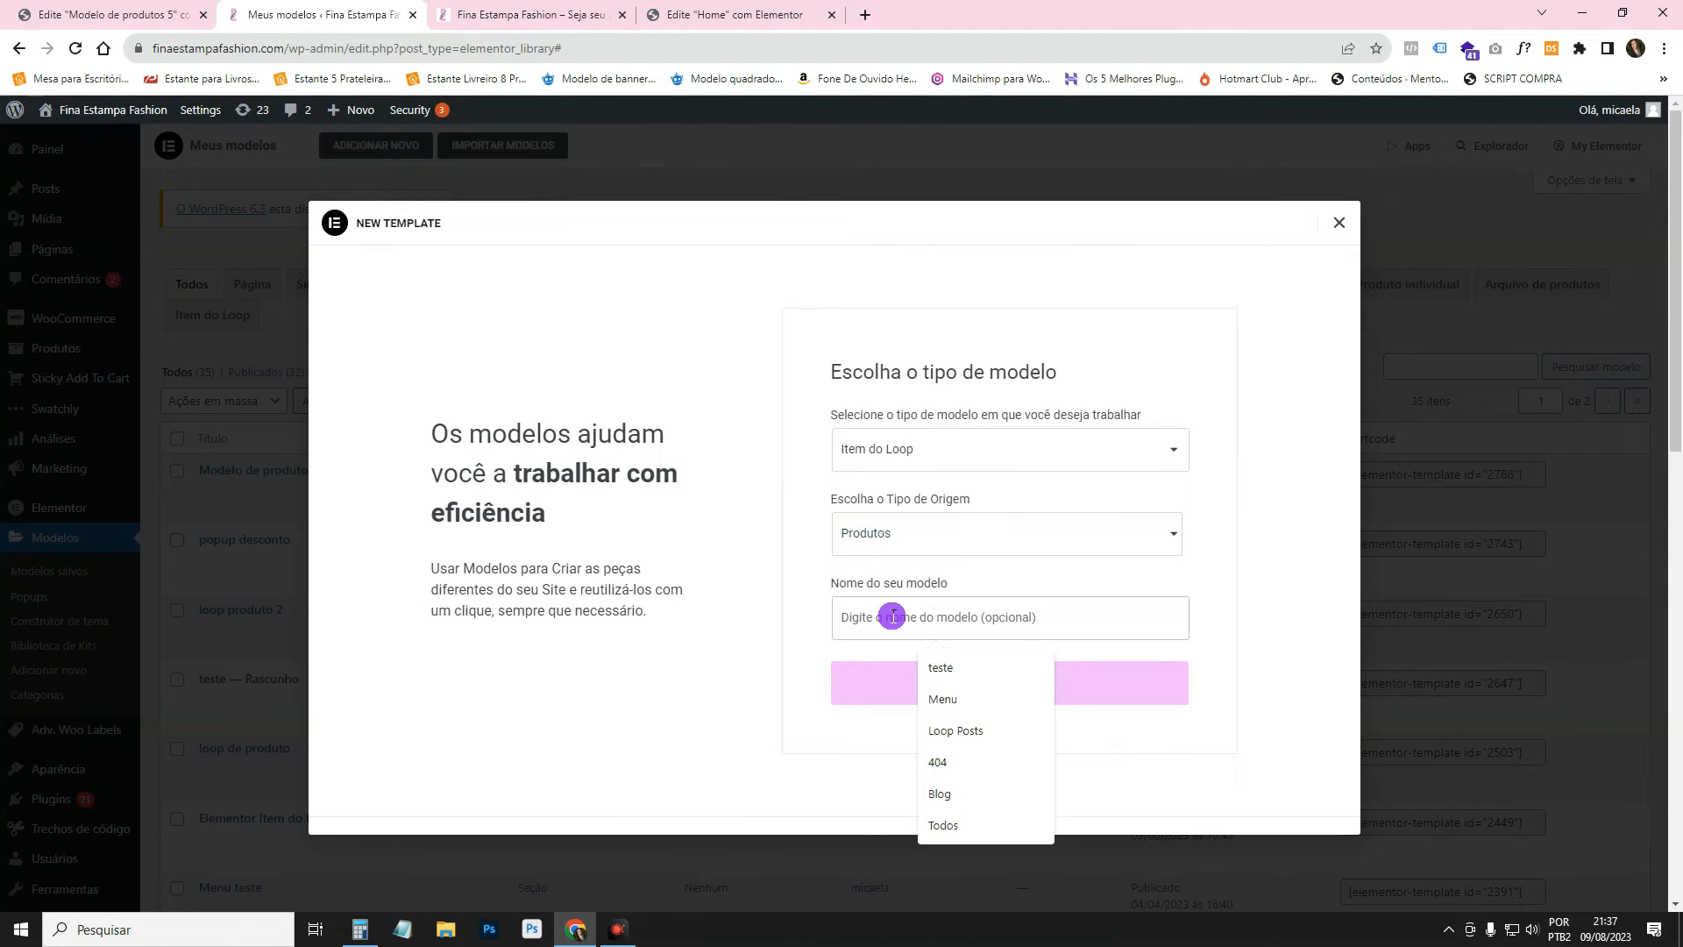
text(desconto de produtos)
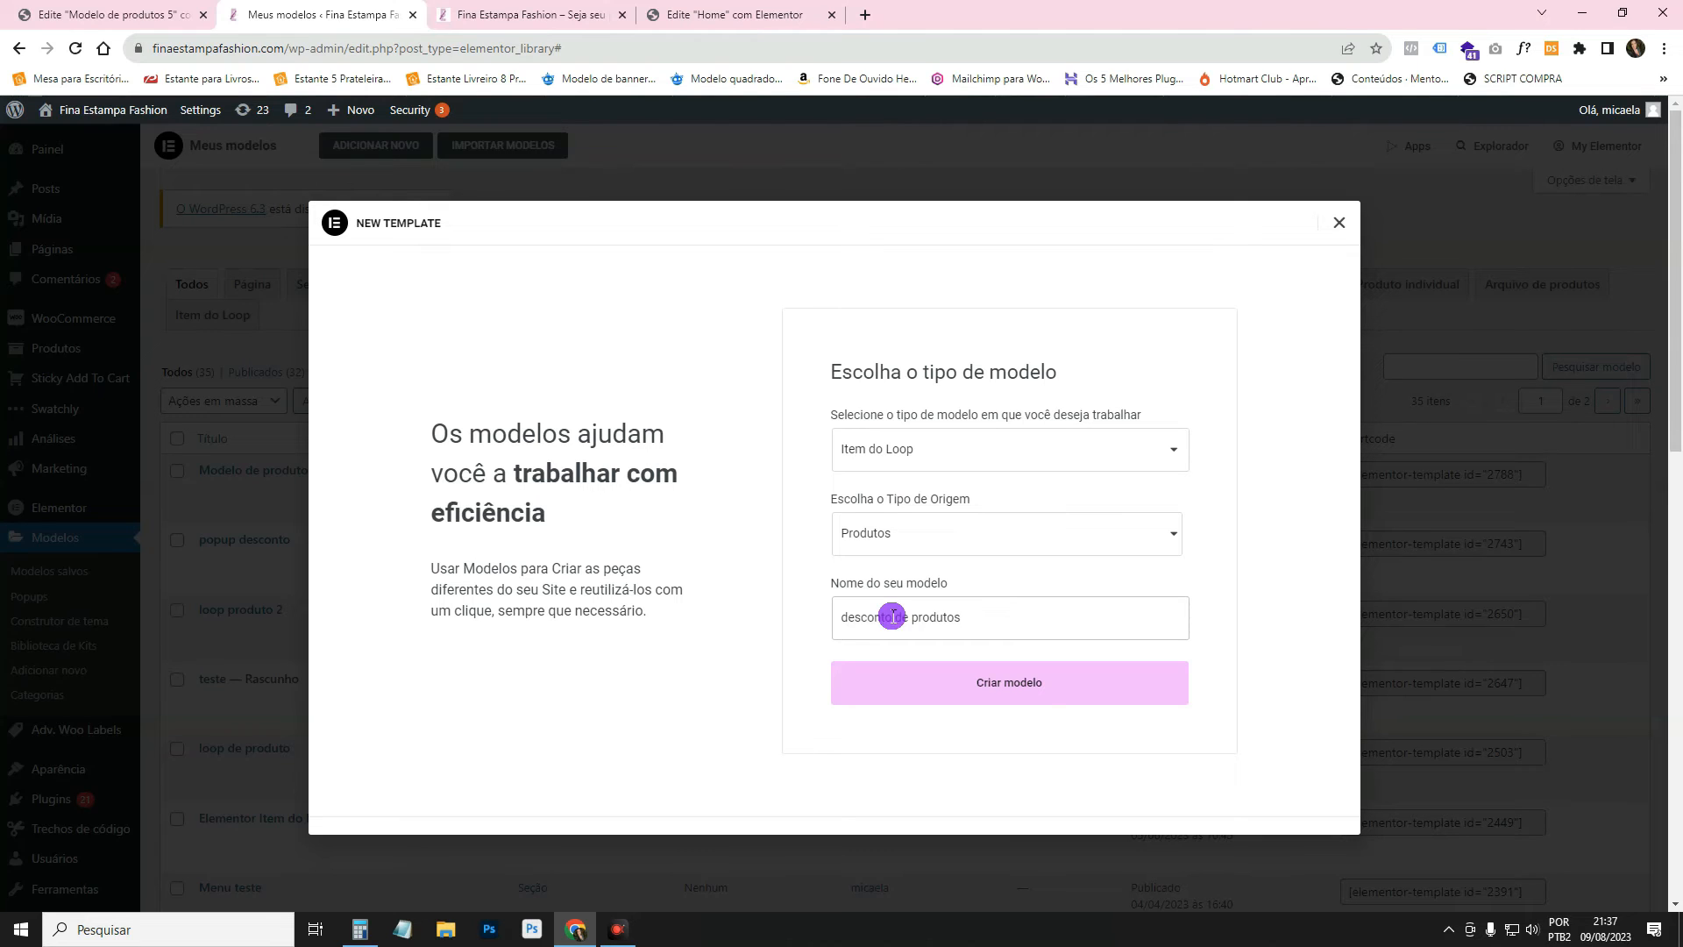
click(1044, 701)
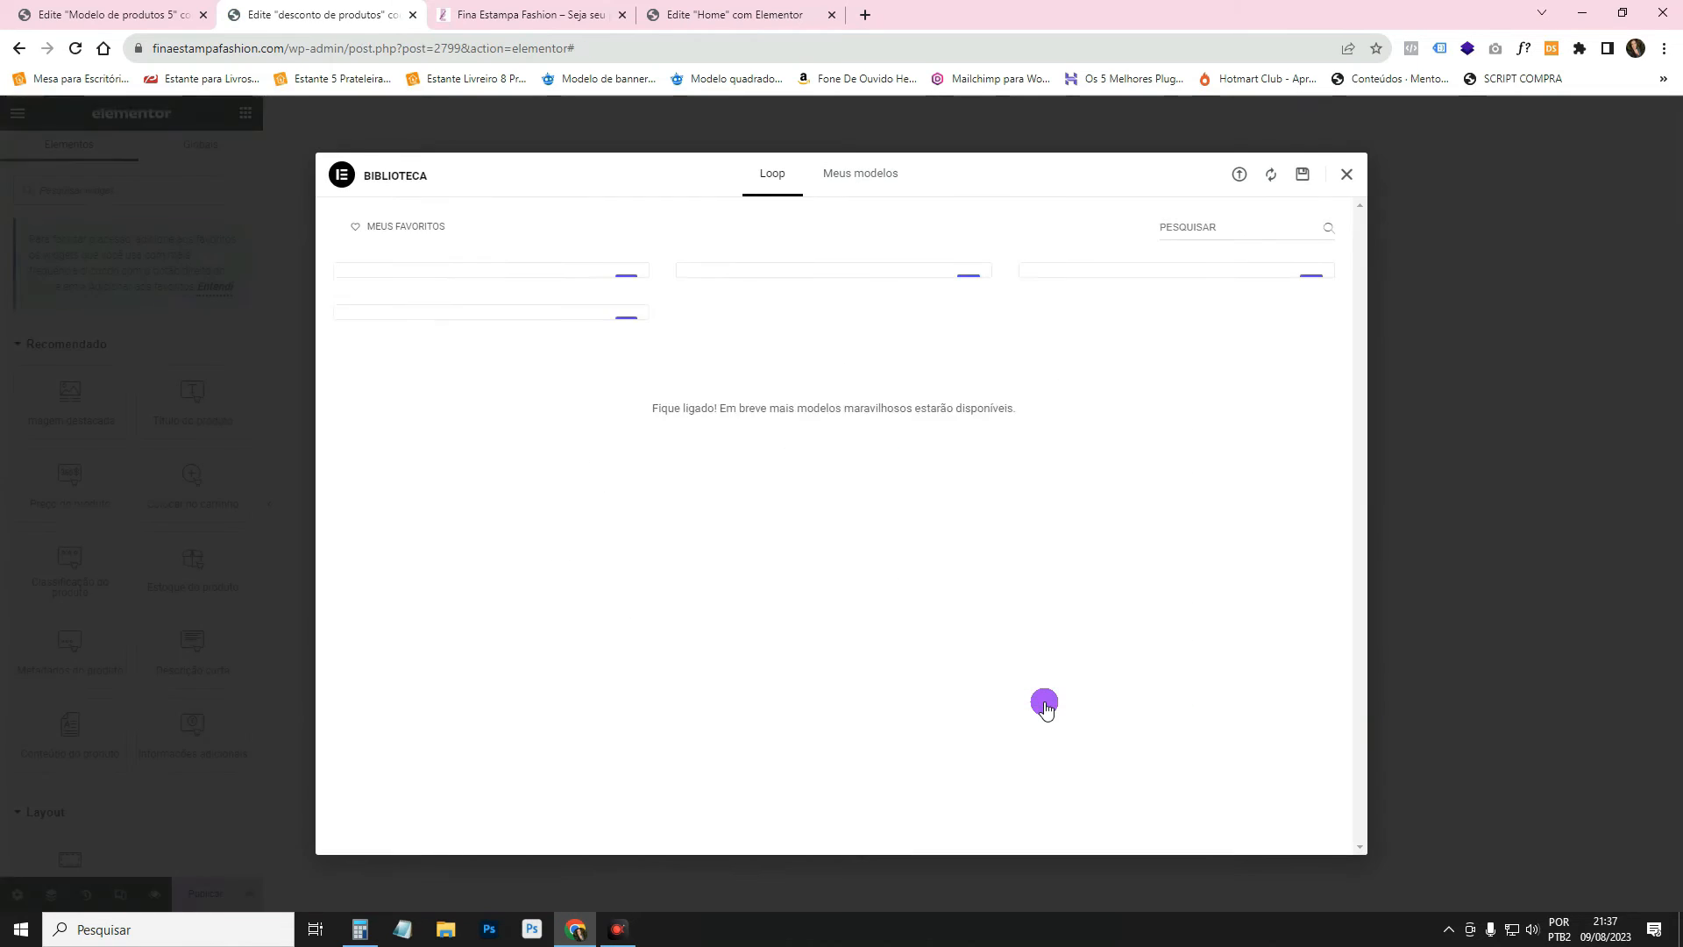
click(1347, 173)
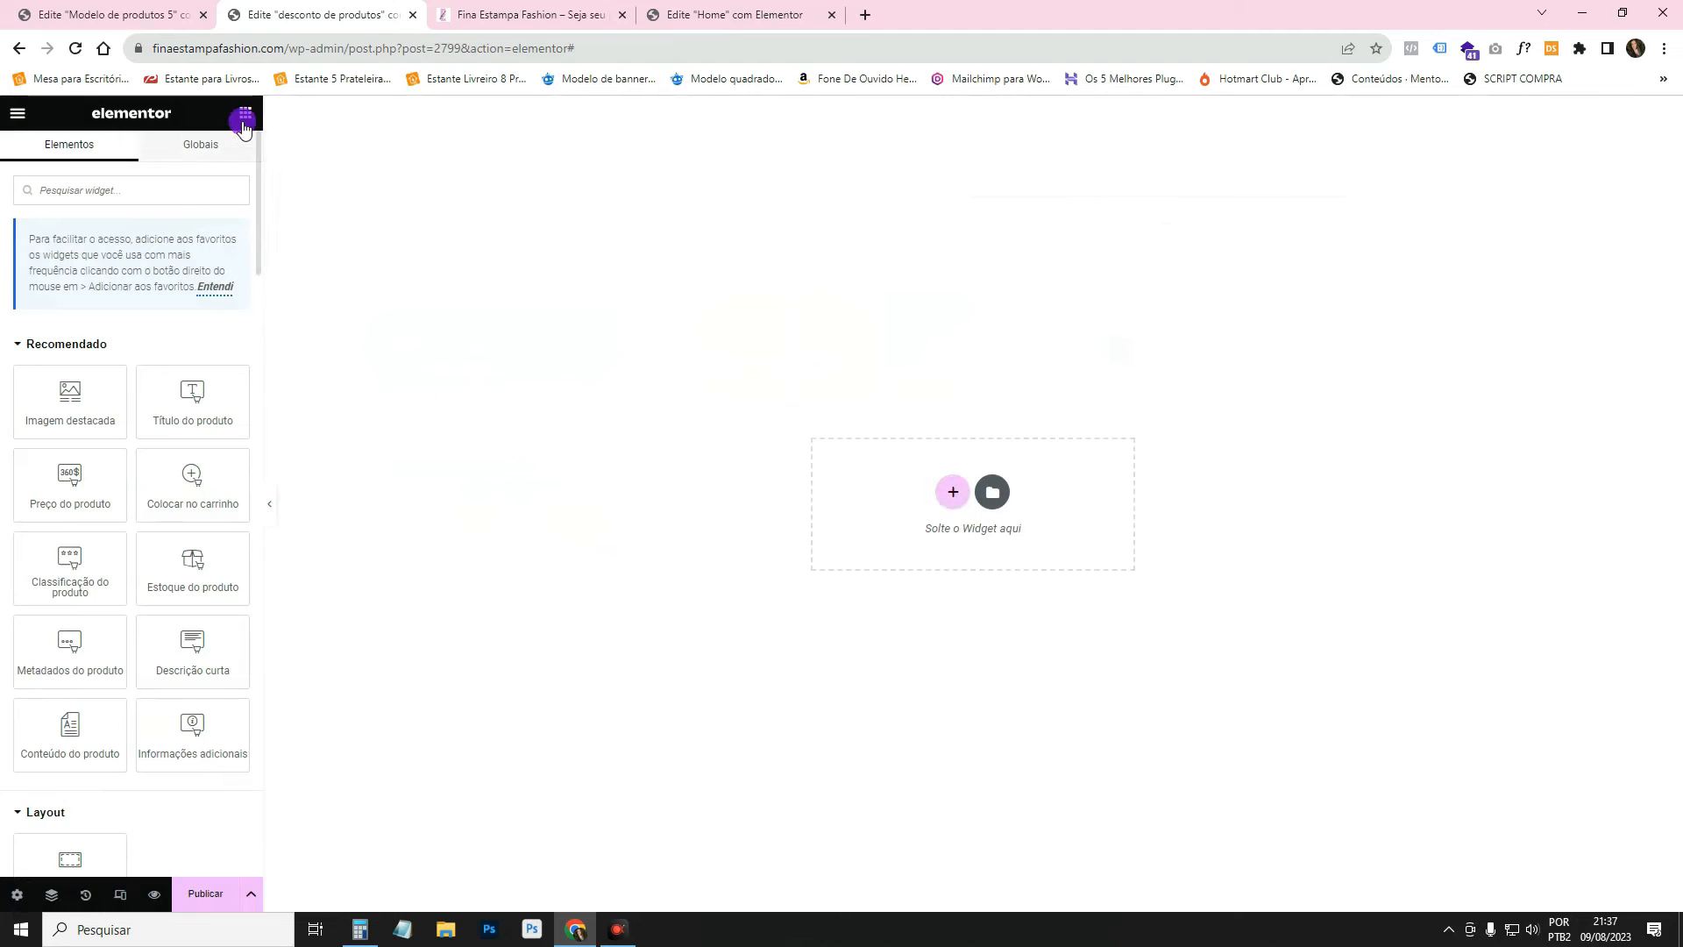
Add an image widget to the empty template, use BANN1.png from the media library and publish the template.
scroll(124, 631, down, 4)
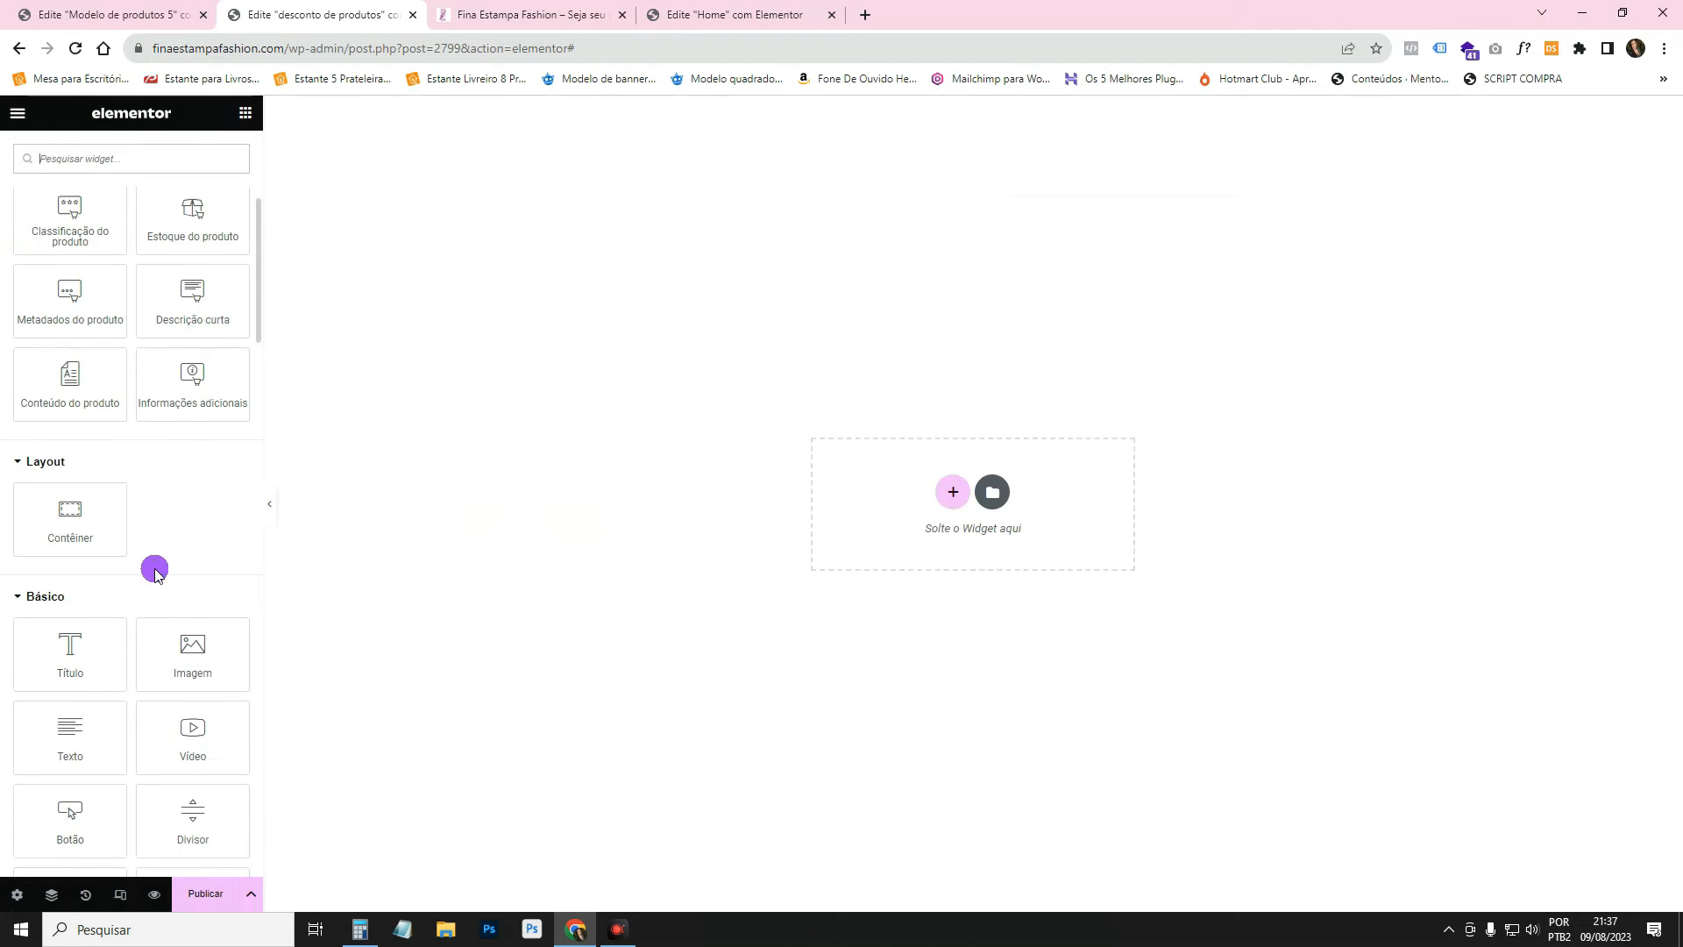
drag(171, 645, 1012, 554)
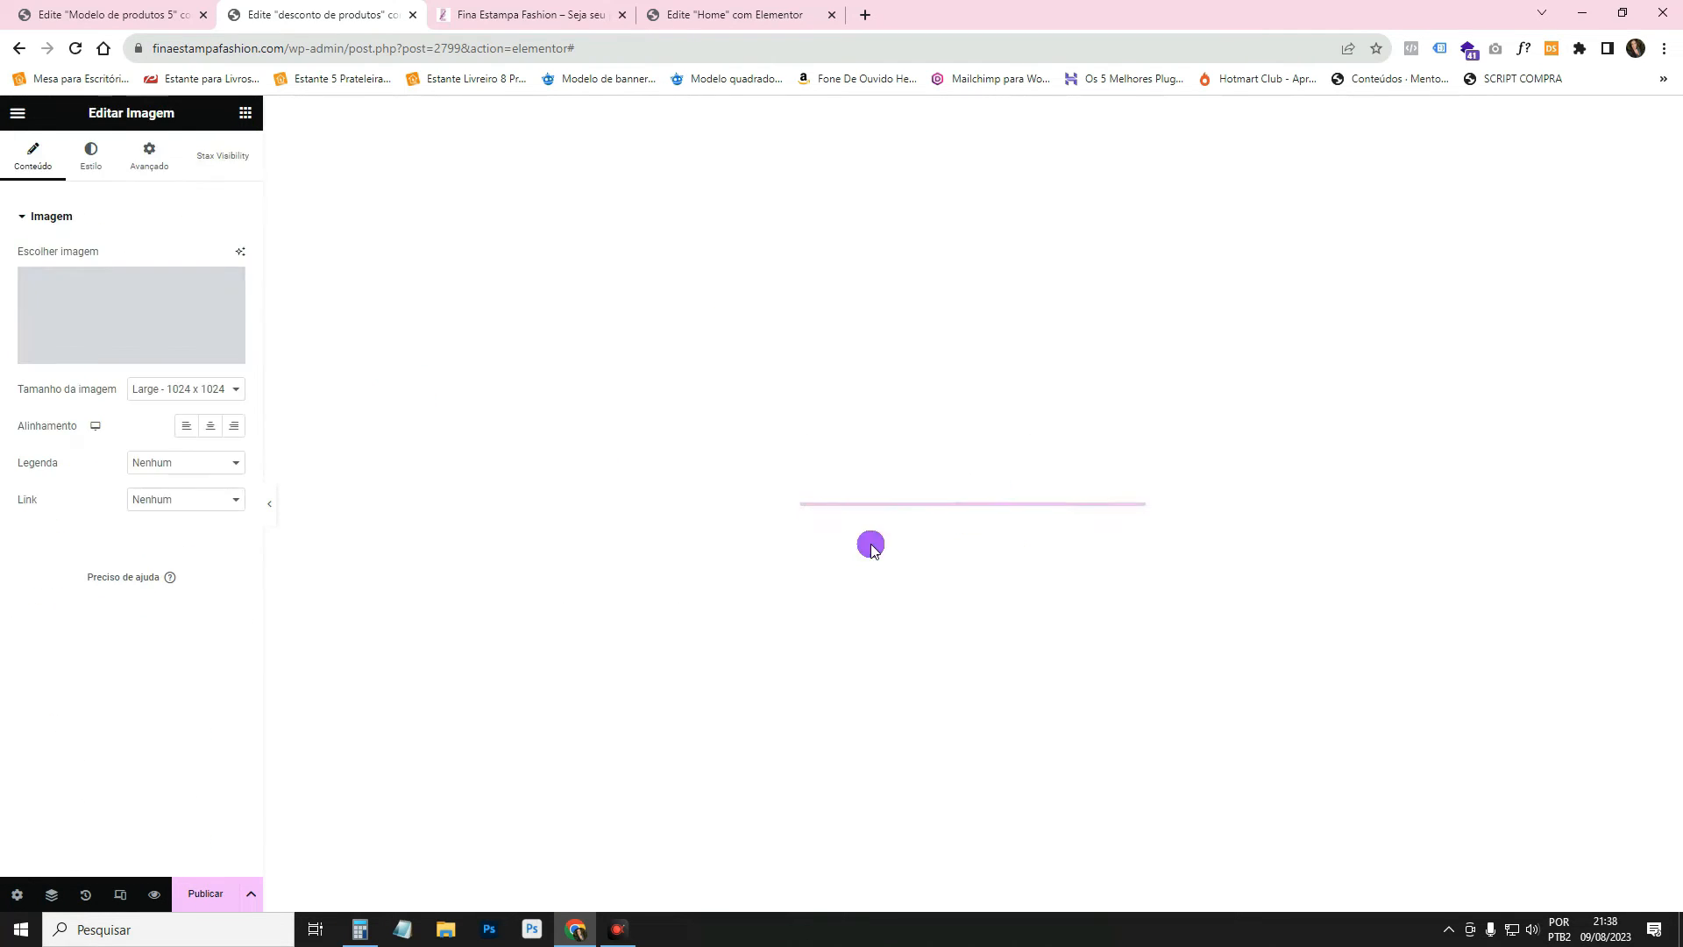
click(117, 291)
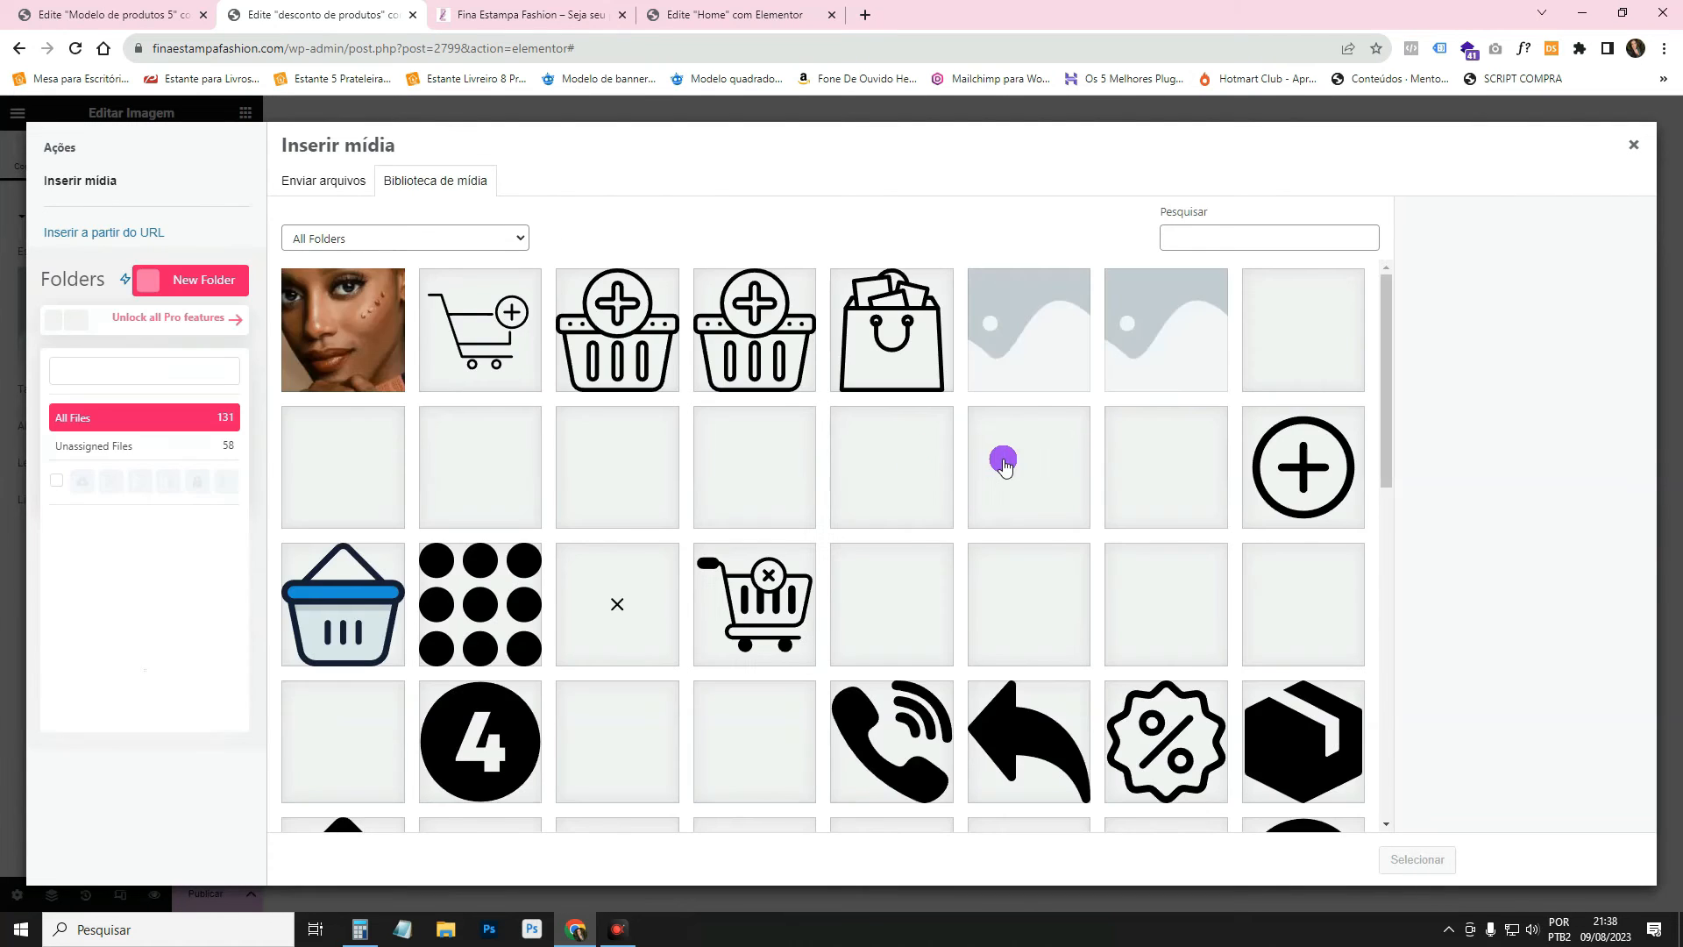
scroll(1003, 460, down, 5)
scroll(1003, 462, down, 4)
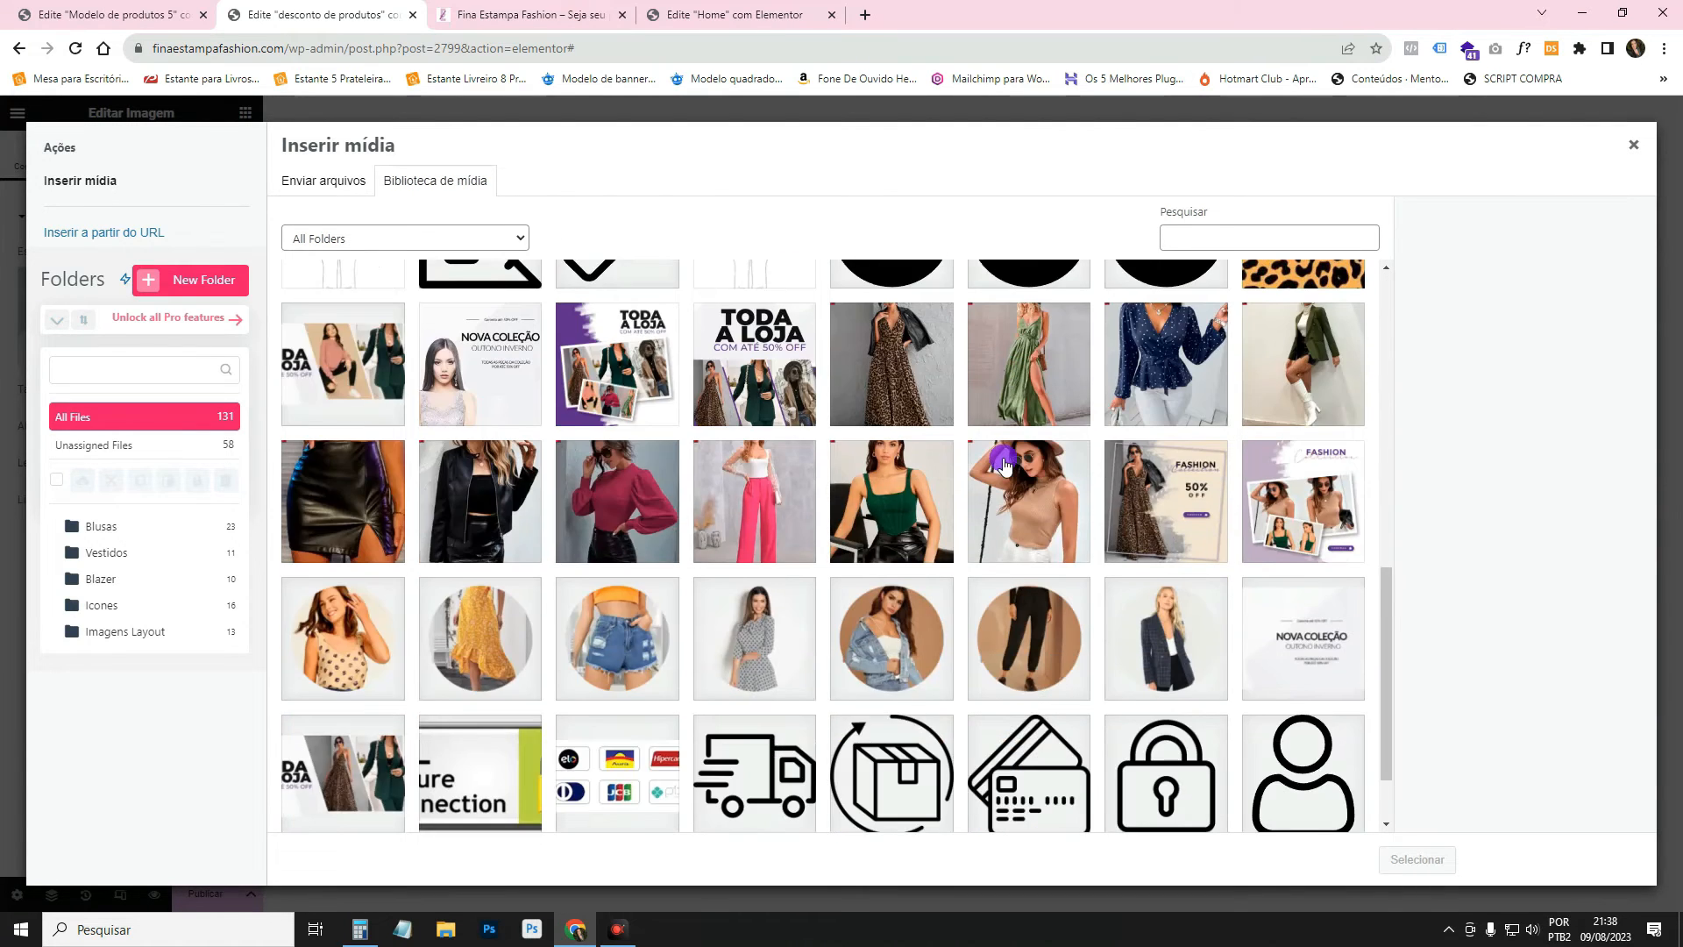
scroll(1201, 587, up, 1)
click(1201, 587)
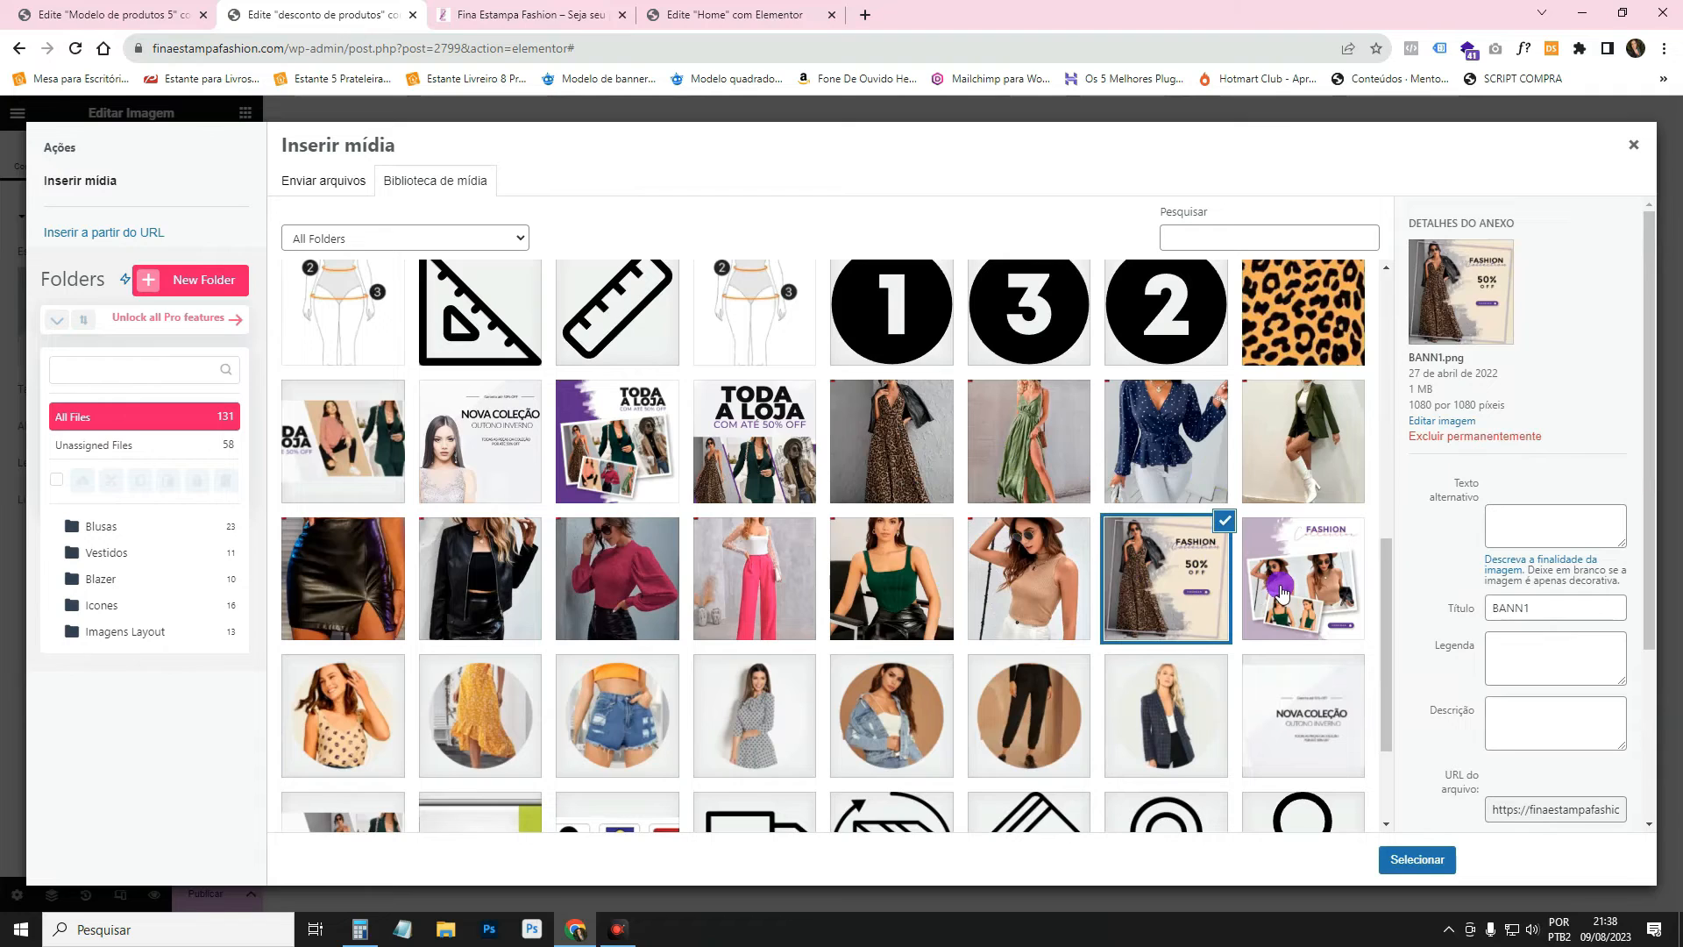
click(1416, 860)
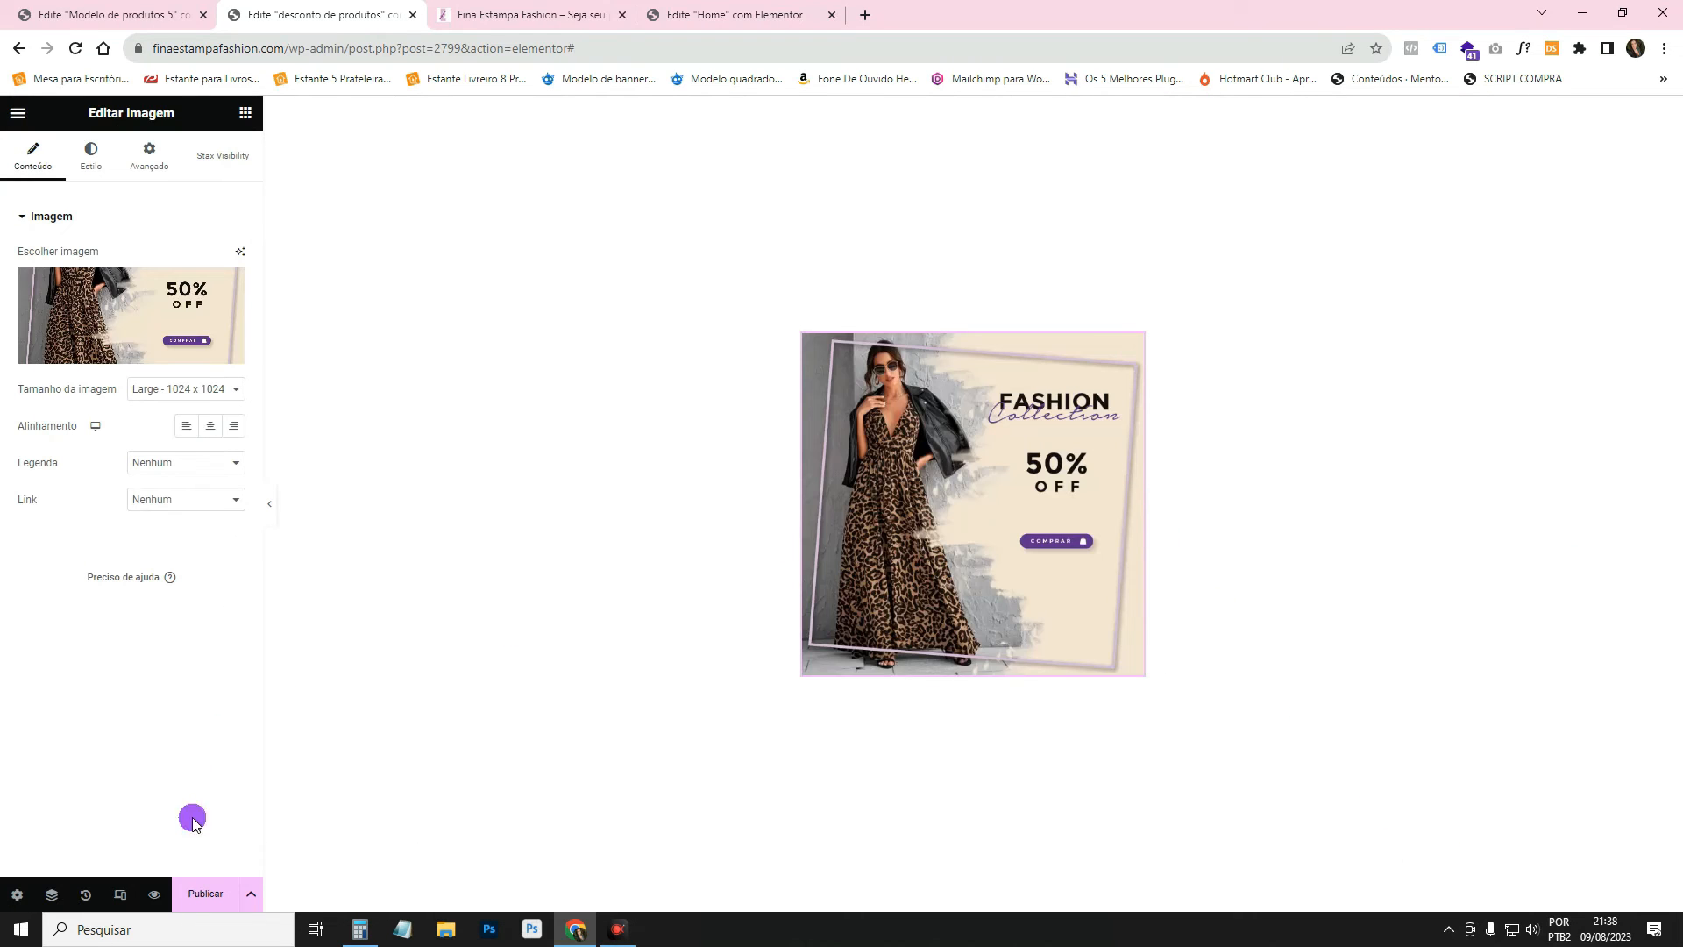
click(218, 896)
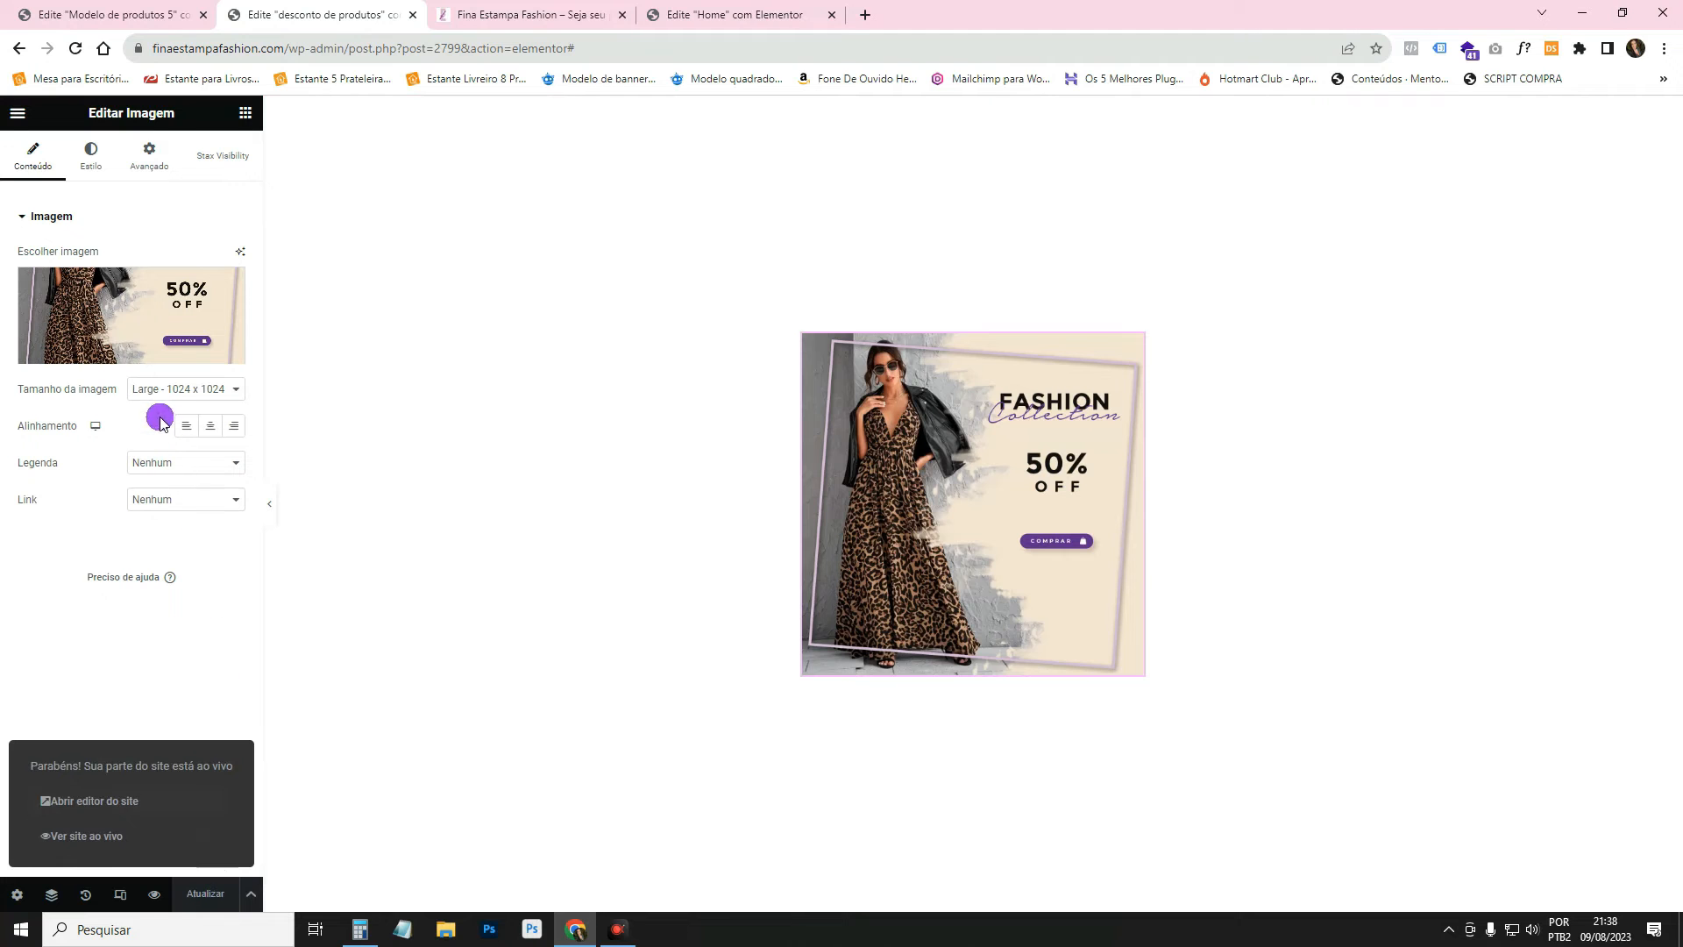
In the Home page's loop grid, choose "desconto de produtos" as the alternate template and set its position in grid to 3.
click(601, 8)
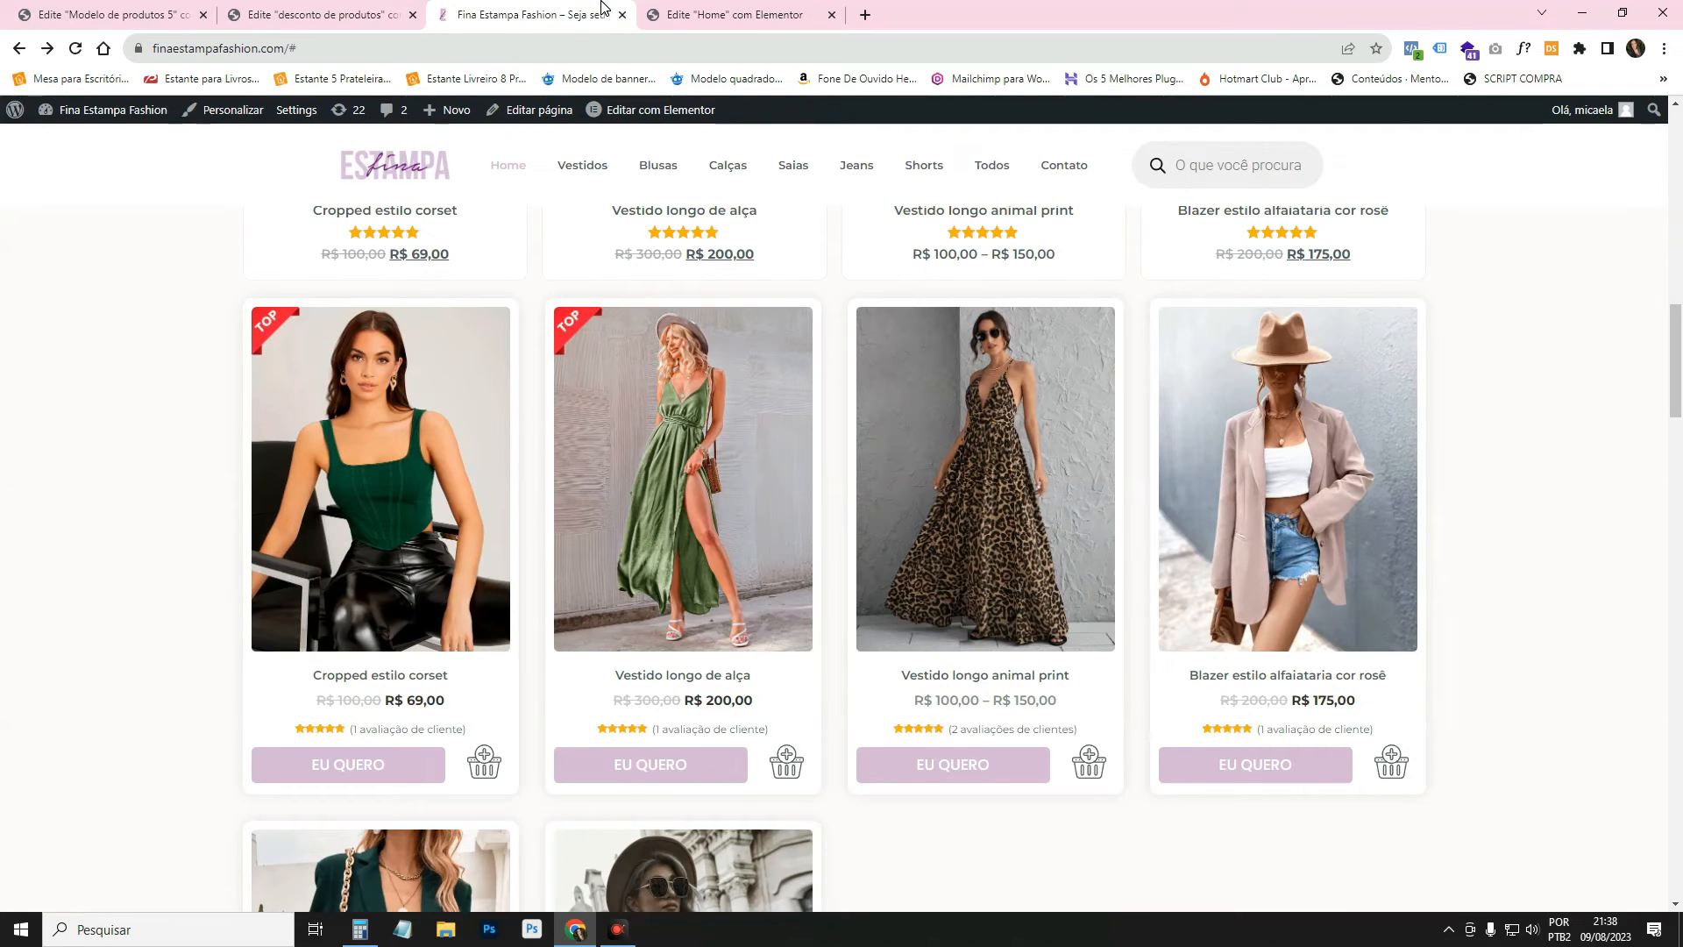
click(674, 11)
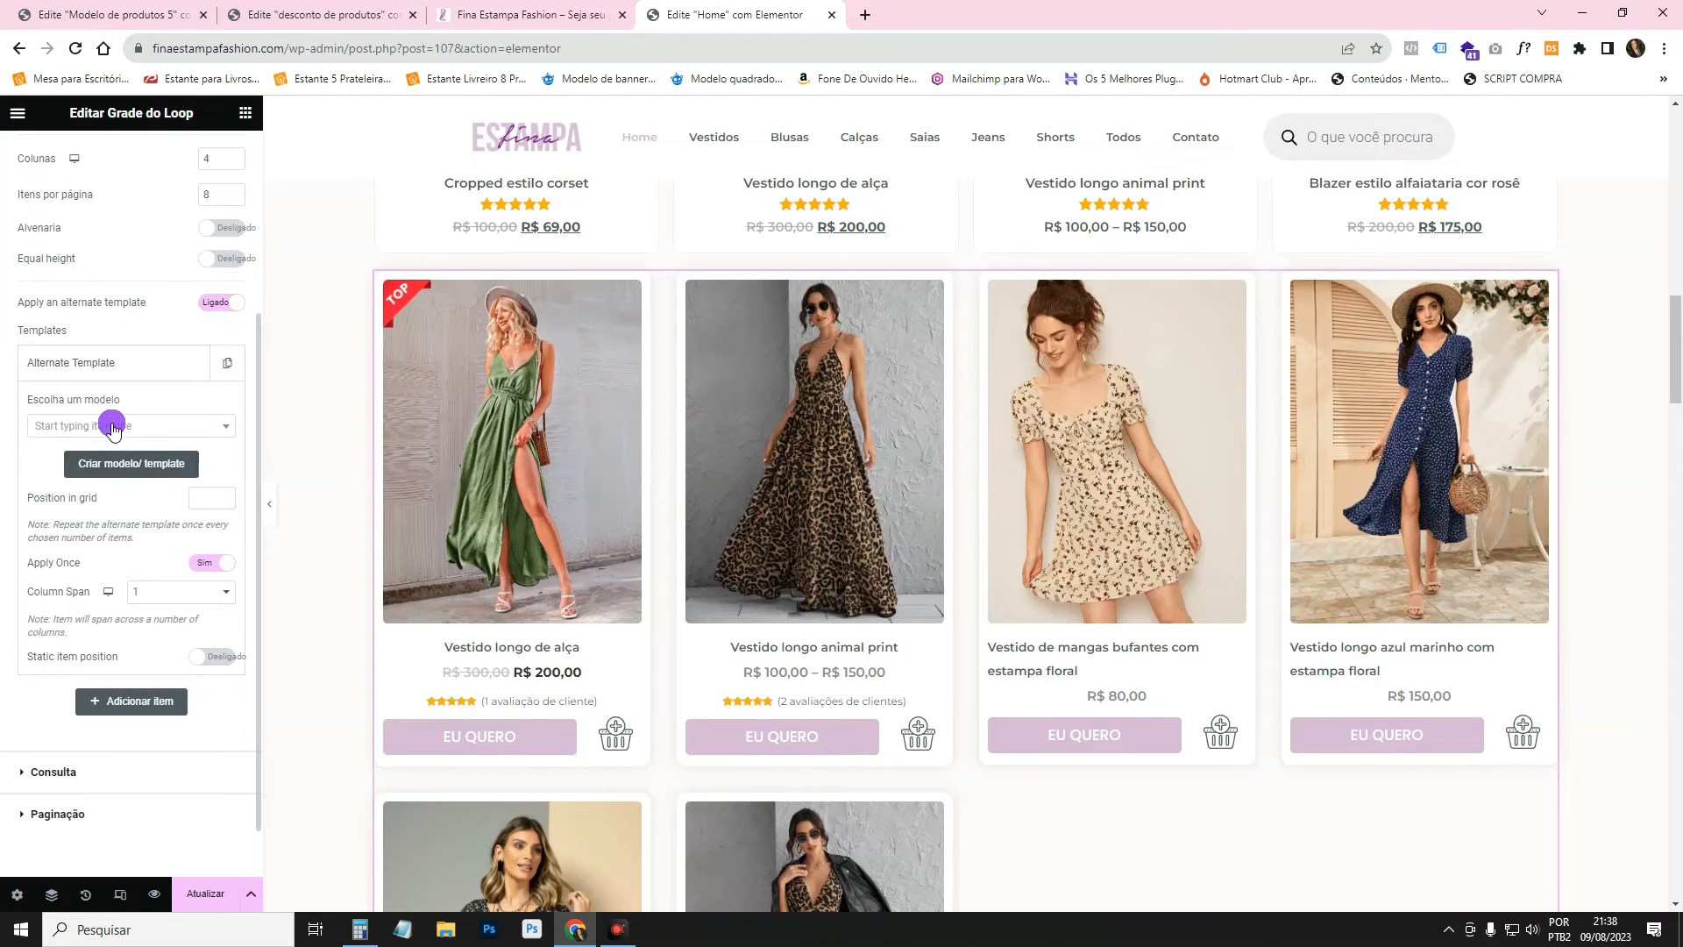
click(113, 427)
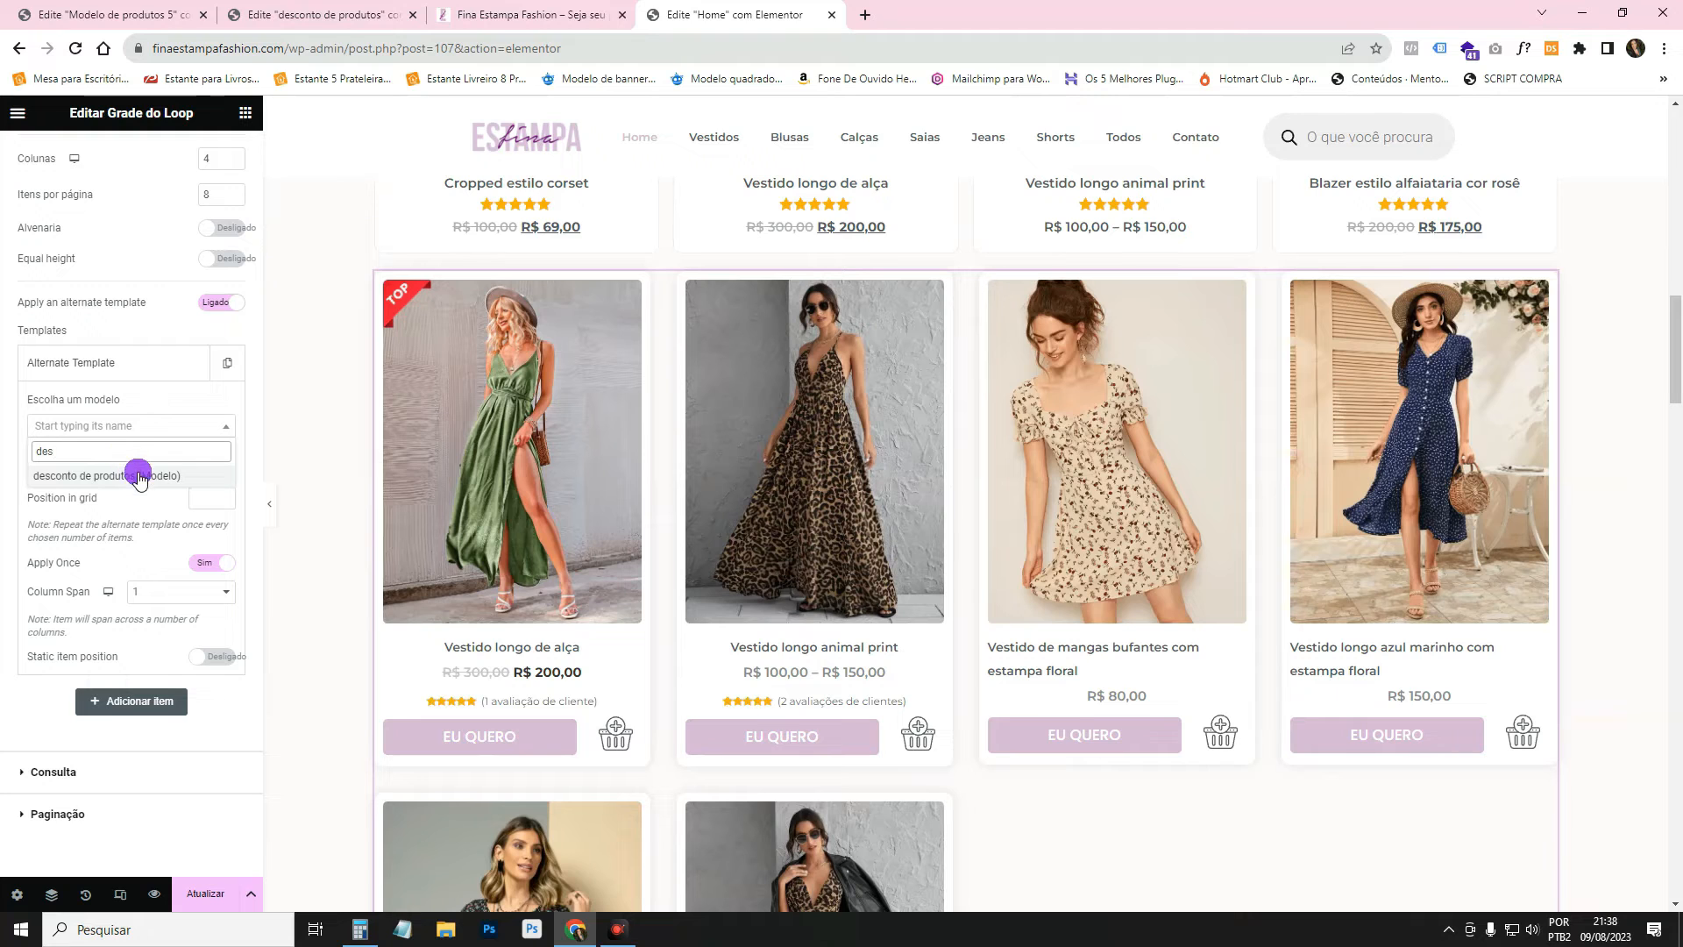
click(141, 480)
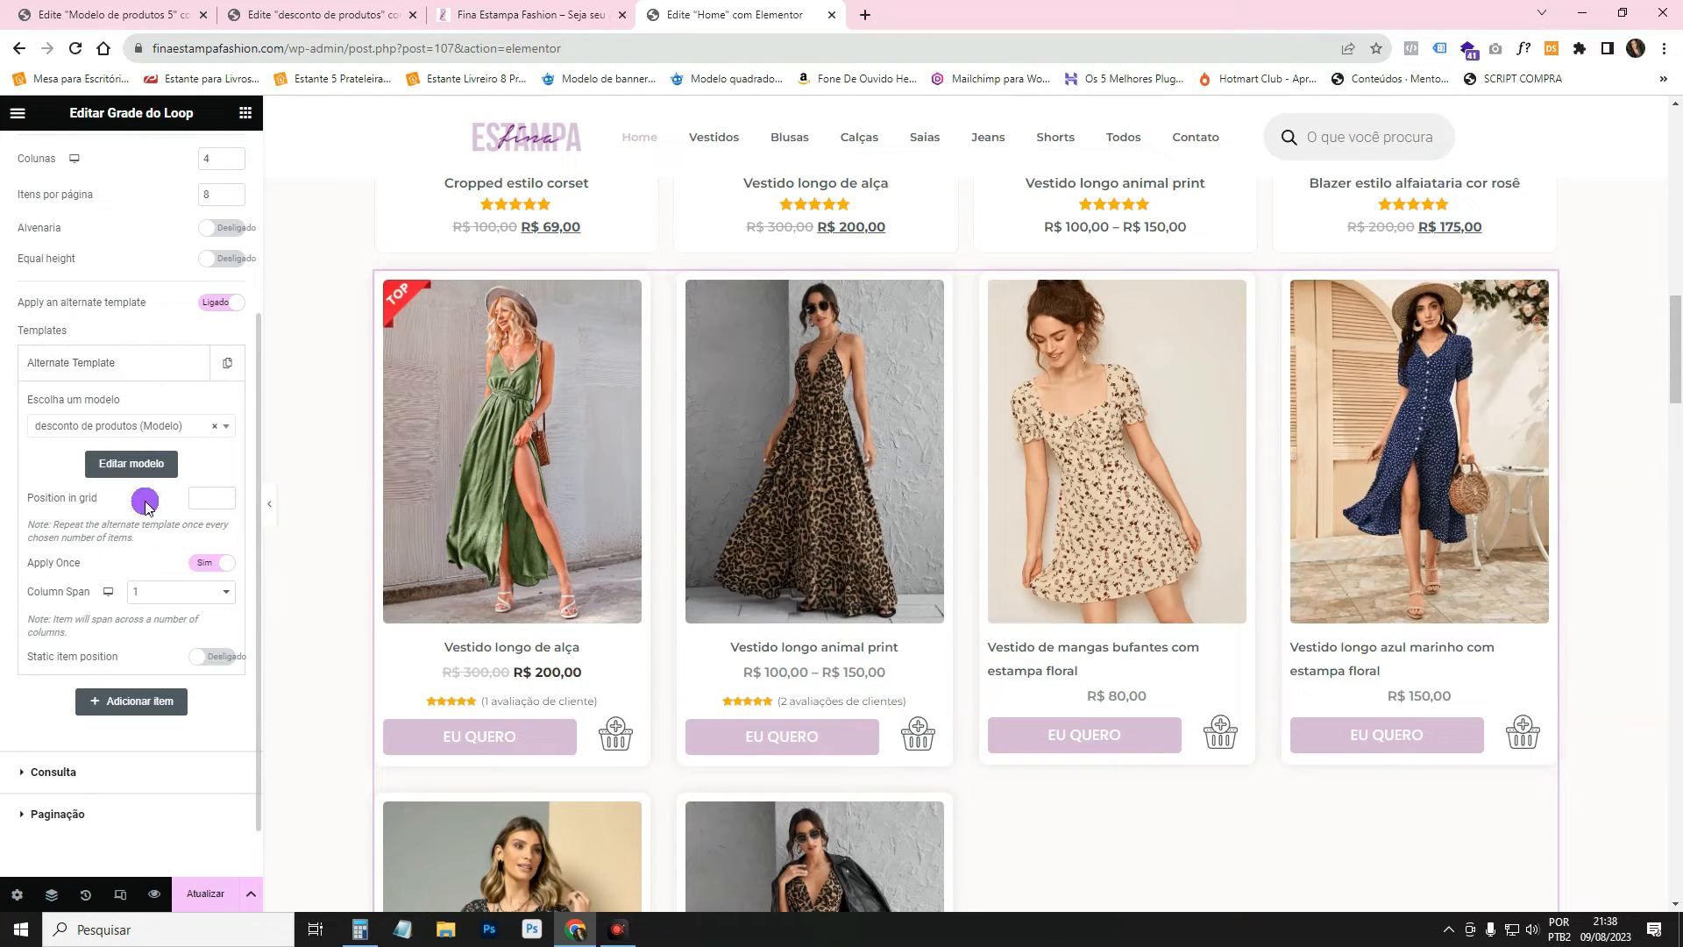
text(2)
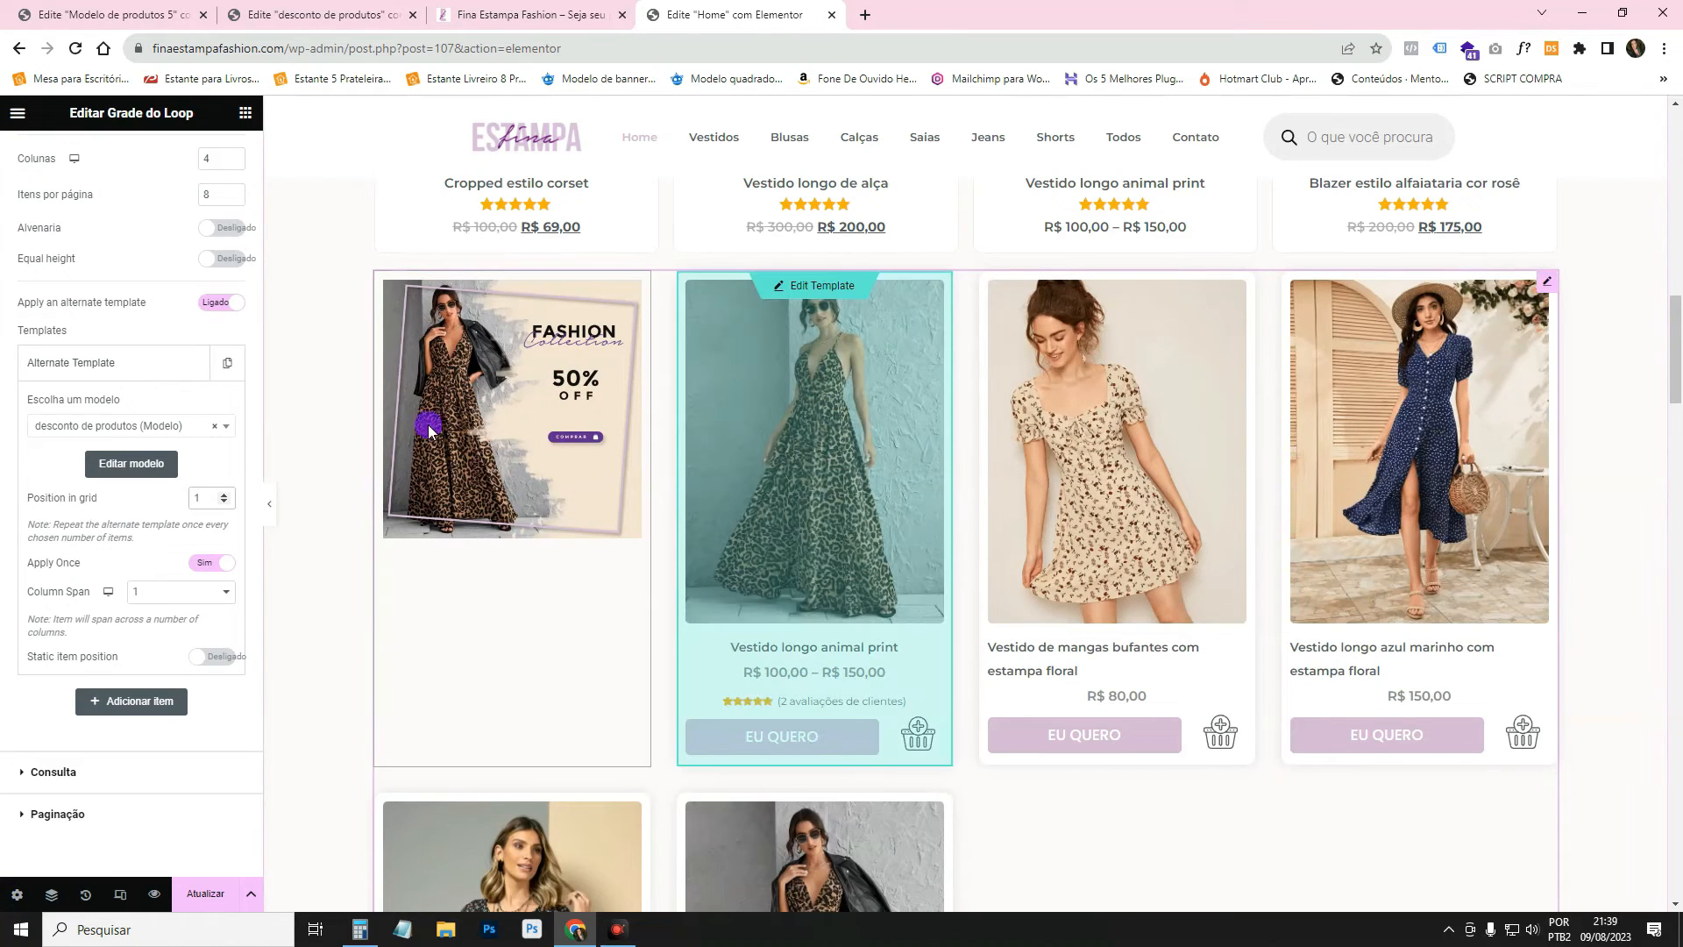
text(3)
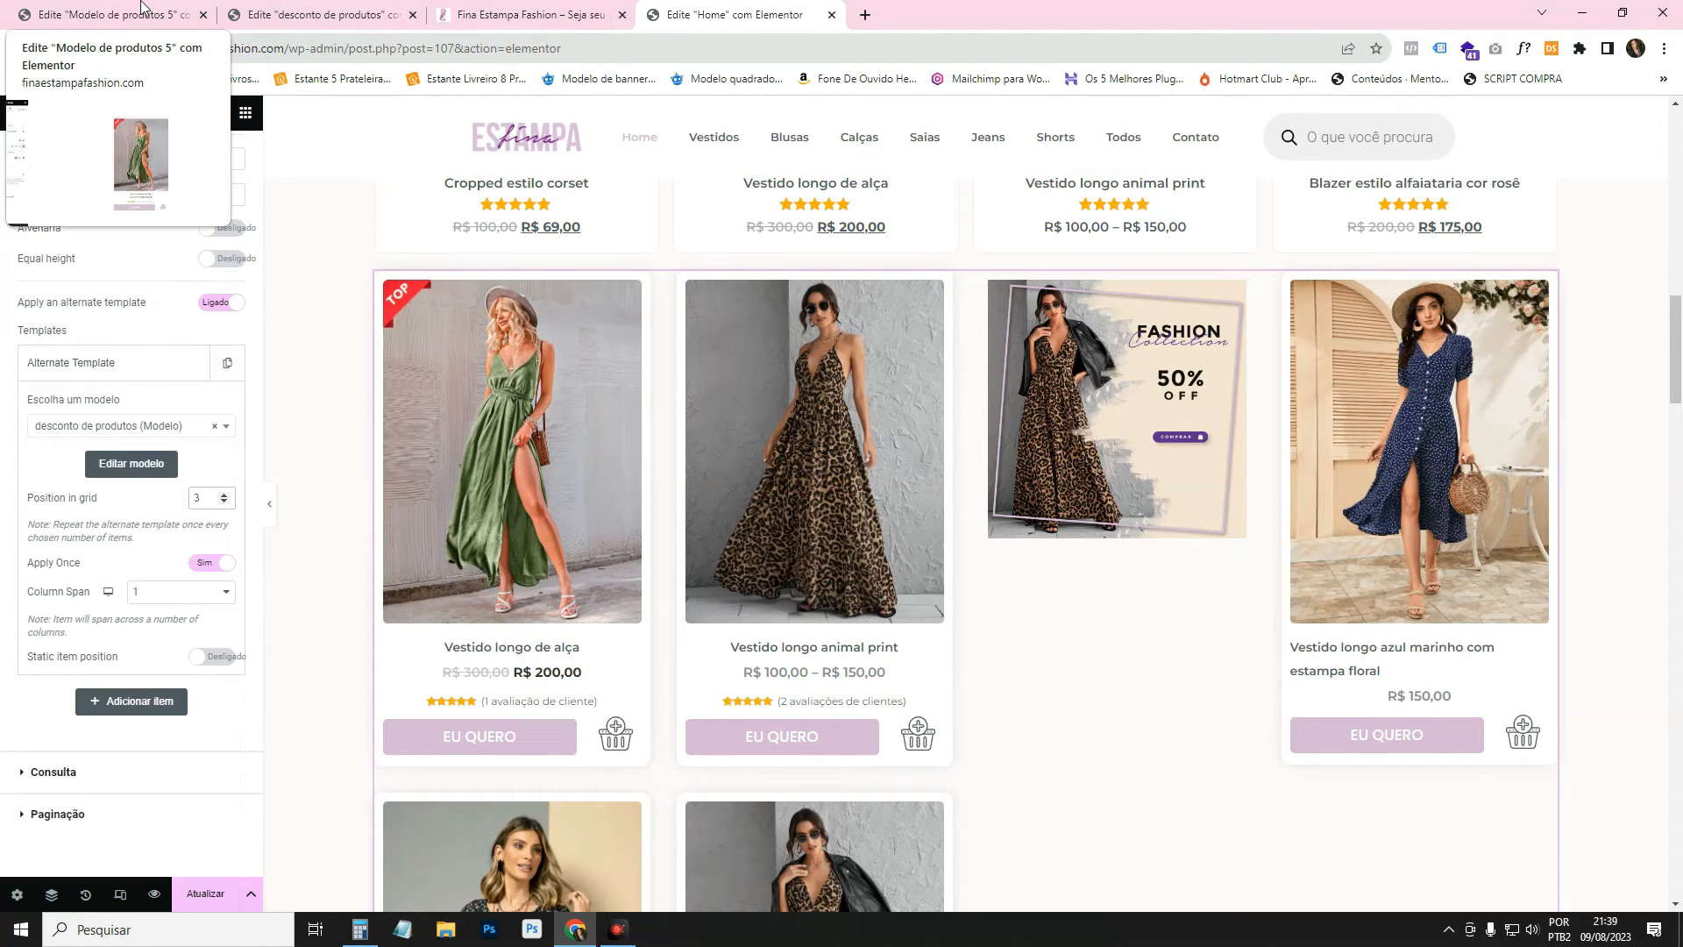
In the "desconto de produtos" template, replace the banner image with an uploaded 3-2.png and update the template.
click(519, 6)
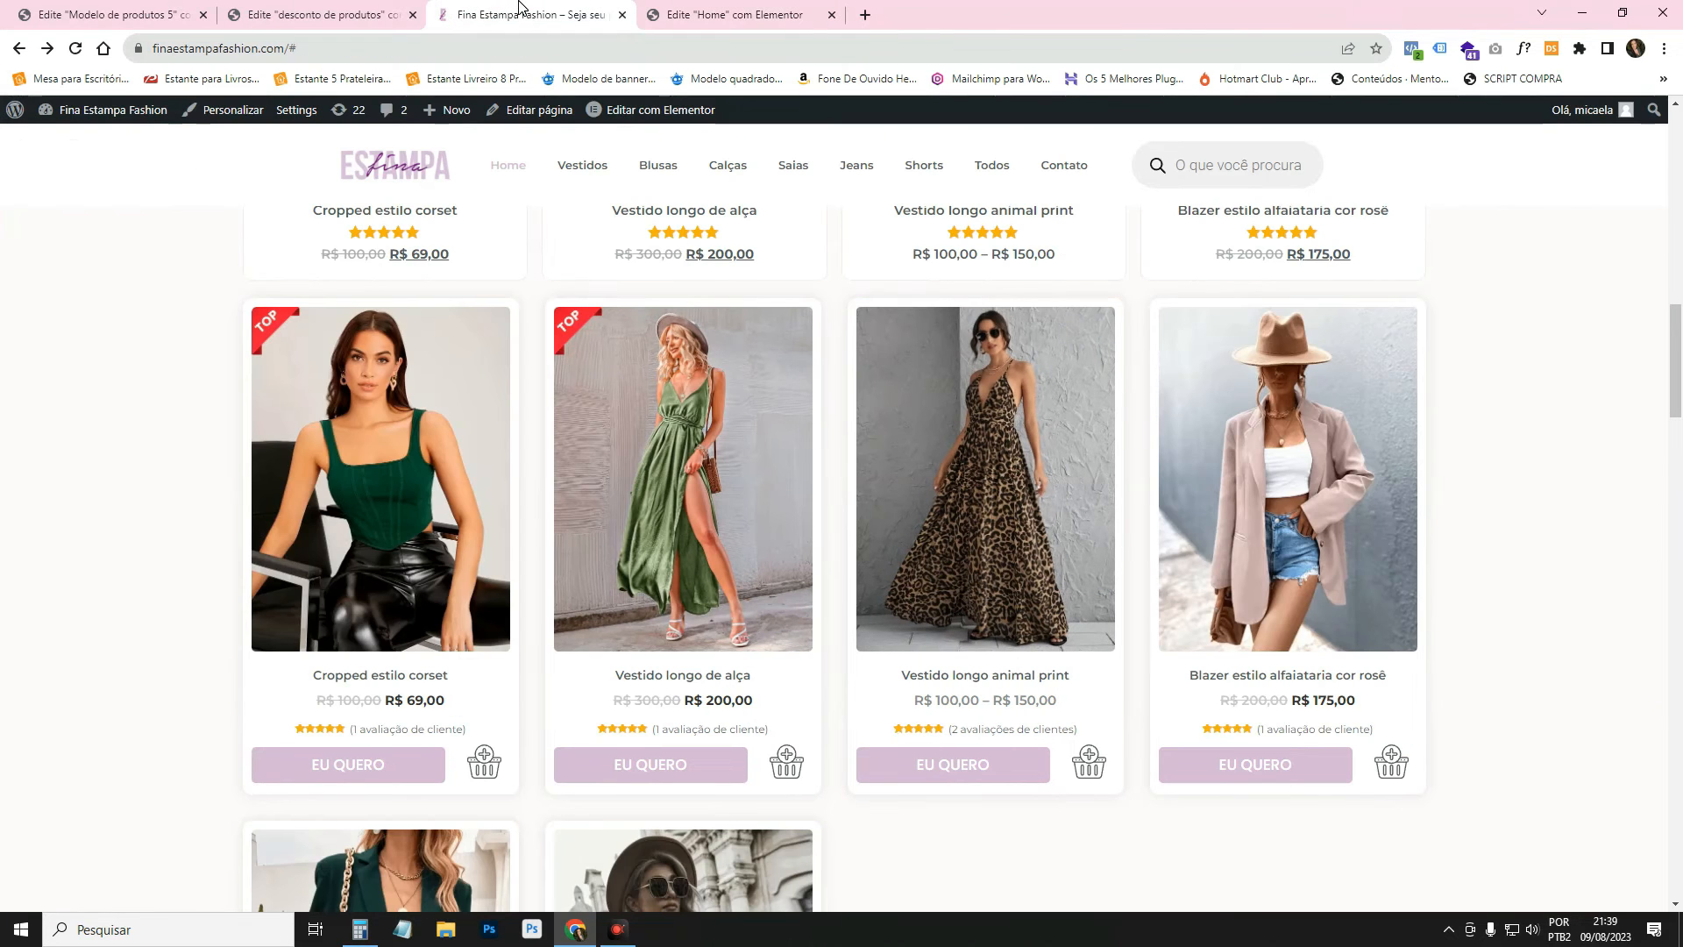
click(196, 8)
click(289, 14)
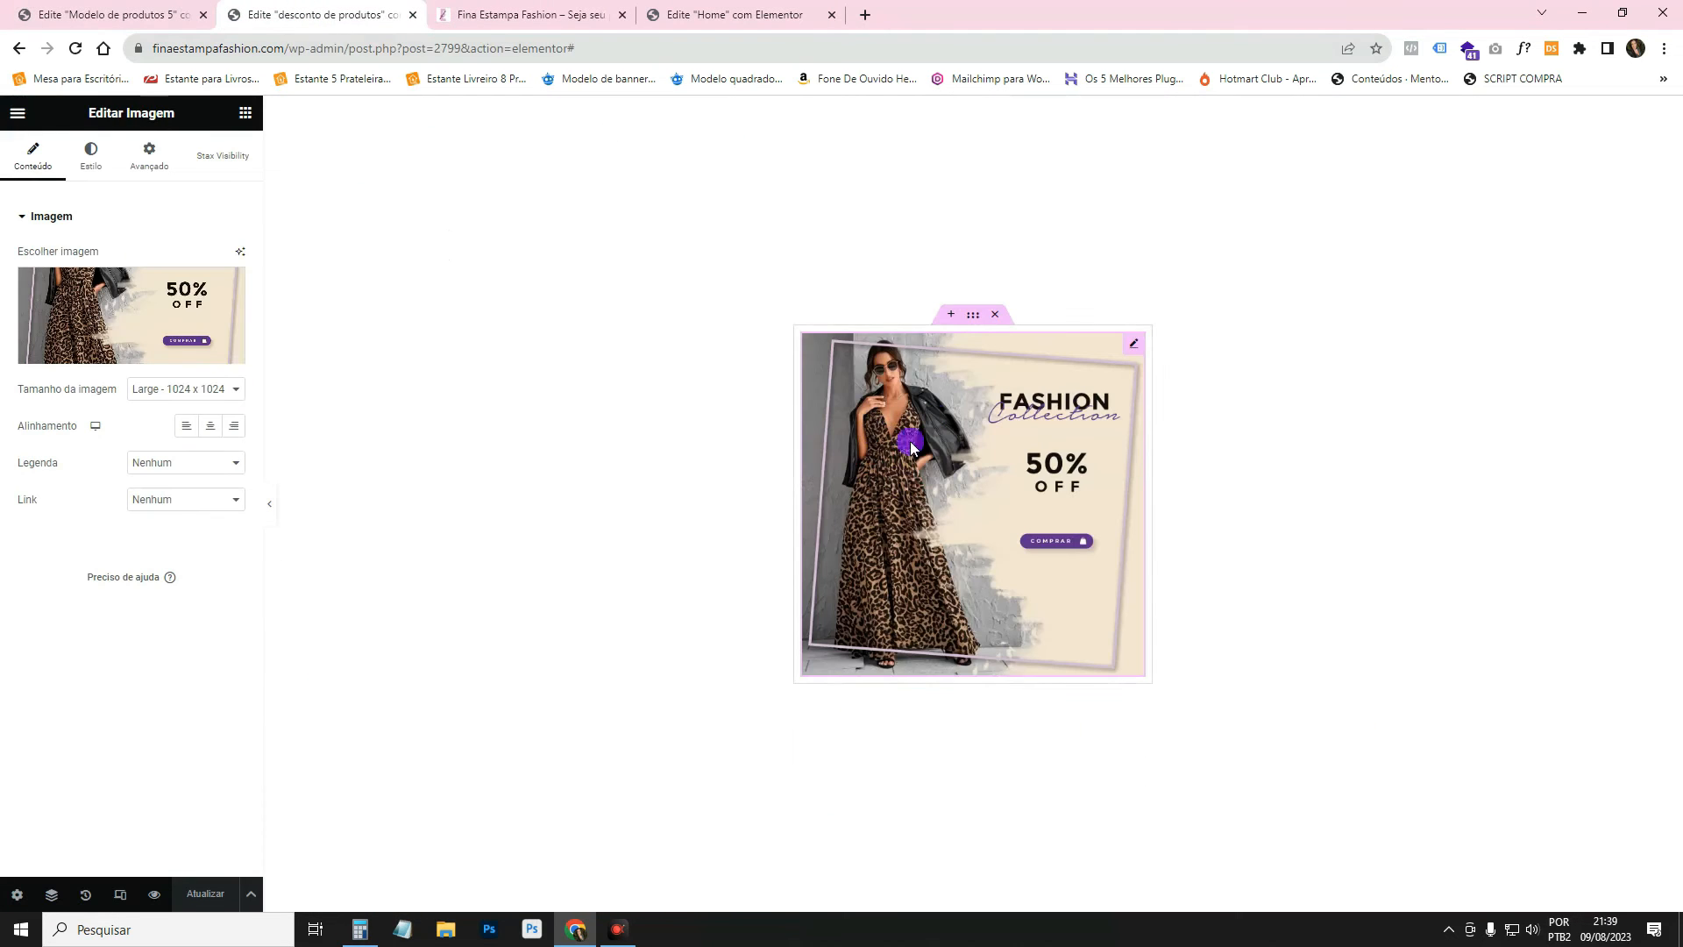
click(191, 388)
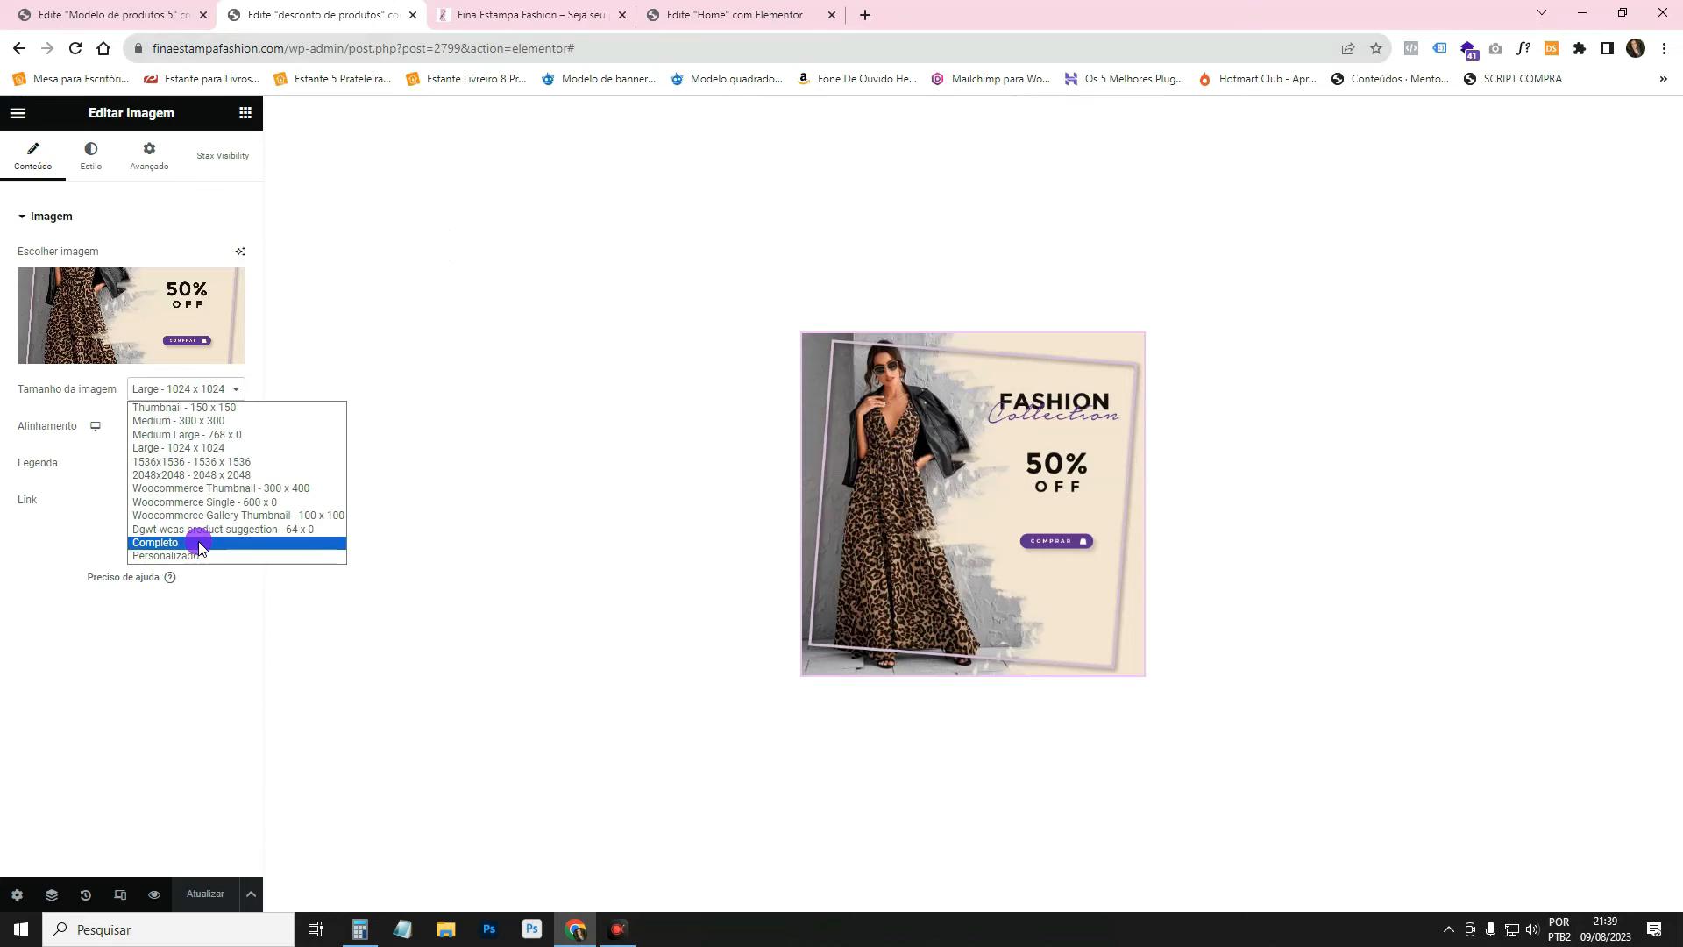
click(158, 298)
scroll(745, 366, down, 2)
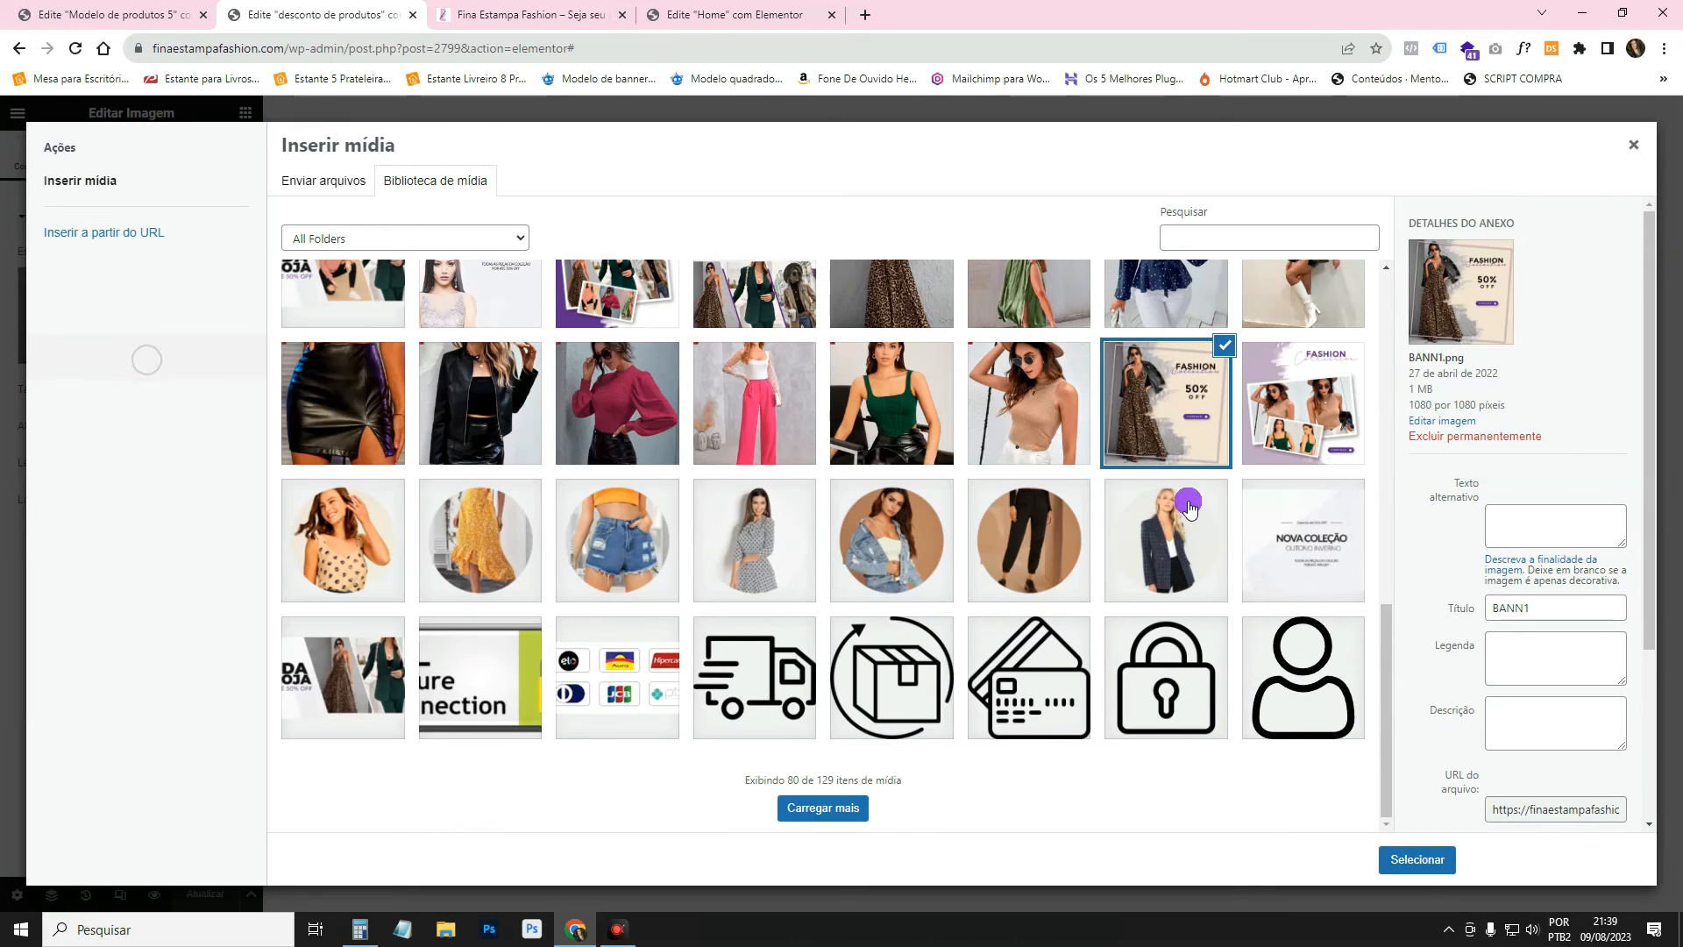
click(828, 811)
scroll(1059, 646, up, 18)
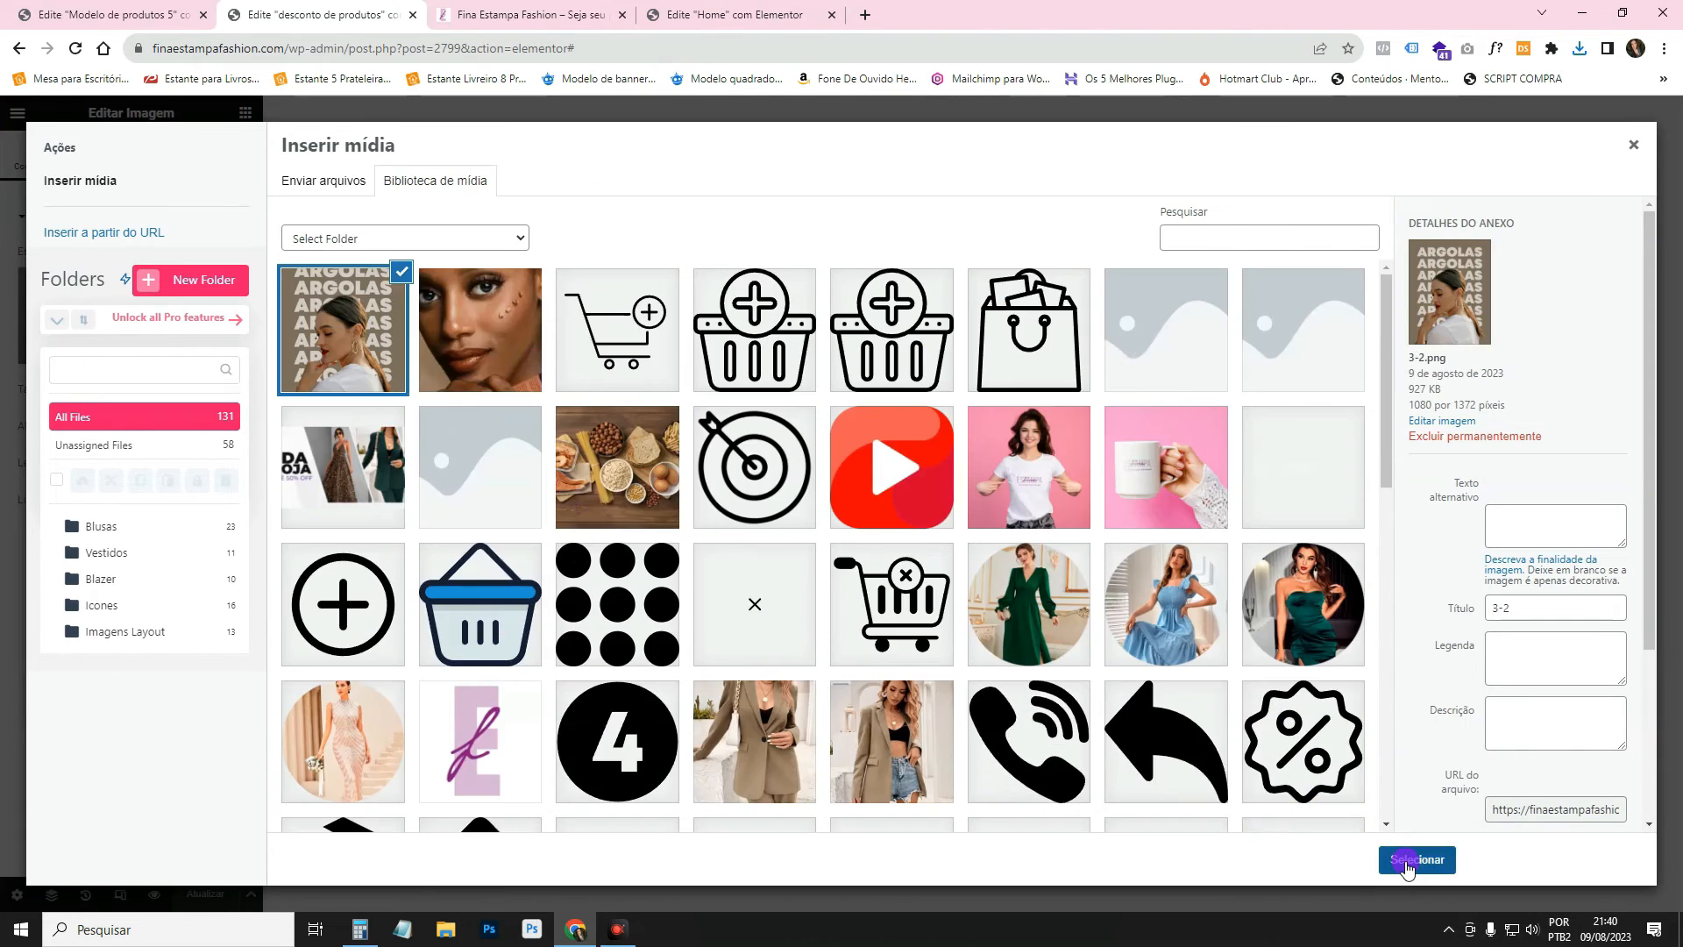
click(1414, 858)
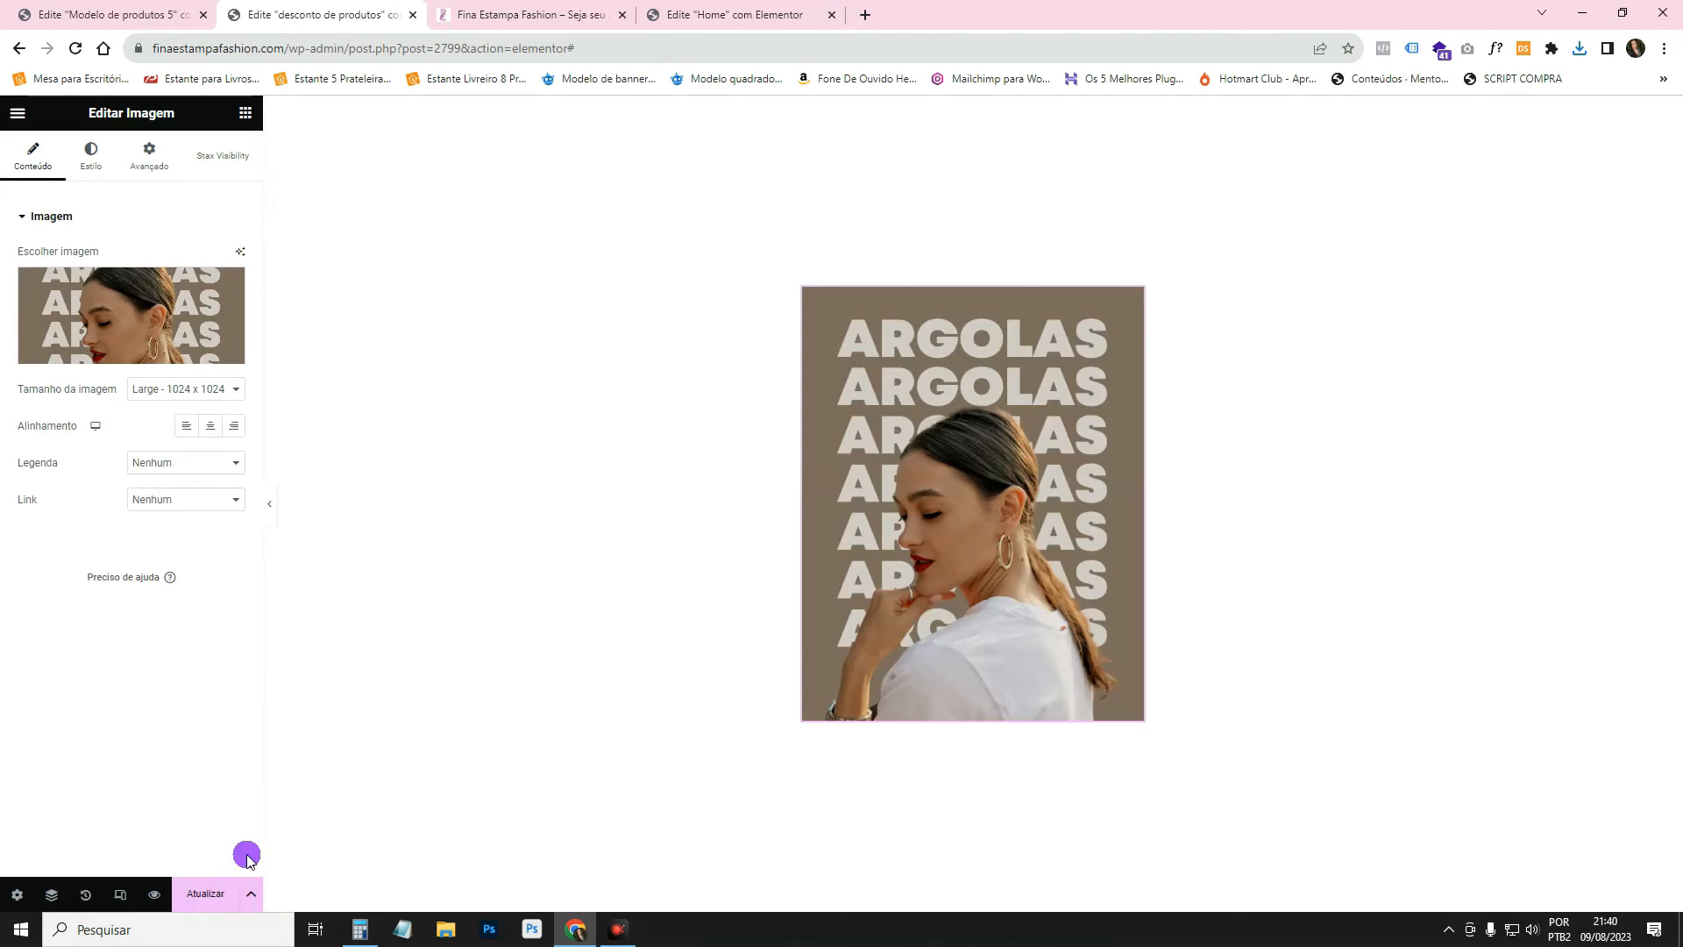
click(197, 895)
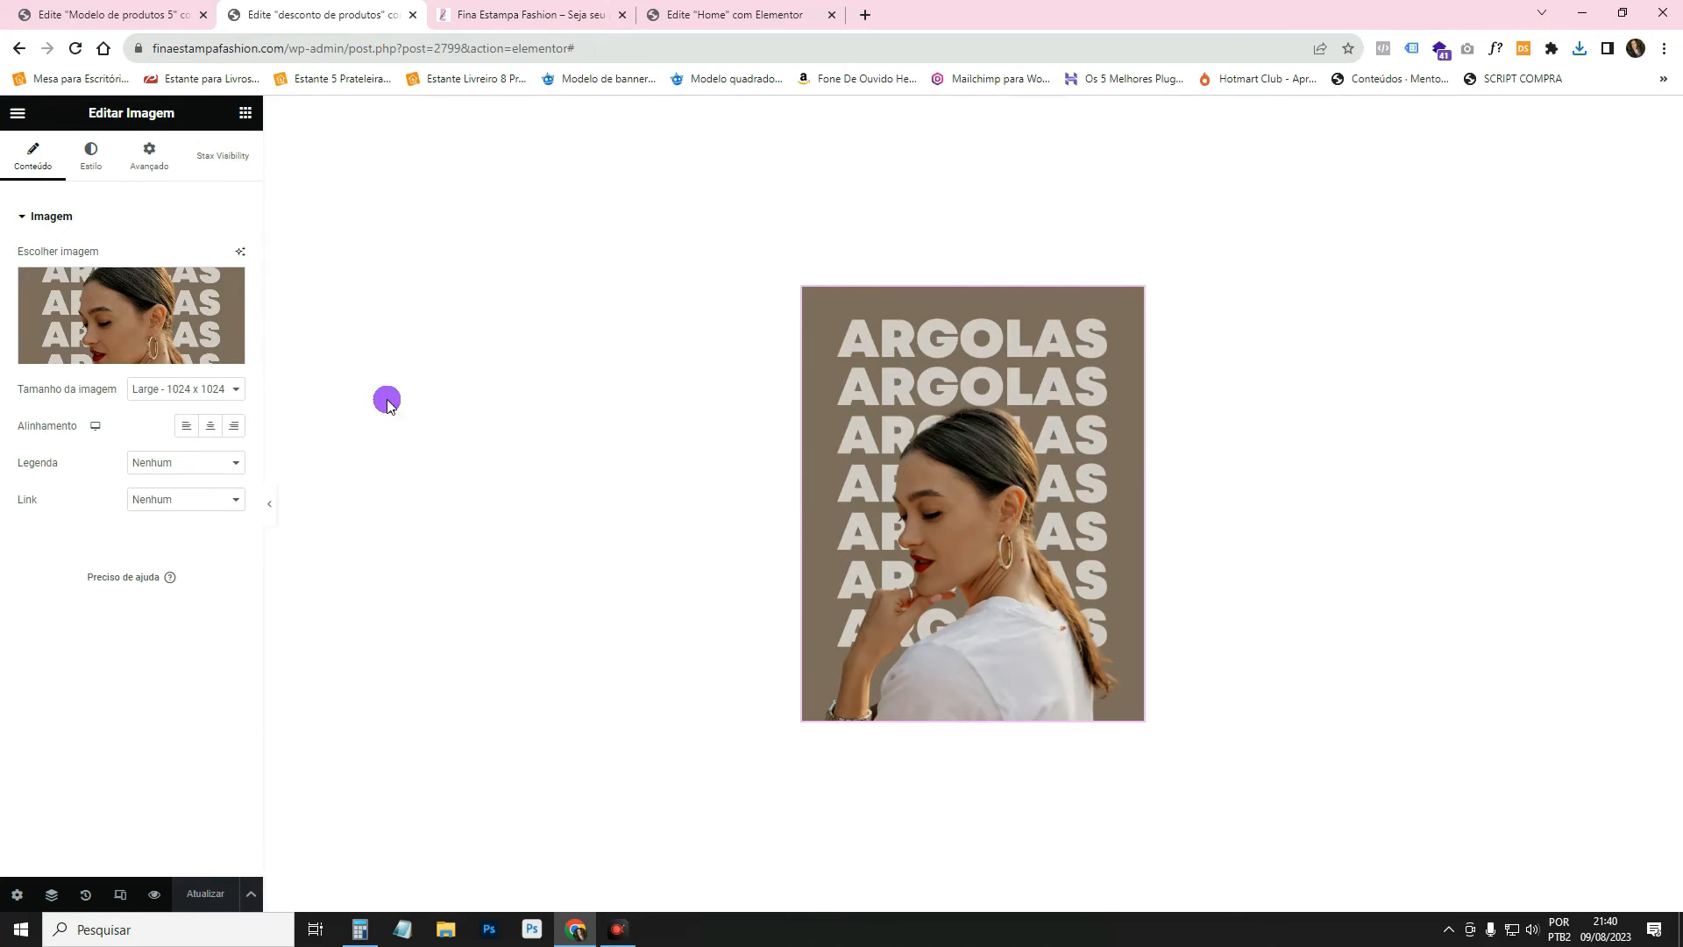
Reload the alternate template in the Home page's loop grid by changing its grid position and setting it back to 3.
click(698, 7)
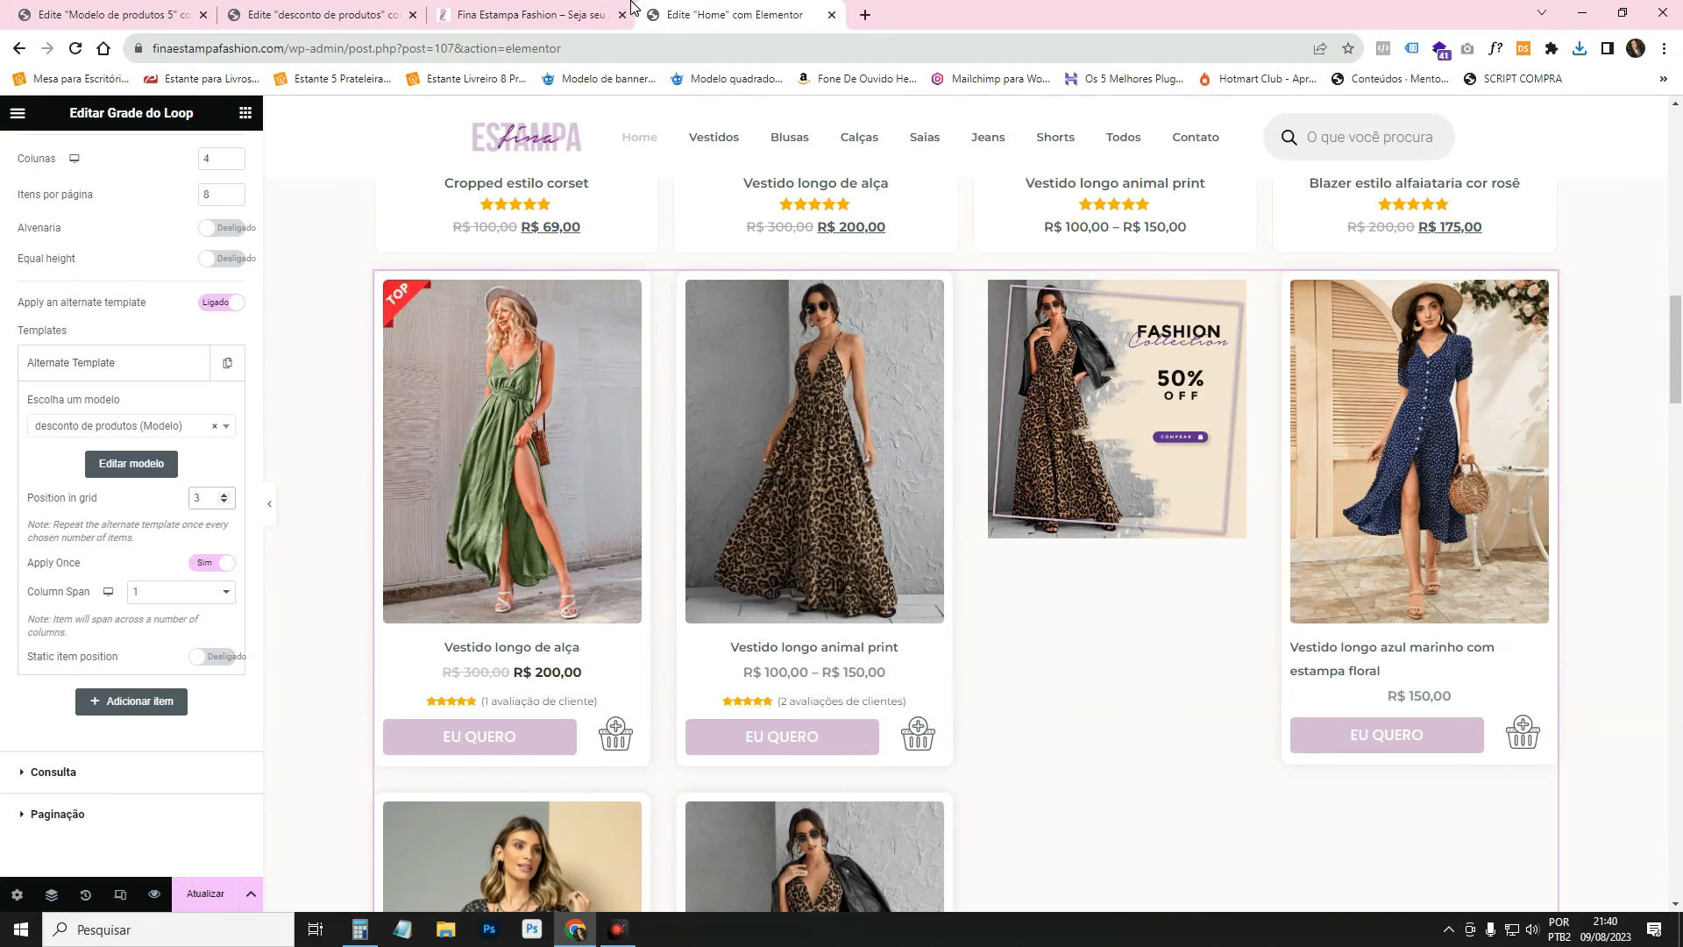
click(225, 494)
click(227, 503)
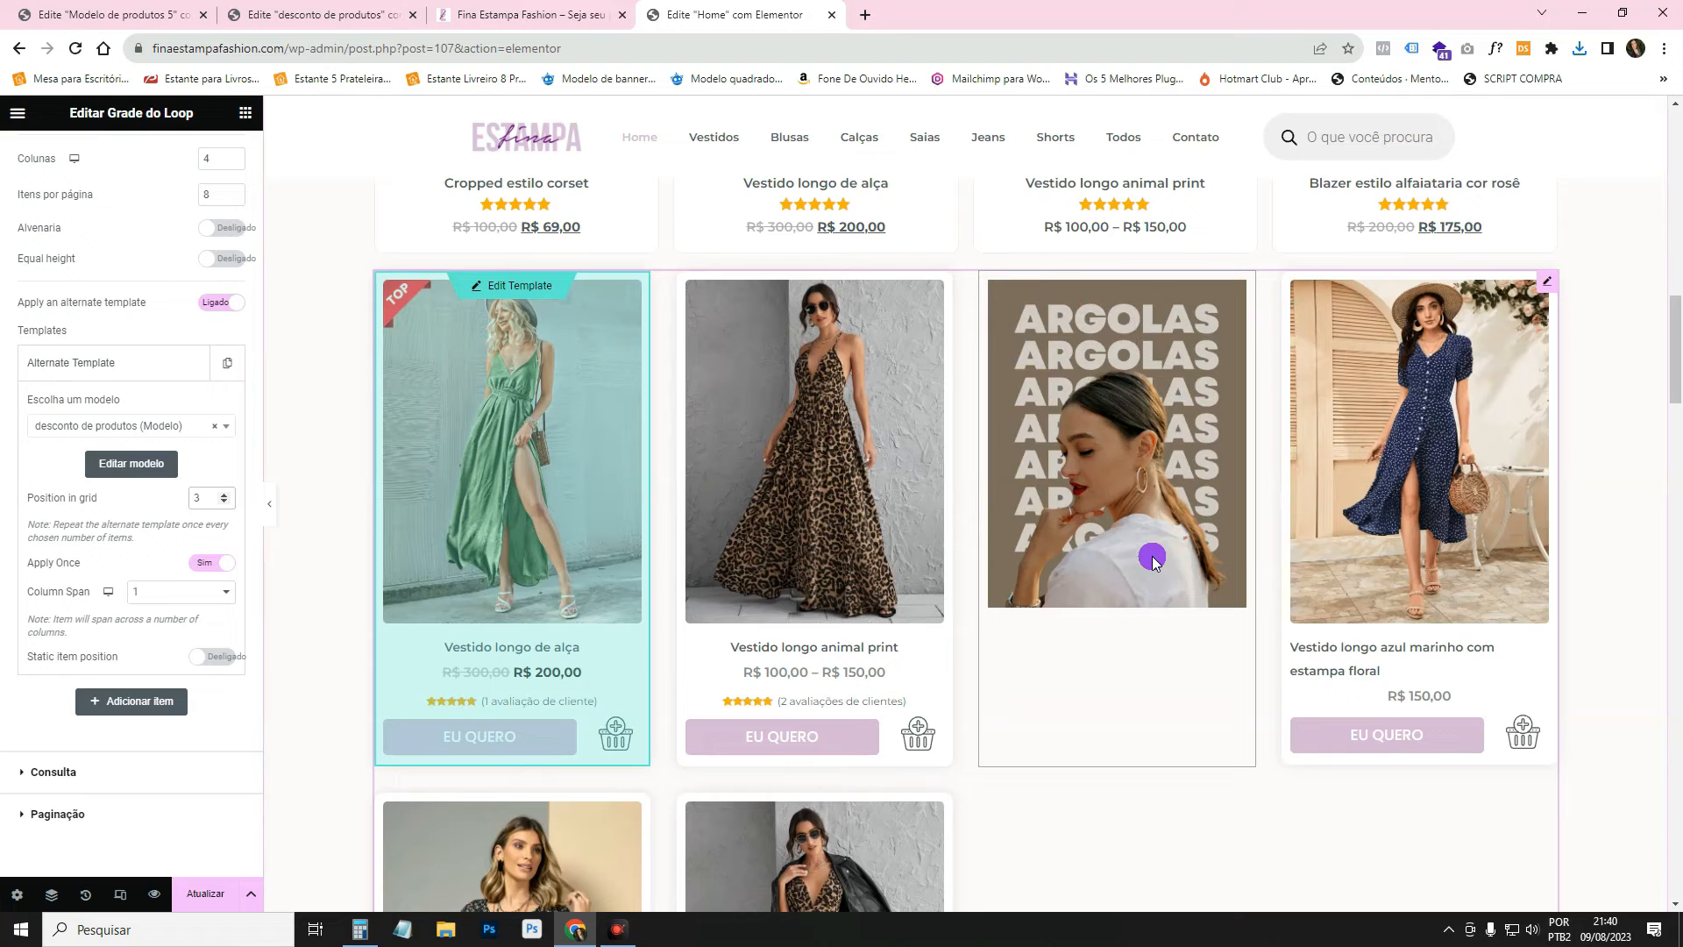
Delete the image widget from the "desconto de produtos" template and give its container a classic background with the image 3-2.png.
click(349, 12)
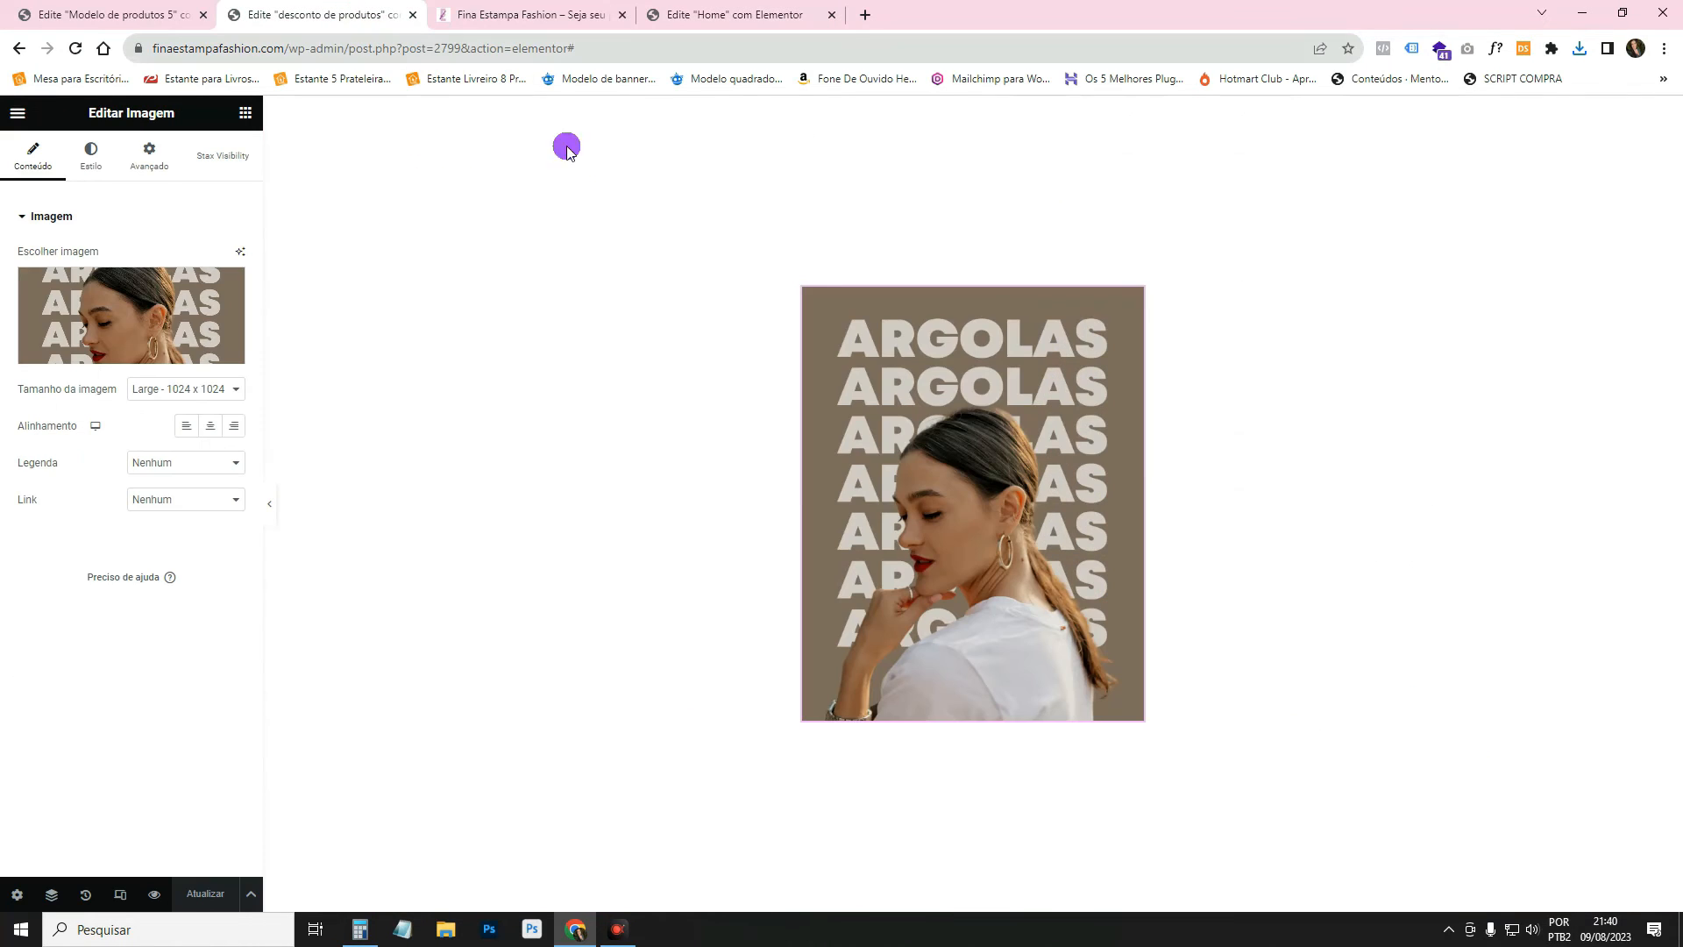
right_click(1129, 302)
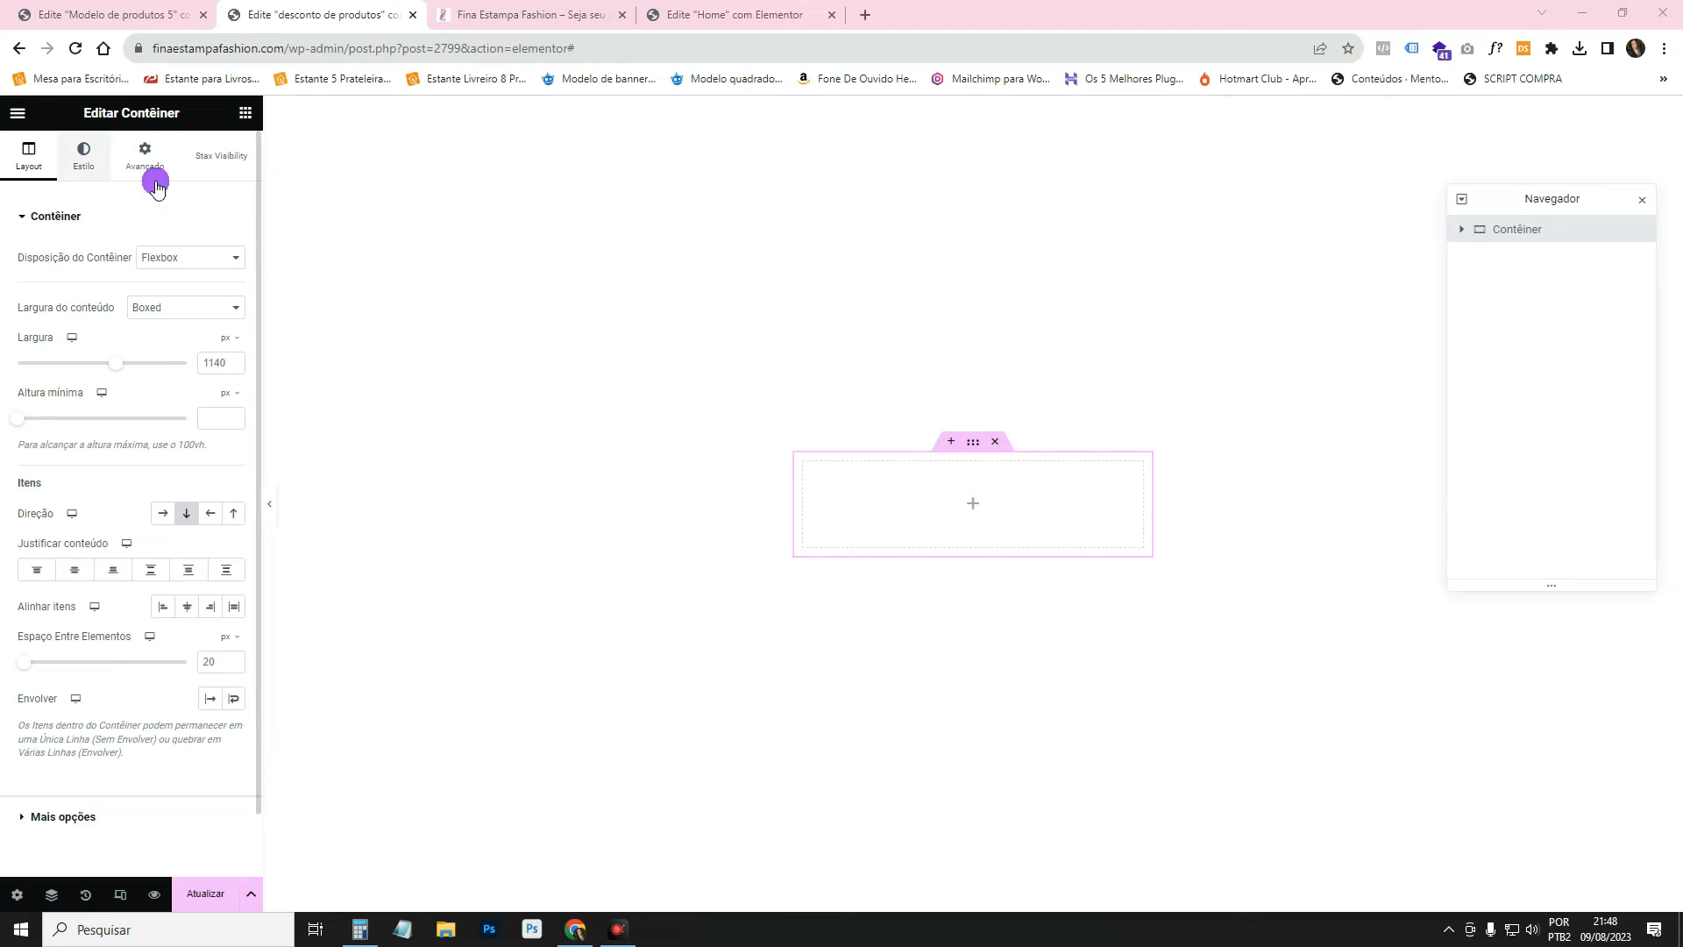
click(83, 162)
click(245, 113)
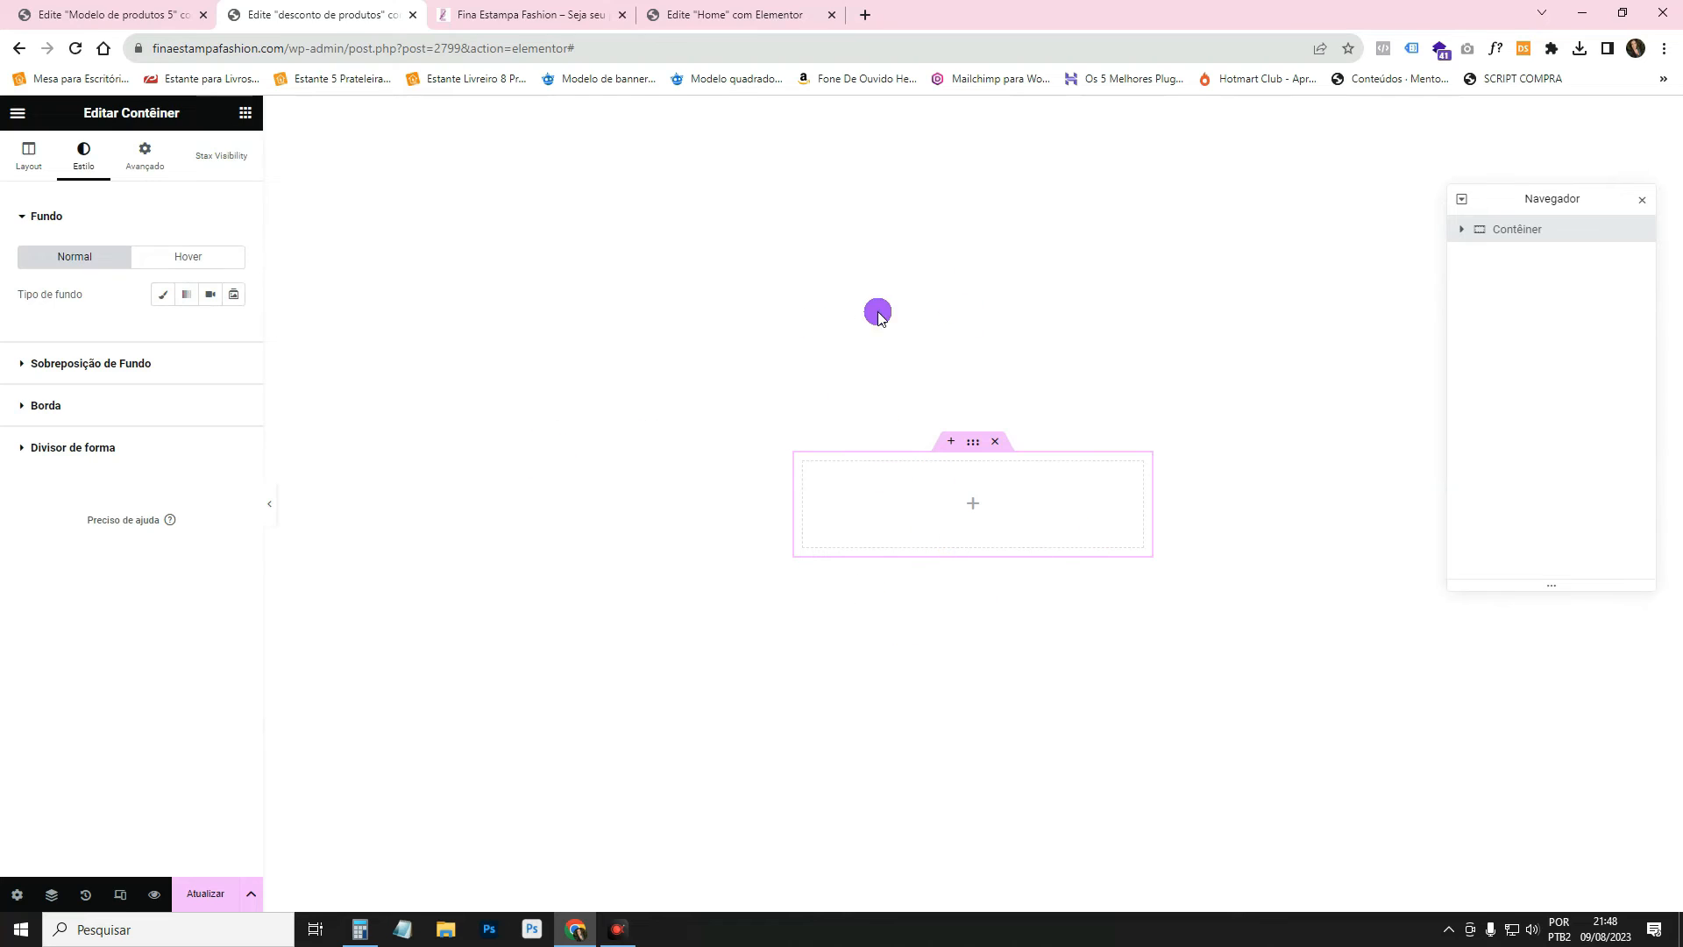
click(168, 296)
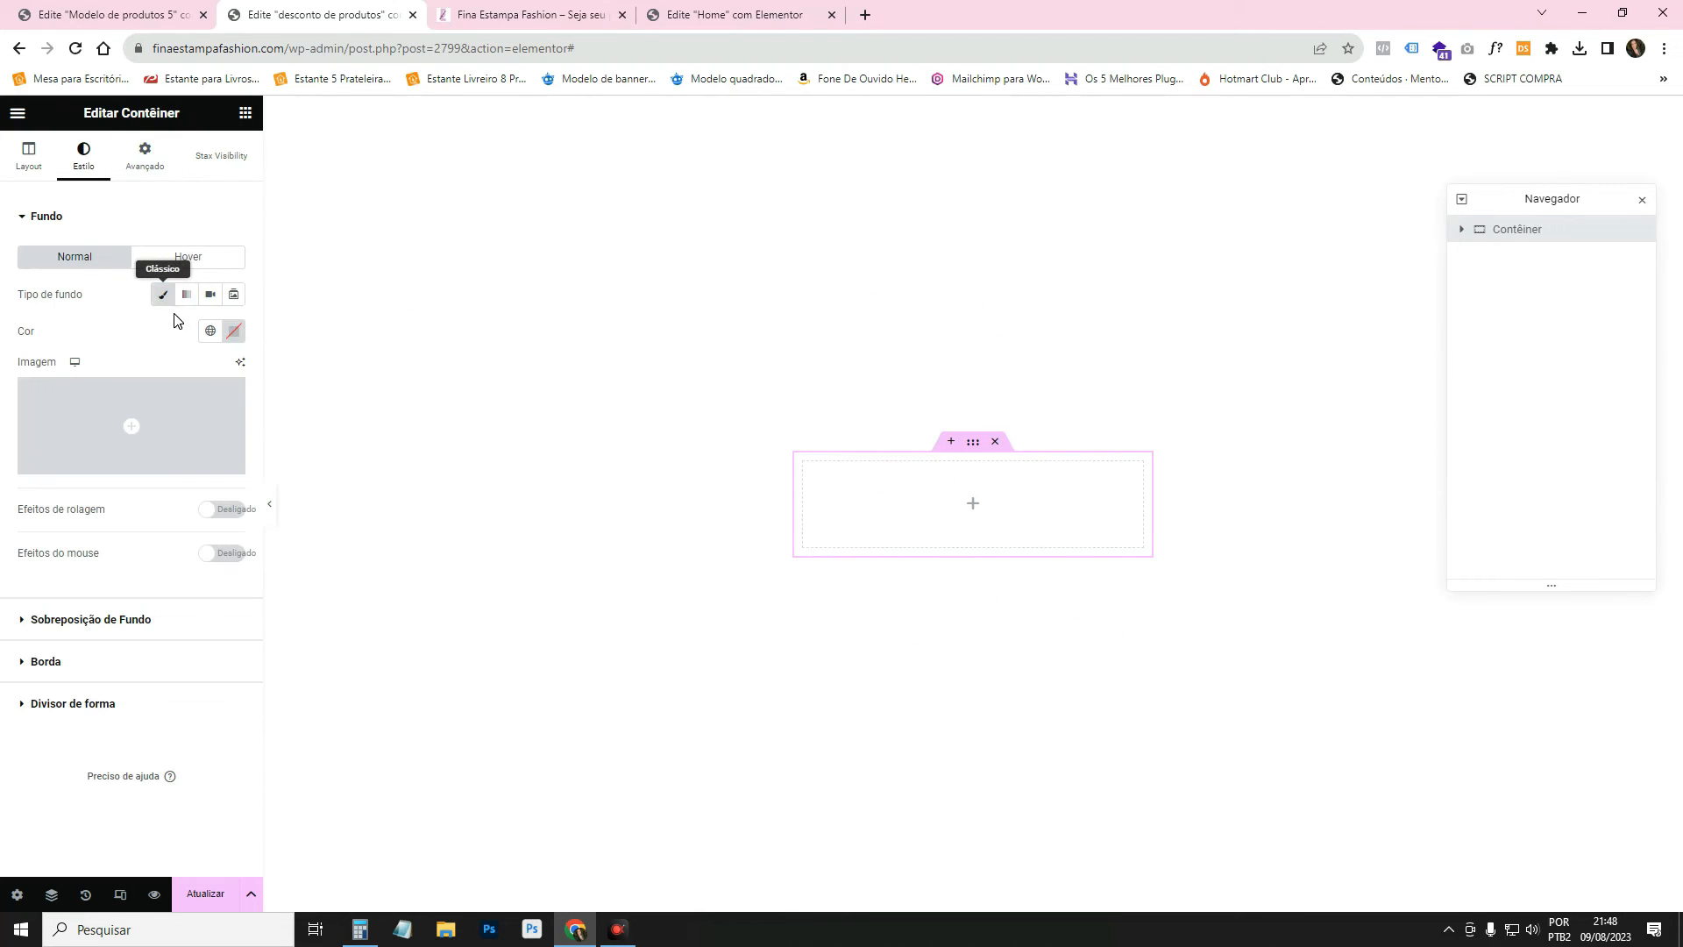
click(206, 418)
click(385, 336)
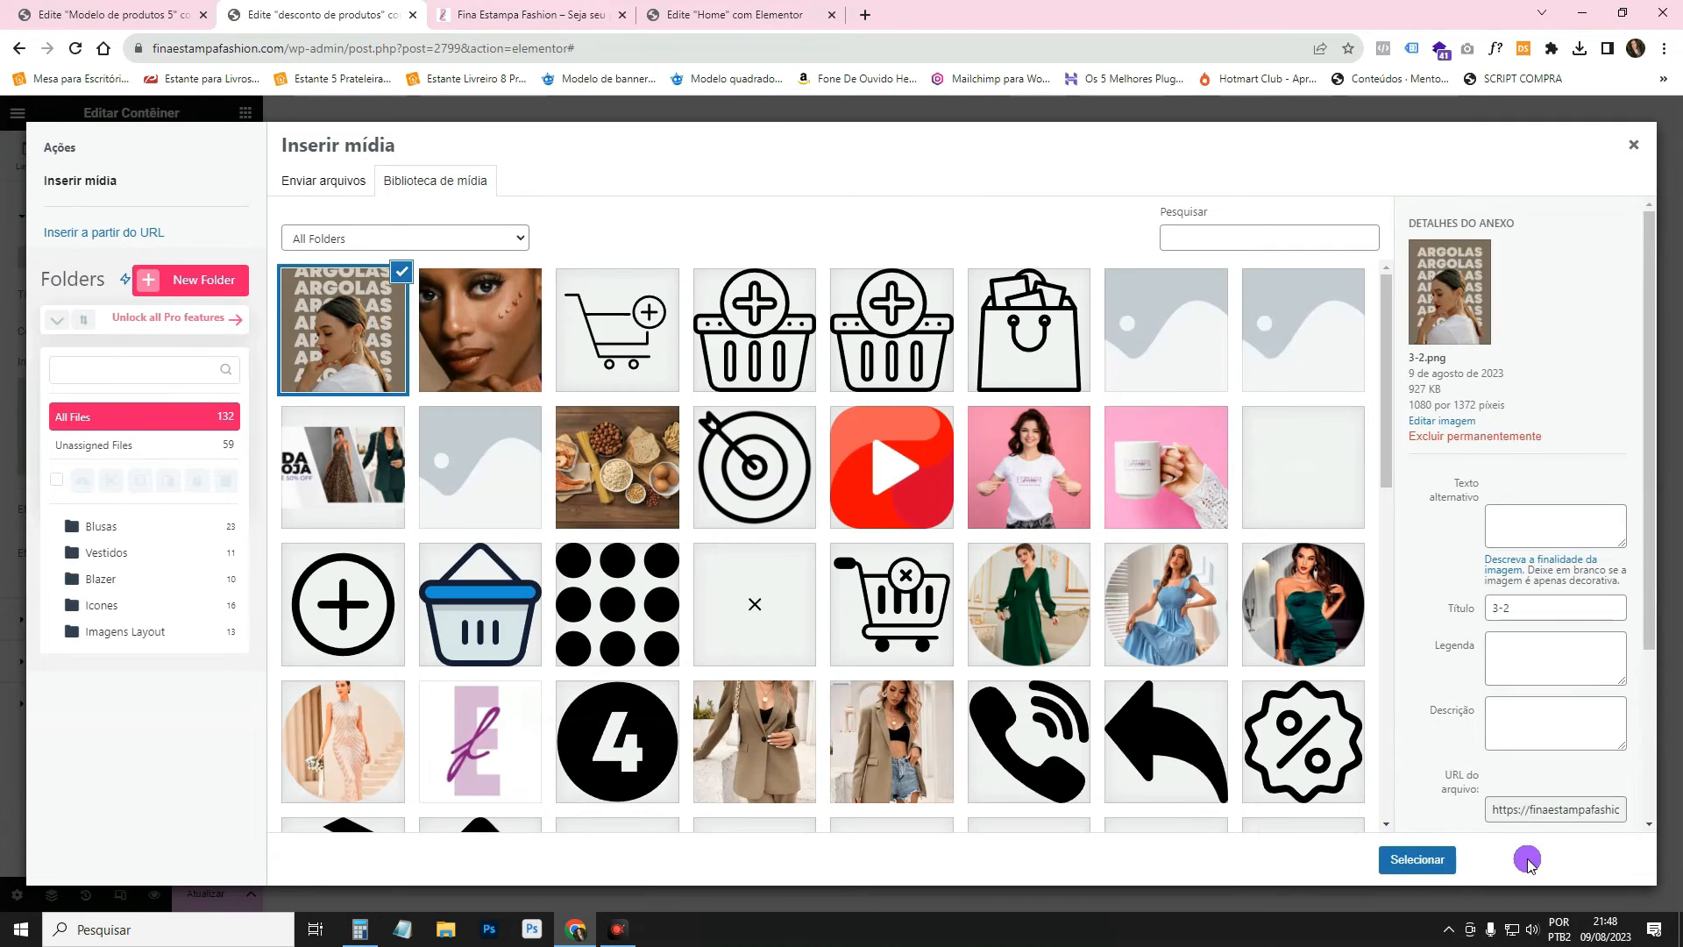
click(1411, 859)
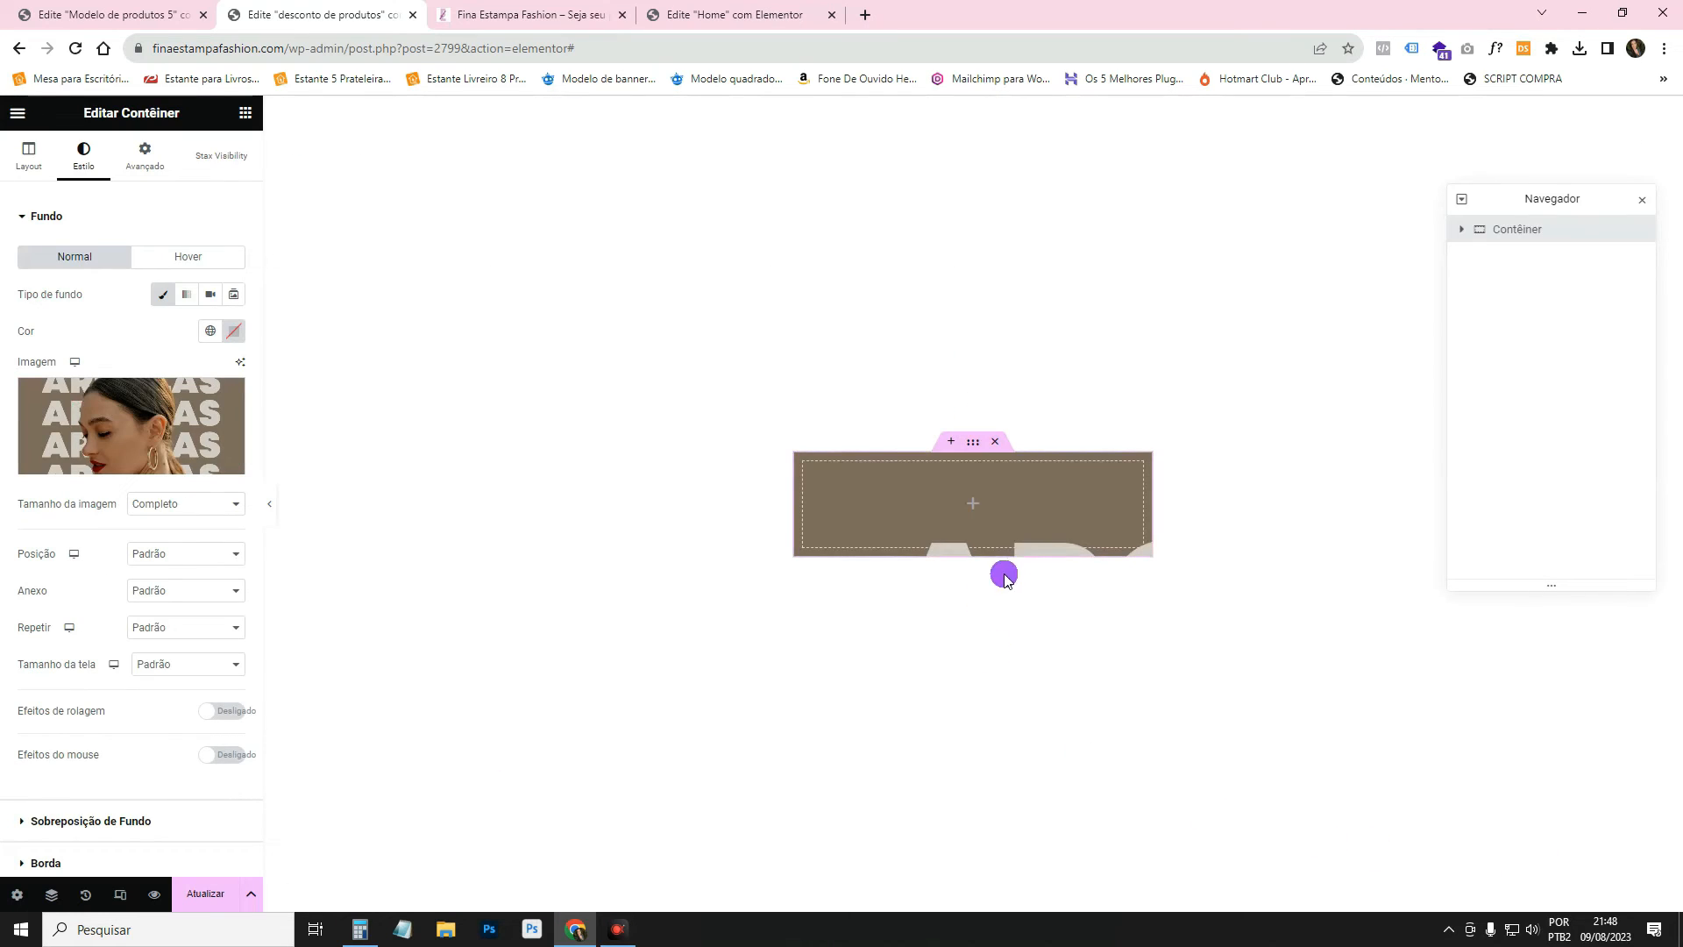
Set the container background image's display size to "Preenchimento completo" in the "desconto de produtos" template.
click(205, 513)
click(202, 538)
click(178, 672)
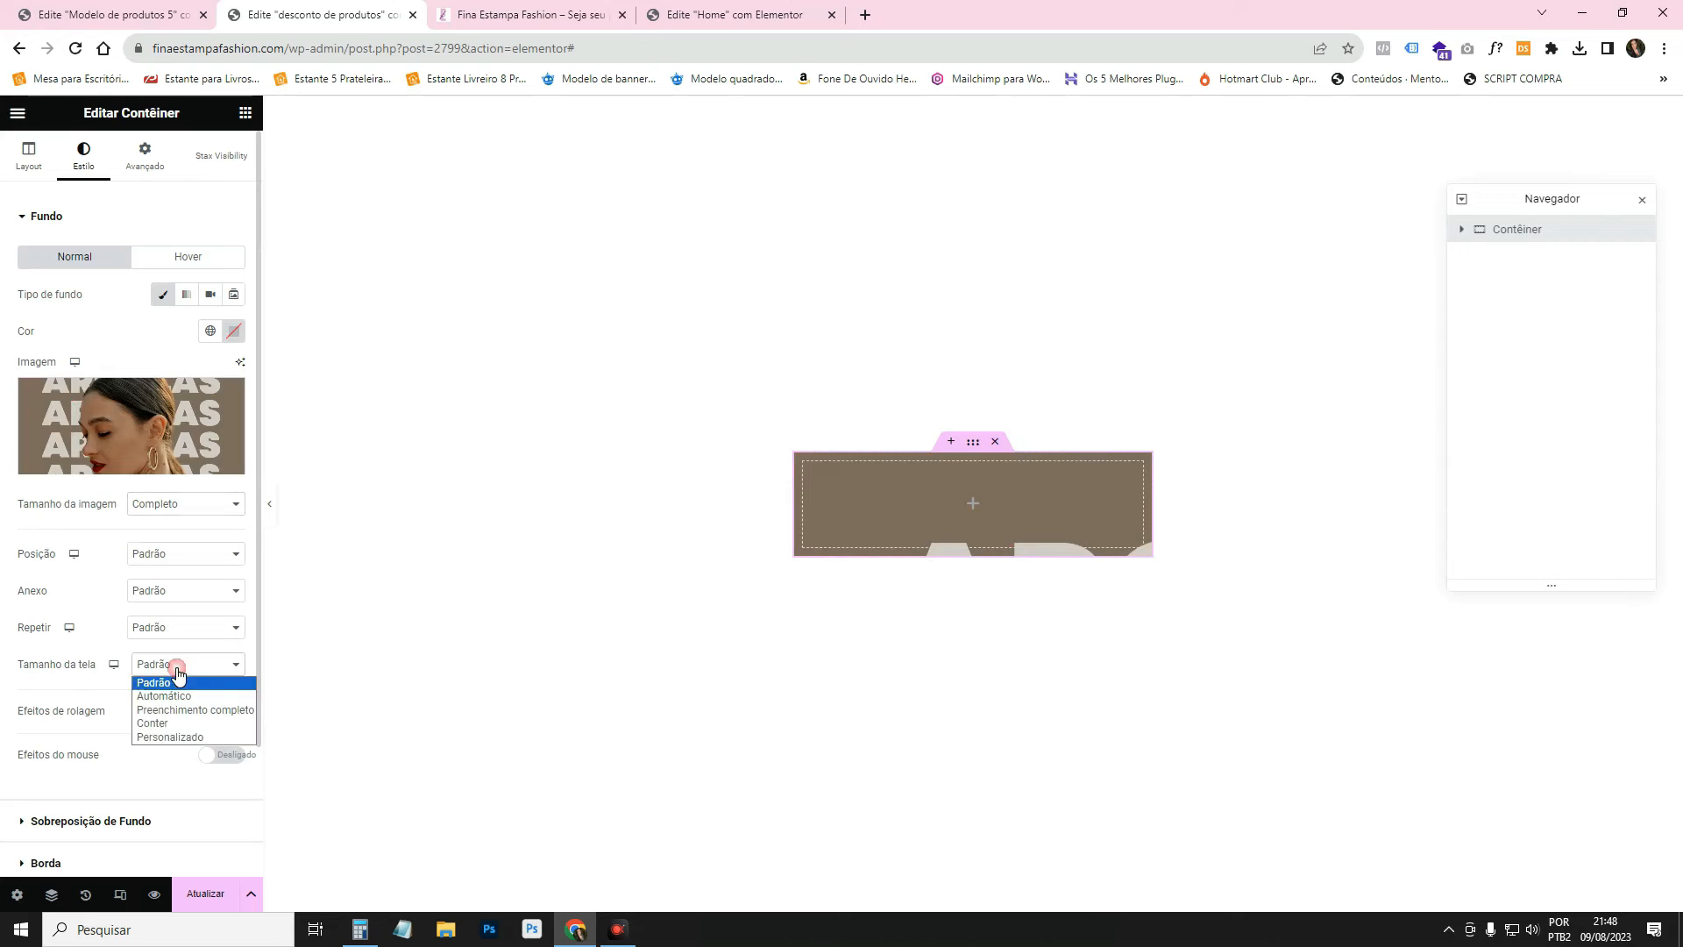
click(176, 710)
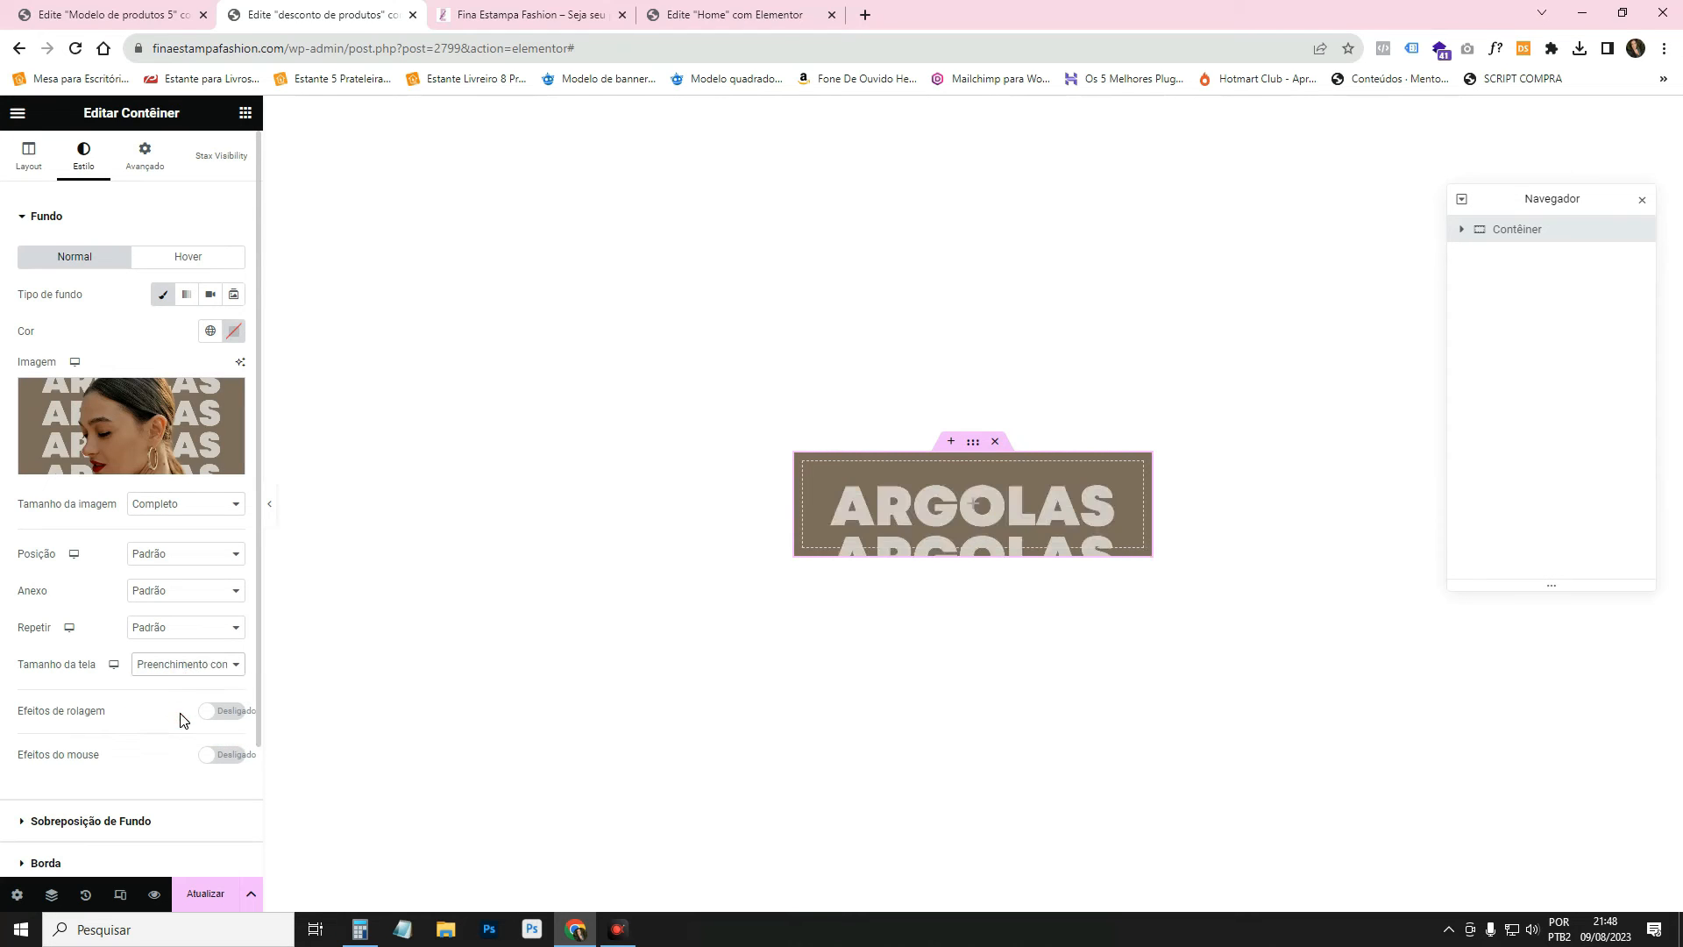
Add an Espaçamento widget inside the container, set its space to 520 px, and update the template.
click(246, 112)
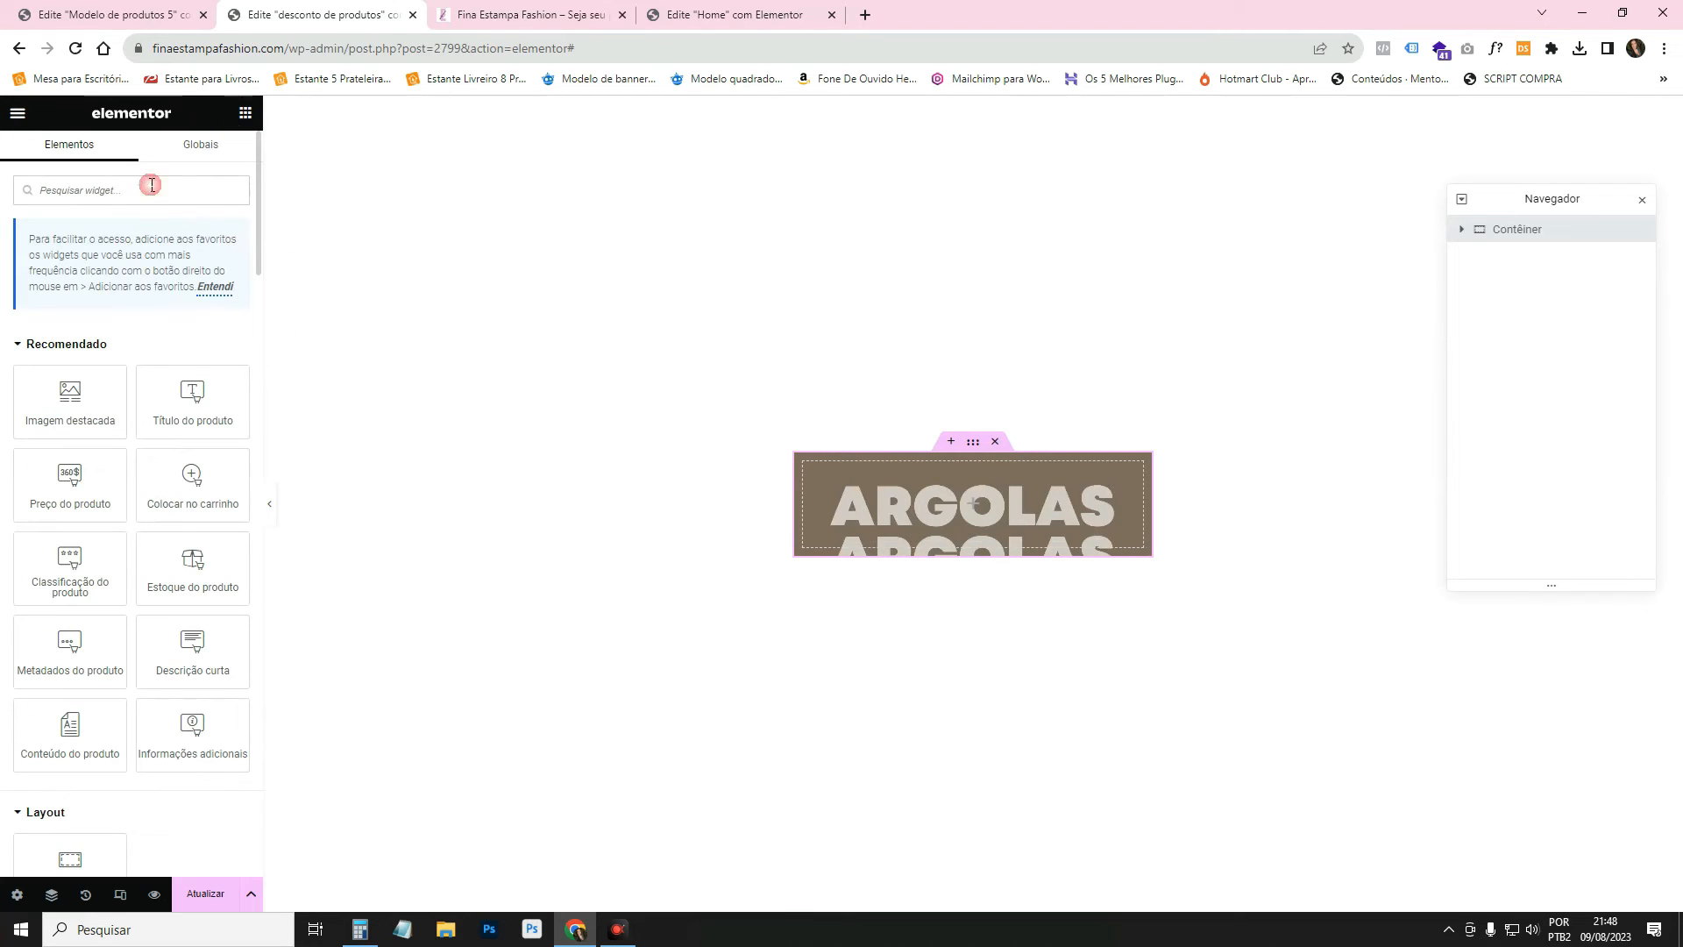
text(esp)
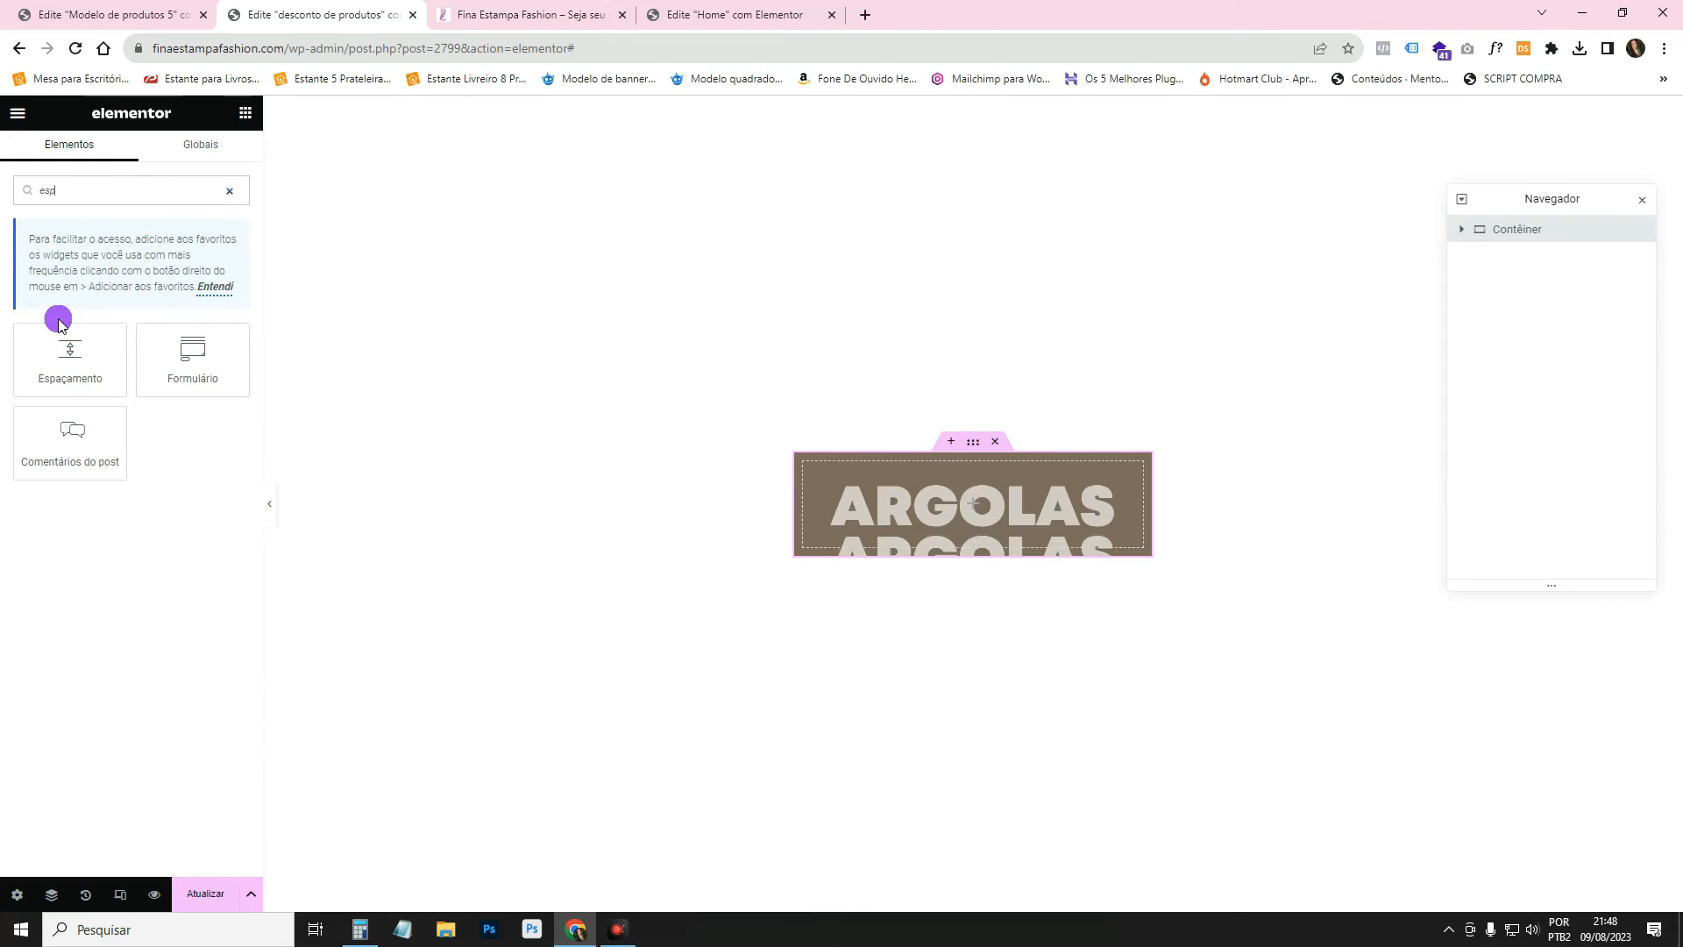
drag(58, 321, 821, 504)
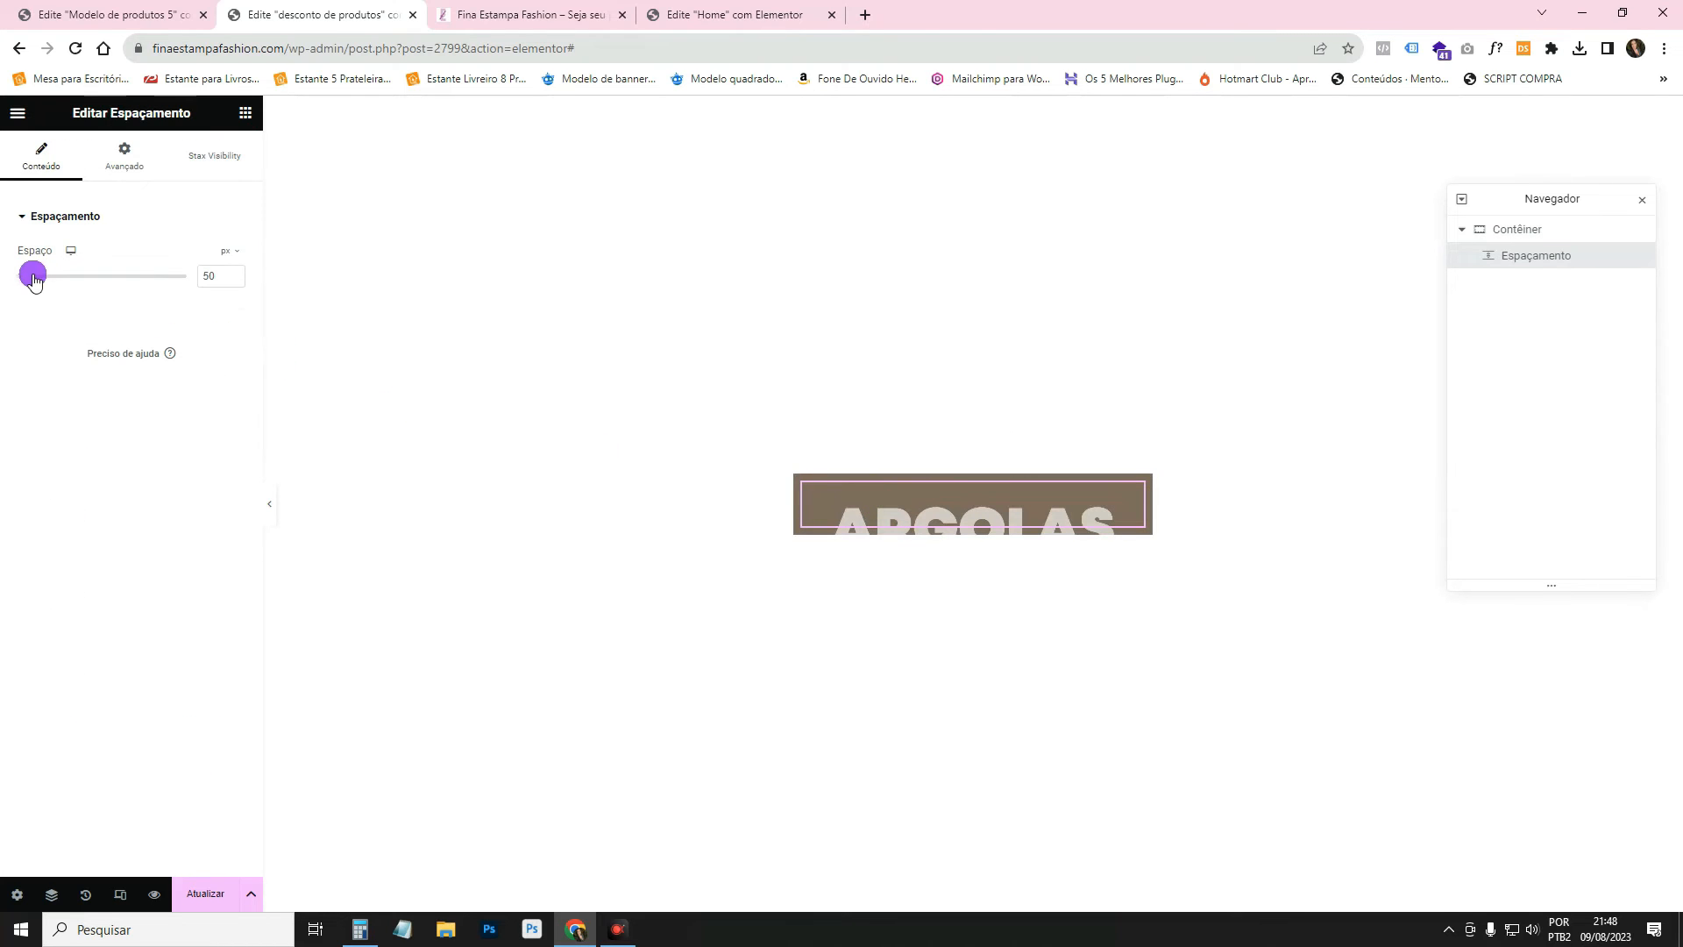
drag(31, 275, 166, 292)
click(205, 893)
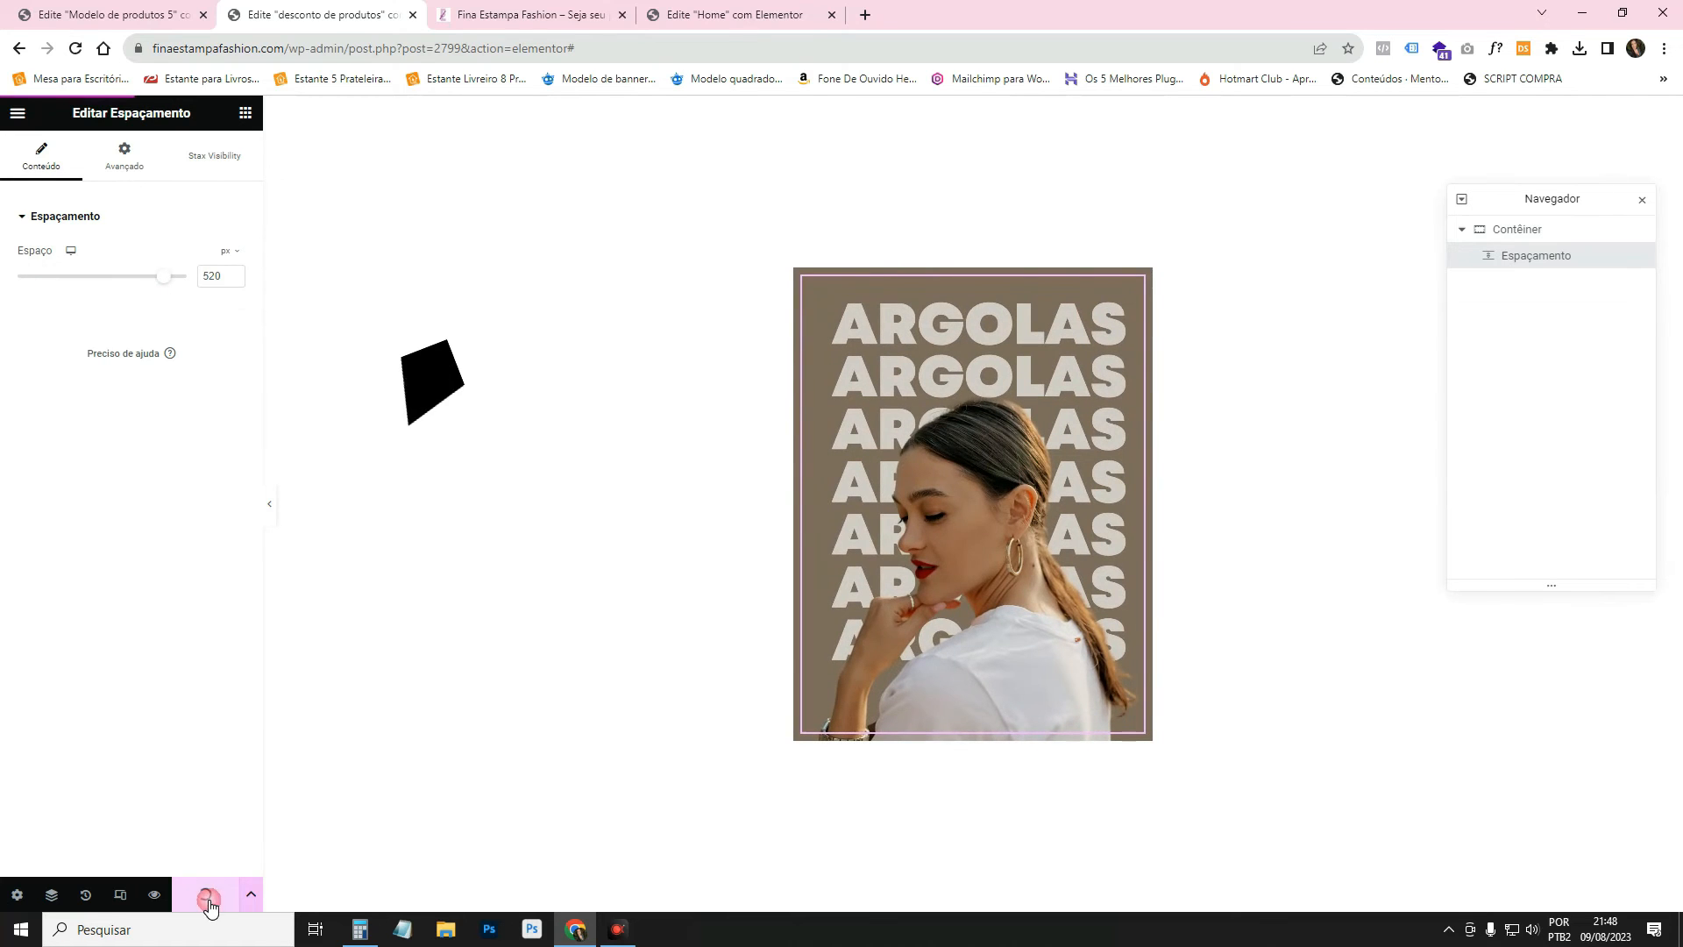
Switch to the Home page, set the alternate template's position in grid to 4, and preview the grid at full width.
click(673, 12)
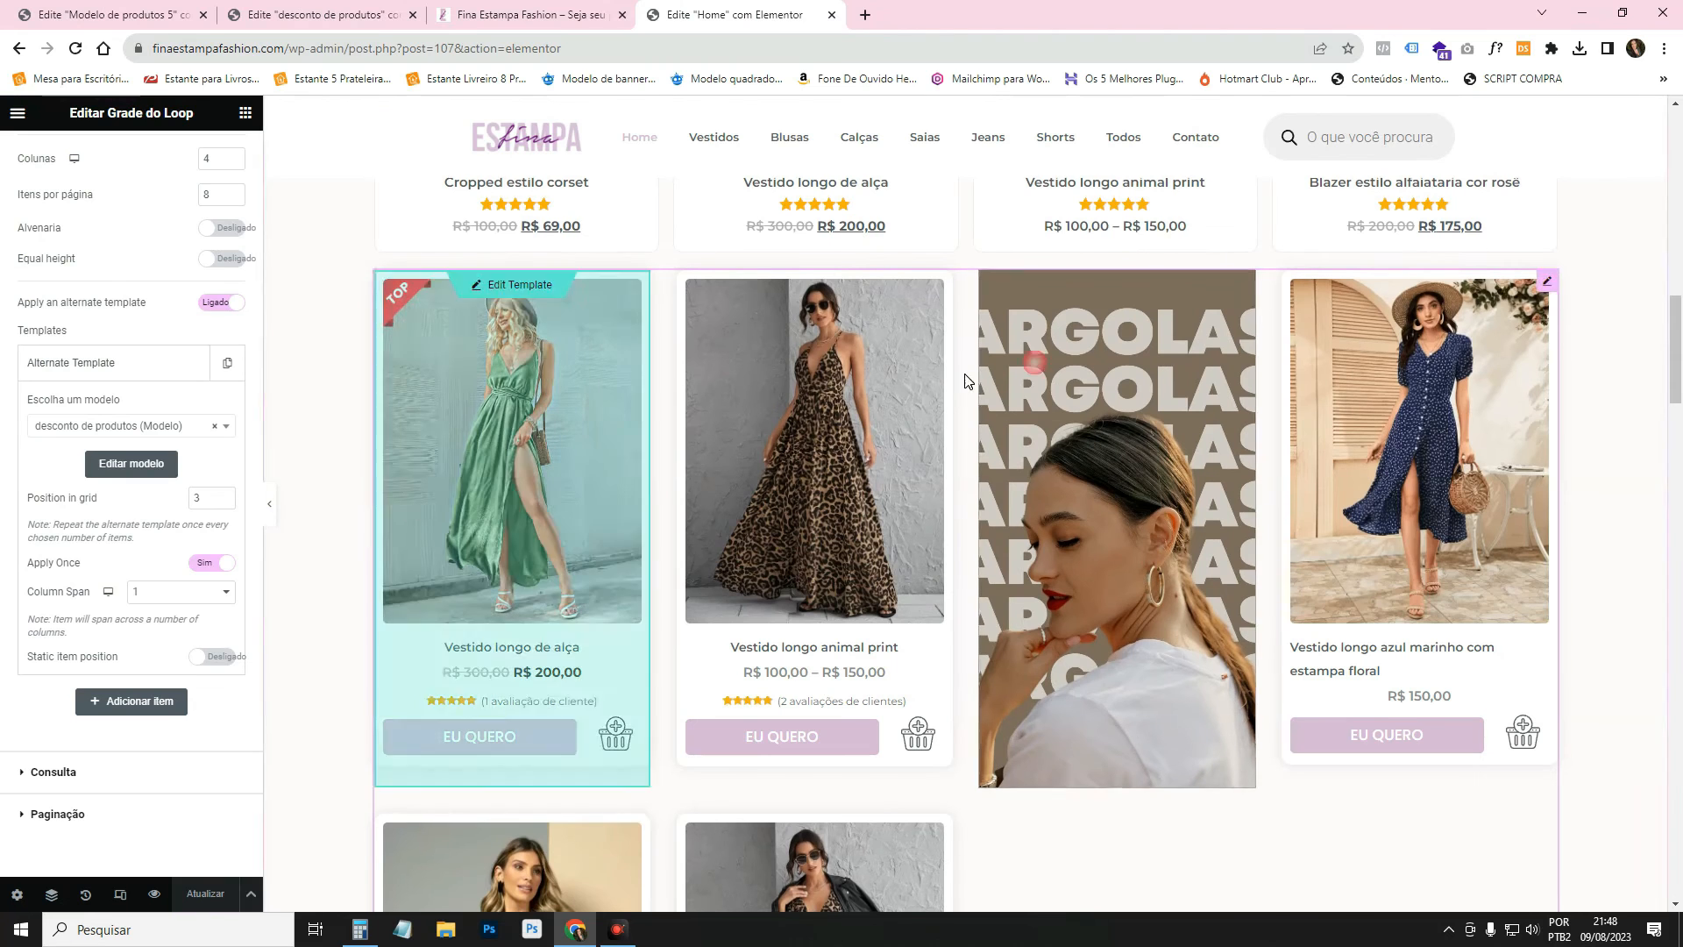
click(216, 496)
click(223, 495)
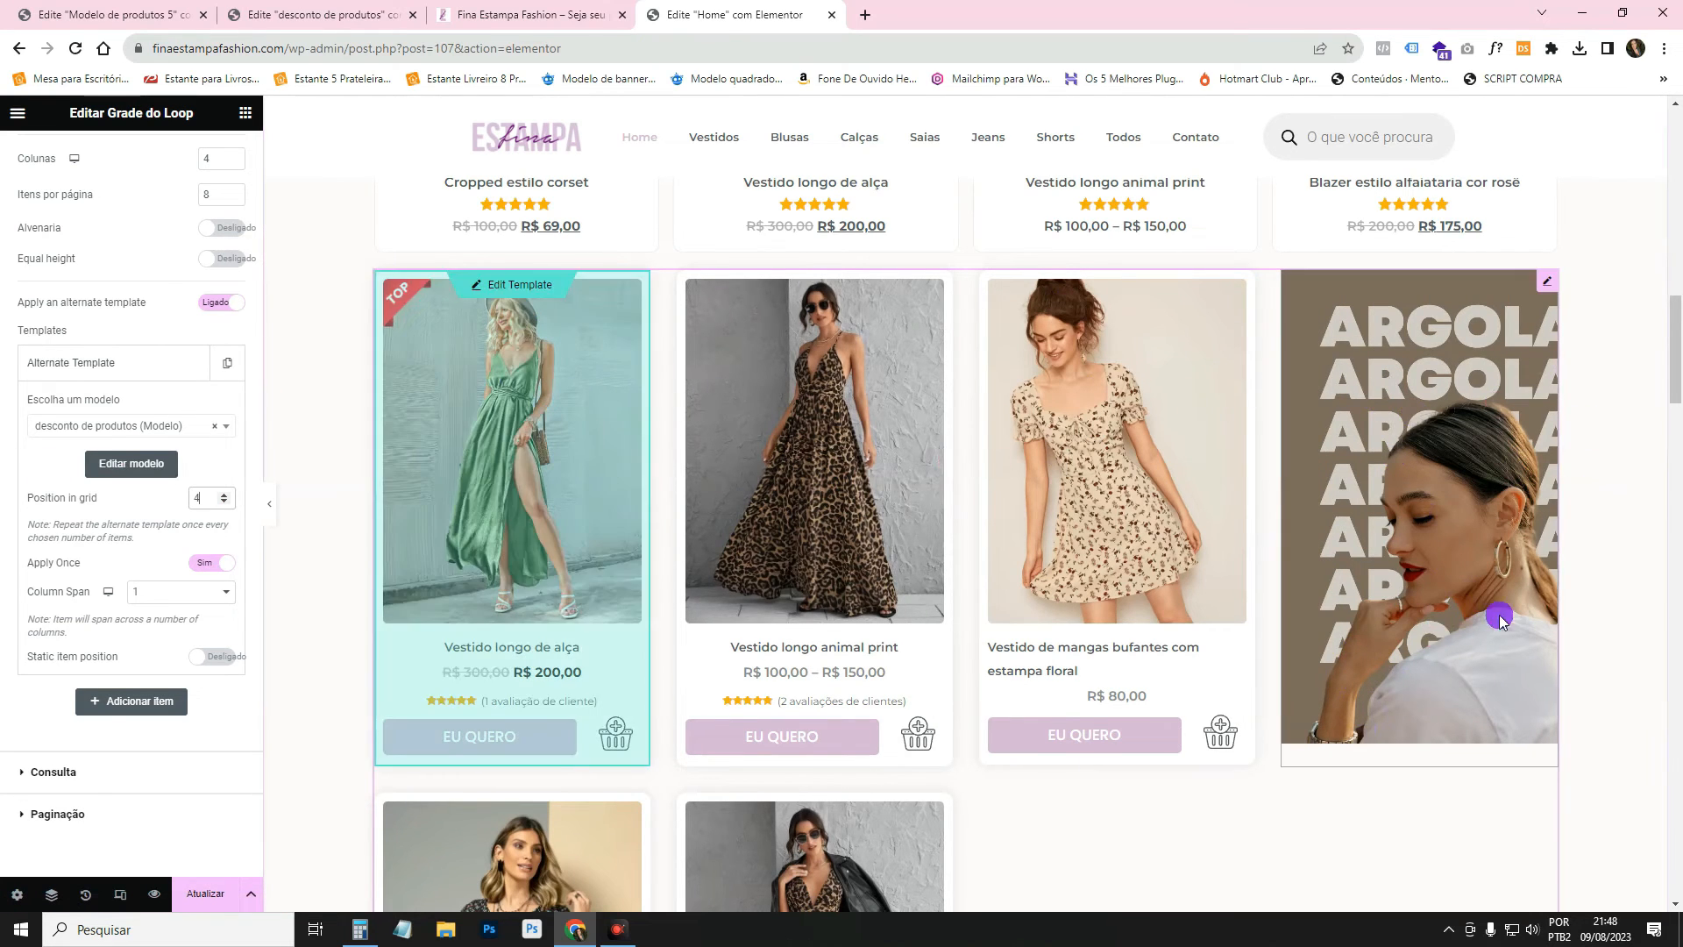
click(271, 500)
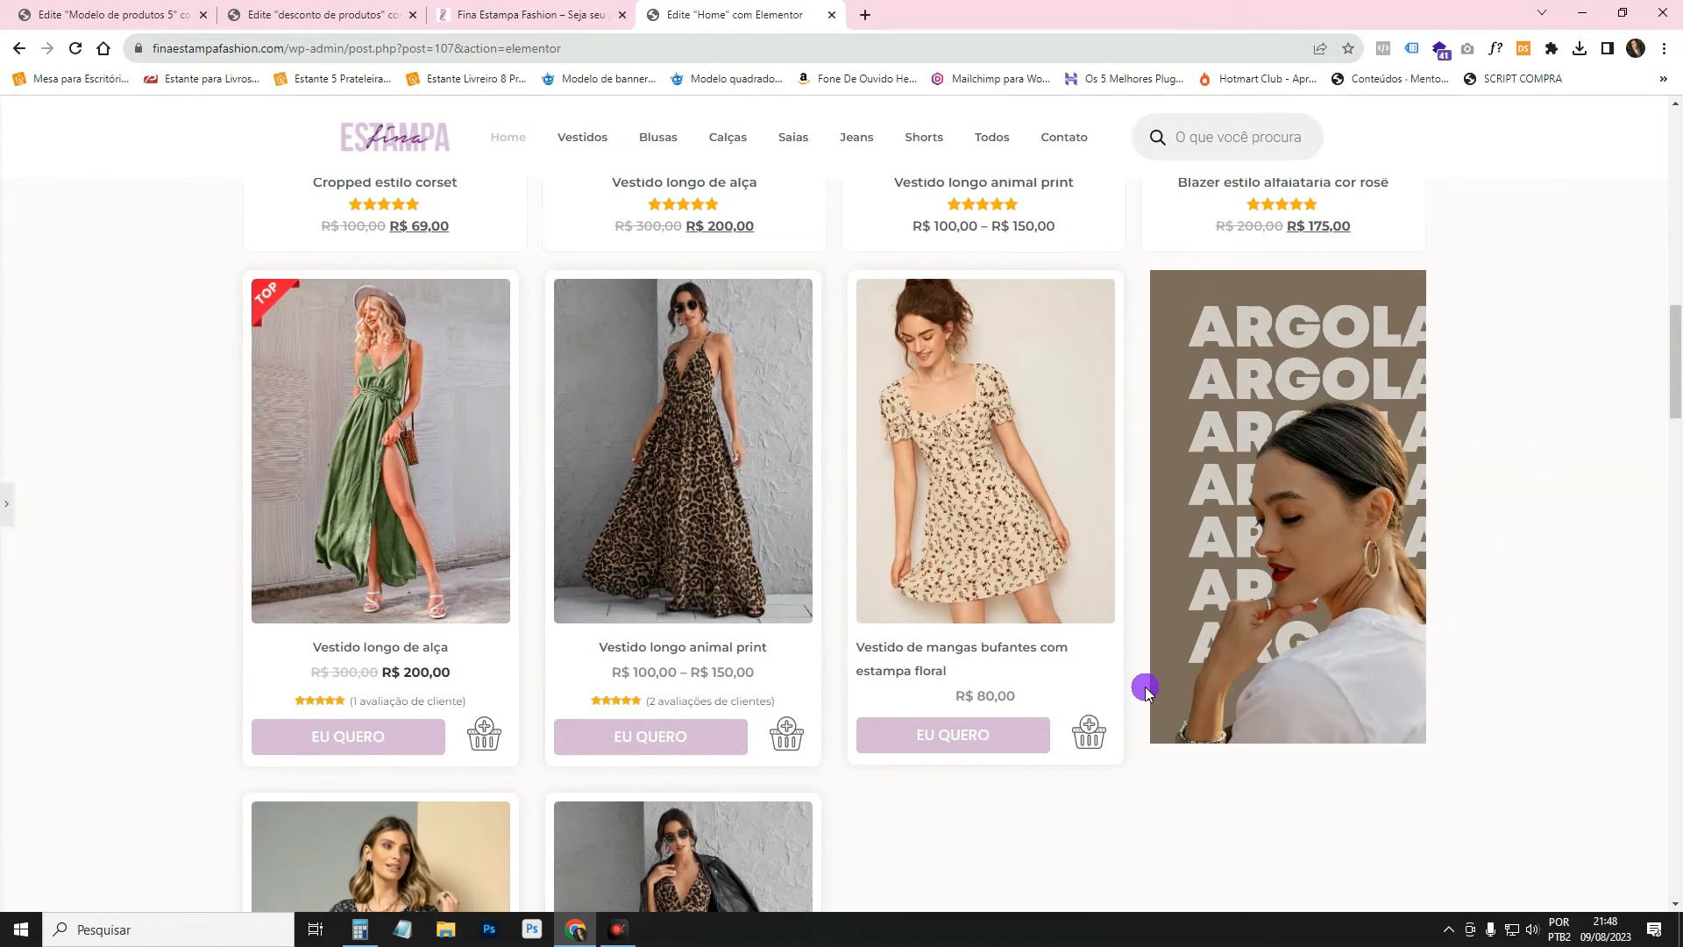
Turn off the alternate template in the loop grid and set its items per page to 4.
click(5, 508)
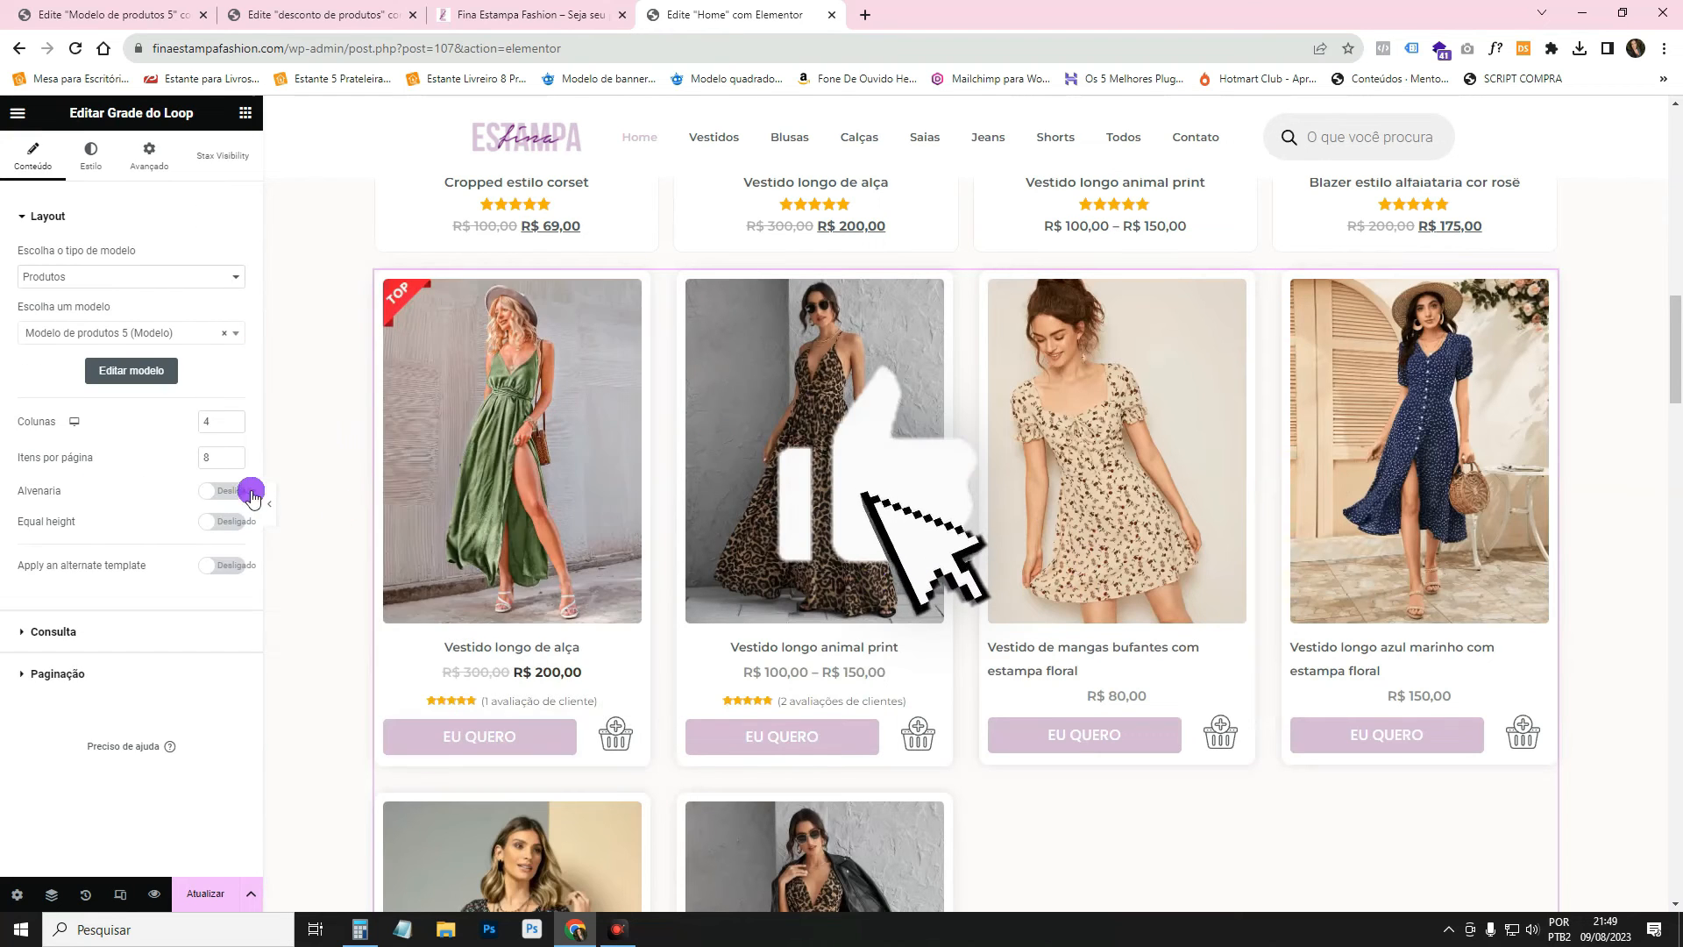
scroll(316, 474, down, 1)
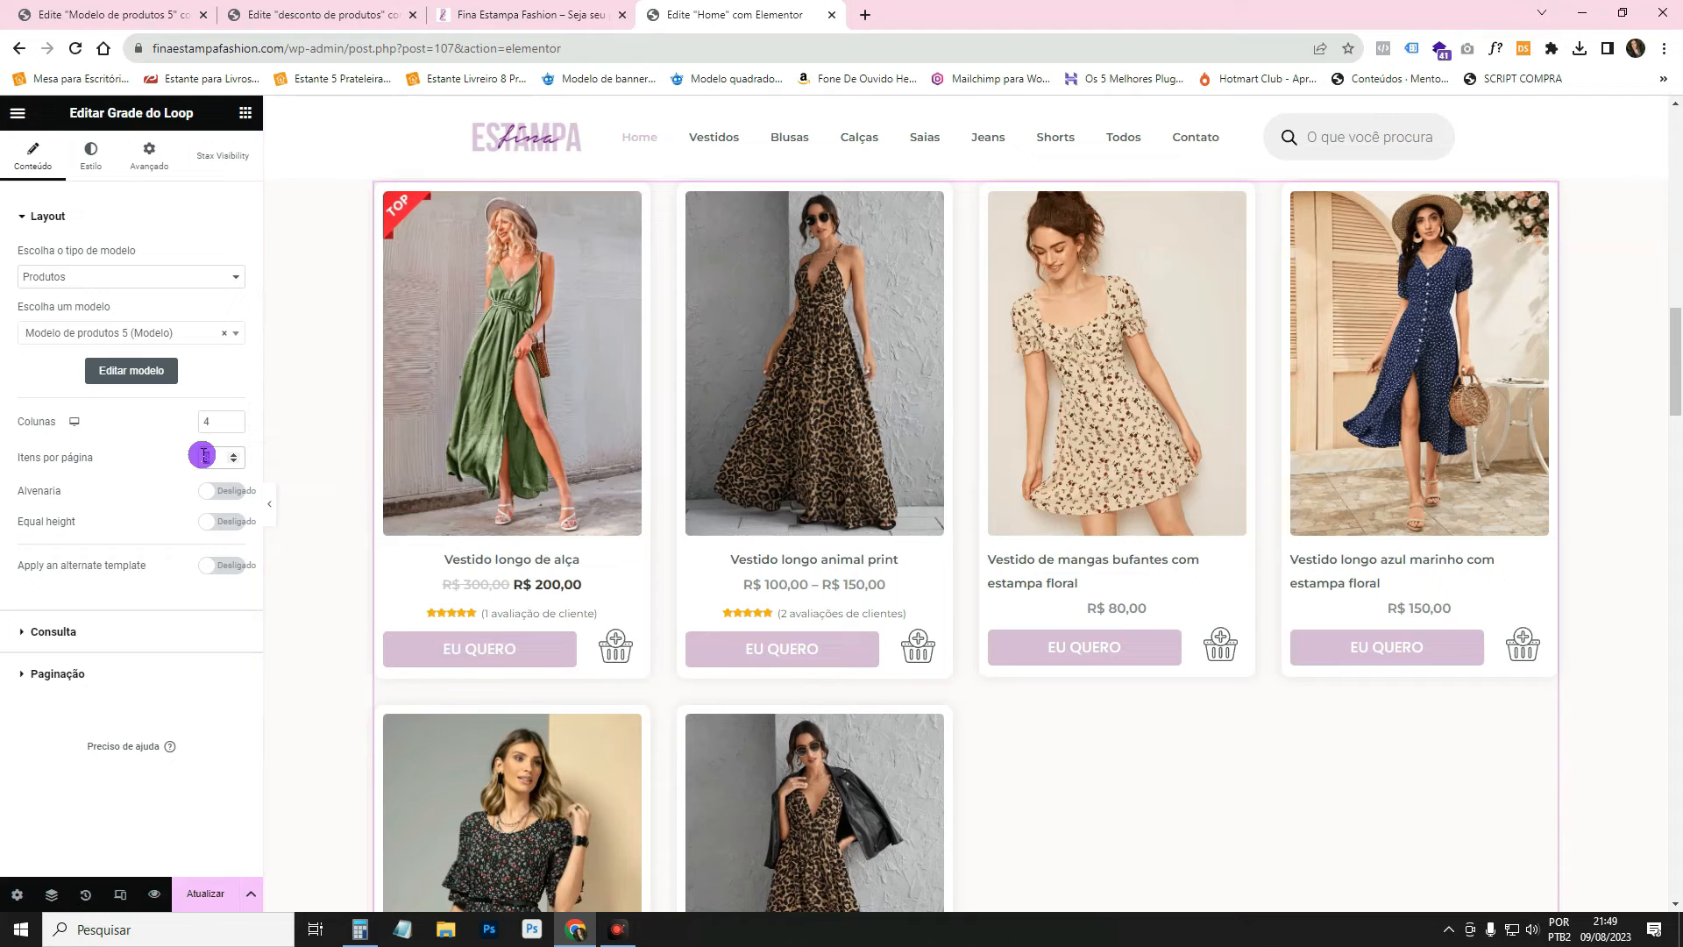
text(4)
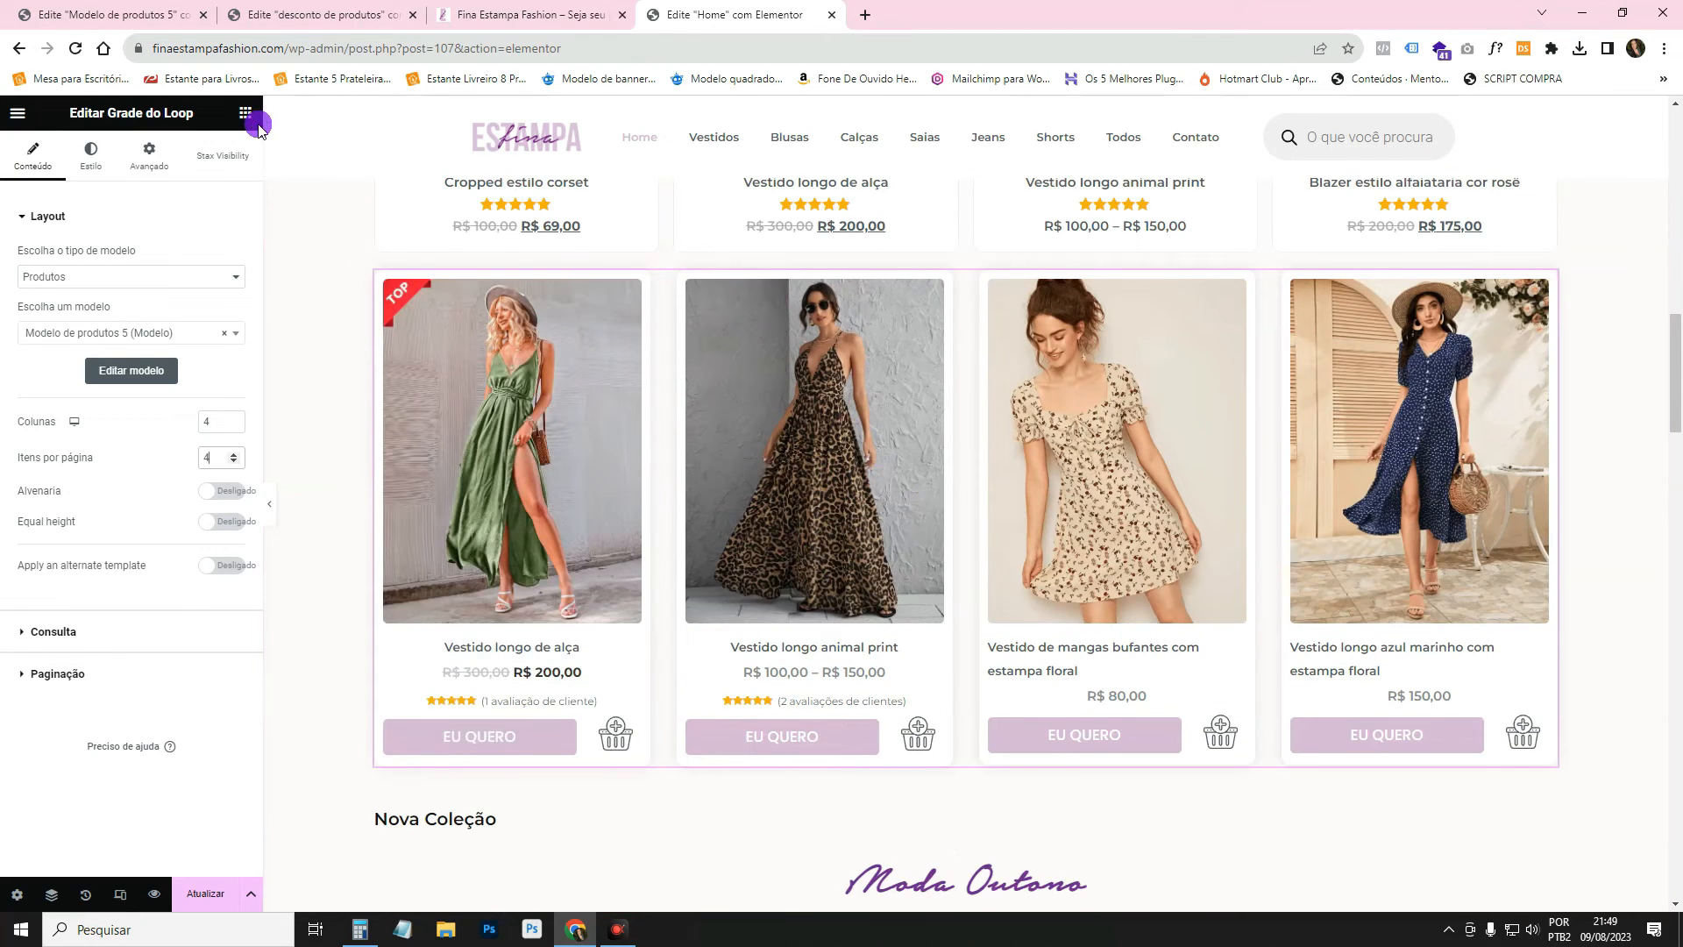
Search the widgets for "loop" and place a Loop Carousel directly above the product loop grid.
click(246, 114)
click(105, 193)
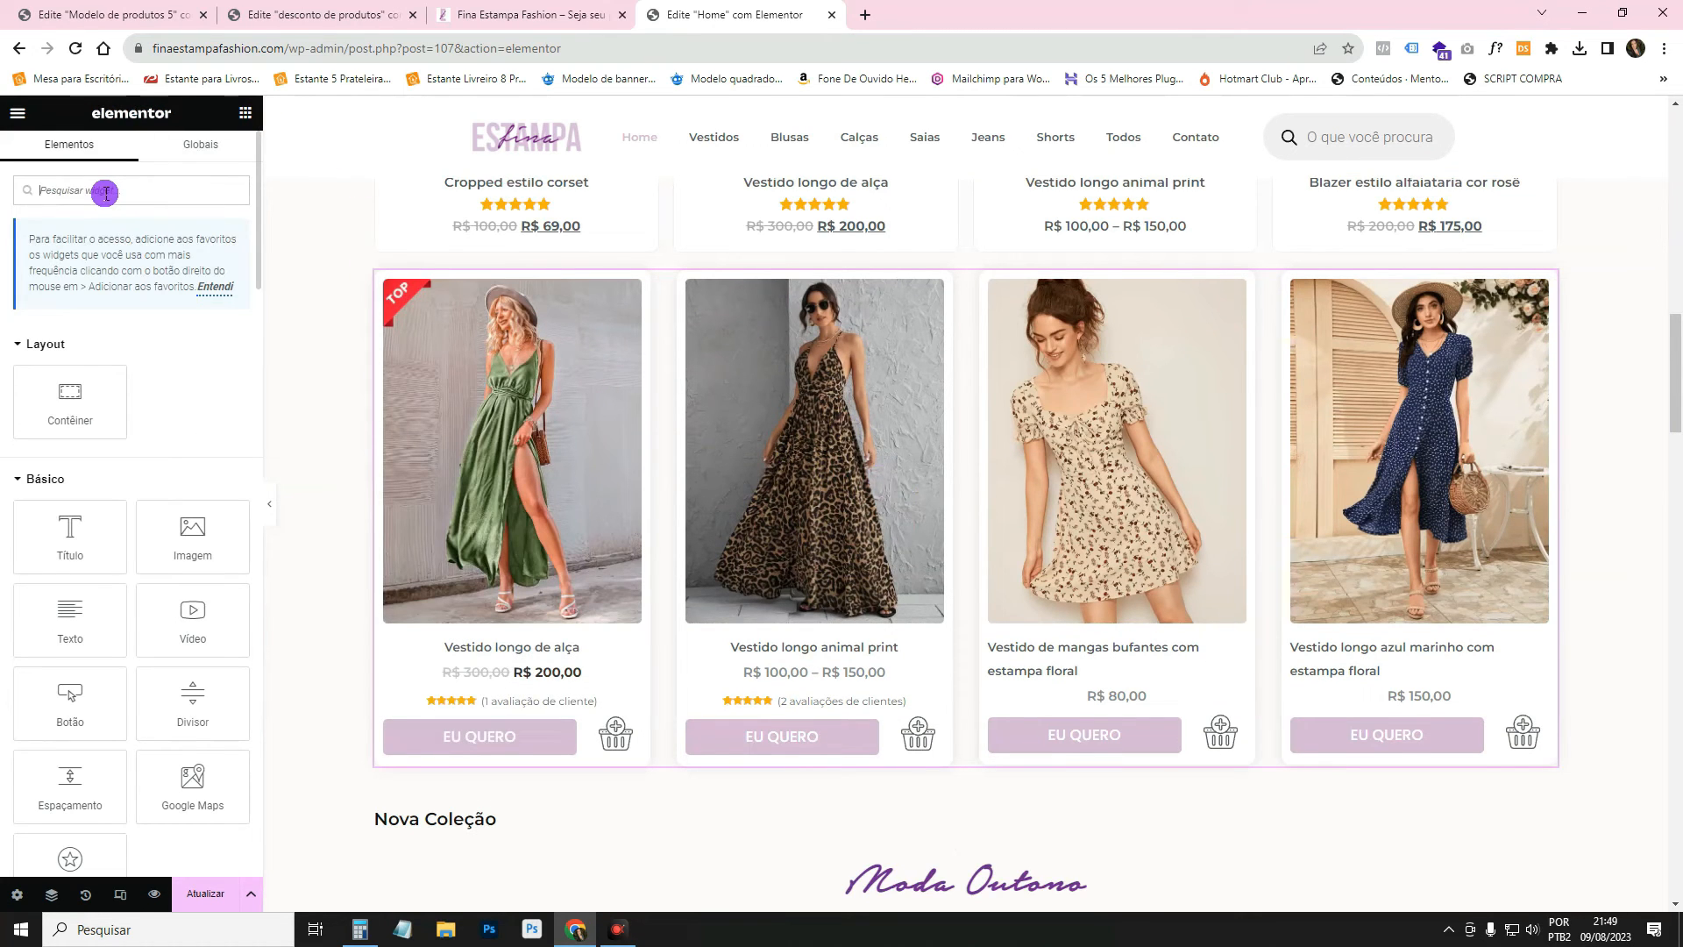
text(loop)
drag(70, 451, 603, 359)
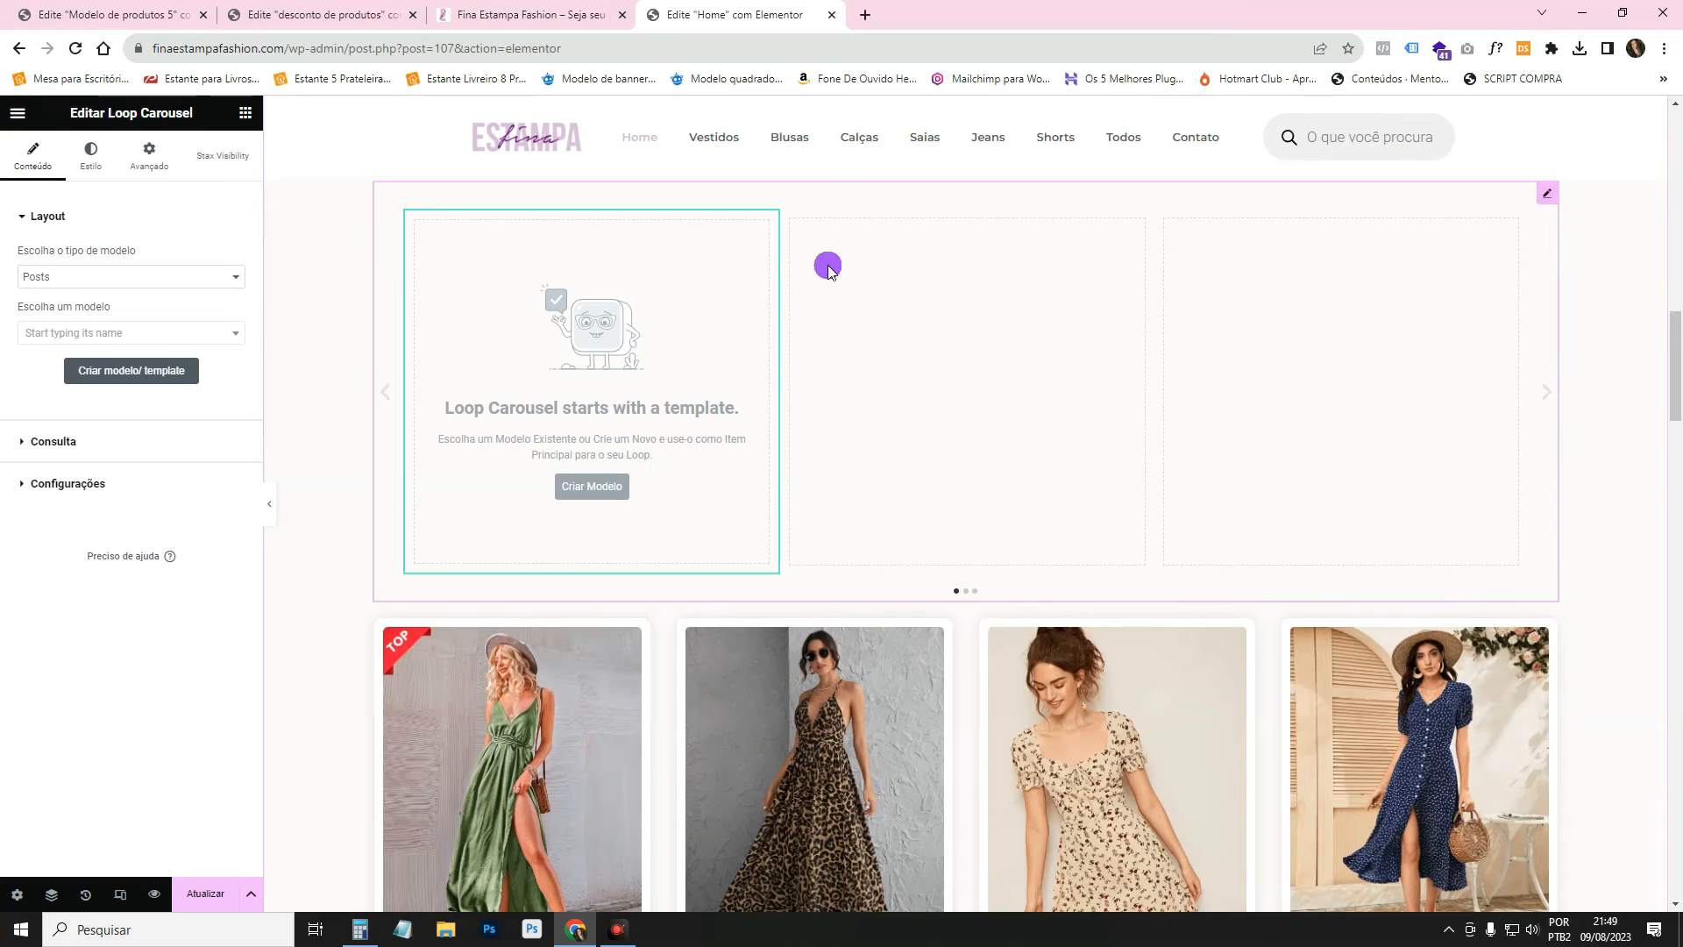
Set the Loop Carousel's template type to Produtos and choose "Modelo de produtos 5" as its template.
click(52, 275)
click(53, 309)
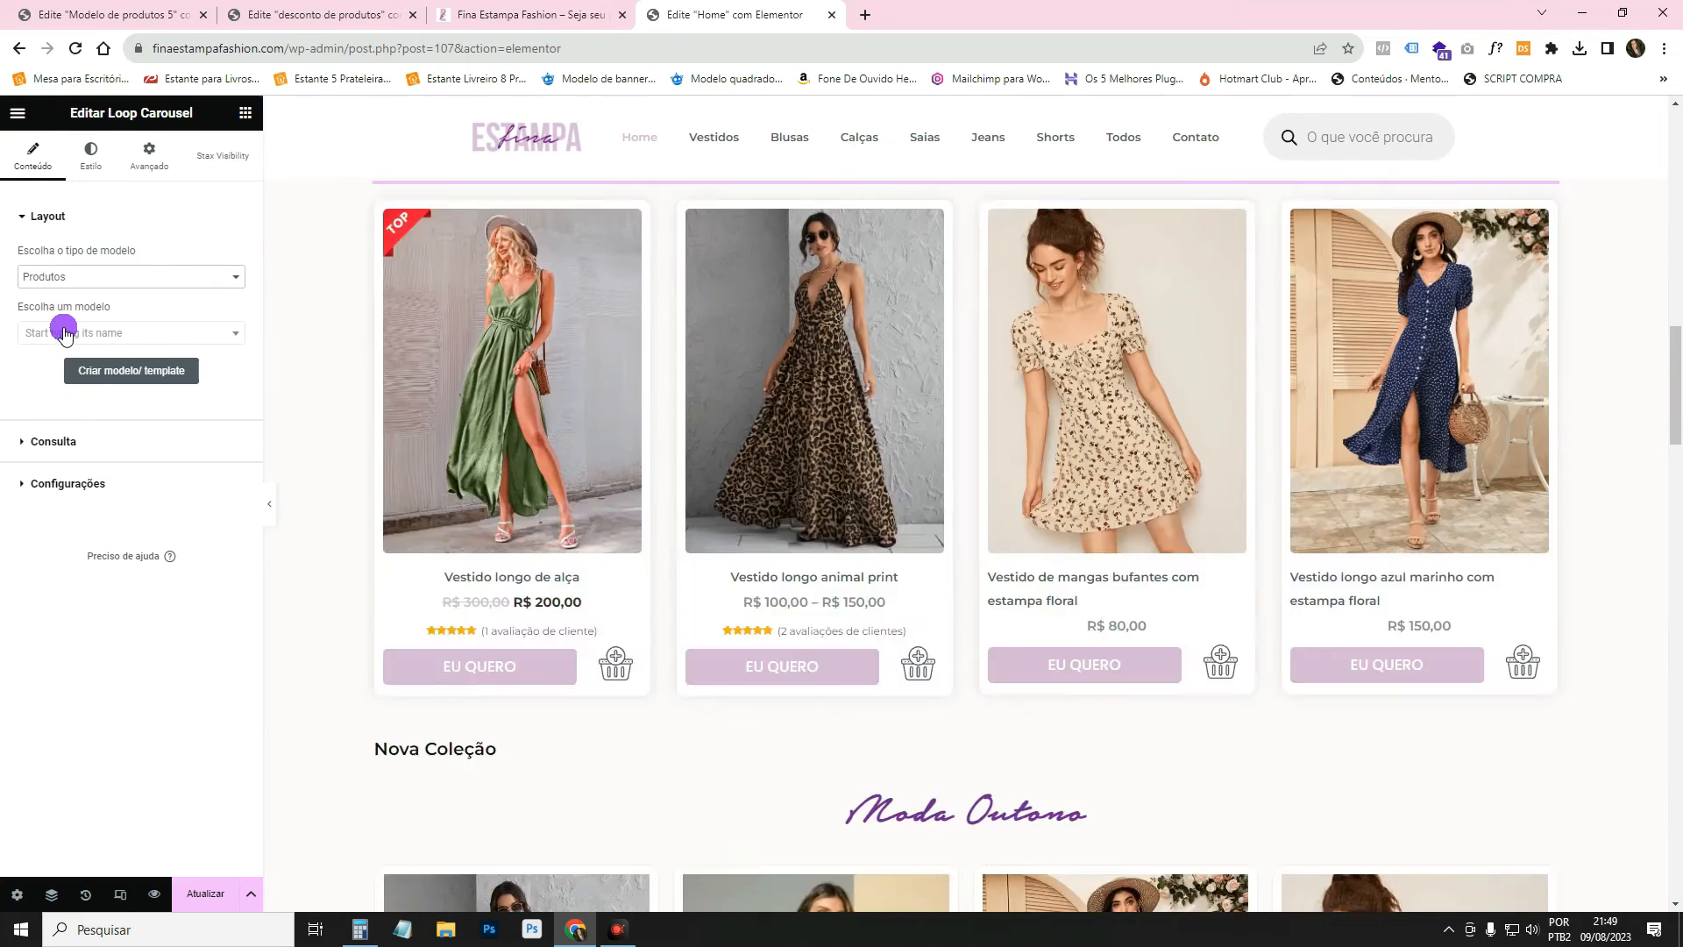
click(65, 332)
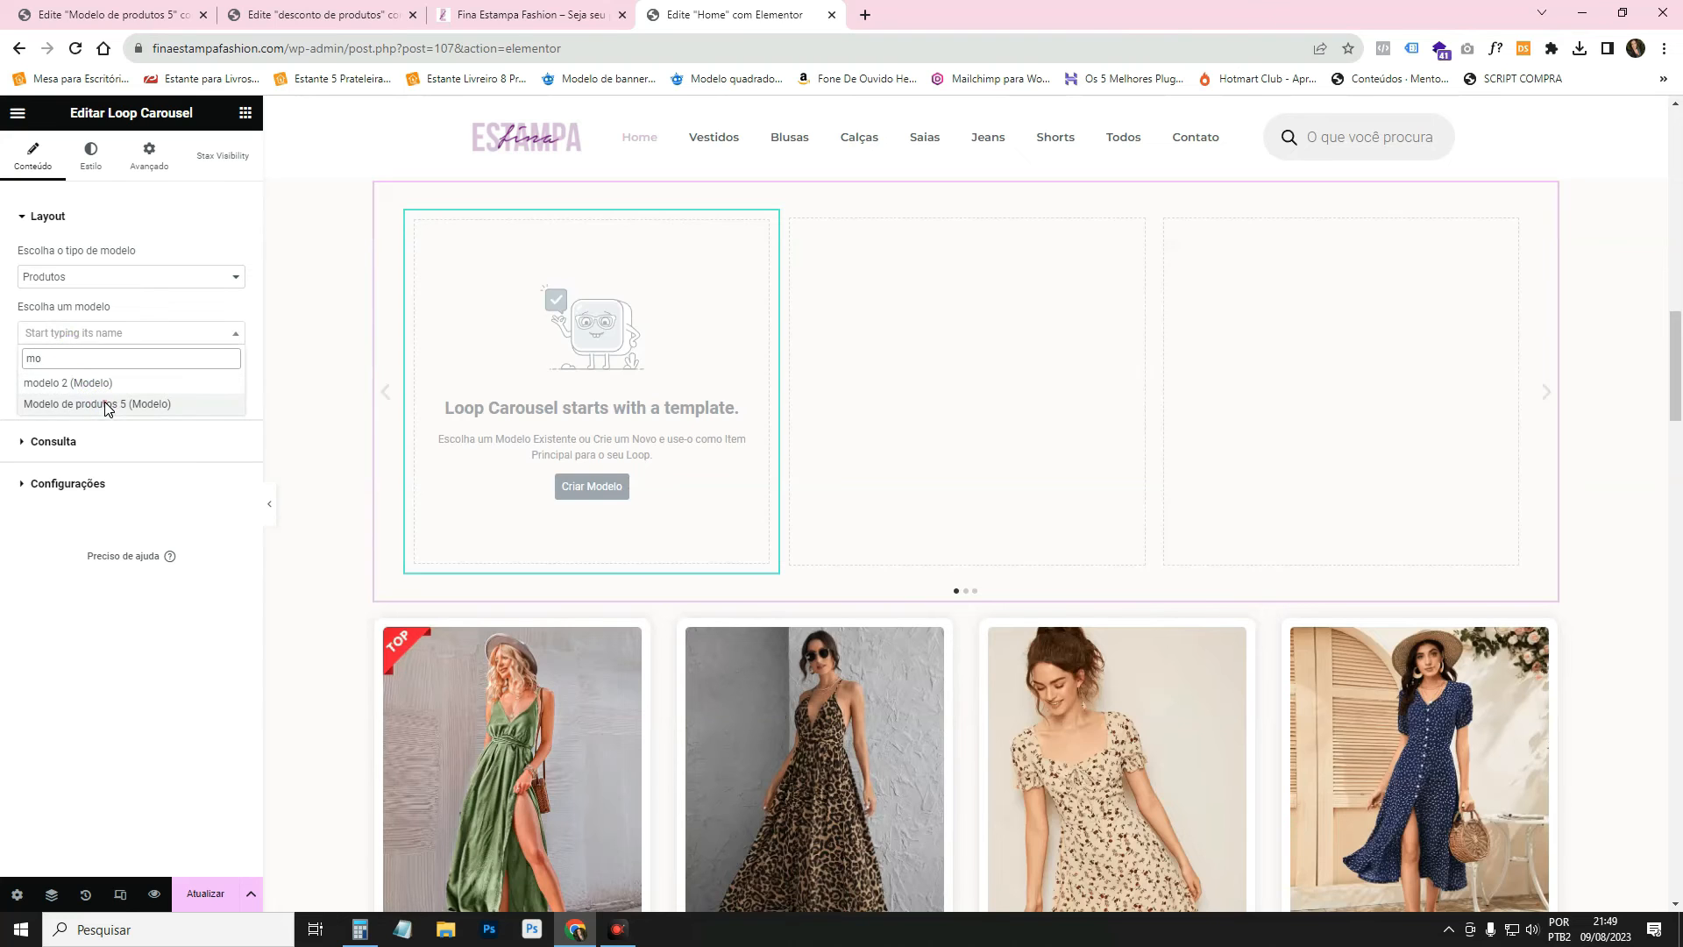
click(105, 402)
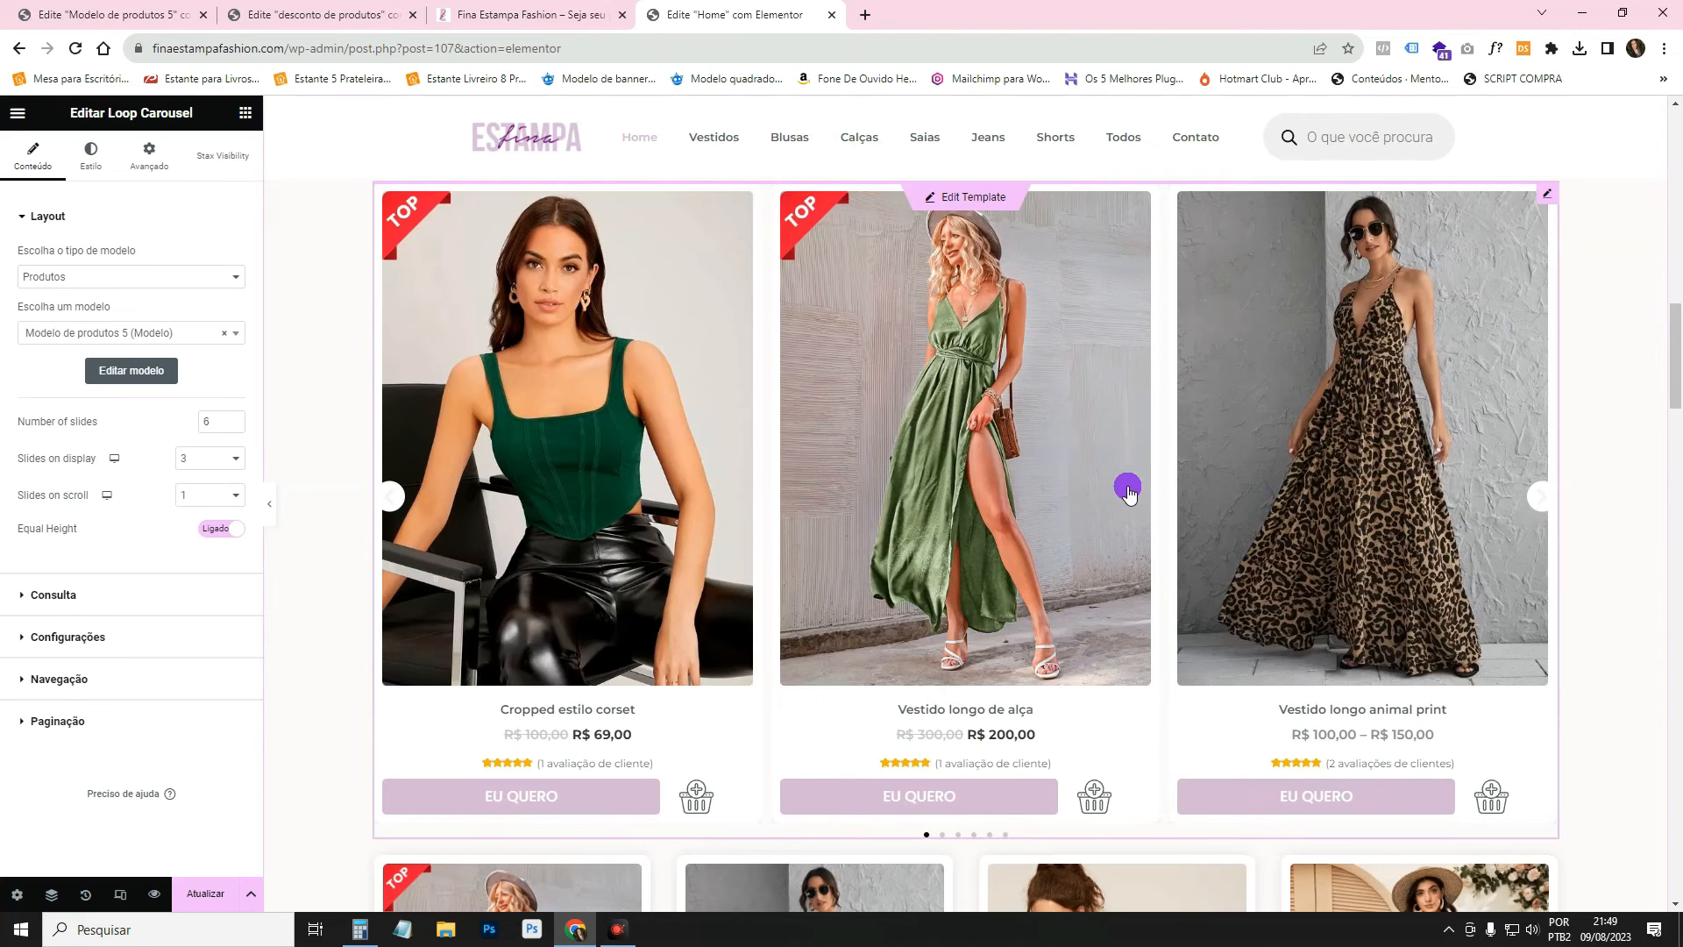
Delete the loop grid widget located below the new product carousel.
scroll(1089, 570, down, 3)
scroll(1089, 570, down, 1)
right_click(845, 562)
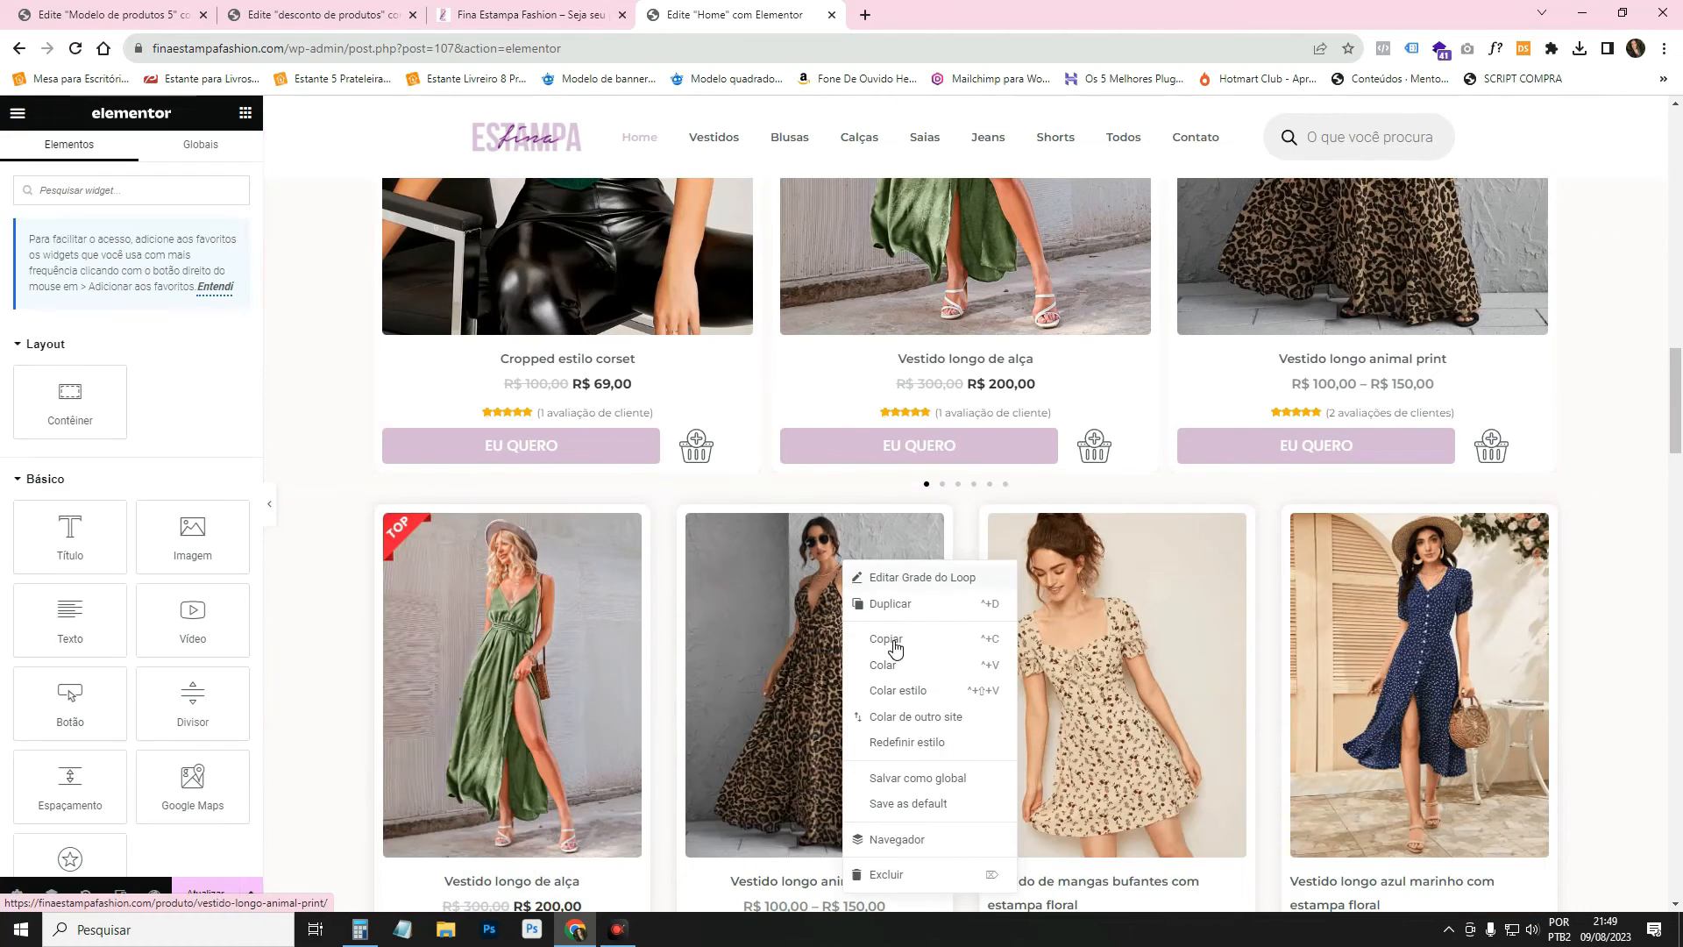
click(955, 870)
Set the Loop Carousel to show 4 slides on display.
click(1540, 280)
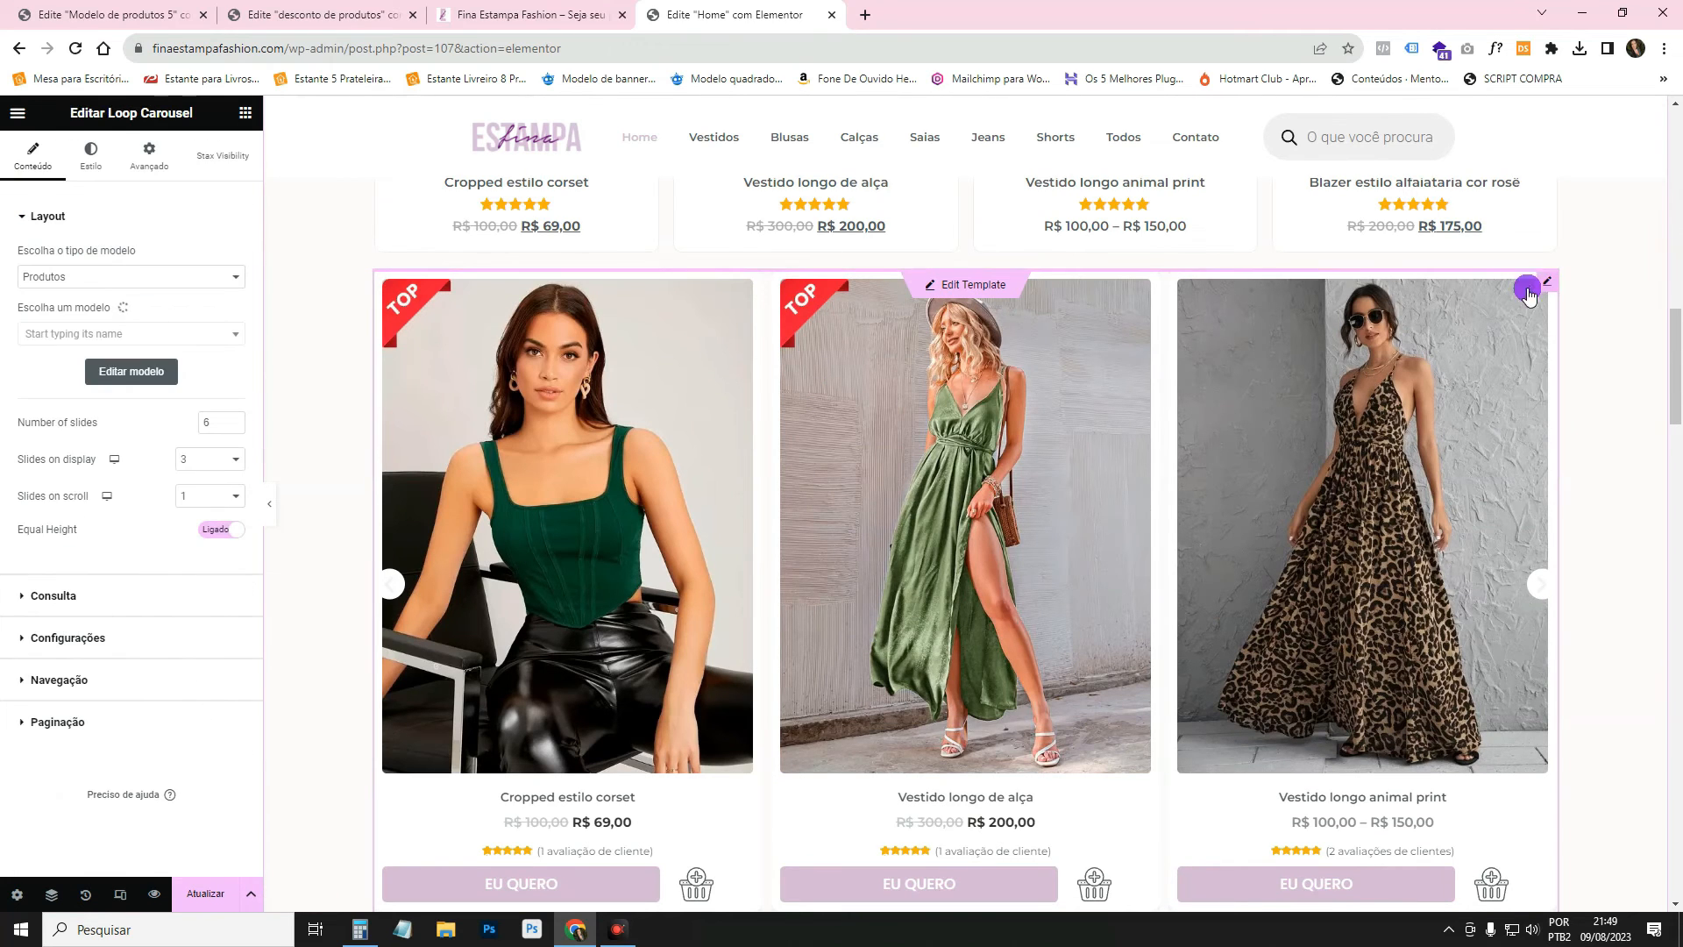
click(211, 457)
click(200, 515)
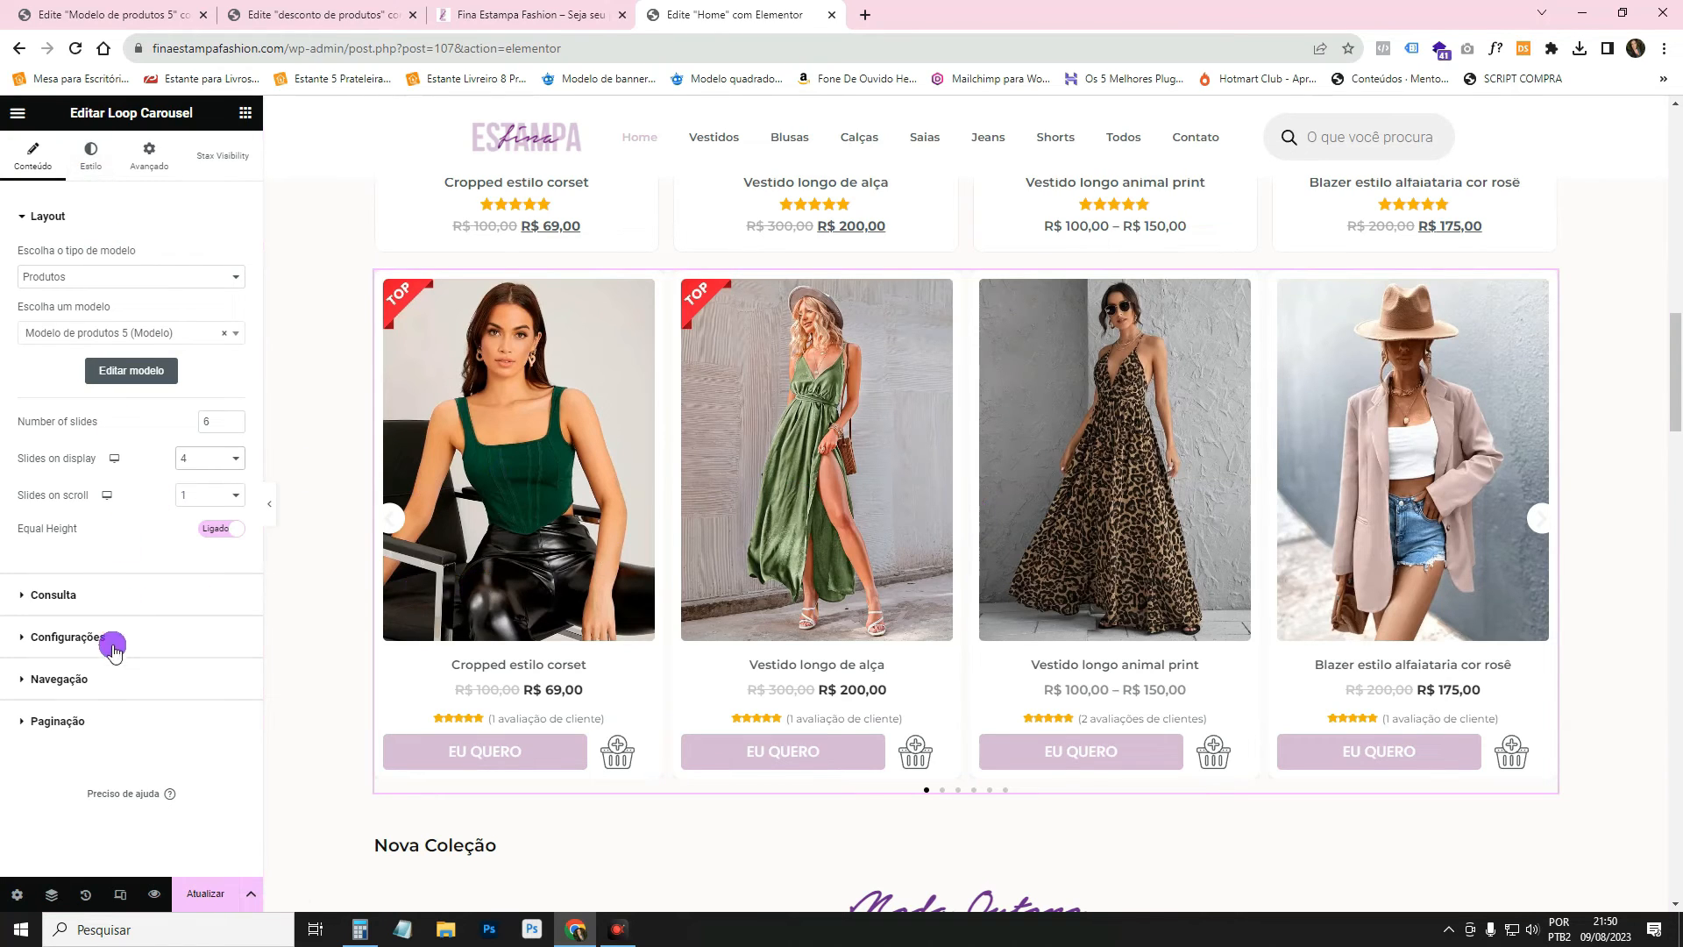
Style the carousel's pagination dots with 33 px spacing from the slides and a size of 13 px.
click(92, 160)
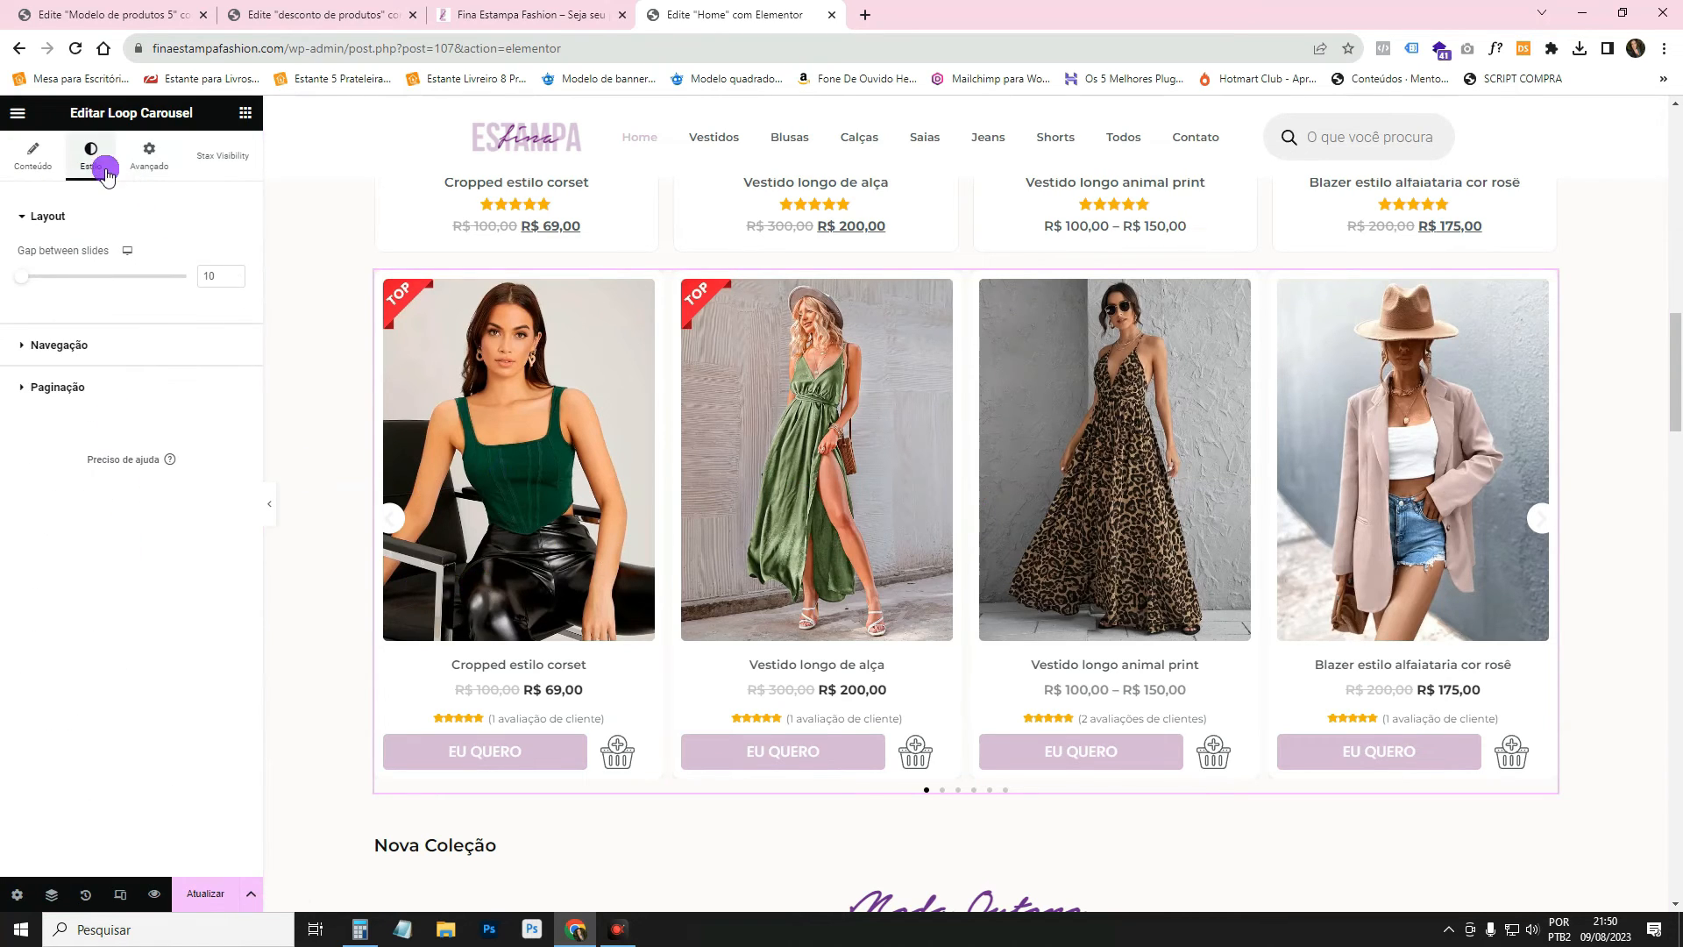
click(147, 387)
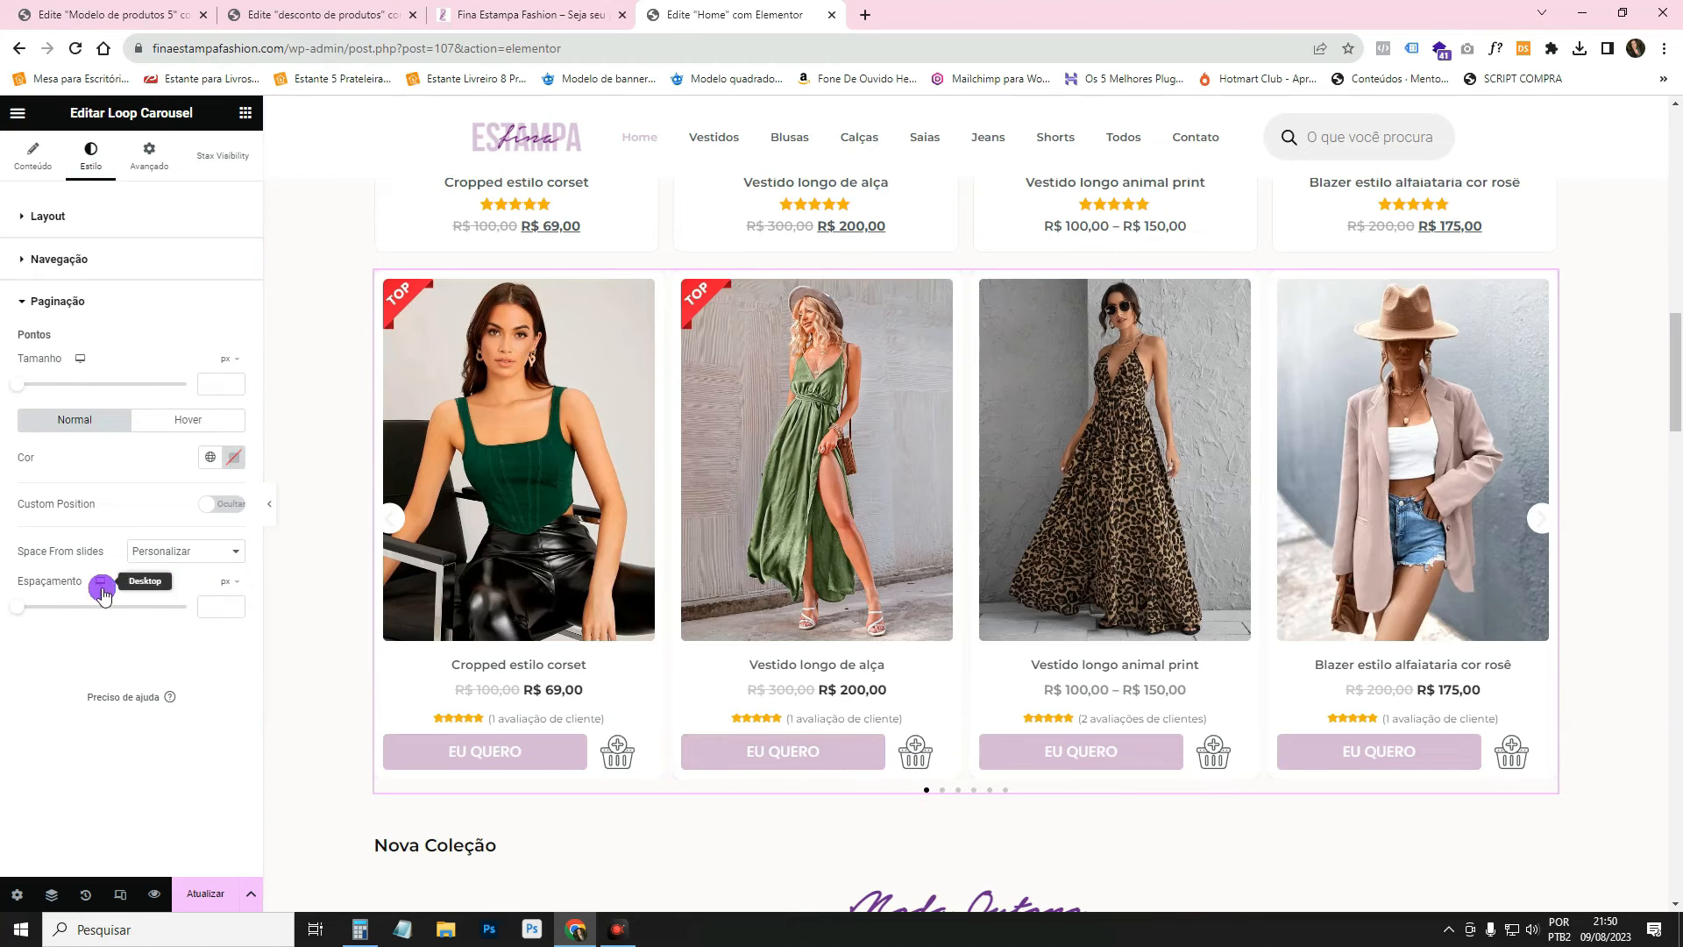
drag(19, 617, 73, 617)
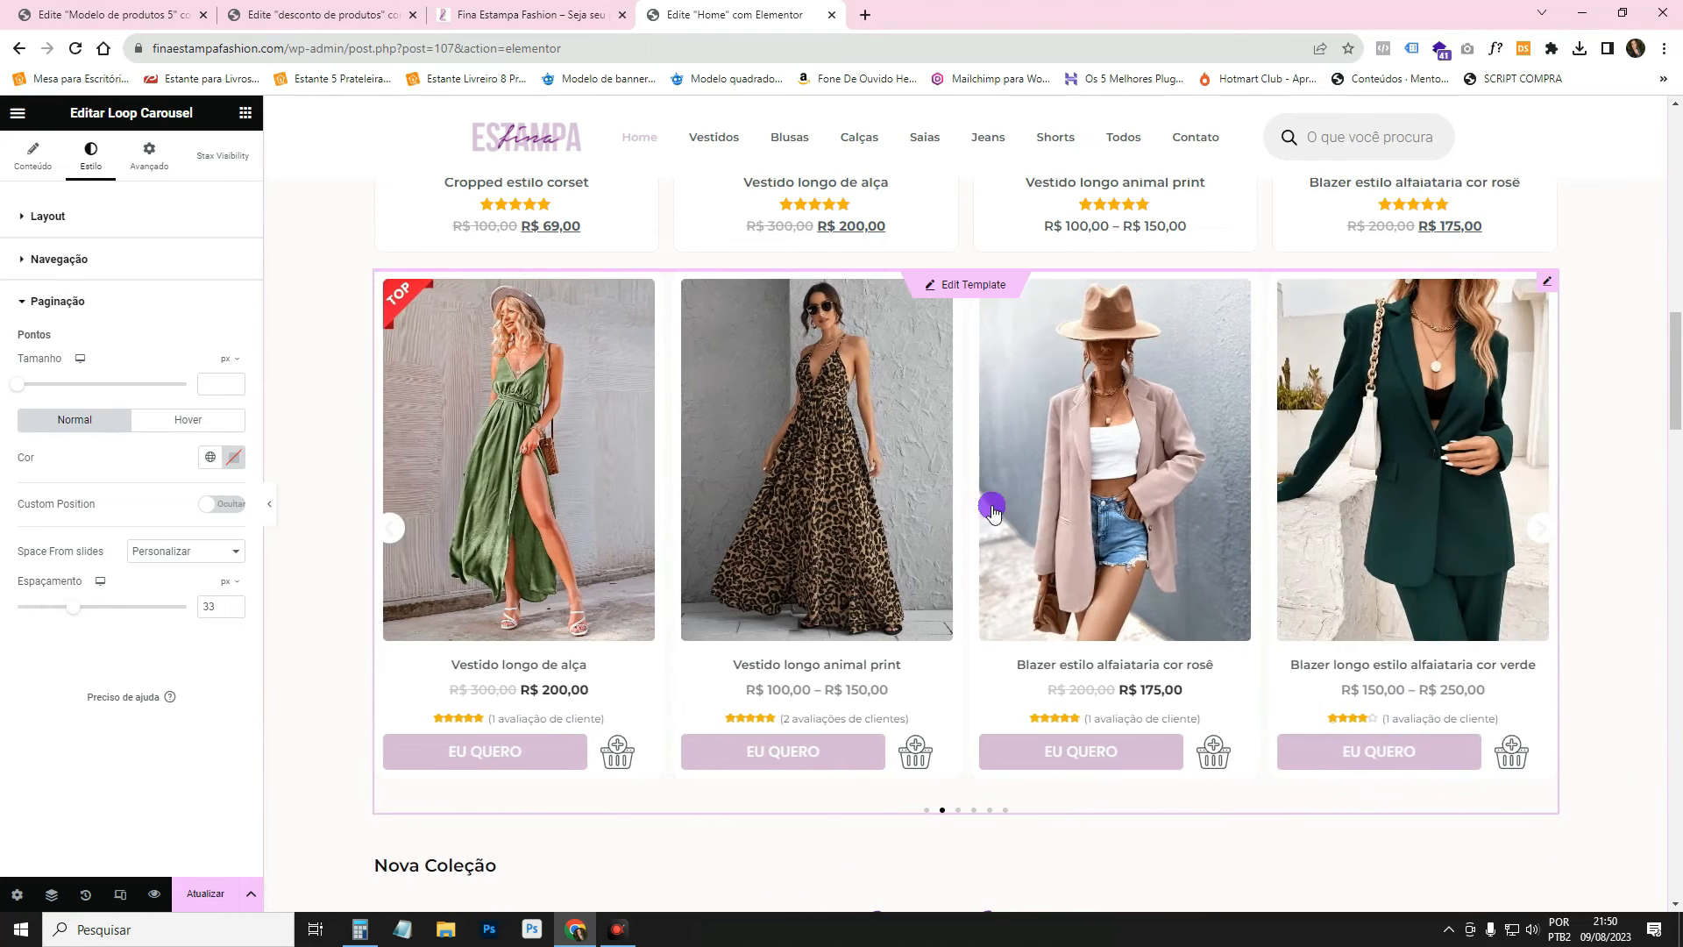
drag(22, 392, 28, 393)
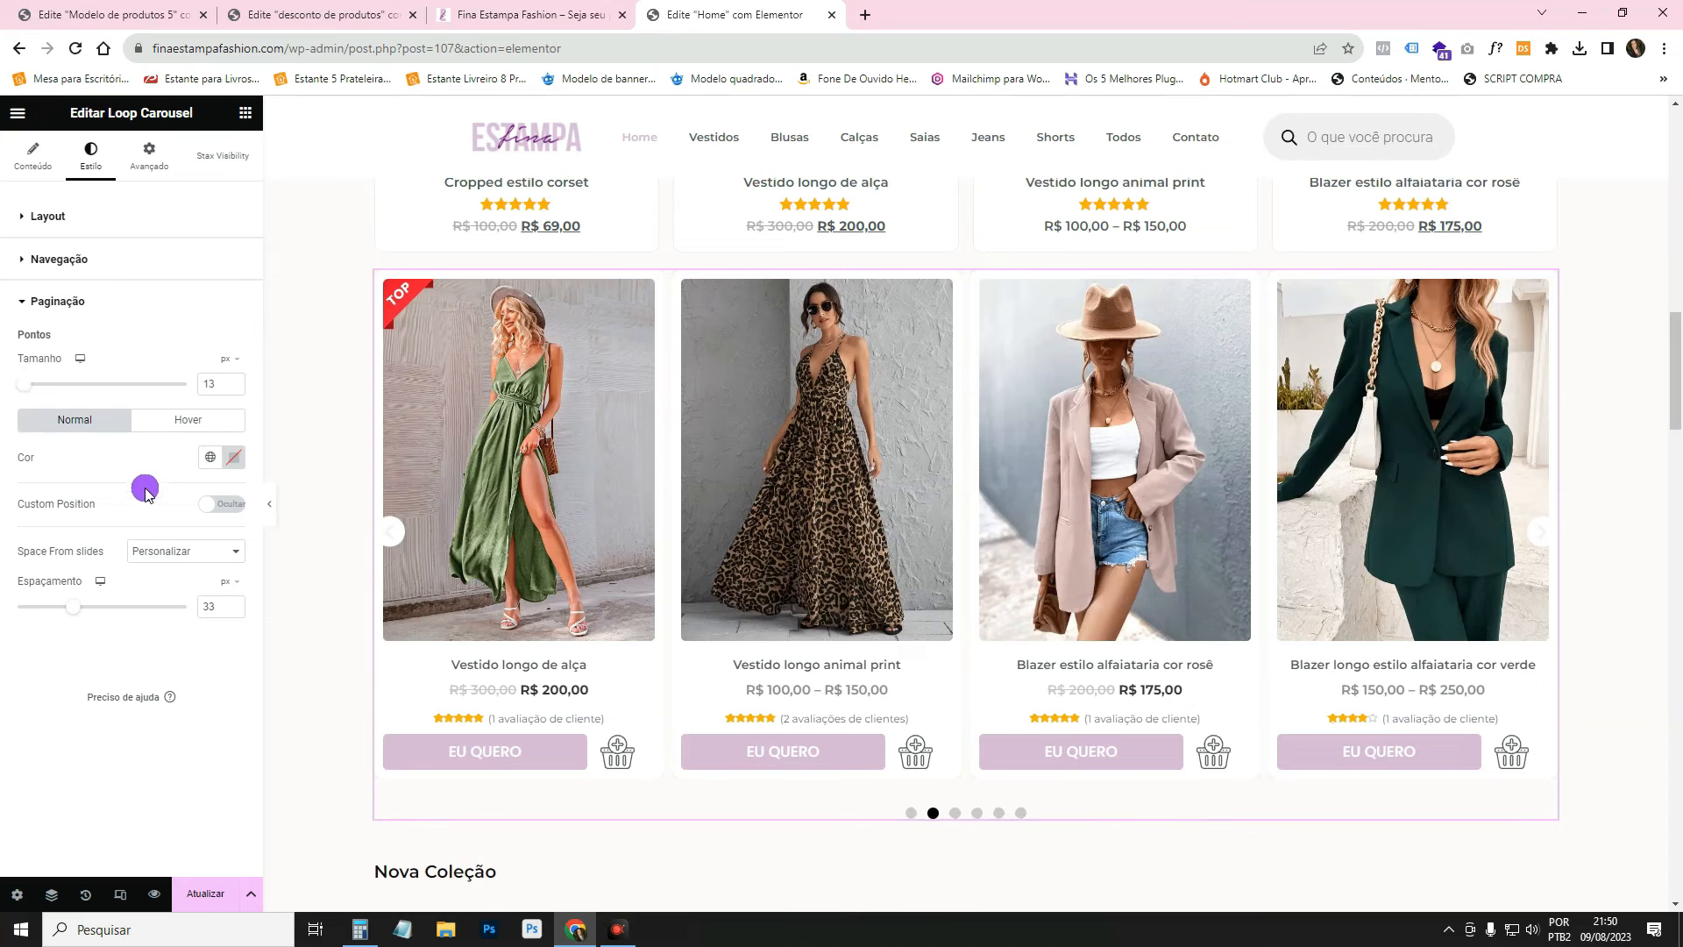
Enable a custom position for the pagination dots, try the horizontal orientations, and set it to start.
drag(23, 506, 70, 509)
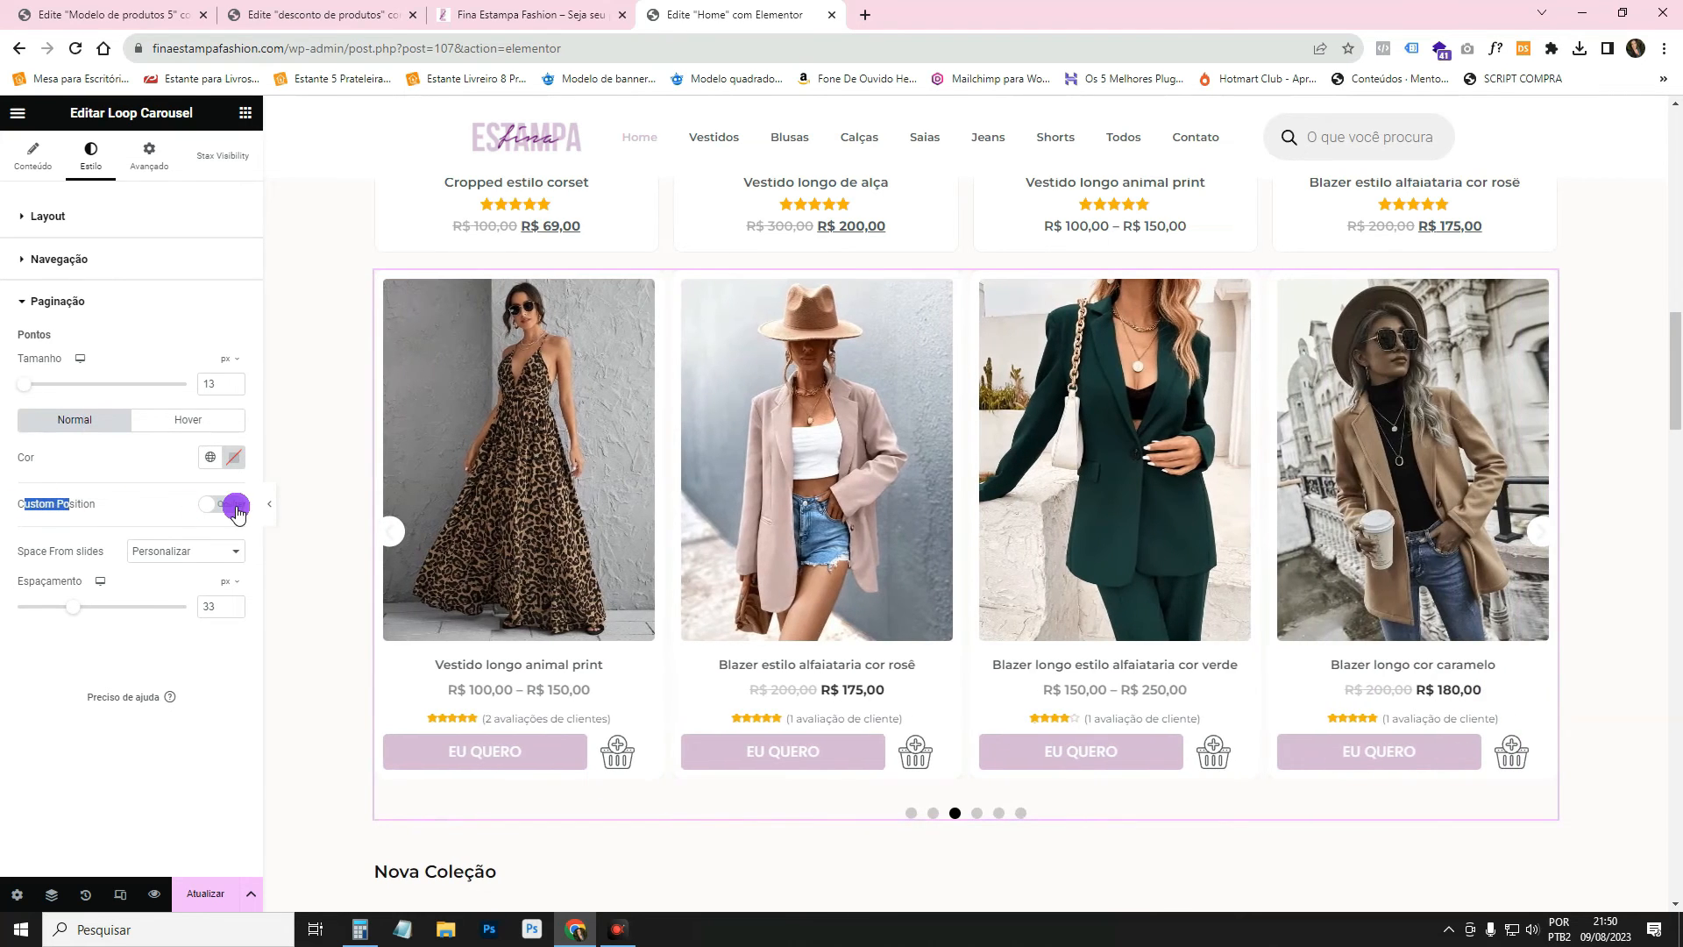
click(236, 507)
click(835, 604)
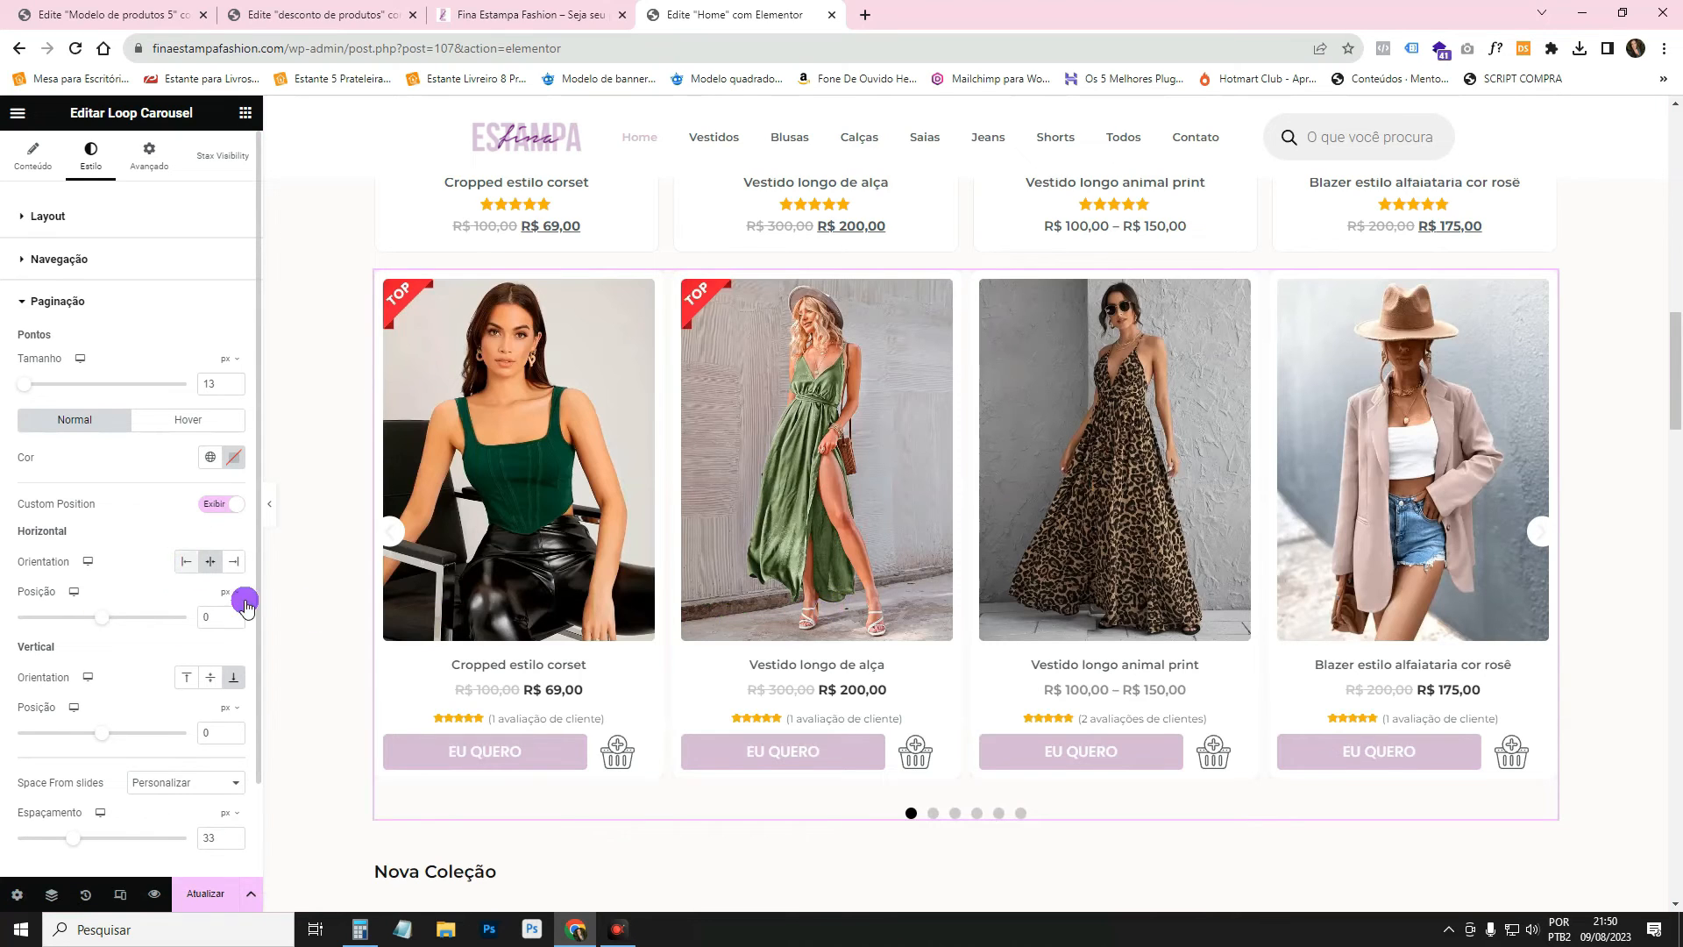
click(186, 561)
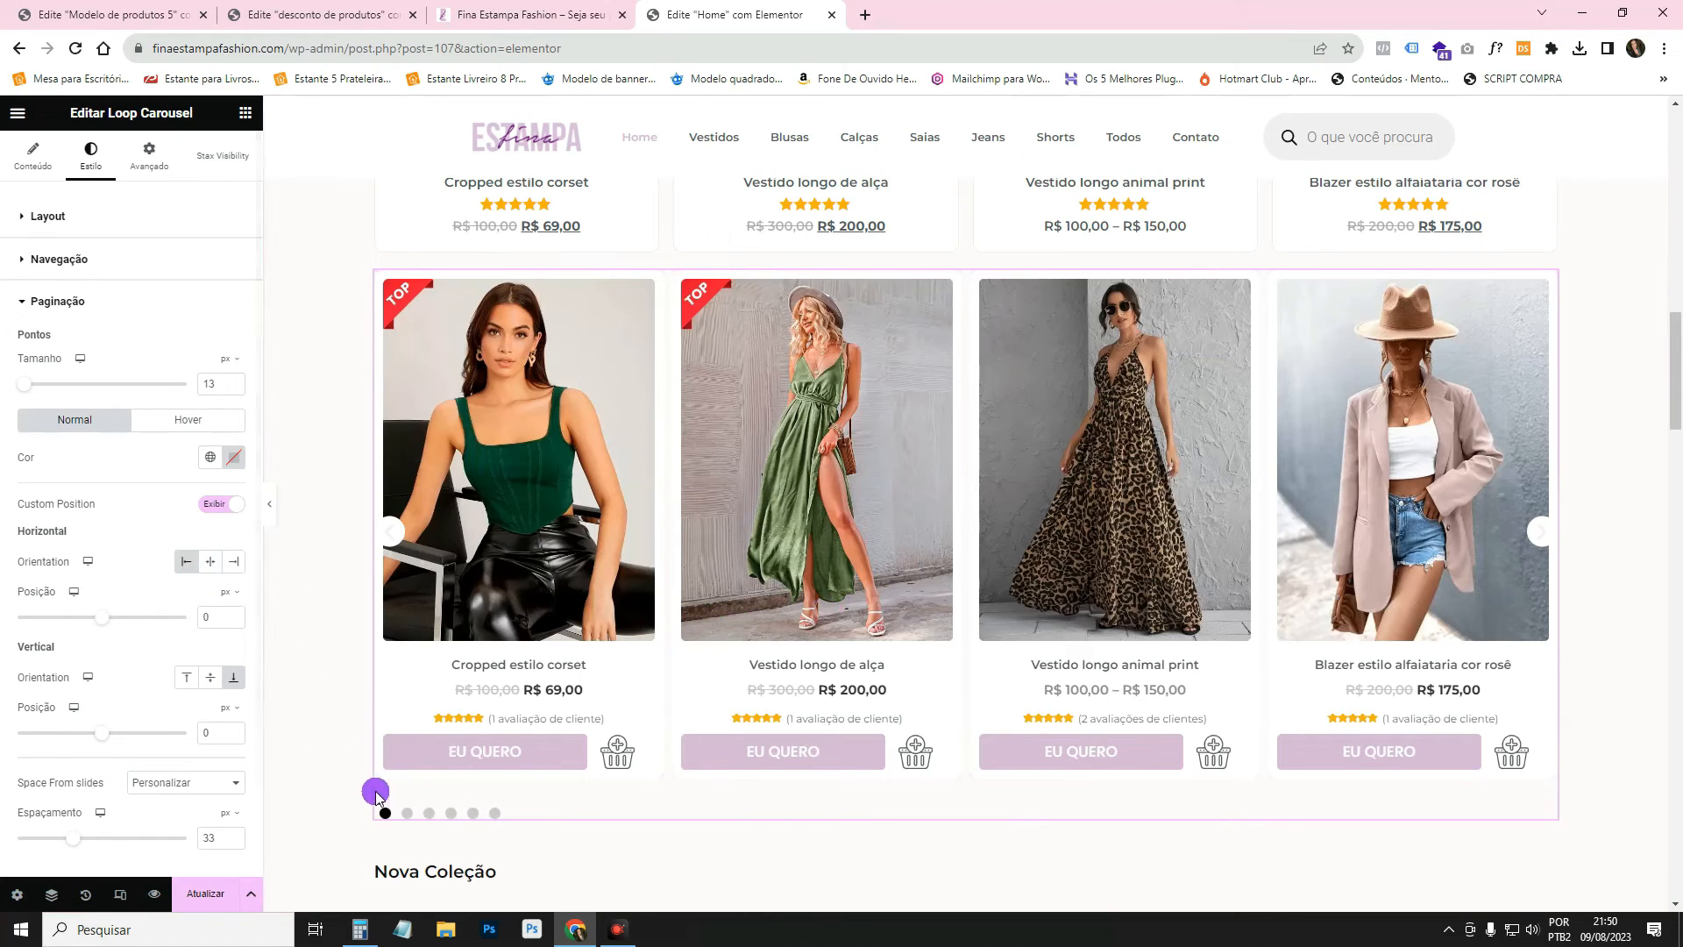
click(218, 565)
click(210, 560)
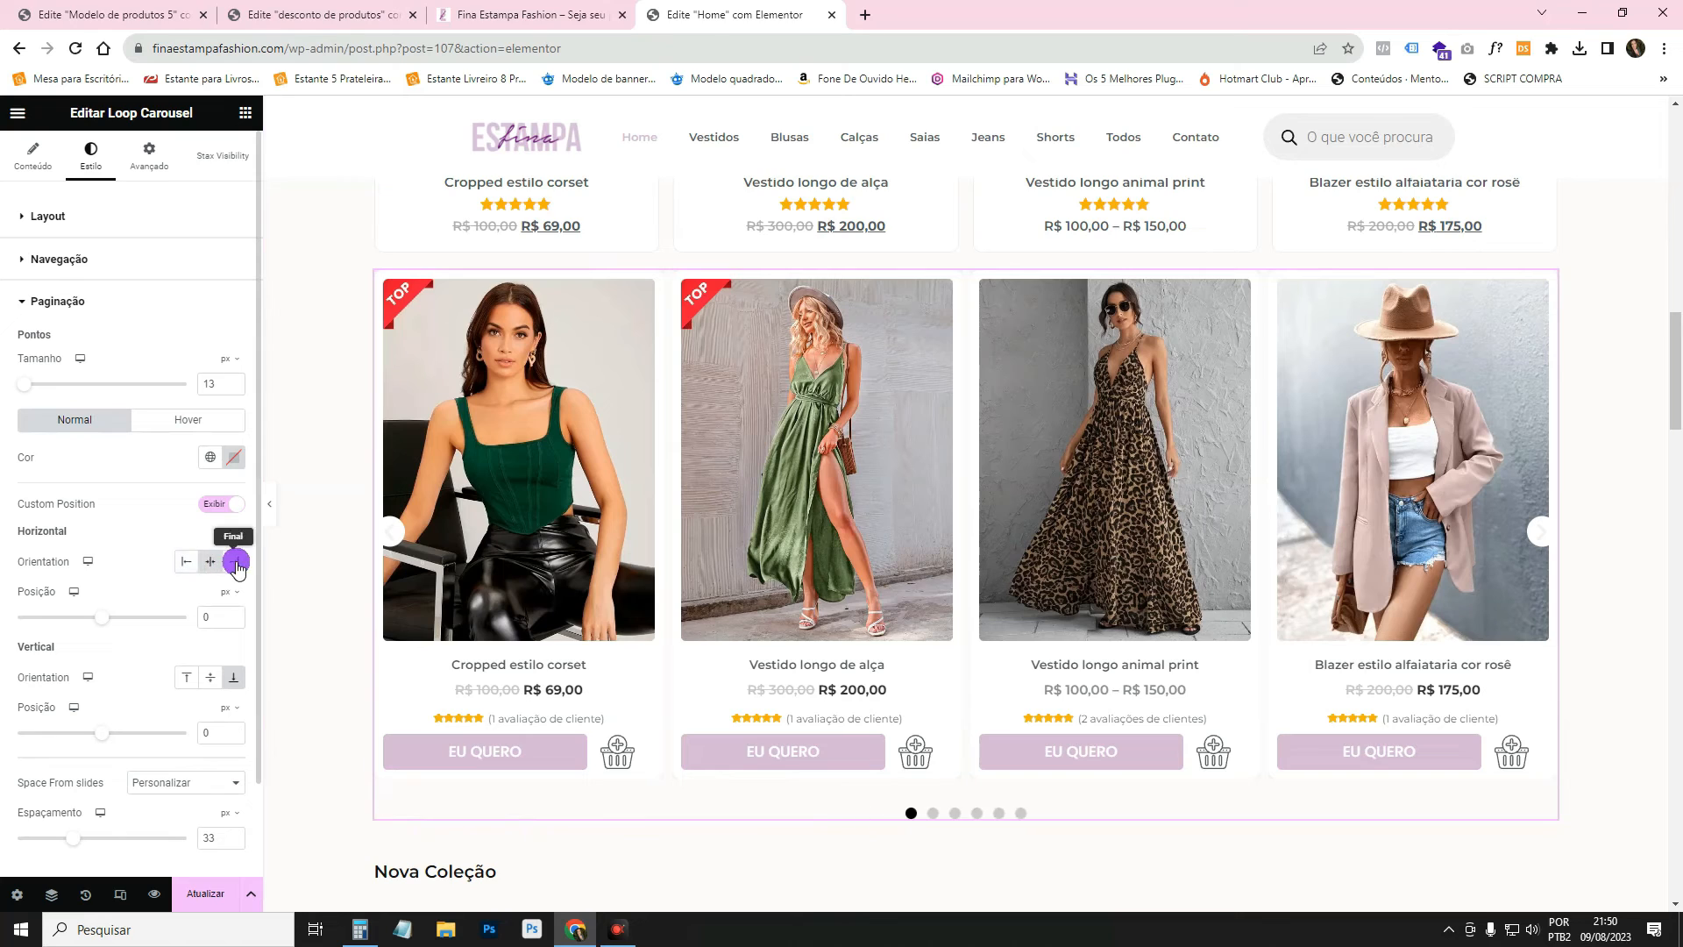
click(234, 561)
click(186, 561)
Try the centre and start vertical orientations for the pagination dots, and return the setting to end.
click(211, 677)
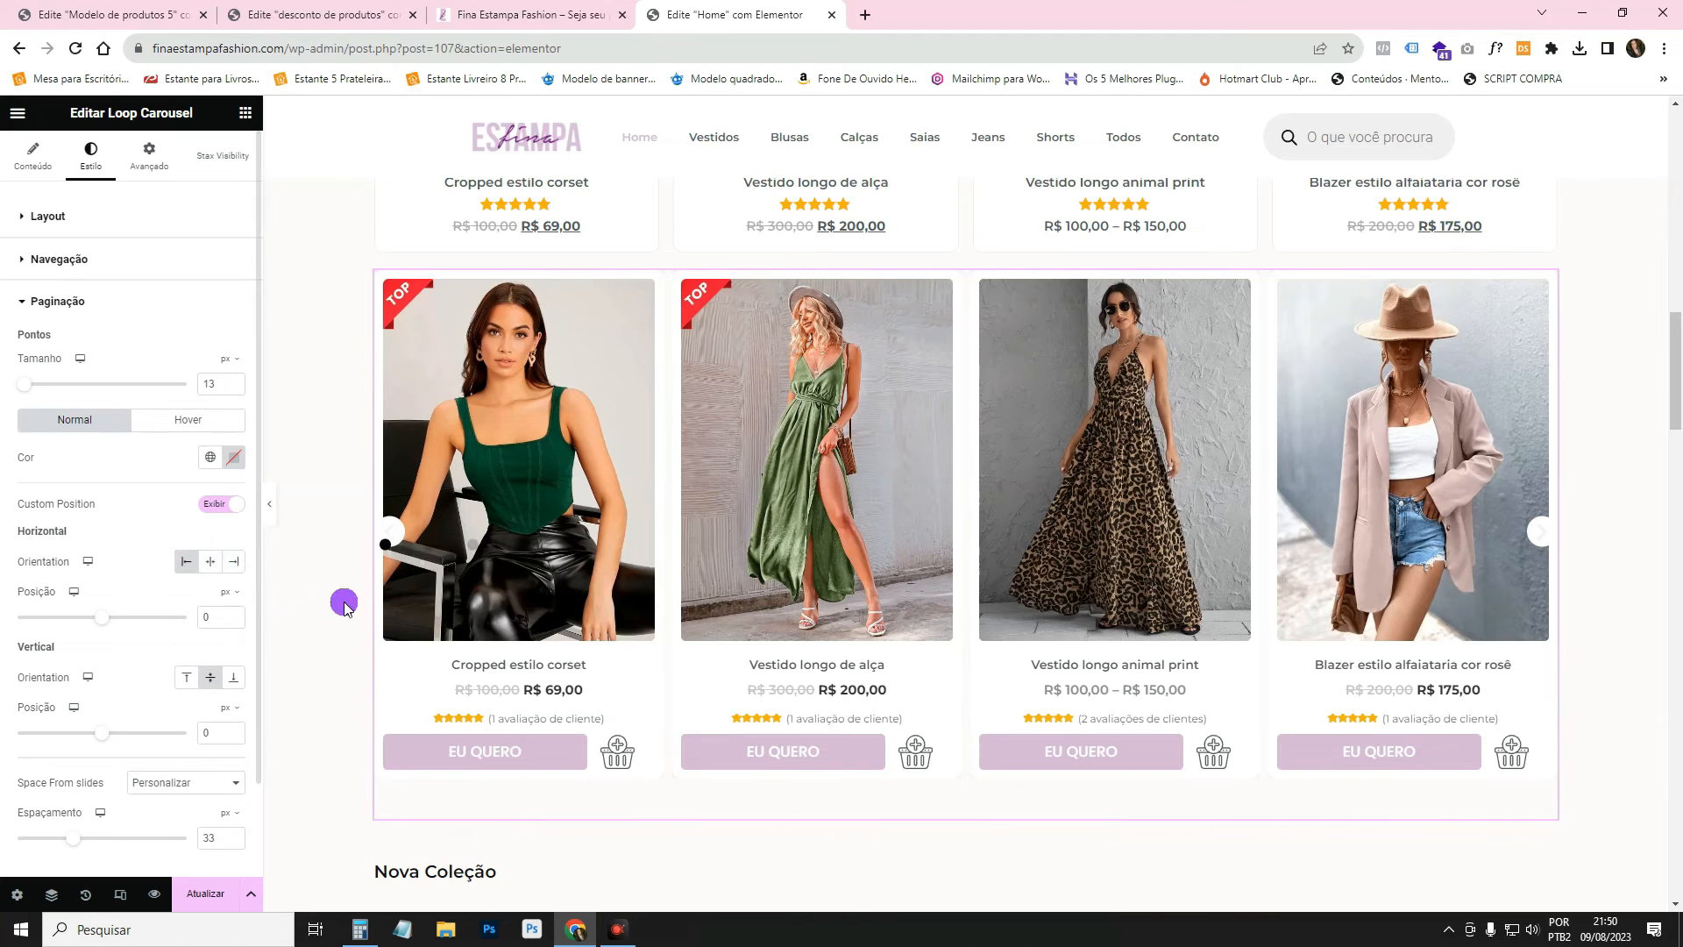
click(186, 677)
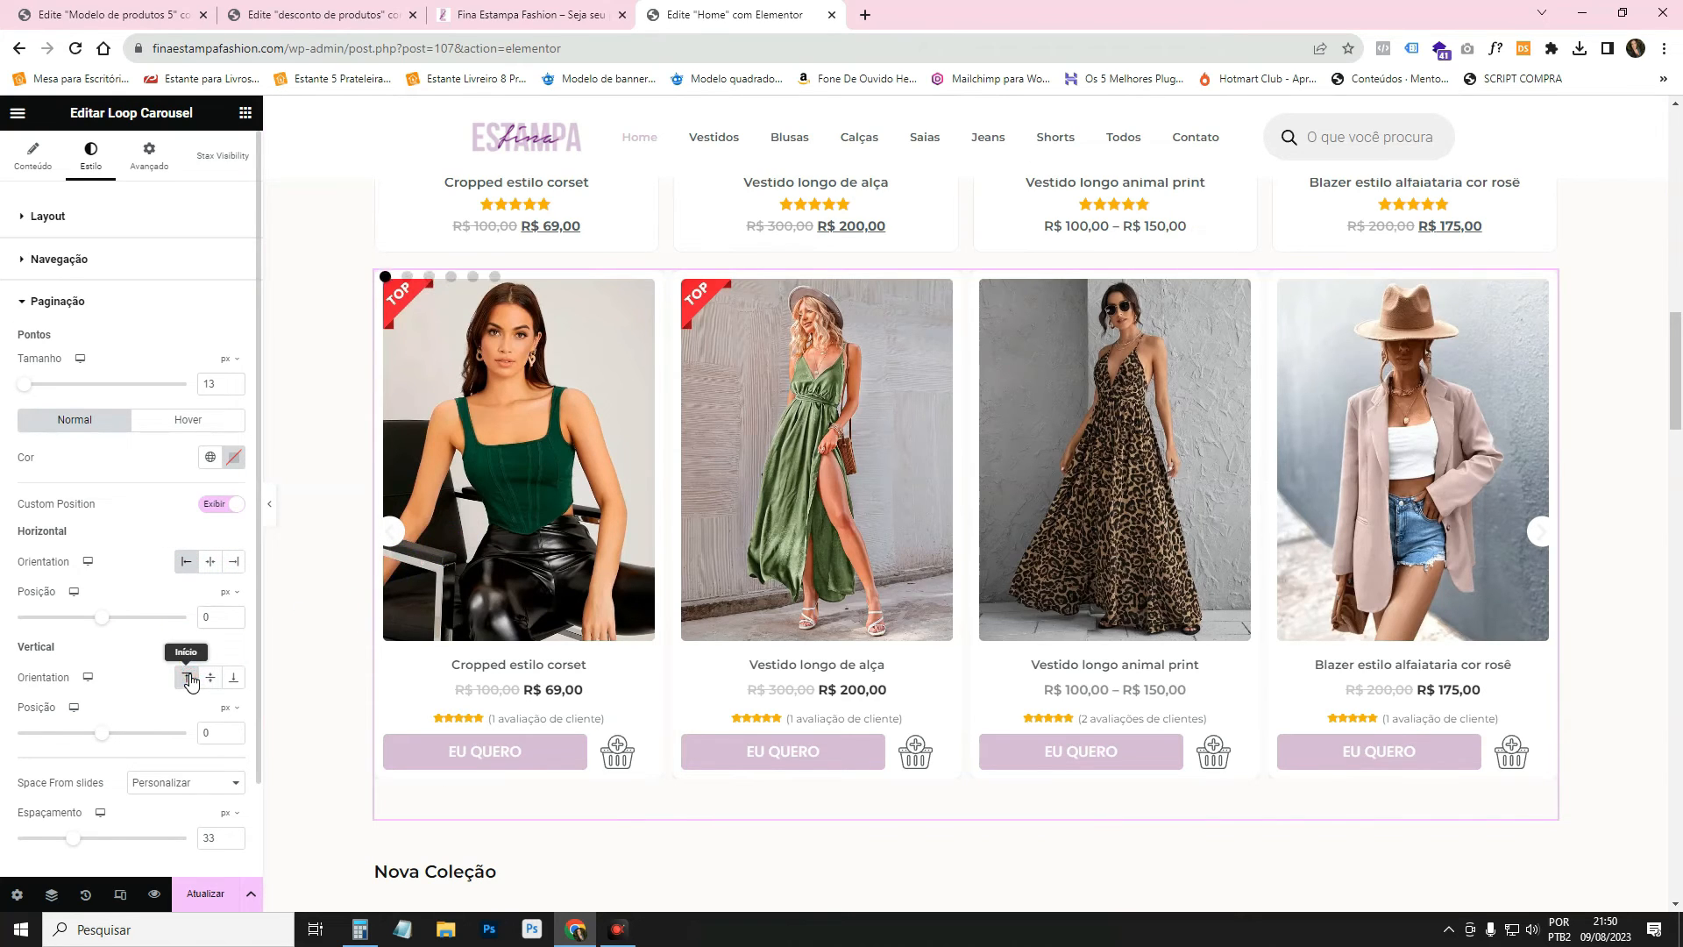
click(233, 677)
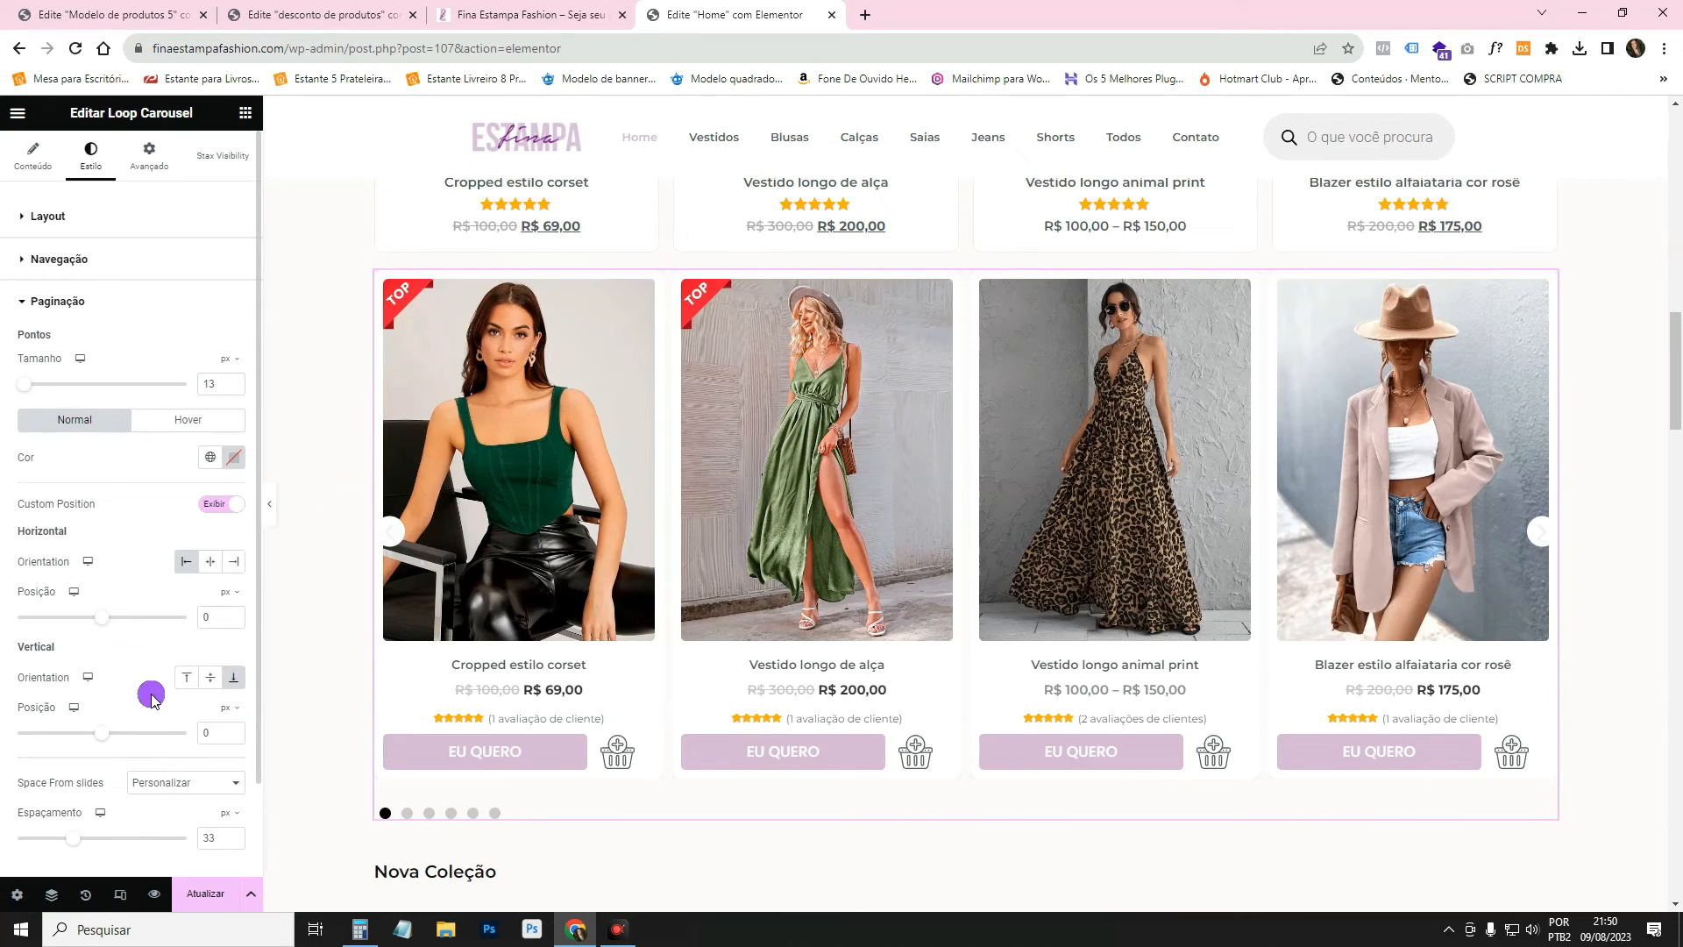
Try a horizontal offset of 455 px for the pagination dots, and clear the value while keeping the start orientation.
drag(96, 624, 141, 617)
click(224, 617)
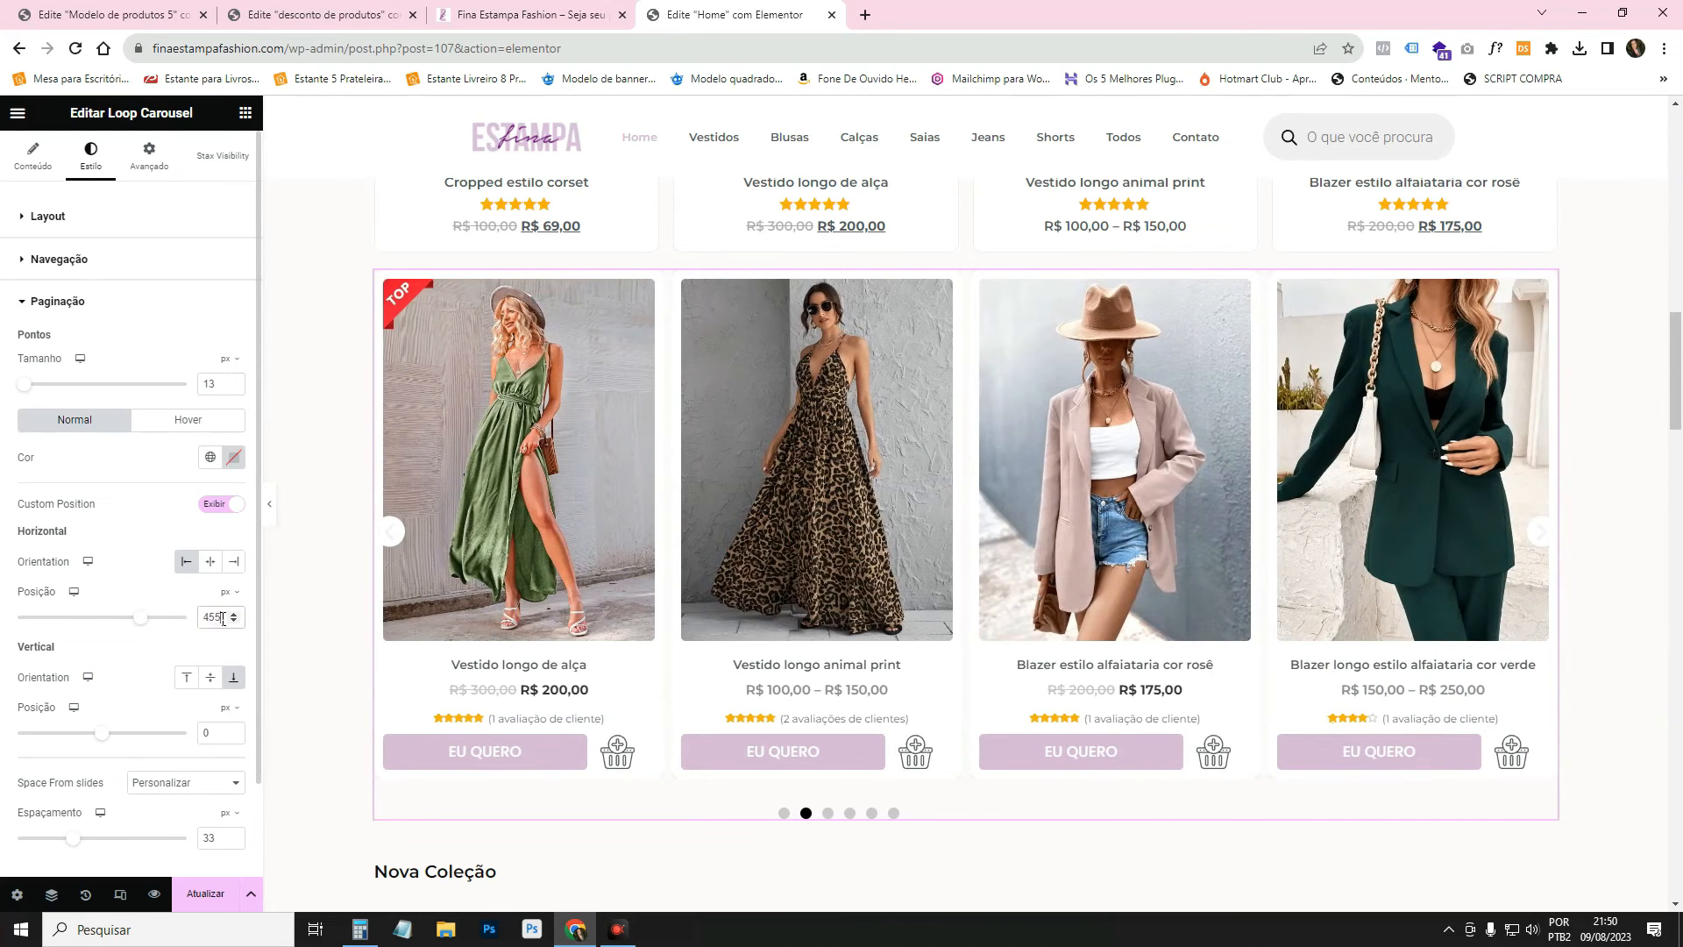
key(BackSpace)
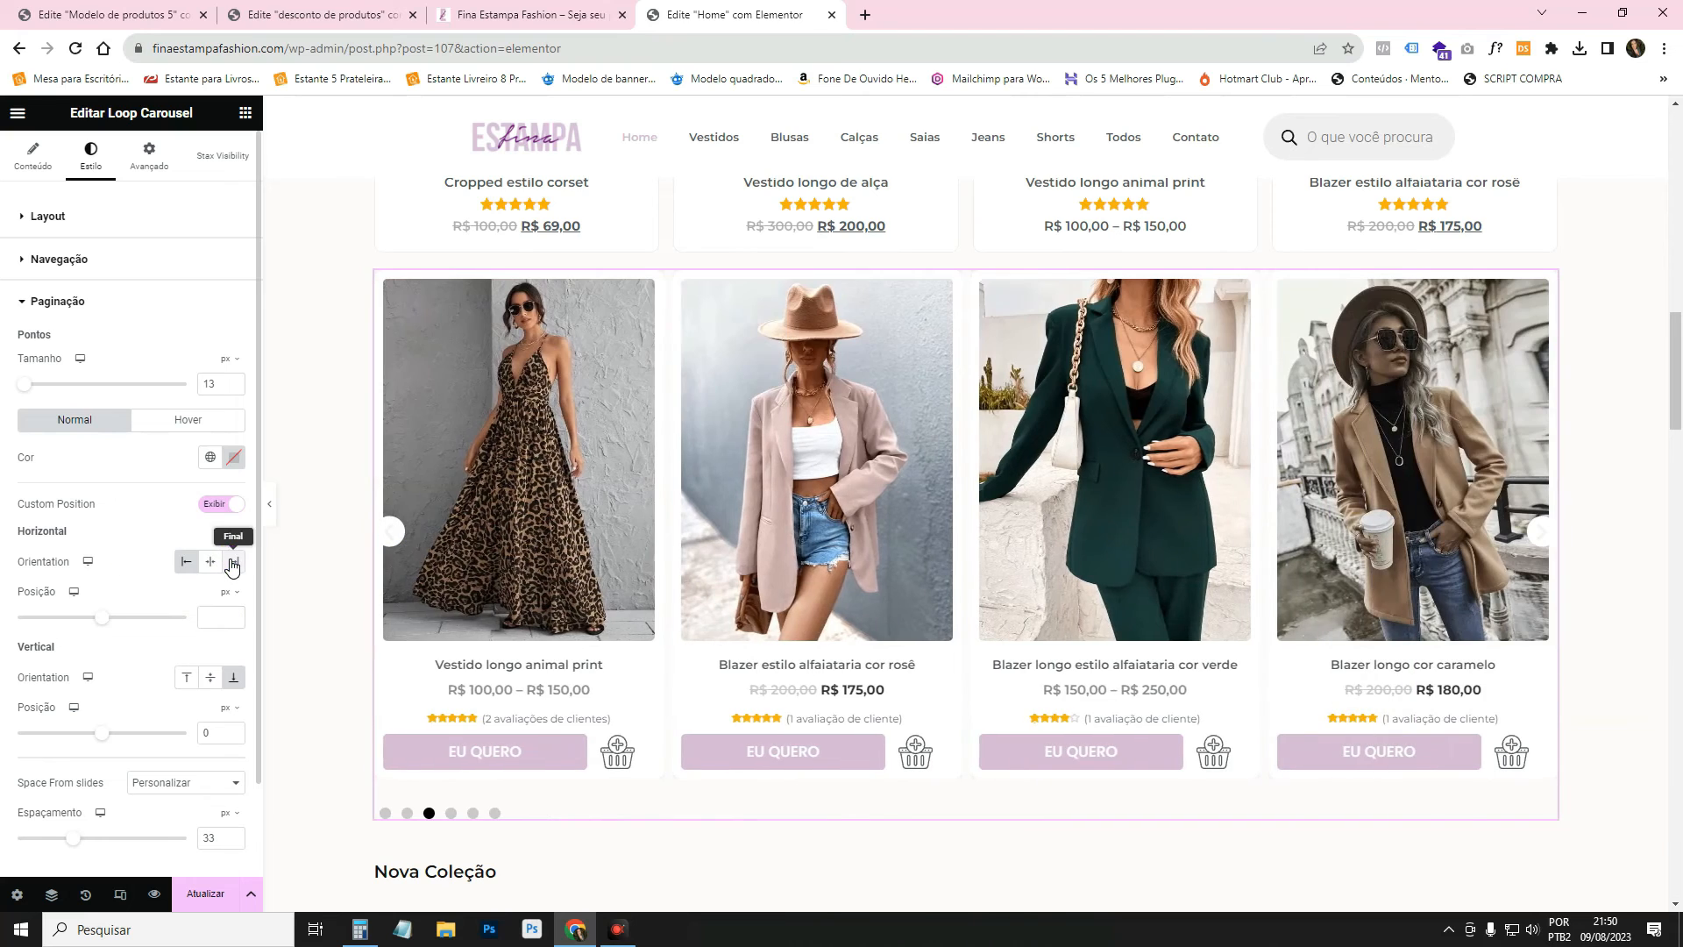
click(185, 562)
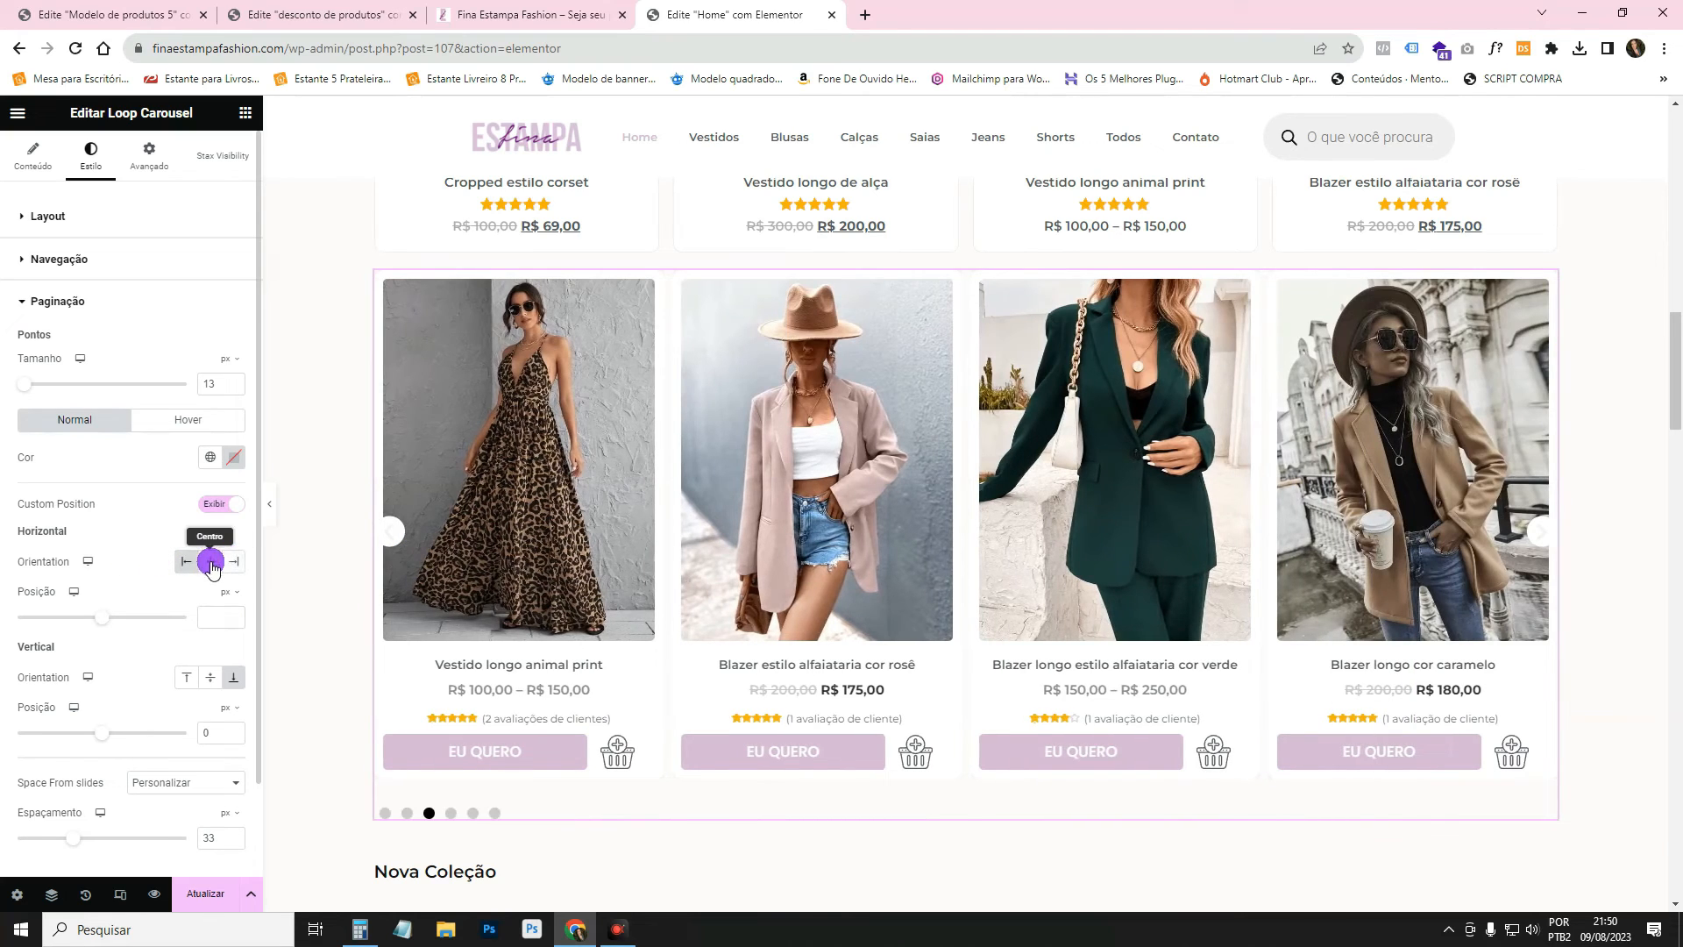
scroll(764, 808, down, 1)
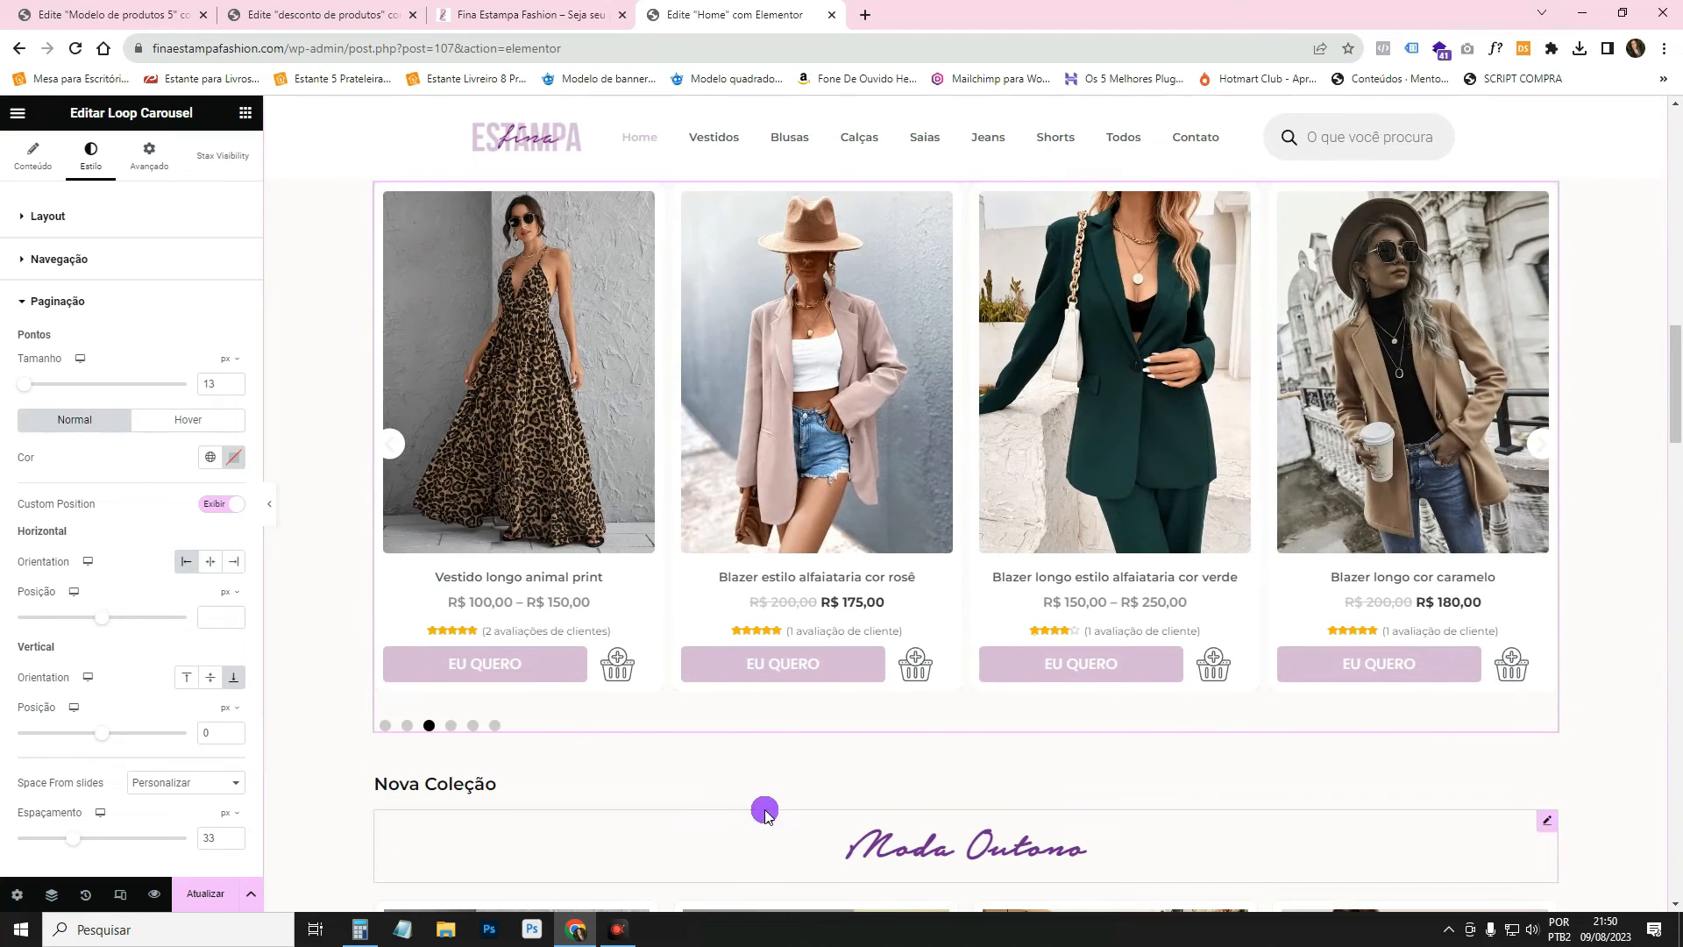
Set the horizontal orientation of the carousel's pagination dots to end.
click(233, 561)
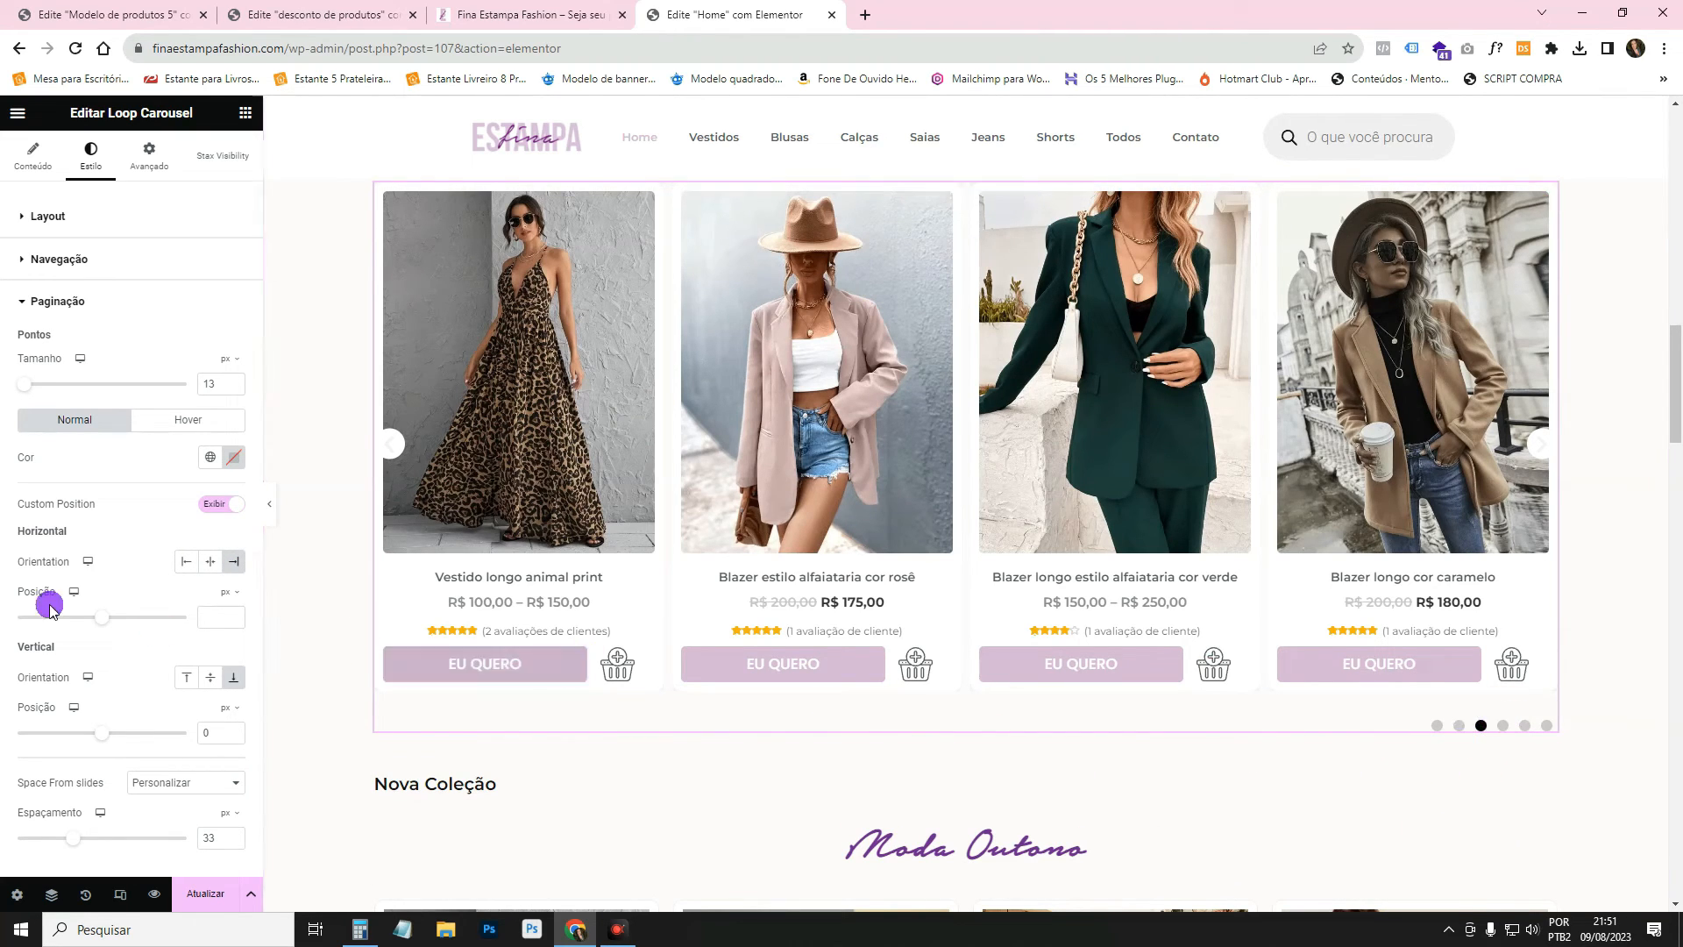
click(103, 298)
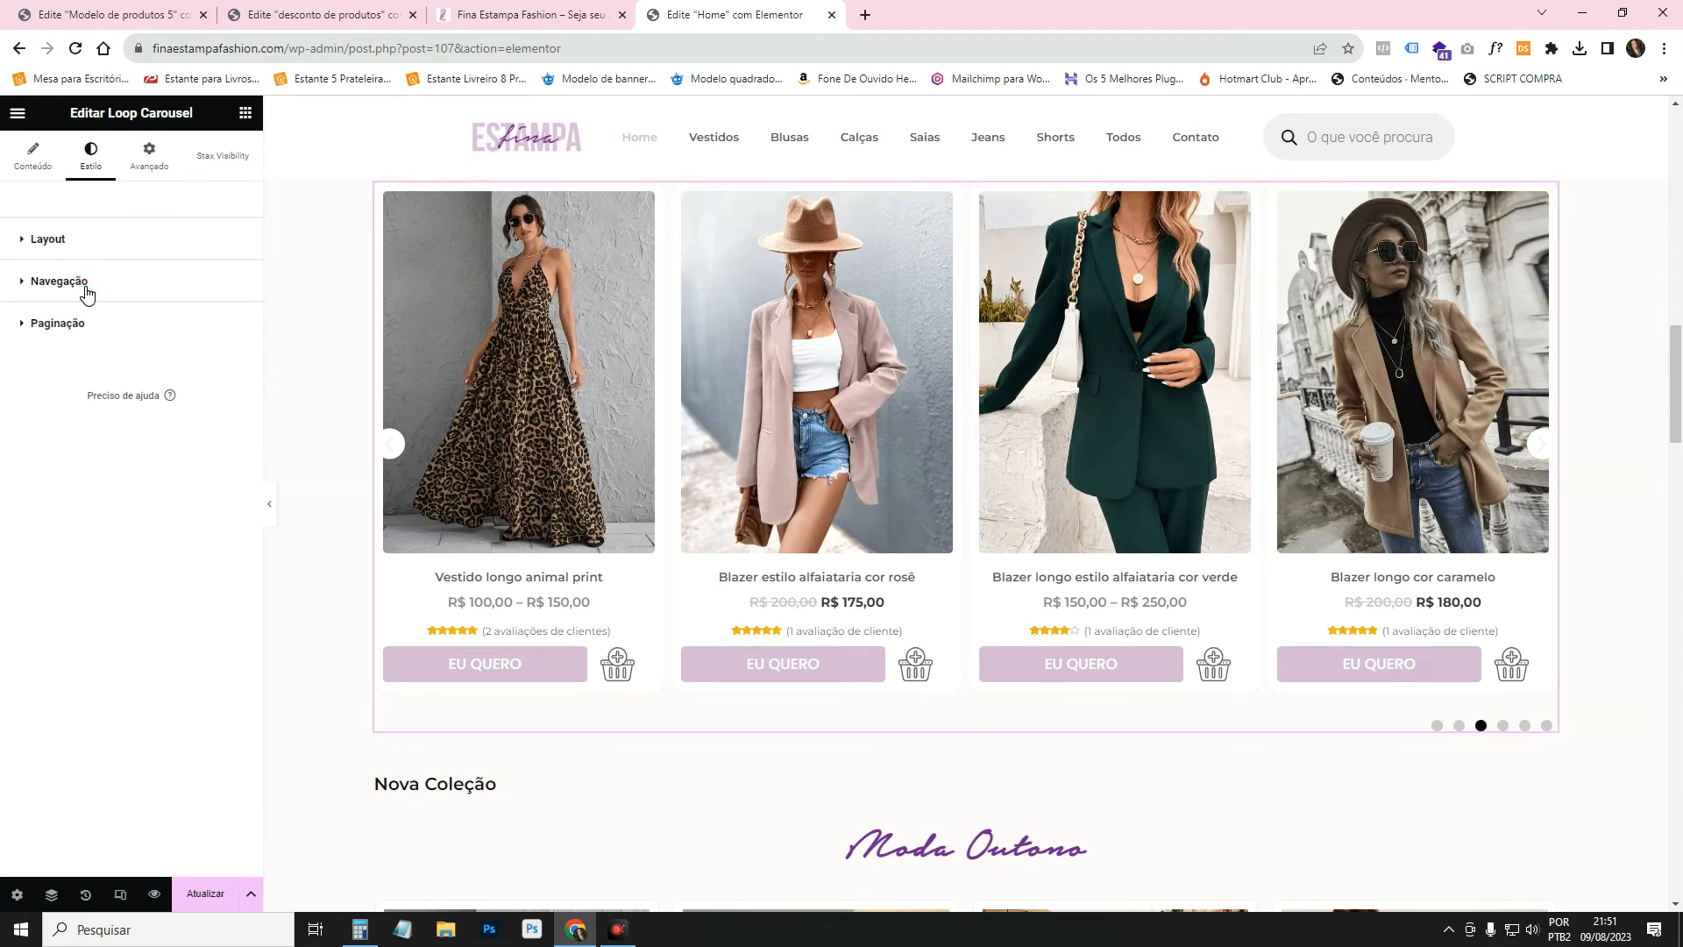
Give the carousel's navigation arrows a classic background in the global colour Roxo.
click(86, 282)
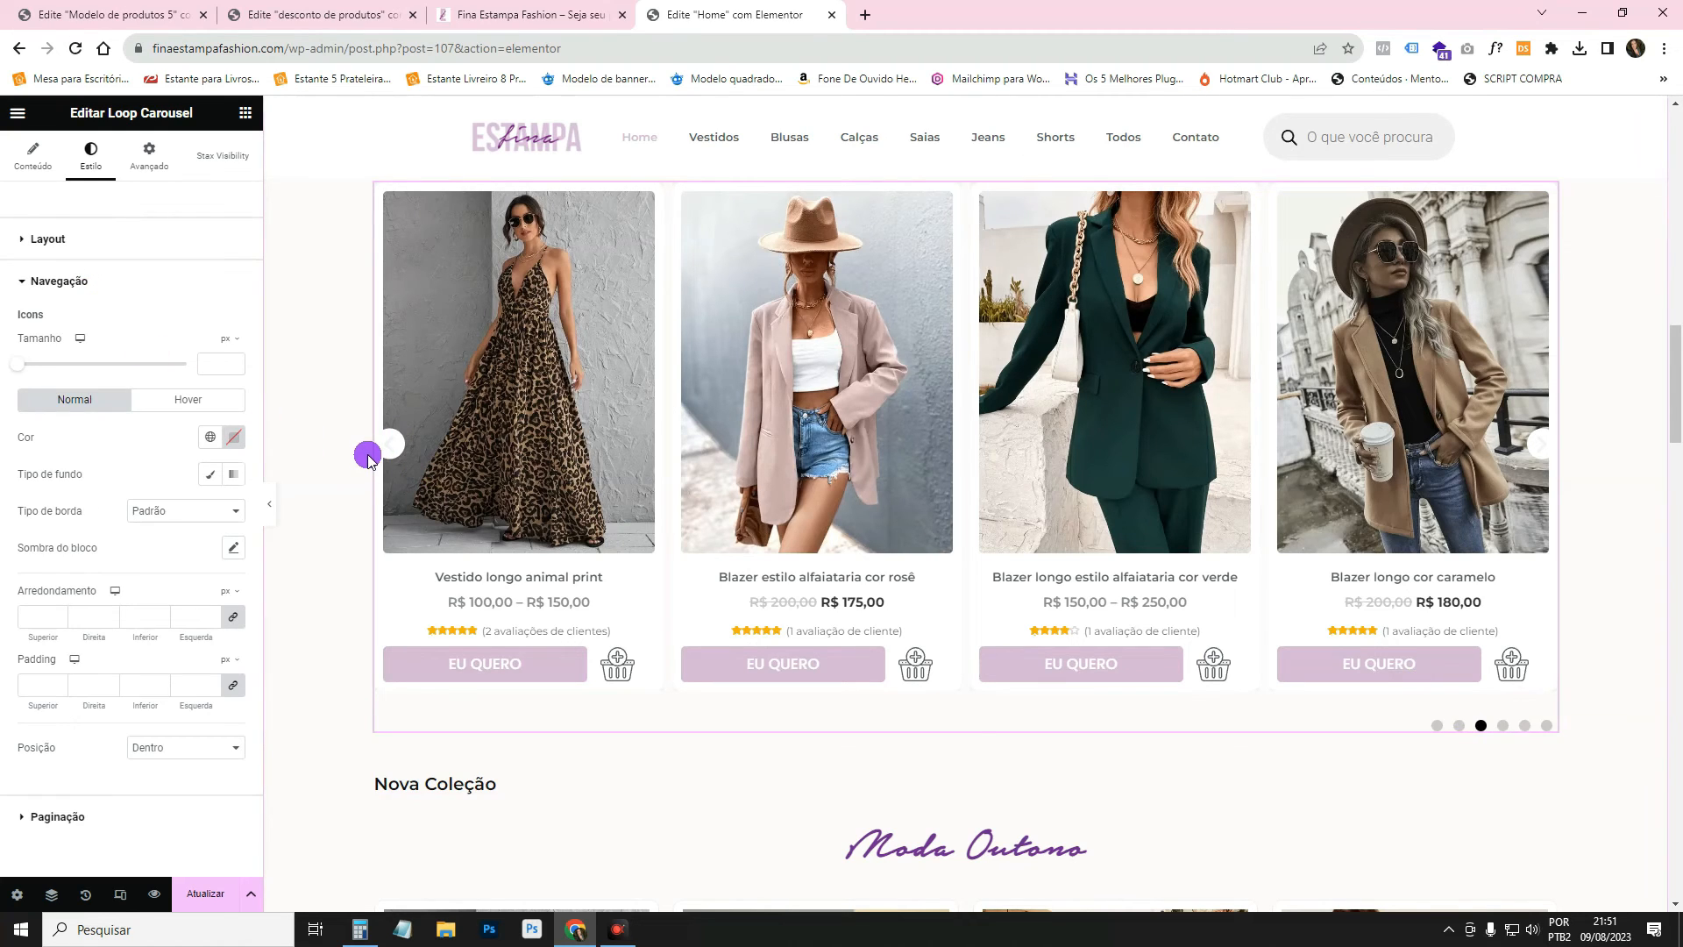
click(207, 476)
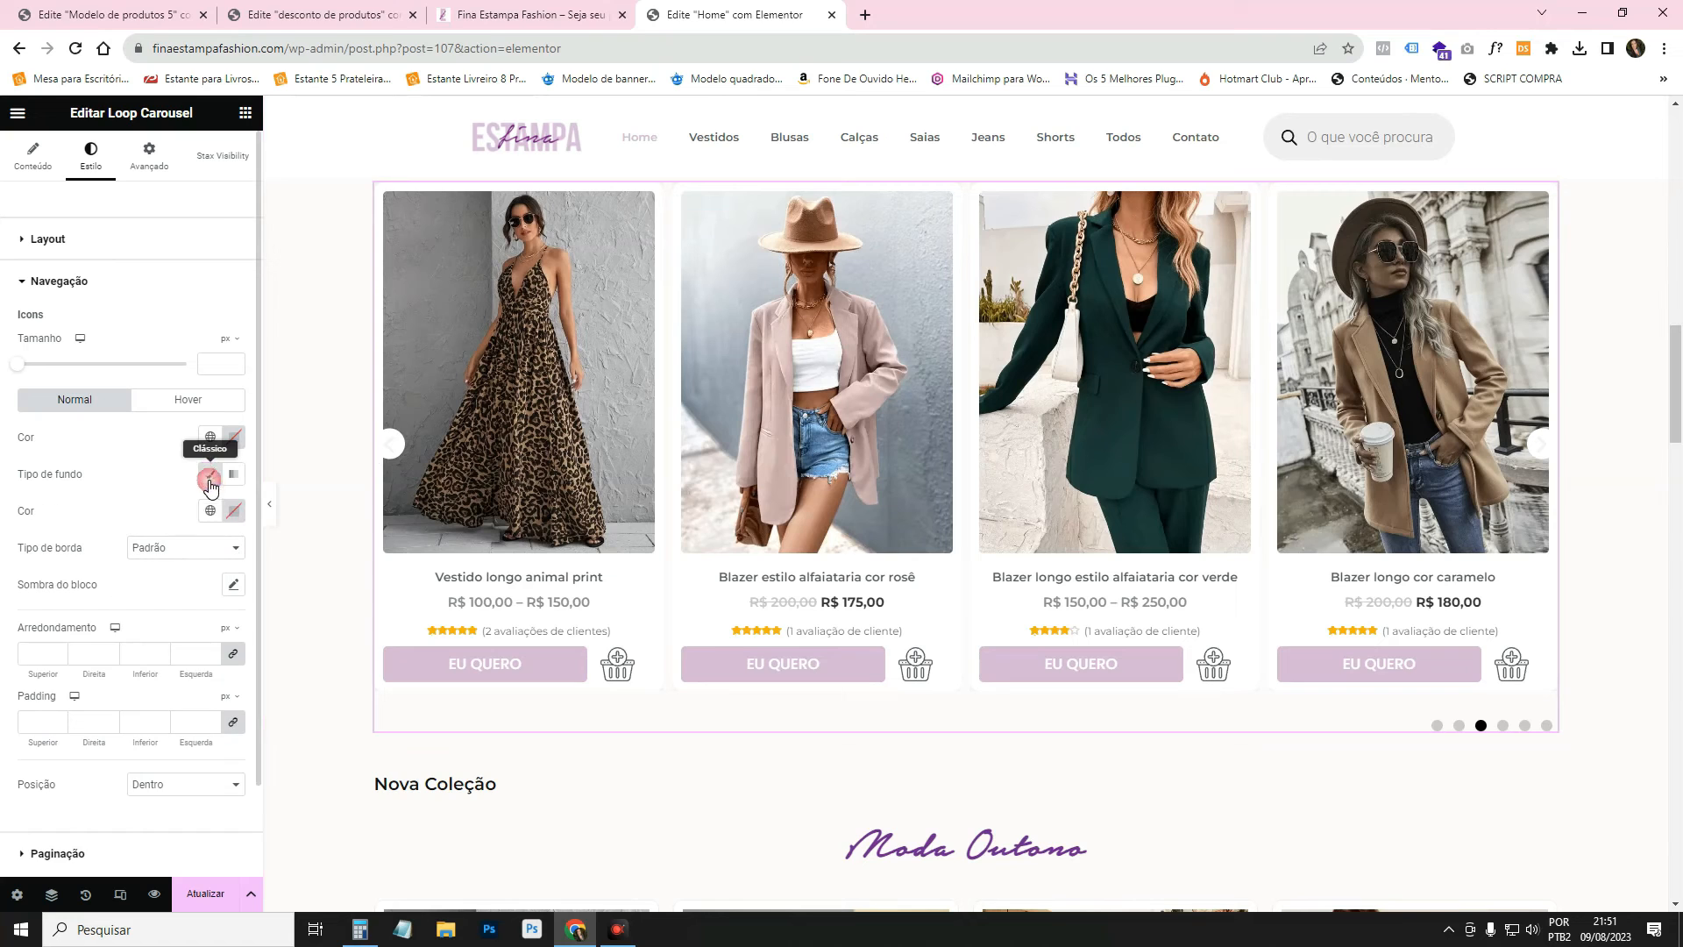
click(213, 512)
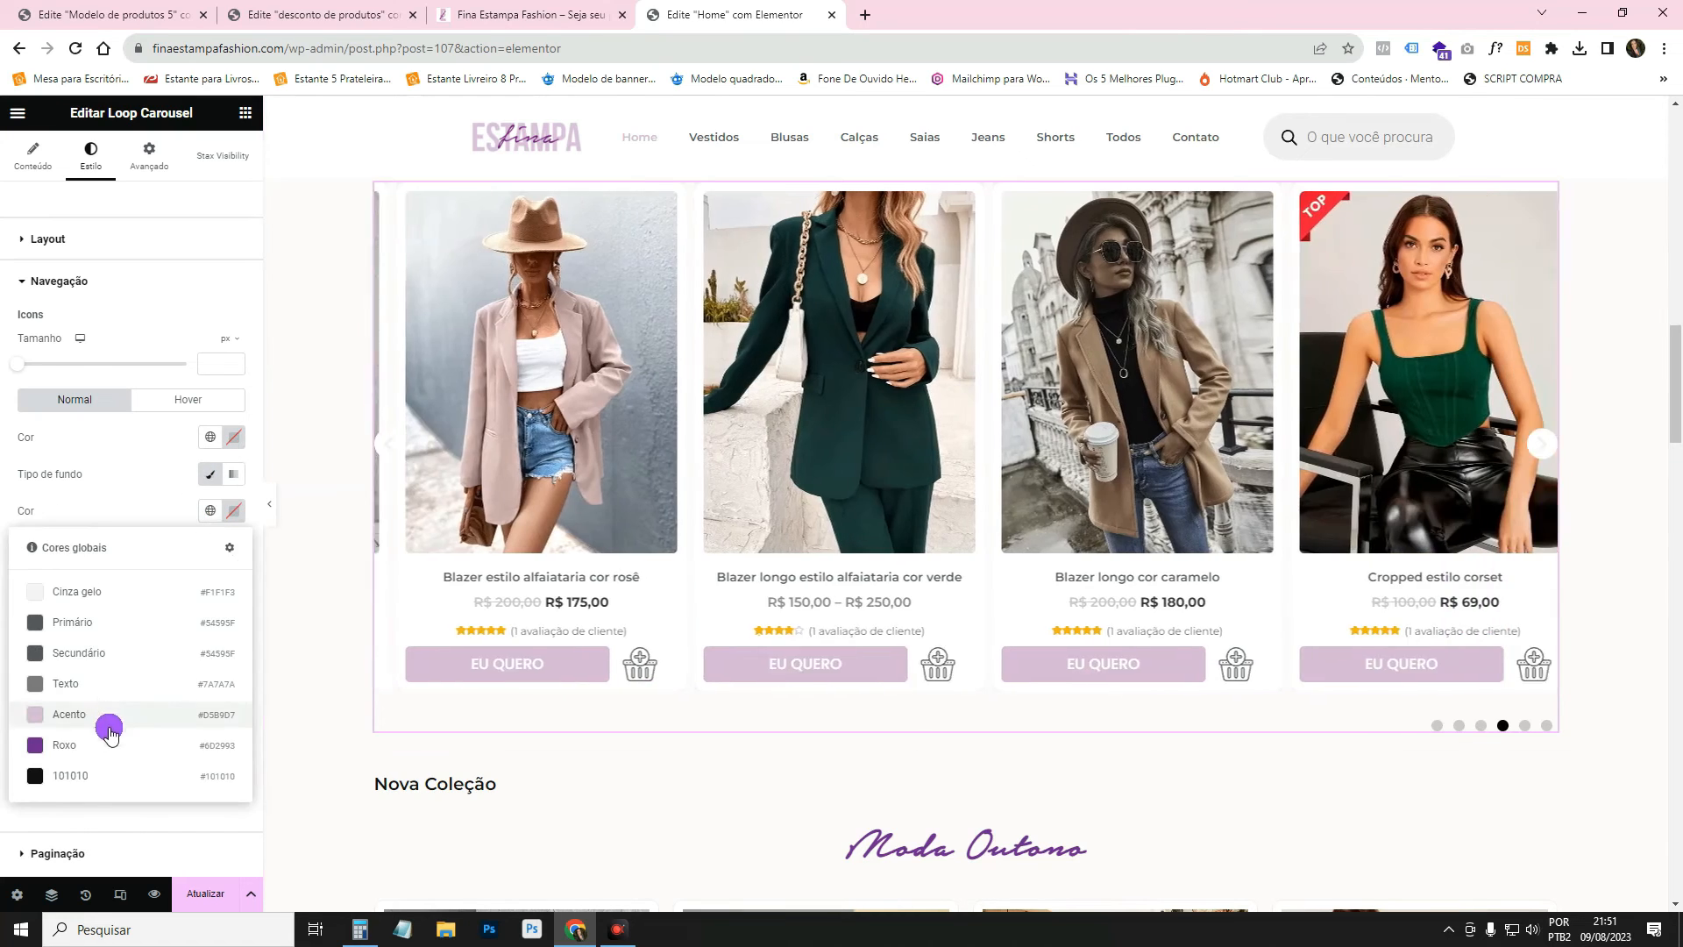
click(108, 740)
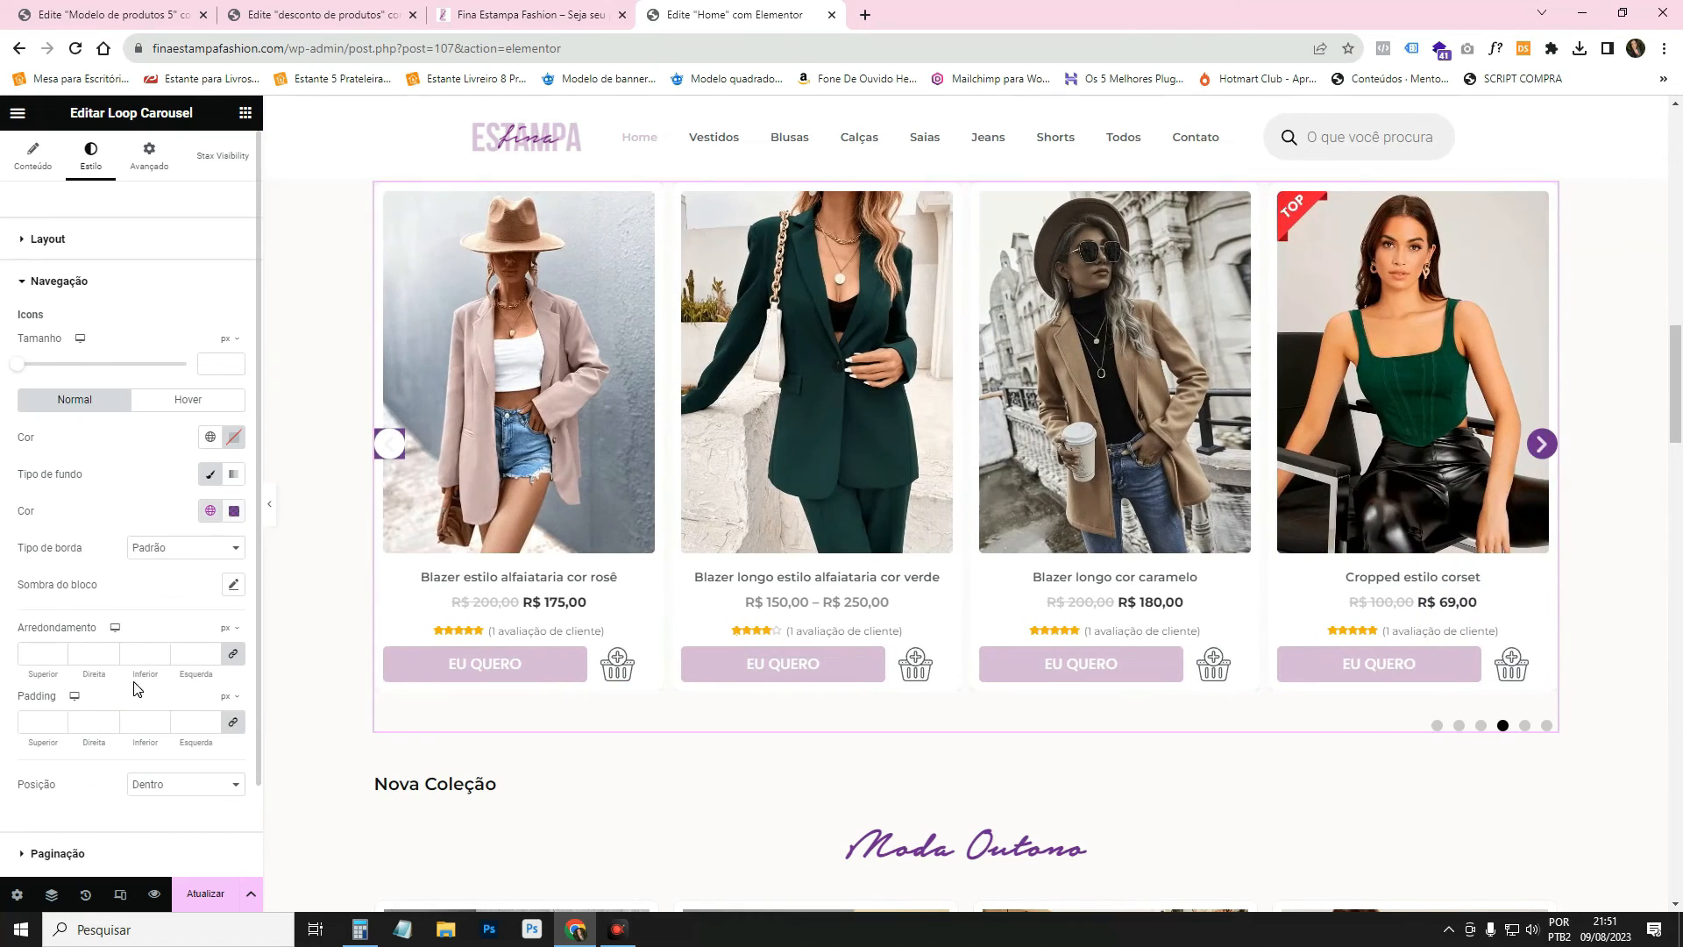
Set the navigation arrows' icon colour to white and their corner rounding to 30 px on all sides.
click(232, 438)
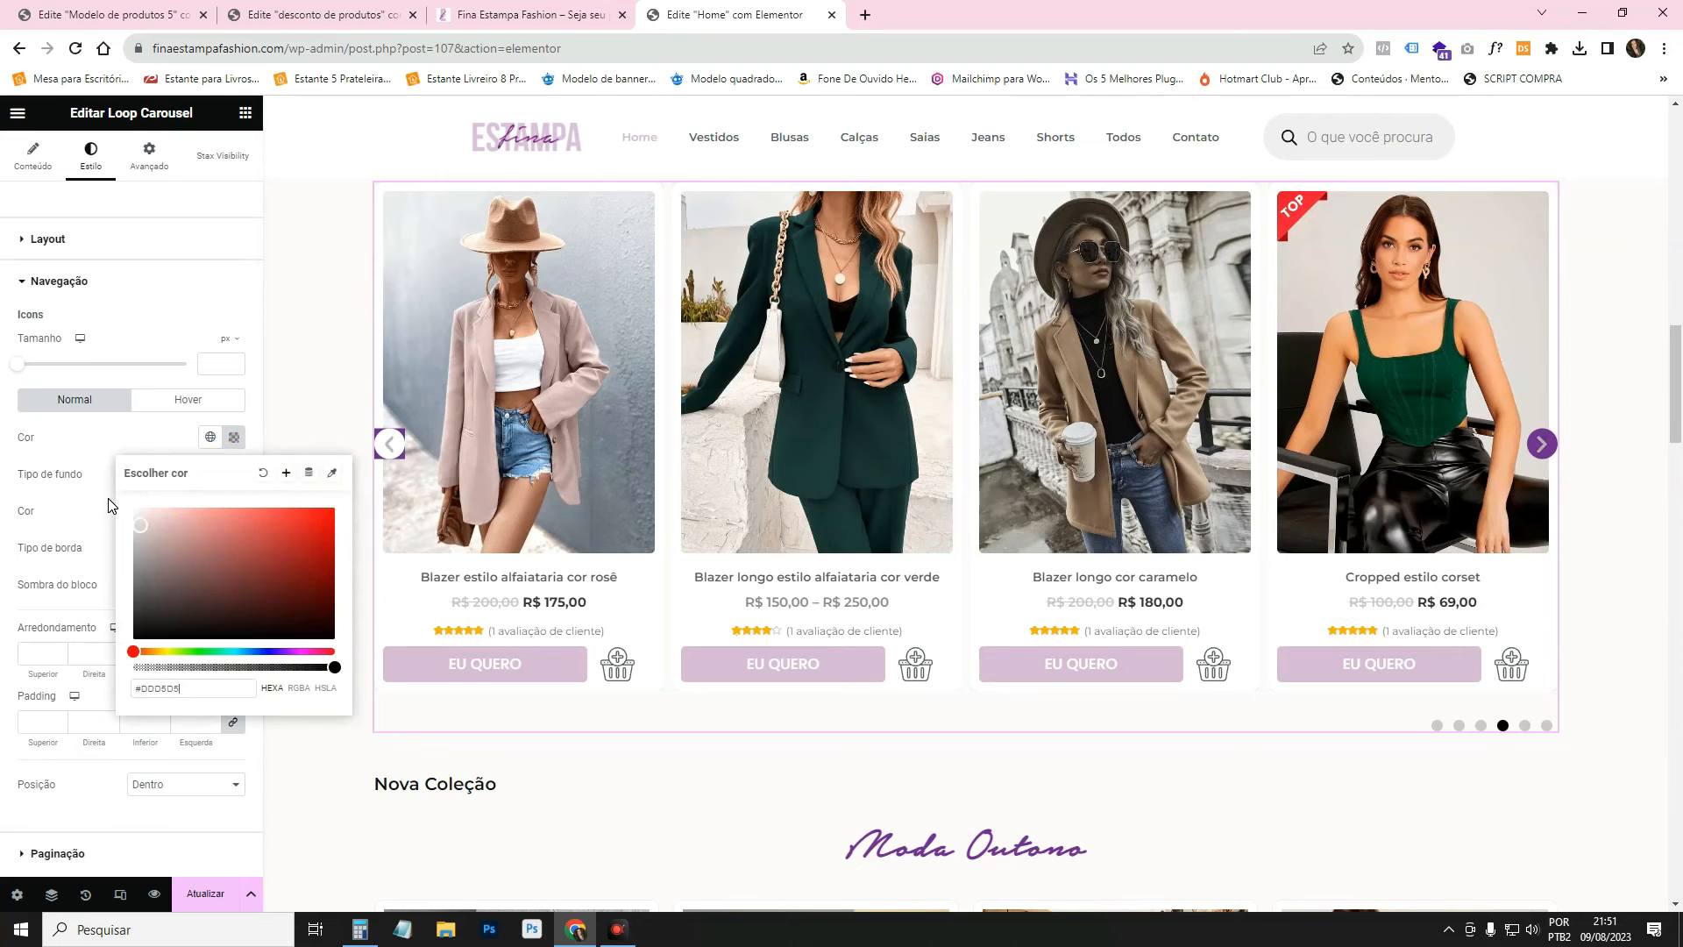
drag(108, 505, 104, 501)
click(117, 447)
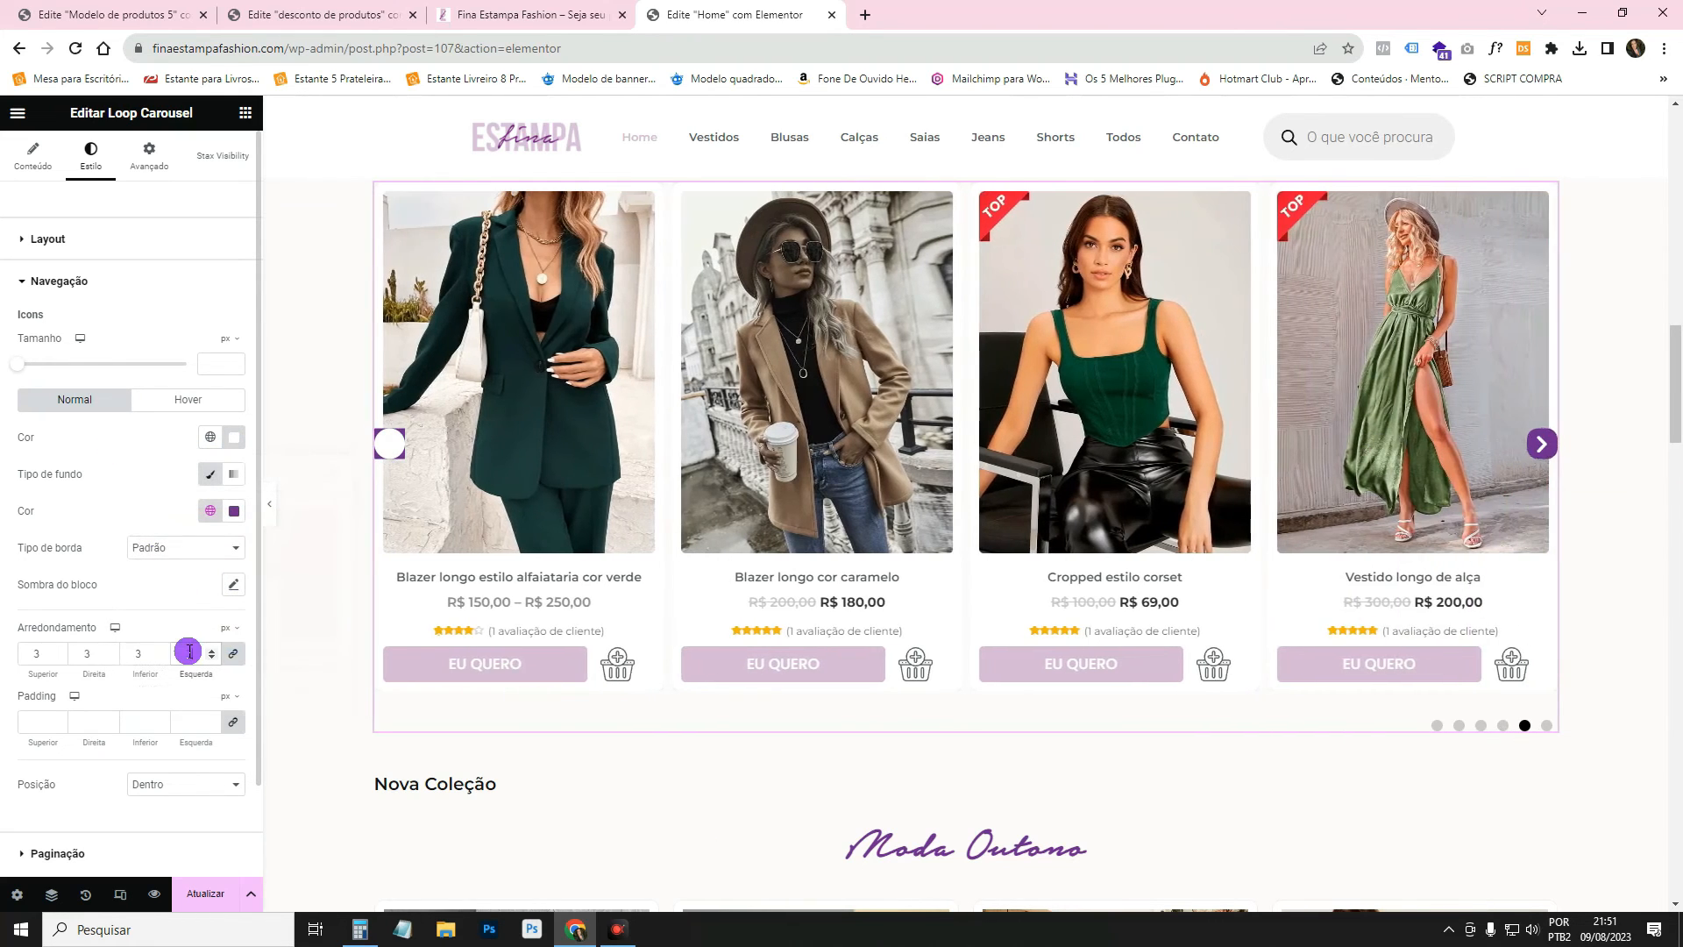
Try the outside position (Lado de fora) for the navigation arrows, and return the setting to inside (Dentro).
click(191, 789)
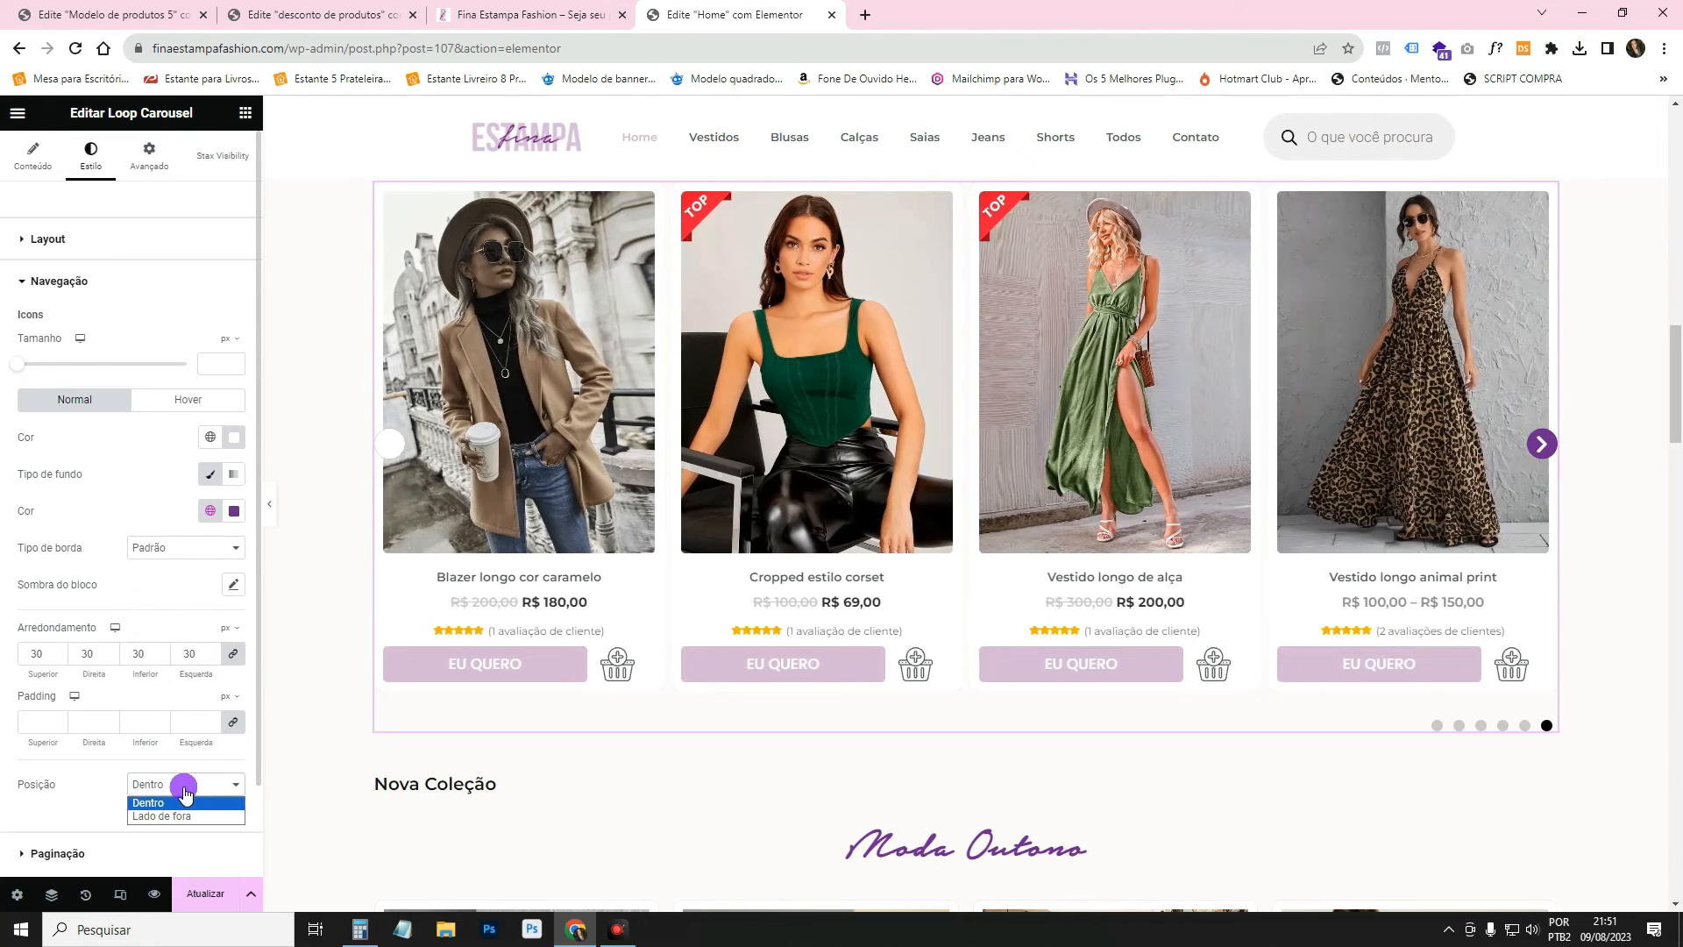
click(189, 815)
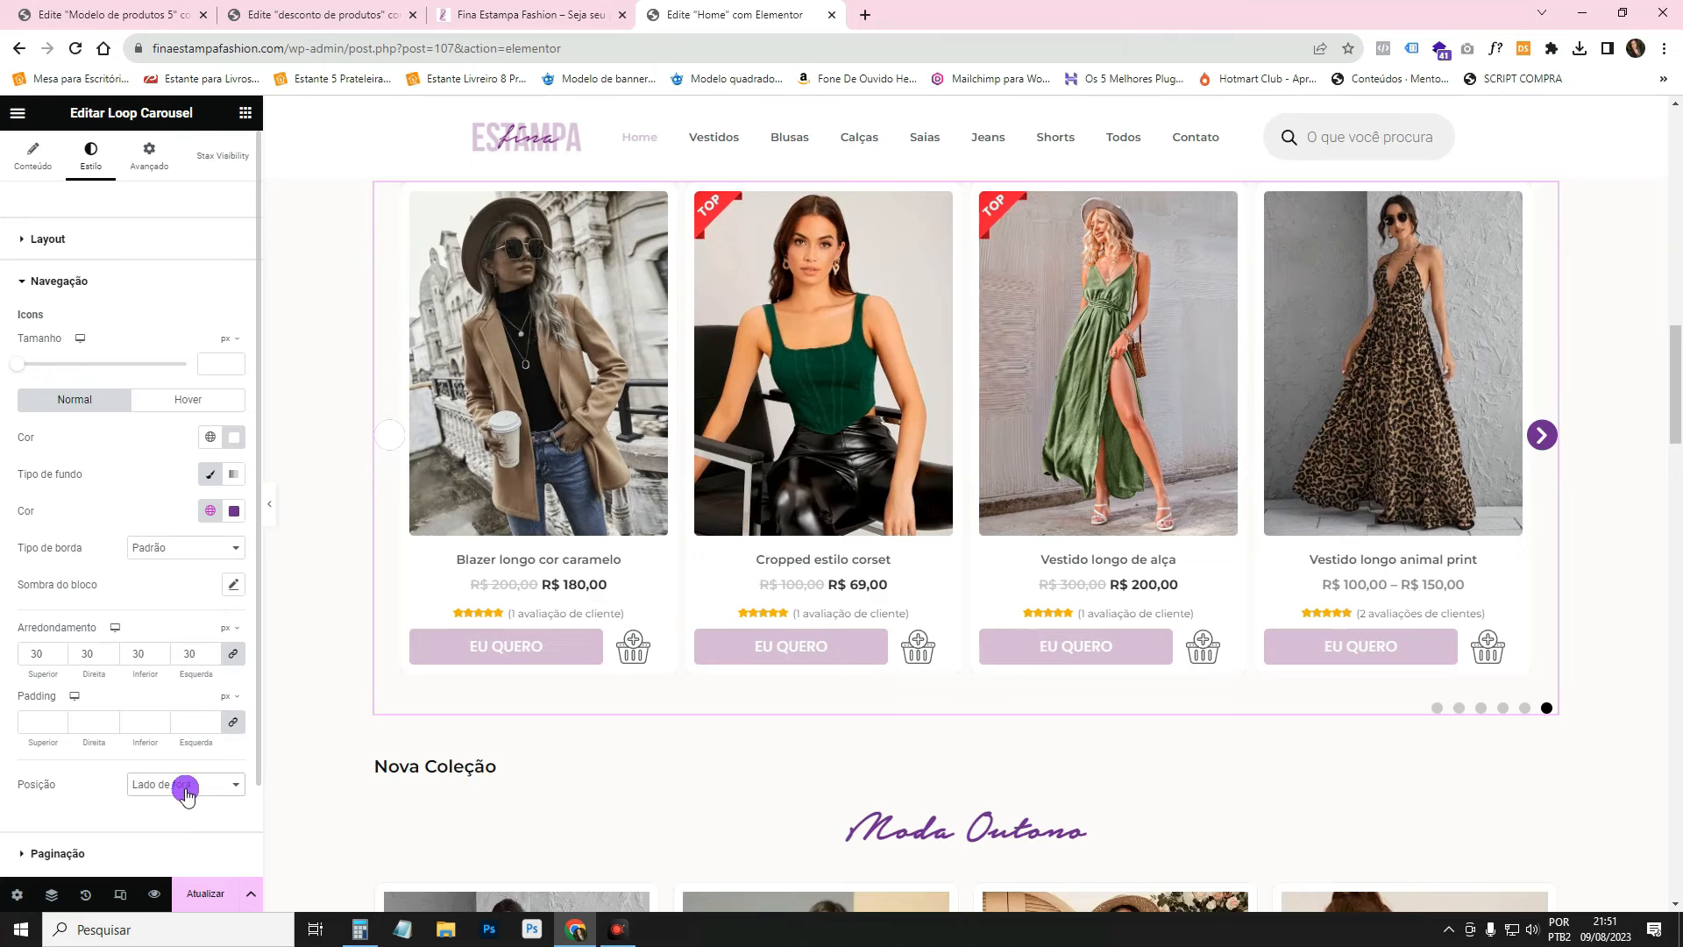
click(185, 789)
click(186, 801)
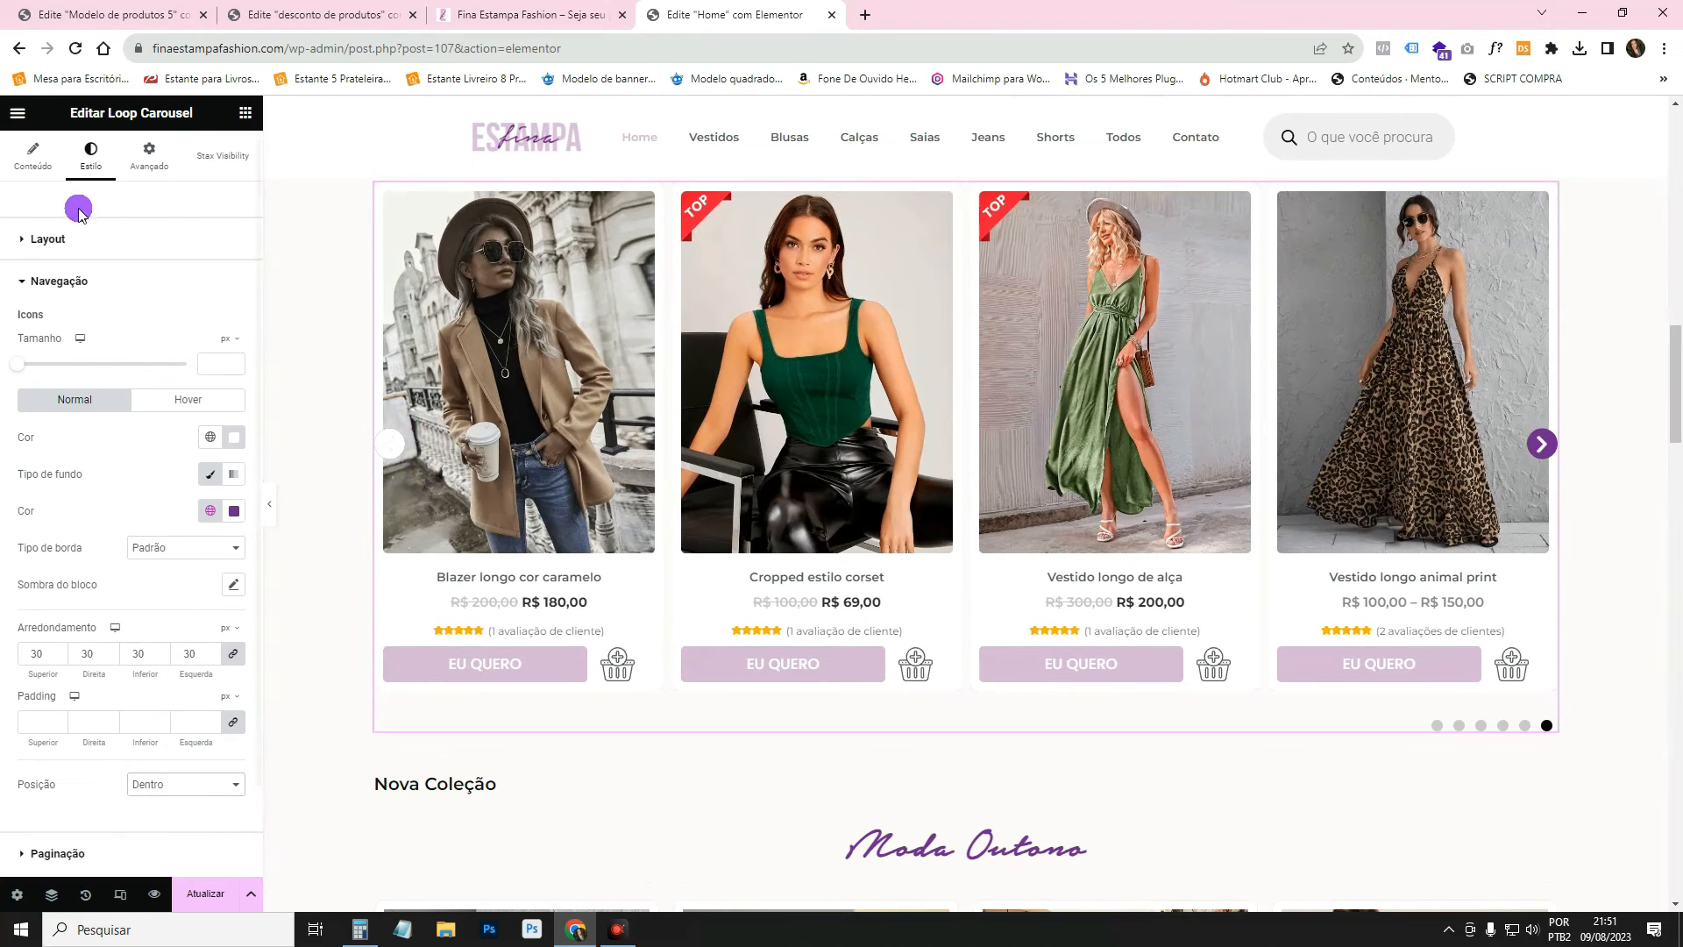
Set the previous arrow's horizontal orientation to end and its vertical orientation to start.
click(36, 158)
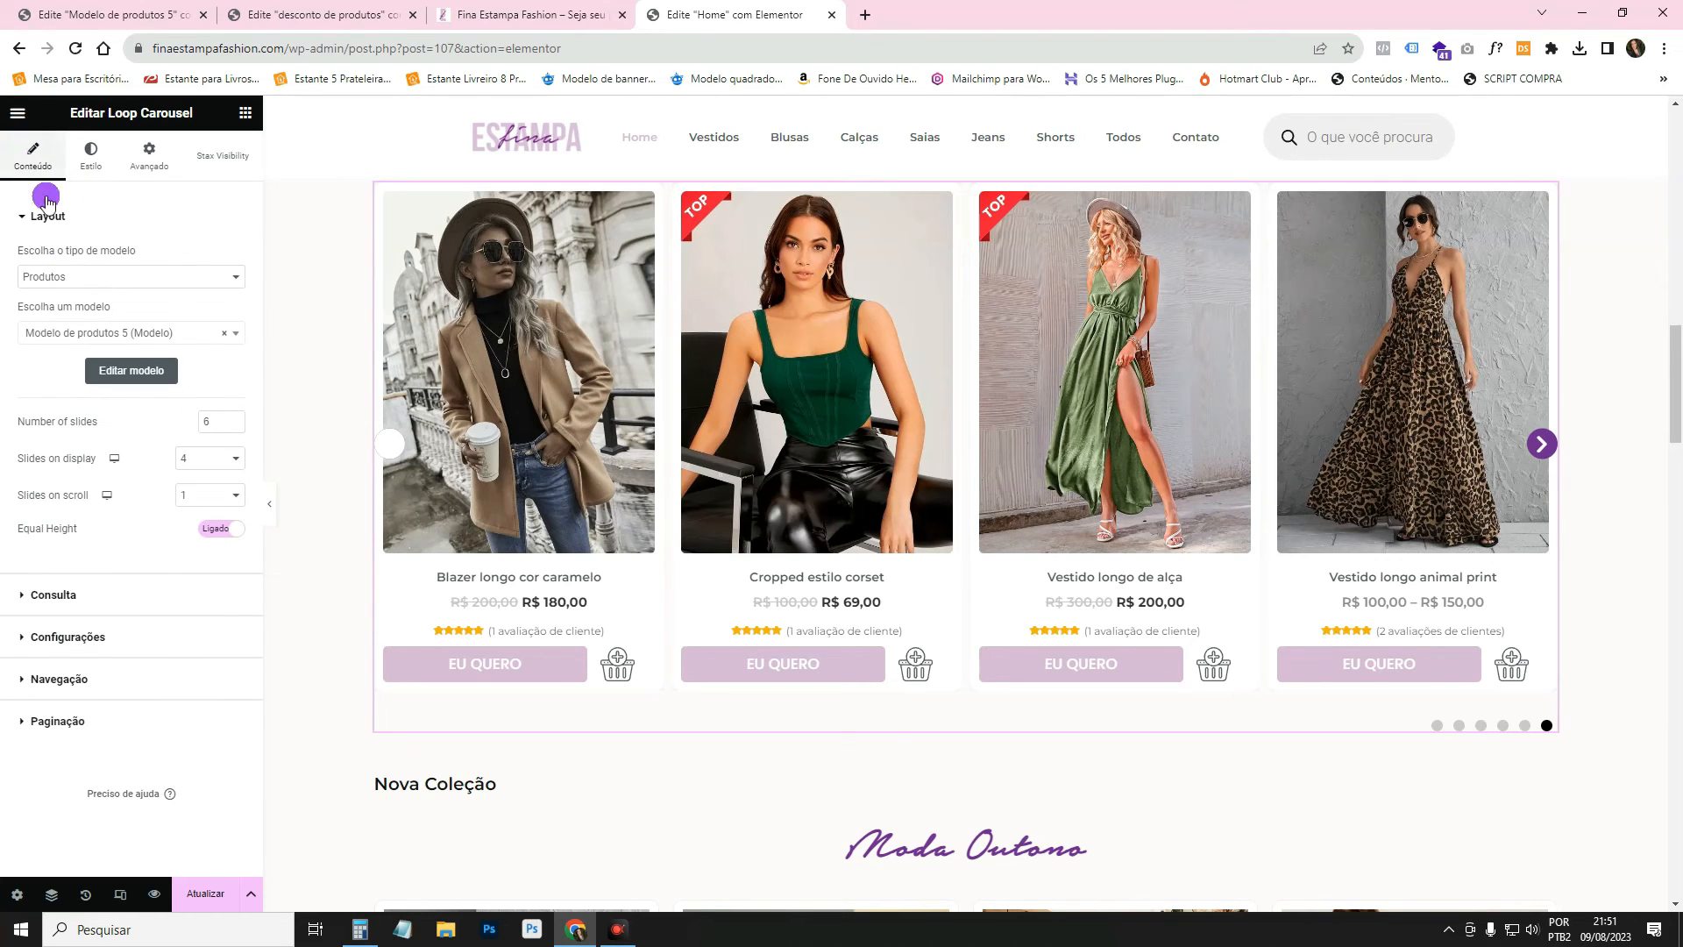
click(176, 679)
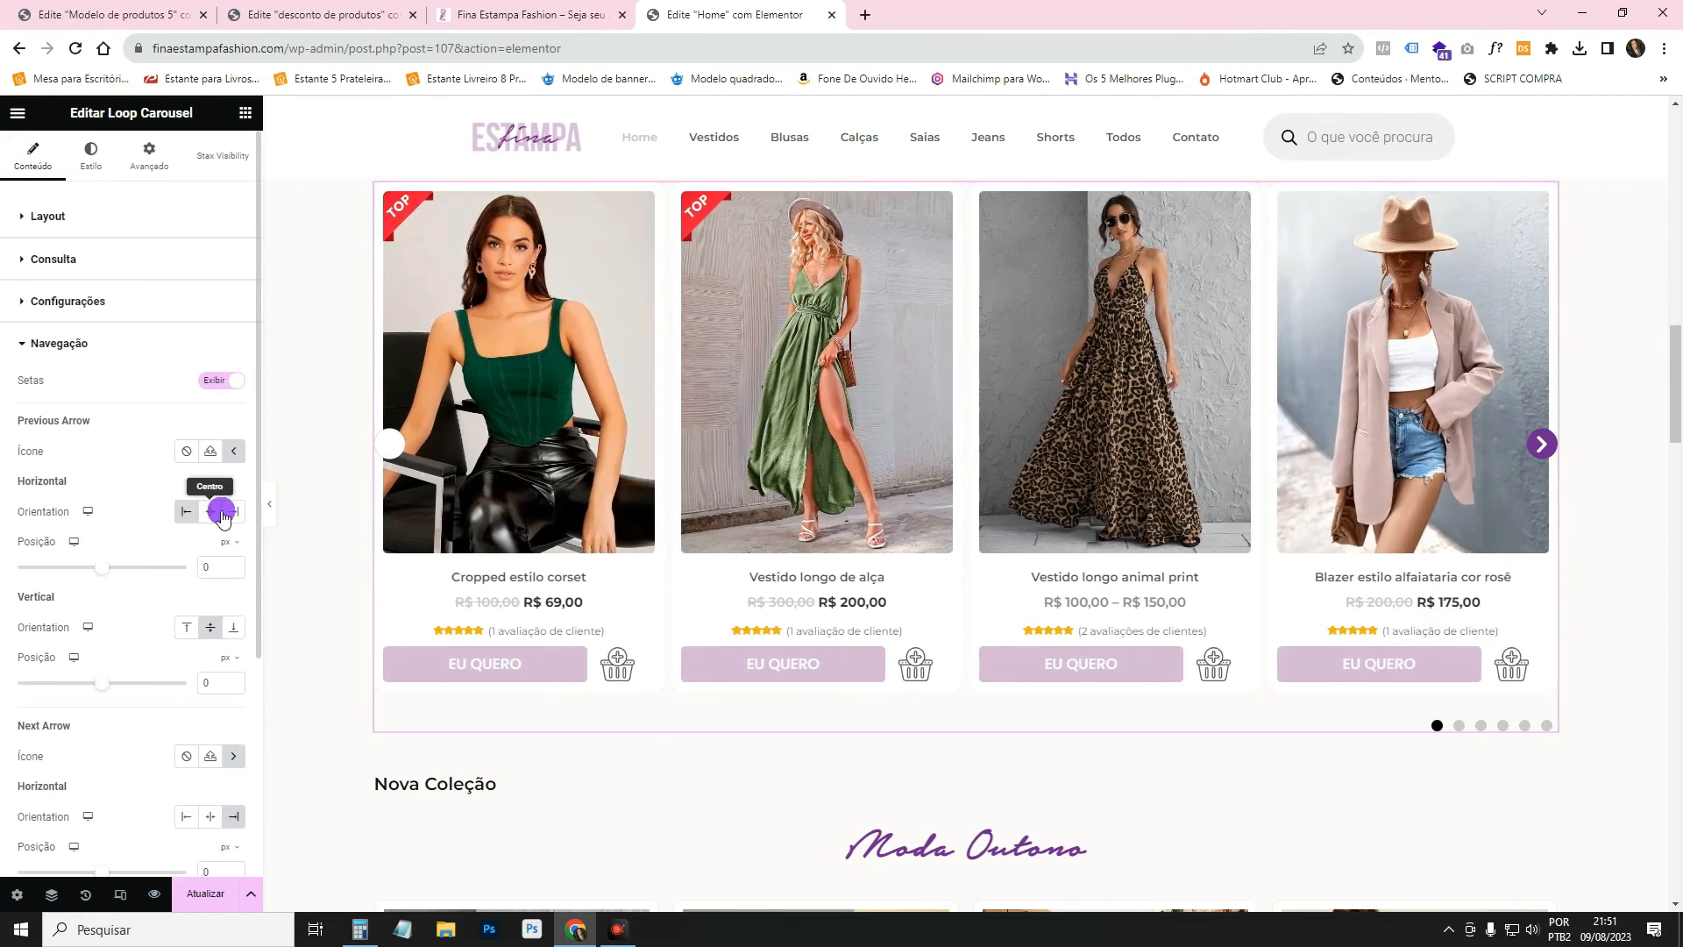
scroll(348, 576, up, 1)
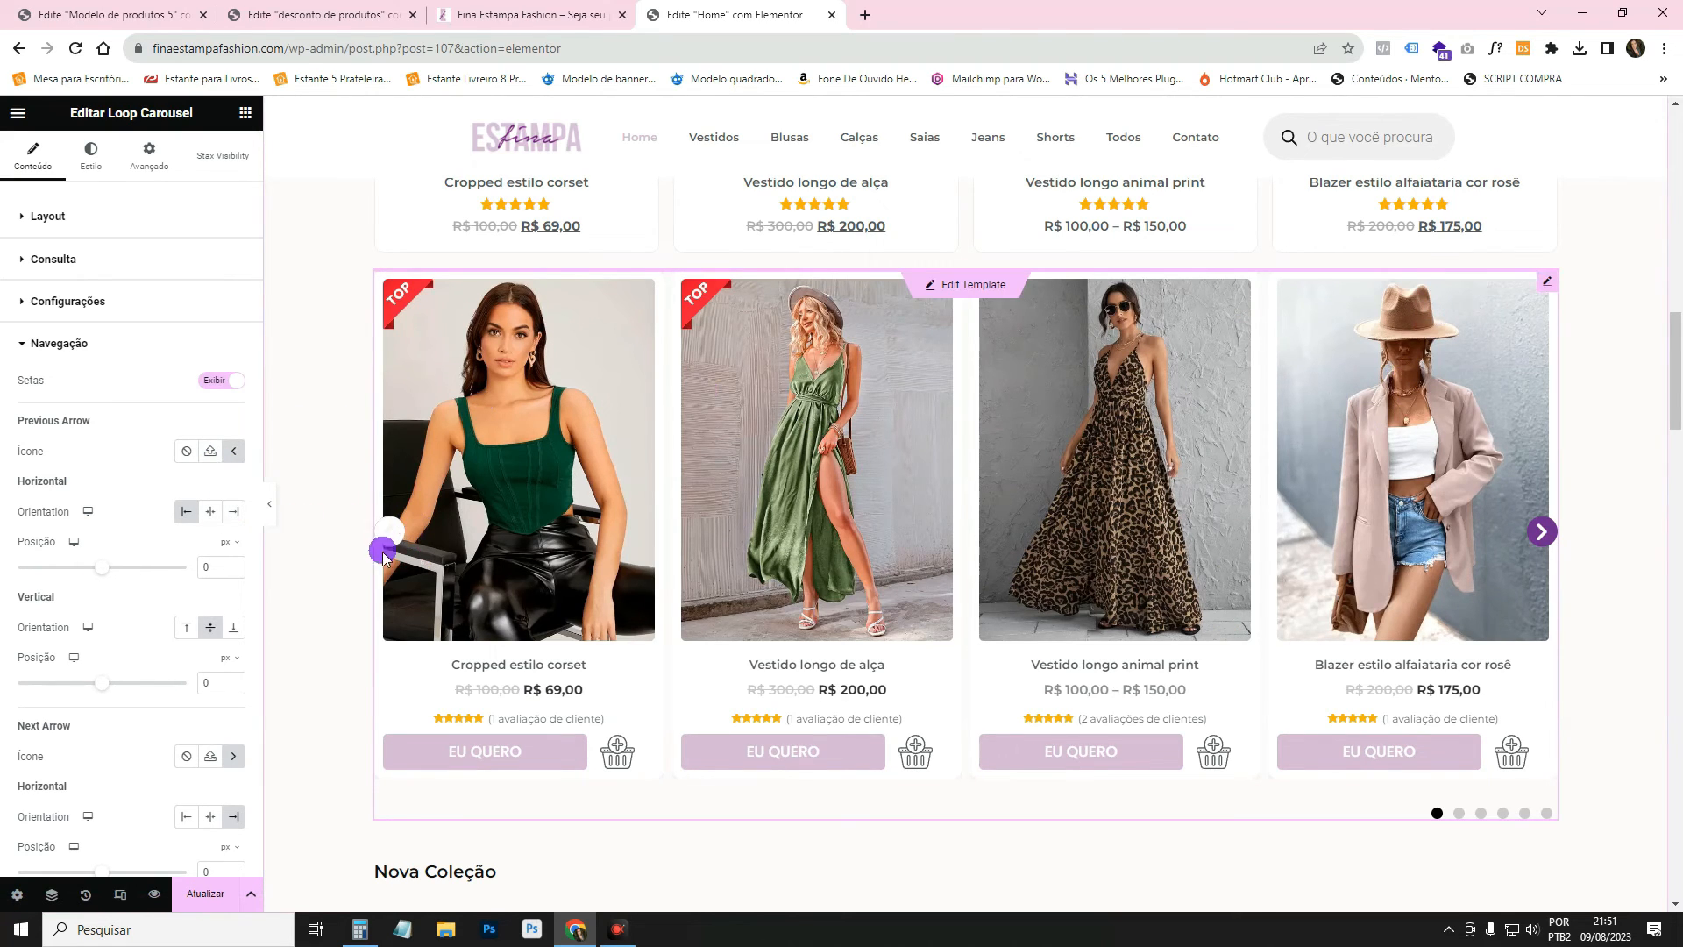
click(235, 512)
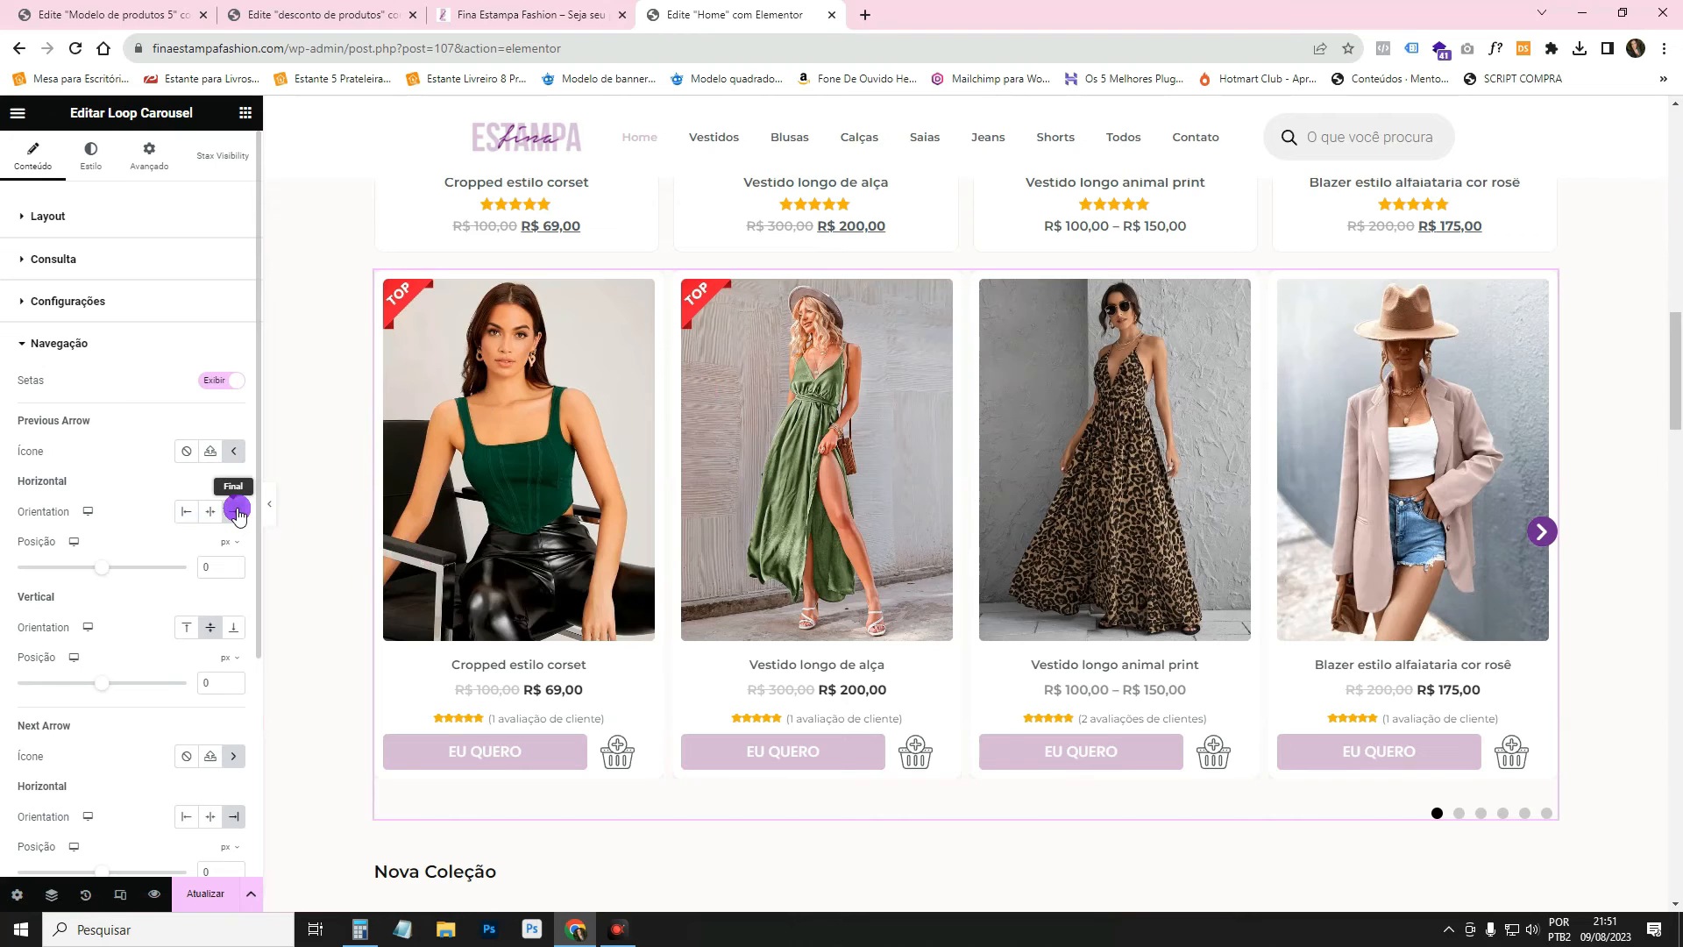
click(186, 630)
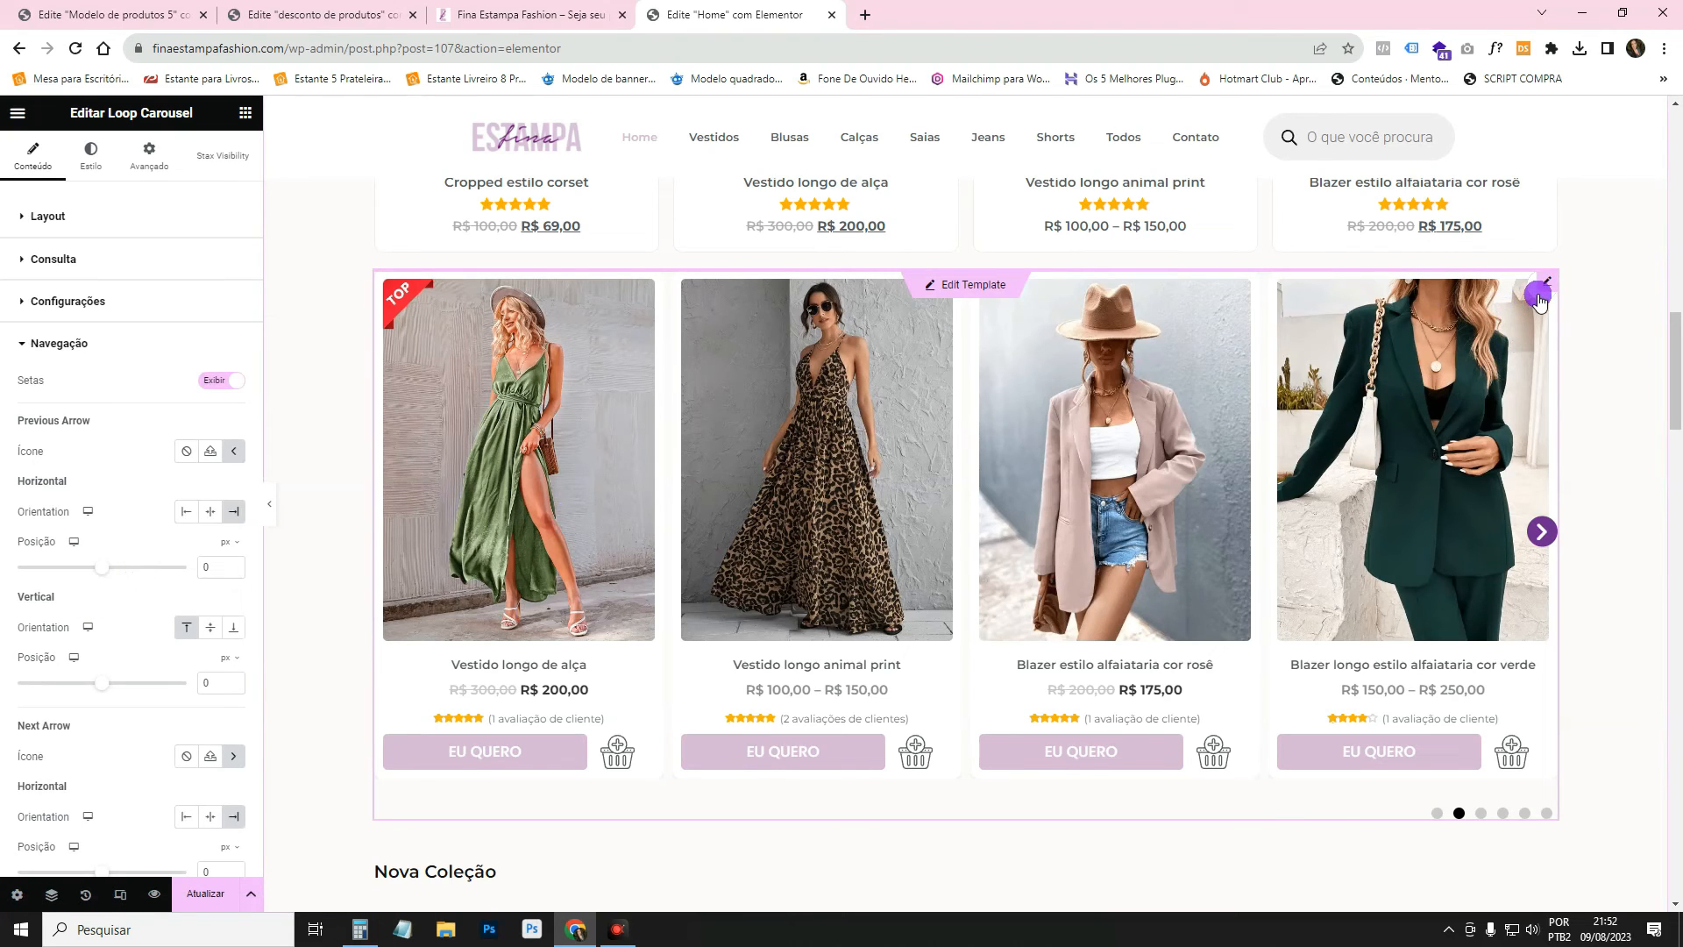
Replace the previous and next arrow icons with the recommended Angle left and Angle right icons.
click(234, 454)
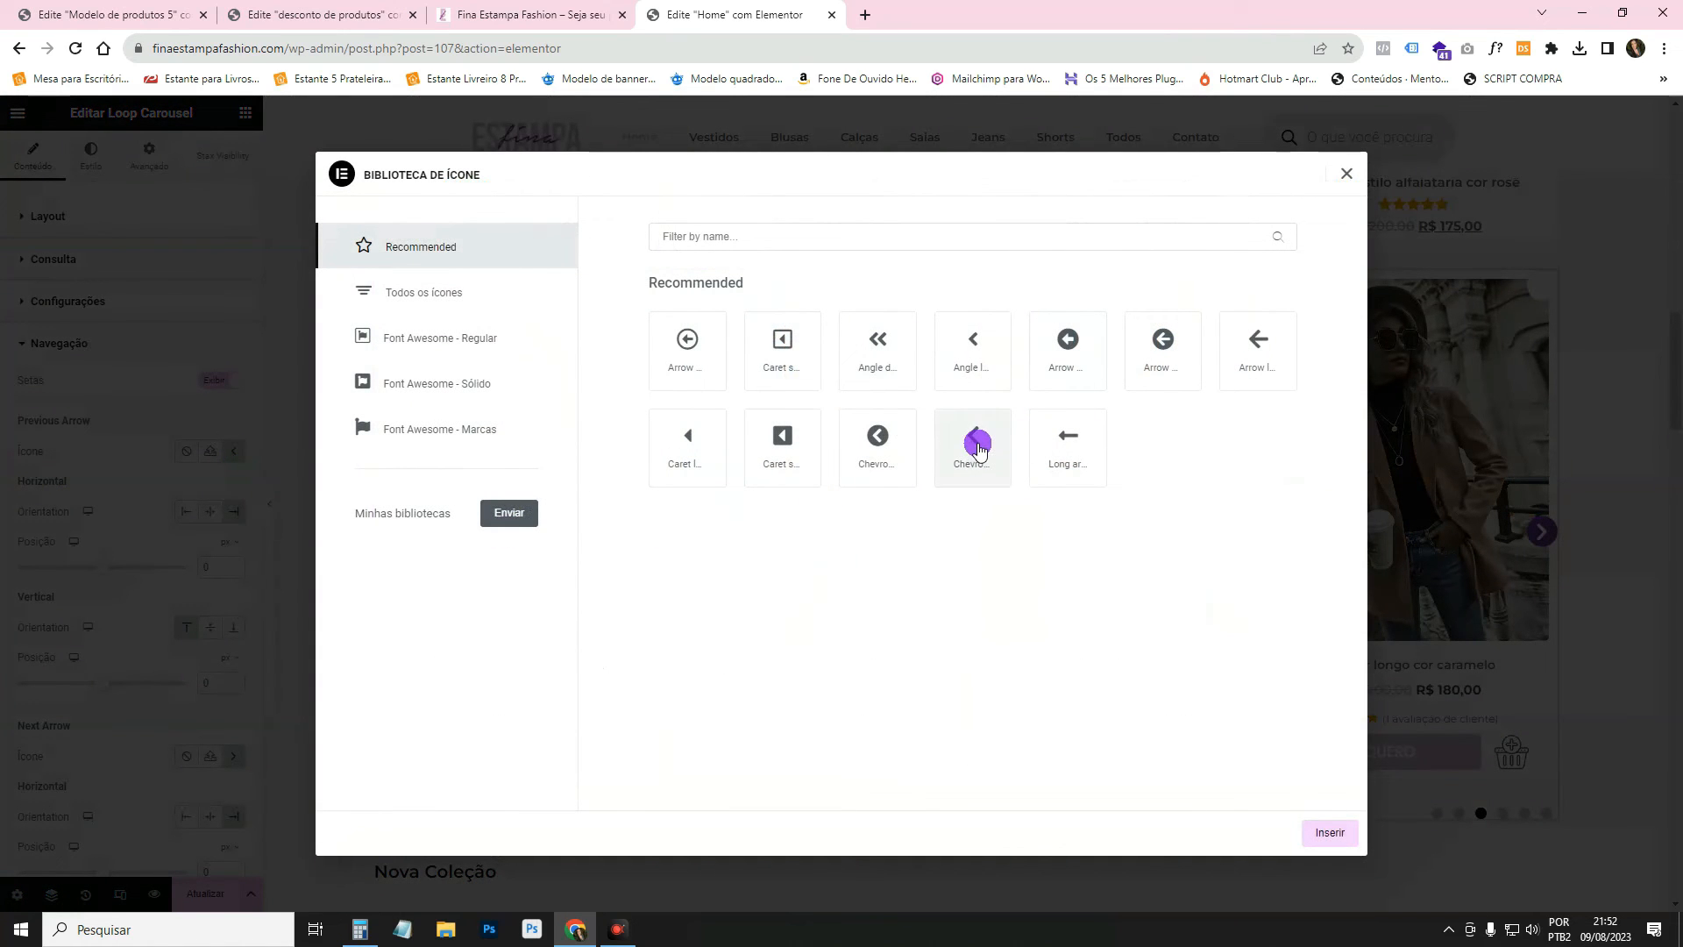
click(981, 371)
click(1317, 822)
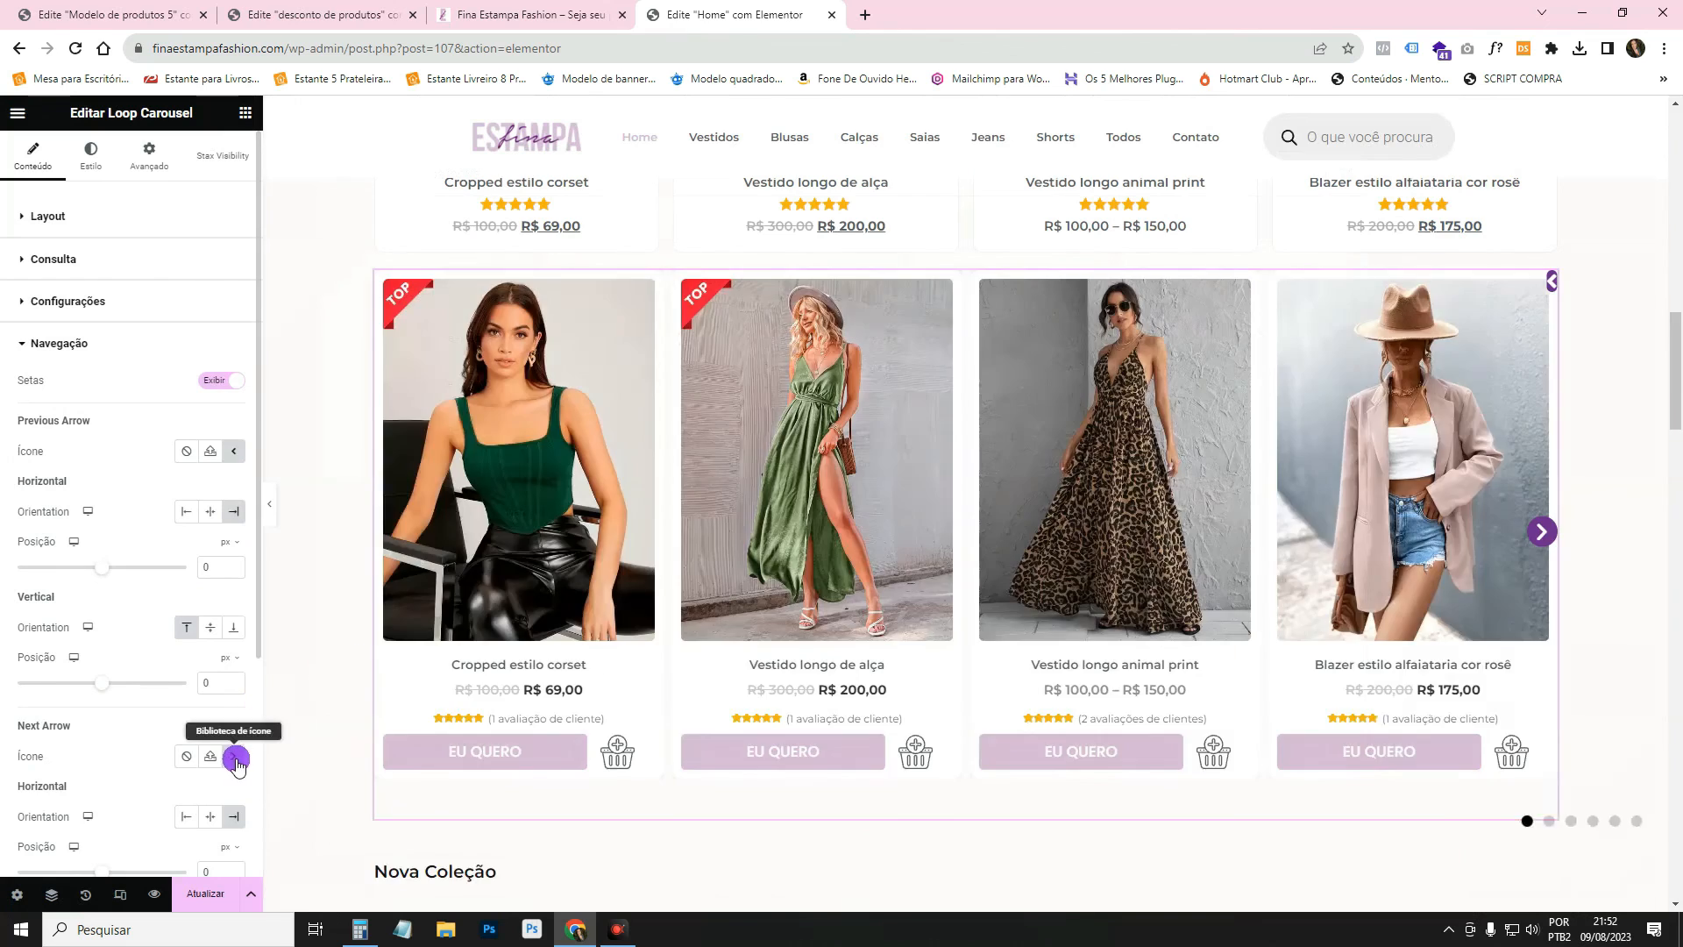
click(235, 759)
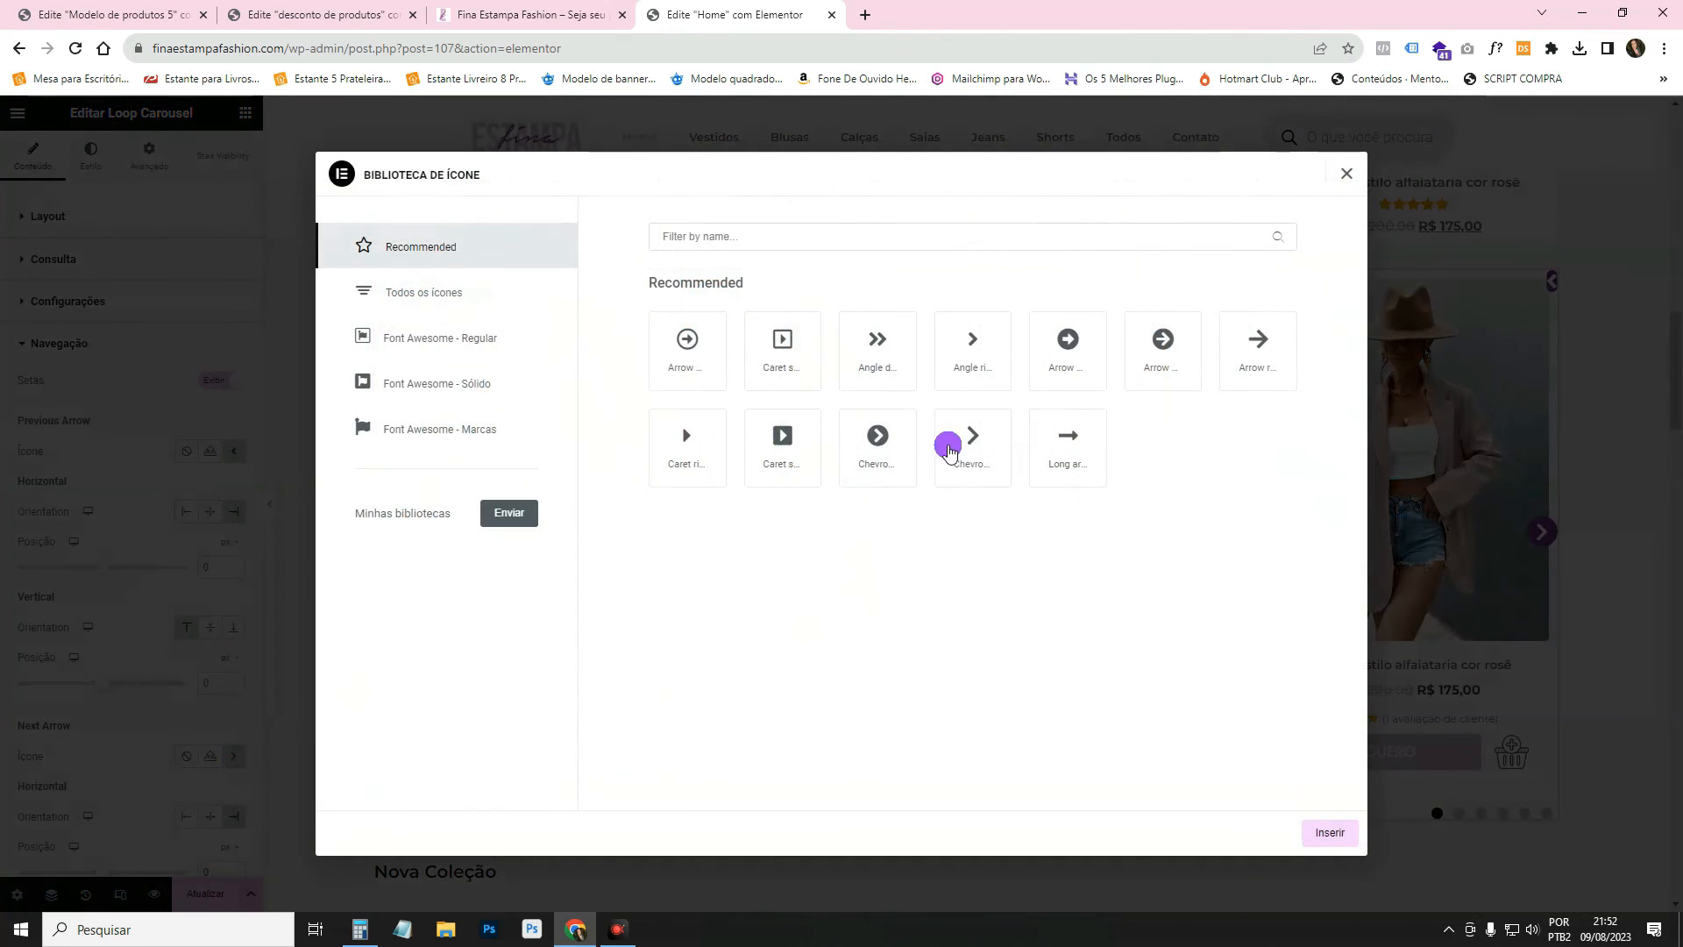
click(1008, 366)
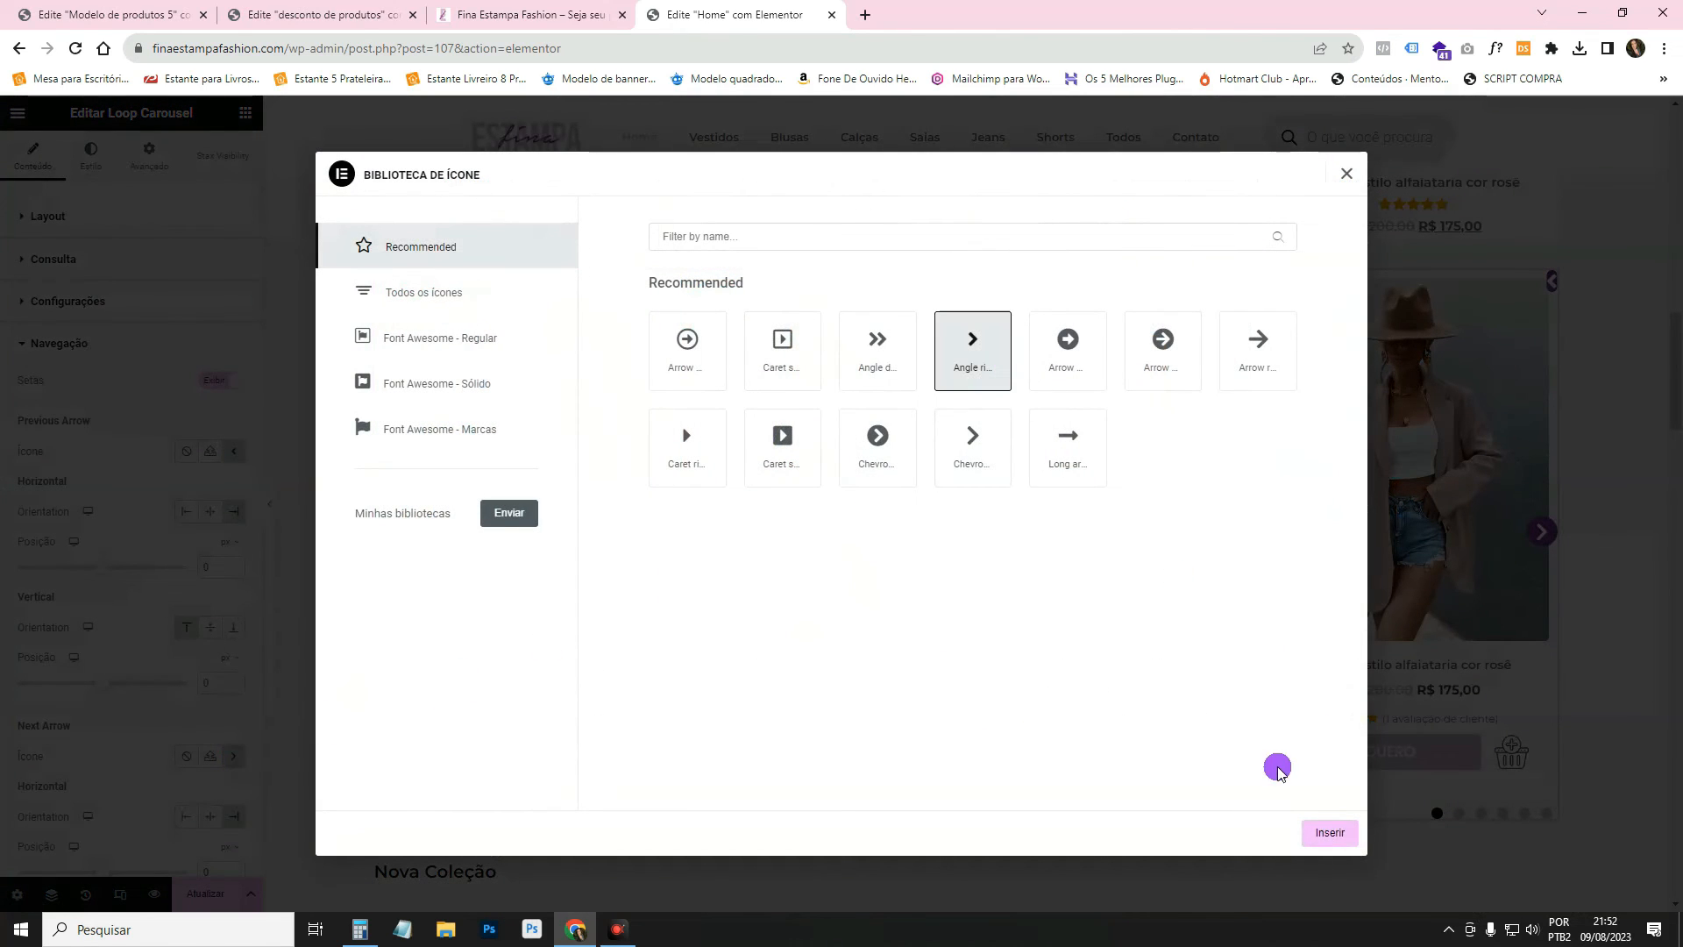
click(1327, 832)
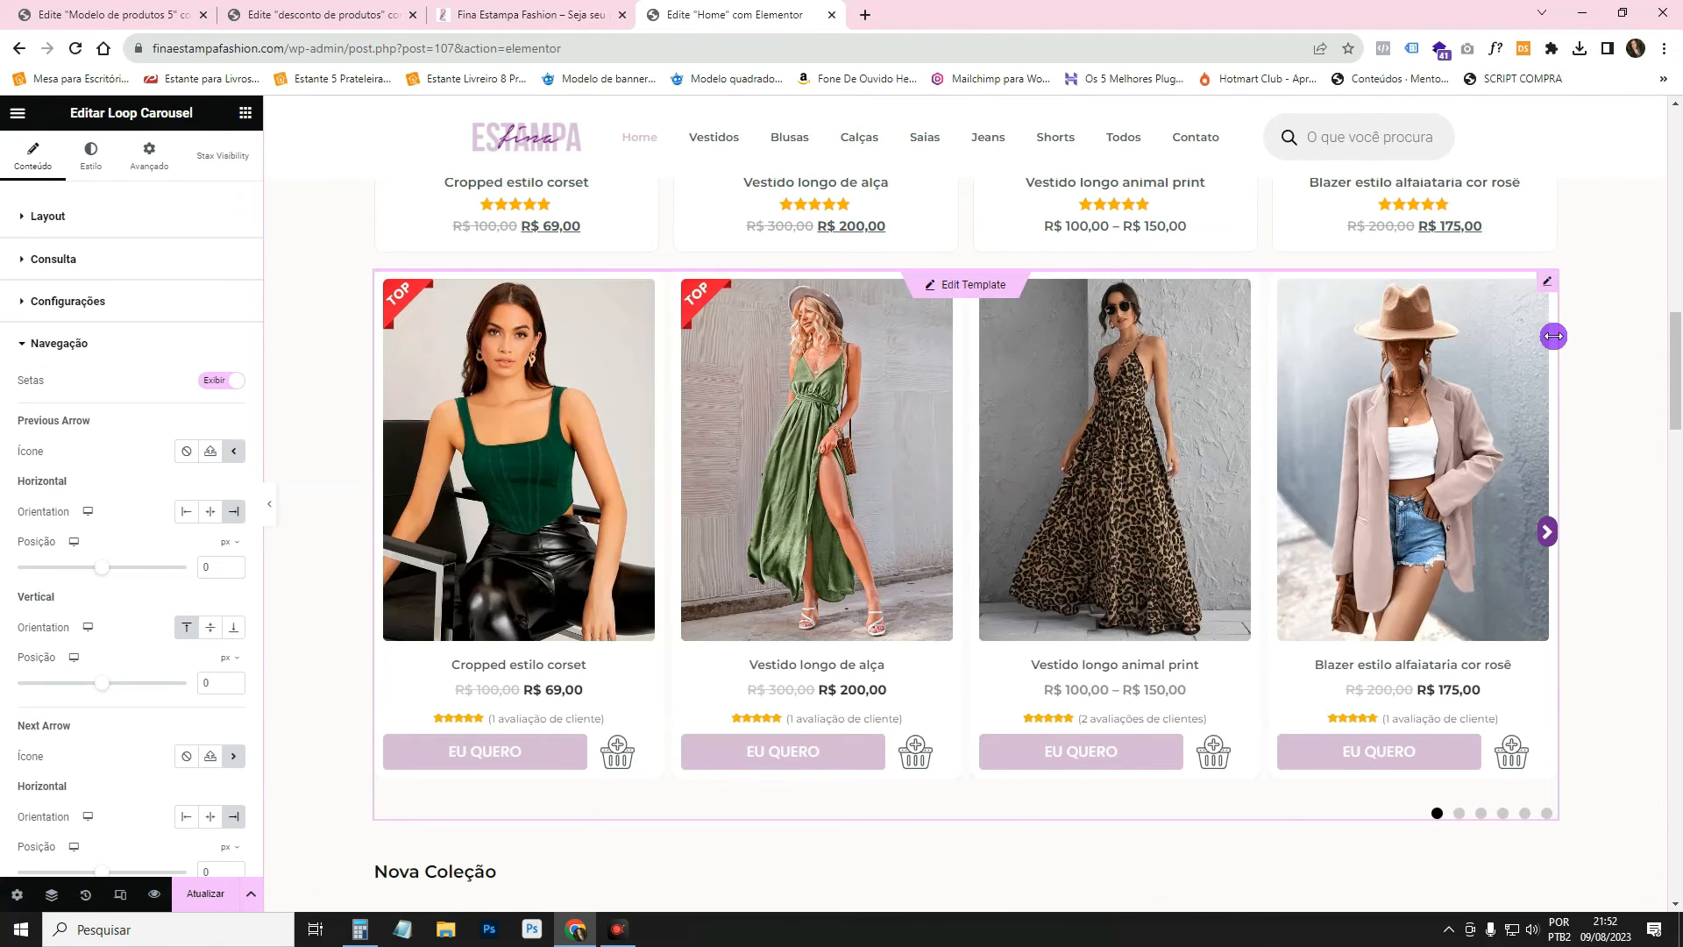
Set the navigation arrows' padding, with unlinked sides, to 10 px above and below, 16 px on the right and 17 px on the left.
click(98, 161)
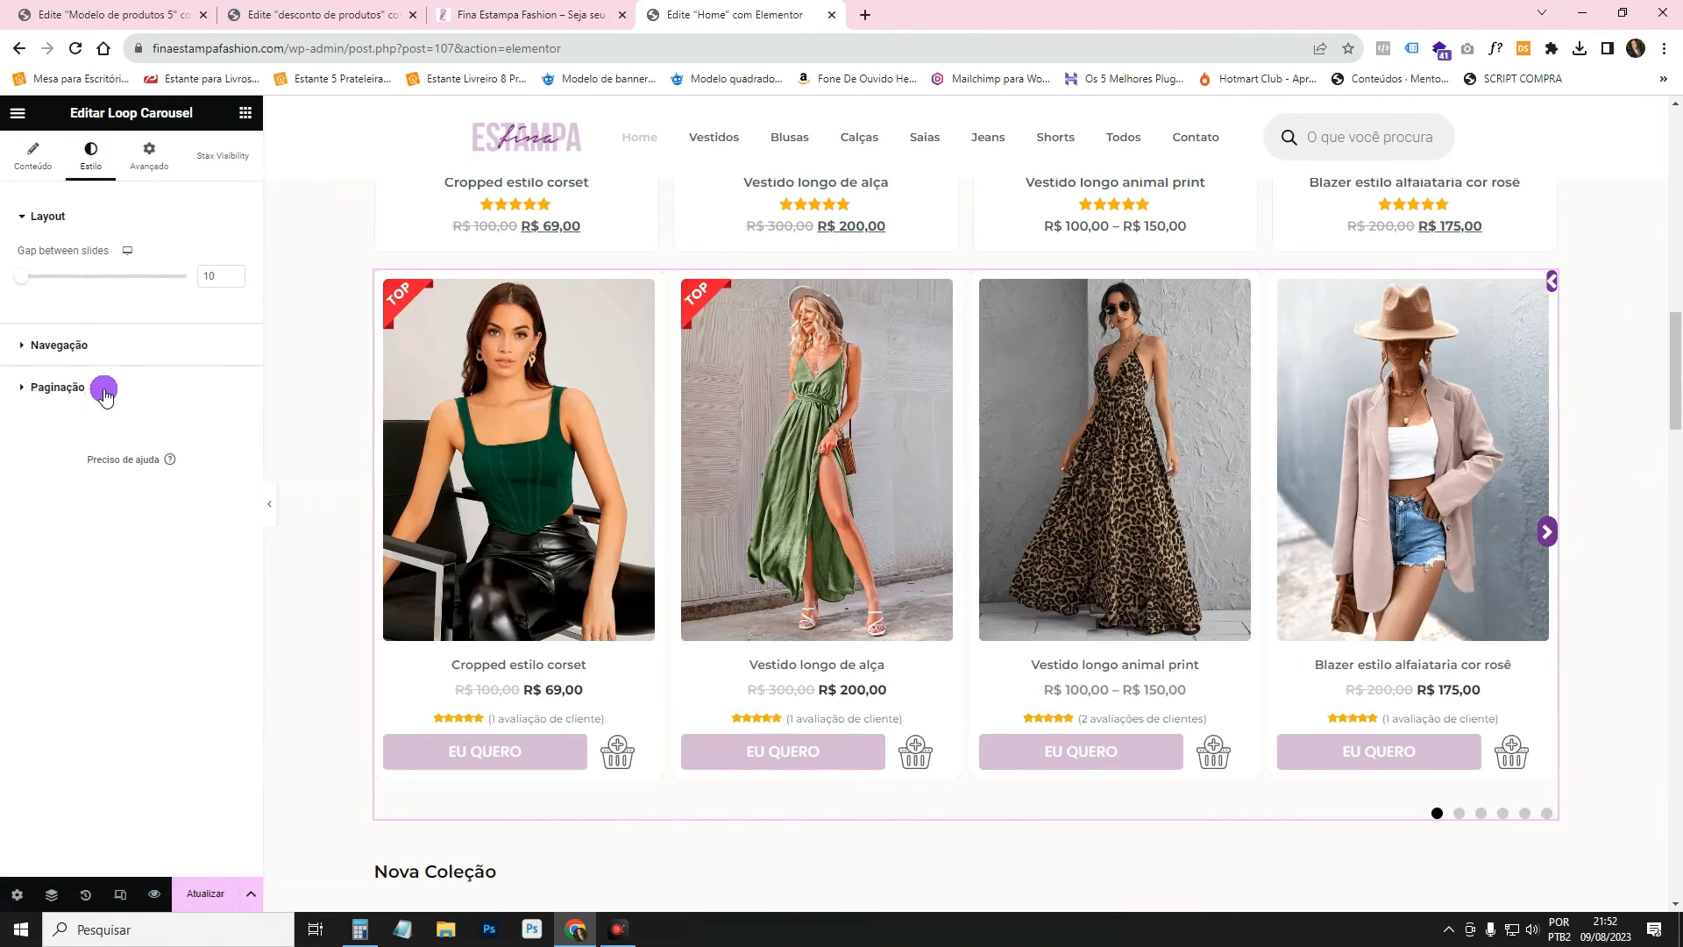
click(88, 347)
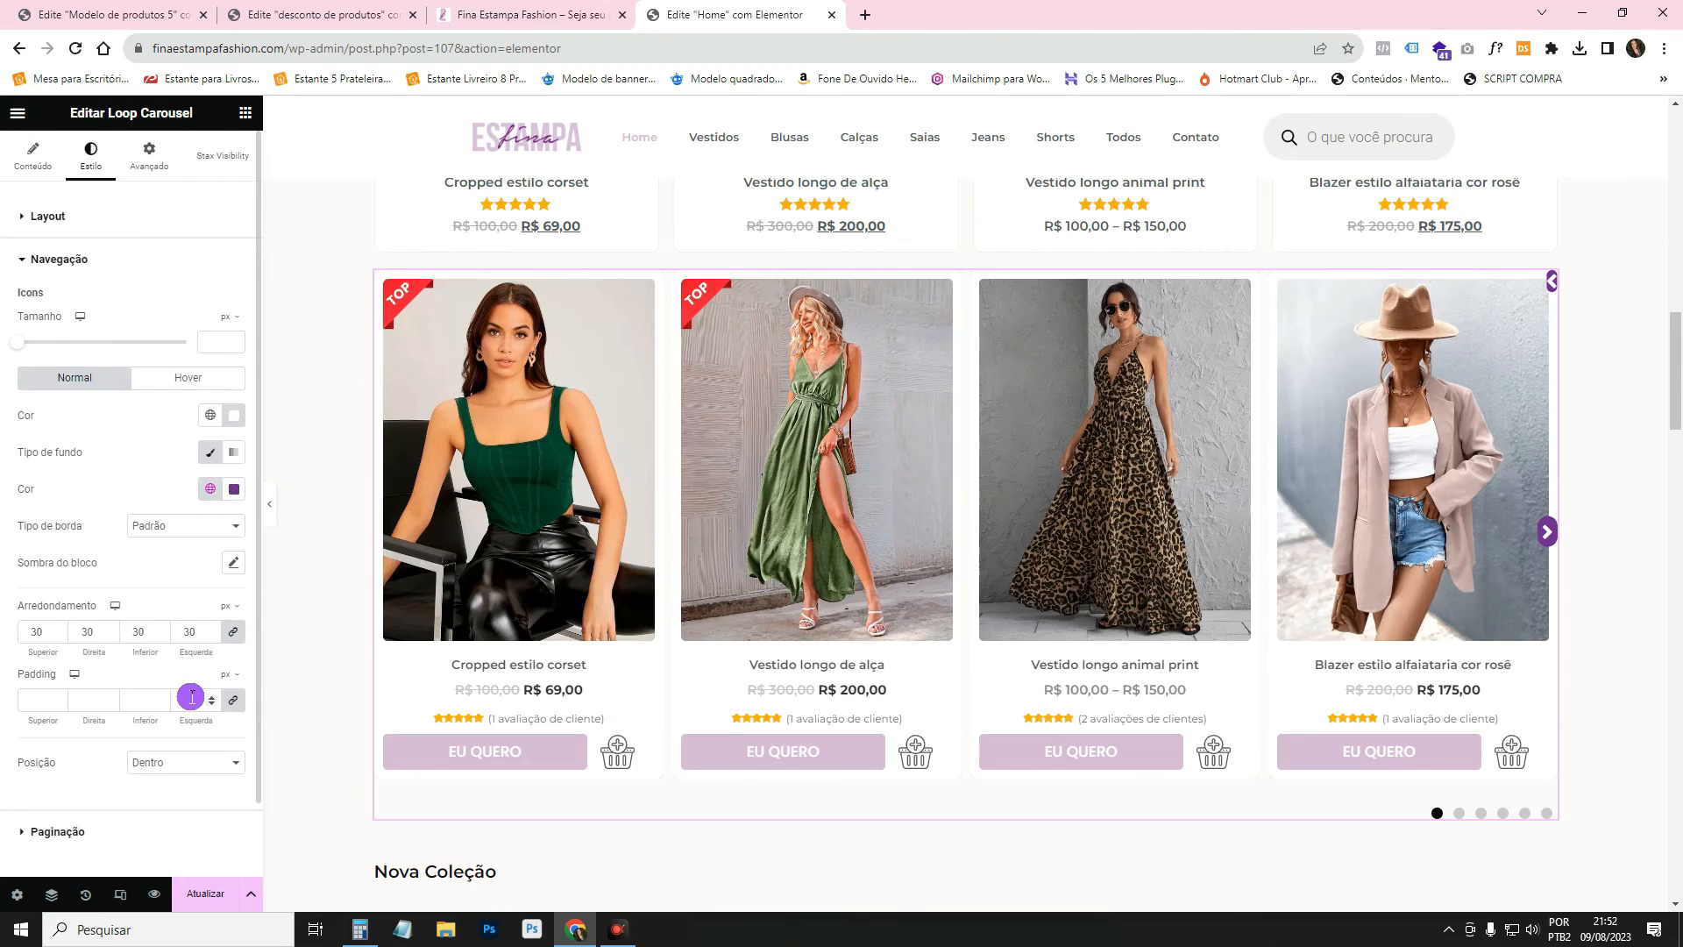
text(10)
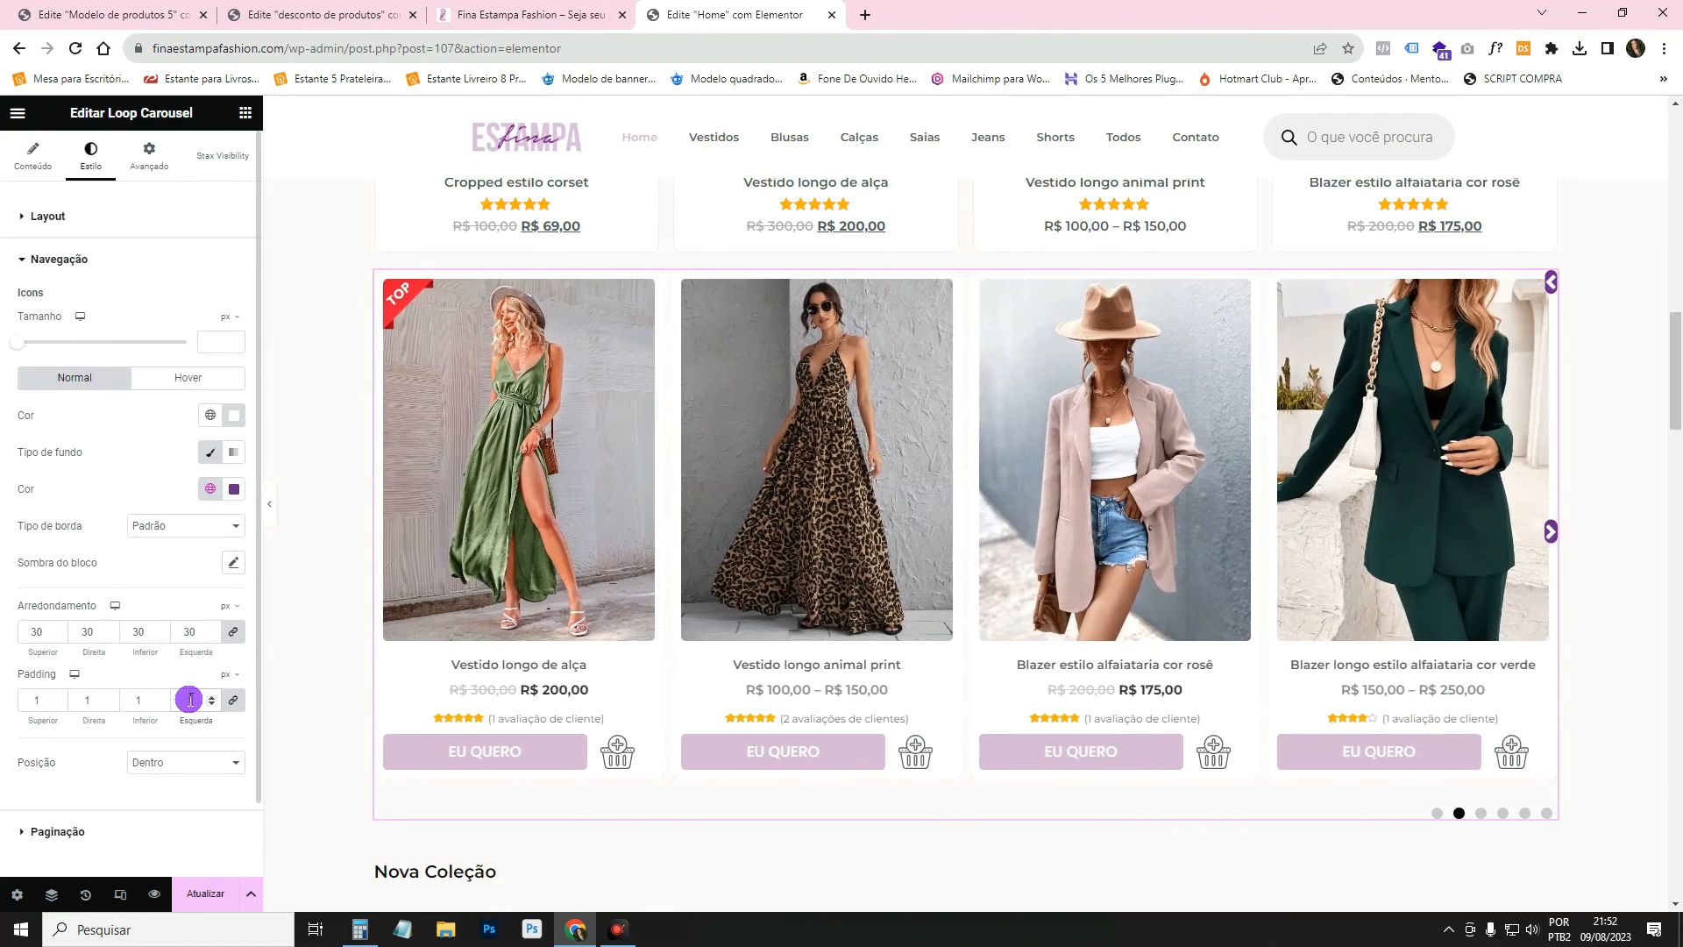
click(234, 701)
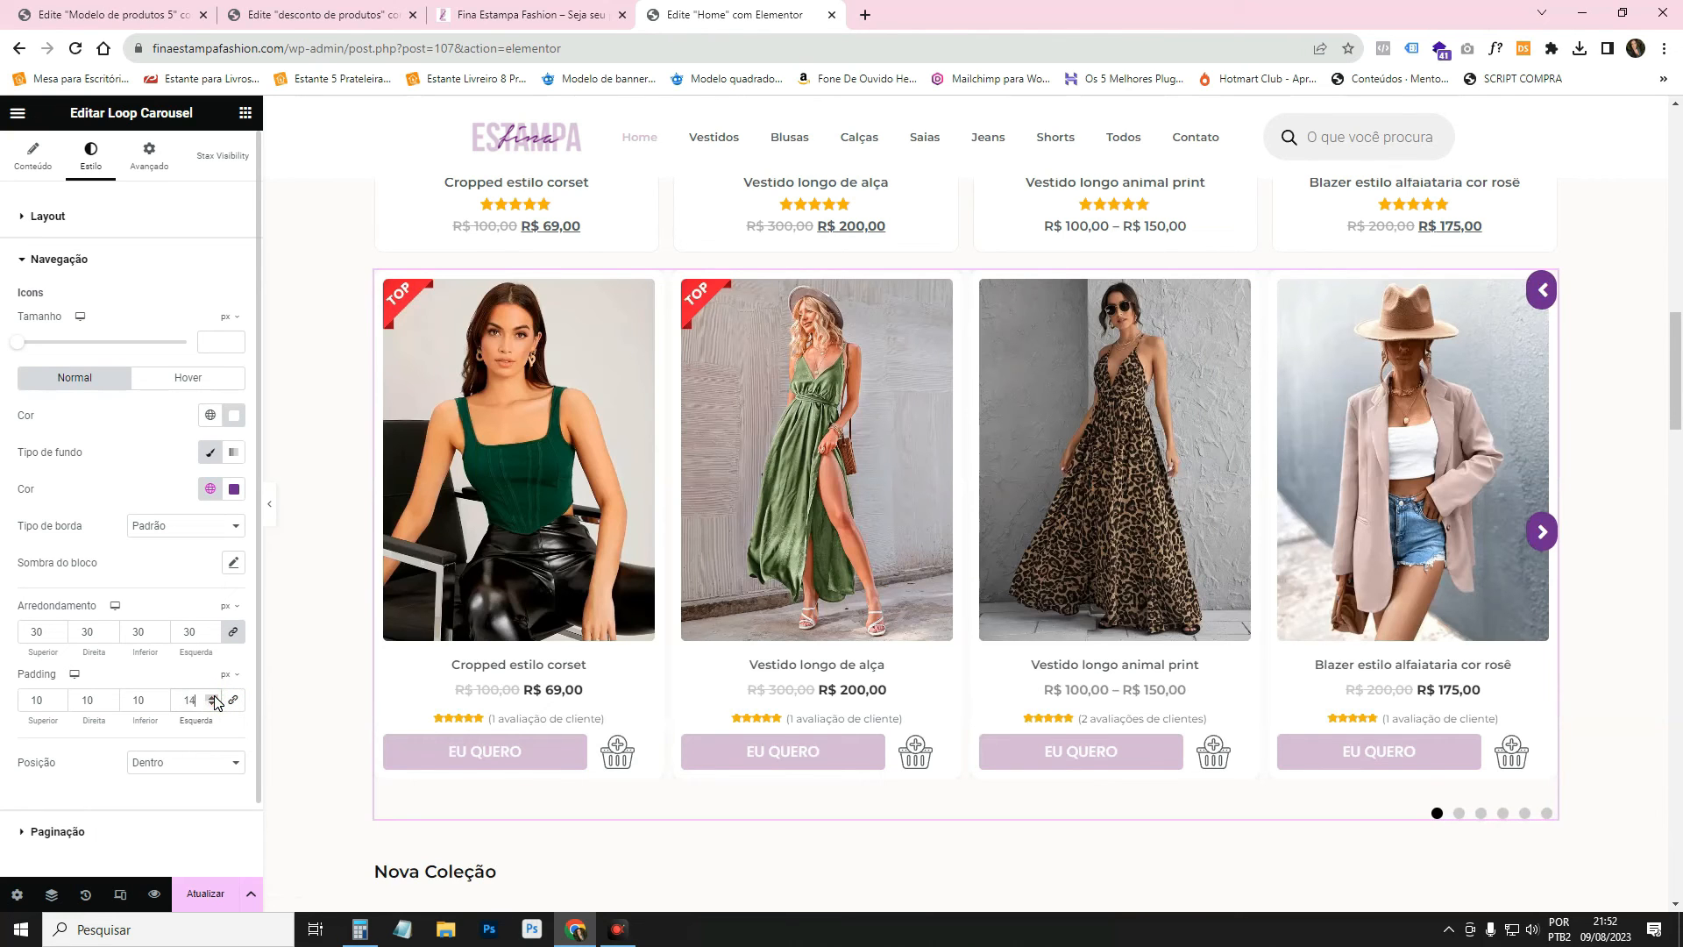
click(111, 698)
click(111, 699)
click(111, 699)
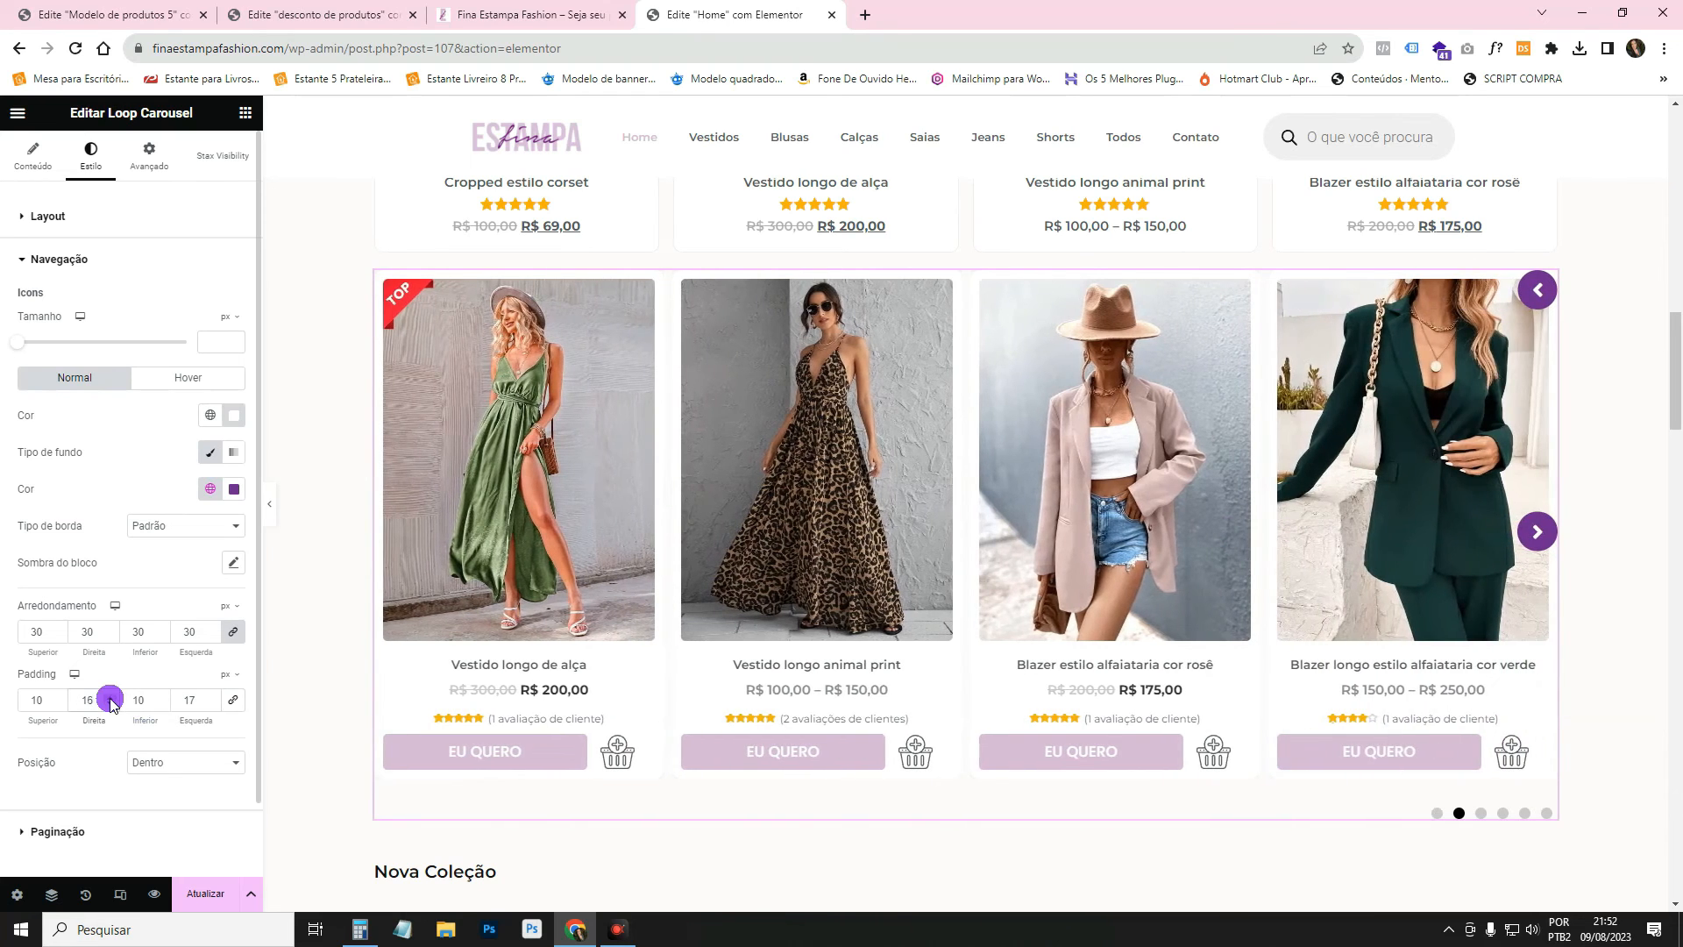
Offset the previous arrow horizontally by -83 px and set the next arrow's vertical orientation to start.
click(33, 154)
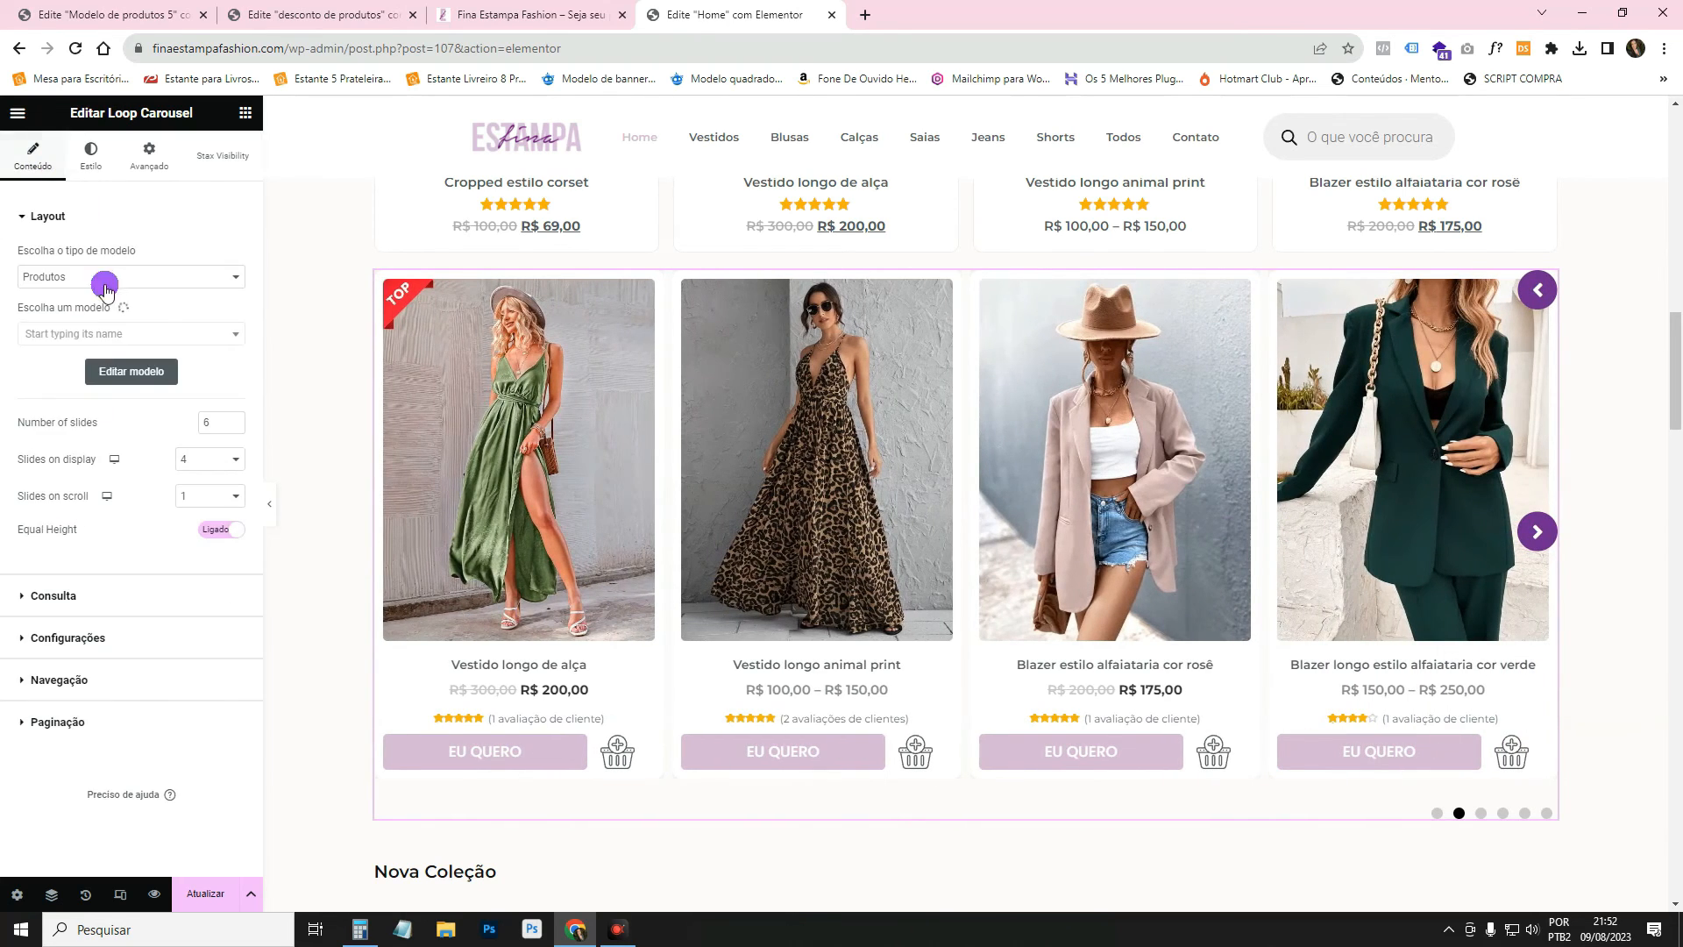
click(103, 679)
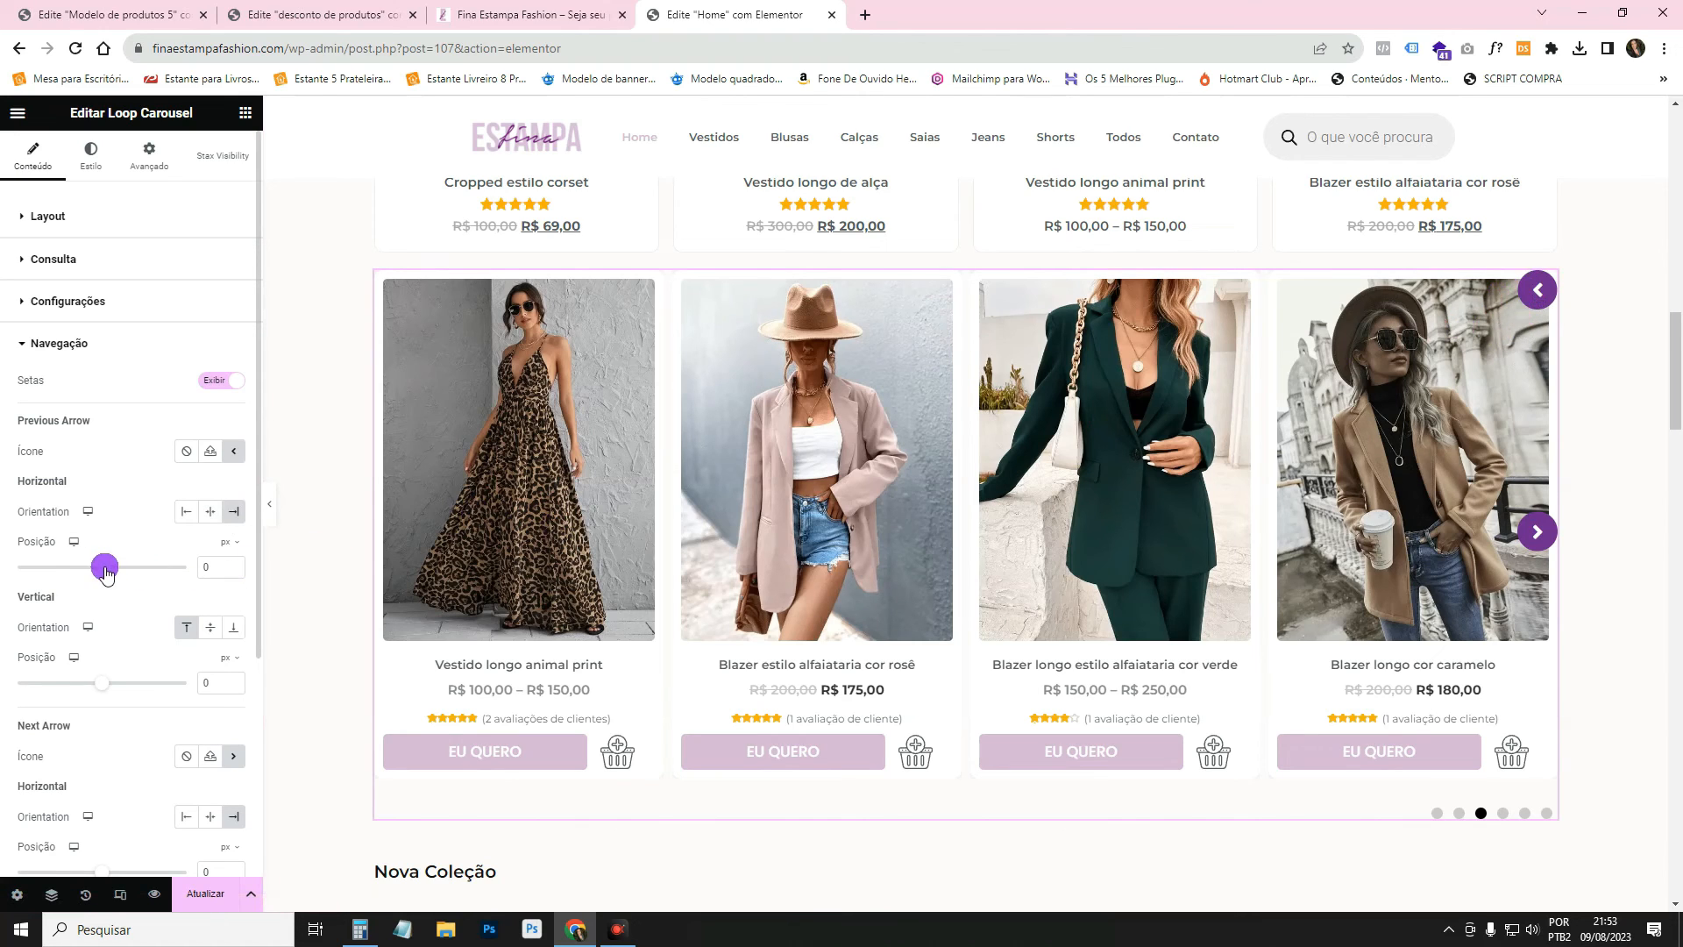
drag(103, 573, 99, 574)
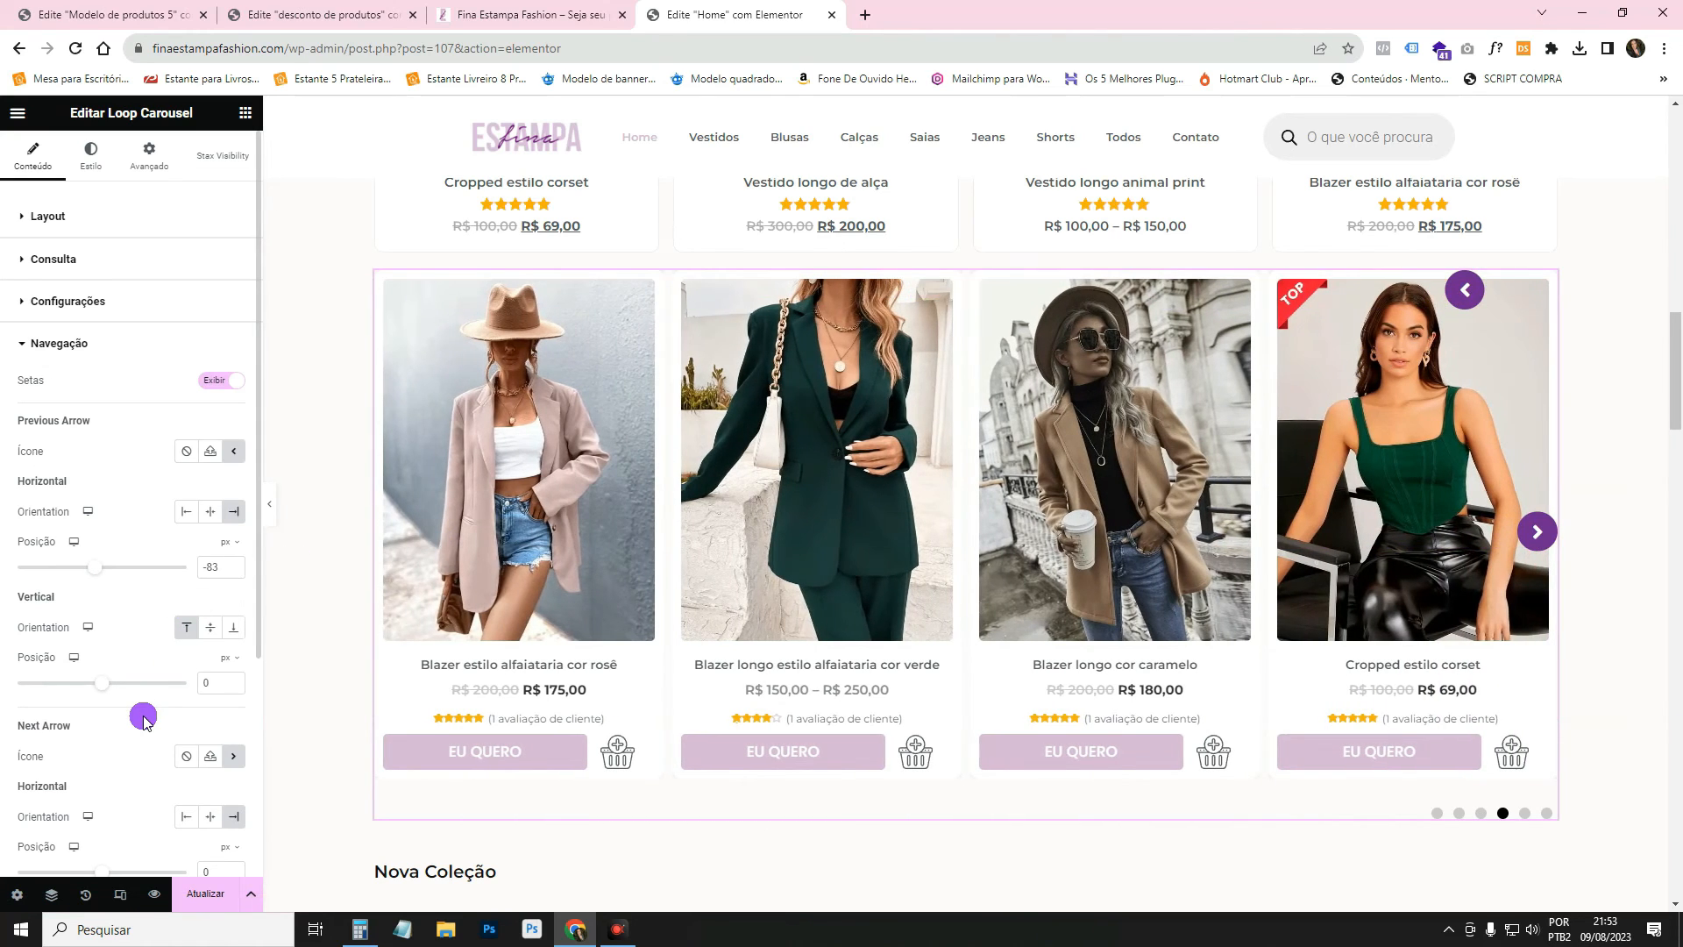
scroll(142, 711, down, 2)
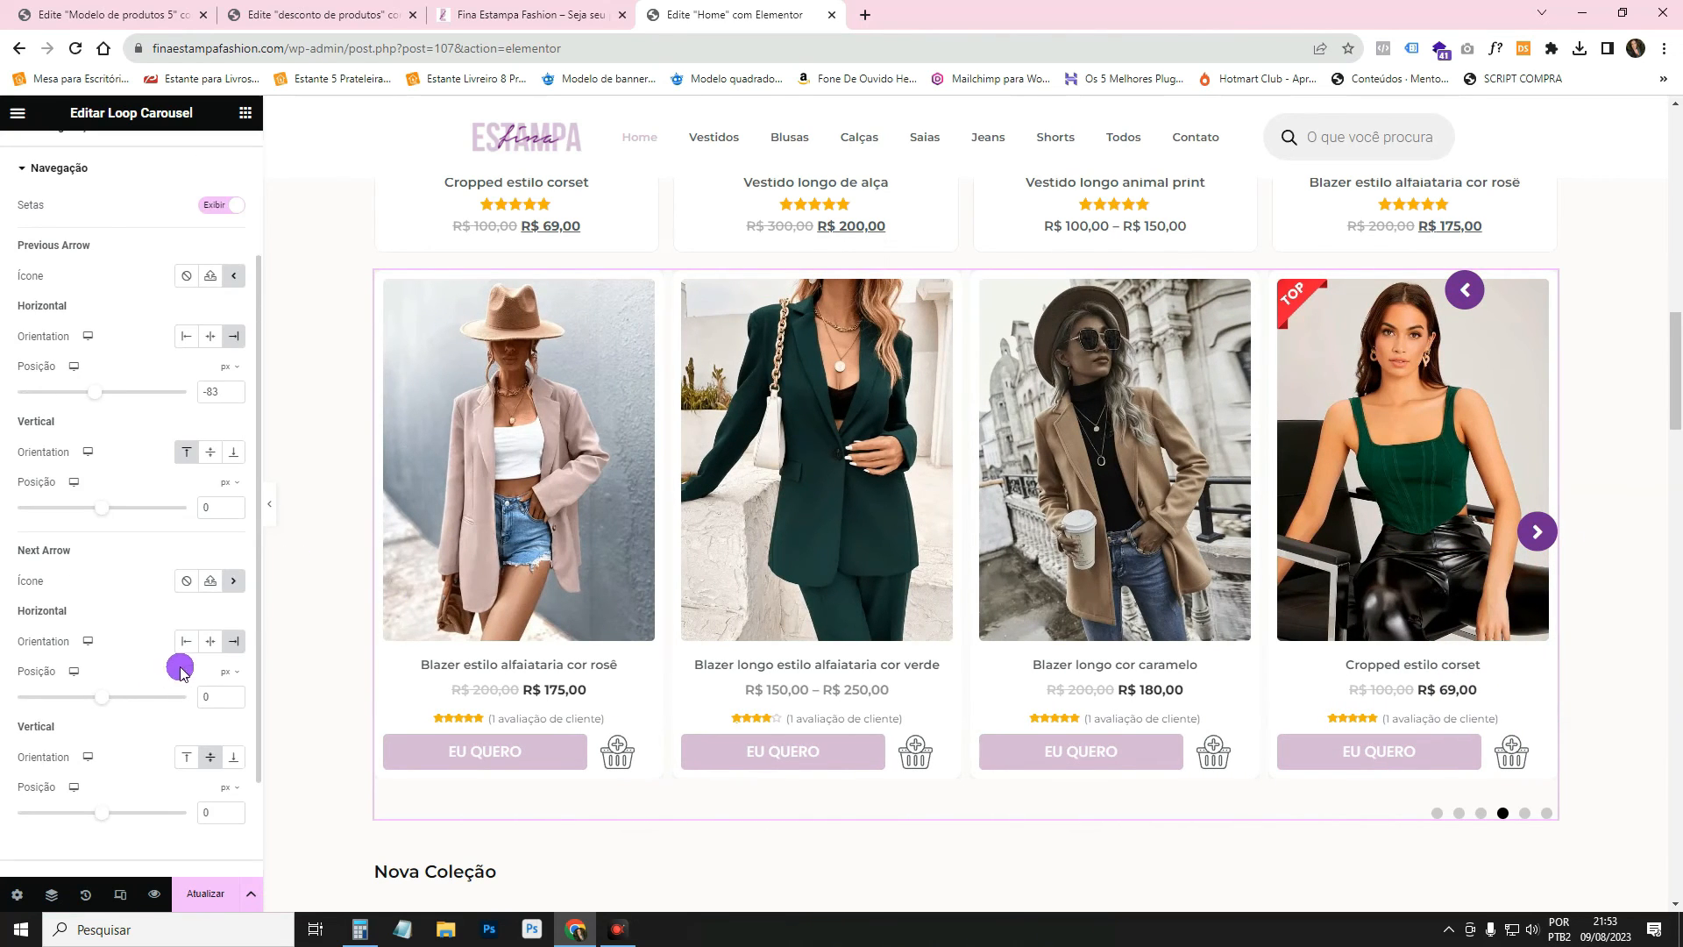
click(186, 762)
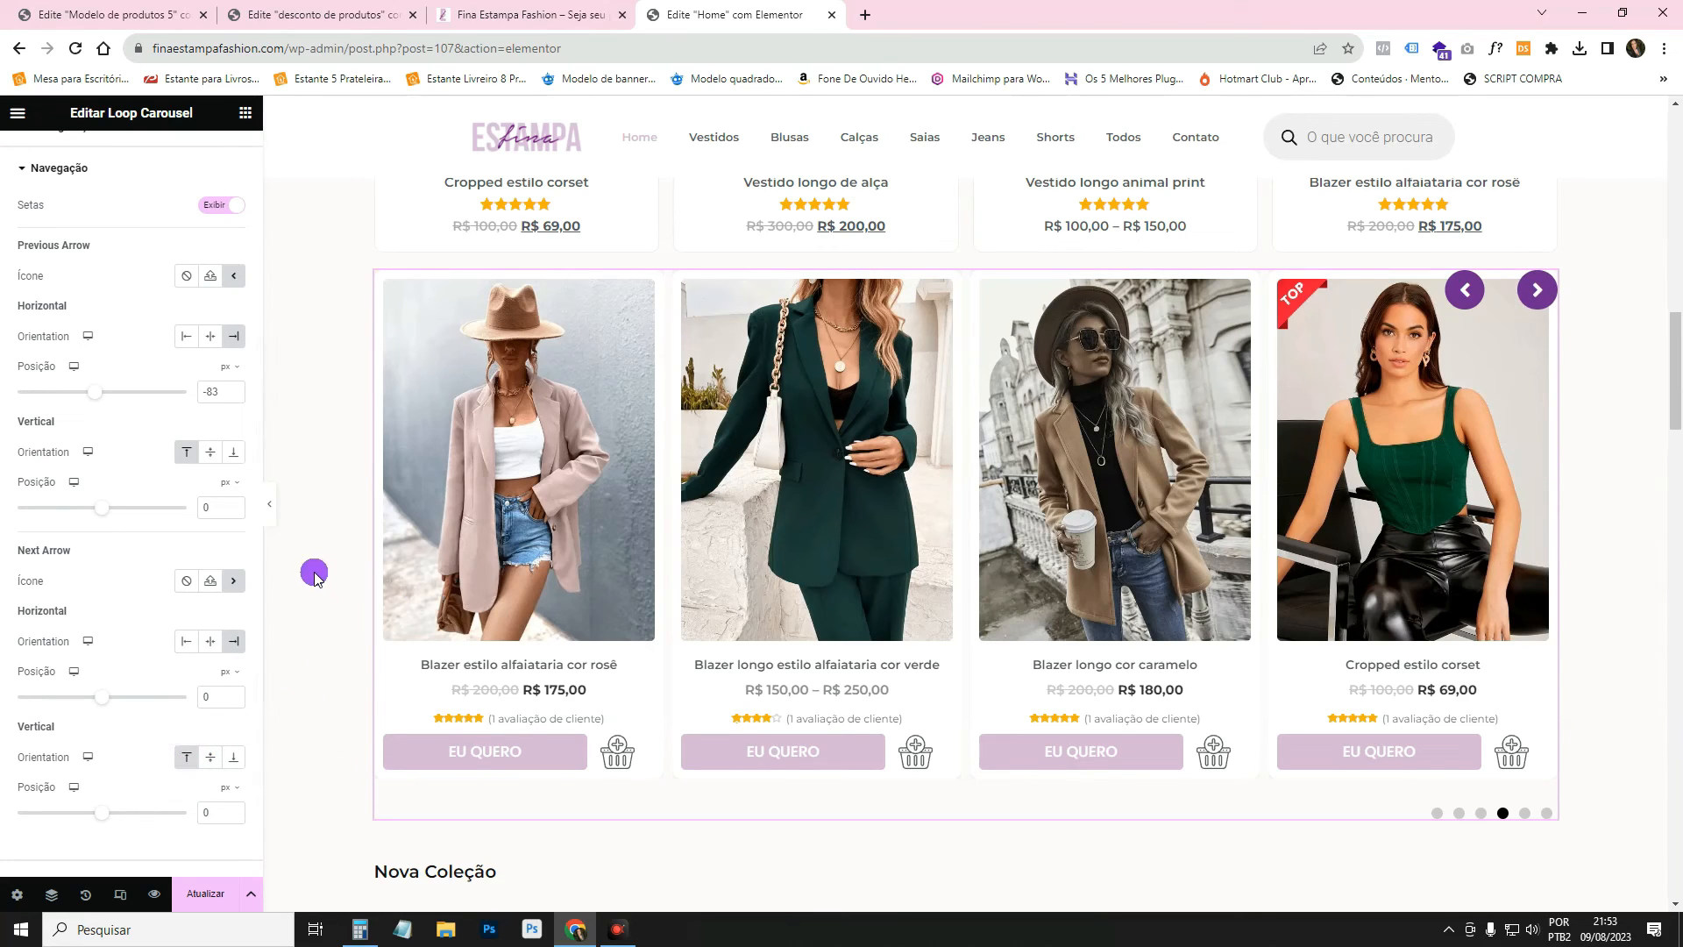
Preview the carousel at full width by advancing its slides, restore the editing panel, and review the Lançamentos section above.
click(272, 510)
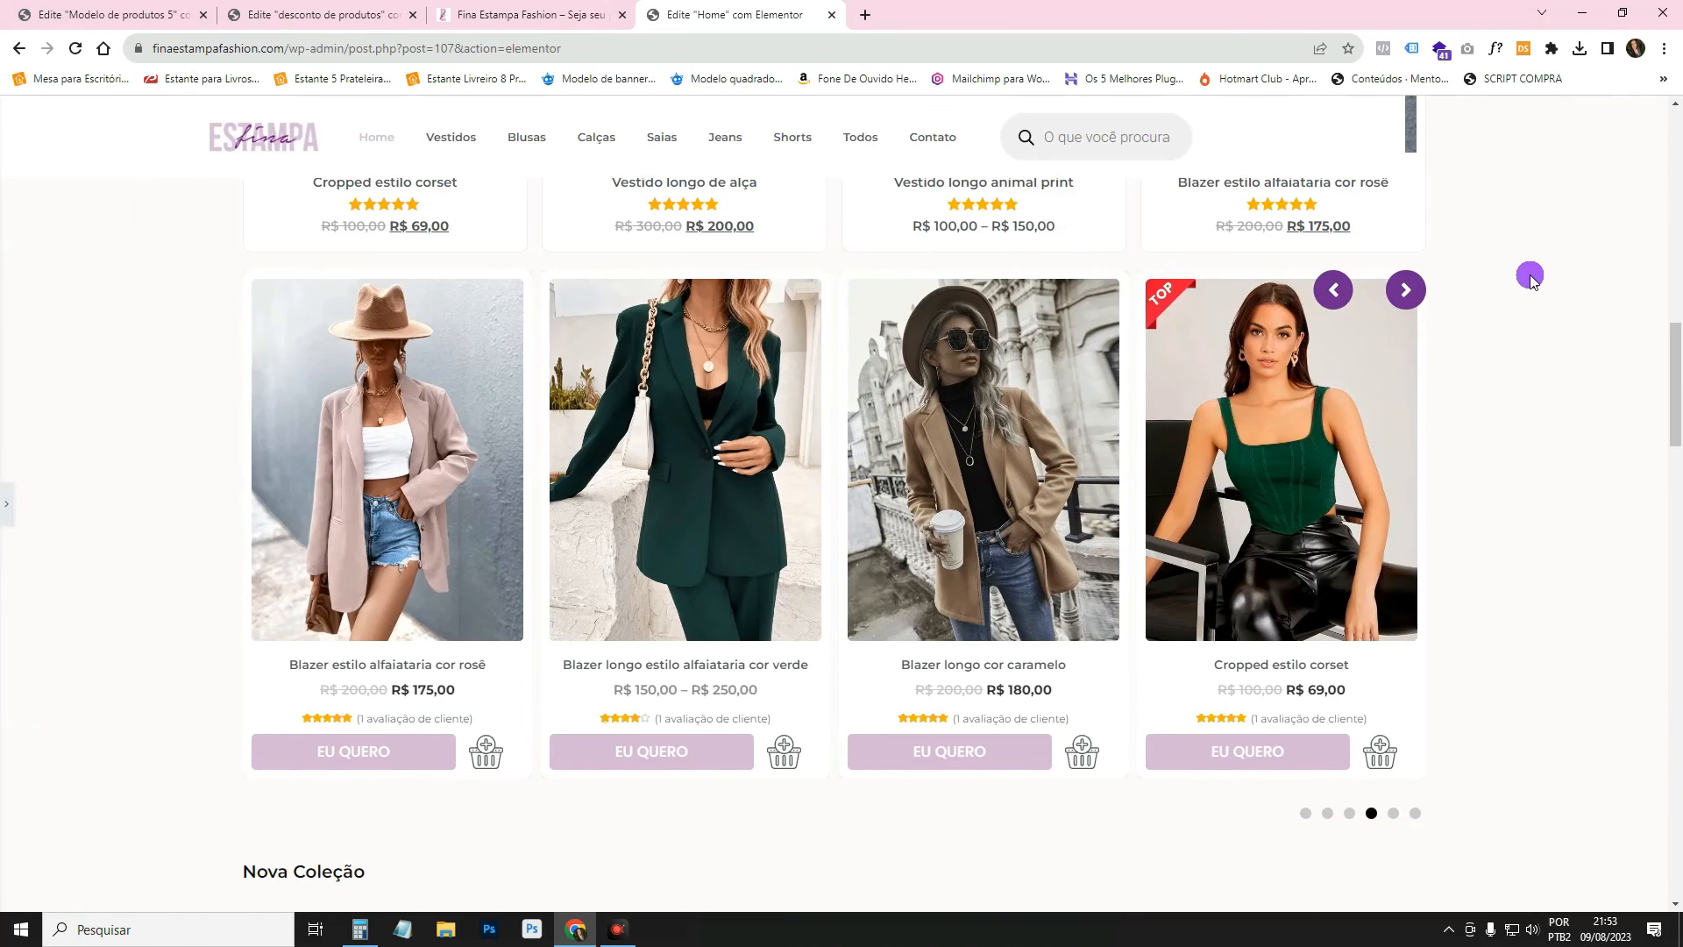
click(1406, 292)
click(1406, 293)
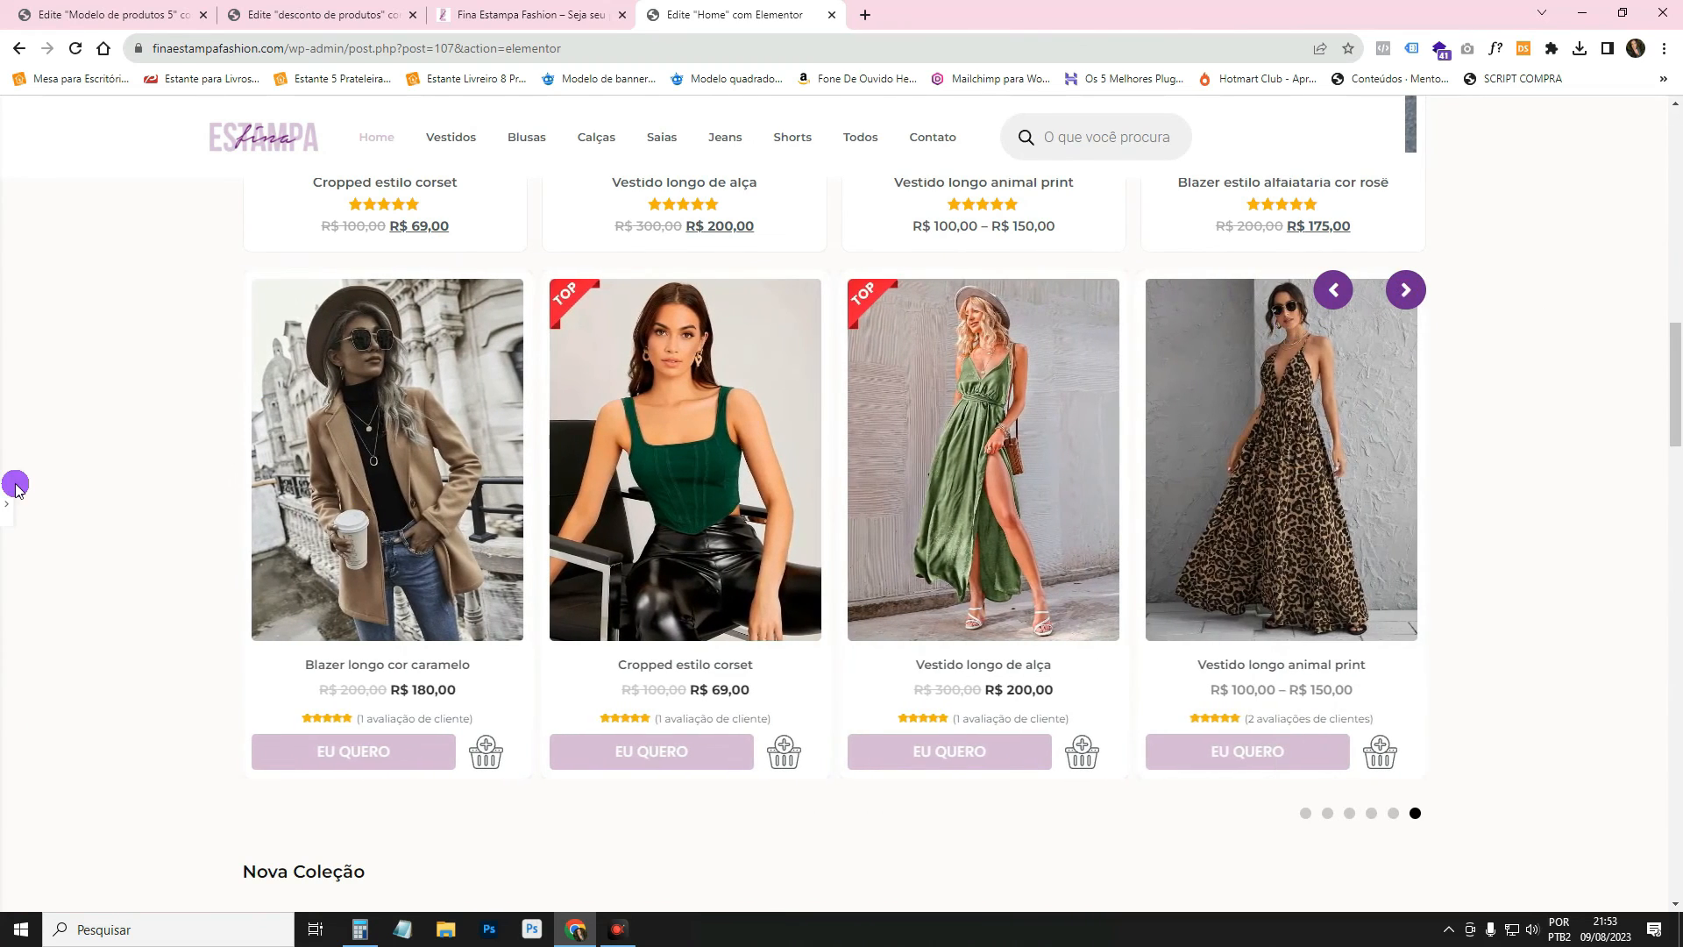
click(12, 501)
scroll(1029, 477, up, 1)
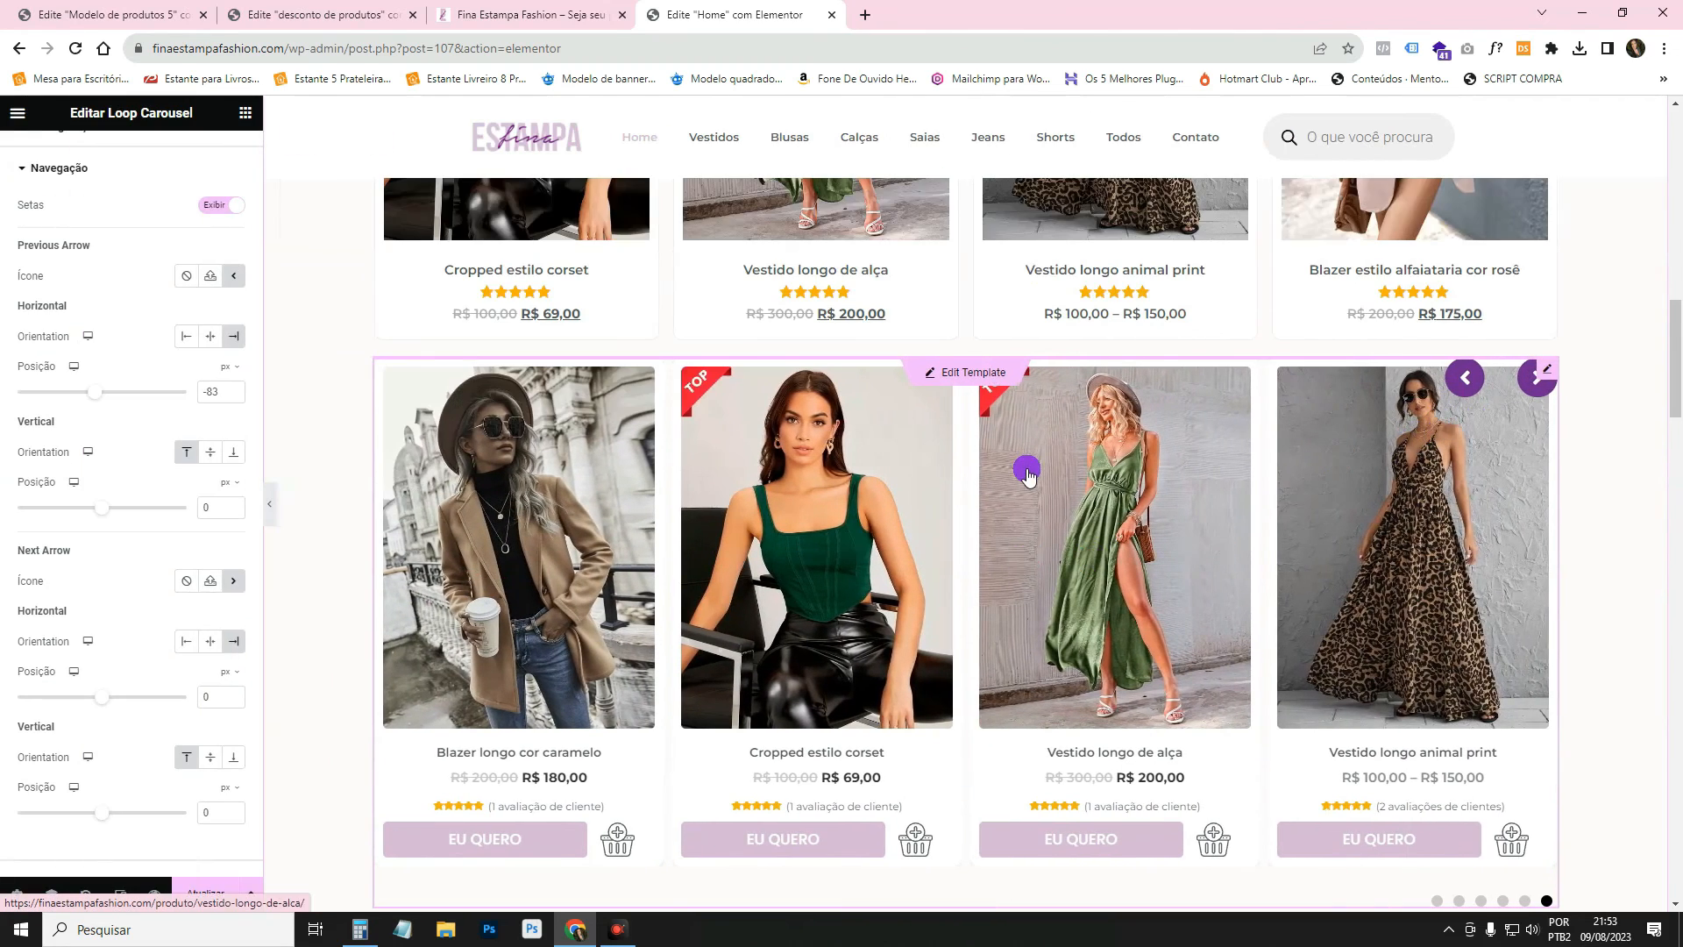
scroll(975, 410, up, 5)
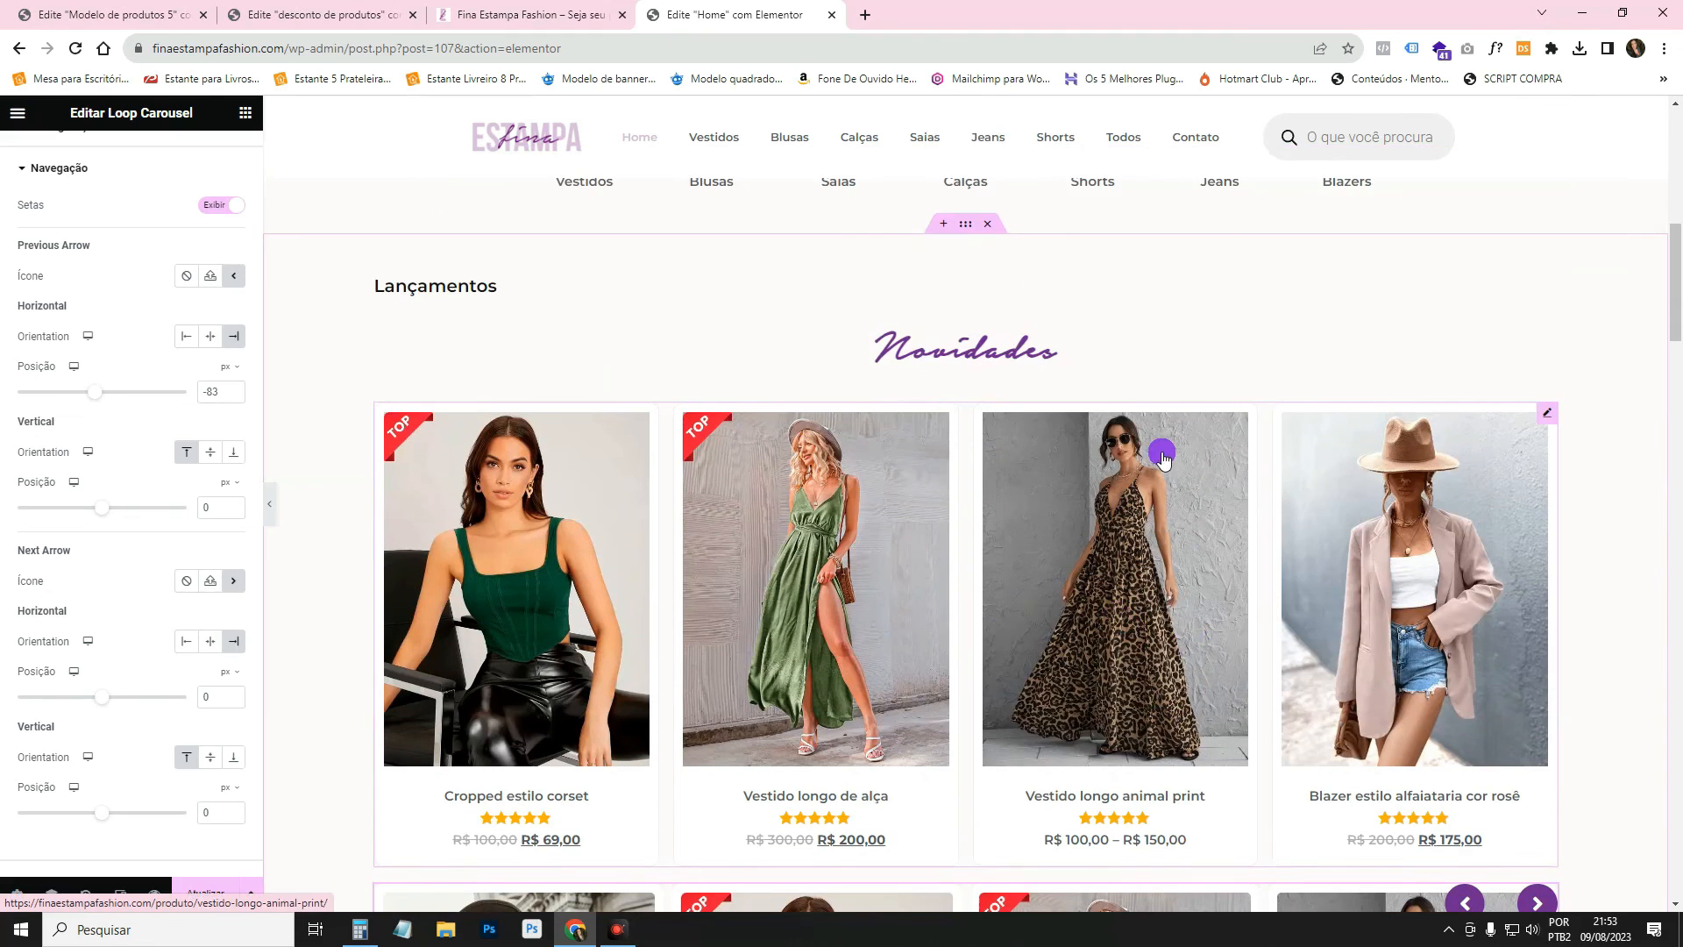
Unlink the loop carousel's margin sides and set its top margin to 70 px.
scroll(1171, 457, down, 3)
scroll(1171, 457, down, 1)
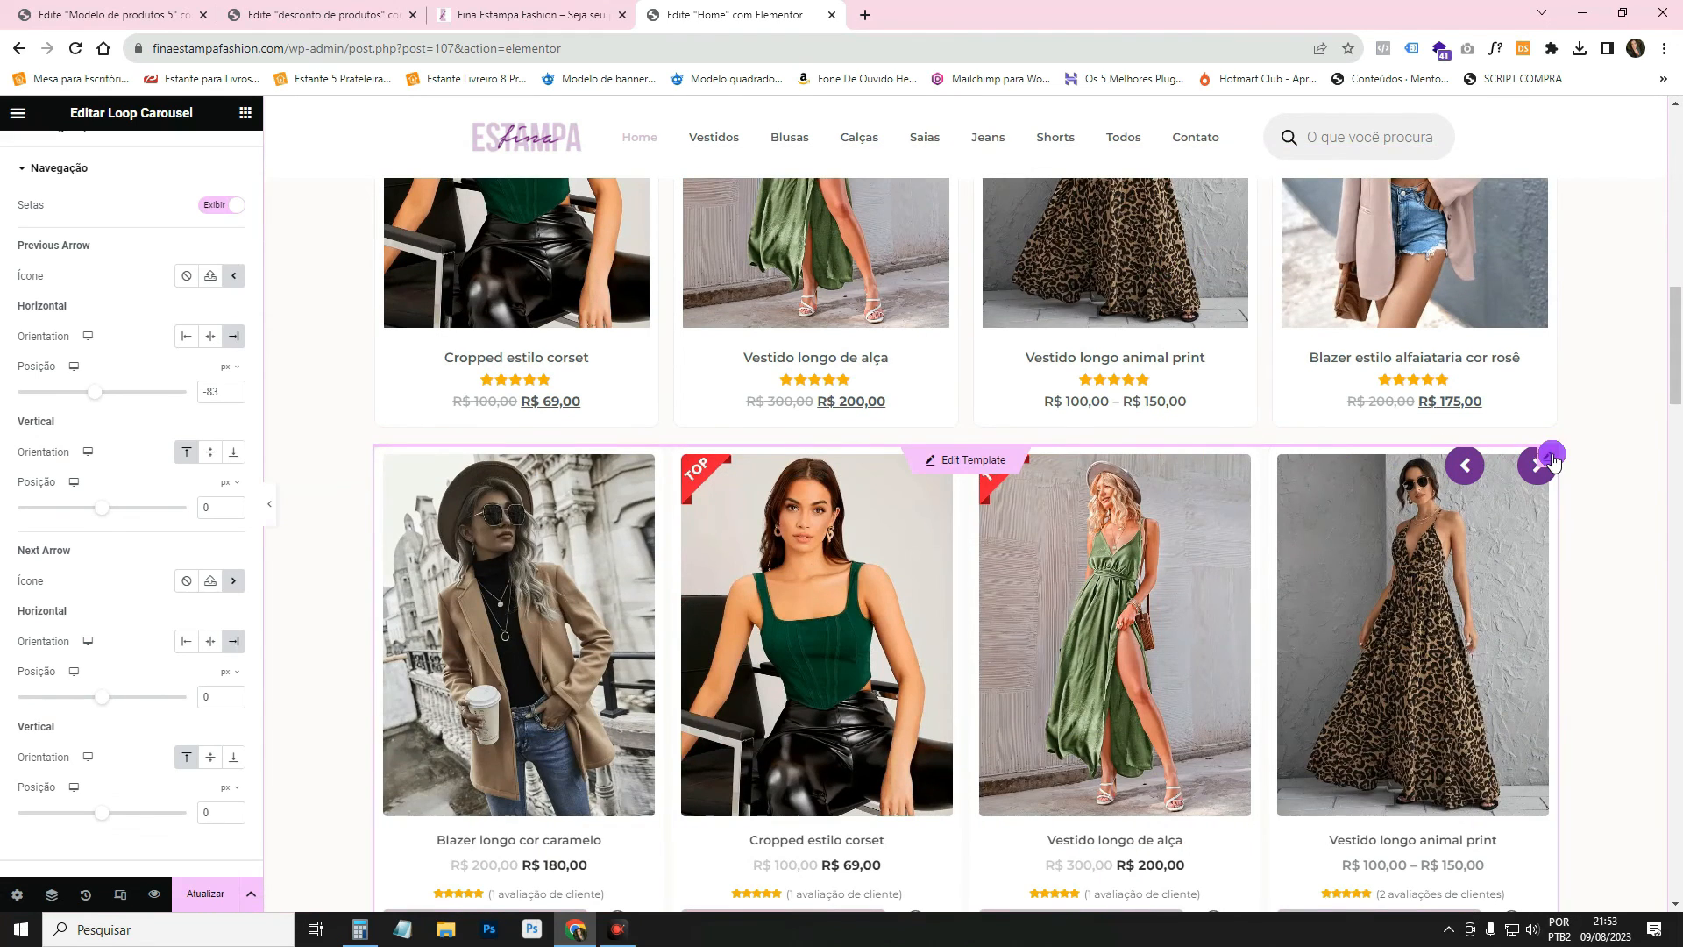
scroll(211, 210, up, 2)
click(150, 162)
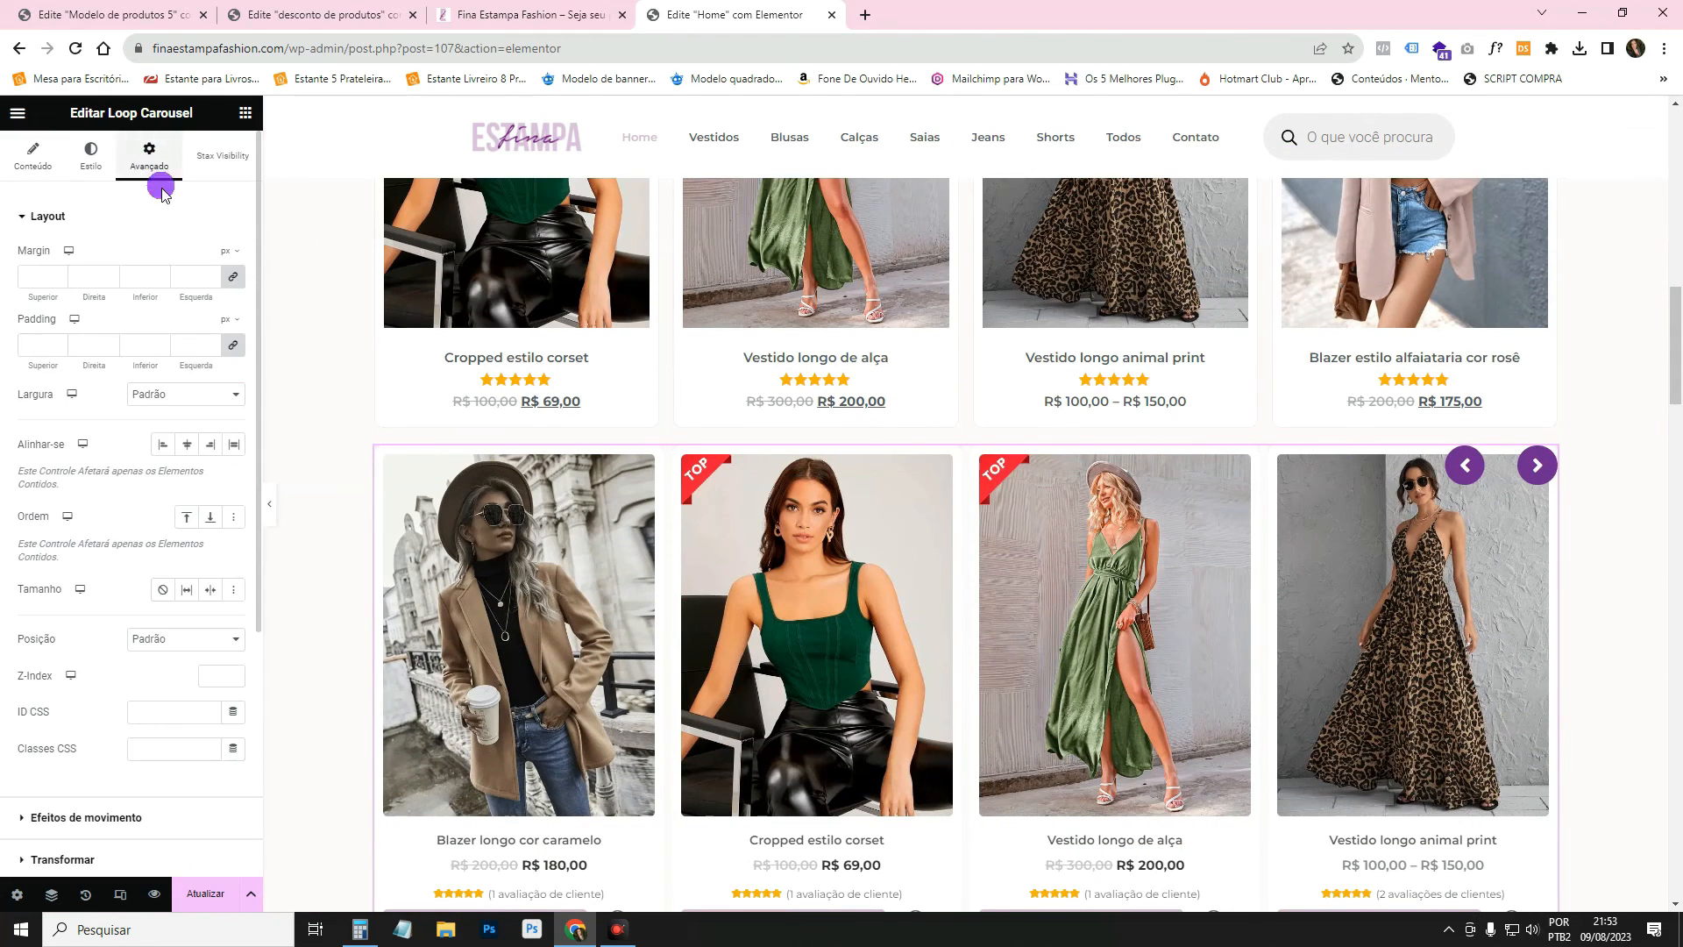
click(238, 277)
click(30, 276)
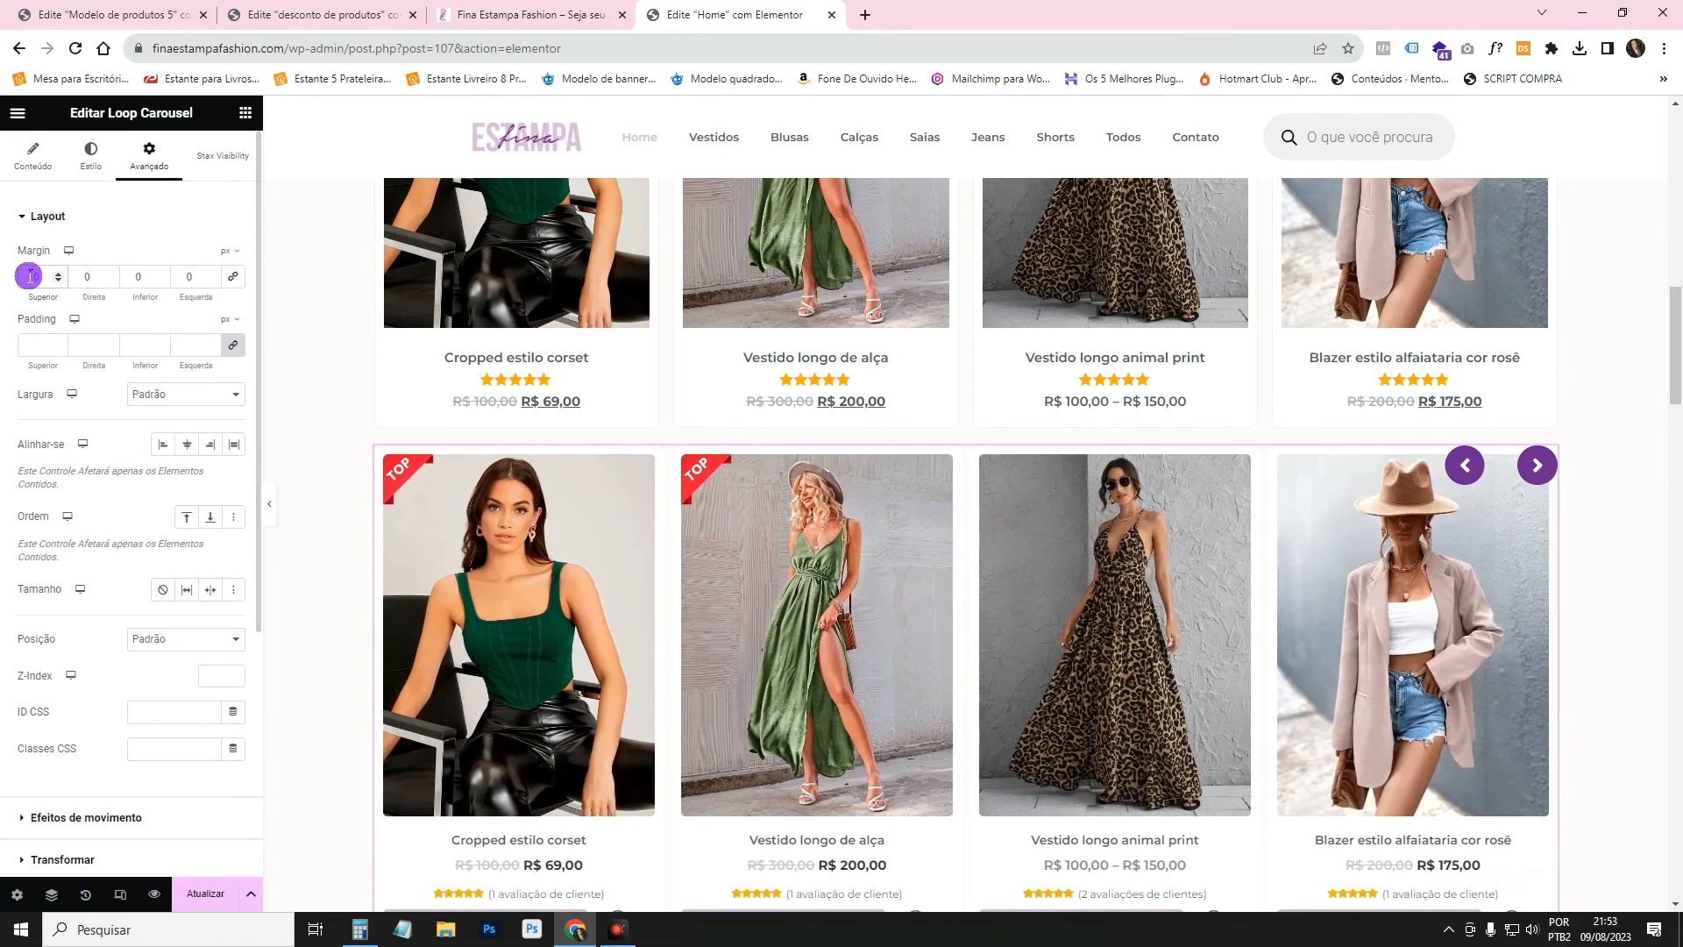
text(400)
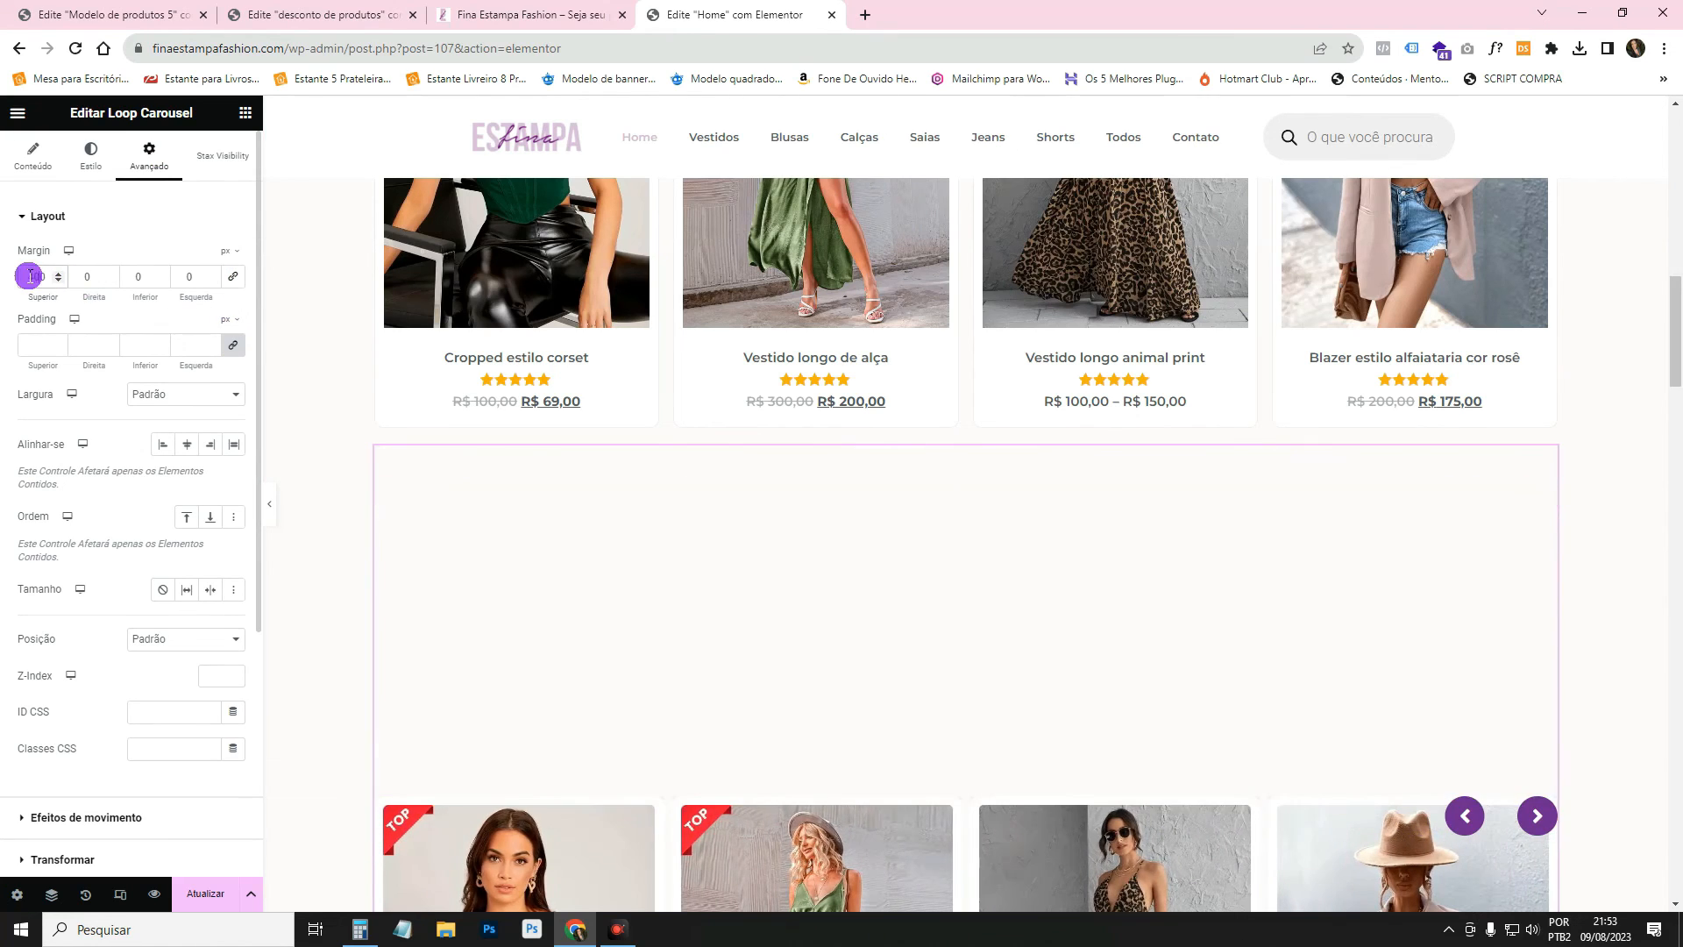
drag(40, 276, 2, 280)
text(70)
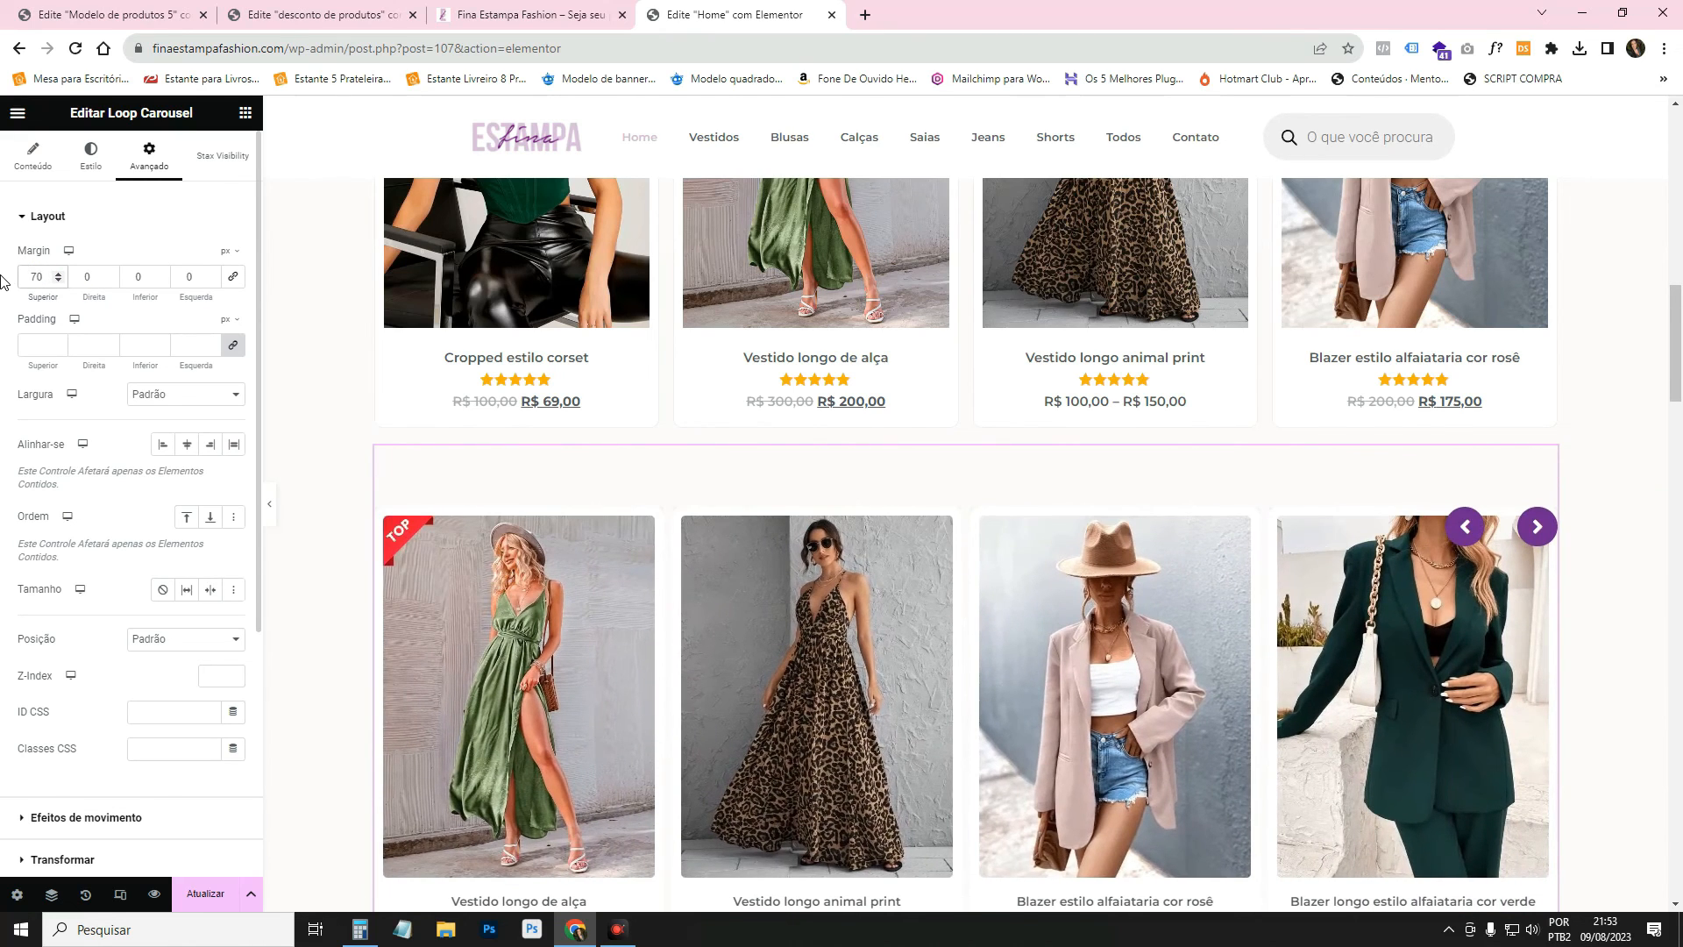
click(1032, 398)
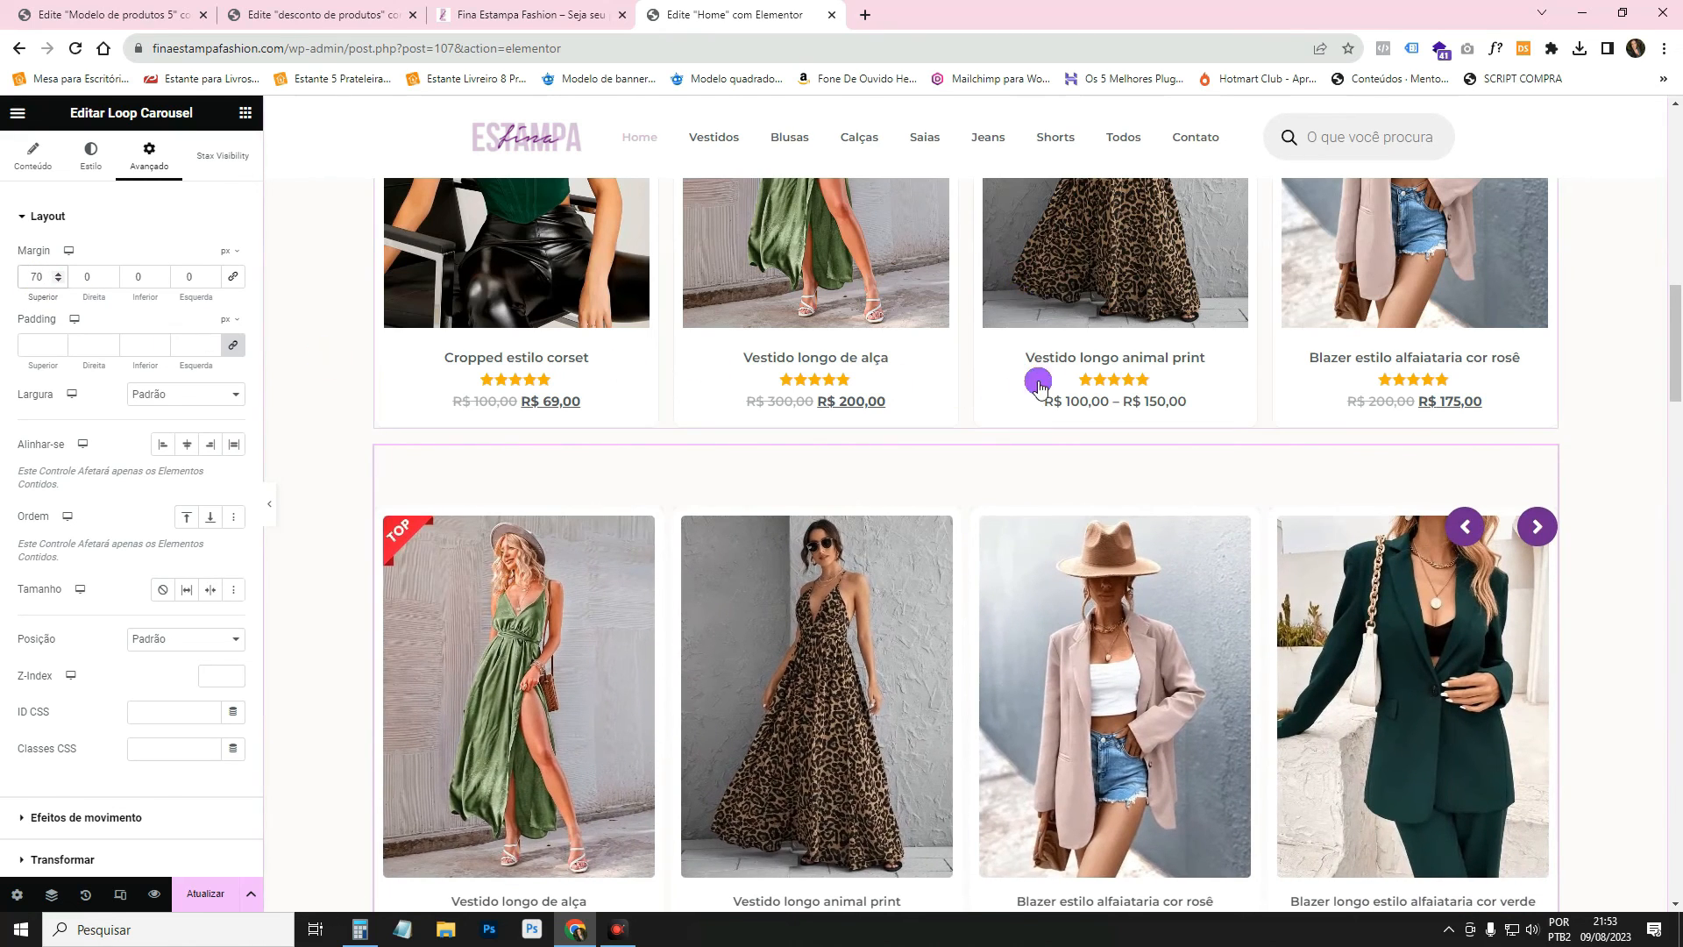
click(1125, 467)
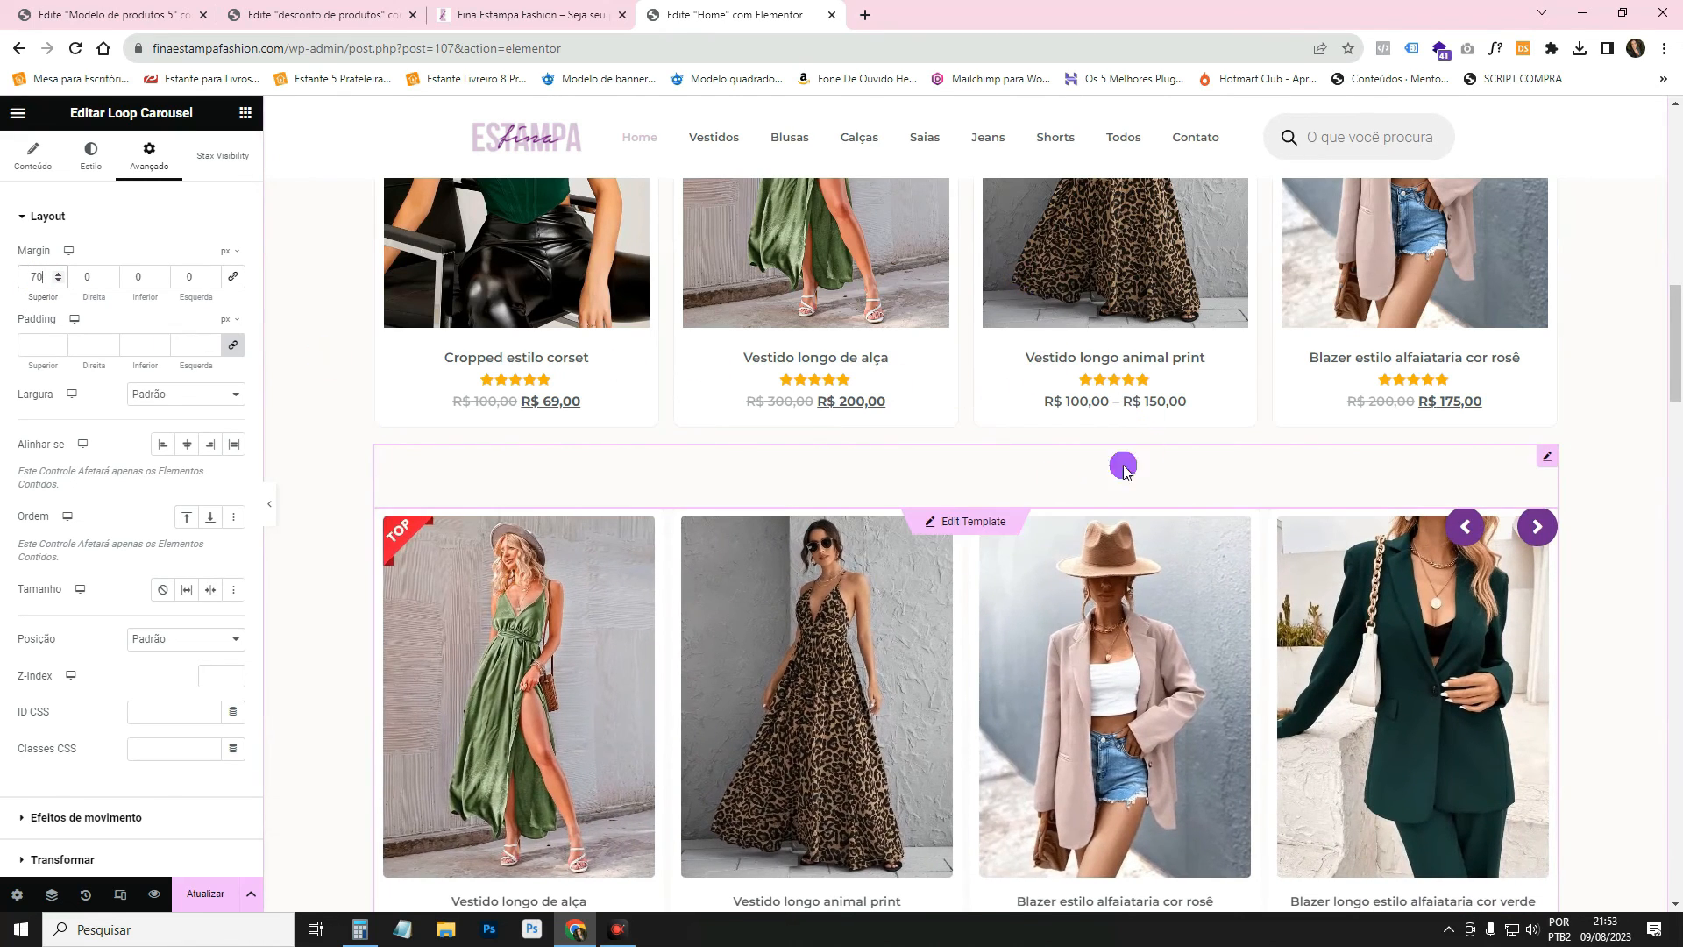
Set the vertical position of both the previous and next carousel arrows to -52 px.
click(33, 158)
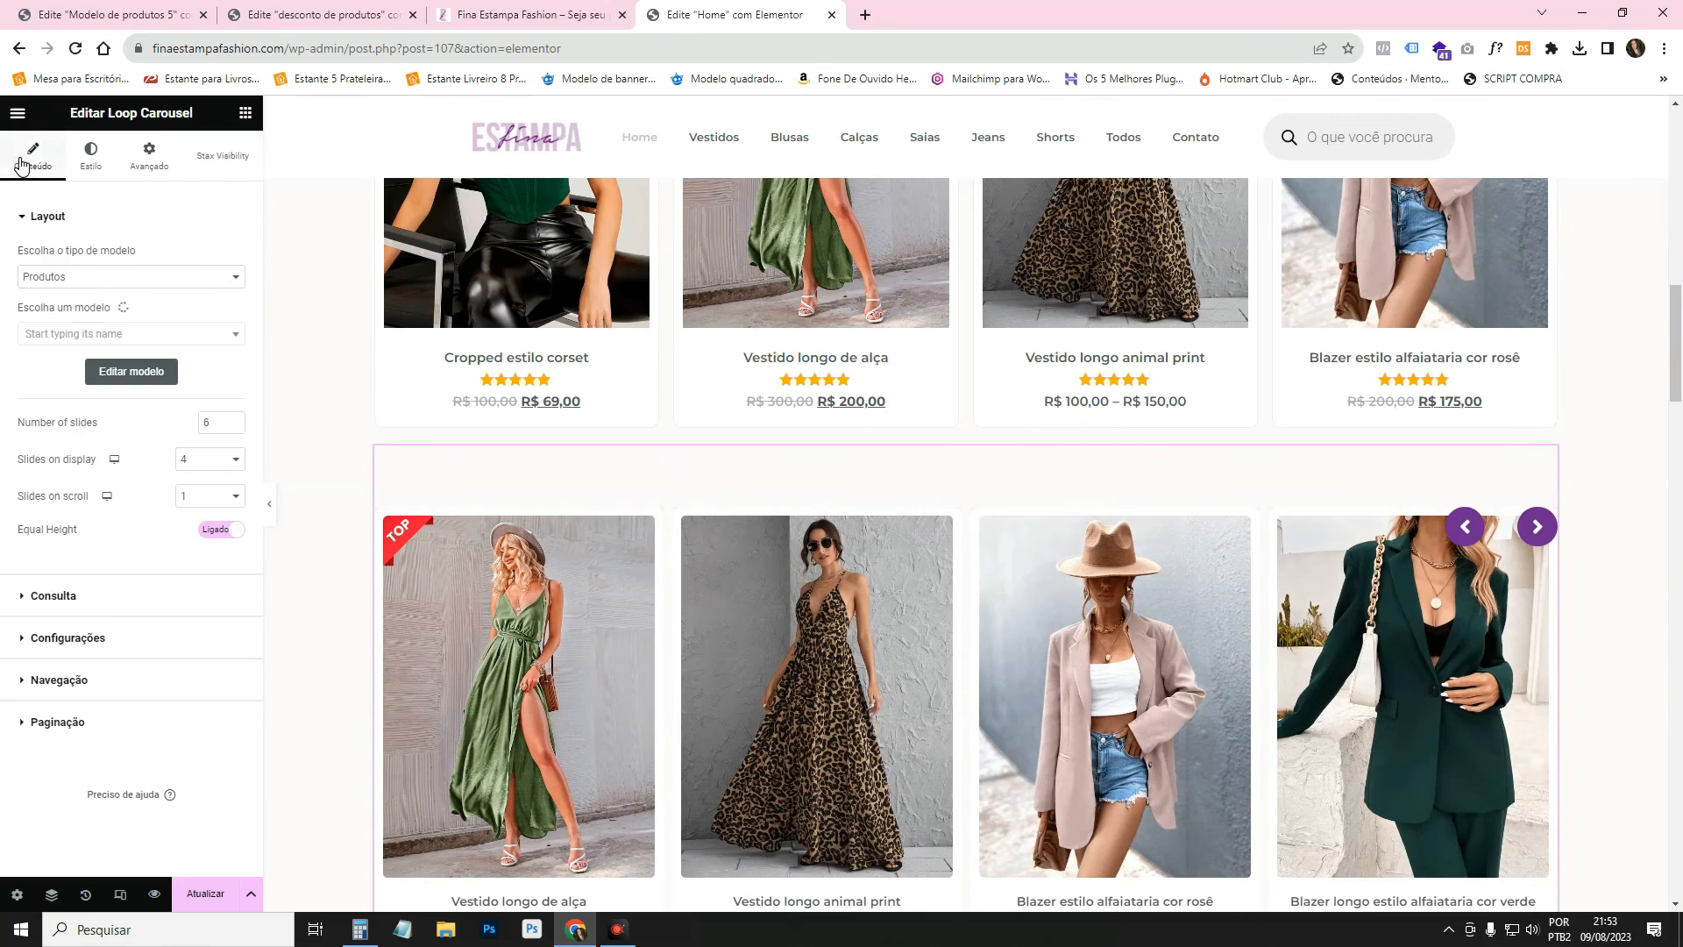
click(84, 675)
scroll(167, 579, down, 2)
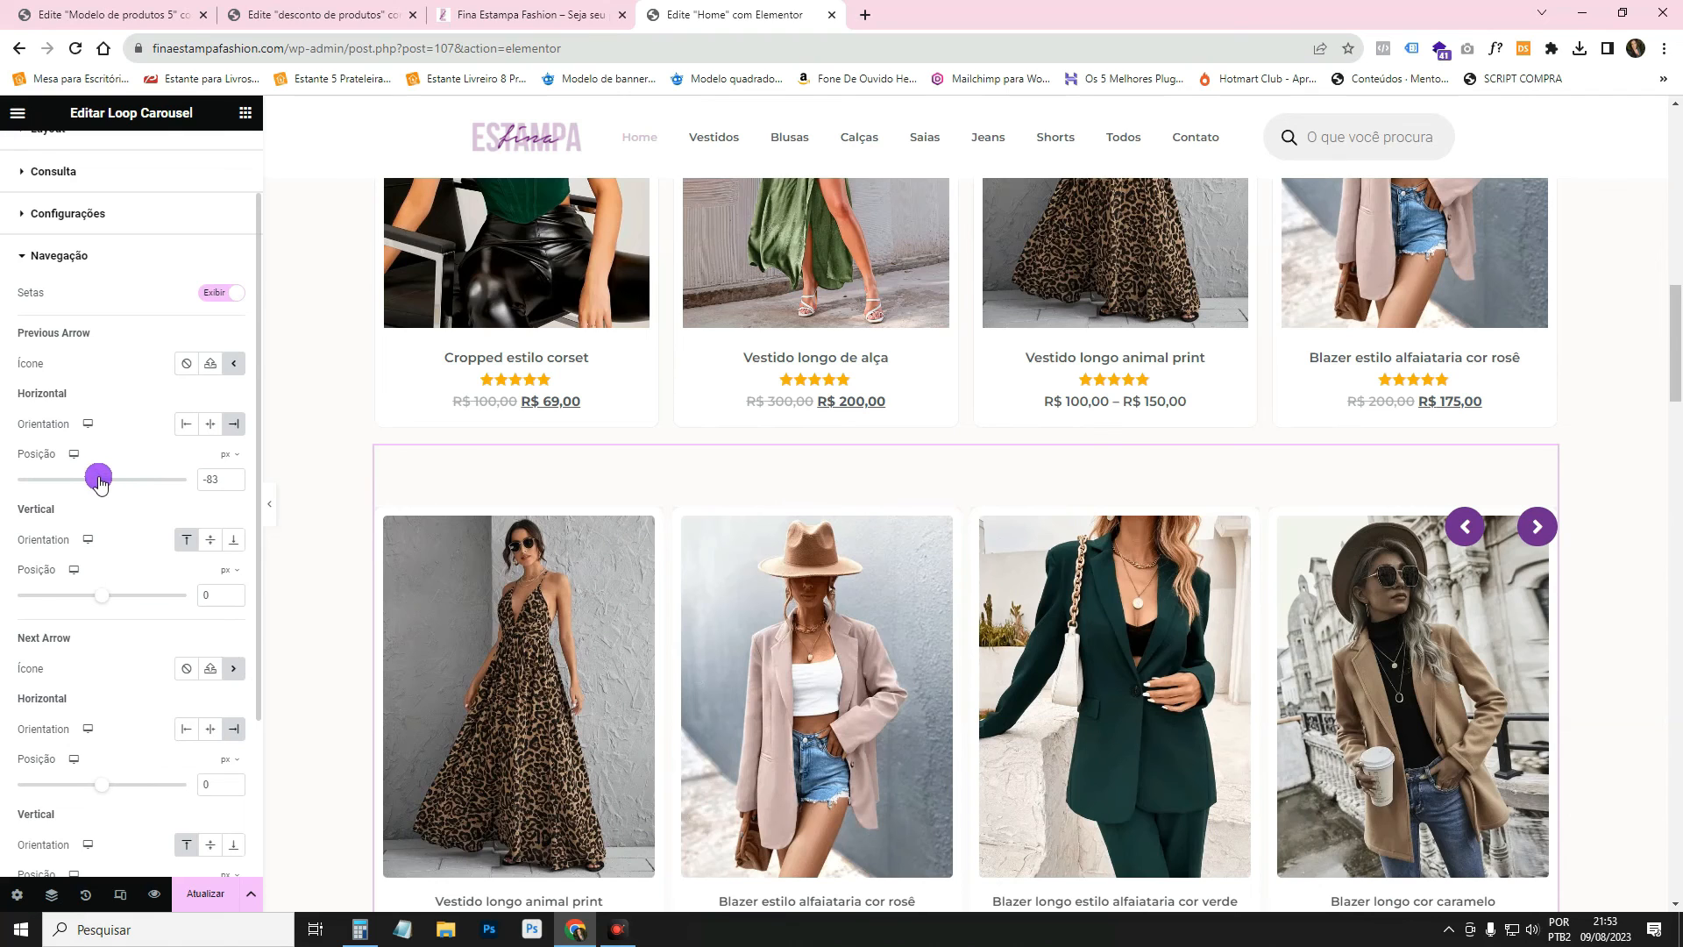
drag(96, 600, 94, 597)
scroll(99, 613, down, 3)
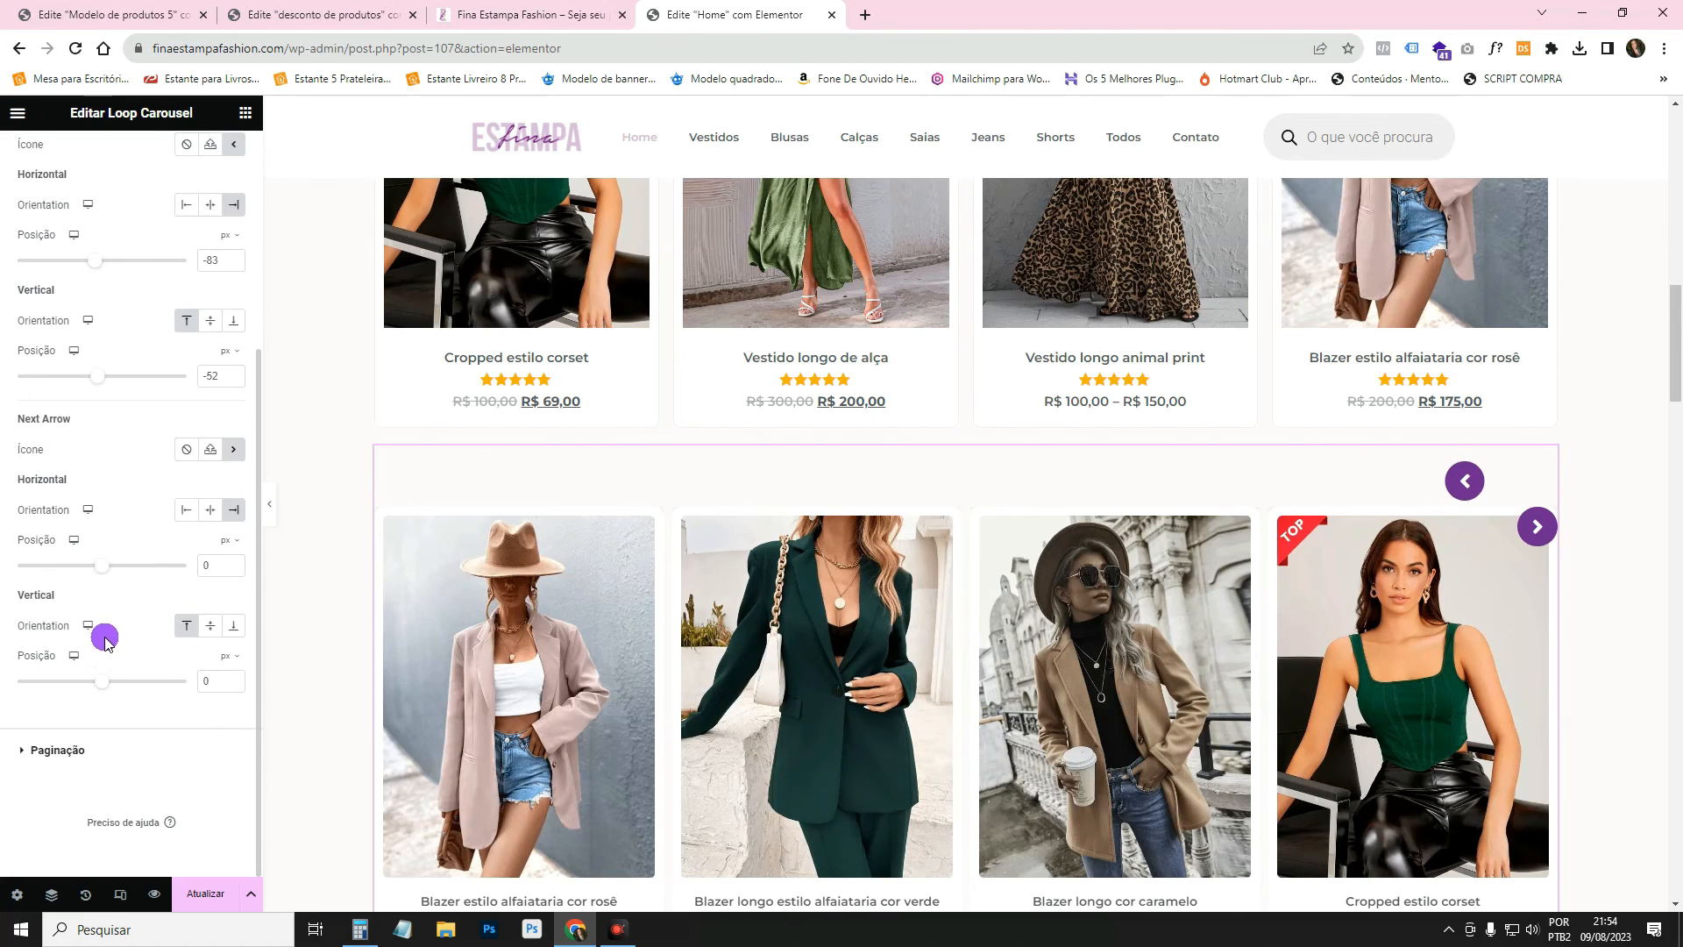
drag(104, 678, 100, 676)
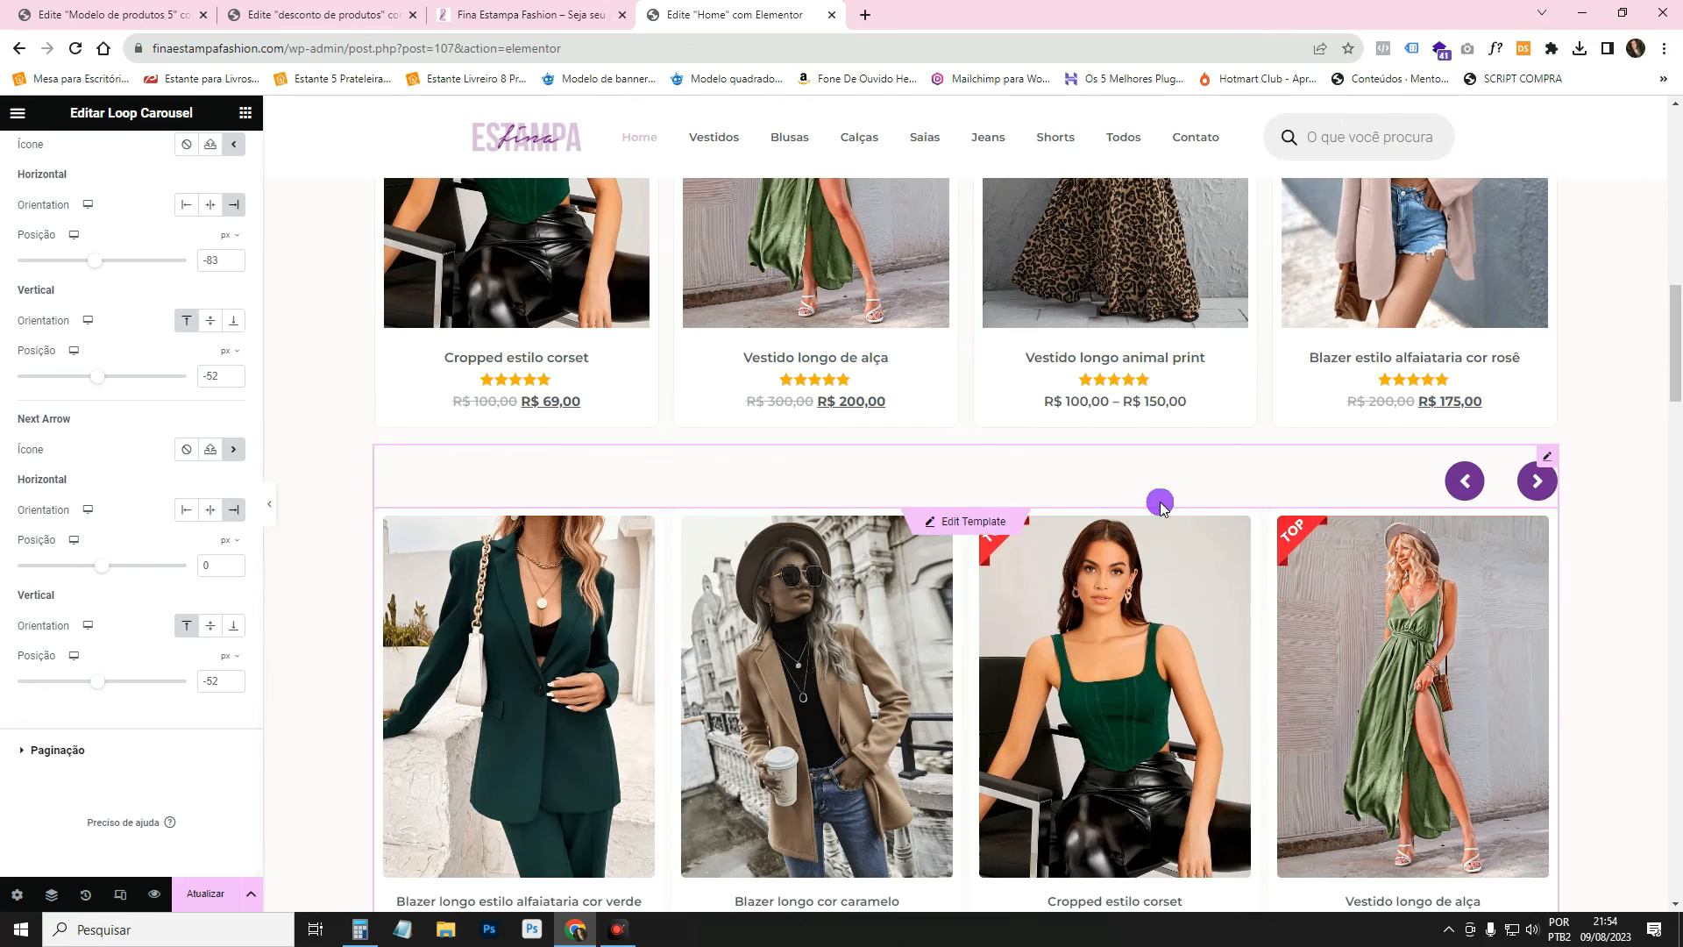
Preview the carousel at full width, move its slides forward and back with the raised arrows, and restore the editing panel.
scroll(1160, 499, down, 1)
key(ctrl+p)
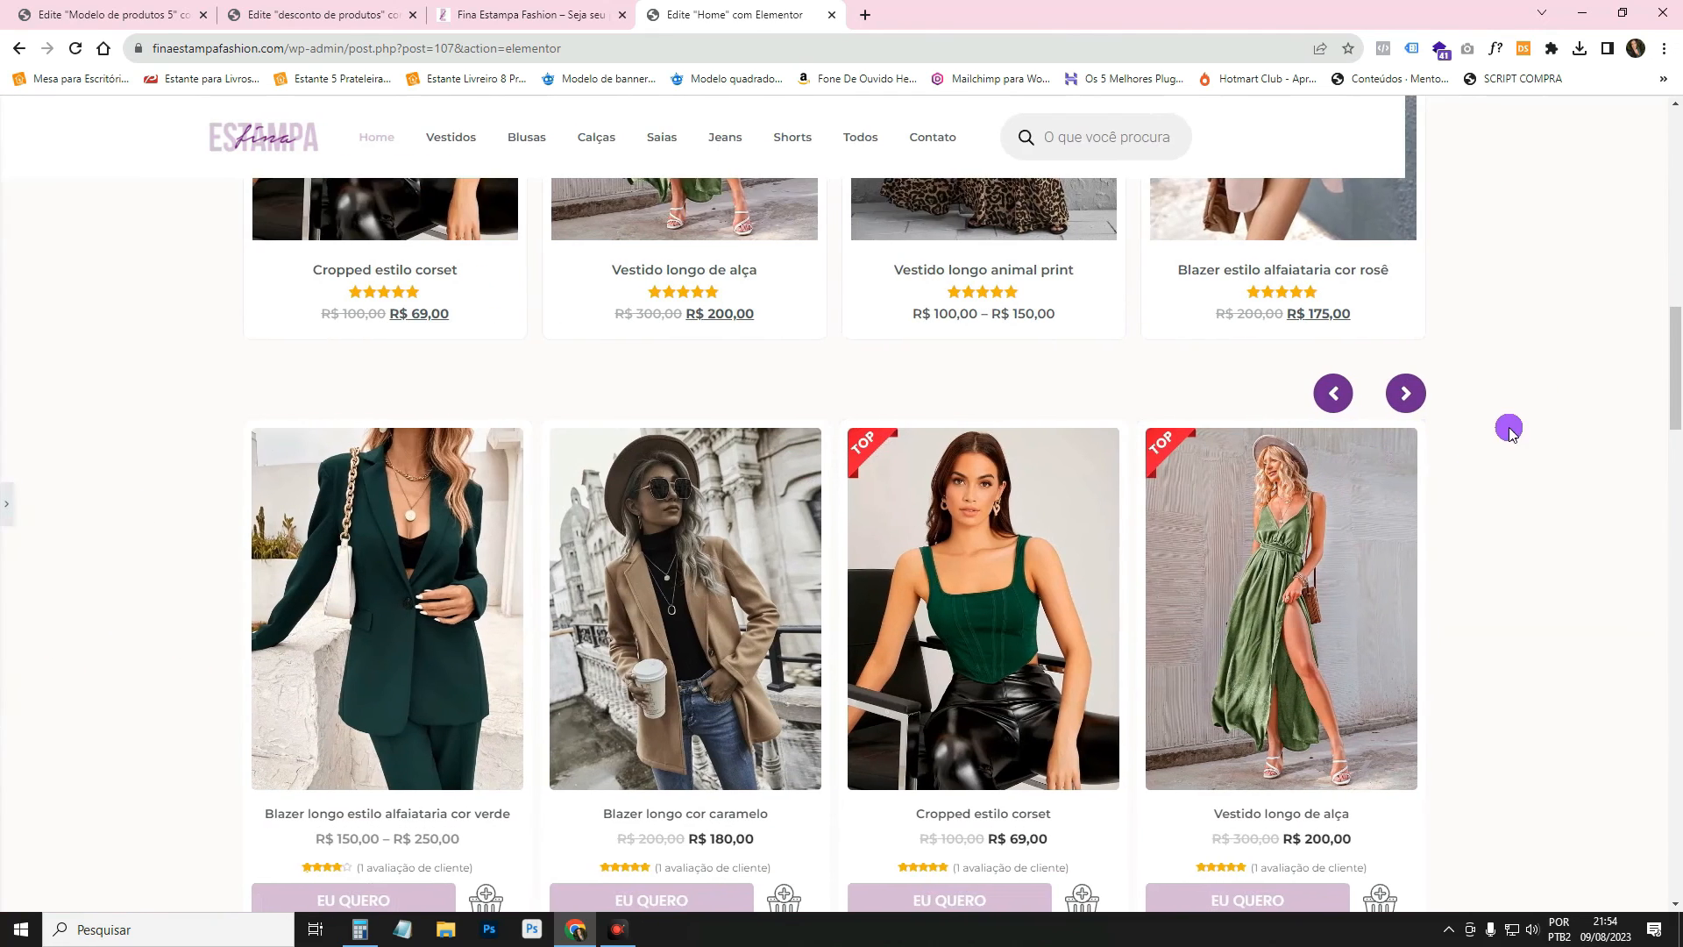
scroll(1470, 413, down, 1)
click(1409, 311)
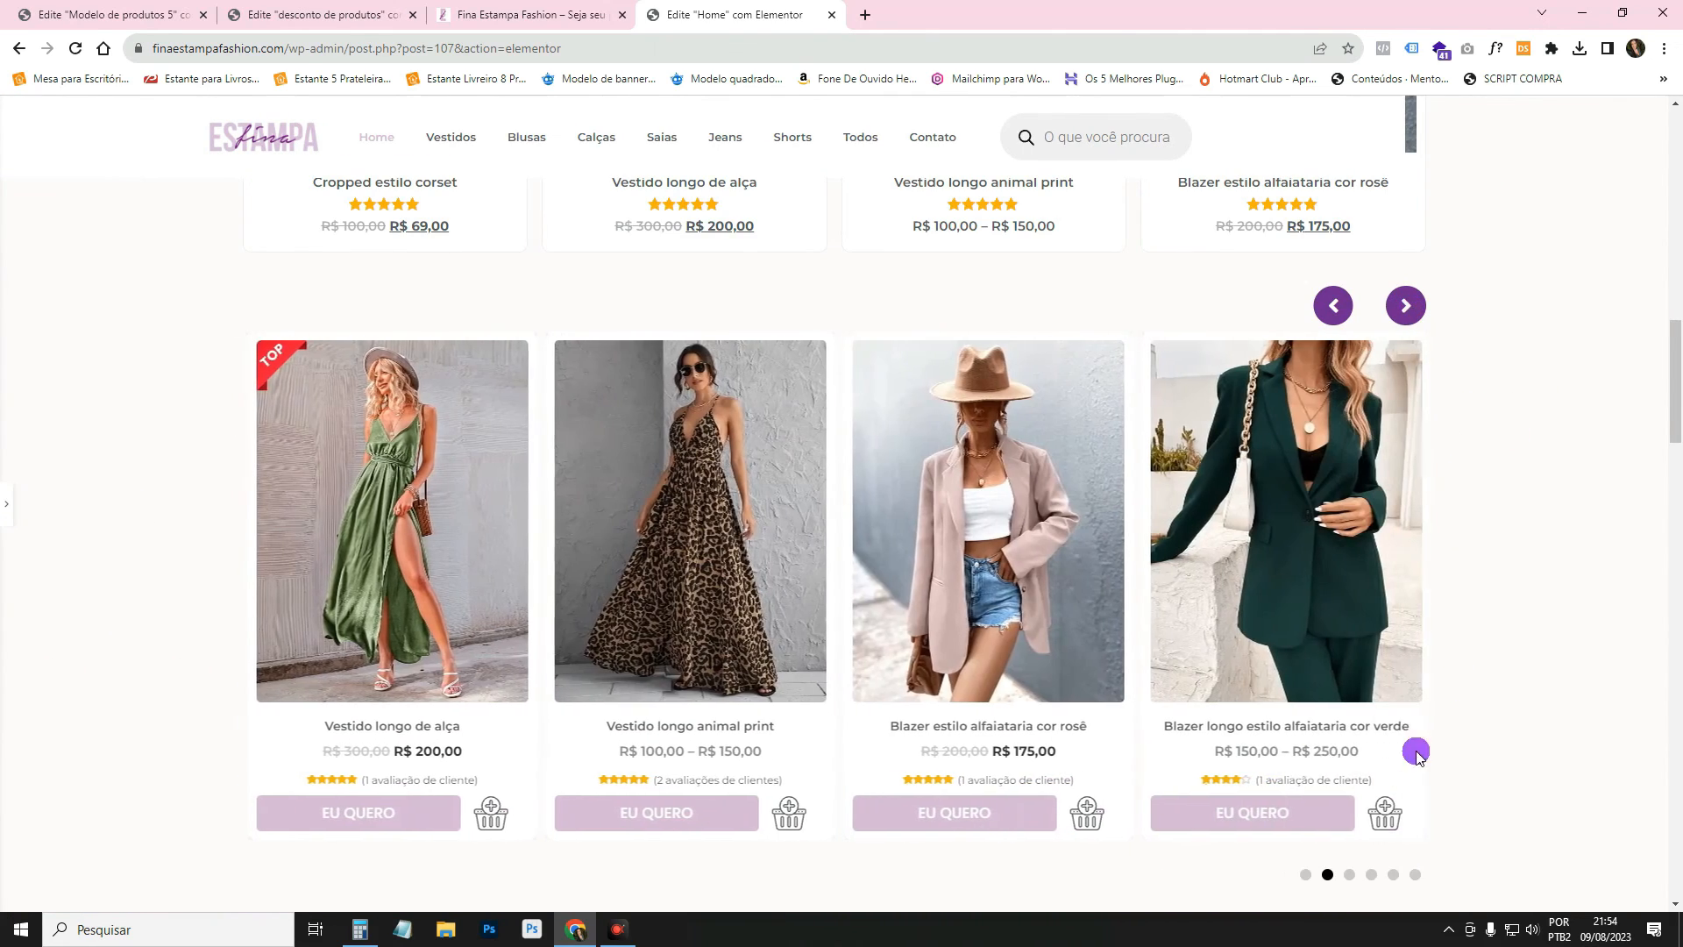
scroll(1419, 724, down, 1)
scroll(1552, 377, up, 2)
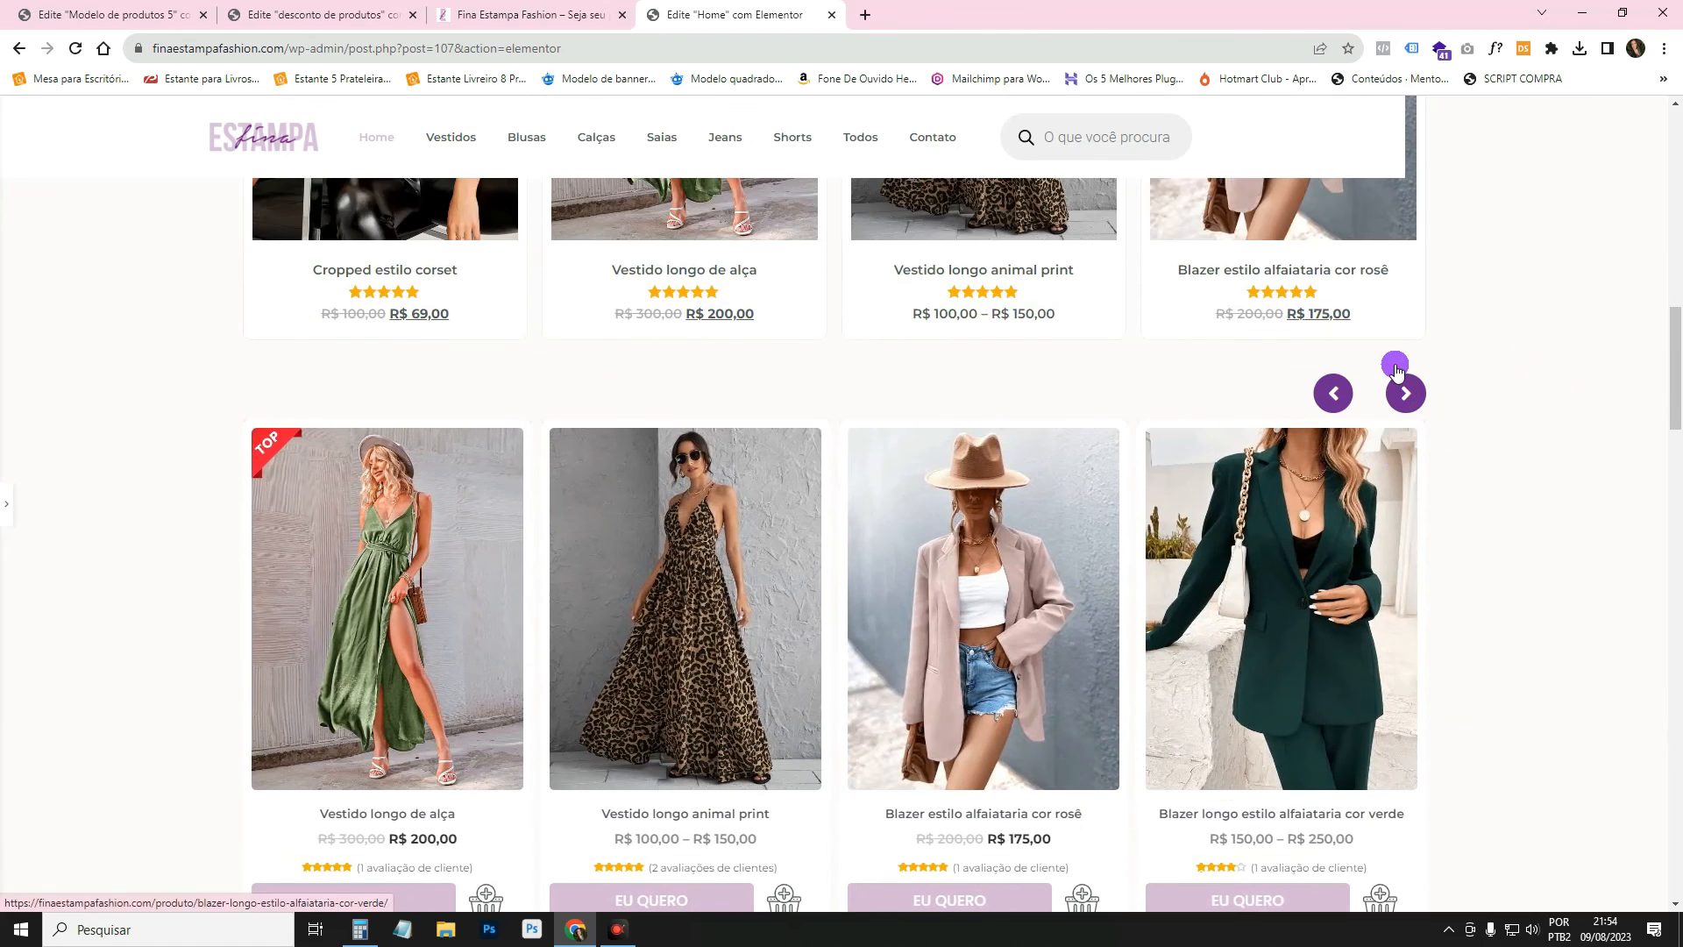
click(1336, 396)
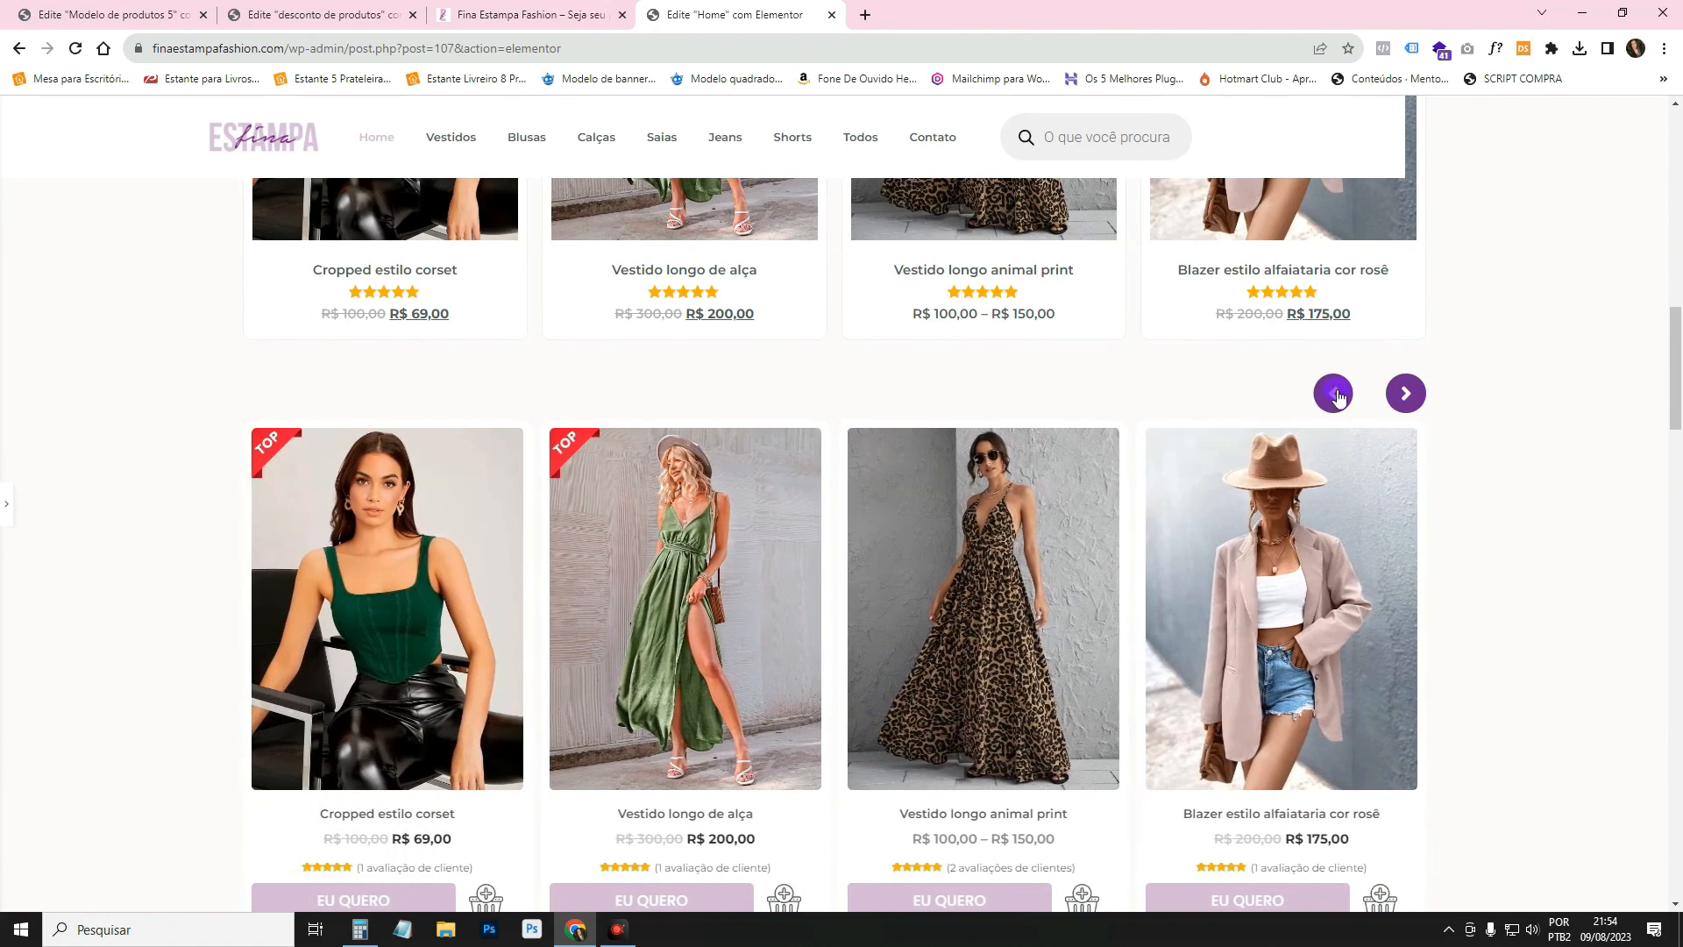
scroll(1417, 365, down, 1)
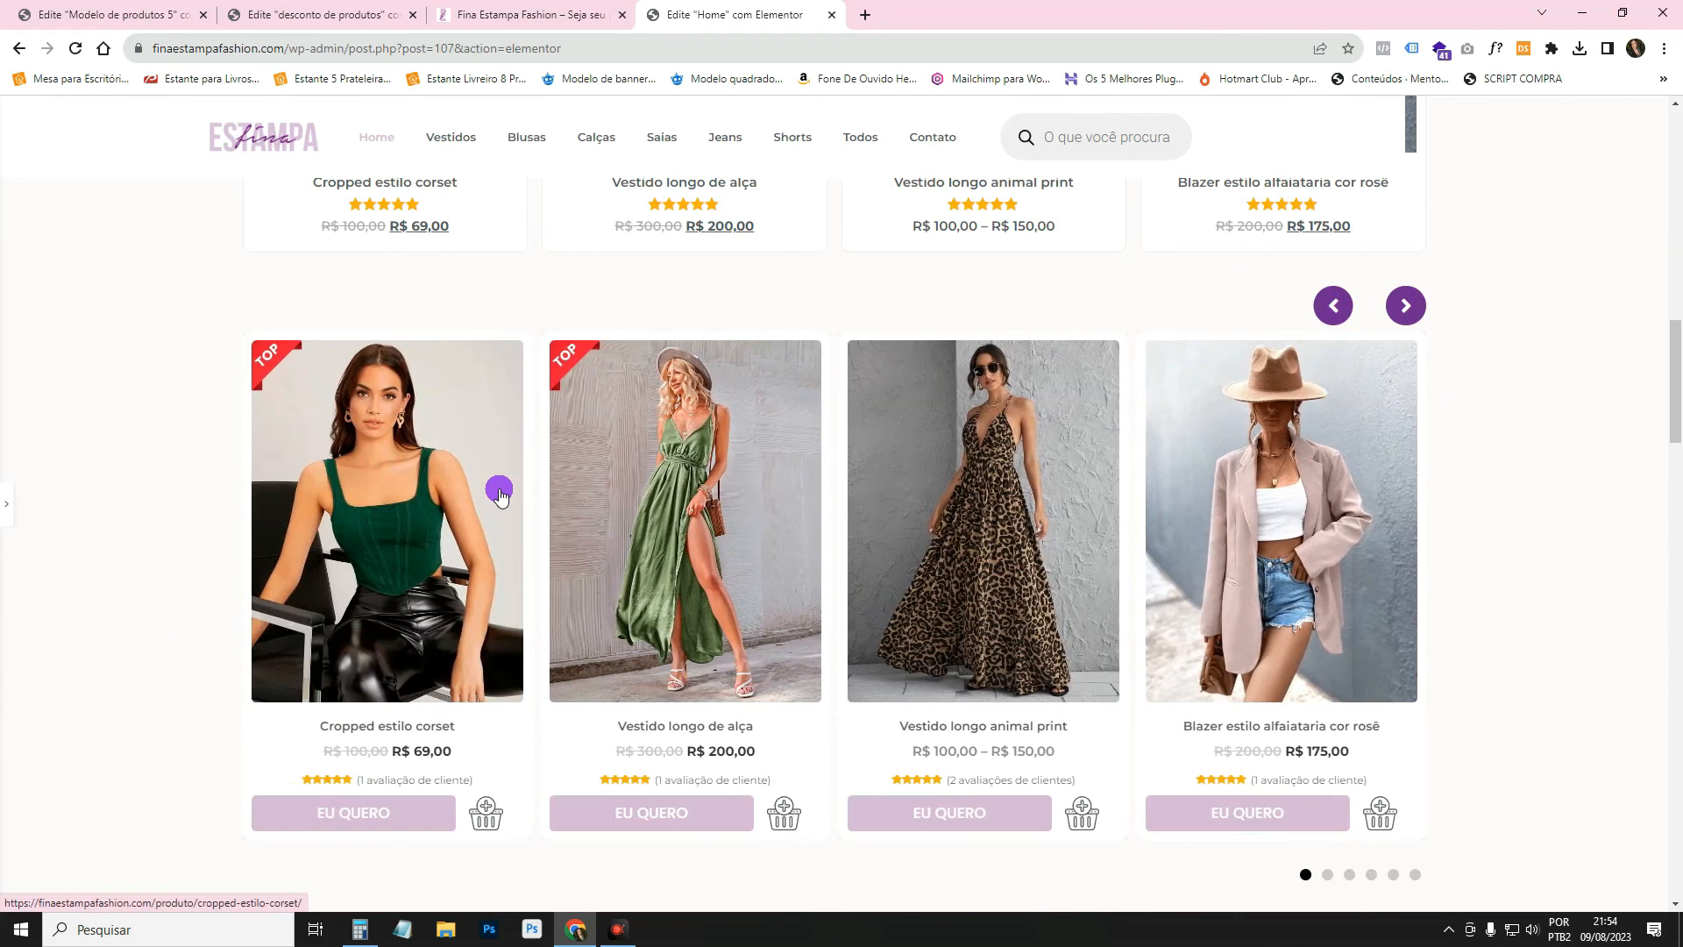
click(6, 504)
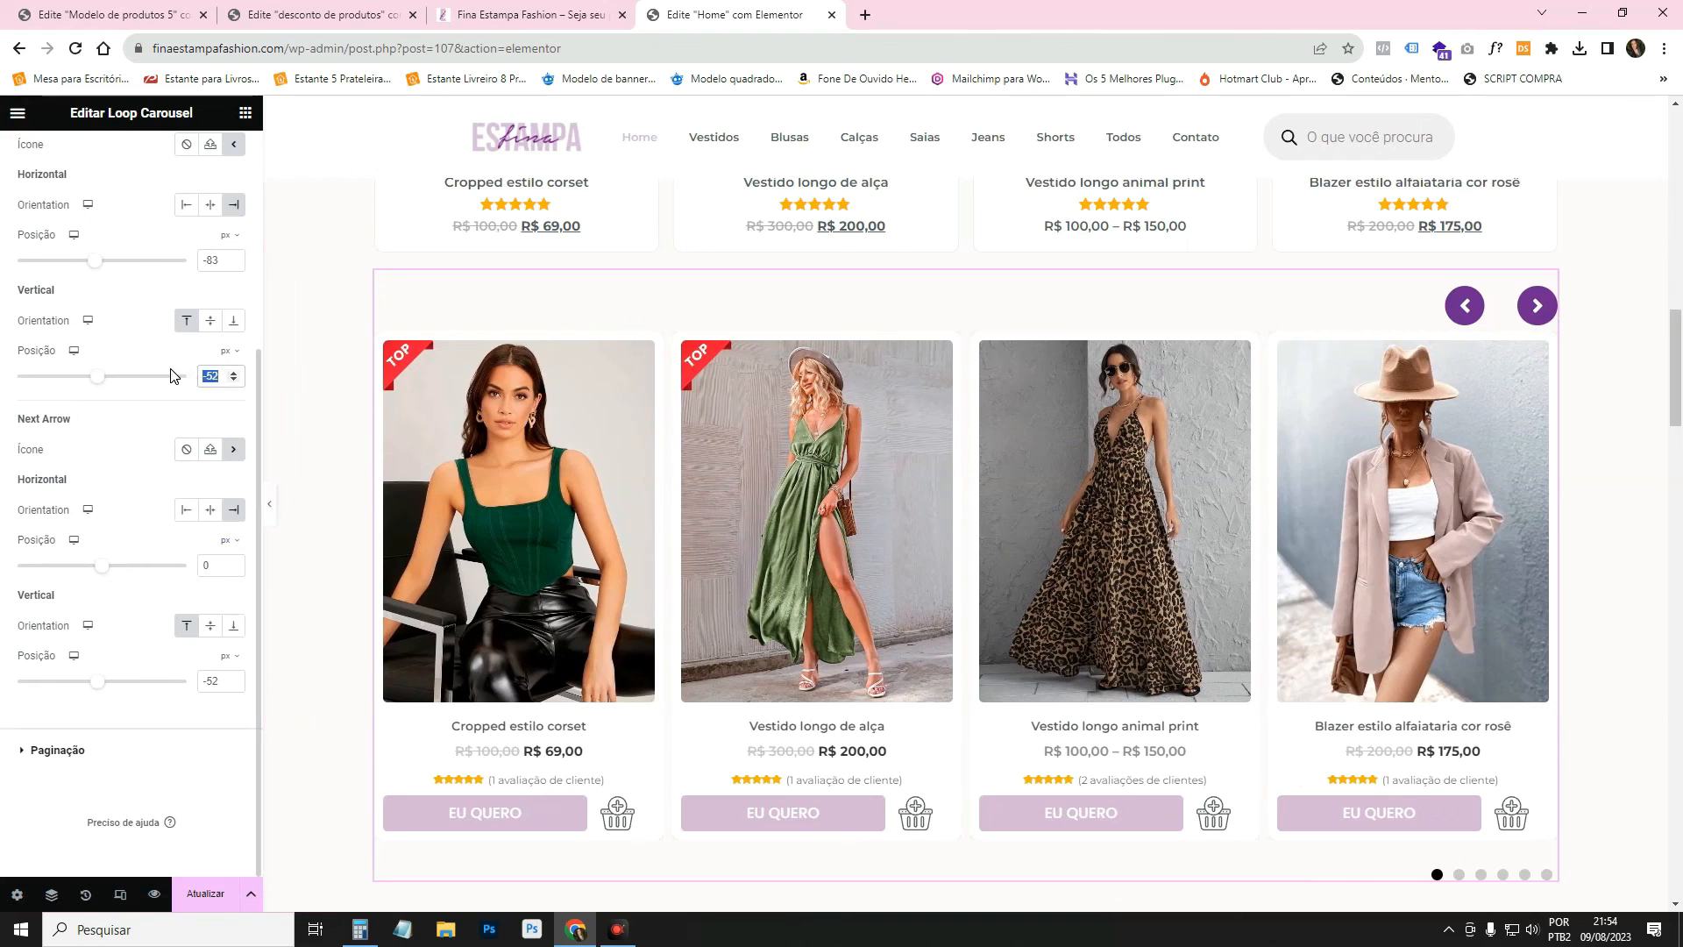
Clear the previous arrow's offsets, align it horizontally to the start, and set both arrows' vertical orientation to center.
key(BackSpace)
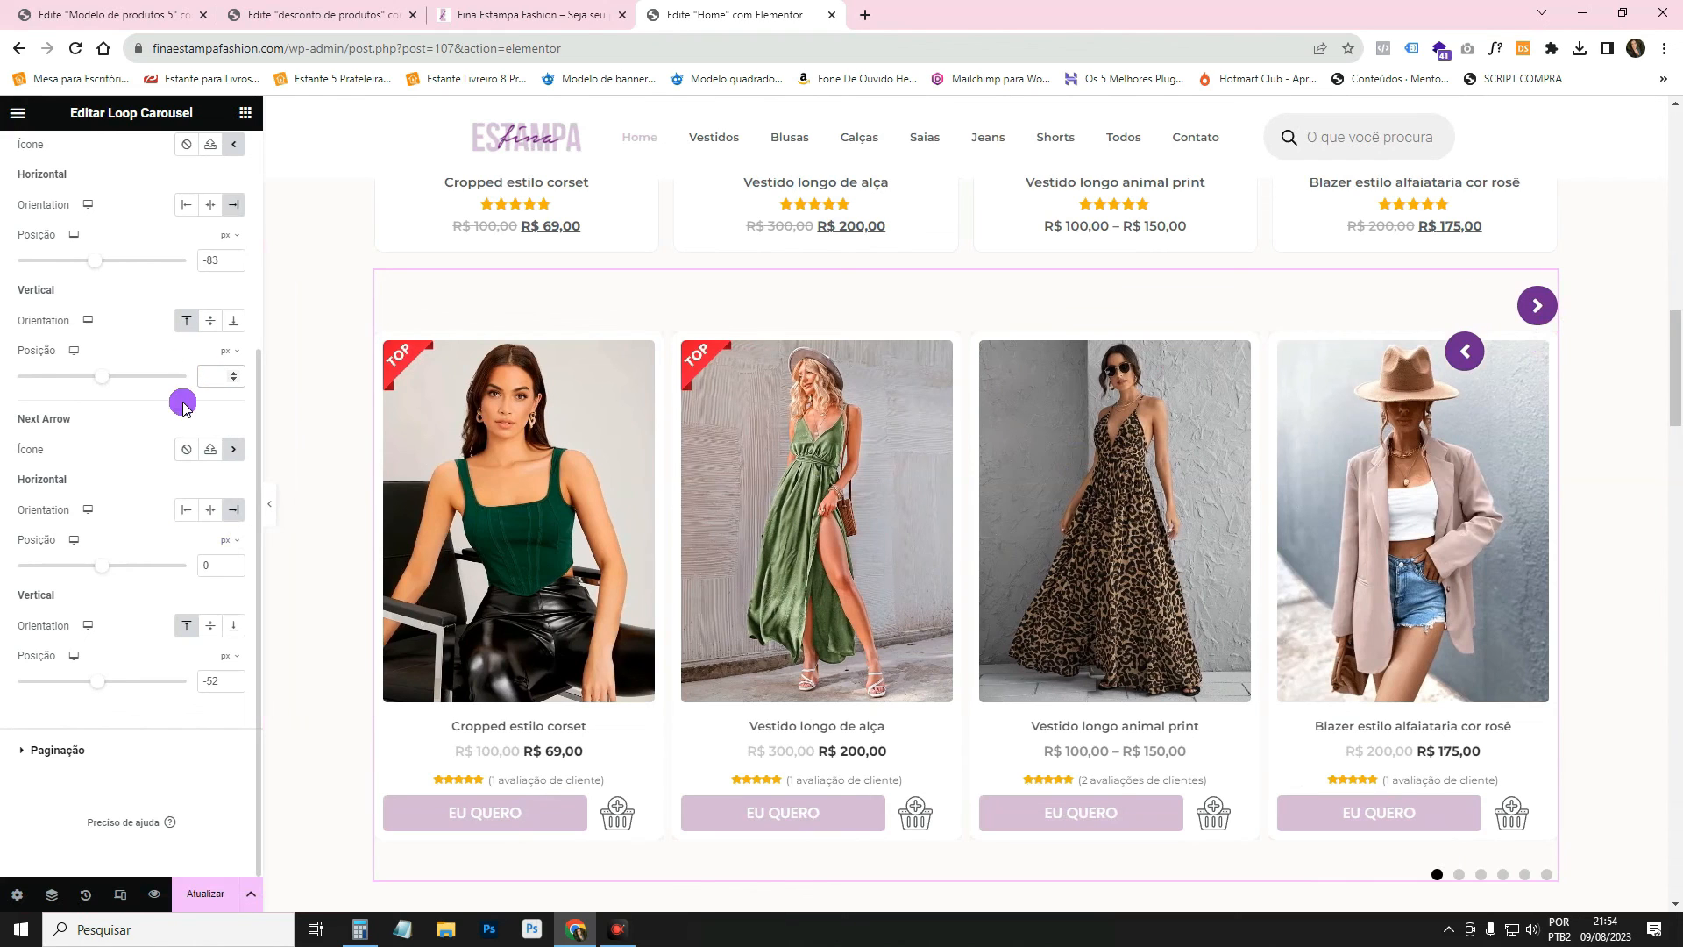
scroll(184, 404, up, 1)
click(186, 294)
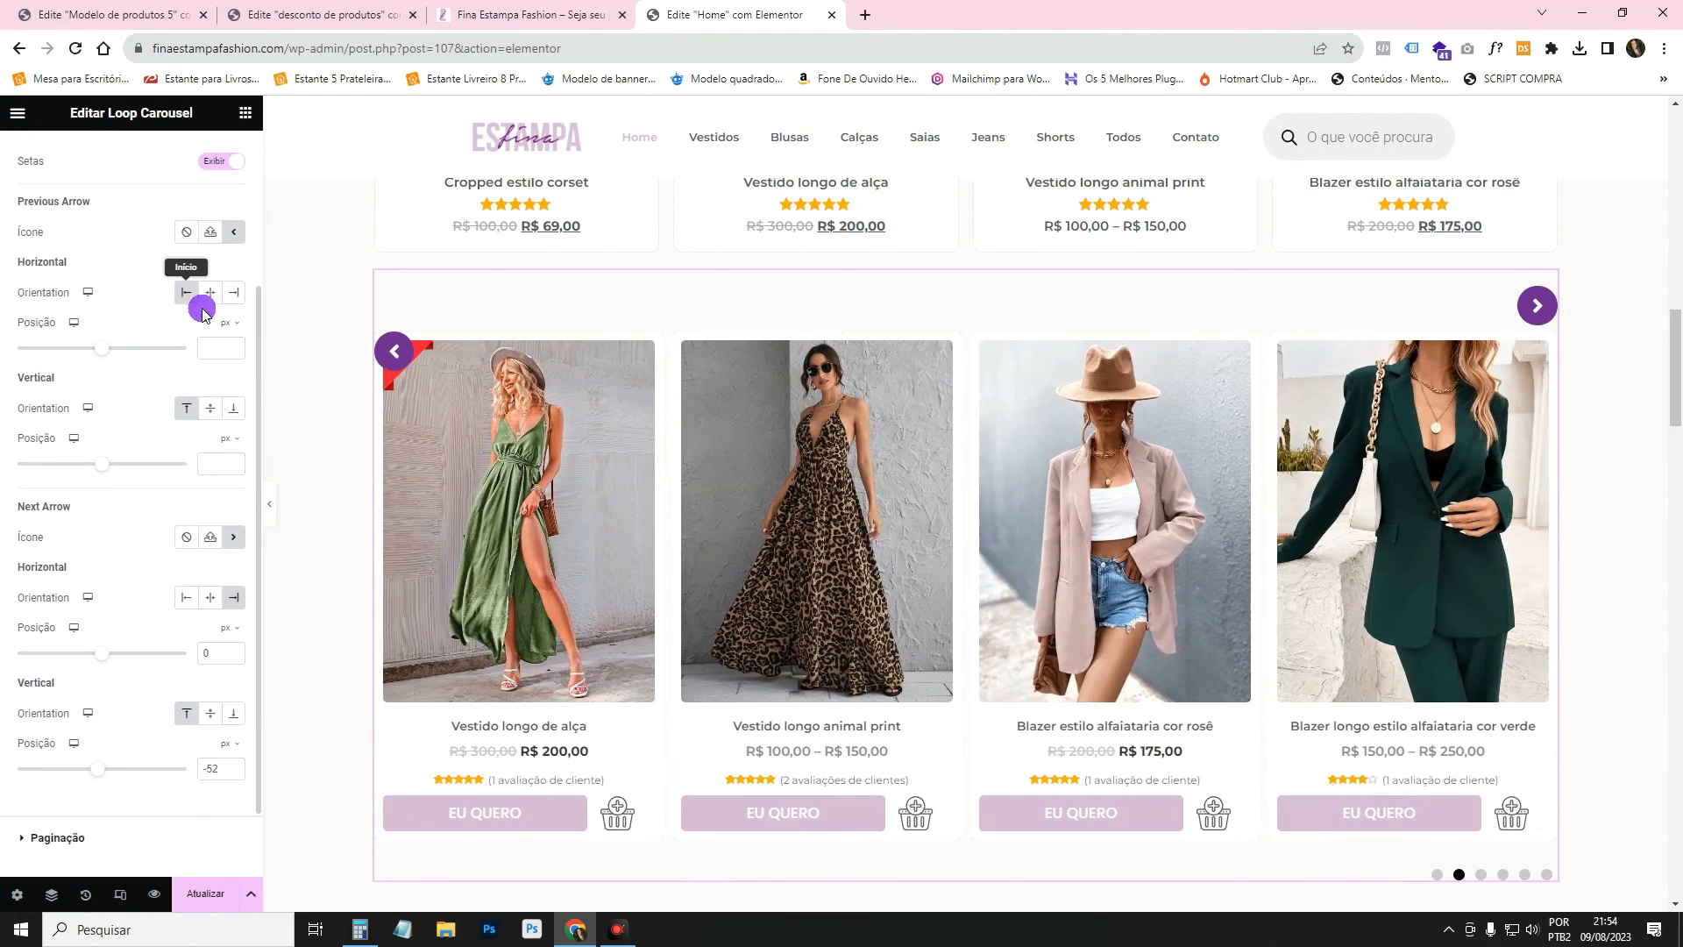
click(233, 598)
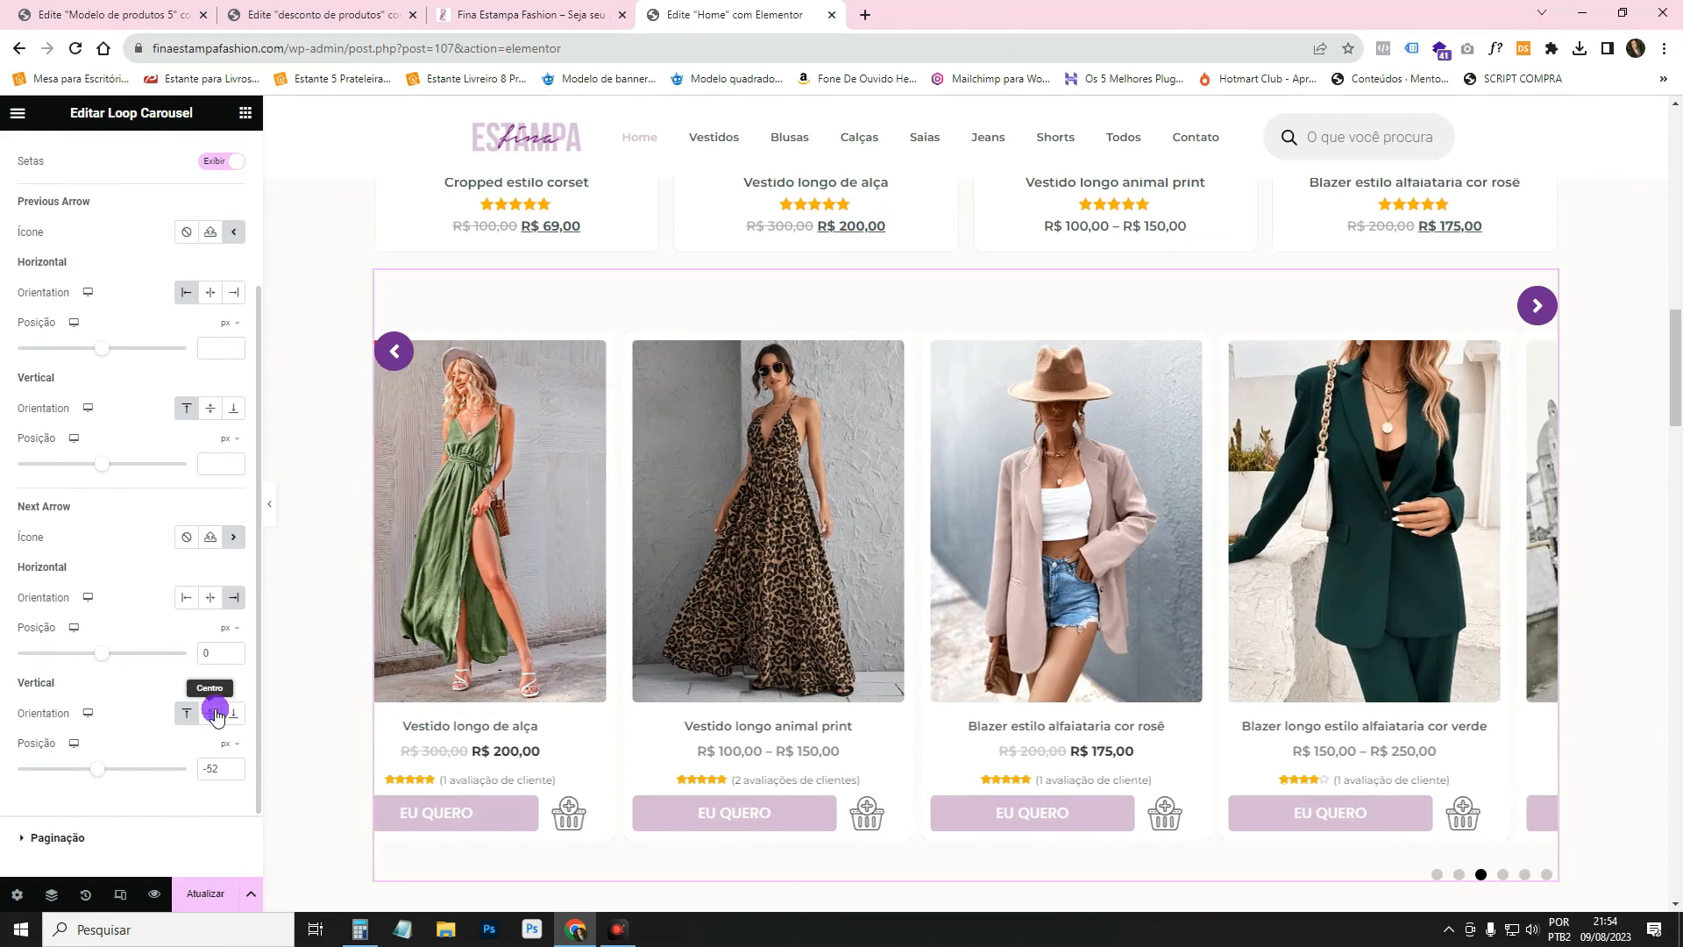
click(210, 712)
click(210, 408)
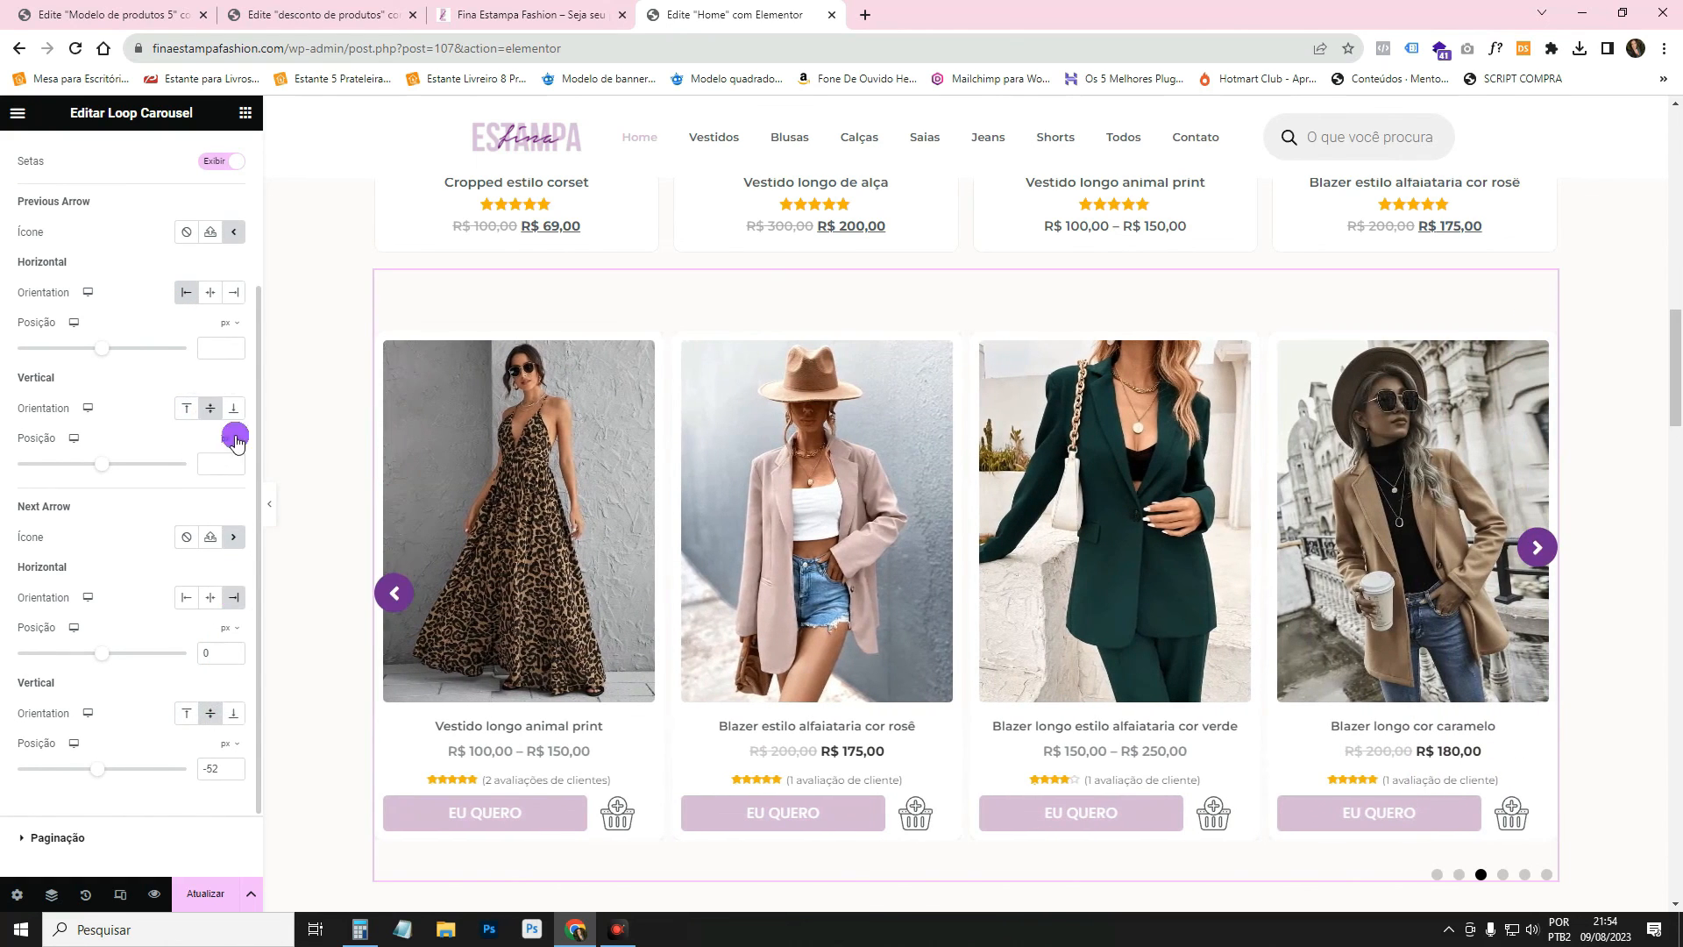
Check the side arrows at full width by advancing several slides, and bring back the editing panel.
click(267, 507)
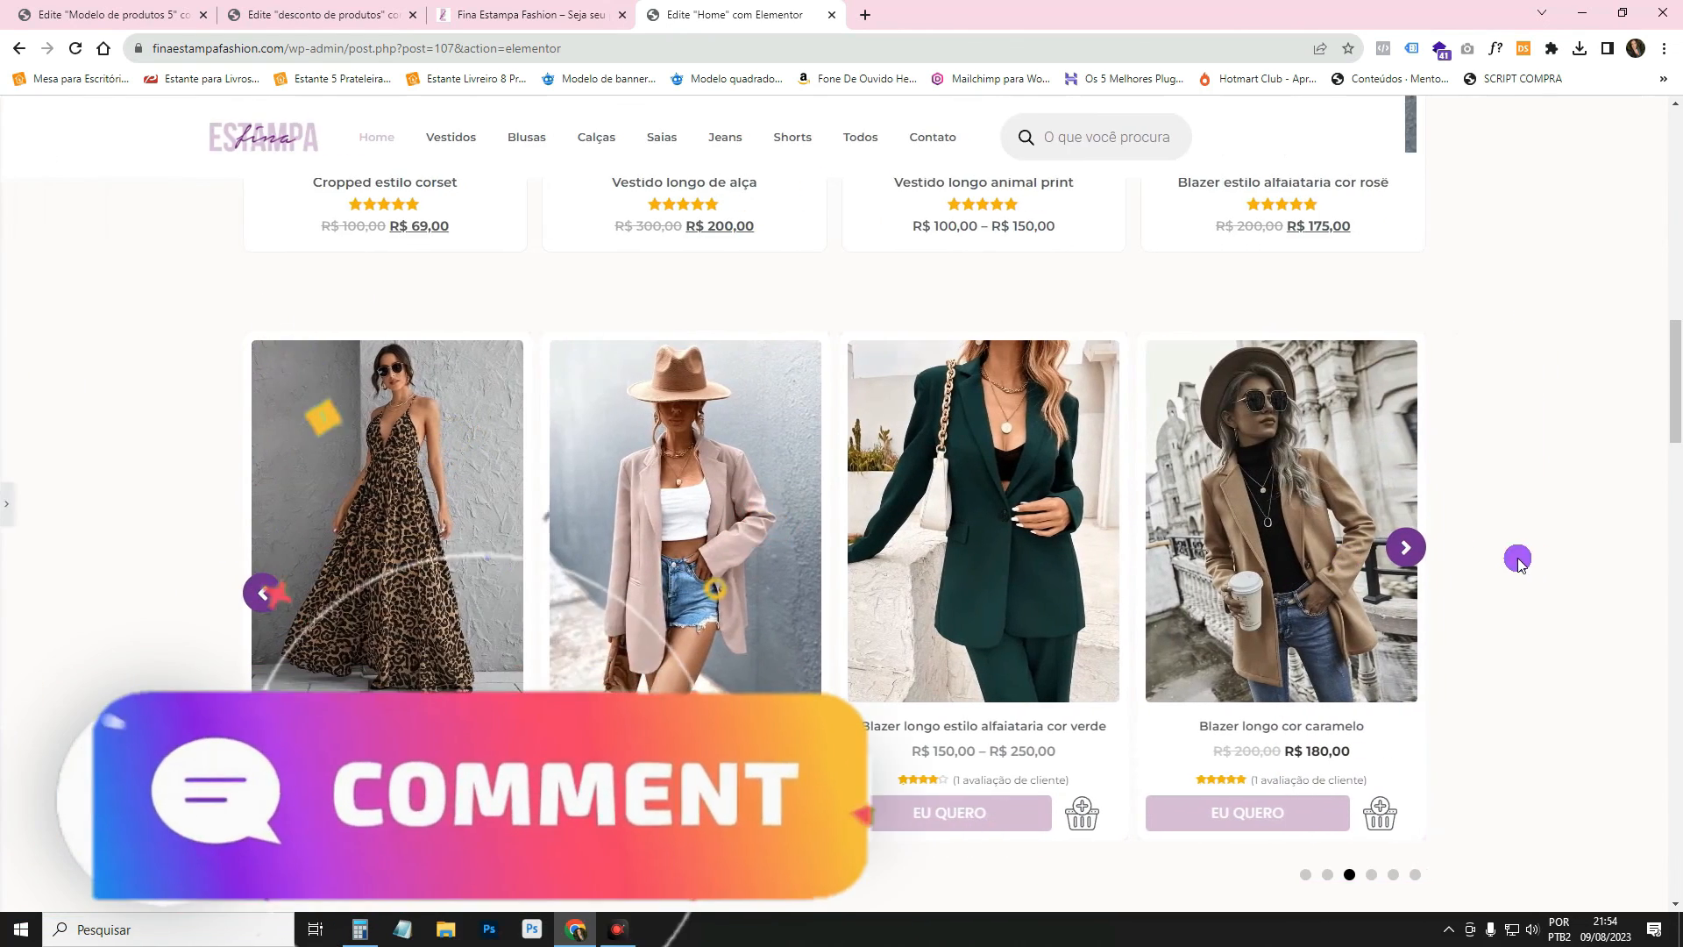
click(1407, 558)
click(1408, 557)
click(1406, 553)
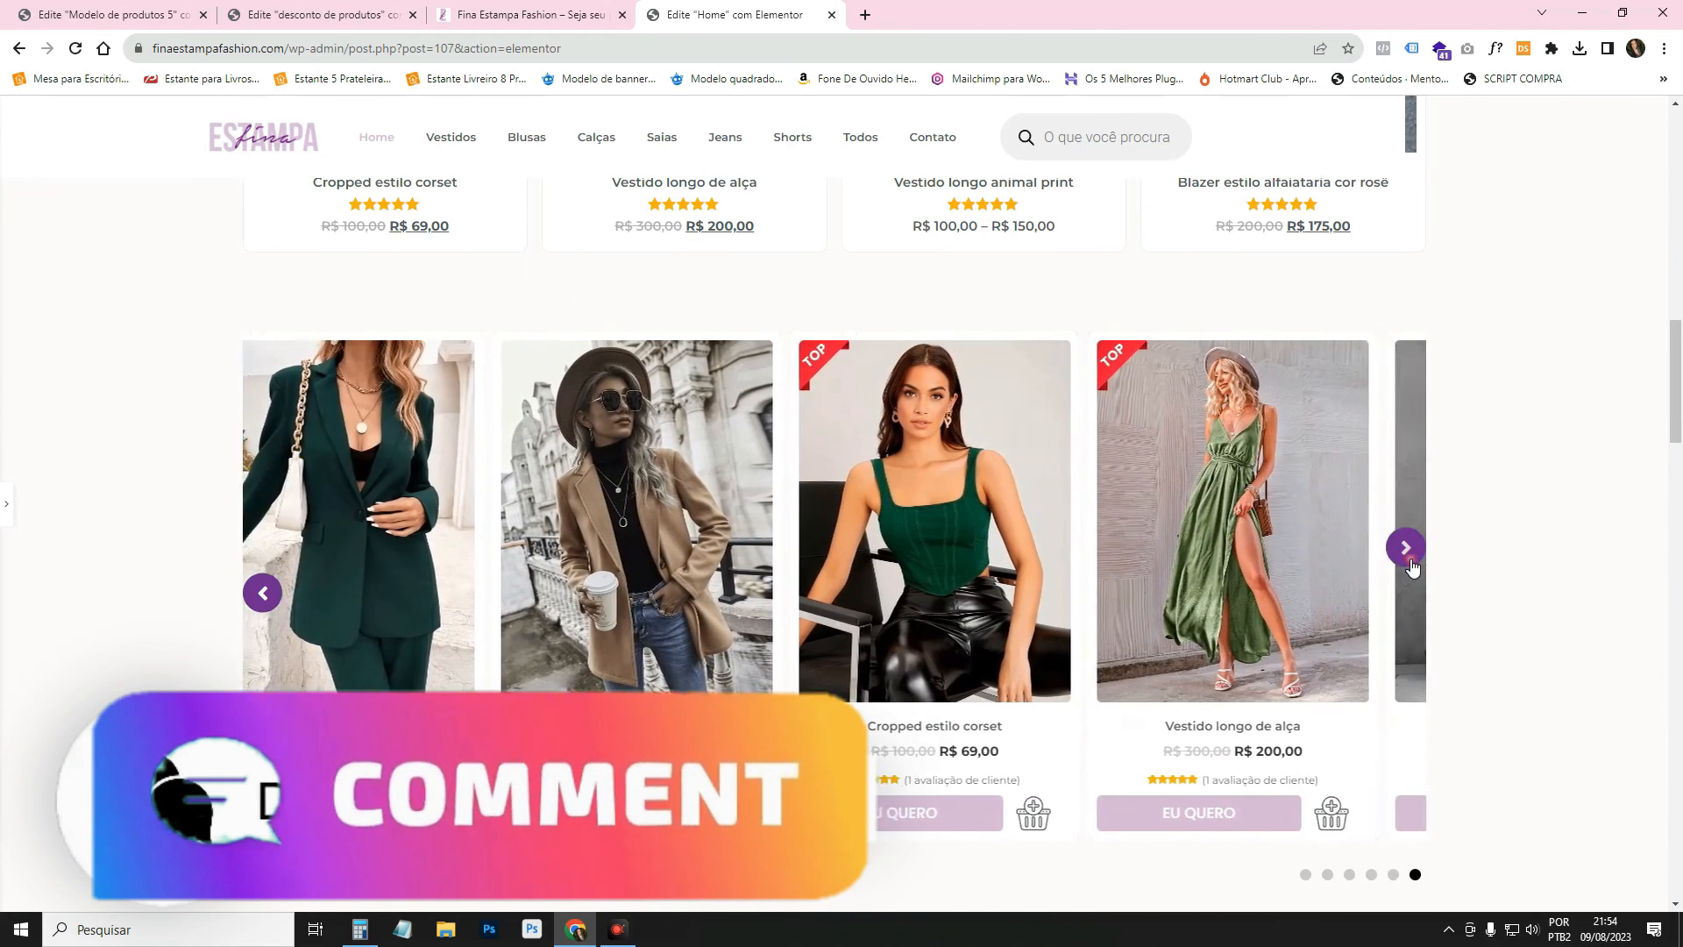
click(11, 507)
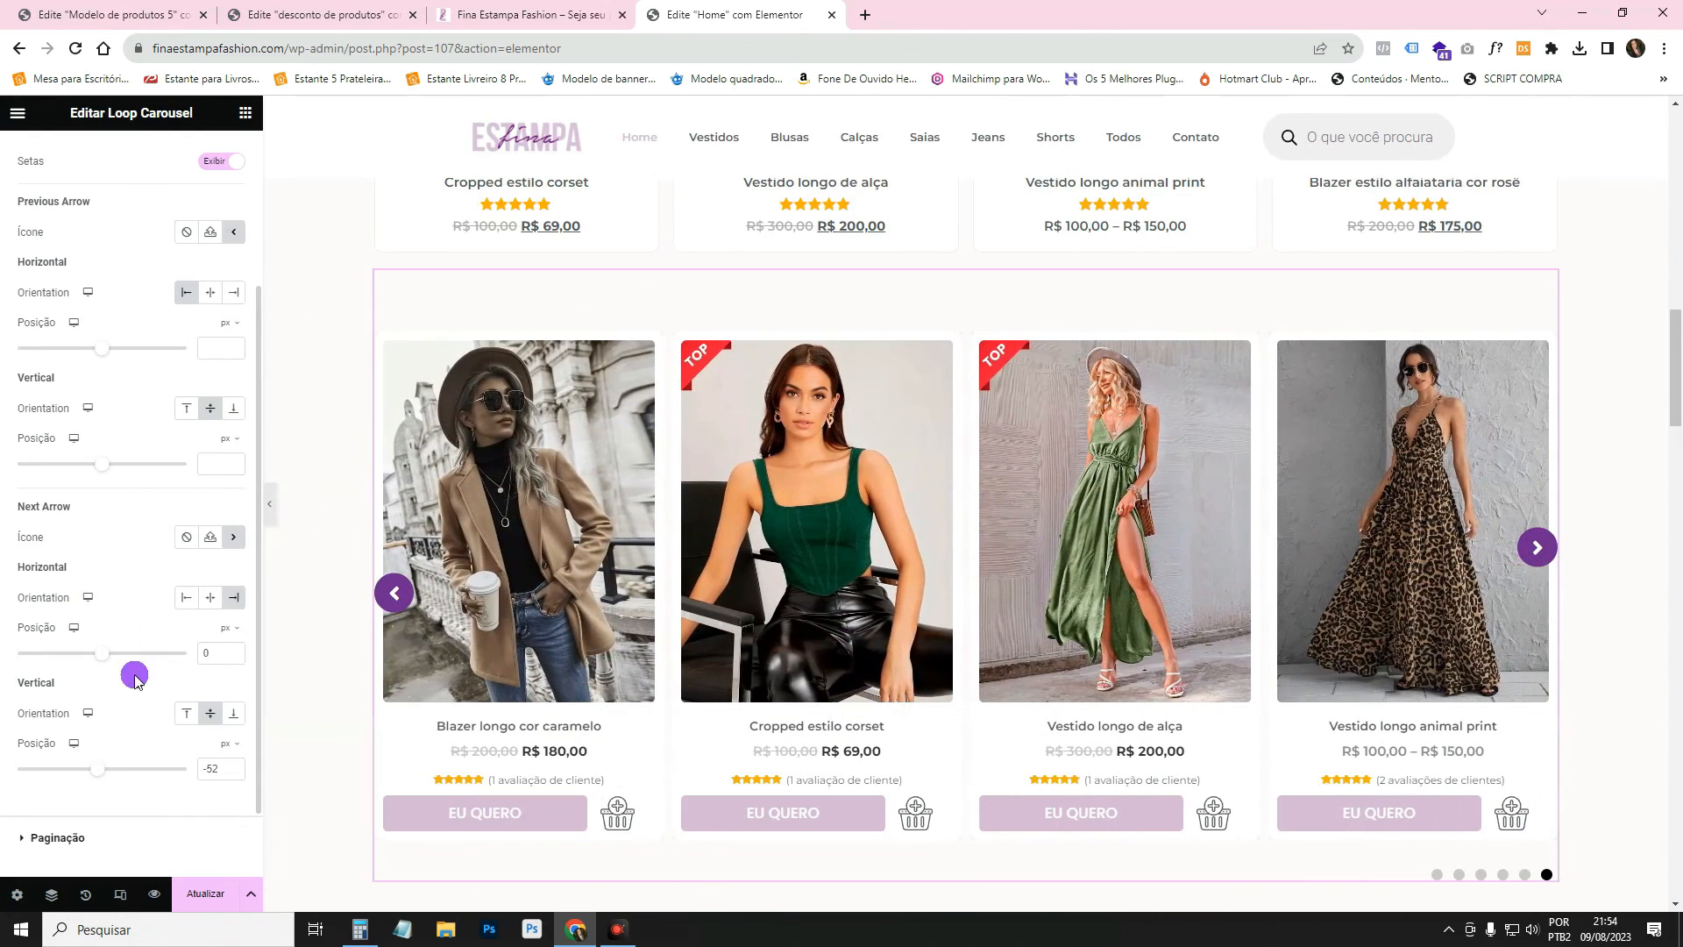
Switch the page to the mobile view and open the loop carousel's layout settings.
click(126, 898)
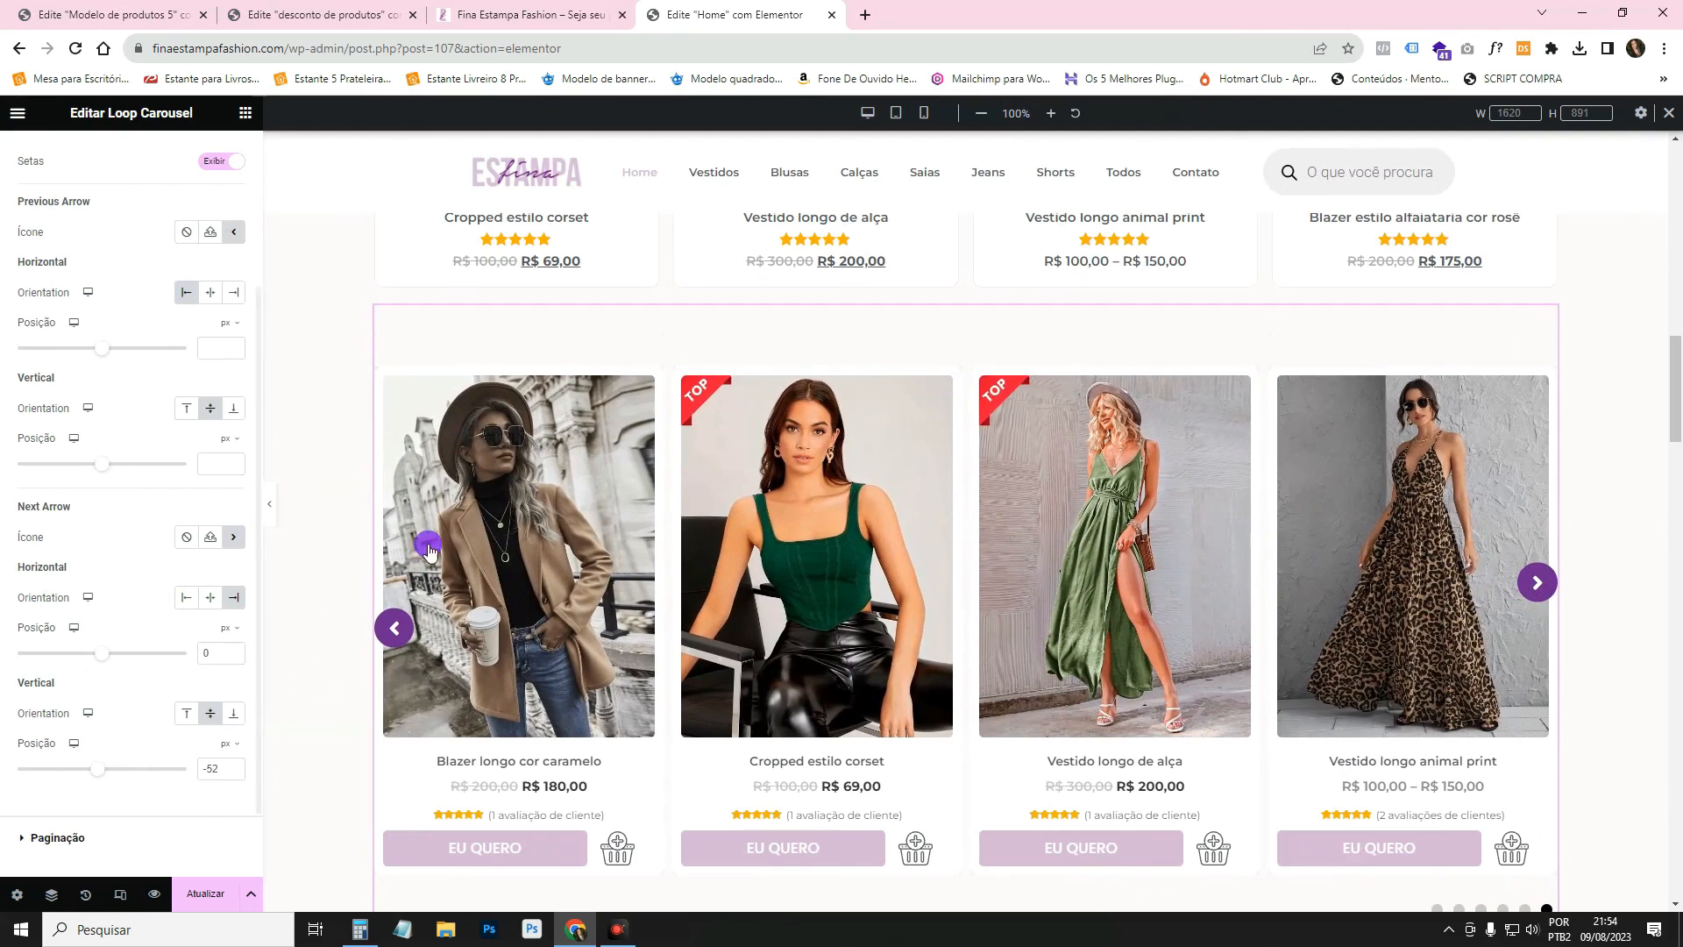
click(924, 114)
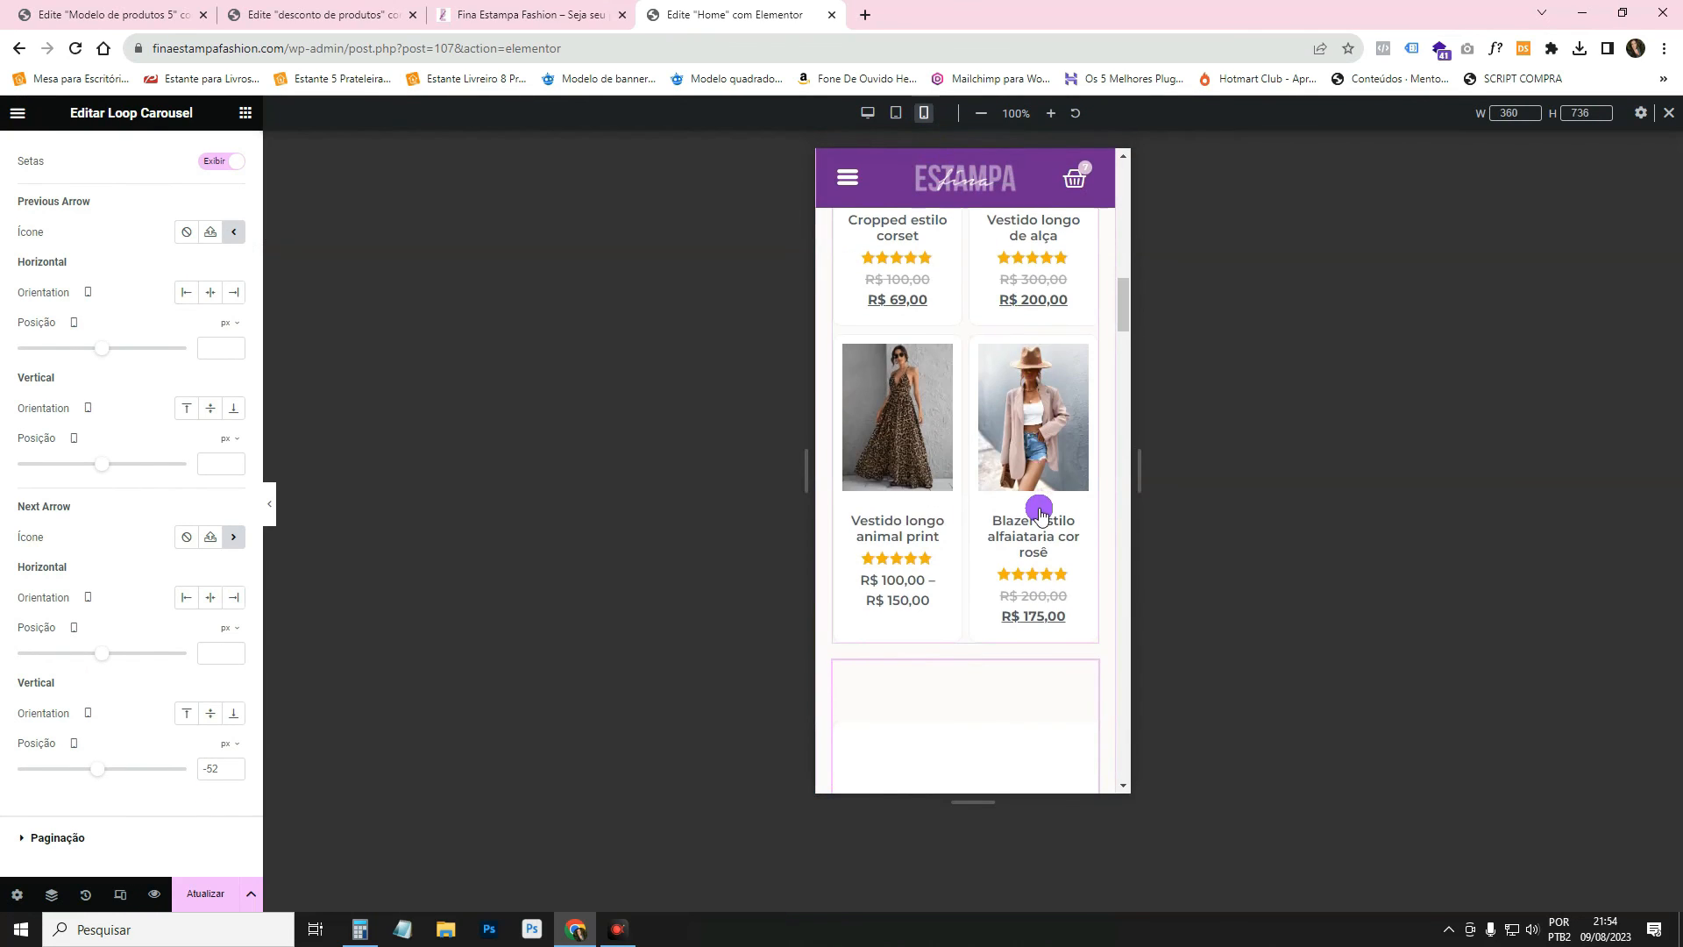
scroll(1034, 526, down, 5)
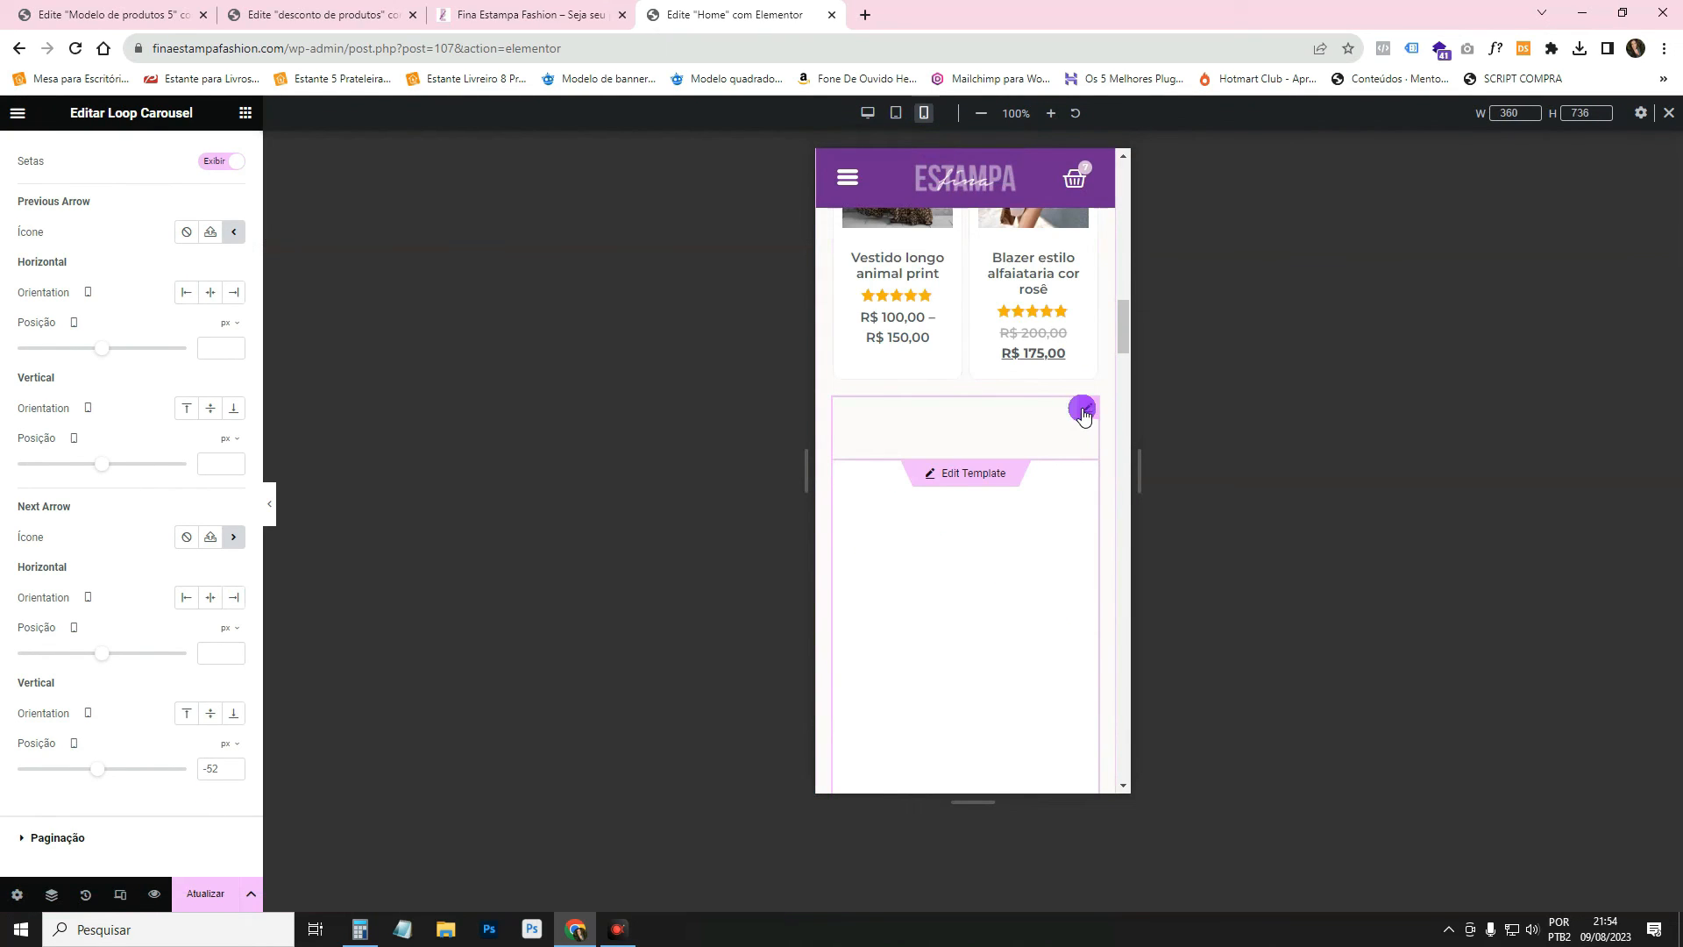
click(1083, 415)
click(33, 231)
click(59, 228)
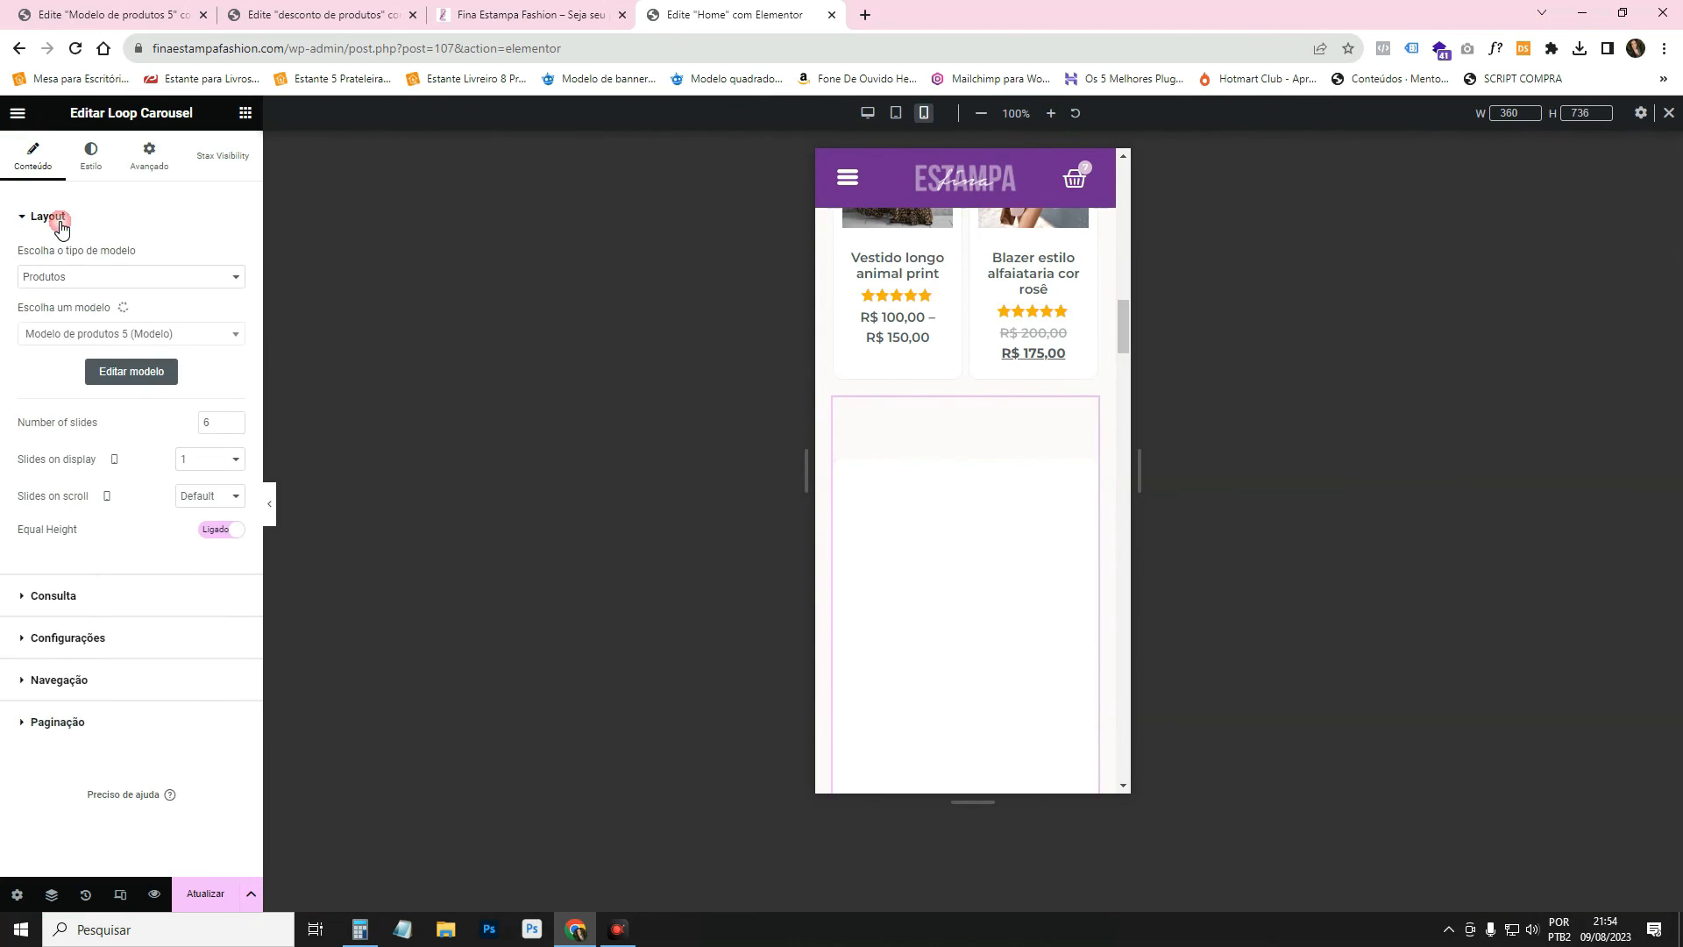
Try 2 slides on display for the mobile carousel and compare with 1 slide.
click(195, 458)
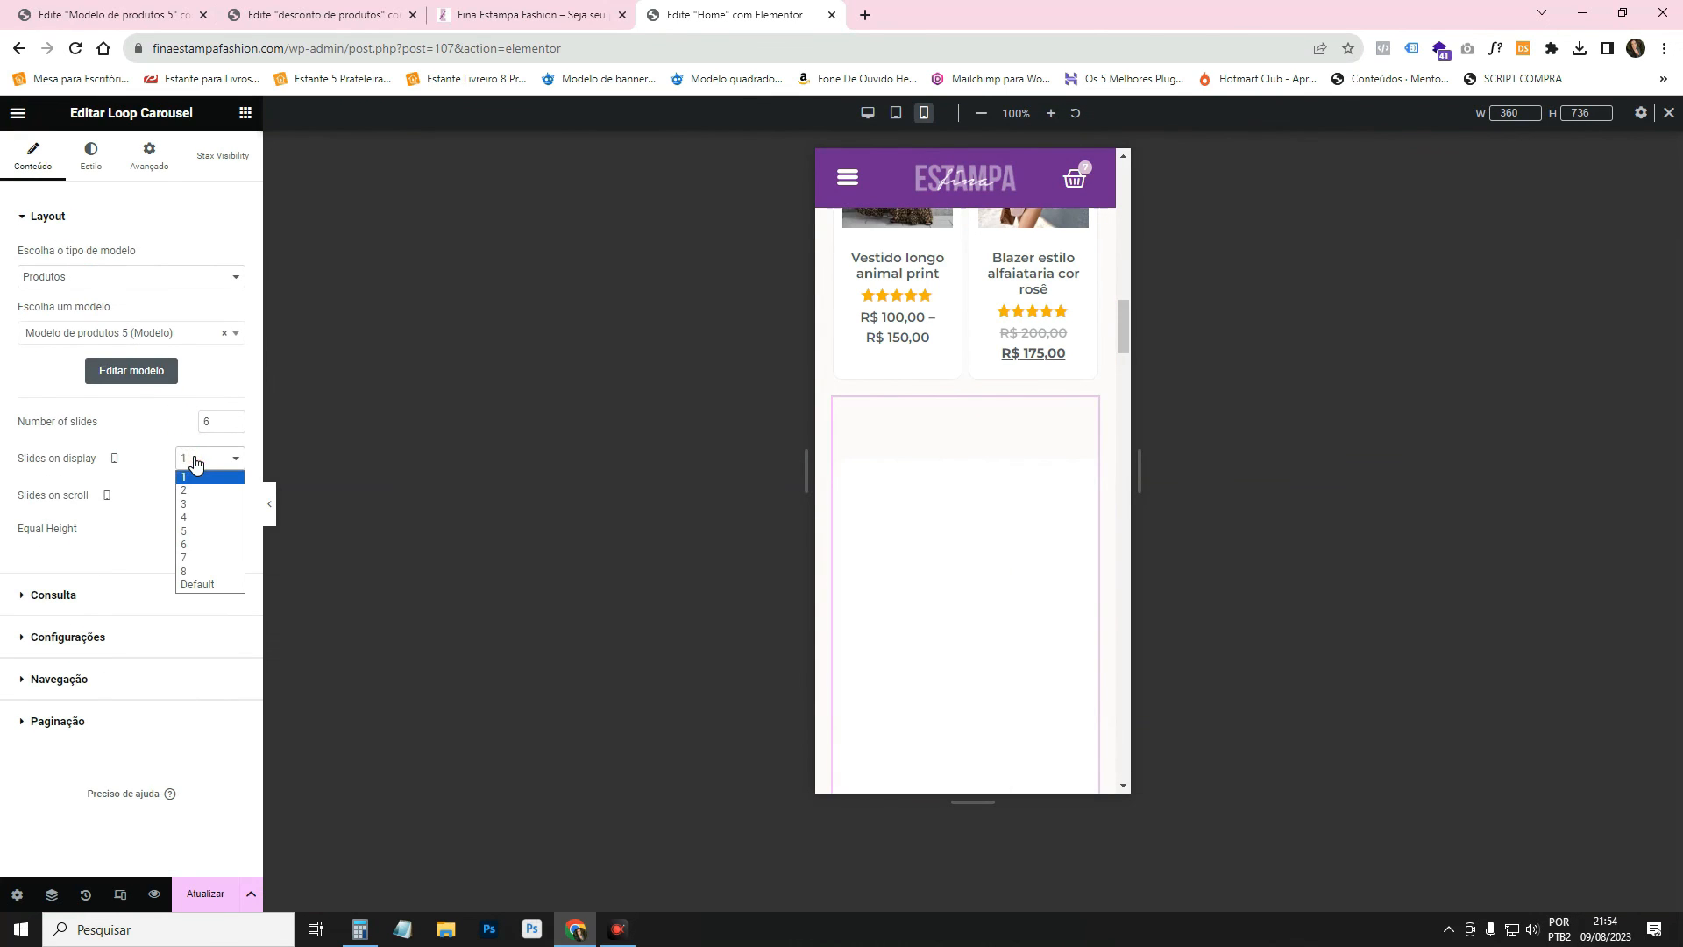
click(202, 488)
click(197, 459)
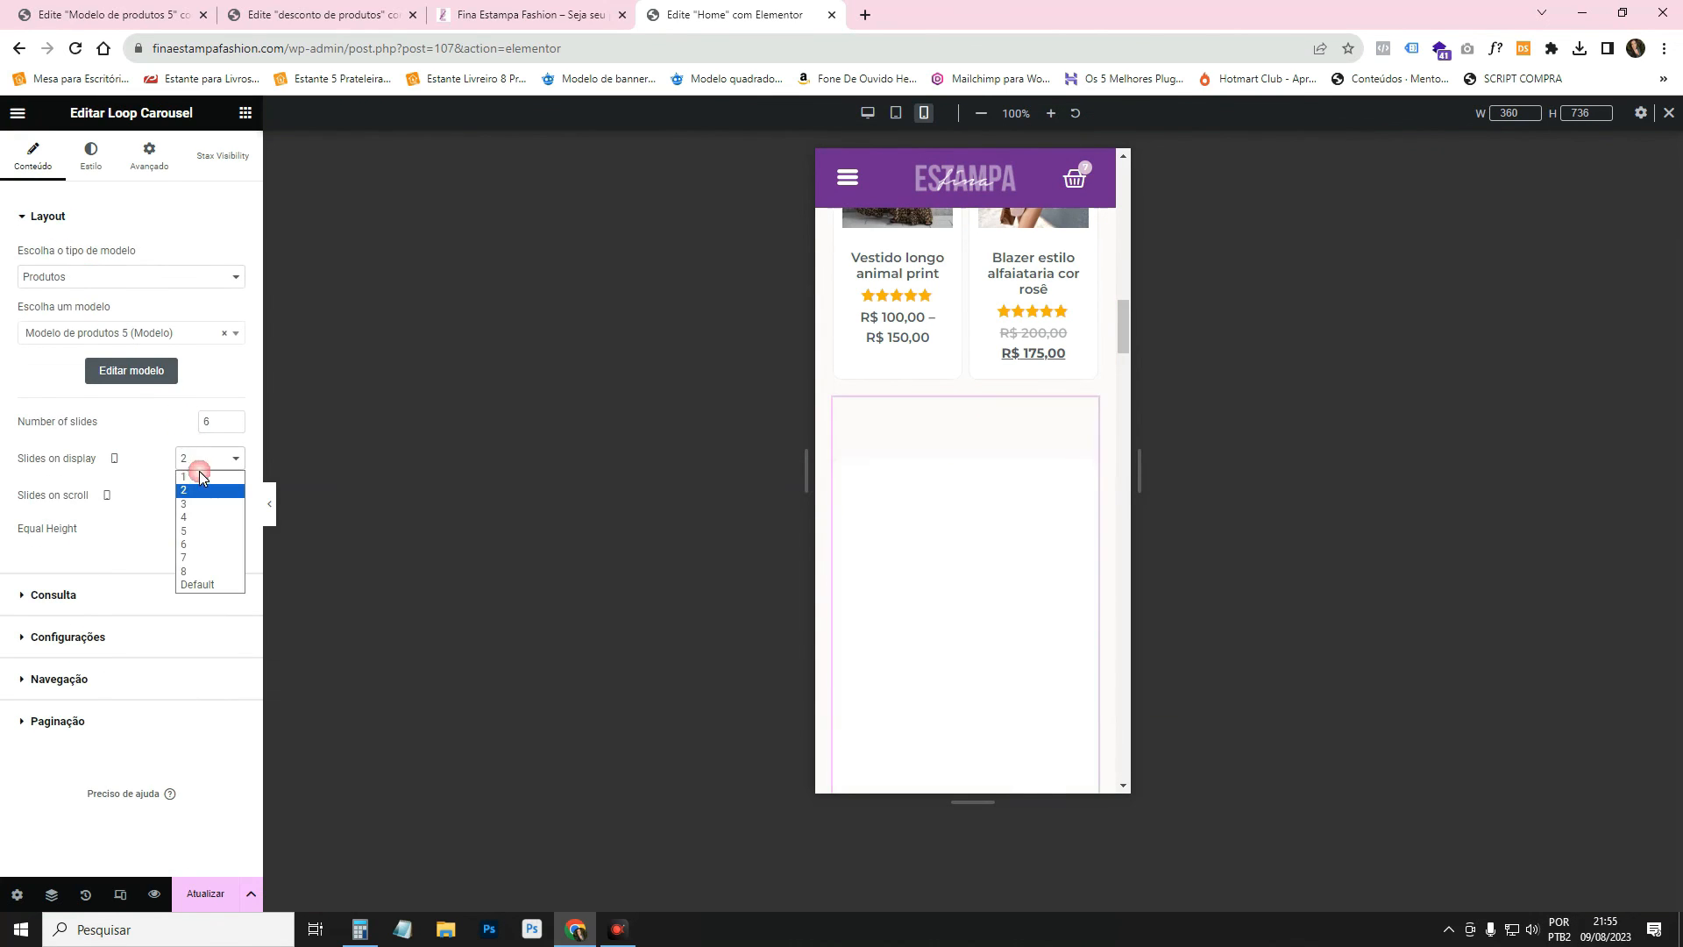
click(200, 477)
click(1040, 480)
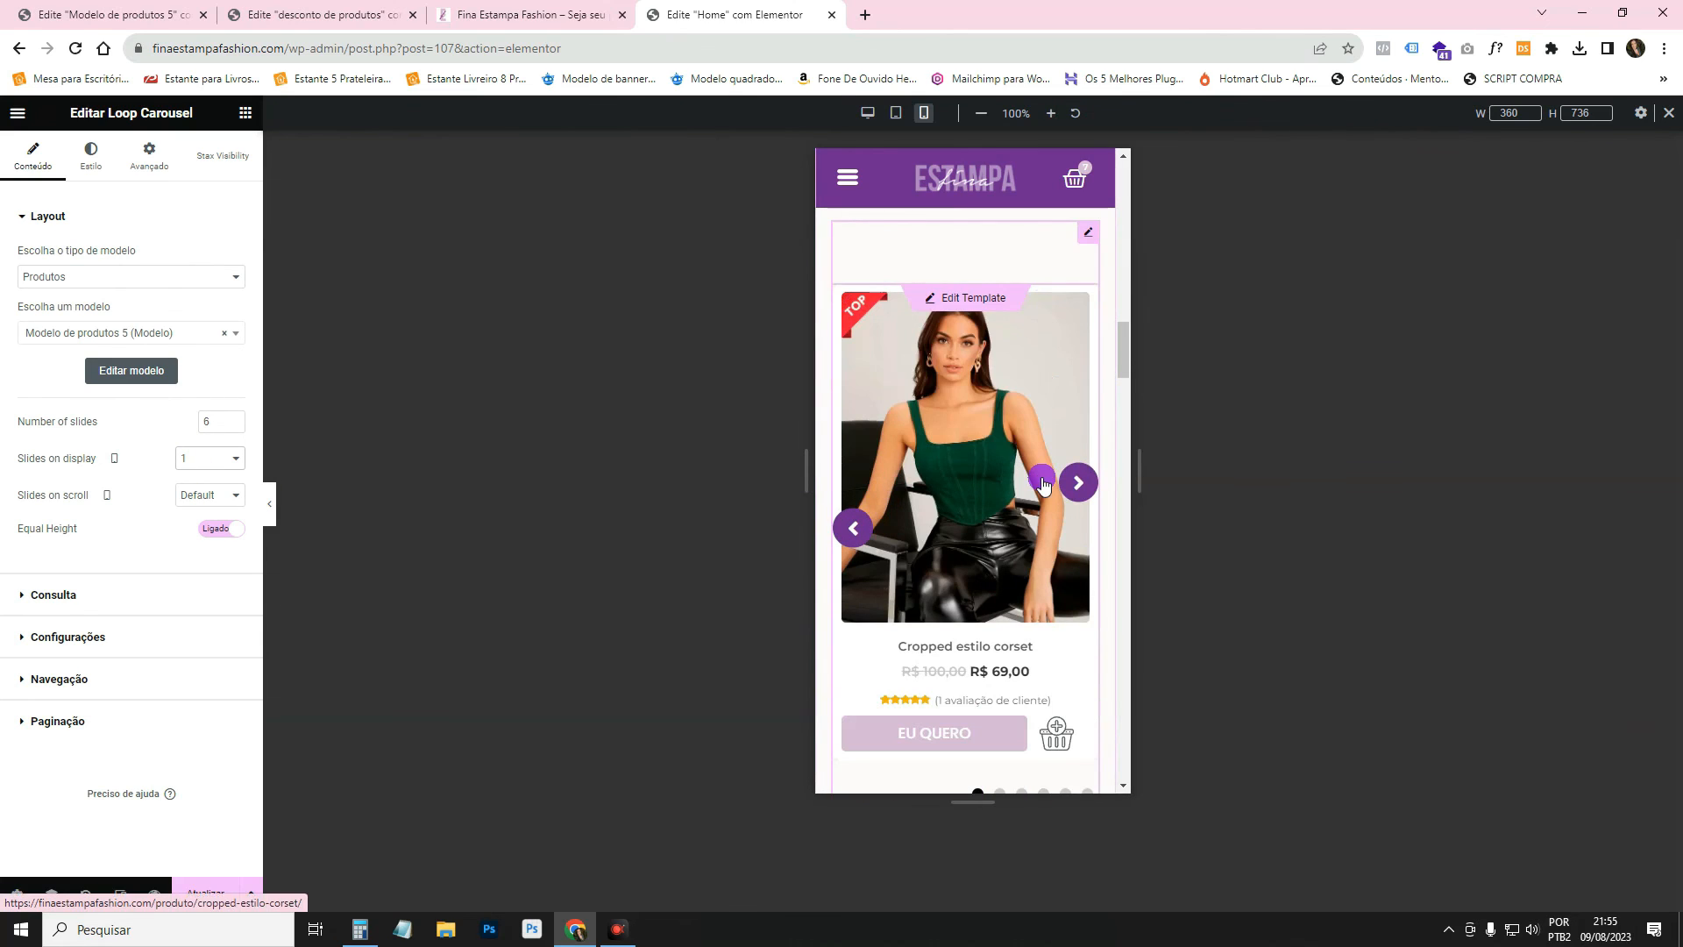
click(204, 458)
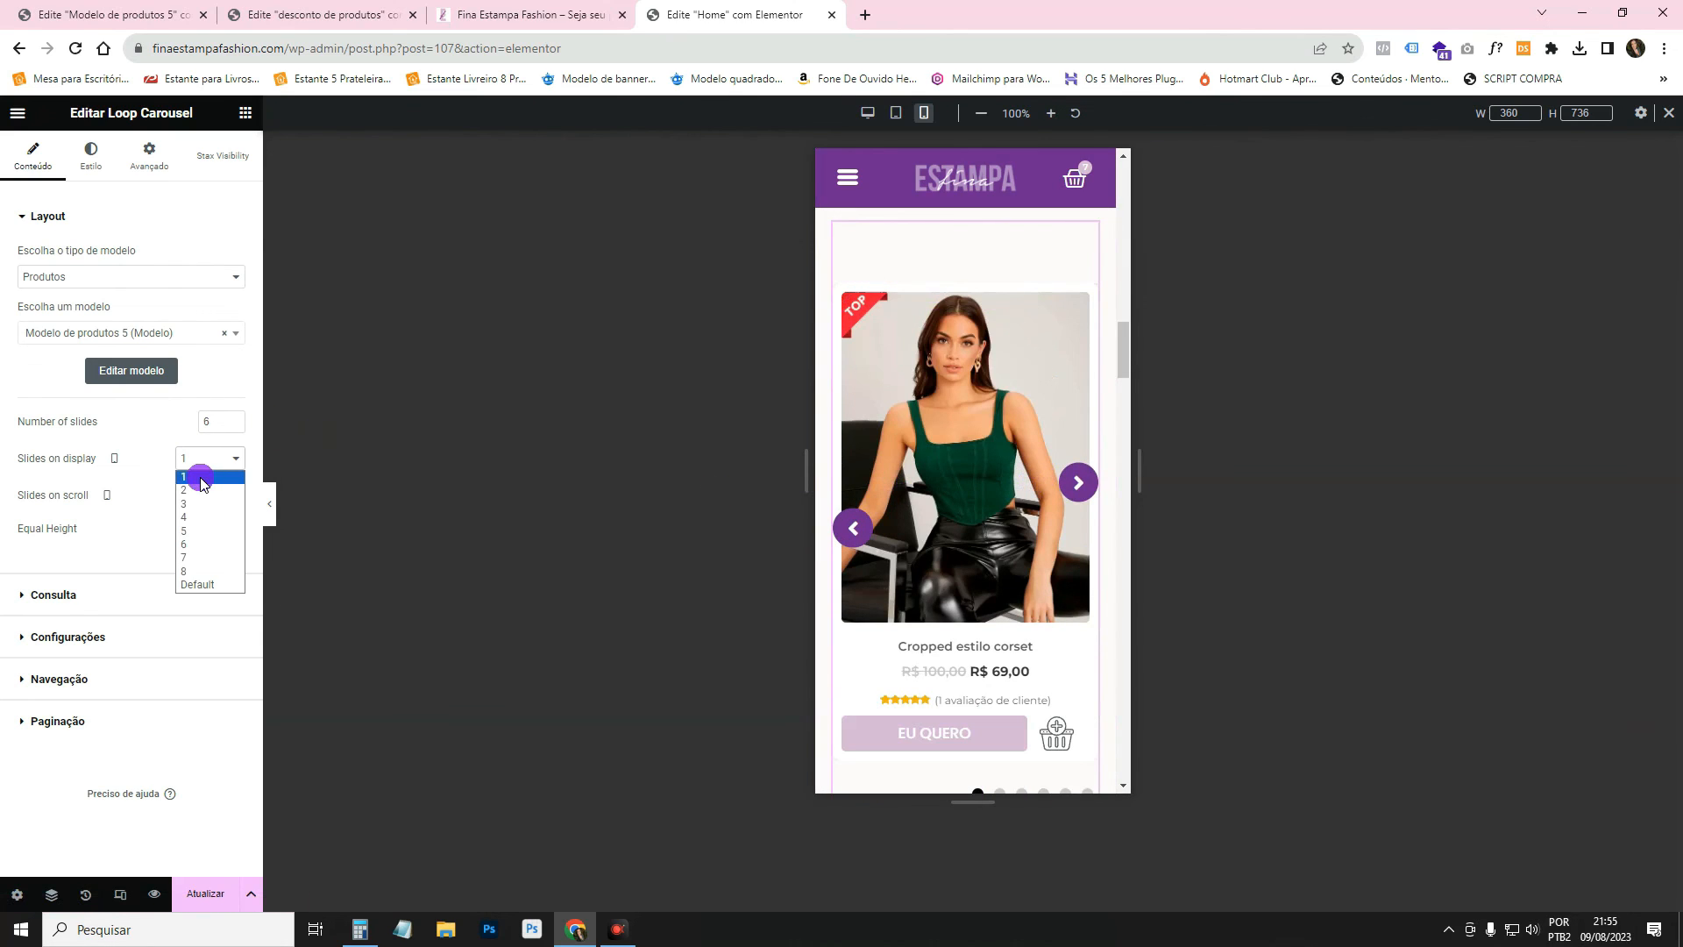
click(200, 478)
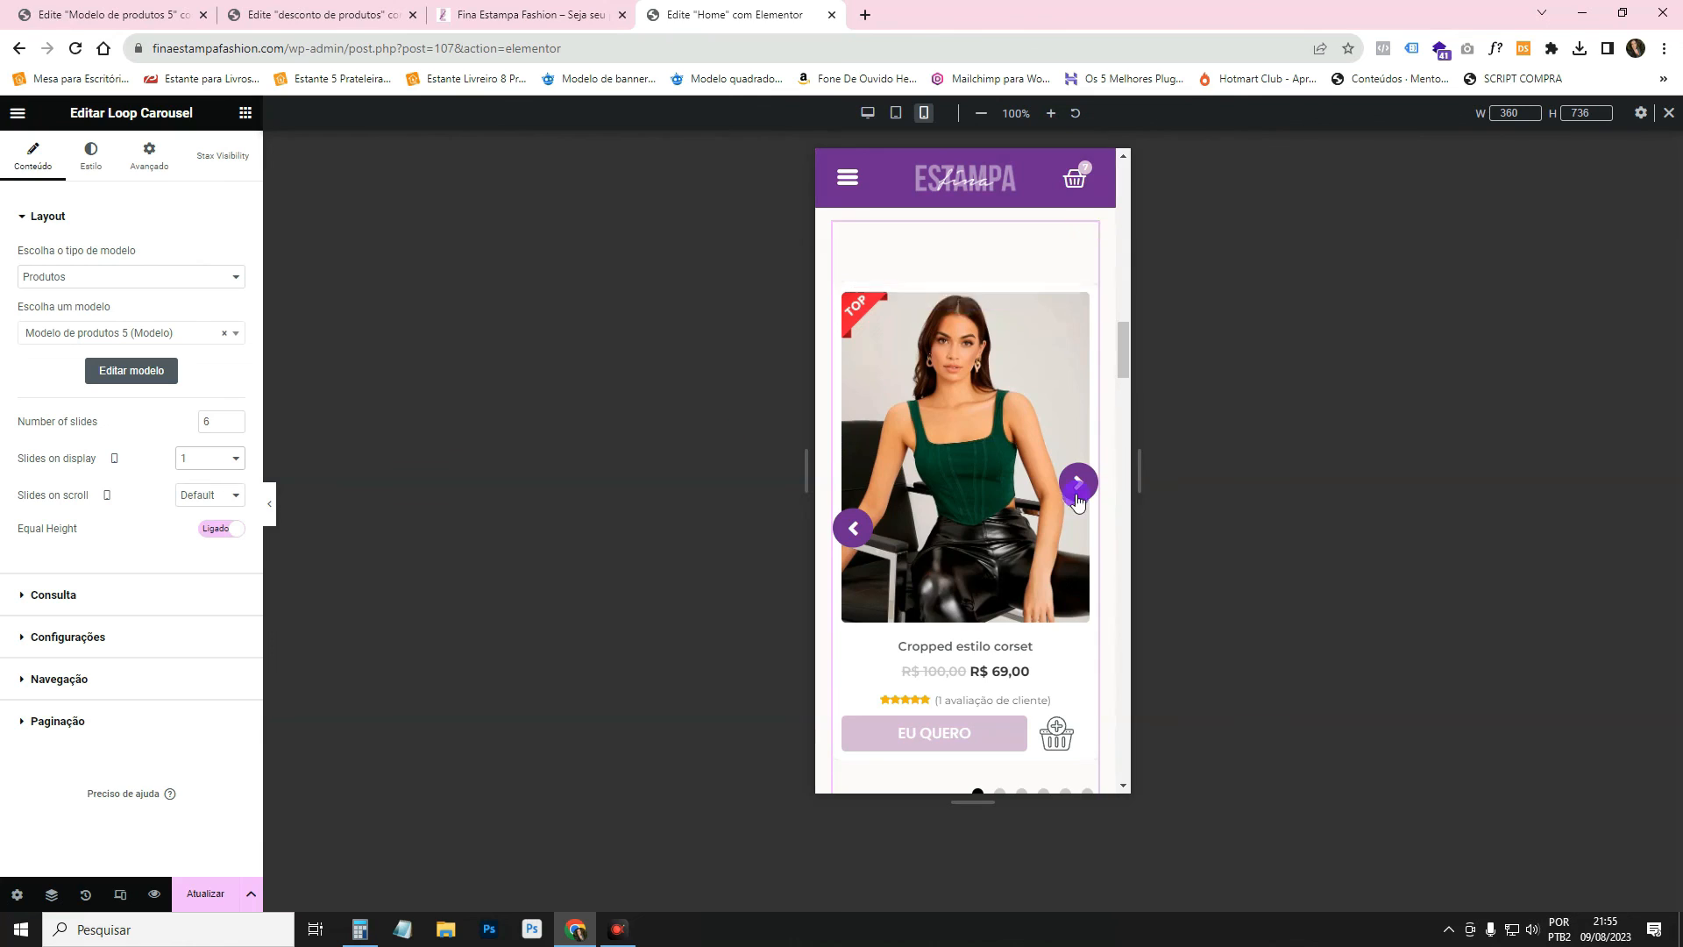
Set the mobile carousel to 2 slides on display and switch to the Modelo de produtos 5 template.
click(221, 458)
click(225, 493)
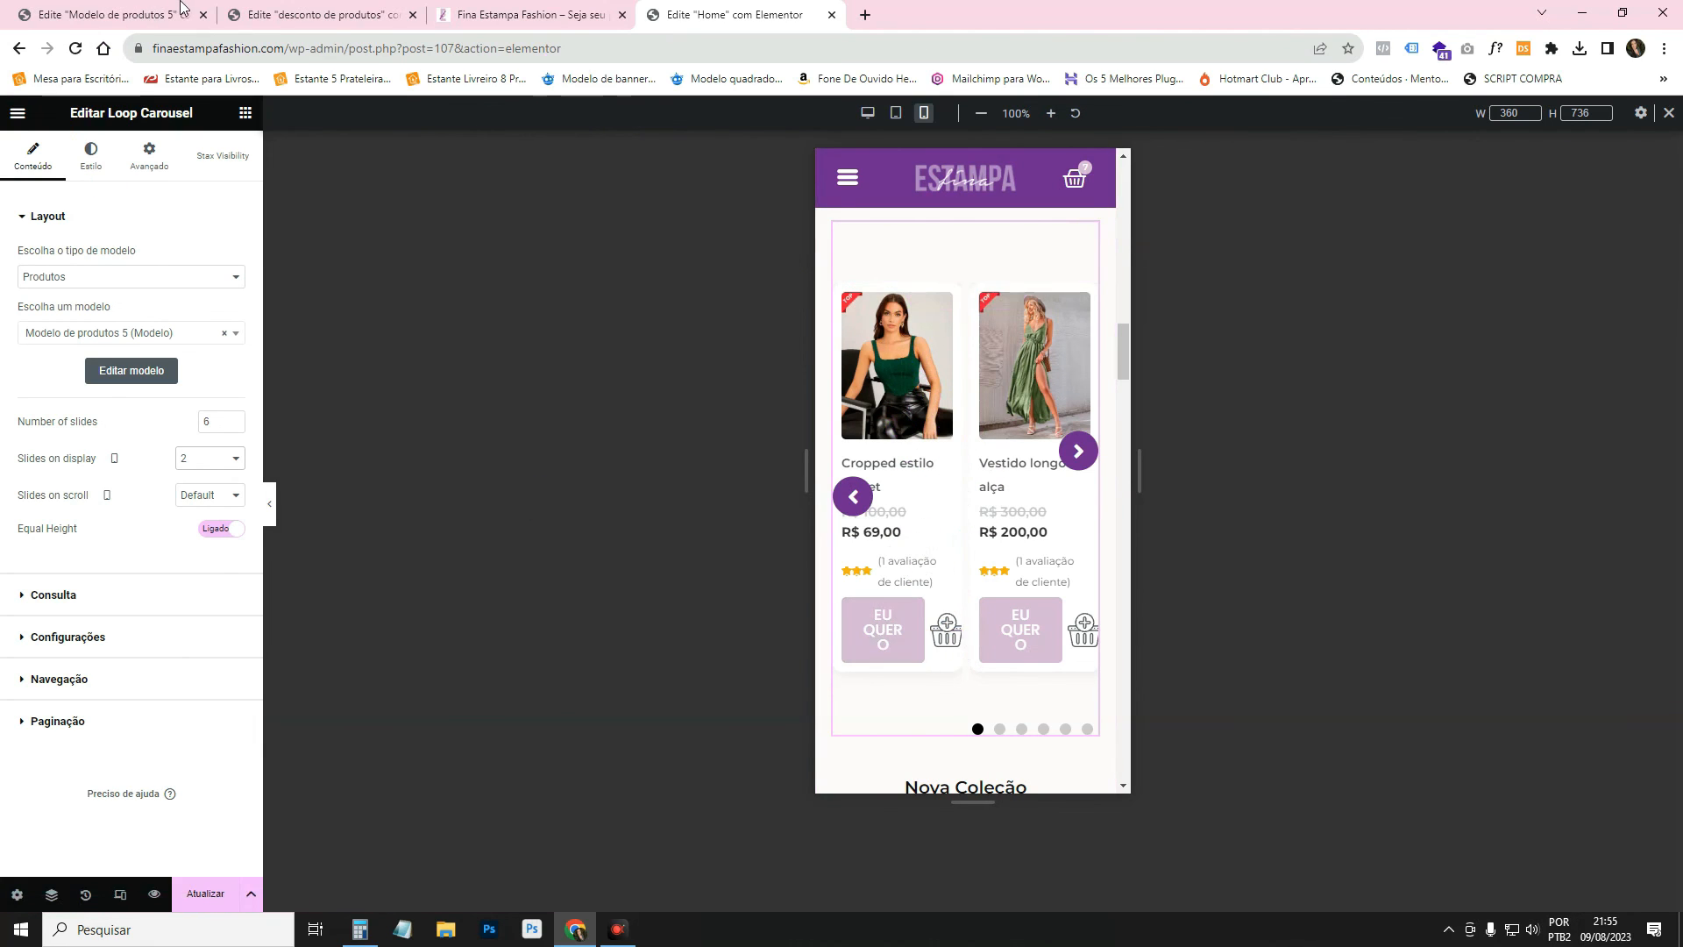
click(157, 6)
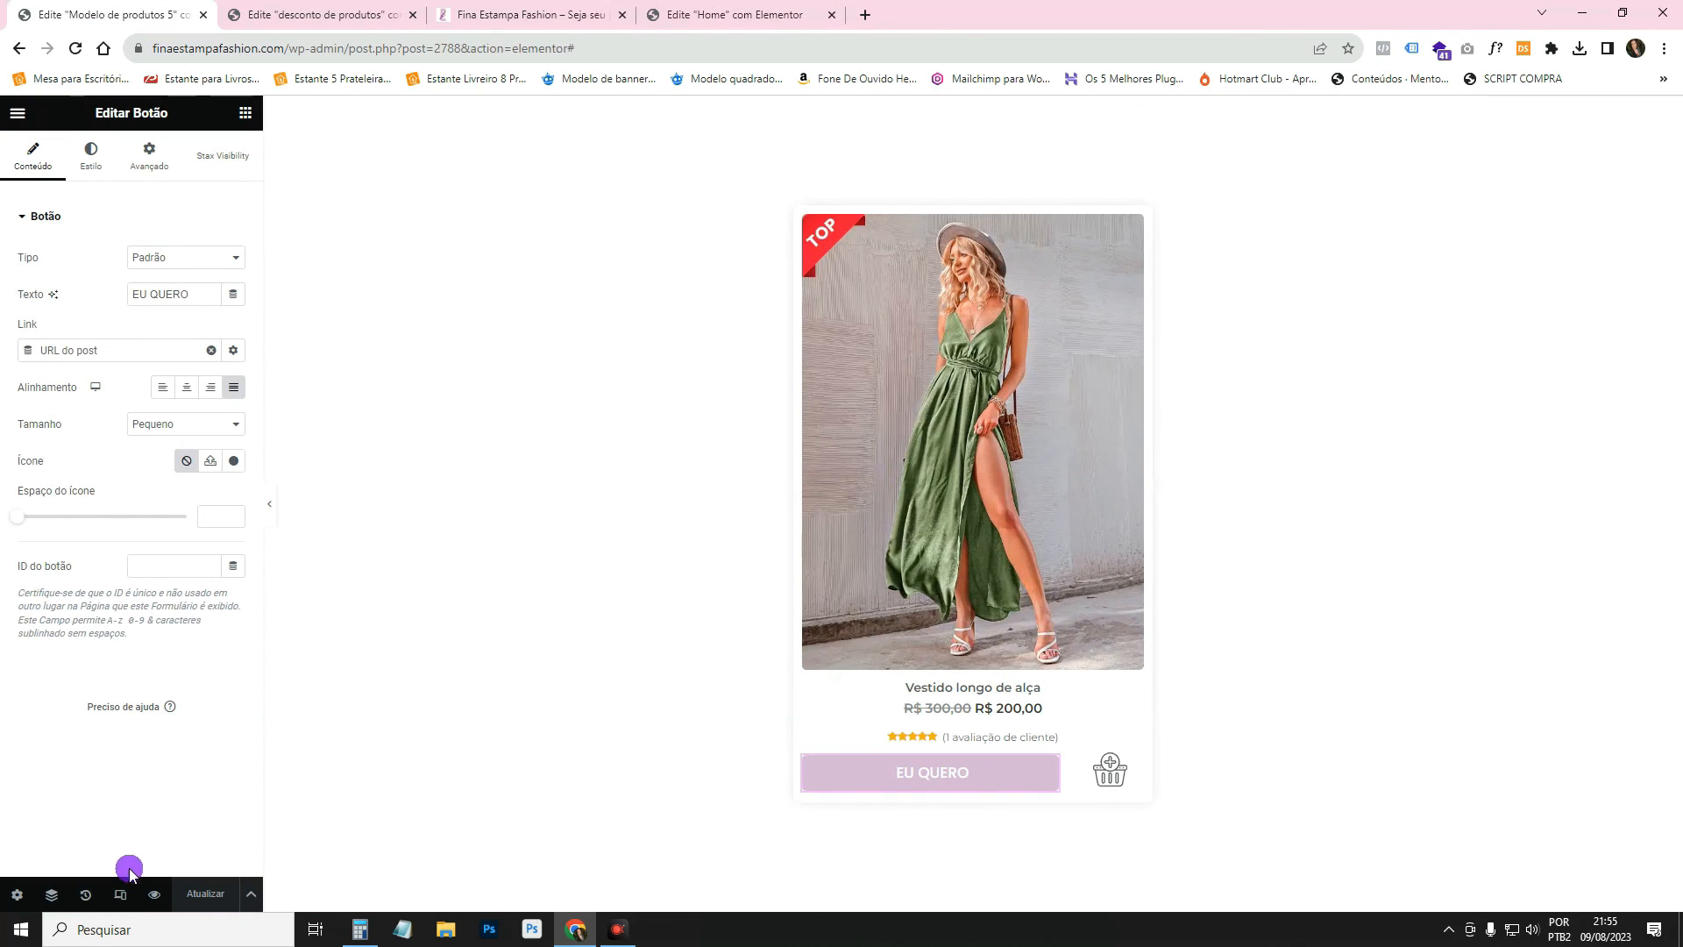
In the template's mobile view, set the EU QUERO button's width to Largura total (100%).
click(120, 893)
click(924, 113)
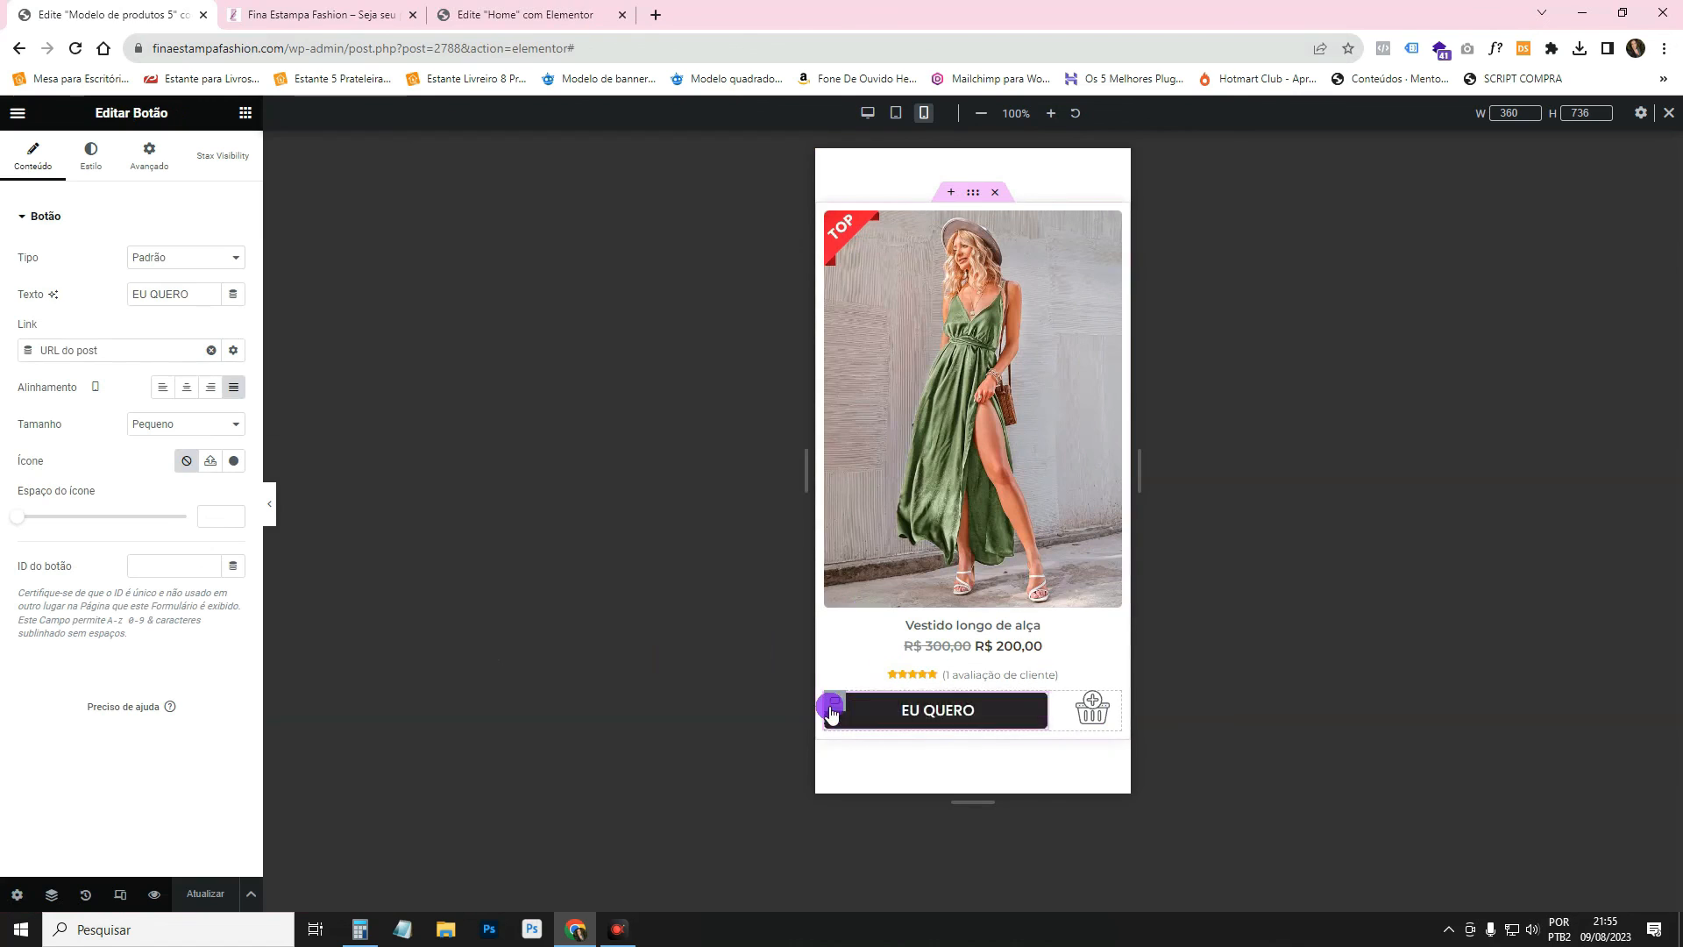
click(832, 712)
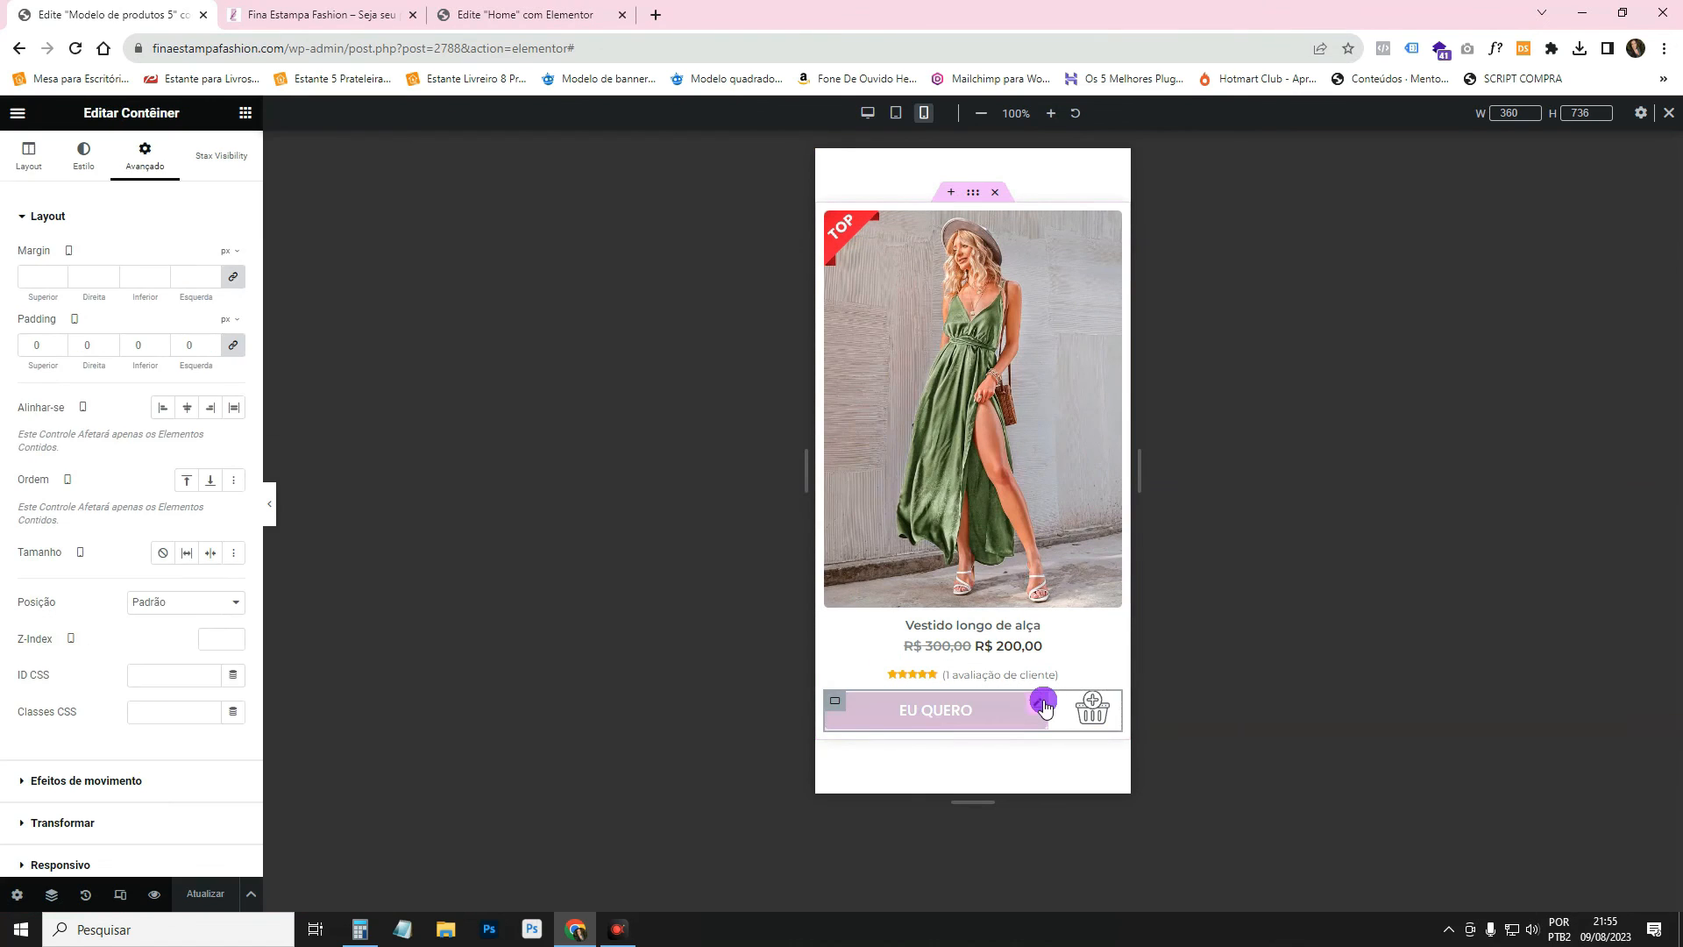
click(1040, 706)
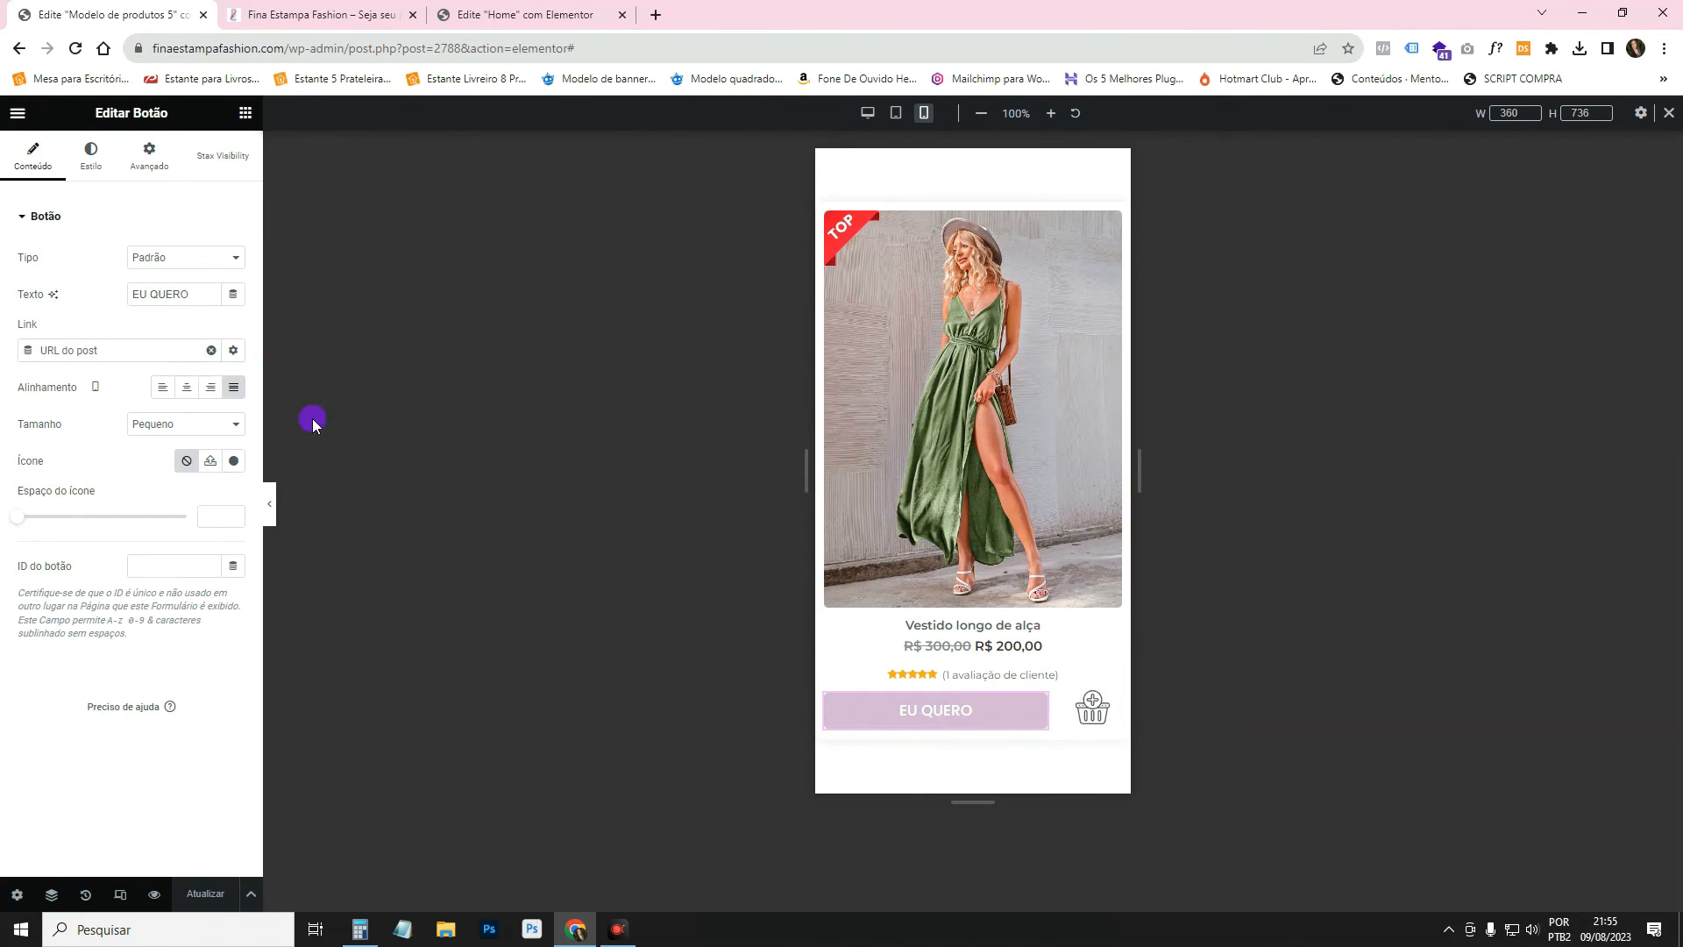
click(146, 175)
click(218, 398)
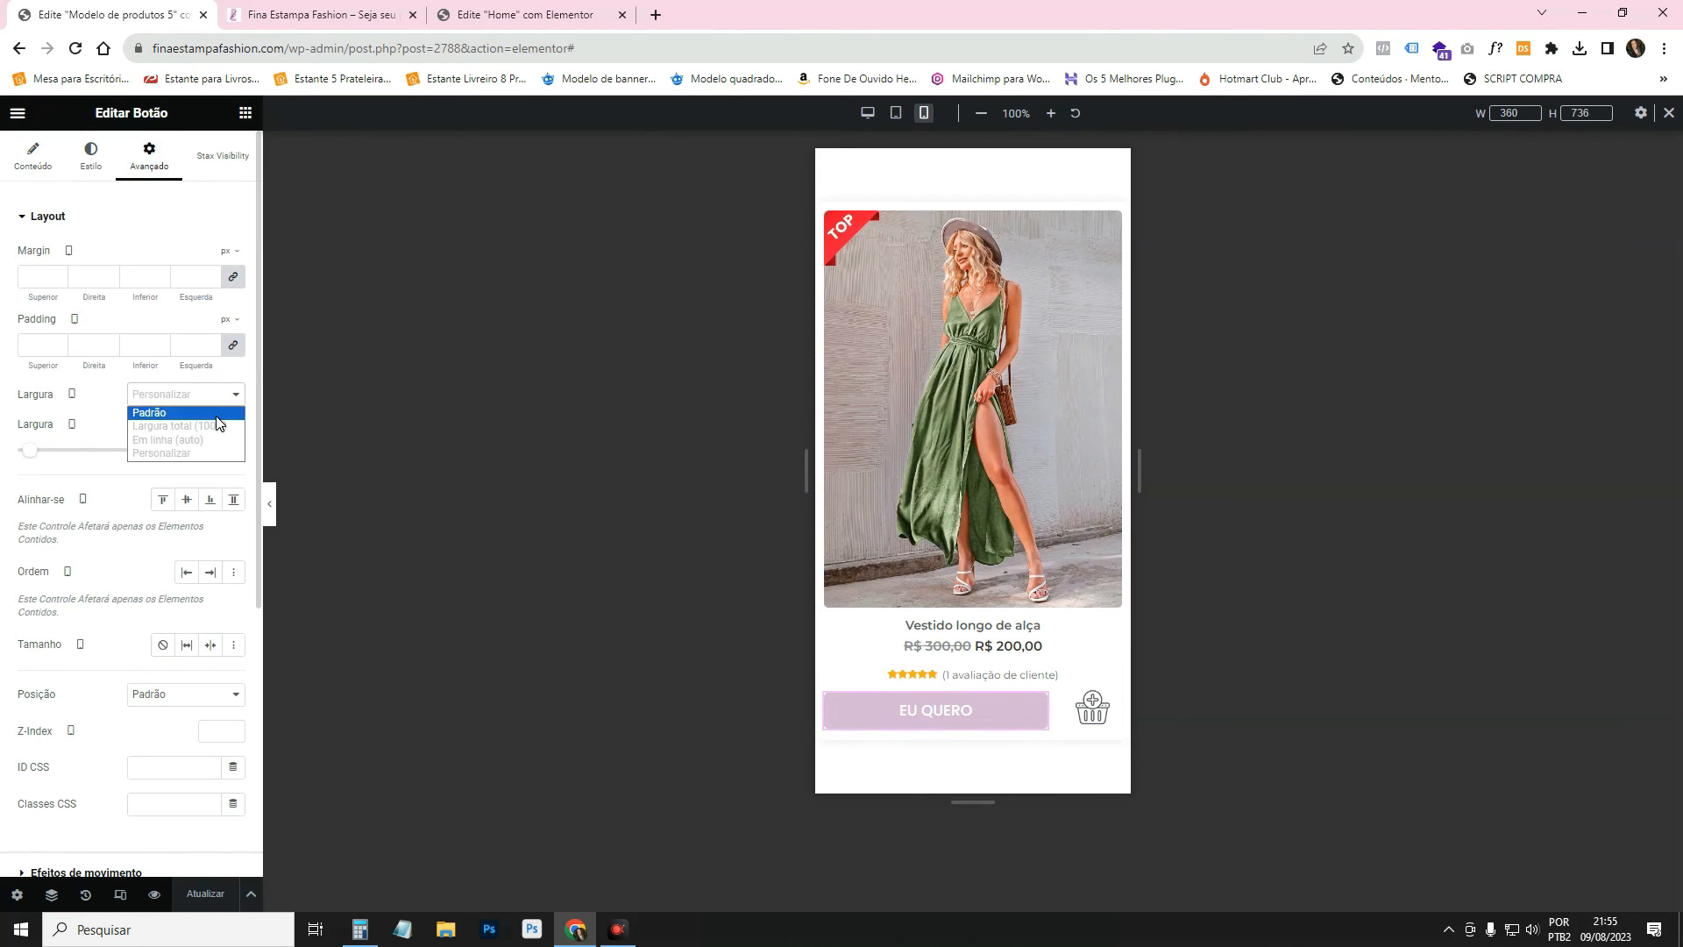
click(219, 425)
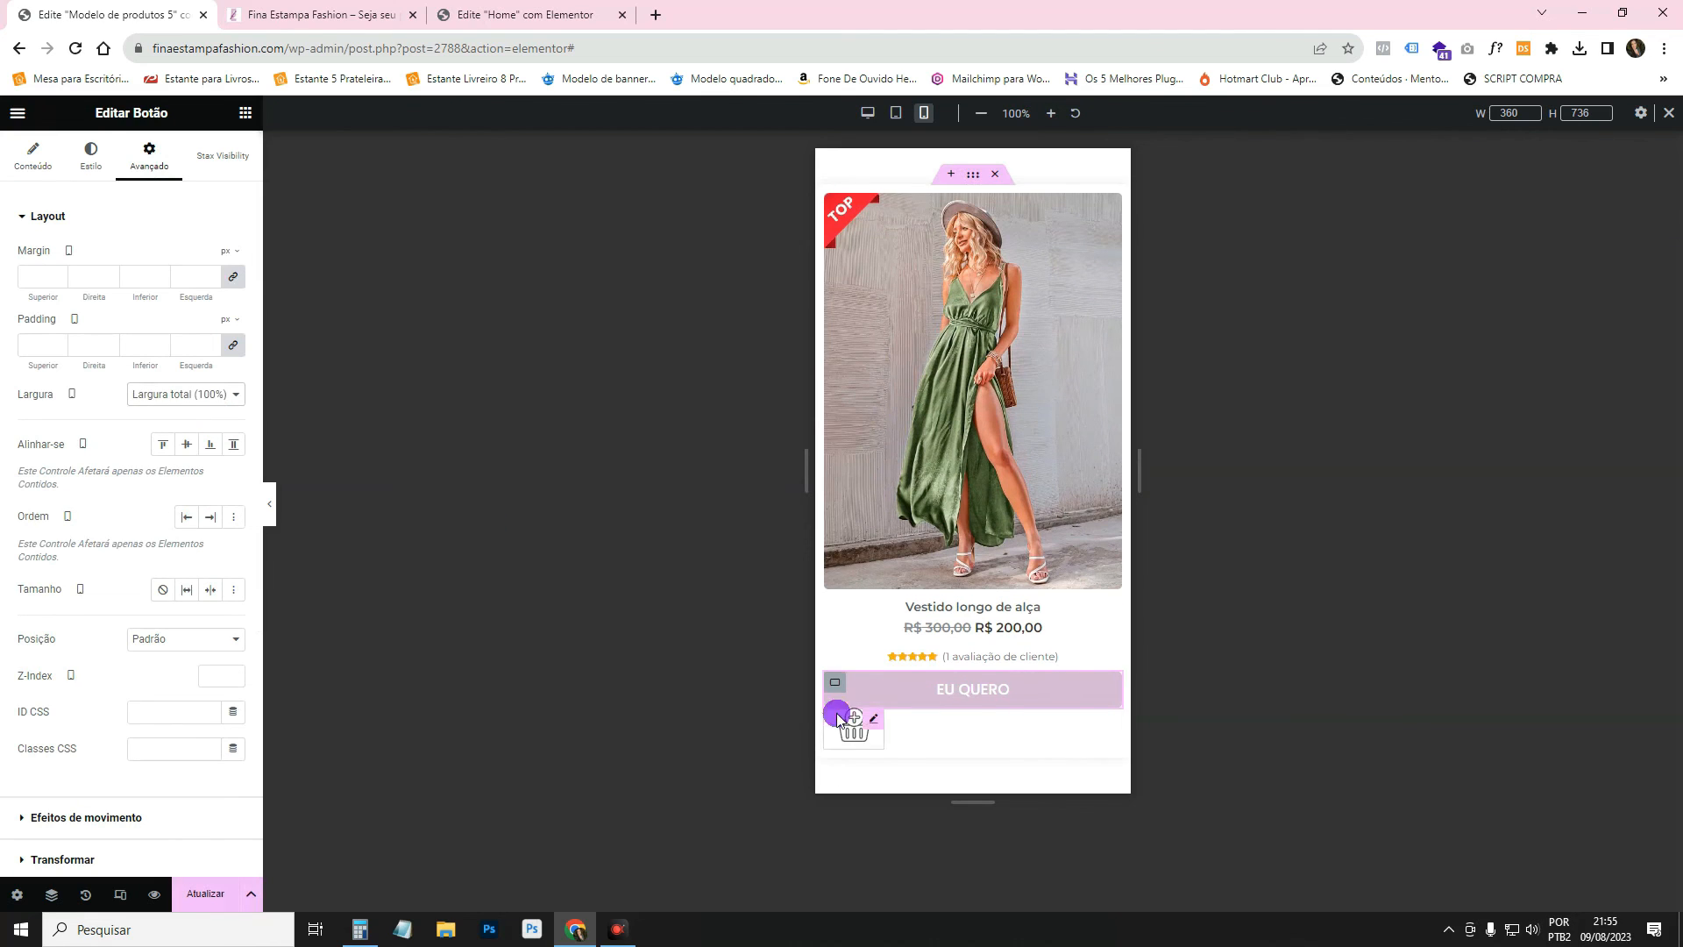
Set the basket icon's mobile width to Largura total (100%) beneath the EU QUERO button.
click(863, 720)
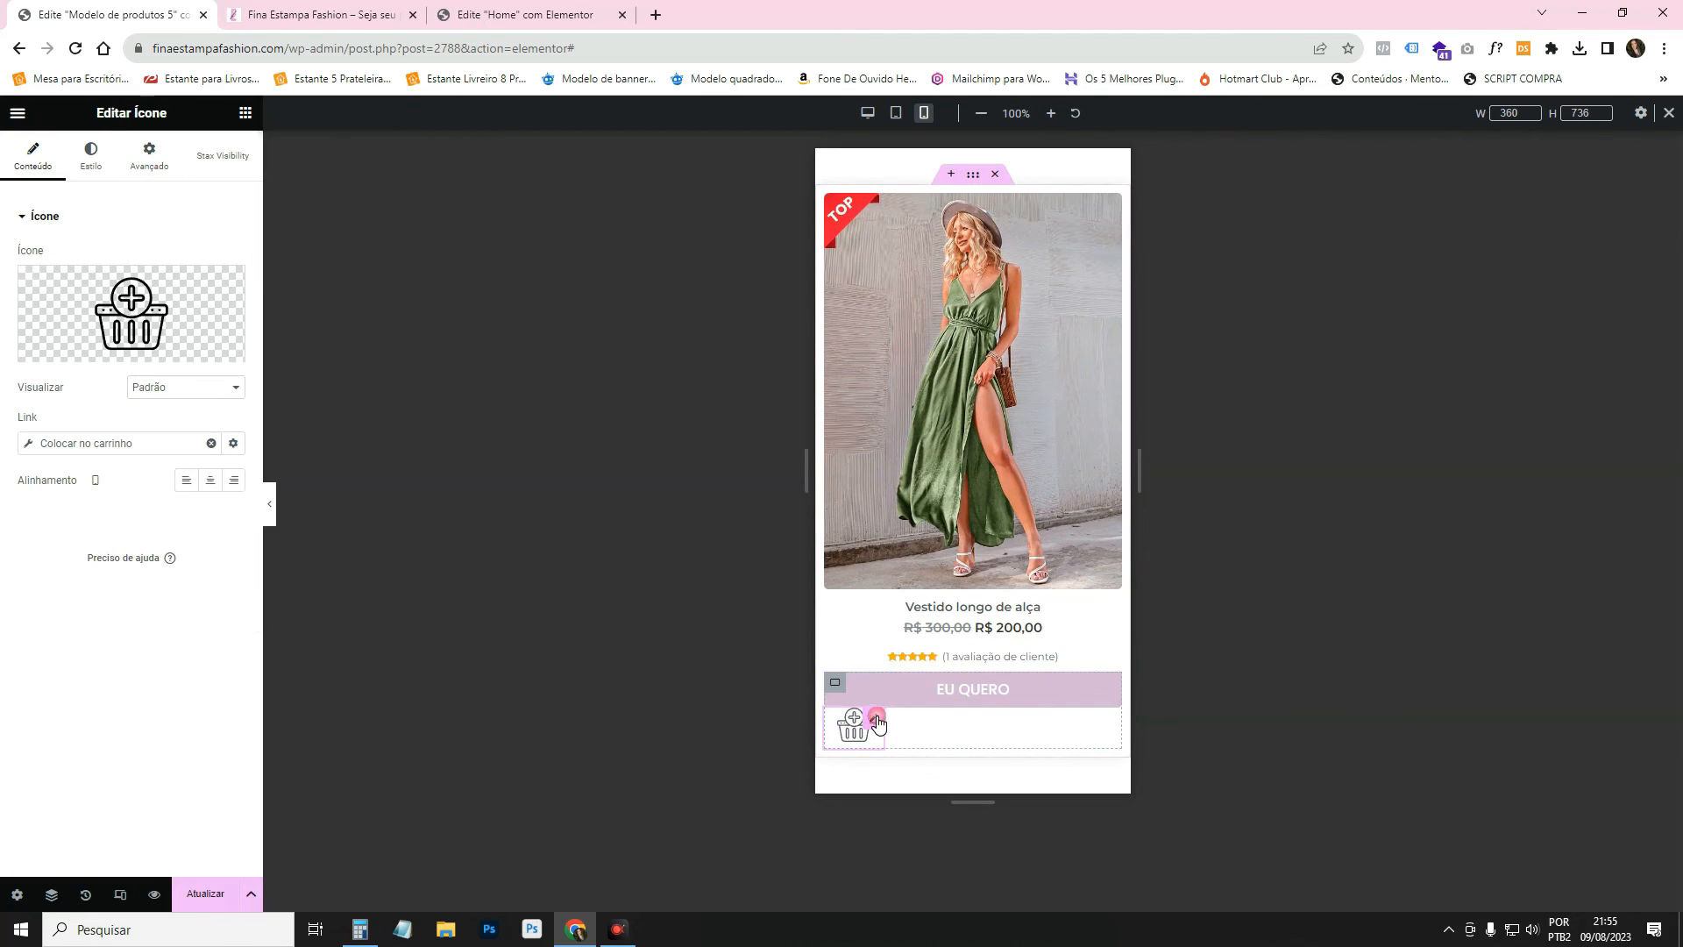
click(149, 156)
click(224, 393)
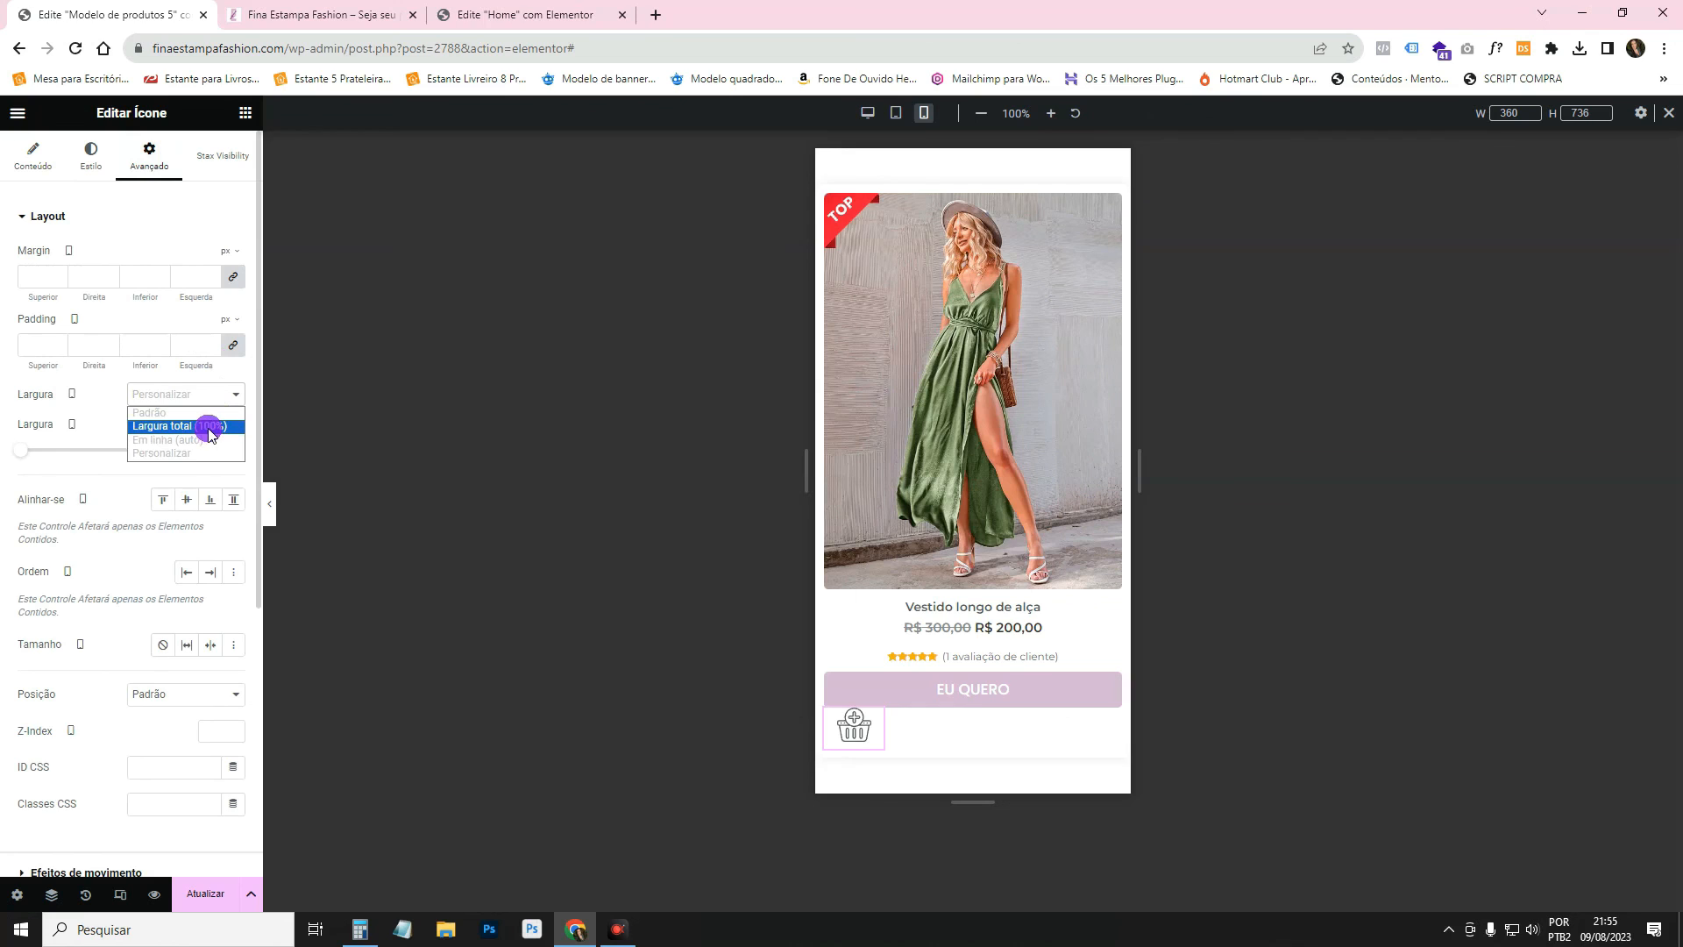
click(211, 427)
Open the layout settings of the container holding the button and basket icon, and save the template.
click(833, 683)
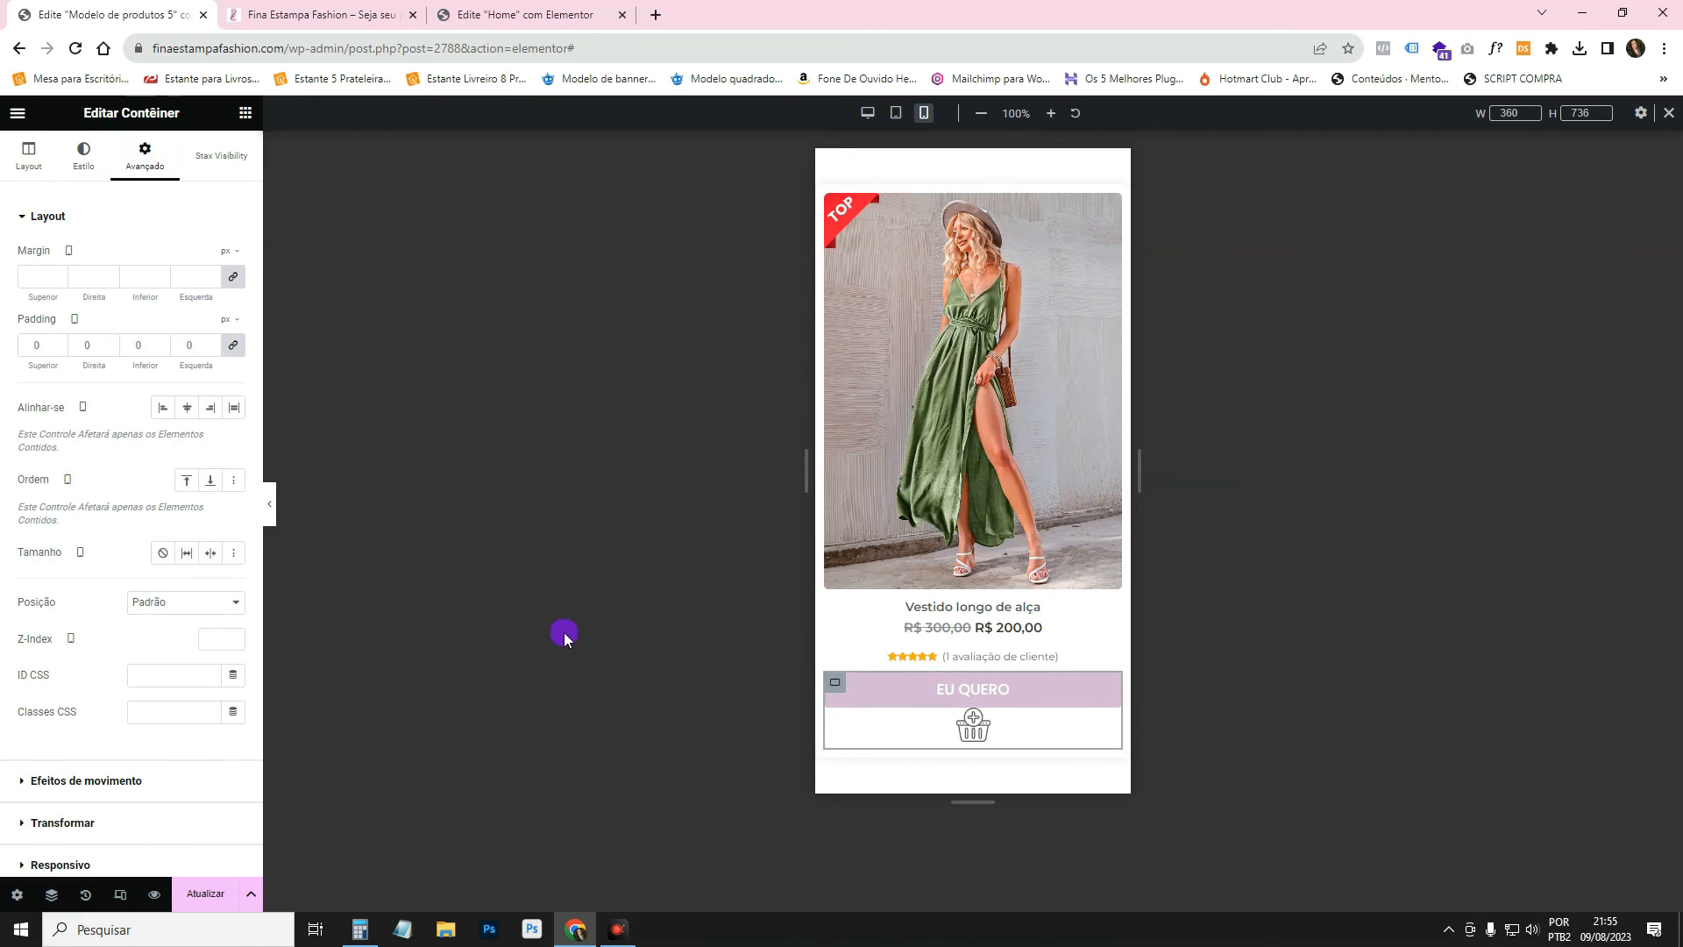
click(29, 156)
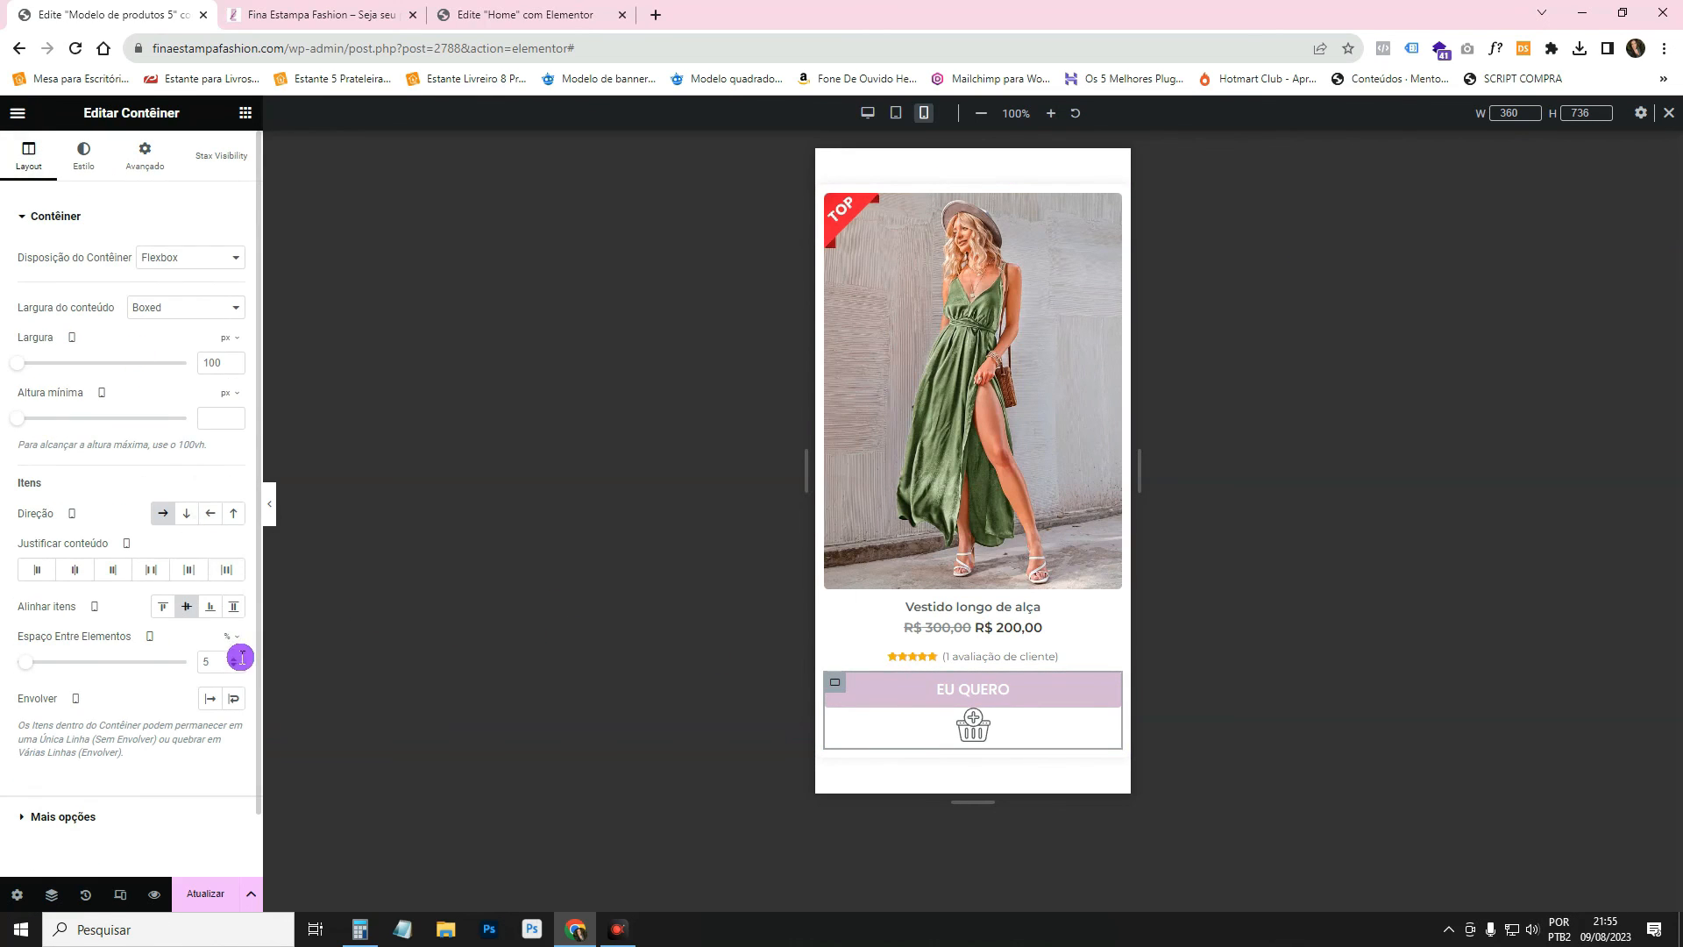
click(201, 905)
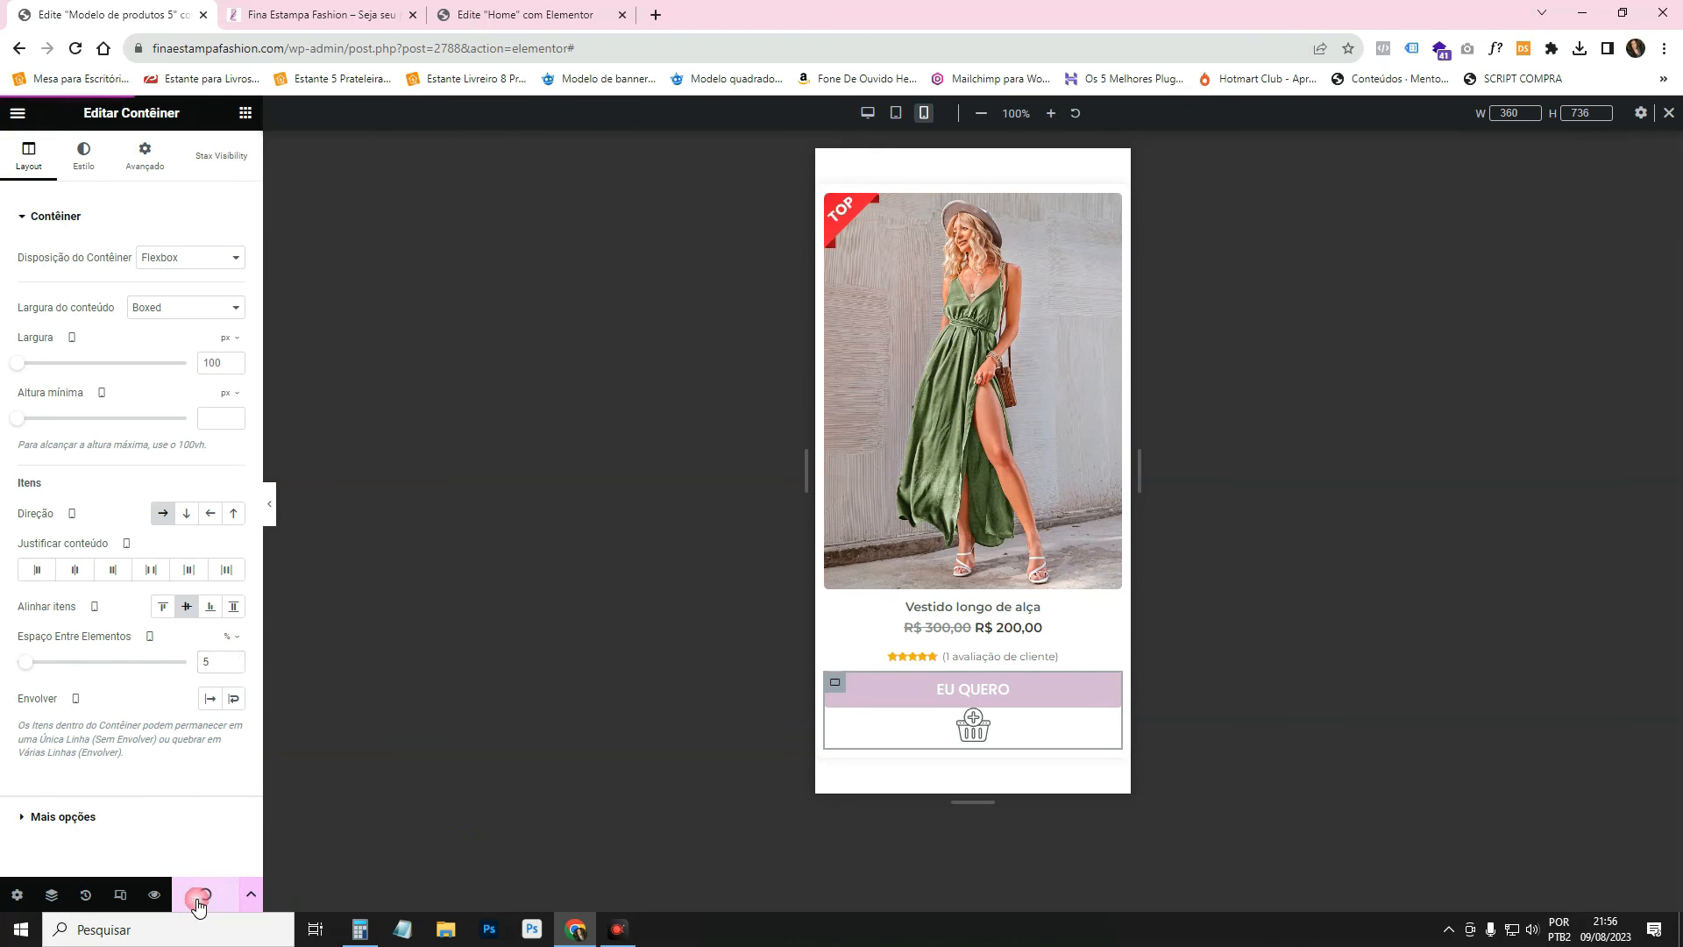
Return to the Home page editor and refresh the mobile carousel by switching slides on display to 1 and back to 2.
click(243, 6)
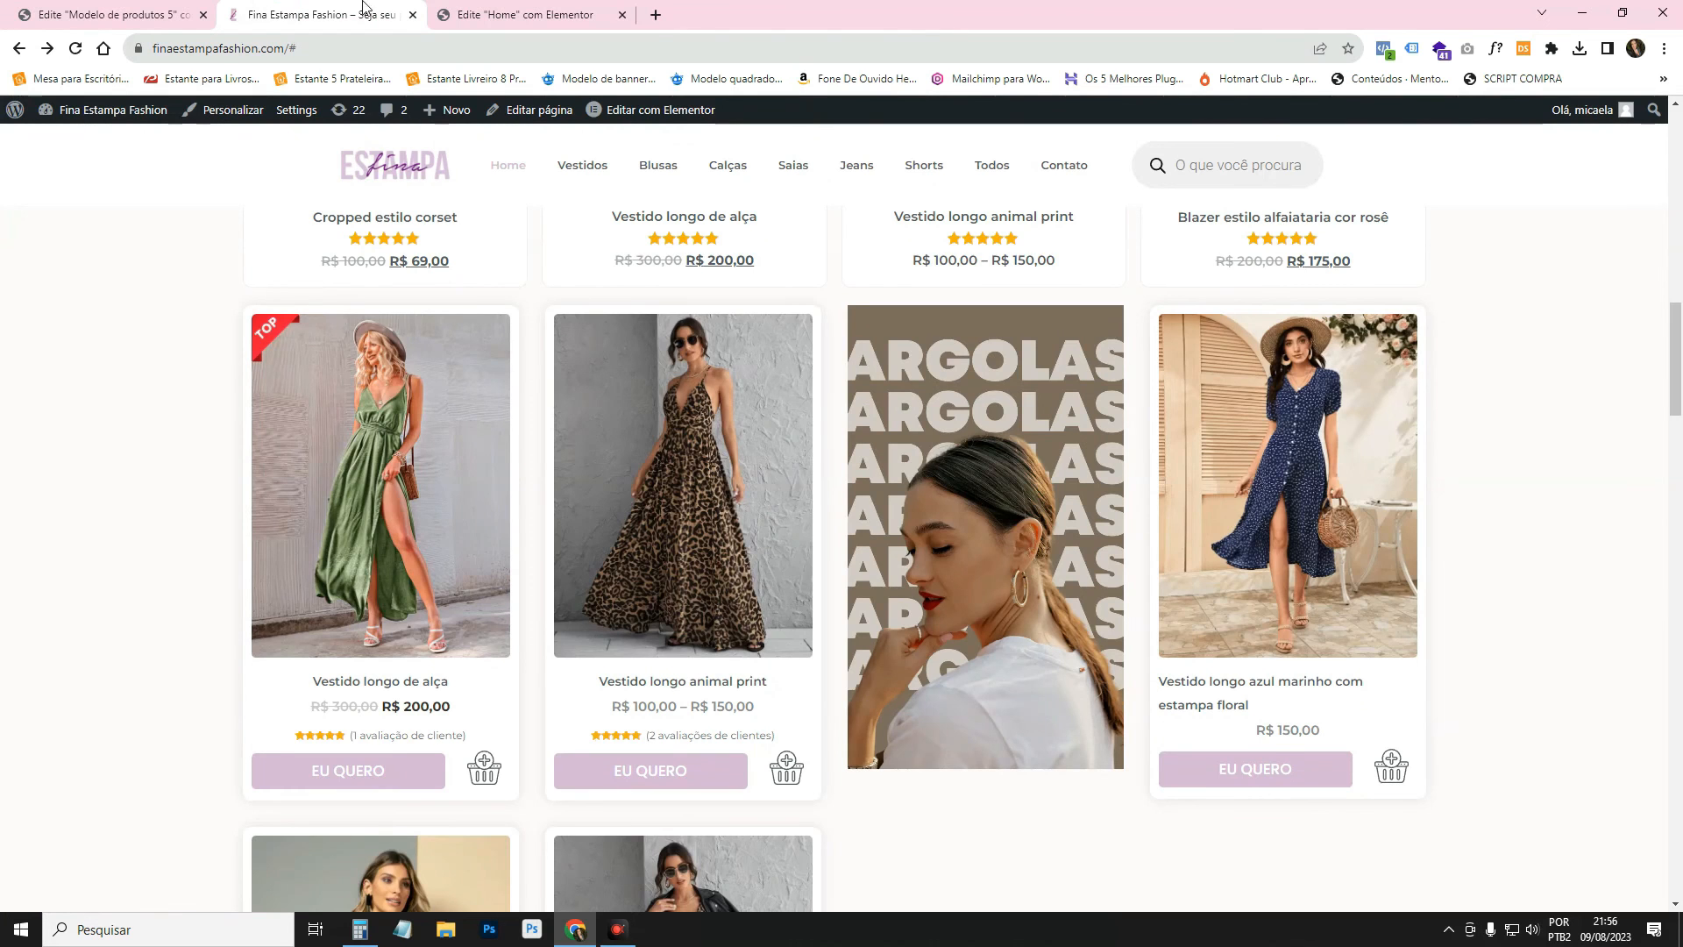
click(524, 12)
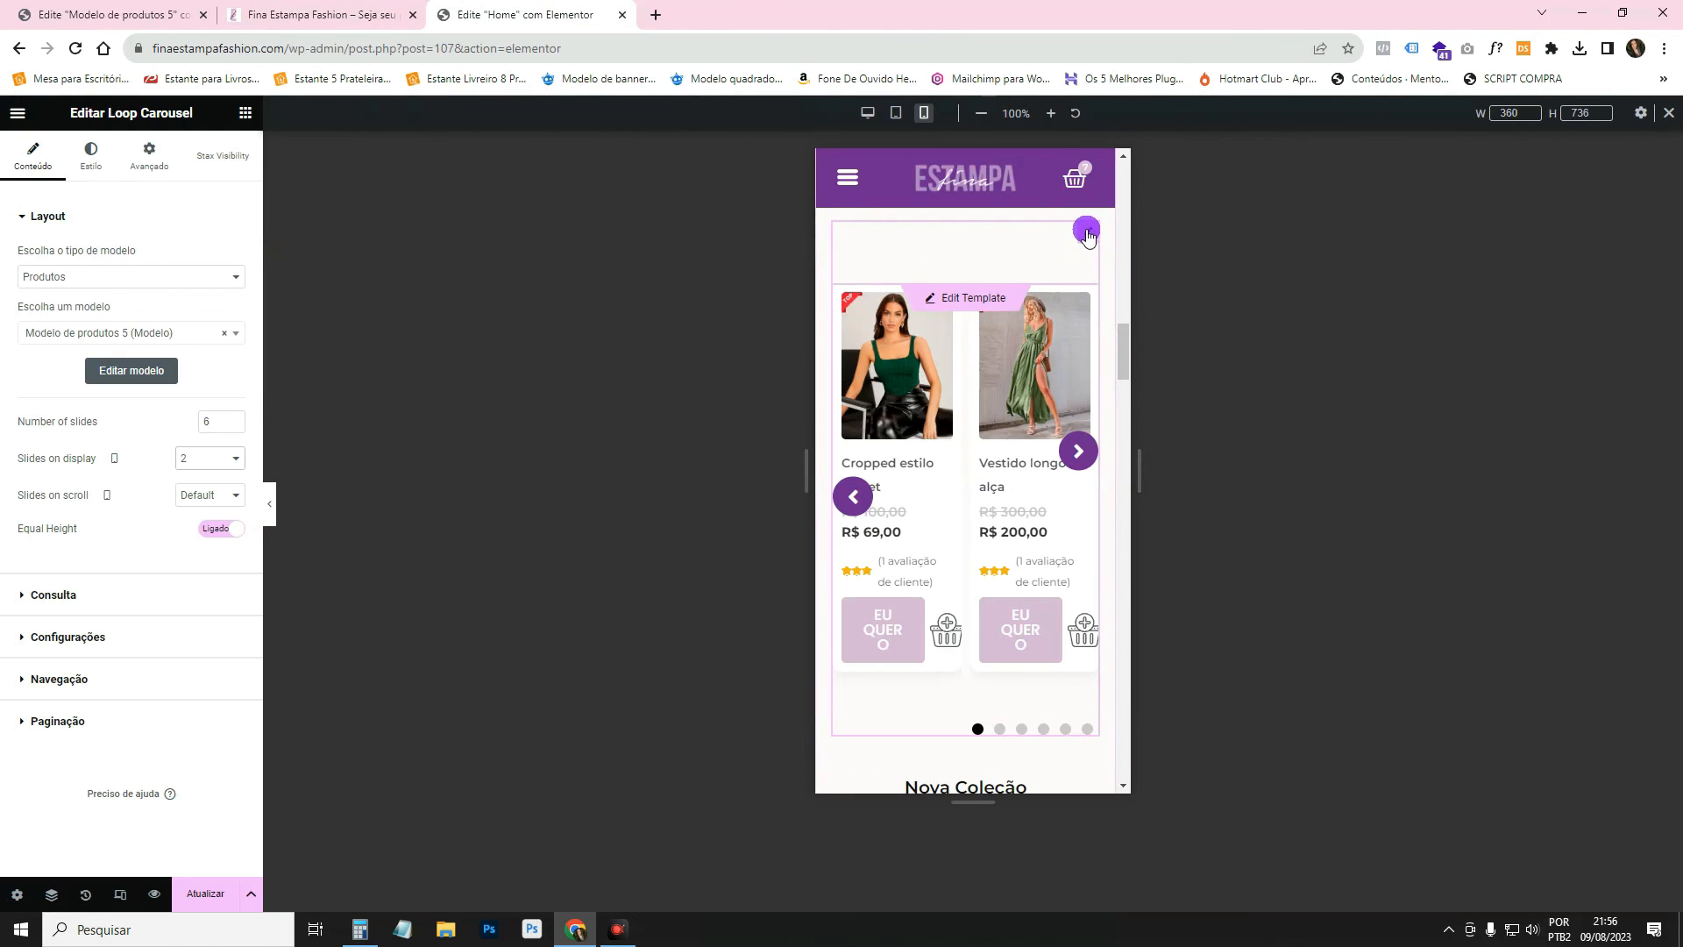
click(219, 458)
click(201, 484)
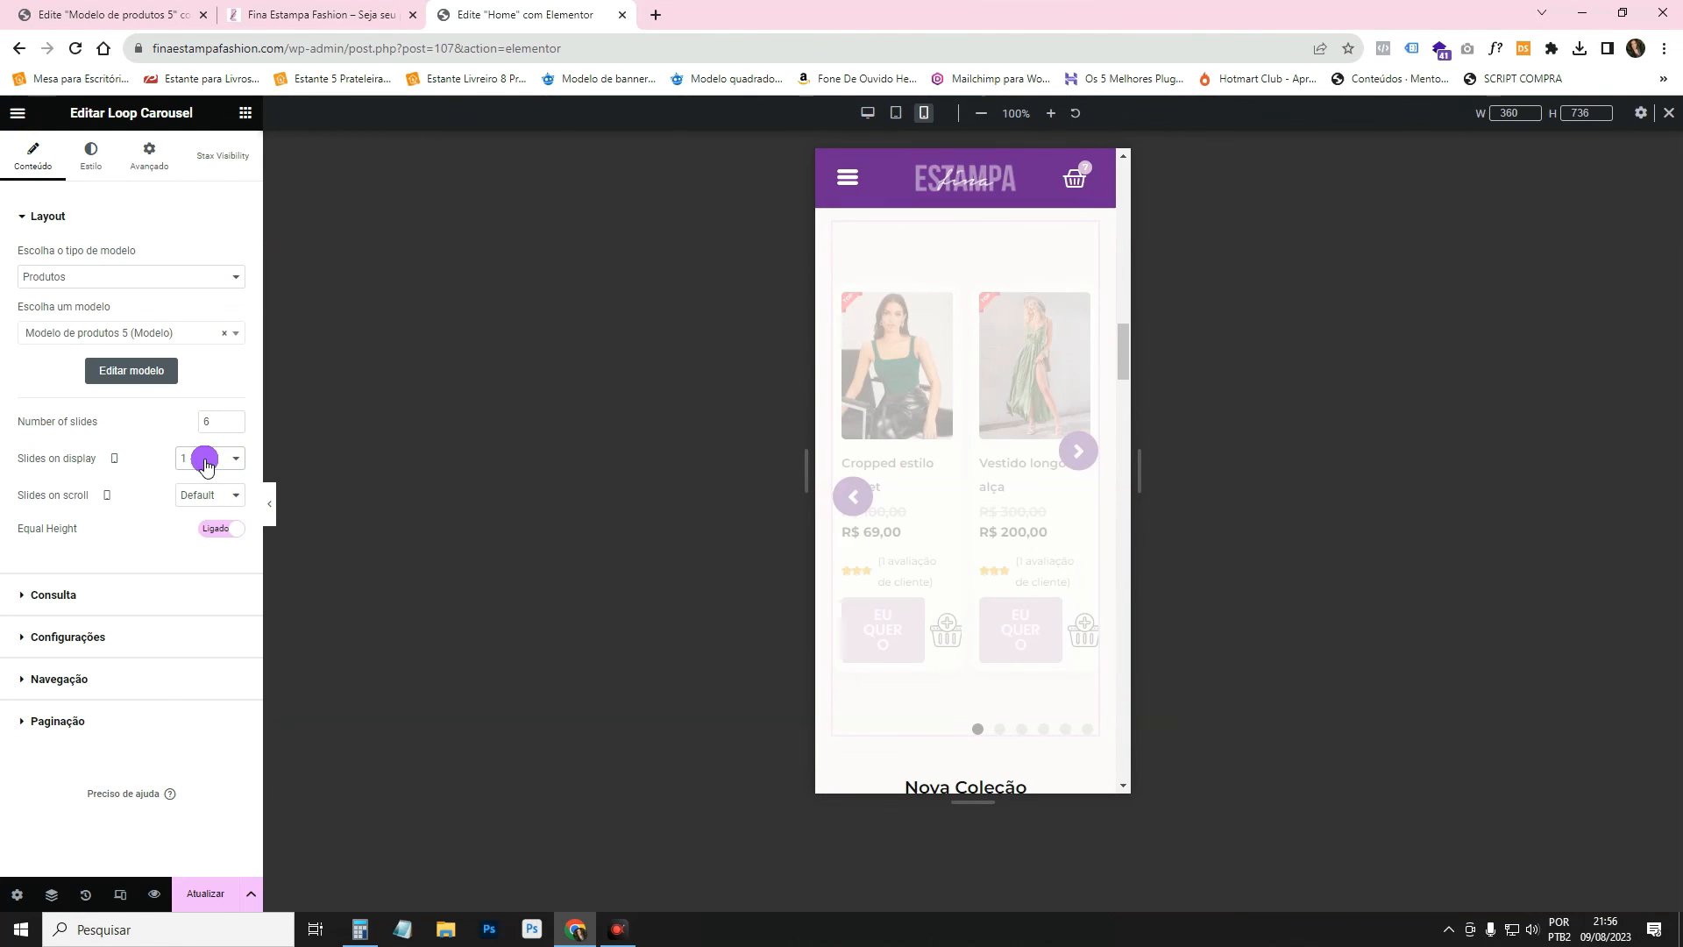
click(207, 457)
click(206, 489)
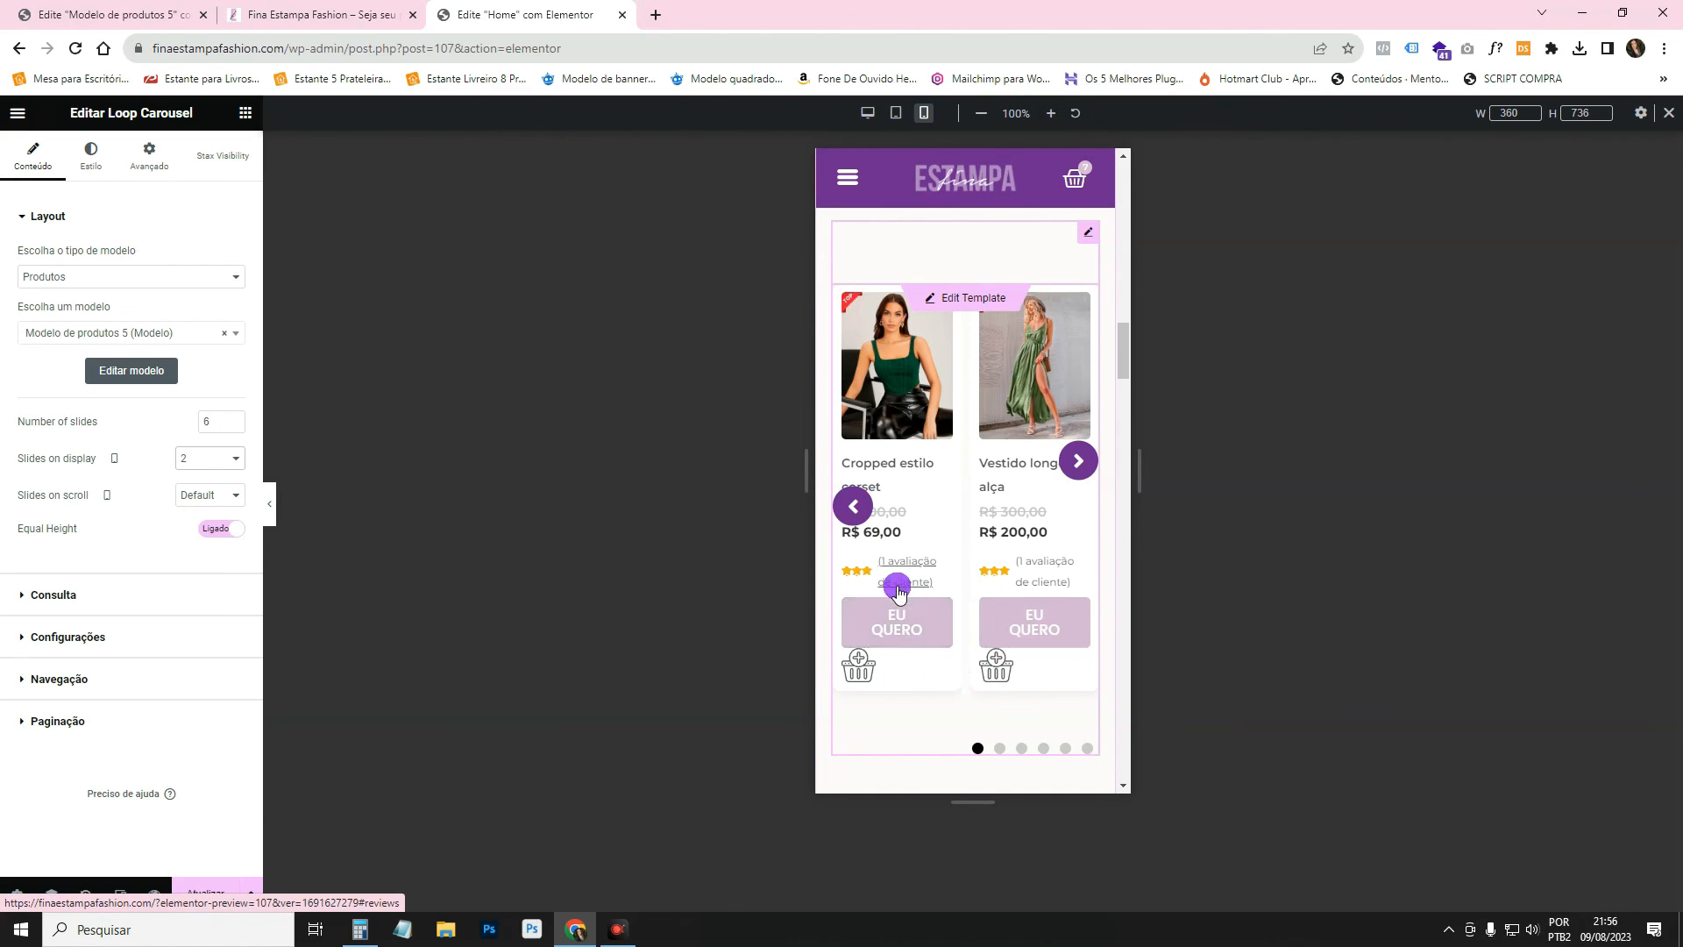
Set the mobile carousel to 1 slide on display, and show the page in desktop view with the editing panel hidden.
click(198, 462)
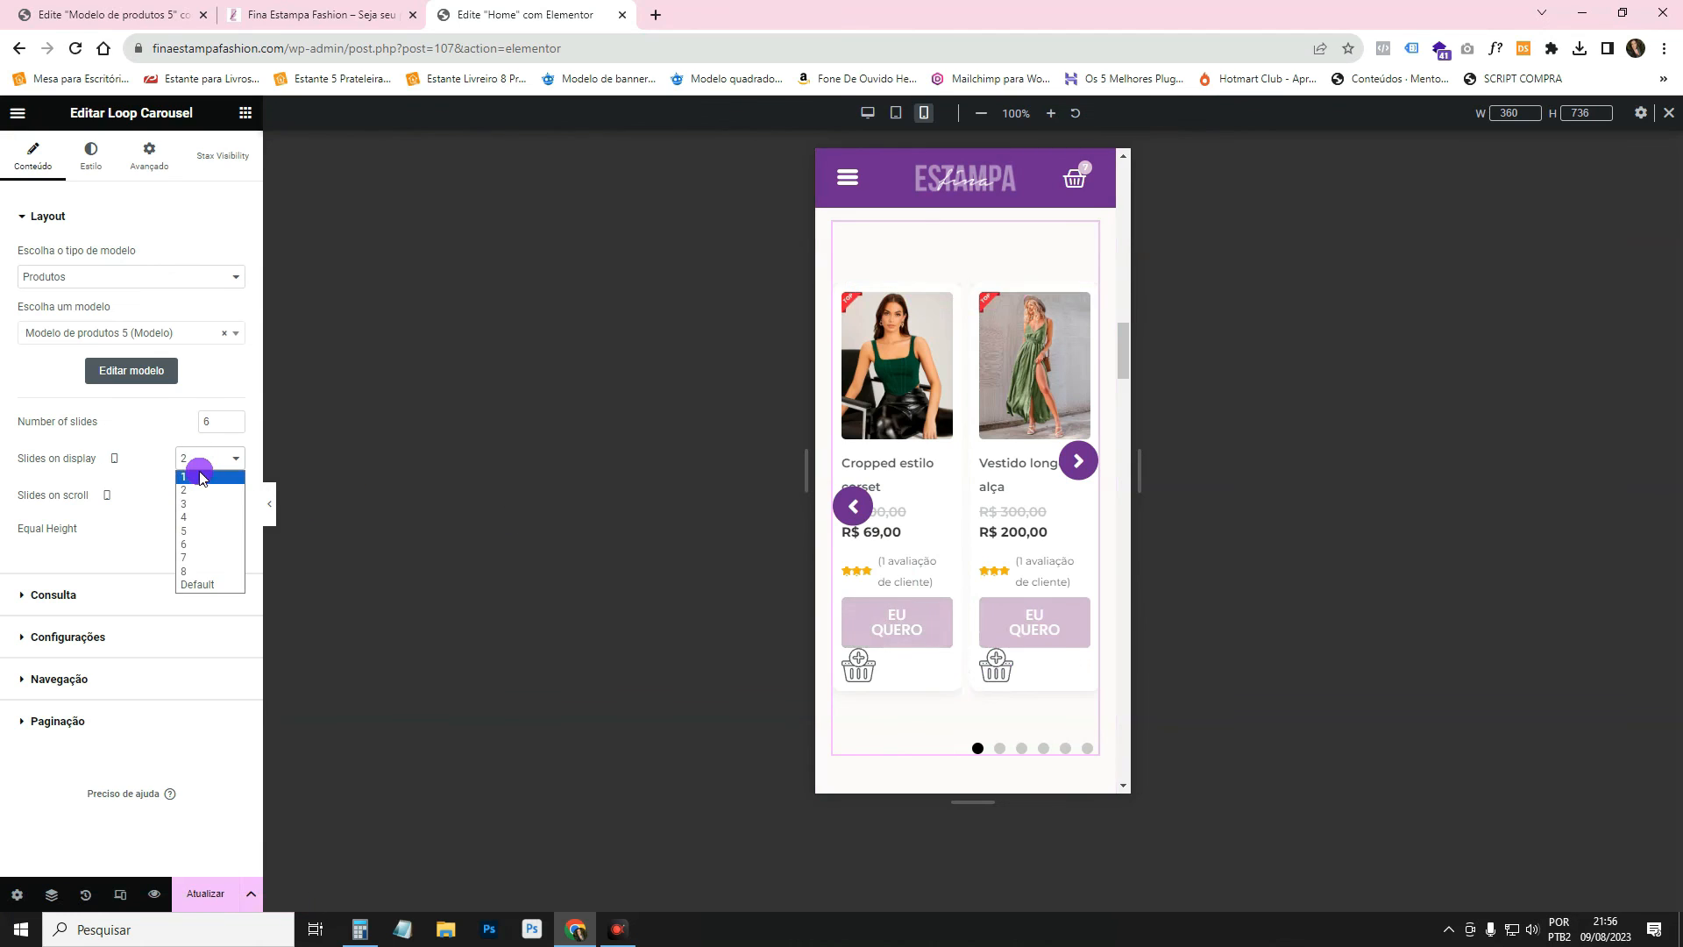
click(203, 480)
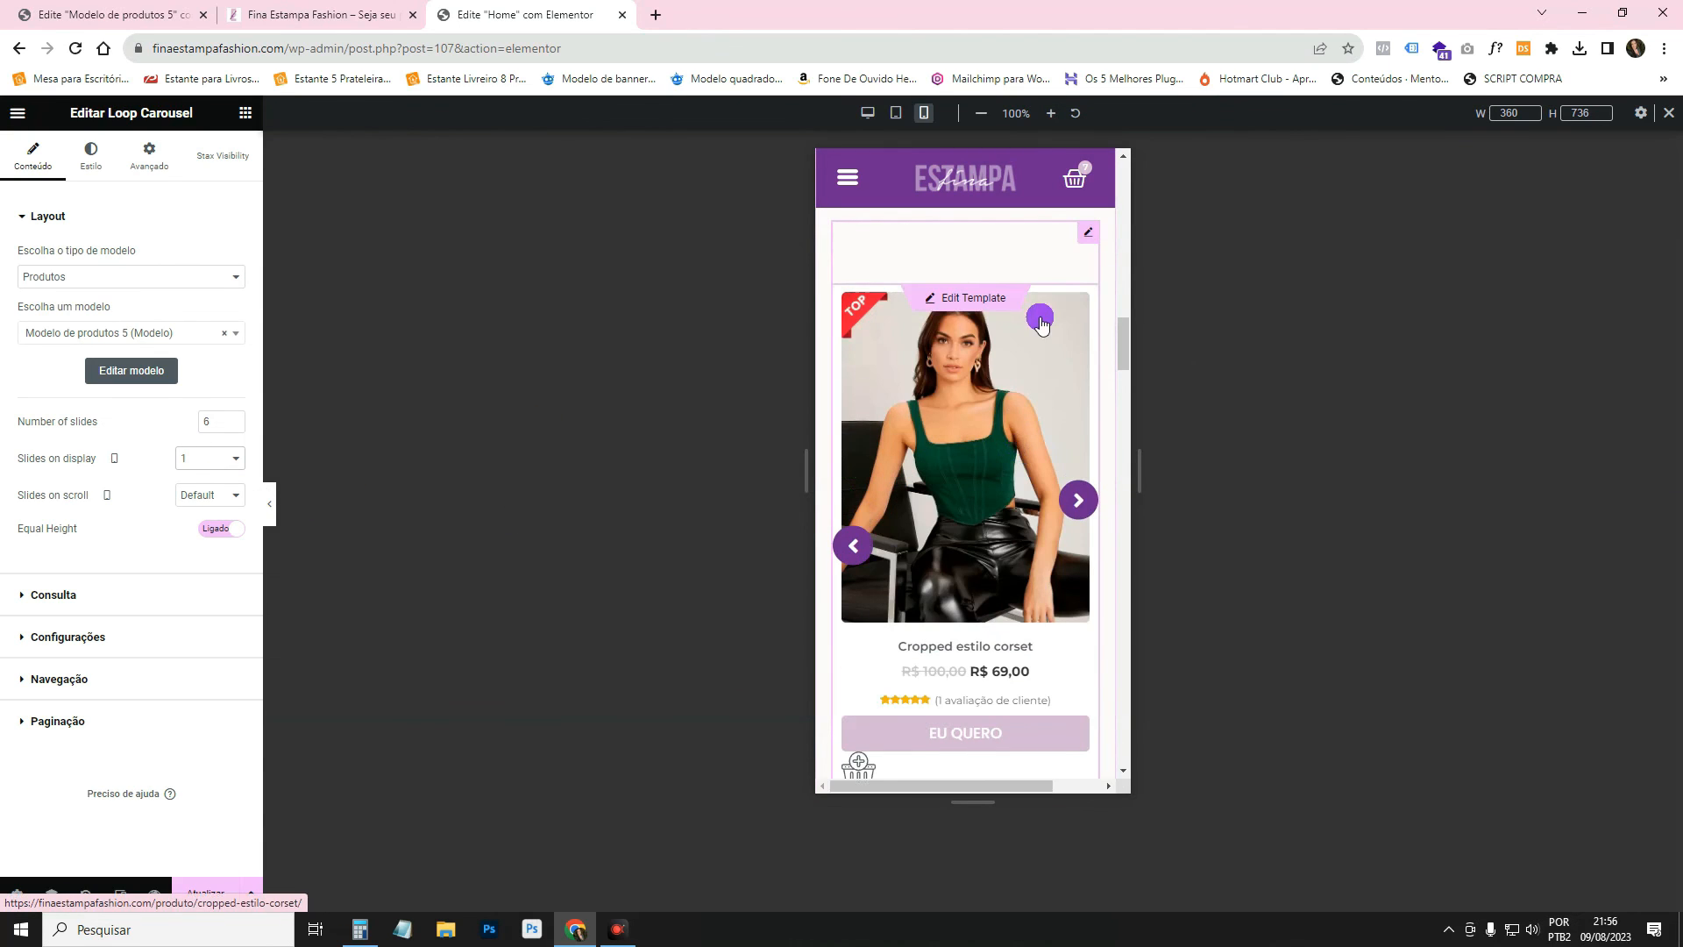
scroll(1053, 512, up, 3)
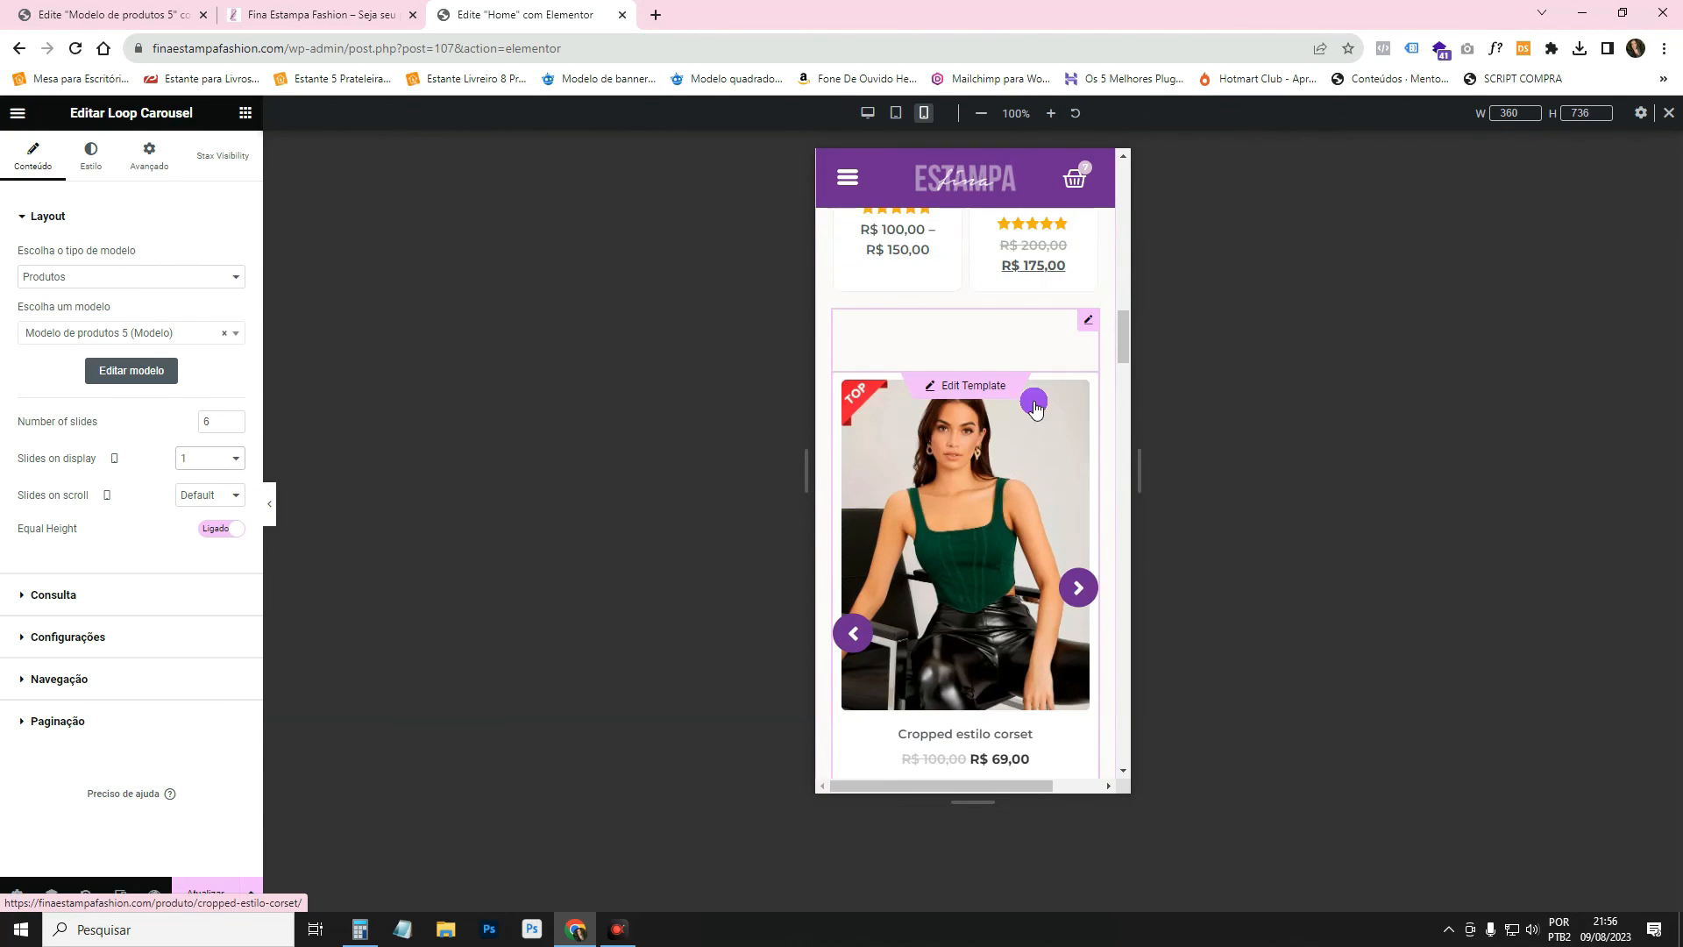
click(868, 113)
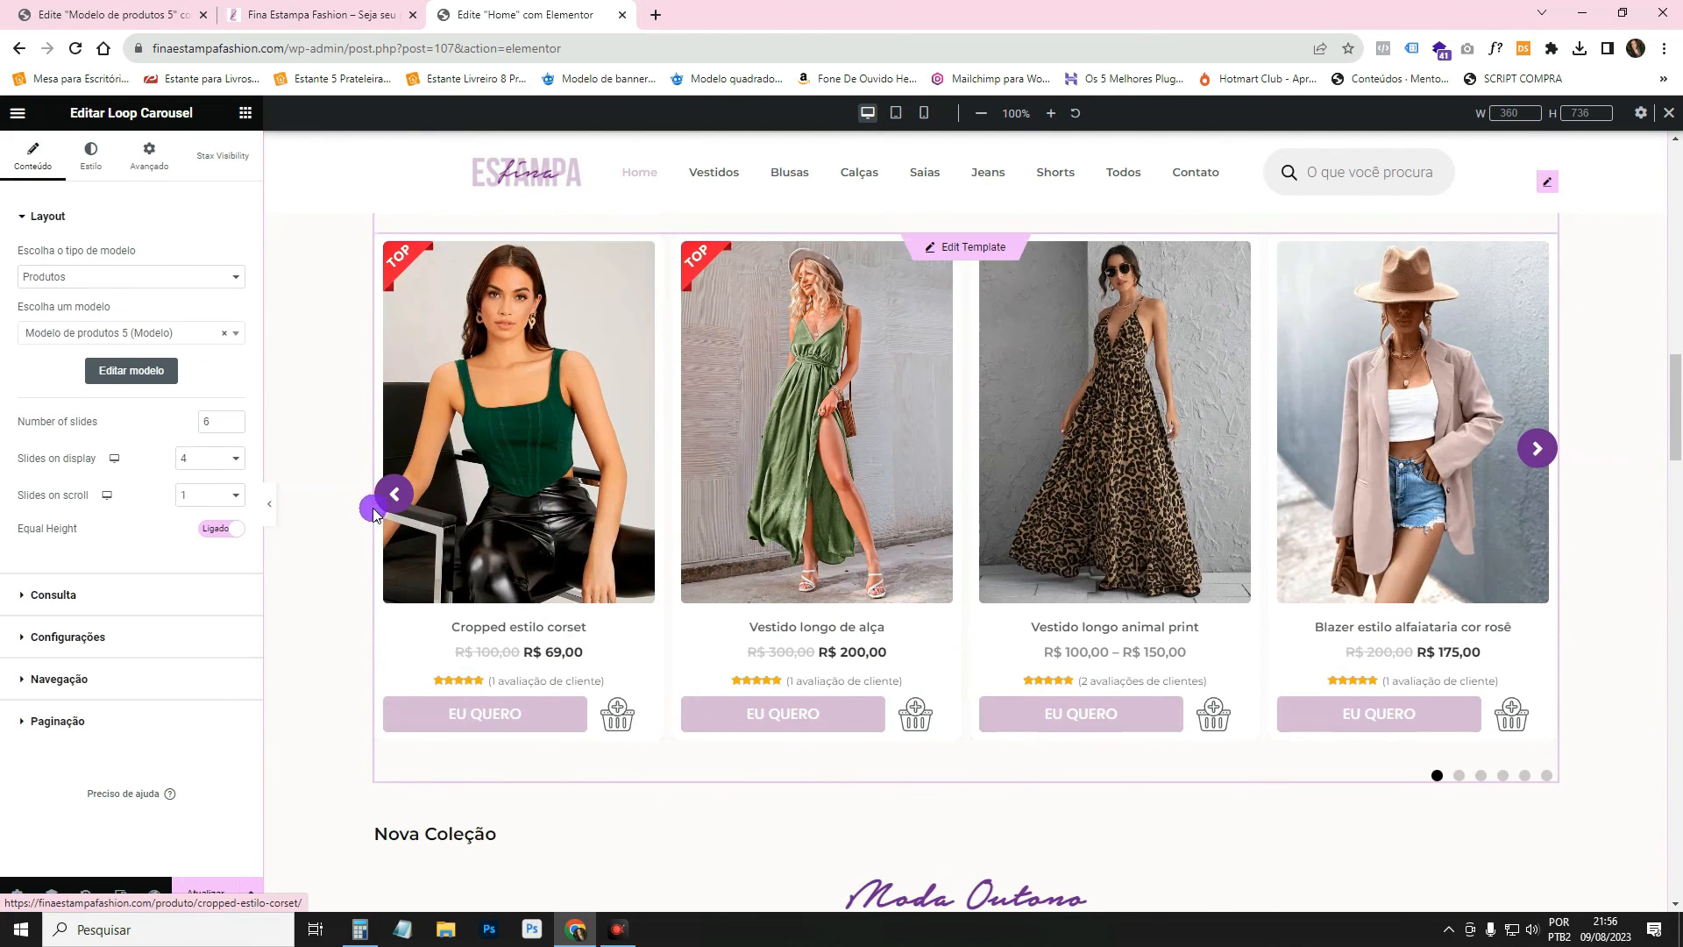
click(270, 504)
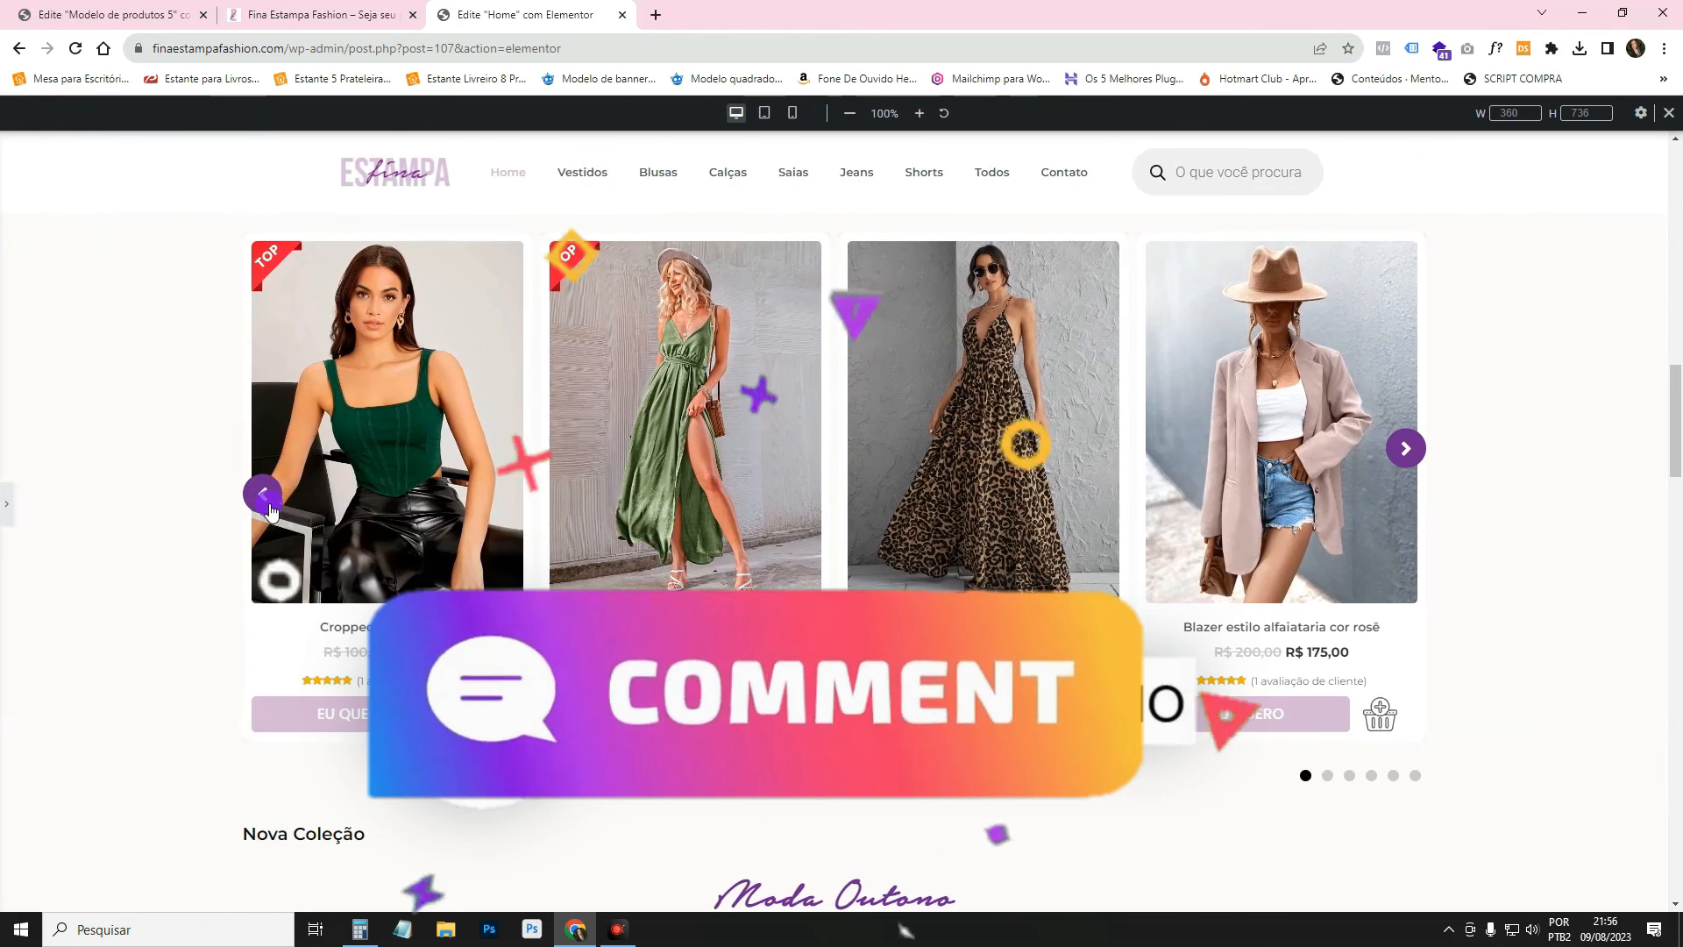